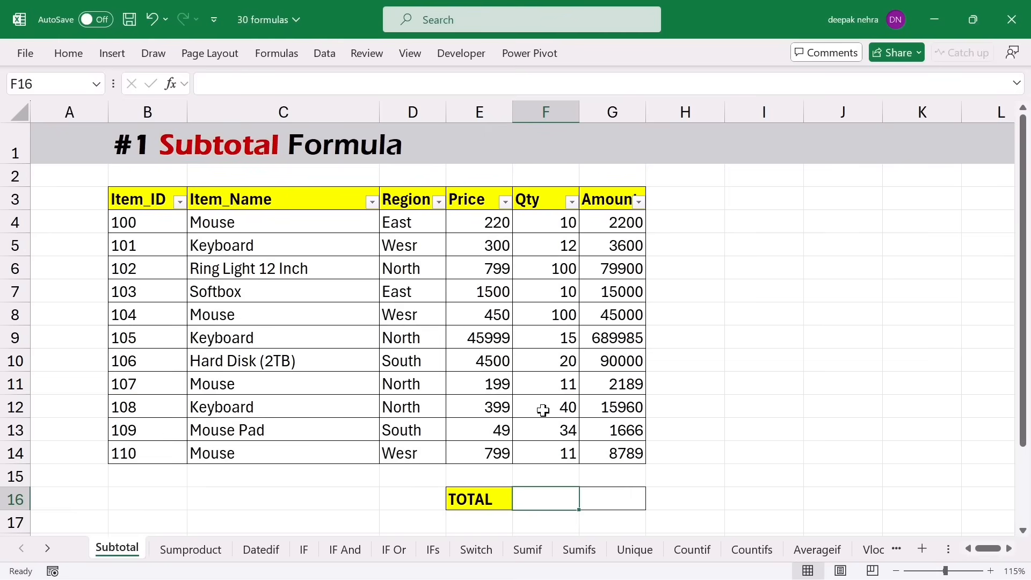
- Enter =SUM(F4:F14) in F16 (363) and =SUM(G4:G14) in G16 (954289)
text(=)
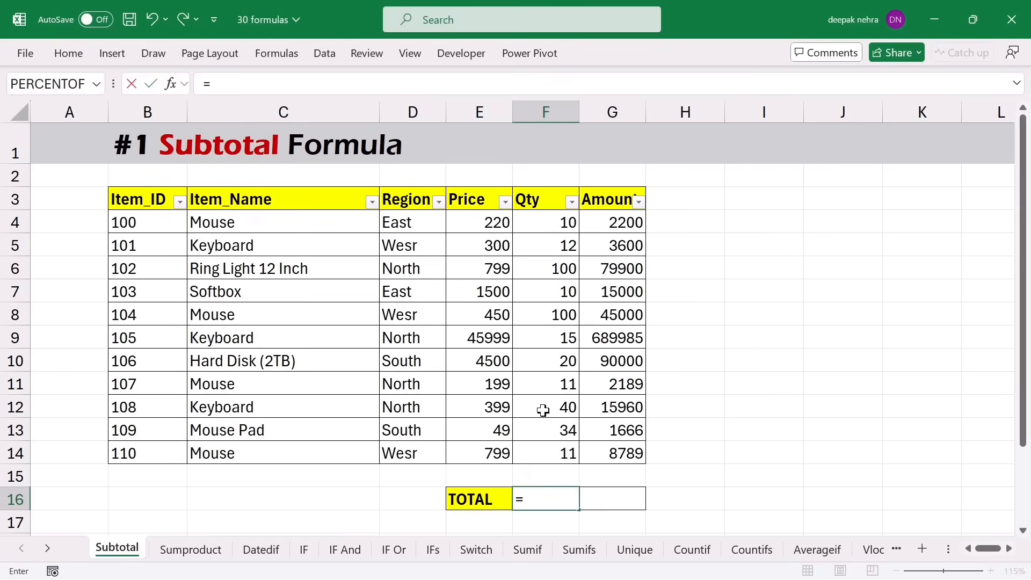
text(sum()
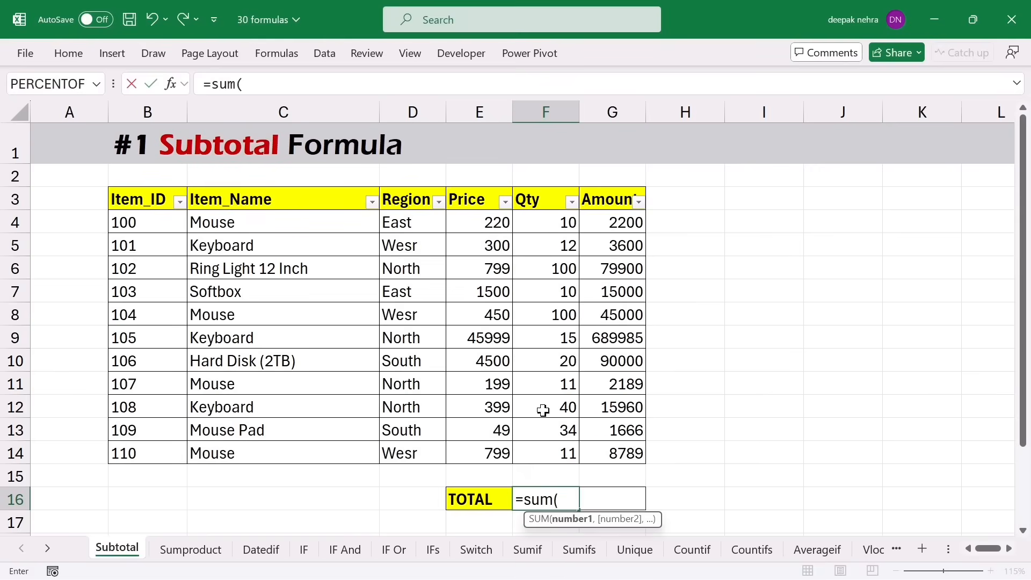
drag(555, 222, 545, 453)
key(Return)
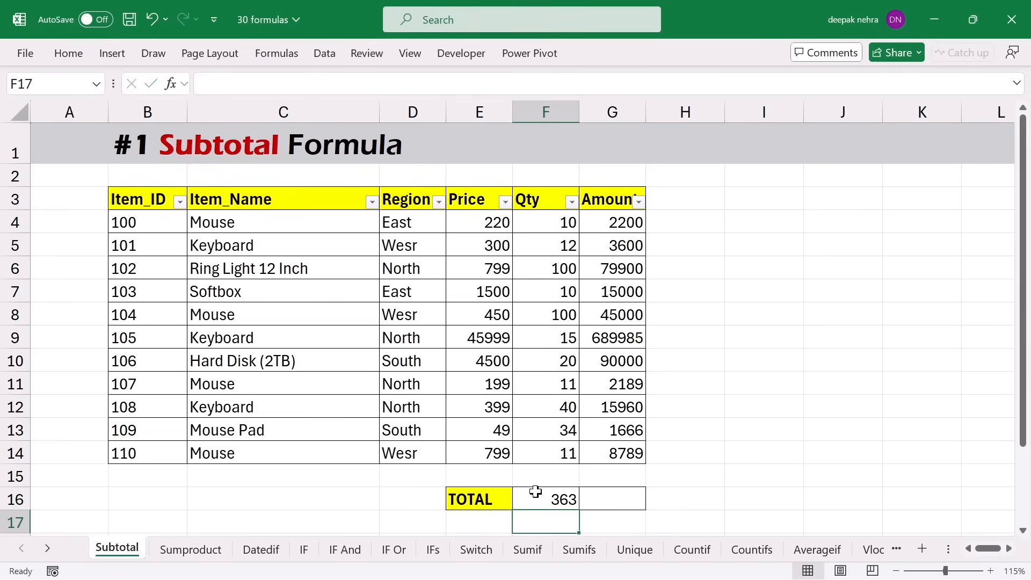
double_click(612, 505)
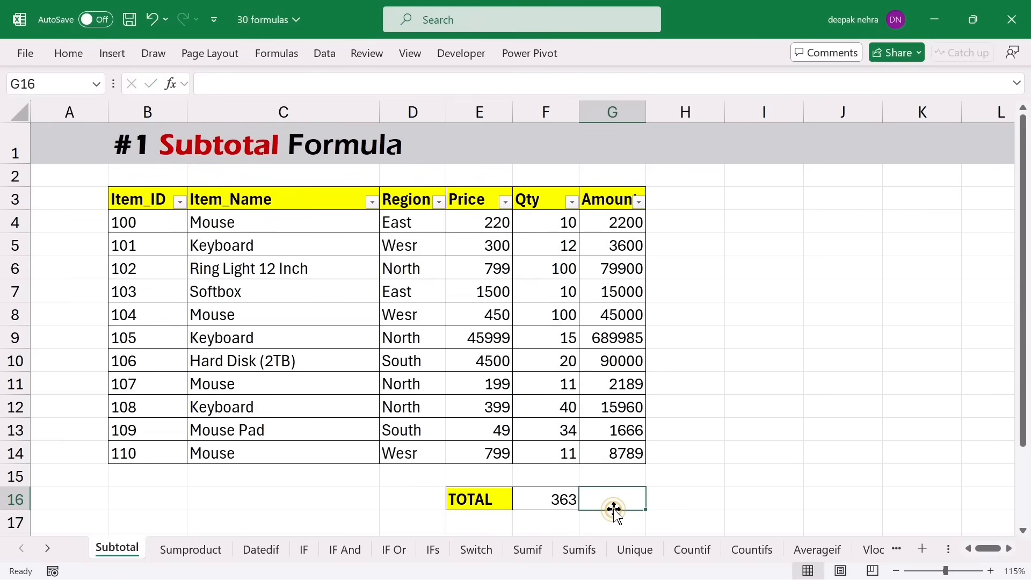
text(=sum)
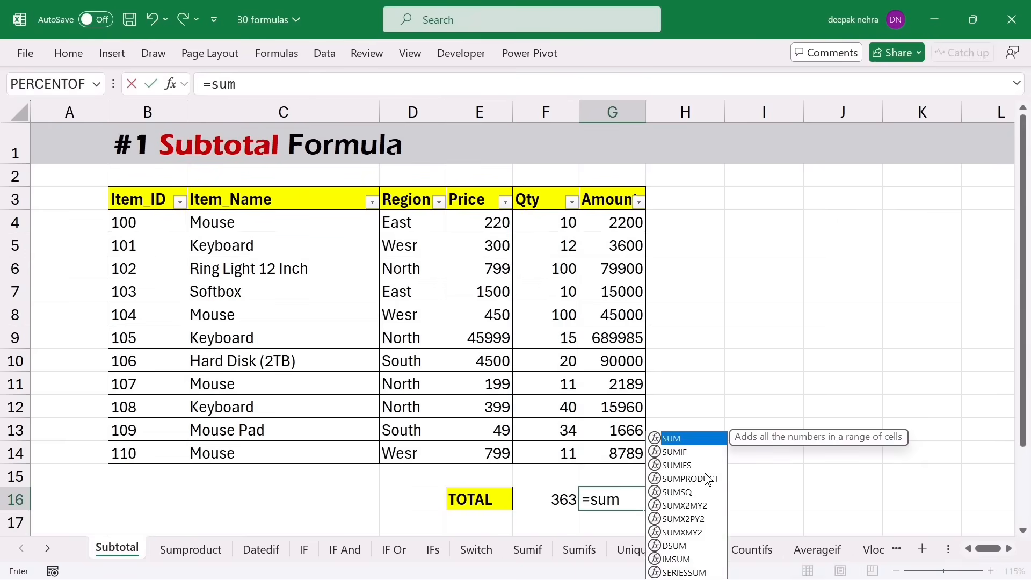
text(()
drag(628, 223, 606, 403)
key(Return)
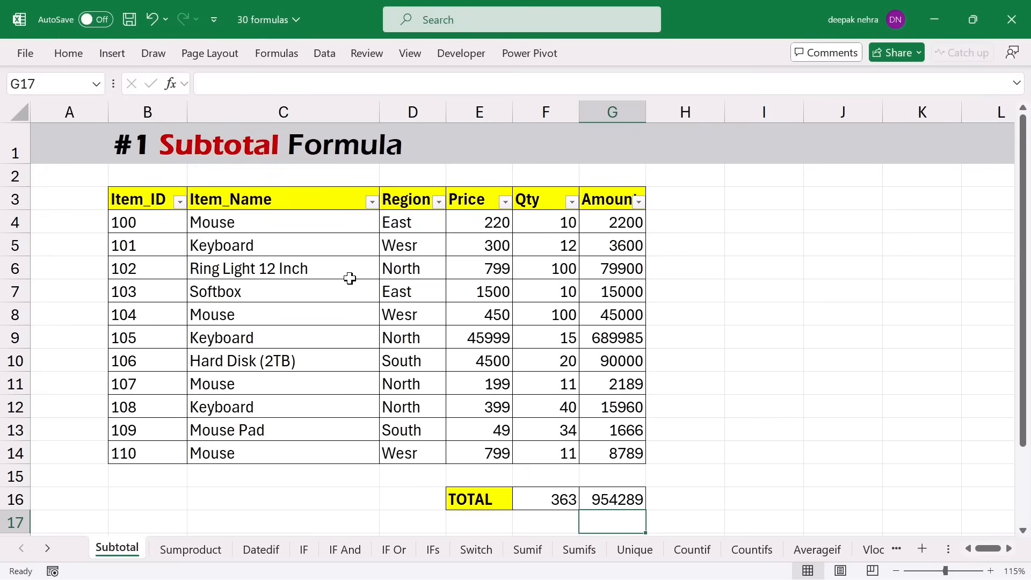
click(284, 245)
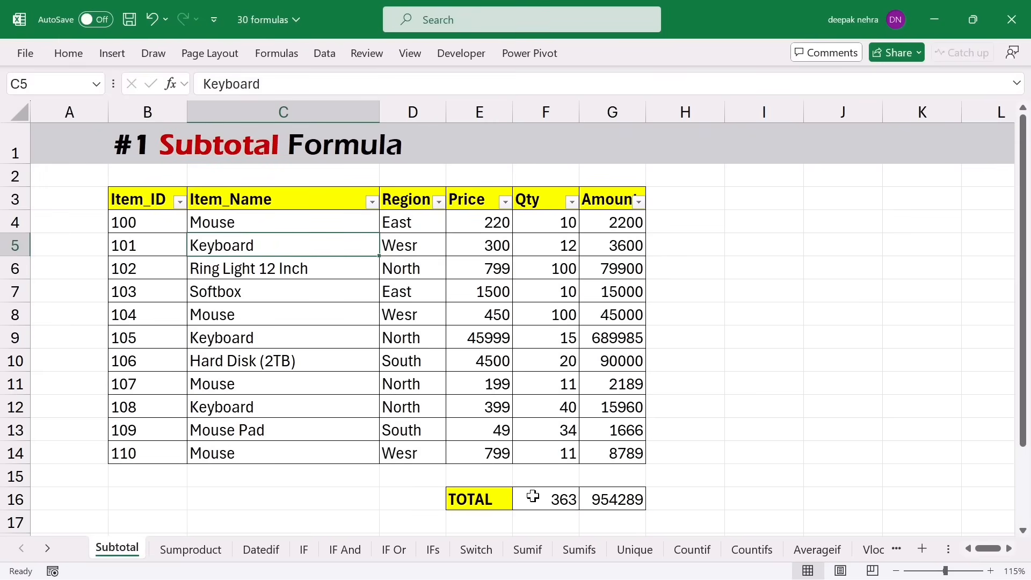
click(372, 202)
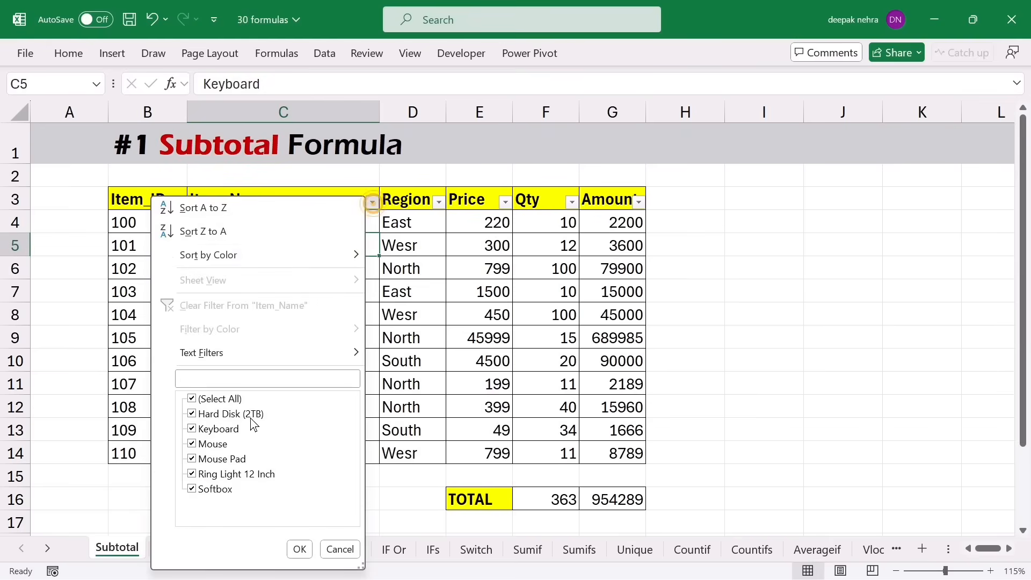
click(192, 399)
click(199, 441)
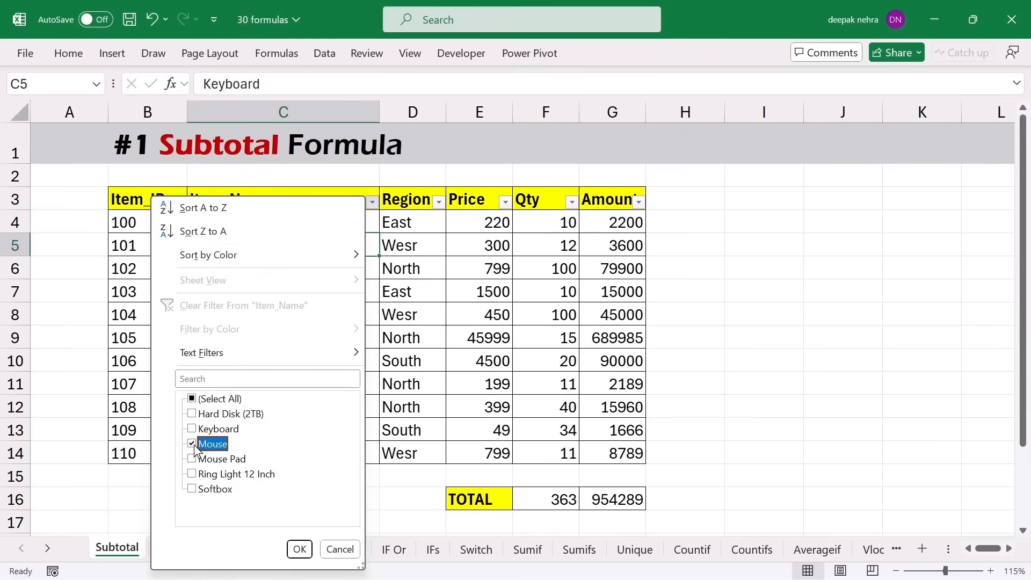
click(299, 548)
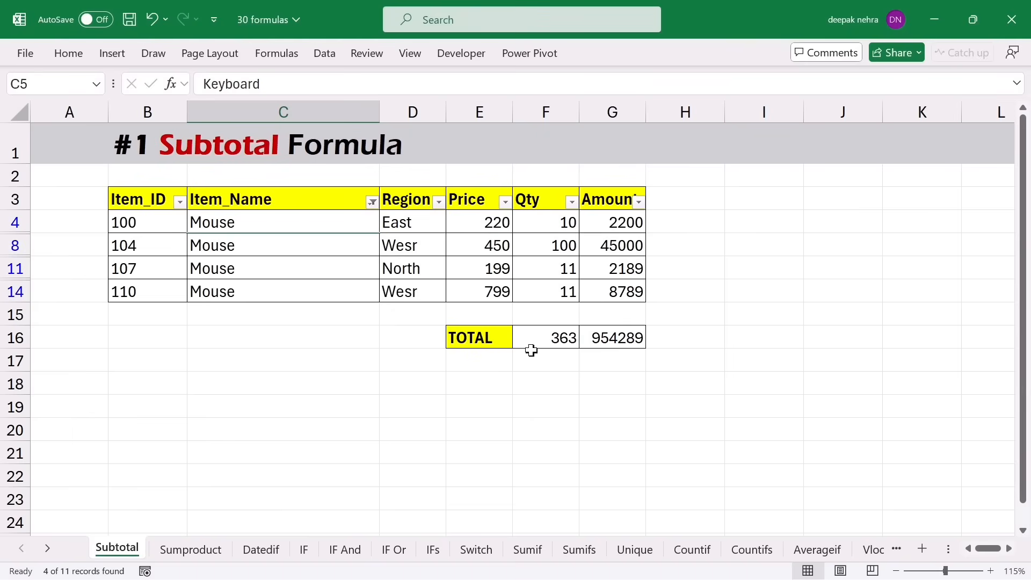
click(371, 202)
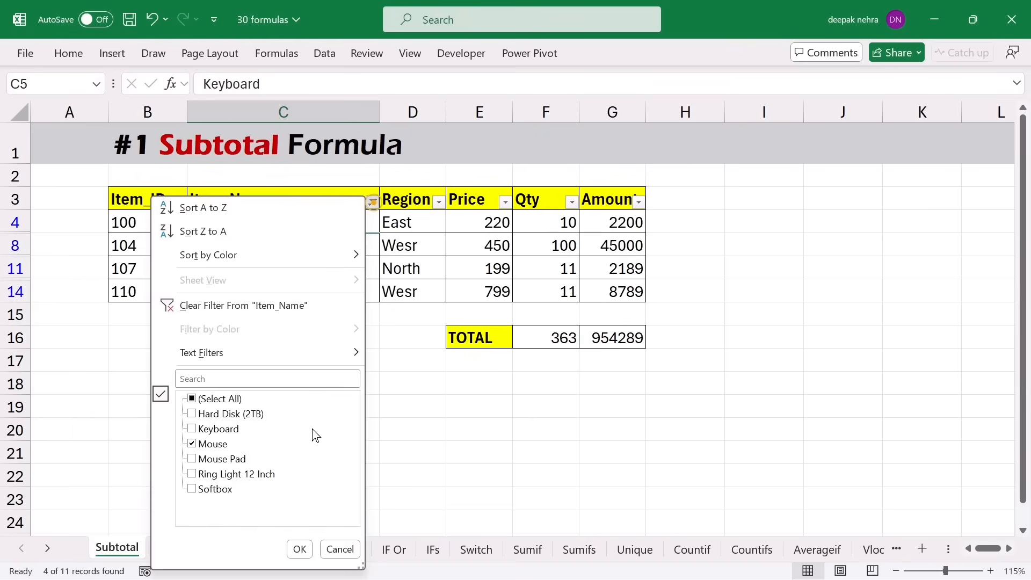
click(192, 398)
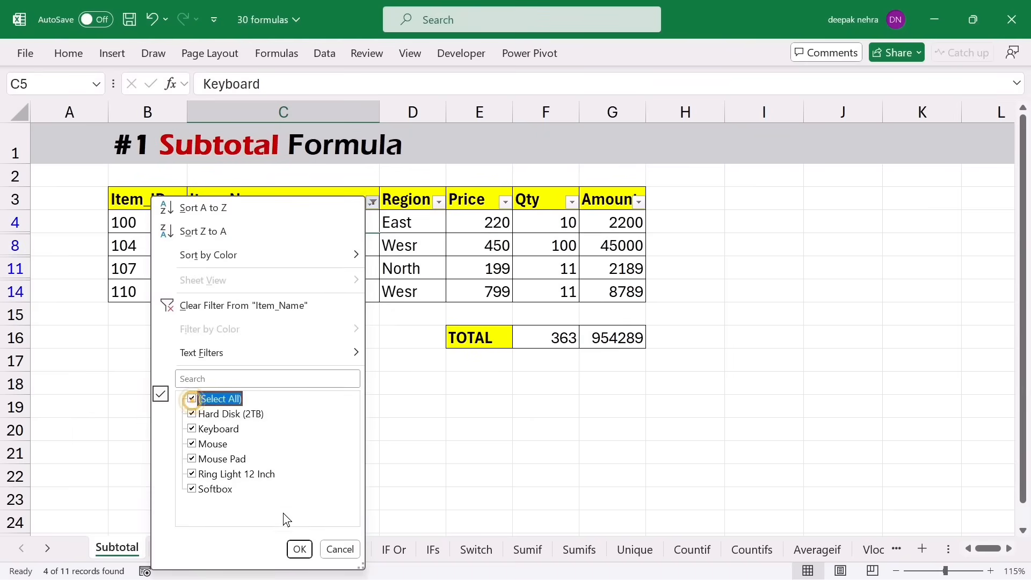
click(299, 549)
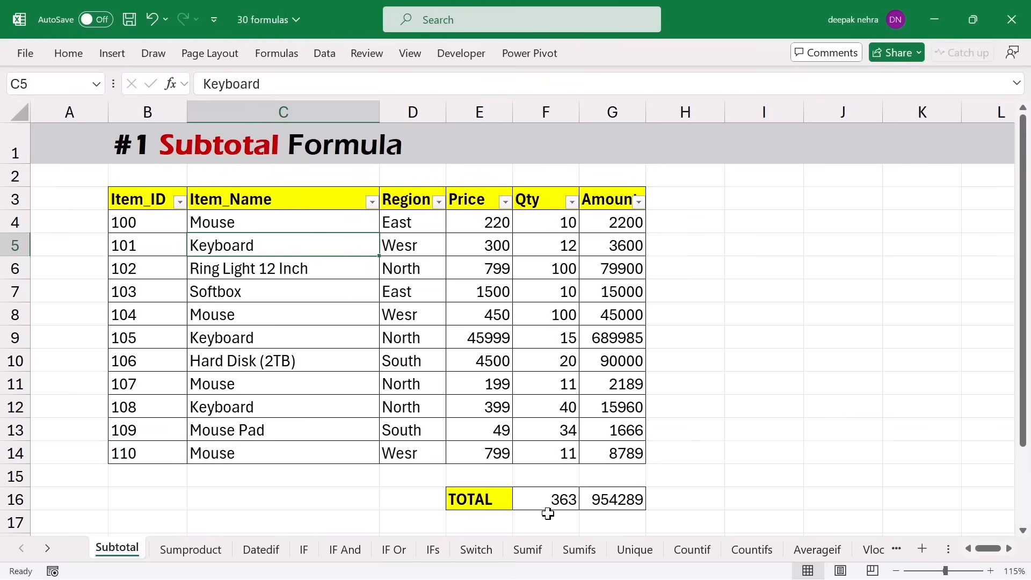
scroll(547, 513, down, 1)
- Enter =COUNT(F4:F14) in F17 to count 11 Qty entries, then select F16:G17
click(539, 454)
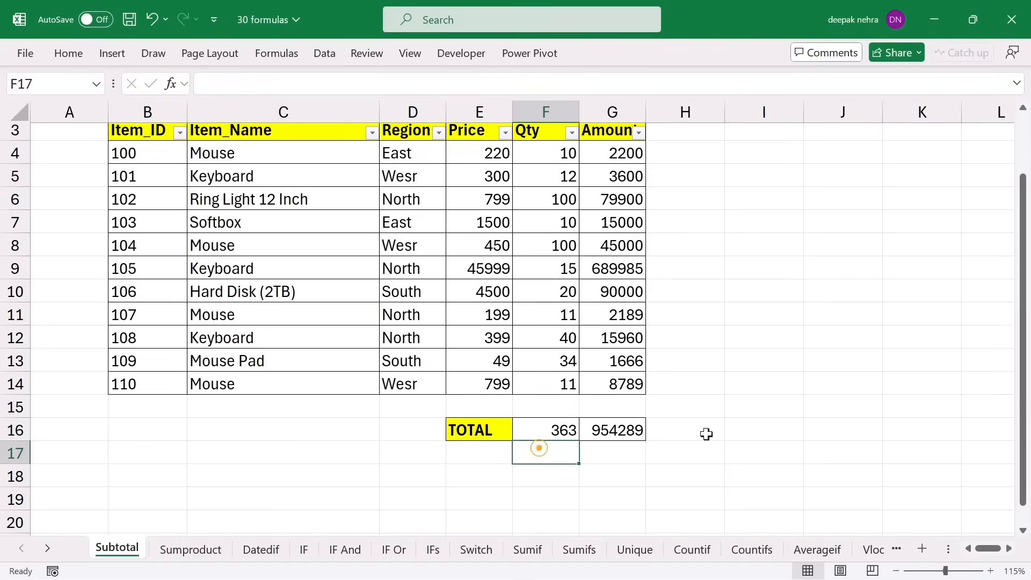
text(=)
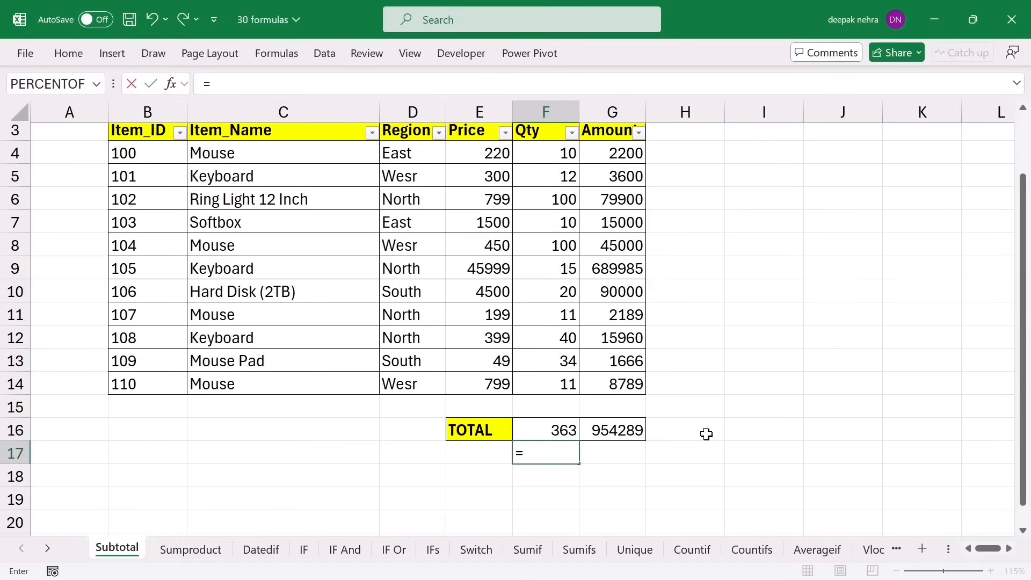
text(count)
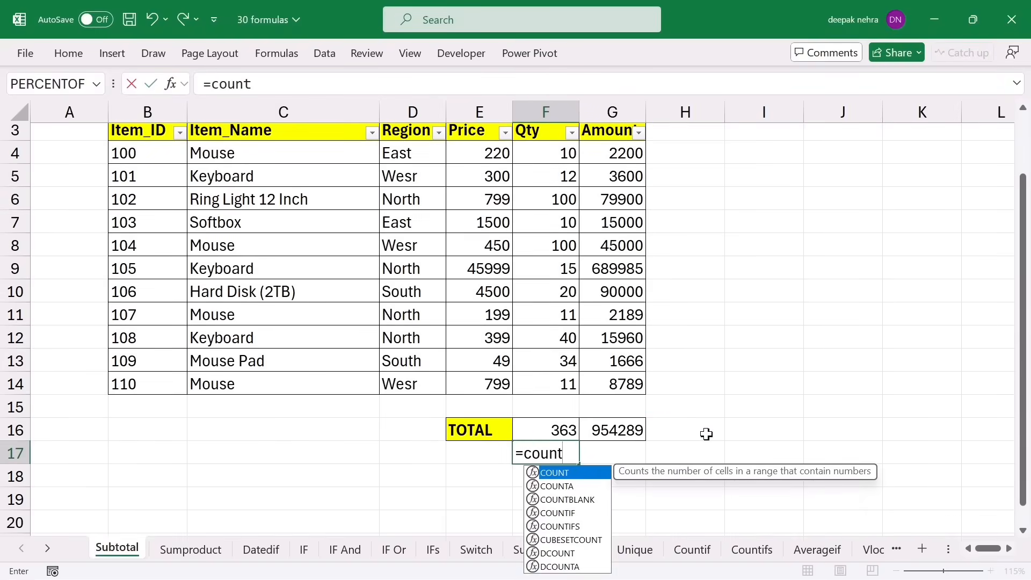
text(()
drag(534, 154, 536, 368)
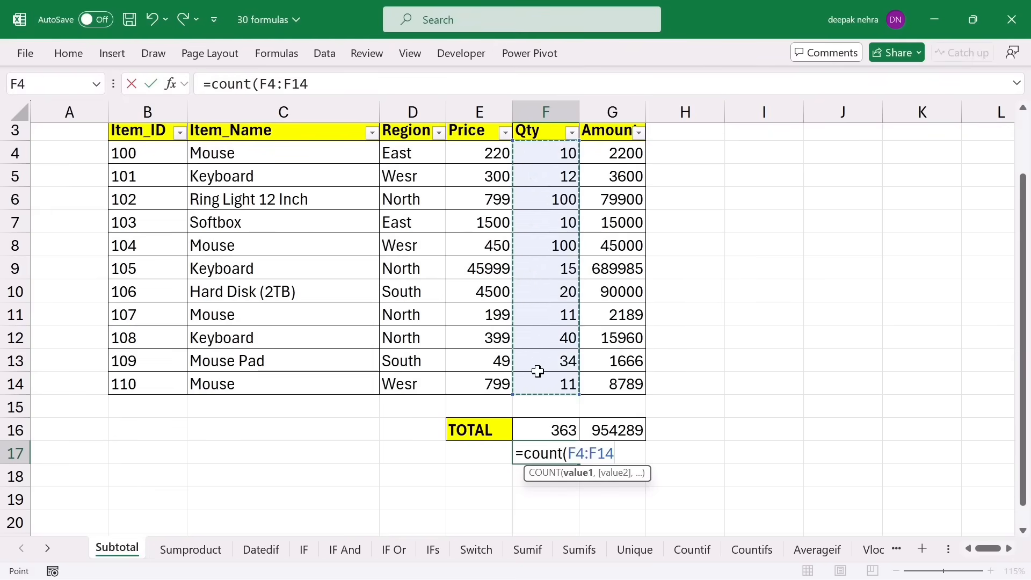
key(Return)
click(546, 453)
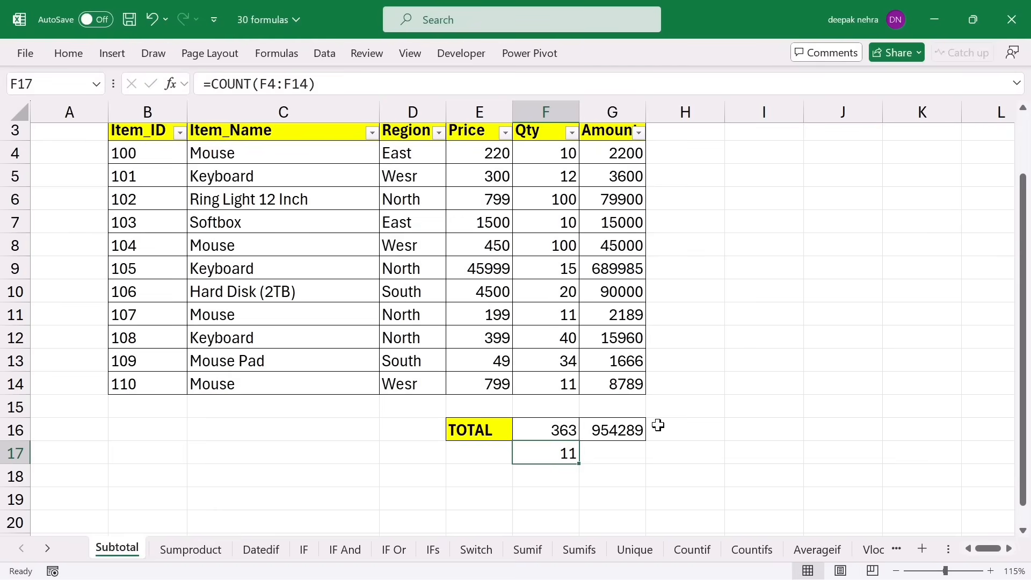
scroll(322, 209, up, 1)
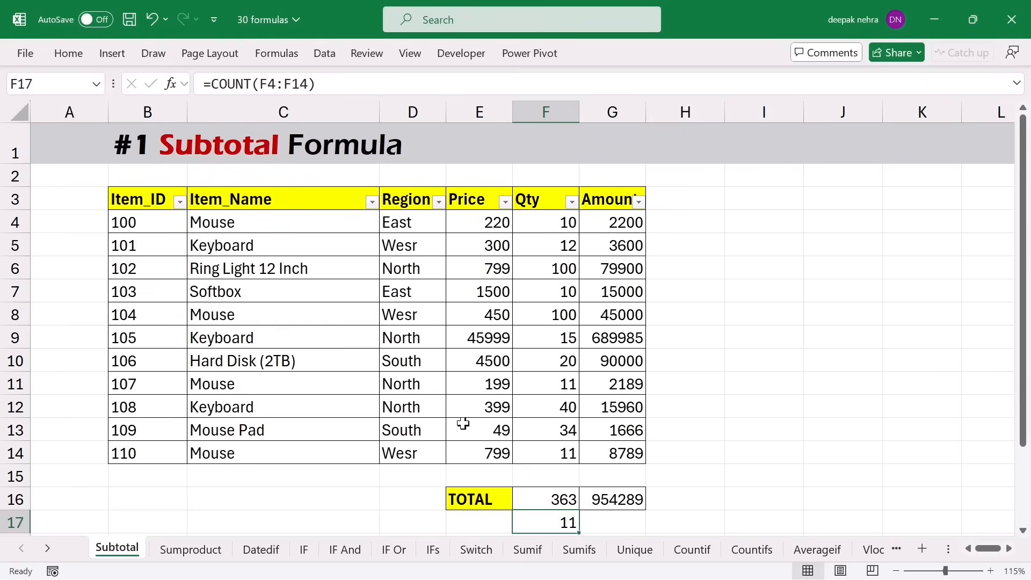
drag(529, 490, 619, 515)
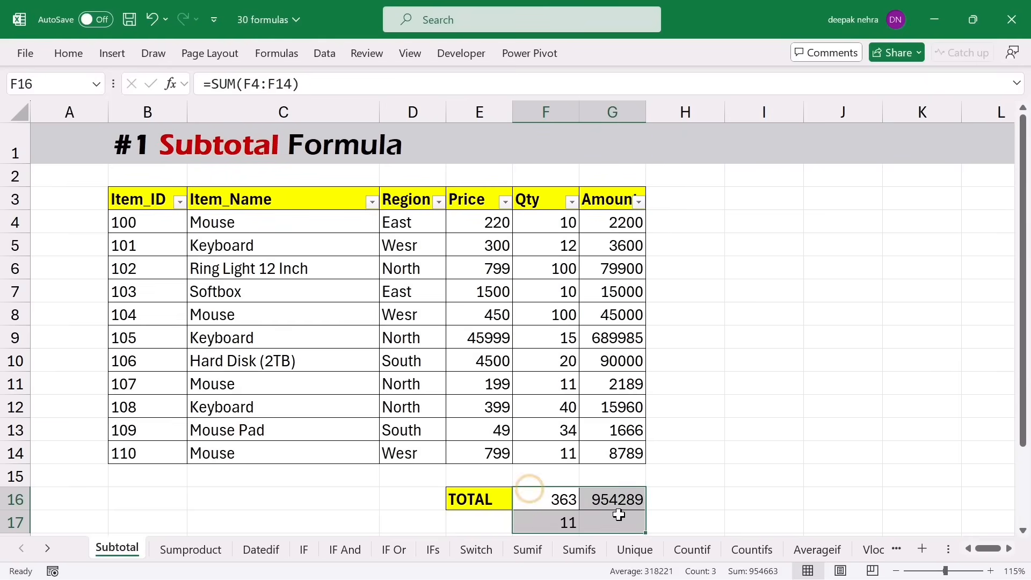
- Clear the old totals and enter =SUBTOTAL(9,F4:F14) in F16 to total Qty at 363
key(Delete)
click(558, 499)
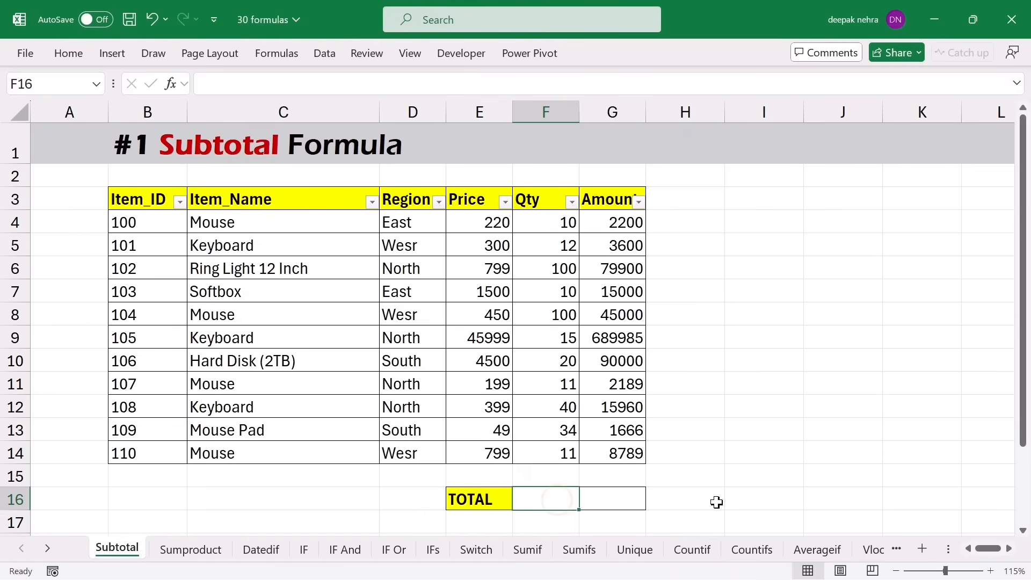
text(=)
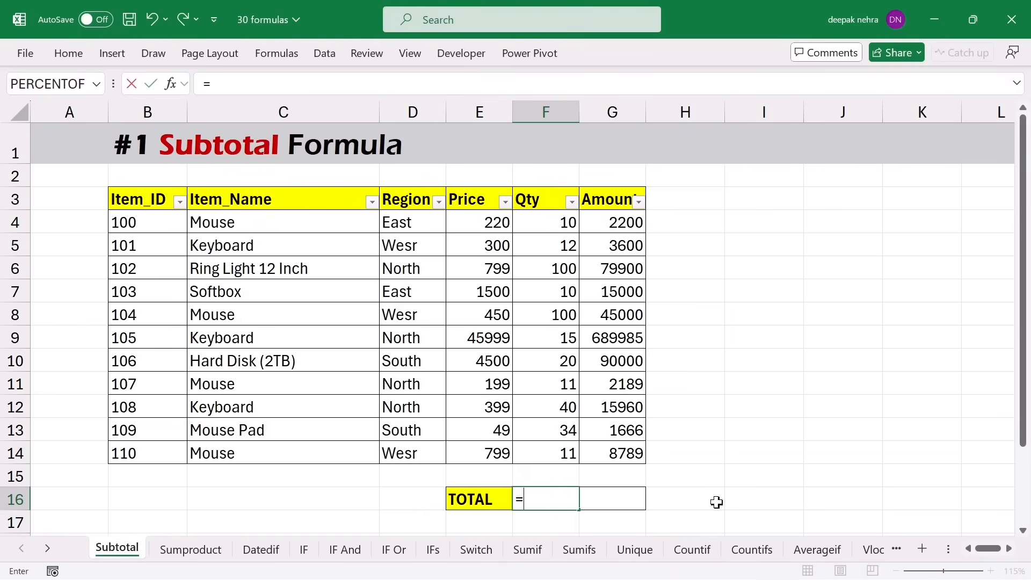
text(subt)
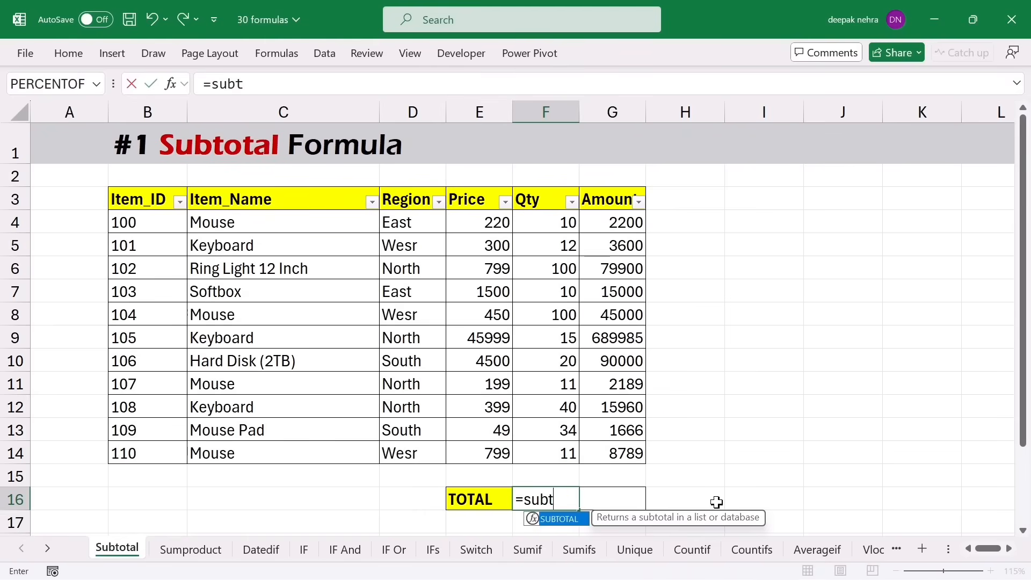
key(Tab)
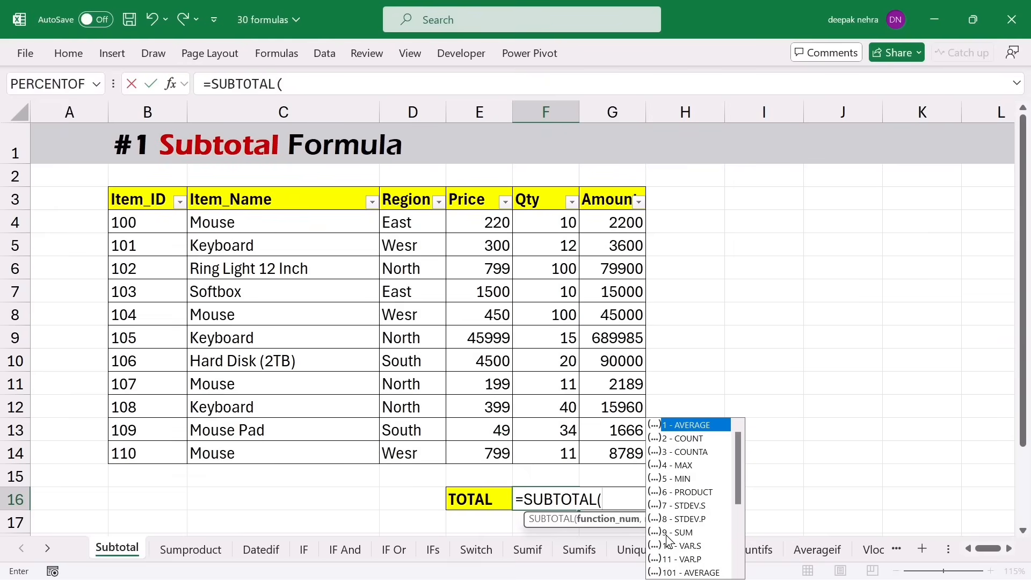
drag(742, 459, 744, 529)
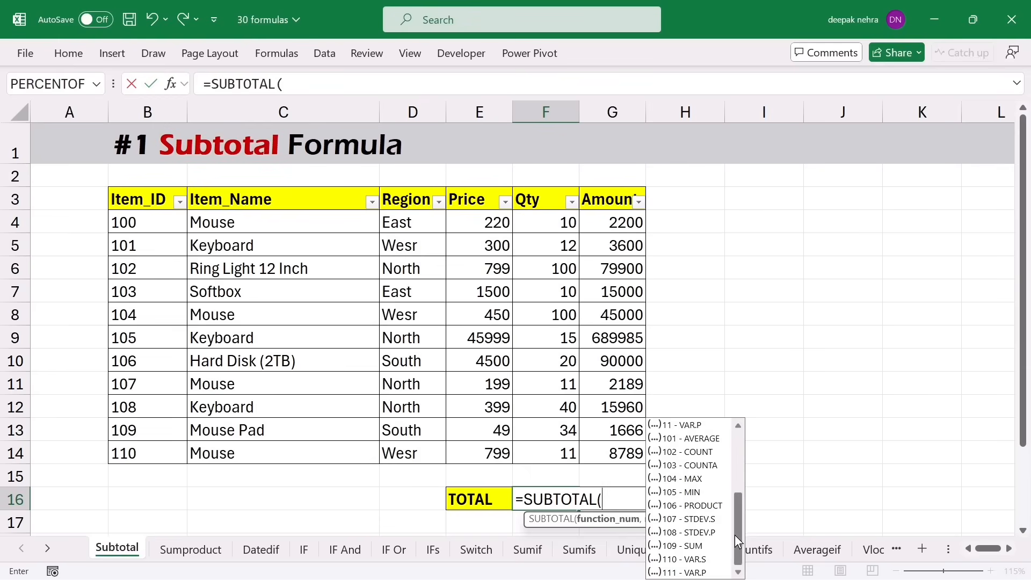
drag(736, 535, 740, 449)
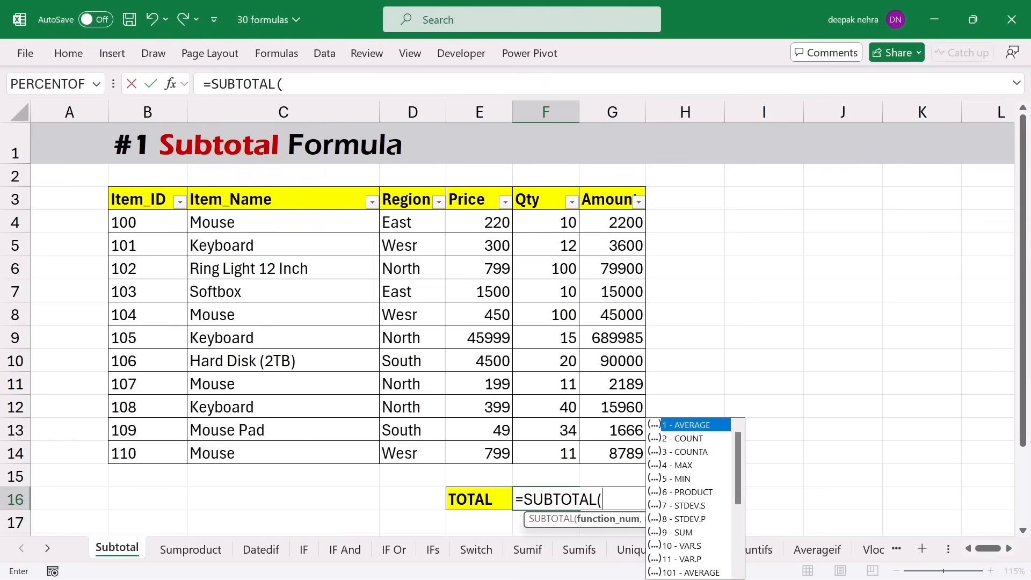
click(678, 534)
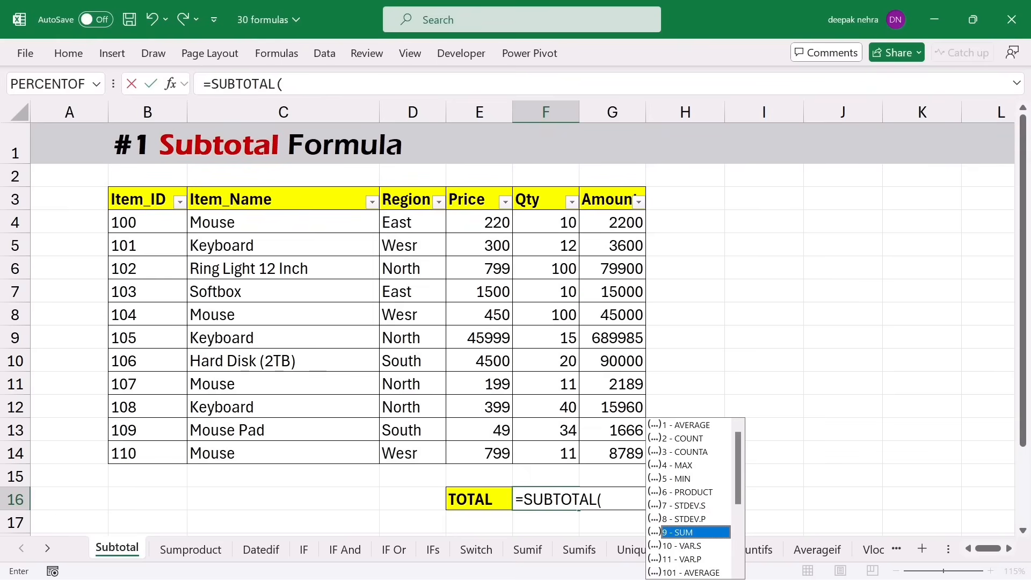
key(Tab)
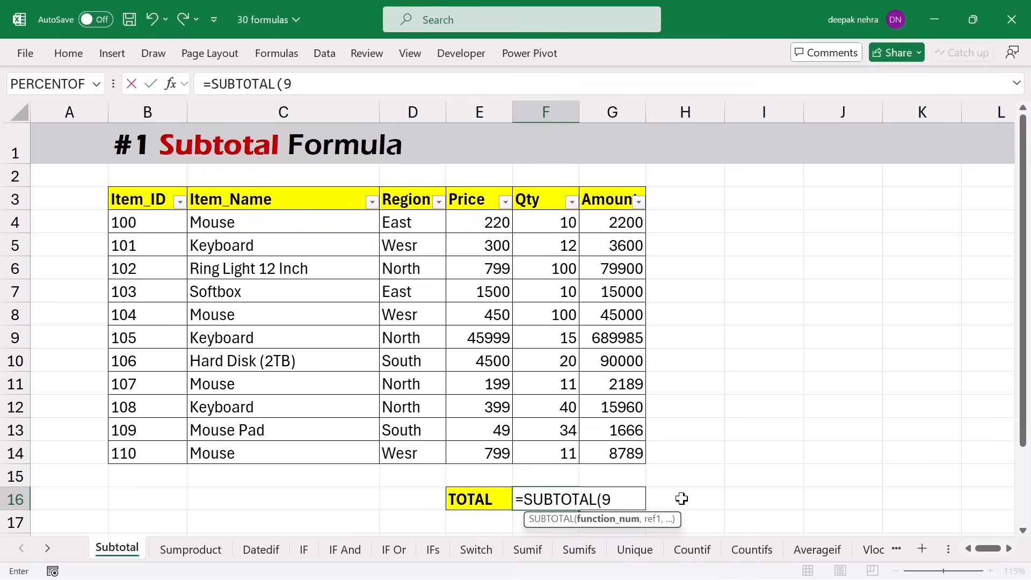
text(,)
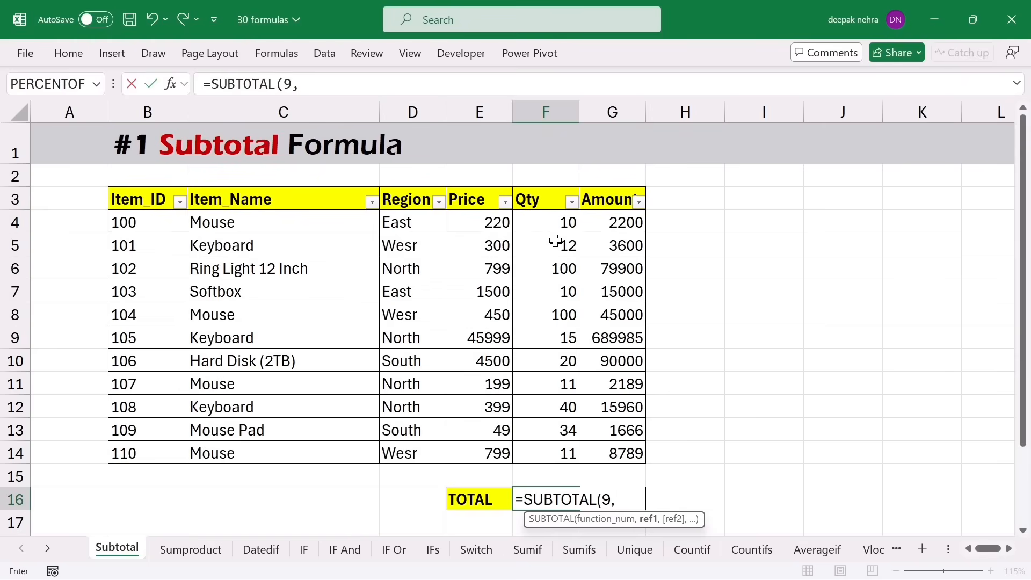
drag(550, 224, 553, 454)
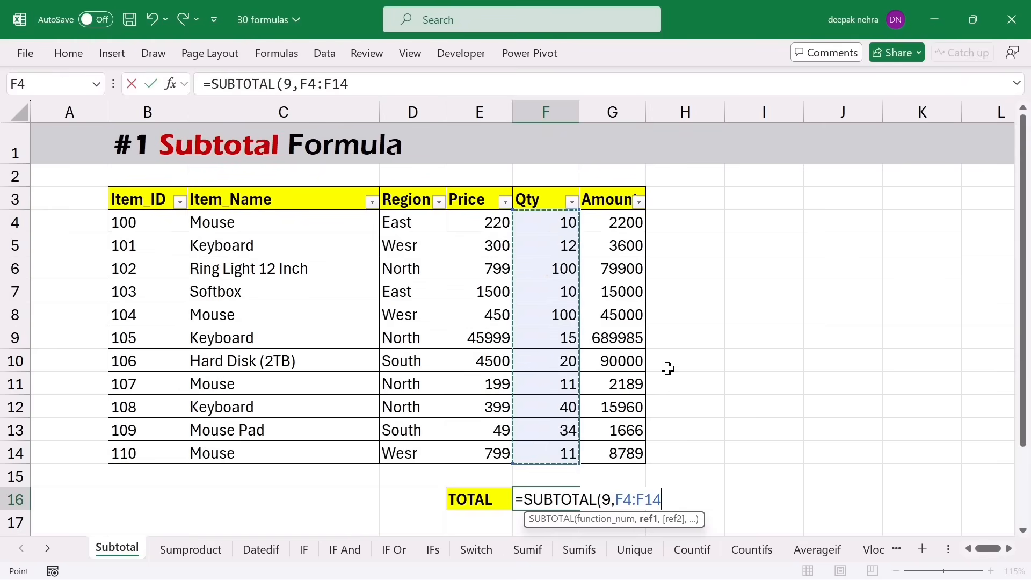
text())
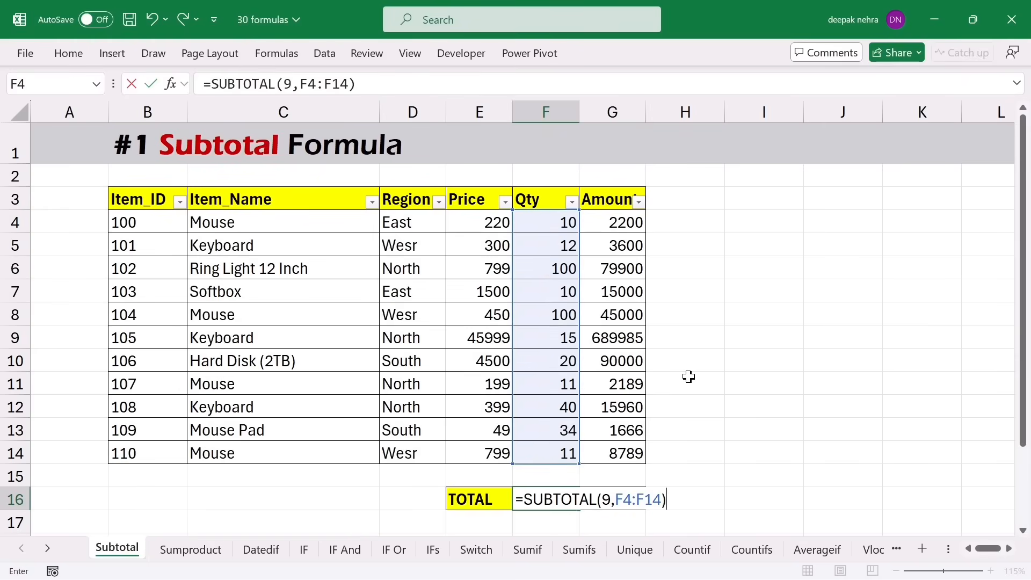
key(Return)
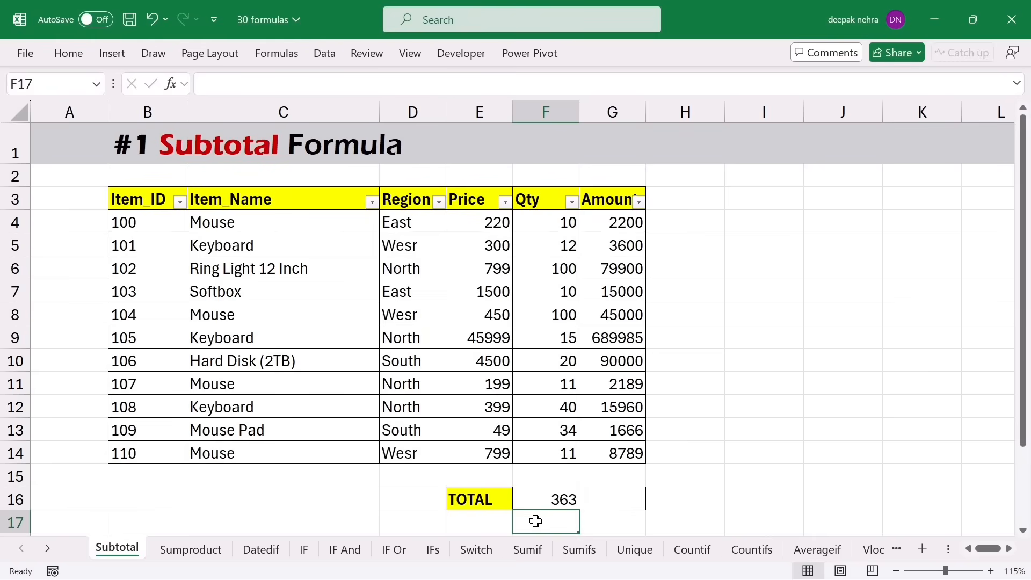
- Enter =SUBTOTAL(2,F4:F14) in F17 so the Qty count shows 11
text(=subt)
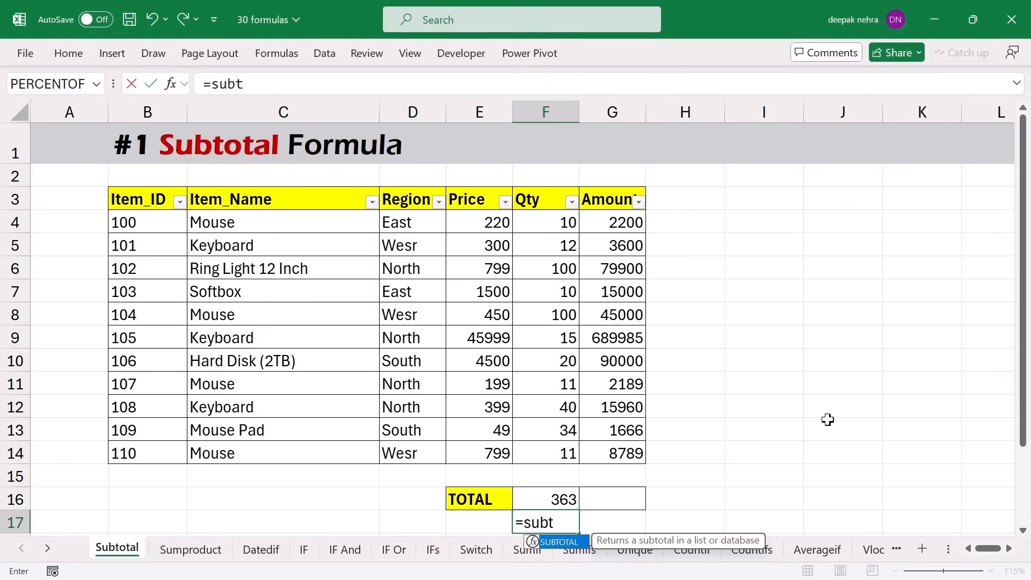
key(Tab)
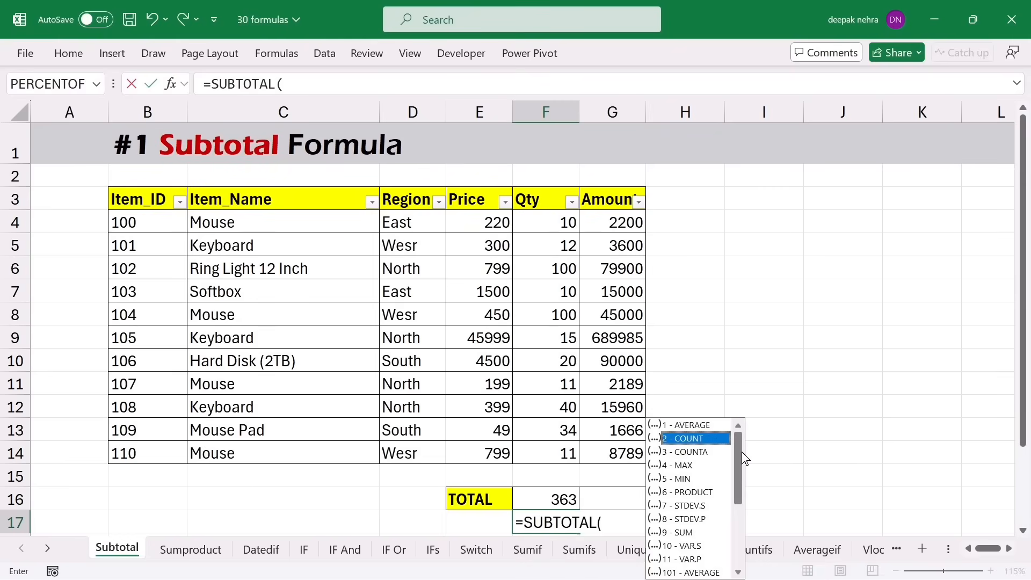
key(Escape)
text(2,)
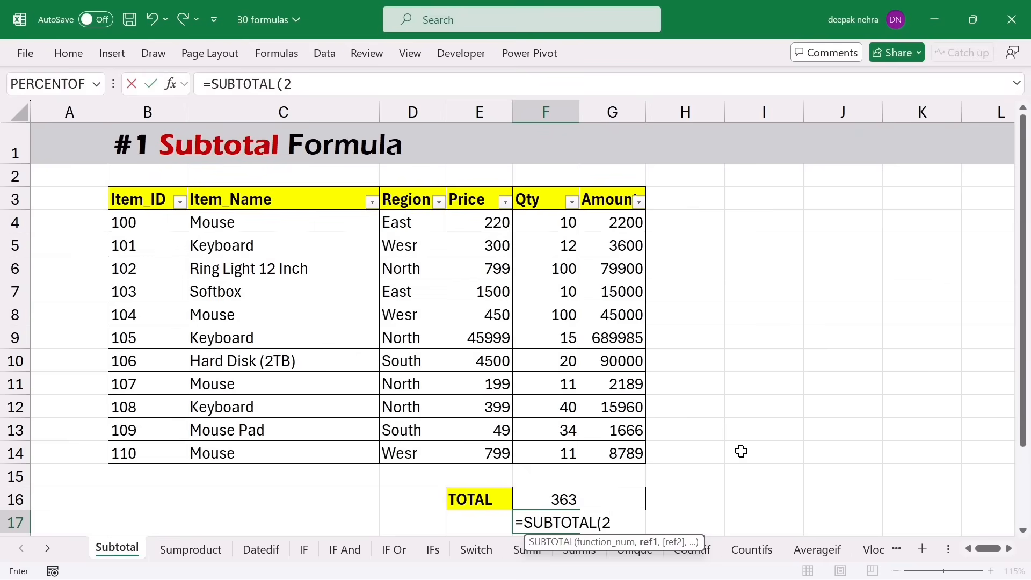
drag(561, 226, 539, 452)
key(Return)
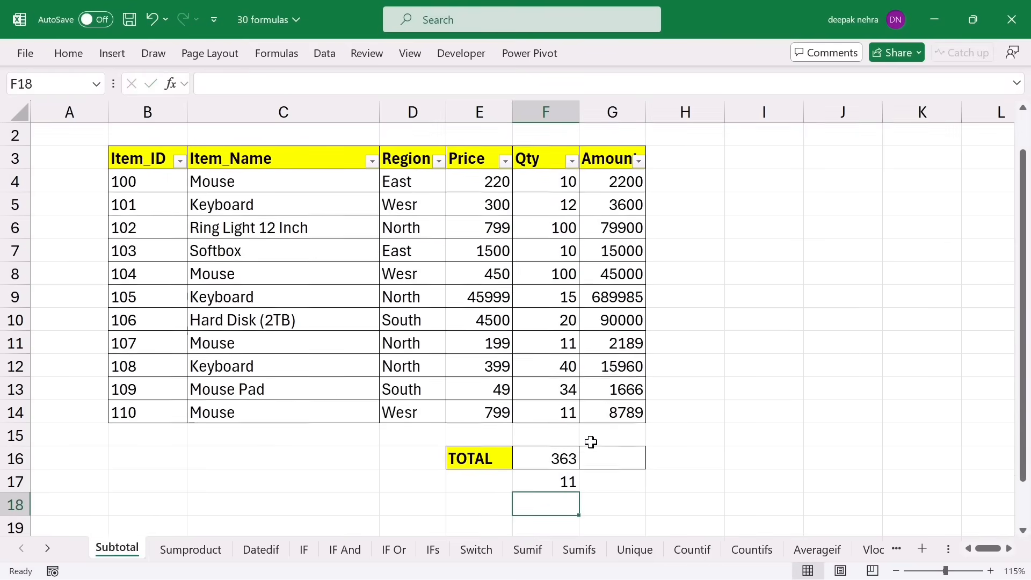
scroll(623, 458, down, 1)
scroll(622, 457, up, 1)
drag(550, 220, 558, 454)
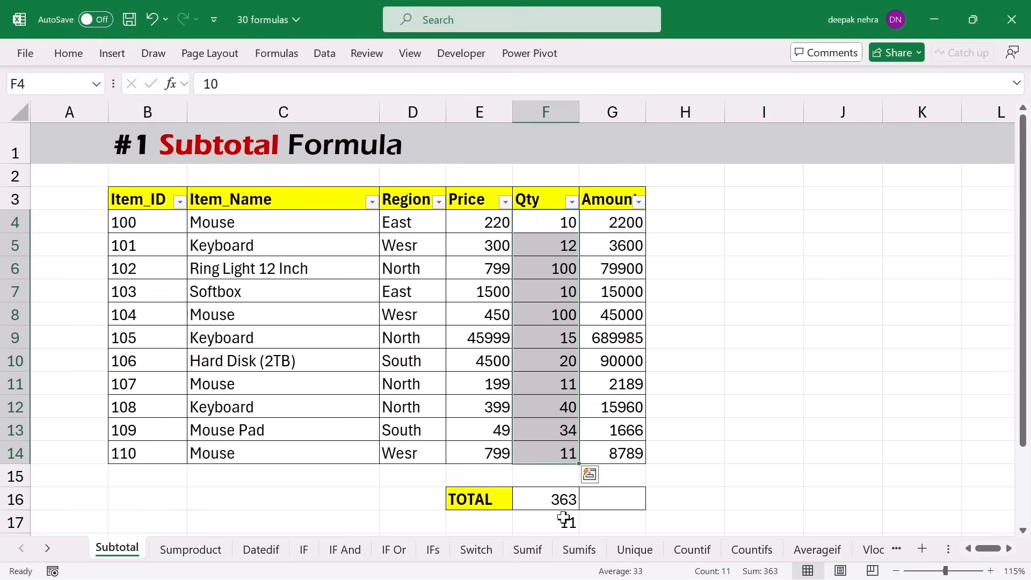
click(601, 499)
click(371, 201)
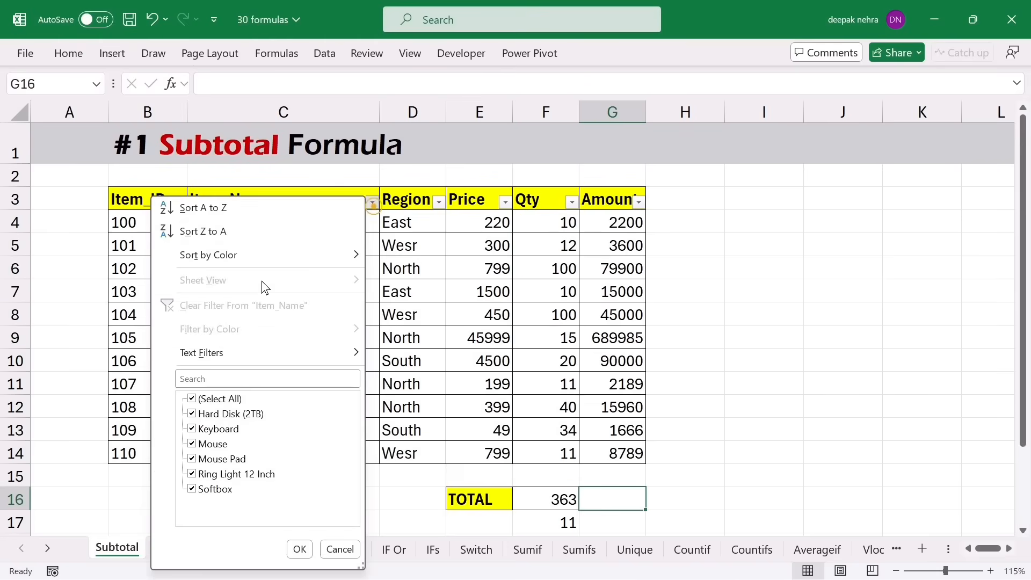
click(200, 400)
click(192, 443)
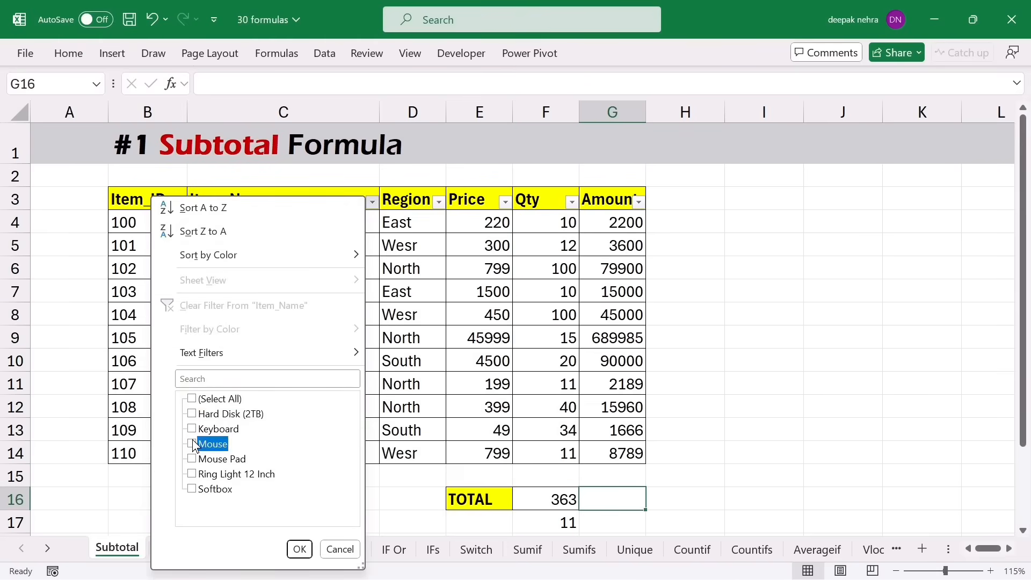
click(299, 549)
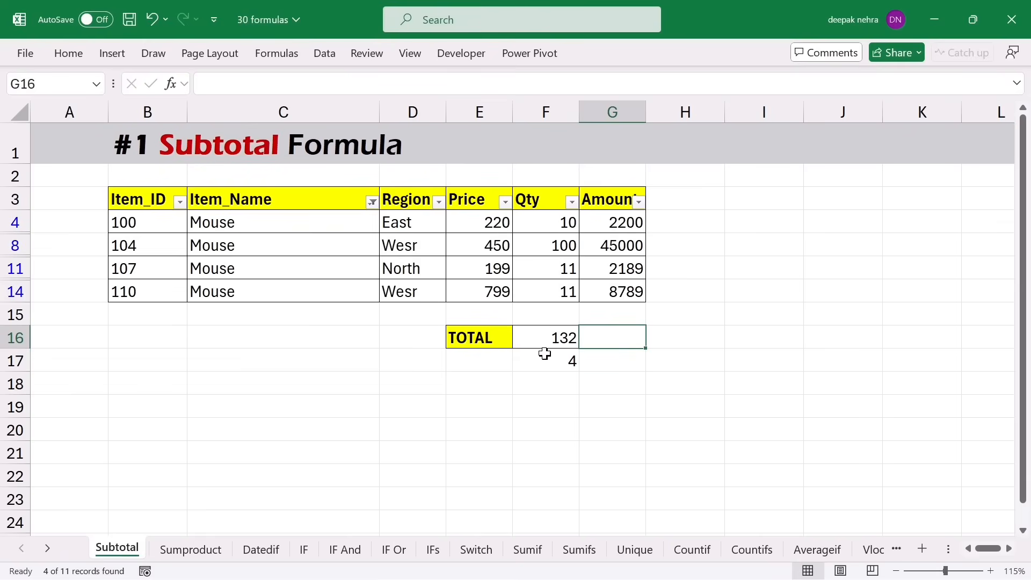
drag(539, 289, 542, 225)
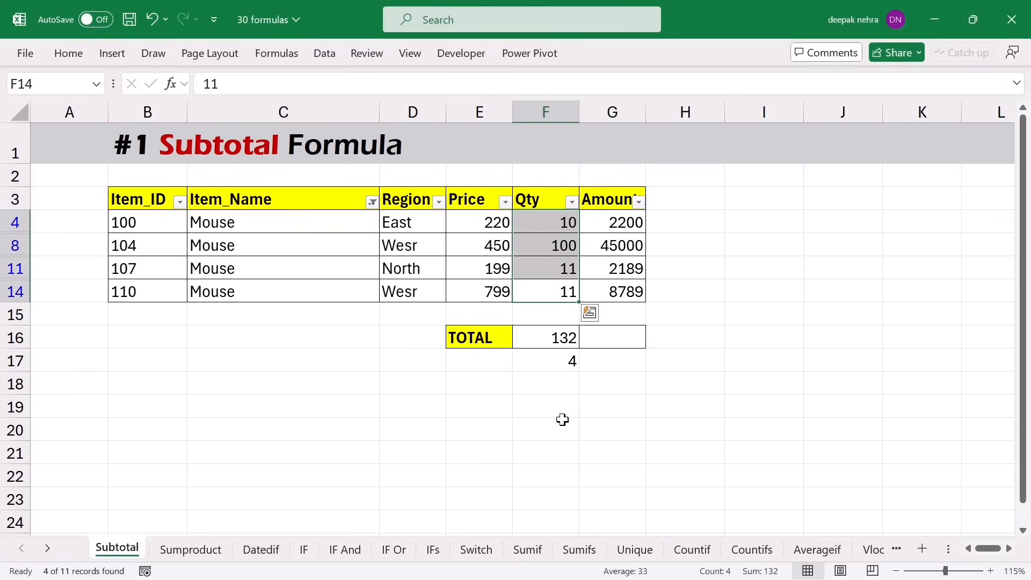
click(539, 337)
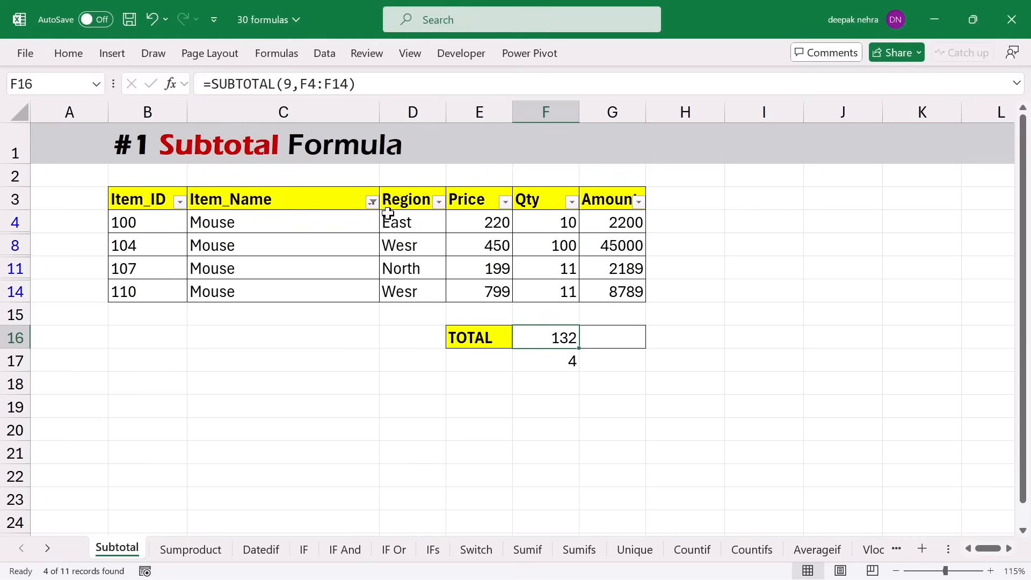
click(372, 202)
click(191, 399)
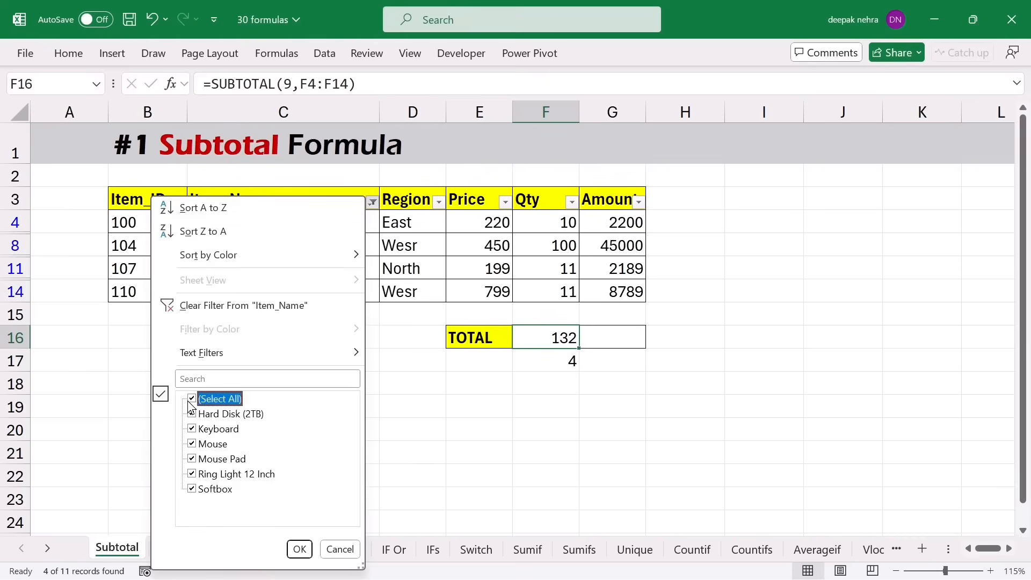
click(299, 550)
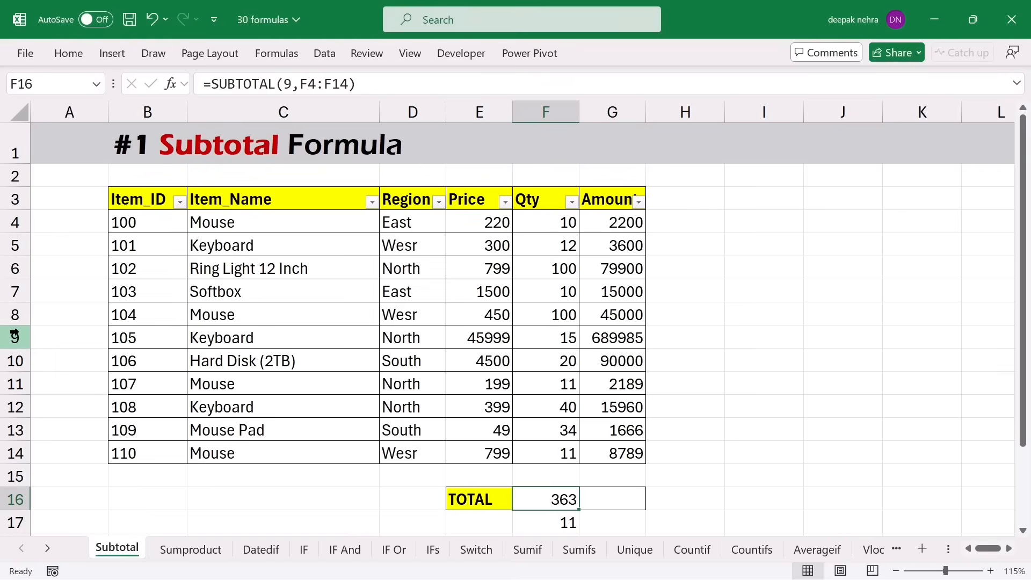
- Select row headers 9 through 12 and bring up their context menu
drag(14, 336, 18, 406)
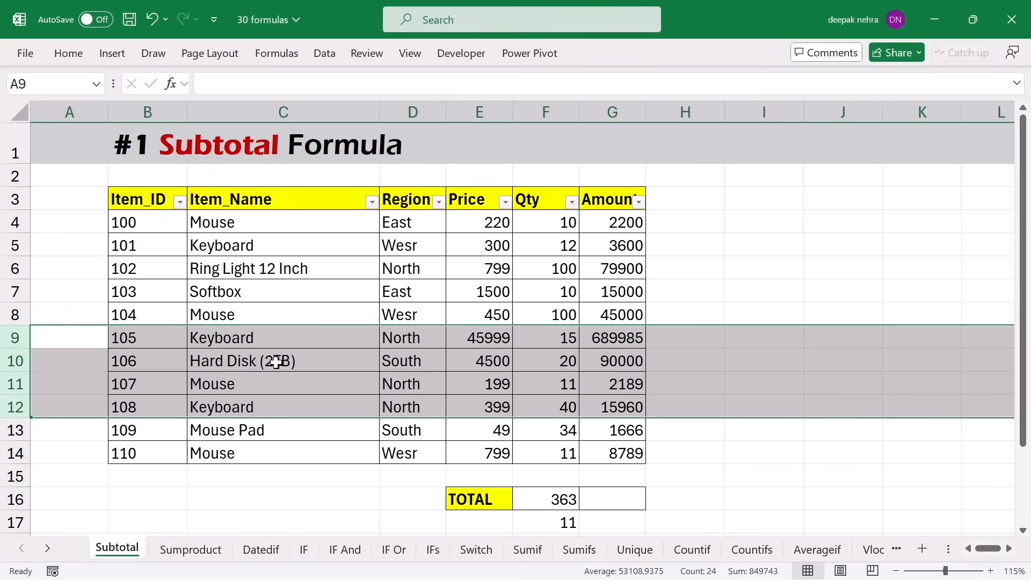
right_click(19, 362)
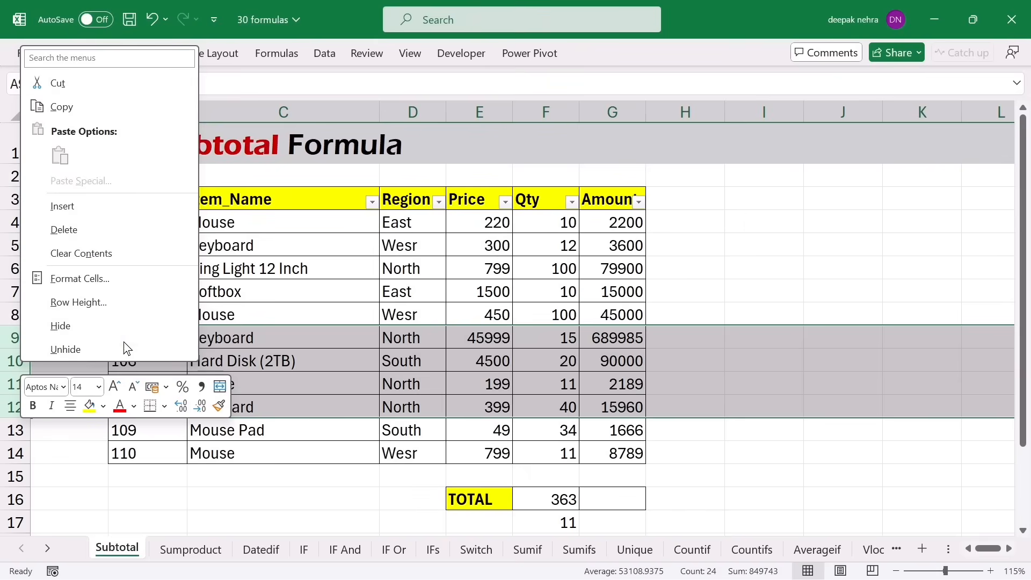
- Hide rows 9–12, check that F16 still shows 363, and select rows 8–13
click(66, 326)
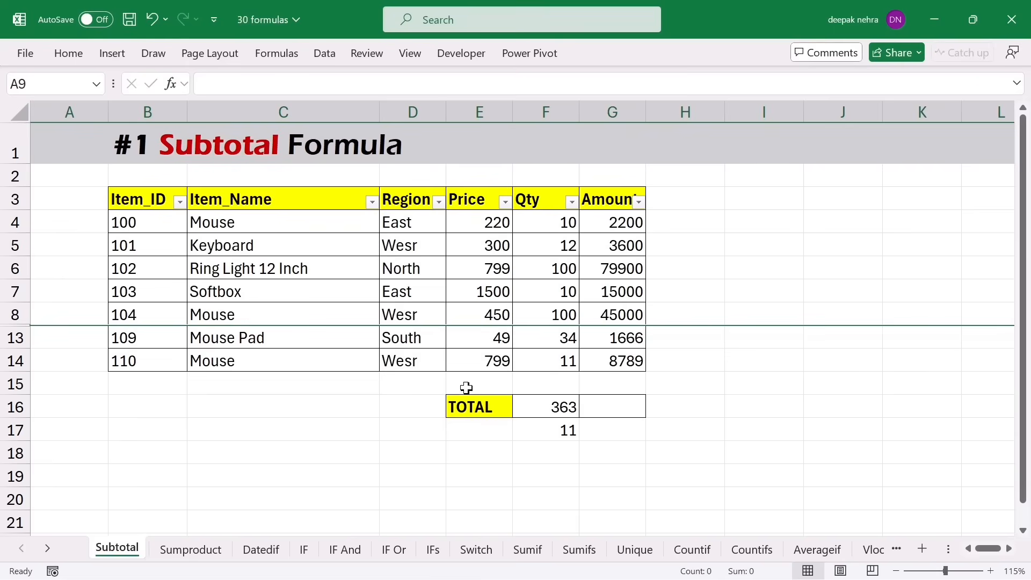
click(557, 429)
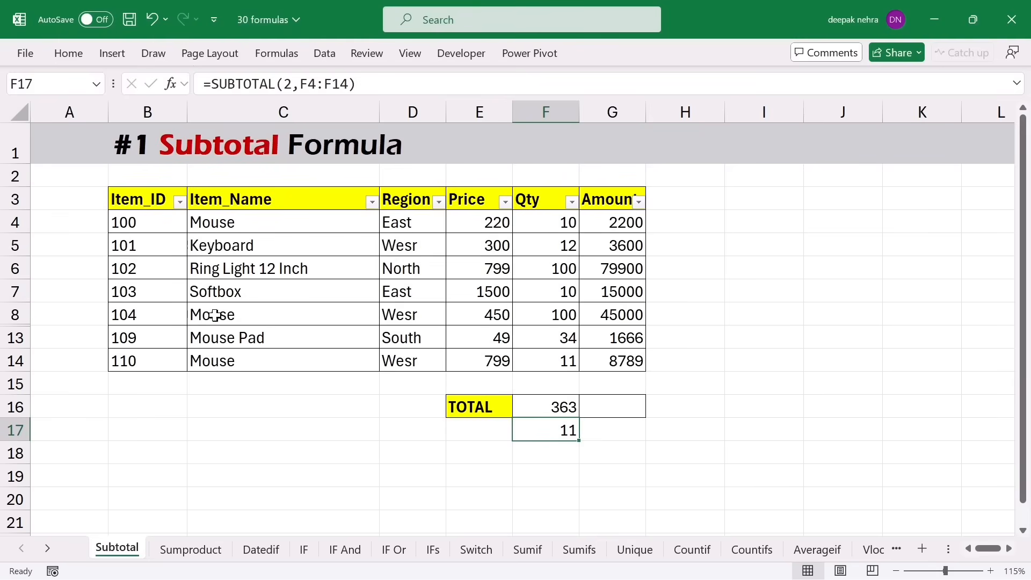
key(ctrl+z)
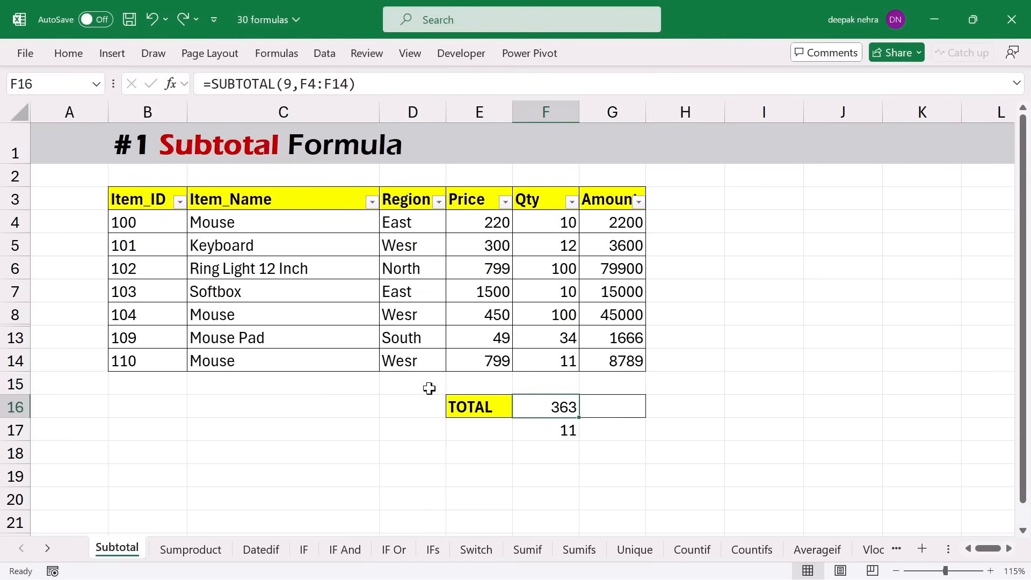
drag(15, 314, 15, 330)
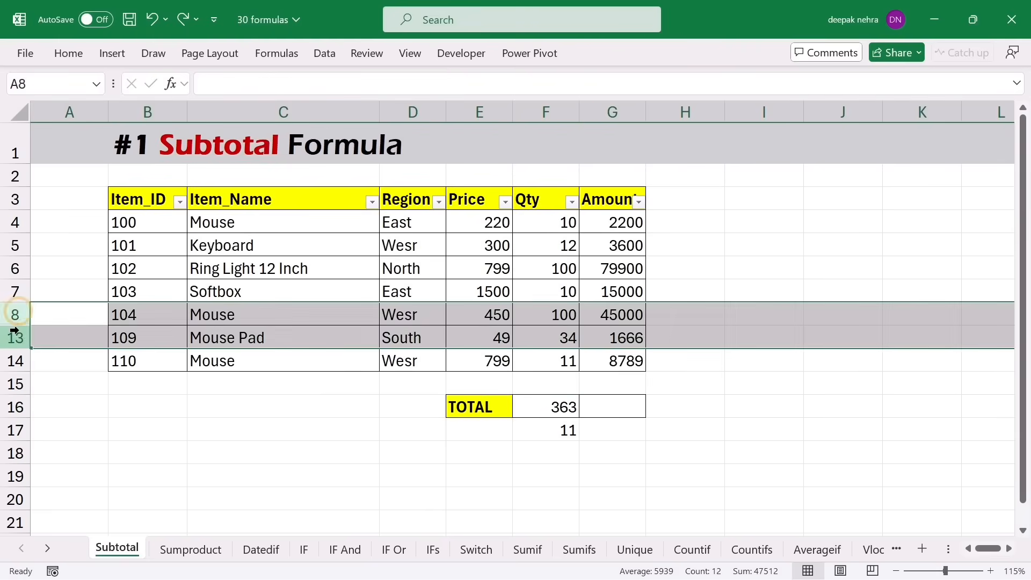
- Unhide rows 9–12 and clear the old TOTAL formula in F16
right_click(15, 329)
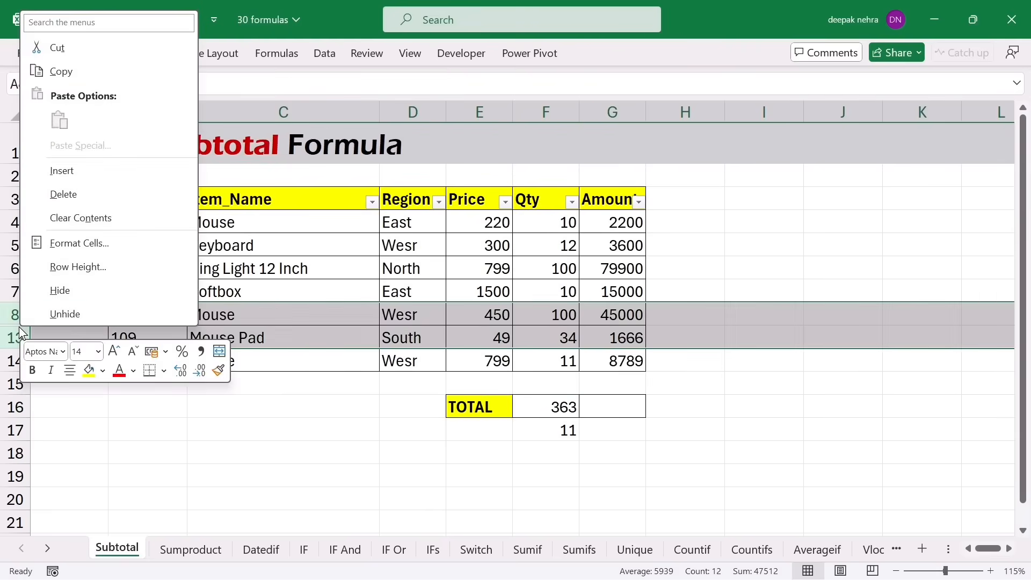
click(67, 315)
click(562, 505)
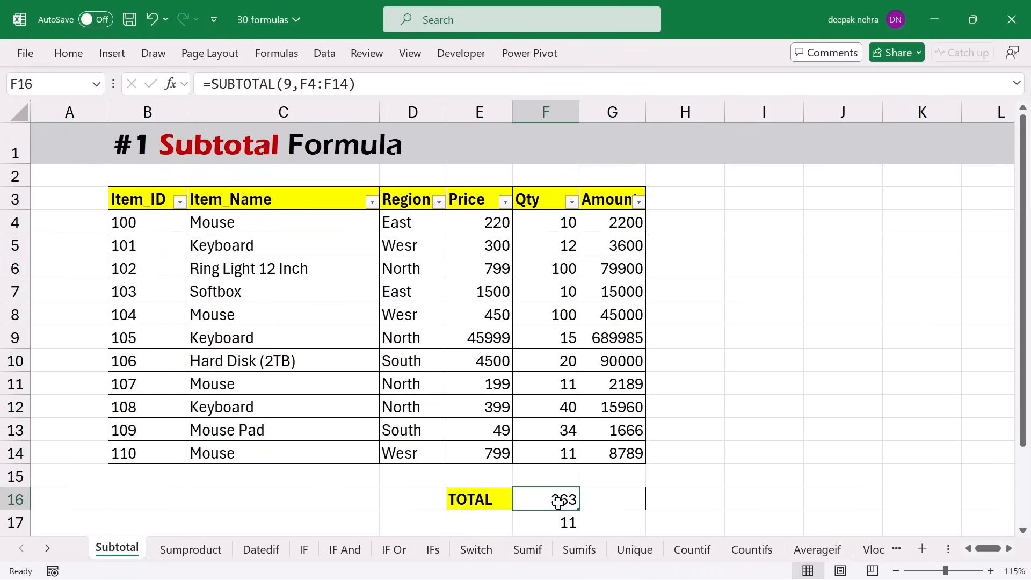
key(Delete)
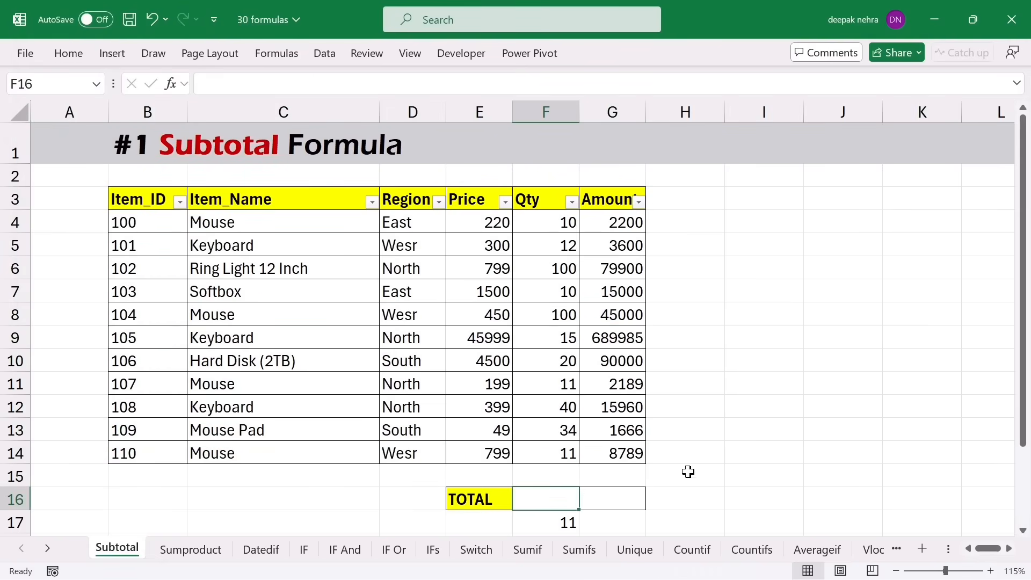
- Enter =SUBTOTAL(109,F4:F14) in F16 (363) and delete the count in F17
text(=subt)
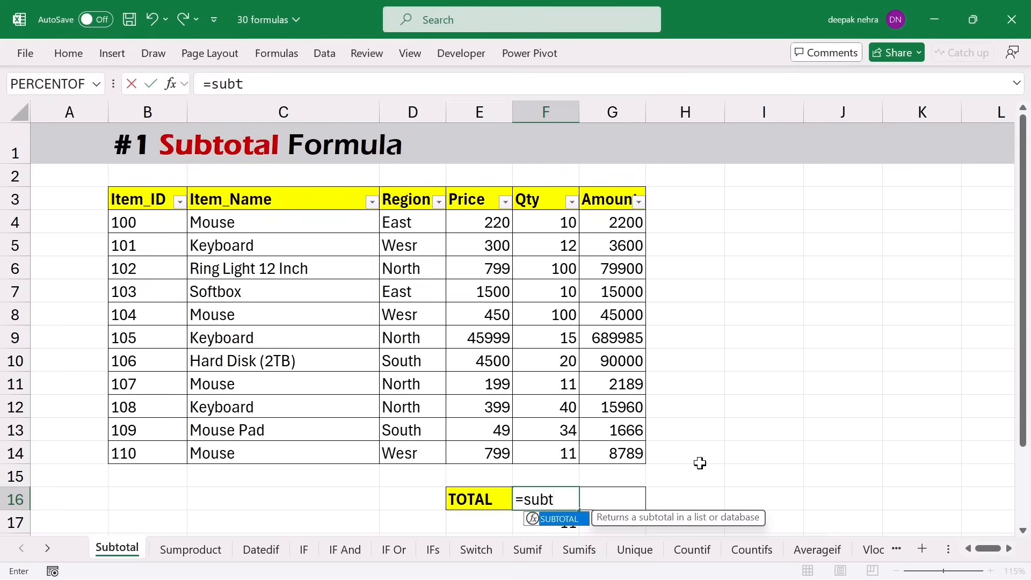
key(Tab)
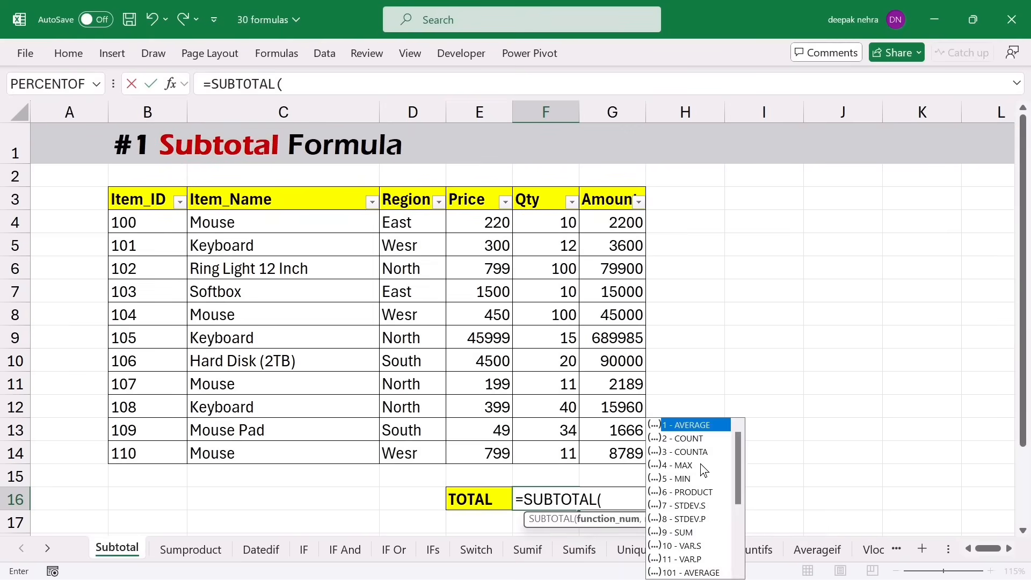
drag(739, 466, 740, 524)
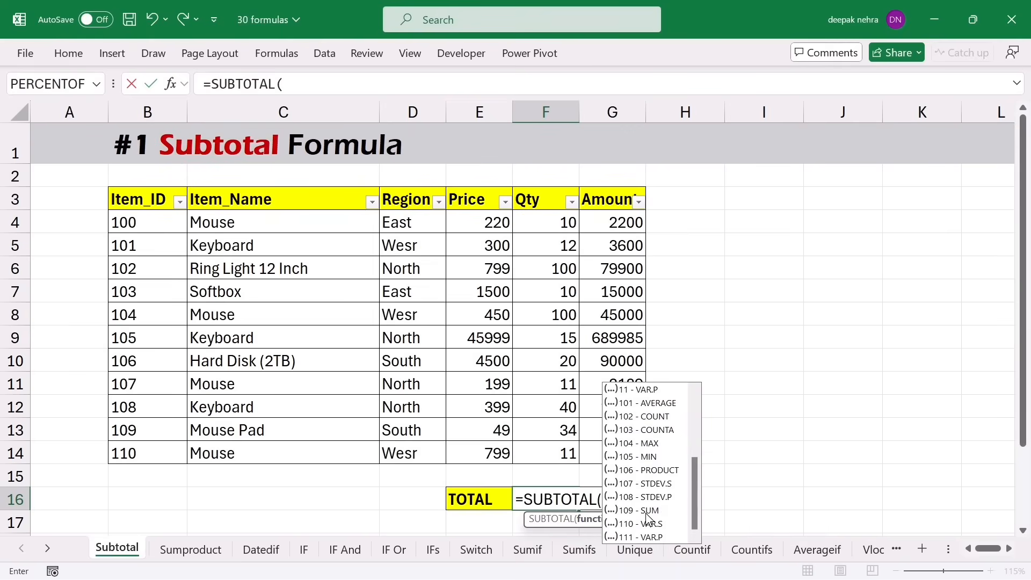
click(649, 512)
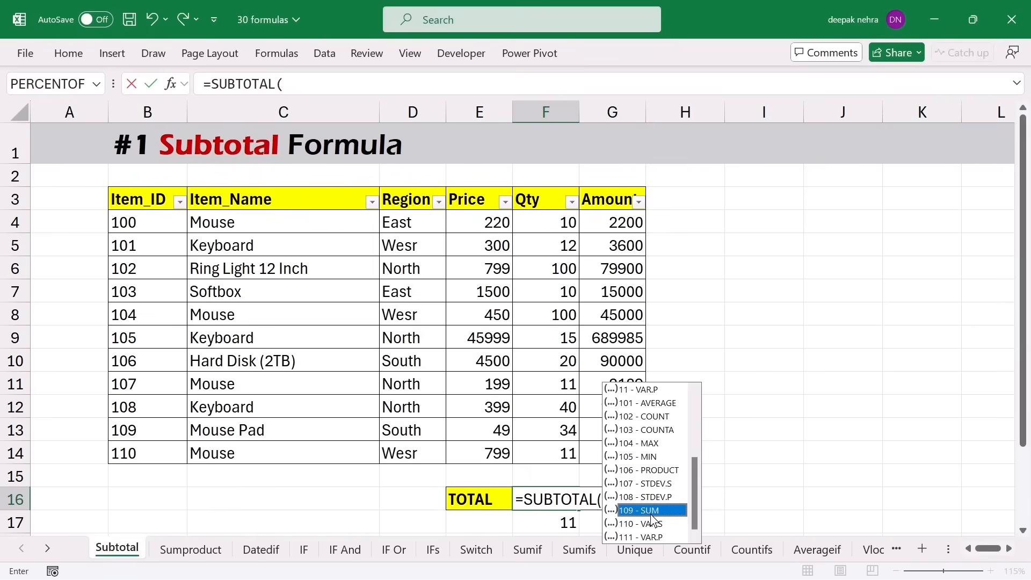
double_click(649, 514)
text(,)
drag(545, 220, 549, 454)
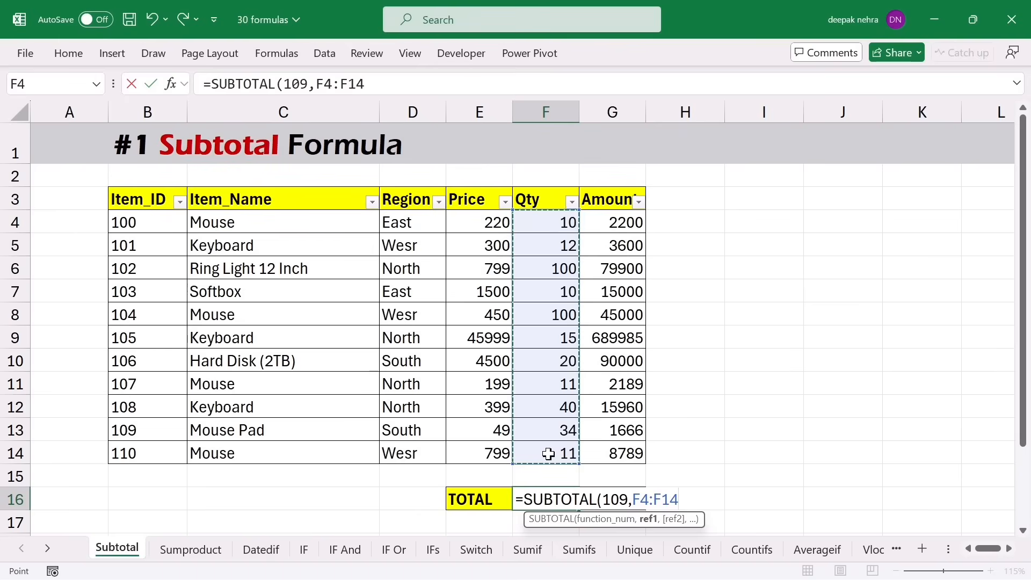
key(Return)
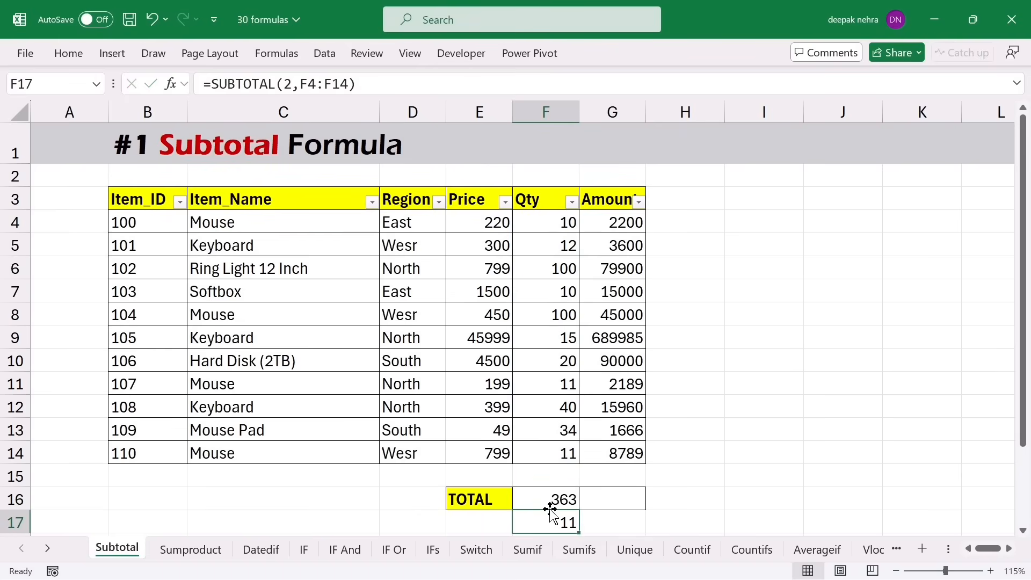
key(Delete)
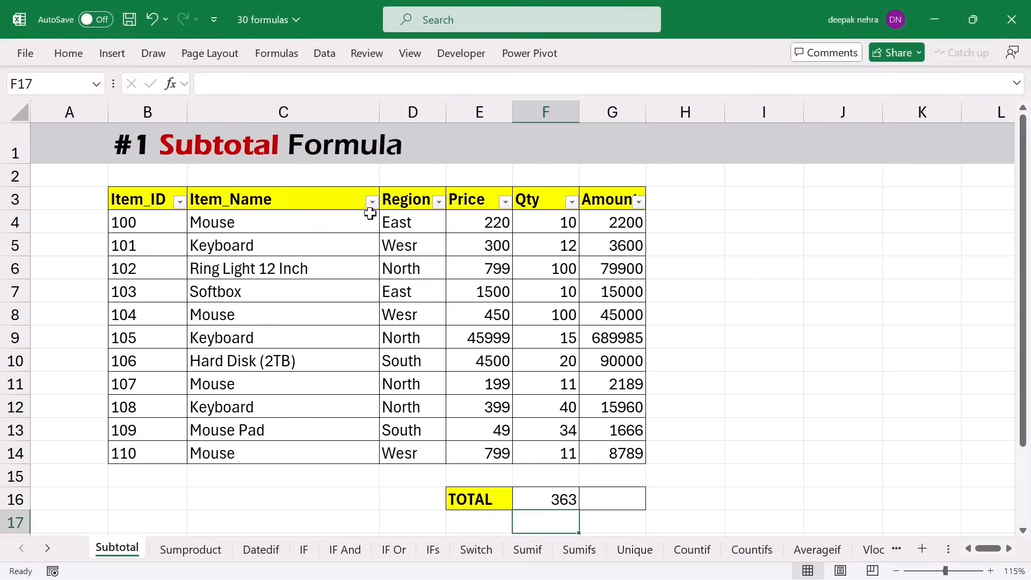
- Hide rows 9–11, then undo to restore them with the total back at 363
drag(15, 337, 20, 388)
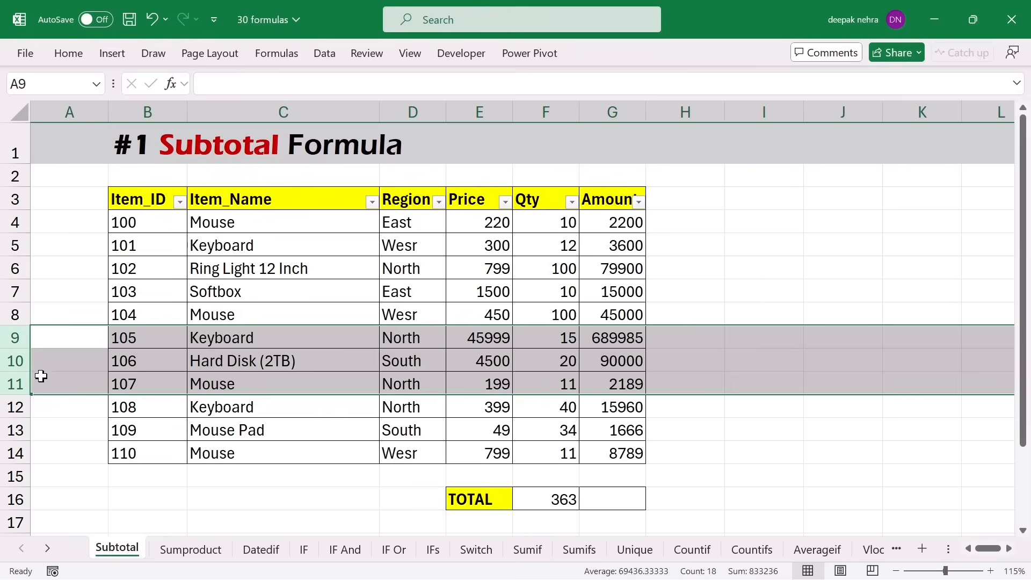
right_click(13, 368)
click(45, 326)
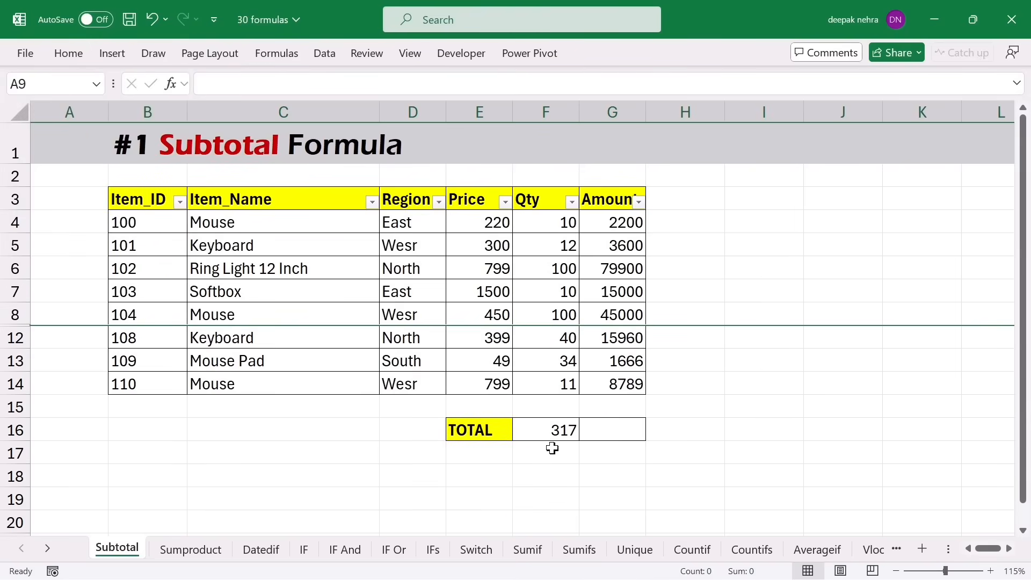
key(ctrl+z)
- Filter the Item_Name column to show only the Mouse items
click(261, 299)
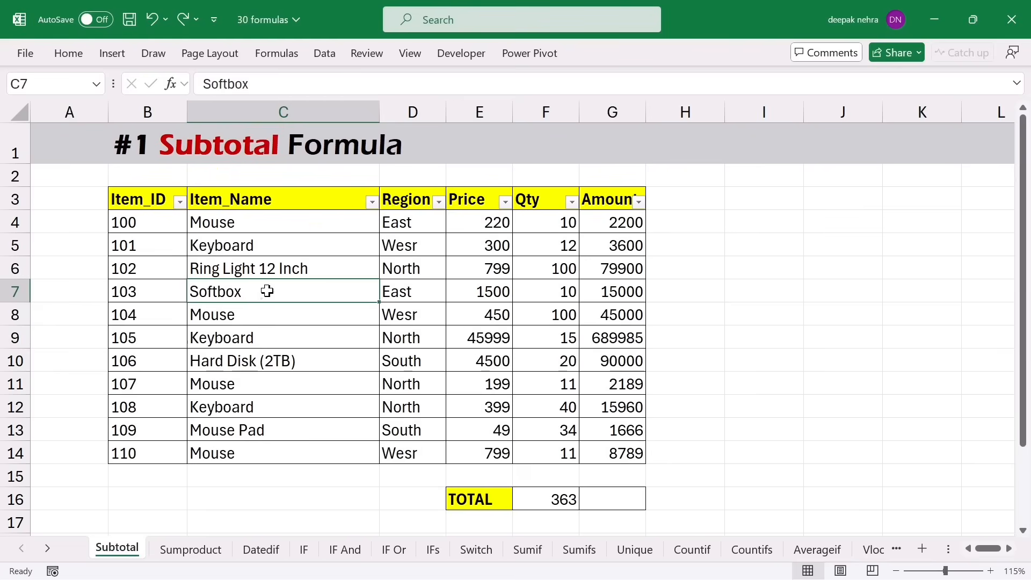
click(371, 202)
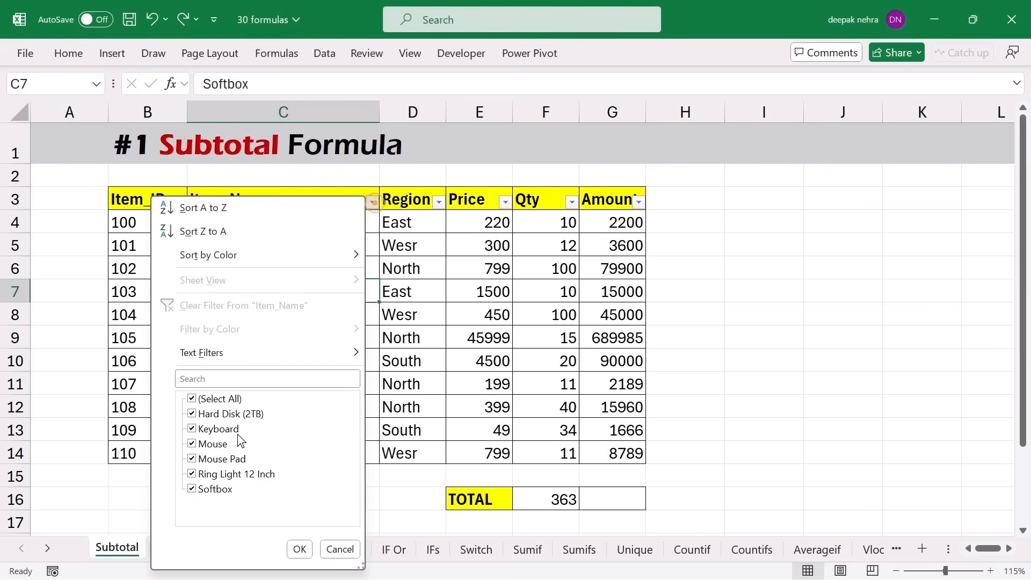
click(195, 399)
click(192, 444)
click(299, 549)
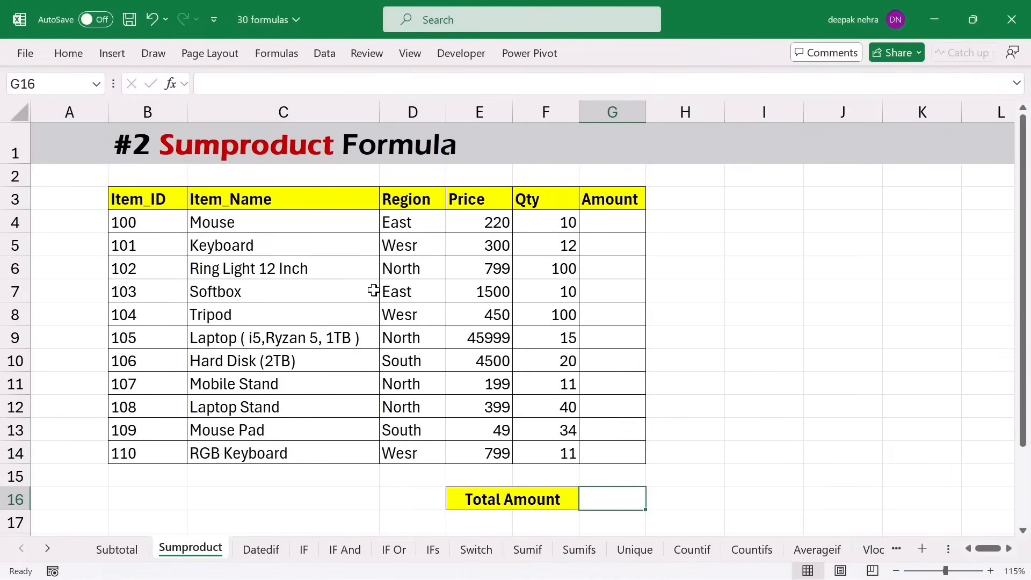
- Look over the empty Amount cells G4:G14 and the Total Amount cell G16
click(600, 503)
click(601, 222)
drag(602, 222, 607, 454)
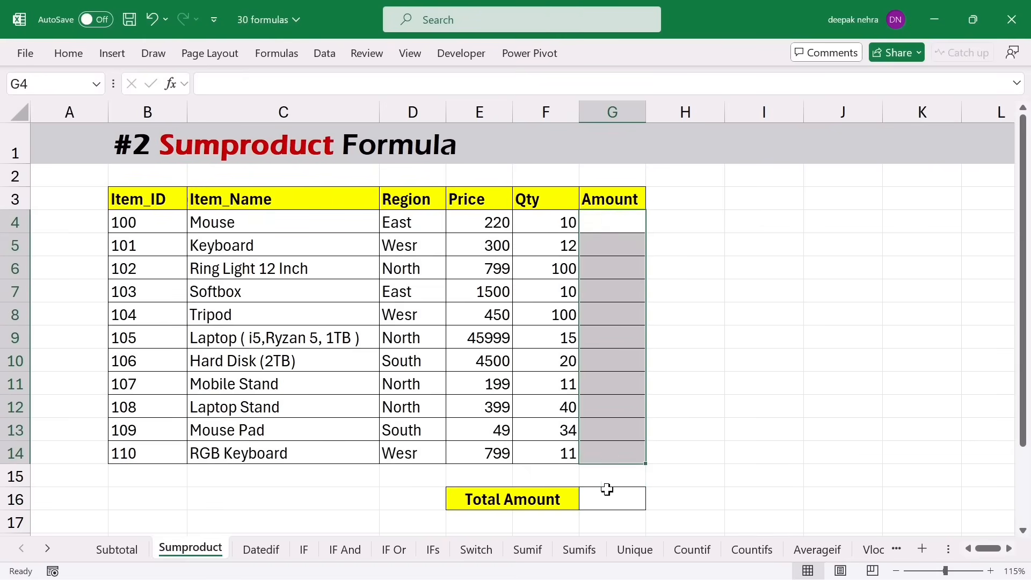
click(605, 488)
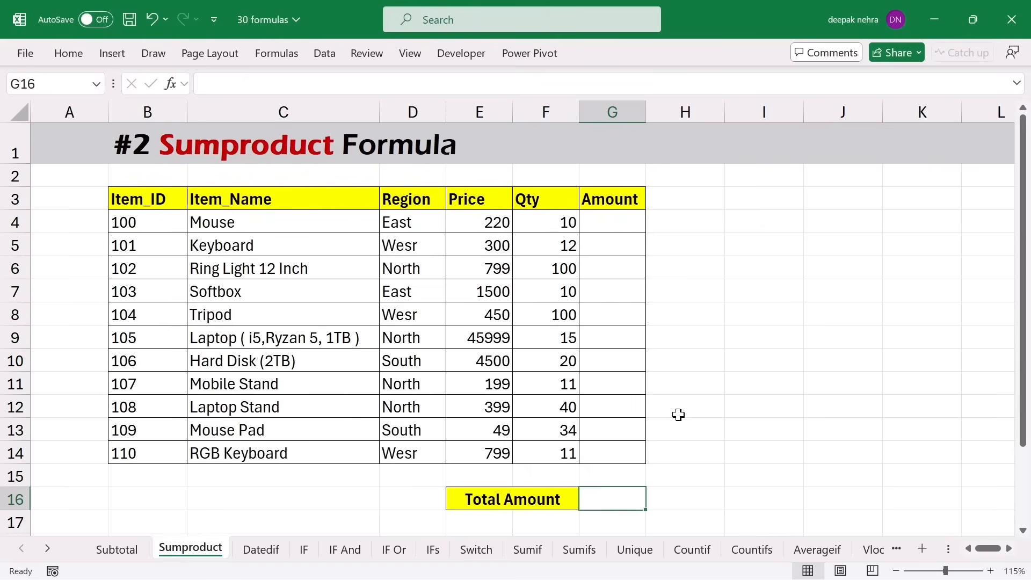
- Enter =E4*F4 in G4 and fill it down through G14
click(604, 219)
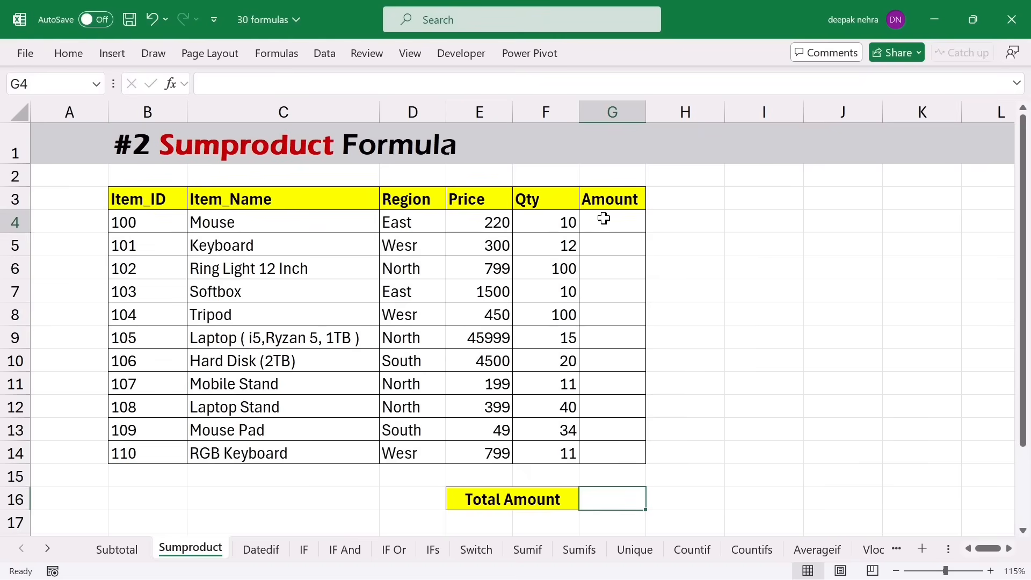
text(=)
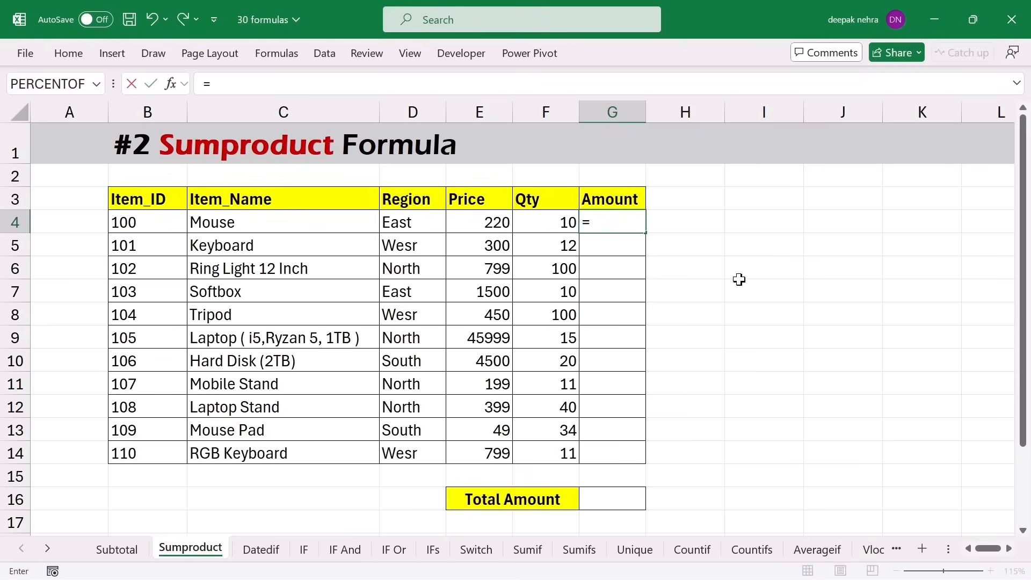
click(486, 221)
text(*)
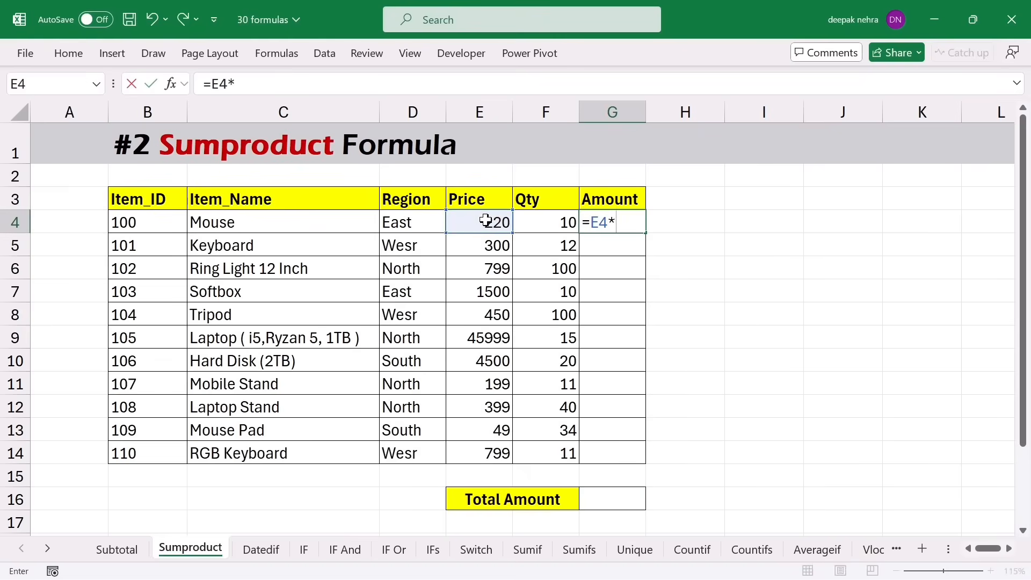
click(563, 221)
key(Return)
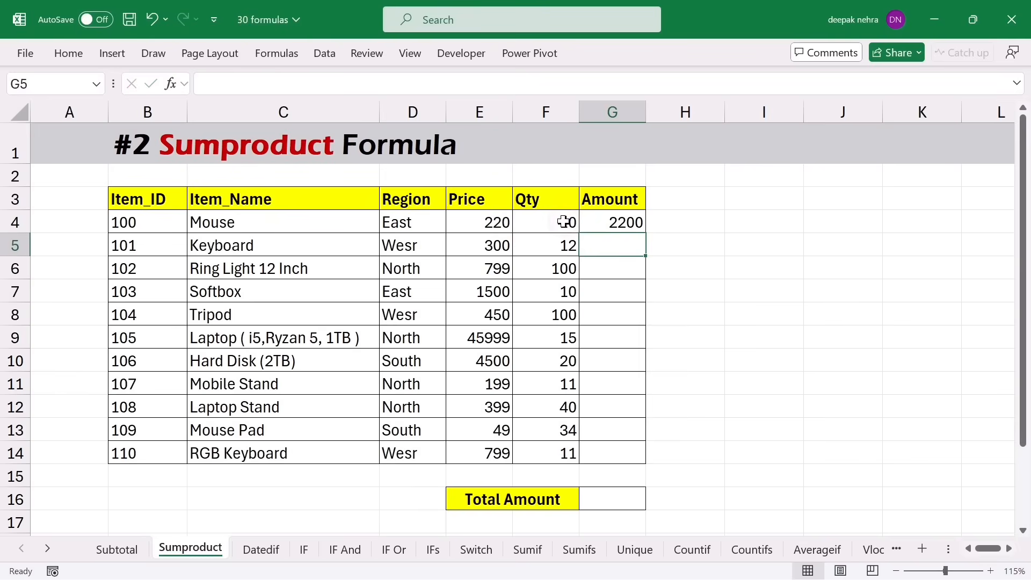
click(591, 220)
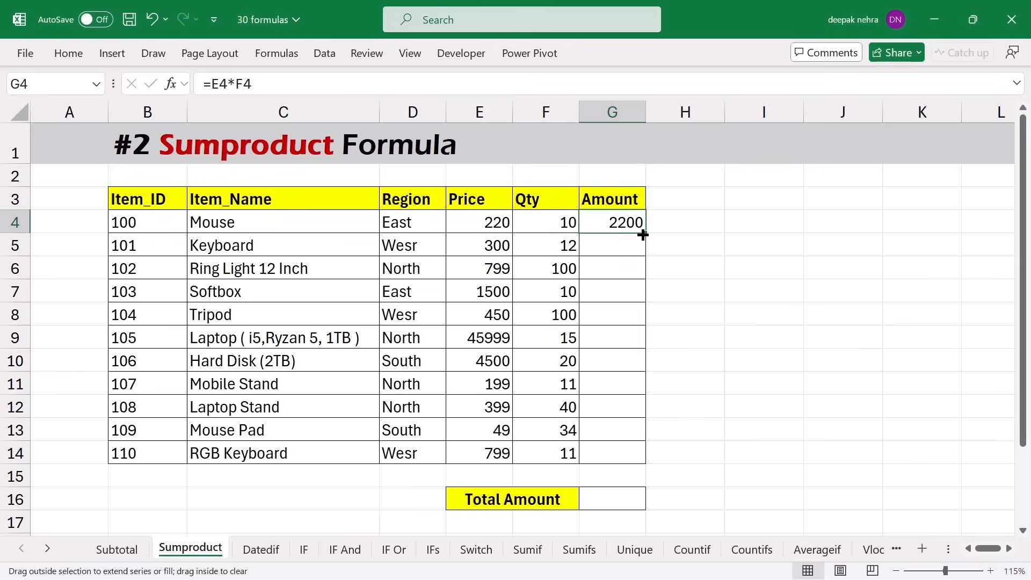
double_click(644, 234)
click(596, 494)
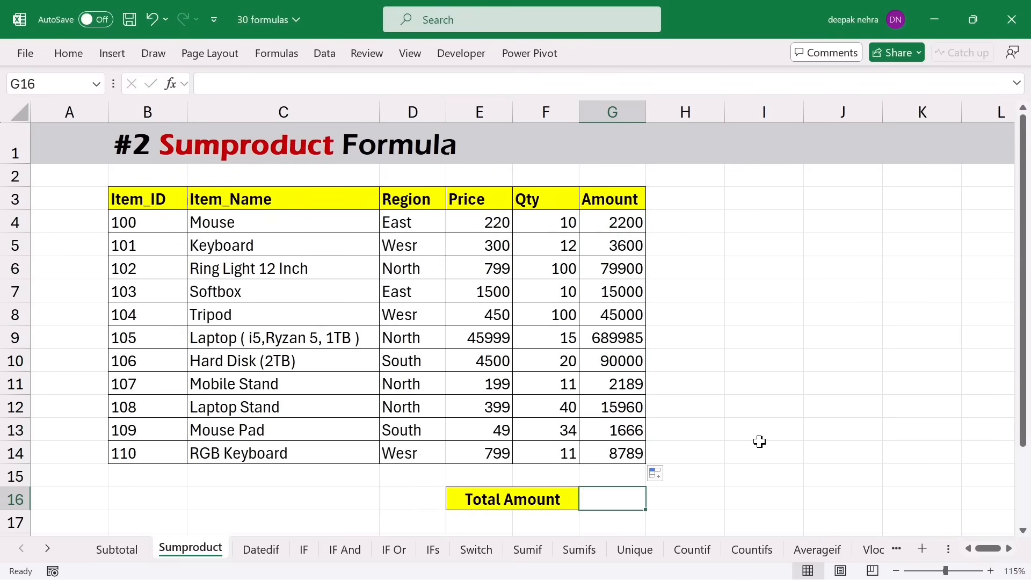
- Enter =SUM(G4:G14) in G16 for a Total Amount of 954289 and check the amounts
text(=sum)
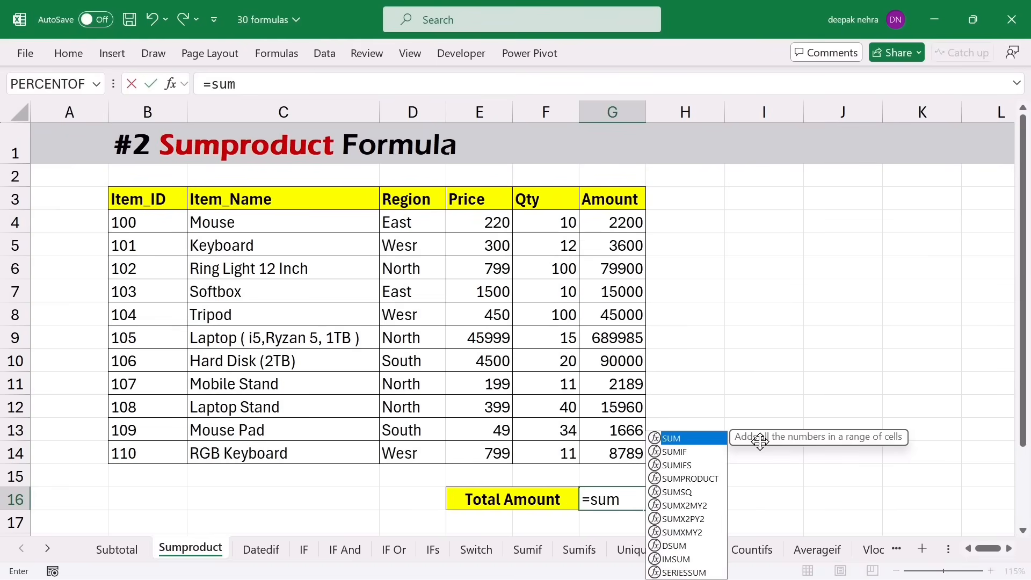
key(Tab)
drag(627, 226, 629, 451)
key(Return)
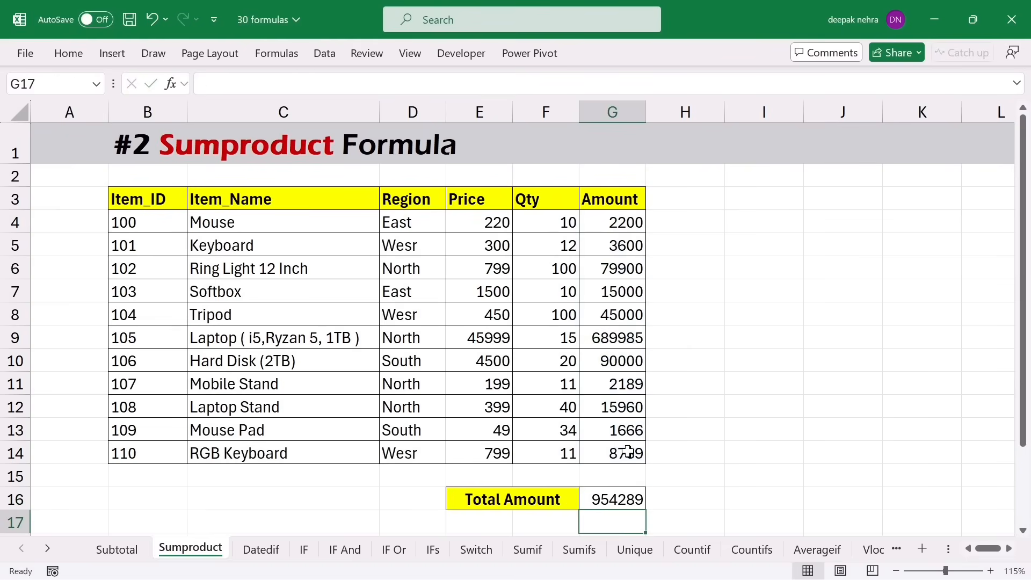
click(616, 497)
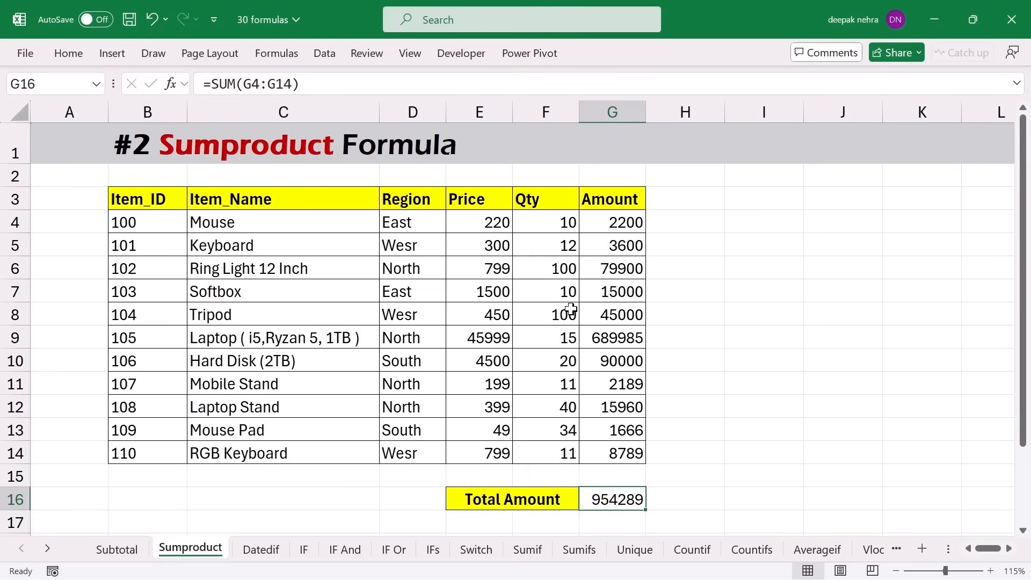
drag(625, 222, 614, 260)
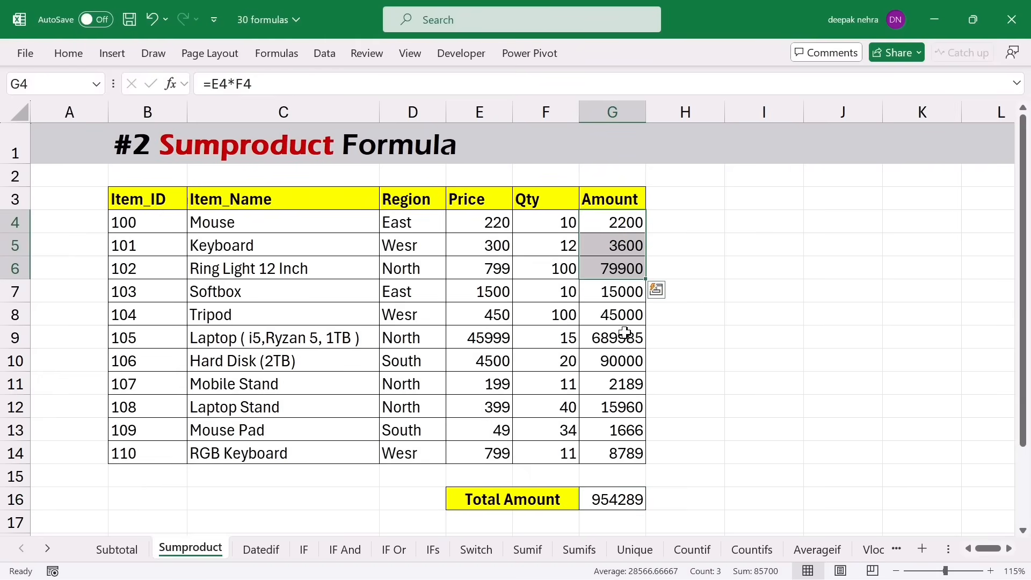
click(608, 504)
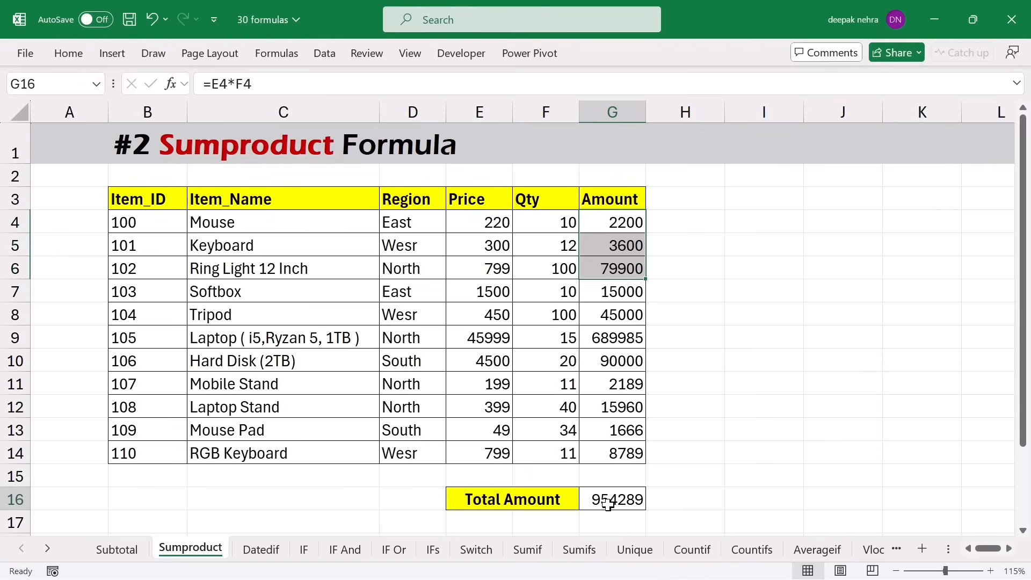
- Clear cells G4:G17, removing all amounts and the total
drag(609, 222, 607, 515)
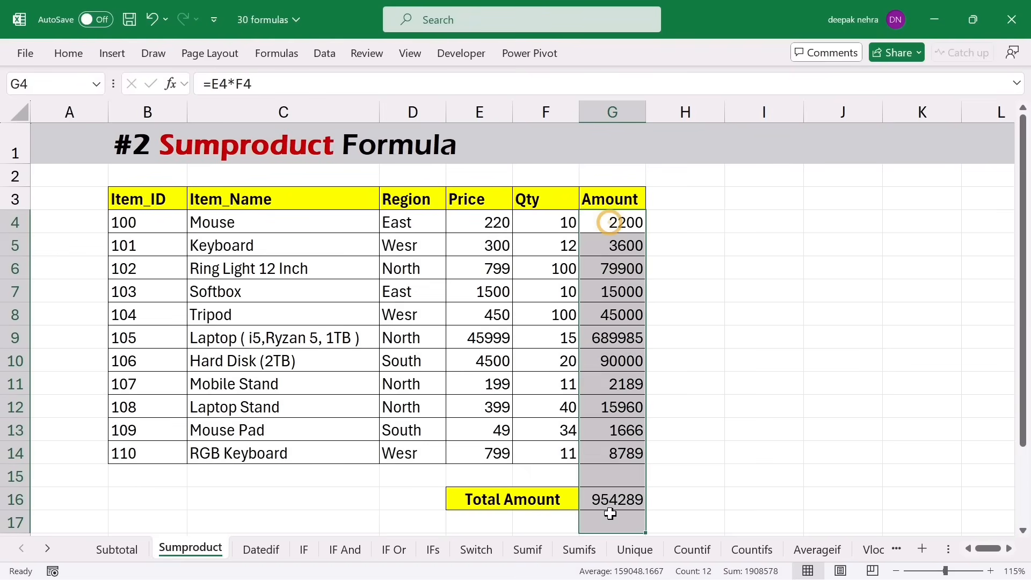
key(Delete)
click(607, 509)
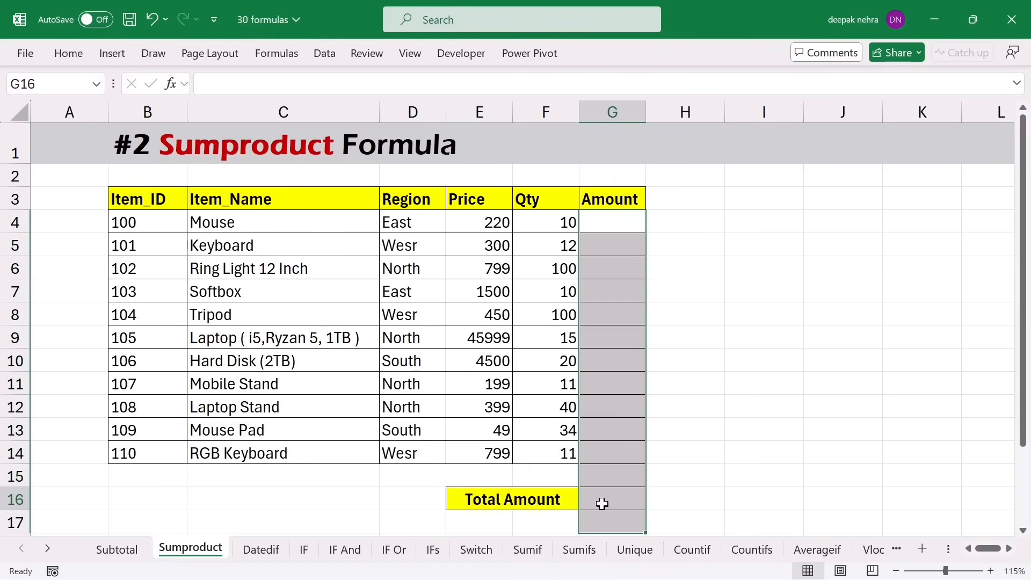
- Enter =SUMPRODUCT(E4:E14,F4:F14) in G16 to get the 954289 Total Amount
text(=sump)
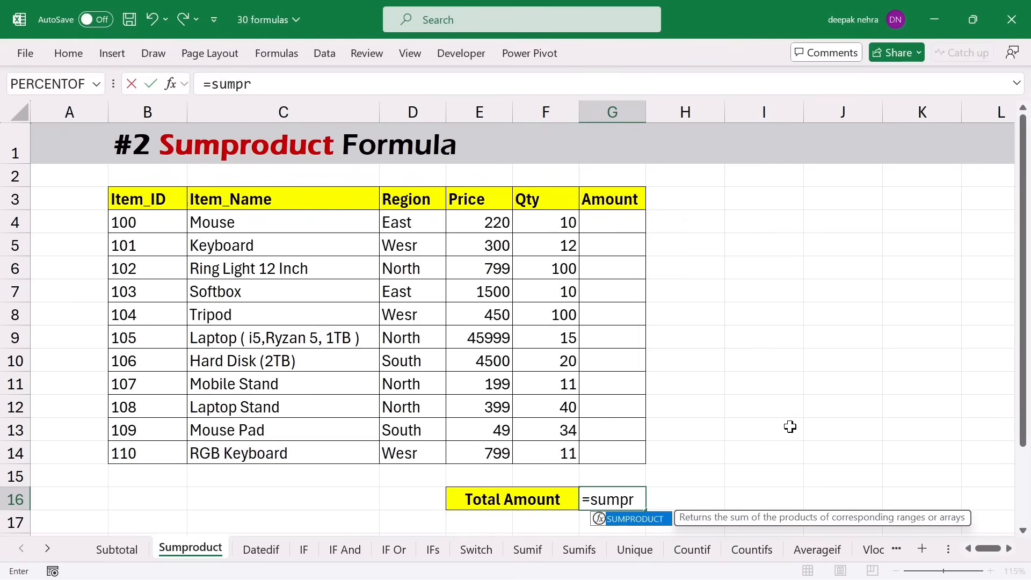
text(r)
key(Tab)
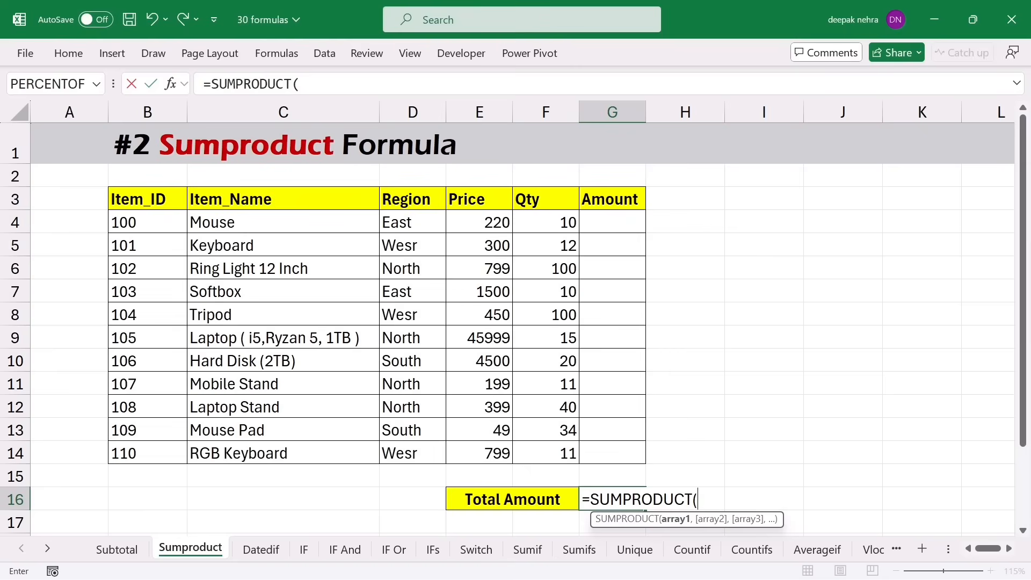
drag(469, 223, 475, 437)
text(,)
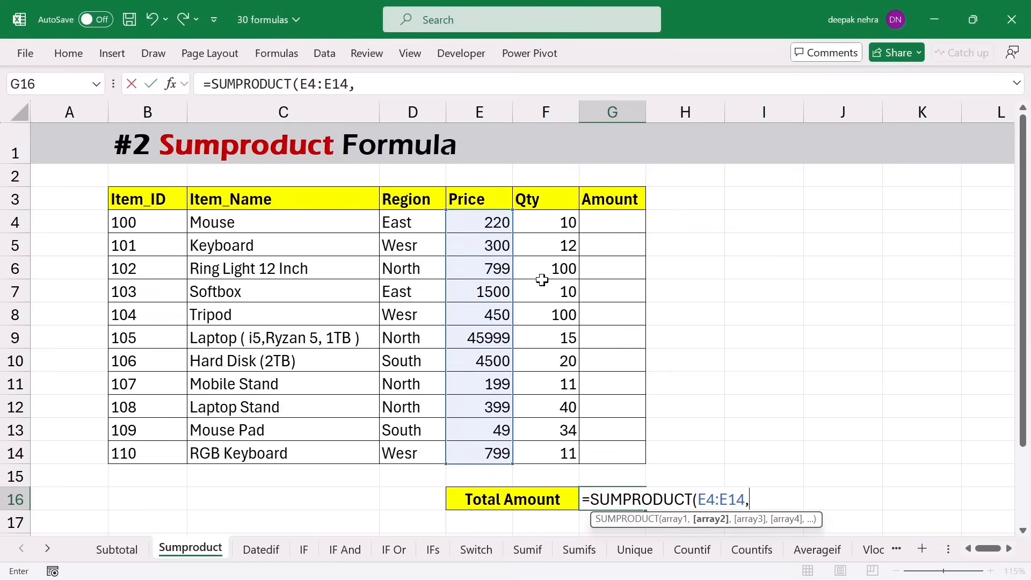
drag(540, 222, 539, 451)
text())
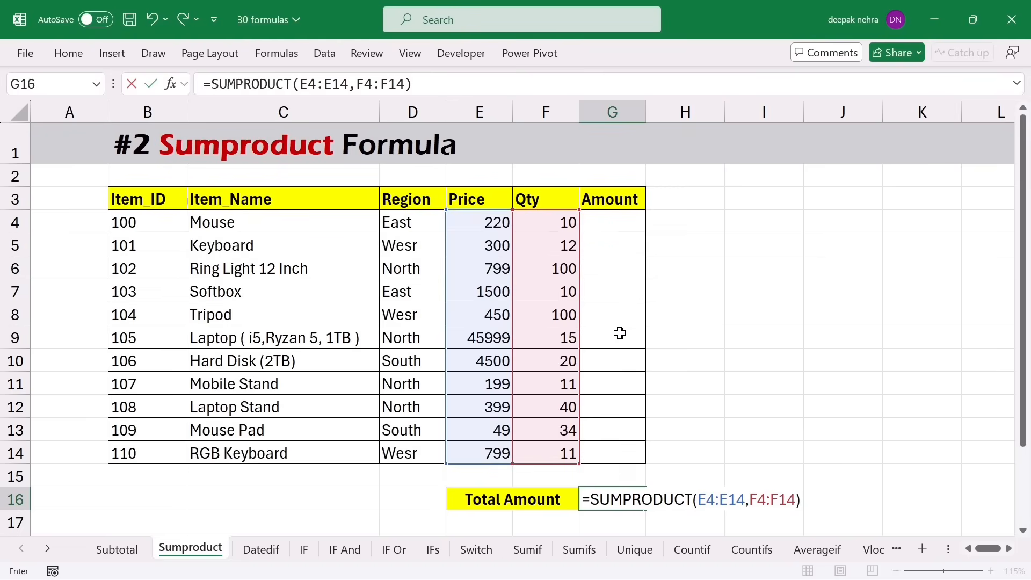
key(ctrl+Return)
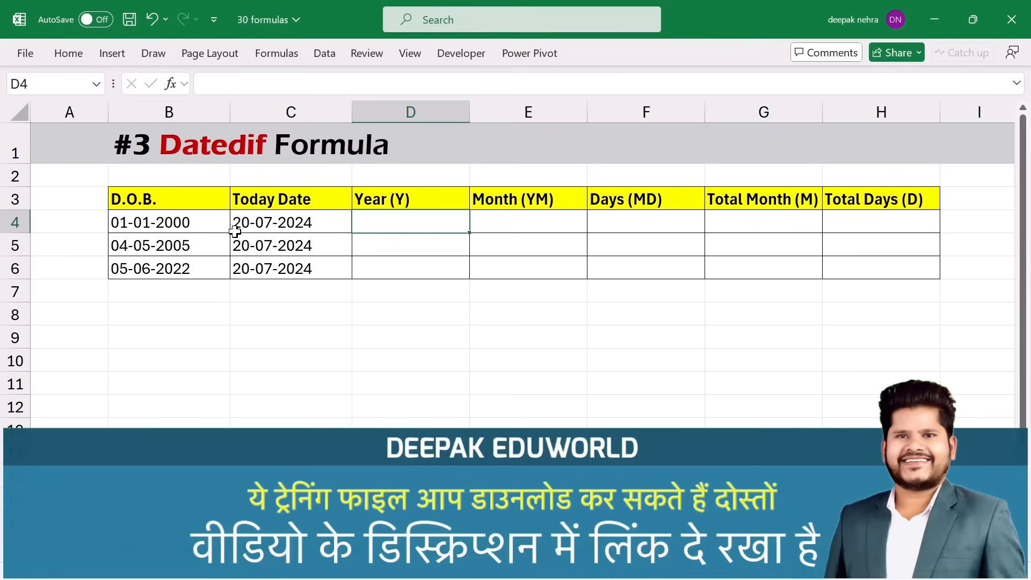
- Enter =DATEDIF(B4,C4,"y") in D4 to get the completed years (24)
click(271, 226)
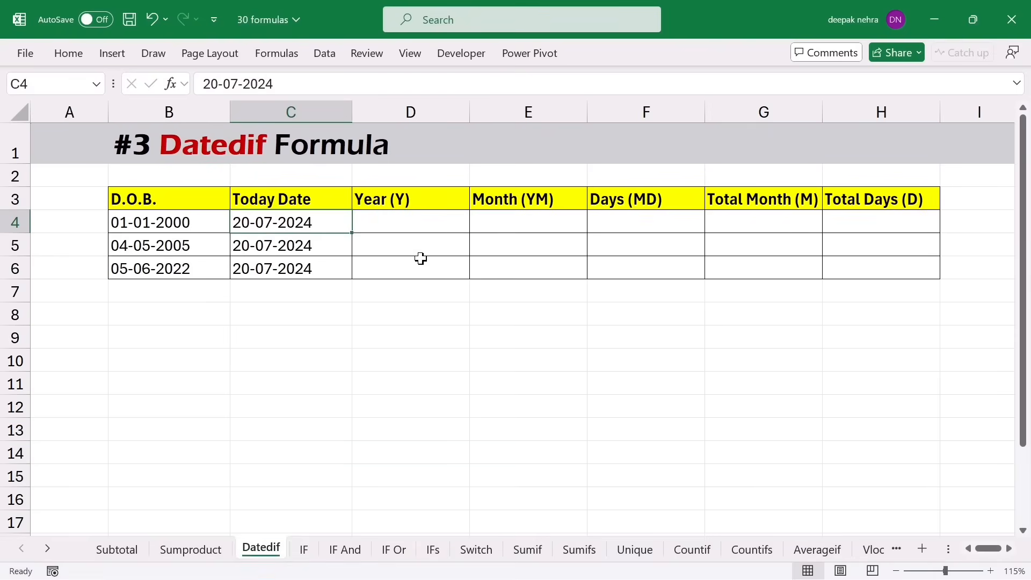
click(395, 226)
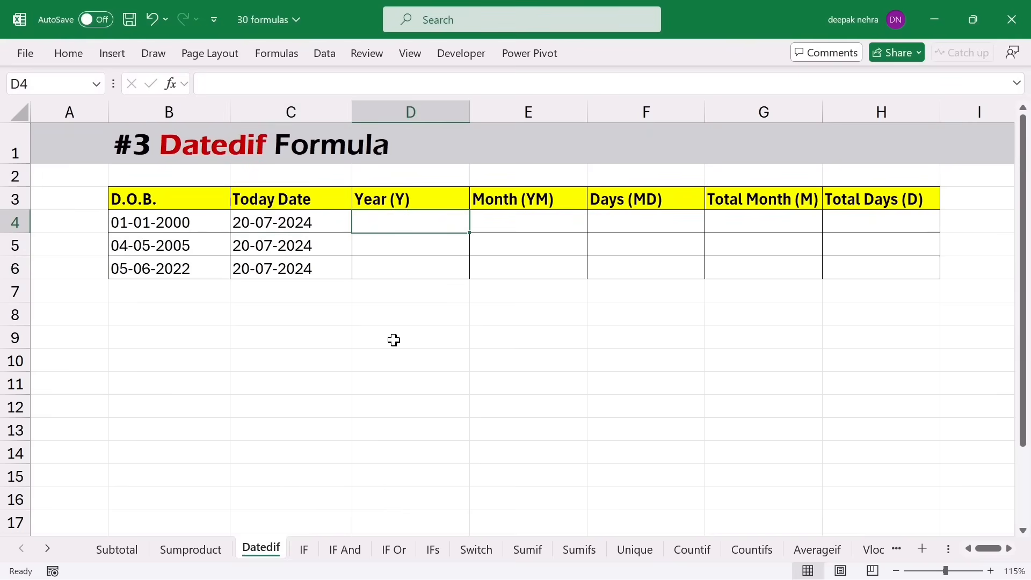
text(=d)
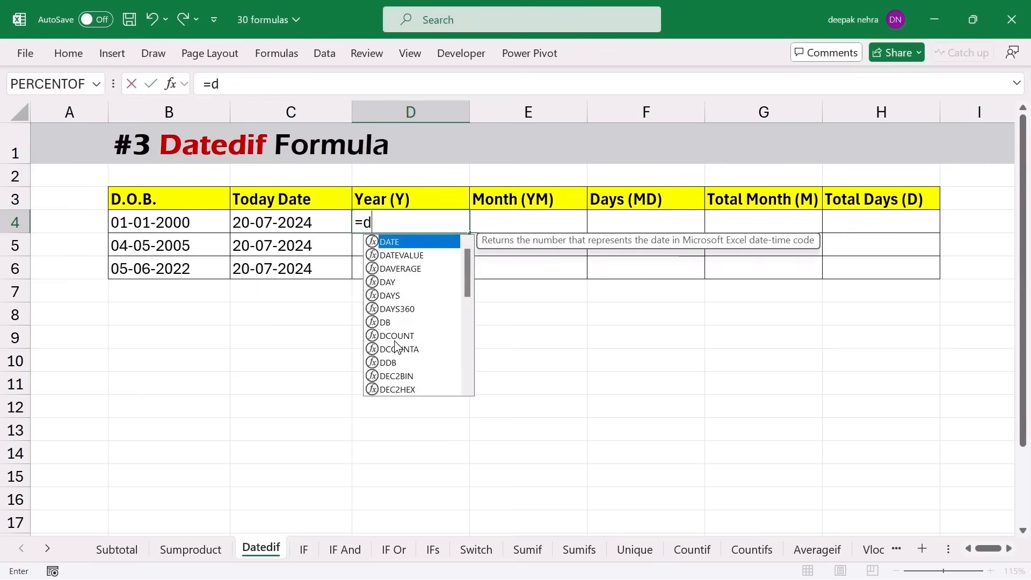
text(ated)
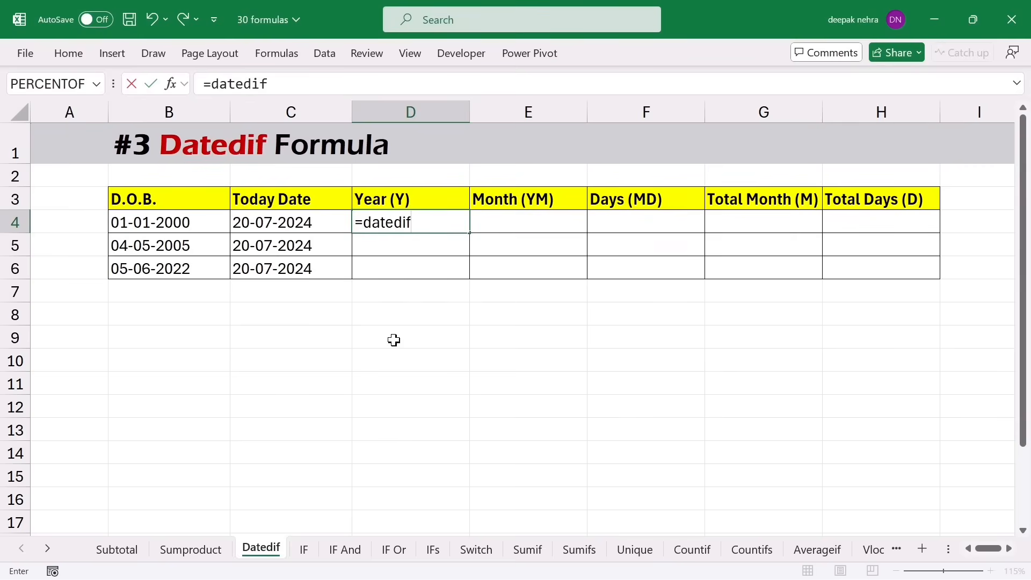
text(if()
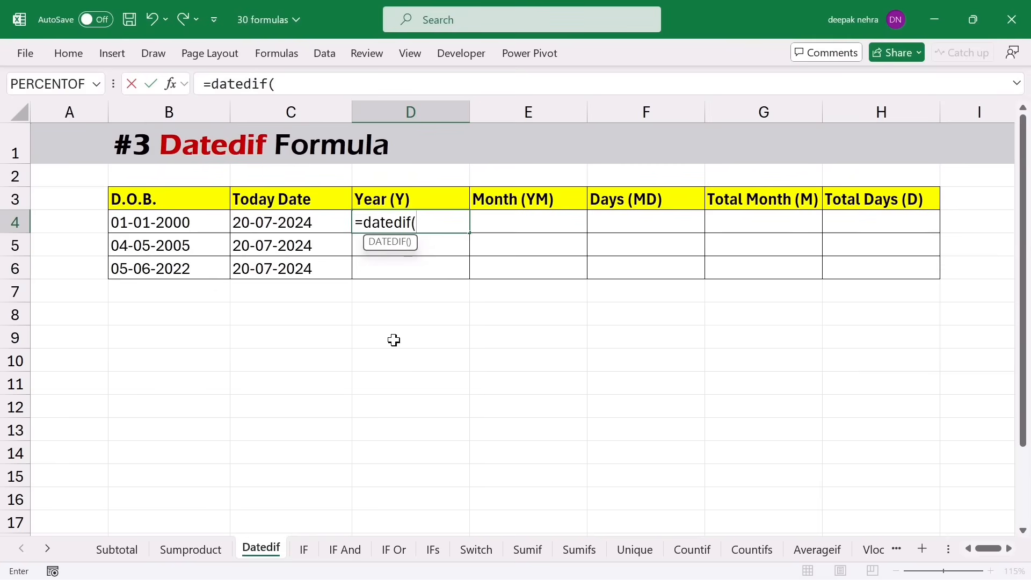
click(176, 223)
text(,)
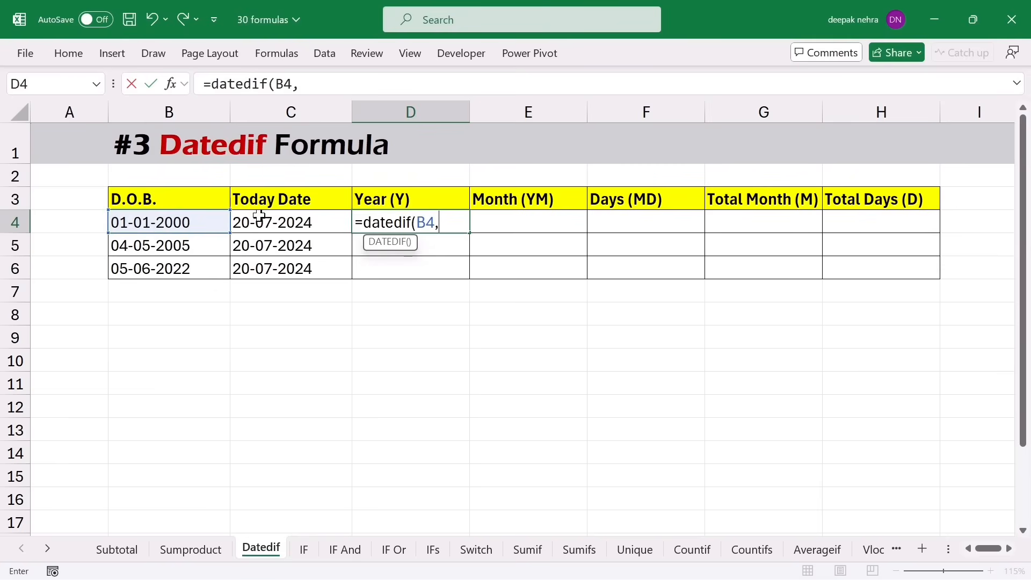
click(271, 223)
text(,)
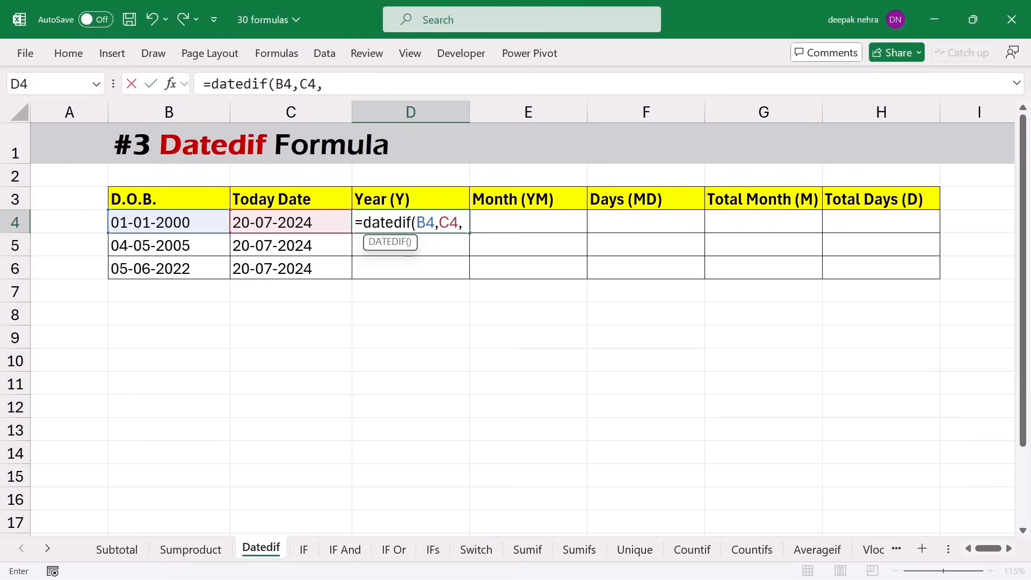
text(y"))
key(Return)
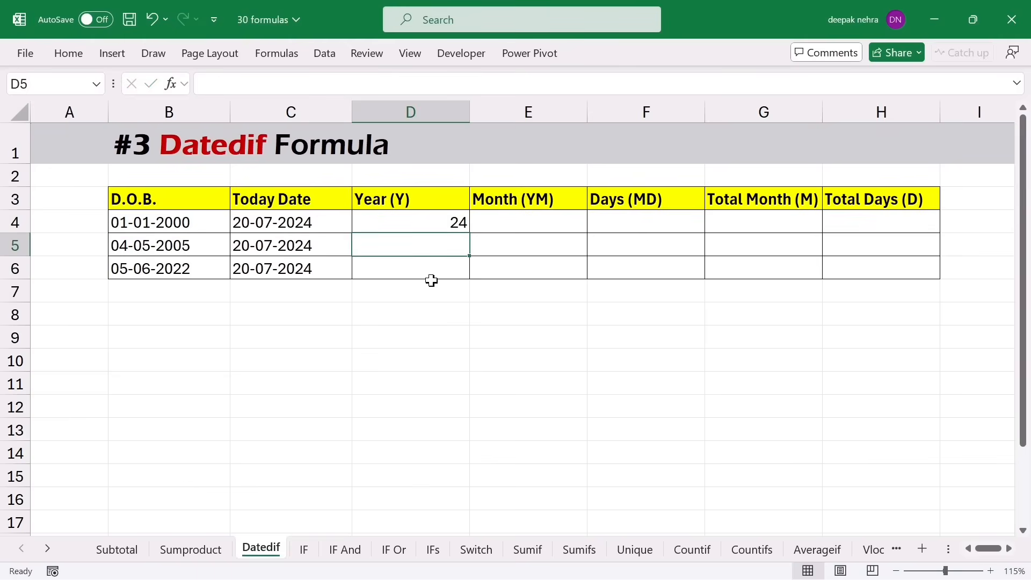
- Fill the years formula down to D6, giving 24, 19 and 2
click(437, 224)
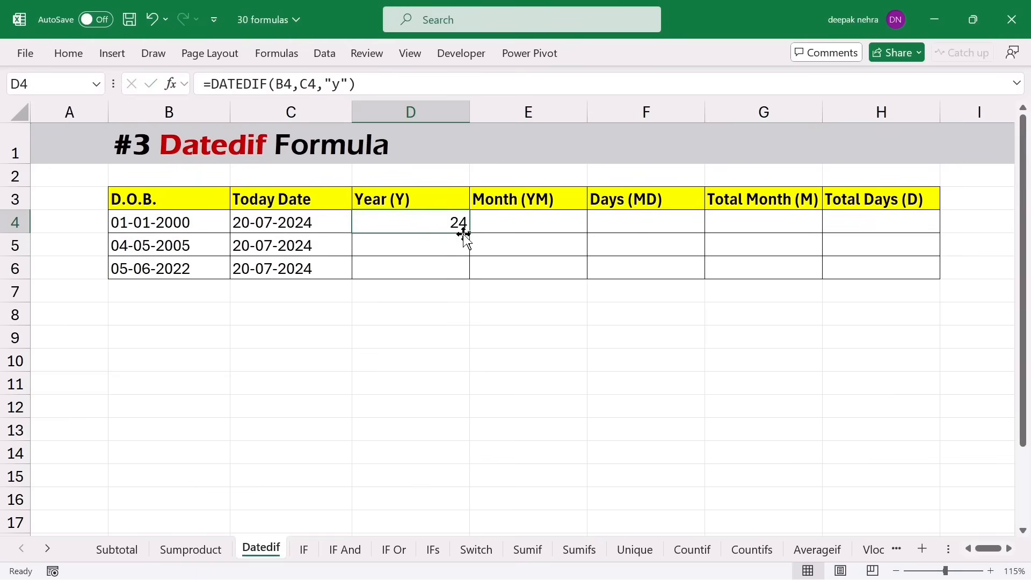
drag(465, 234, 466, 274)
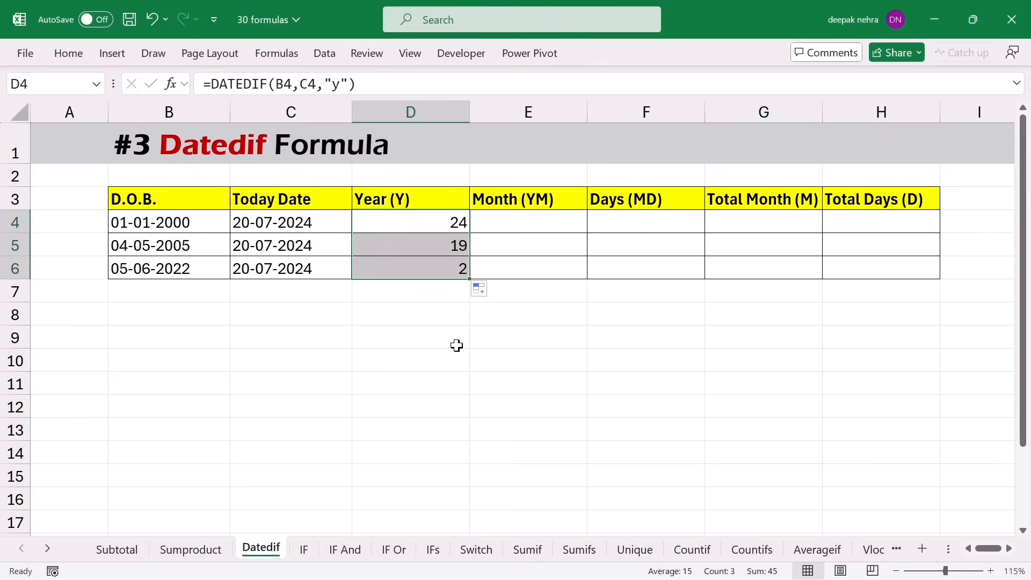
click(409, 267)
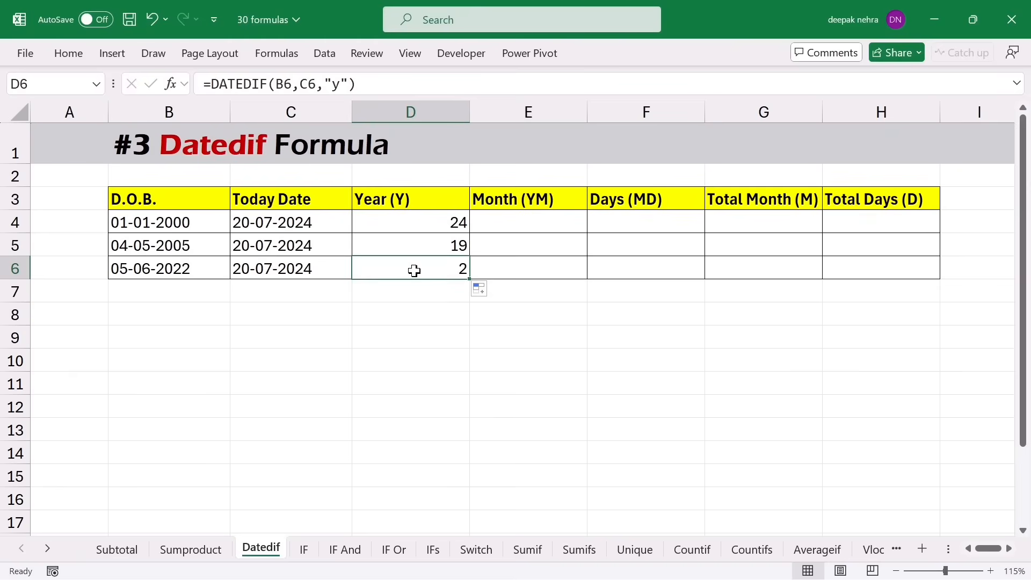
click(553, 224)
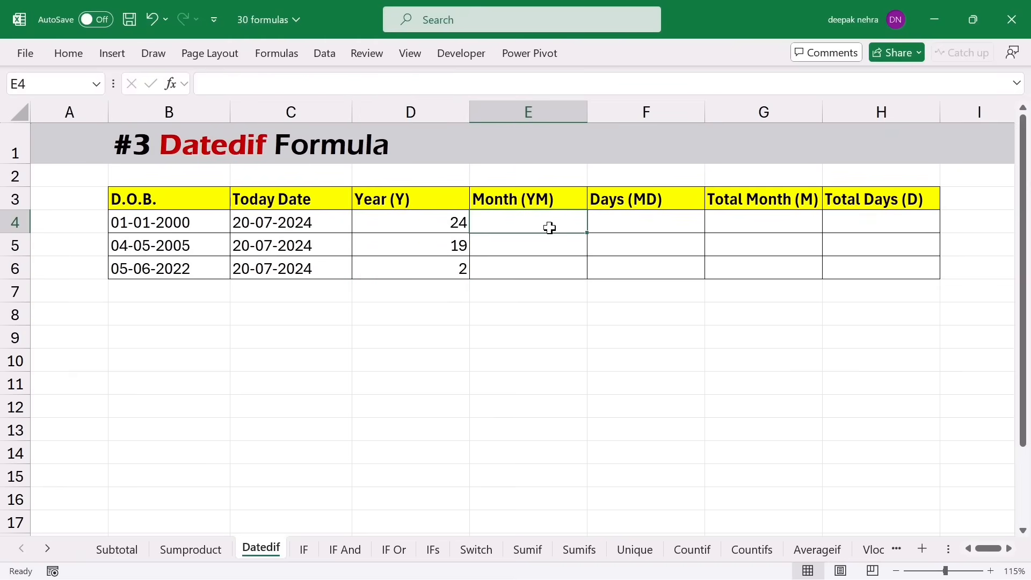
- Enter =DATEDIF(B4,C4,"ym") in E4 for the leftover months
text(=datedif)
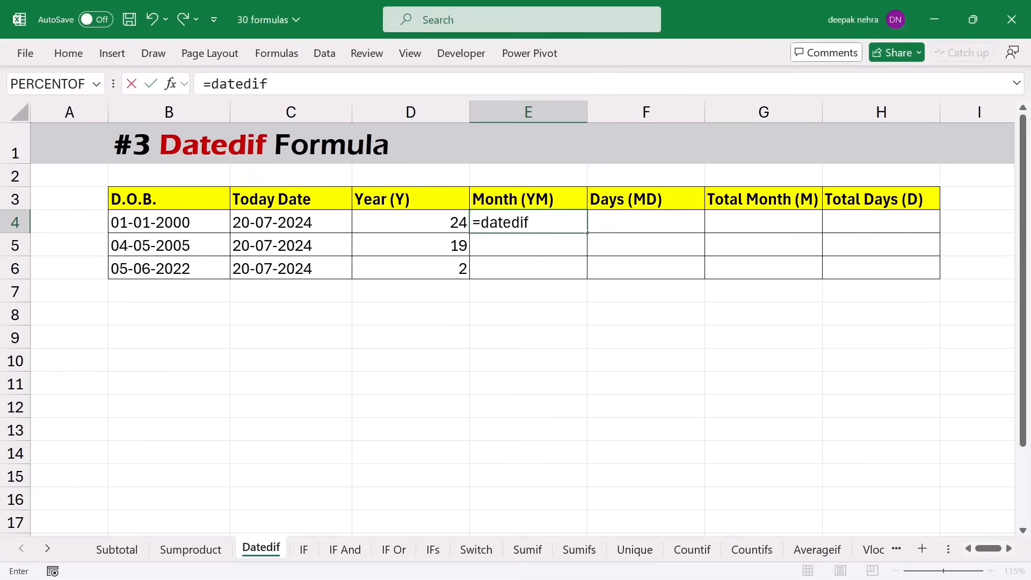
text(()
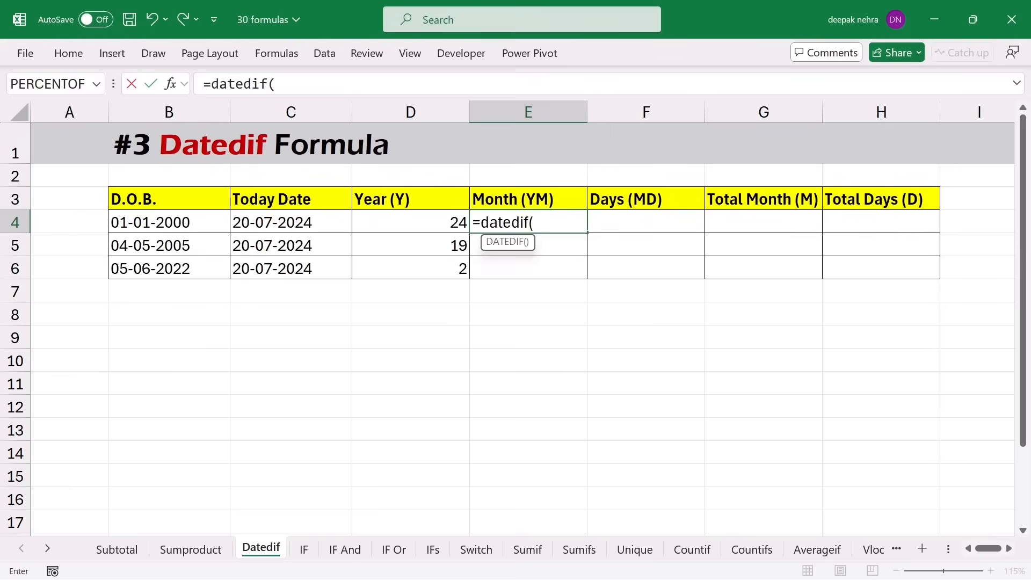
click(204, 223)
text(,)
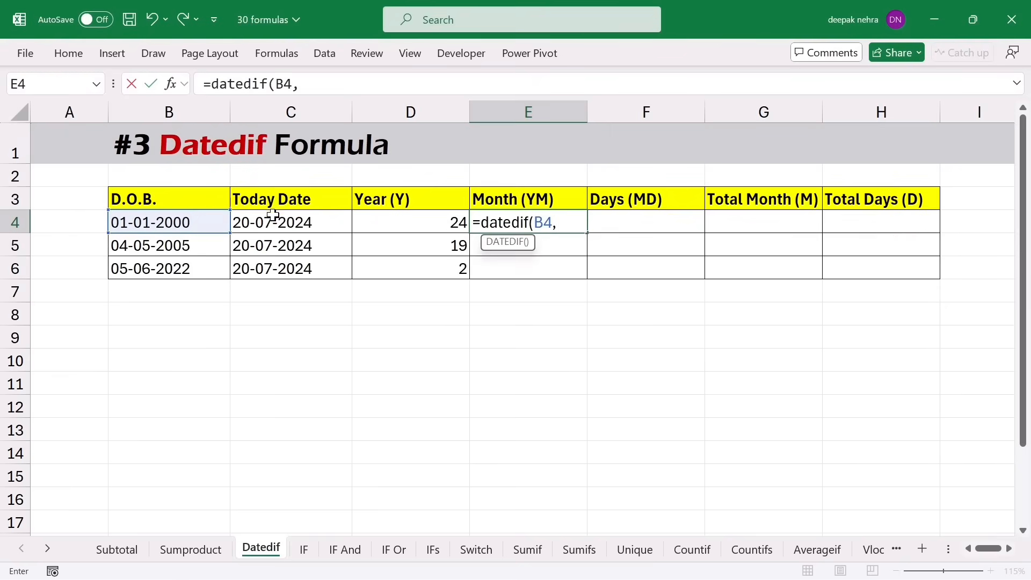
click(274, 217)
text(,)
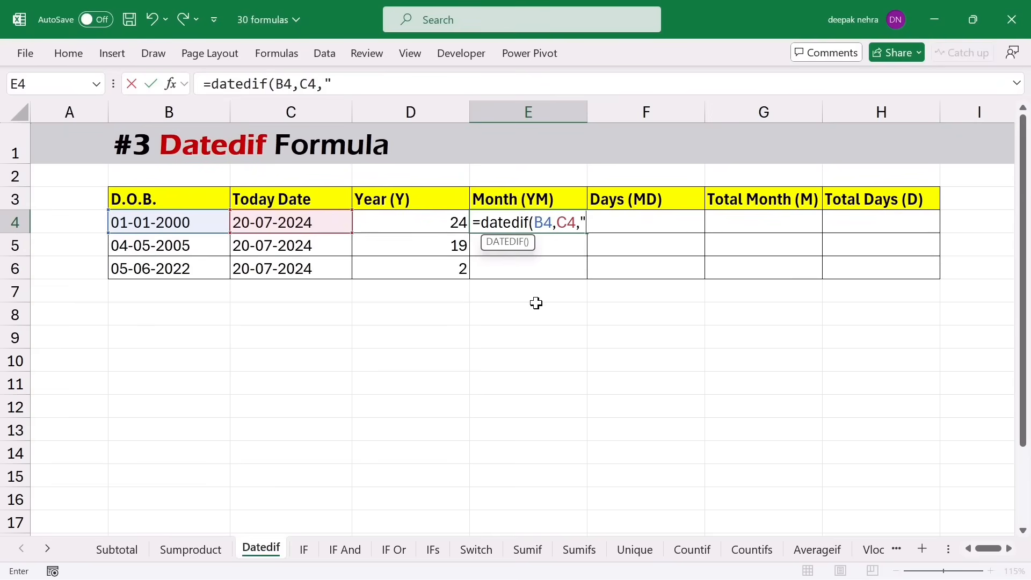
text("ym"))
key(Return)
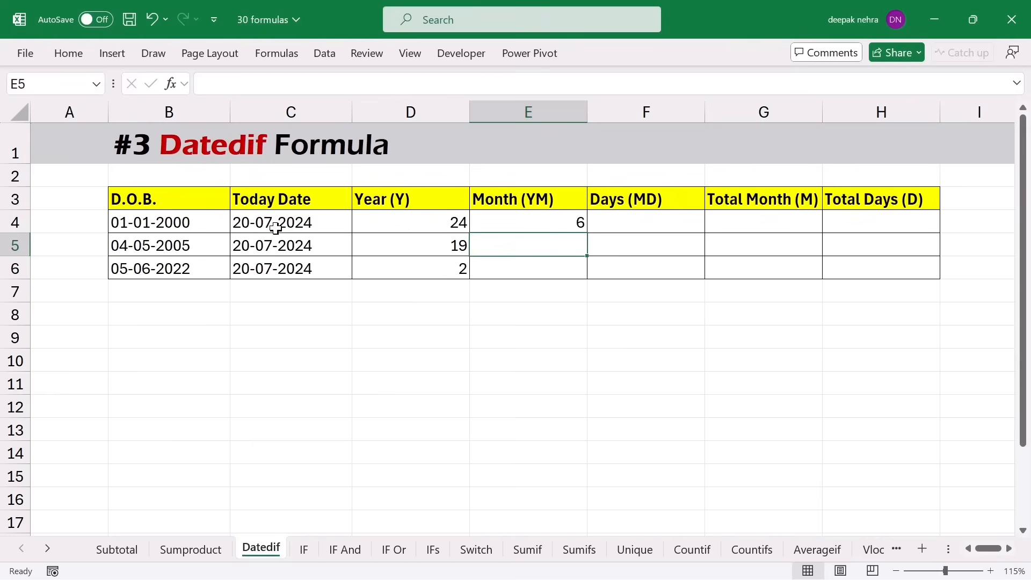
- Fill the months formula down to E6 (6, 2, 1) and compare it with the years formula
click(557, 224)
drag(586, 229, 564, 272)
click(421, 250)
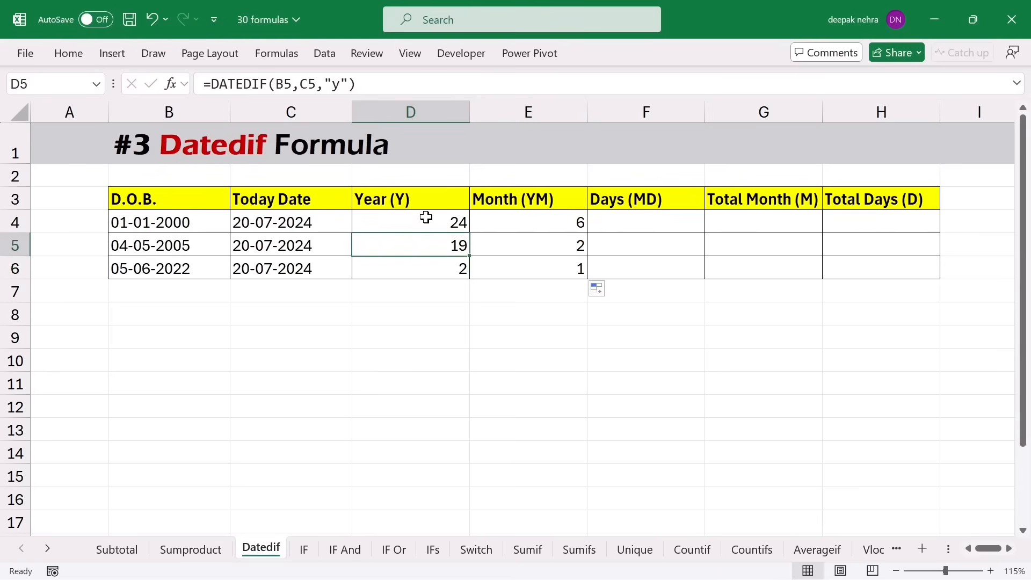
click(426, 217)
click(511, 217)
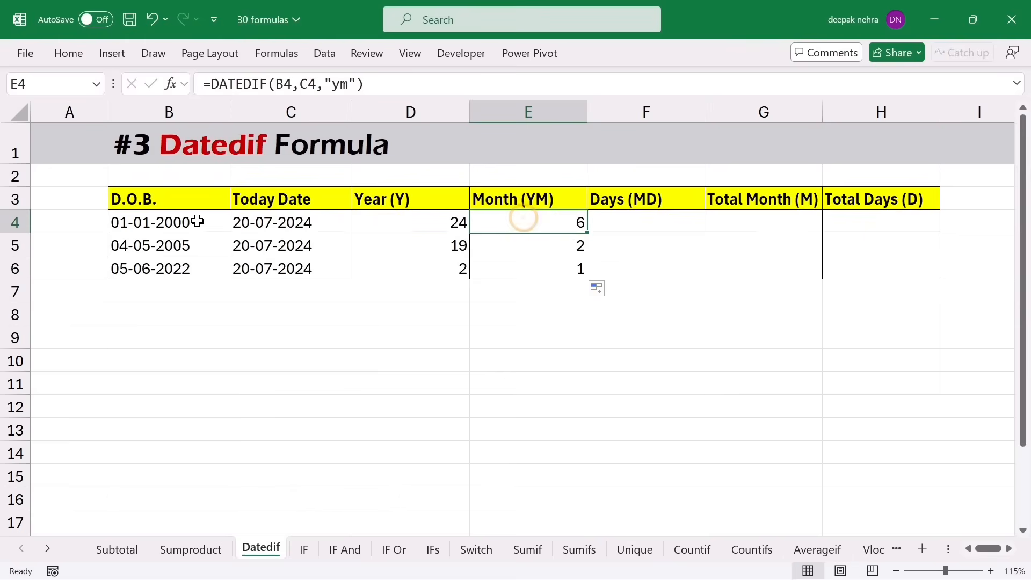
- Enter =DATEDIF(B4,C4,"md") in F4 for the leftover days
click(611, 225)
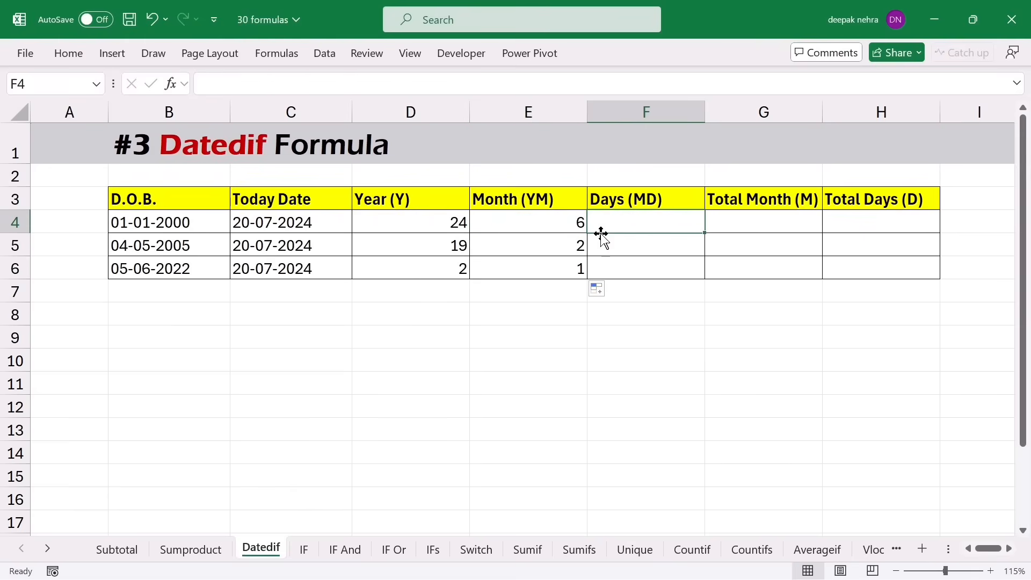
text(=da)
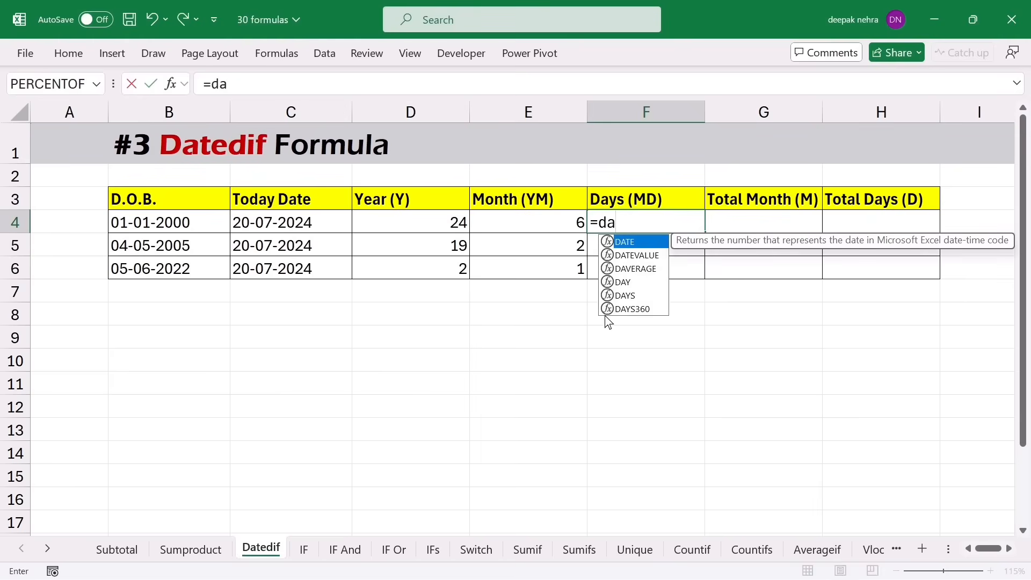
text(tedif()
click(153, 222)
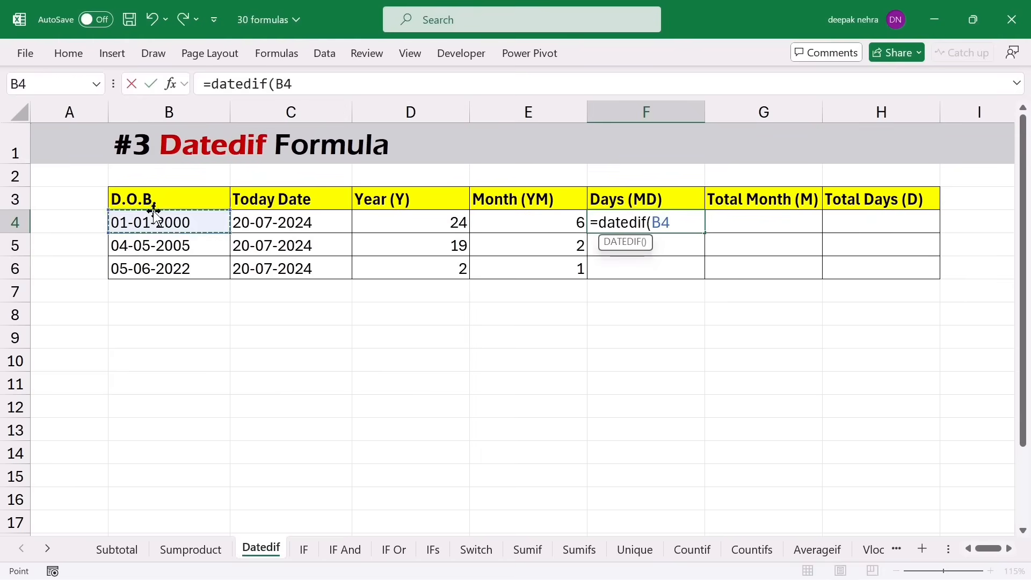
text(,)
click(301, 229)
text(,")
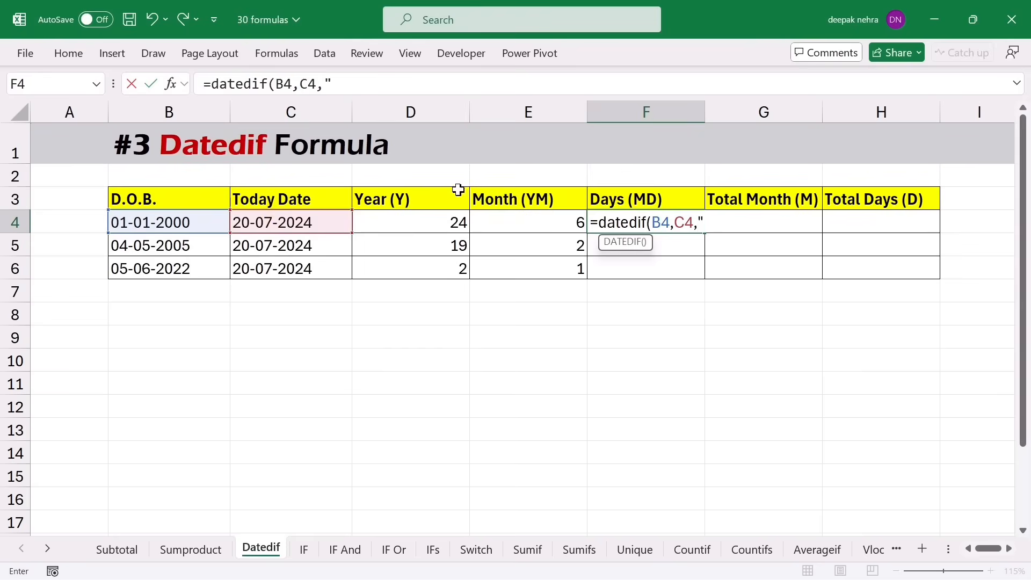
text(md"))
key(Return)
- Fill the days formula down to F6 (19, 16, 15) and review the year, month and day results
key(Up)
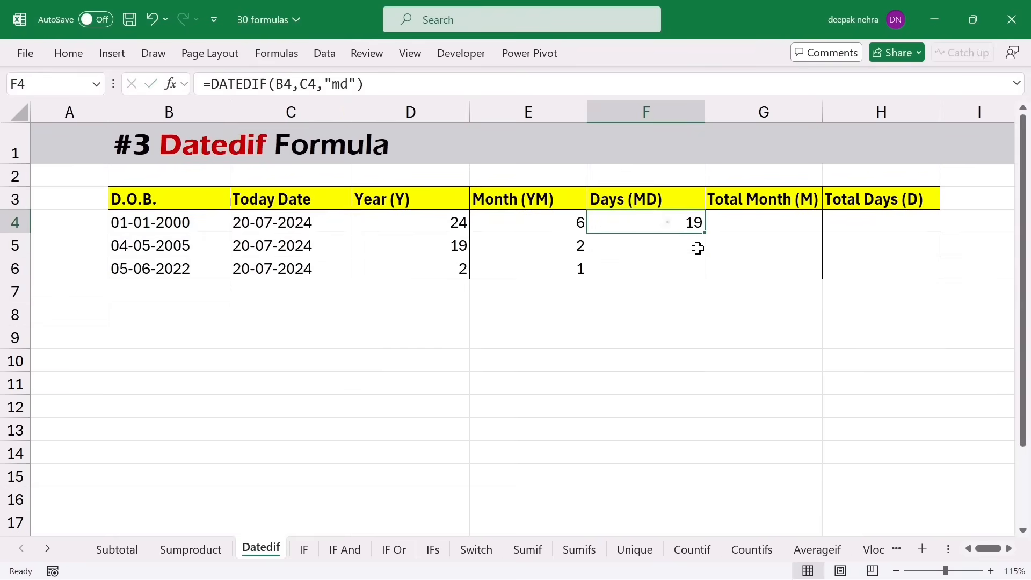
drag(704, 233, 698, 282)
click(165, 223)
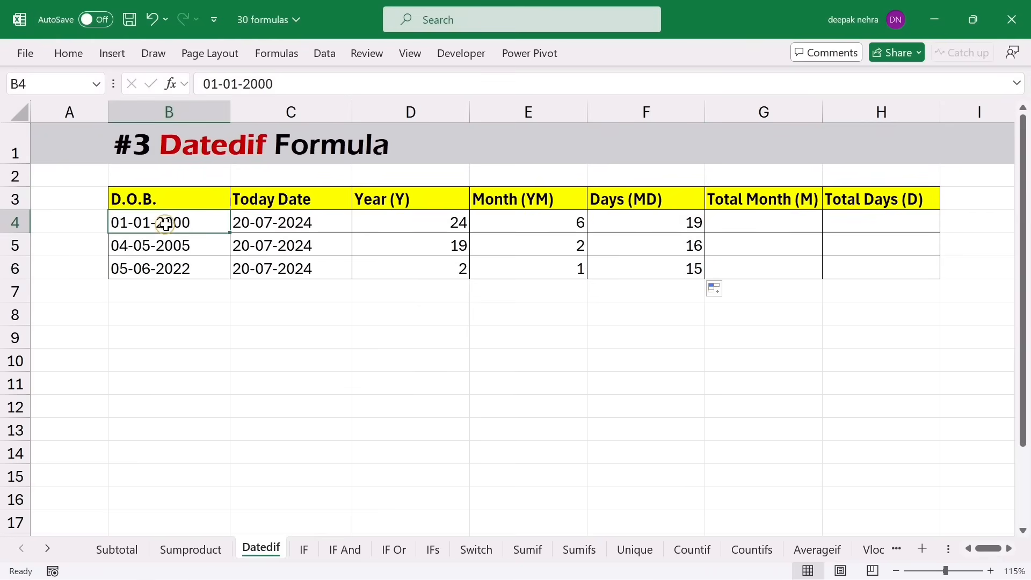
click(239, 223)
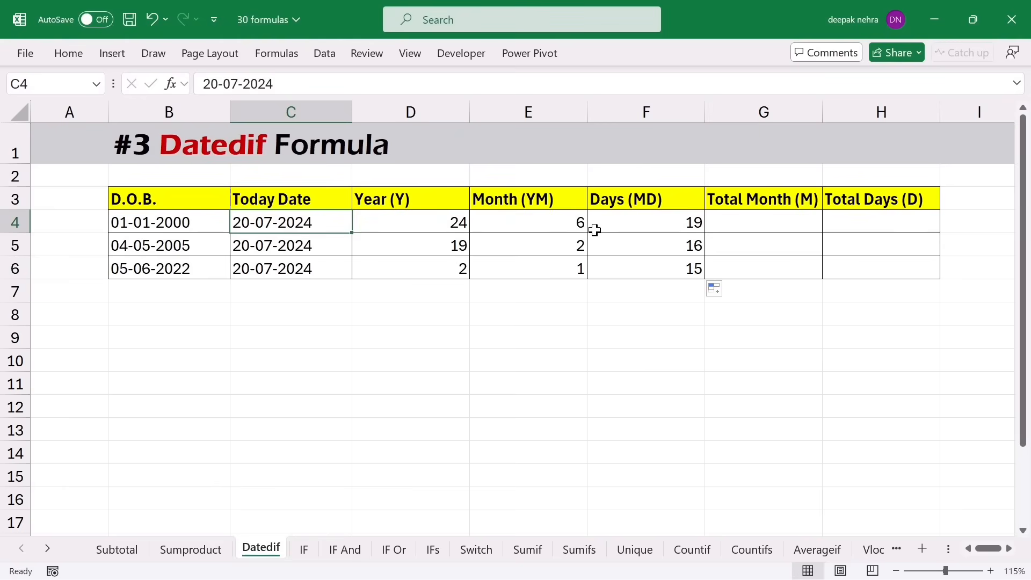
click(626, 229)
drag(465, 223, 605, 225)
click(778, 221)
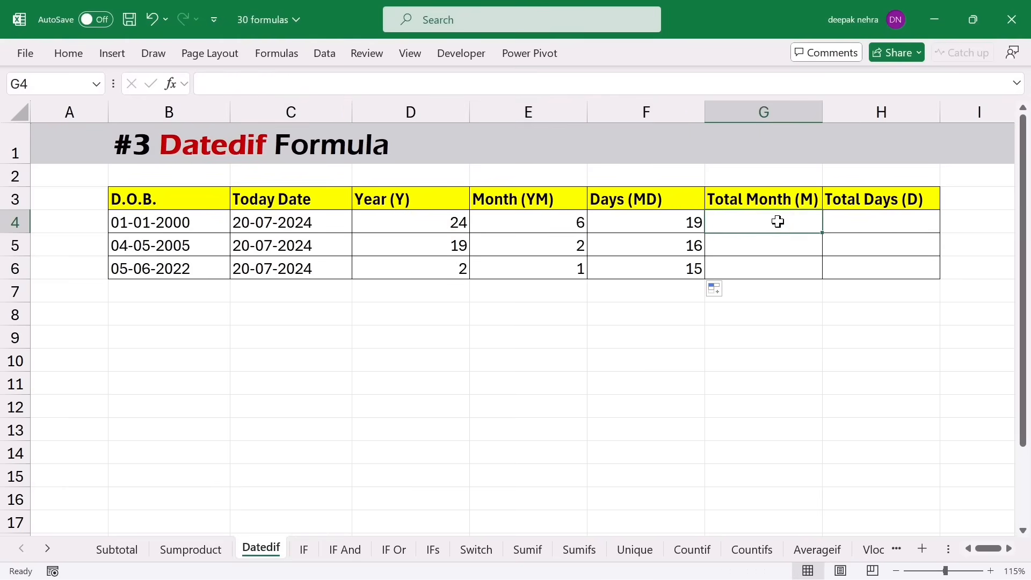
- Enter =DATEDIF(B4,C4,"m") in G4 for the total months
click(183, 221)
click(260, 225)
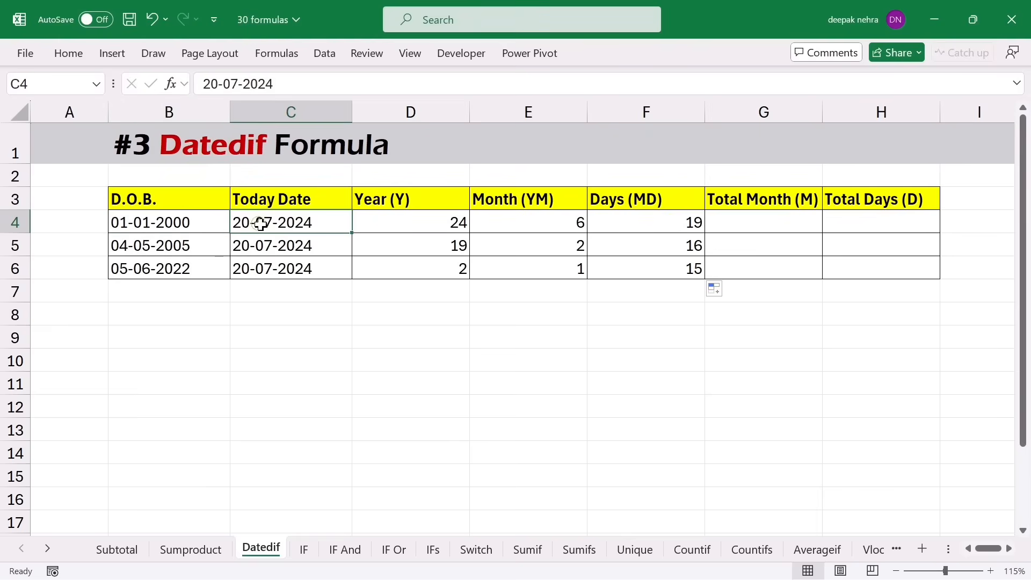
click(767, 225)
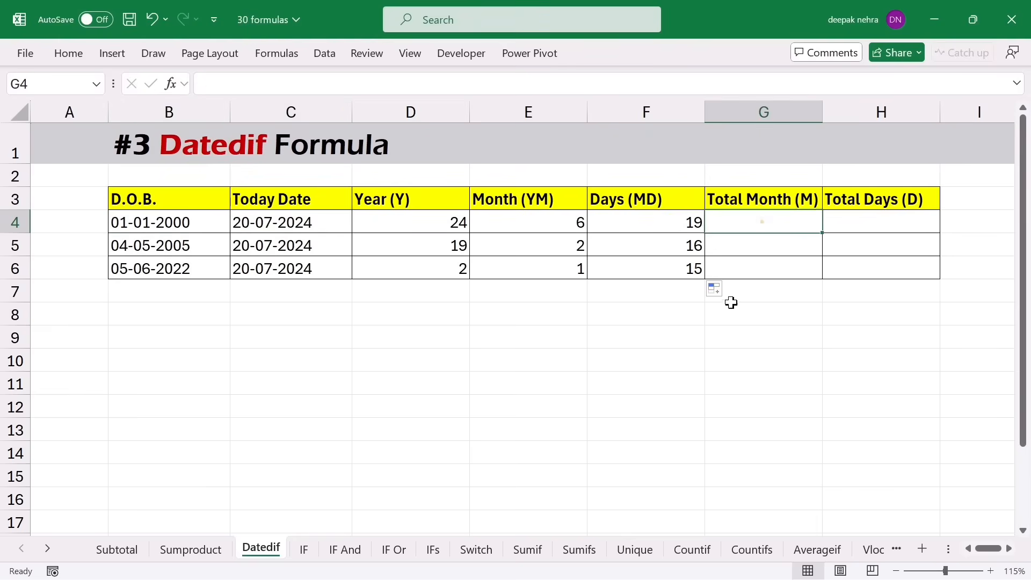
text(=date)
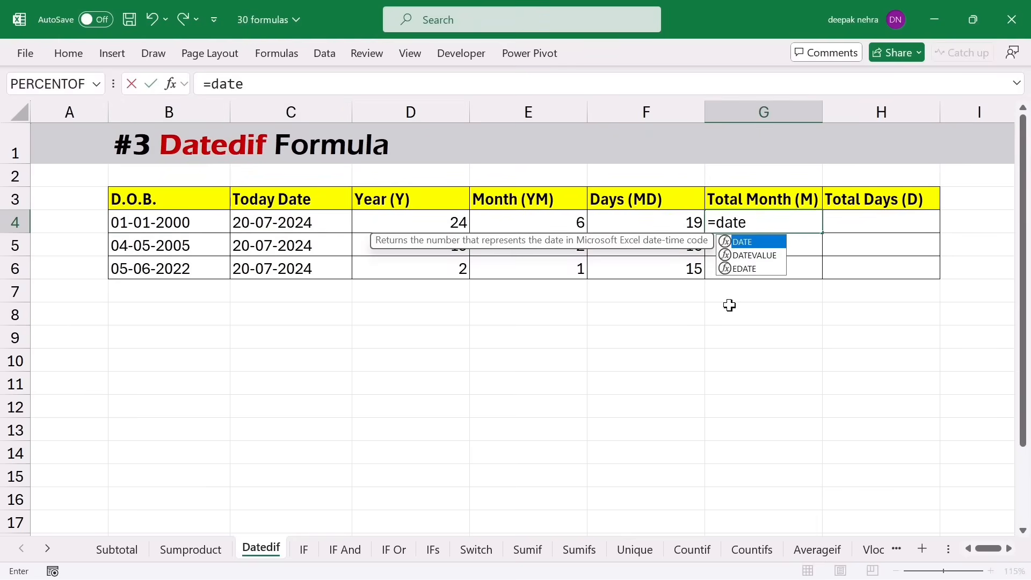
text(dif()
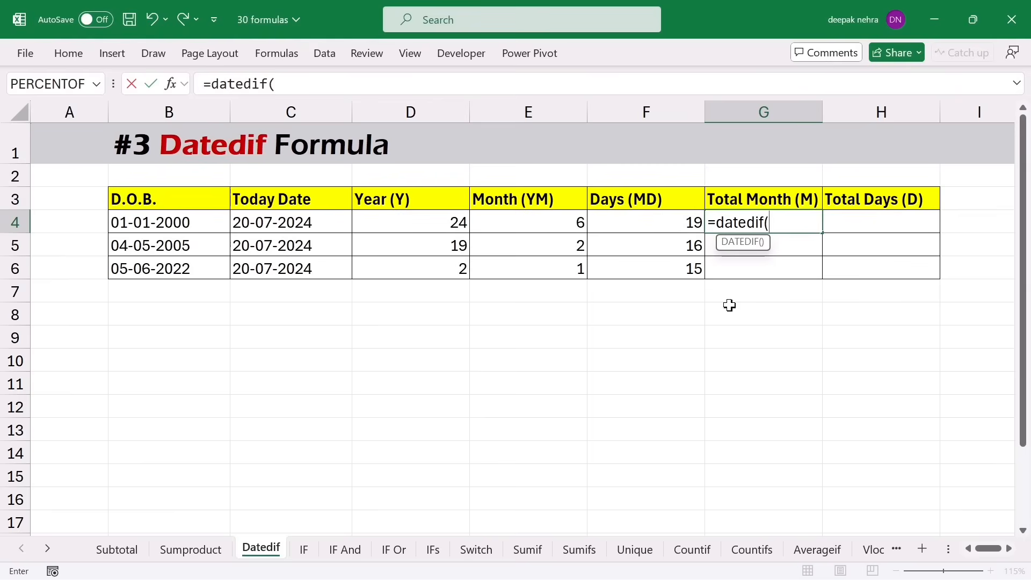
click(189, 223)
text(,)
click(256, 225)
text(,"m")
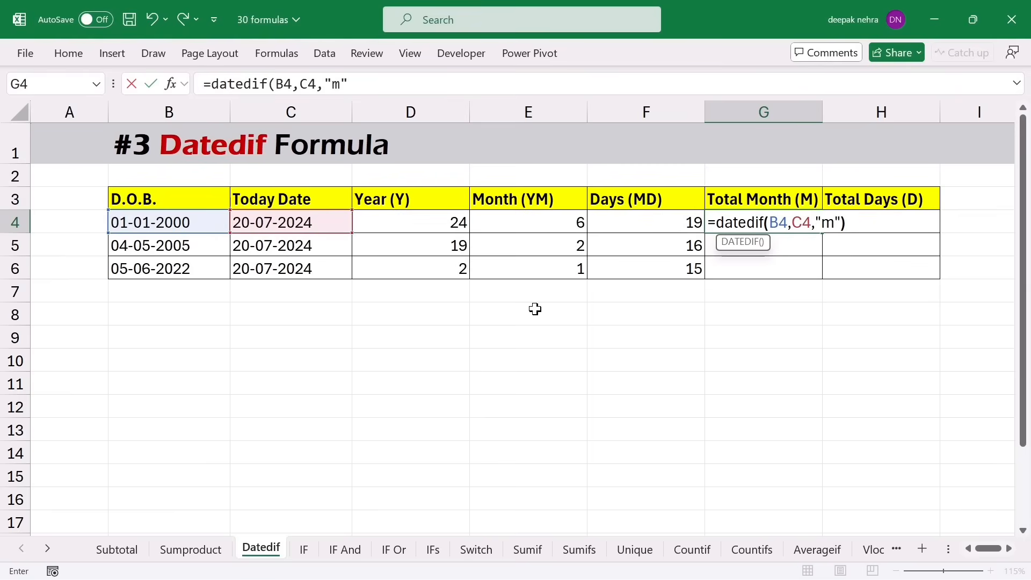
text())
key(Return)
- Fill the total-months formula down to G6, giving 294, 230 and 25
click(768, 223)
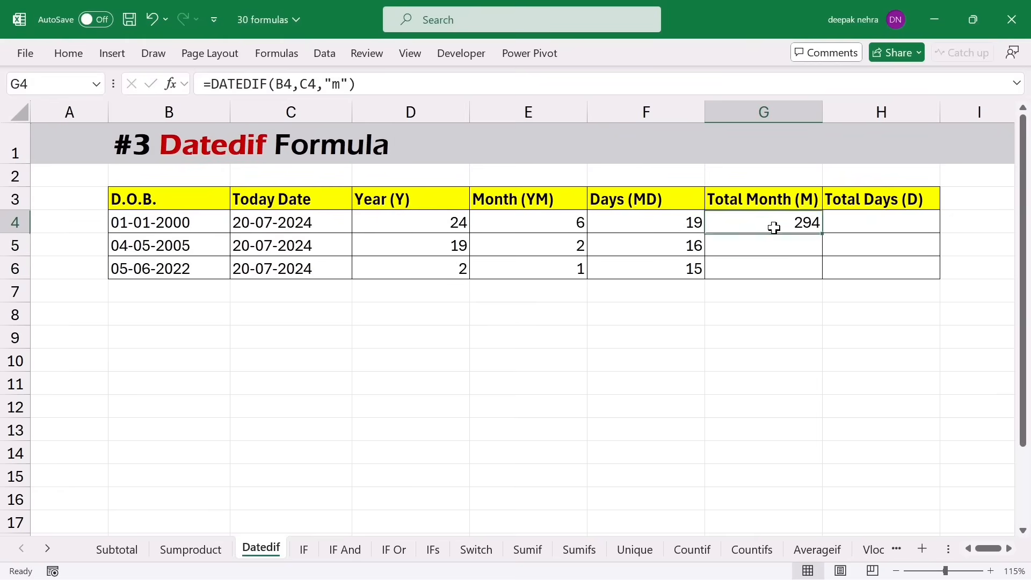
drag(821, 234, 821, 274)
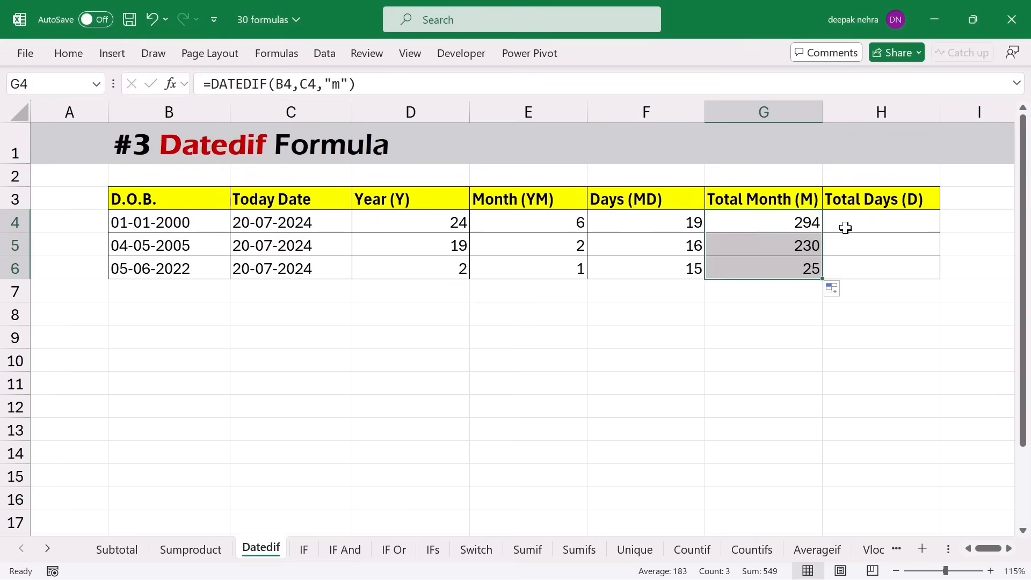
click(844, 229)
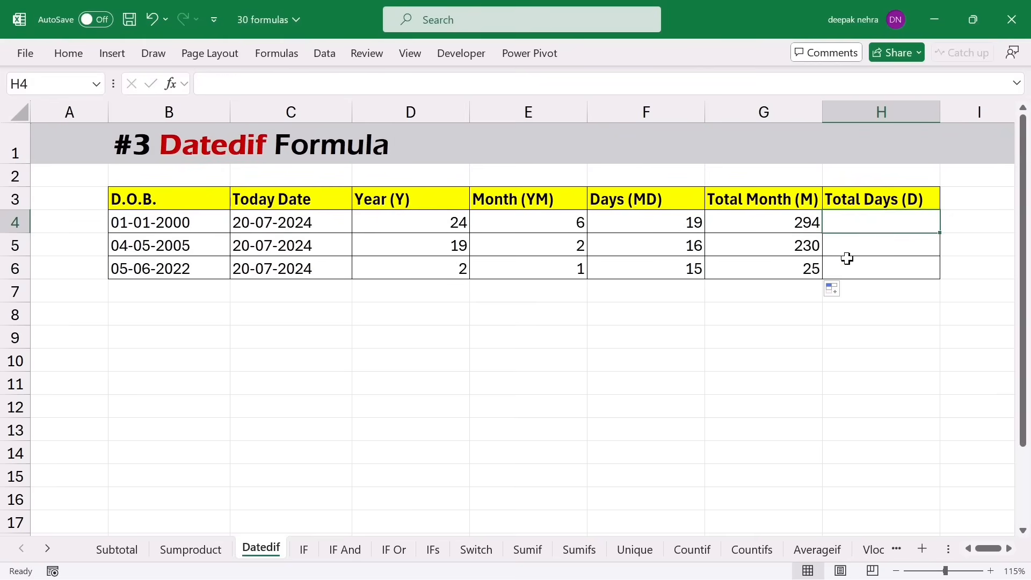
- Enter =DATEDIF(B4,C4,"d") in Total Days H4 and fill it down to H6
text(=datedif()
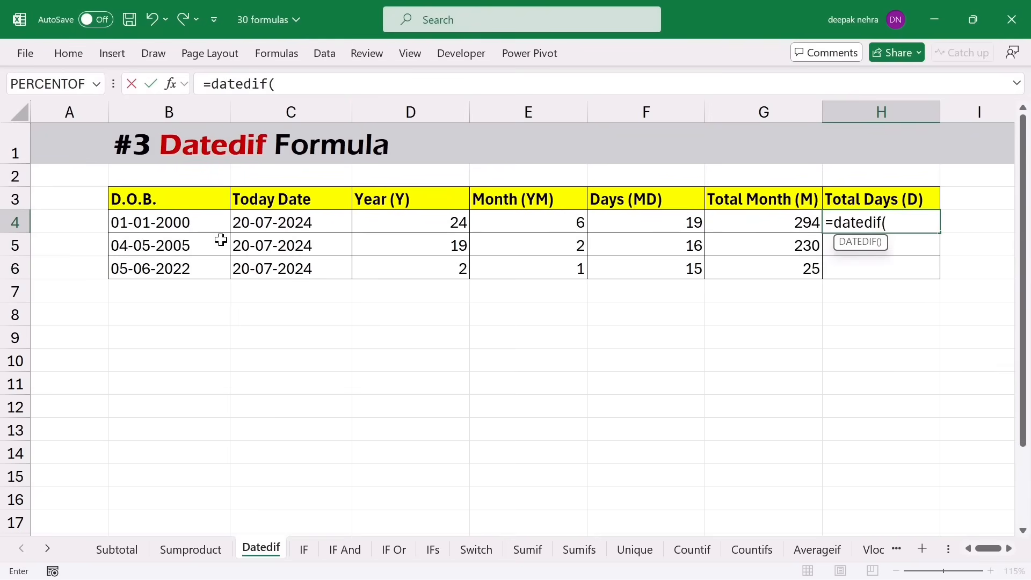
click(181, 222)
text(,)
click(249, 222)
text(,"d)
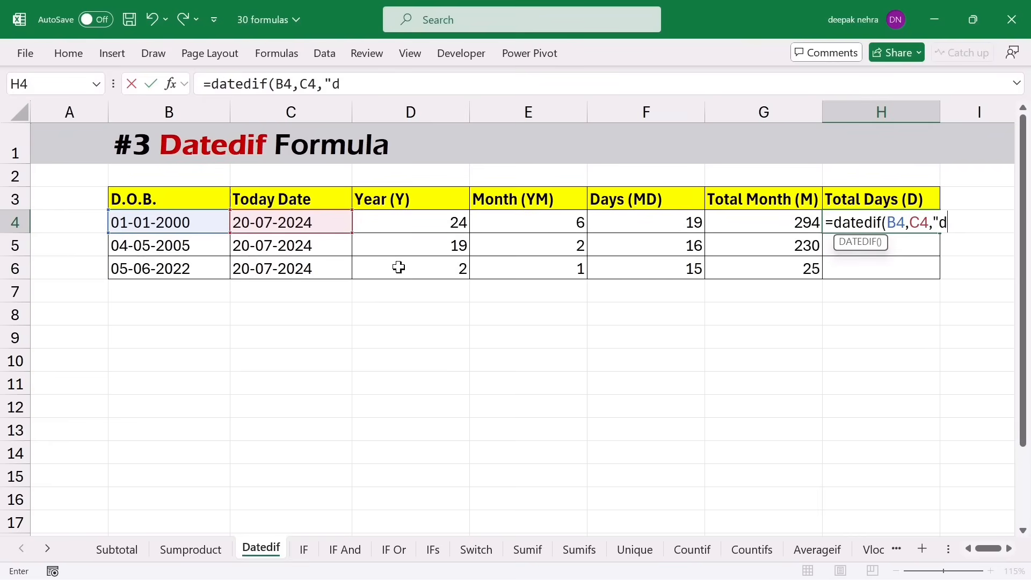
text("))
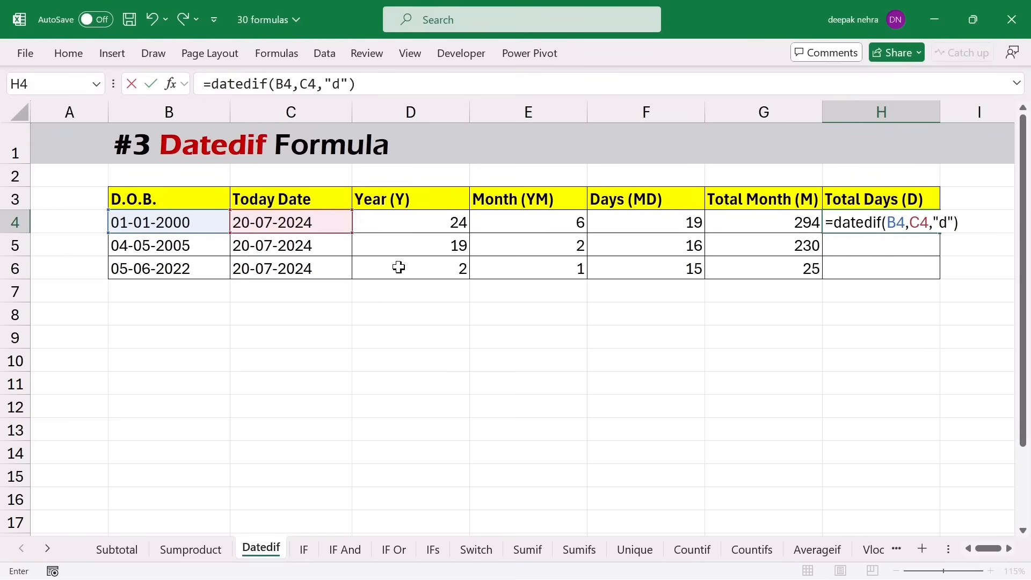
key(Return)
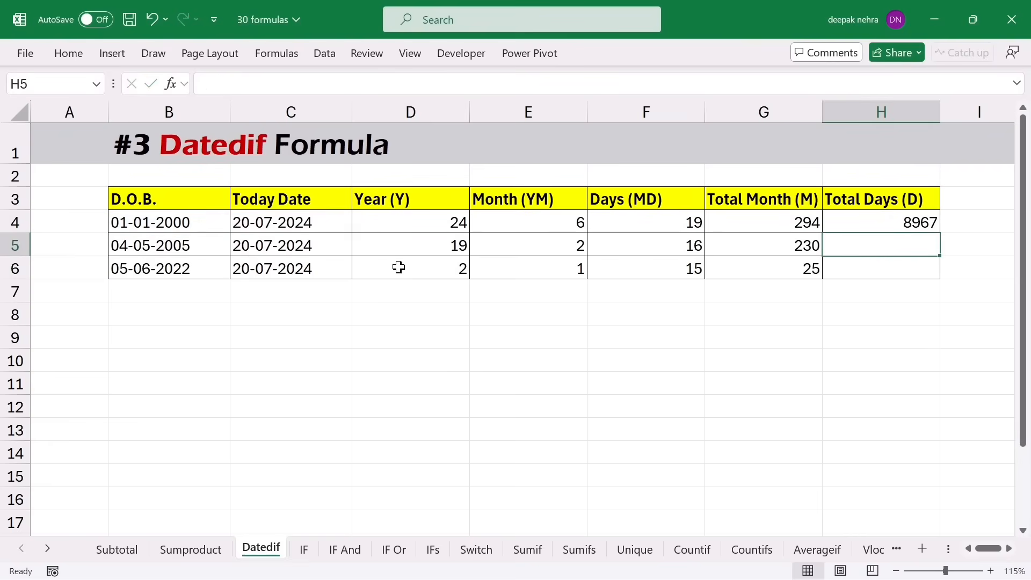
click(917, 225)
drag(939, 233, 939, 278)
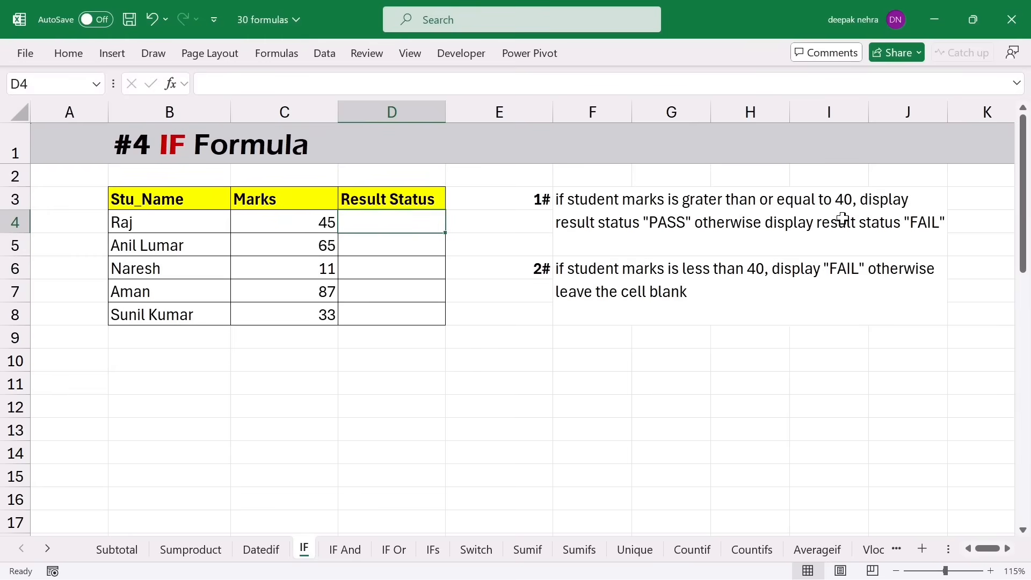
click(298, 227)
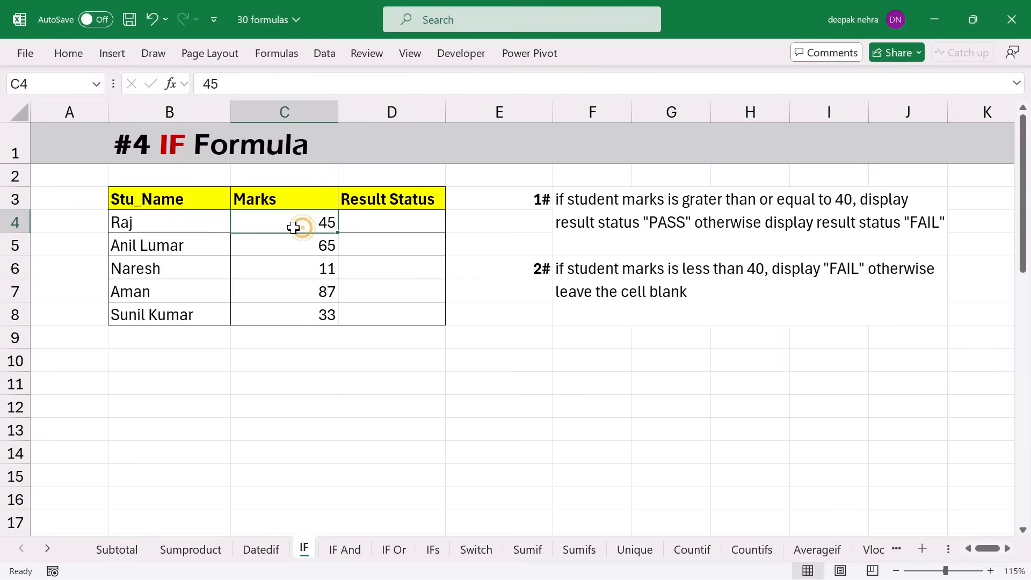
click(366, 219)
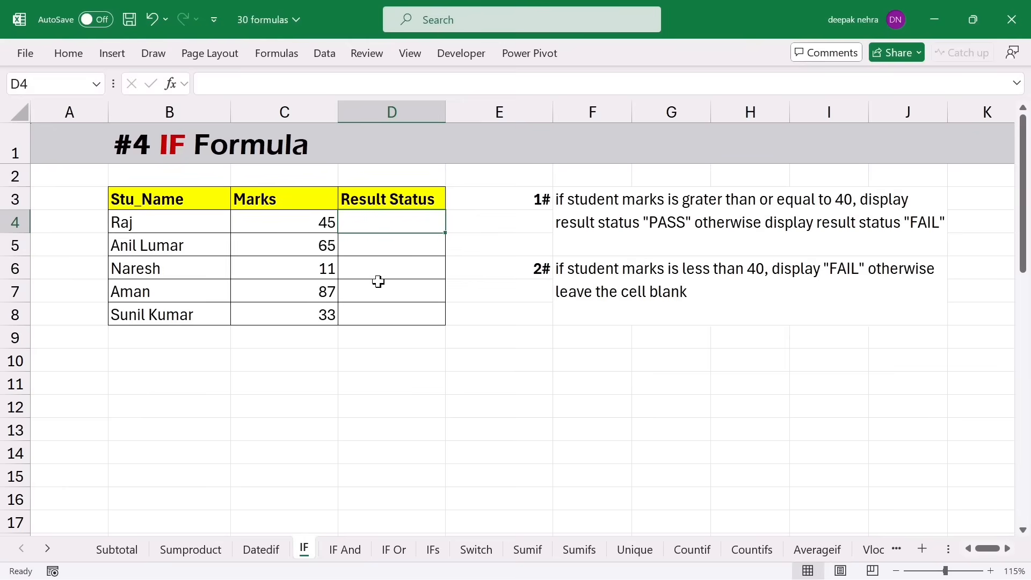
- Enter =IF(C4>=40,"Pass","Fail") in D4 for the first student's result
text(=)
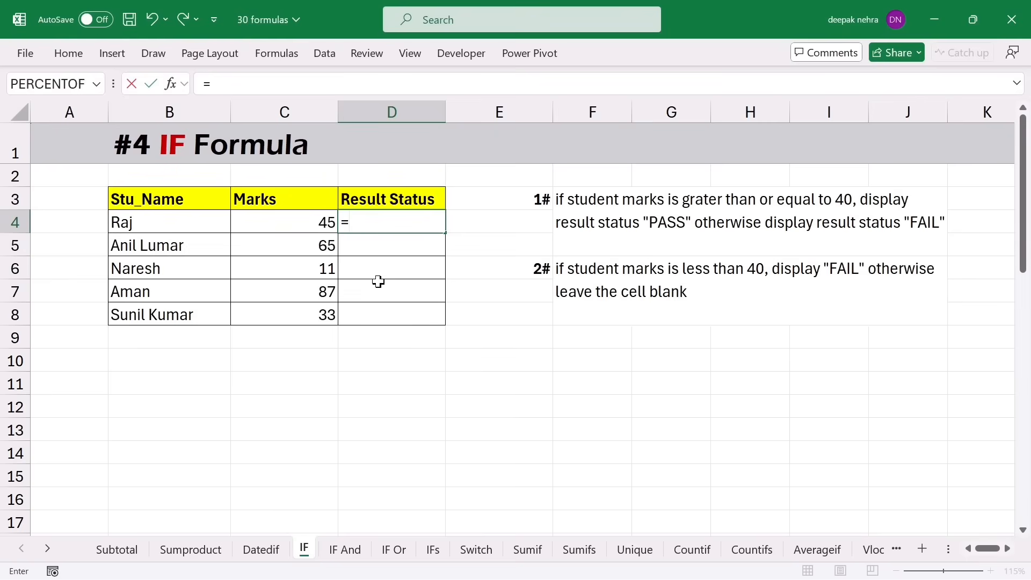
text(if)
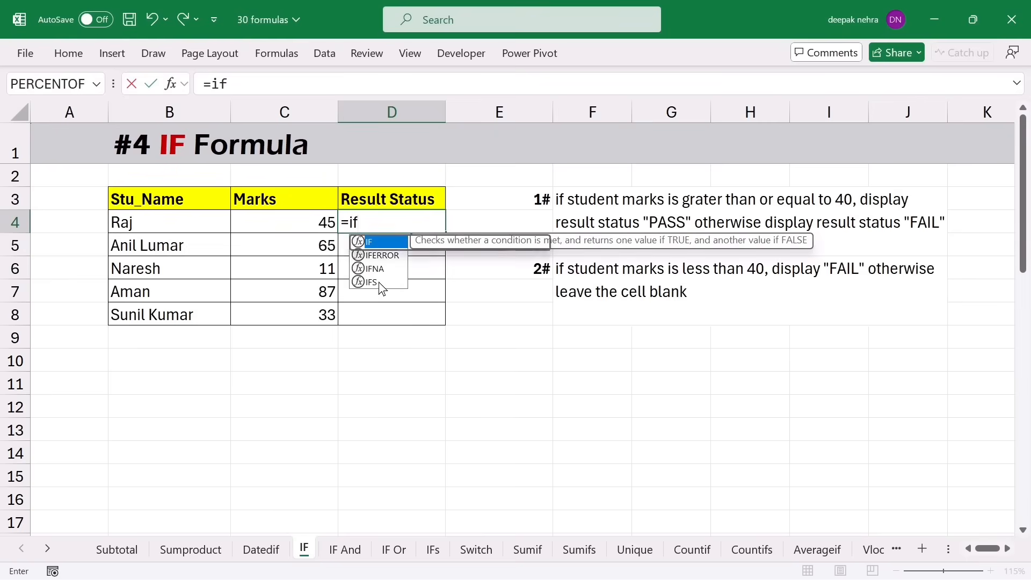
key(Tab)
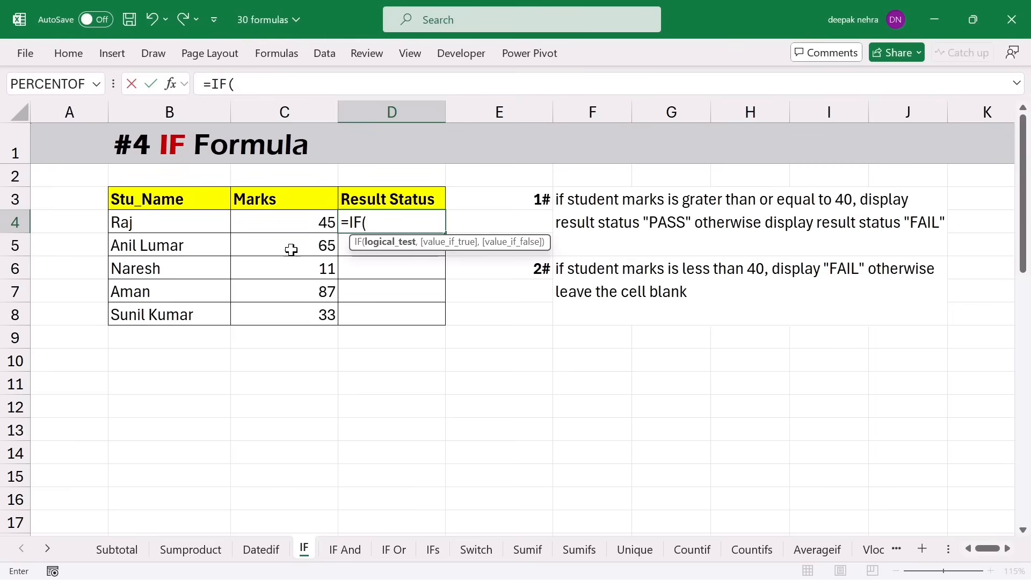
click(261, 224)
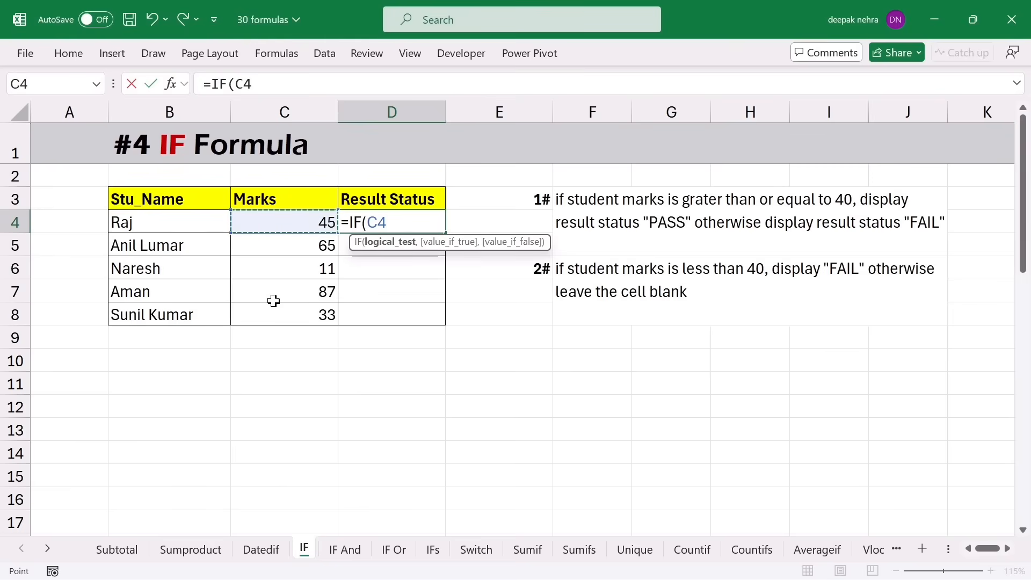
text(>=40)
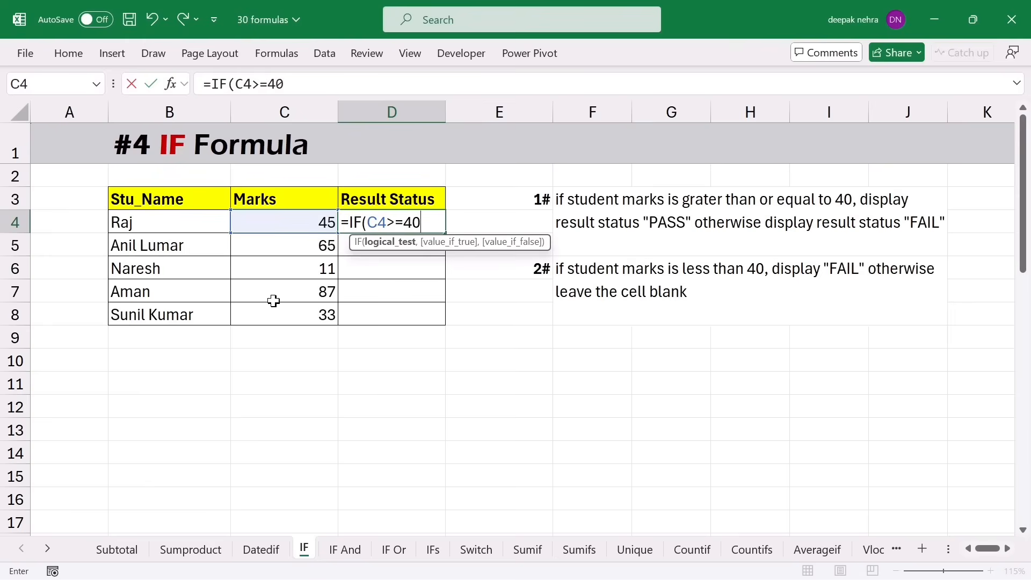
text(,)
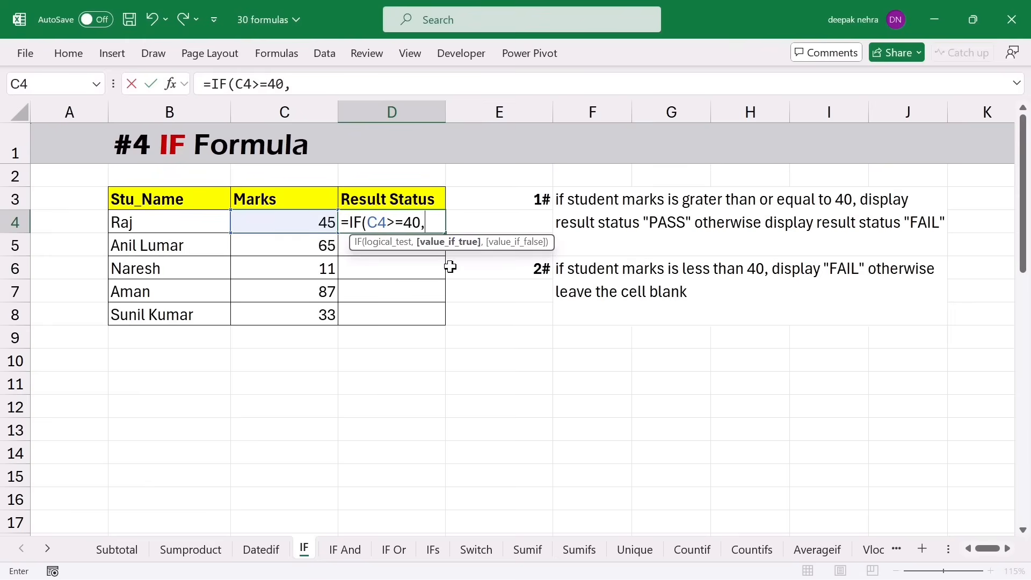
text("Pass",)
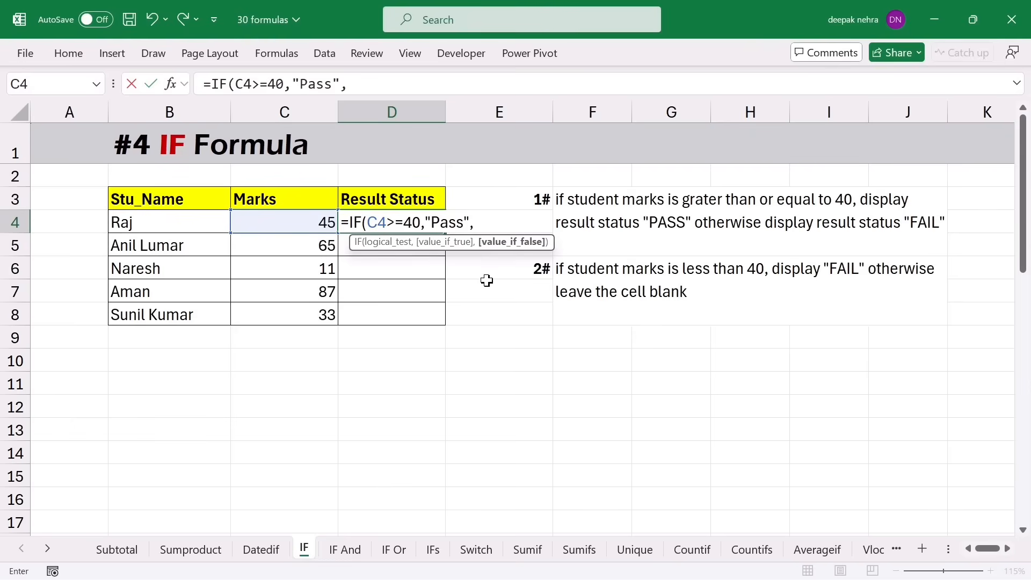
text(Fail))
key(Return)
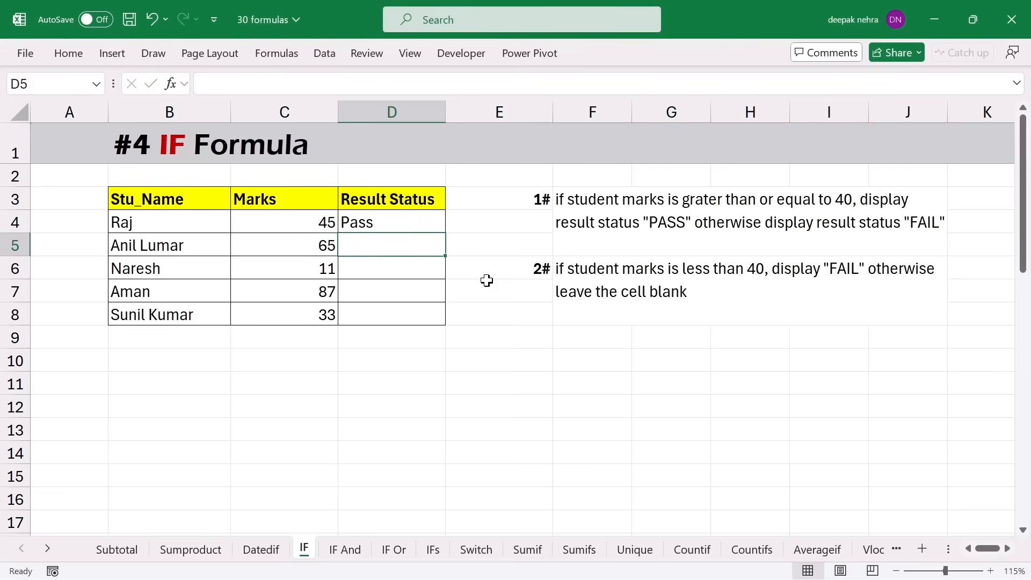
- Fill the Pass/Fail formula down to D8 and inspect the copy in D6
click(421, 222)
drag(444, 233, 443, 325)
click(393, 270)
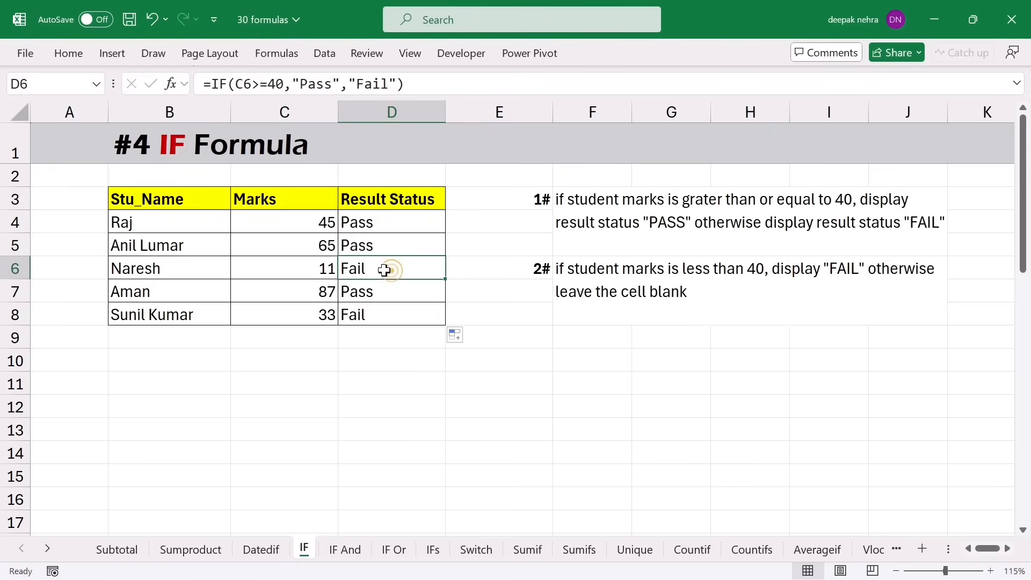
double_click(387, 269)
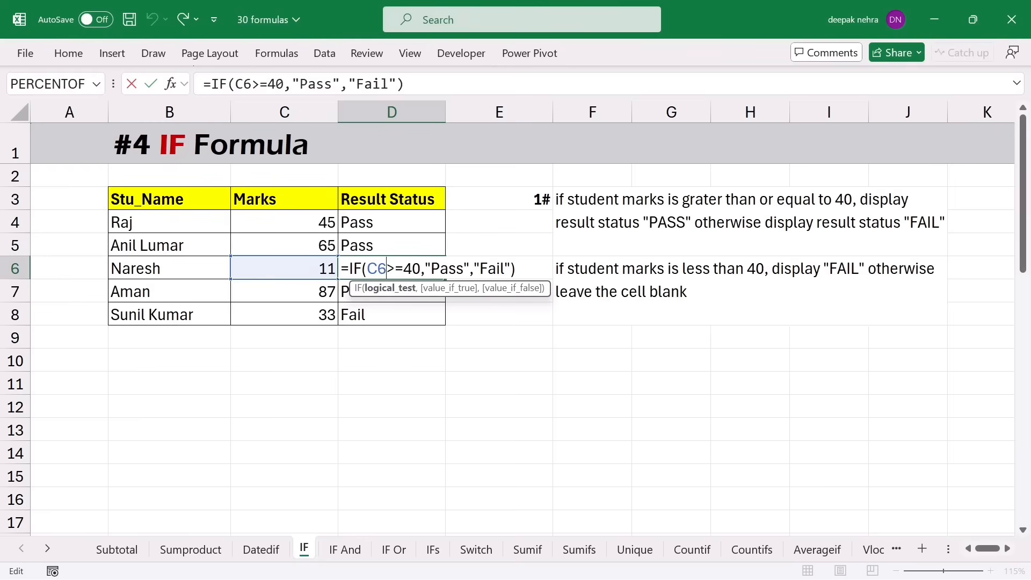
- Review D6's IF formula unchanged, then delete the results in D4:D8
click(479, 268)
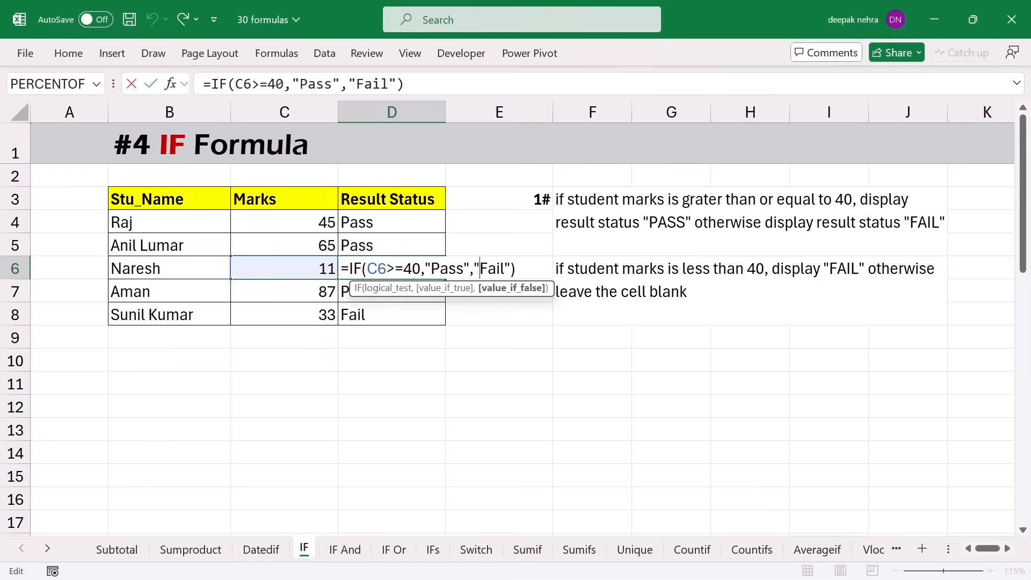
key(Return)
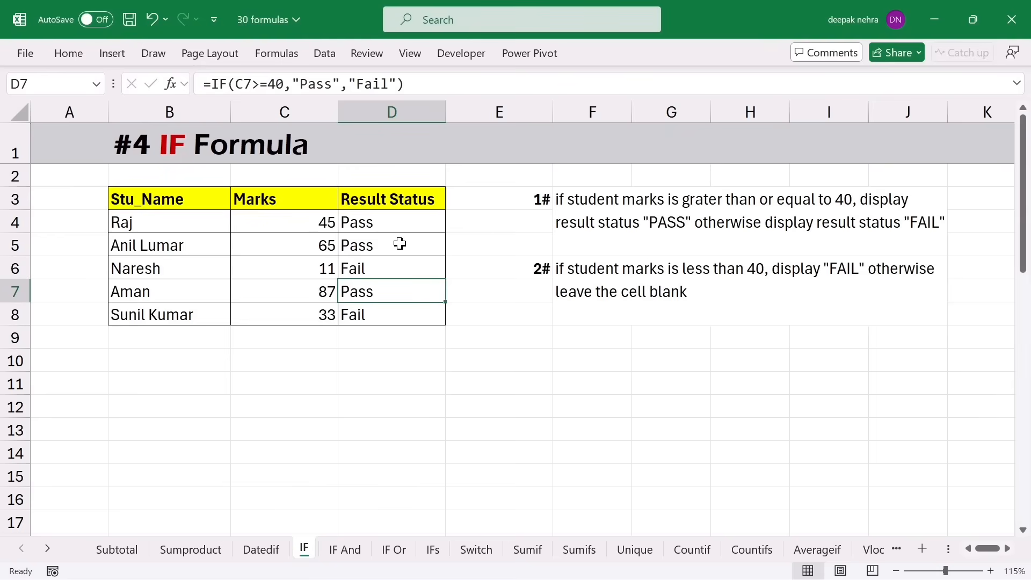
drag(399, 220, 395, 315)
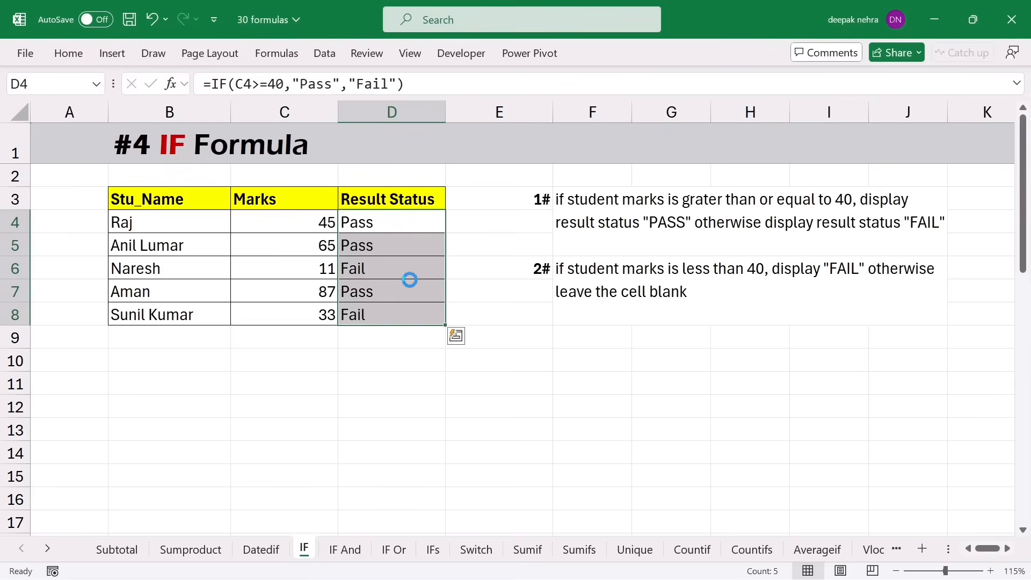
key(Delete)
- Enter =IF(C4<40,"Fail","") in D4 so only failing marks show Fail
click(392, 221)
text(=)
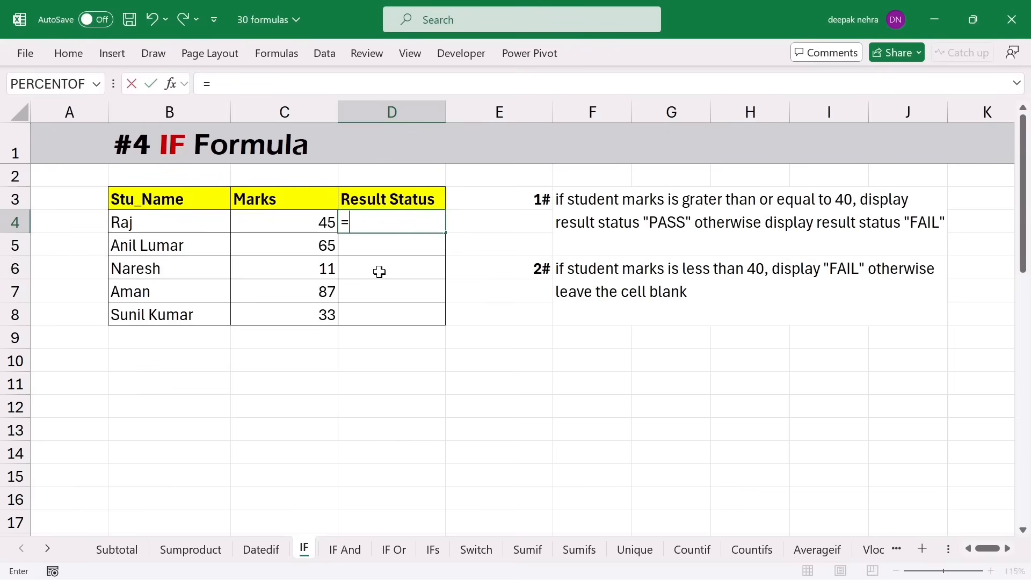
text(if*)
key(BackSpace)
text(()
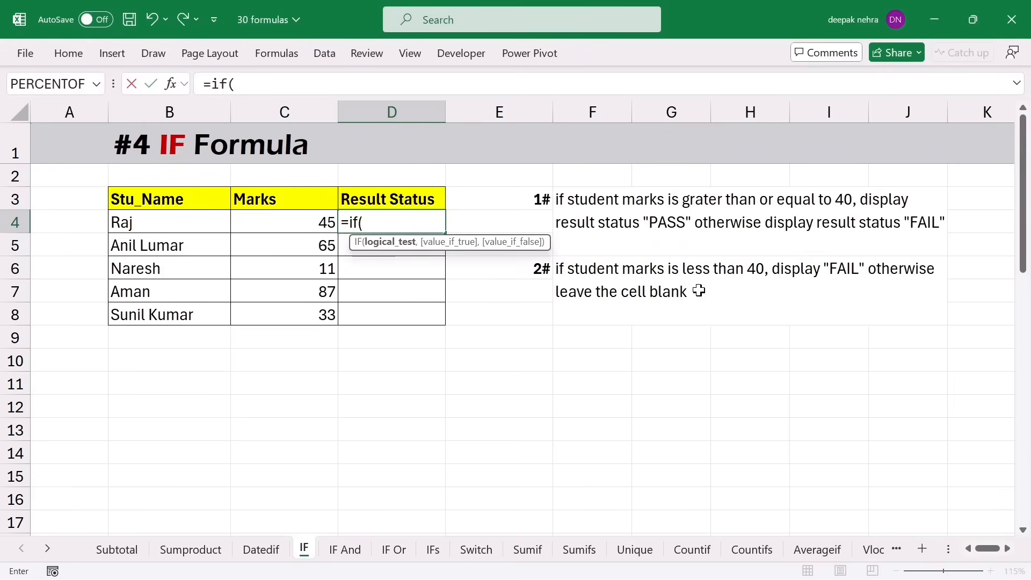
click(298, 225)
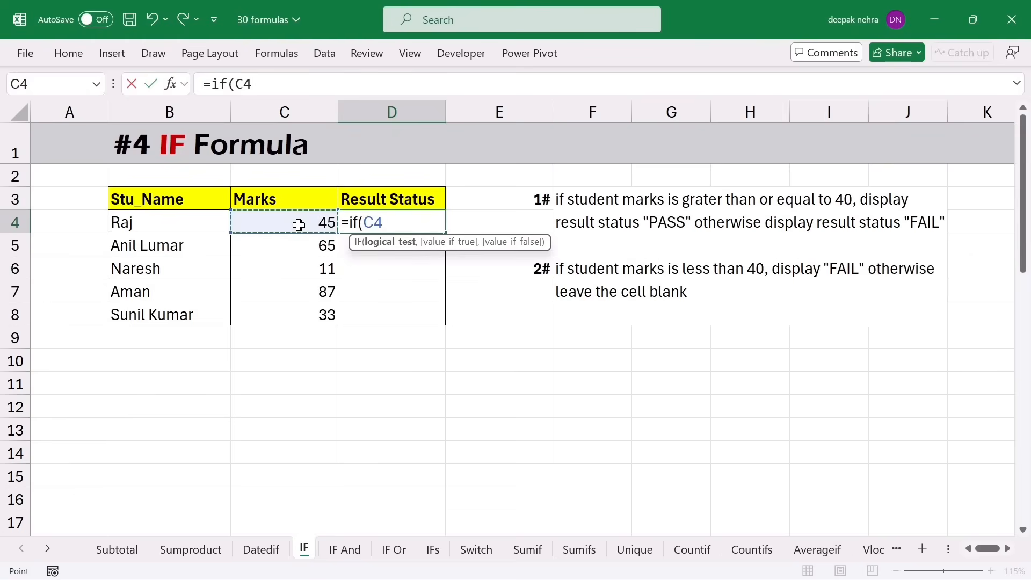
text(<40)
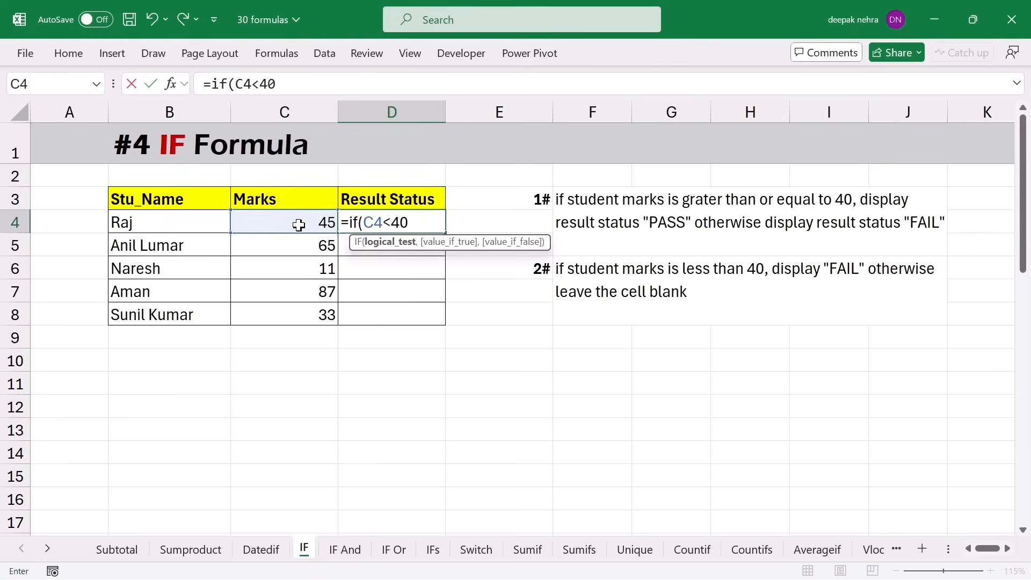
text(,)
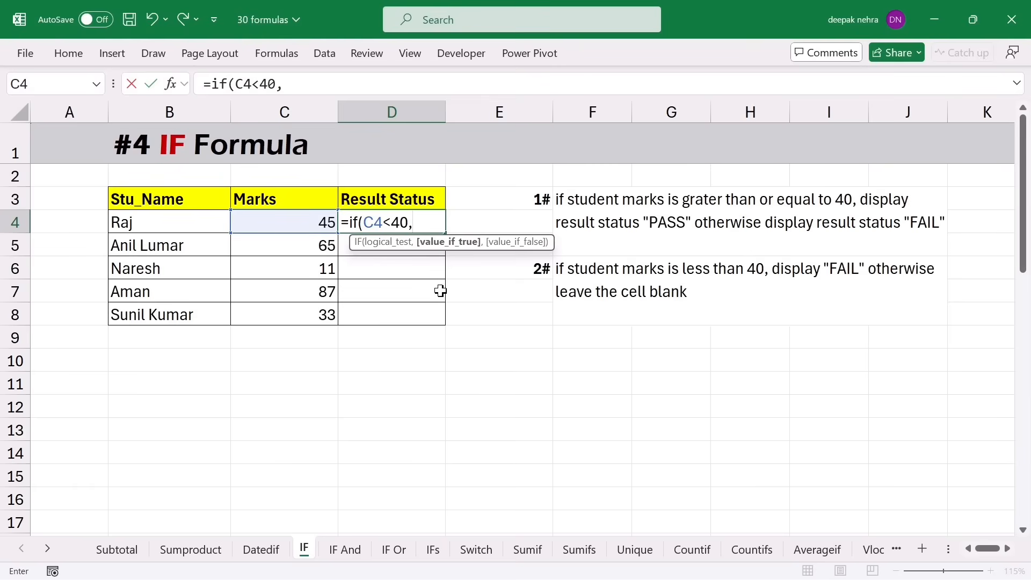
text("Fail)
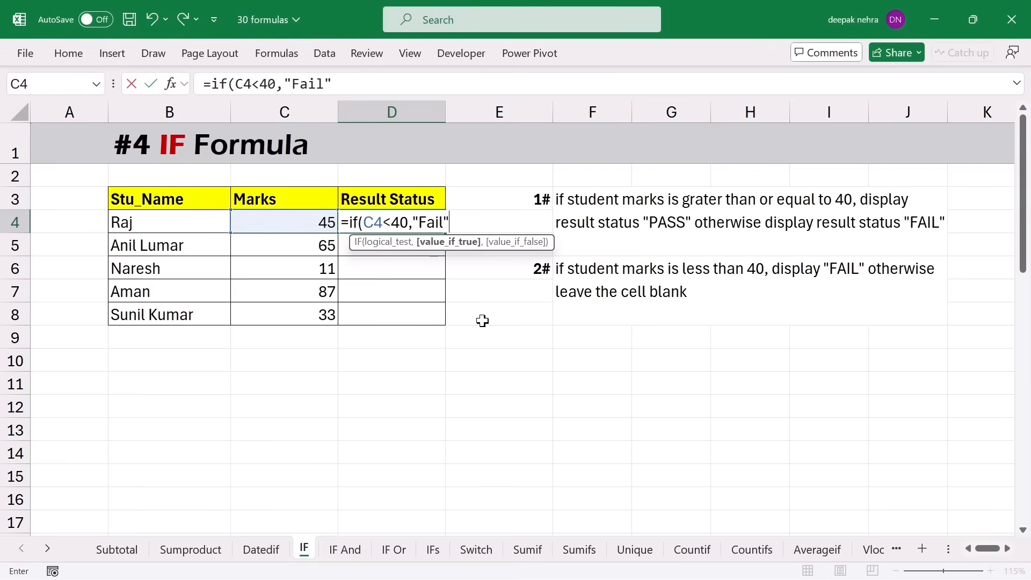
text(,)
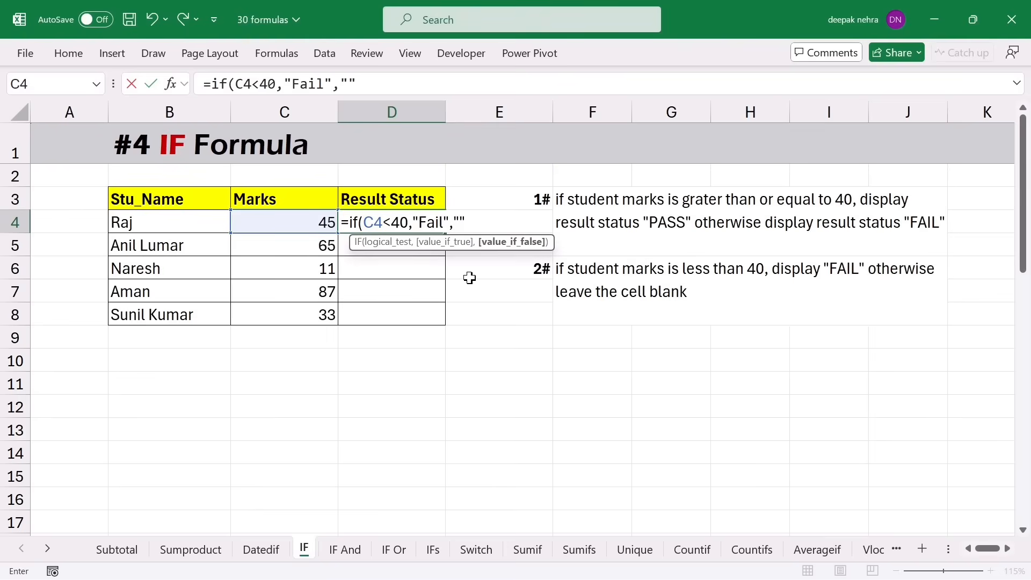
text(""))
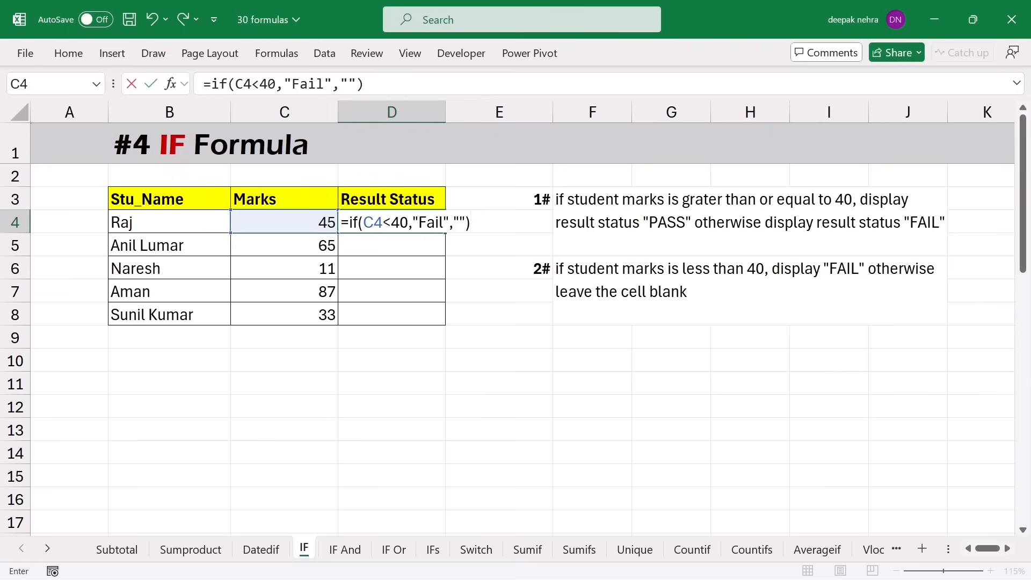
key(Return)
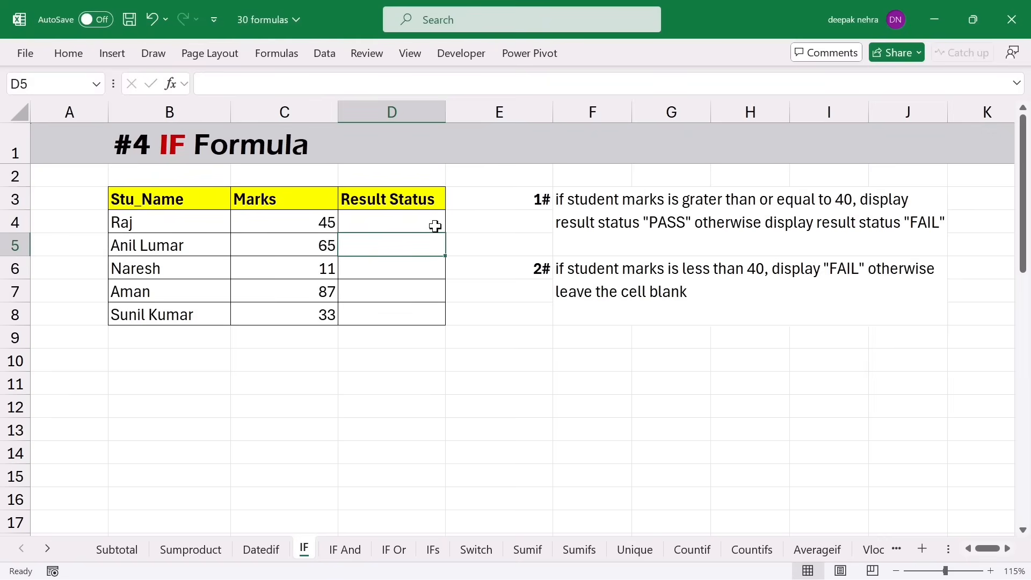
- Fill the Fail-or-blank formula down to D8, showing Fail for marks 11 and 33
click(432, 224)
drag(445, 232, 444, 321)
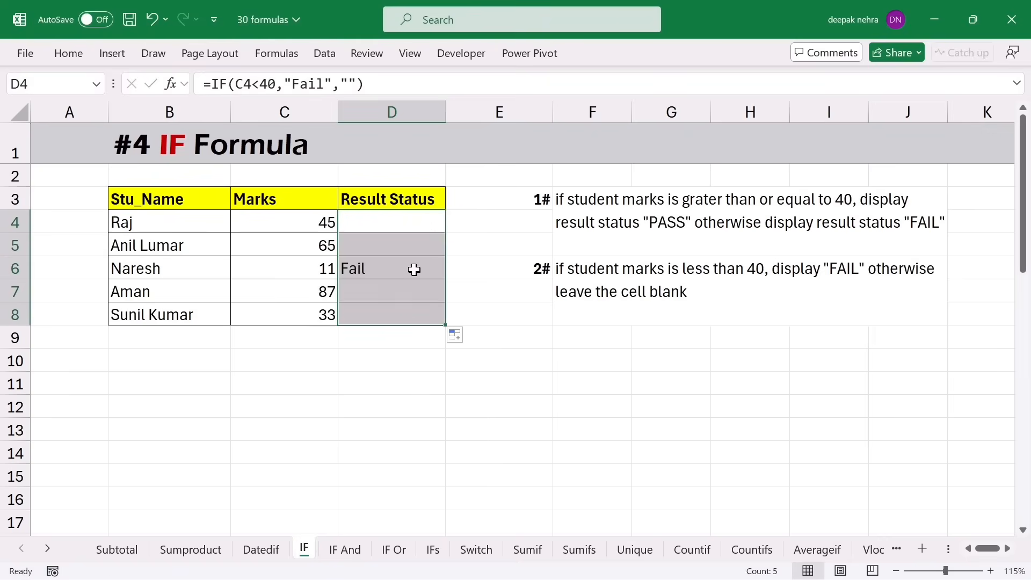
click(275, 265)
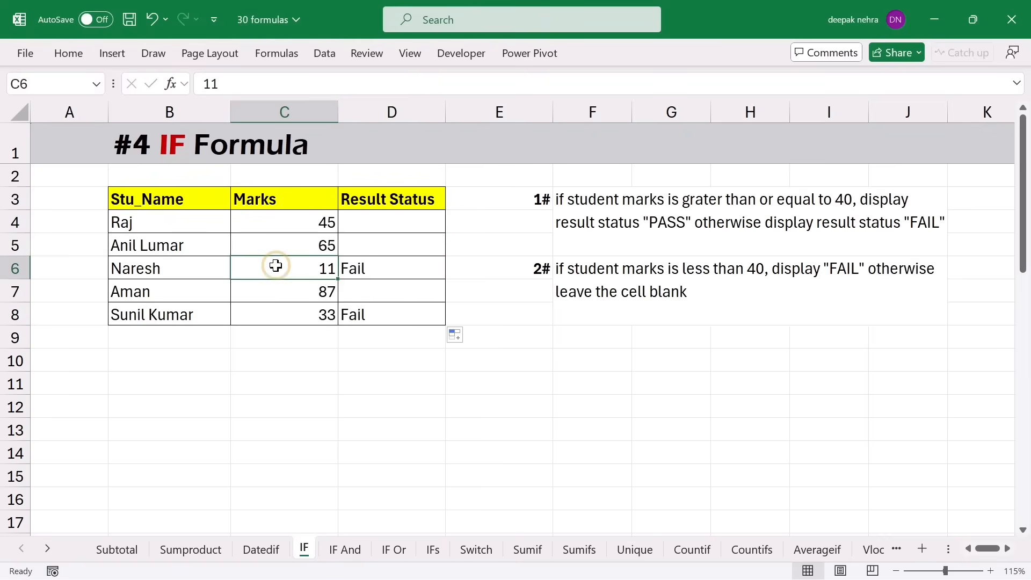
click(384, 267)
- Enter =IF(C20<40,B20,"") in D20 to return the name of a failing student
click(385, 312)
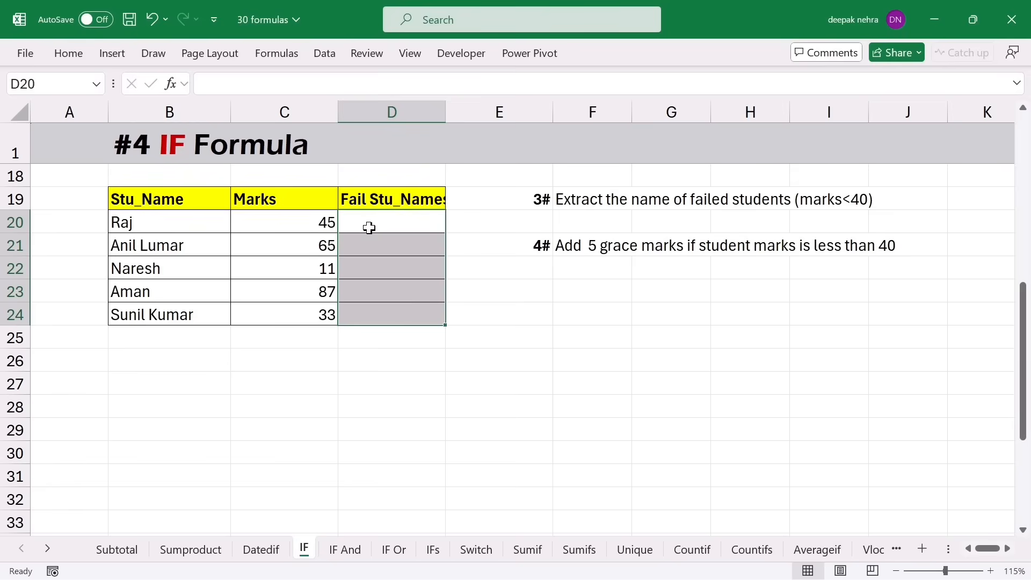
click(369, 227)
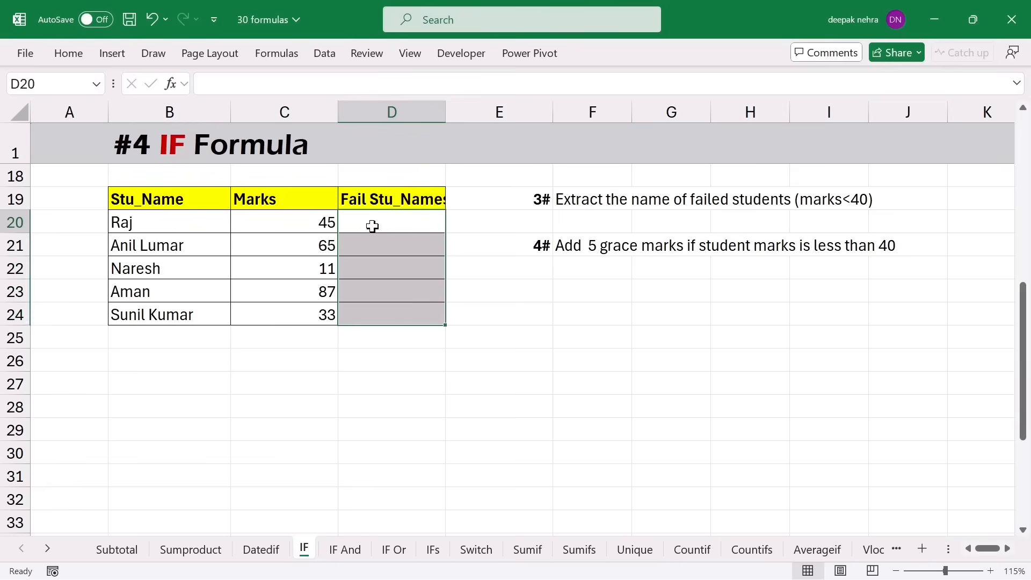
click(281, 220)
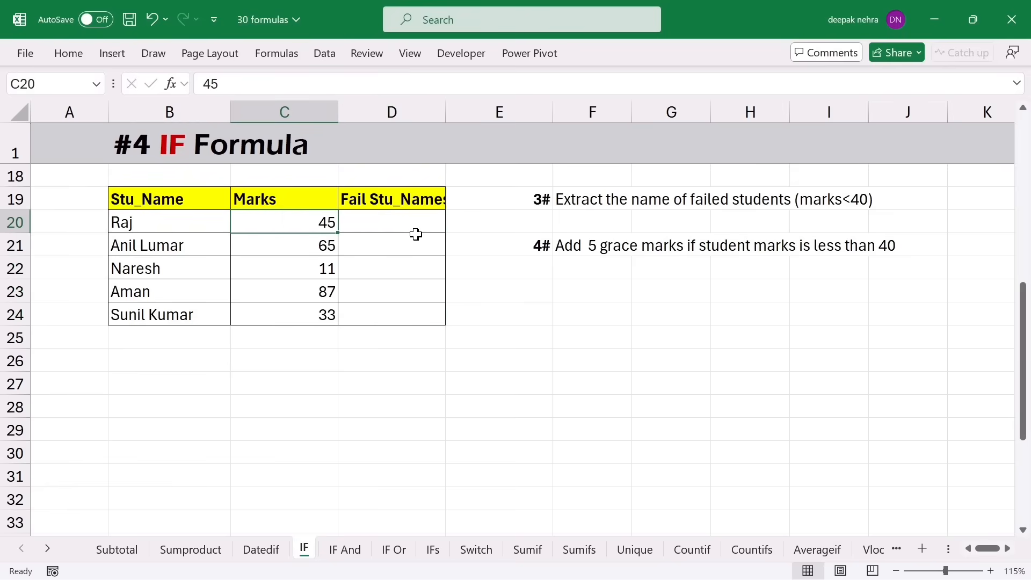
click(393, 228)
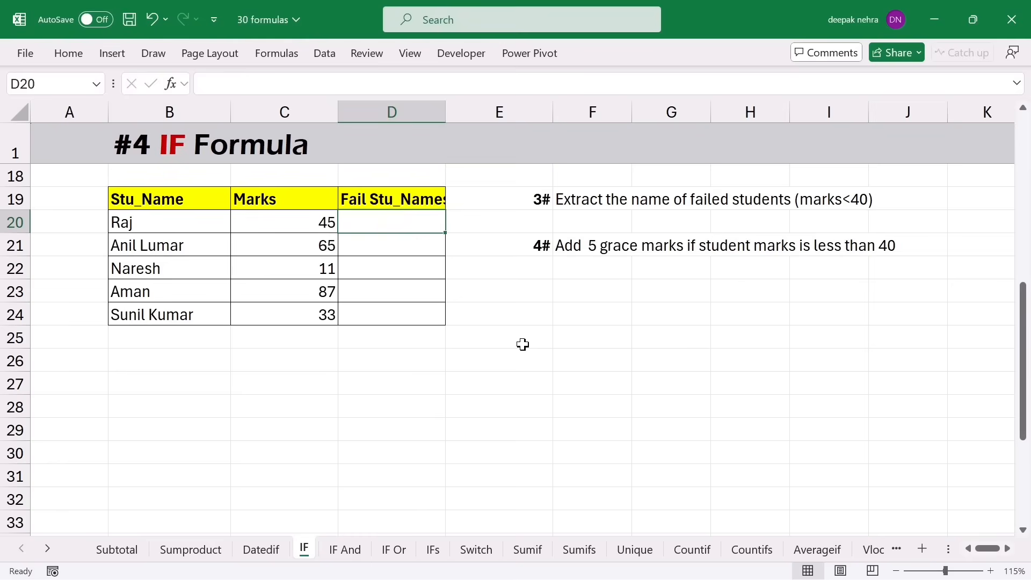
text(=if()
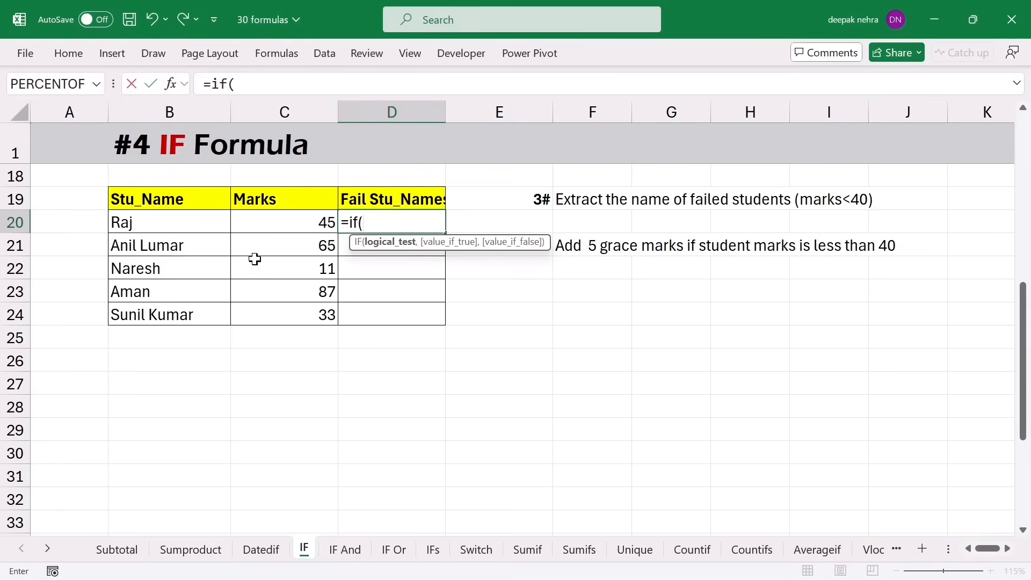
click(283, 221)
text(<40,)
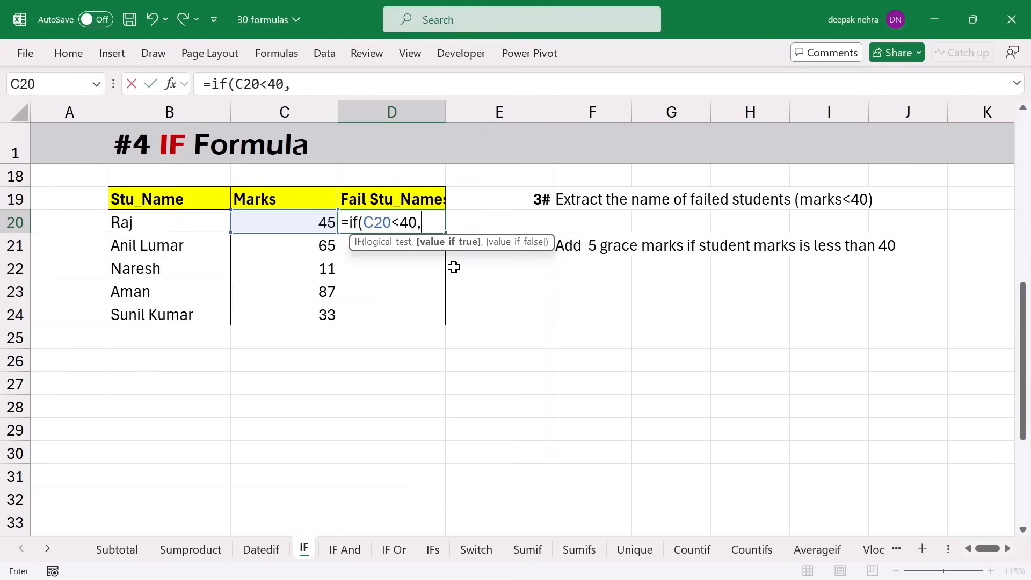
click(192, 224)
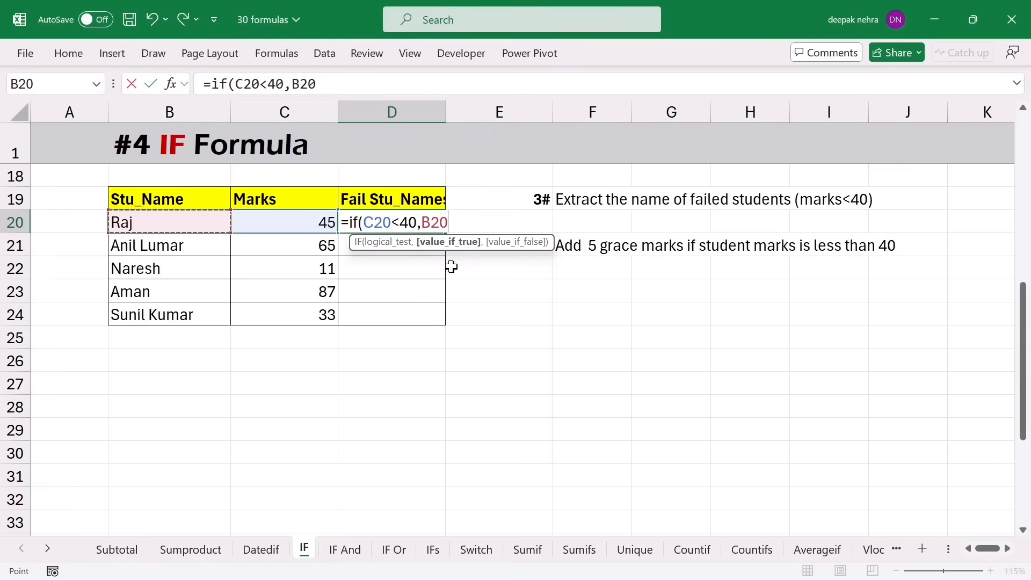
text(,)
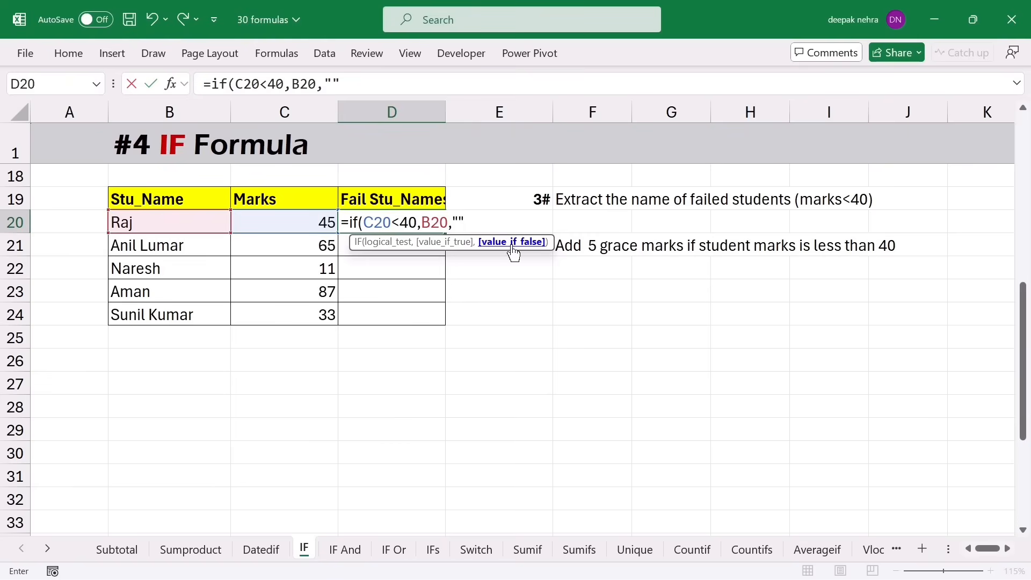
text())
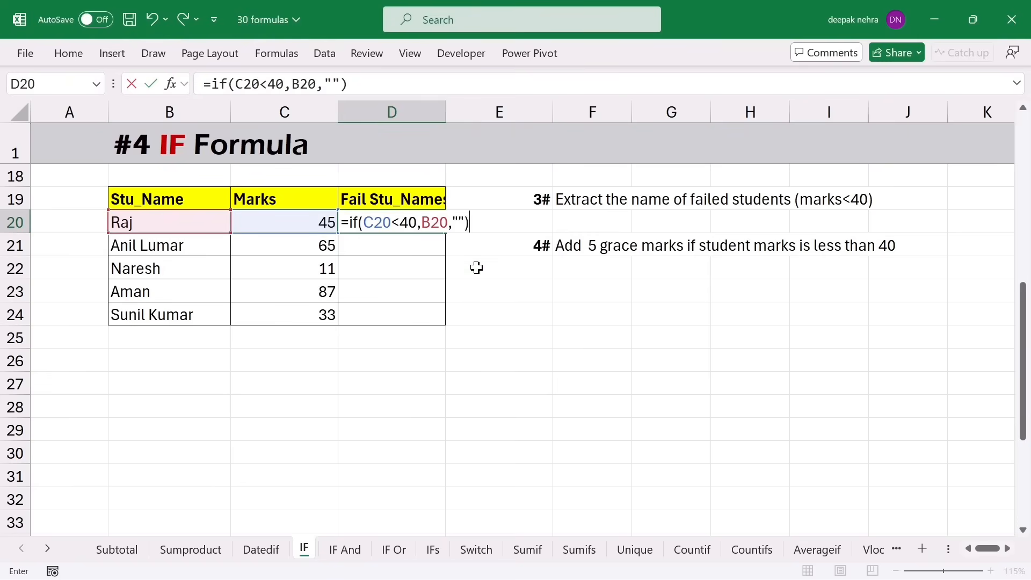
key(Return)
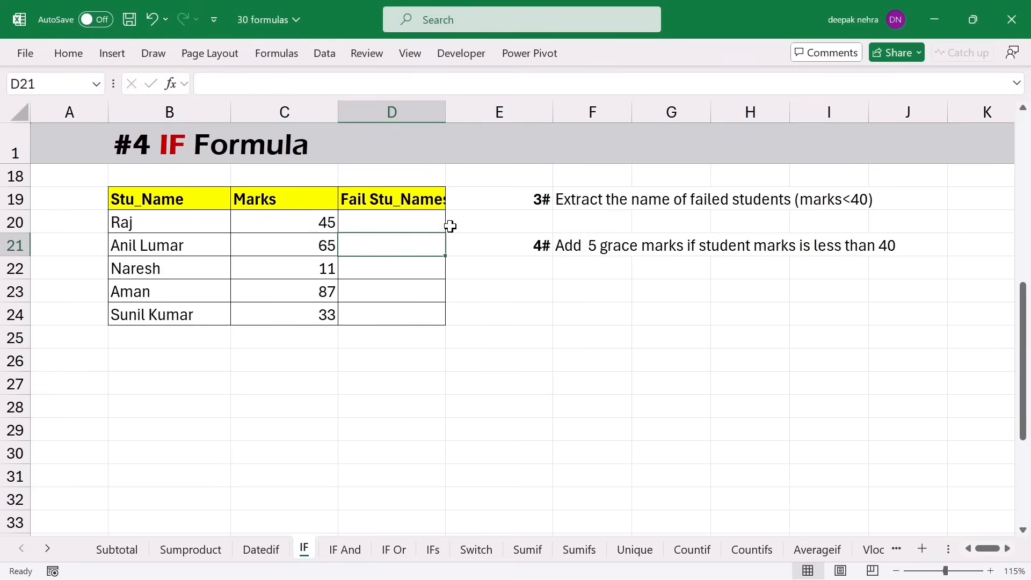
- Fill the failed-name formula down to D24 and verify the rows with marks 11 and 33
key(Up)
drag(446, 232, 448, 323)
click(294, 267)
click(302, 314)
click(382, 260)
click(161, 204)
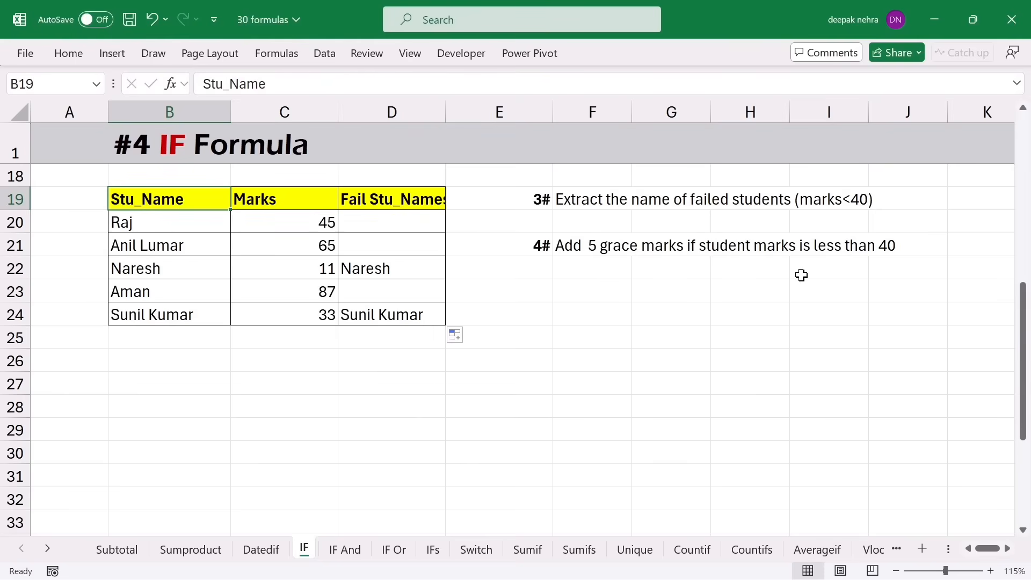
- Clear the failed-names column and title D19 'Grace Marks 5'
drag(395, 203, 401, 306)
key(Delete)
click(366, 203)
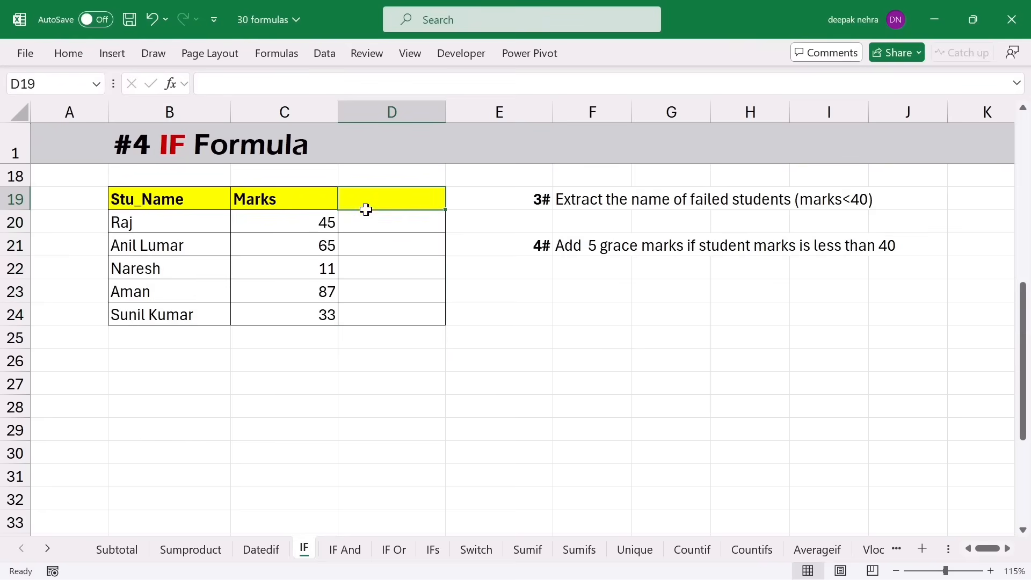
text(Grace Marks)
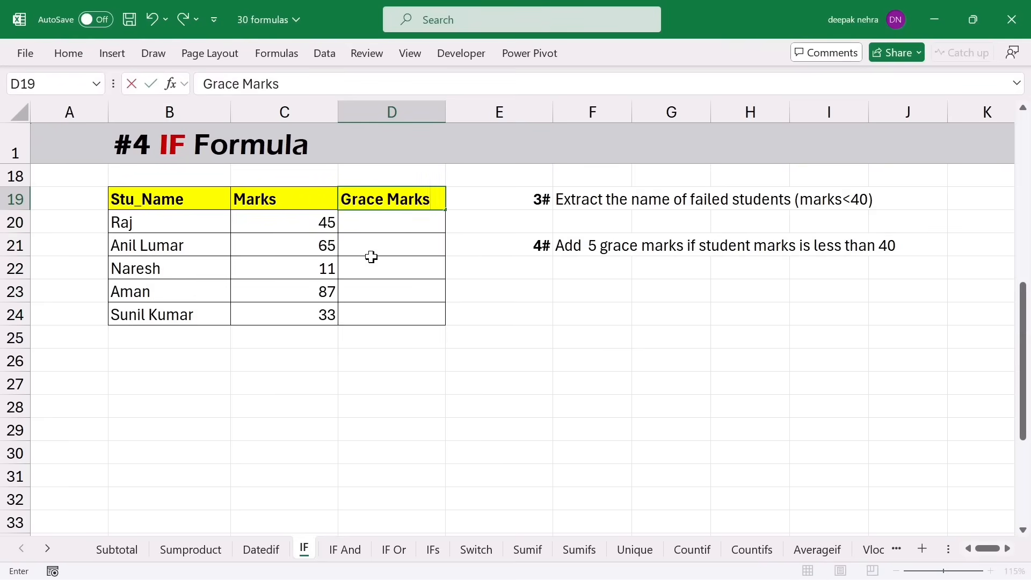
text( 5)
key(Return)
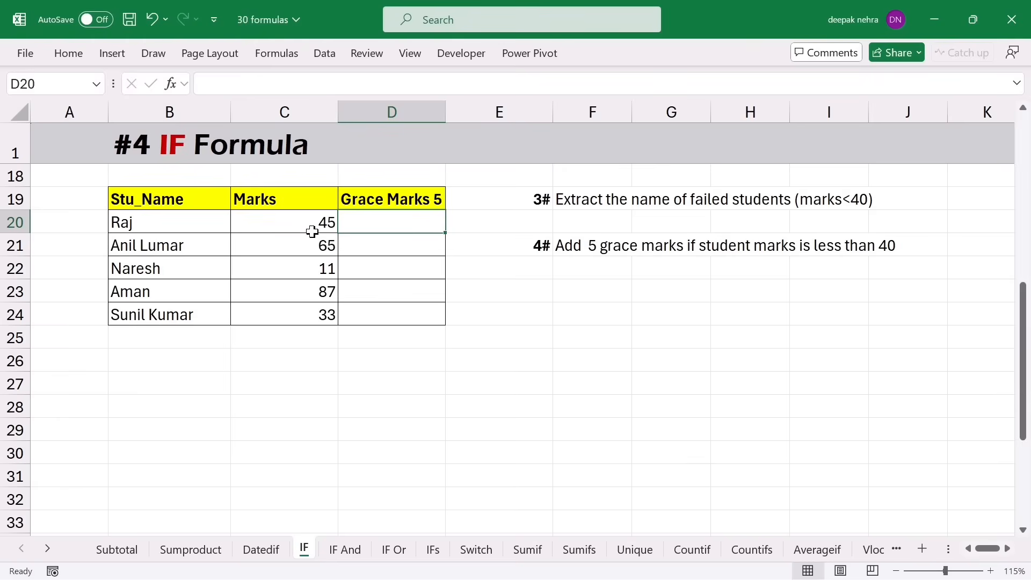
- Enter =IF(C20<40,C20+5,C20) in D20 to add 5 grace marks below 40
text(=if()
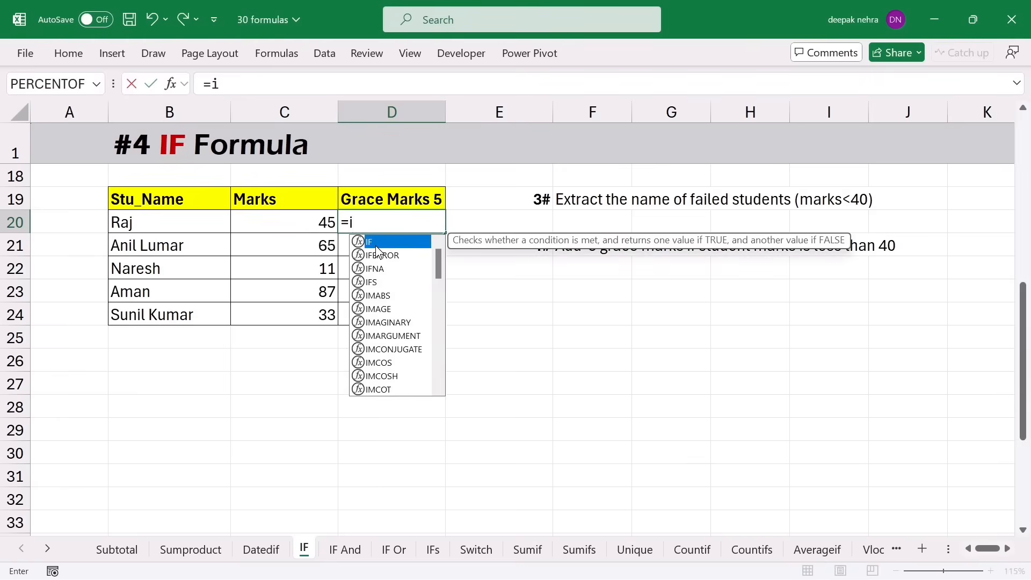
click(306, 223)
text(<40,)
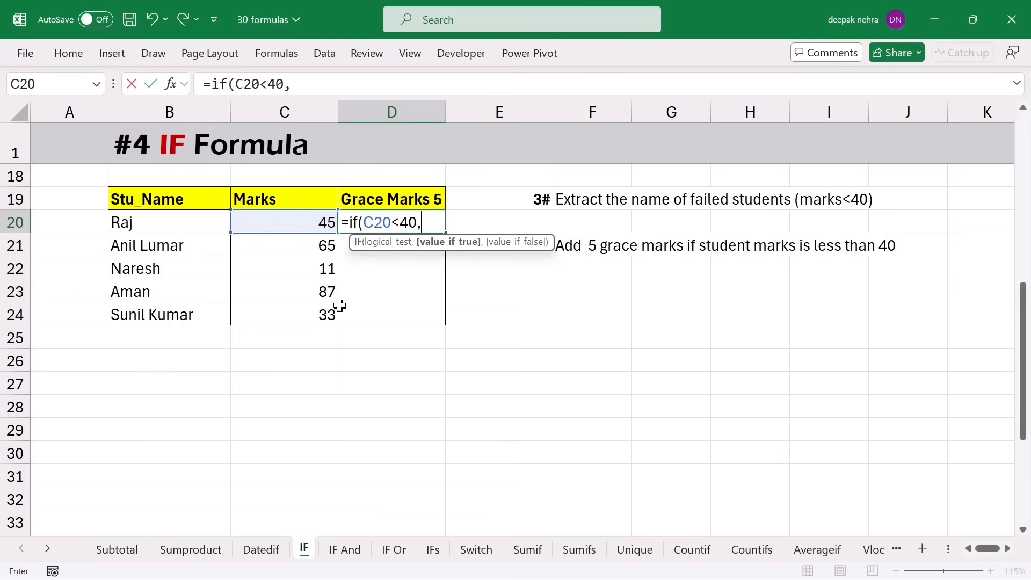
click(279, 226)
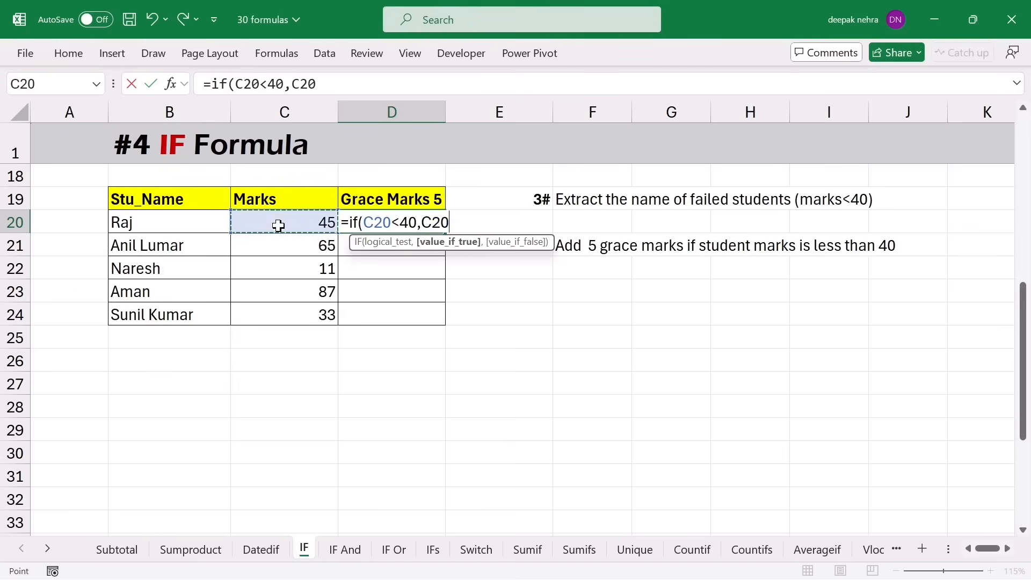
text(+5,)
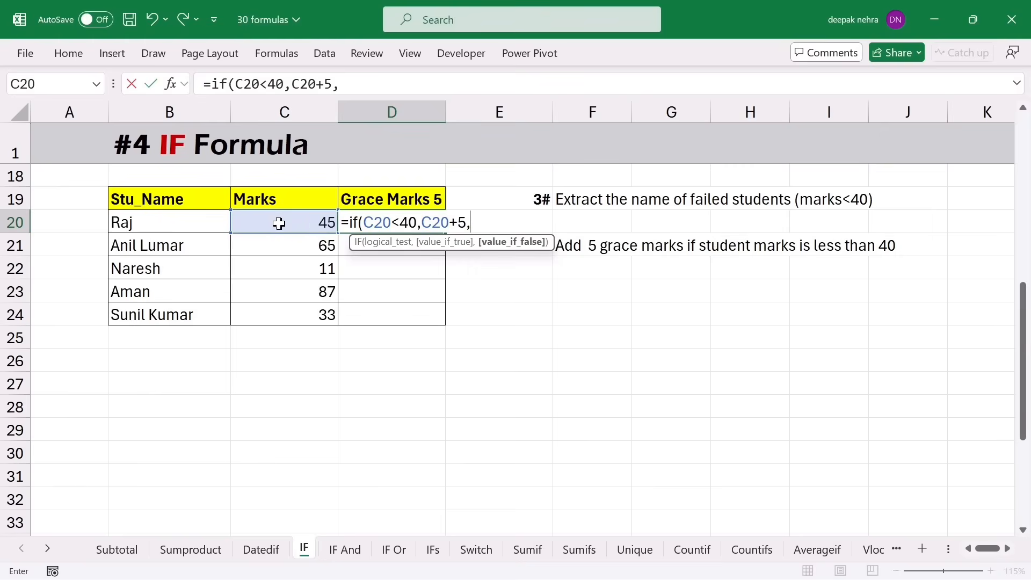
click(279, 223)
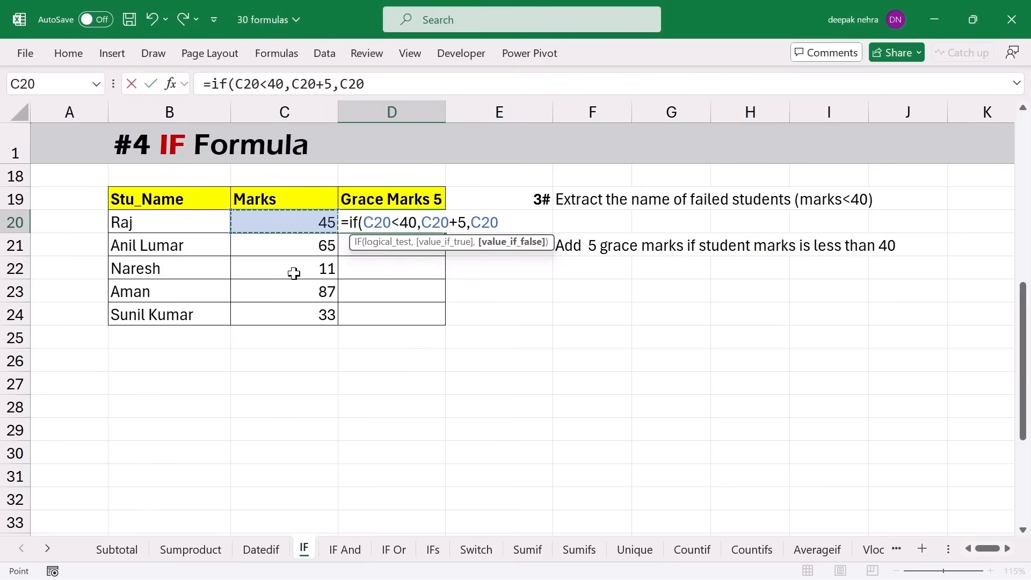
text())
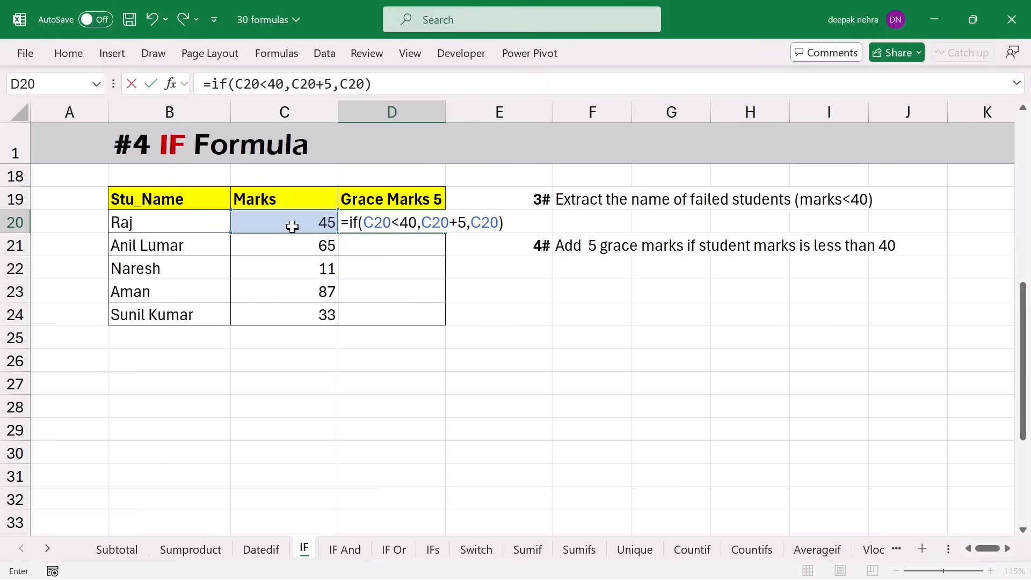
click(433, 227)
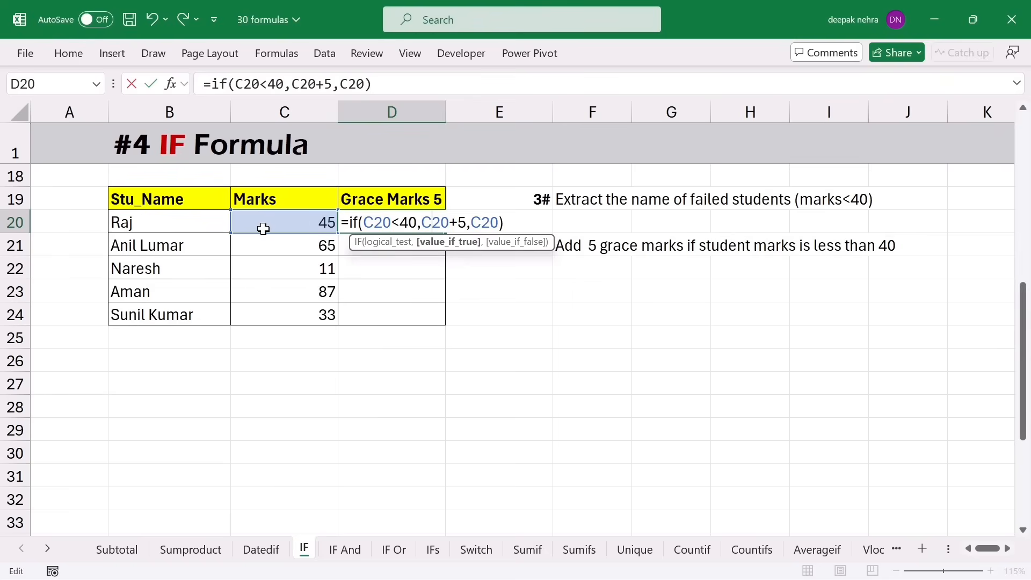
click(475, 220)
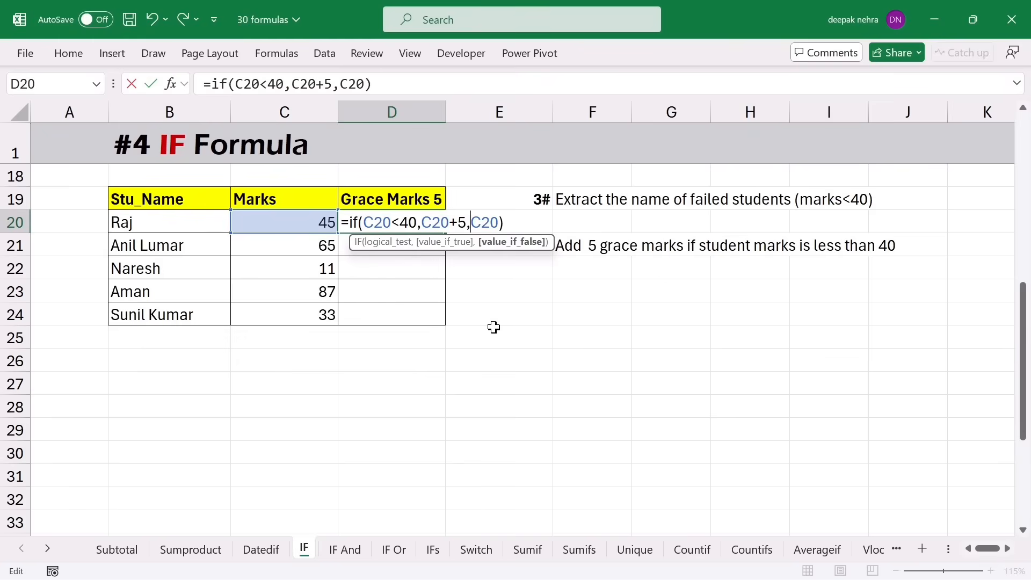
key(Return)
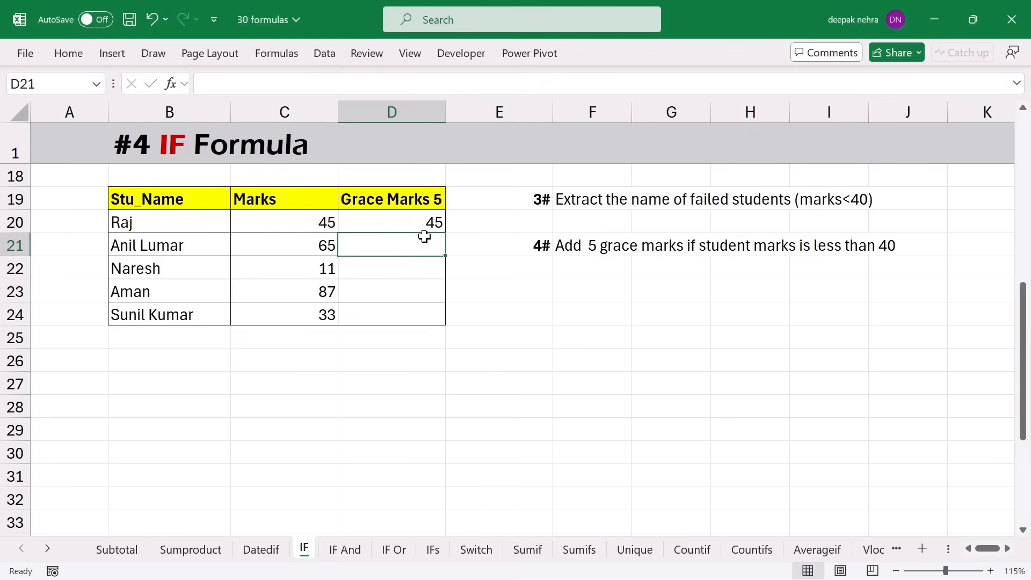
- Fill the grace formula down to D24 and verify results 45, 65, 16, 87 and 38
click(423, 222)
drag(445, 233, 441, 321)
click(321, 227)
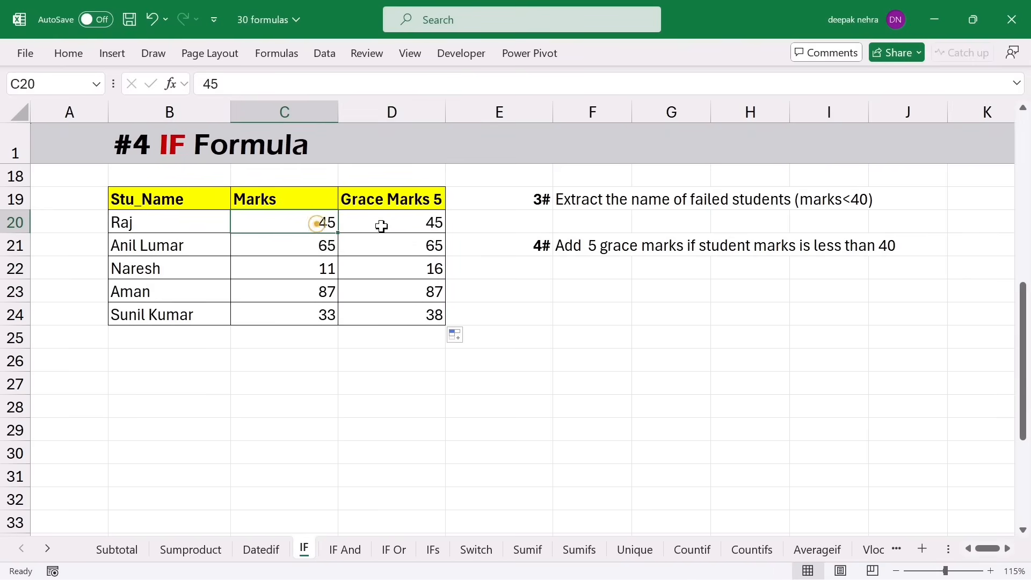
click(384, 223)
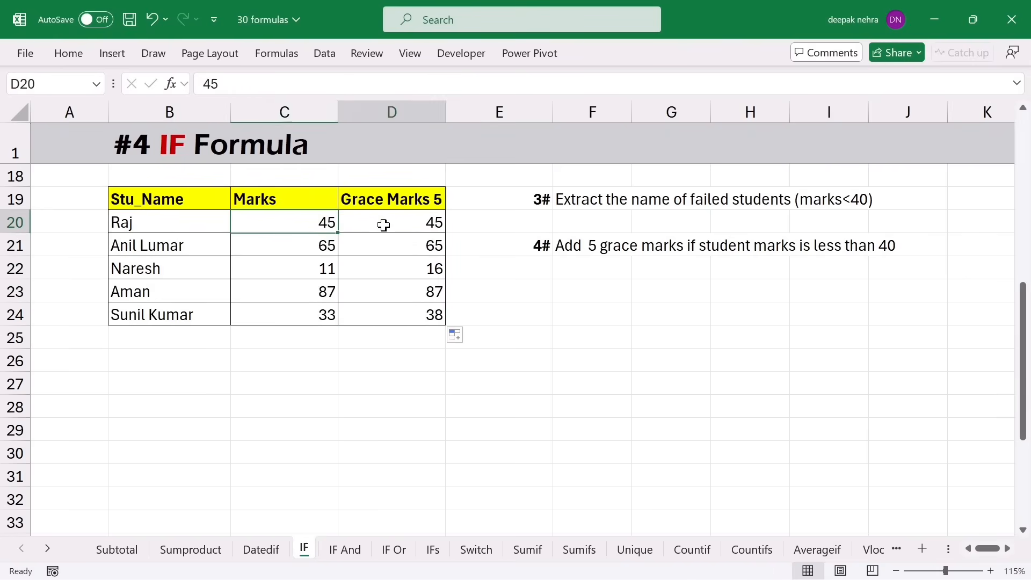
click(322, 246)
click(362, 246)
click(318, 267)
click(382, 272)
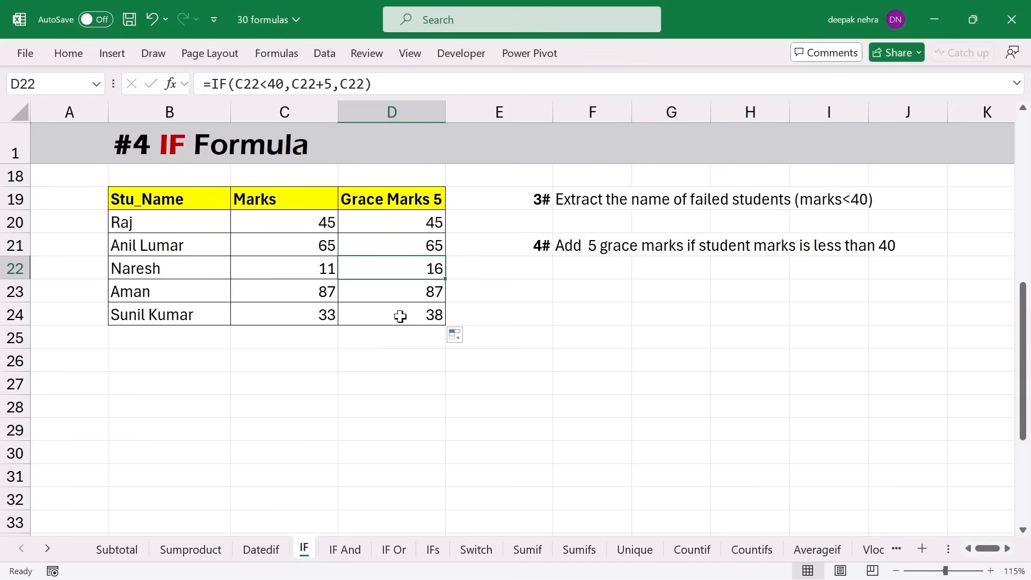
click(302, 320)
click(415, 316)
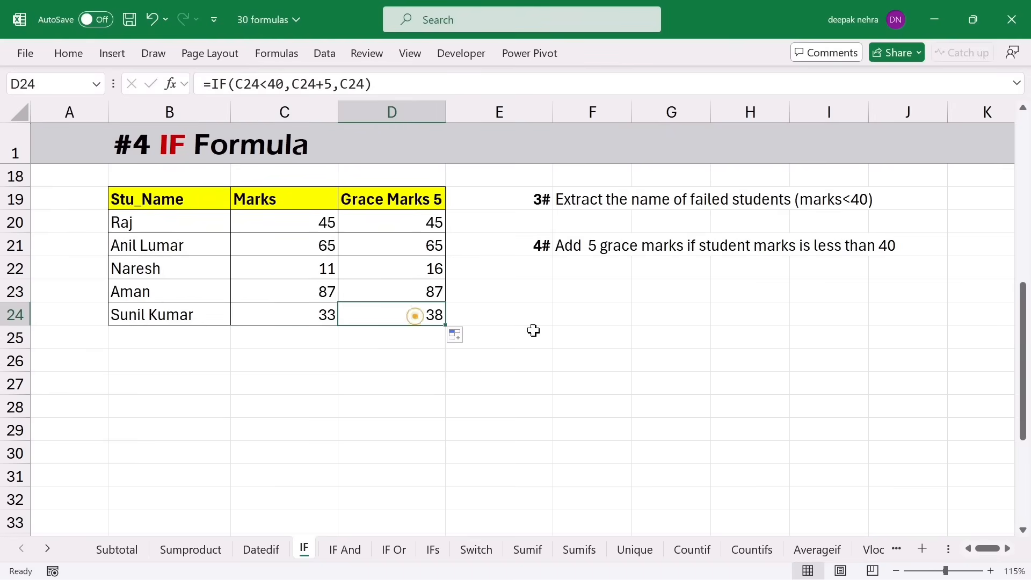
click(175, 204)
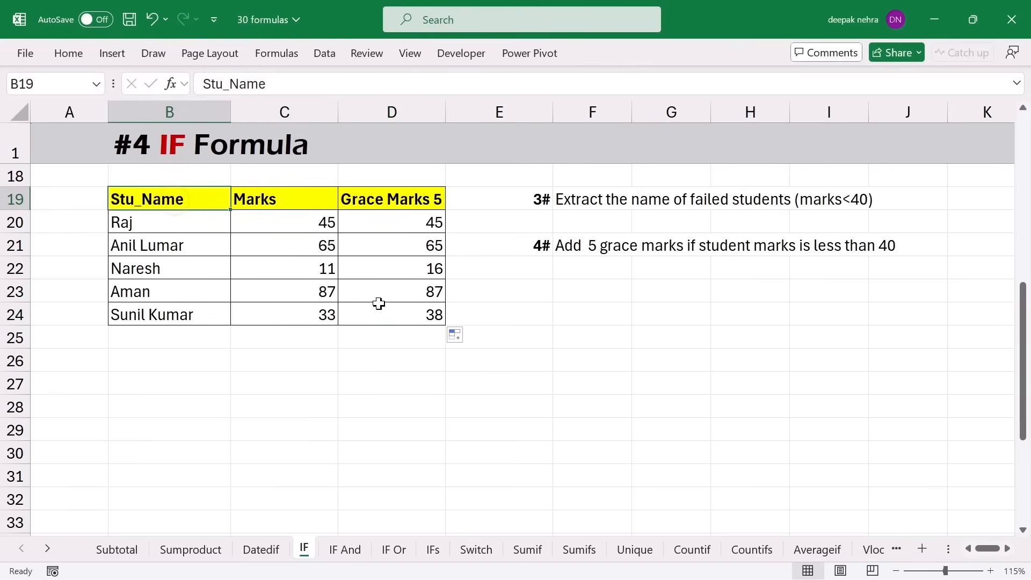
- In the salary-increase table, enter =IF(C36="Night",D36+D36*5%,D36) in E36
key(ctrl+Down)
key(ctrl+Down)
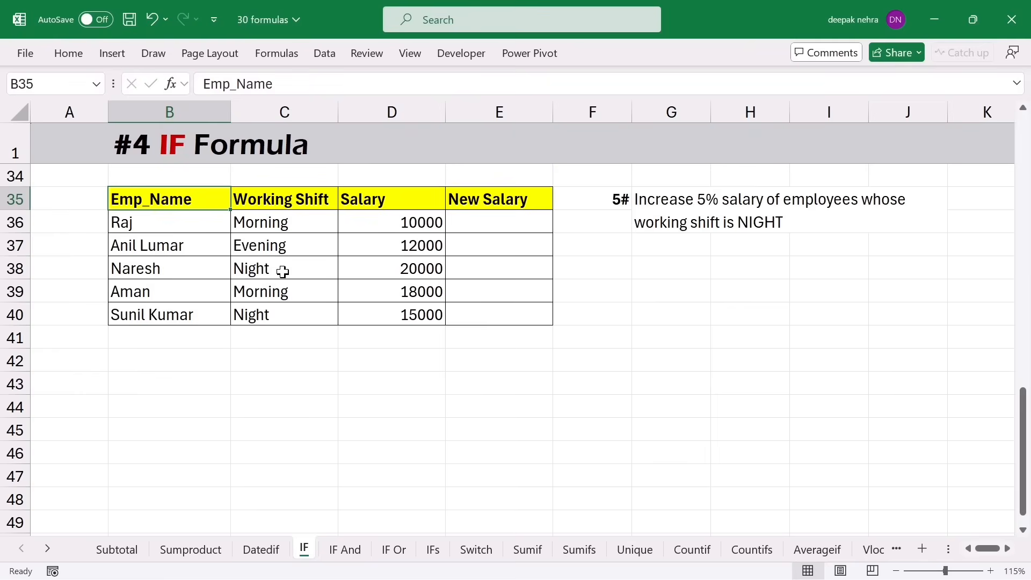
click(477, 223)
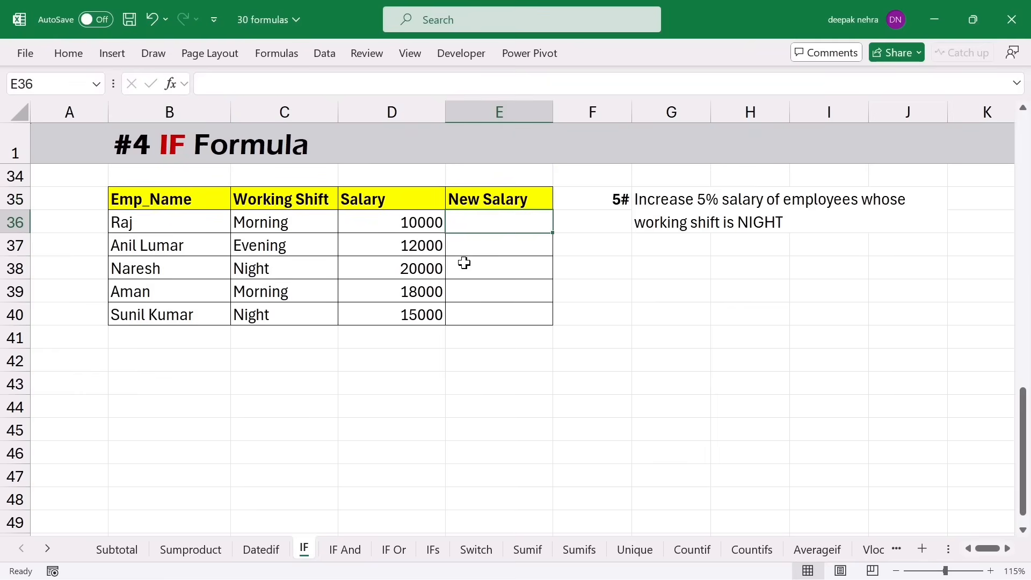
text(=if()
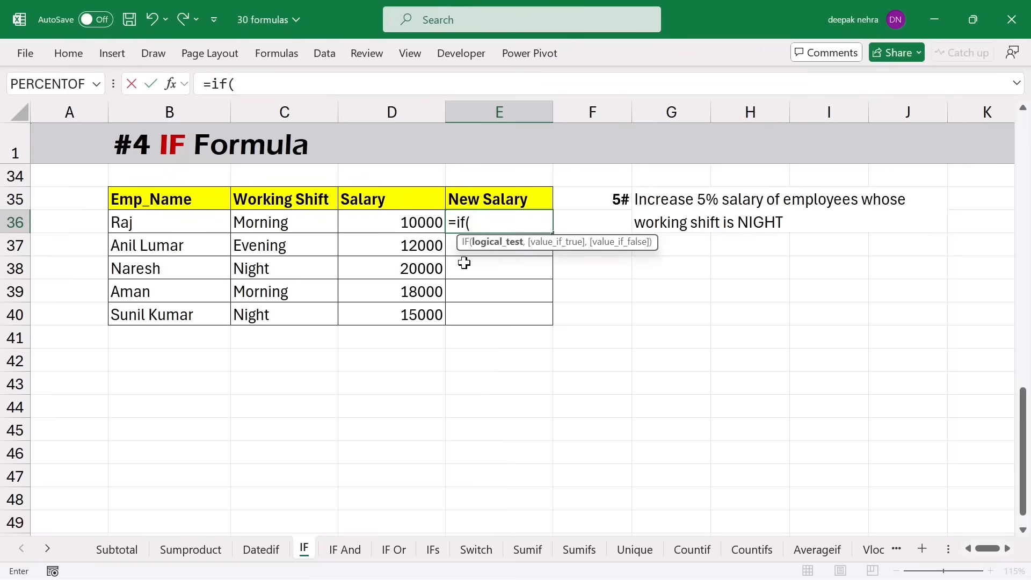
click(268, 222)
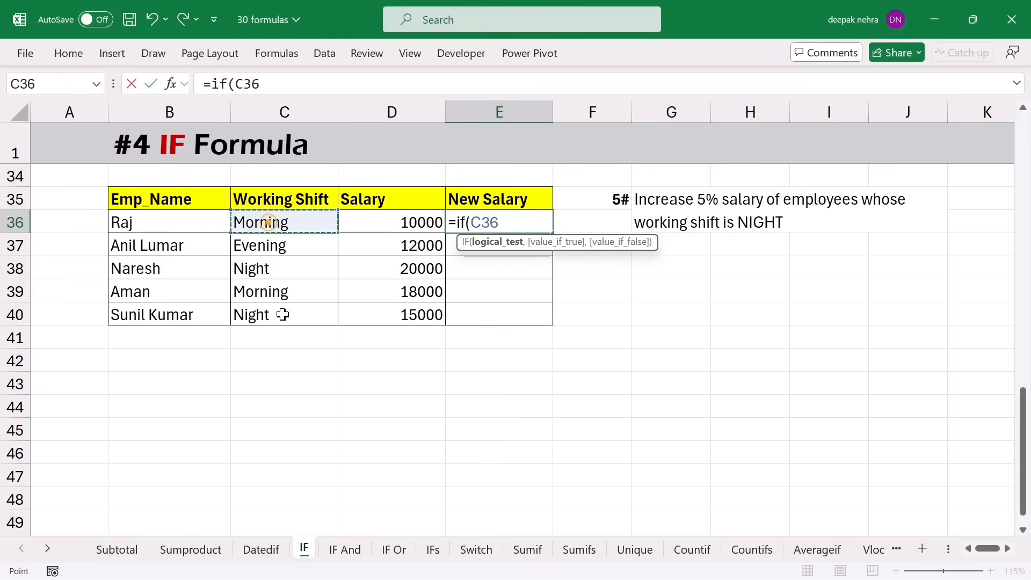
text(="Night)
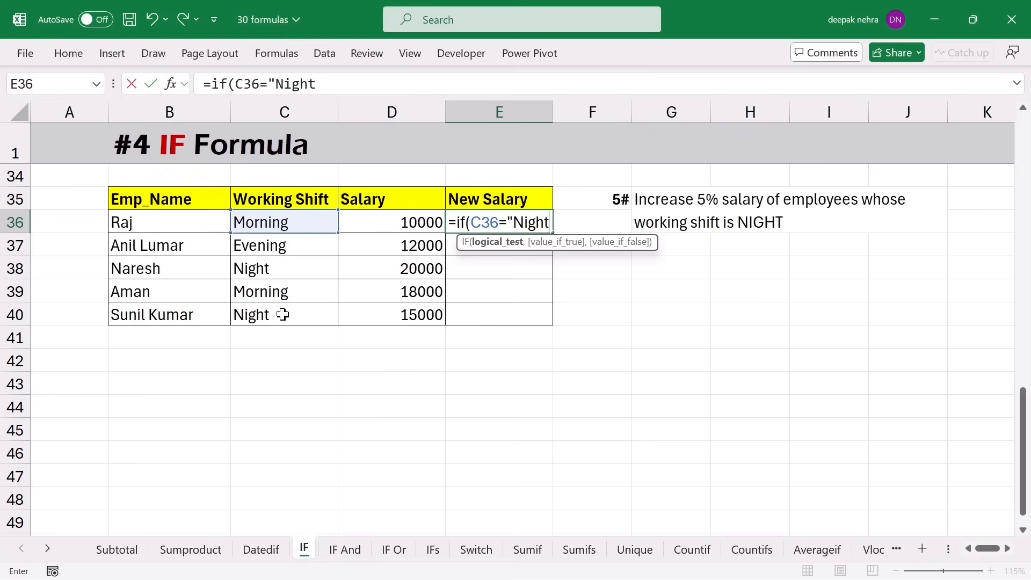
text(",)
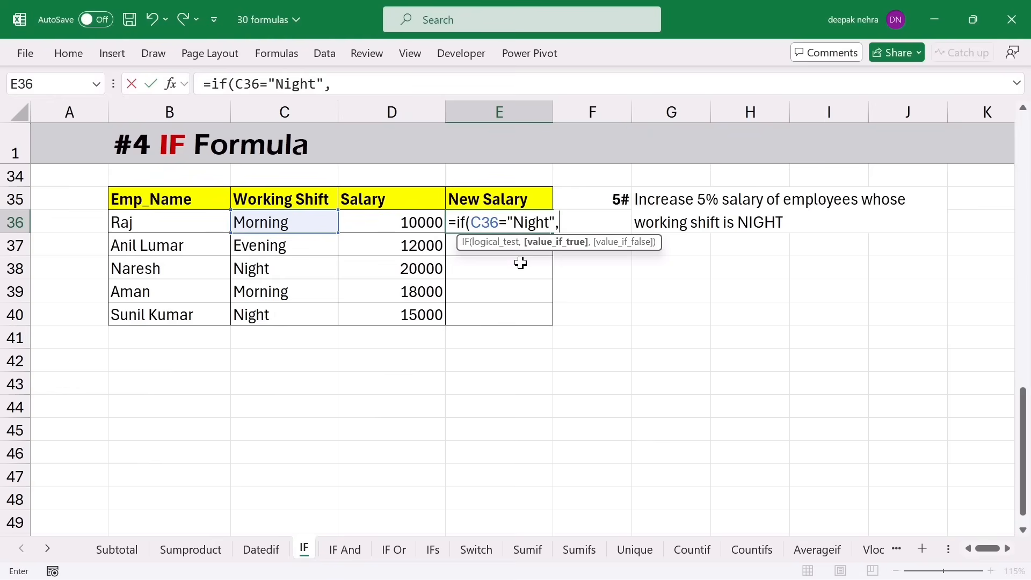
click(379, 223)
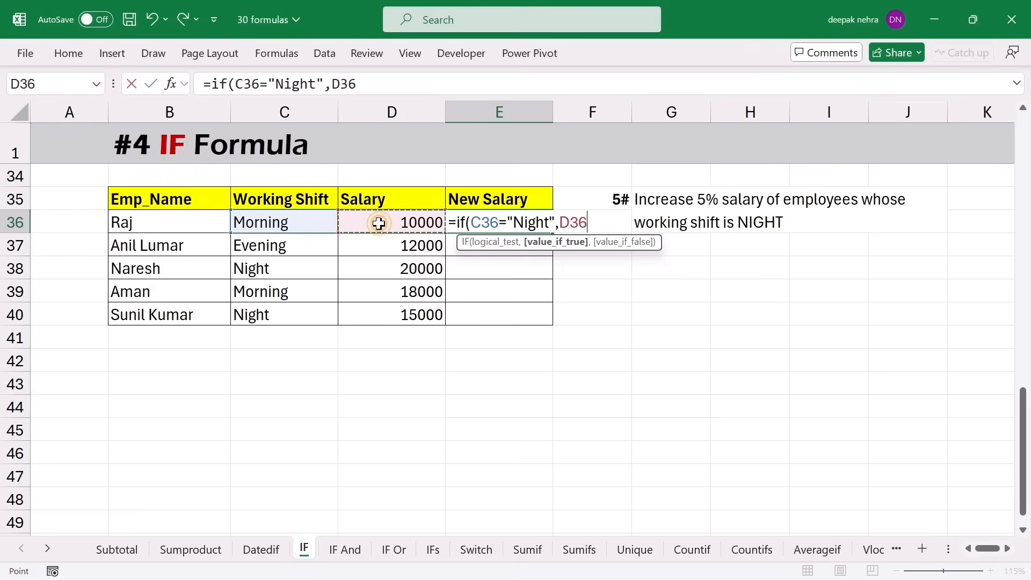
text(+)
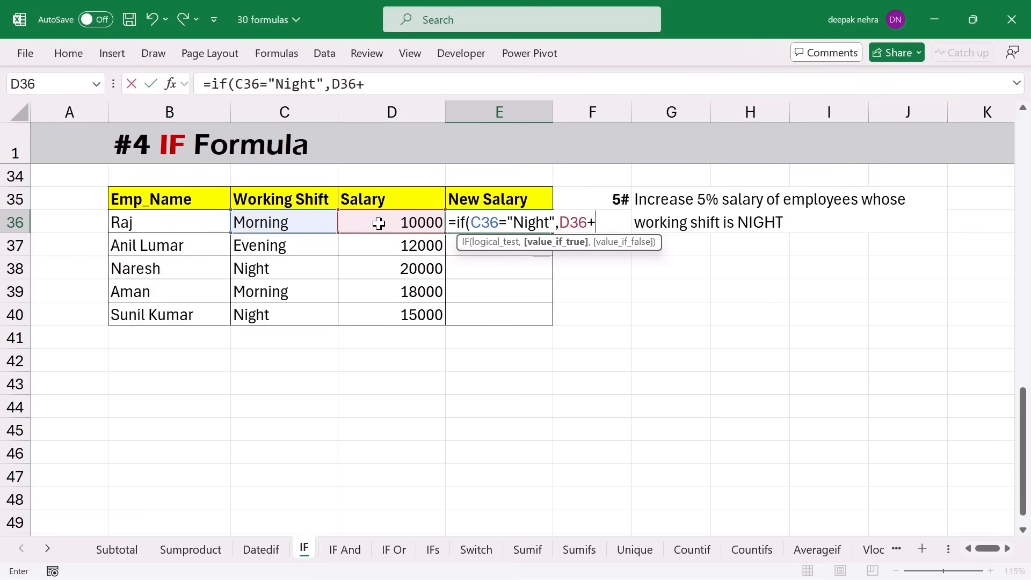
click(379, 224)
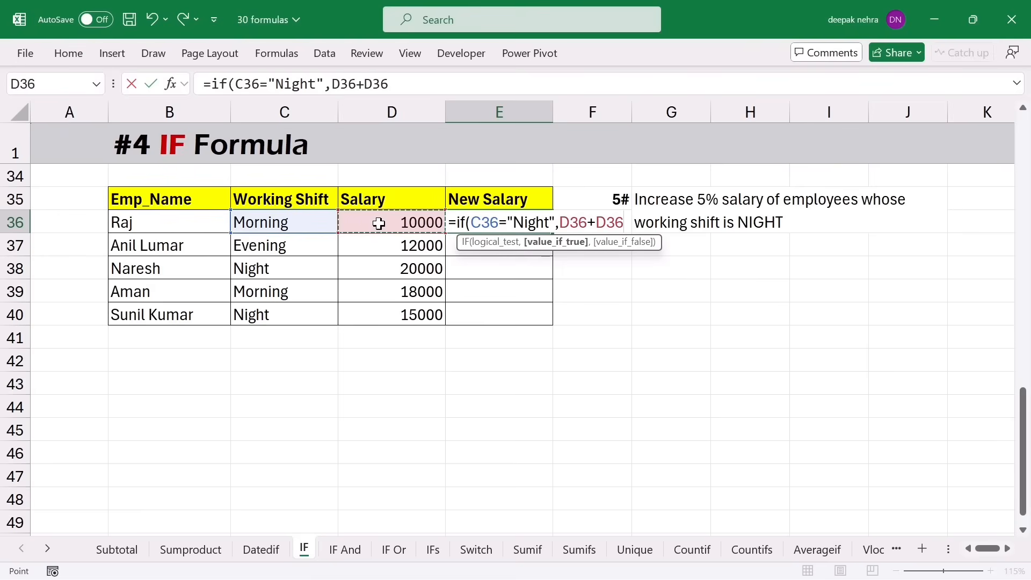
text(*5%)
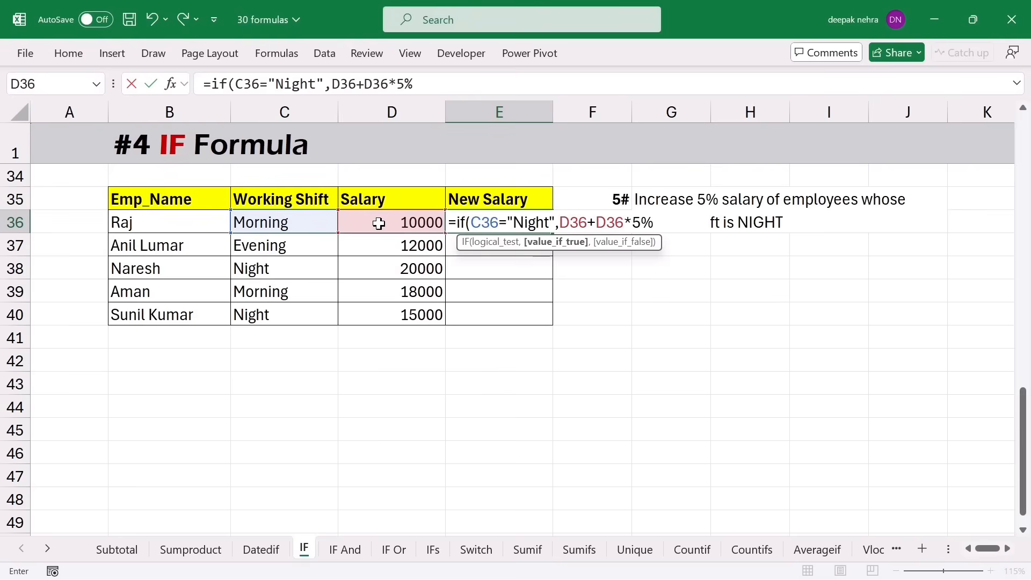
text(,)
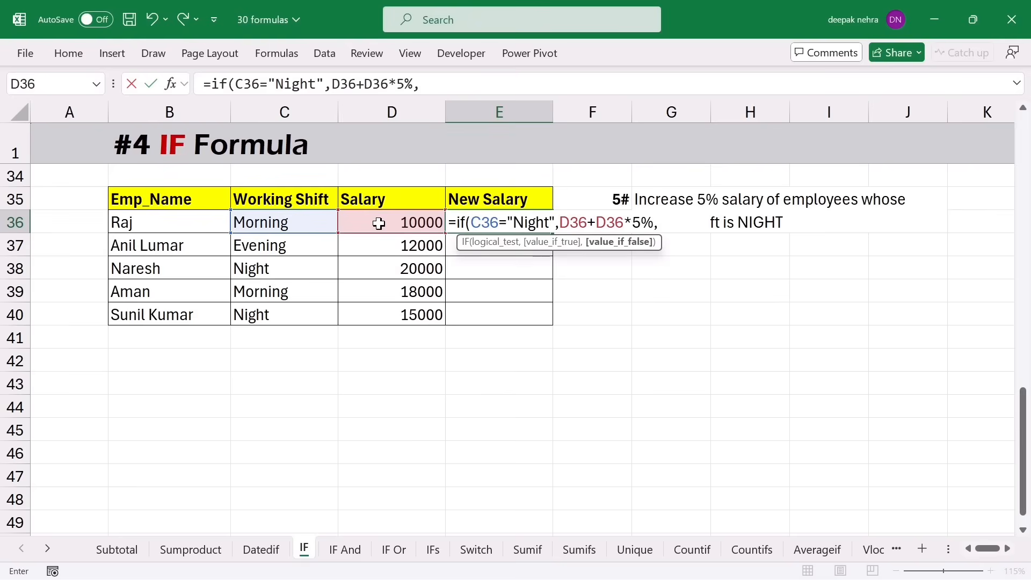
click(379, 224)
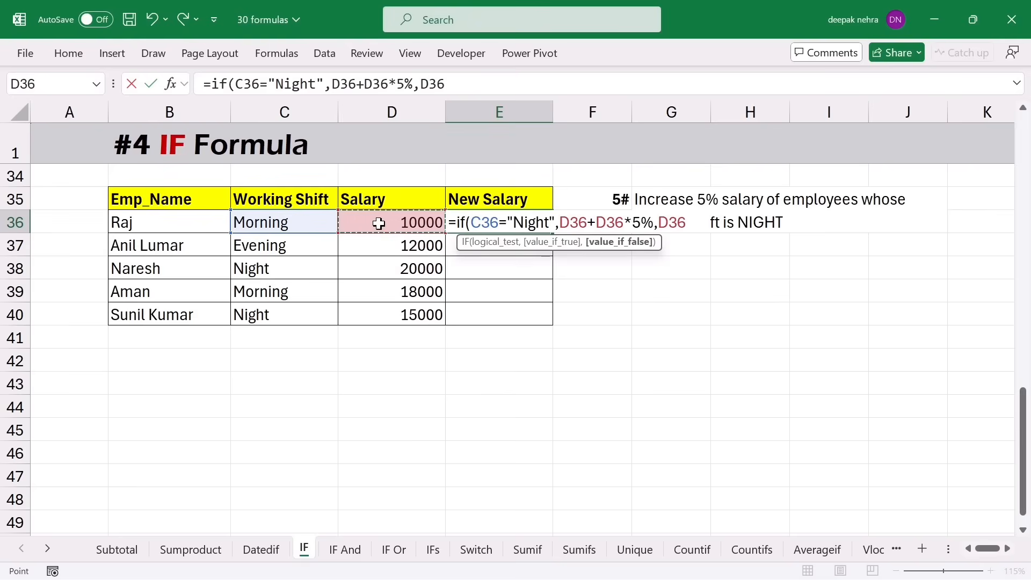
text())
key(Return)
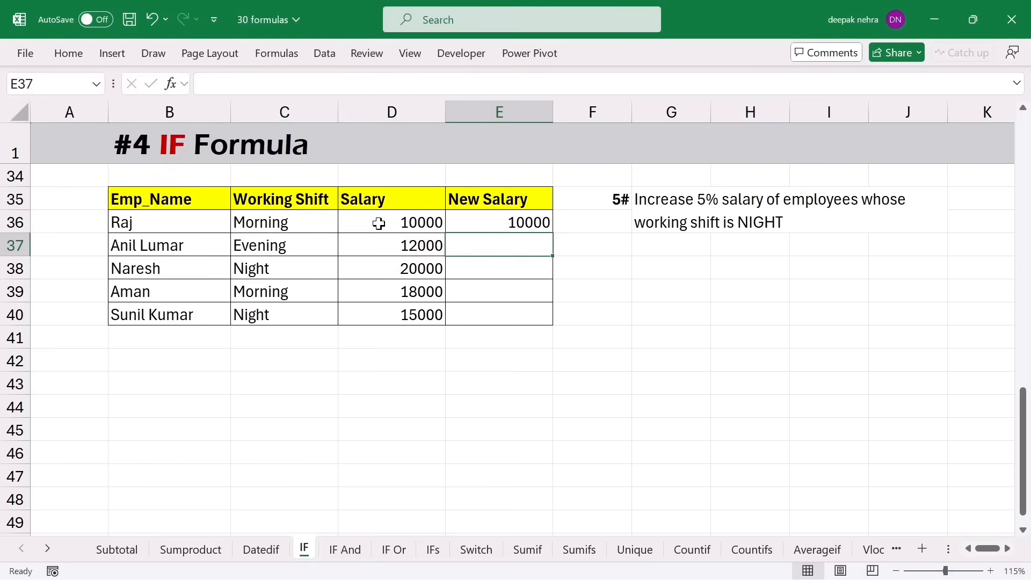
- Fill the New Salary formula down to E40 and confirm the Night rows give 21000 and 15750
click(379, 224)
click(494, 223)
drag(552, 234, 550, 320)
click(281, 272)
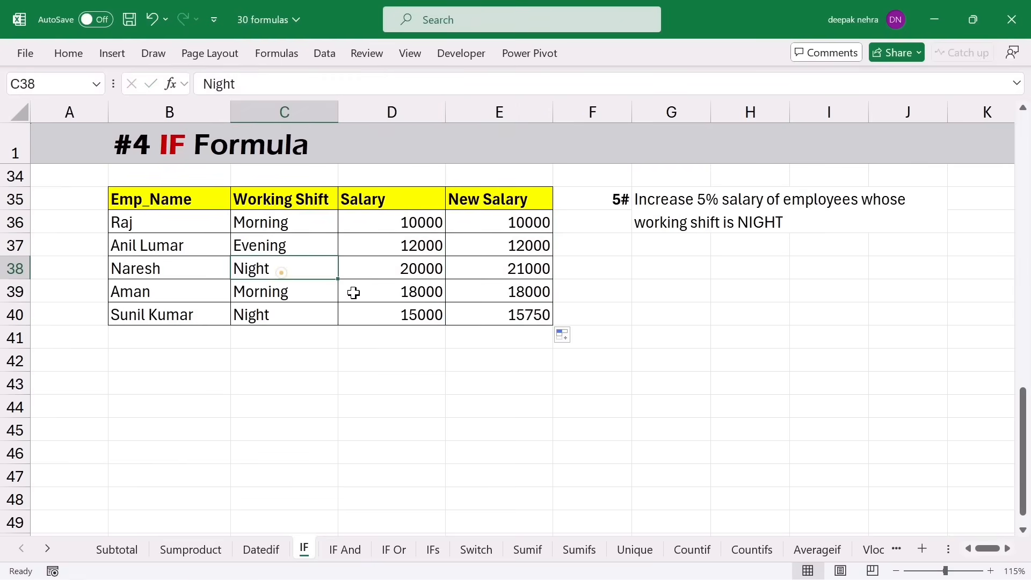
click(395, 271)
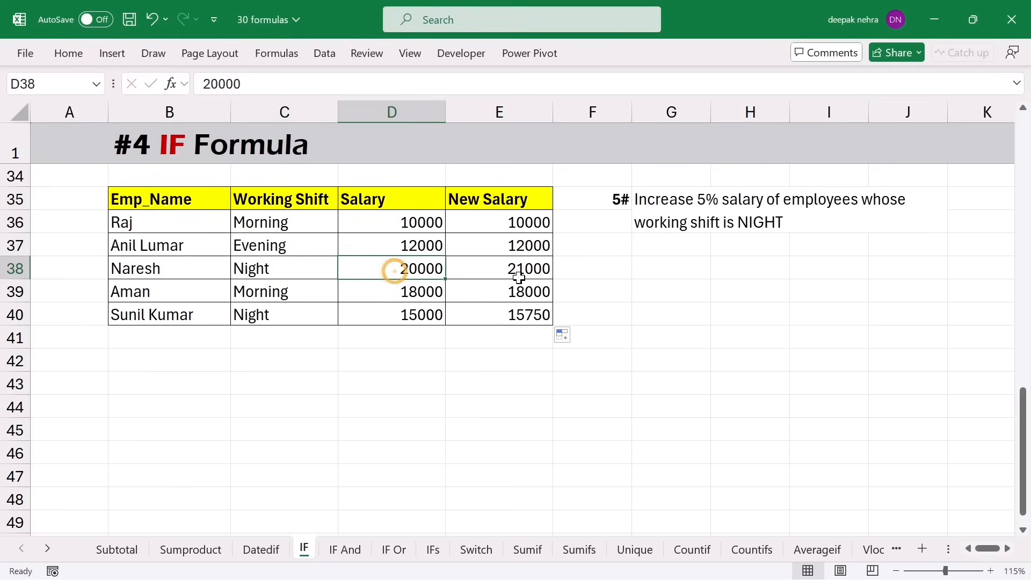
click(511, 277)
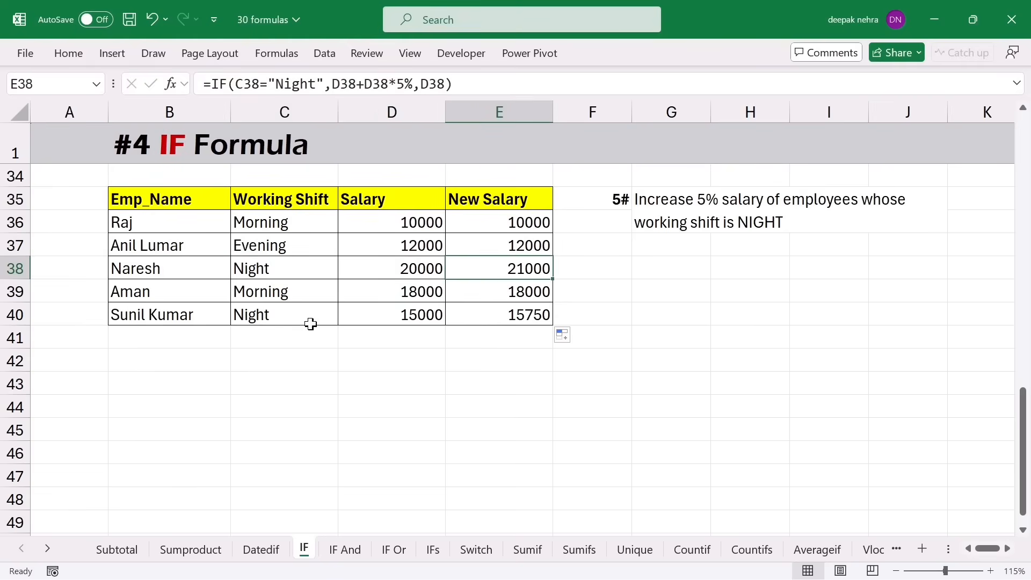
click(408, 318)
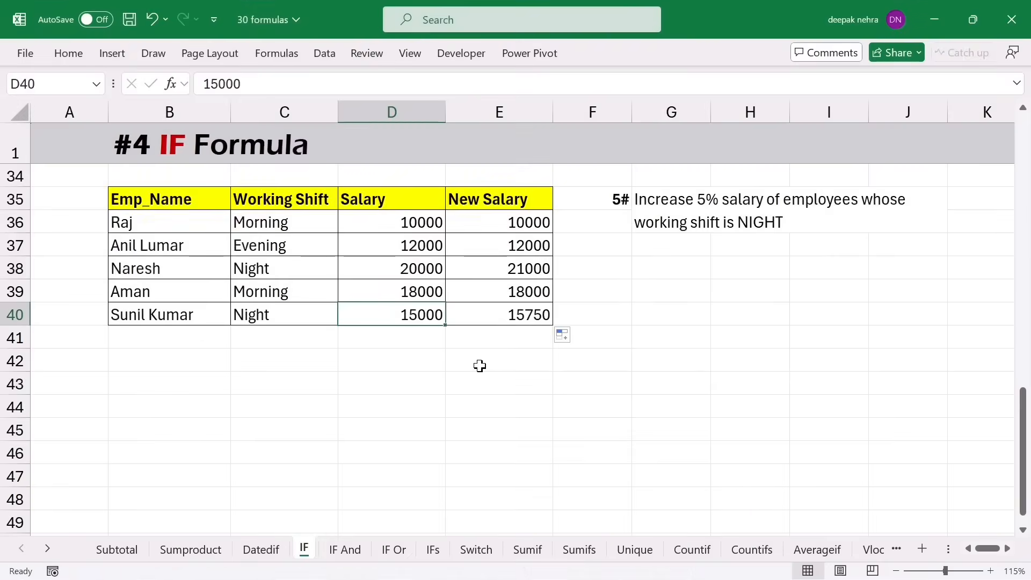
- Switch to the IF And sheet, review the first student's Phy, Che and Math marks, and select F4
click(347, 548)
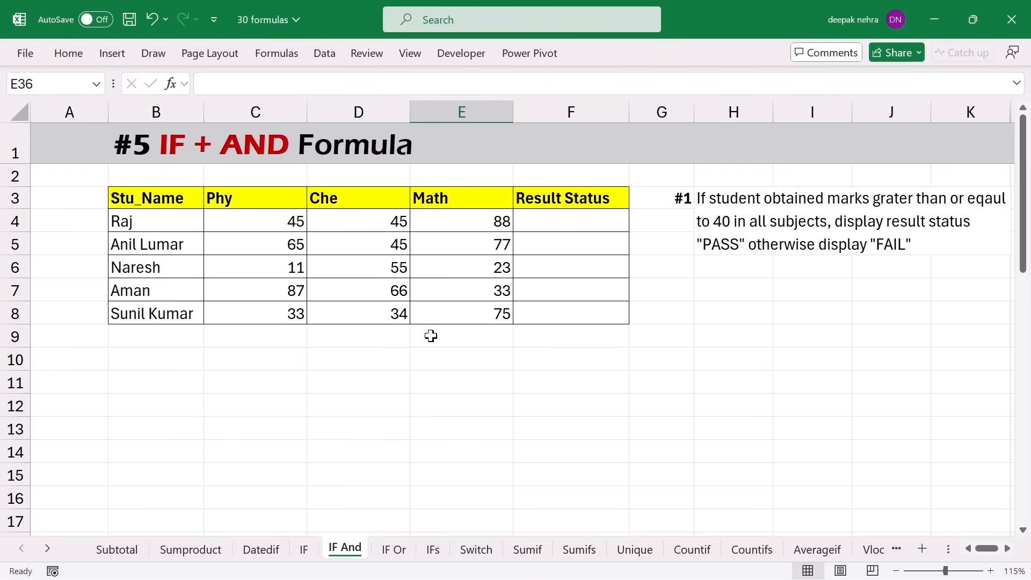
click(251, 223)
click(341, 223)
click(424, 222)
click(539, 221)
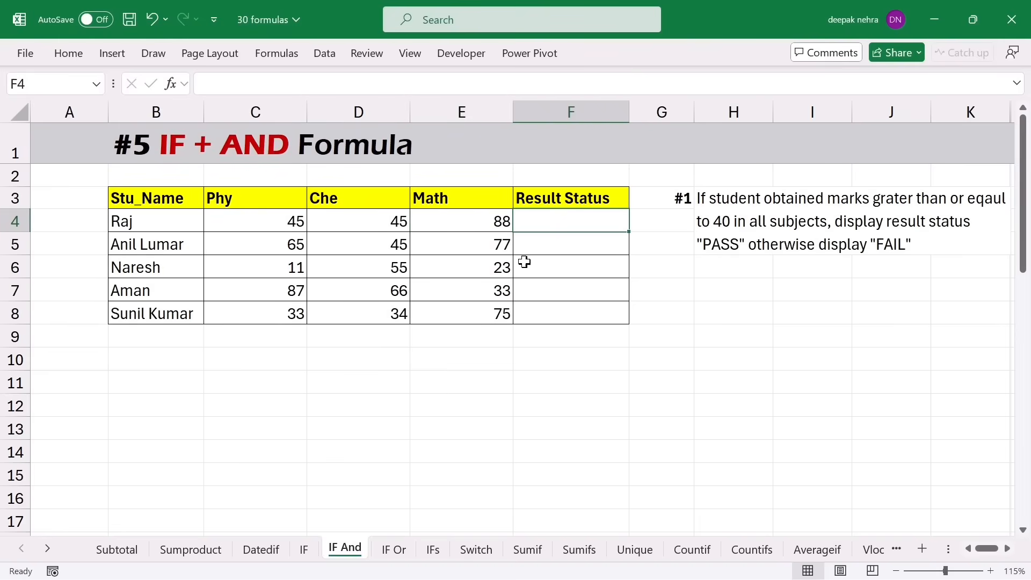
drag(465, 202, 461, 325)
click(460, 224)
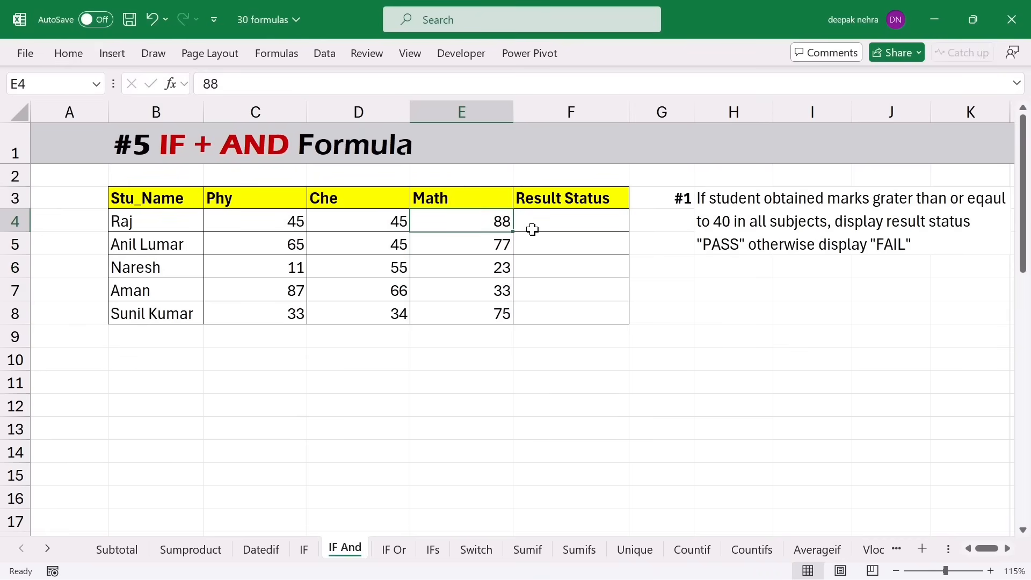
click(274, 224)
click(369, 230)
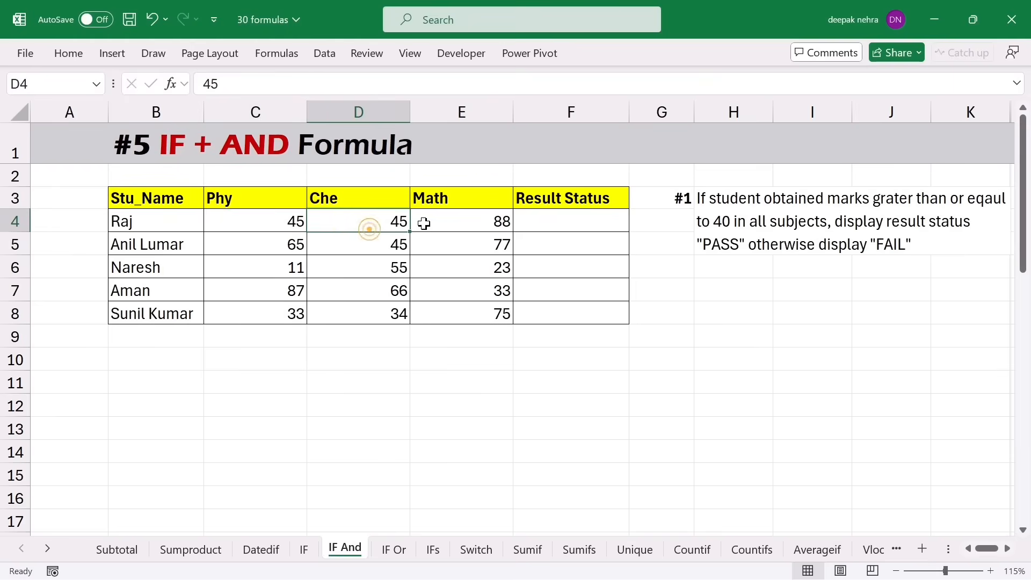
click(424, 224)
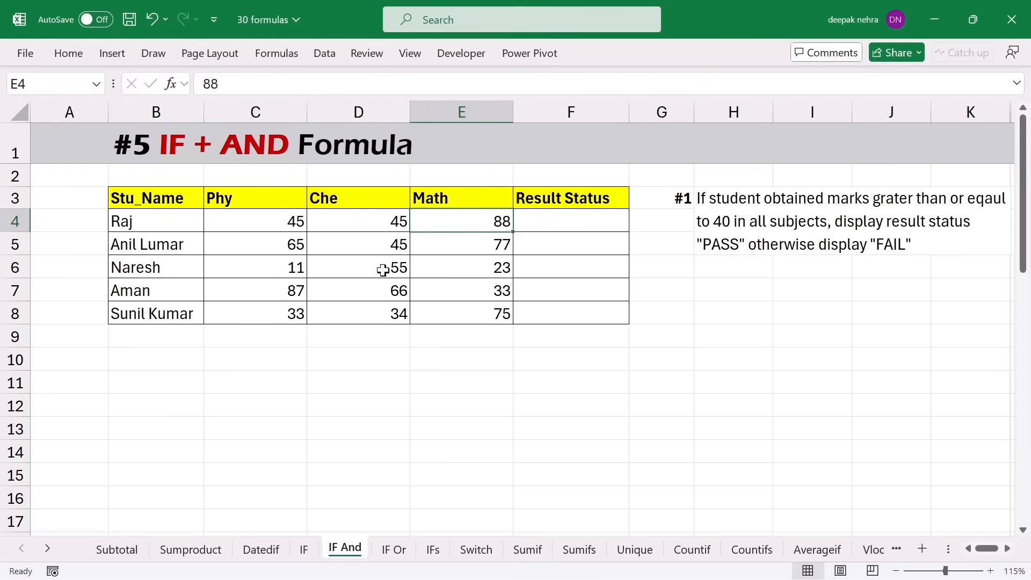
drag(285, 221, 424, 221)
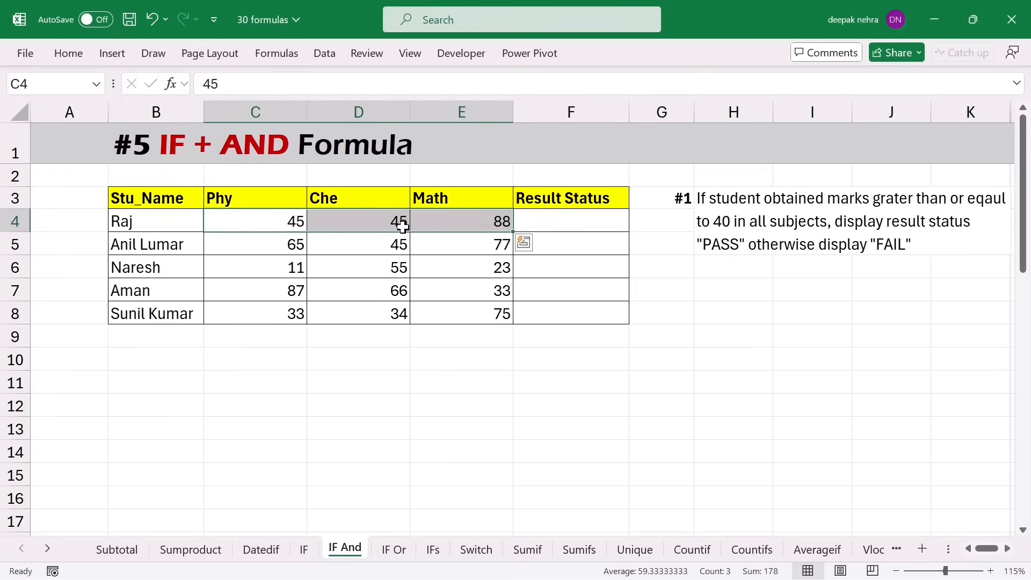
click(540, 221)
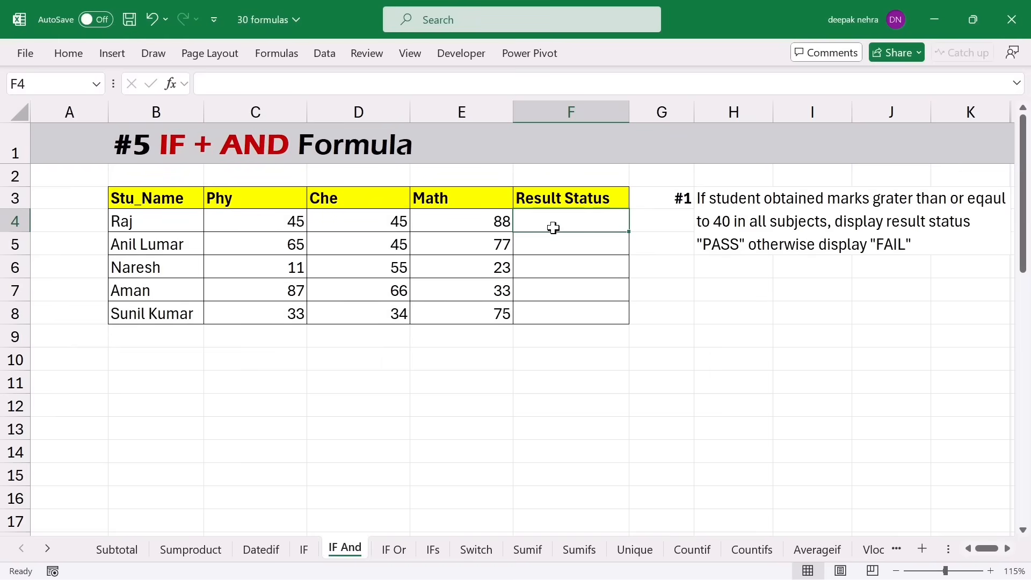
- Type =IF(AND(C4>=40,D4>=40,E4>=40),"Pass","Fail") into F4
text(=if()
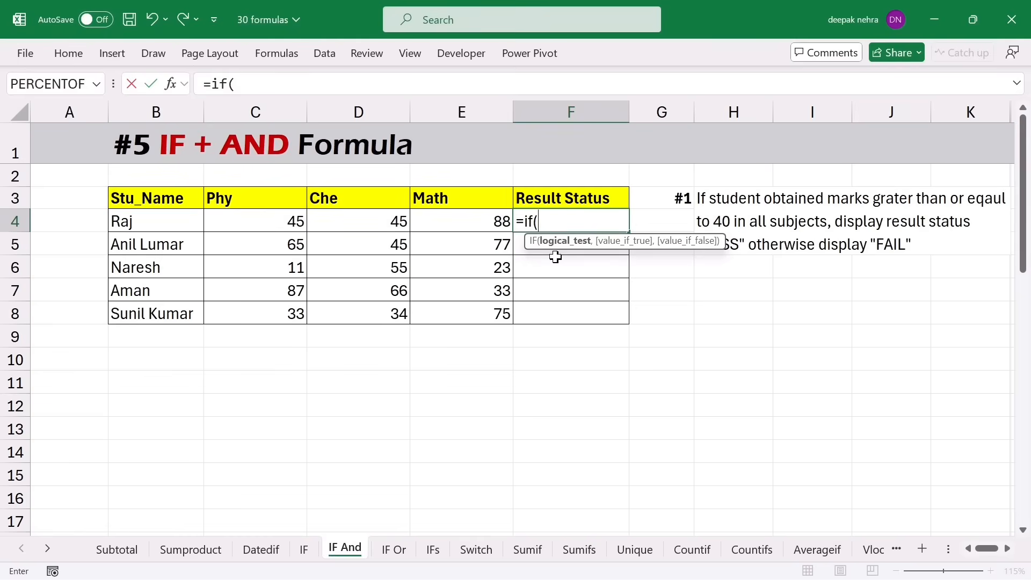
text(and)
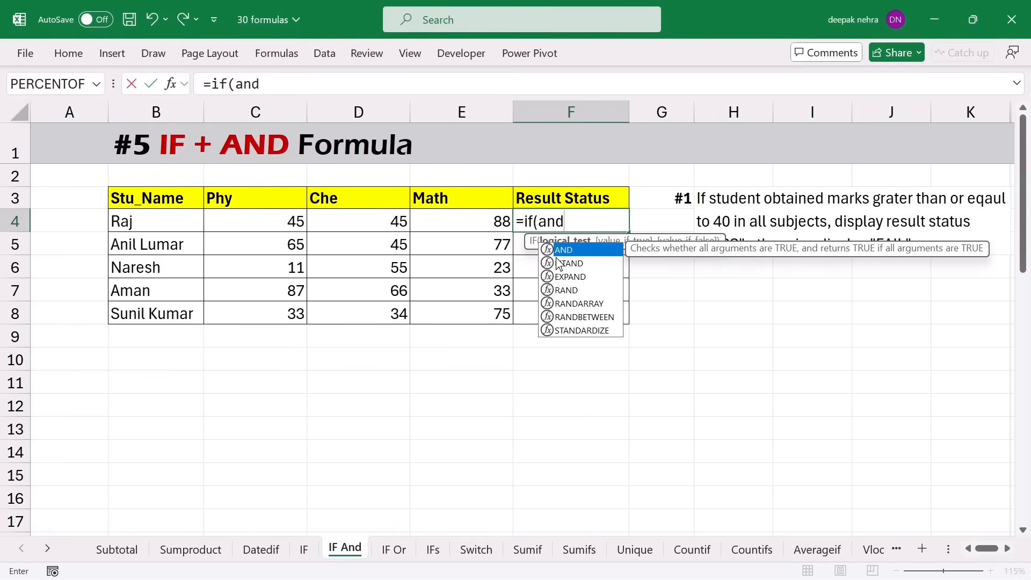
text(()
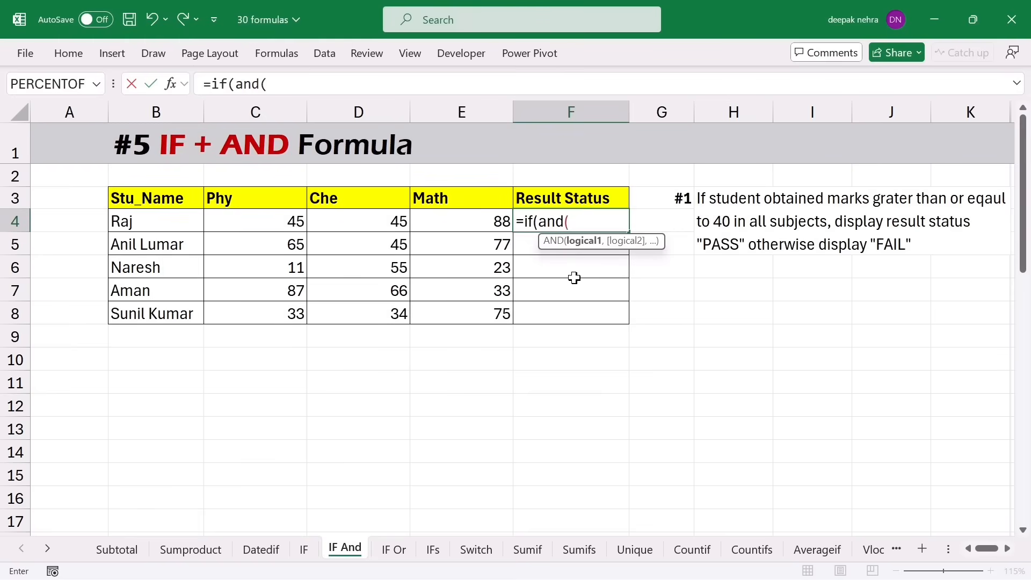
click(250, 224)
text(>)
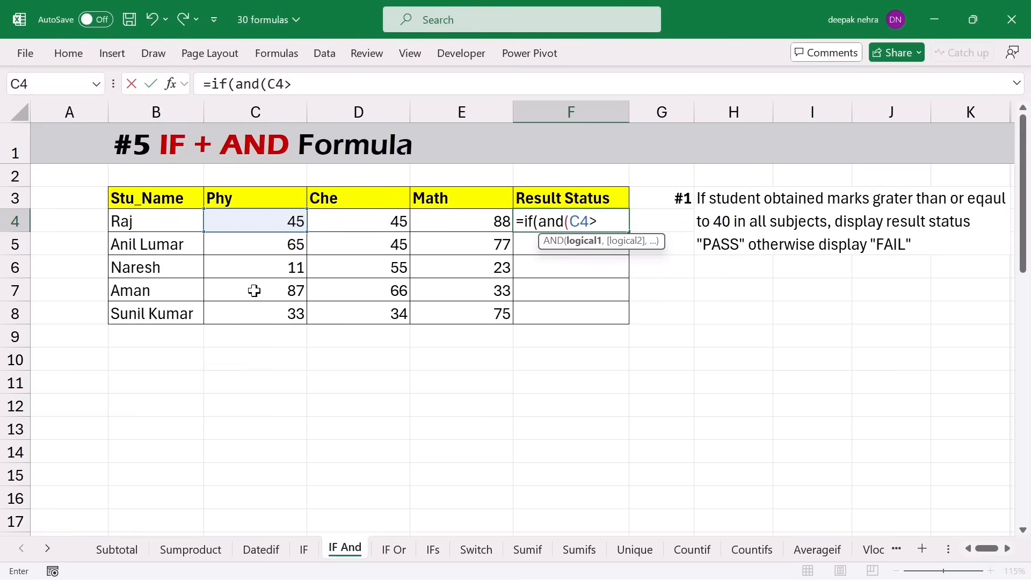
text(=40,)
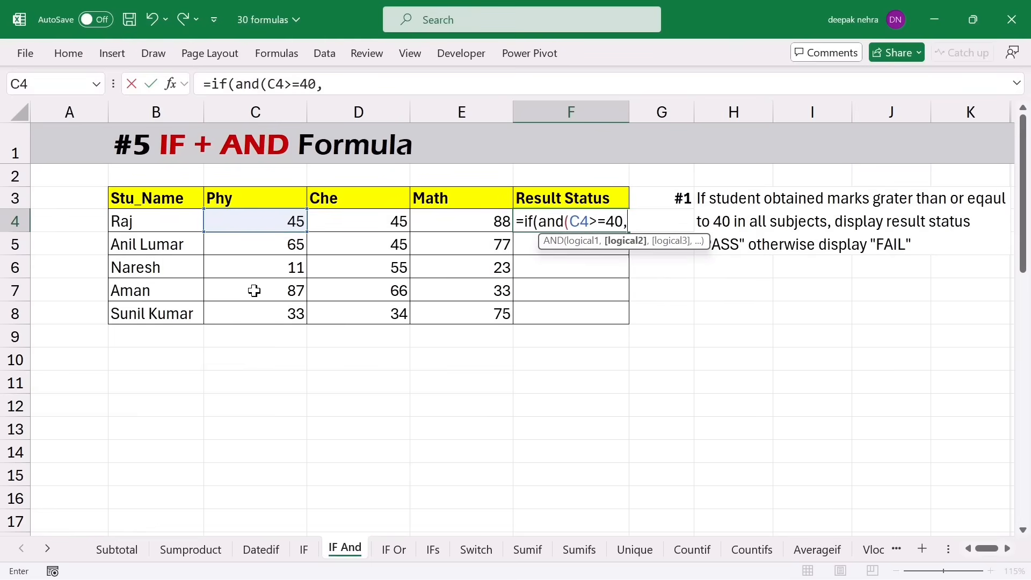
click(358, 224)
text(>)
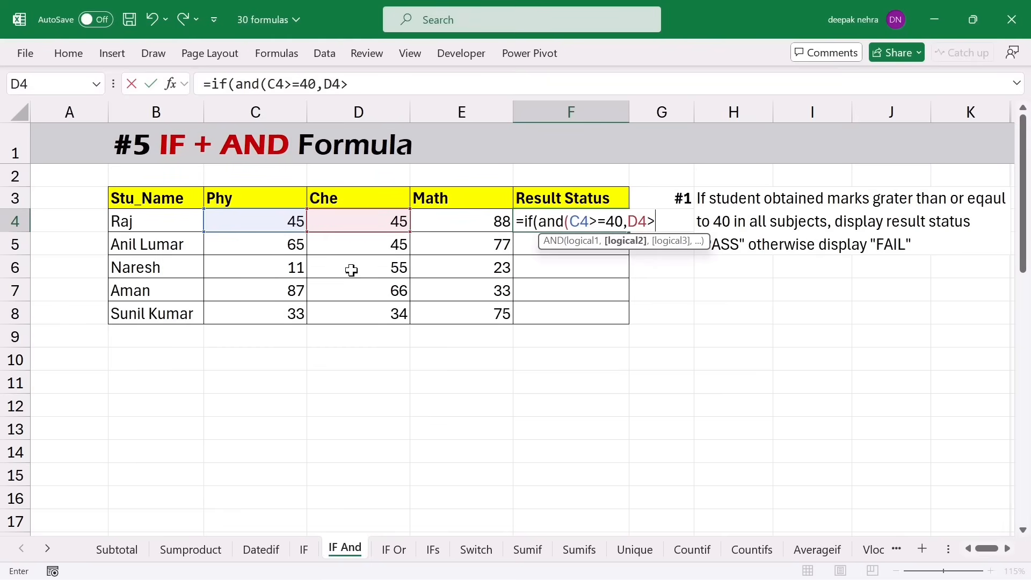
text(=40,)
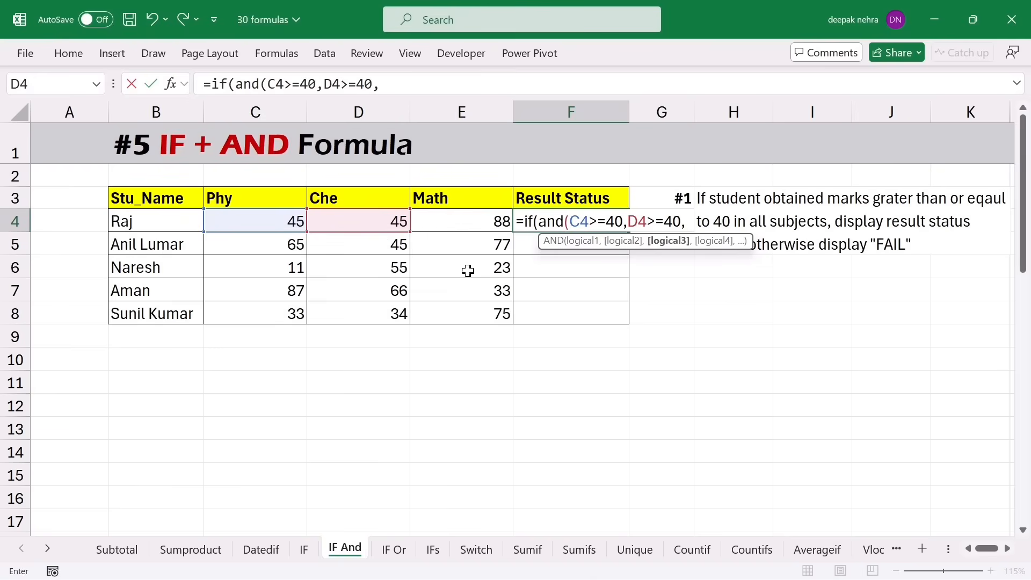
click(458, 220)
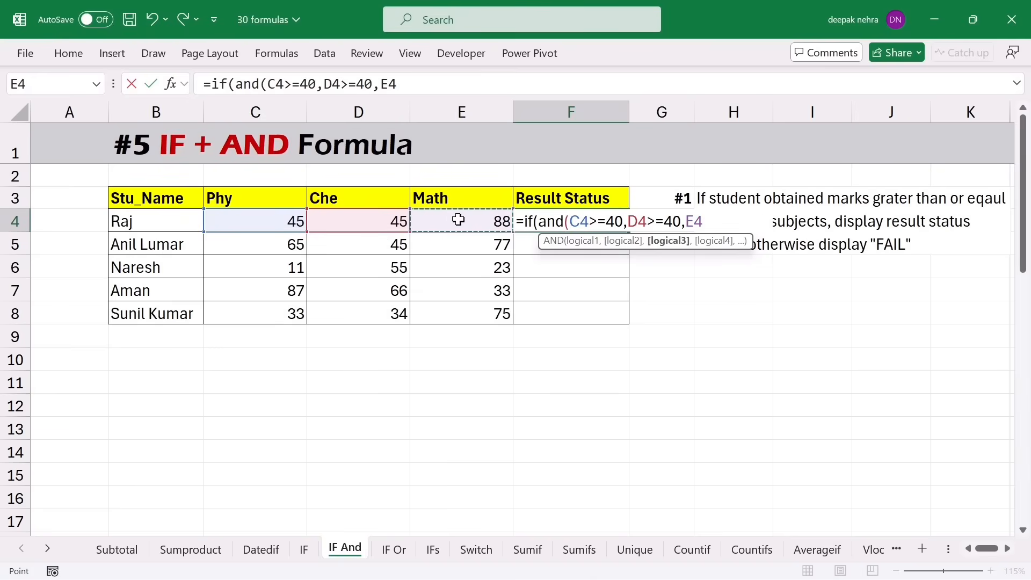
text(>=40))
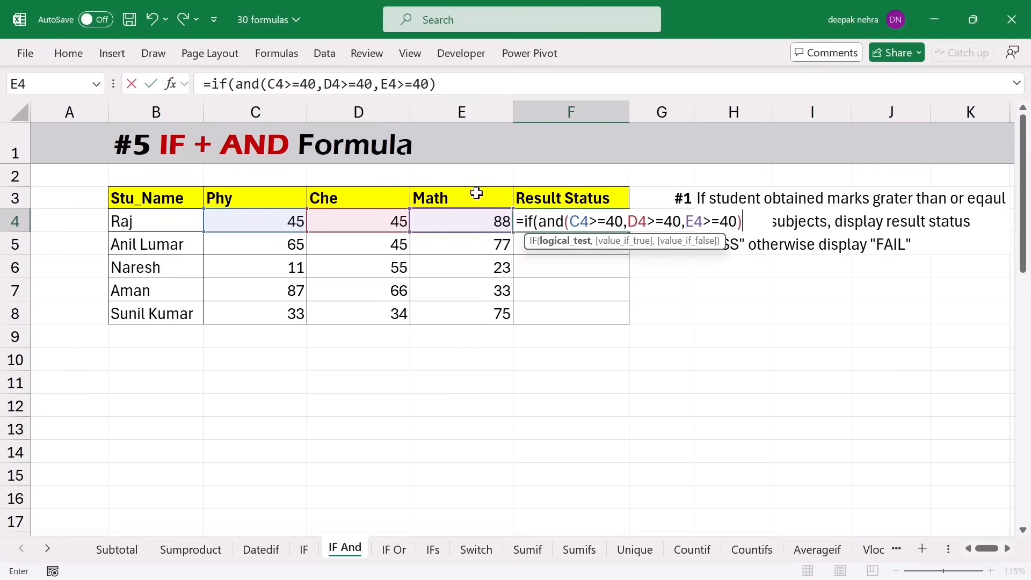
click(448, 88)
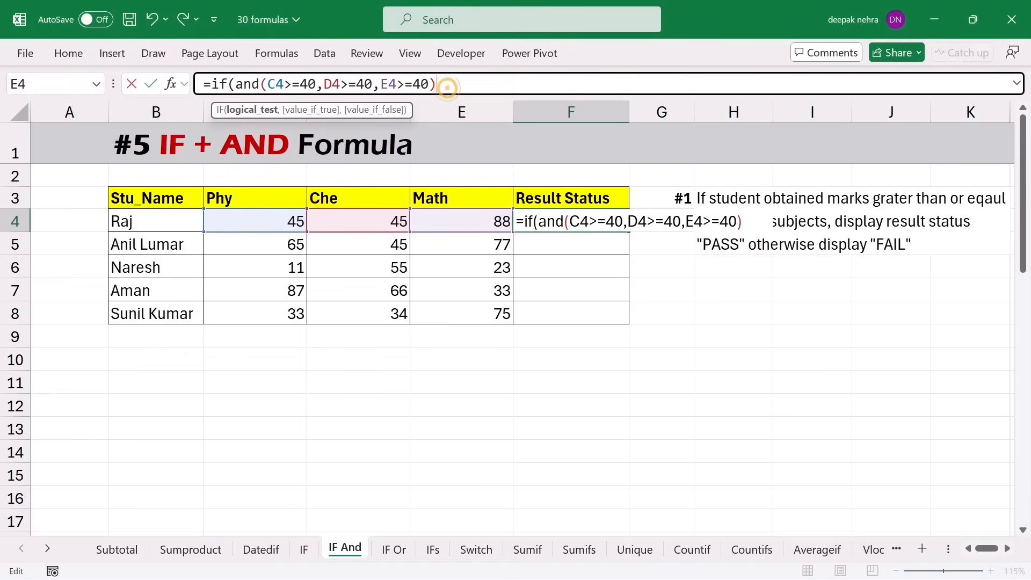
text(,)
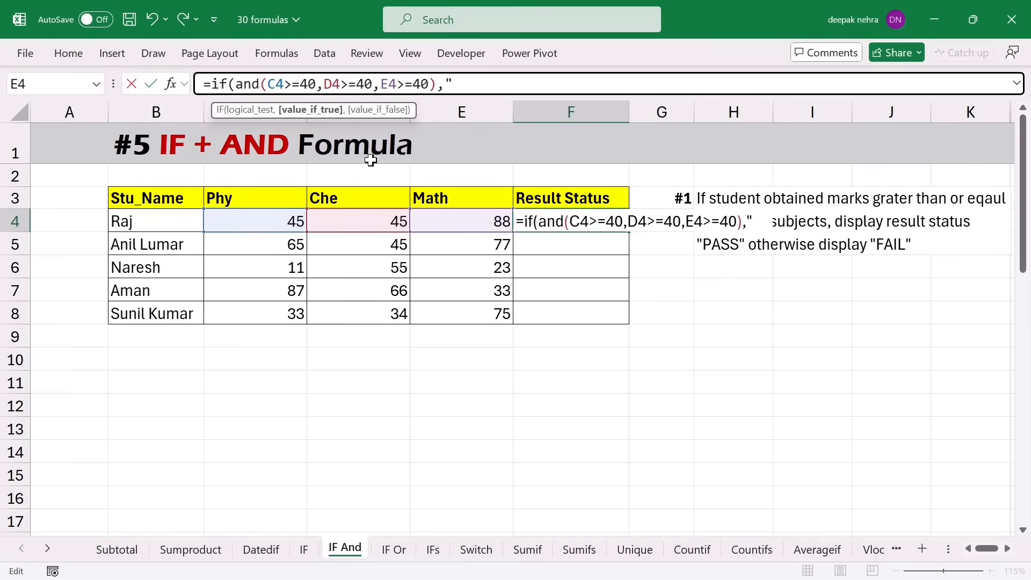
text(Pass)
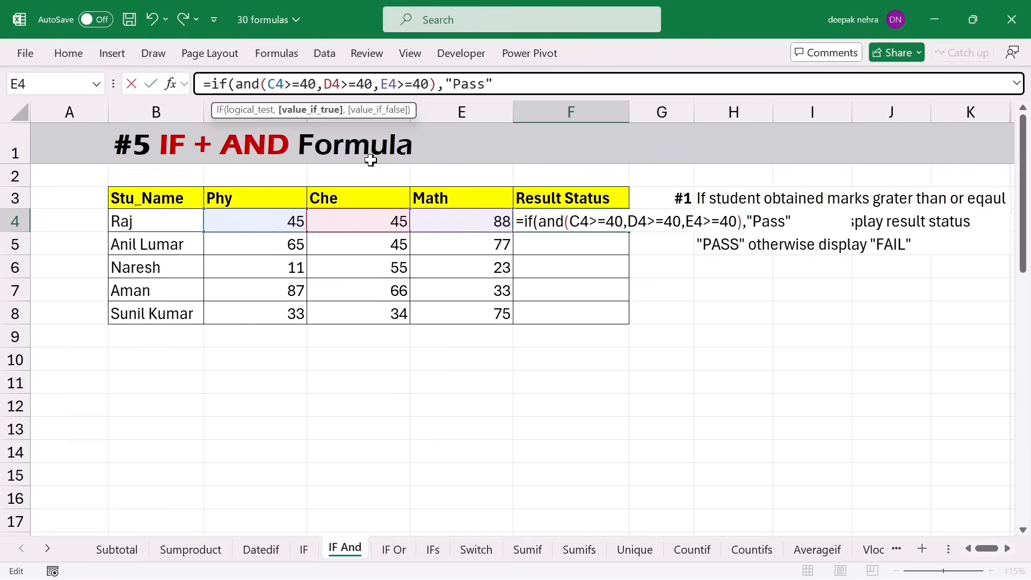
text(,)
text("Fail"))
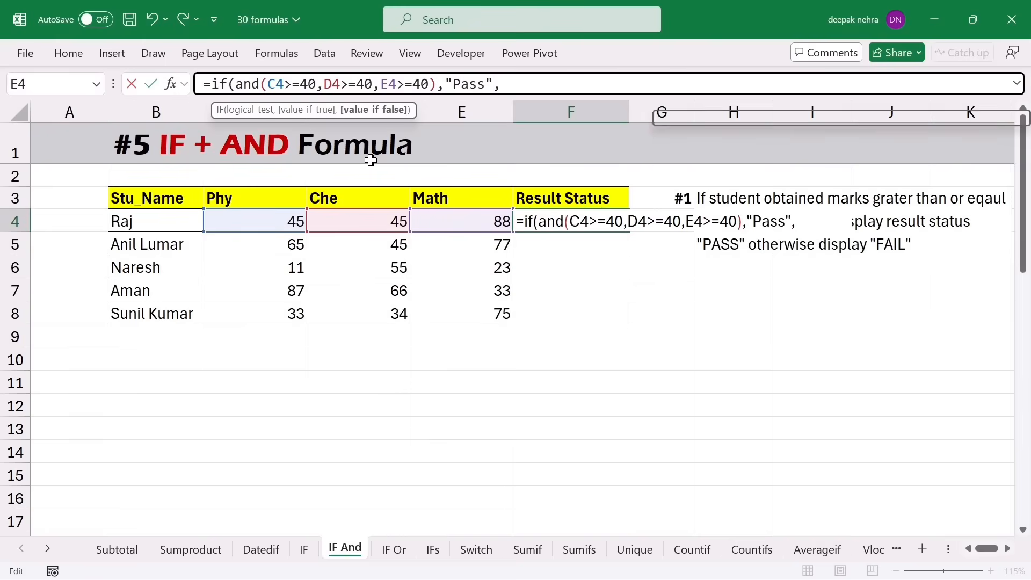
- Commit F4's Pass/Fail formula and fill it down to F8
key(Return)
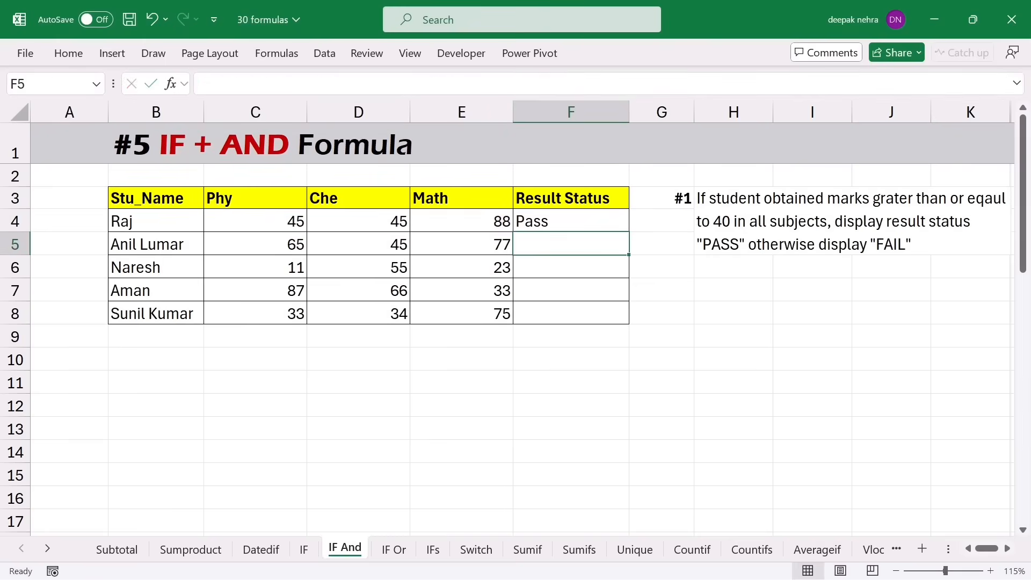
click(577, 225)
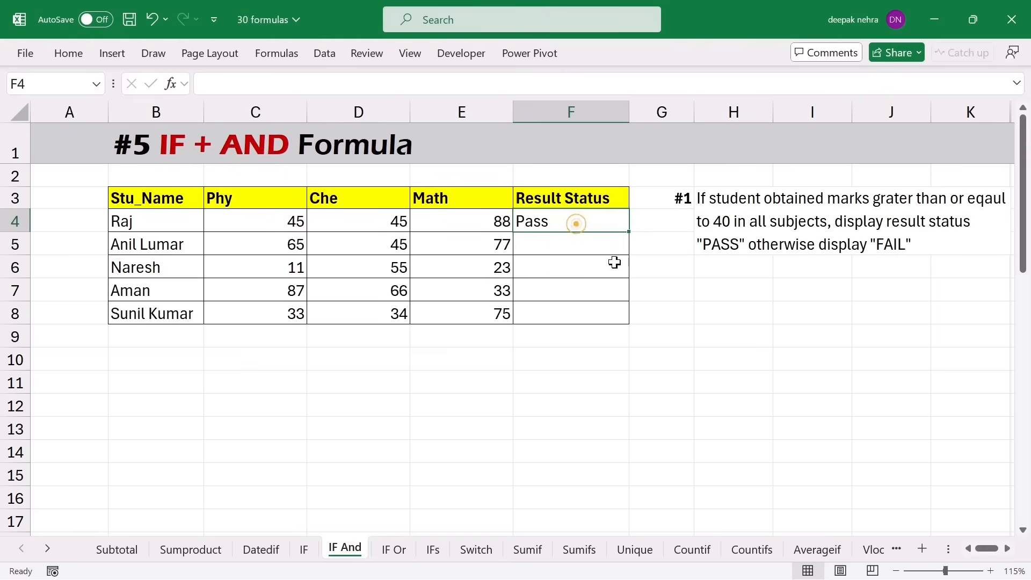
drag(627, 231, 617, 330)
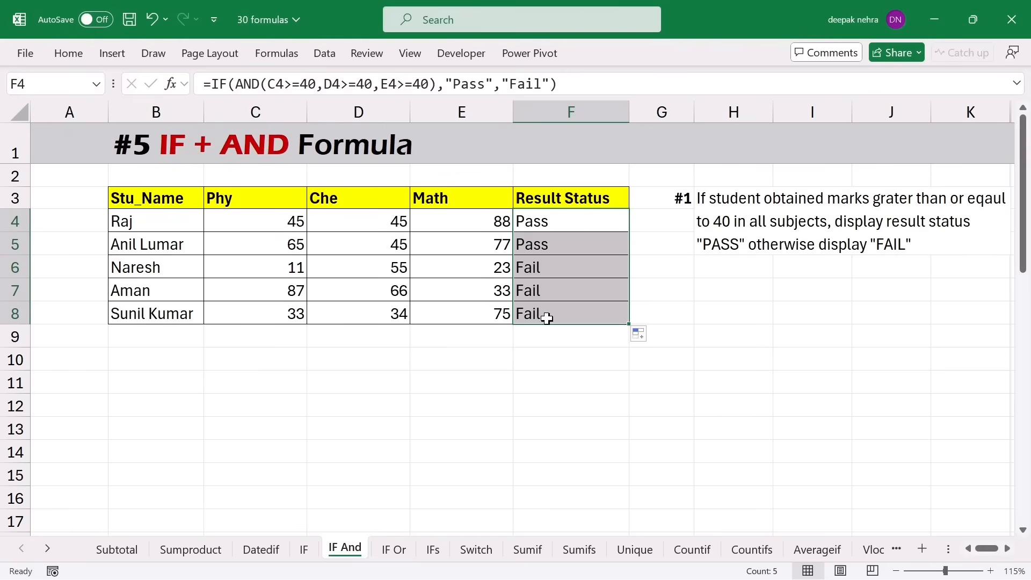
- Verify the results, e.g. Aman's Fail from marks 87, 66 and 33, then jump to the Order No. table
click(278, 296)
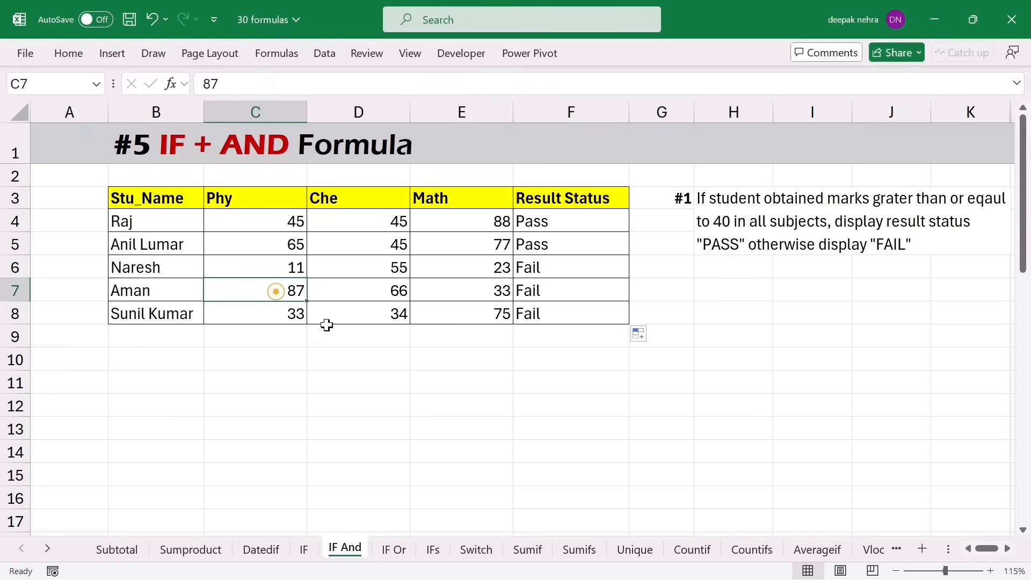
click(346, 299)
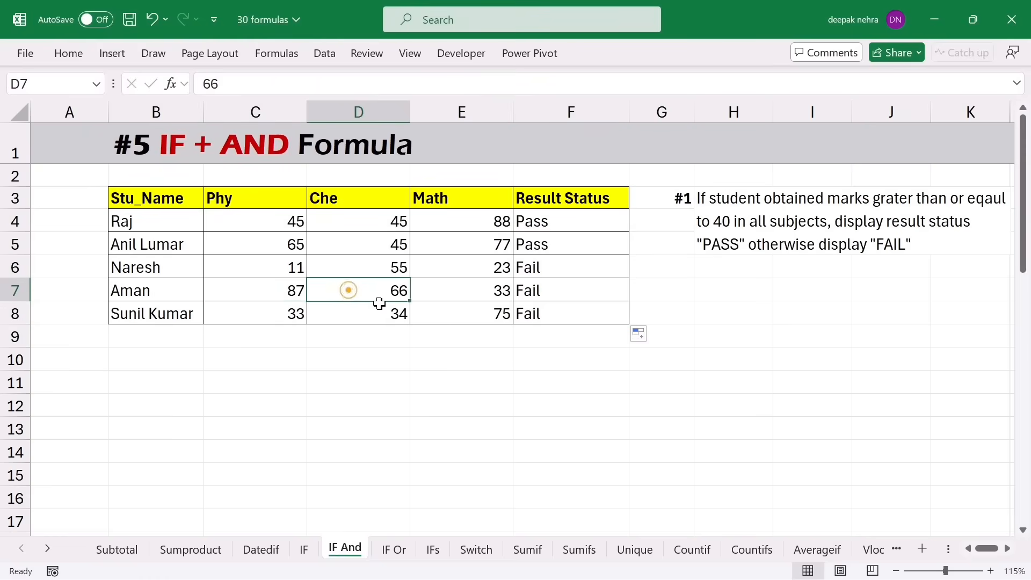
click(449, 296)
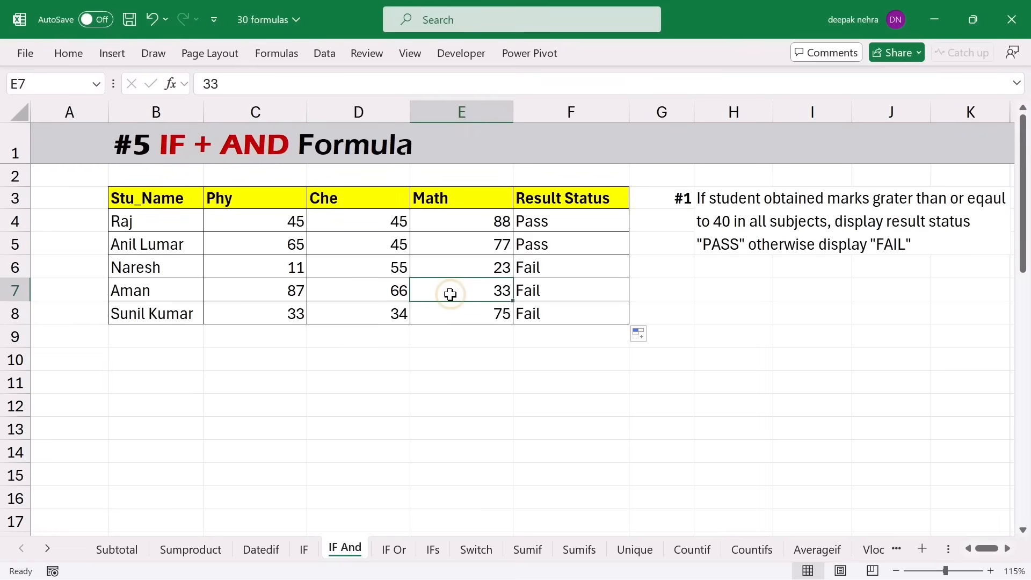
click(559, 292)
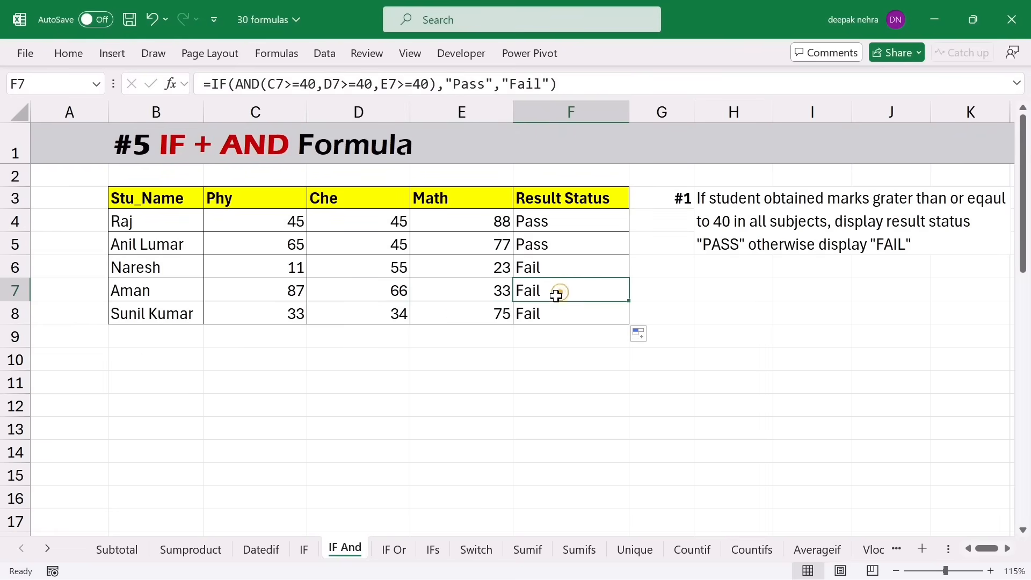
drag(277, 226, 438, 230)
click(557, 242)
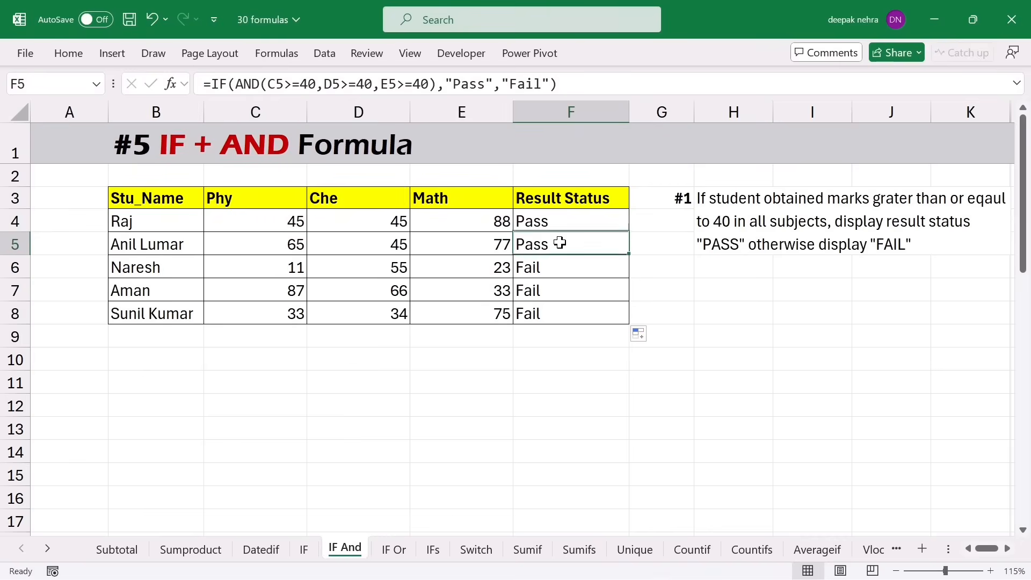
click(151, 207)
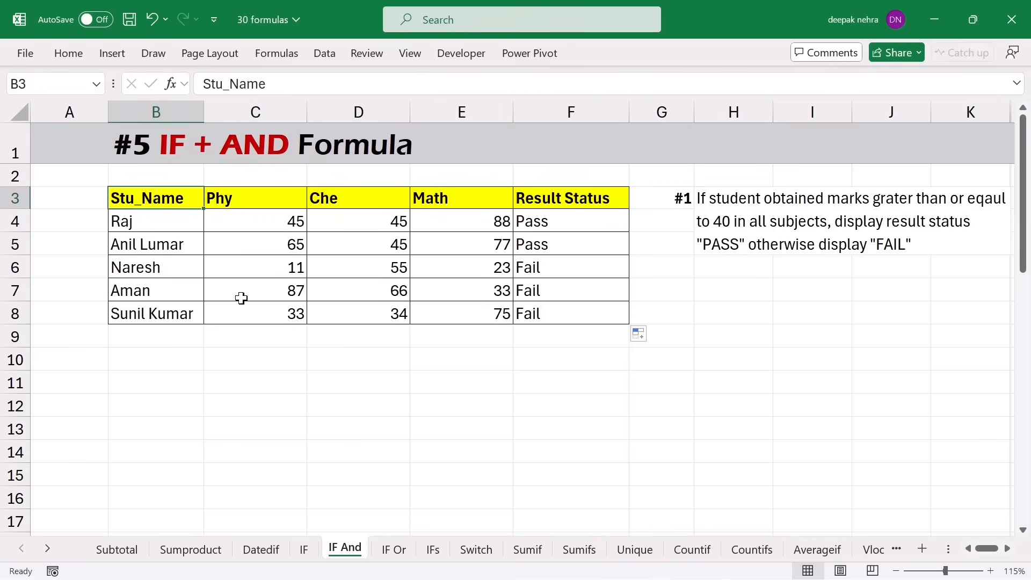
key(ctrl+Down)
key(ctrl+Down)
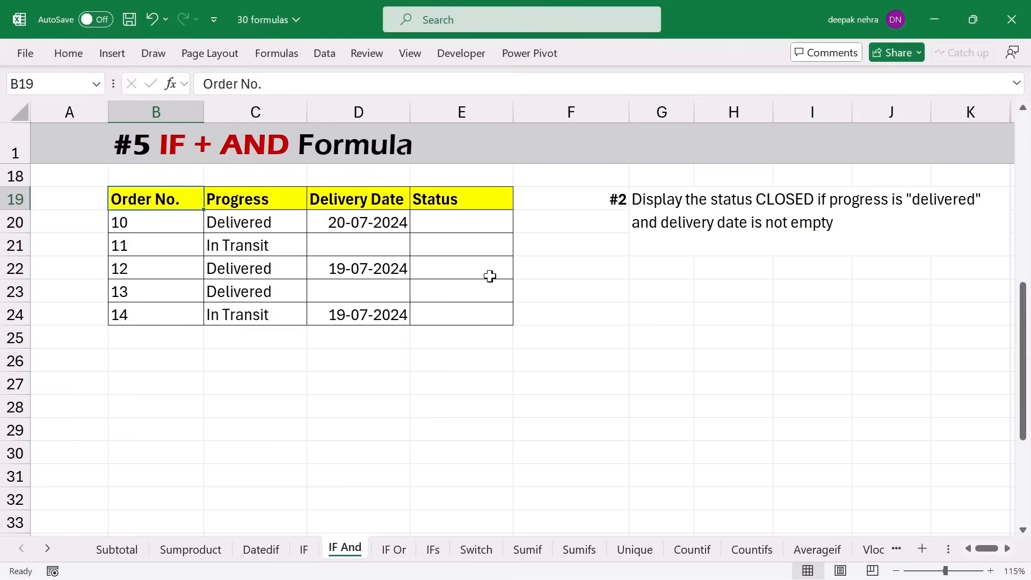
- Review order 10's Delivered progress and delivery date, then select its Status cell E20
click(466, 225)
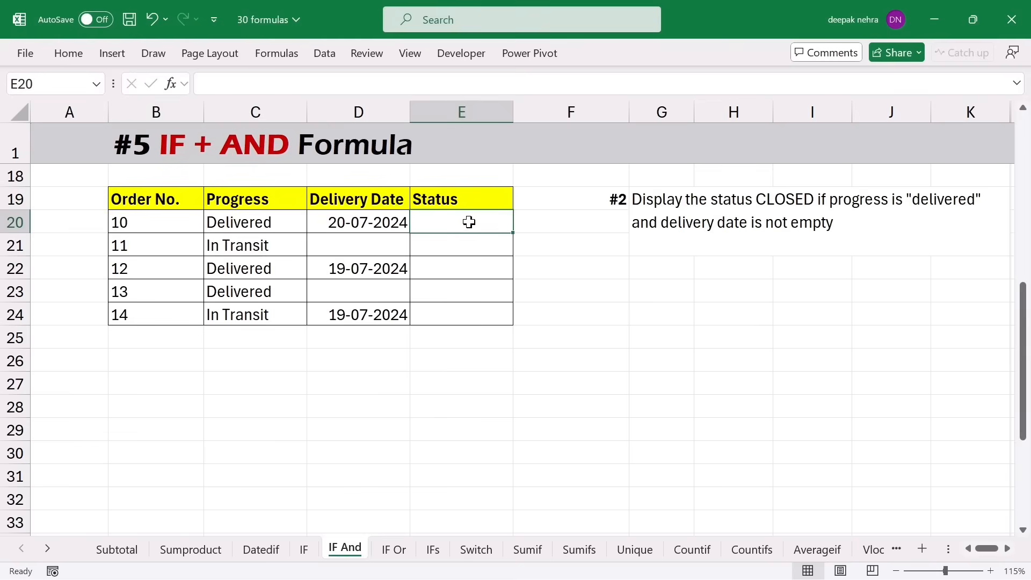
click(235, 225)
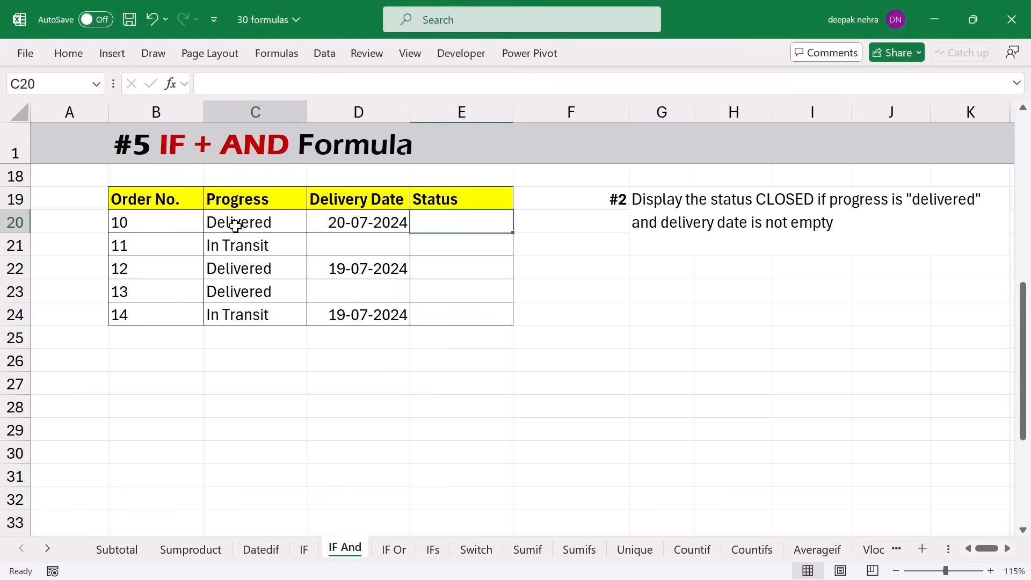
click(344, 225)
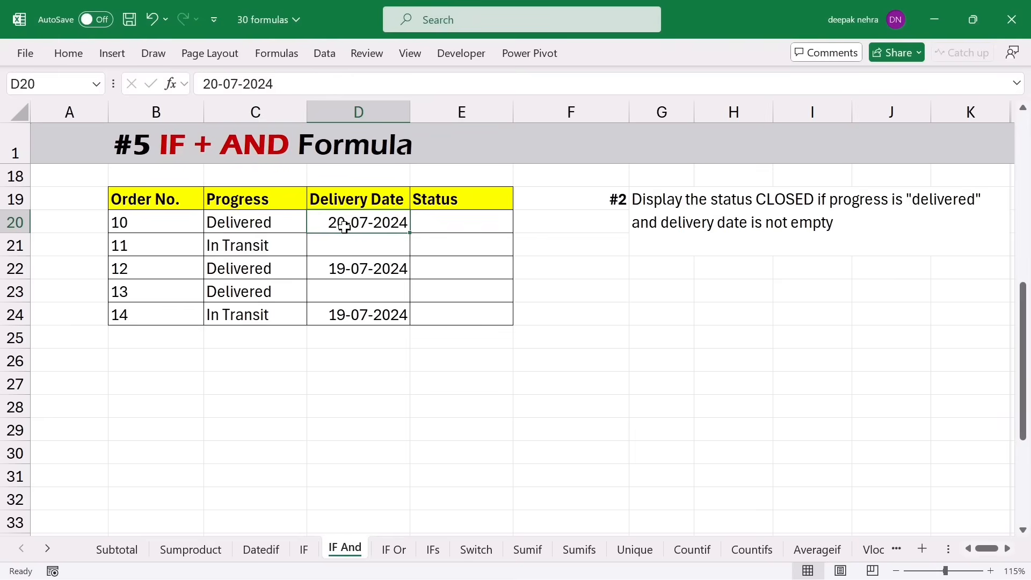
click(460, 223)
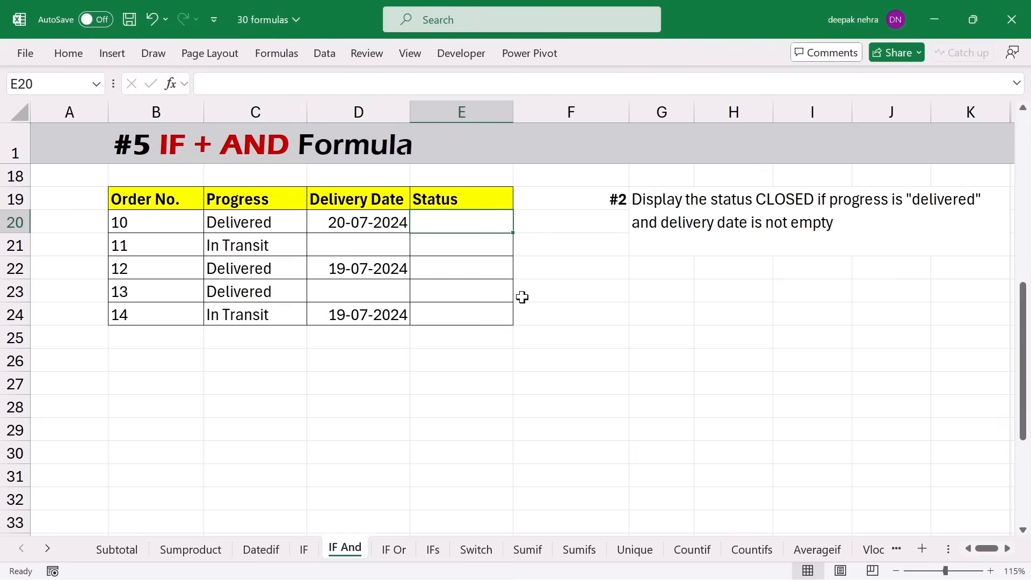
click(282, 222)
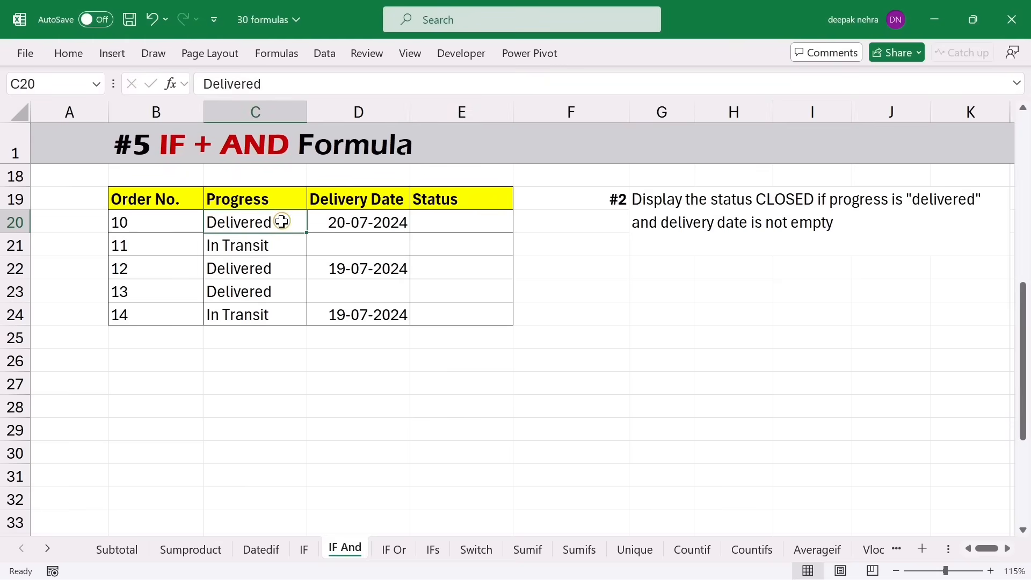
click(342, 220)
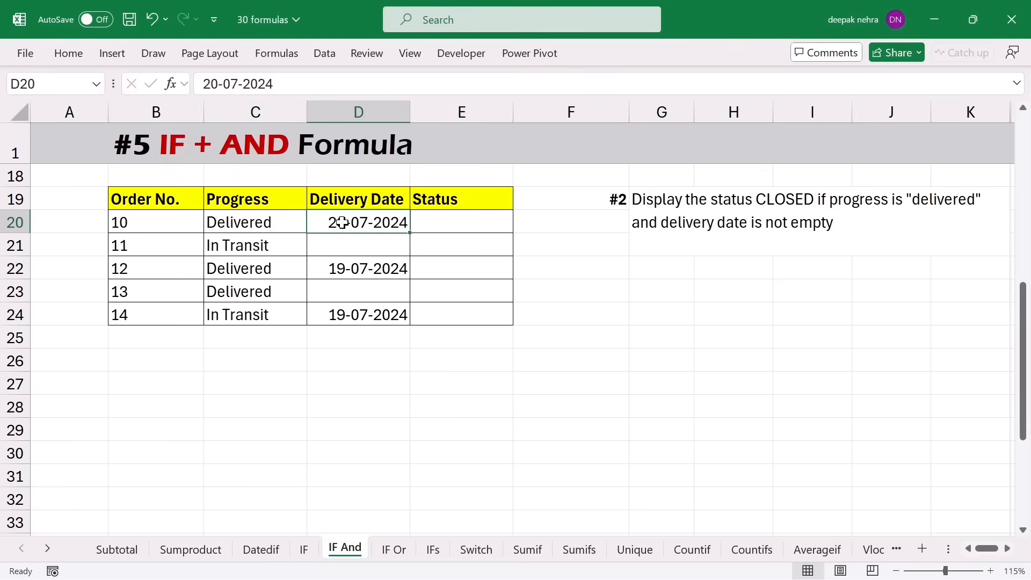
click(449, 221)
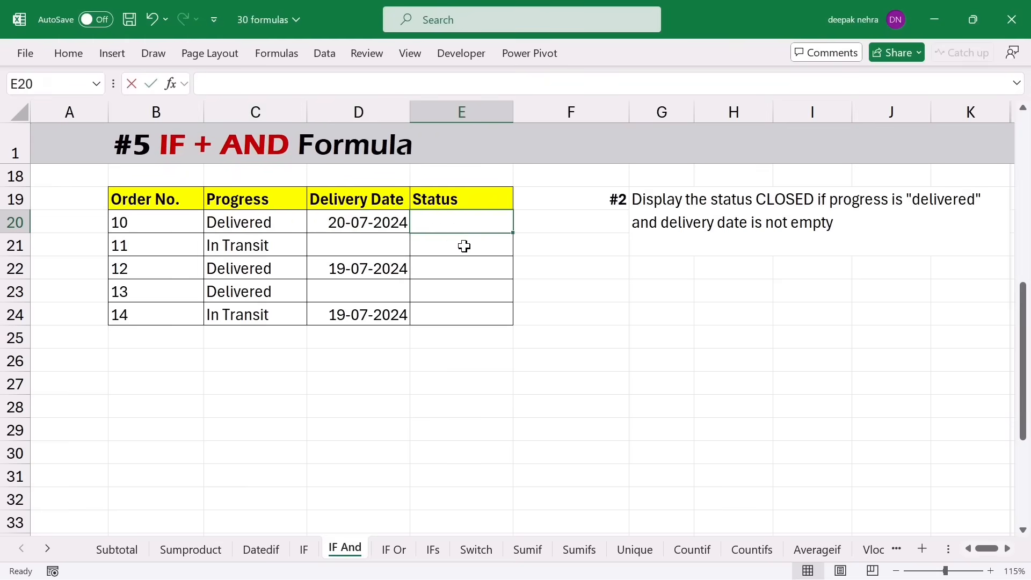
- Enter =IF(AND(C20="delivered",D20<>""),"Closed","") in order 10's Status cell E20
text(=if(and)
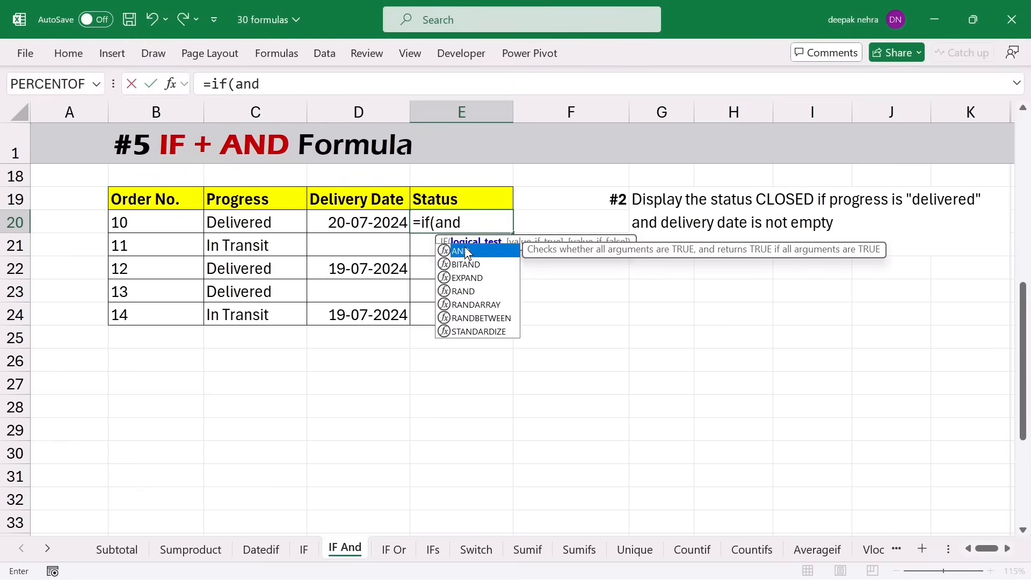
text(()
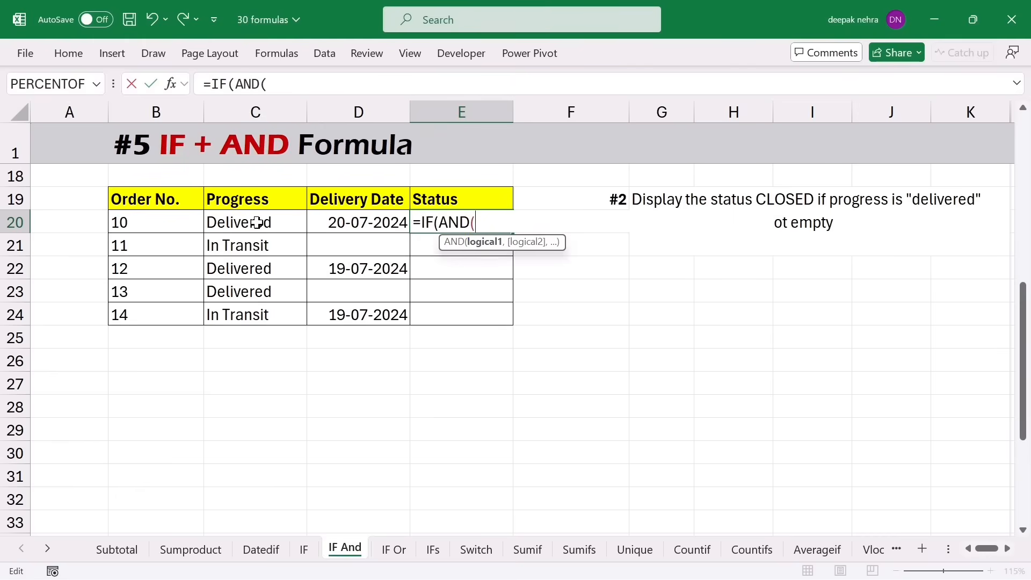
click(258, 222)
text(=)
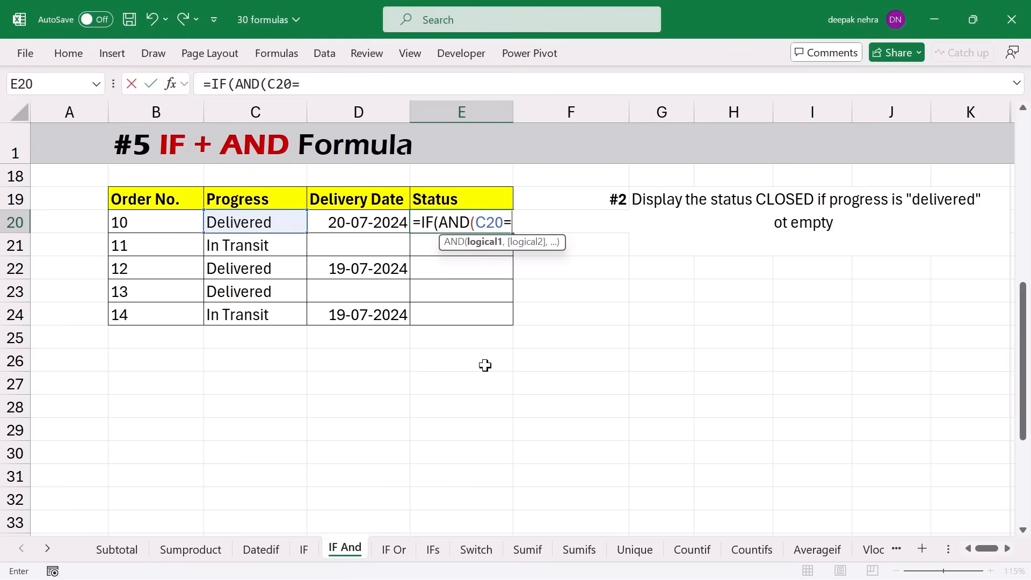
text("delivered")
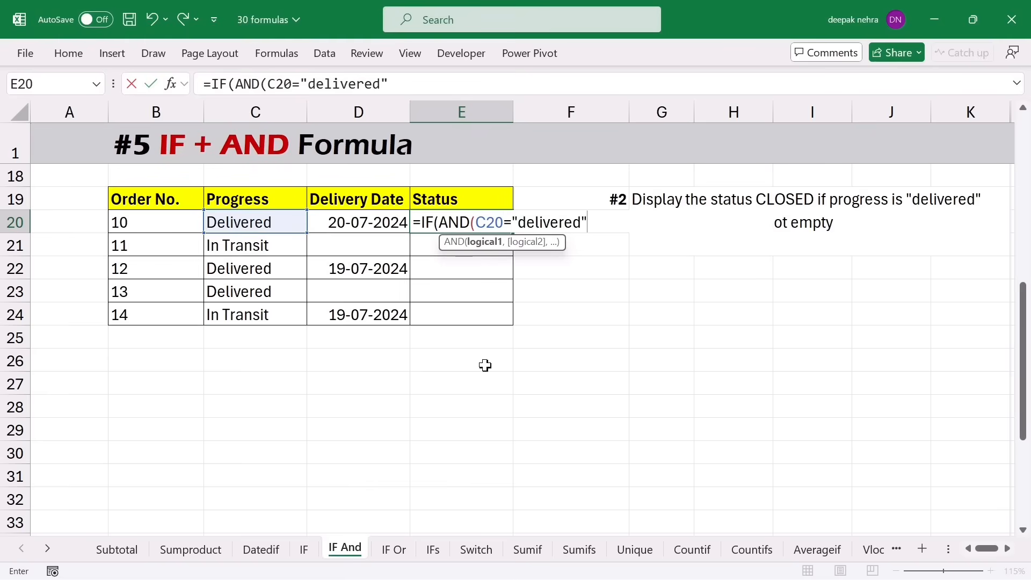
text(,)
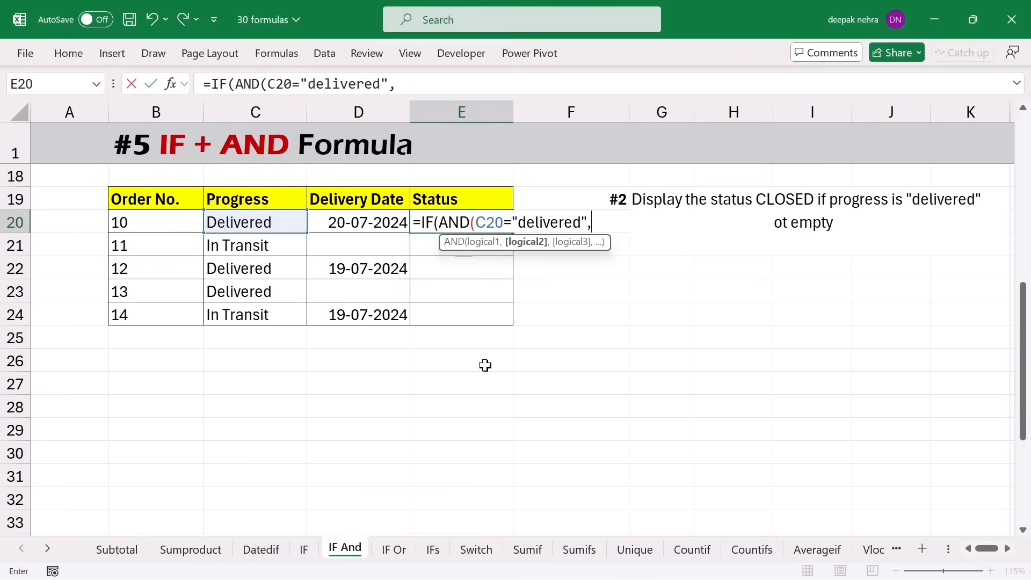
click(376, 223)
text(<>)
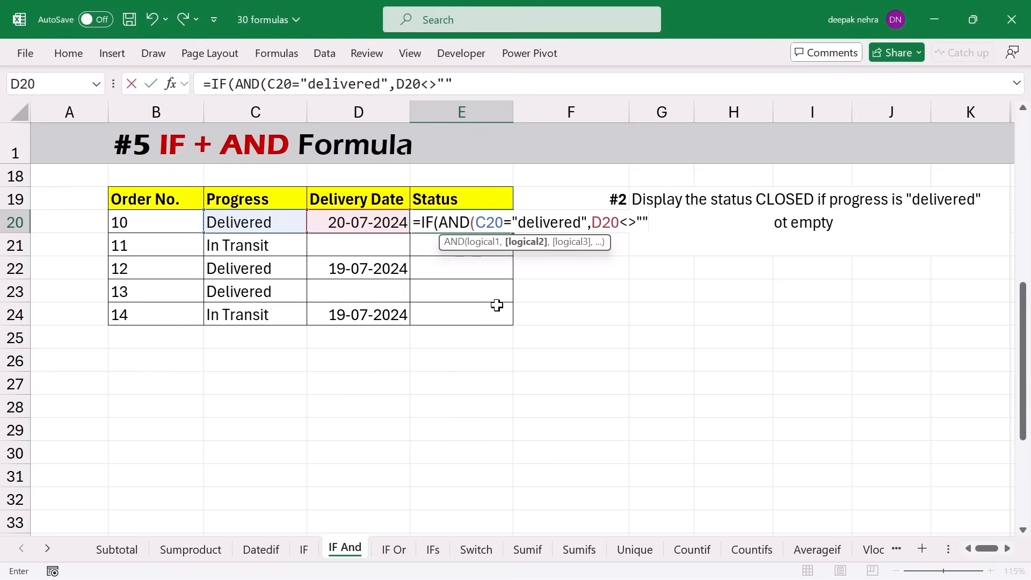
text(""))
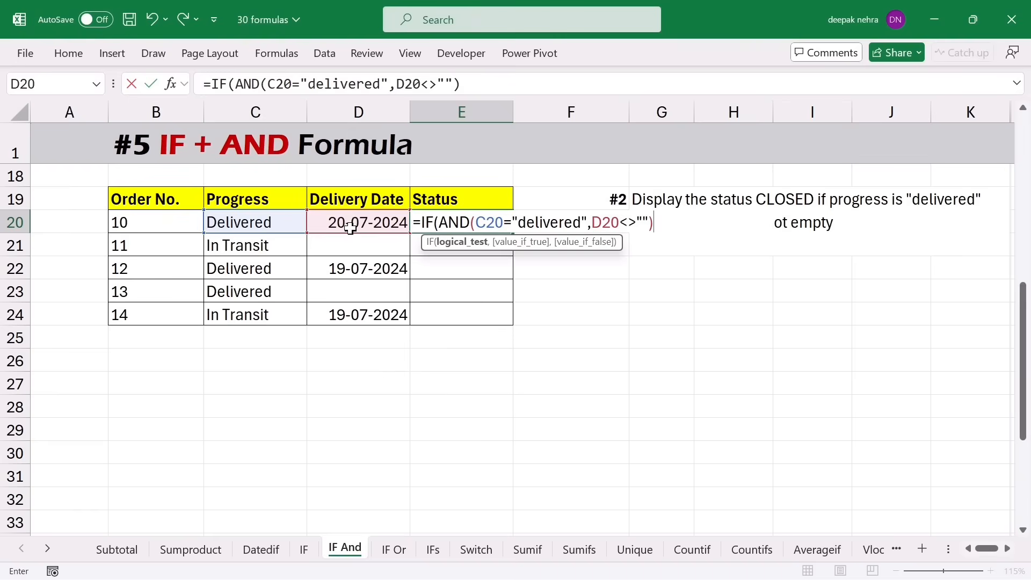
text(,)
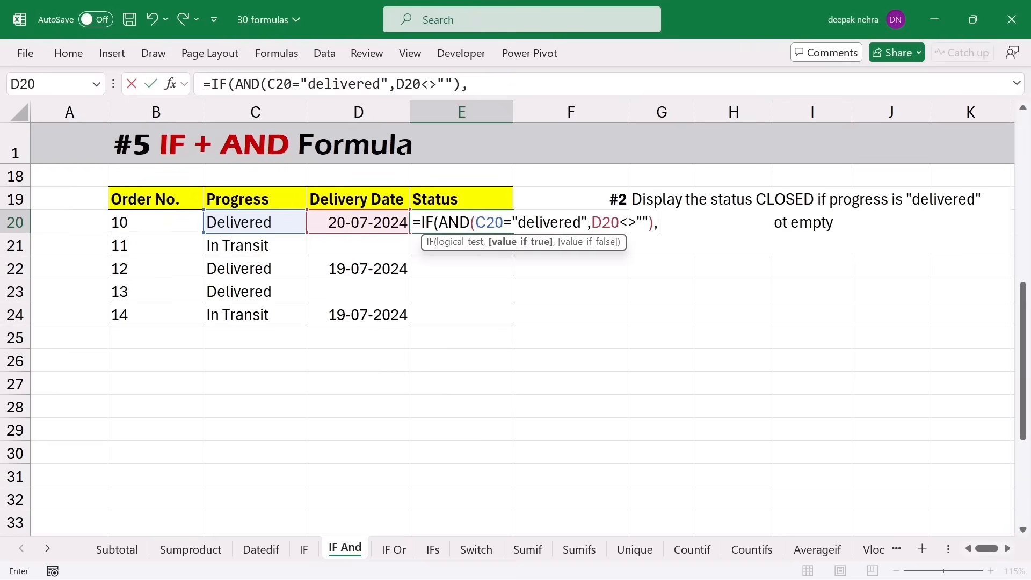
text("Closed)
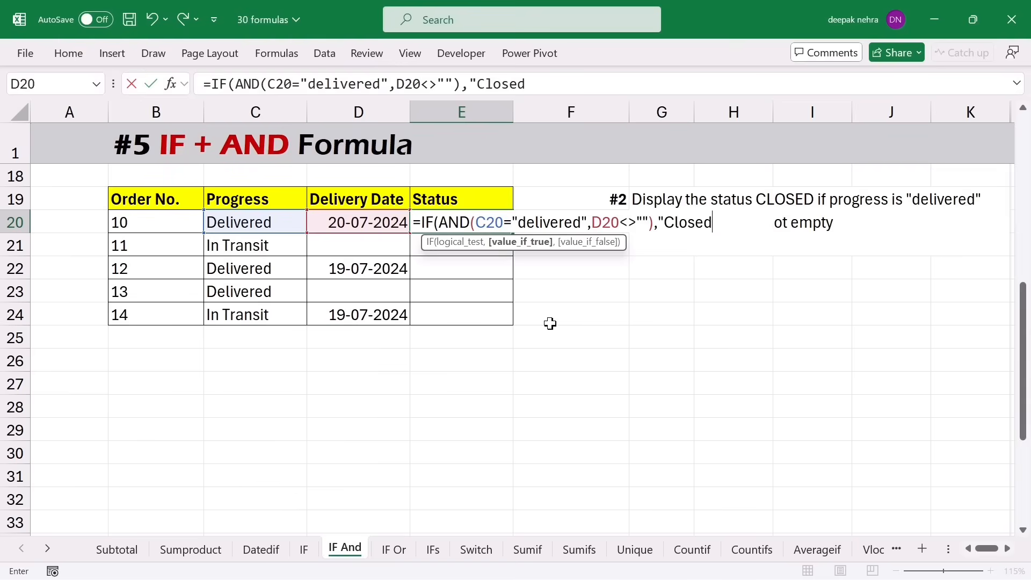
text(",)
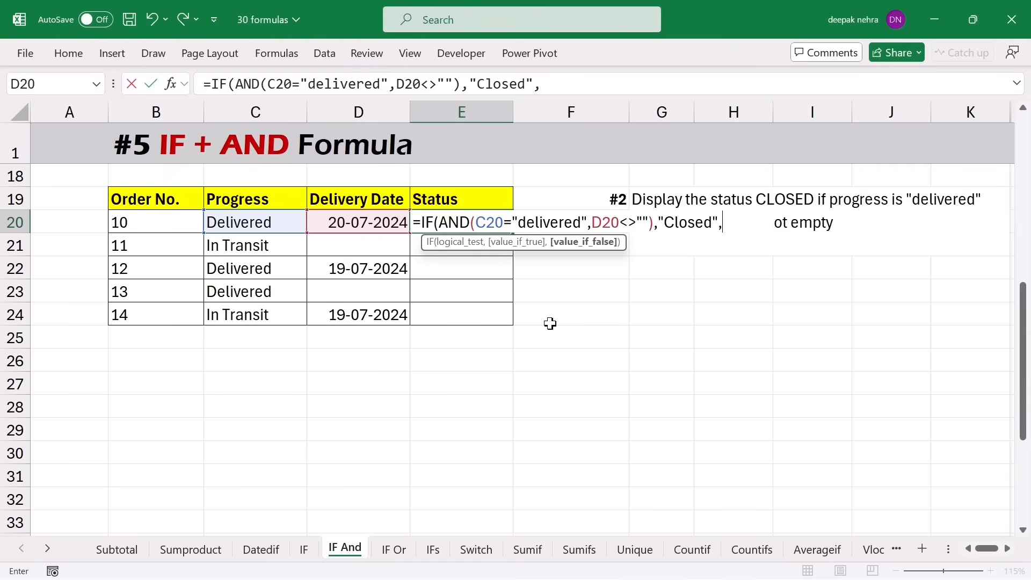
text(""))
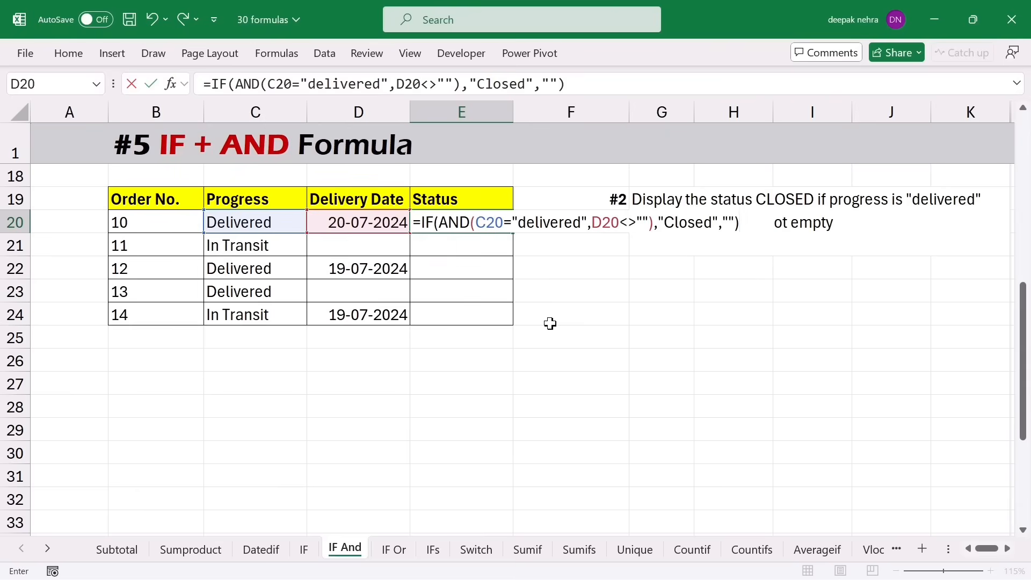
key(Return)
click(509, 228)
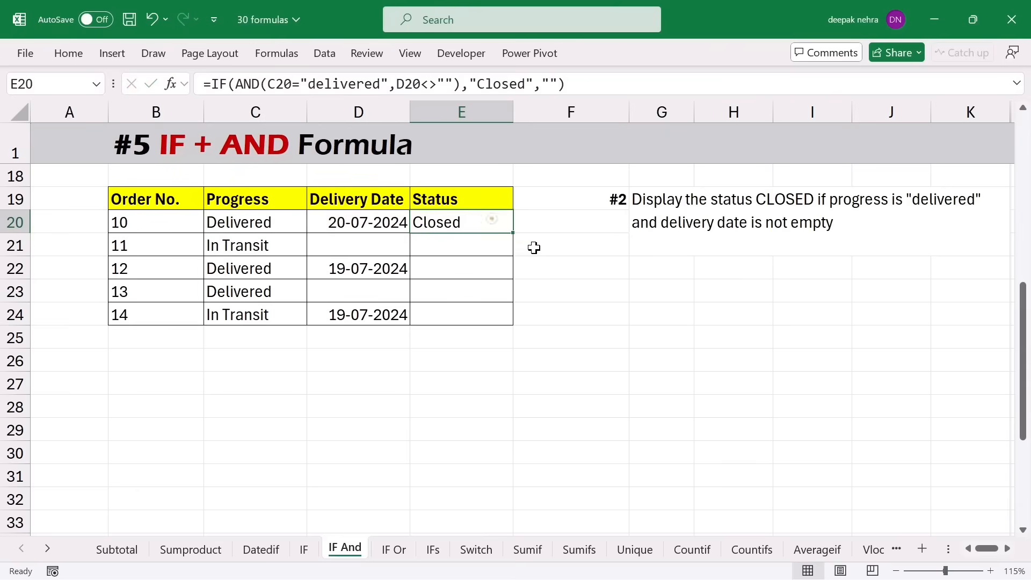
drag(513, 232, 508, 325)
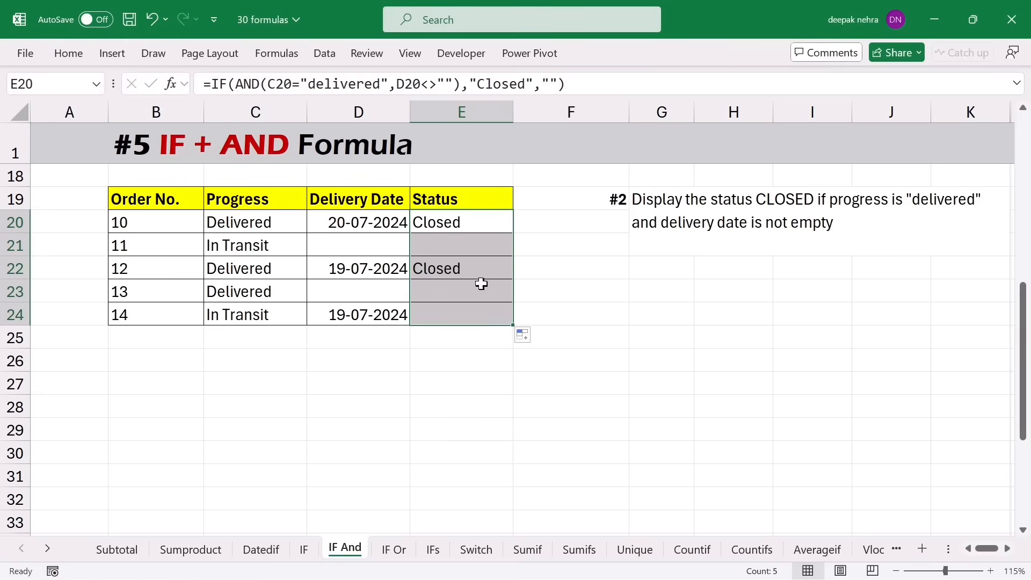
click(238, 274)
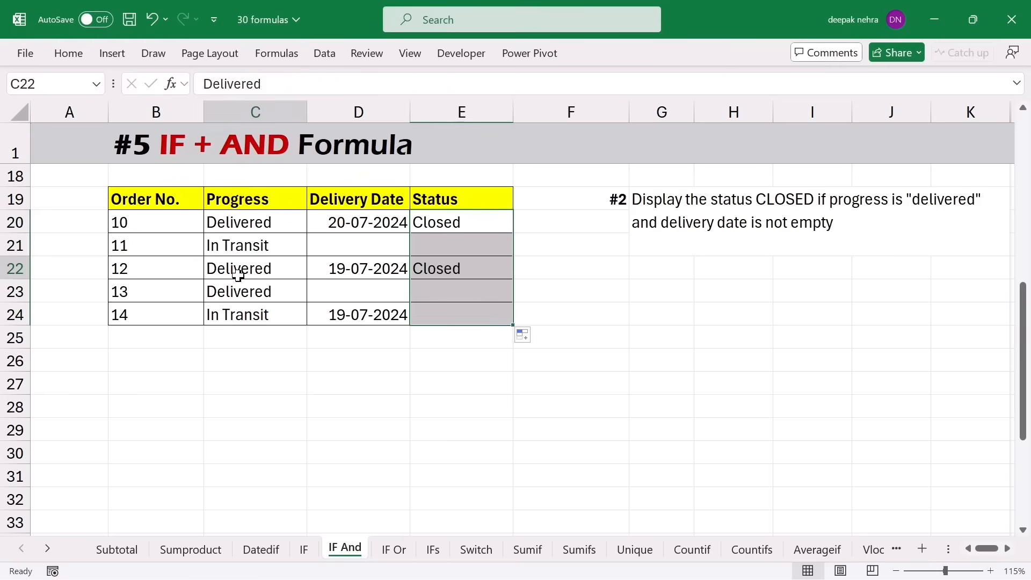
click(329, 272)
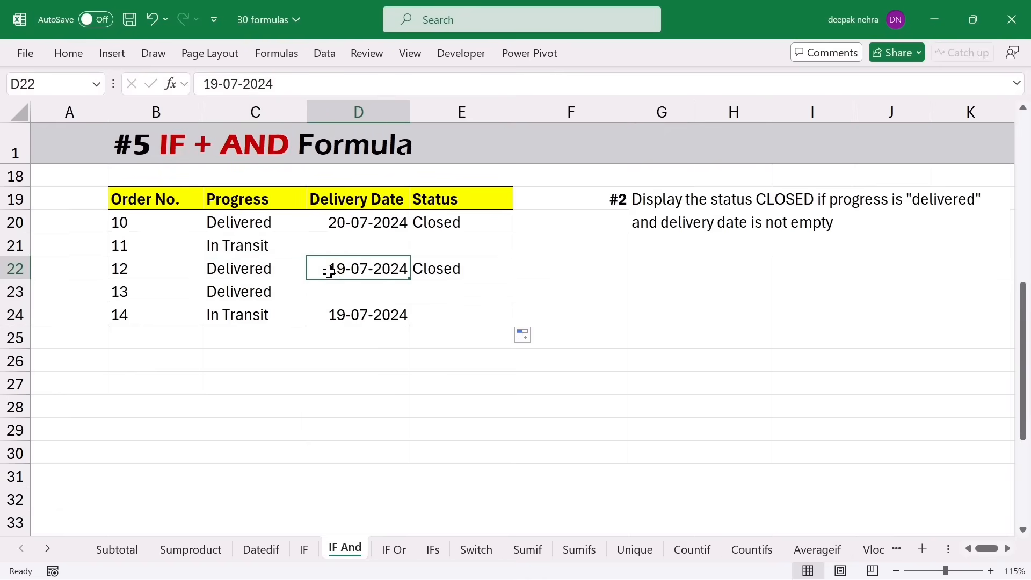
click(473, 270)
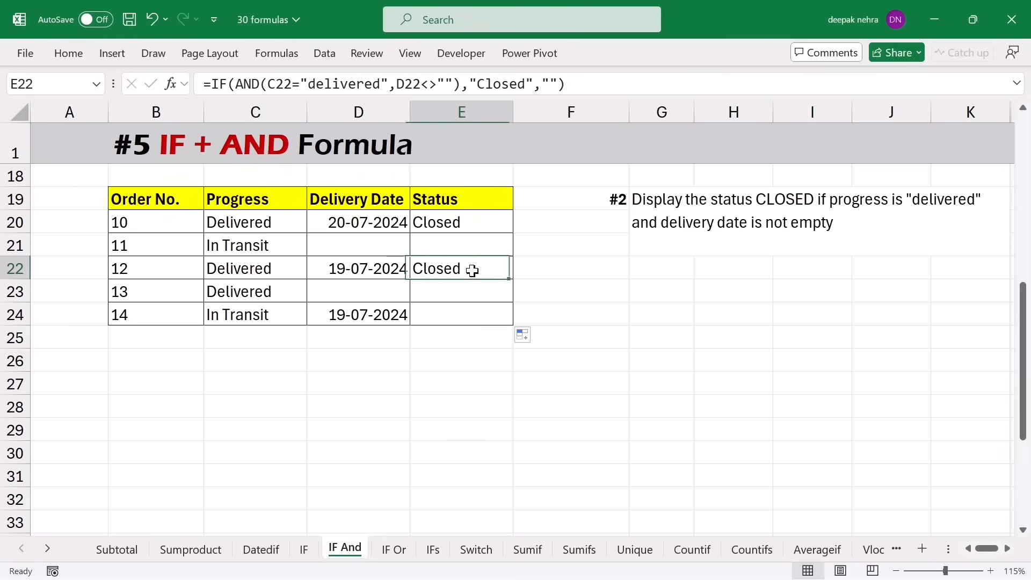
click(256, 294)
click(349, 293)
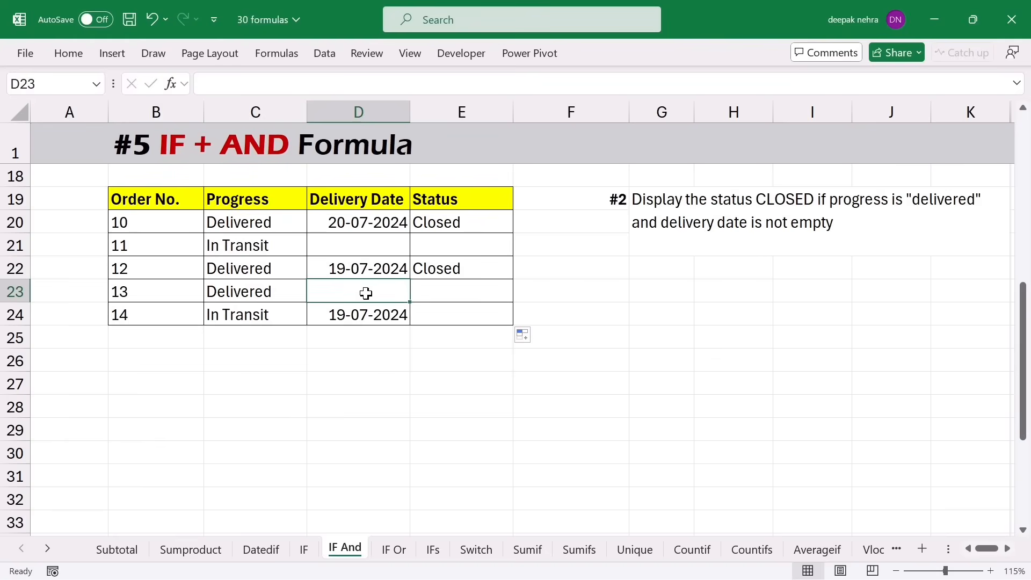
click(435, 294)
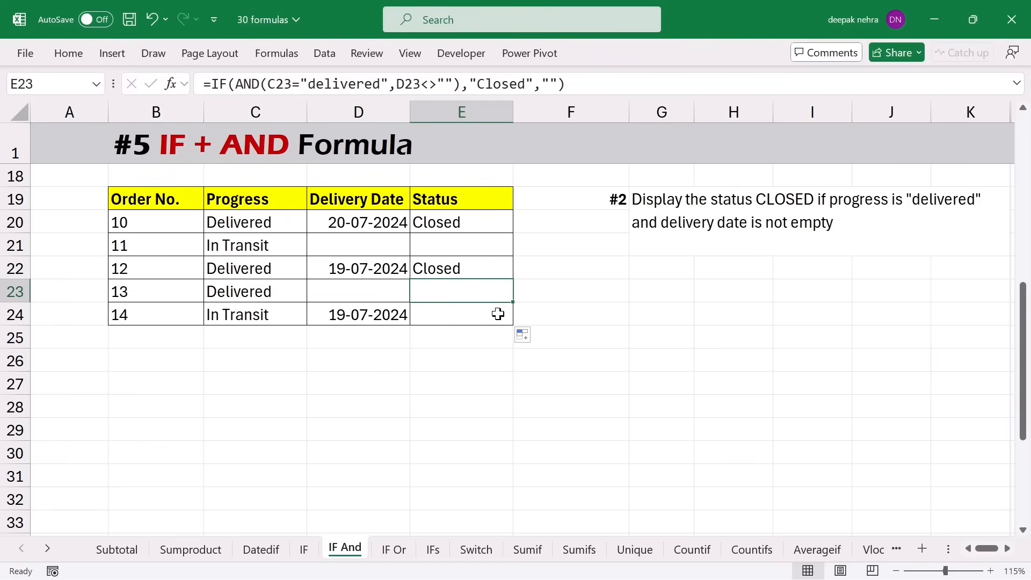
click(125, 197)
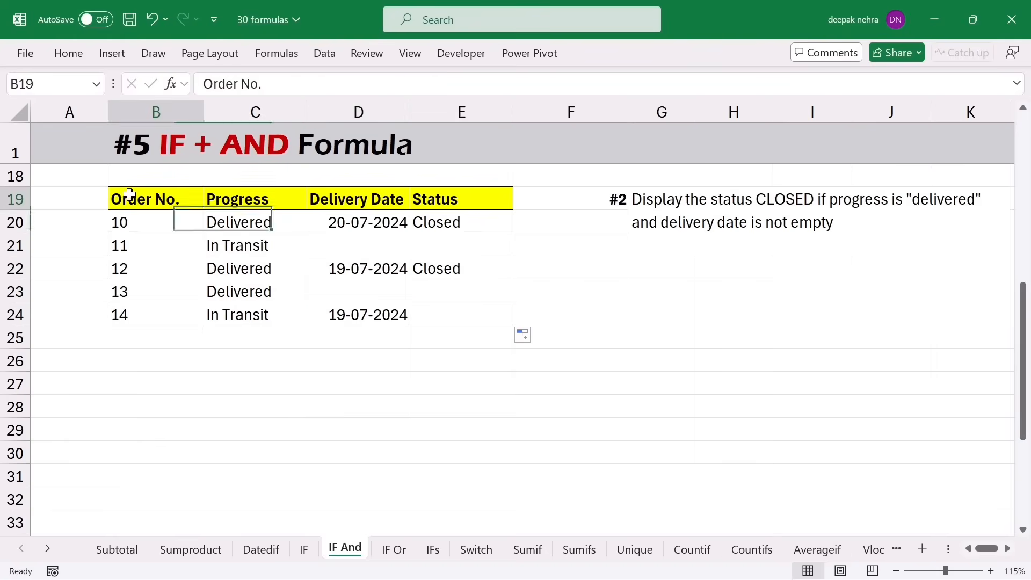
- Jump down to the Cashback table and select order 10's Cashback cell E36
key(ctrl+Down)
key(ctrl+Down)
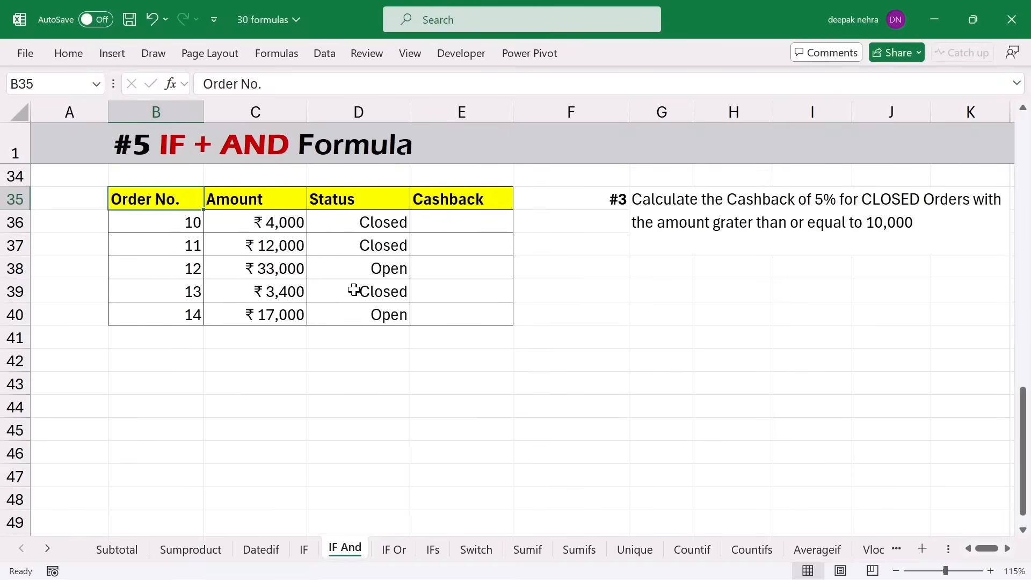
click(452, 223)
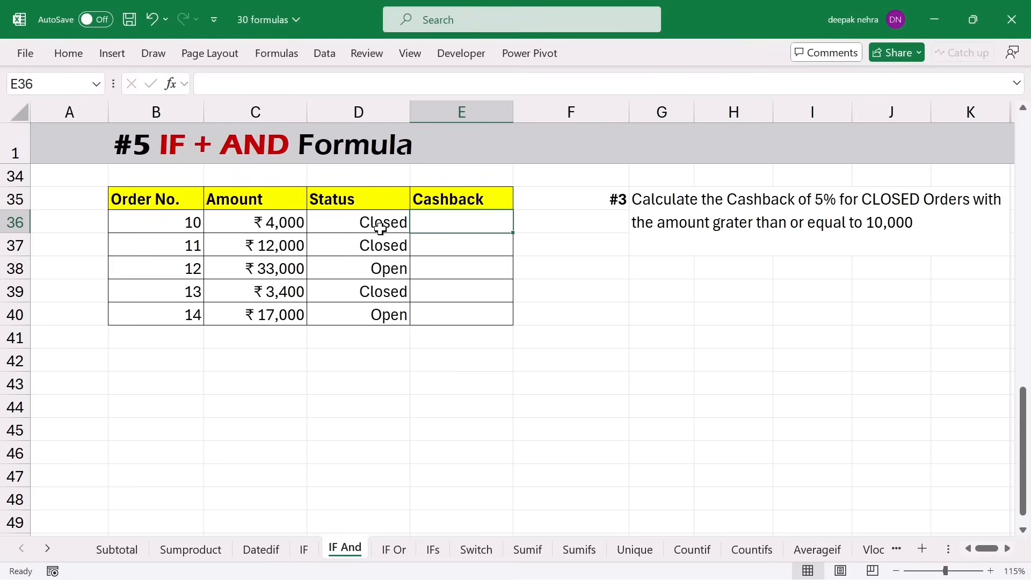
- Enter =IF(AND(C36>=10000,D36="closed"),C36*5%,"") as order 10's cashback in E36
click(445, 221)
text(=if()
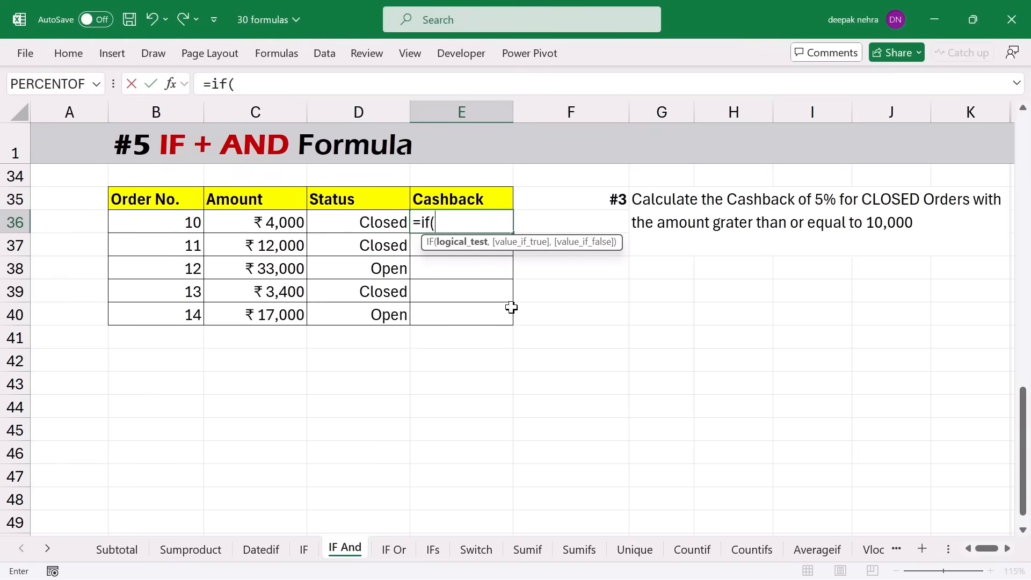
text(and()
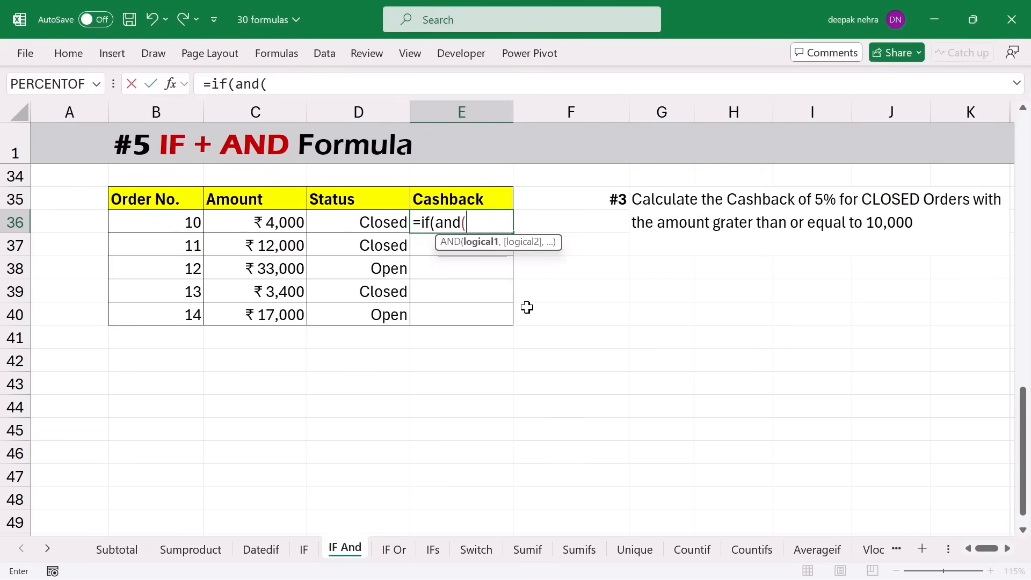
click(258, 224)
text(>=)
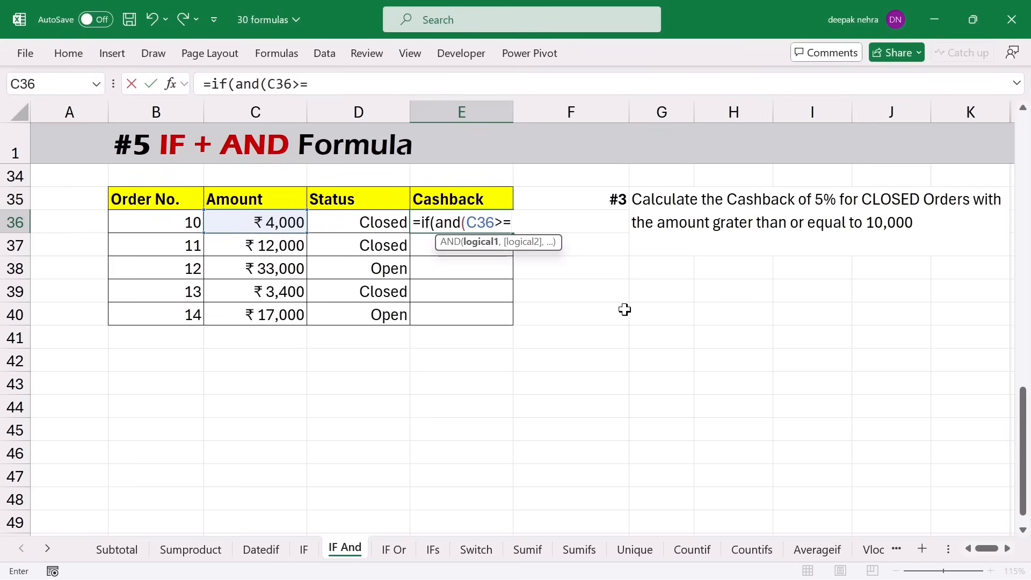
text(10000,)
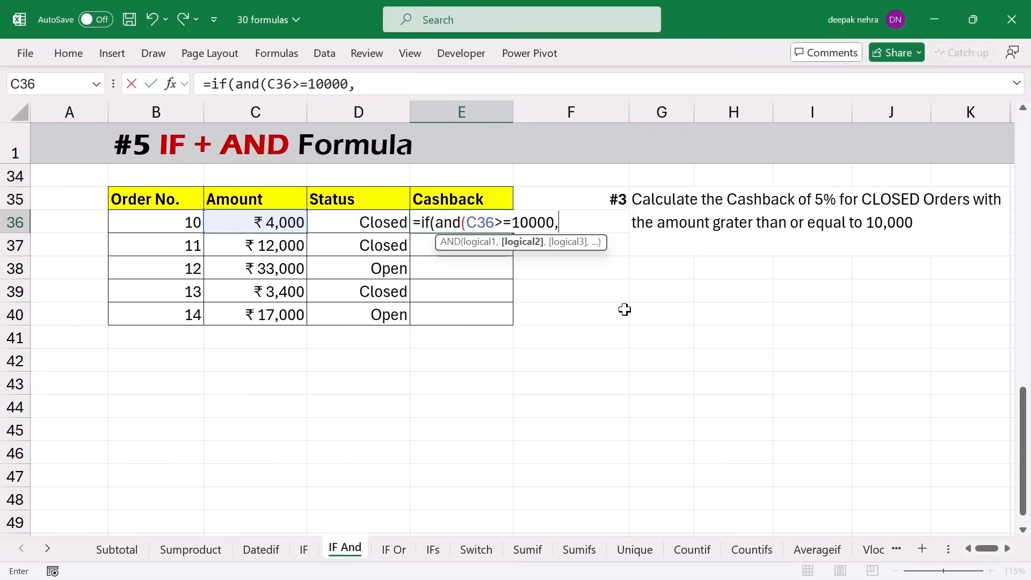
click(370, 228)
text(=)
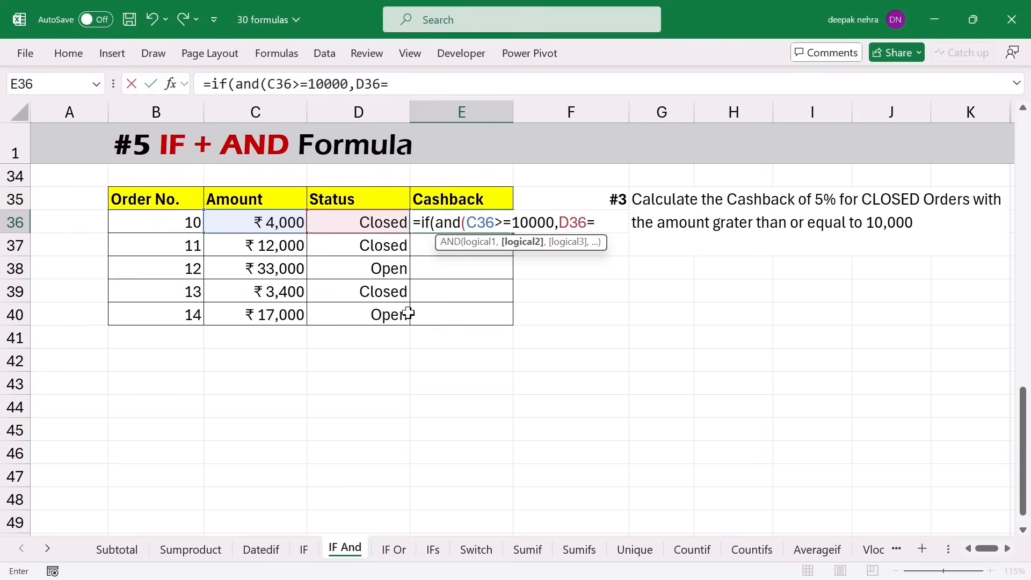
text("closed")
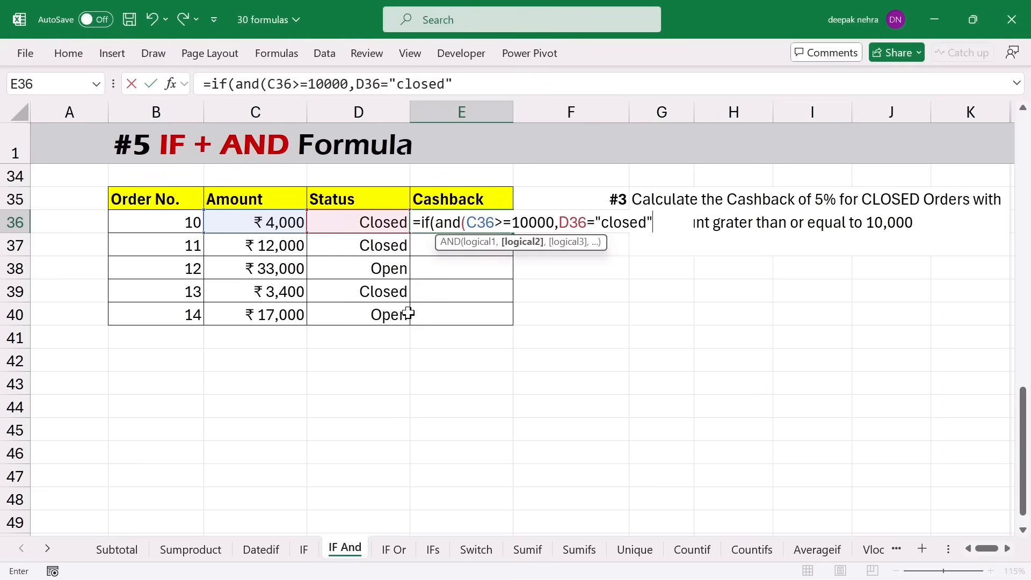
text())
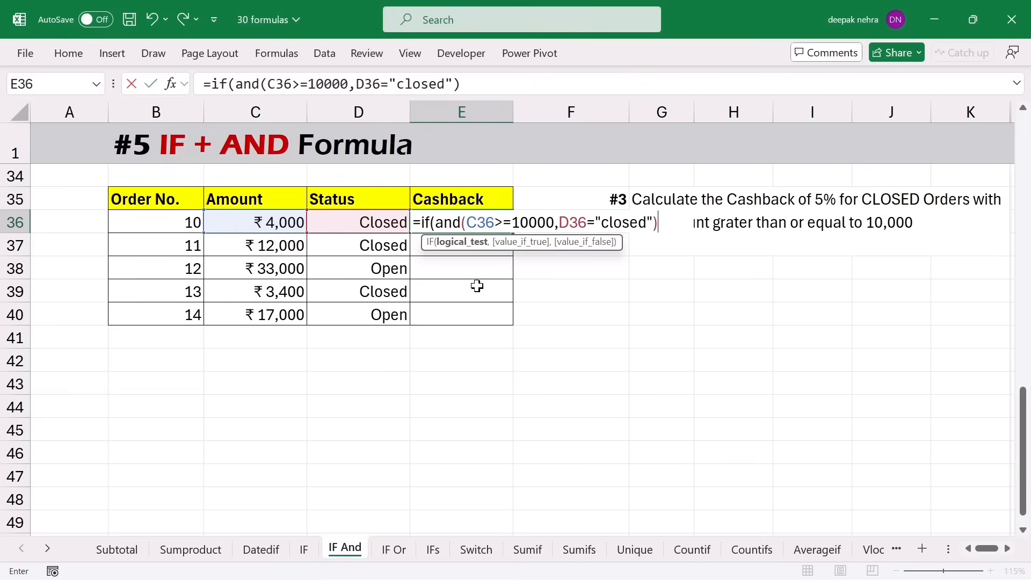
text(,)
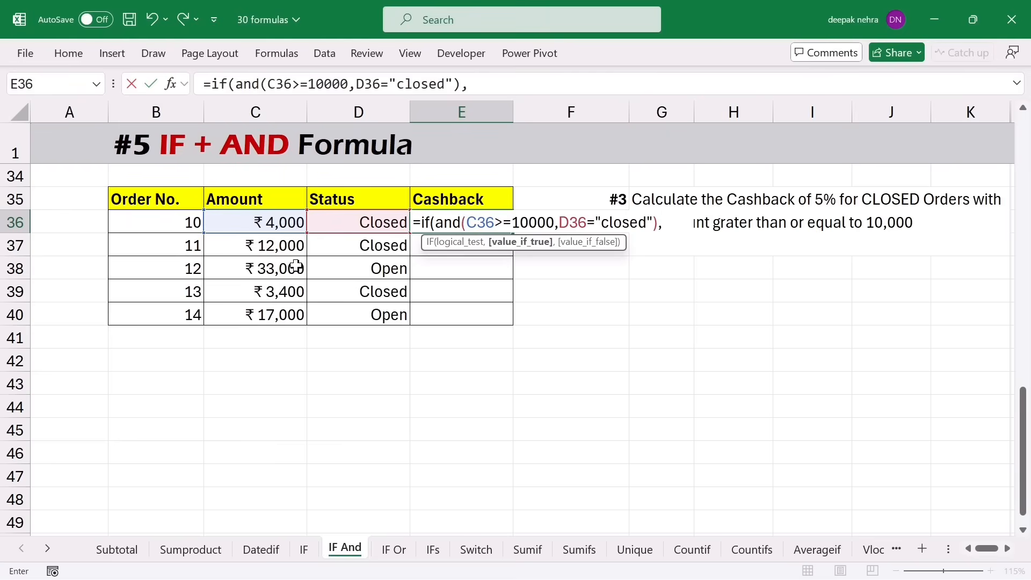
click(254, 222)
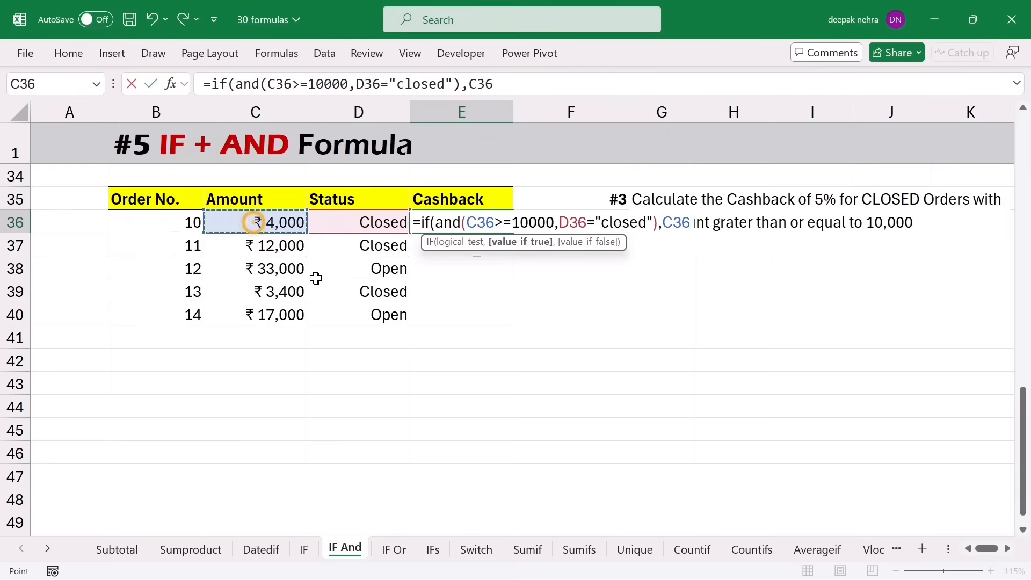
text(*5)
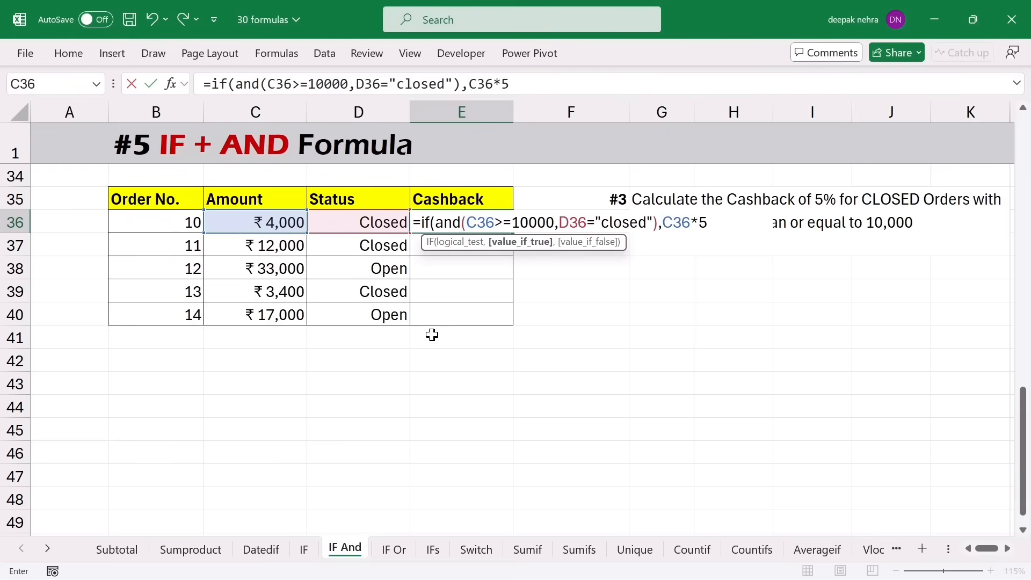
text(%,)
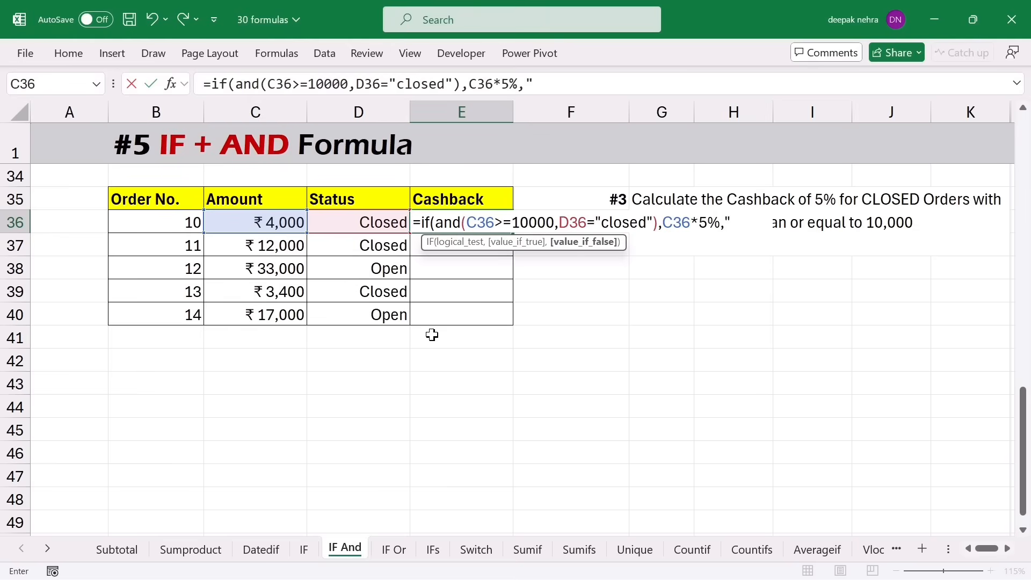
text(""))
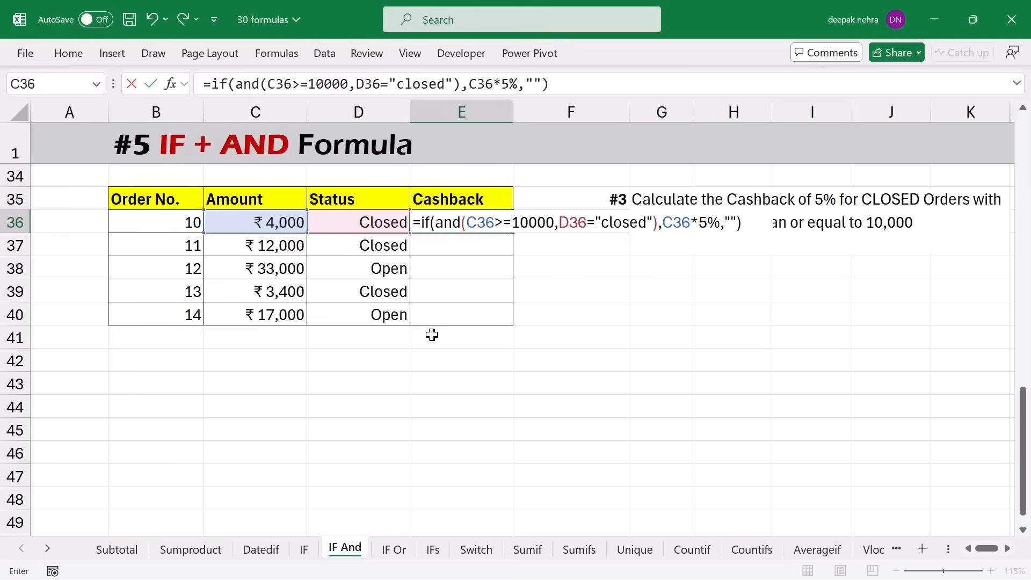
key(Return)
- Fill the cashback formula down to E40 and confirm only order 11's closed 12,000 earns ₹600
click(504, 228)
drag(513, 235, 509, 317)
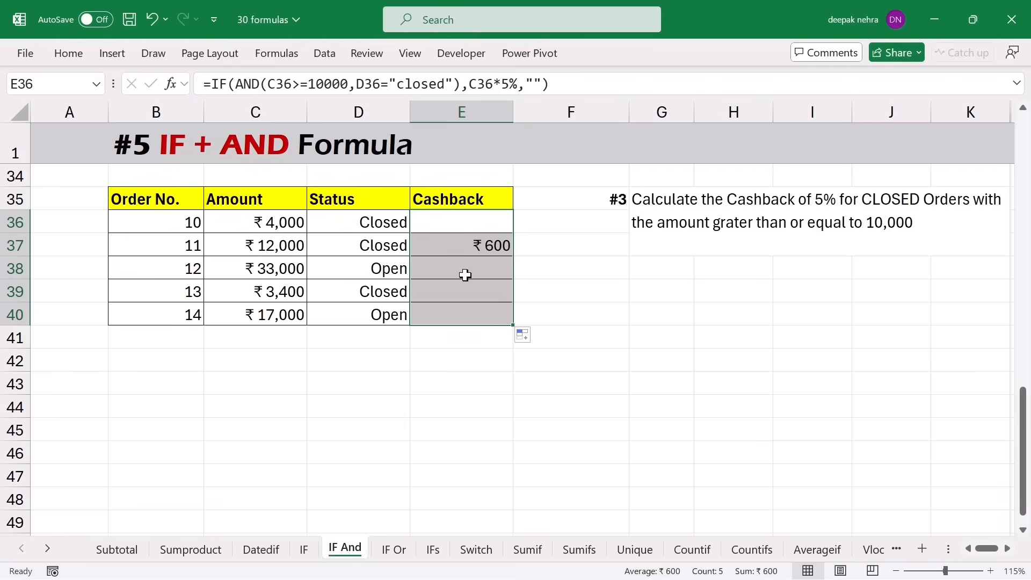
click(447, 254)
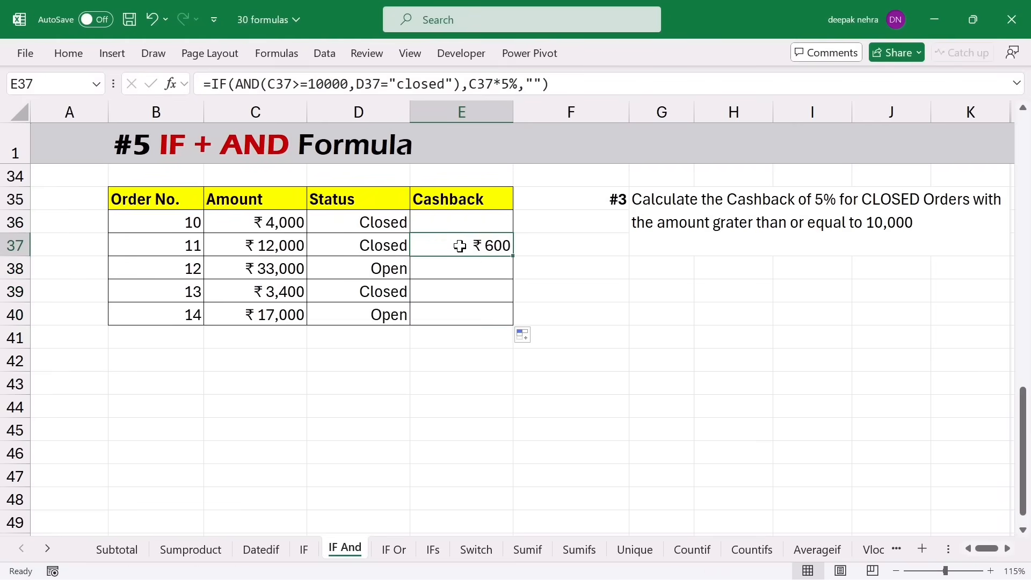
click(298, 245)
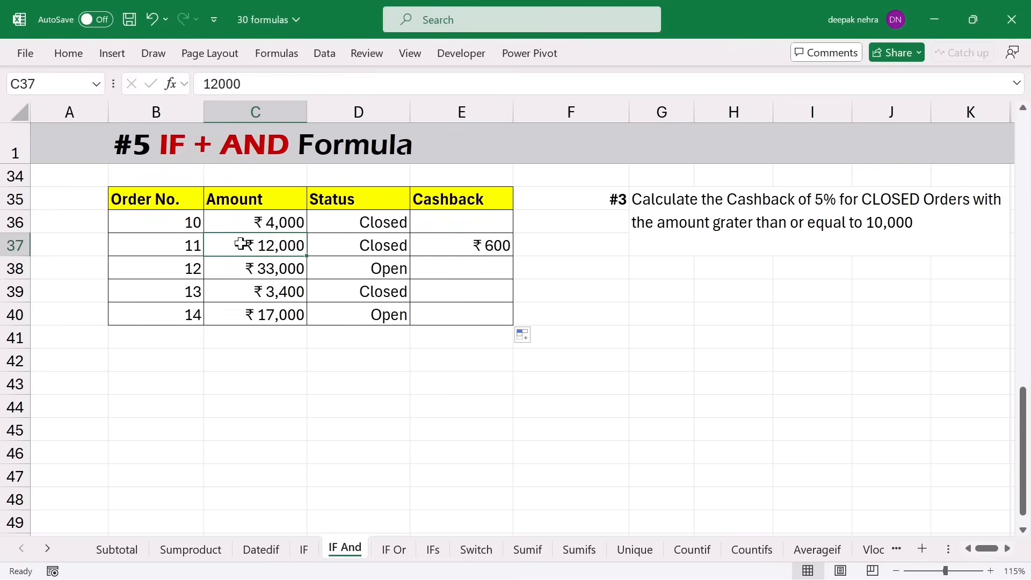
drag(354, 242, 284, 243)
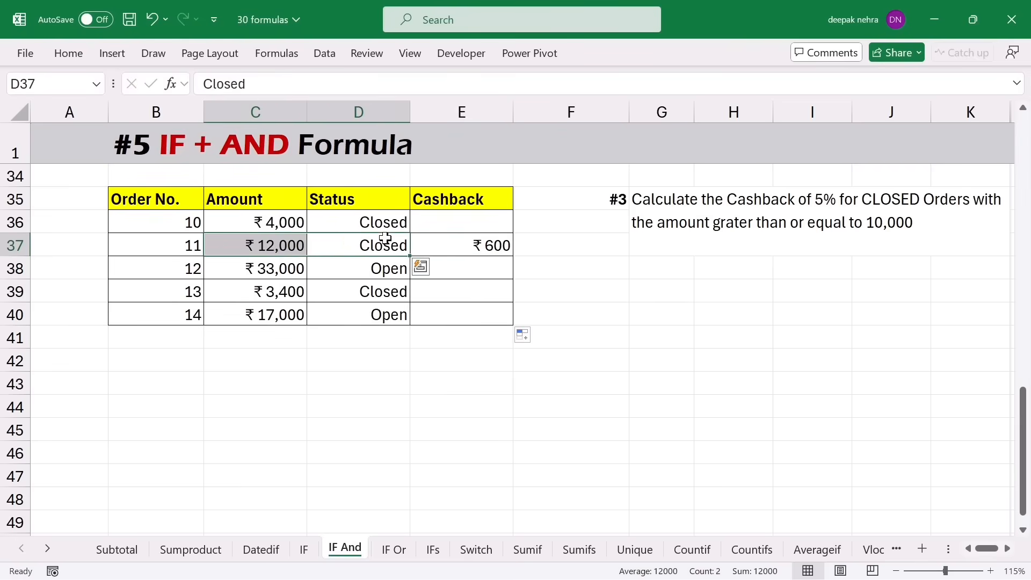
drag(253, 272, 329, 269)
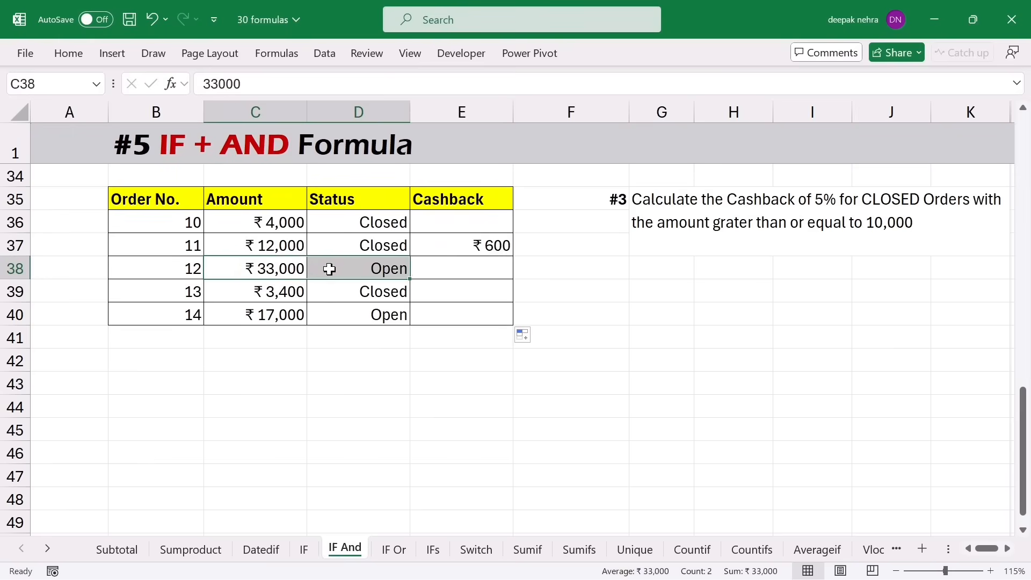
drag(249, 321, 343, 317)
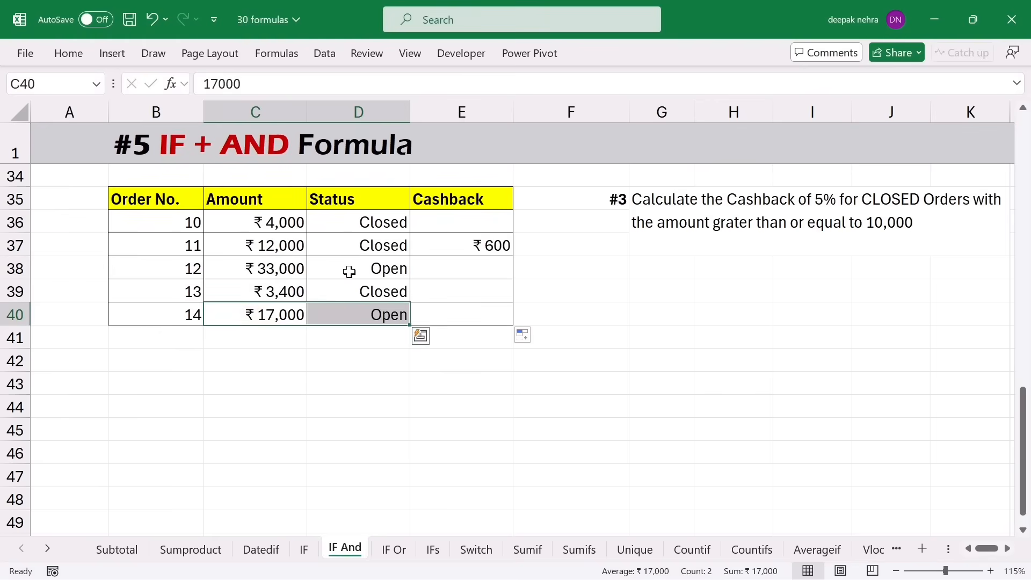
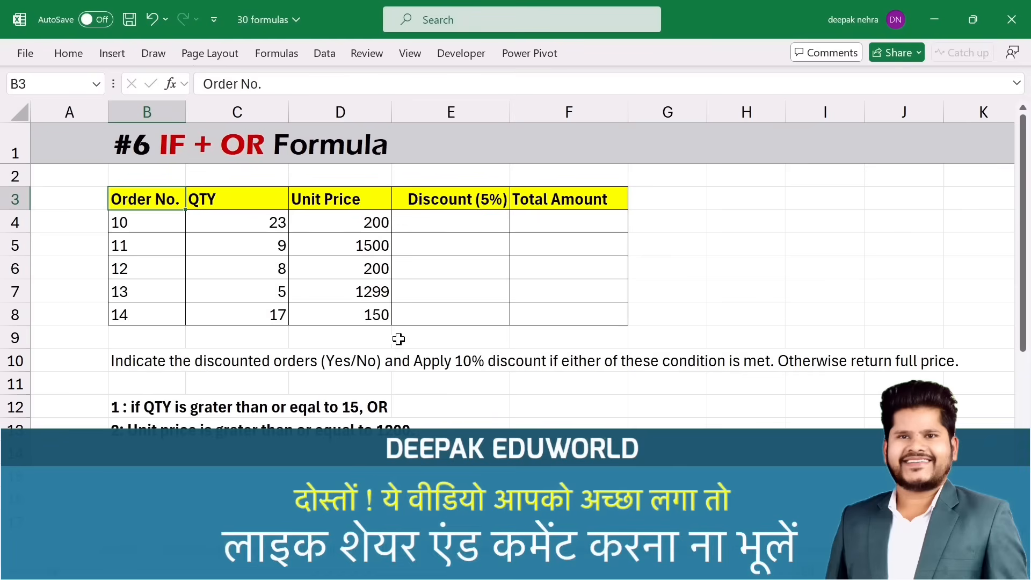
- Review the empty Discount (5%) cells against the orders' QTY and Unit Price values
drag(447, 218, 449, 310)
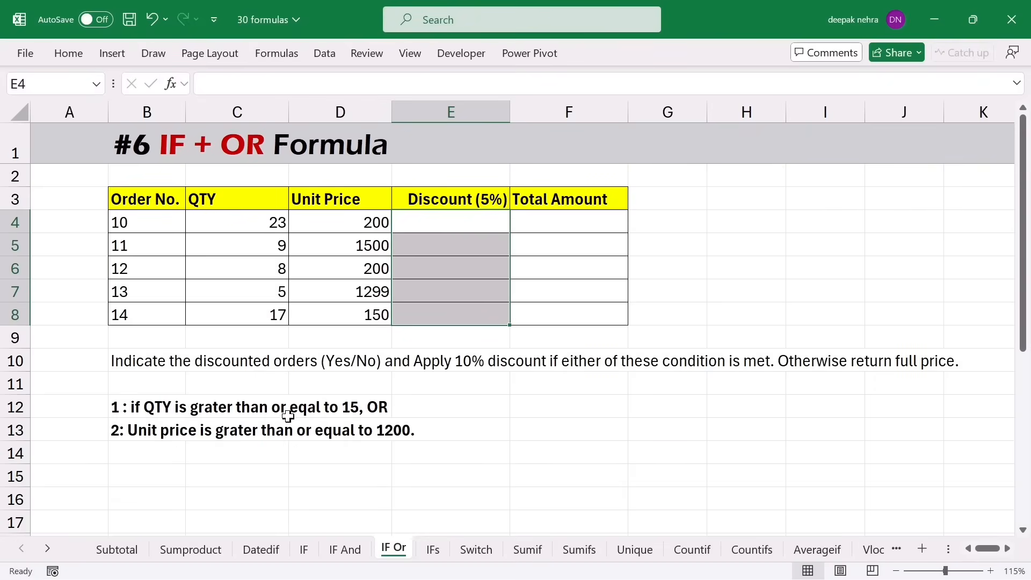
drag(240, 221, 241, 316)
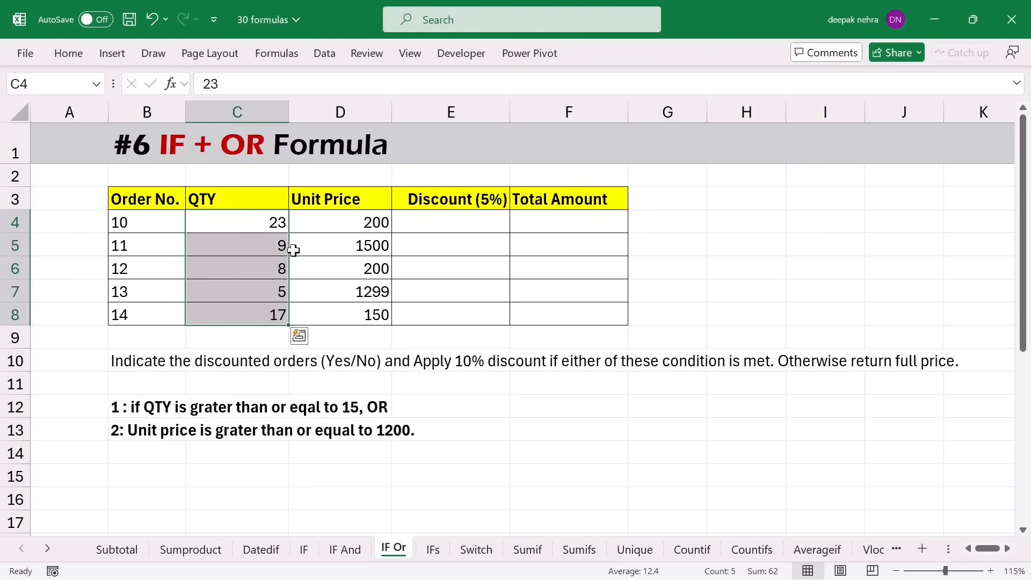
drag(428, 223, 428, 317)
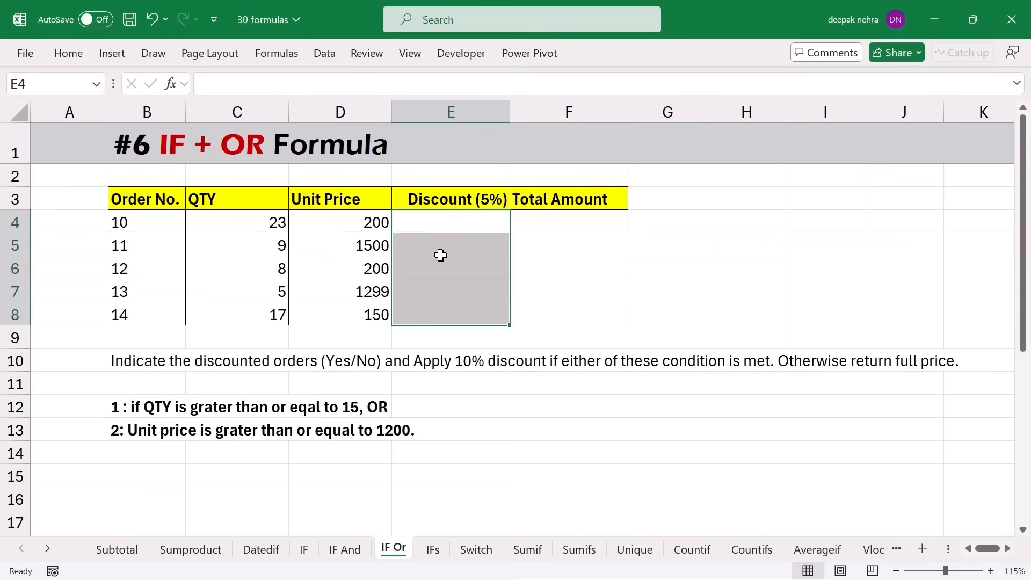
drag(236, 222, 240, 312)
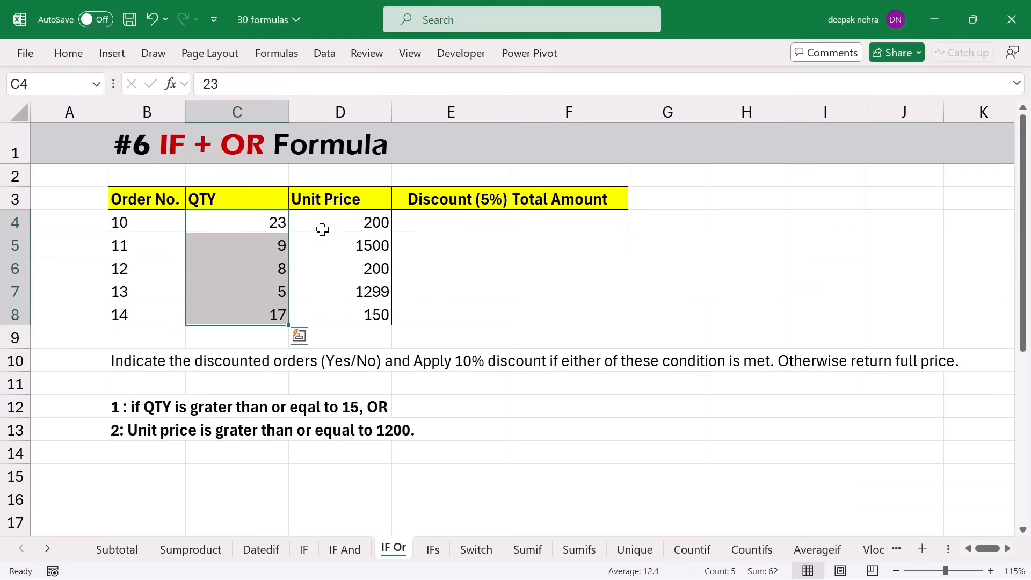
drag(332, 221, 342, 310)
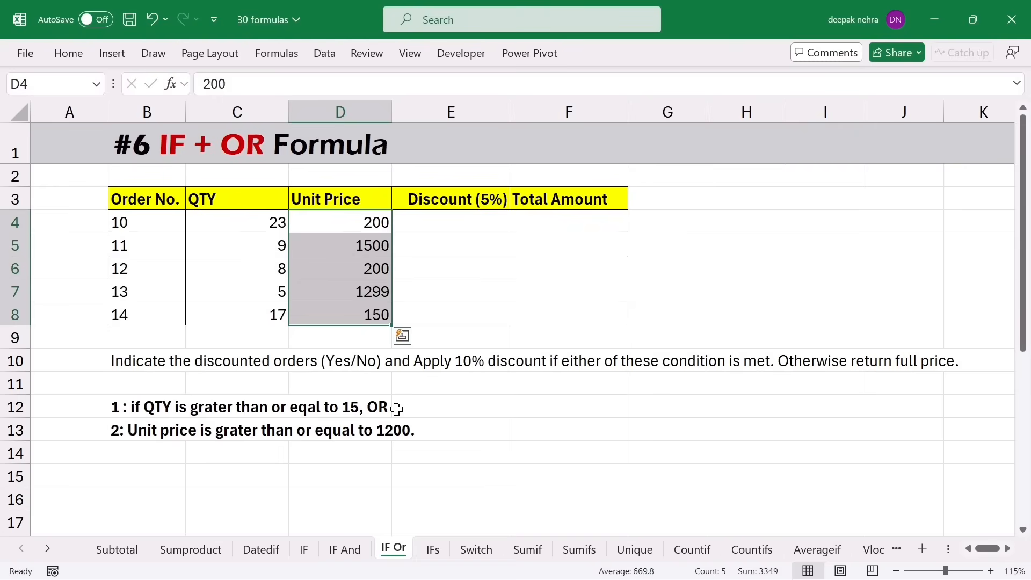
- Enter =IF(OR(C4>=15,D4>=1200),"Yes","No") in E4 for order 10's discount flag
click(436, 225)
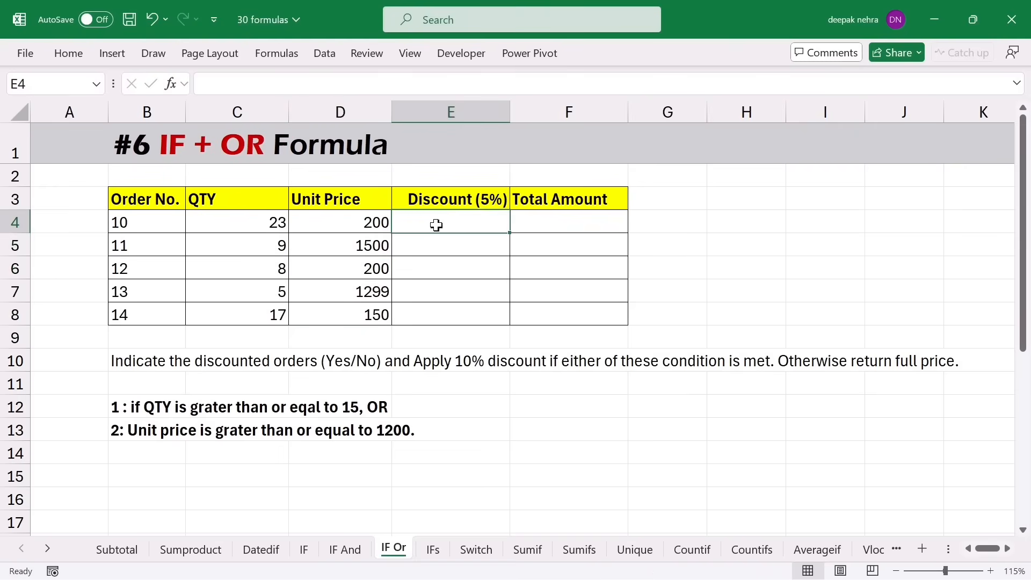
text(=if()
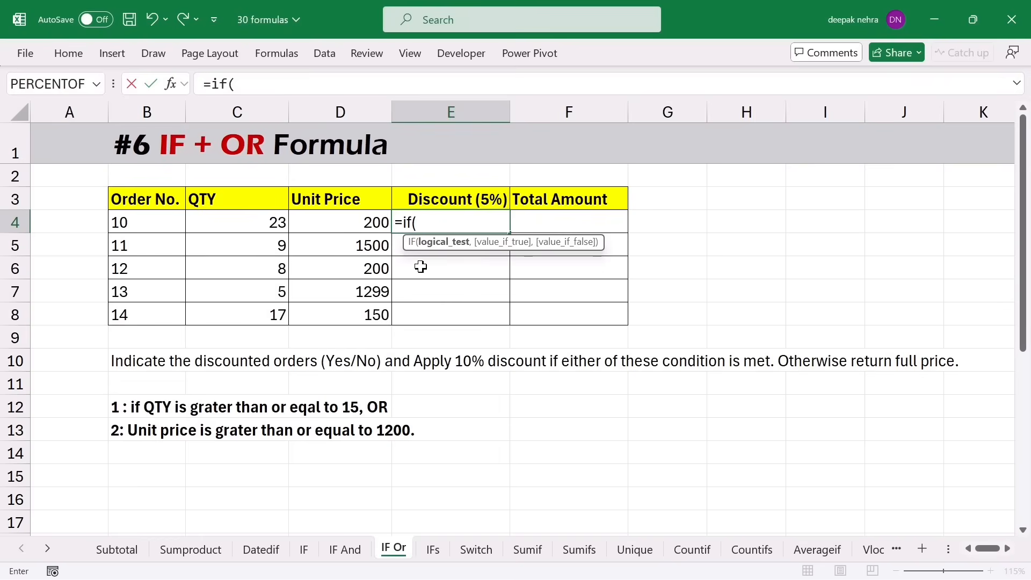
text(or()
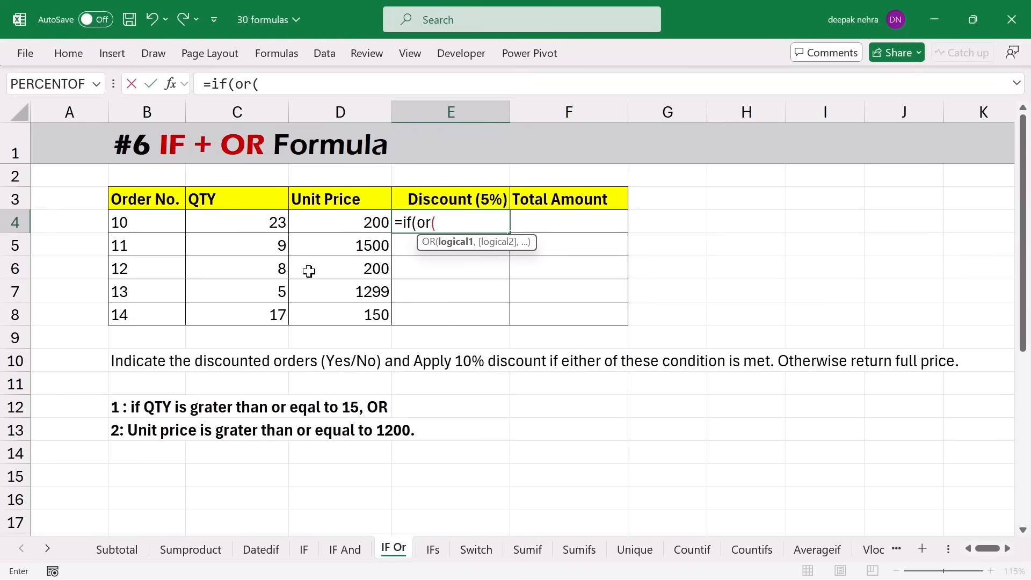
click(217, 225)
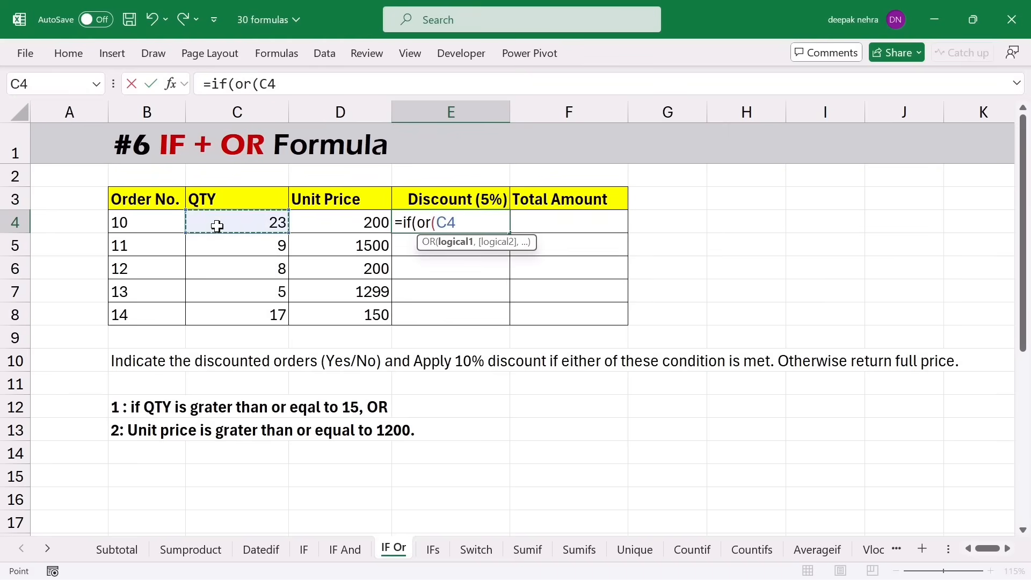
text(>=15,)
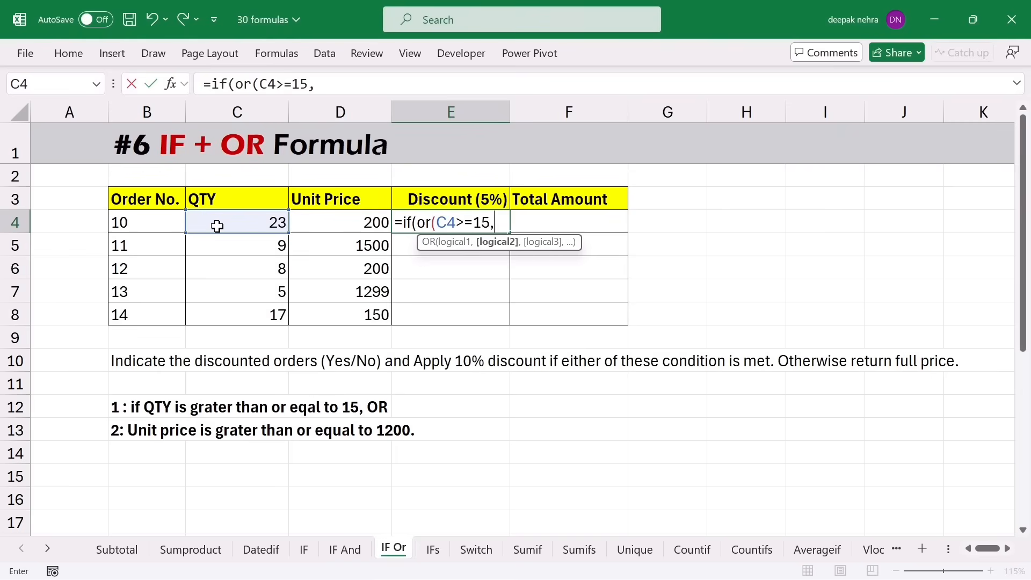
click(342, 217)
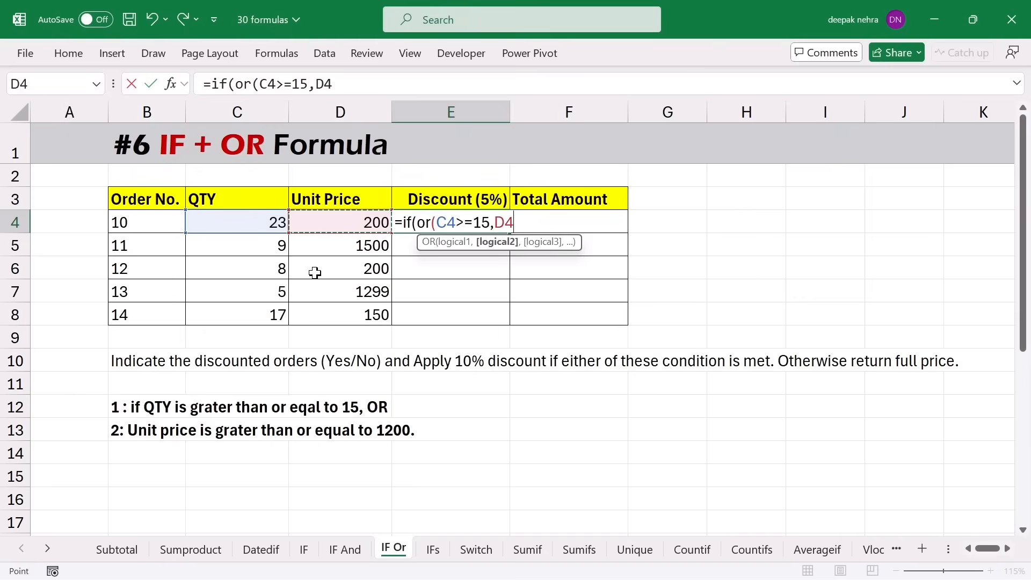
text(>=1200)
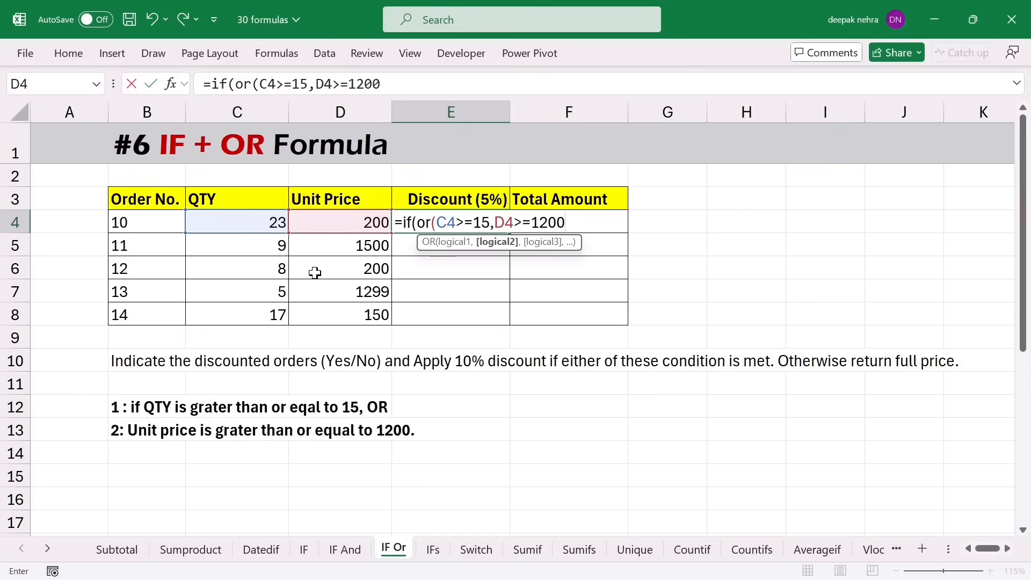
text(),)
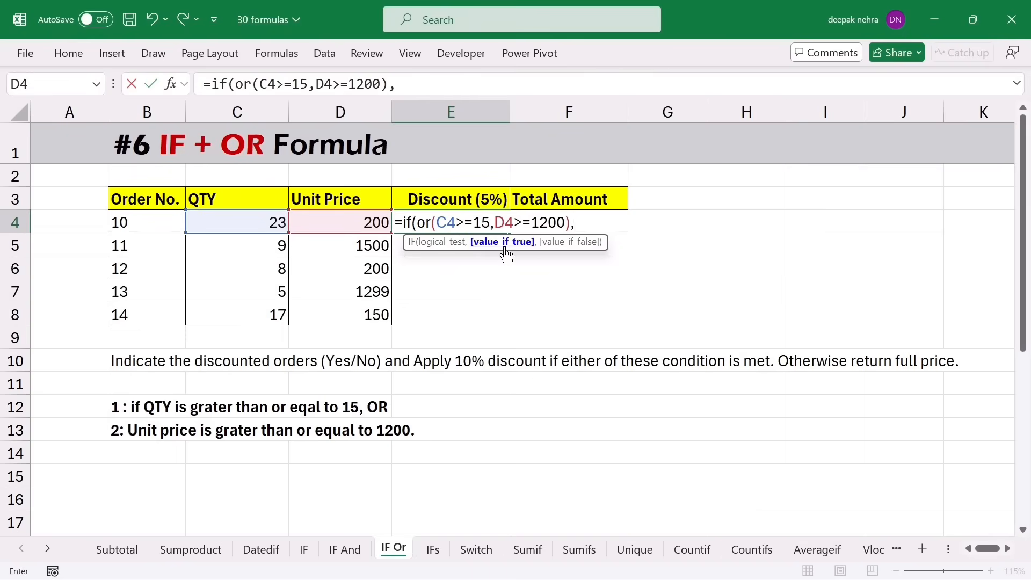
text("Yes","No)
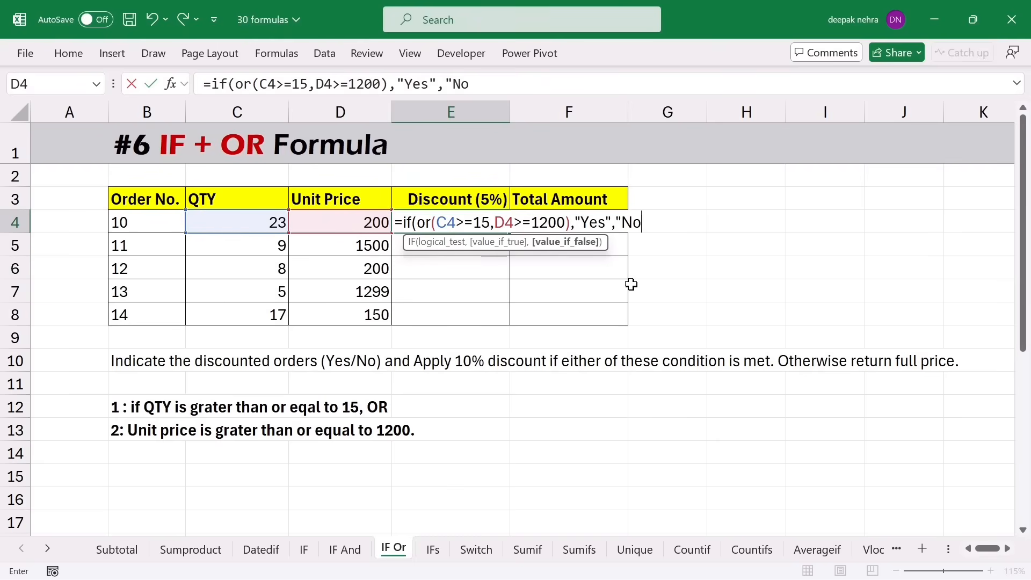
text("))
key(Return)
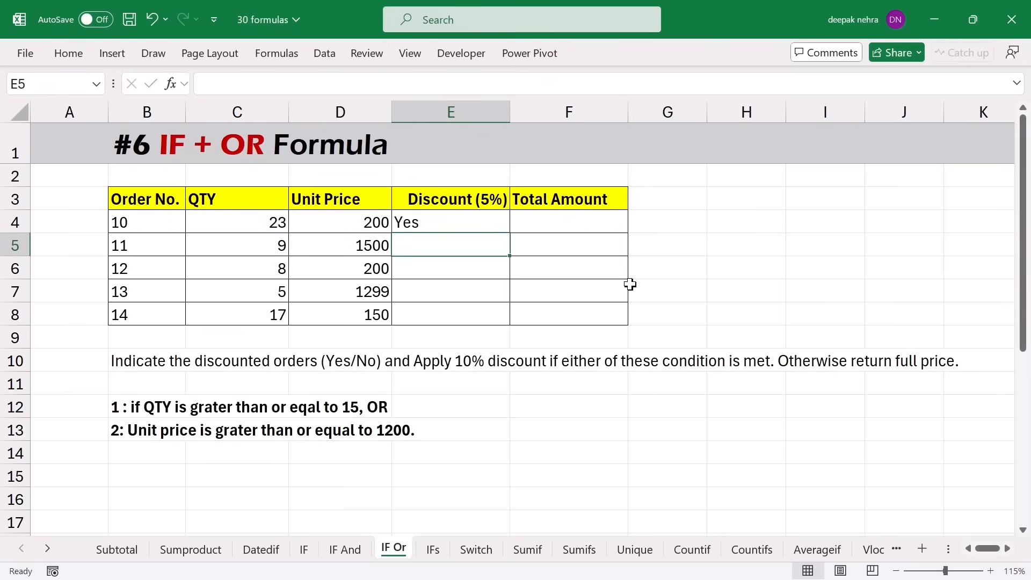
- Fill E4's Yes/No formula down to E8 and check order 12's No and order 11's Yes
click(480, 220)
drag(507, 231, 504, 311)
click(444, 275)
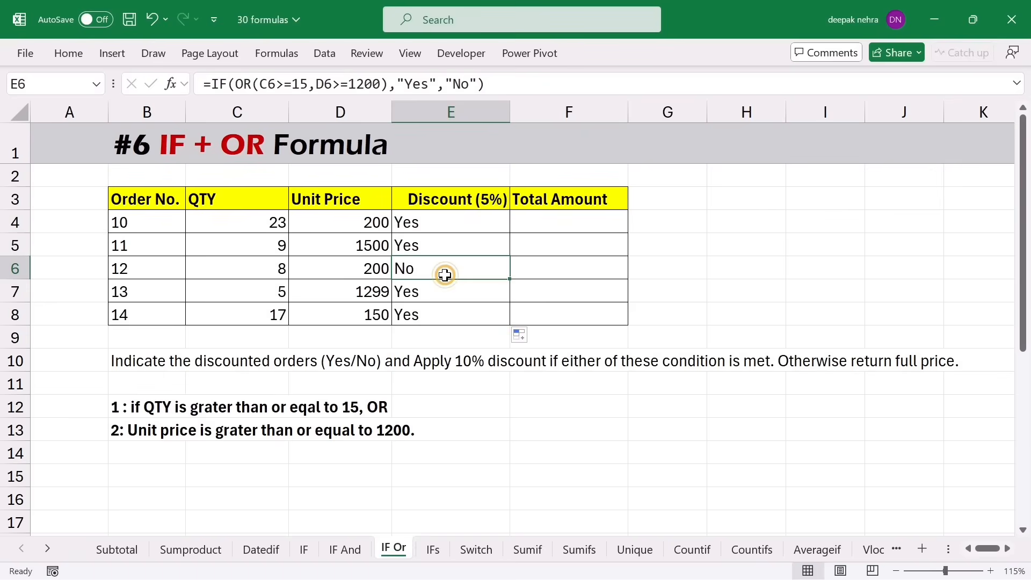
click(267, 270)
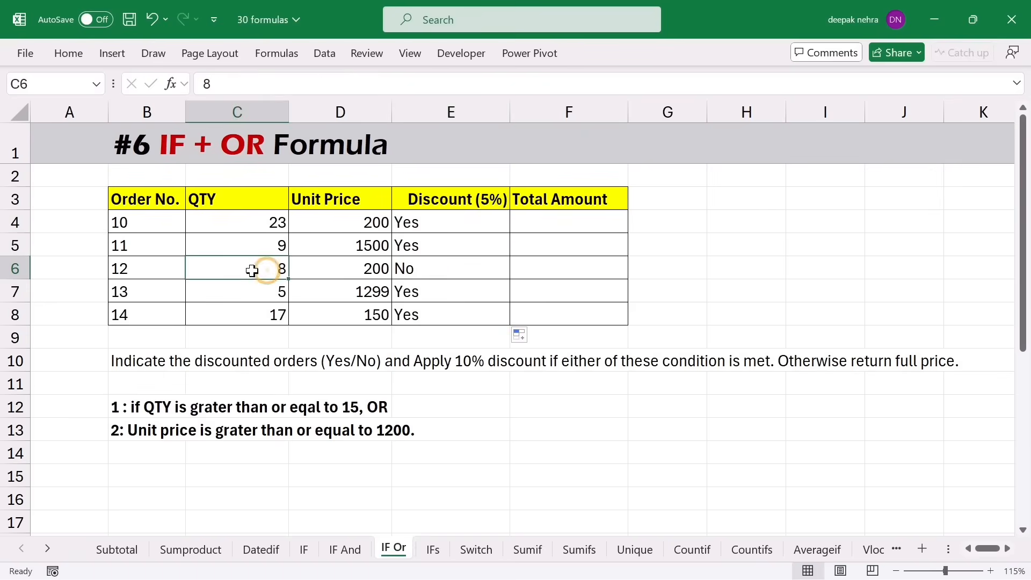
click(313, 275)
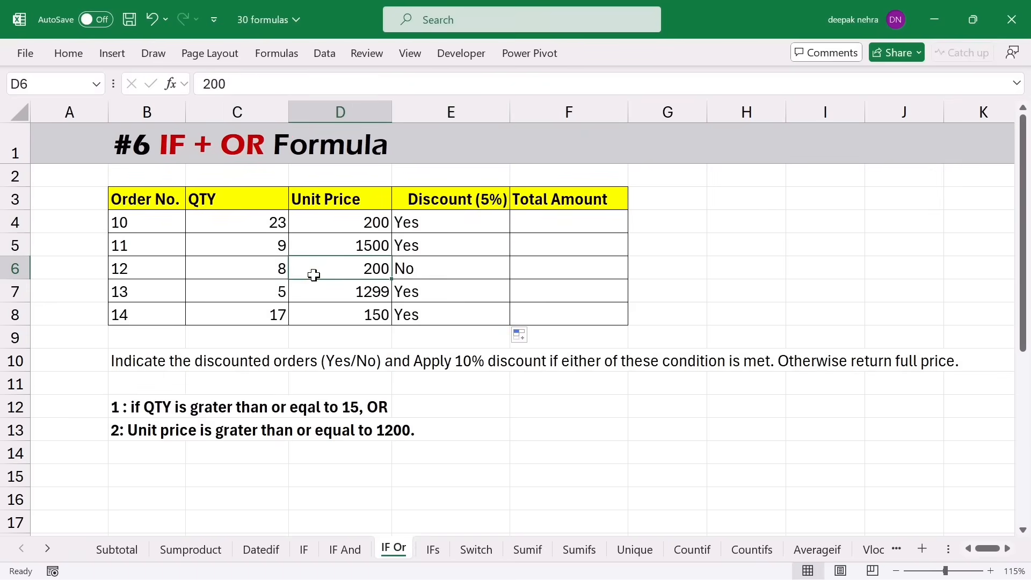
click(243, 248)
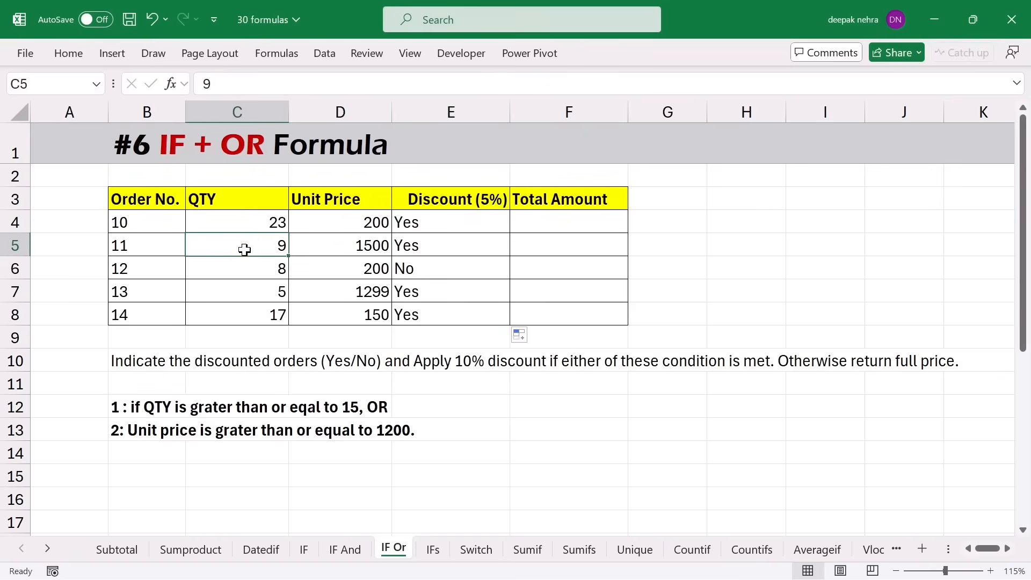
click(333, 247)
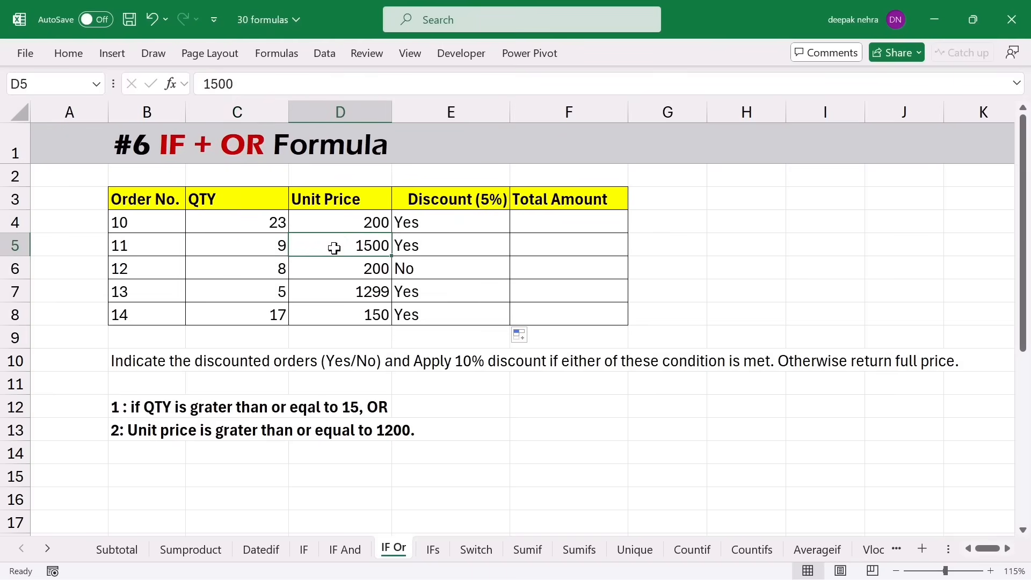
click(406, 249)
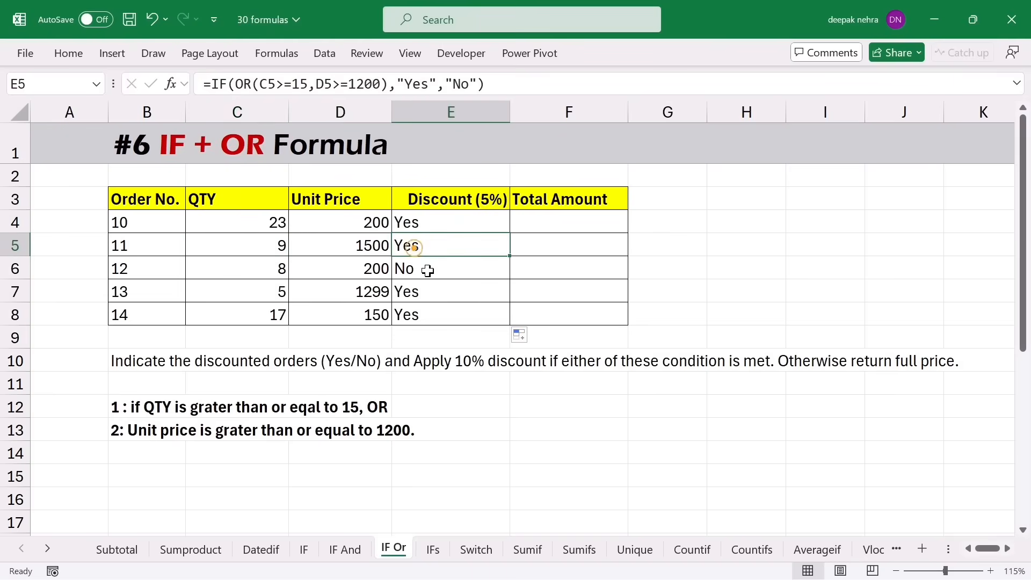
click(556, 230)
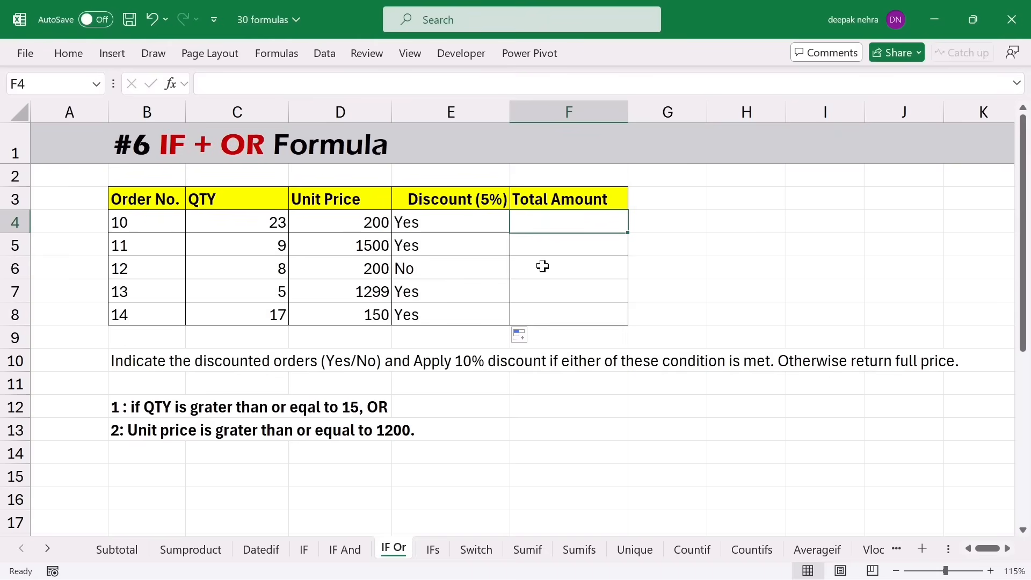
- Enter =IF(E4="yes",C4*D4-(C4*D4)*10%,"") in F4, giving order 10's total of 4140
text(=if)
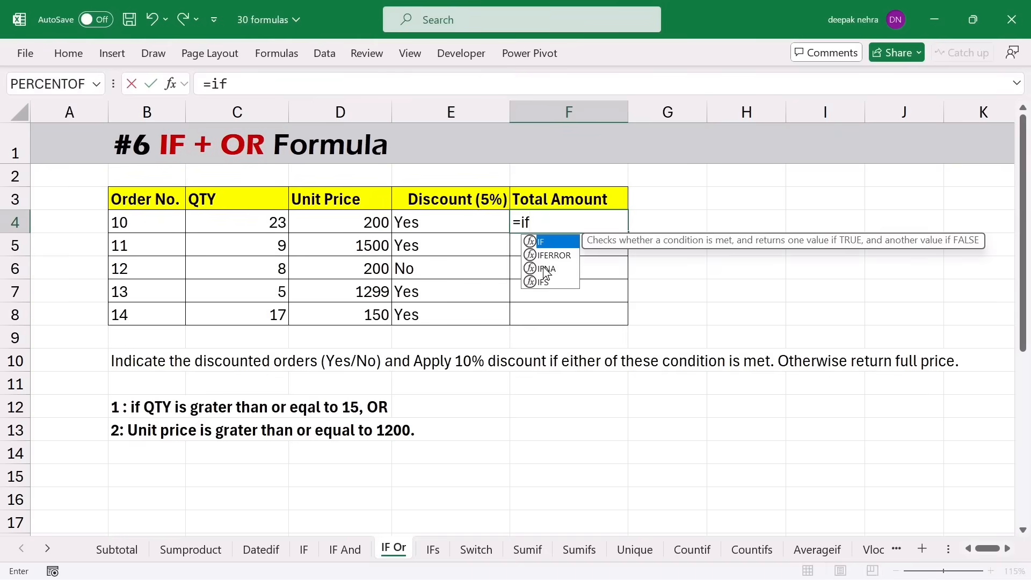
text(()
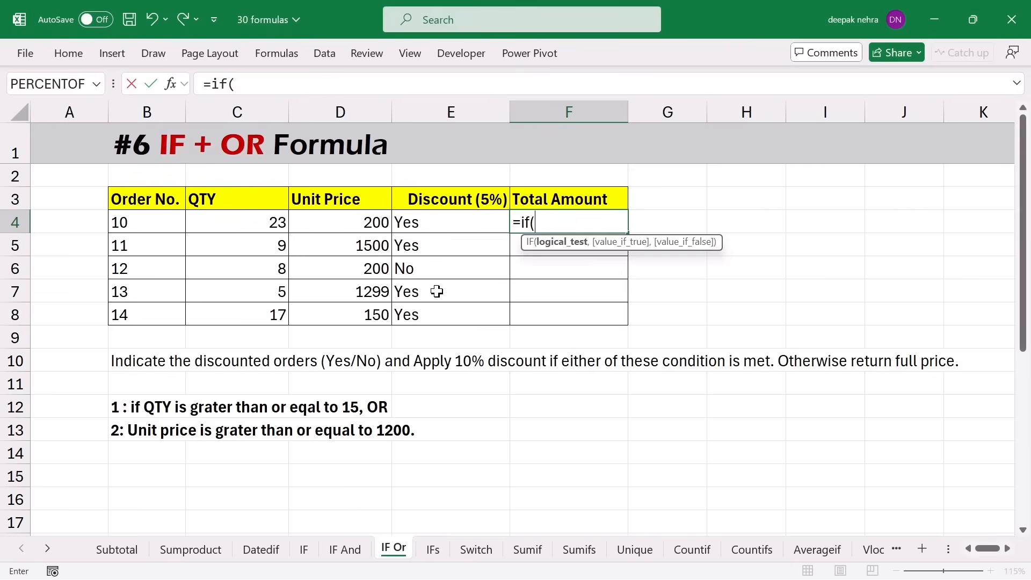
click(427, 222)
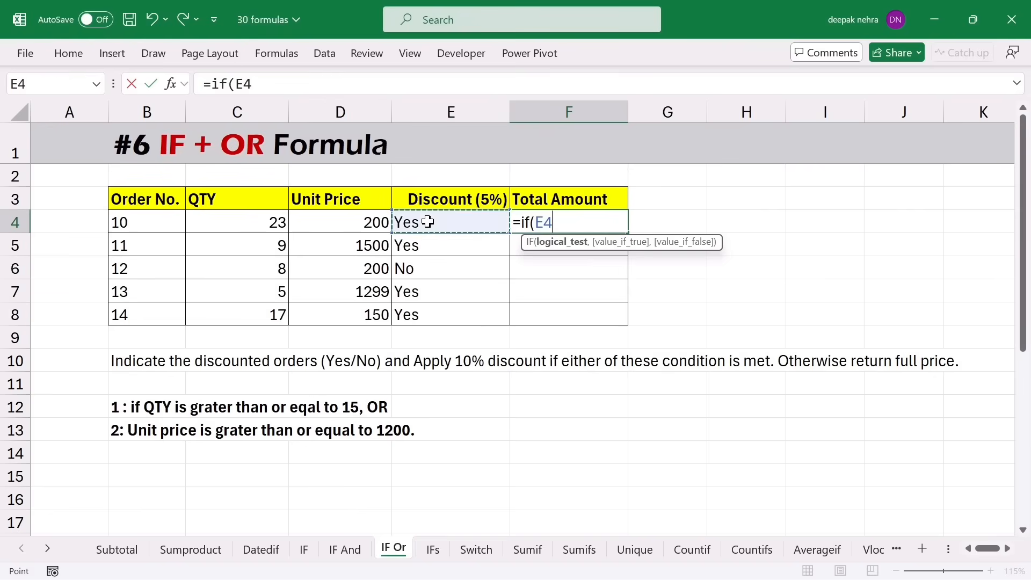
text(=")
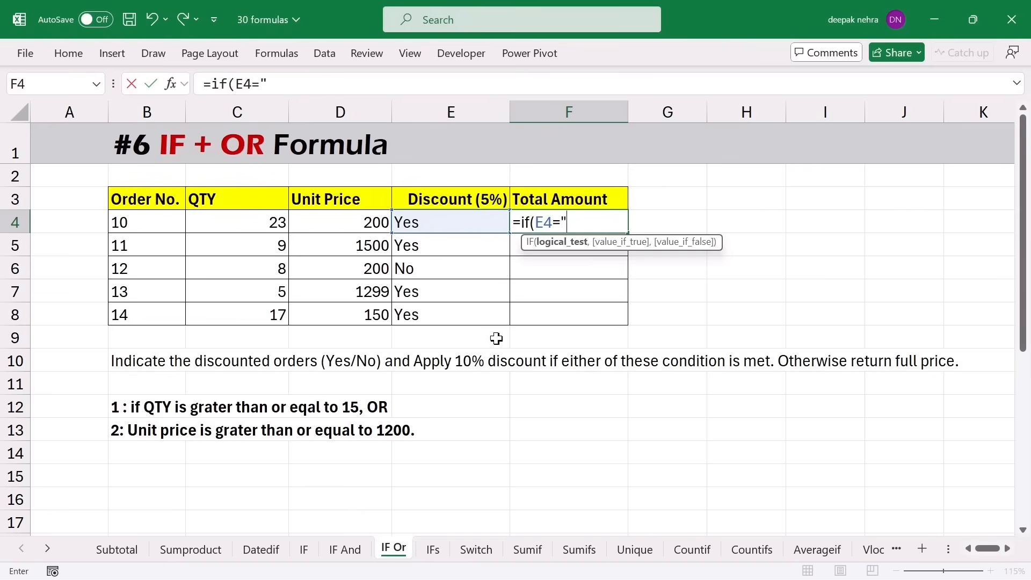
text(yes",)
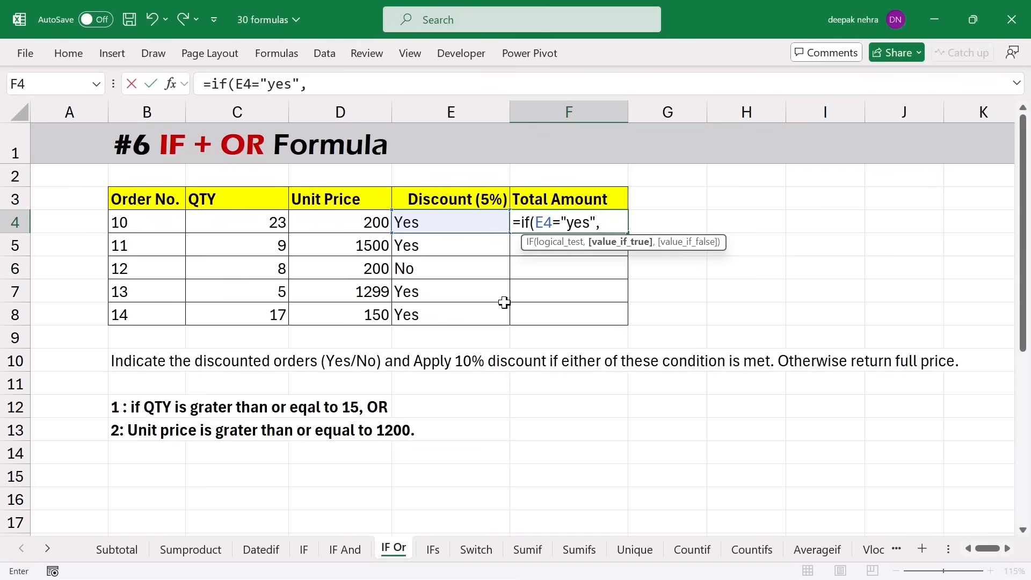
click(245, 224)
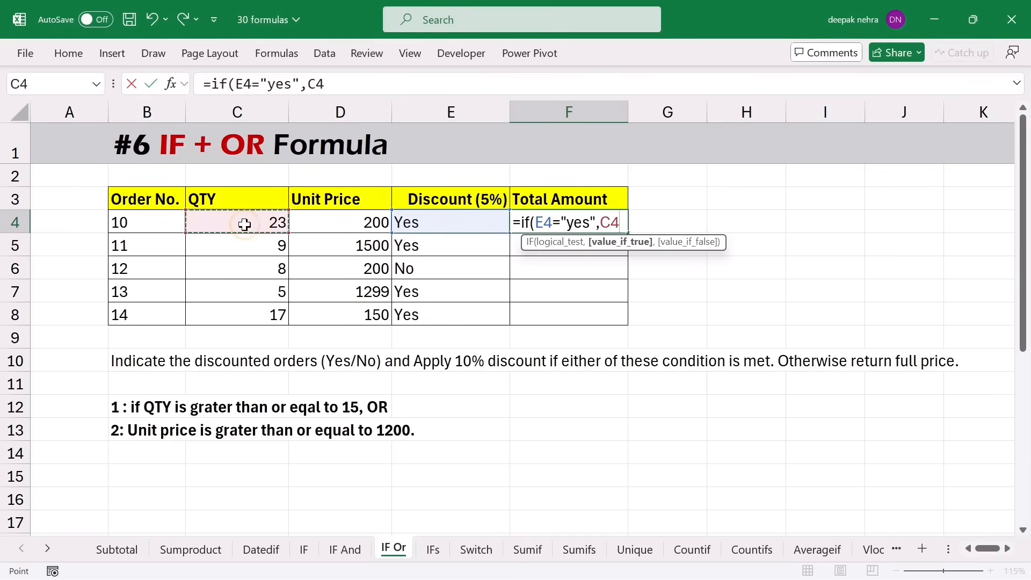
text(*)
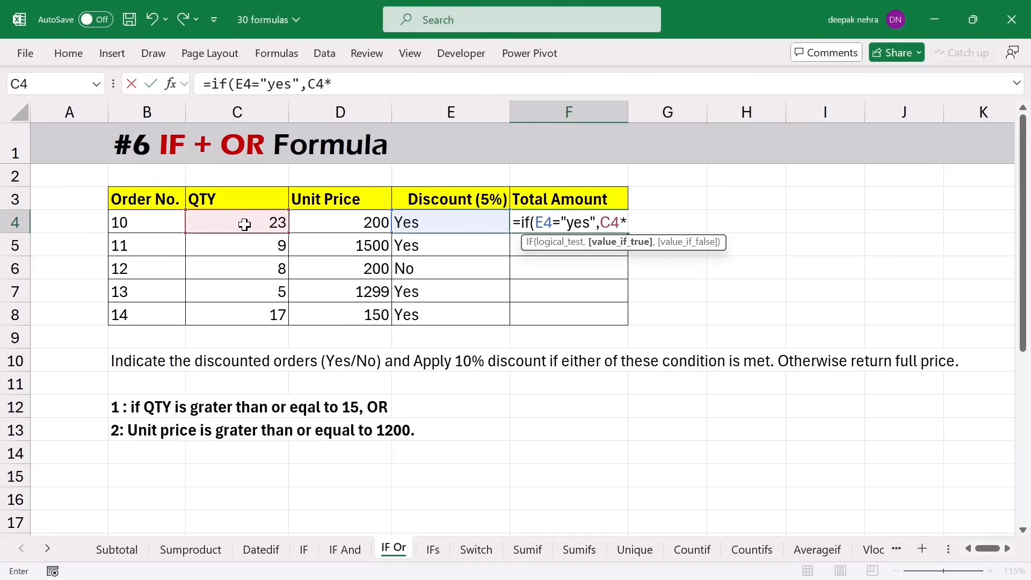
click(318, 229)
text(-()
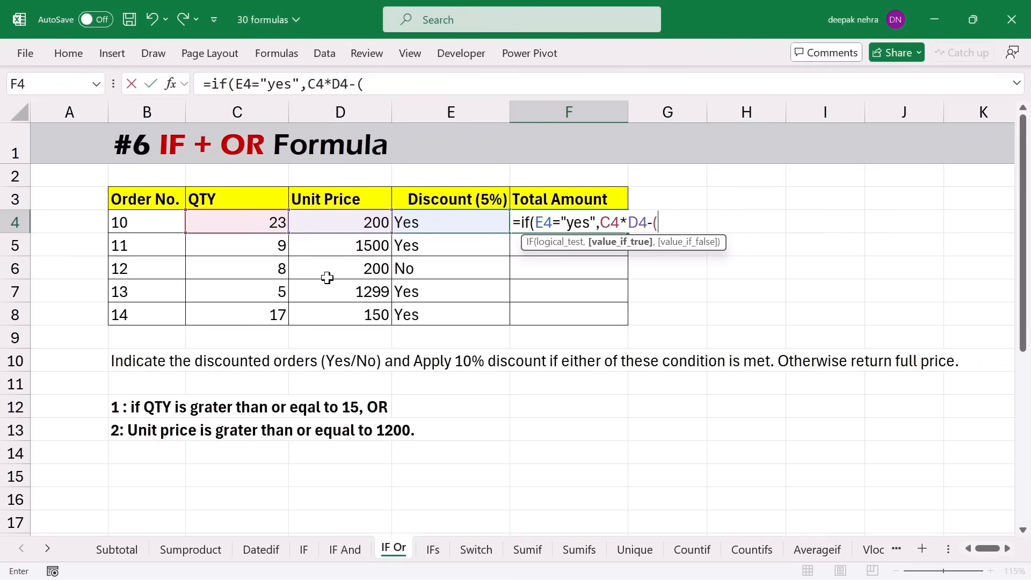
click(250, 220)
text(*)
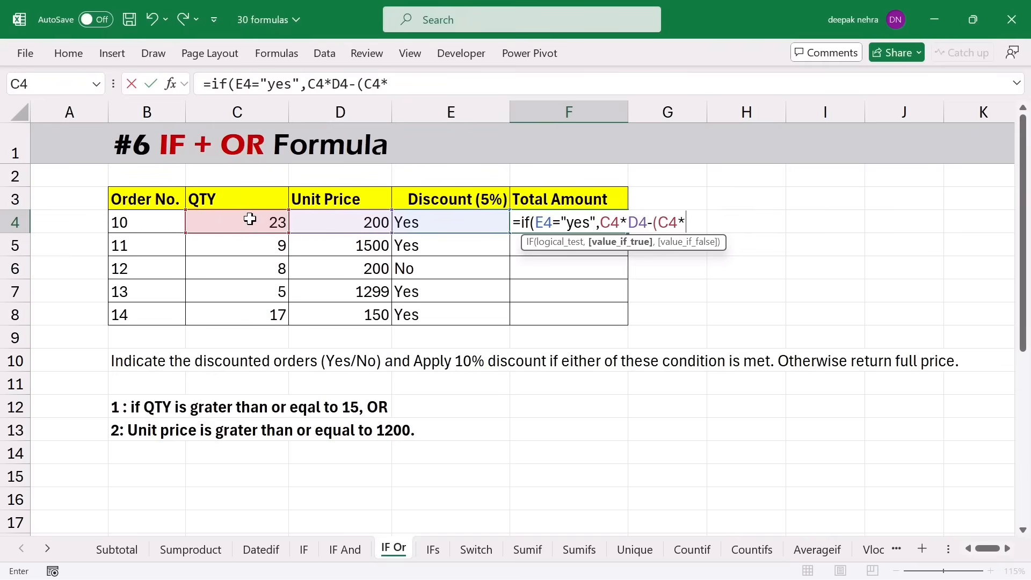
click(357, 224)
text())
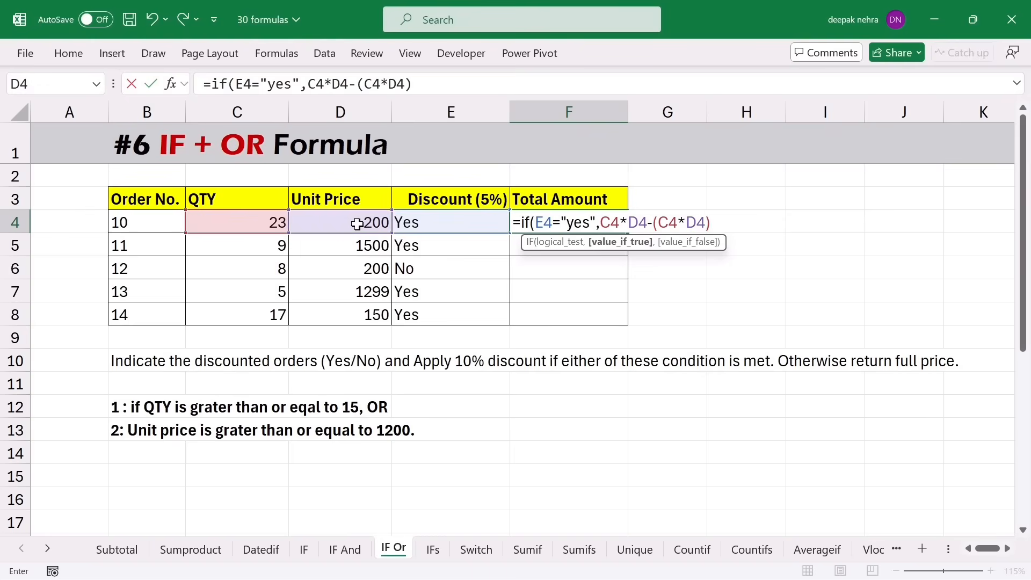
text(*10%)
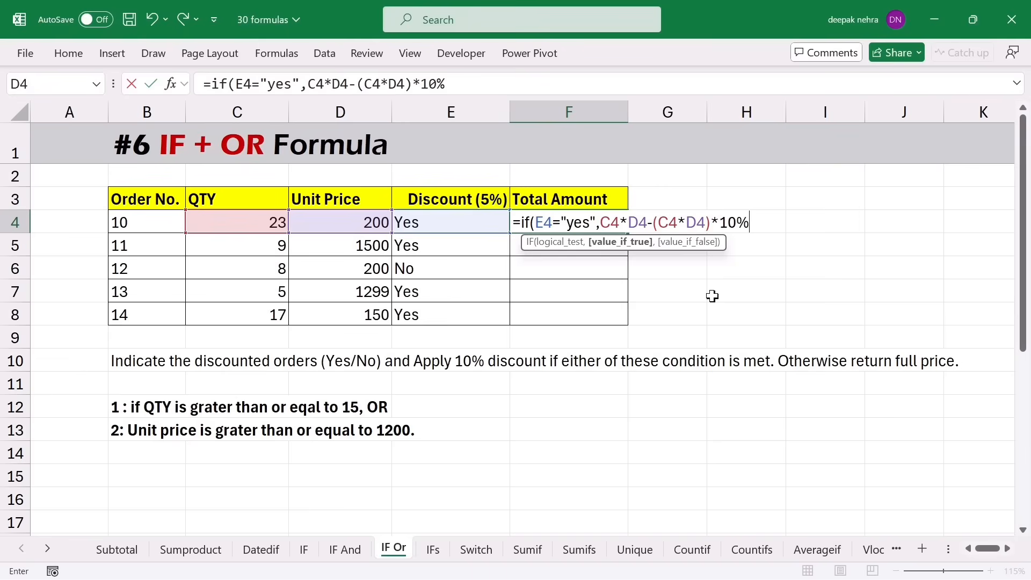
text(,)
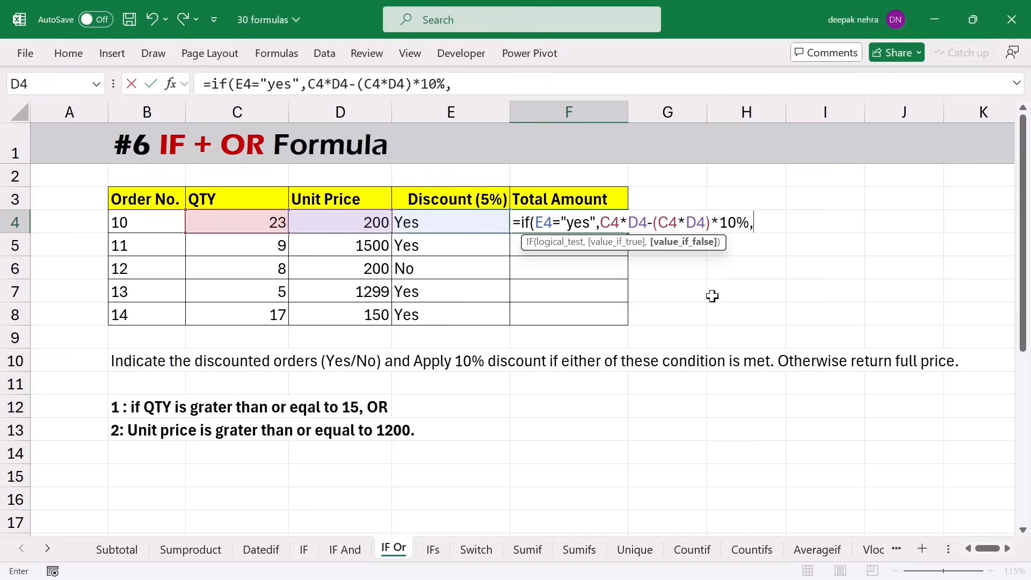
text(""))
key(Return)
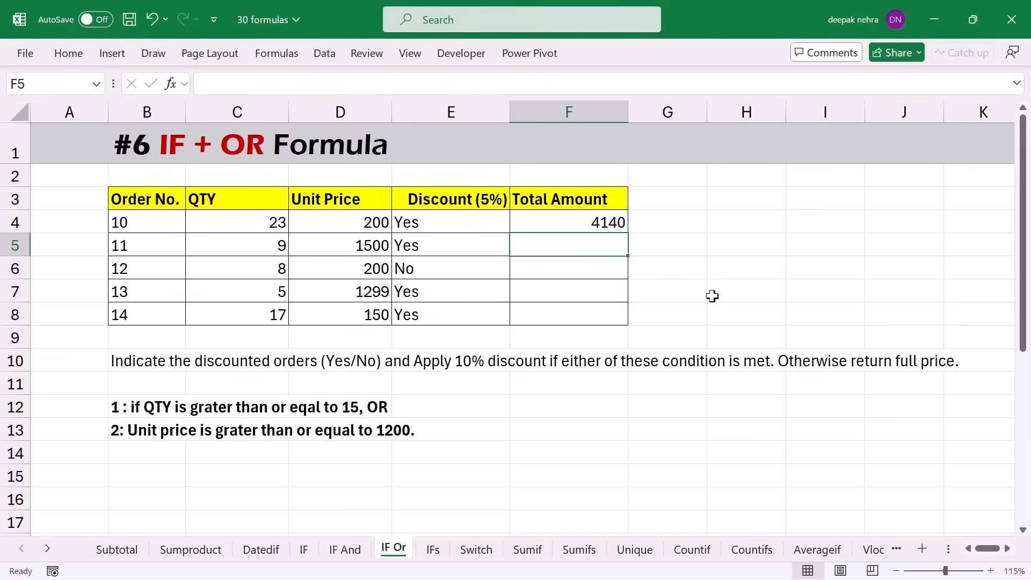
- Fill F4's total formula down to F8 and check order 12's blank total
click(616, 223)
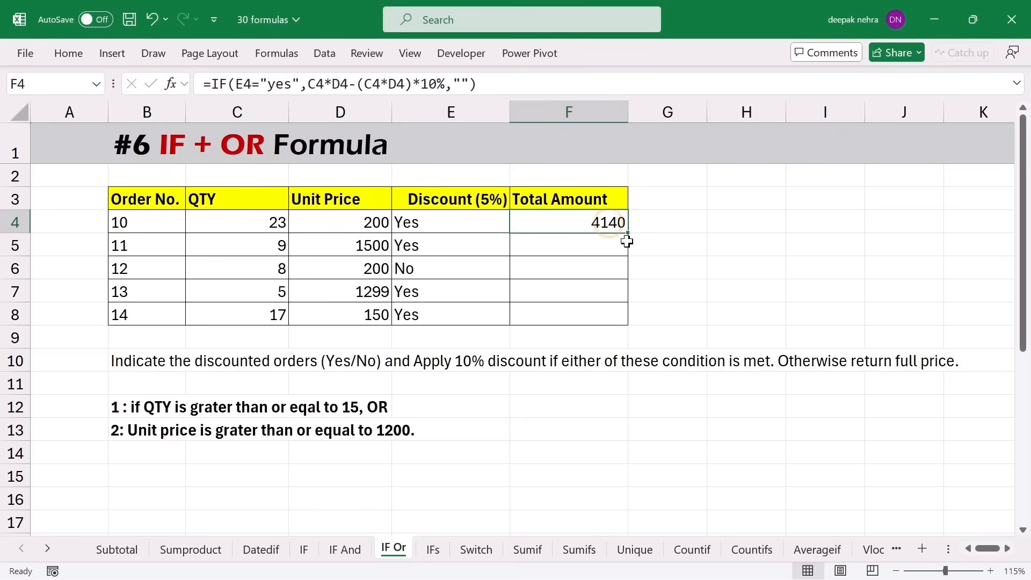
drag(627, 236, 626, 316)
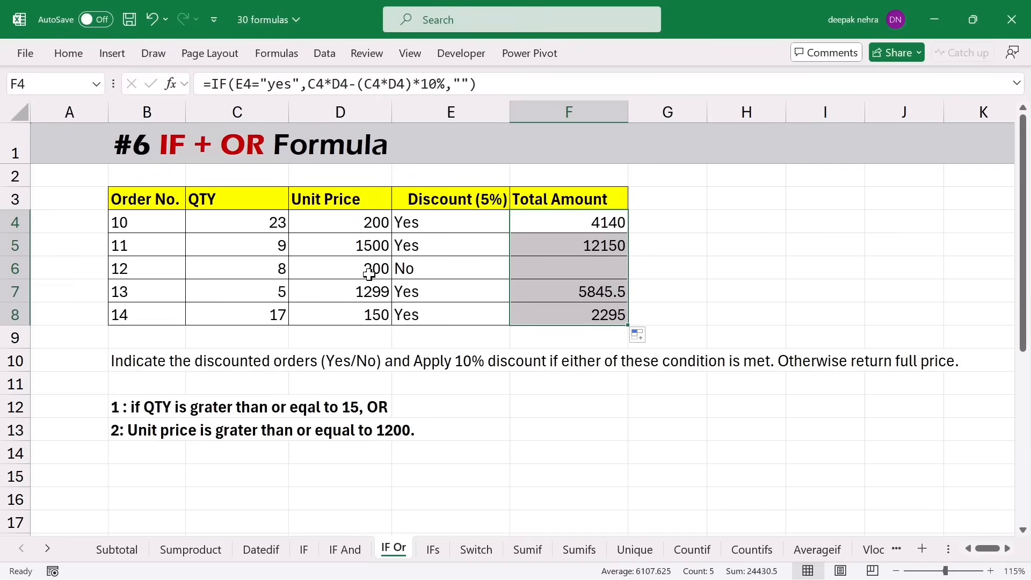
click(276, 267)
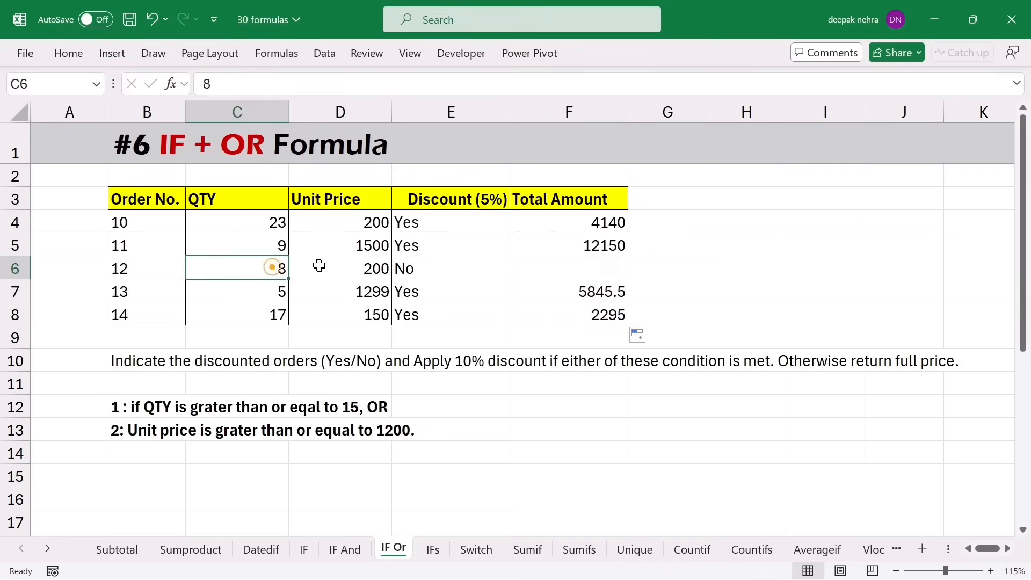
click(316, 266)
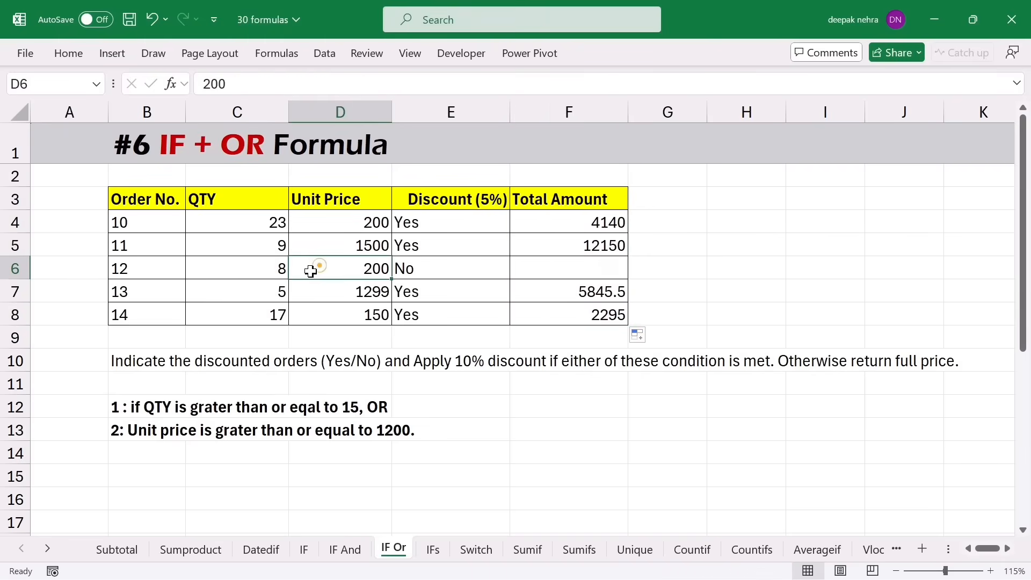
- Change F4's false-case result from "" to C4*D4 so undiscounted orders get full price
double_click(593, 222)
click(767, 220)
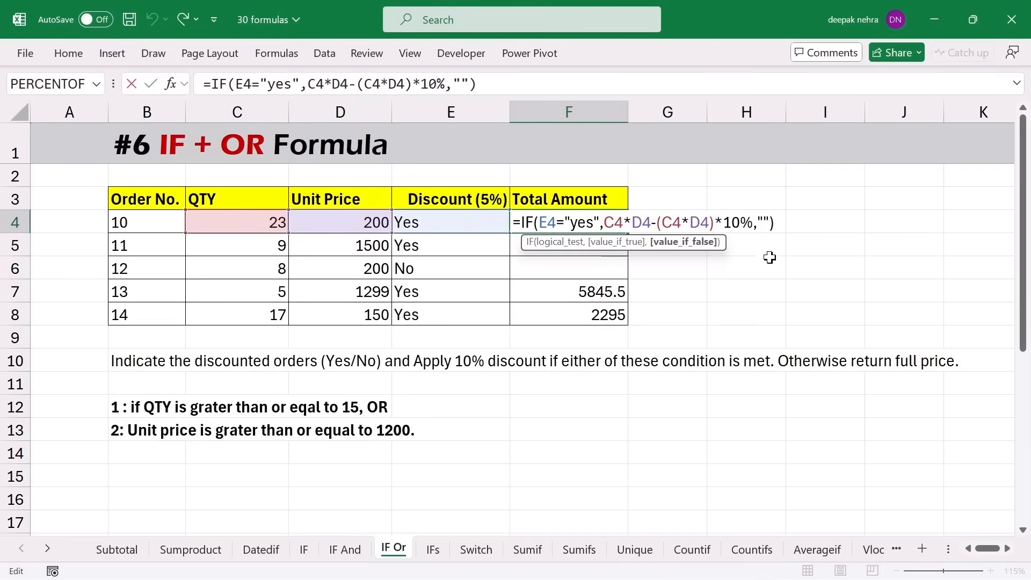
key(BackSpace)
key(BackSpace)
click(230, 224)
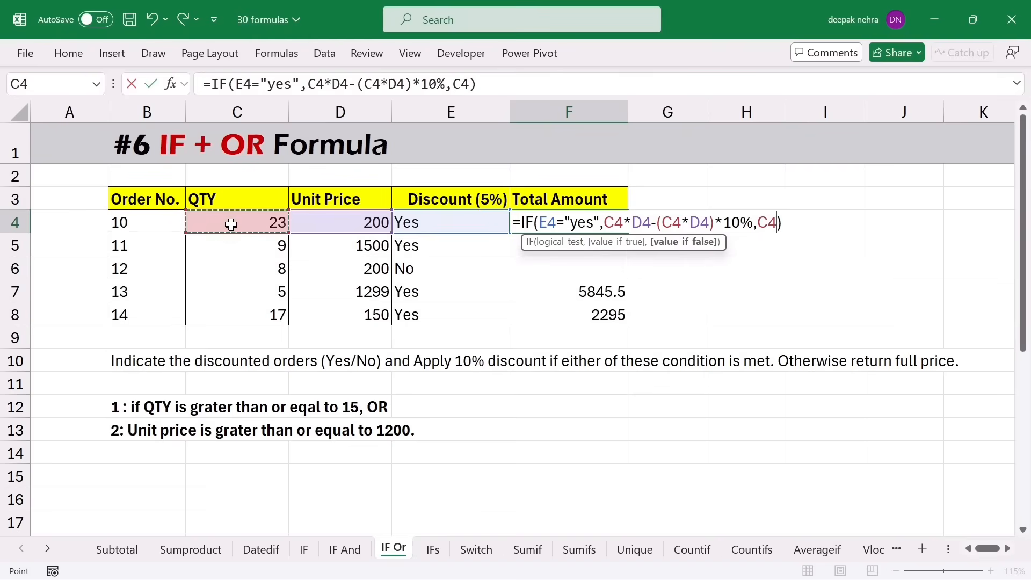
text(*)
click(371, 223)
key(Return)
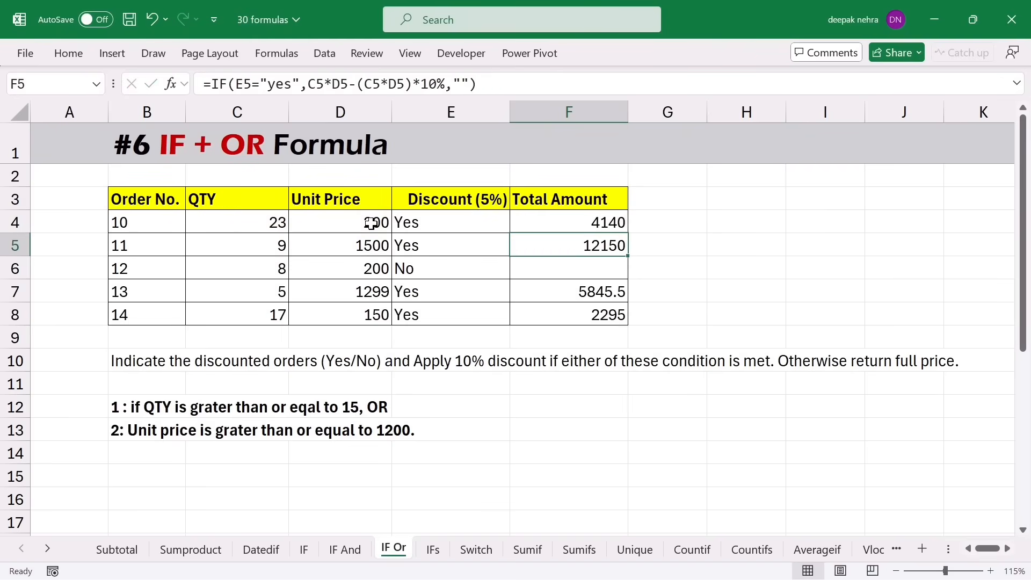
- Refill the revised total formula to F8 and verify order 12 now totals 1600
click(542, 225)
drag(627, 233, 618, 317)
click(586, 275)
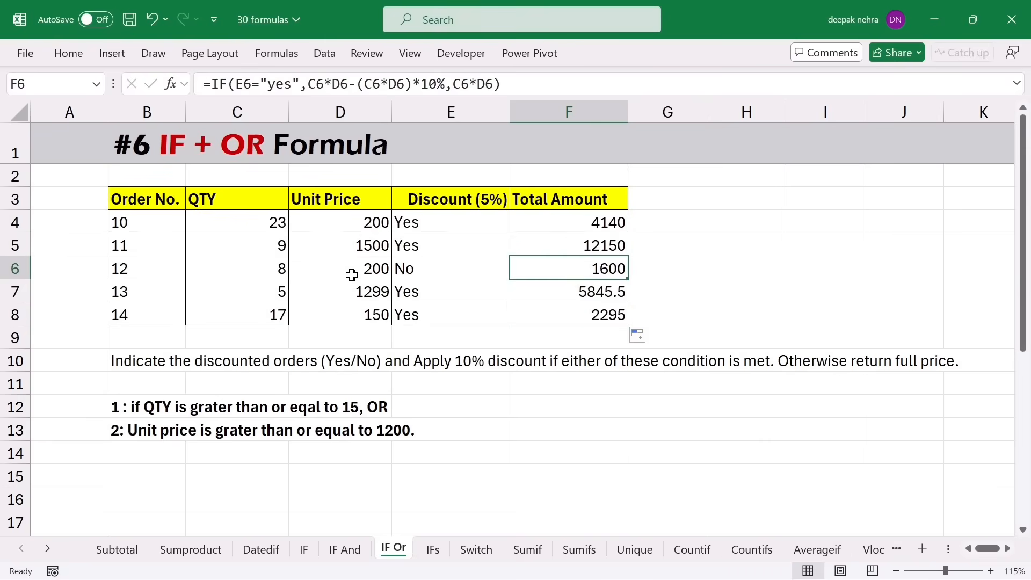
click(331, 274)
click(272, 267)
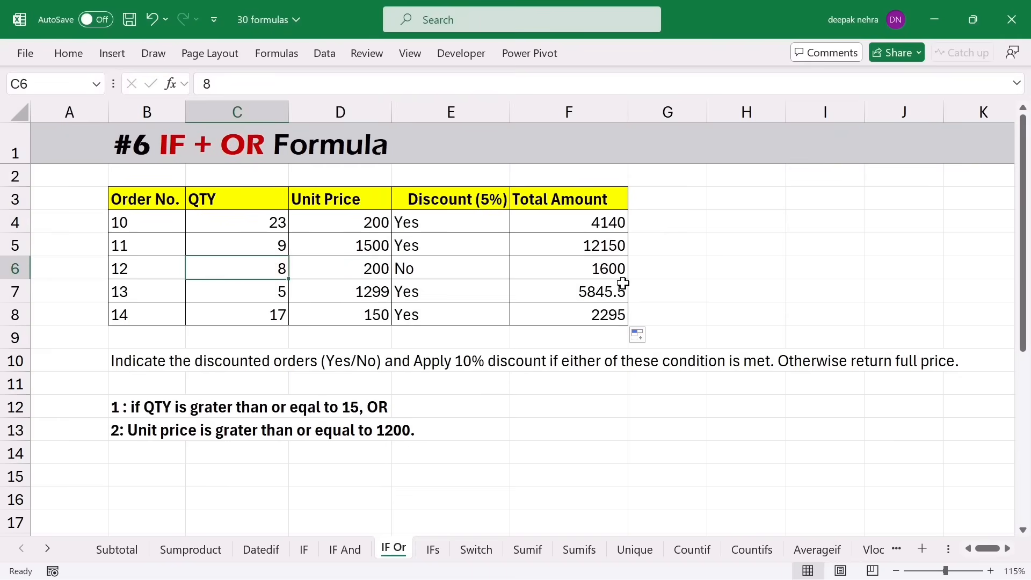
click(430, 229)
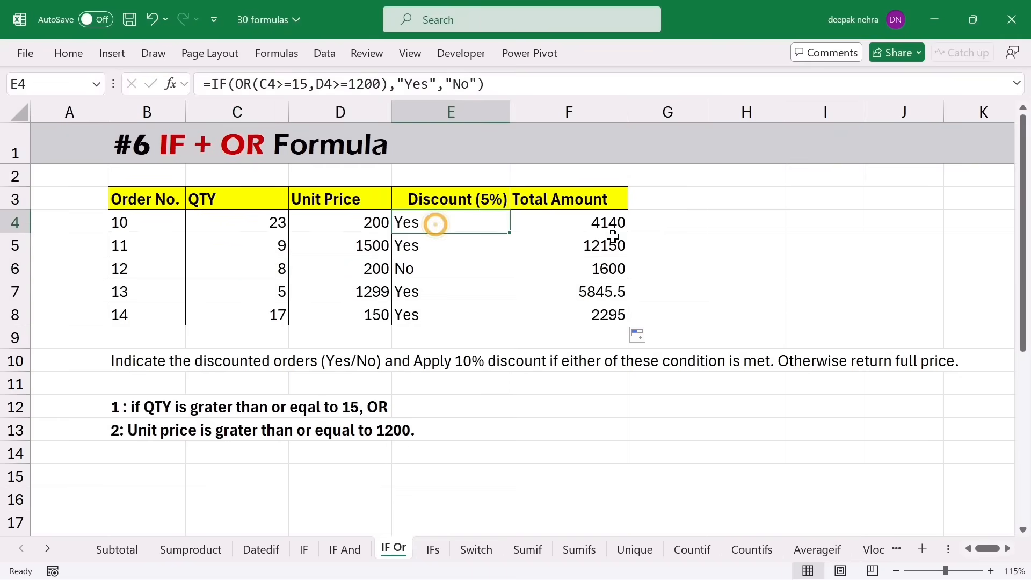
click(583, 248)
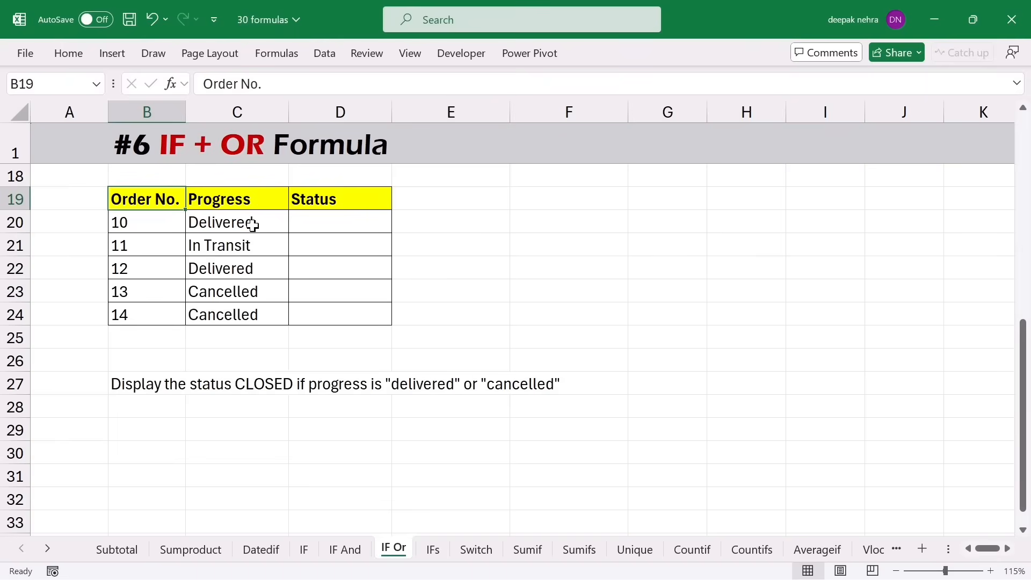
- Enter =IF(OR(C20="delivered",C20="cancelled"),"Closed","") in D20 for order 10's status
click(335, 225)
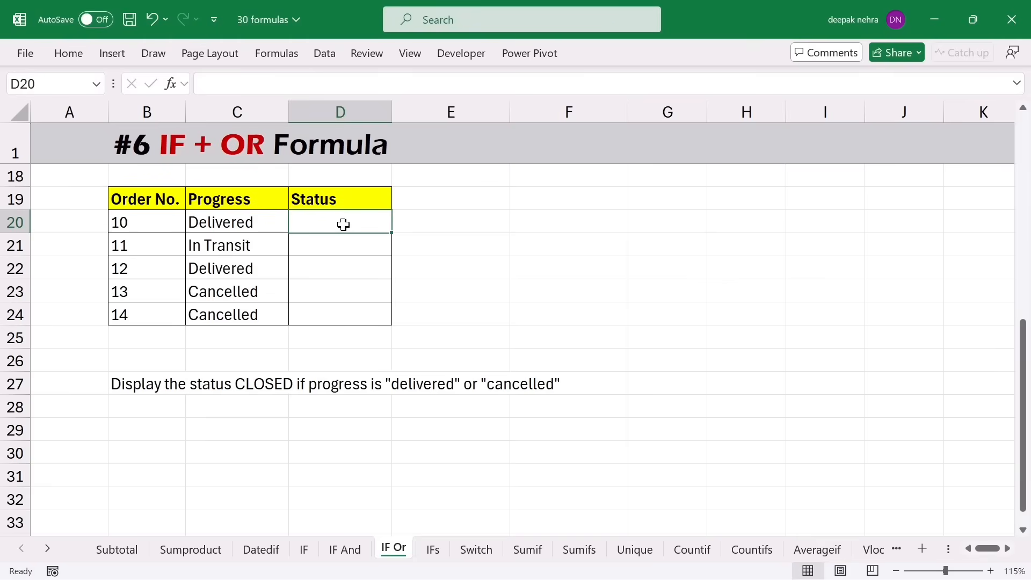
click(248, 224)
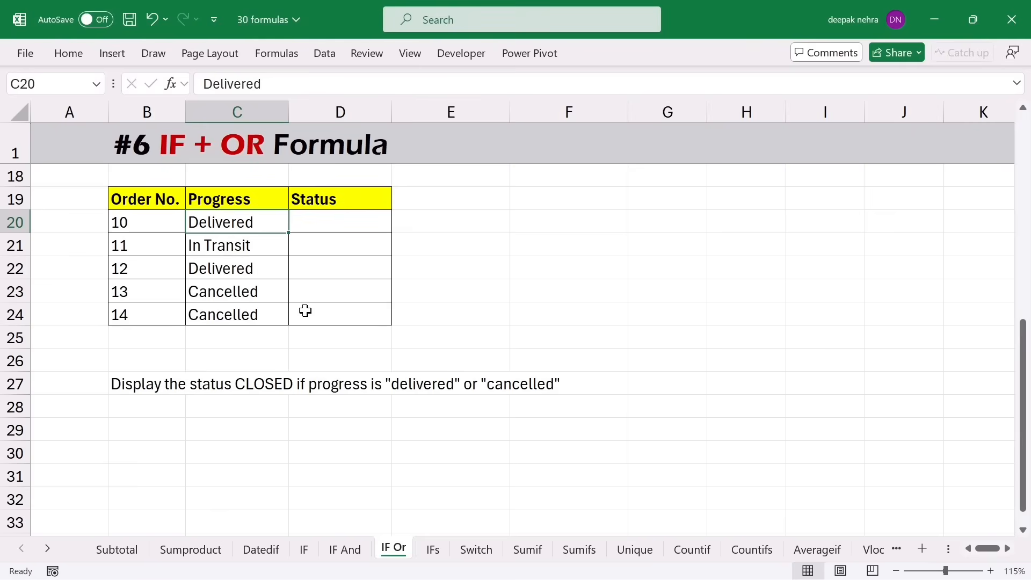
click(329, 222)
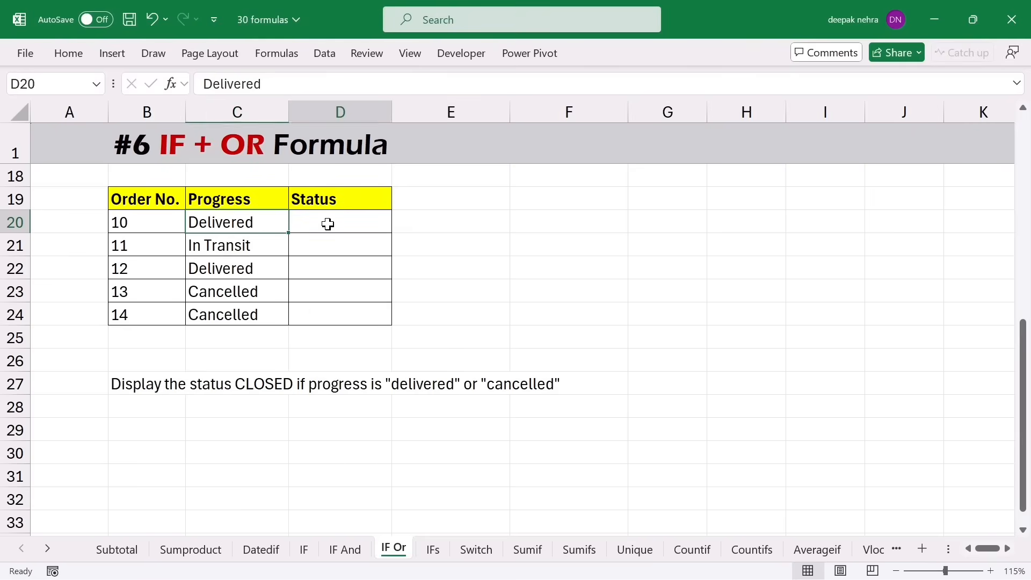
text(=if)
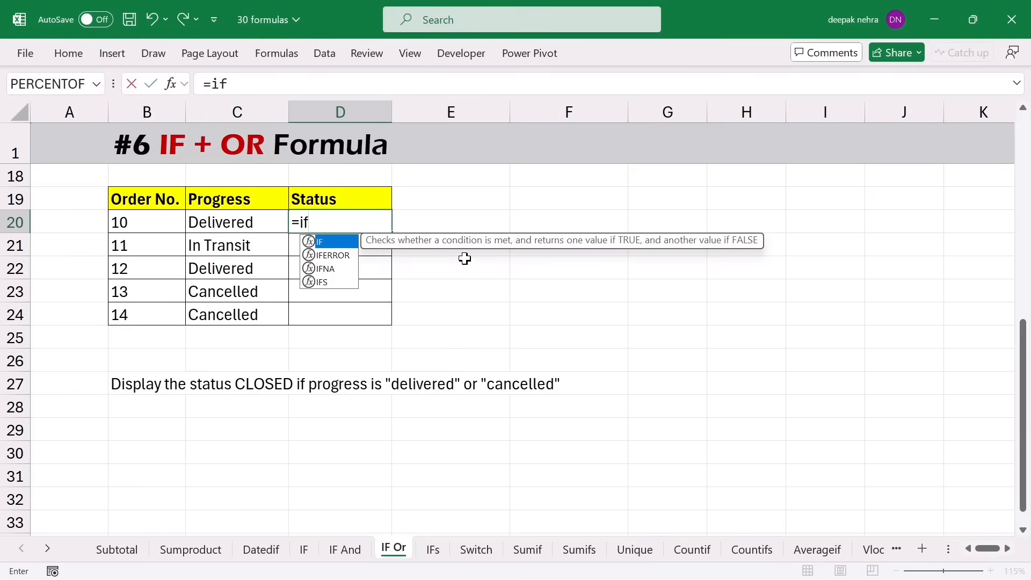
text((or()
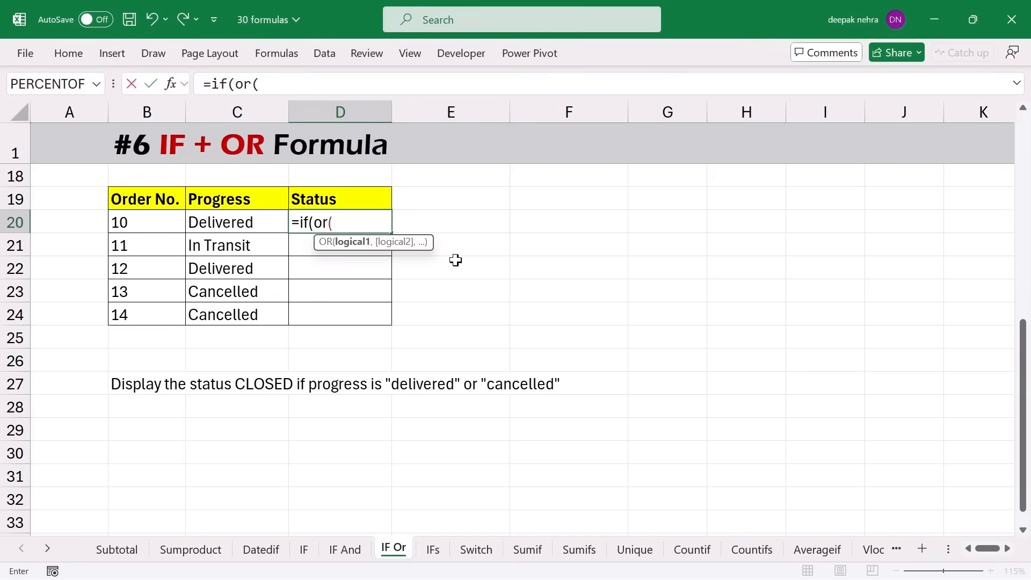
click(237, 227)
text(="delivered",)
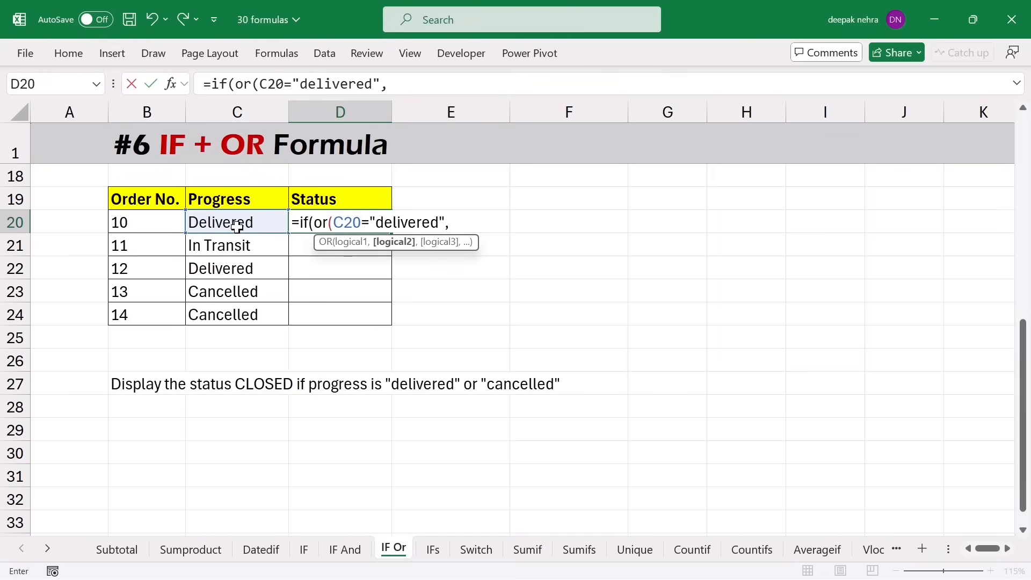
click(214, 225)
text(="cancelled)
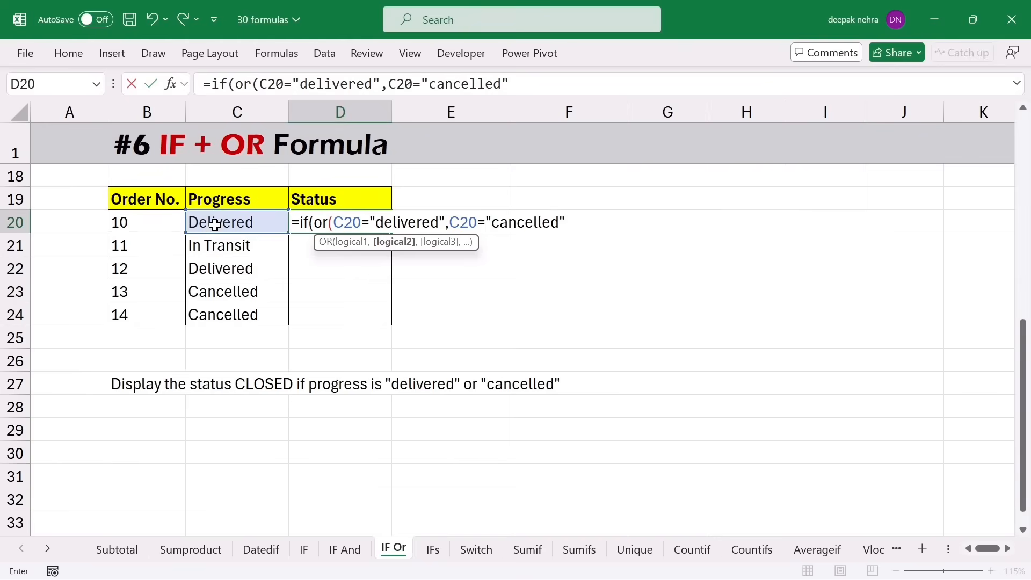
text("))
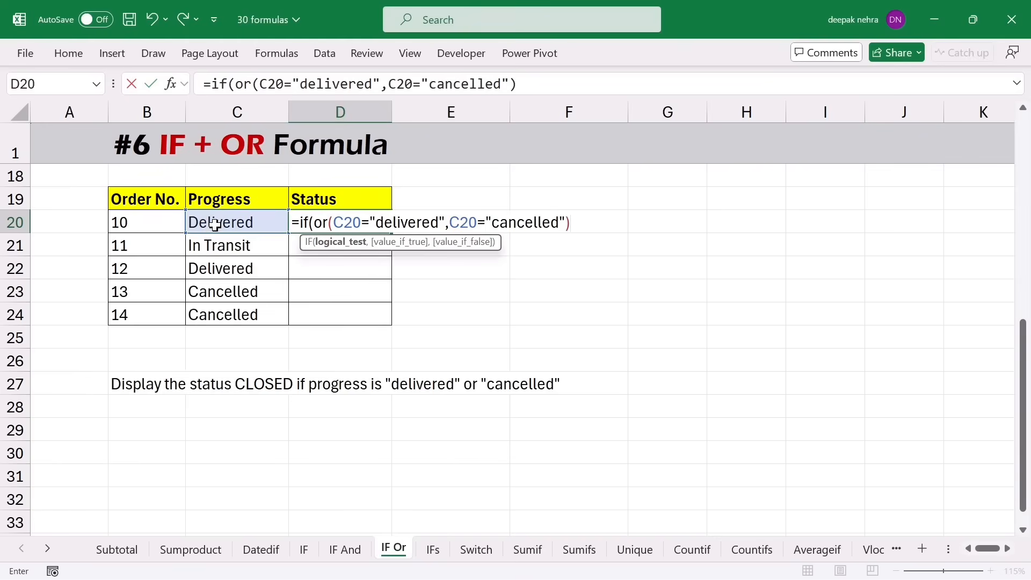
text(,)
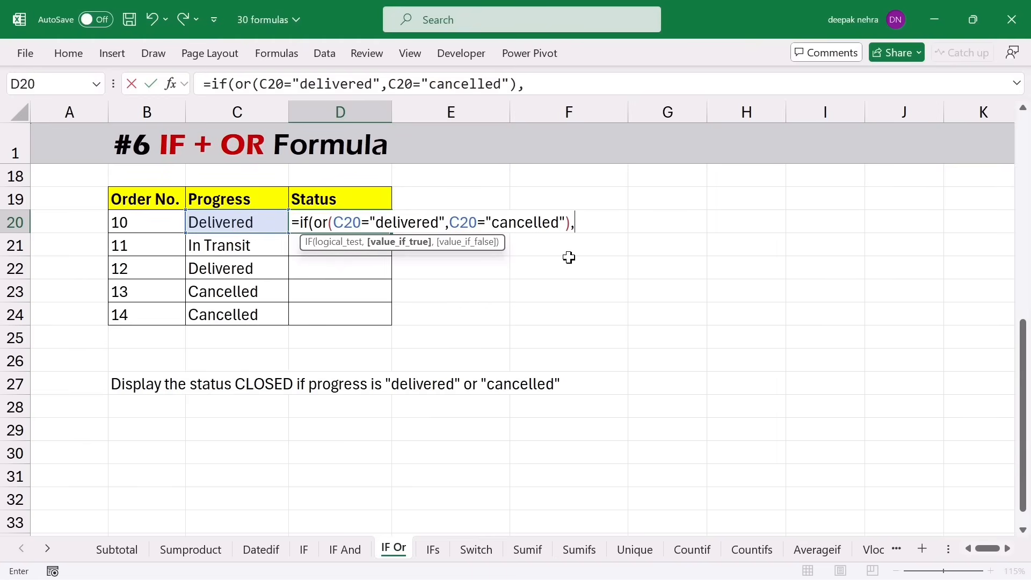
text("Closed",)
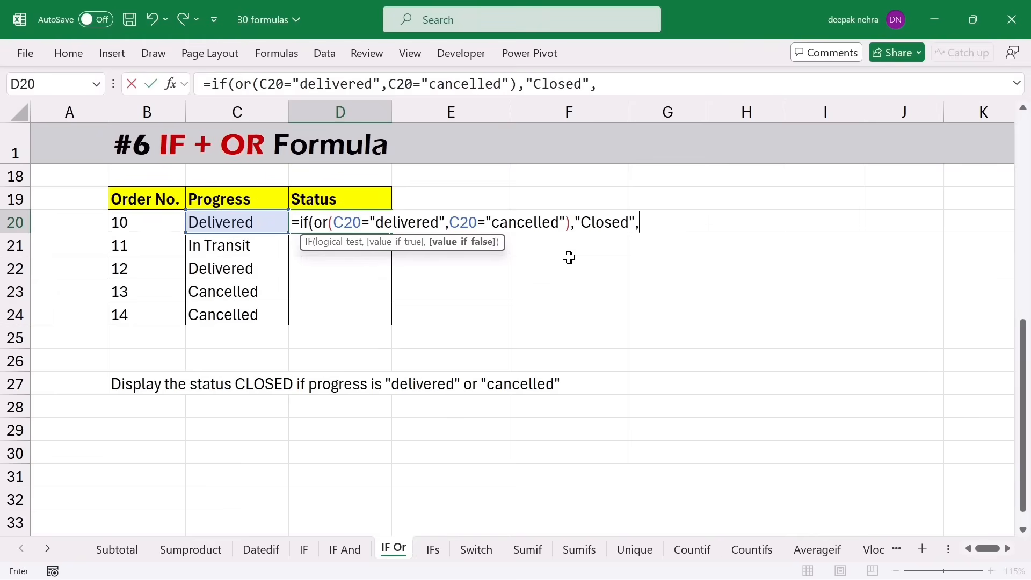
text(""))
key(Return)
- Fill the status formula down to D24, leaving in-transit order 11 blank
click(356, 226)
drag(391, 233, 386, 329)
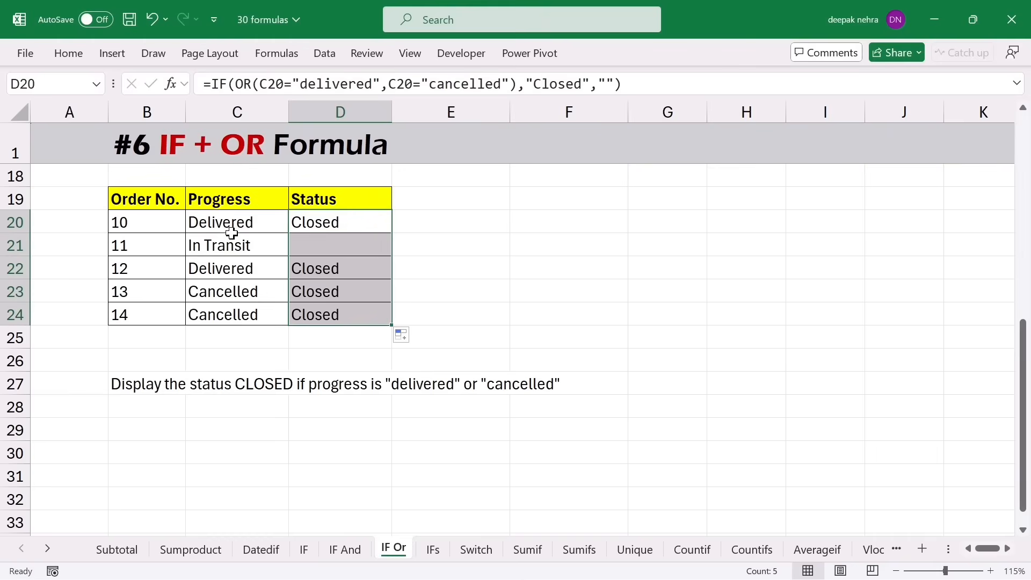
click(363, 290)
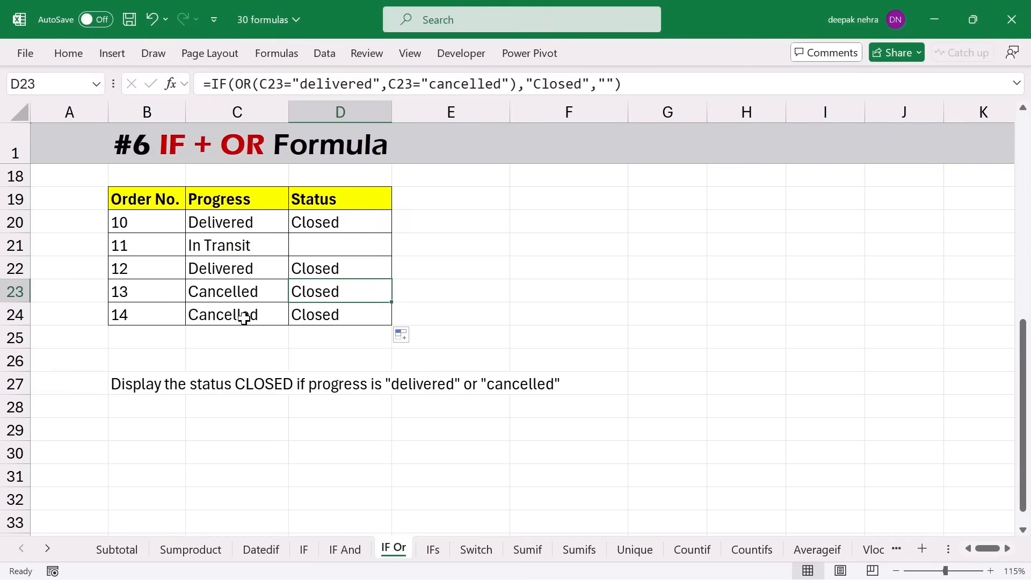
click(153, 203)
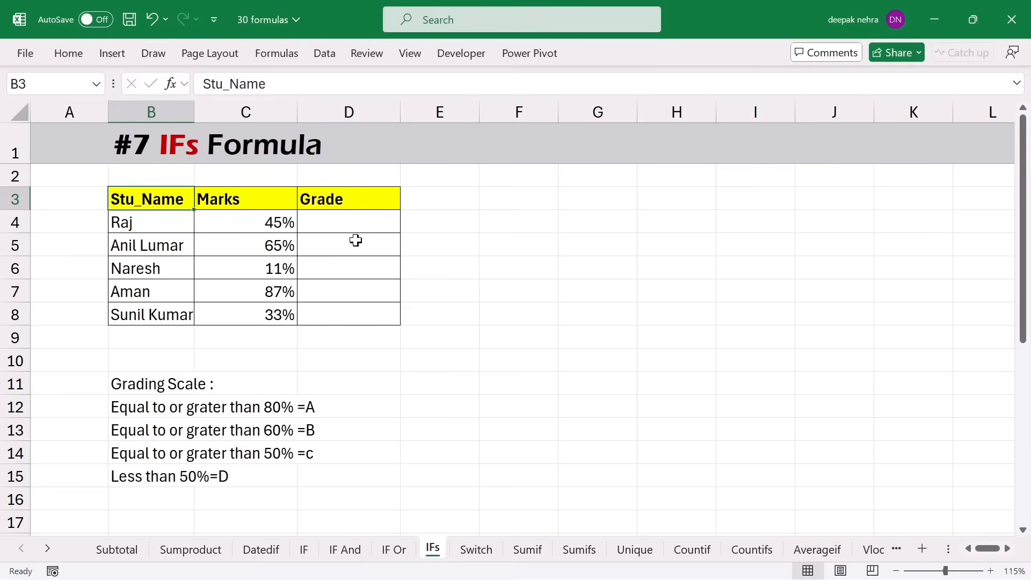
- Select Raj's Grade cell D4 on the IFs sheet
click(343, 228)
text(`)
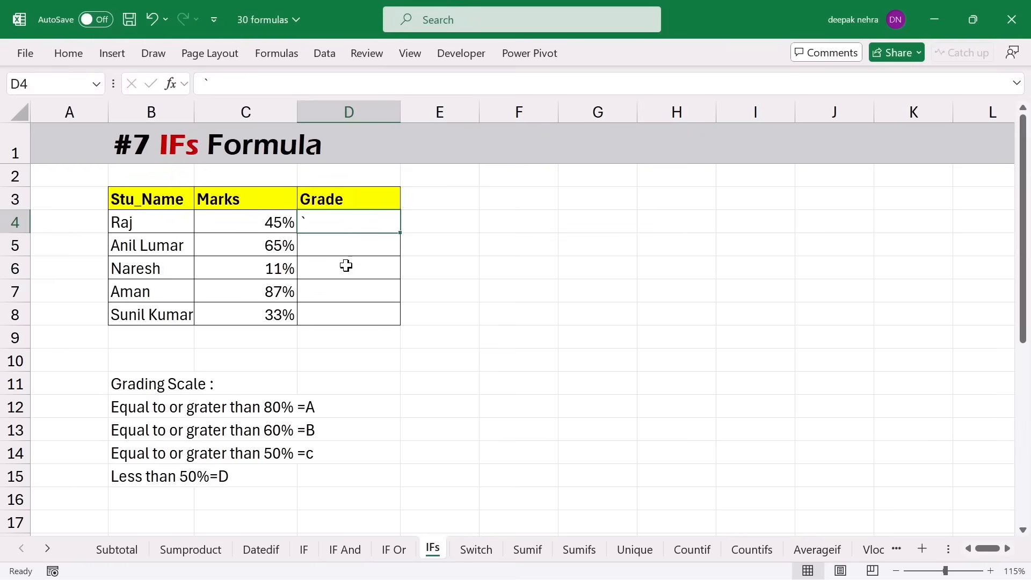
- Enter =IFS(C4>=80%,"A",C4>=60%,"B",C4>=50%,"C",C4<50%,"D") in D4 to grade Raj
text(=ifs)
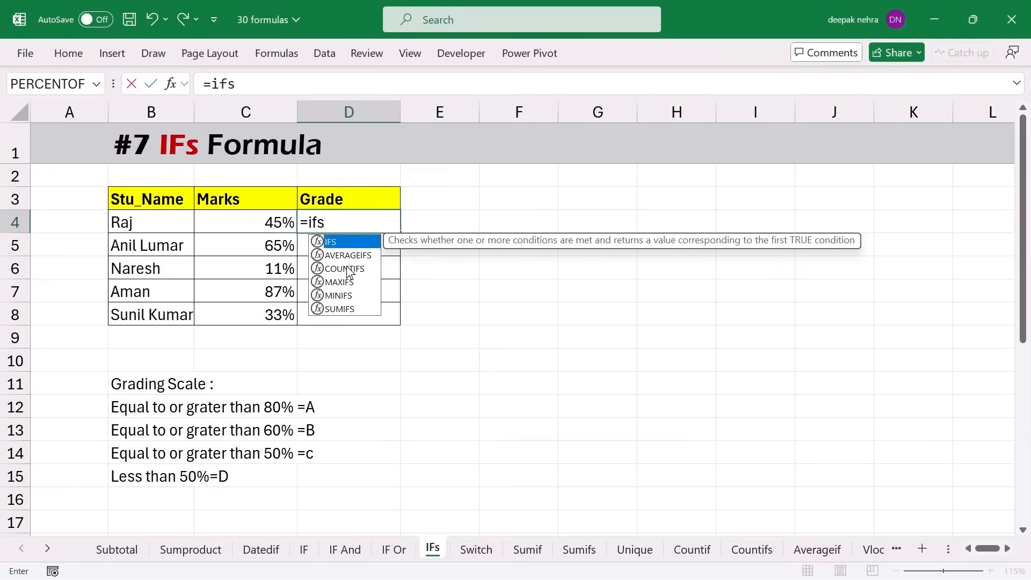
text(()
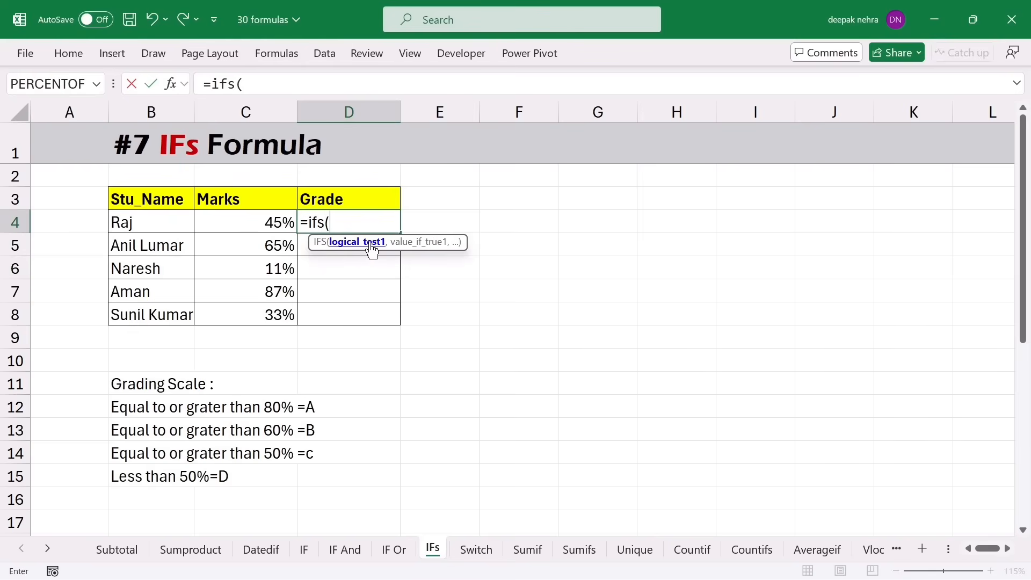
click(247, 217)
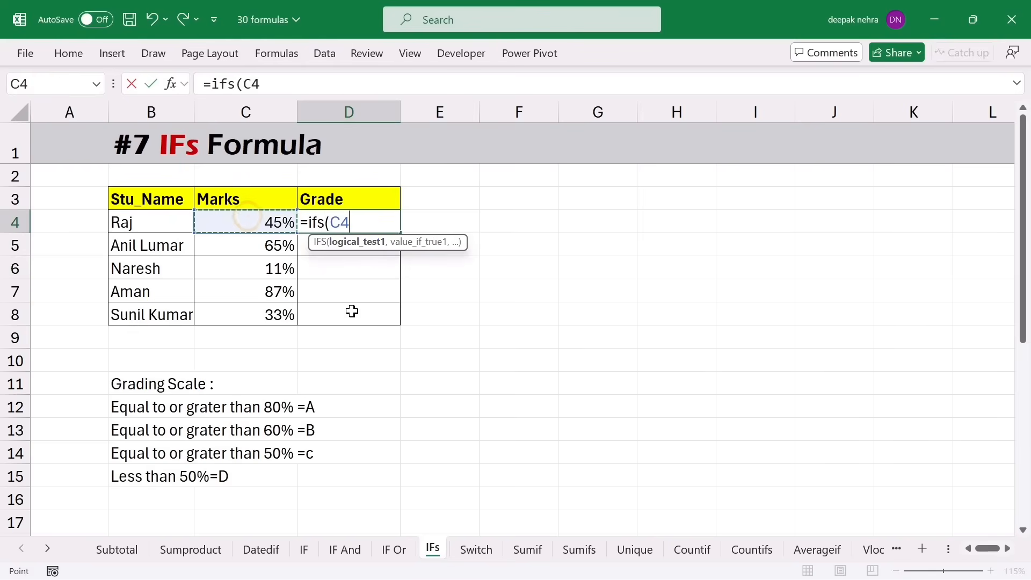
text(>=80%)
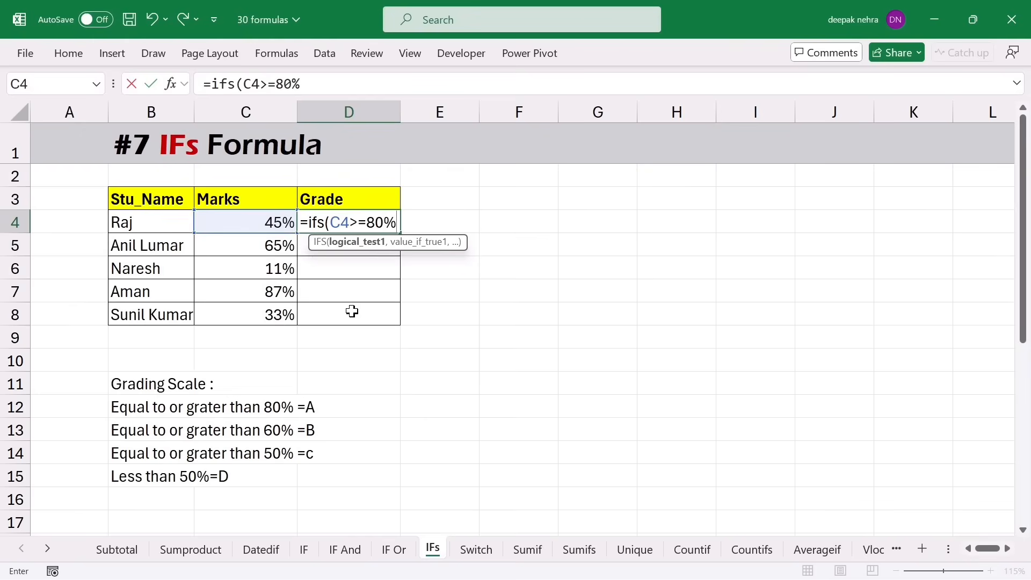
text(,"A)
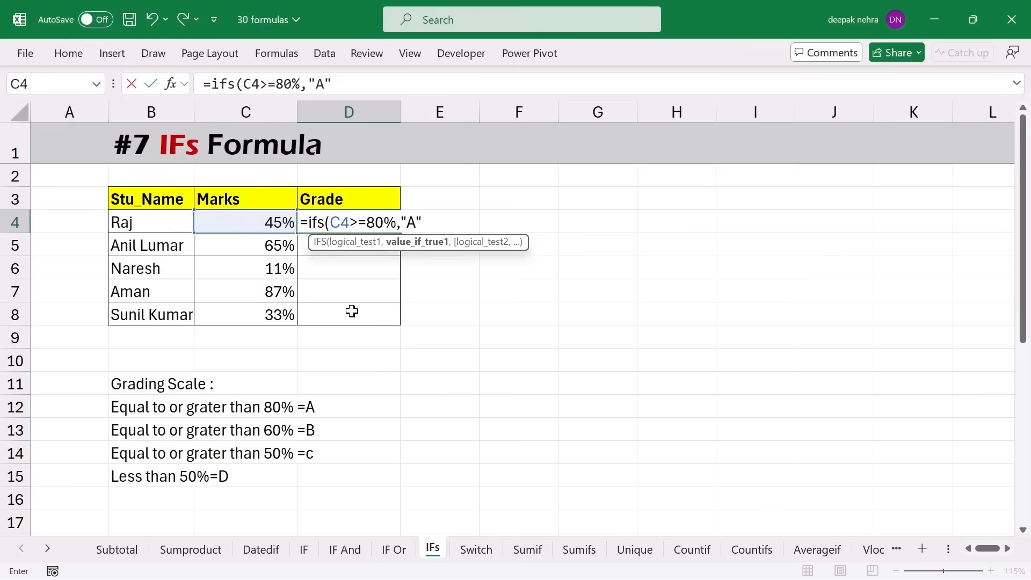
text(,)
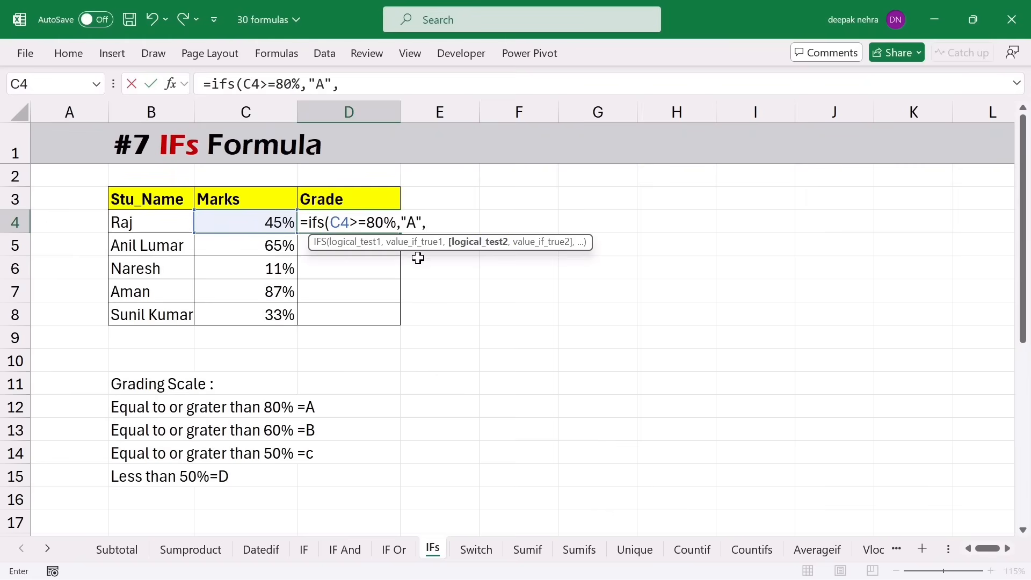
click(269, 221)
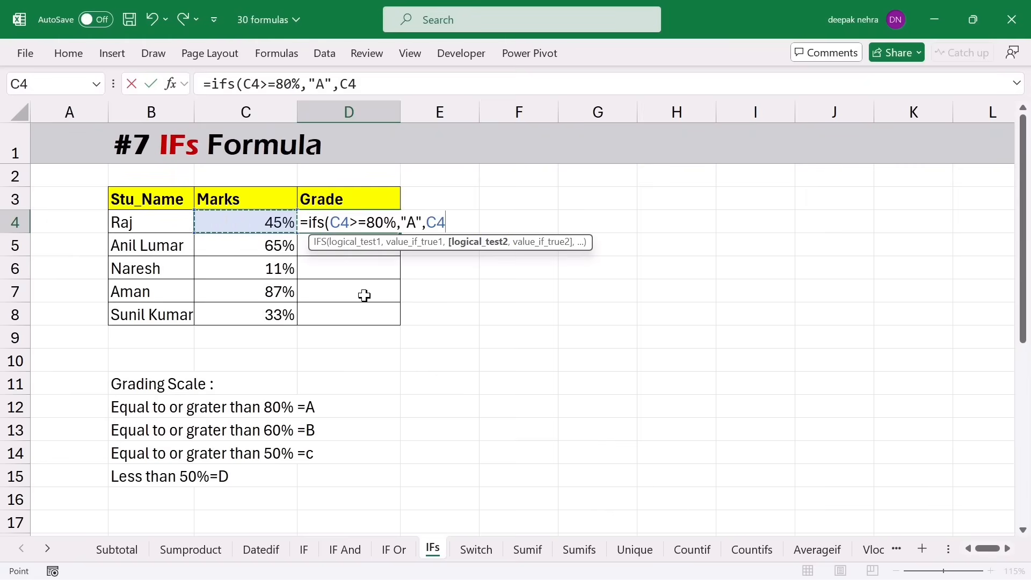
text(>)
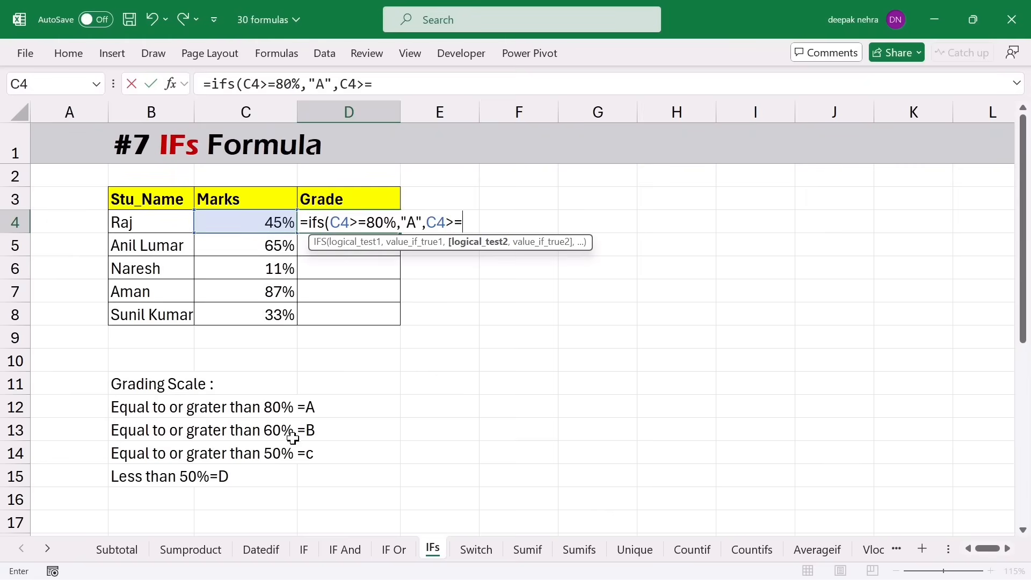
text(=60%,)
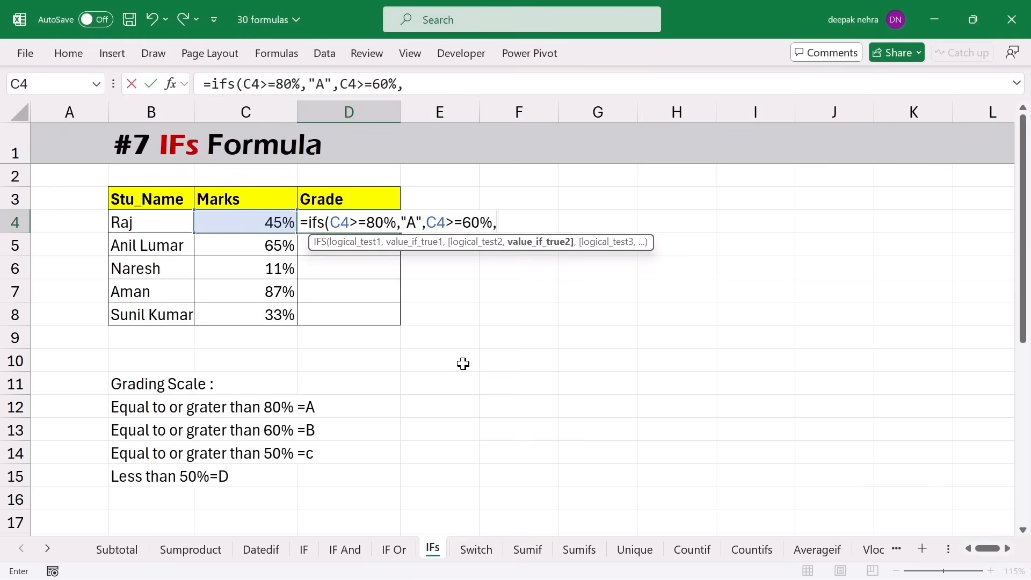
text("B",)
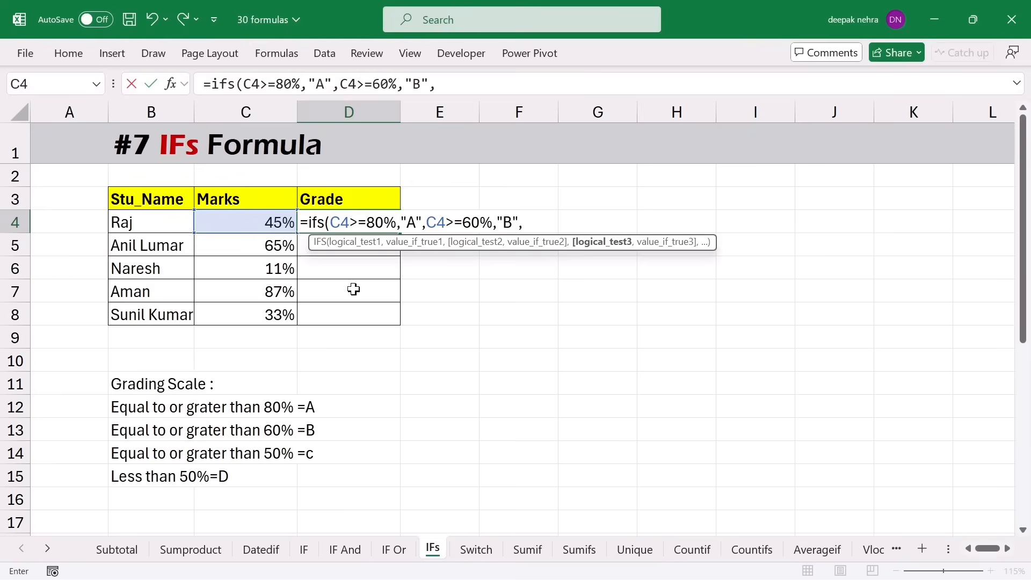
click(243, 220)
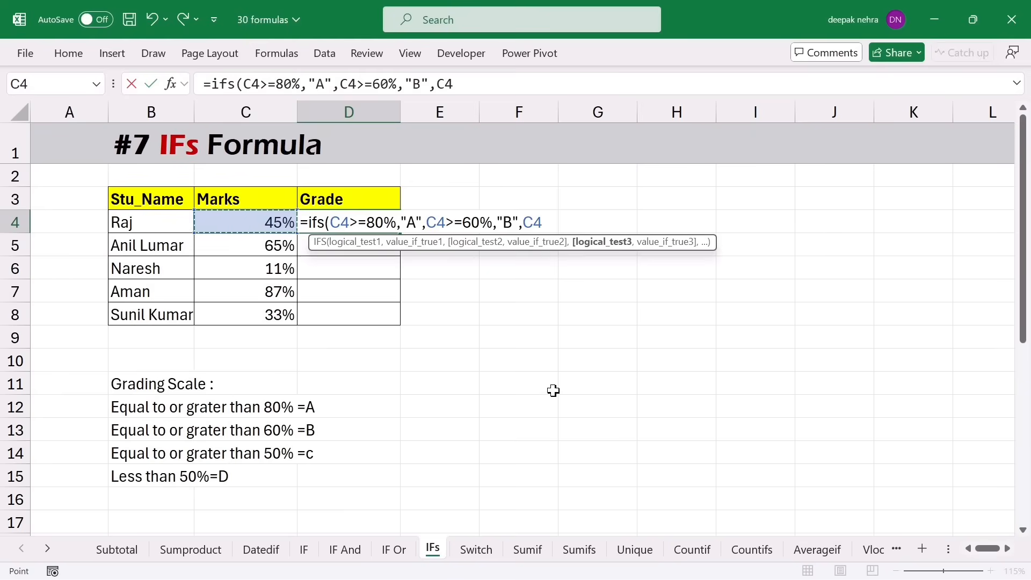
text(>=50%,)
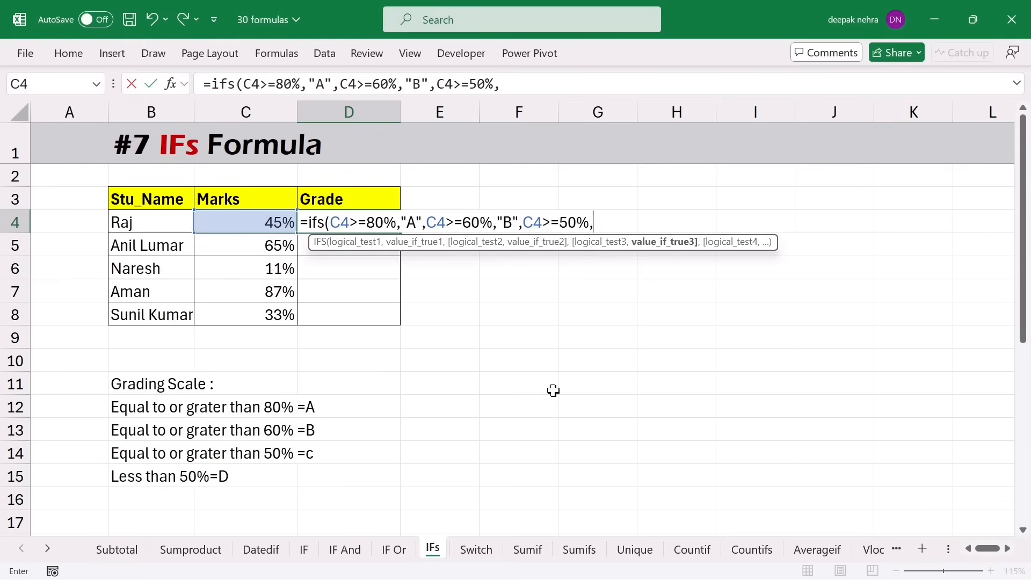
text("C",)
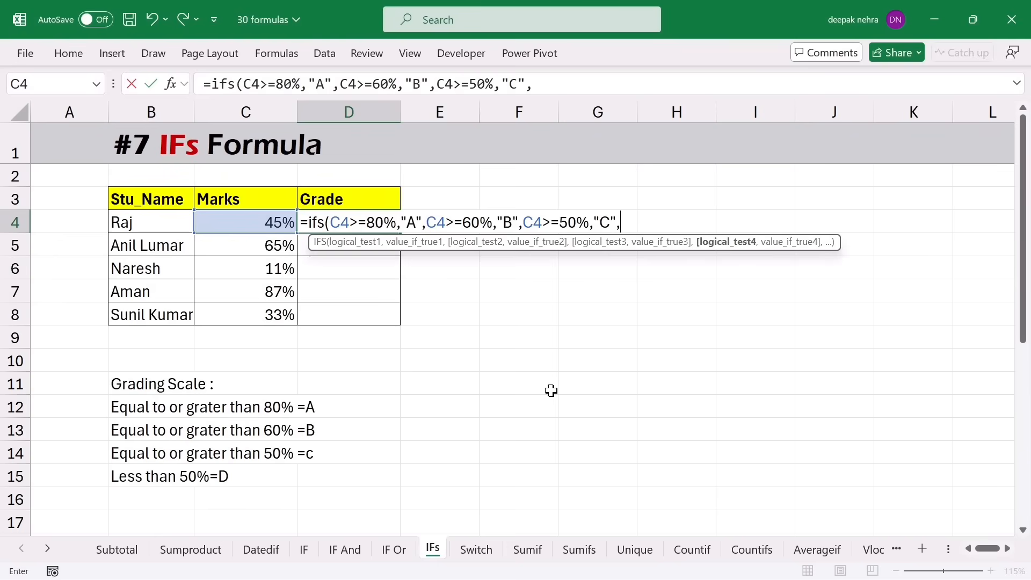
click(250, 229)
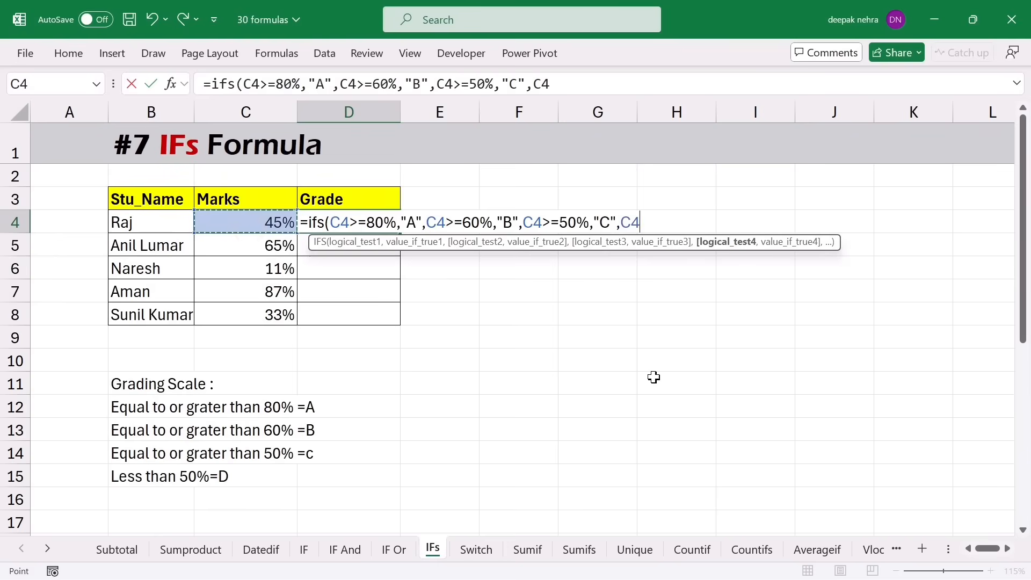
text(<50%)
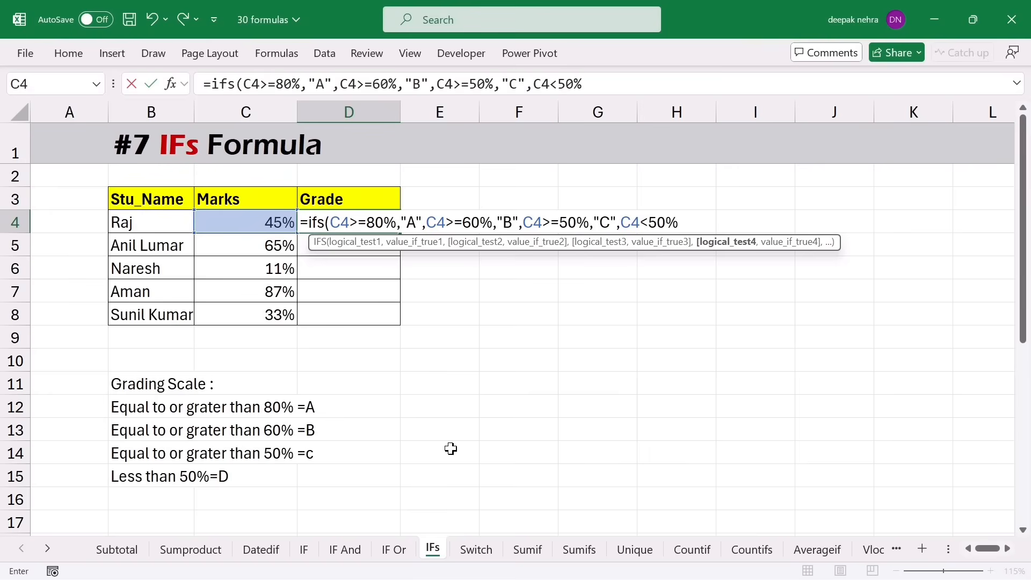
text(,)
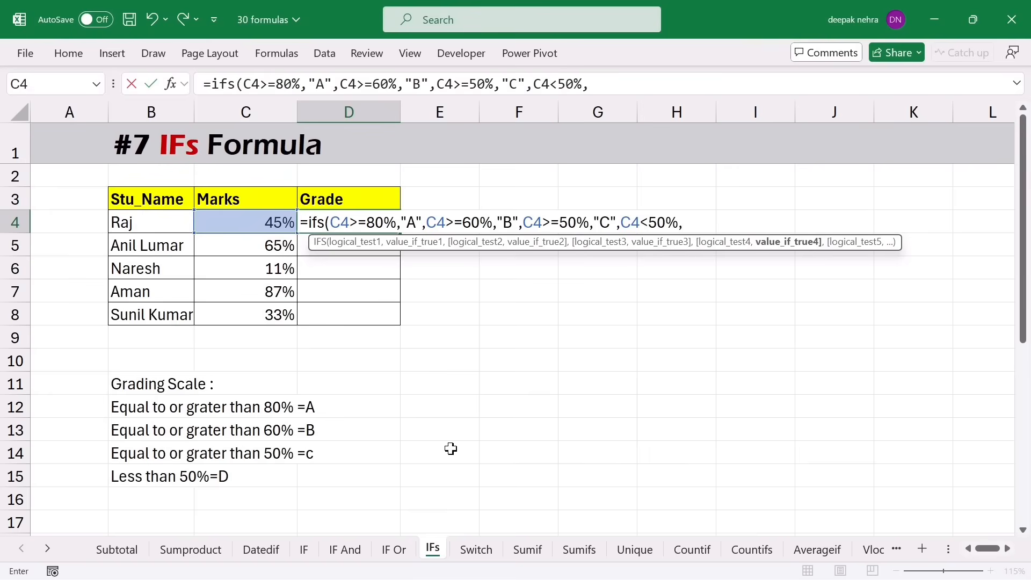
text("D"))
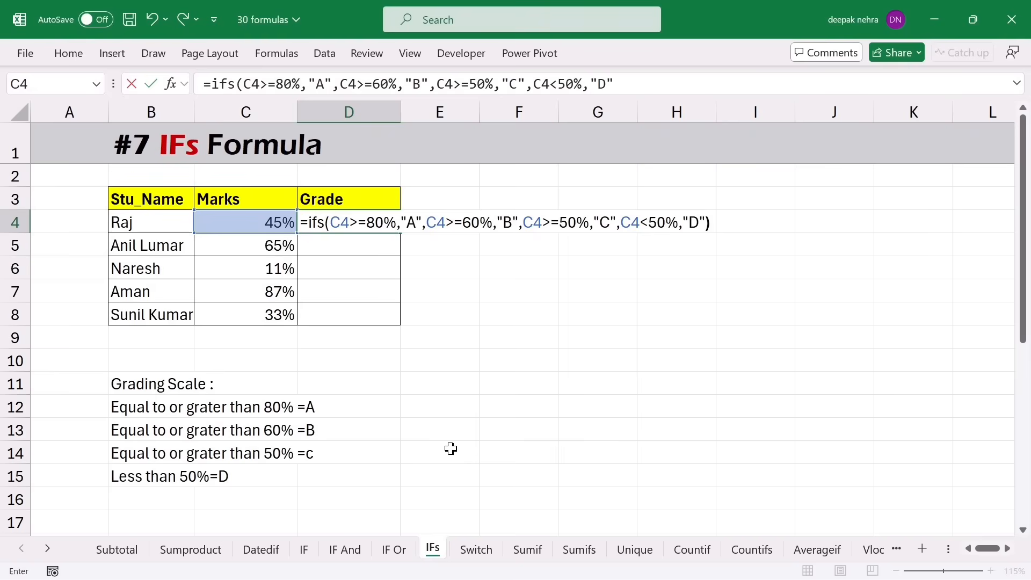
key(Return)
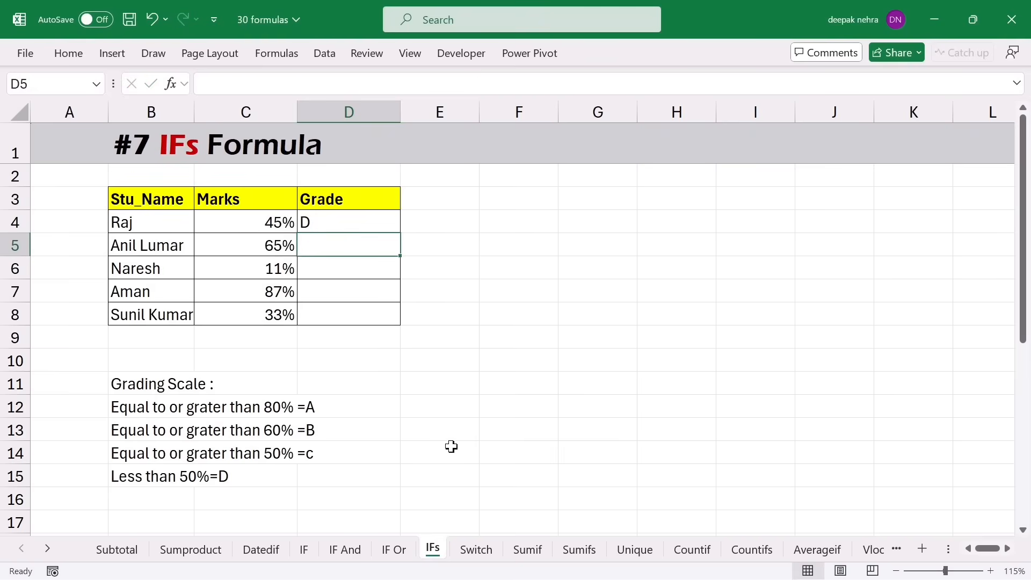
- Fill the grade formula down to D8 for the remaining students
click(380, 221)
drag(400, 233, 399, 330)
click(491, 338)
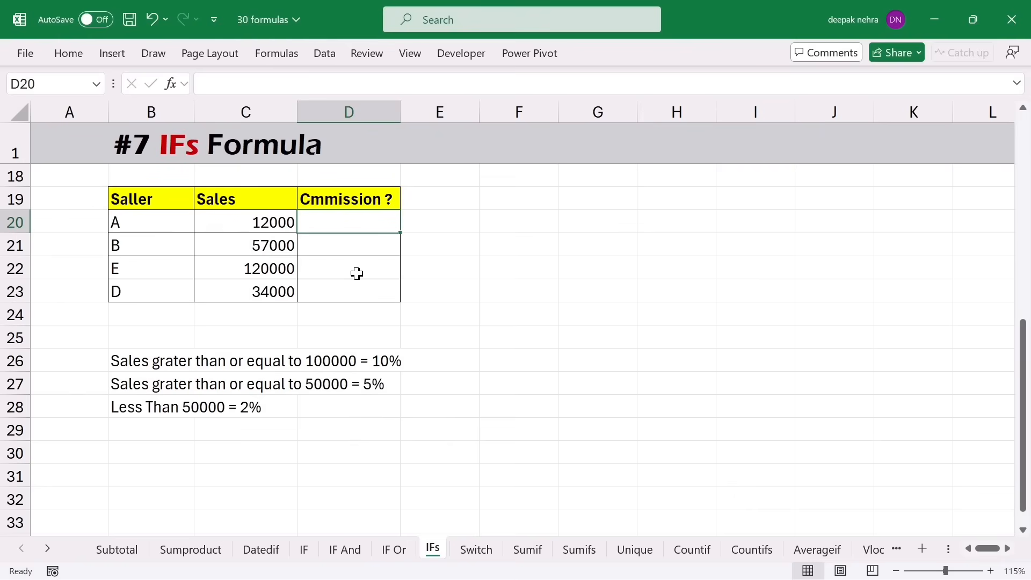
- Compare seller A's 12000 sales in C20 with the empty commission cell D20
click(234, 224)
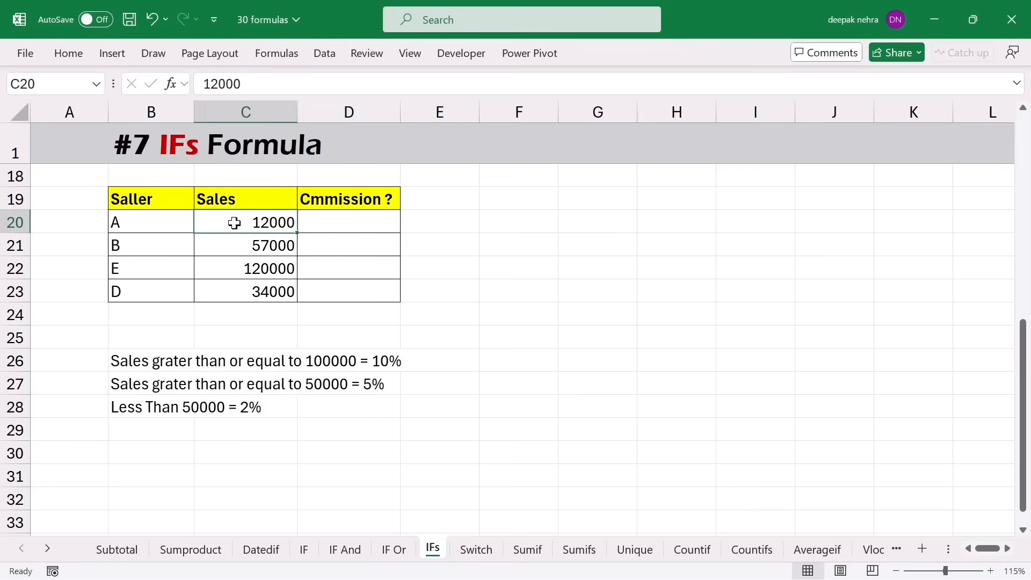
click(336, 222)
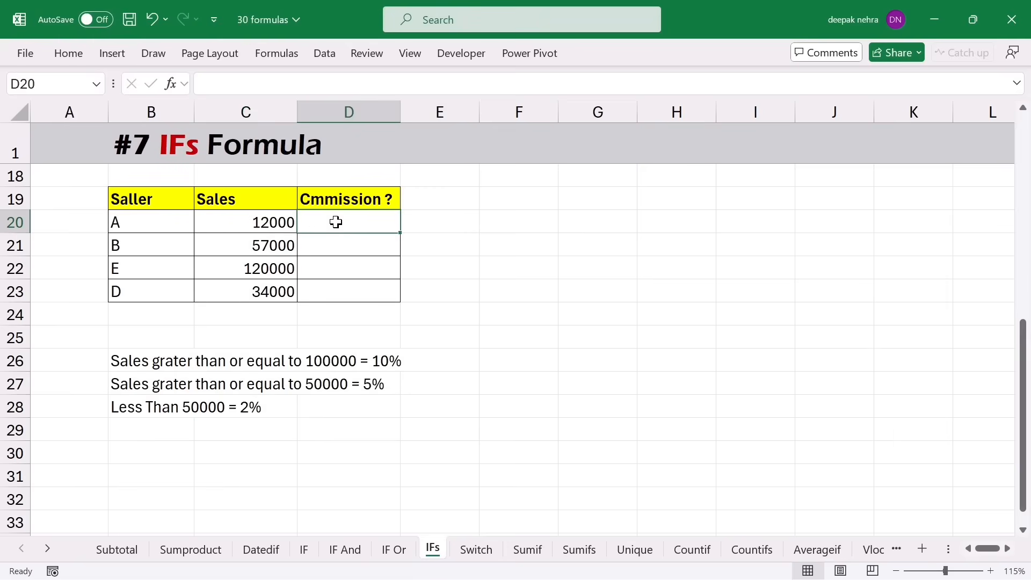
click(244, 223)
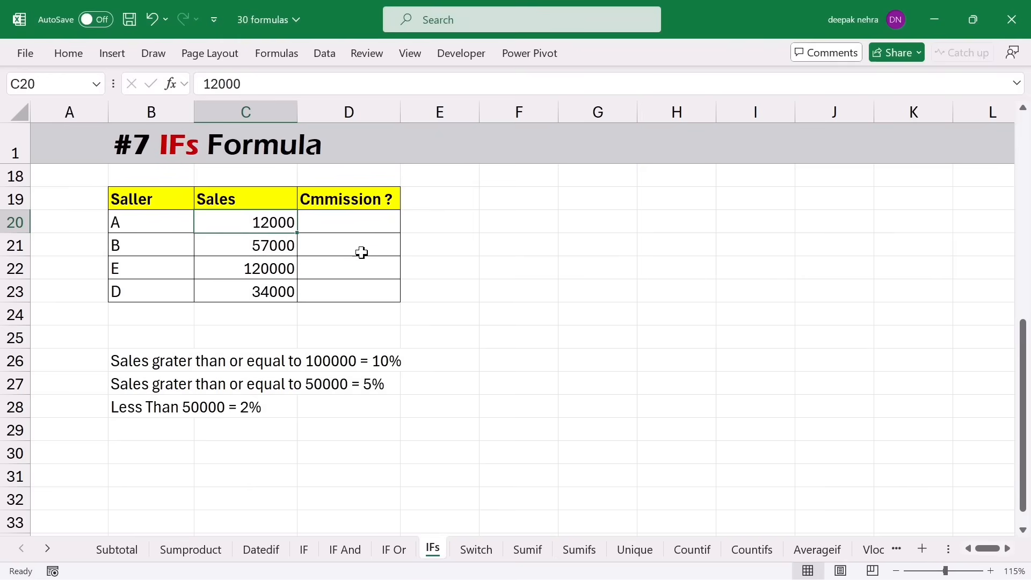
click(353, 227)
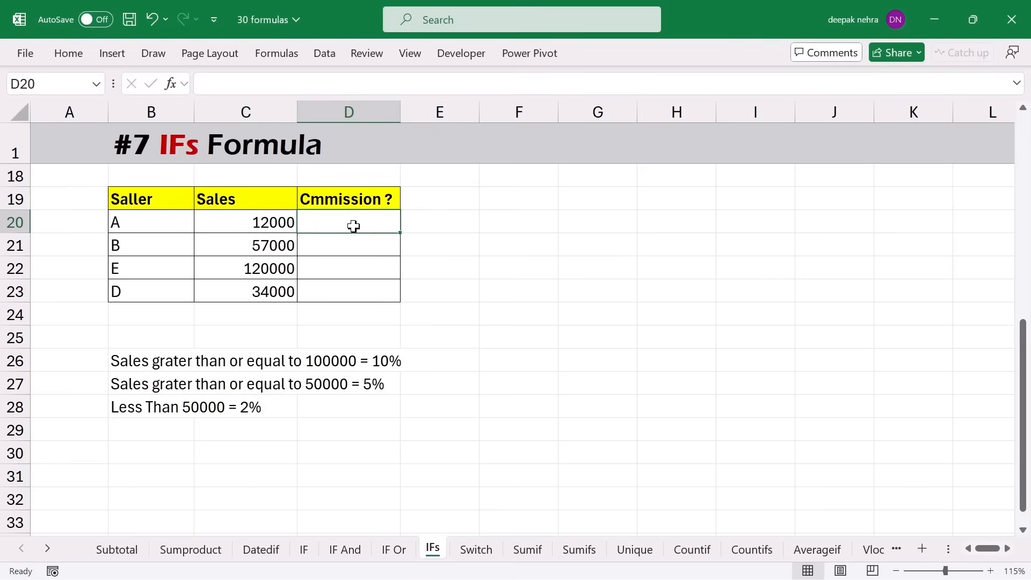
click(244, 212)
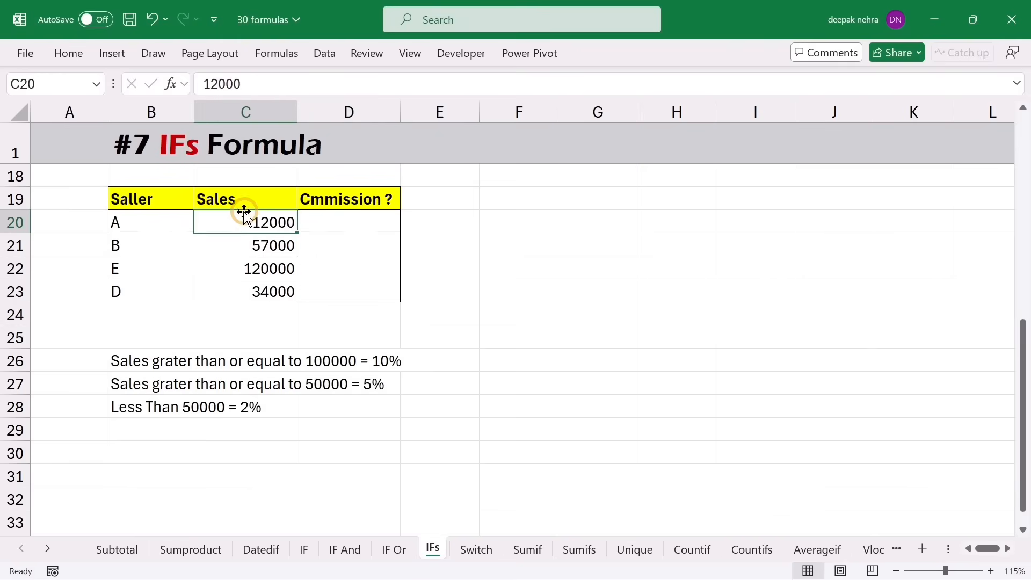
click(324, 227)
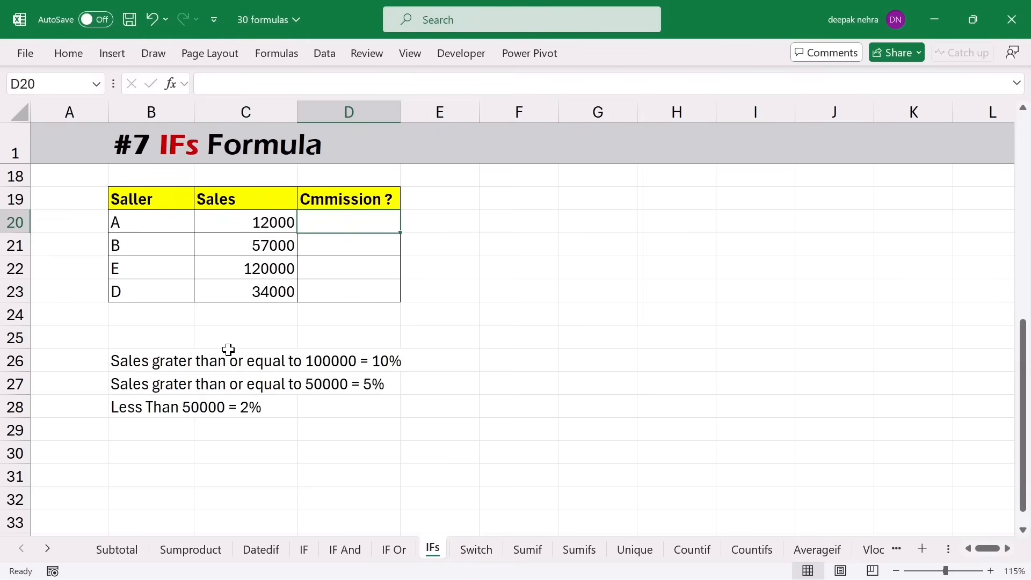
- Enter =IFS(C20>=100000,10%,C20>=50000,5%,C20<50000,2%) in D20 for seller A's commission
text(=ifs)
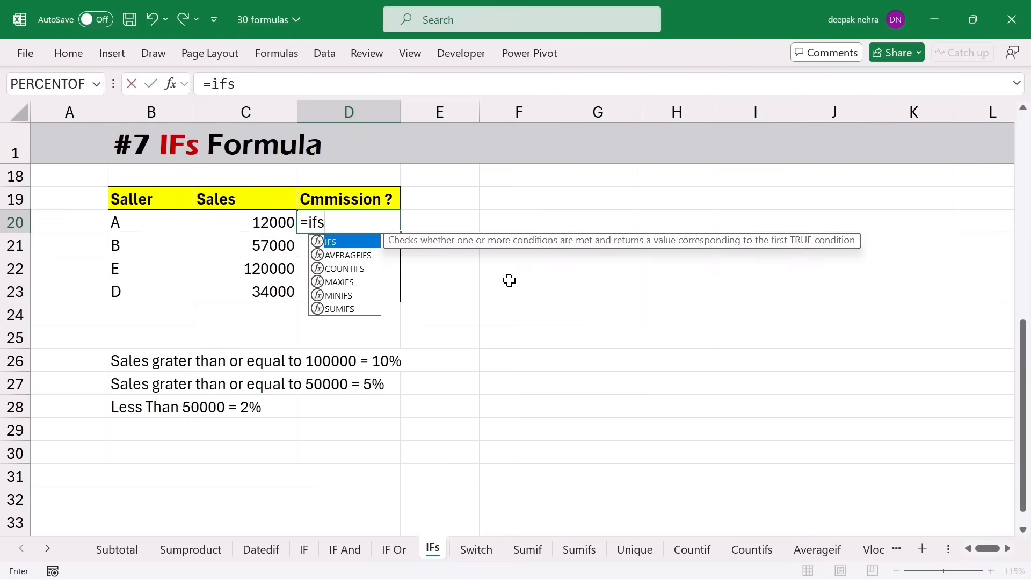
text(()
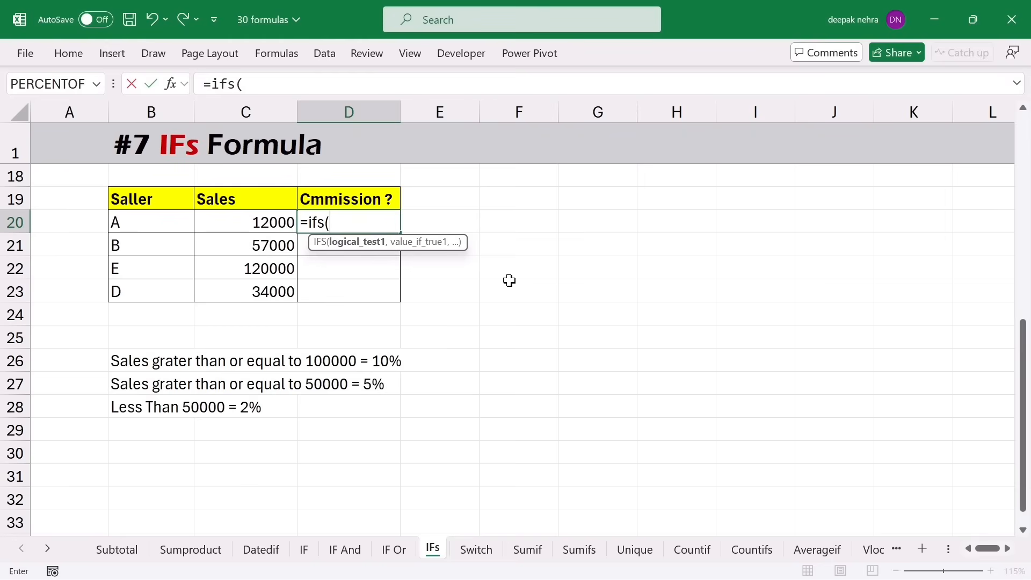
click(231, 224)
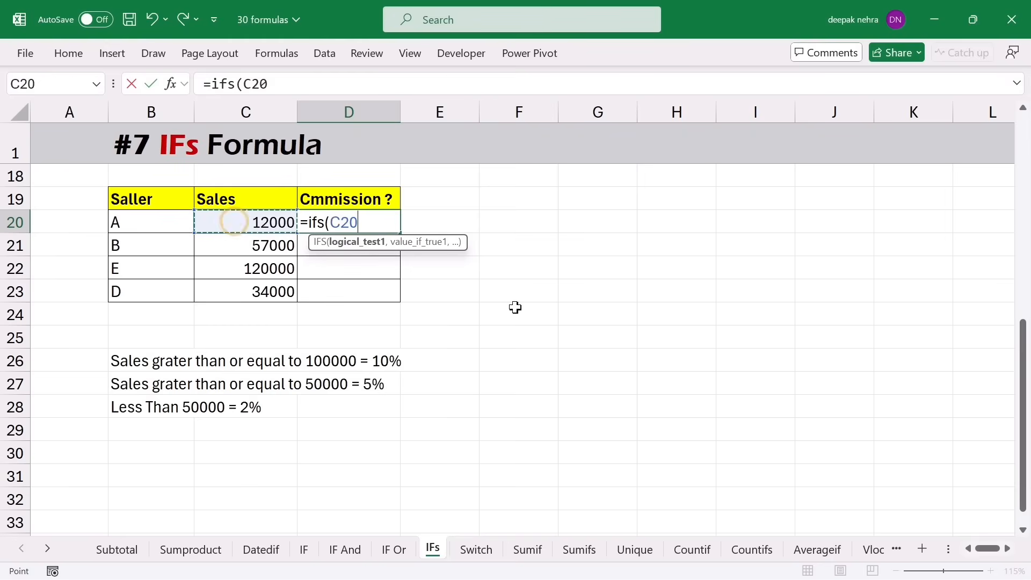
text(>)
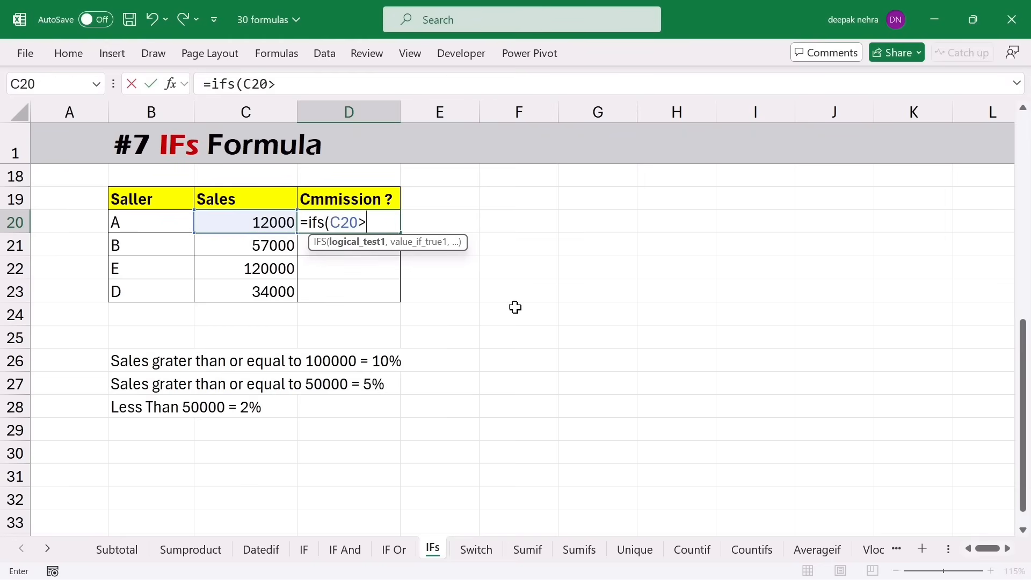
text(=1000)
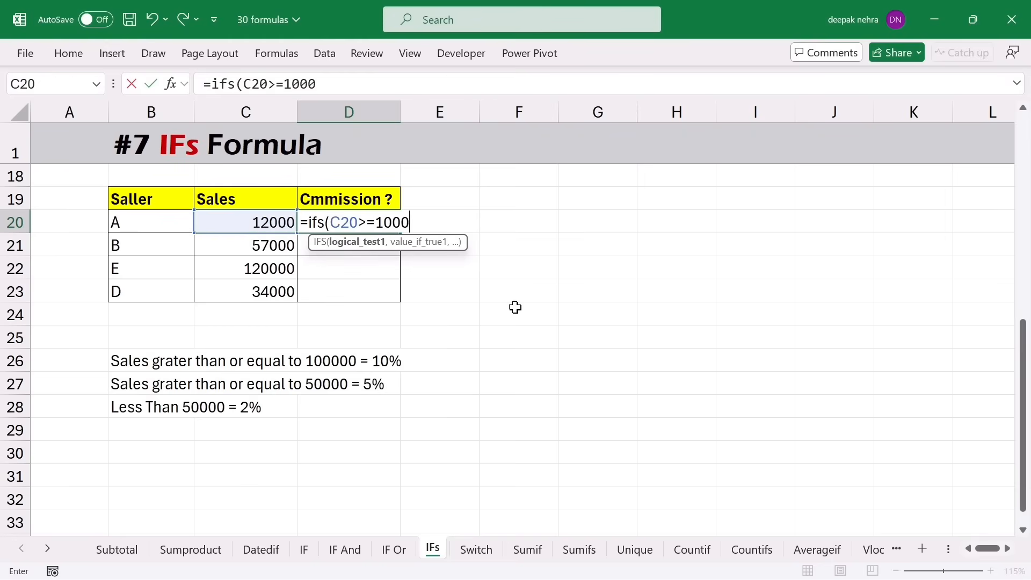
text(00,)
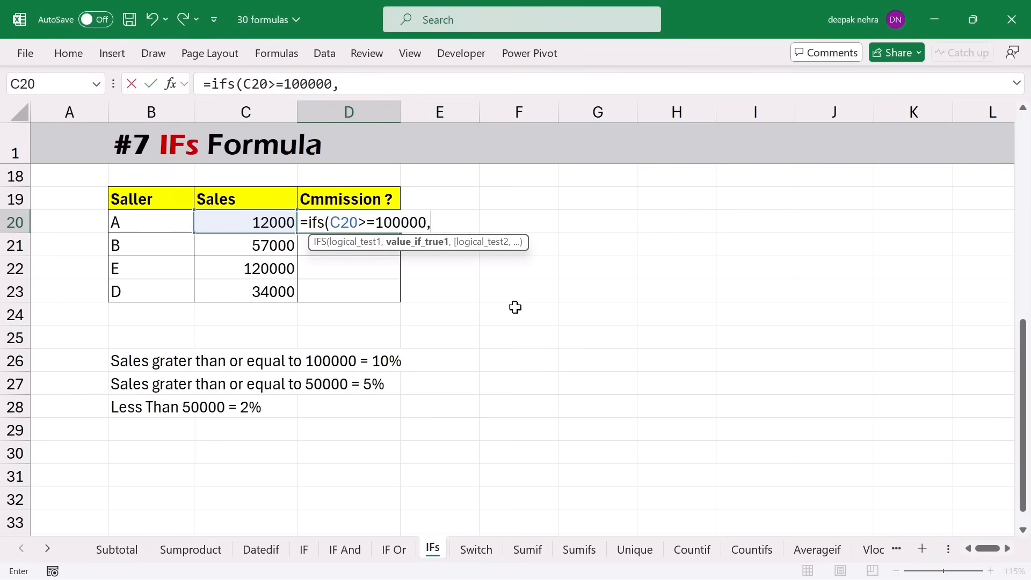
text(10%,)
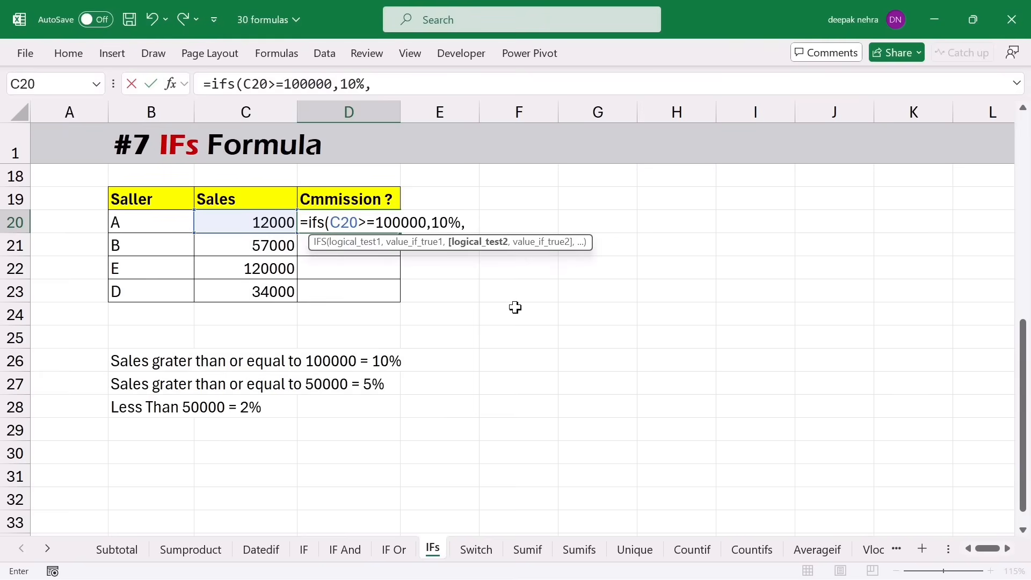
click(238, 224)
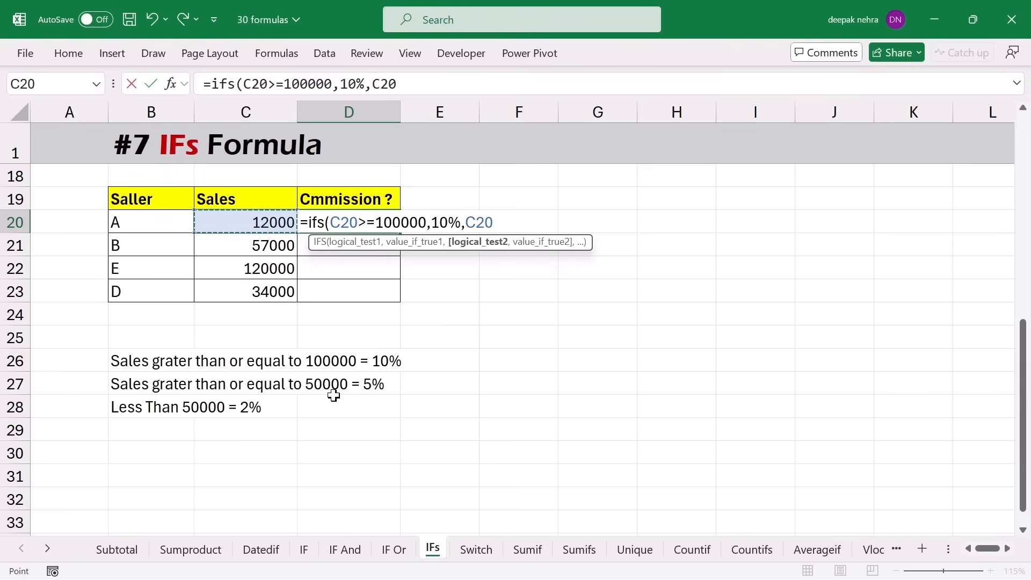
text(>=50000)
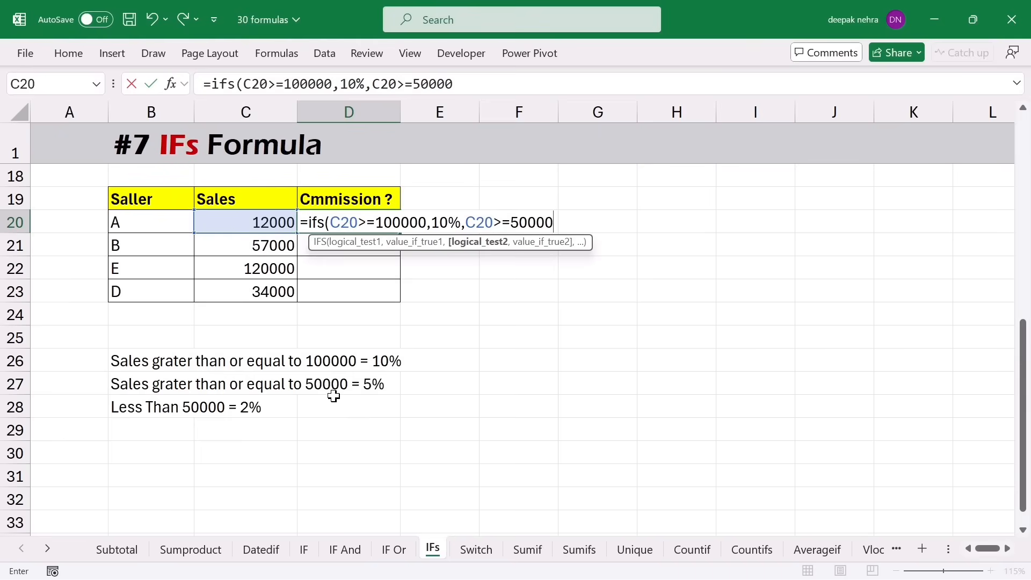
text(,)
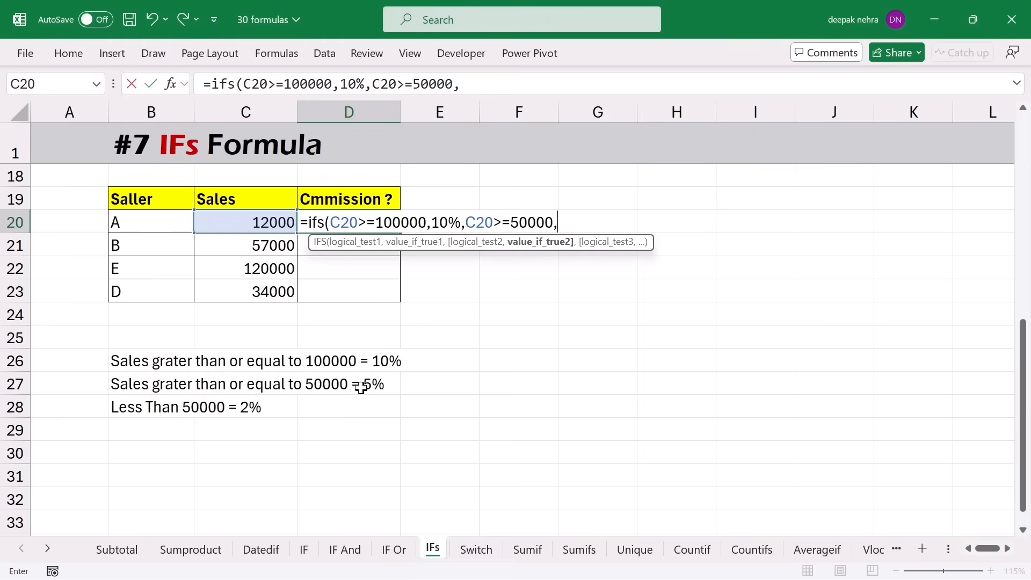
text(5%,)
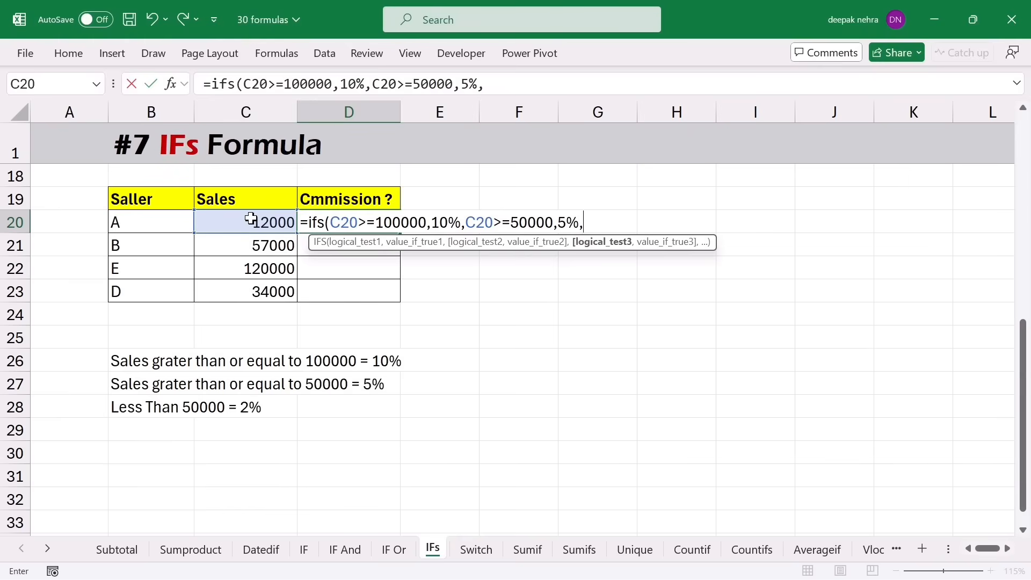
key(Left)
text(<)
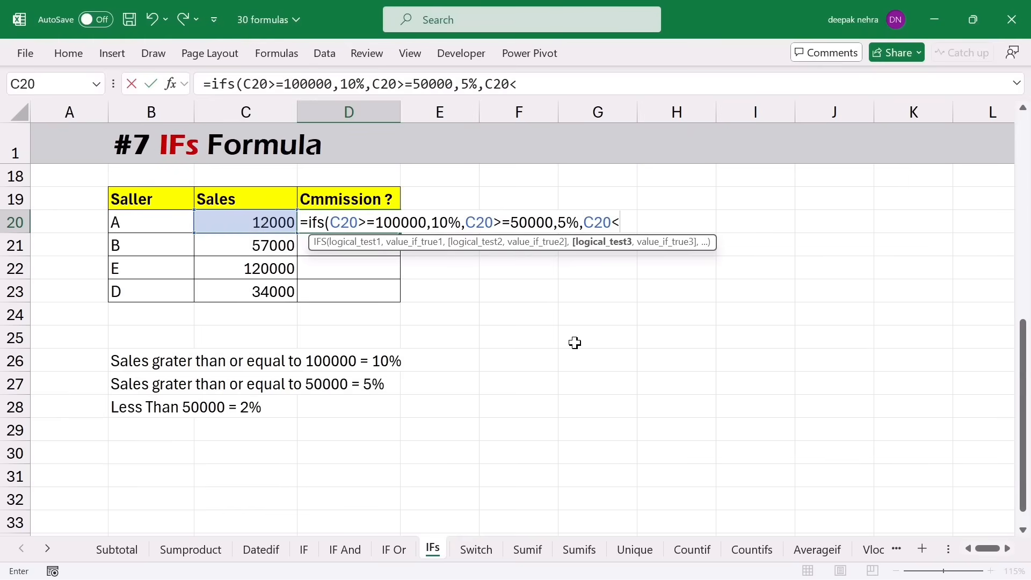
text(50000)
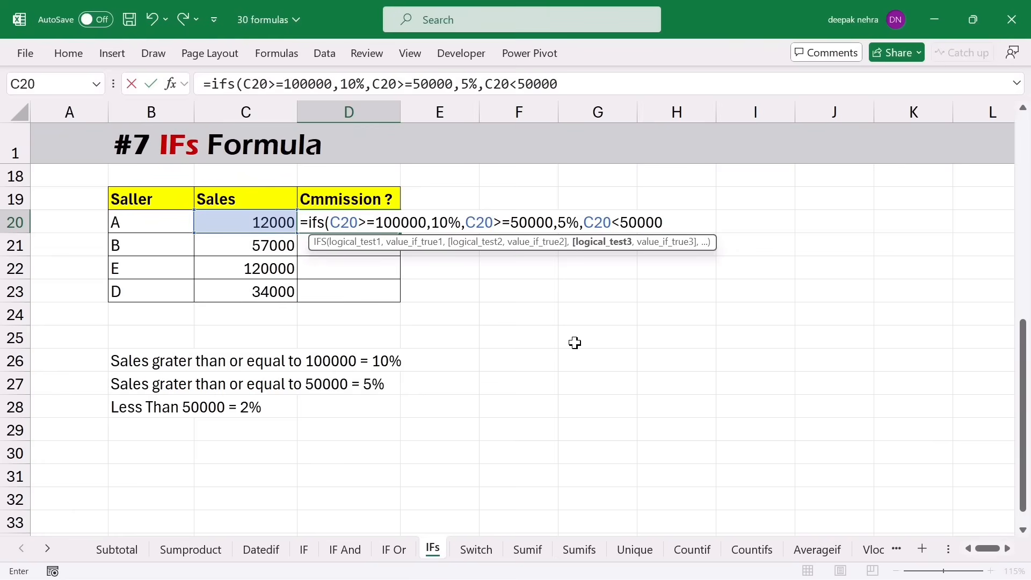
text(,2)
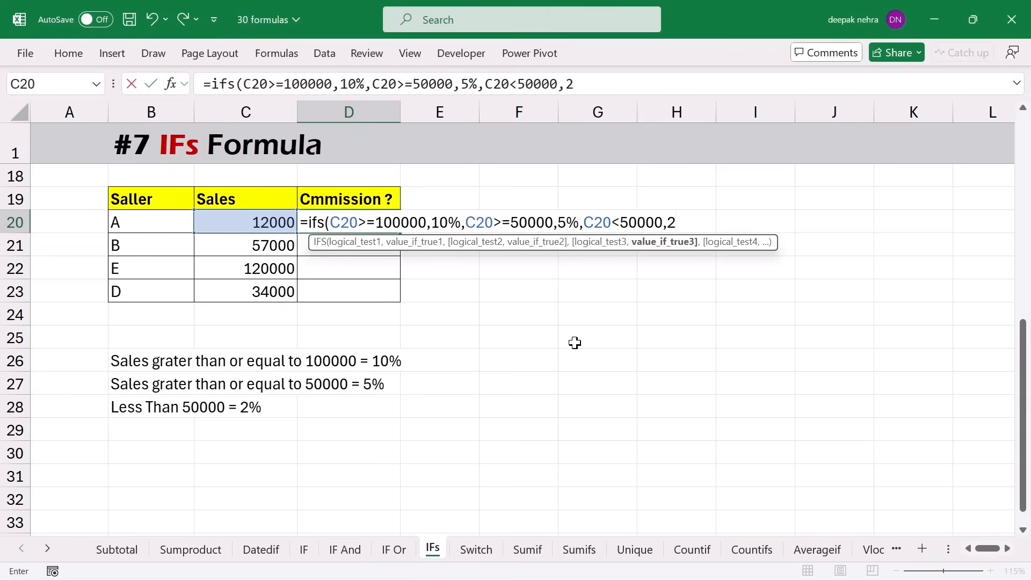
text(%)
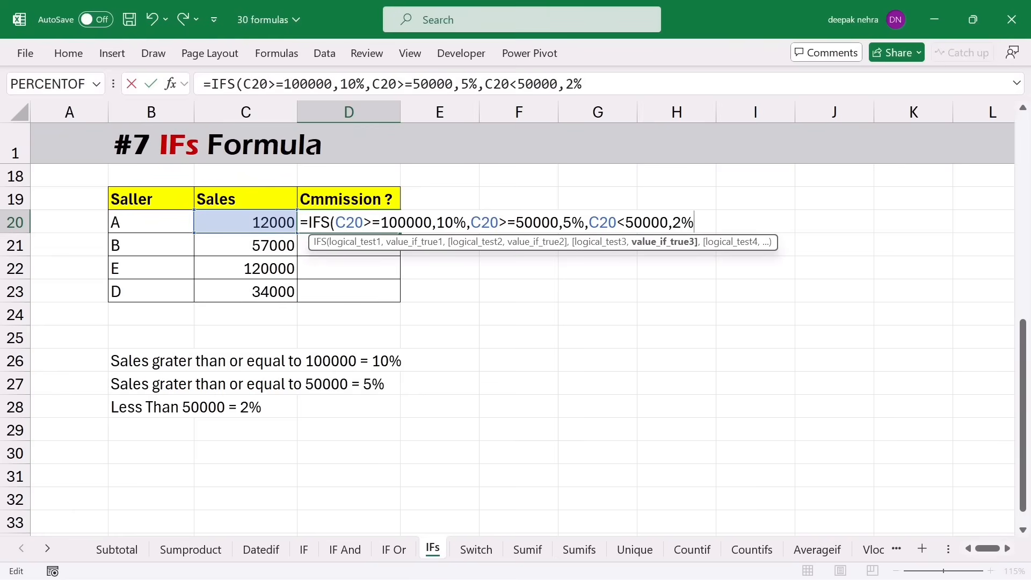
text())
key(Return)
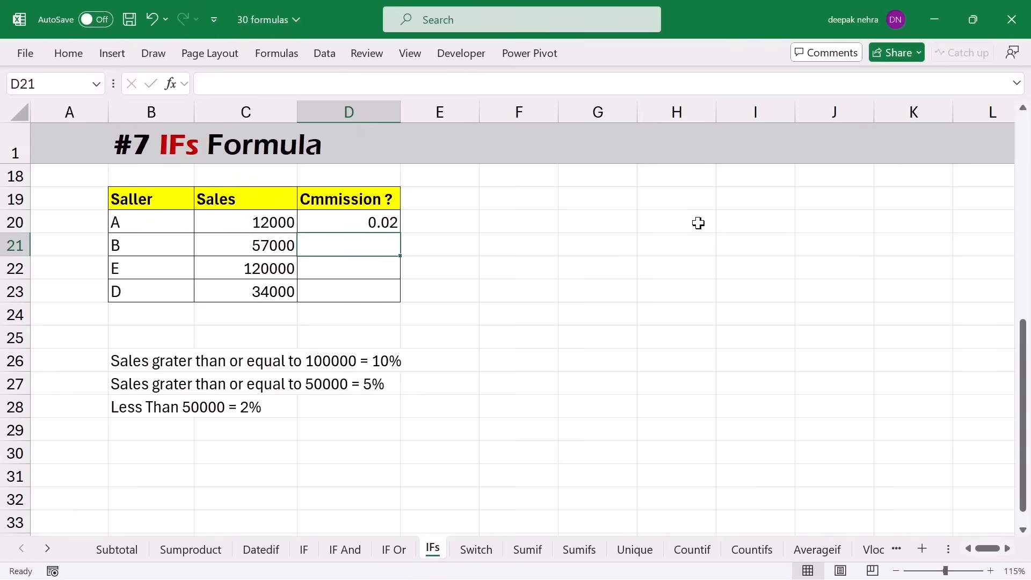
- Fill the commission formula to D23 and format it as Percentage with no decimals
click(376, 224)
drag(400, 235, 383, 292)
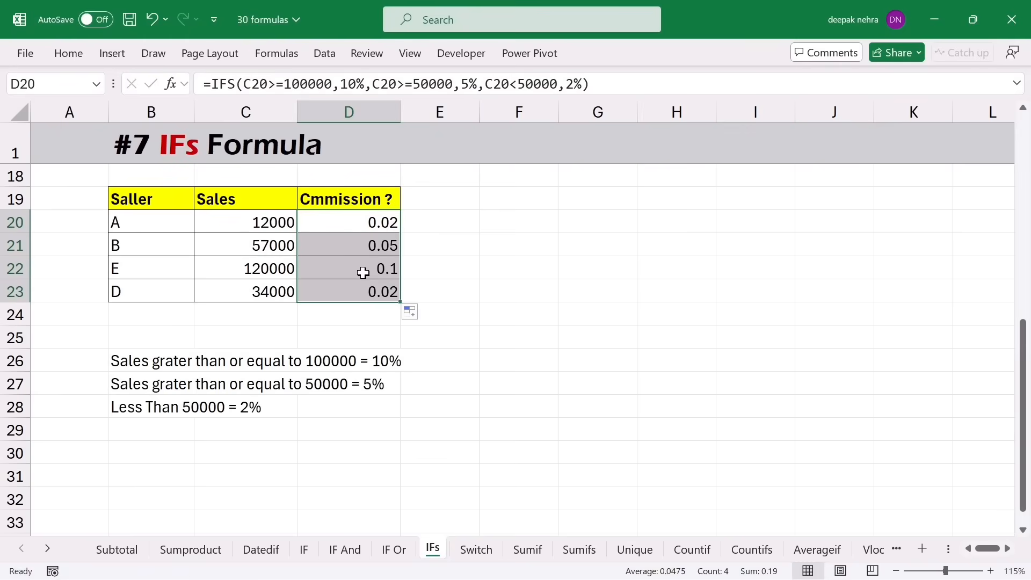
click(69, 54)
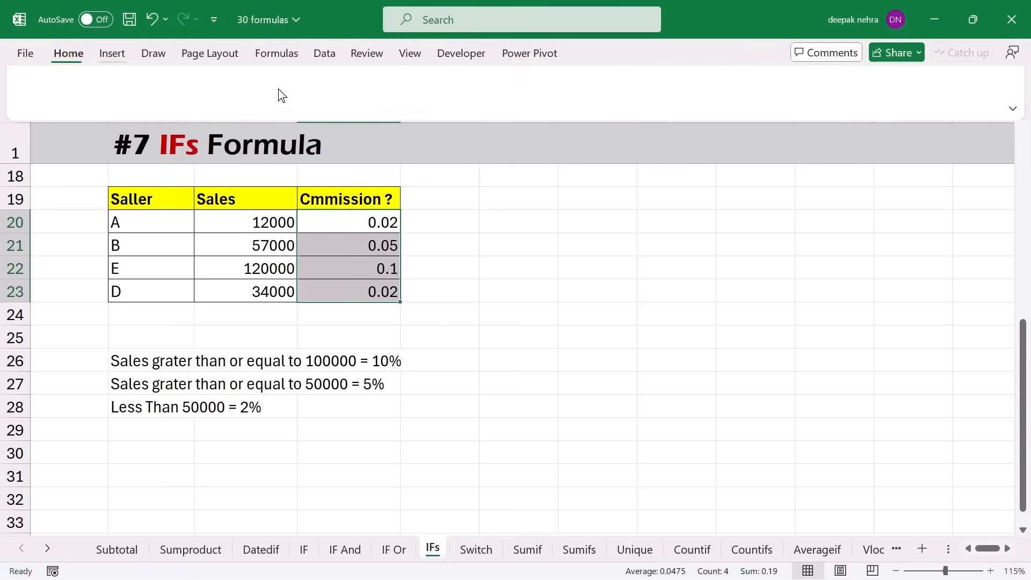
click(510, 79)
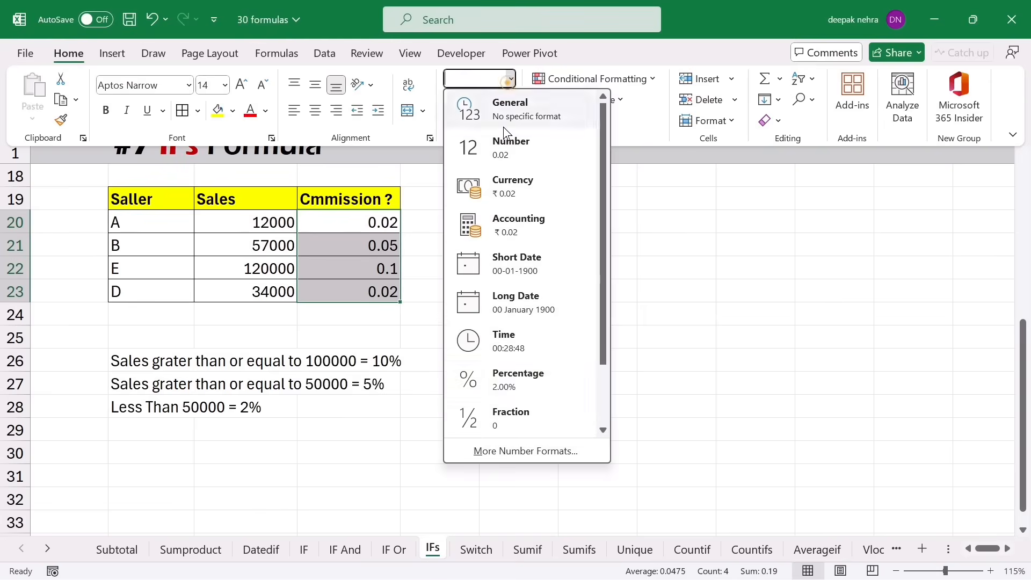
click(504, 375)
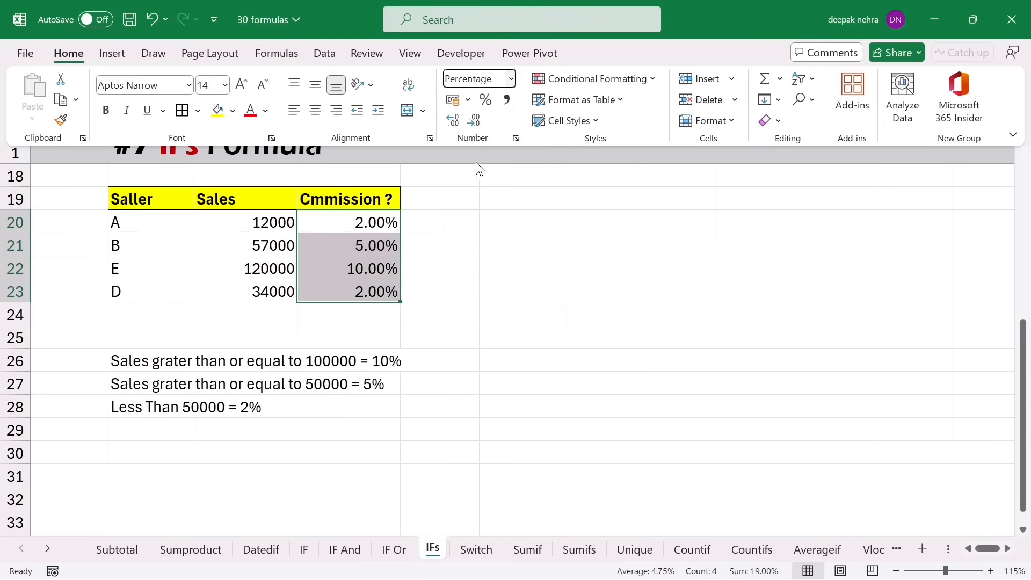
click(477, 123)
click(477, 122)
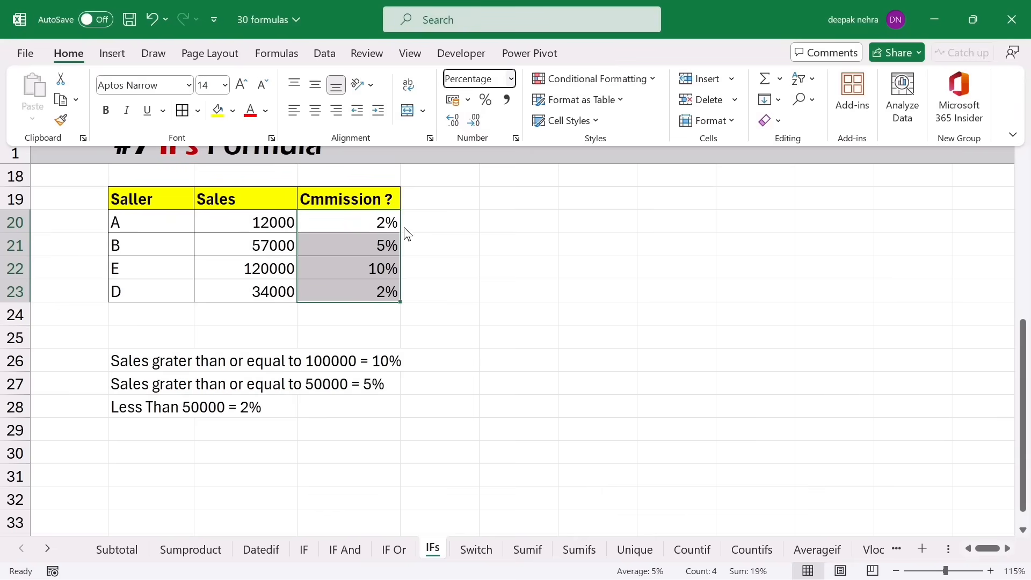
click(492, 261)
click(157, 195)
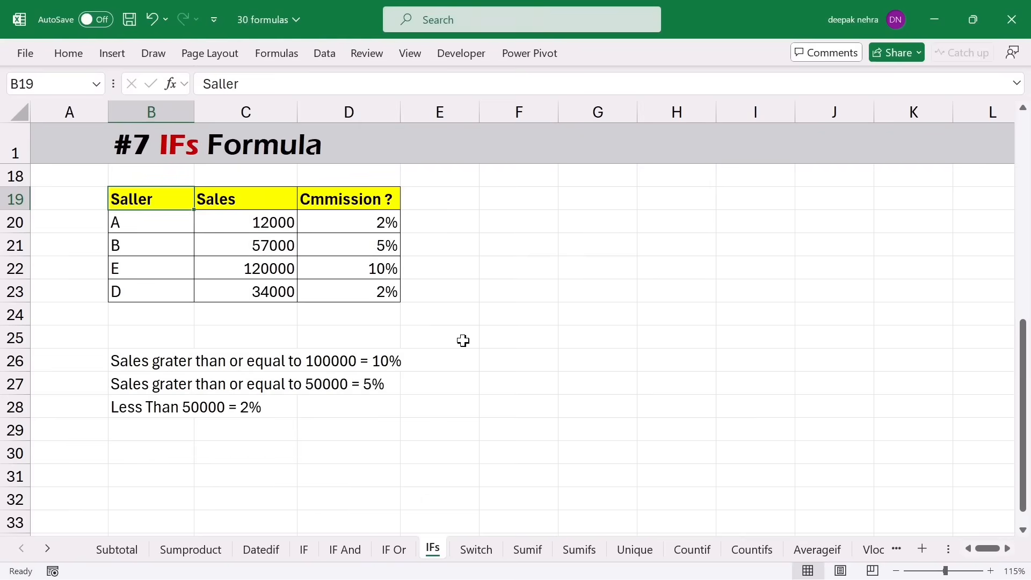
- On the Switch sheet, compare rating C4 with the rating scale and select Status cell D4
click(476, 549)
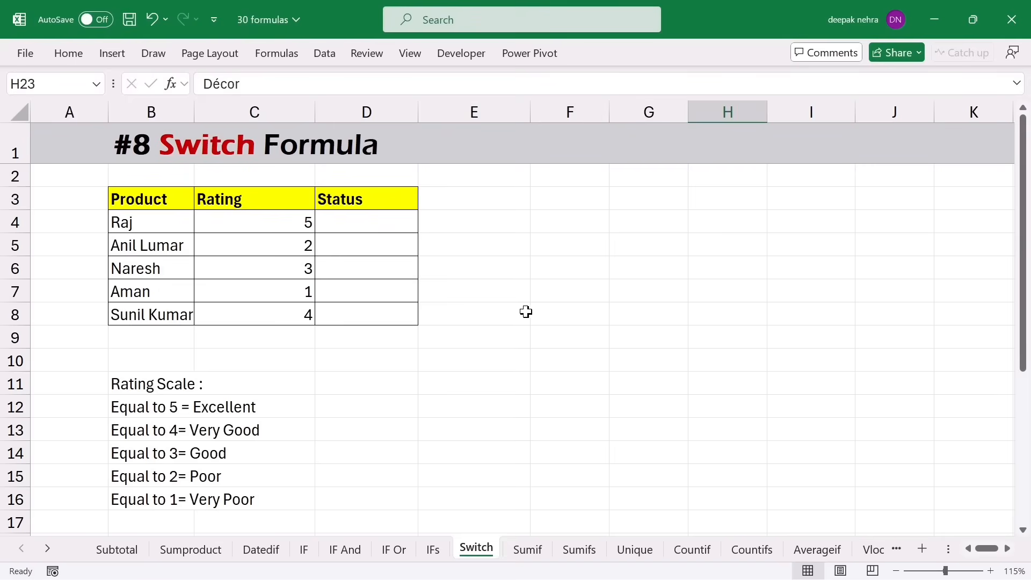
click(249, 221)
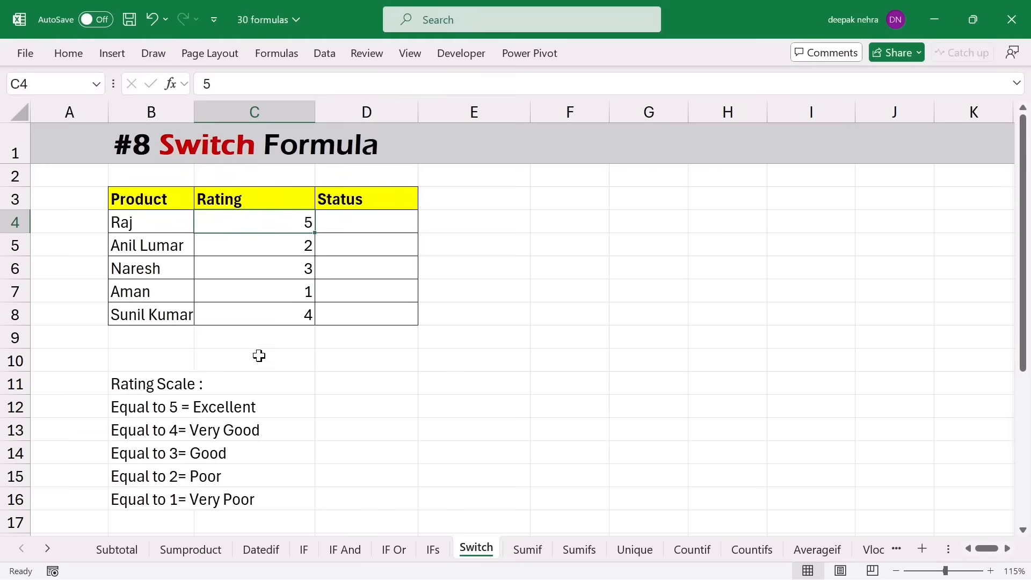
click(147, 414)
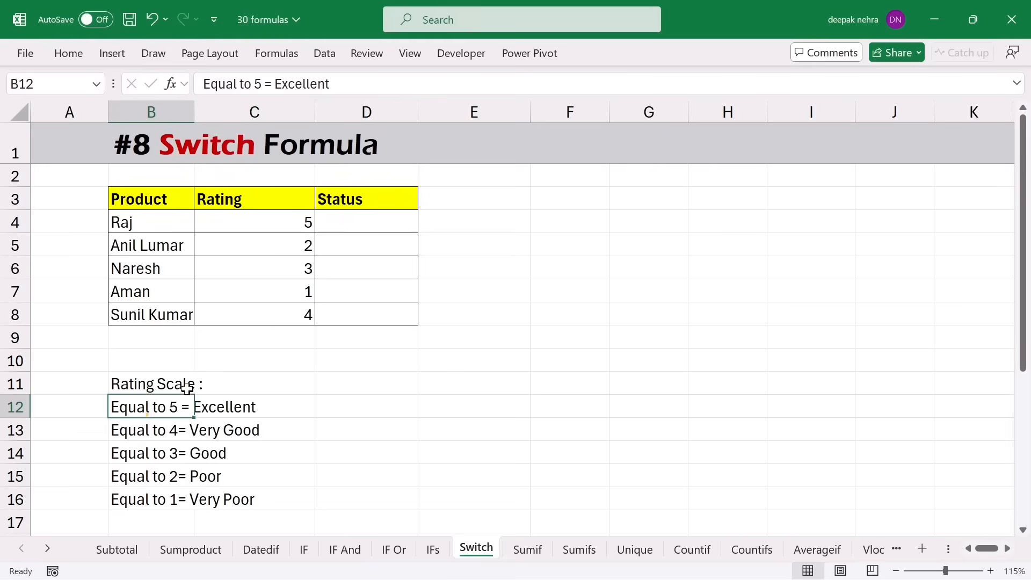
click(272, 223)
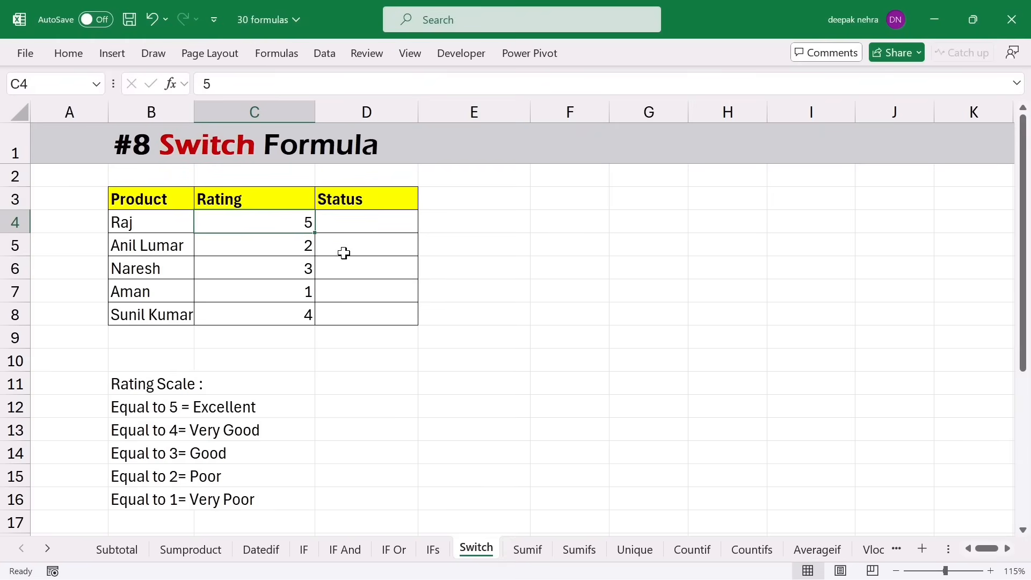
click(350, 217)
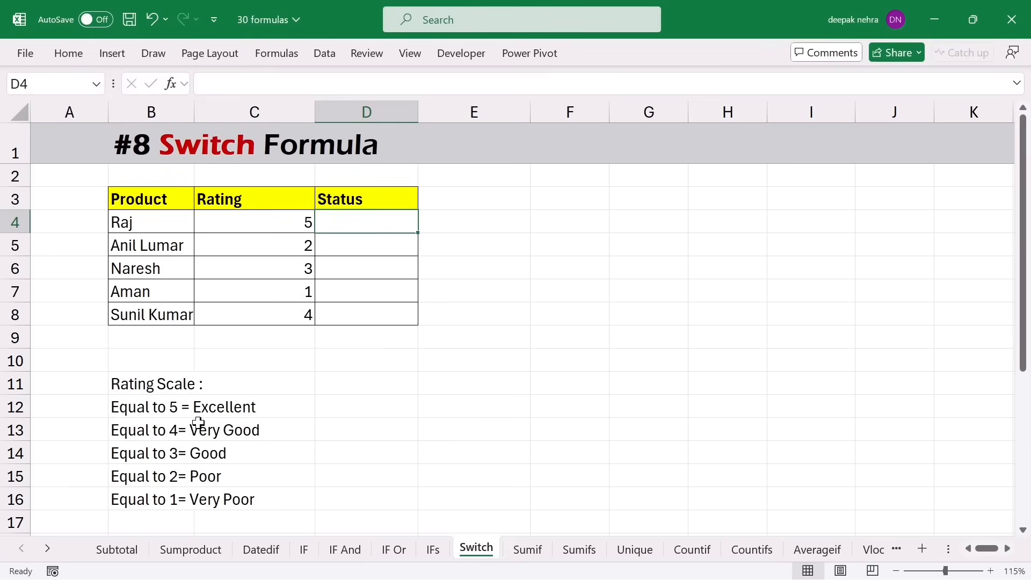
click(270, 220)
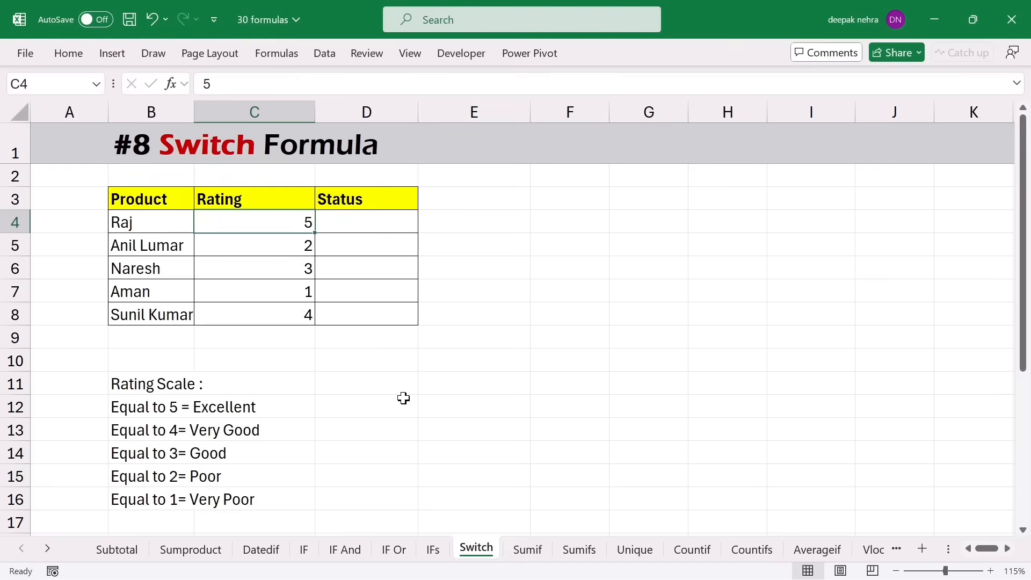
click(382, 225)
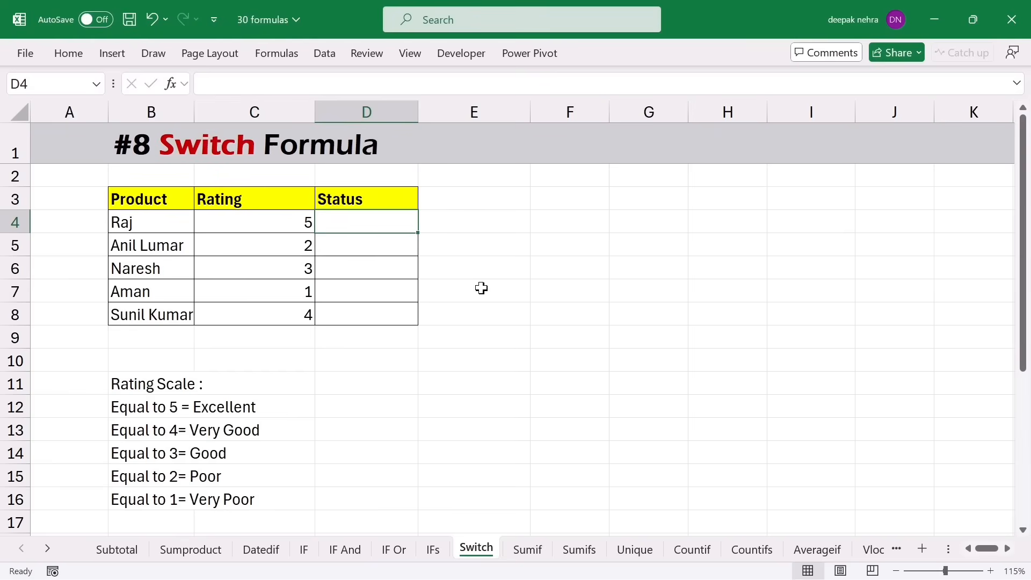
- Enter a SWITCH in D4 mapping C4 ratings 5–1 to Excellent…Very Poor, default Unknown
text(=s)
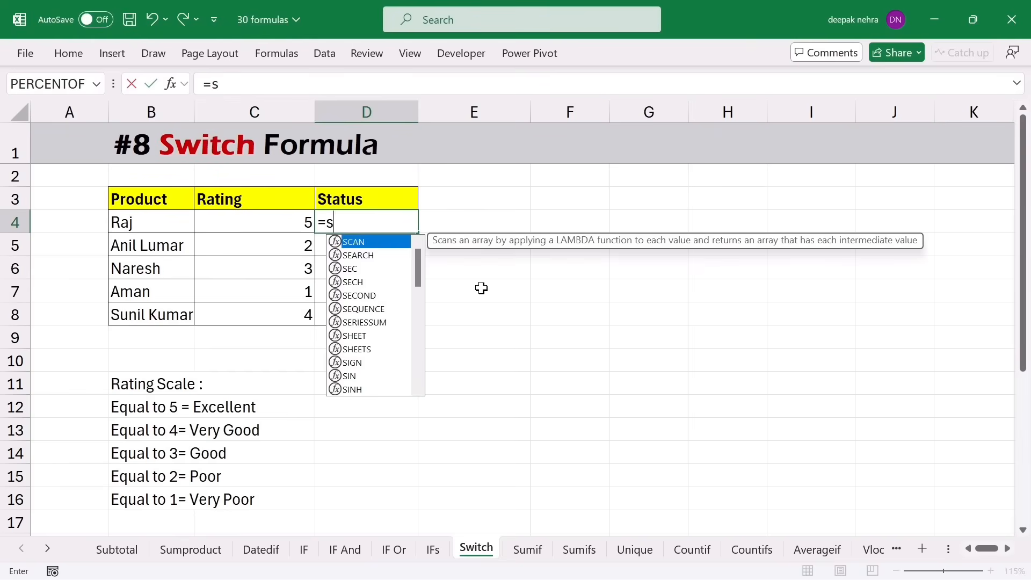
text(wi)
key(Tab)
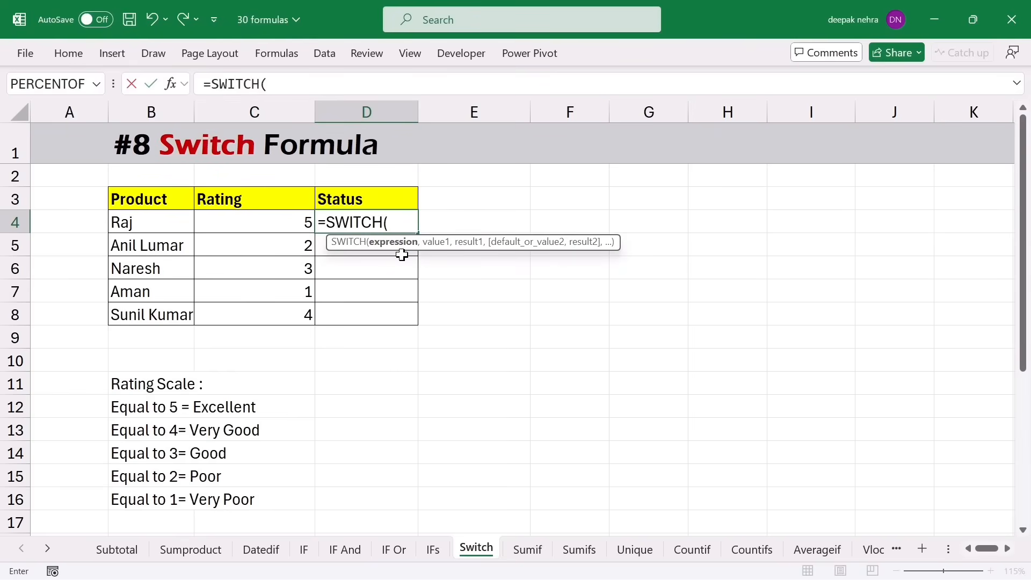
click(260, 224)
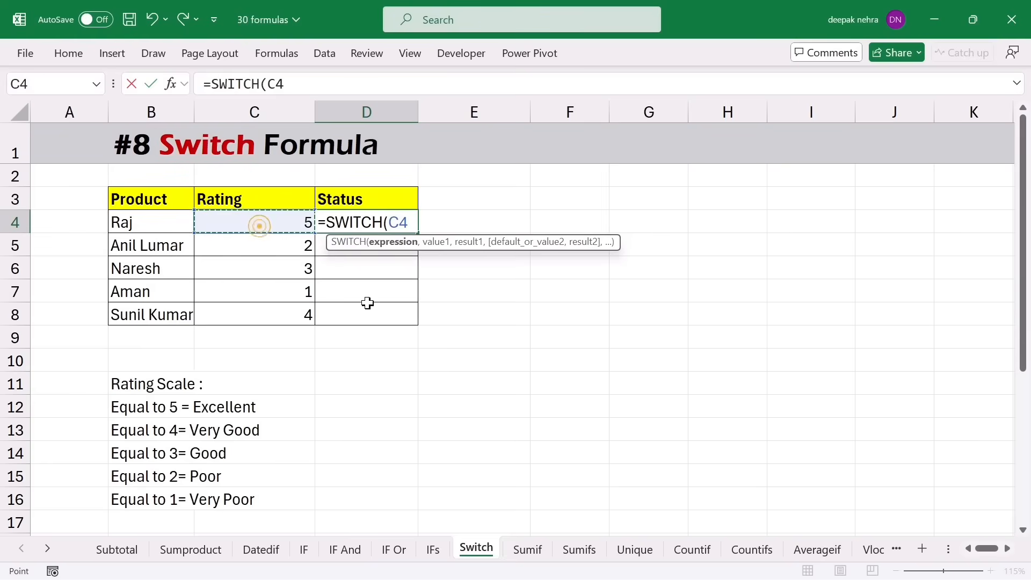
text(,)
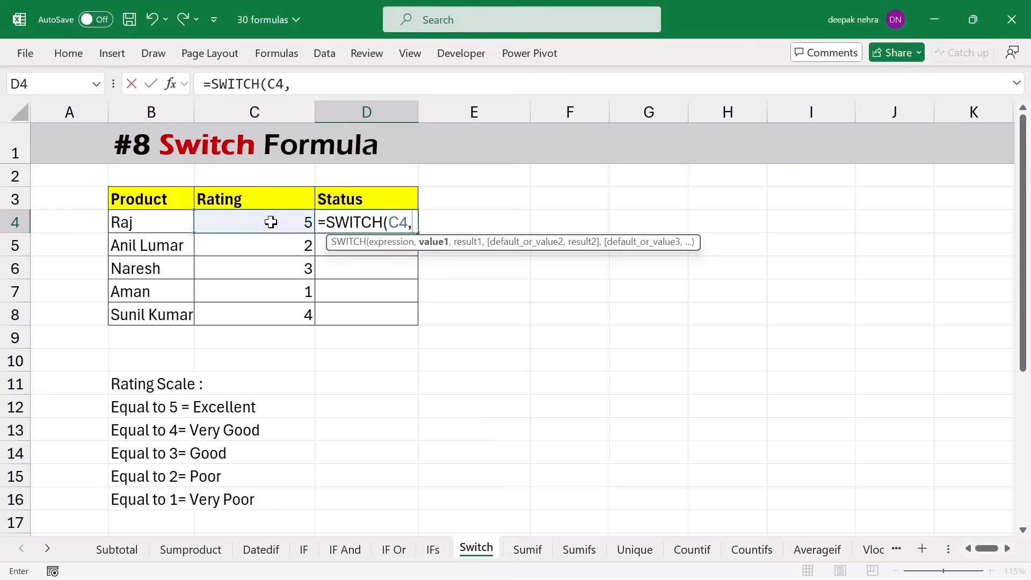
text(5,"Excellent",)
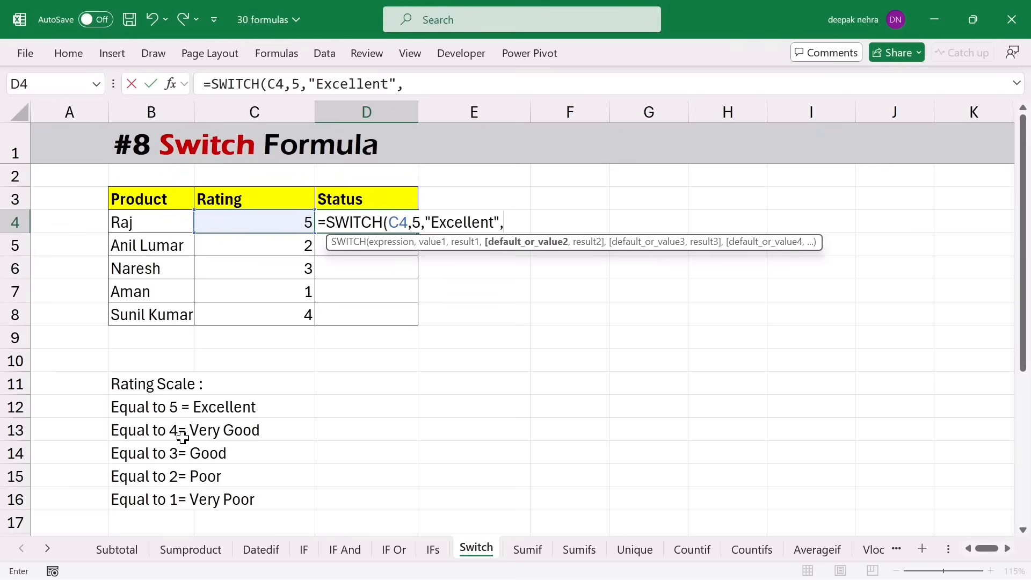
text(4,")
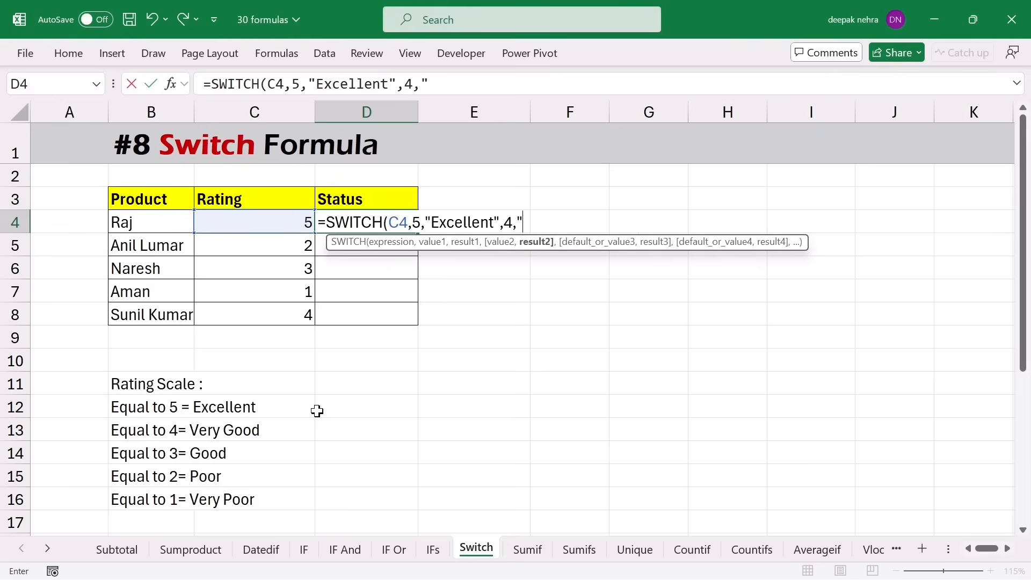
text(Very Good")
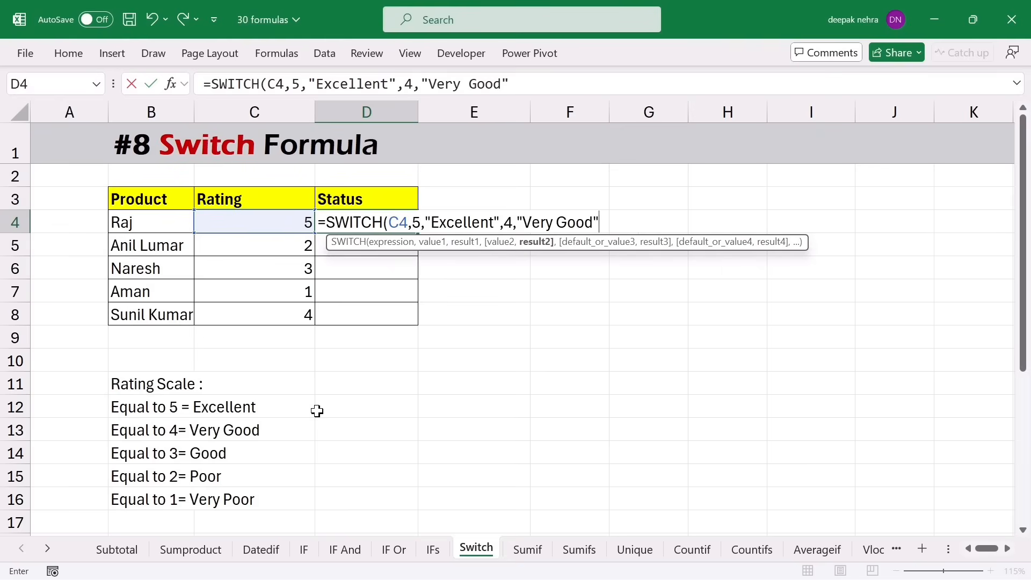
text(,3,")
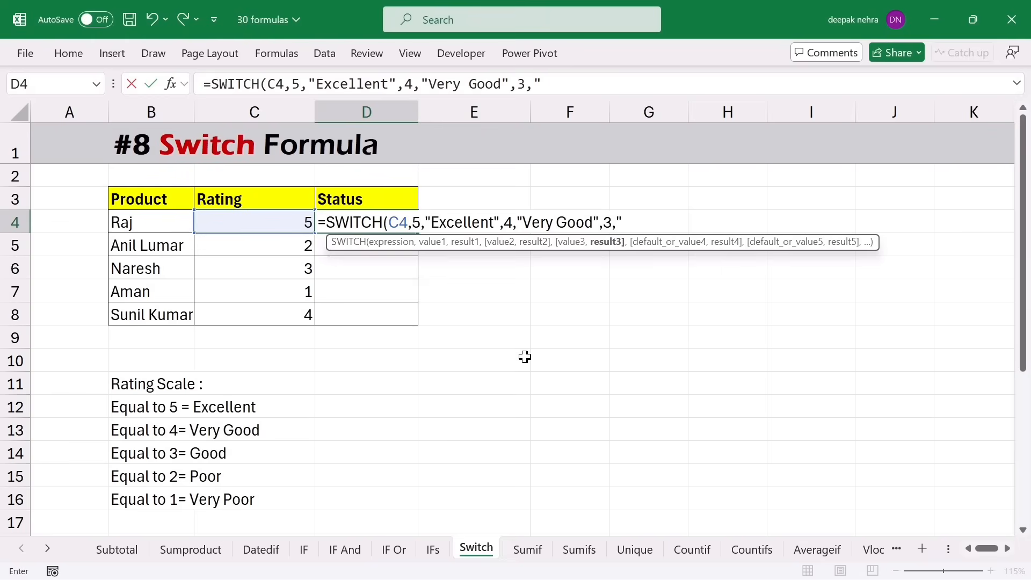
text(good",)
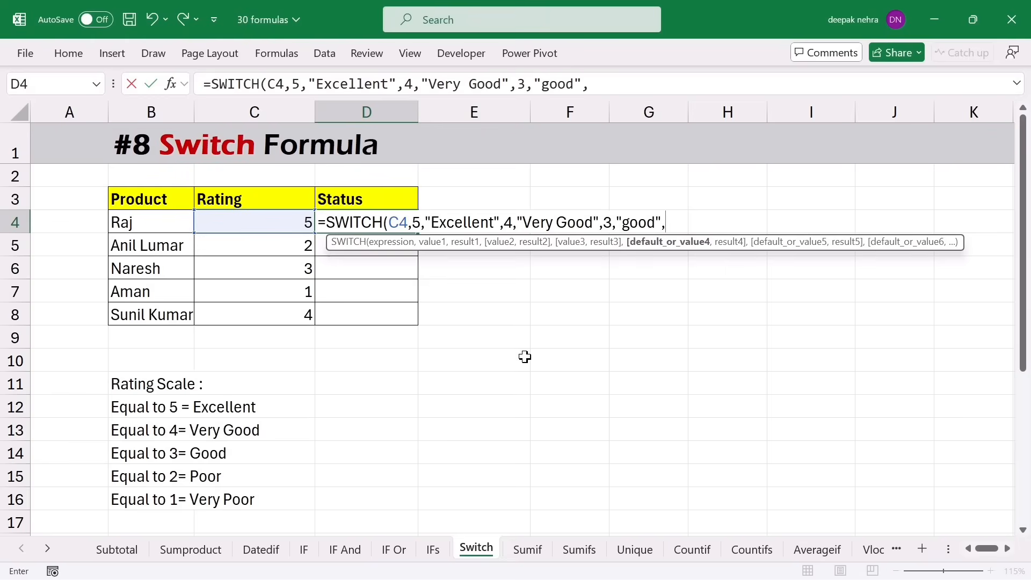
text(2,"Poo)
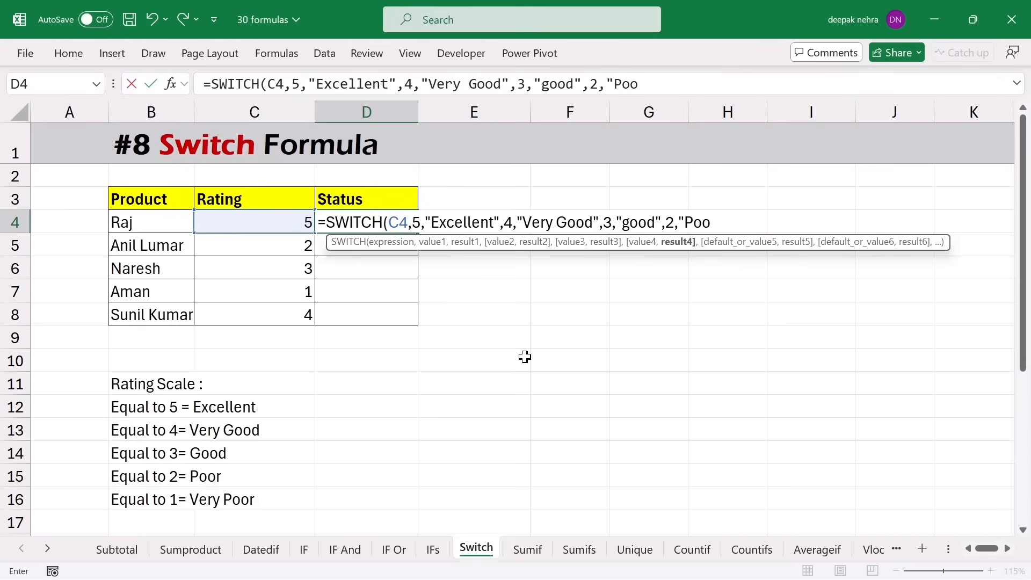
text(r",1)
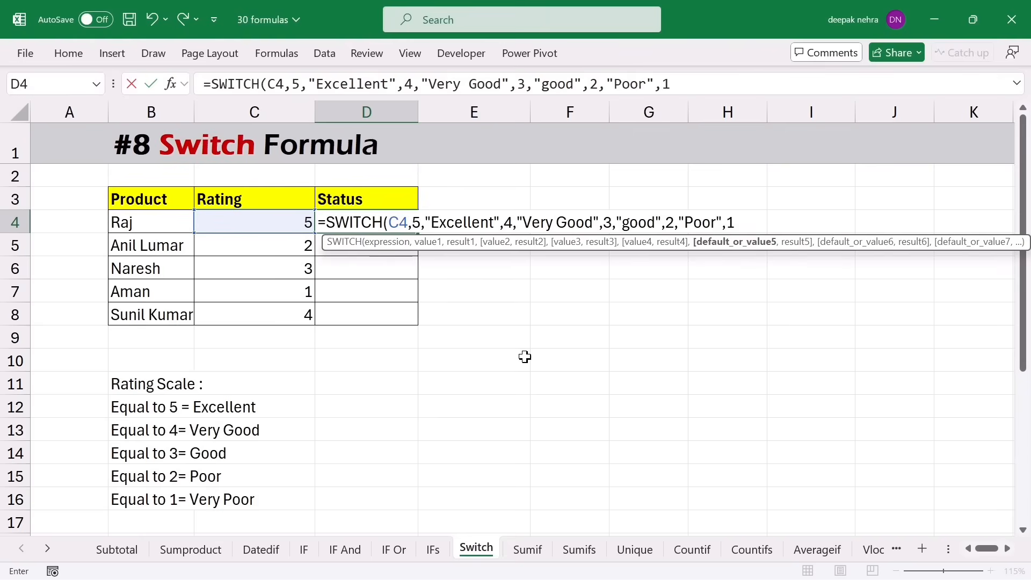
text(,")
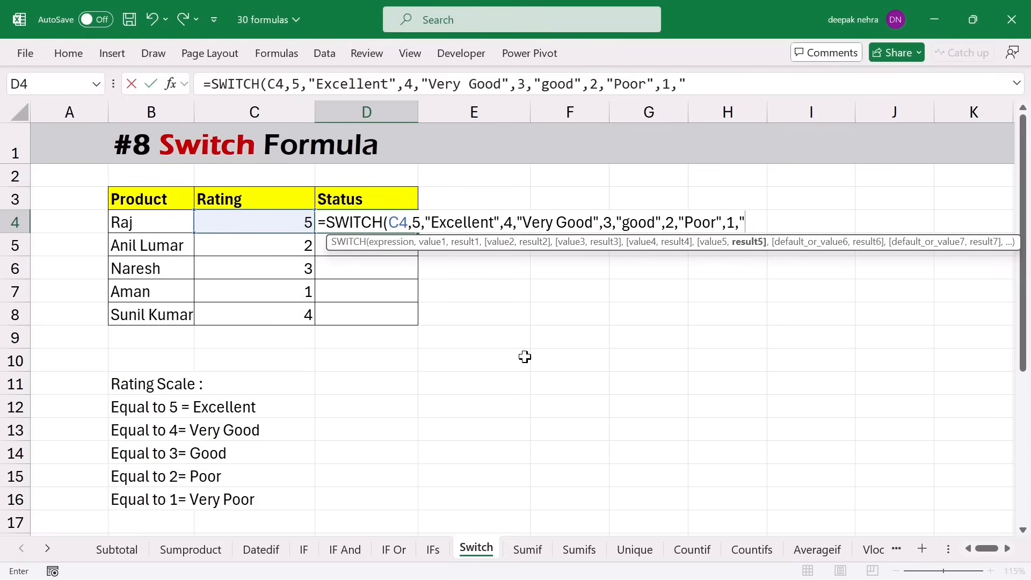
text(Very Poor)
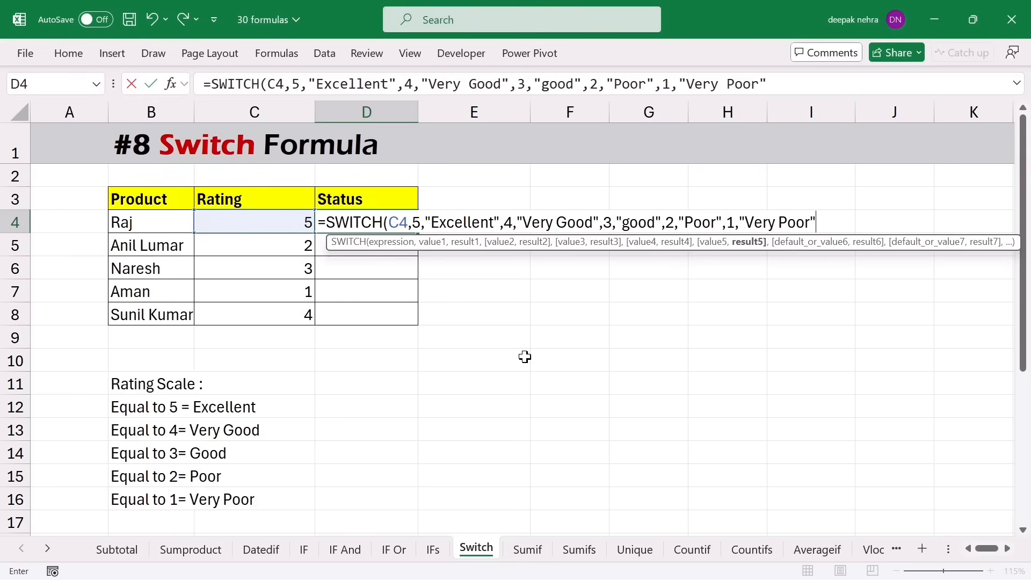
text(",)
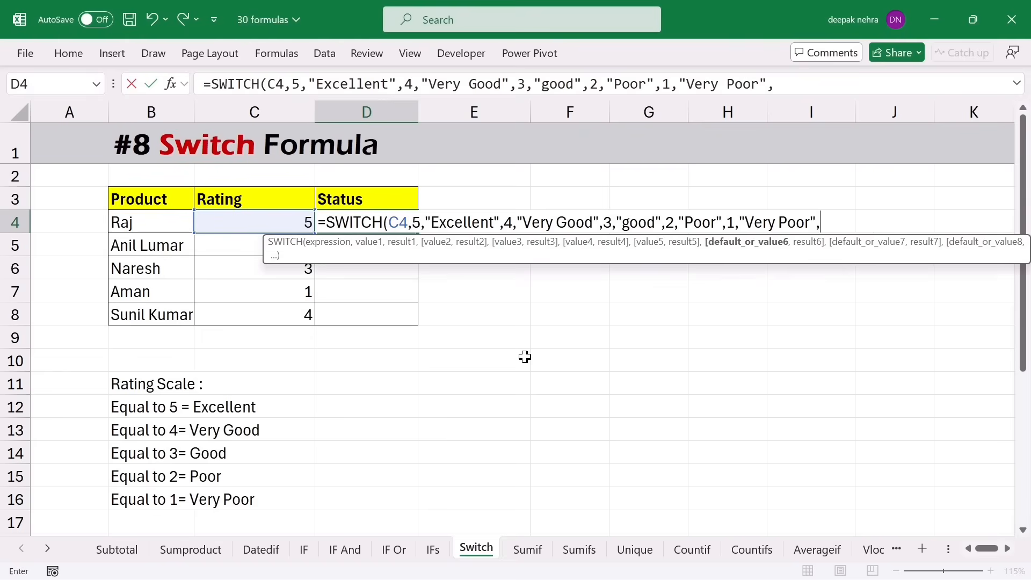
text(Unknown)
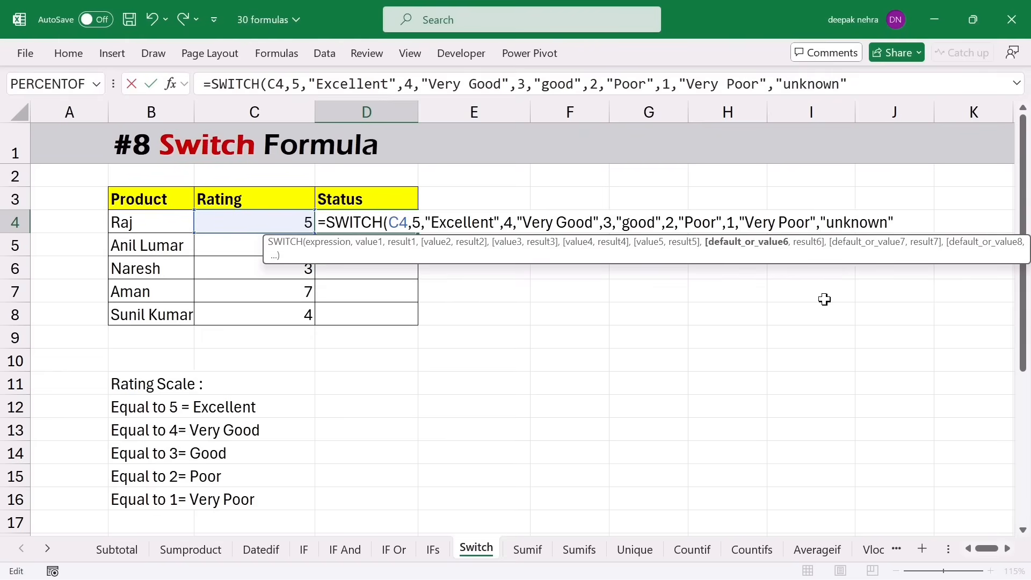
text())
key(Return)
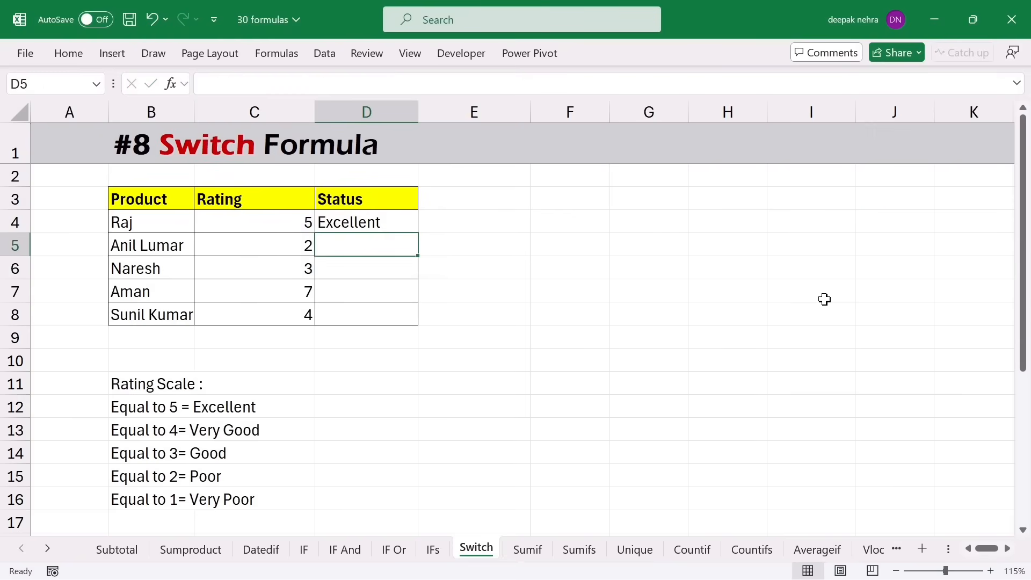
- Fill the status formula down to D8 and change C6's rating to 7
click(403, 220)
drag(419, 232, 416, 325)
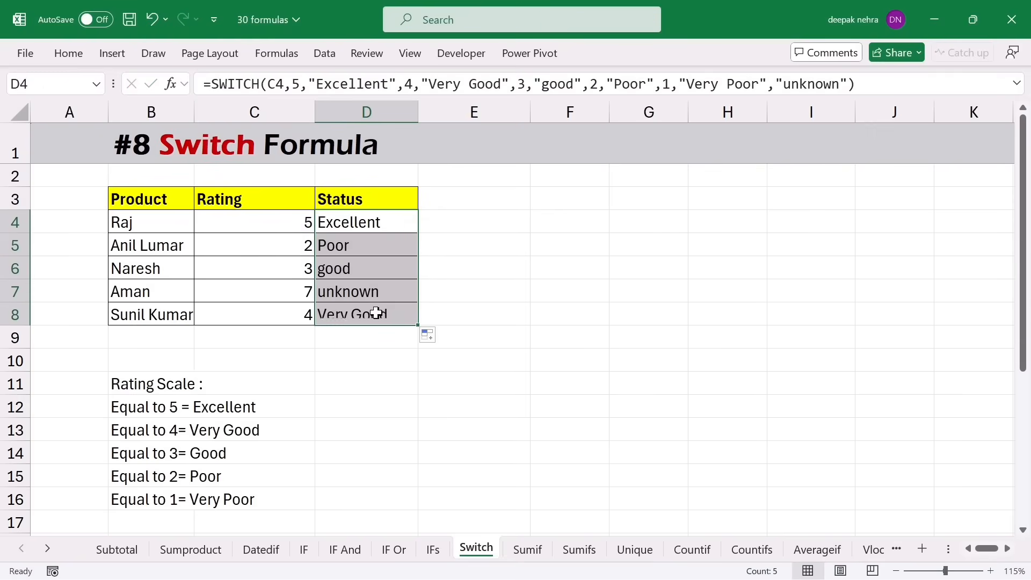
click(265, 267)
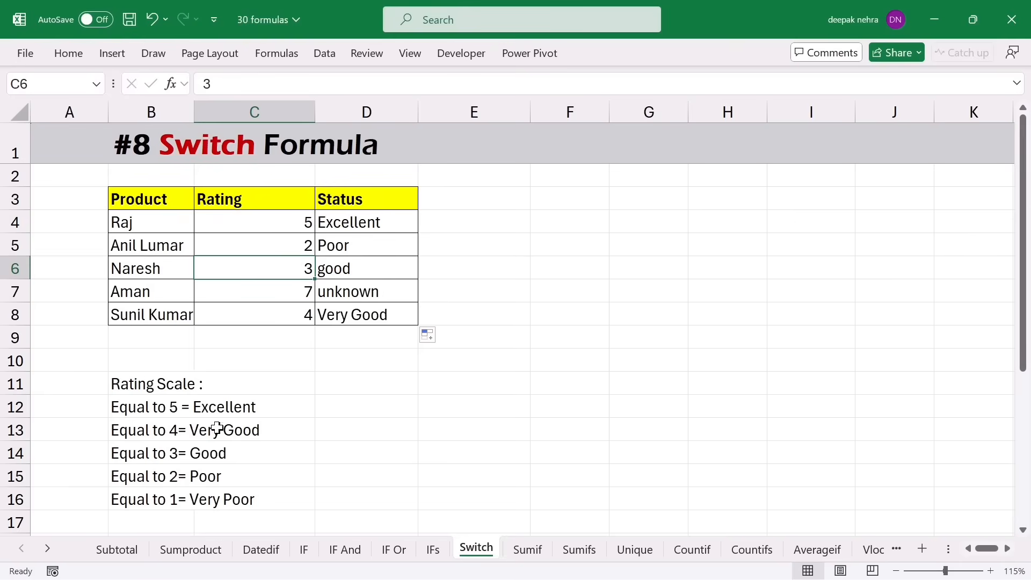
text(7)
click(297, 308)
click(370, 270)
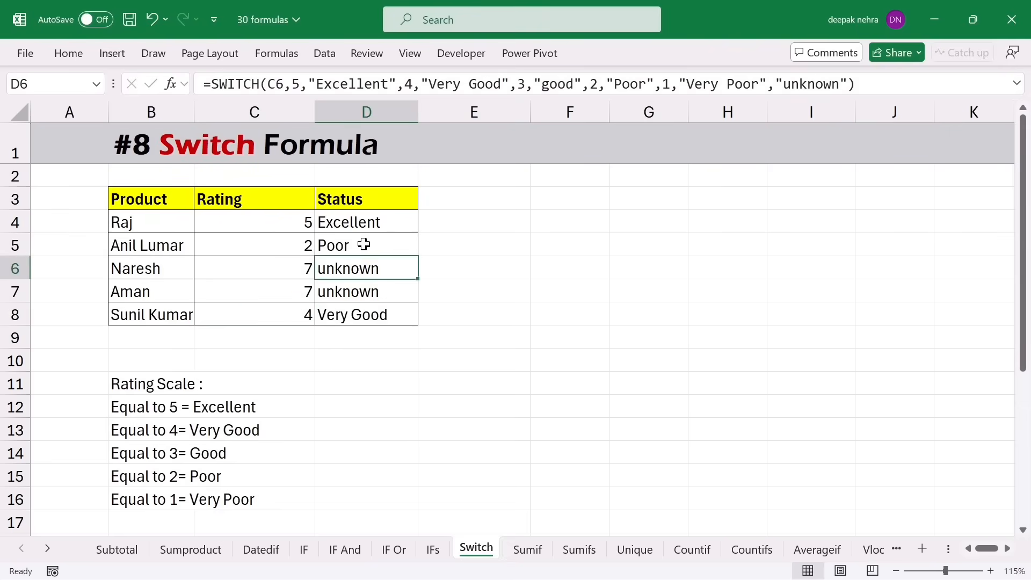
- Review the D4 SWITCH formula unchanged, then page down to the discount table
click(365, 223)
double_click(371, 223)
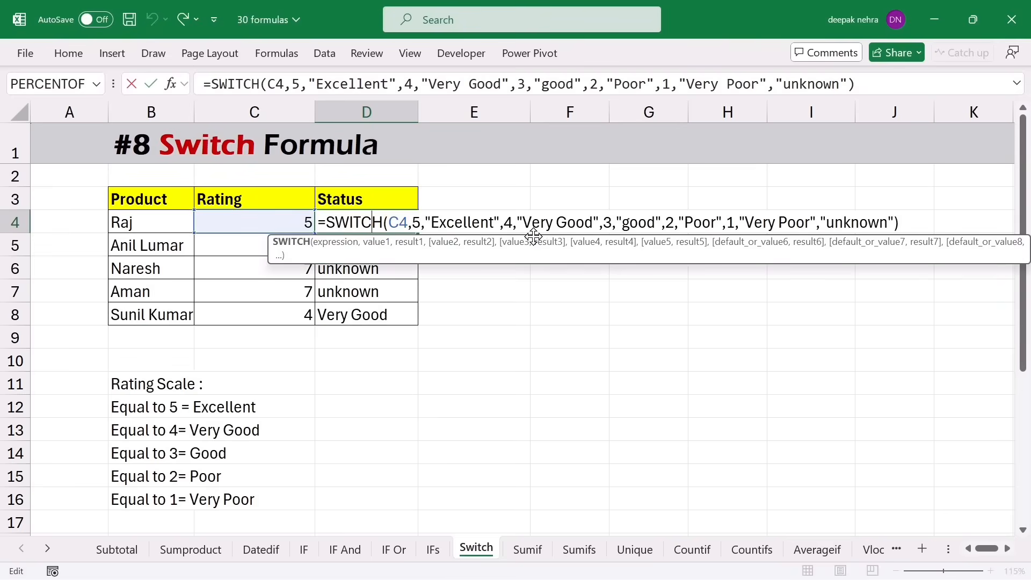
key(Escape)
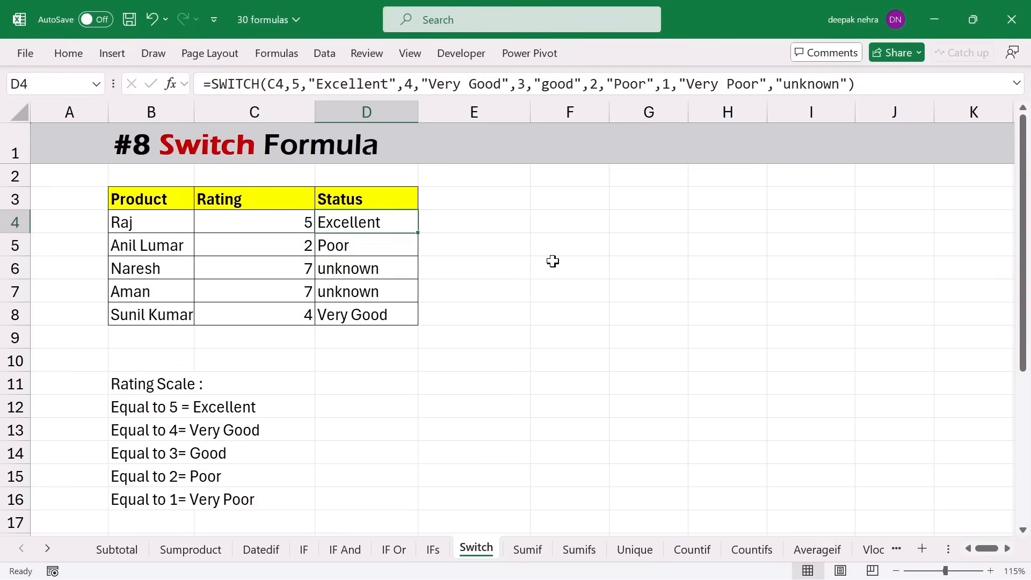
key(Page_Down)
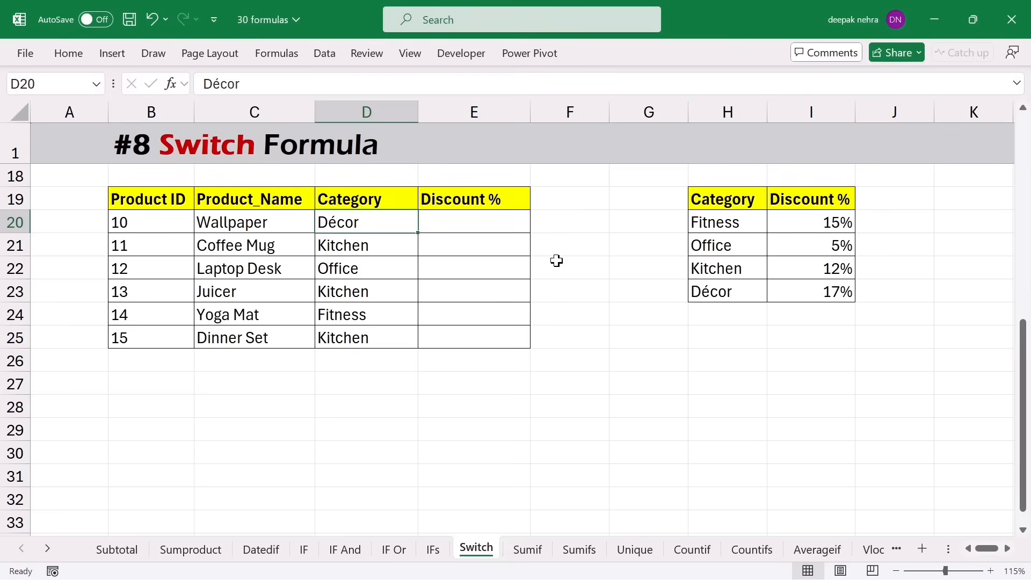
- Enter a SWITCH on D20 in E20: Fitness 15%, office 5%, Kitchen 12%, Decor 17%
click(471, 216)
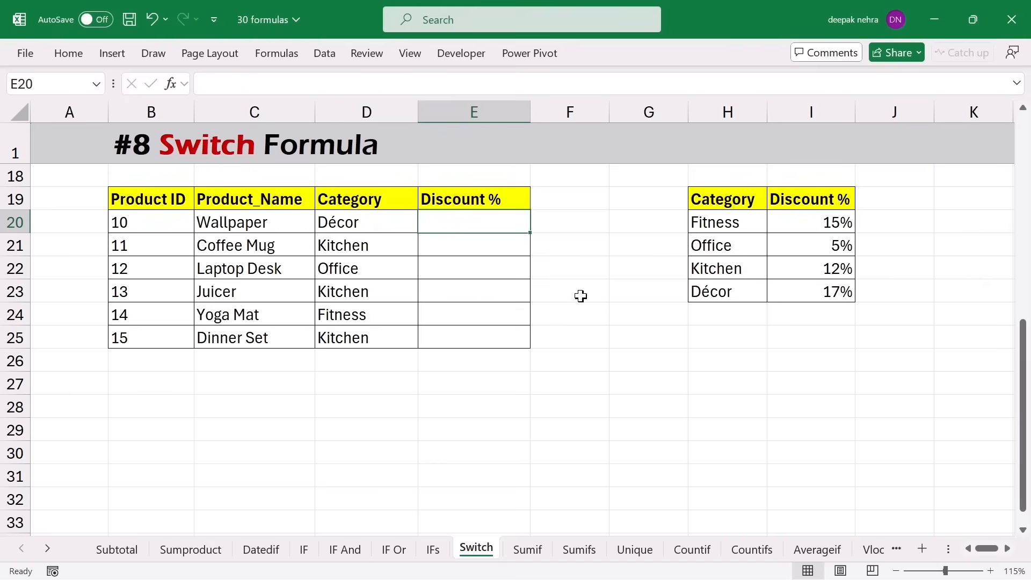
text(=)
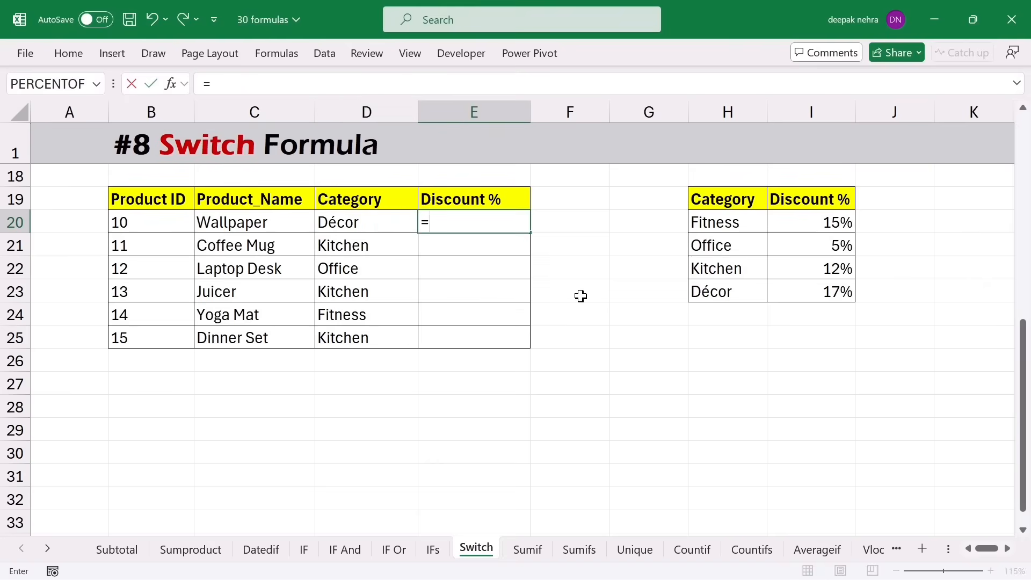
text(sw)
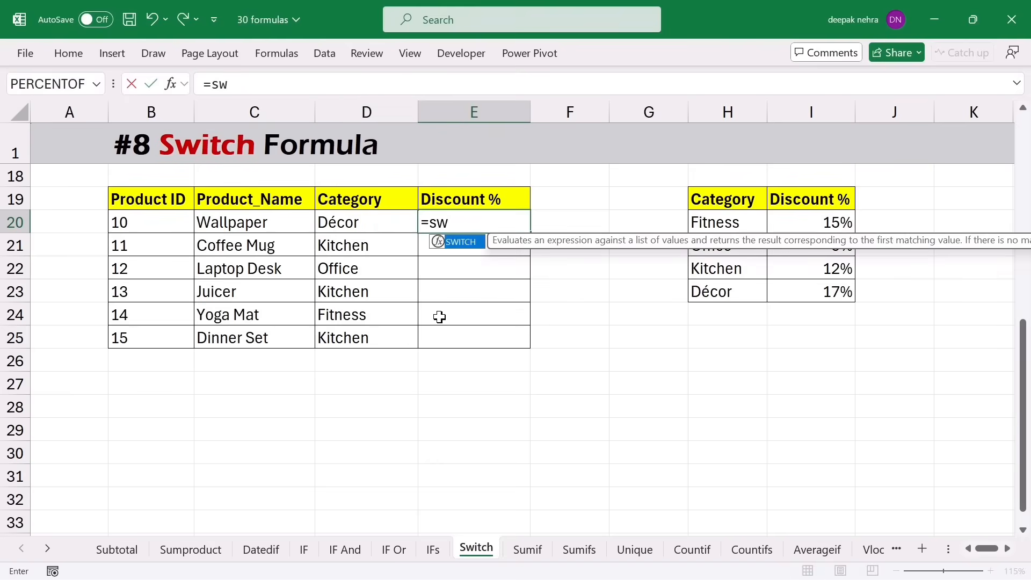
key(Tab)
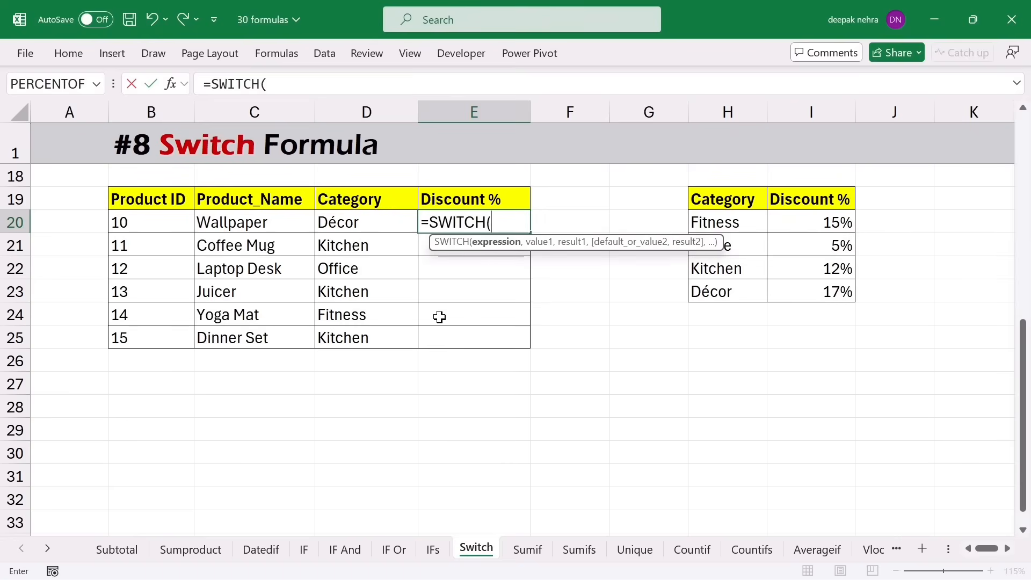
click(364, 223)
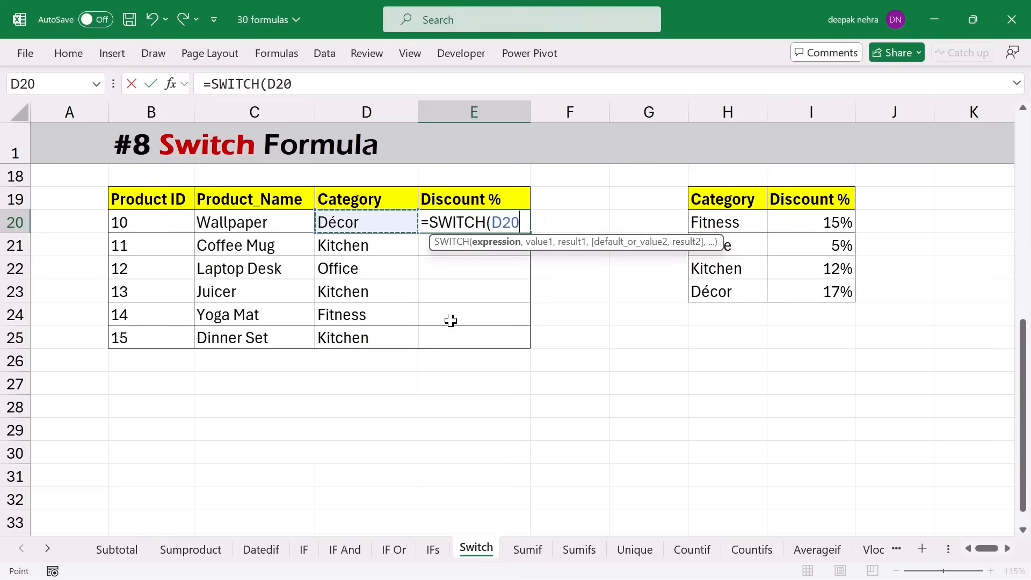
text(,")
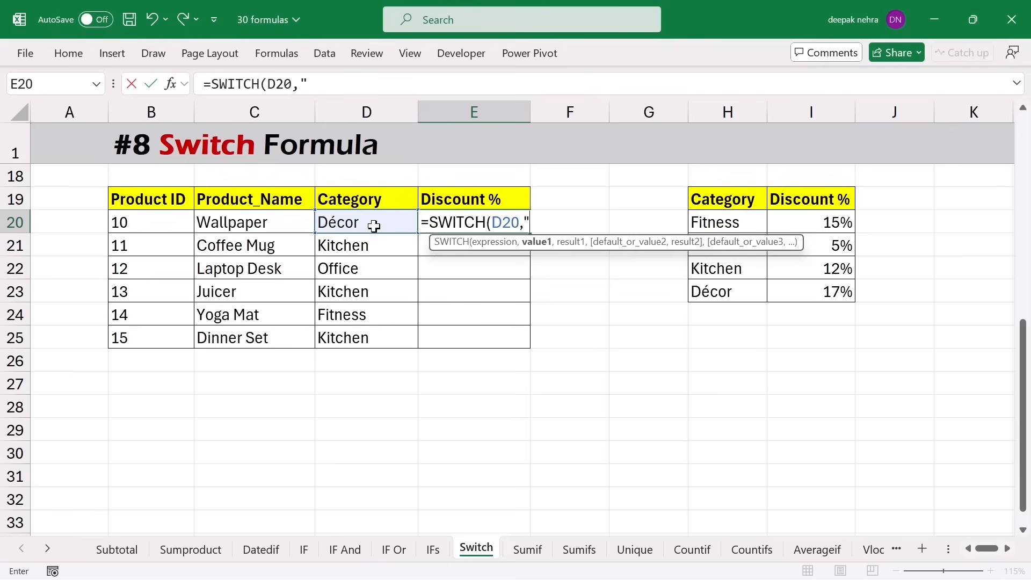
text(Fitness",)
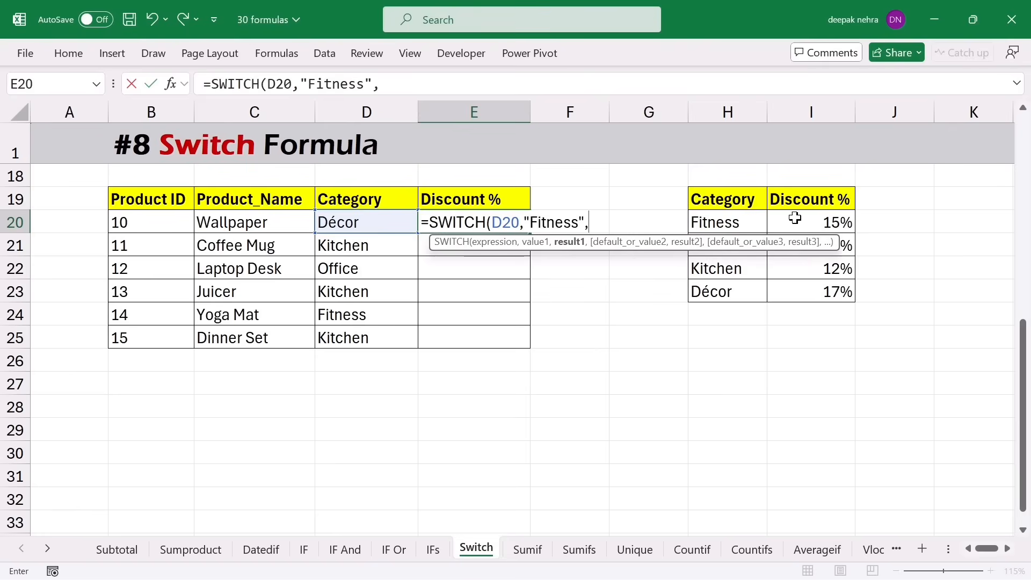
text(15%,)
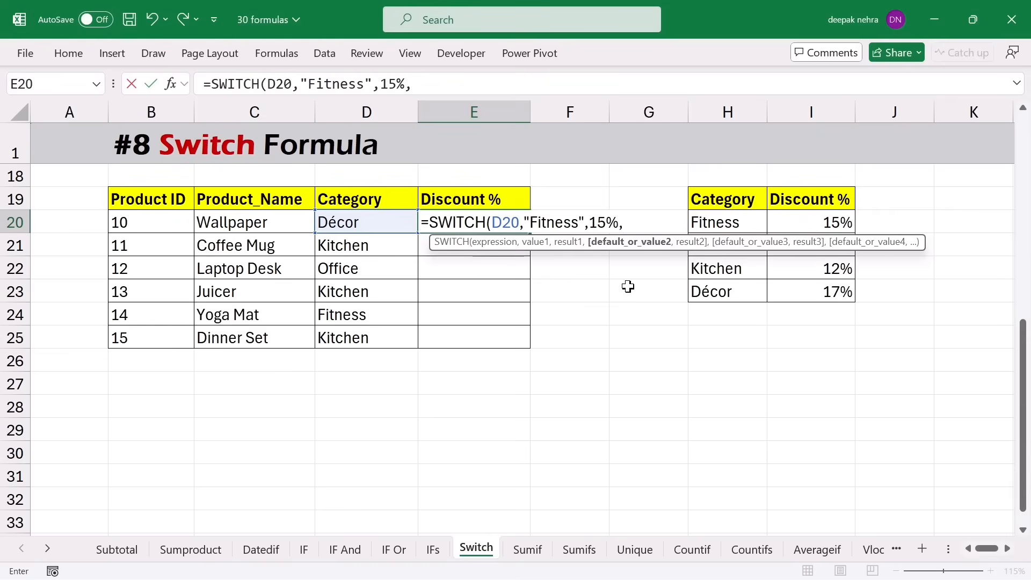
text("office",)
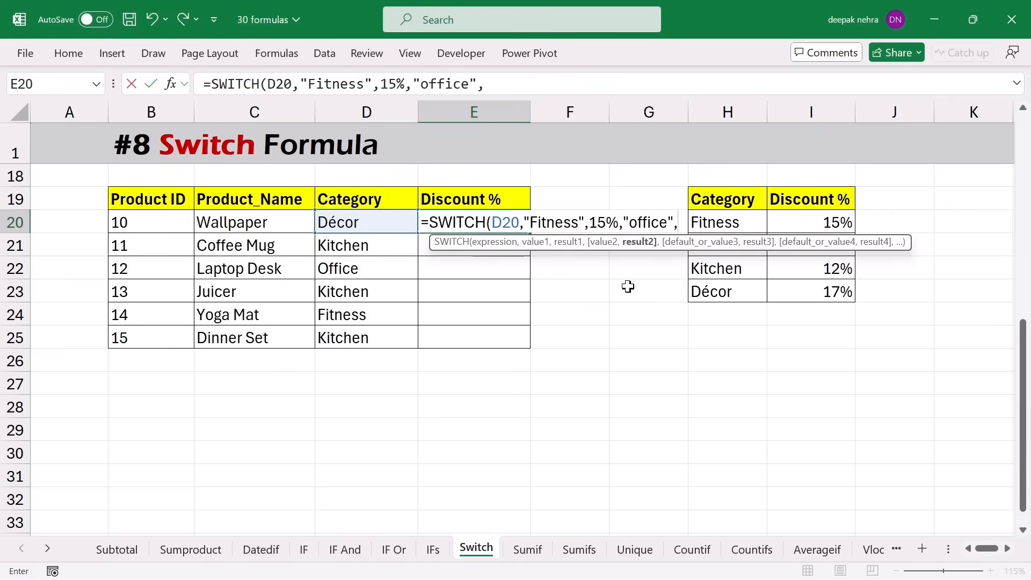
drag(797, 242, 779, 403)
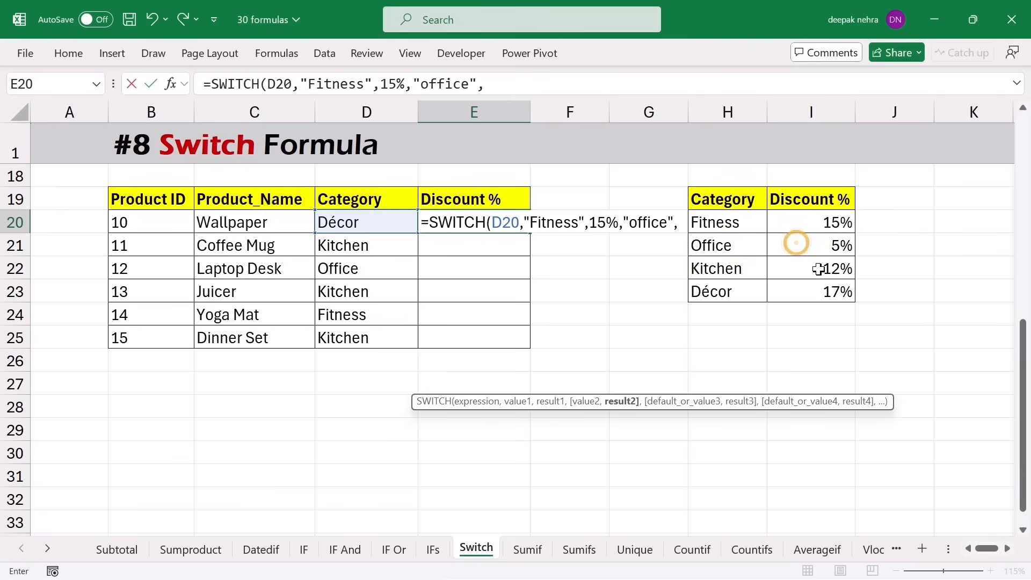
text(5%)
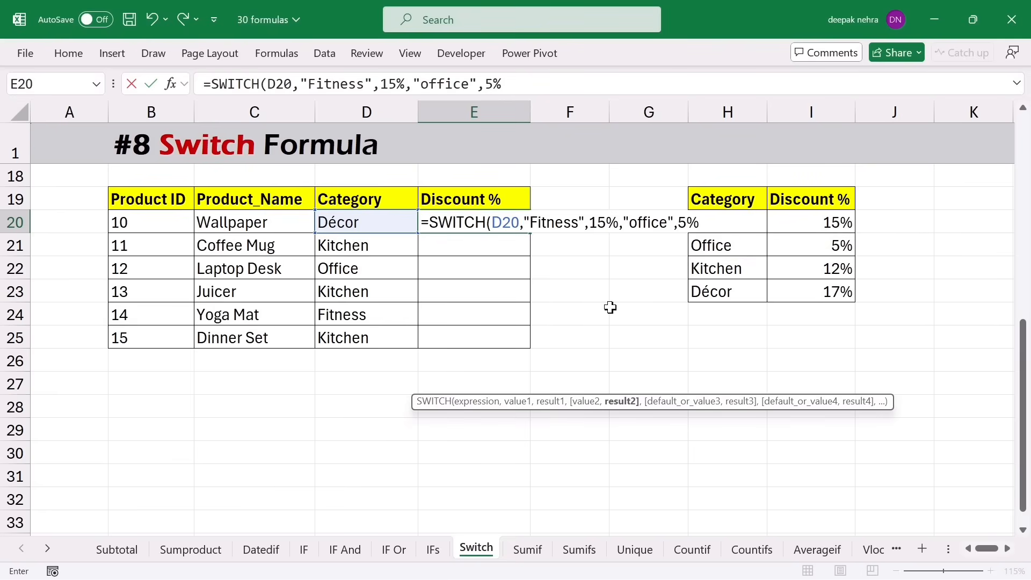
text(,)
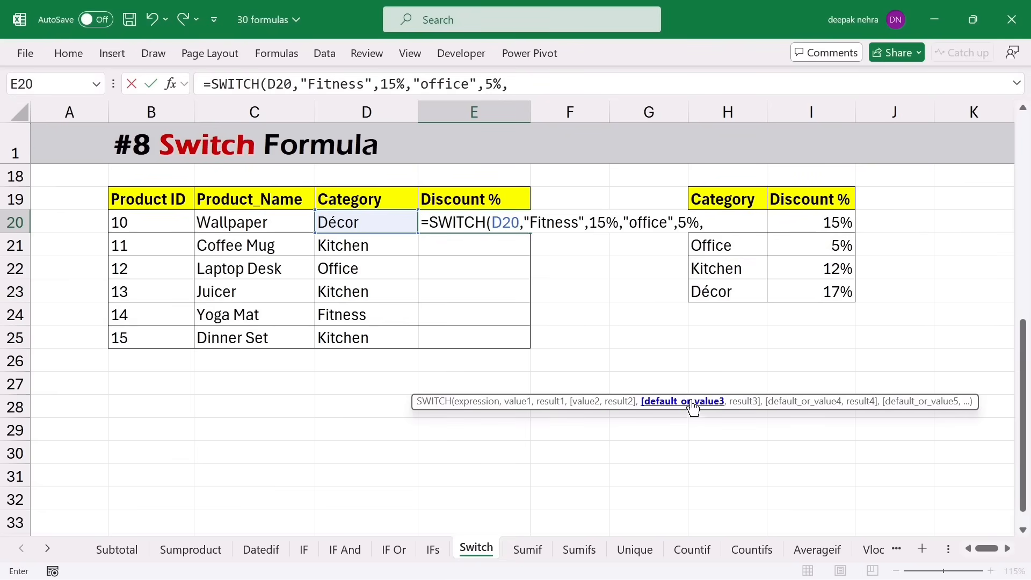
text("Kitchen")
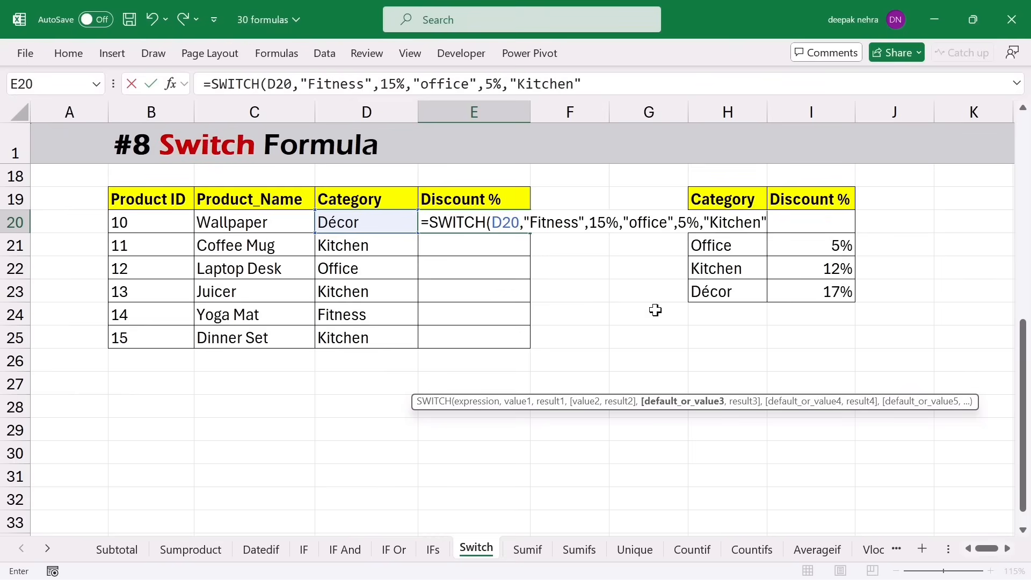
text(,12%,)
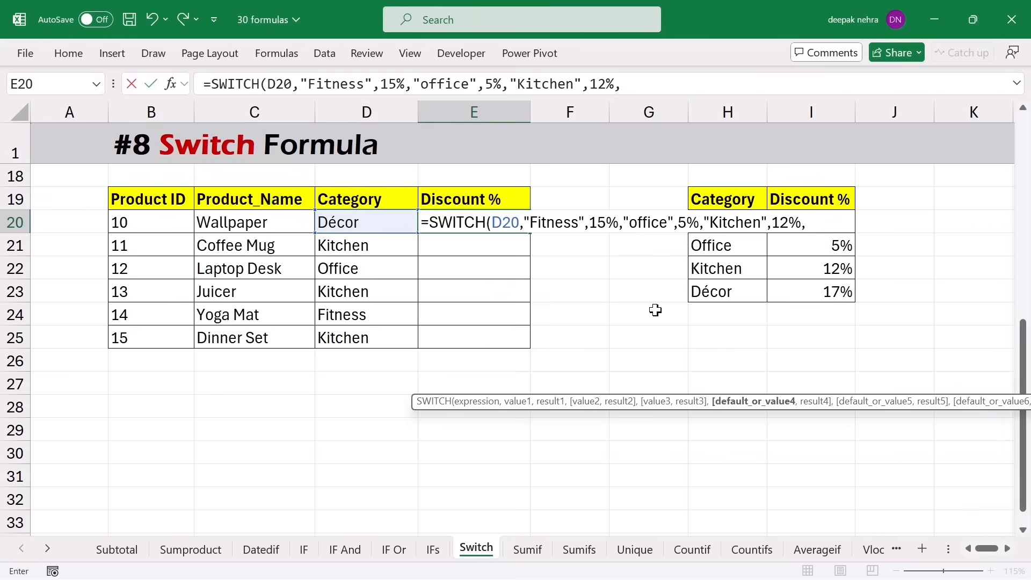
text("Decor",)
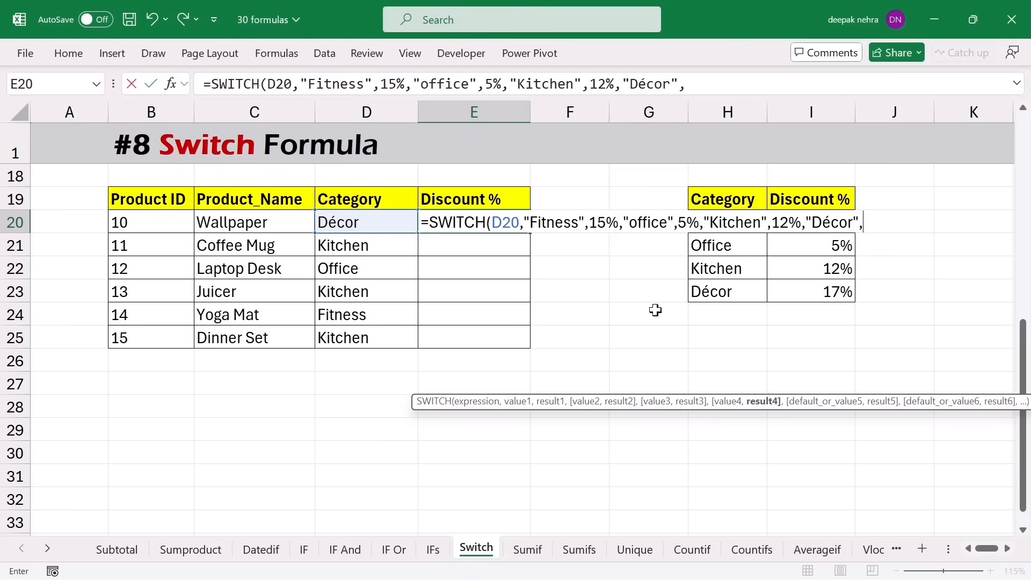
text(17%))
key(Return)
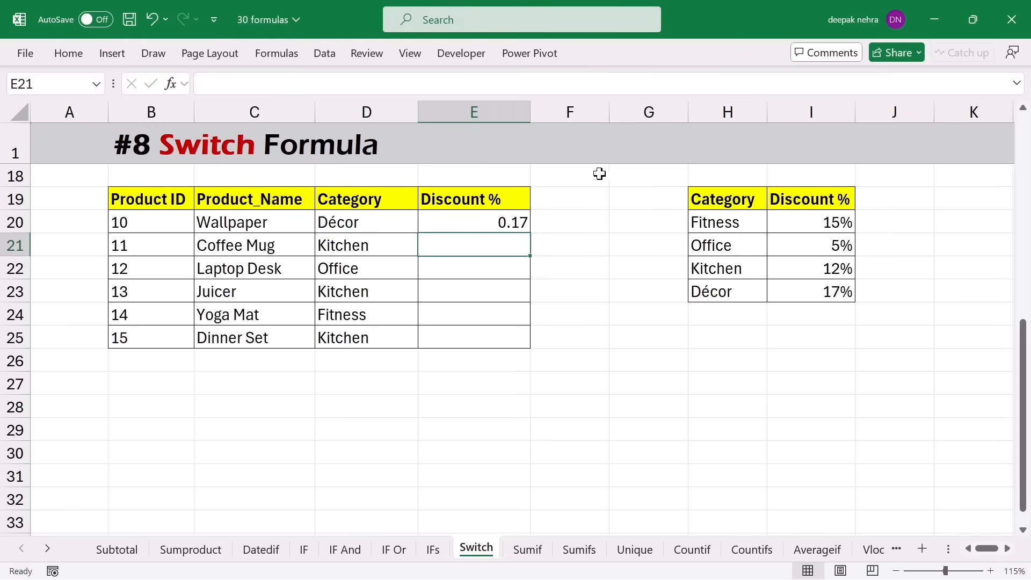
click(515, 226)
- Copy the discount formula down to E25 and format it as Percentage
drag(530, 233, 523, 352)
click(66, 51)
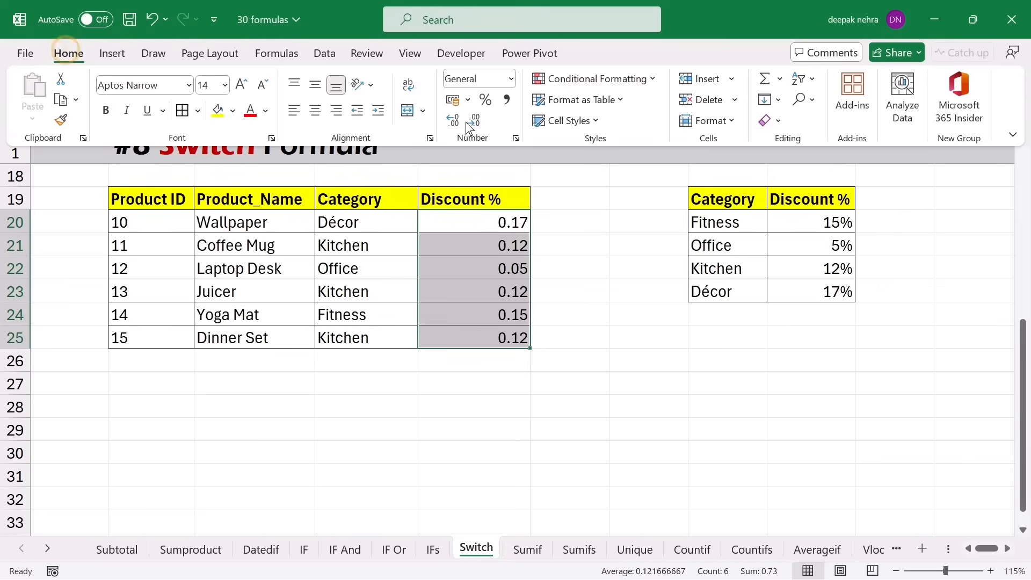
click(510, 79)
click(518, 370)
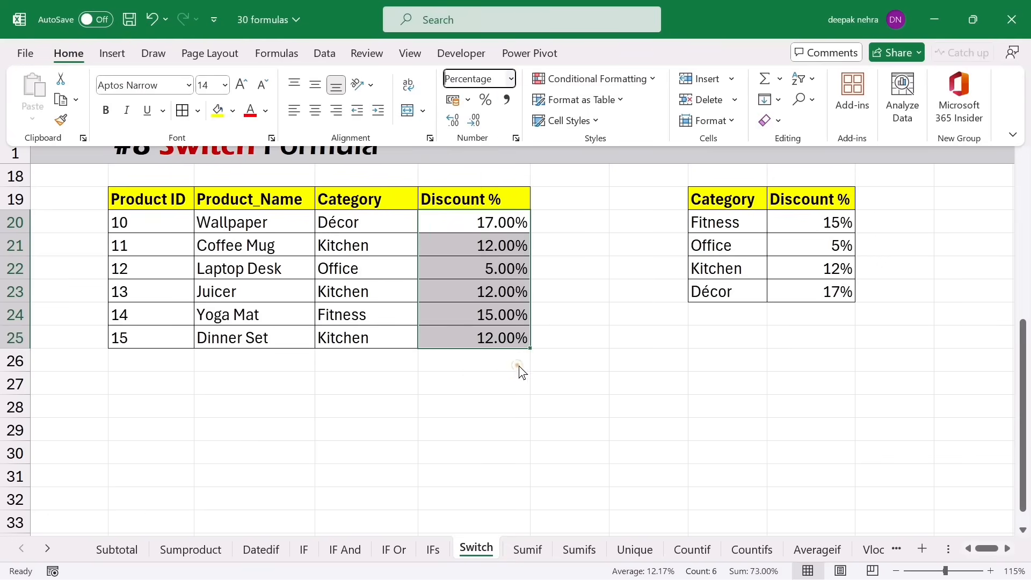
- Compare the Kitchen discounts against the lookup table, then go to the Sumif sheet
click(353, 300)
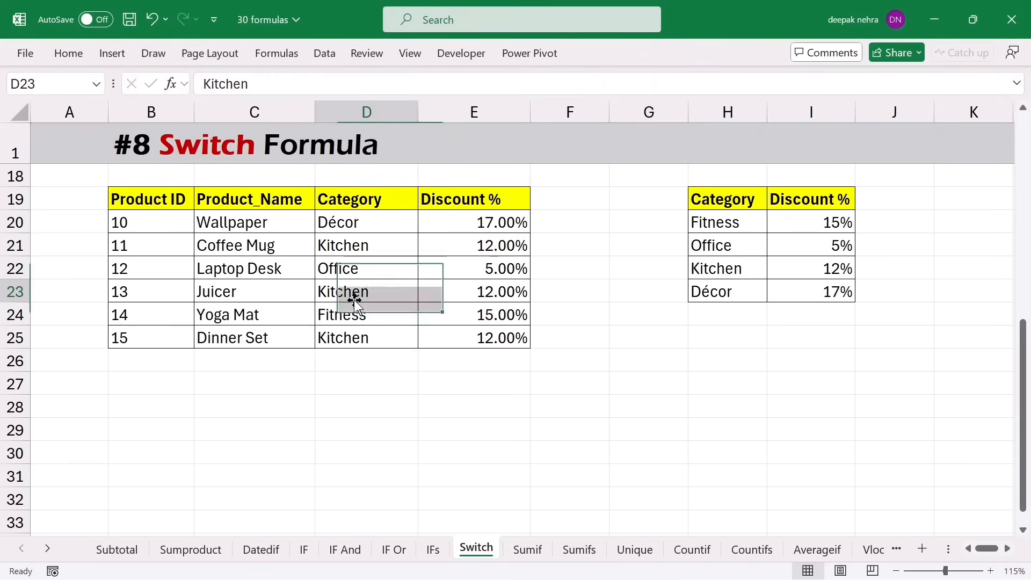
click(465, 292)
drag(731, 270, 794, 262)
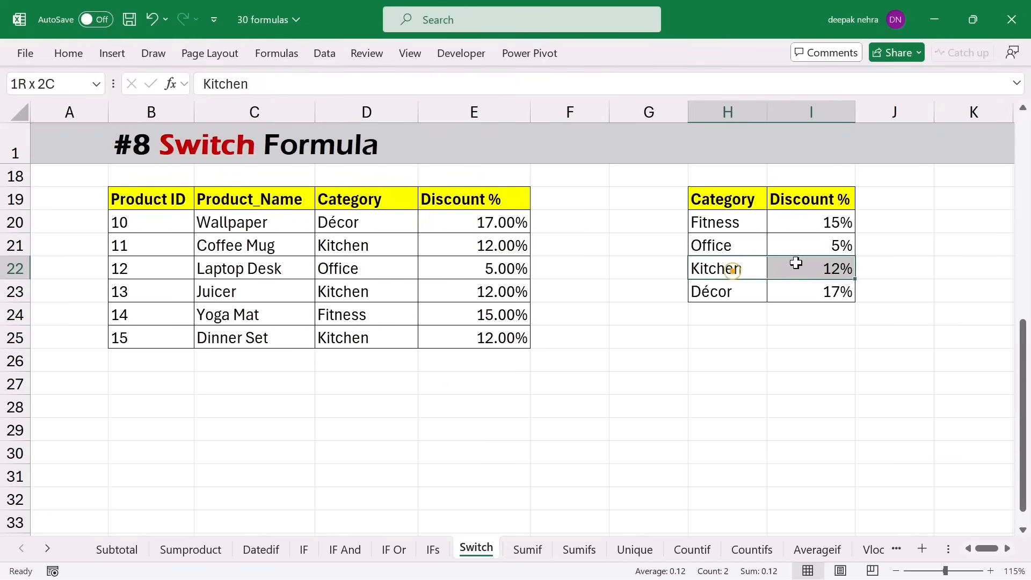
drag(435, 242, 435, 241)
drag(363, 292, 463, 295)
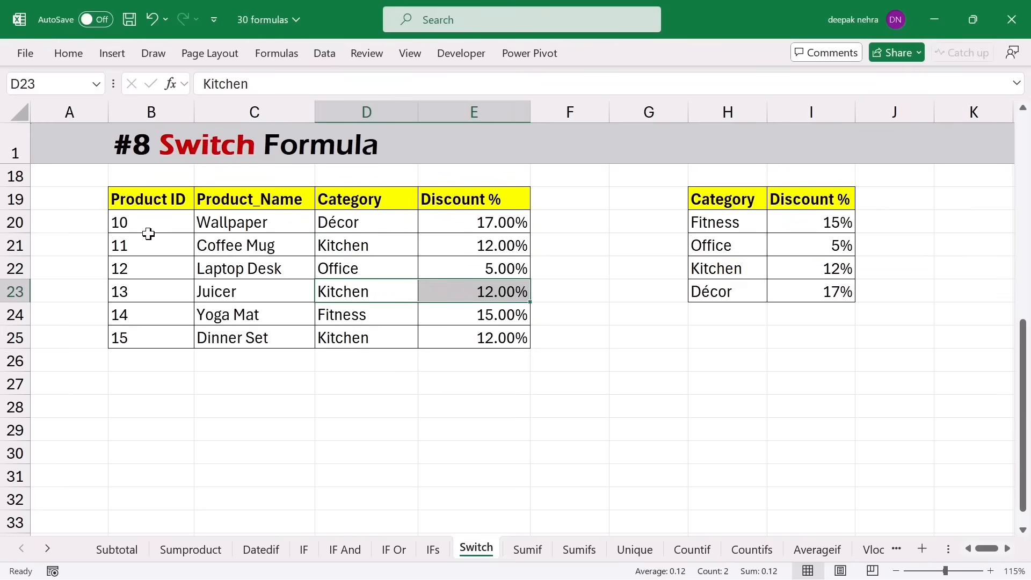
click(138, 202)
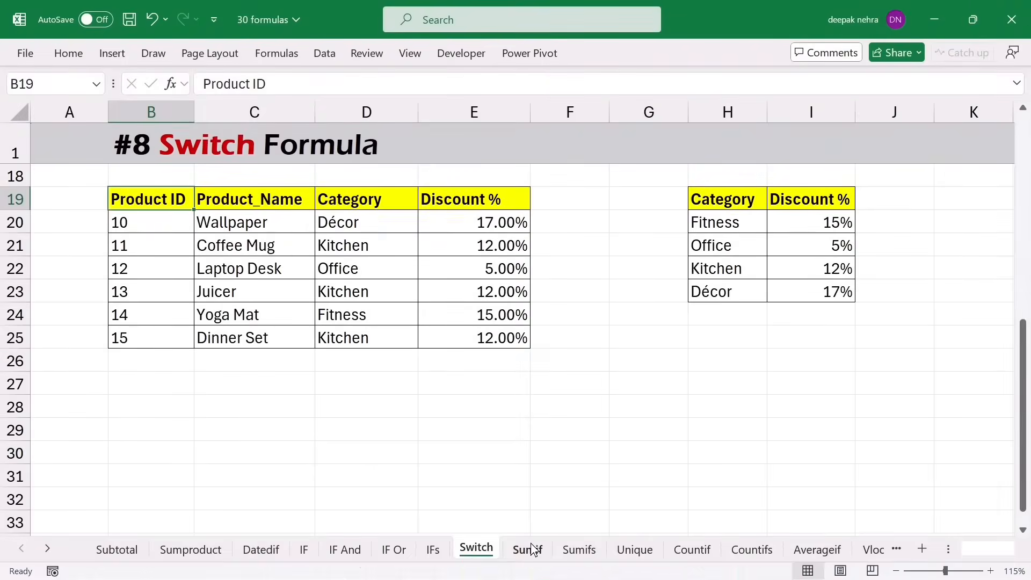
click(529, 548)
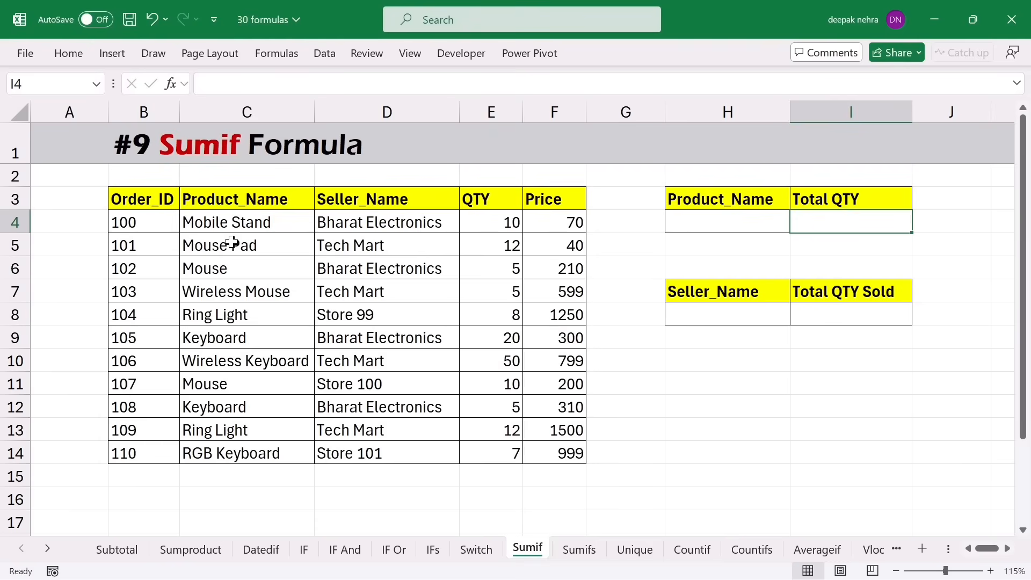
- Copy the product name Mouse from C6 into H4
click(227, 269)
key(ctrl+c)
click(702, 218)
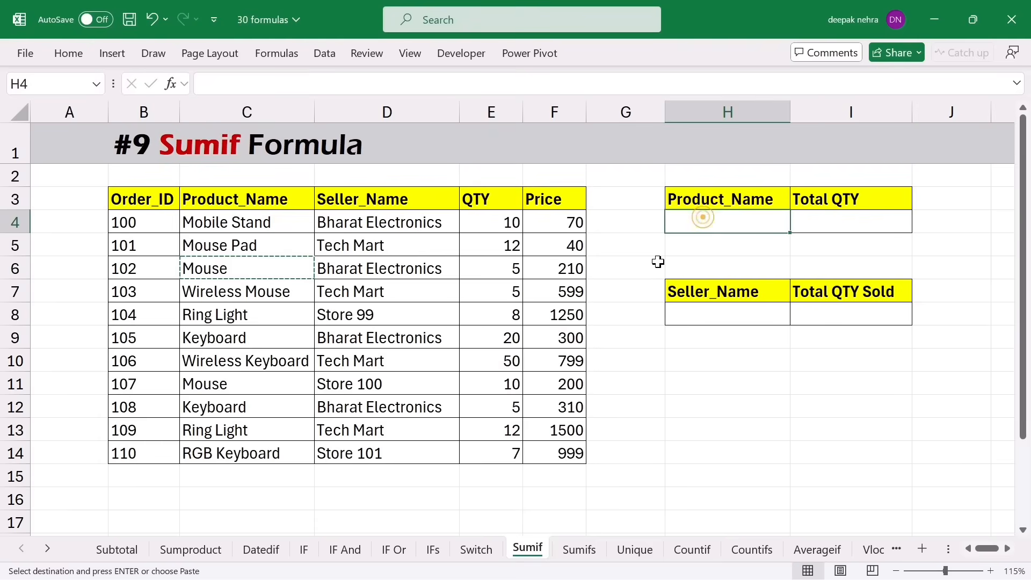
key(ctrl+v)
click(804, 231)
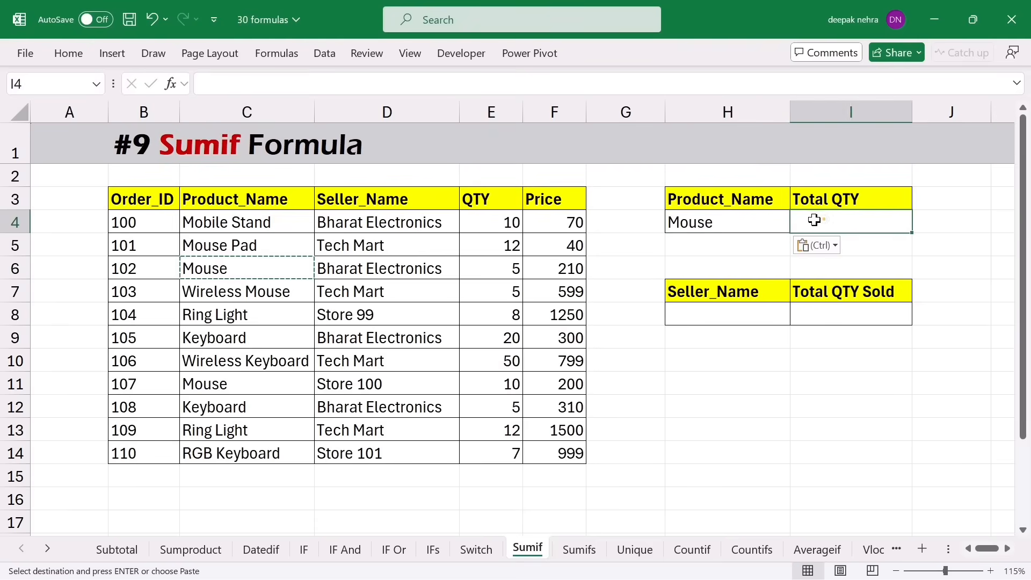
click(732, 225)
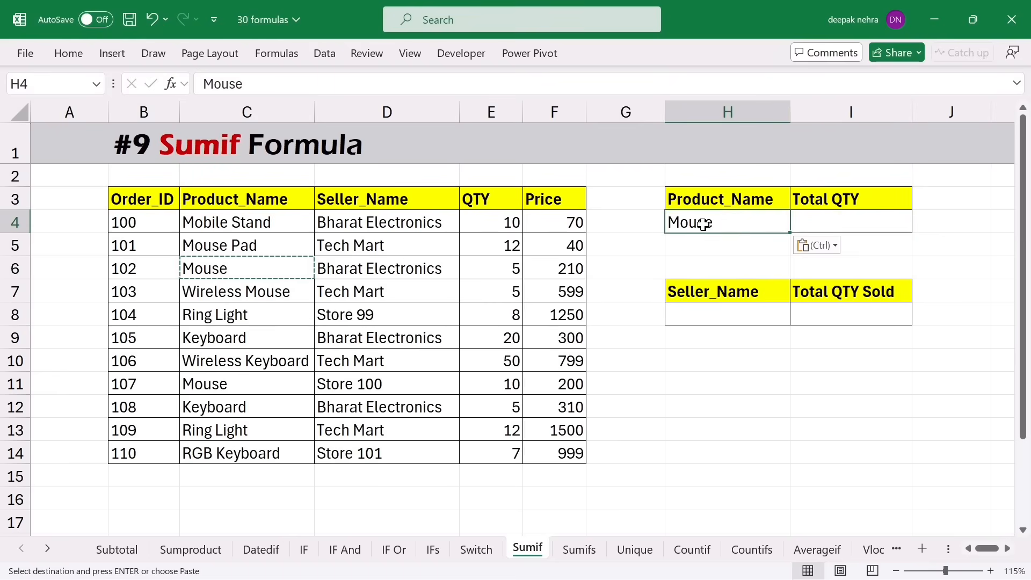
click(820, 217)
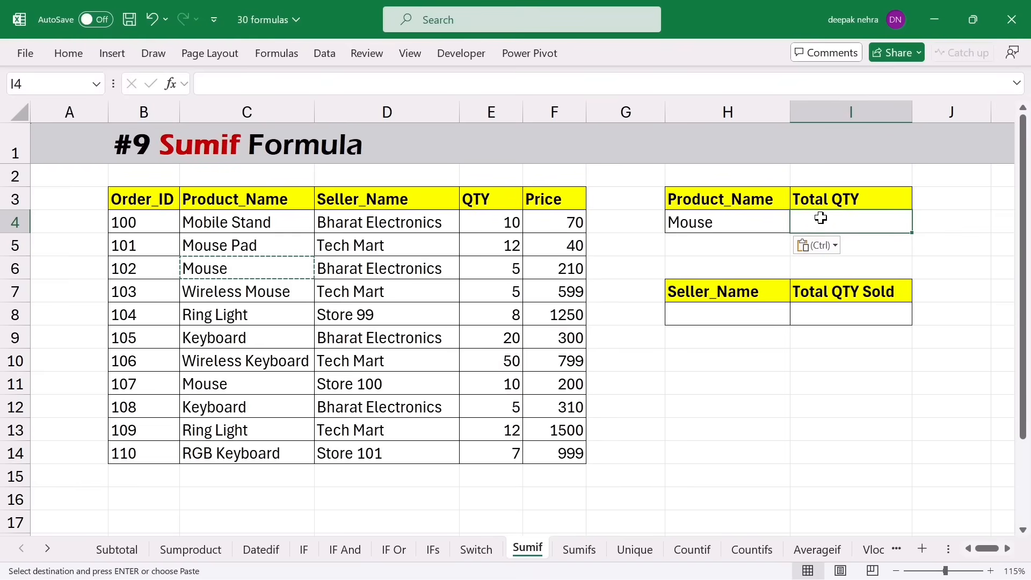
- Highlight both Mouse order rows, including quantity 10, then select Total QTY cell I4
drag(215, 271, 479, 260)
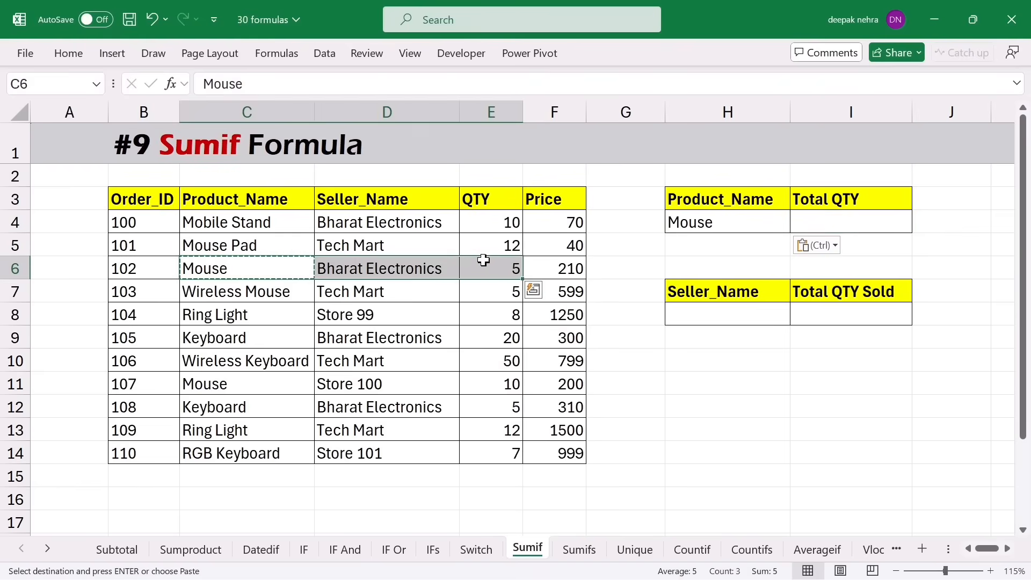
click(479, 260)
click(254, 385)
drag(254, 386, 483, 384)
click(493, 382)
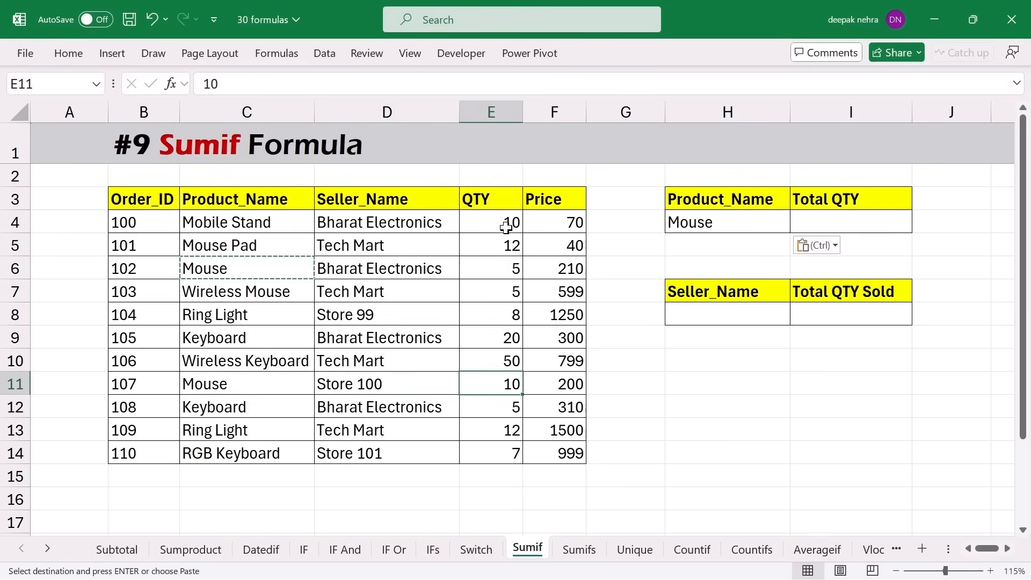
click(825, 220)
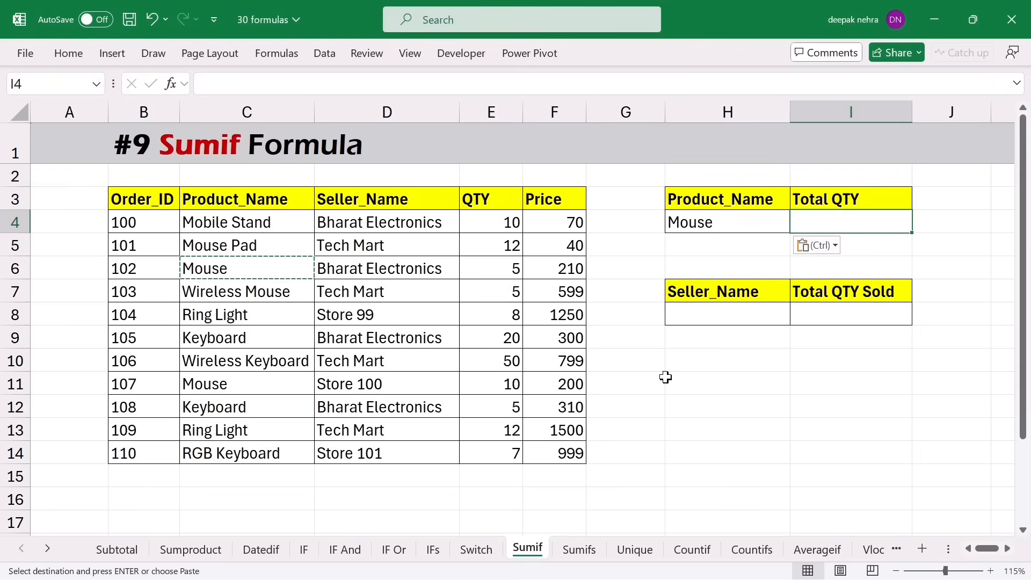
- Enter =SUMIF(C4:C14,H4,E4:E14) in I4 to total Mouse quantities
key(Escape)
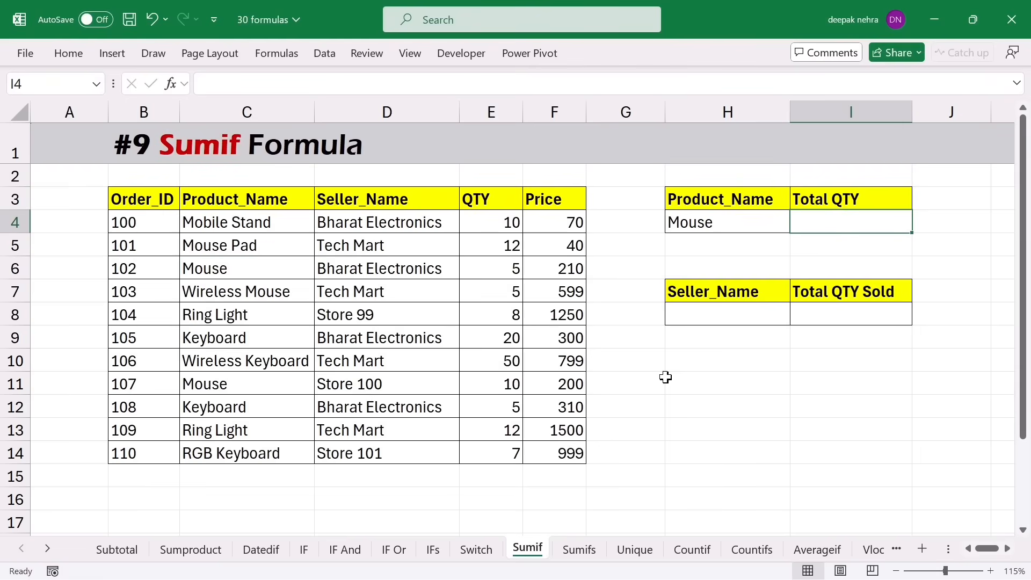
text(=s)
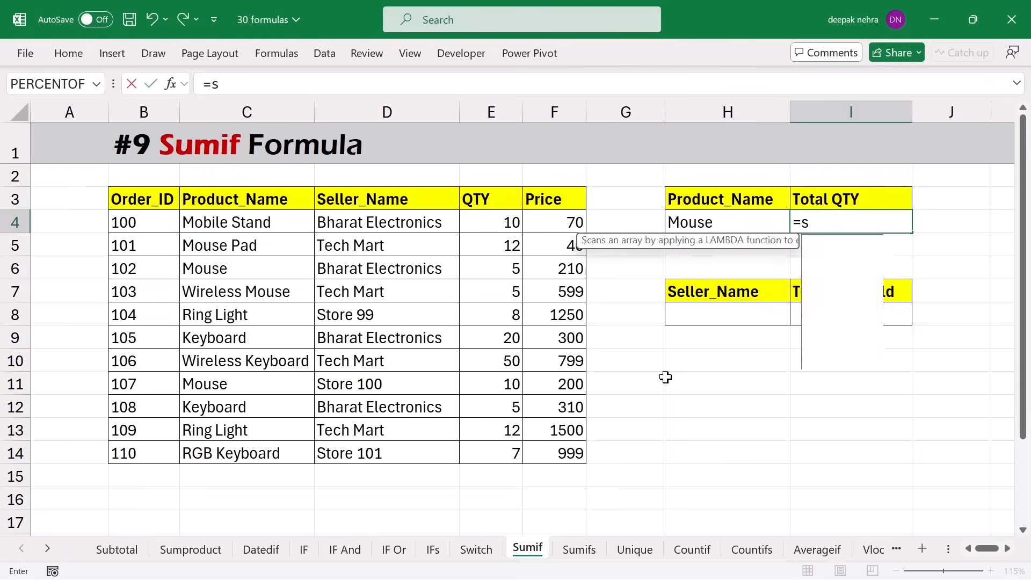
text(umif()
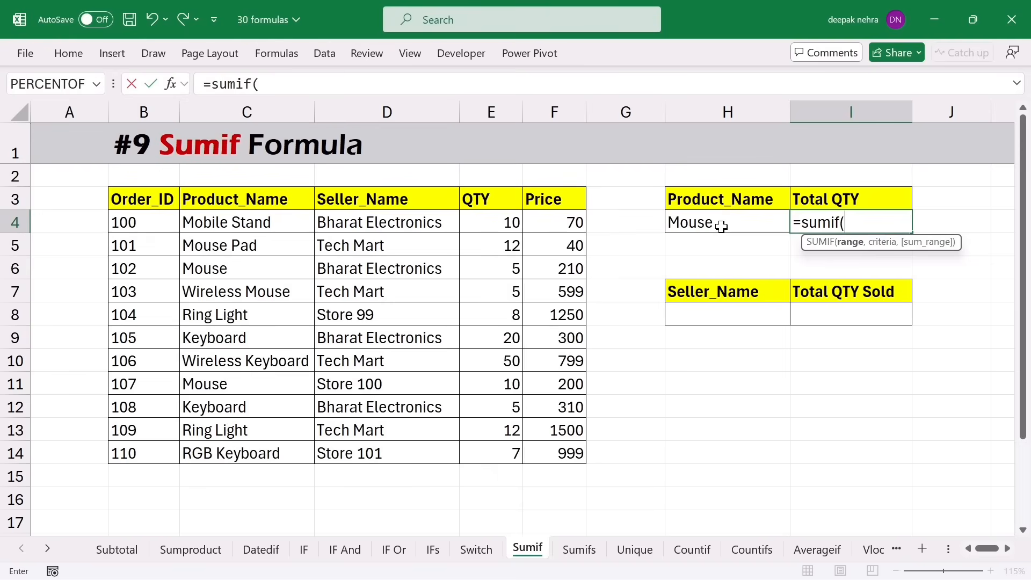
drag(238, 223, 234, 454)
text(,)
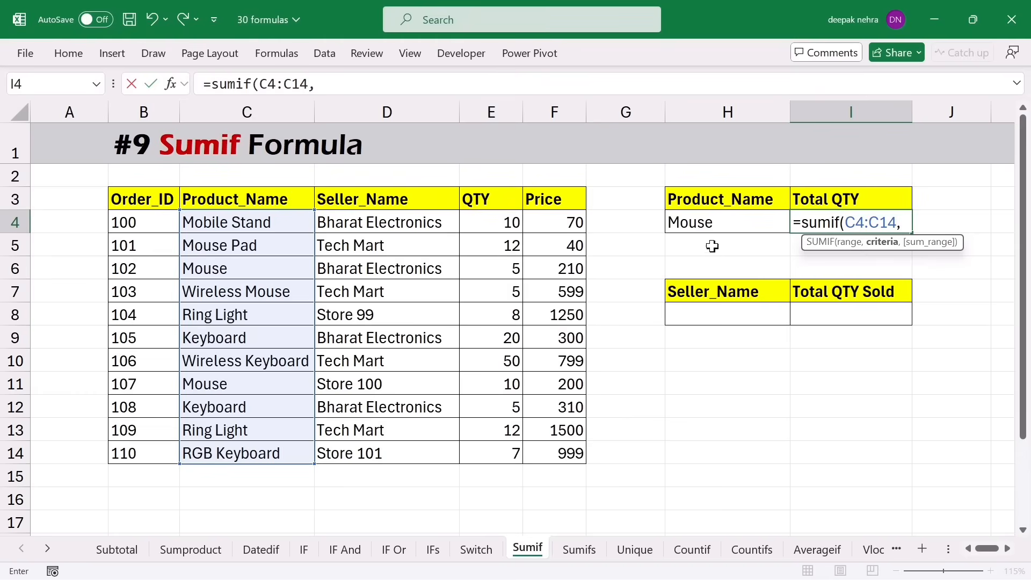
click(712, 227)
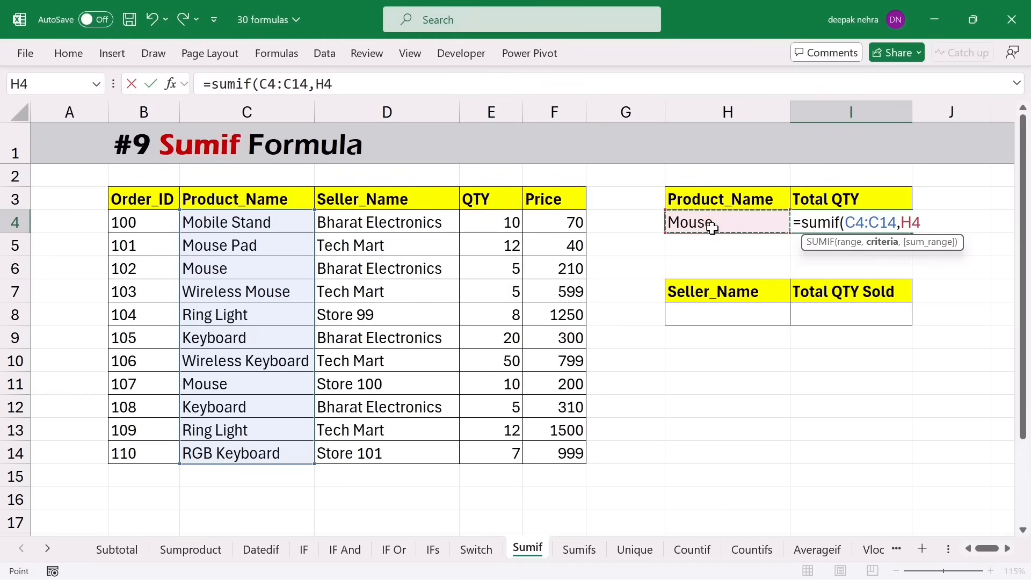
text(,)
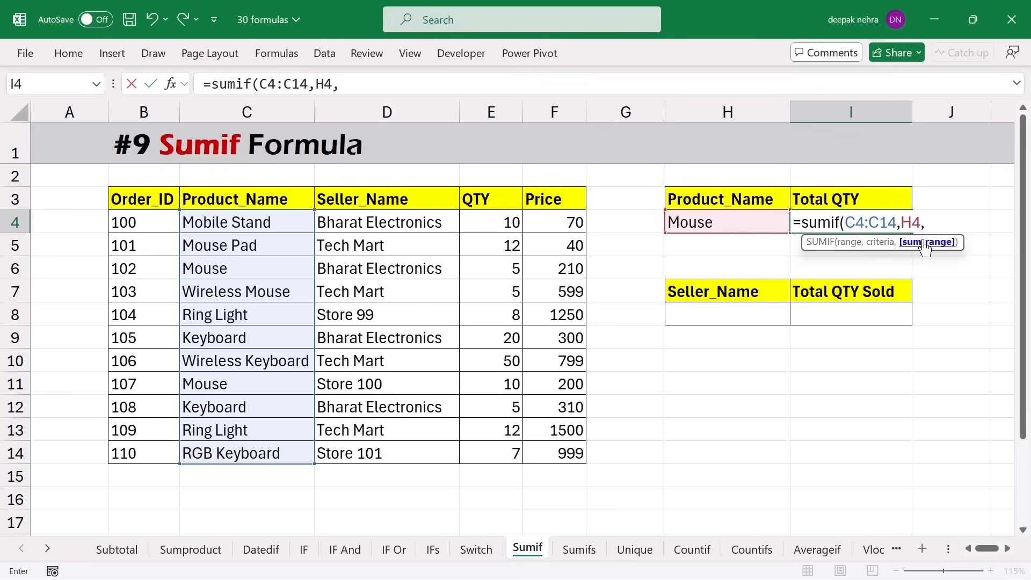
drag(503, 225, 490, 454)
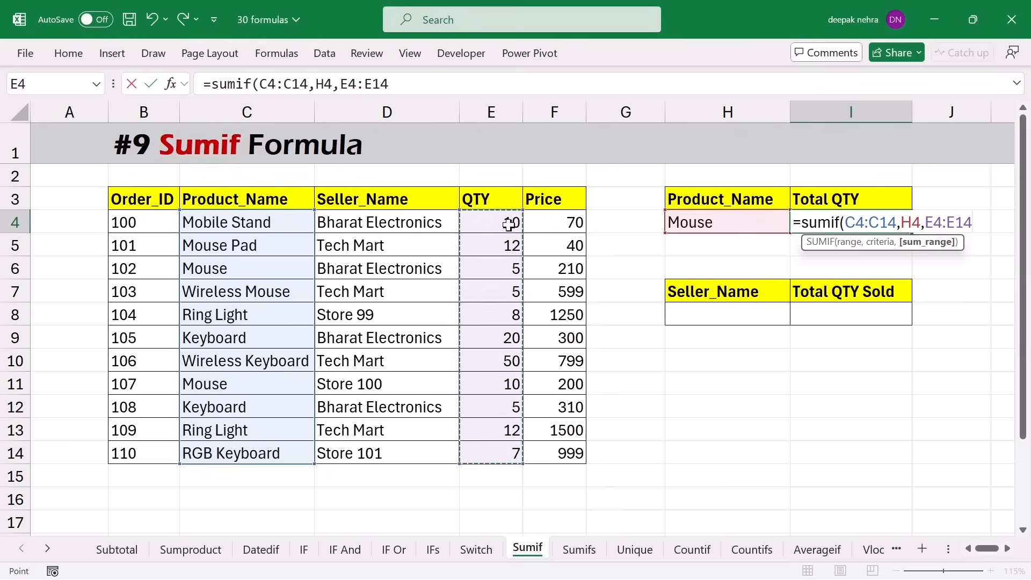
text())
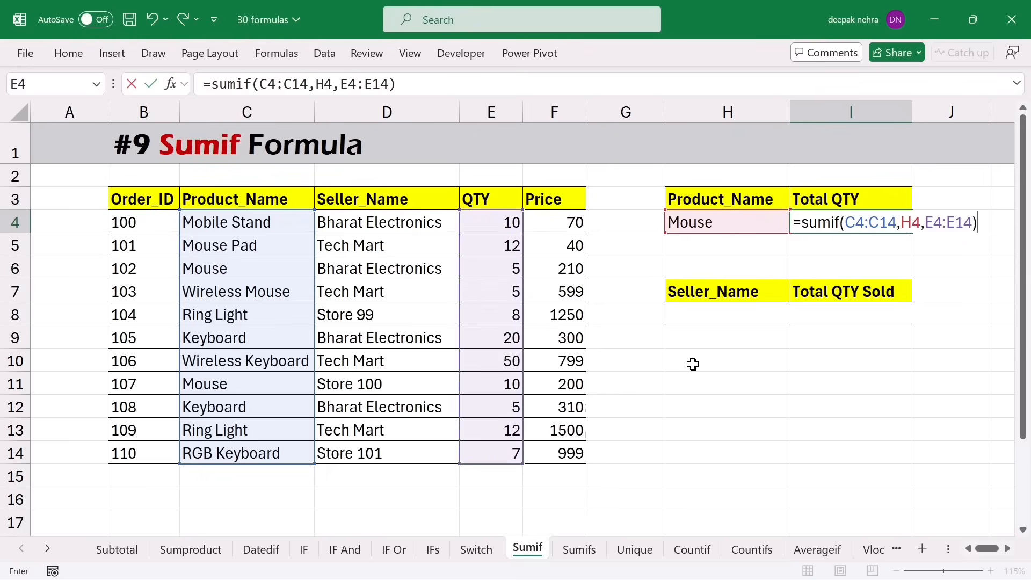
key(Return)
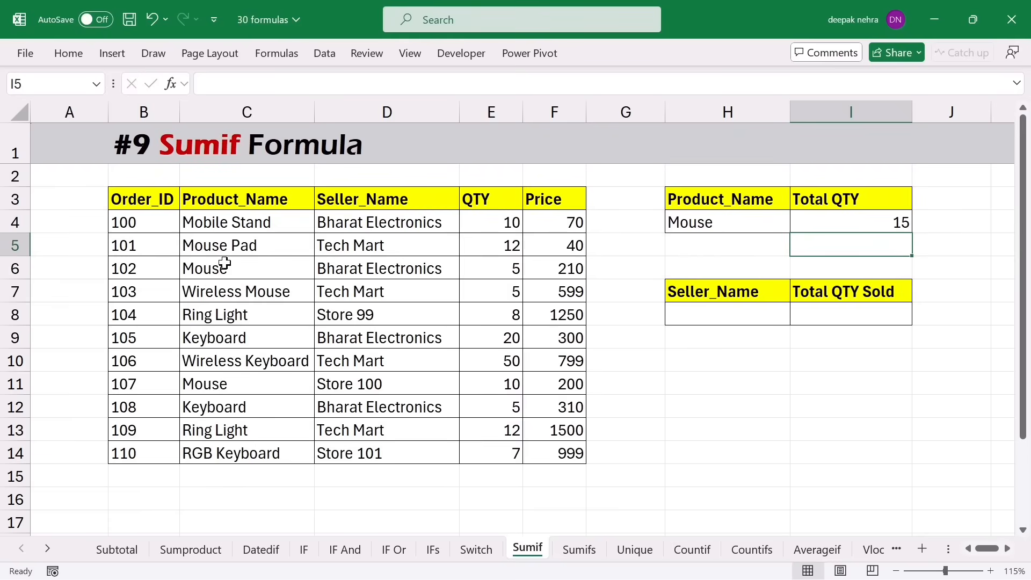
drag(222, 267, 484, 268)
ctrl+drag(224, 385, 488, 387)
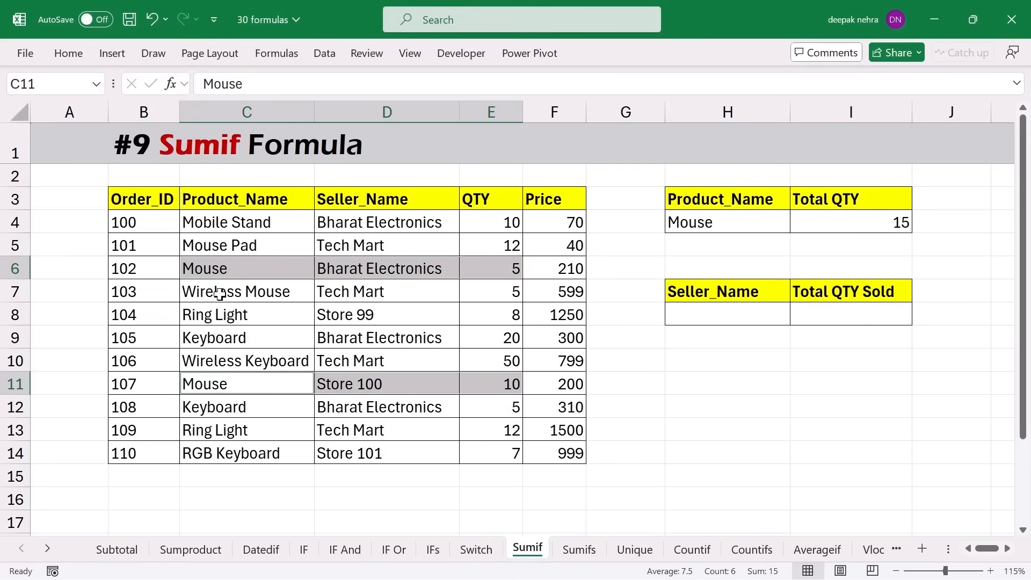
click(221, 269)
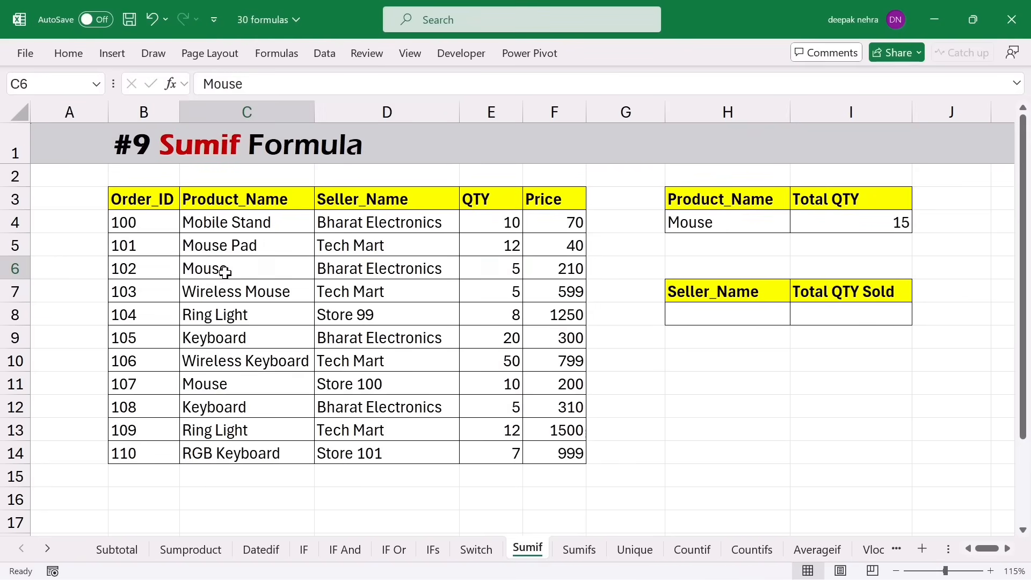
click(235, 389)
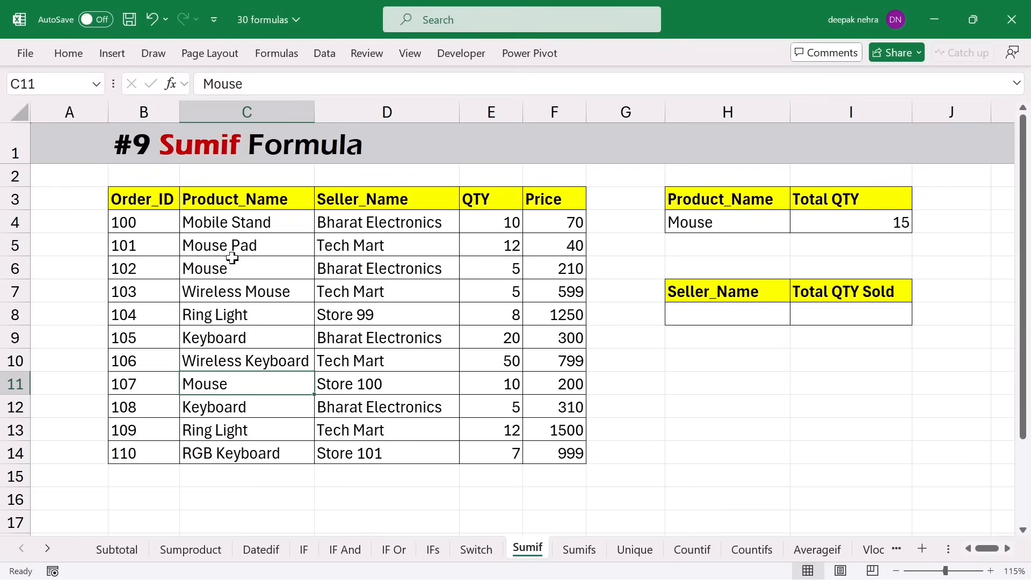
click(237, 223)
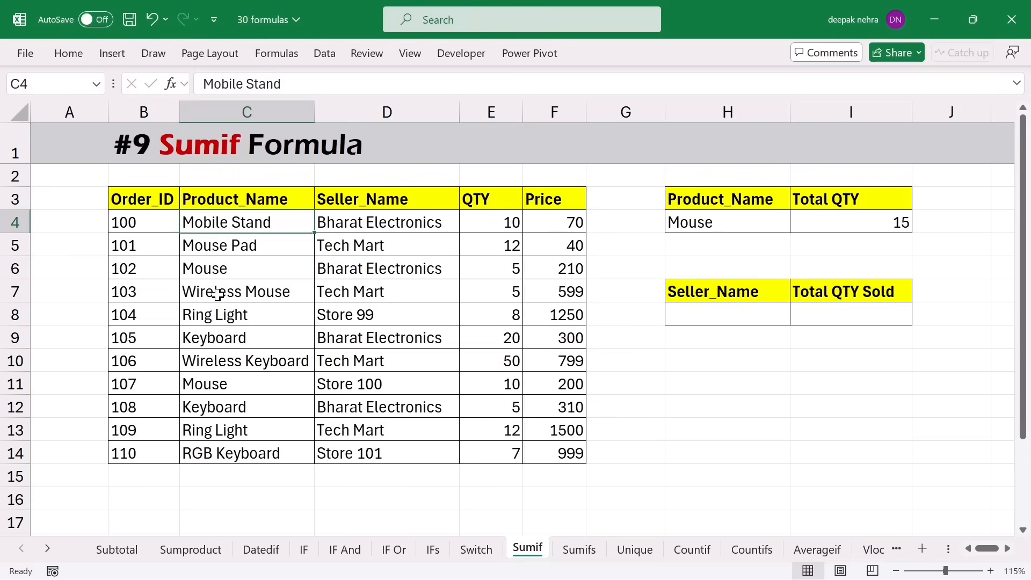
click(220, 294)
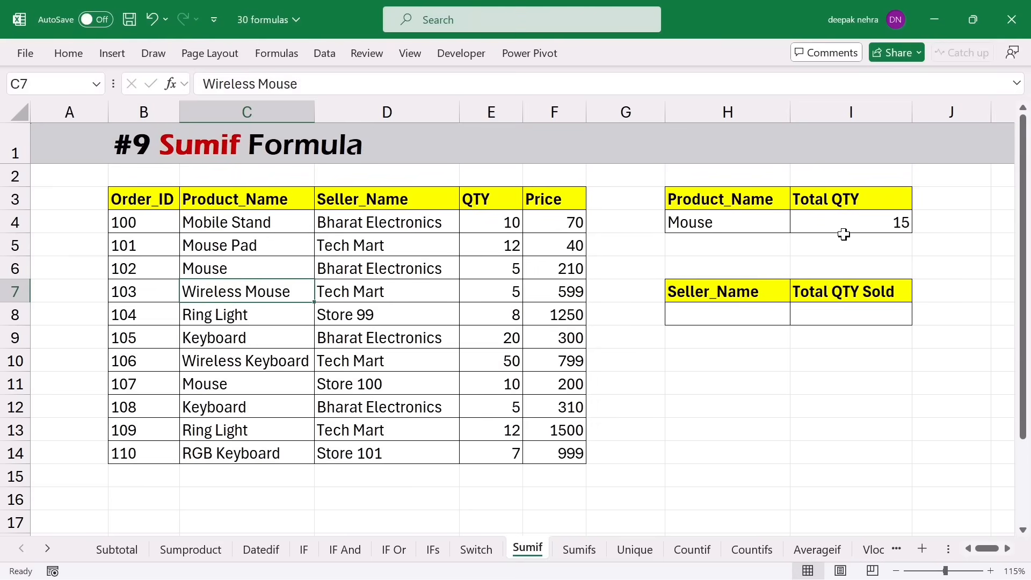
- Change H4 to *Mouse* and highlight the Mouse Pad, Mouse and Wireless Mouse rows
double_click(730, 221)
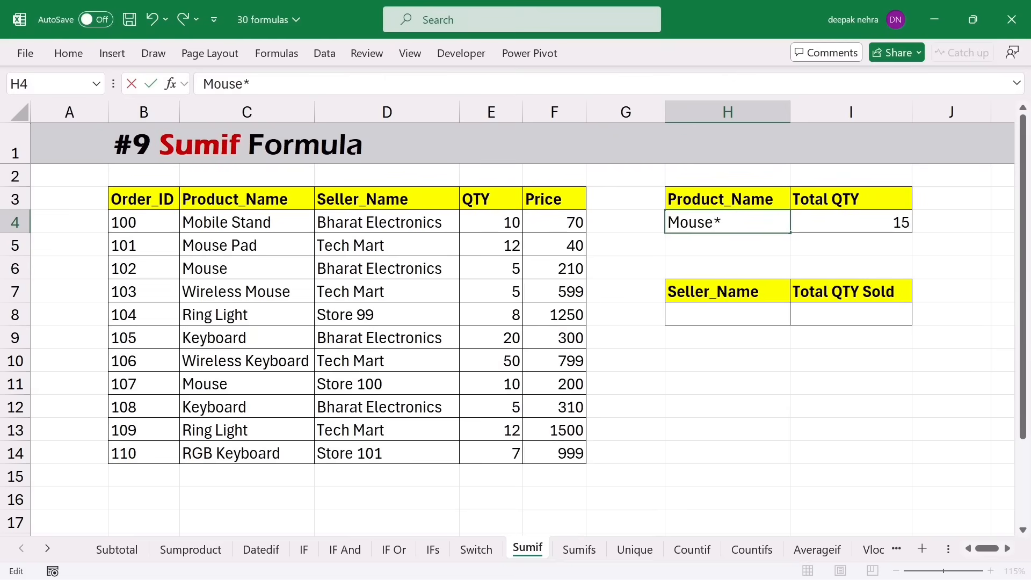
text(*)
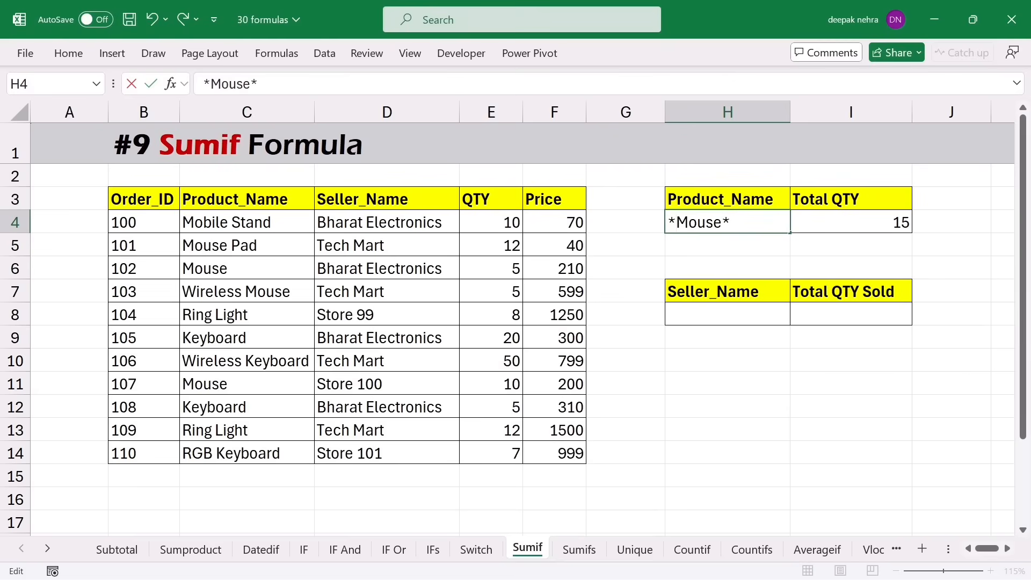
key(Return)
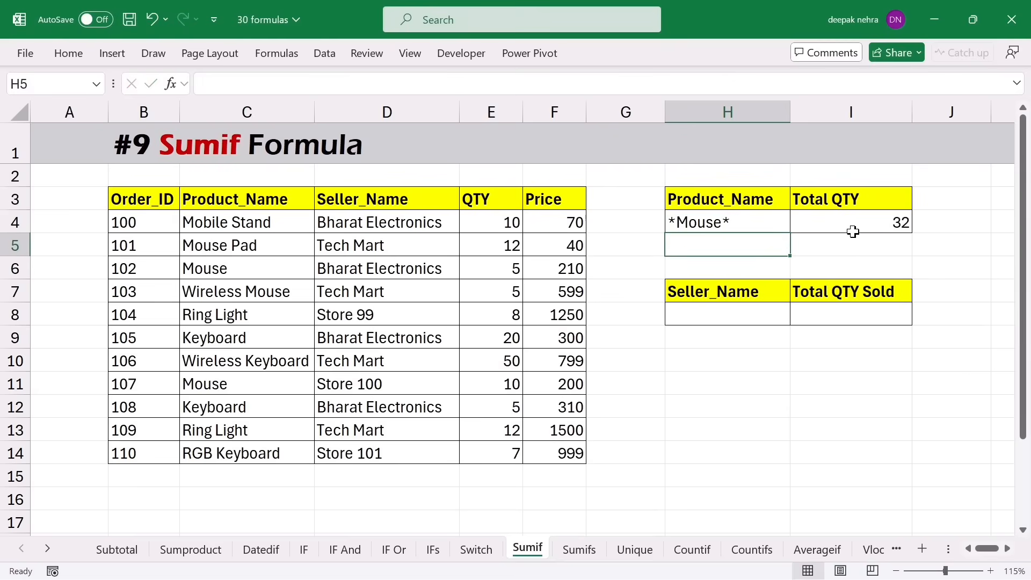
drag(219, 243, 497, 268)
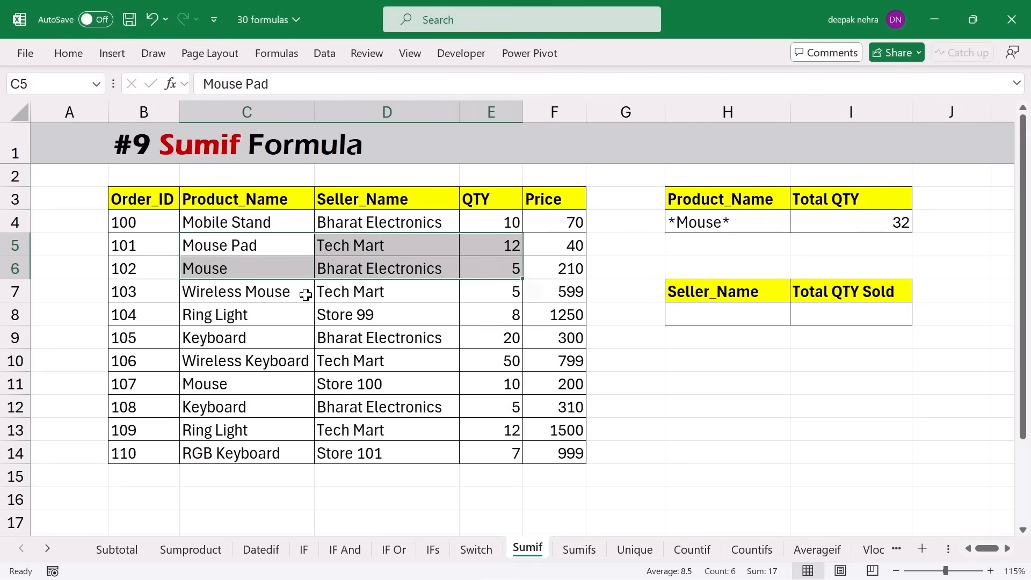
drag(251, 293, 485, 288)
drag(259, 388, 491, 377)
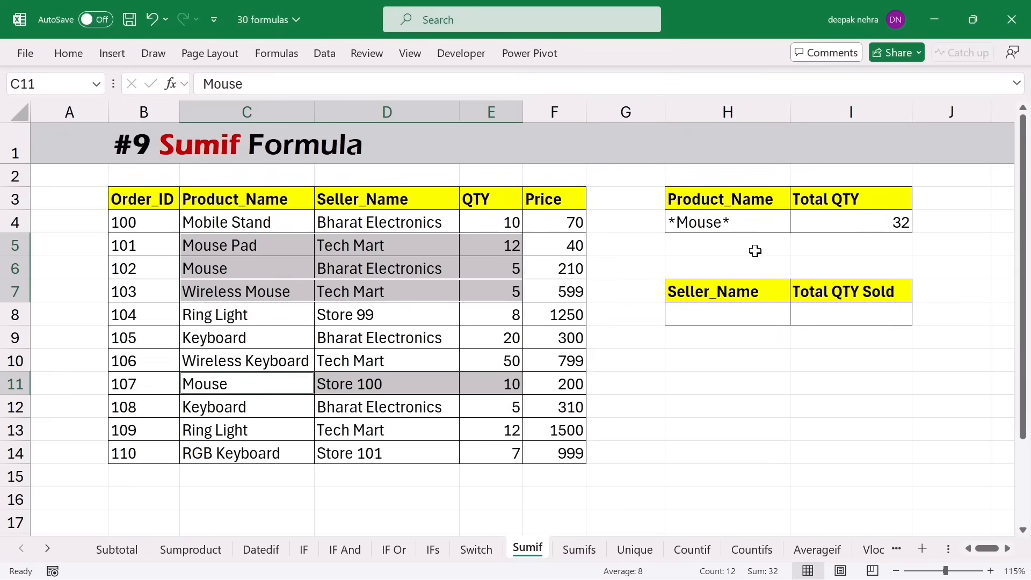
- Replace the H4 product criterion with Keyboard, copied from C9
click(728, 227)
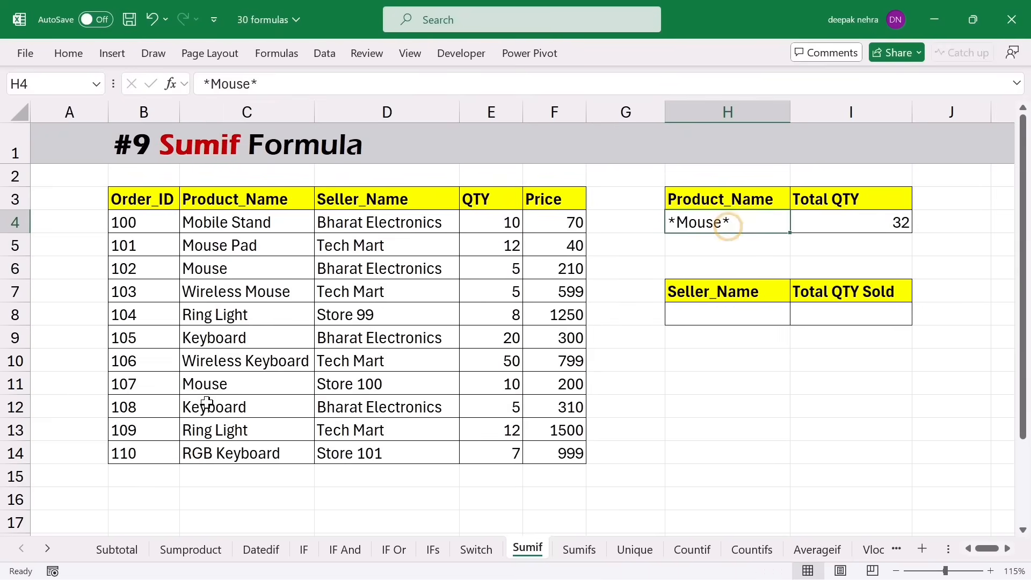
click(217, 339)
key(ctrl+c)
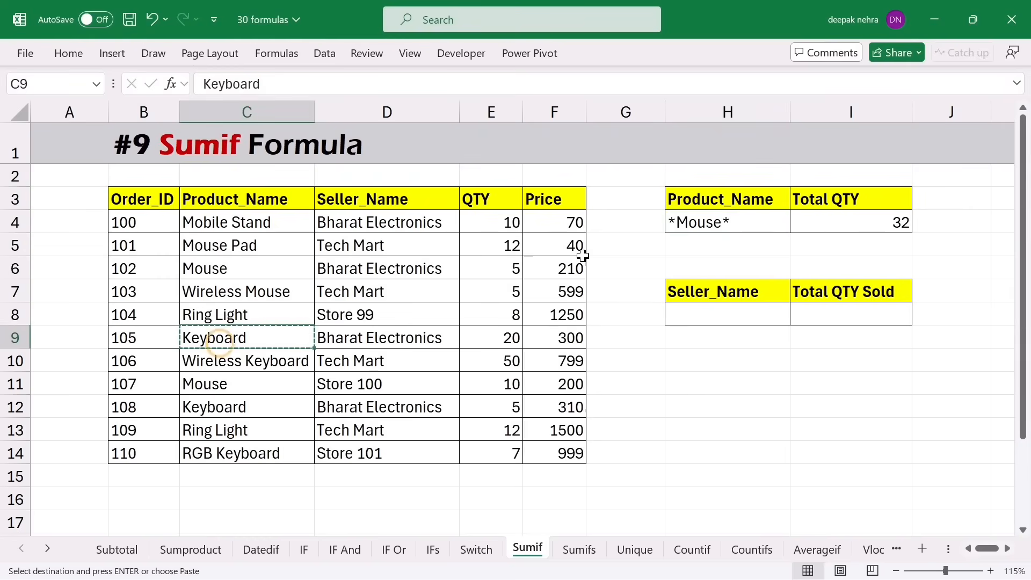
click(686, 221)
key(ctrl+v)
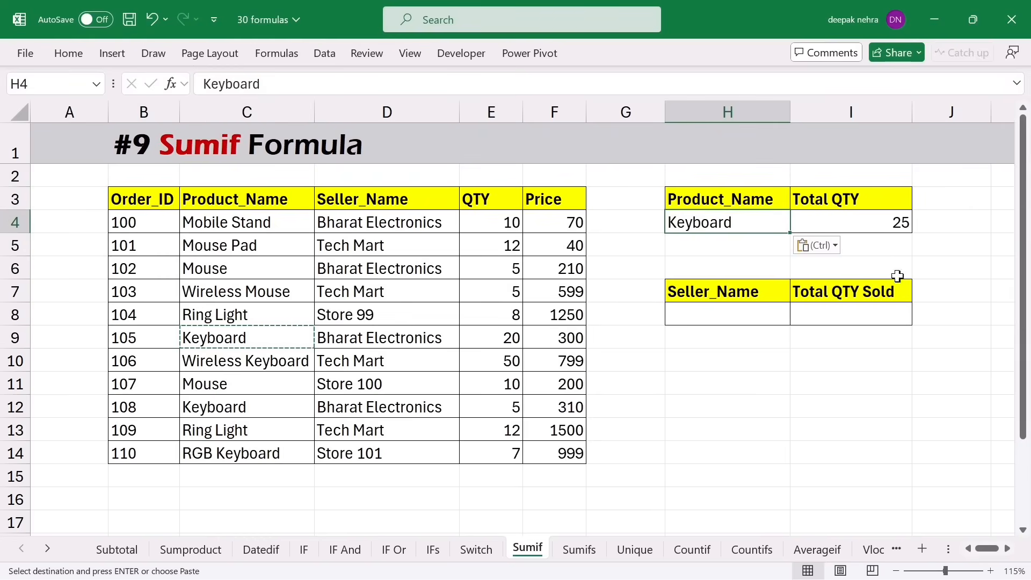
key(Escape)
click(862, 223)
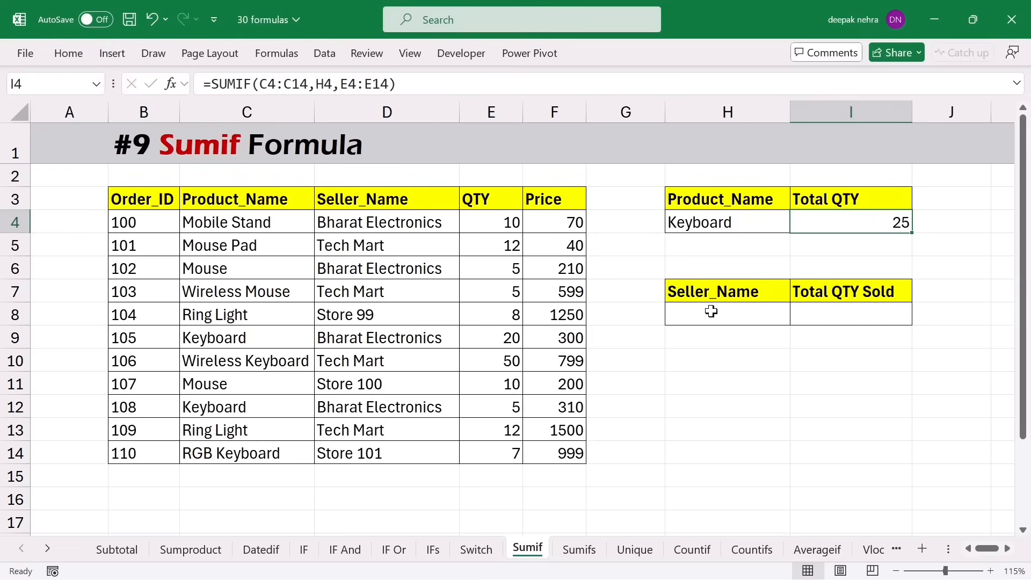
- Copy seller Bharat Electronics from D6 into H8 and select I8
click(383, 269)
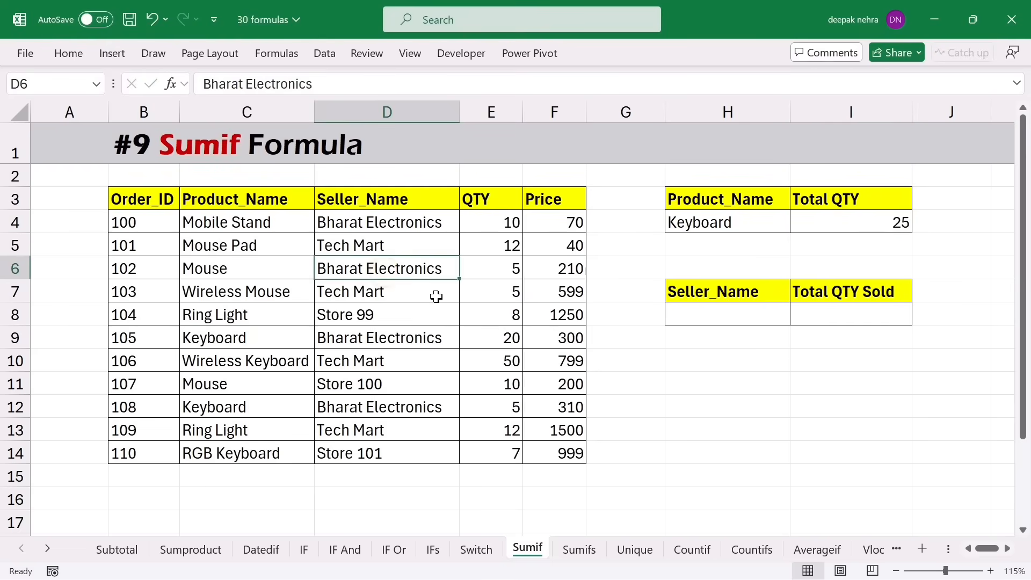
key(ctrl+c)
click(700, 315)
key(ctrl+v)
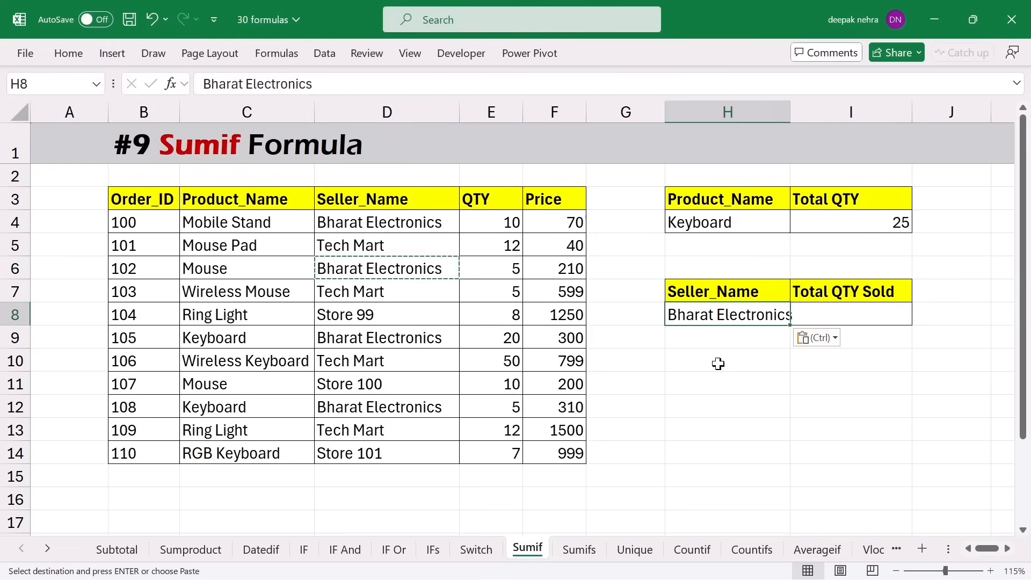
key(Escape)
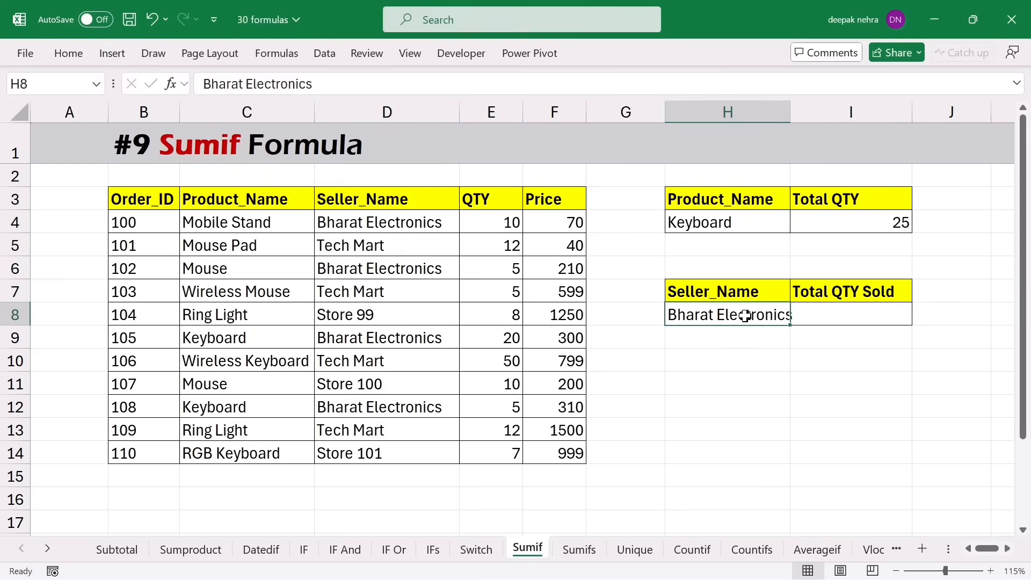
click(836, 319)
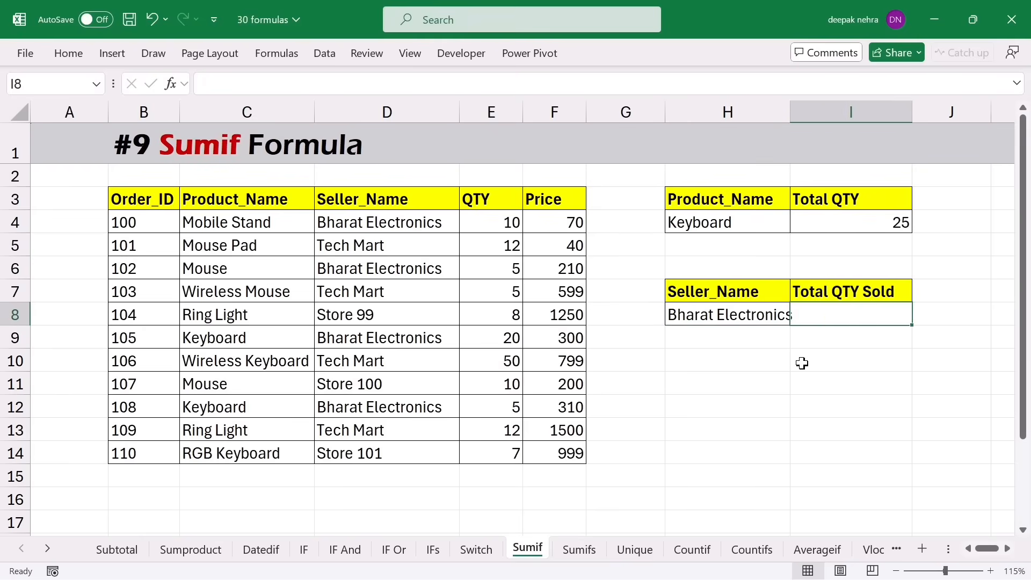
- Enter =SUMIF(D4:D14,H8,E4:E14) in I8, totalling Bharat Electronics' quantity to 40
text(=sumif()
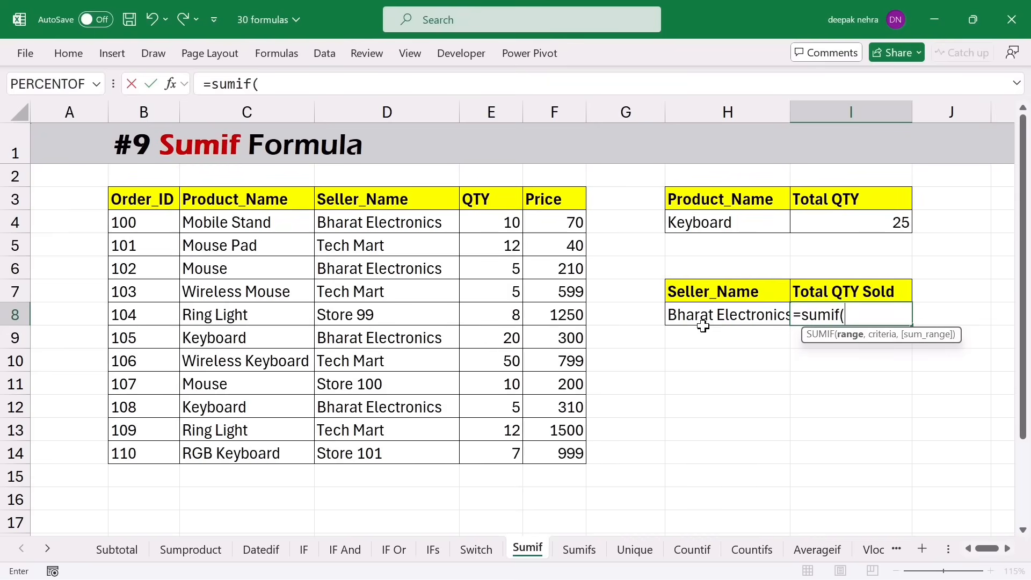
drag(369, 222, 367, 454)
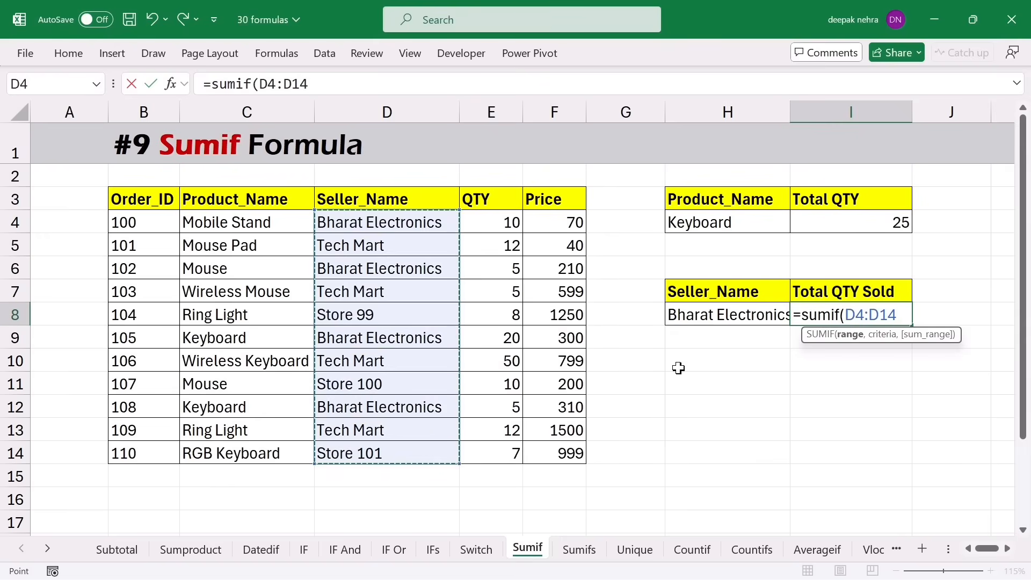
text(,)
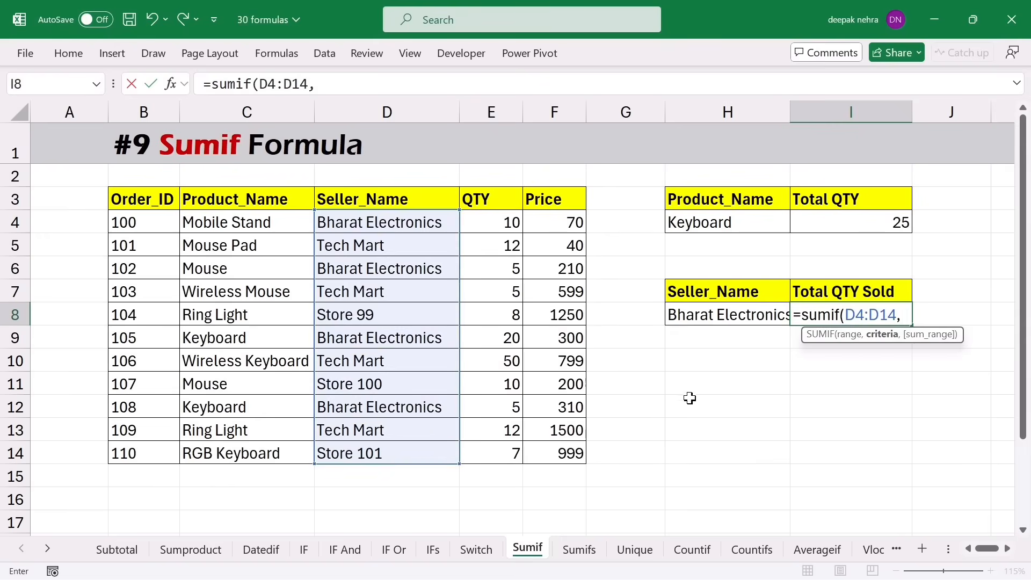
click(685, 315)
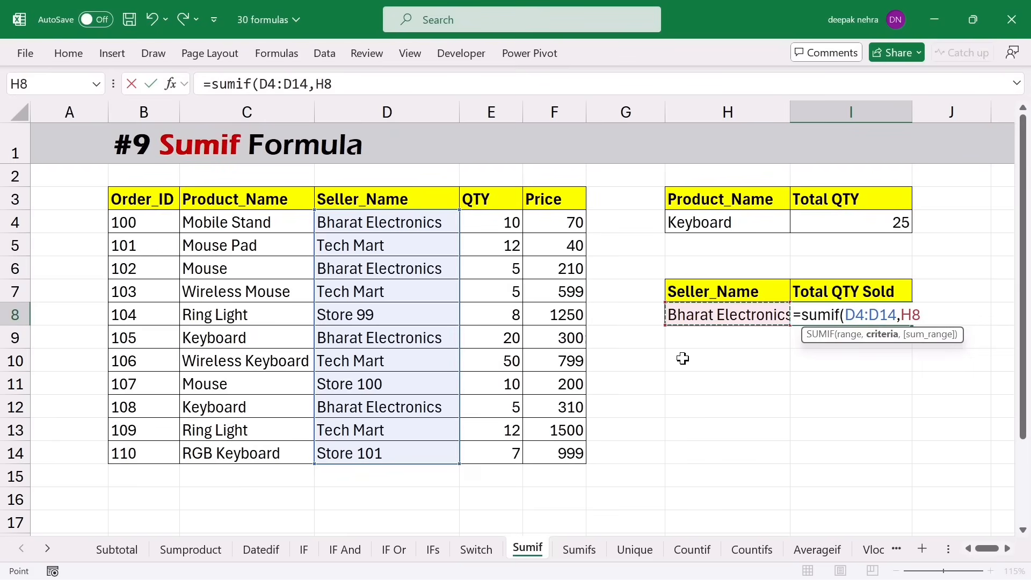
text(,)
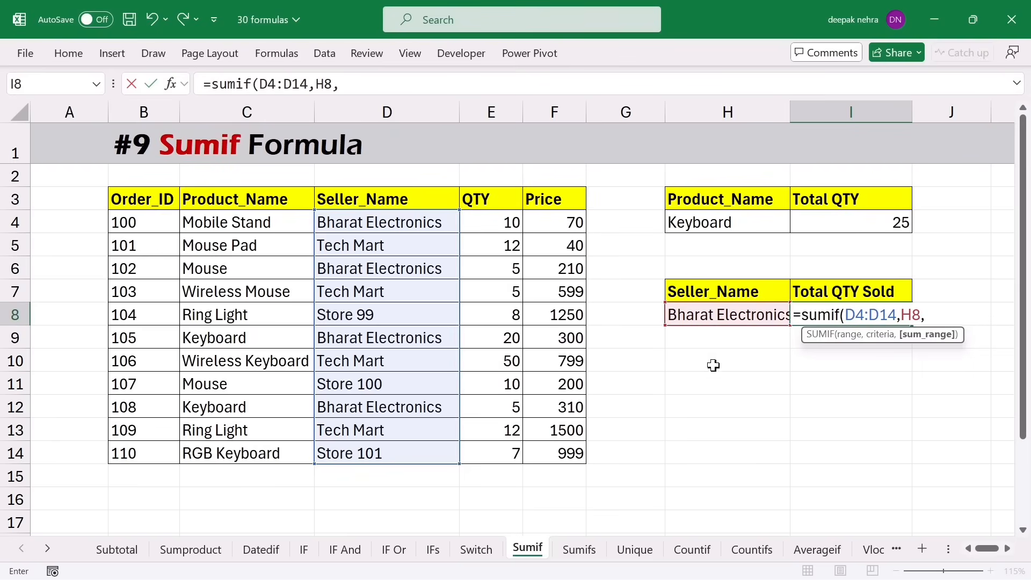
drag(480, 224, 486, 453)
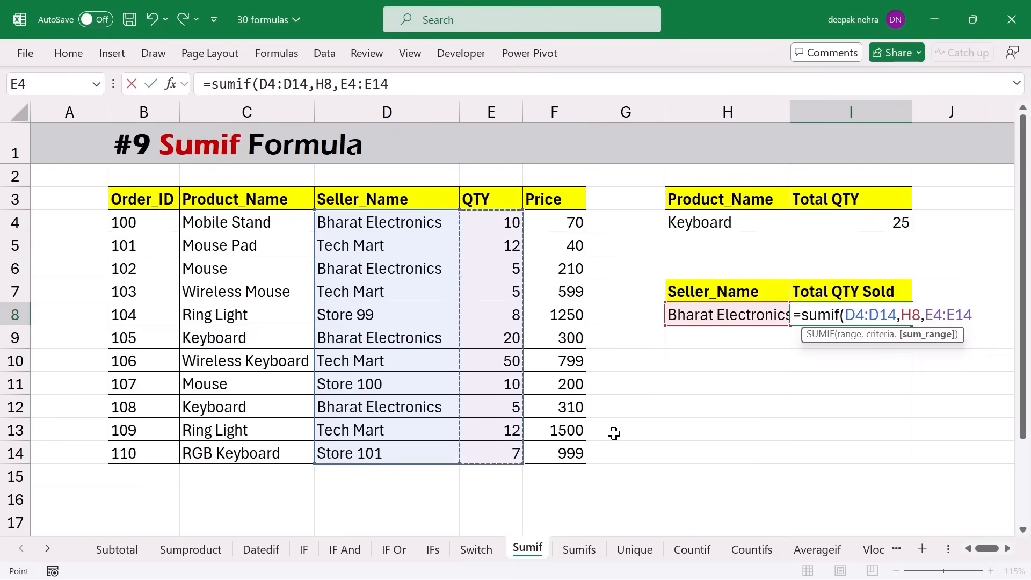
text())
key(Return)
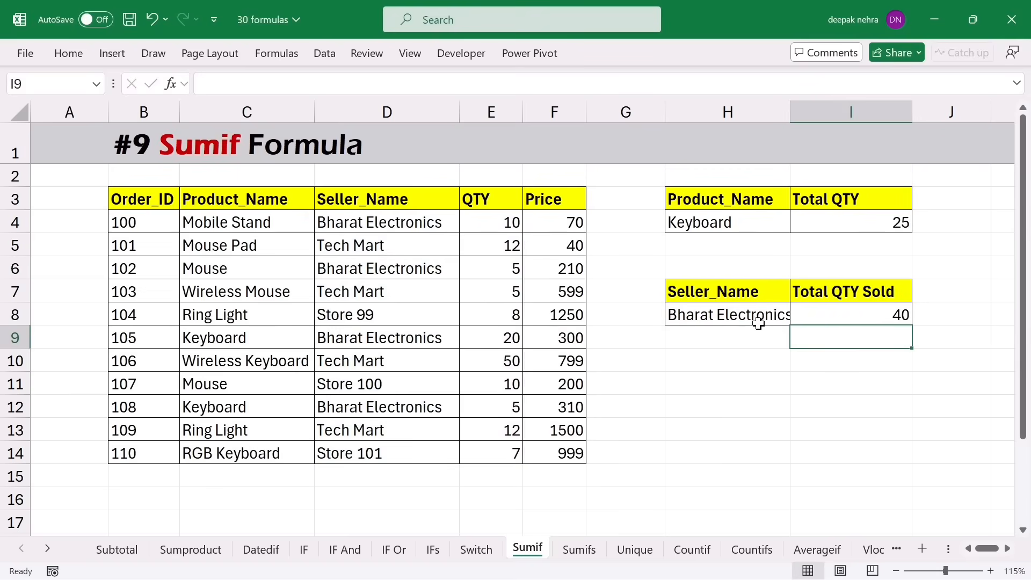
drag(397, 226, 489, 224)
ctrl+drag(373, 279, 486, 272)
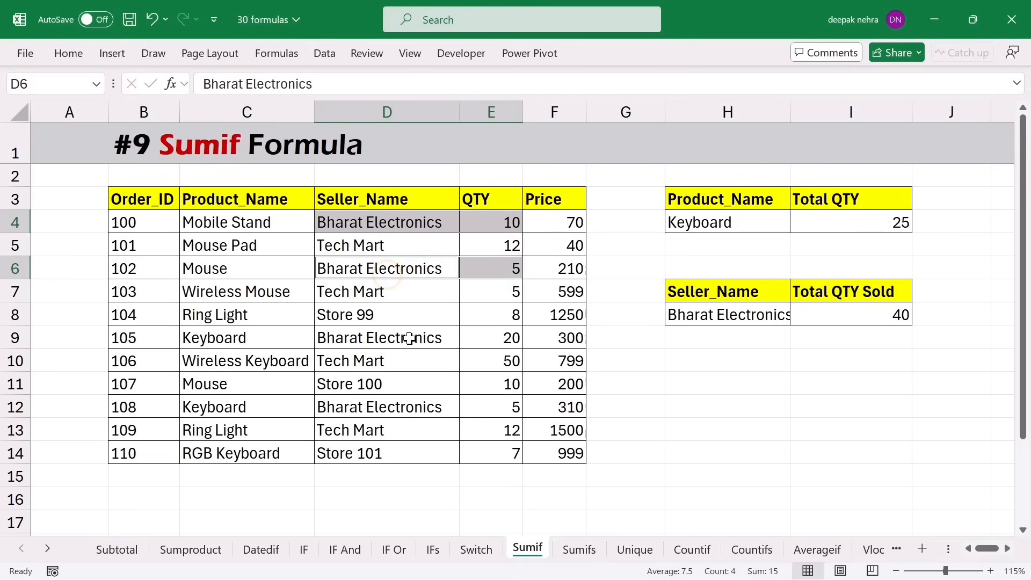
ctrl+drag(351, 339, 486, 339)
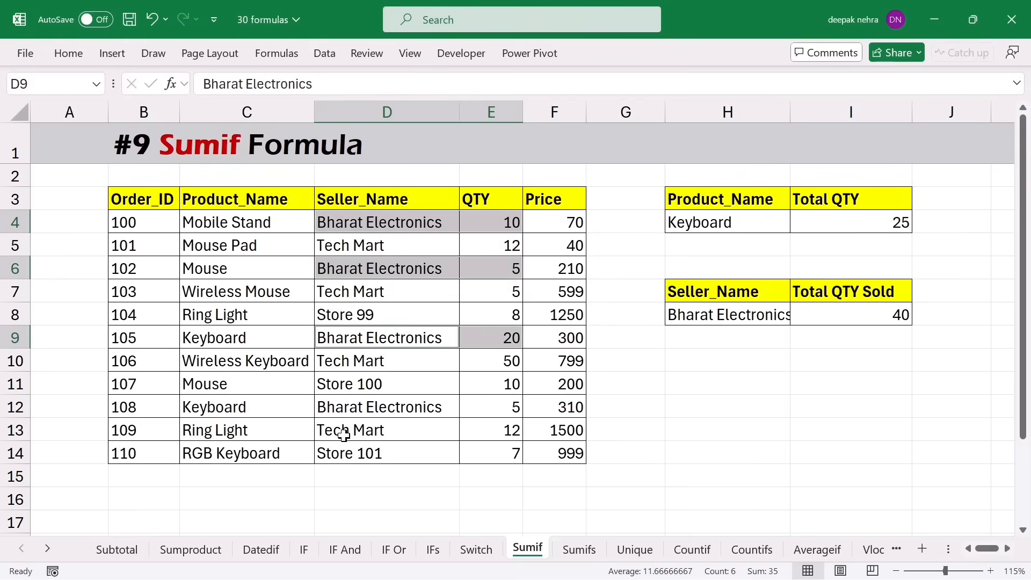
ctrl+drag(429, 411, 486, 409)
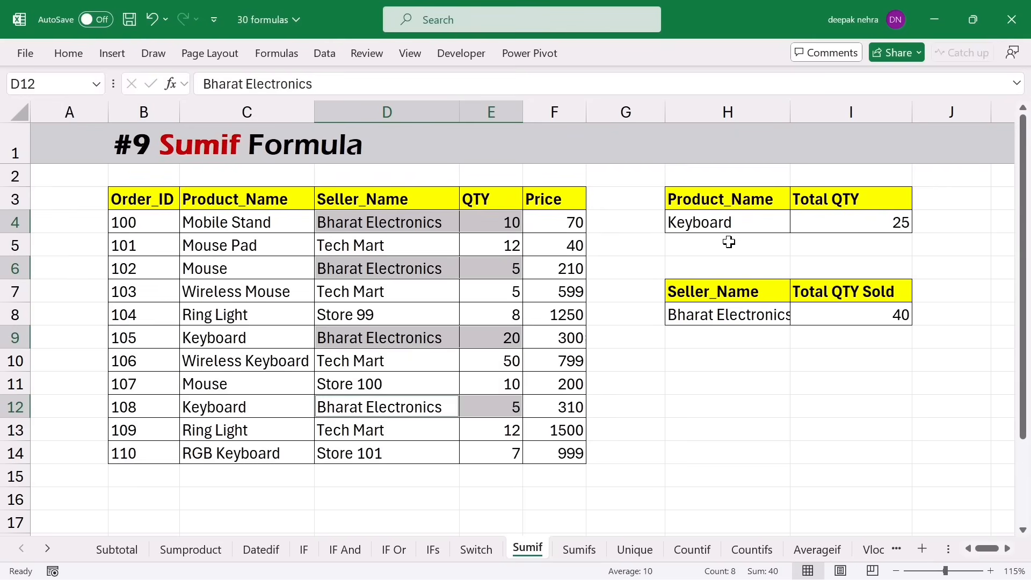
click(746, 221)
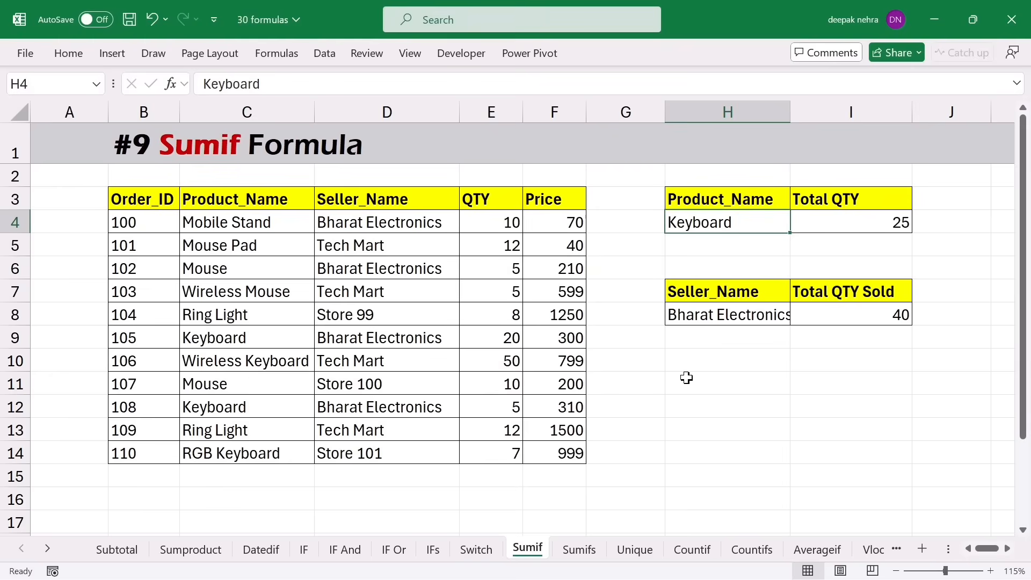
- On the Sumifs sheet, paste the product Mouse into H4
click(579, 549)
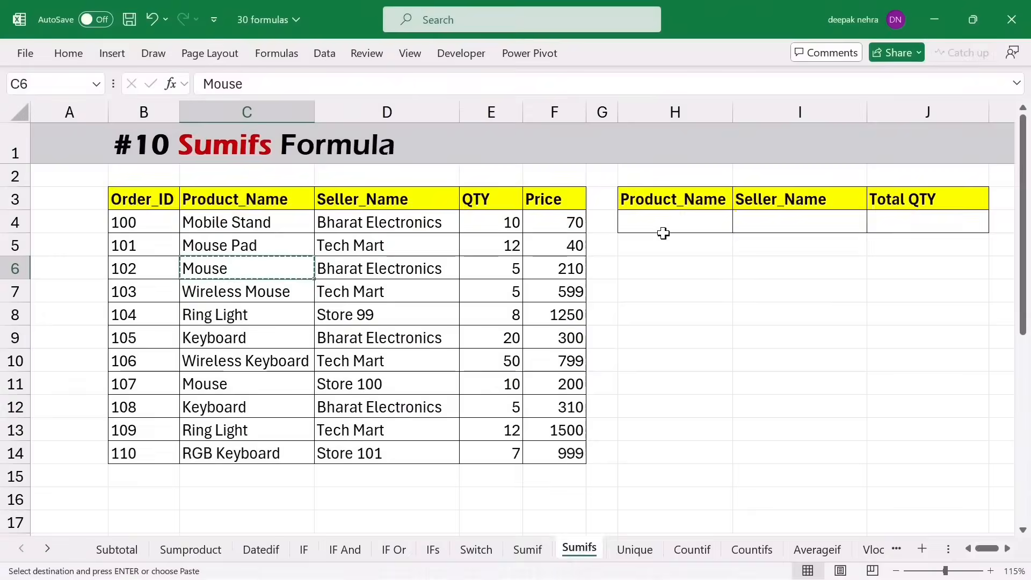
click(660, 224)
text(Mouse)
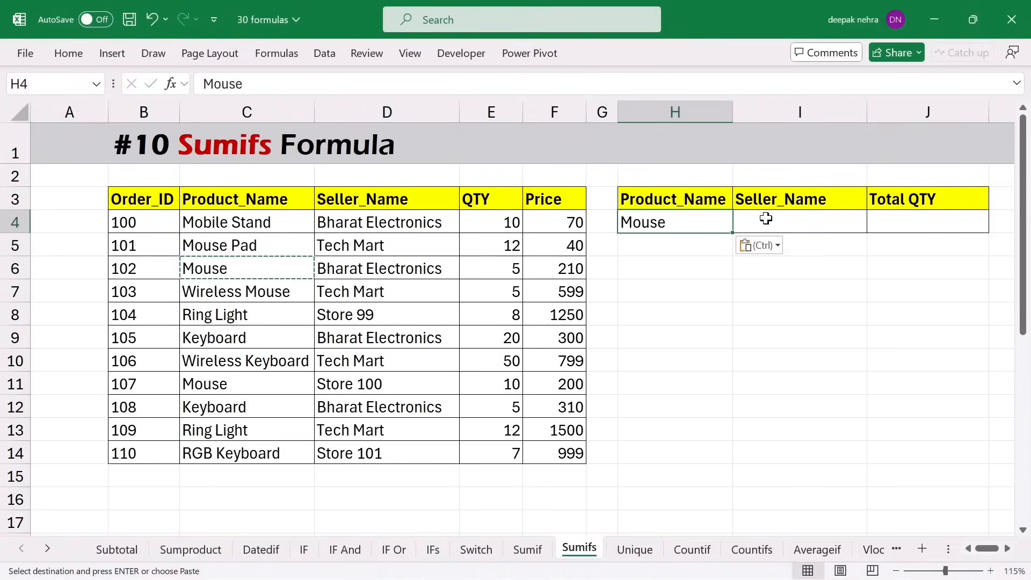
key(Escape)
- Copy seller Bharat Electronics from D6 into I4
click(436, 269)
key(ctrl+c)
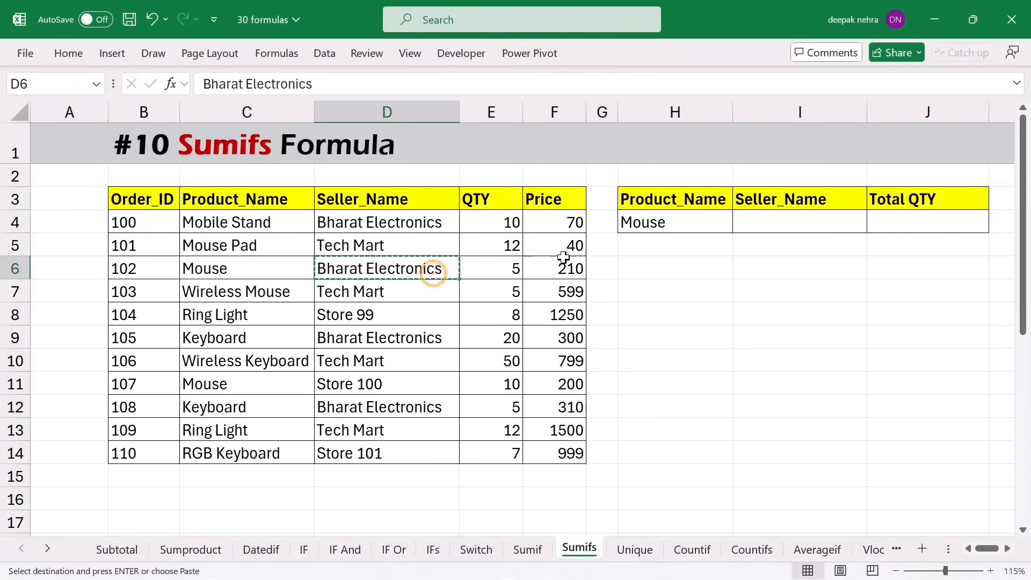
click(761, 210)
click(760, 220)
key(ctrl+v)
key(Escape)
click(902, 221)
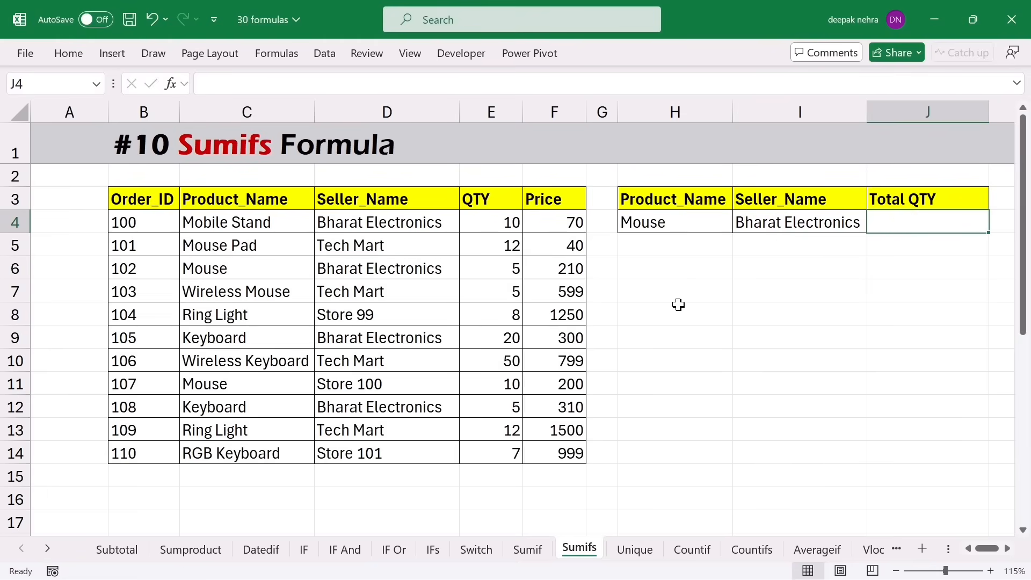
- Highlight the product and seller columns and the Mouse–Bharat Electronics pair in row 6
drag(253, 222, 243, 384)
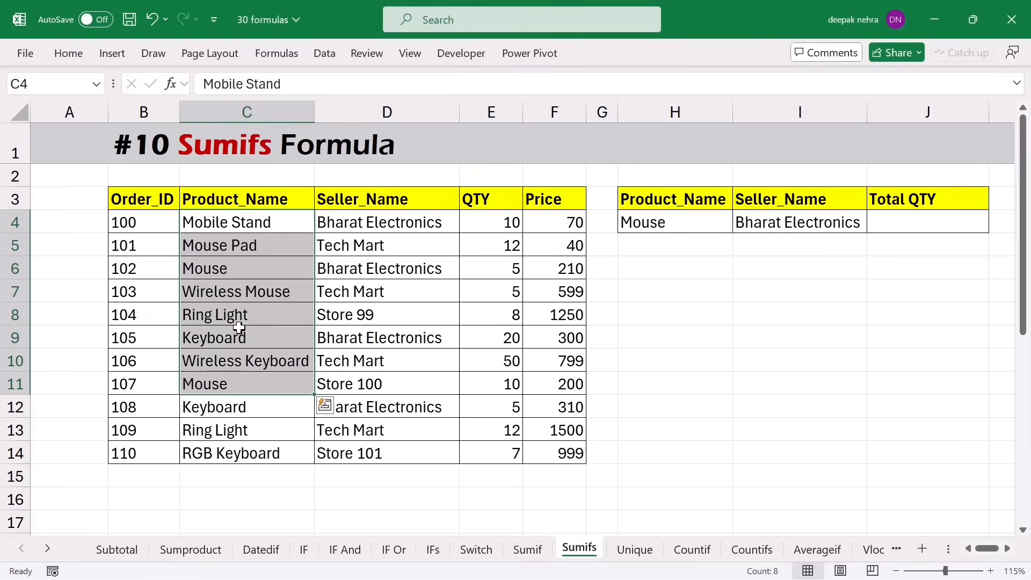
drag(400, 241, 395, 379)
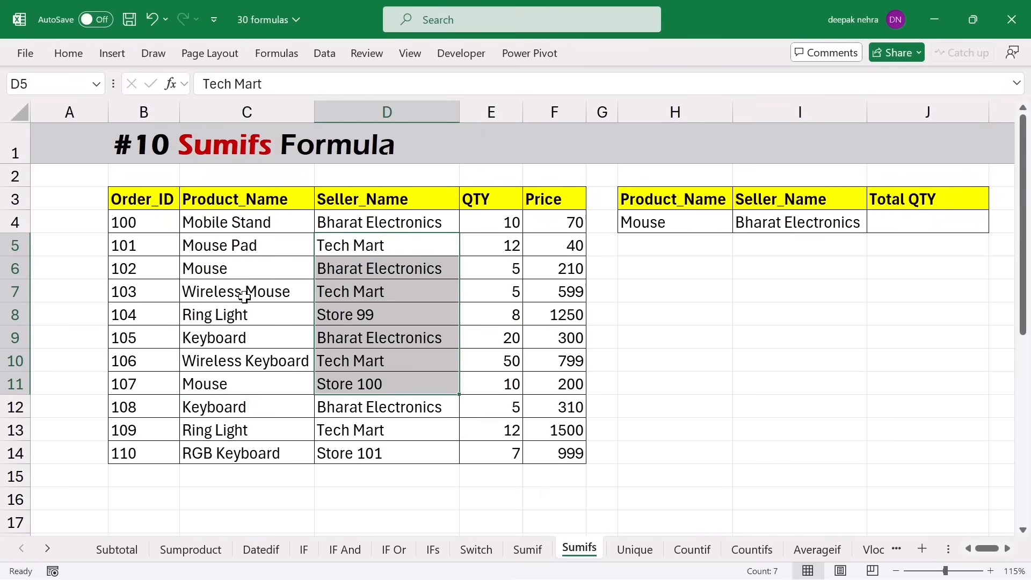
click(244, 268)
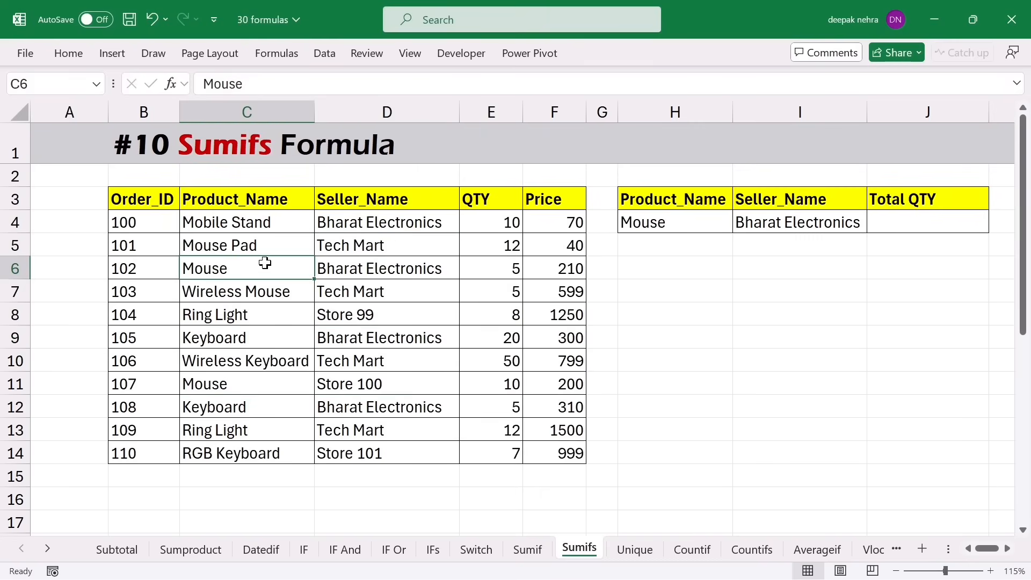
drag(303, 264, 442, 276)
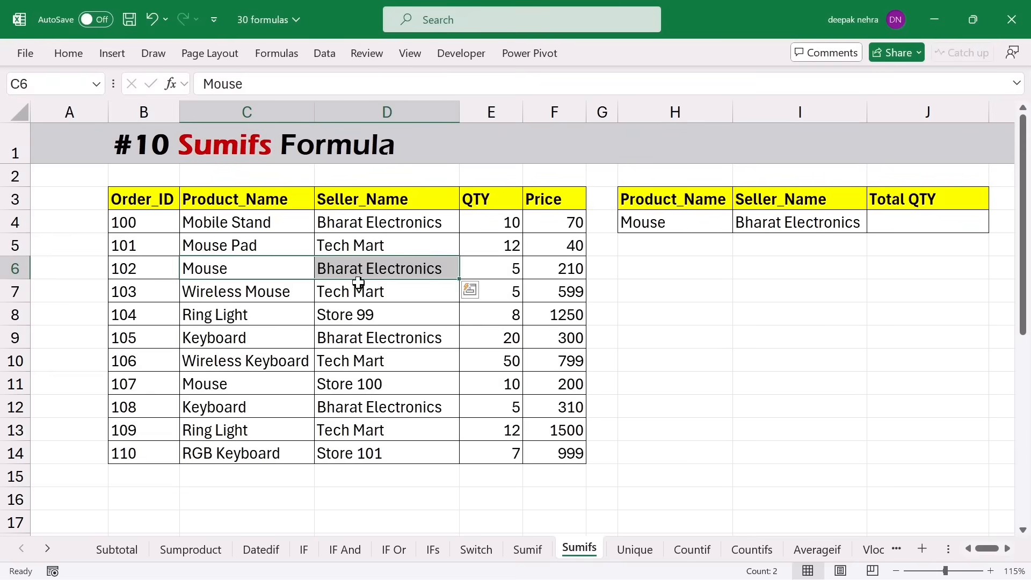
click(260, 267)
drag(261, 267, 426, 268)
click(904, 223)
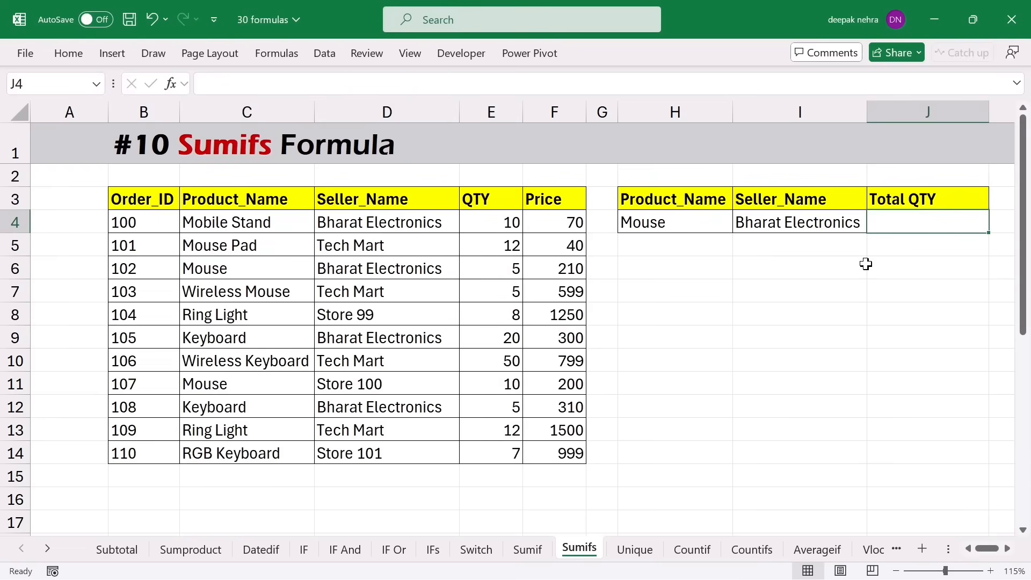
- Enter =SUMIFS(E4:E14,C4:C14,H4,D4:D14,I4) in J4, returning 5
text(=)
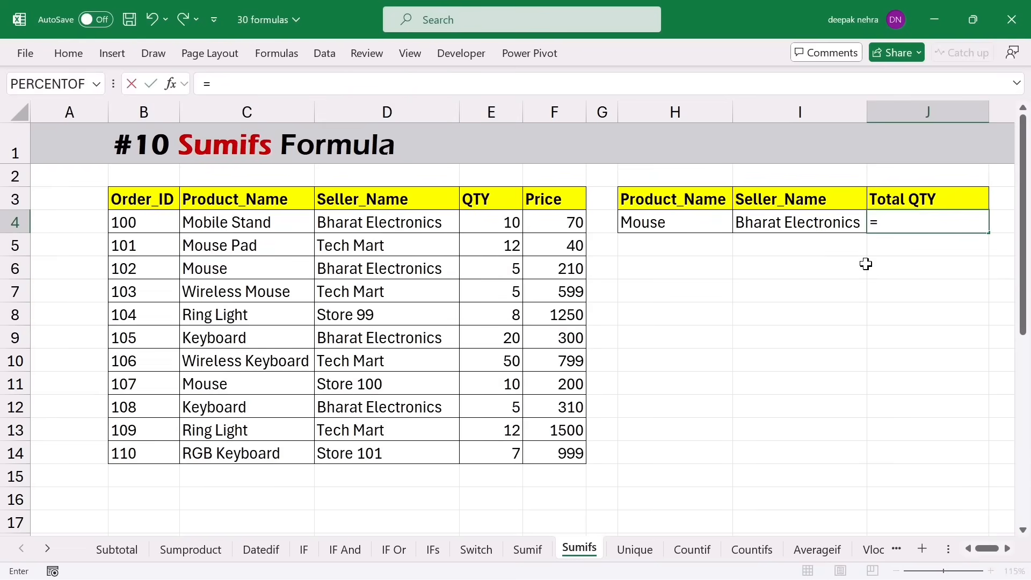
text(sumifs)
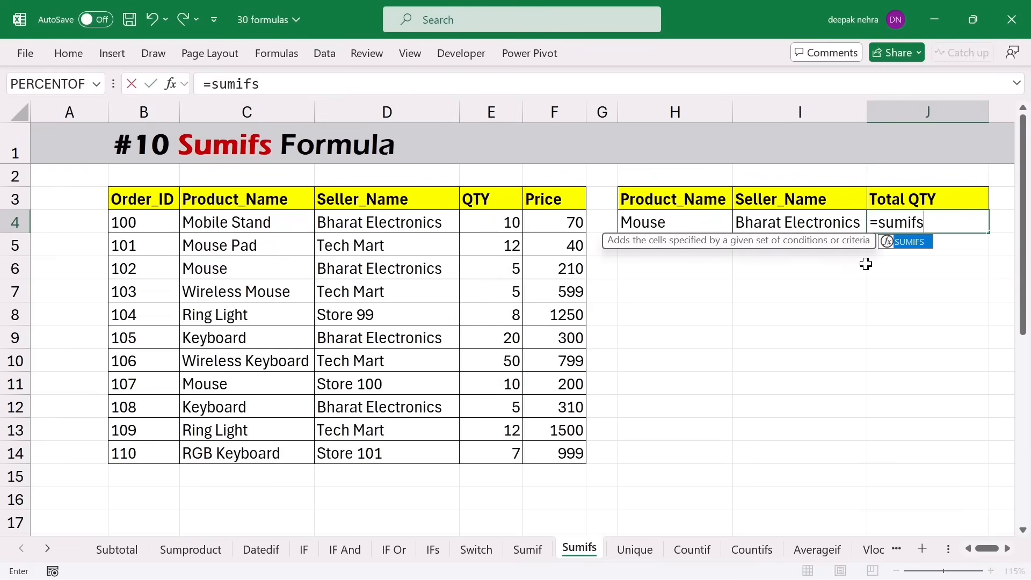
key(Tab)
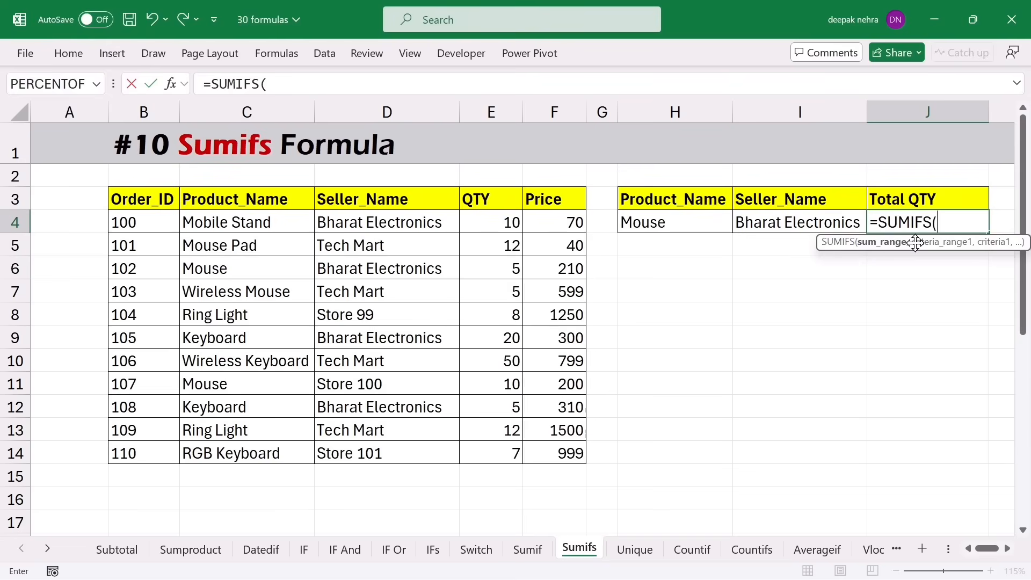
drag(927, 246, 687, 298)
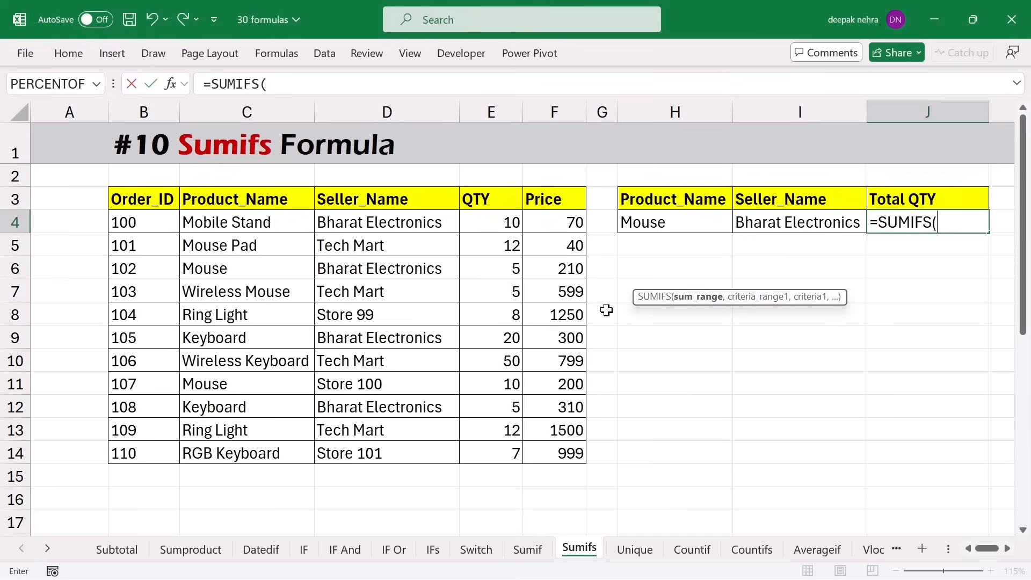
drag(507, 234, 508, 456)
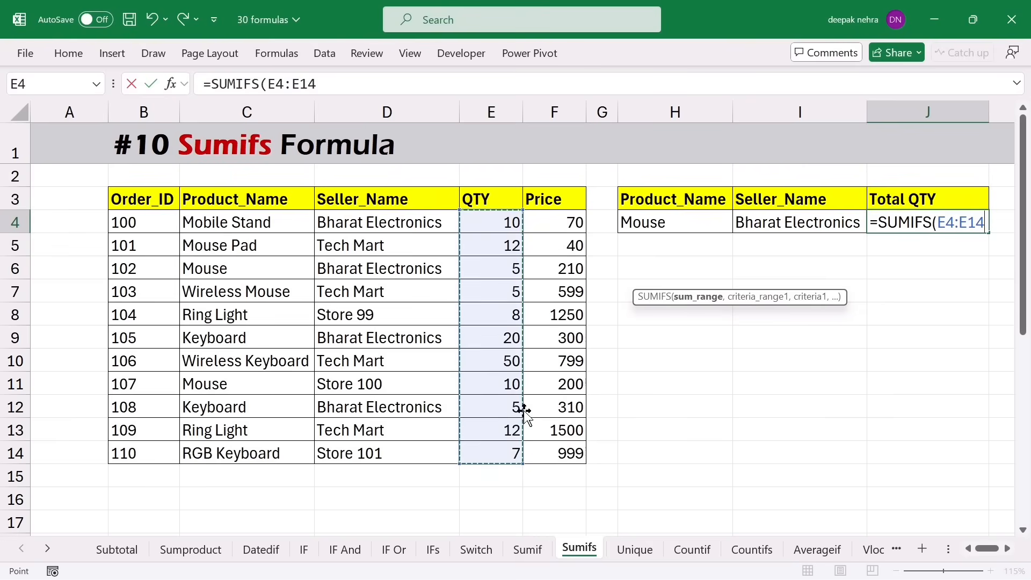
text(,)
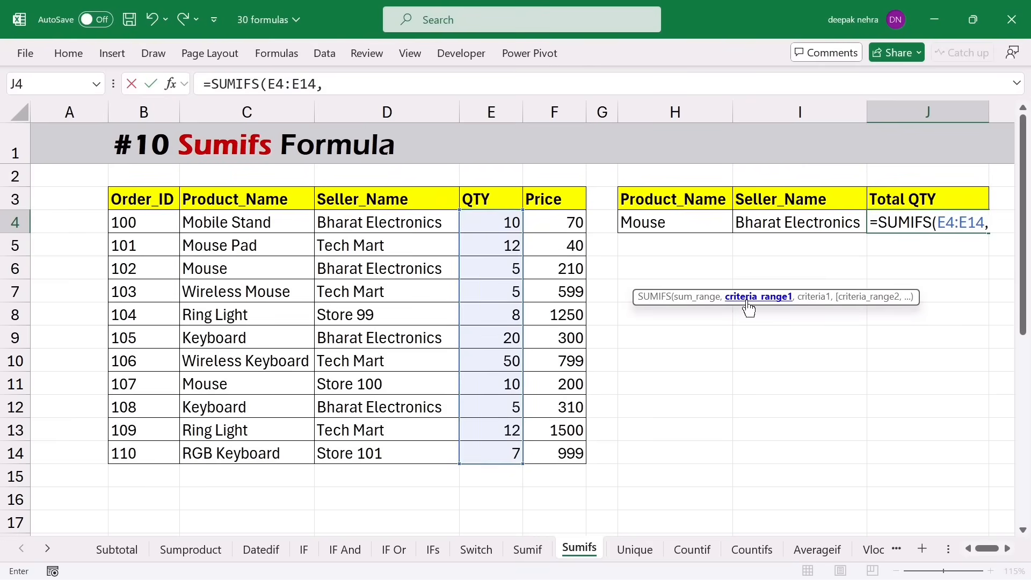
drag(221, 223, 237, 447)
text(,)
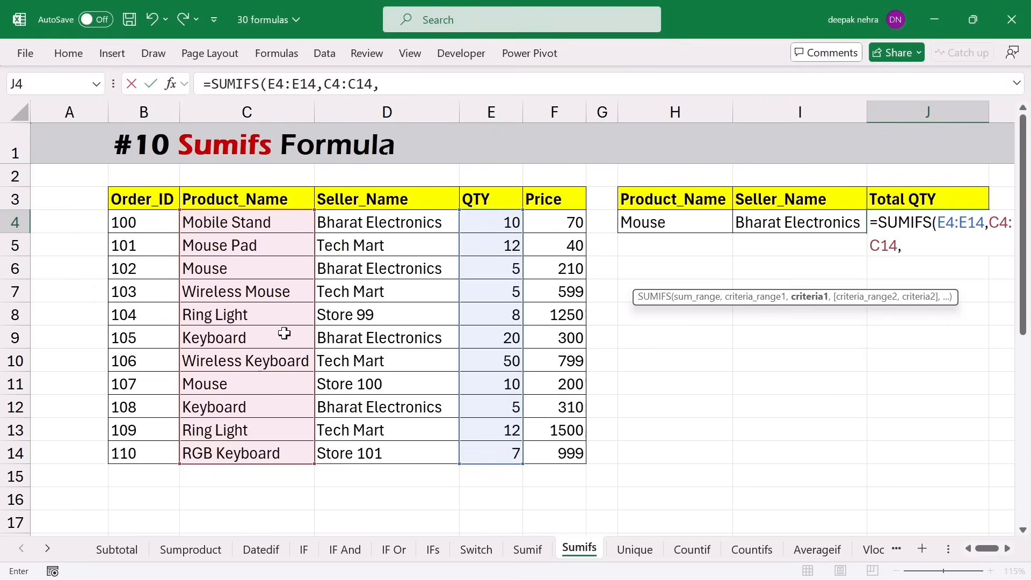
click(664, 225)
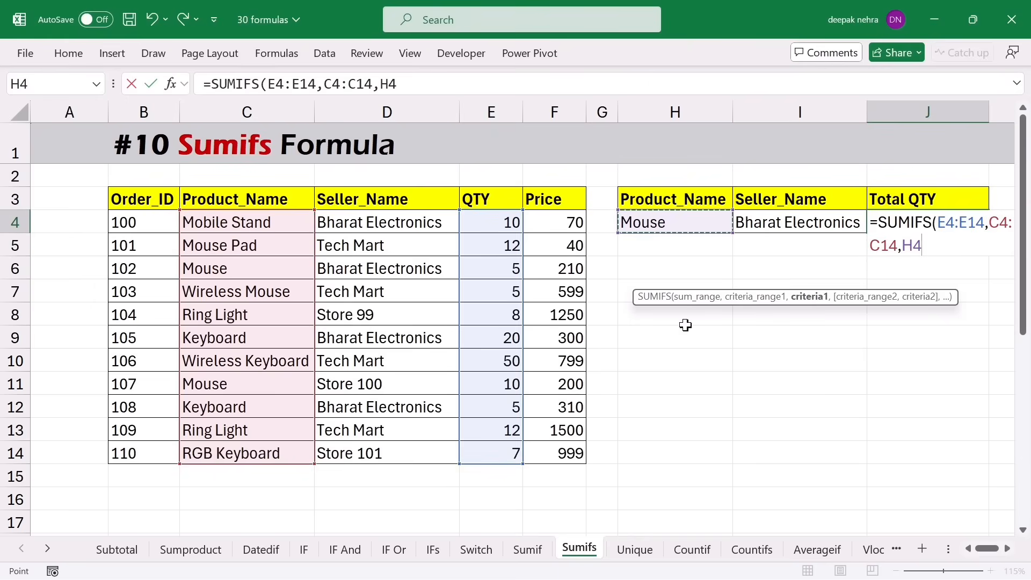
text(,)
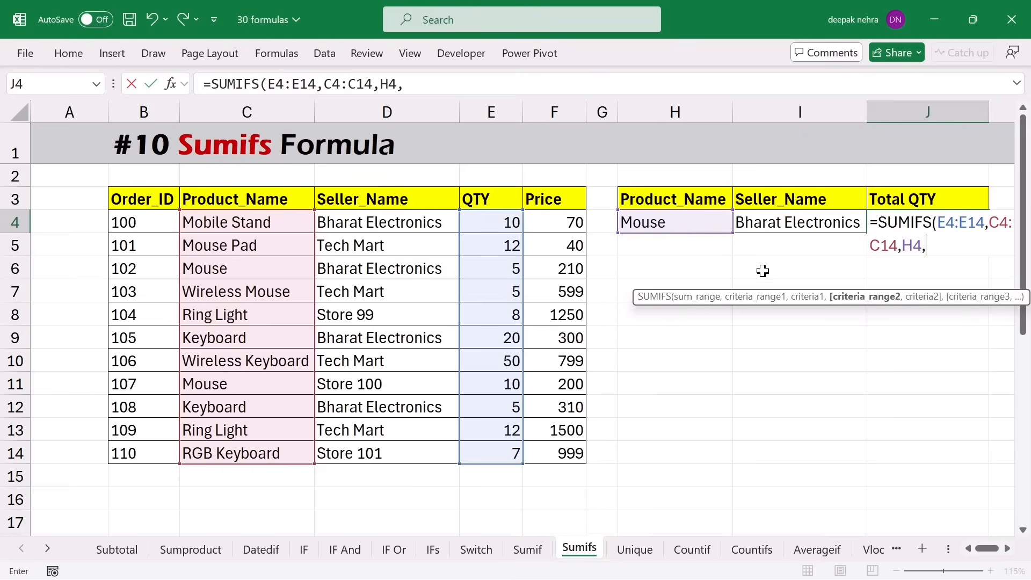
click(377, 227)
drag(377, 244, 376, 454)
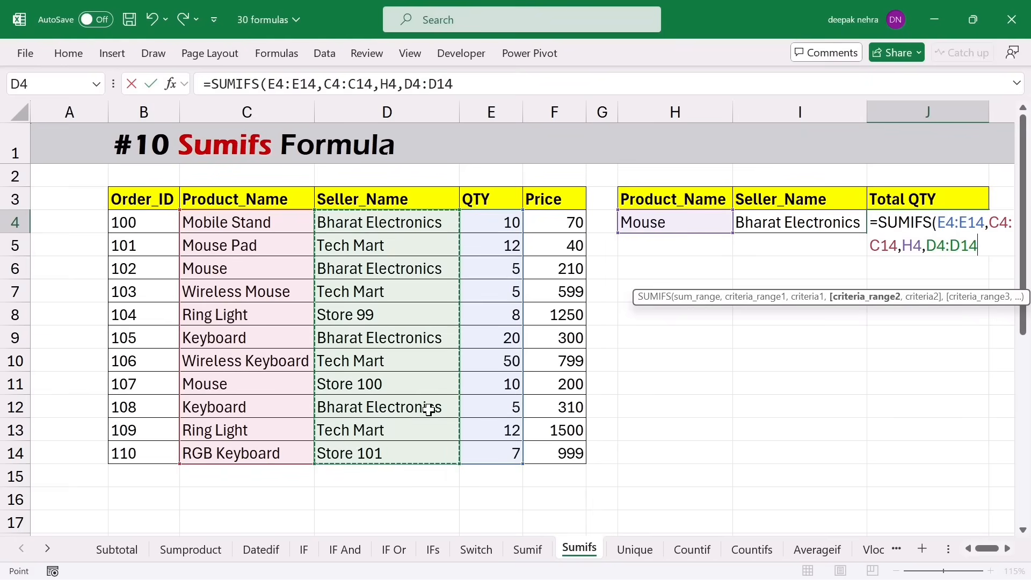
text(,)
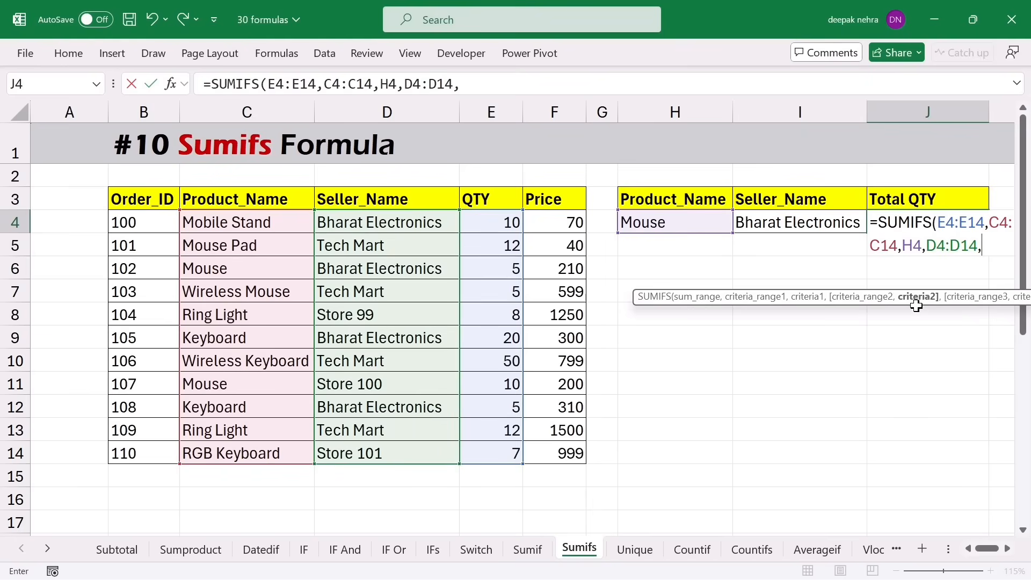
click(800, 221)
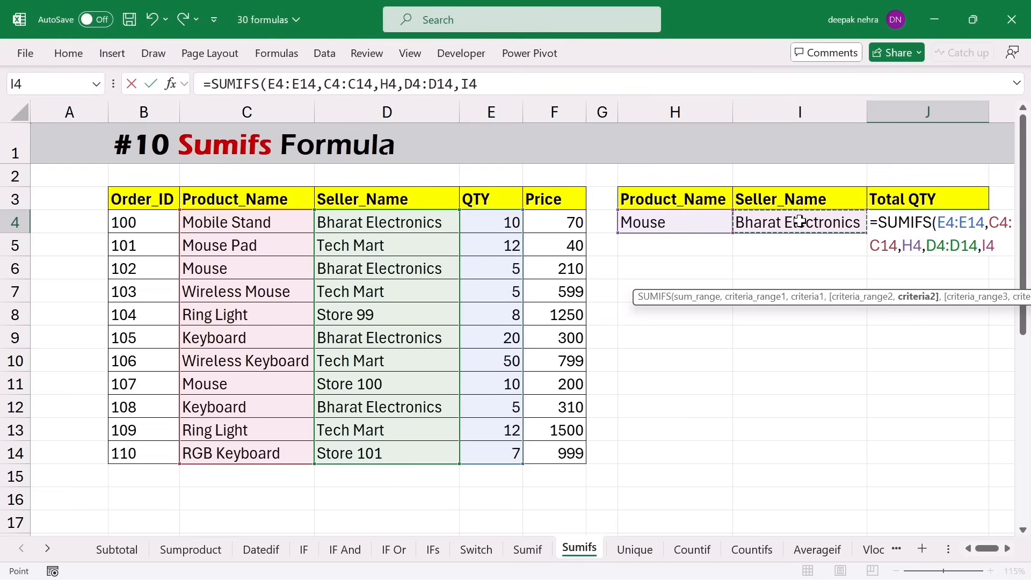
key(Return)
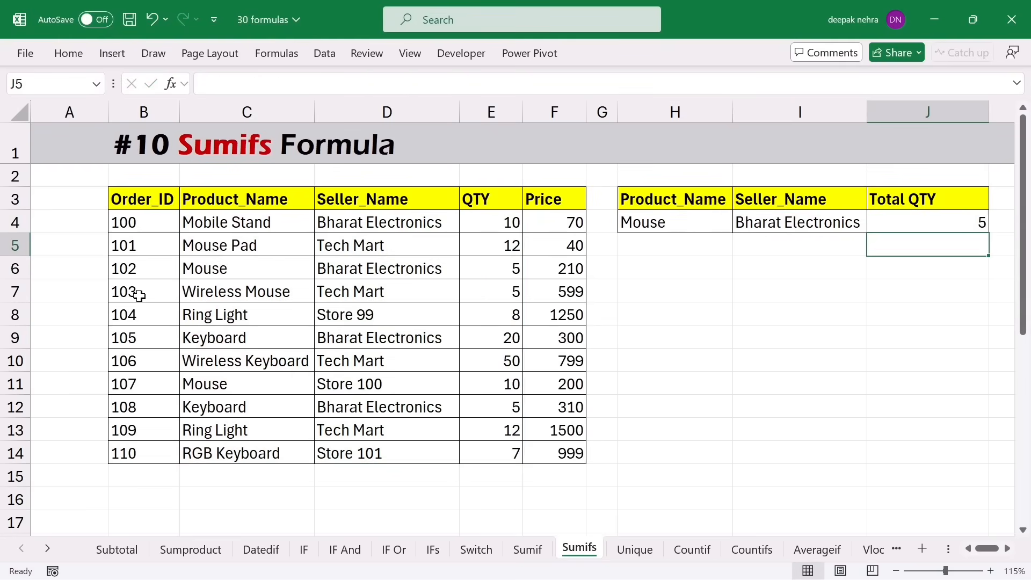
- Compare the two Mouse orders against the SUMIFS formula in J4
click(207, 269)
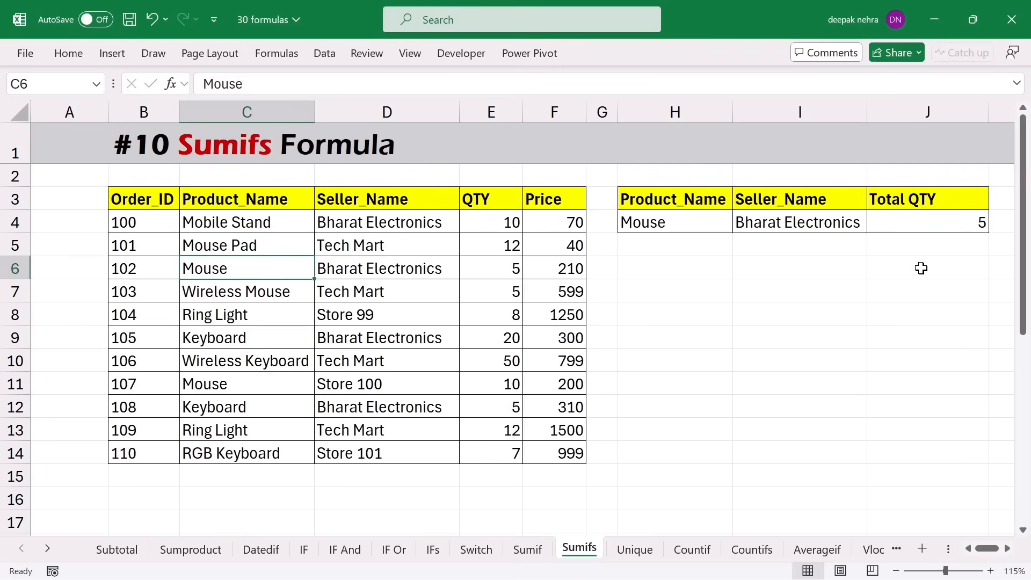
click(909, 227)
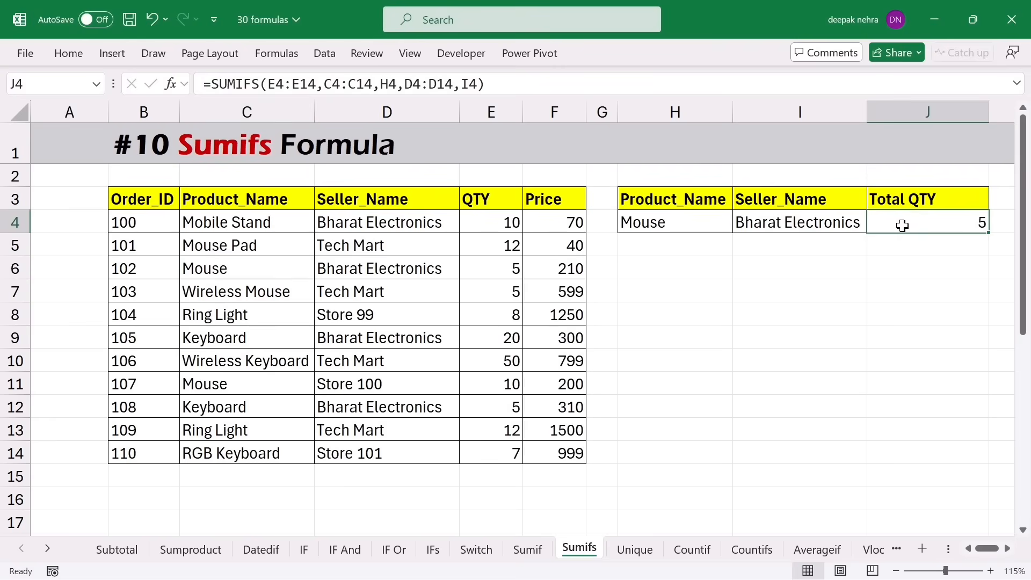
drag(219, 270, 488, 267)
drag(229, 393, 511, 385)
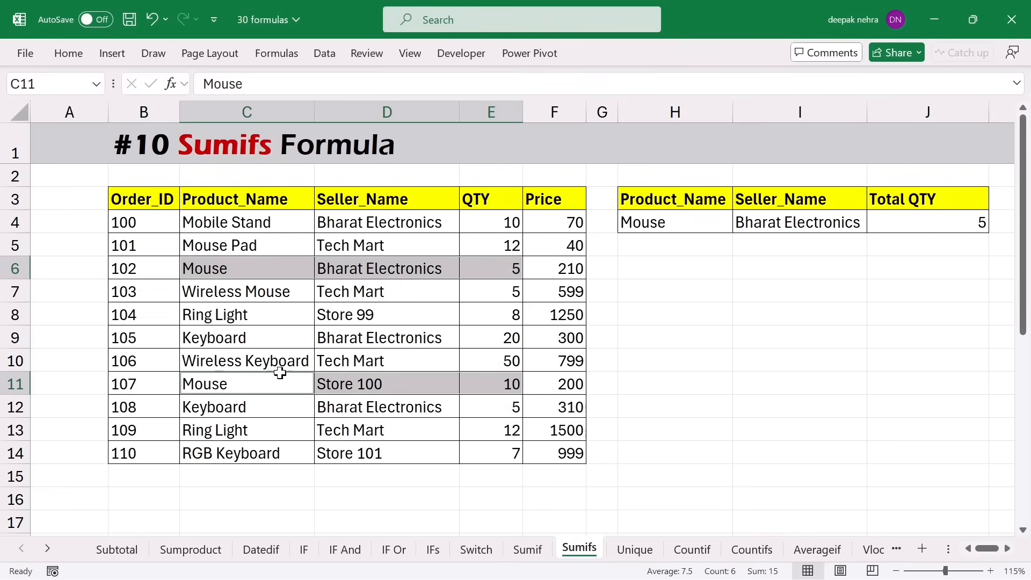
- Copy Keyboard from C9 into the product criterion cell H4
click(220, 337)
key(ctrl+c)
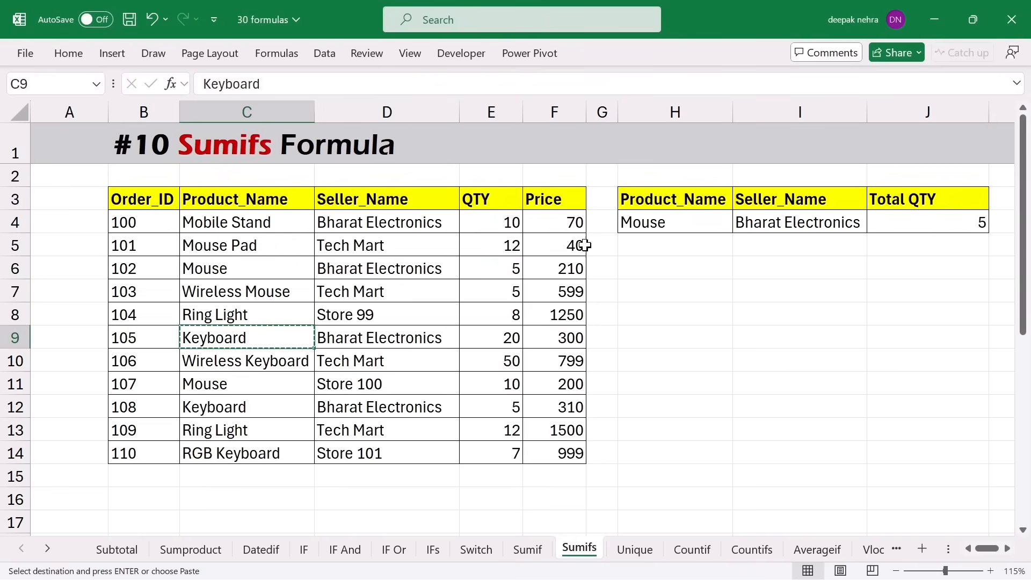
click(639, 225)
key(ctrl+v)
click(708, 287)
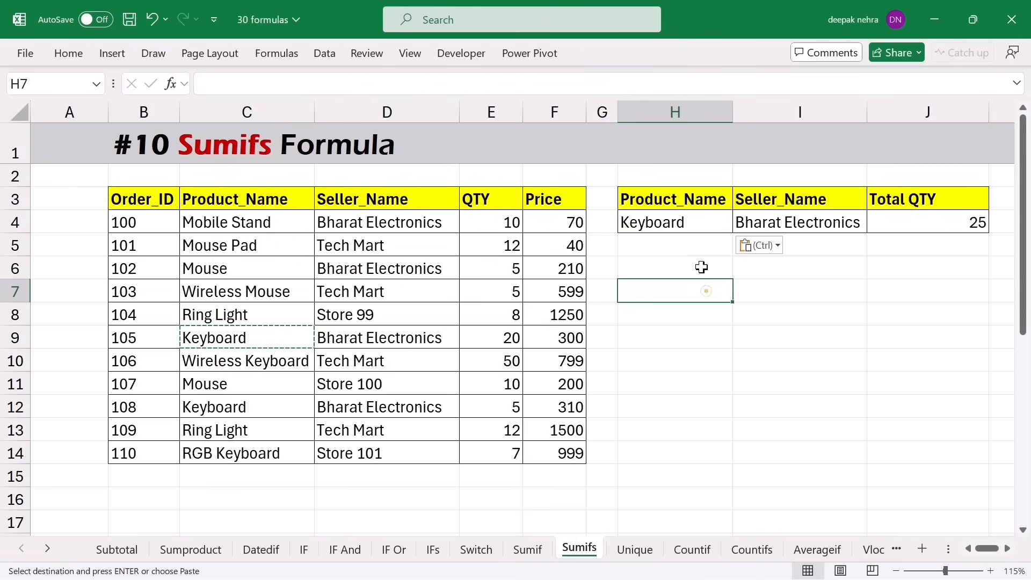
key(Escape)
click(831, 229)
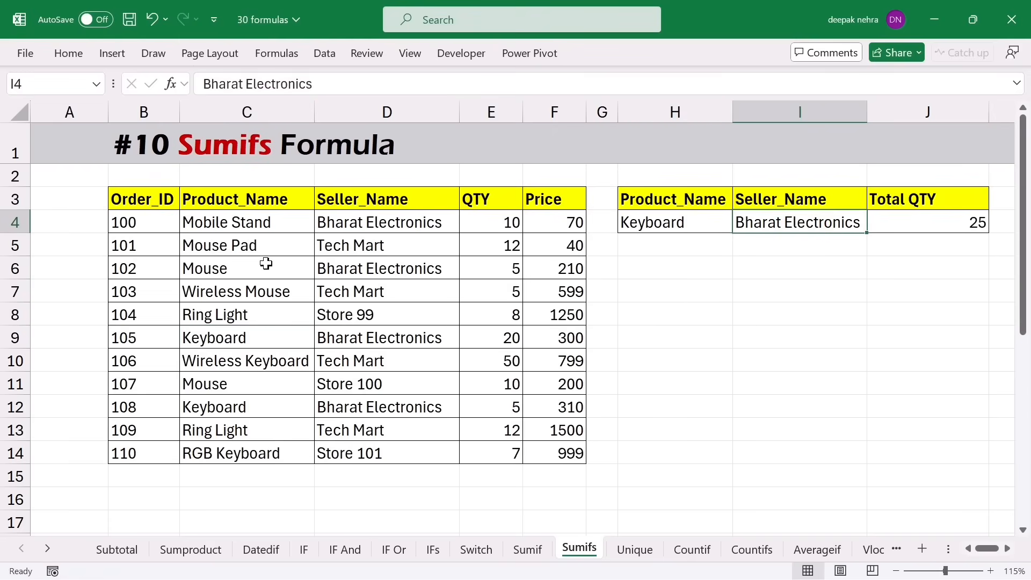
- Highlight both Keyboard orders to confirm J4's total of 25, then open the Unique sheet
drag(250, 220, 252, 430)
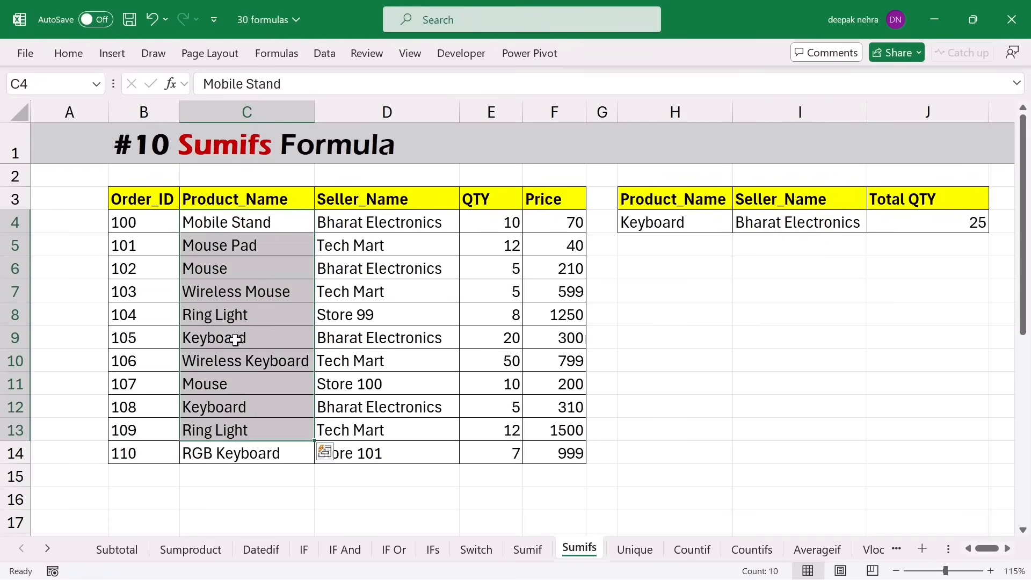
click(236, 338)
drag(236, 338, 344, 339)
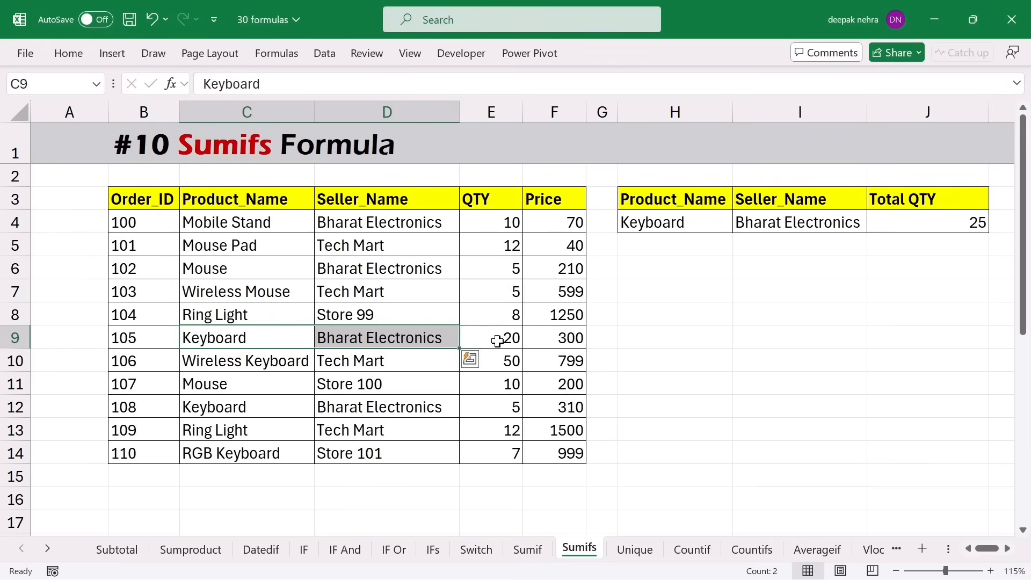
drag(248, 343, 475, 349)
drag(269, 406, 489, 403)
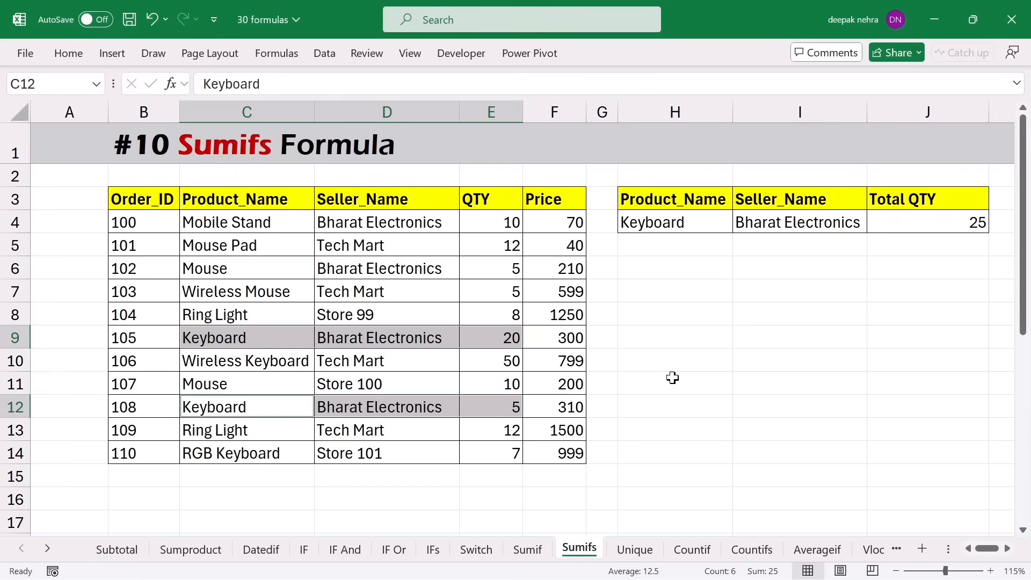
click(635, 549)
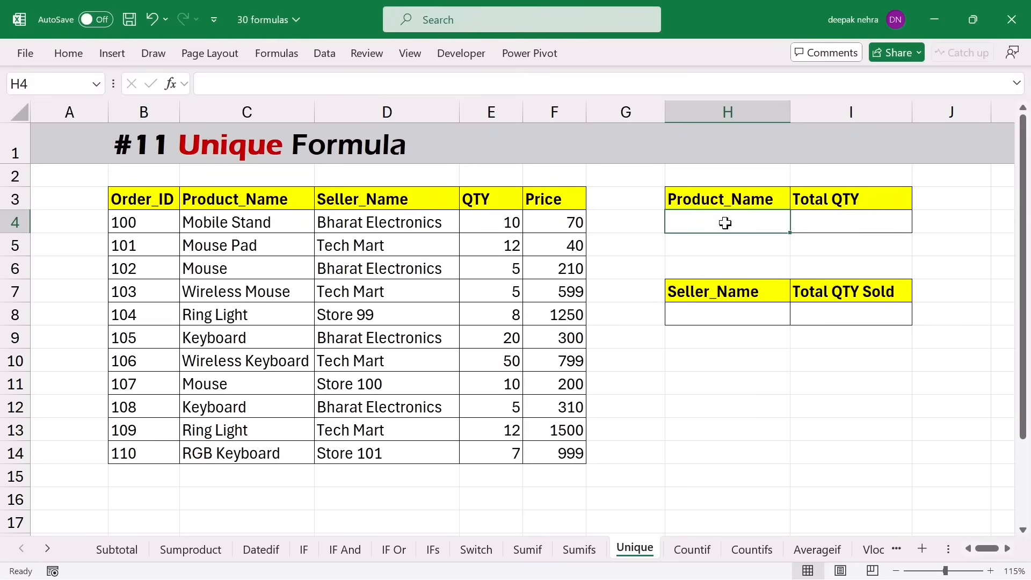
- Point out the repeated Mouse entries among the product names in C4:C14
click(215, 269)
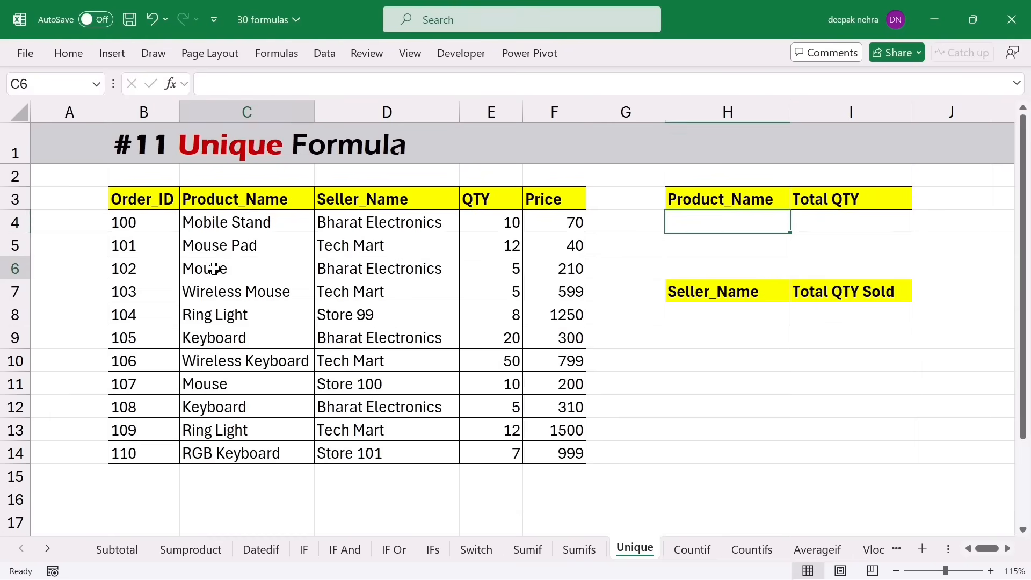
click(234, 378)
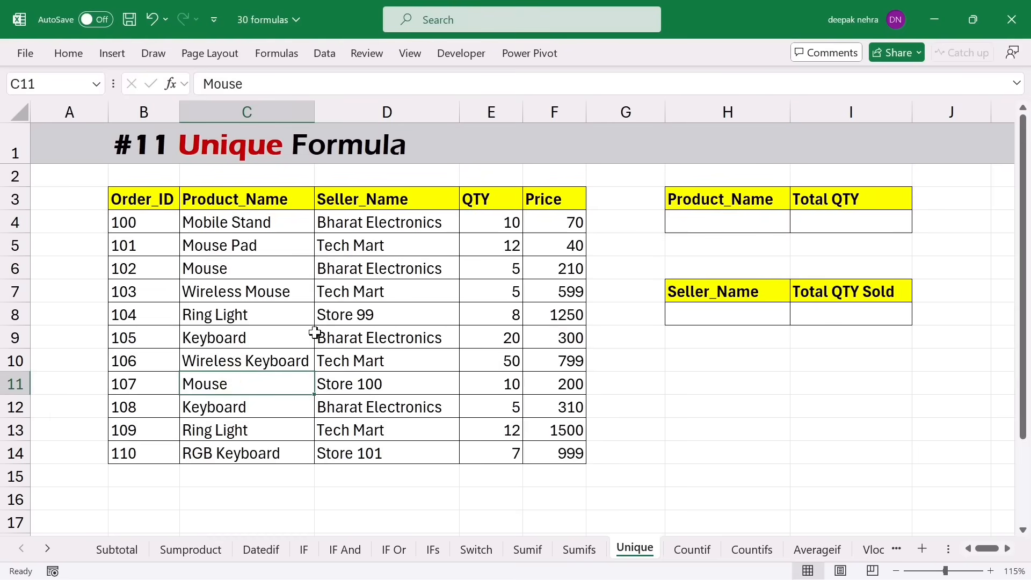
drag(236, 223, 237, 453)
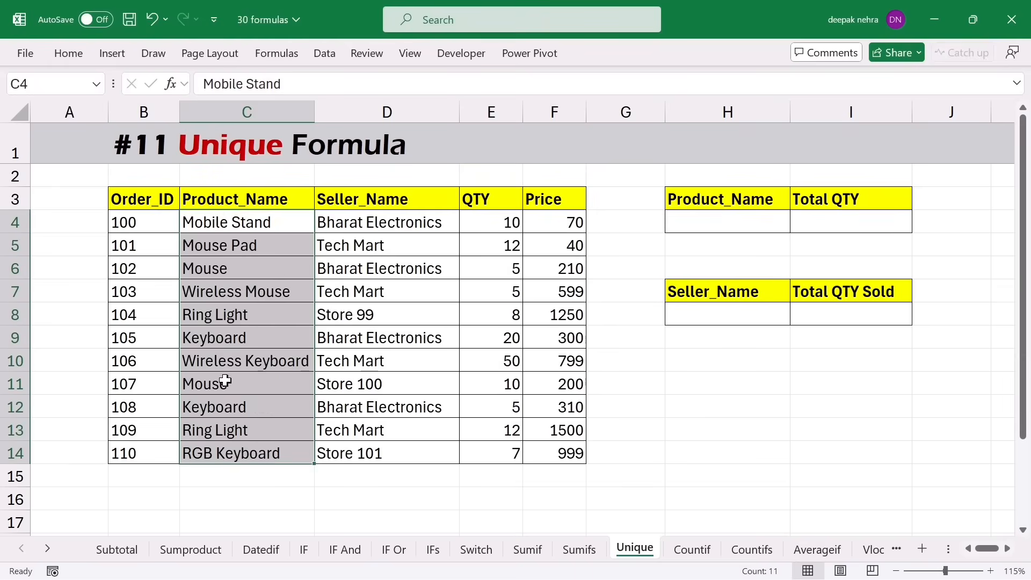
scroll(279, 419, down, 1)
- Enter =UNIQUE(C4:C14) in C17 so eight distinct products spill down to C24
click(247, 453)
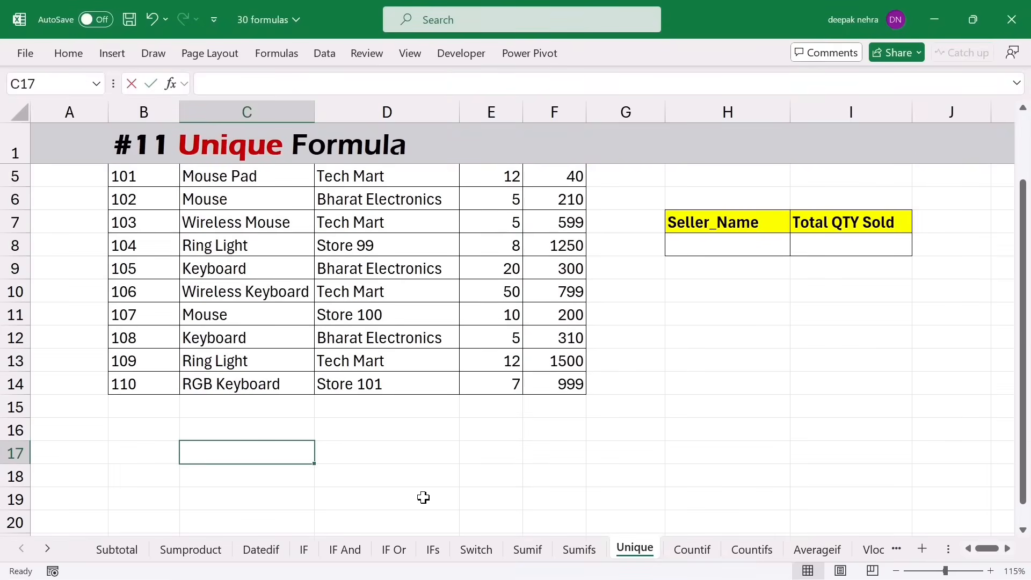
text(=uniq)
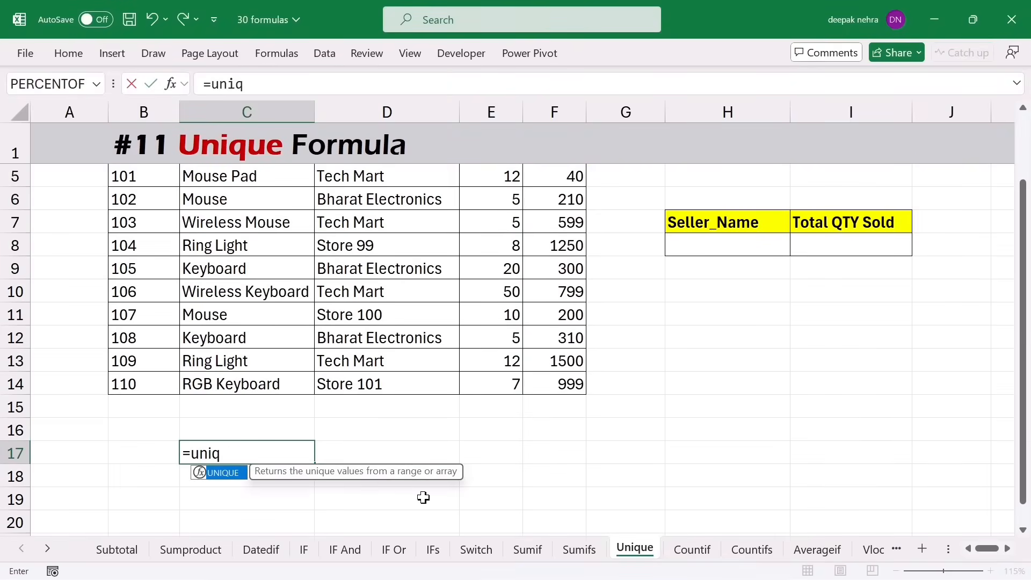
key(Tab)
scroll(422, 495, up, 3)
drag(215, 225, 214, 453)
key(Return)
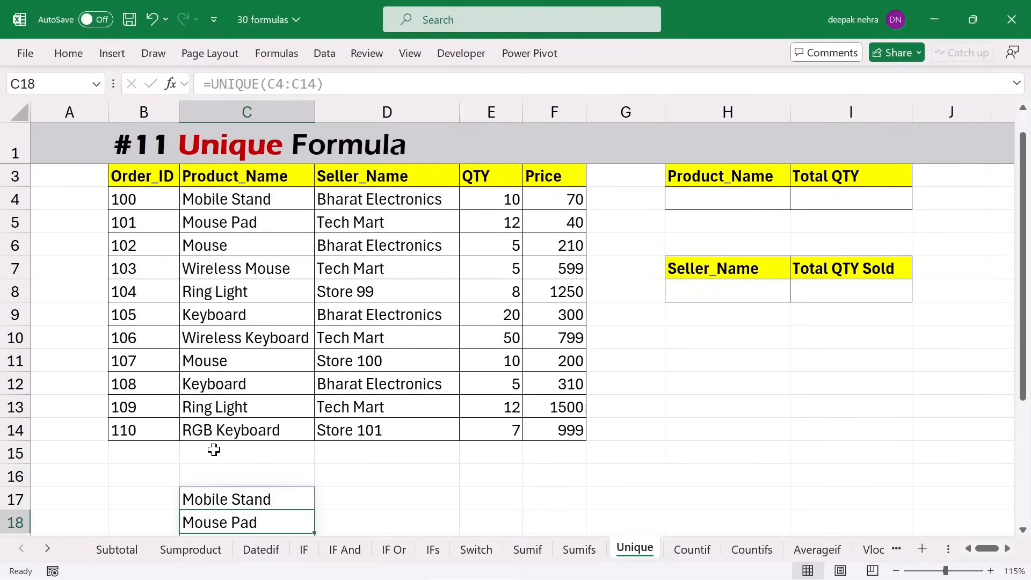
scroll(276, 466, down, 3)
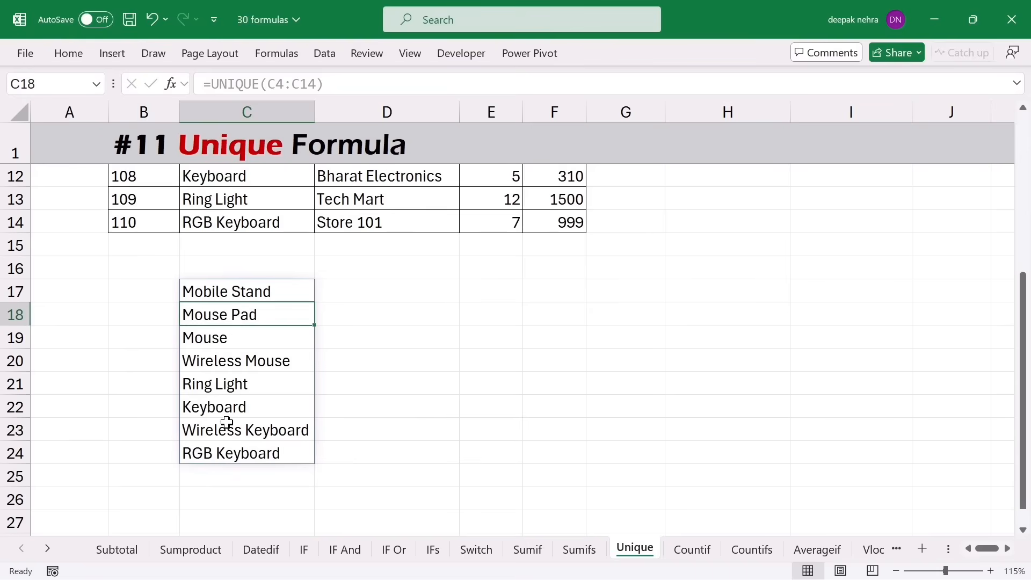
scroll(226, 422, up, 3)
click(704, 226)
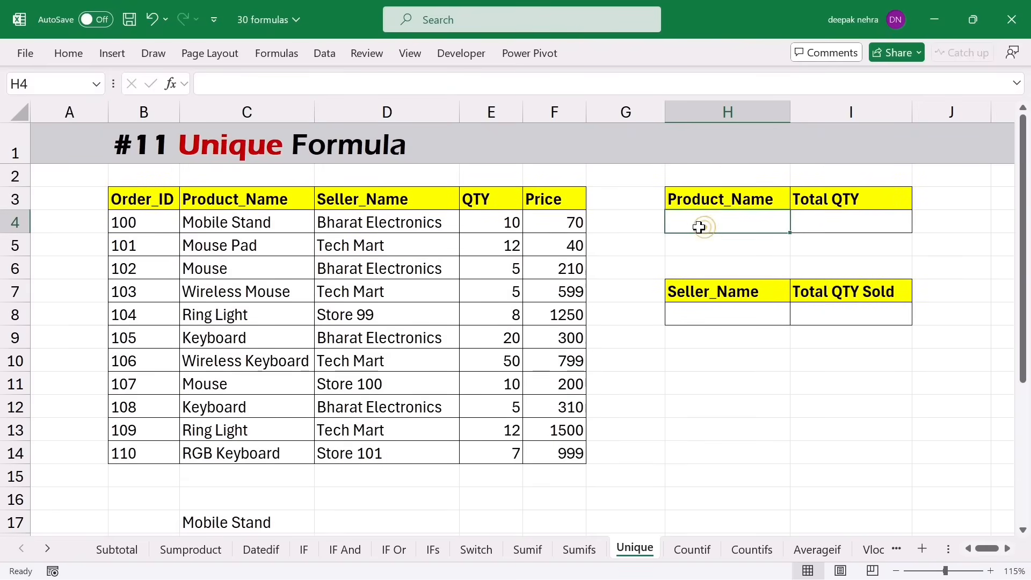
- Add List data validation to H4 with source =$C$17:$C$24
click(322, 52)
click(676, 121)
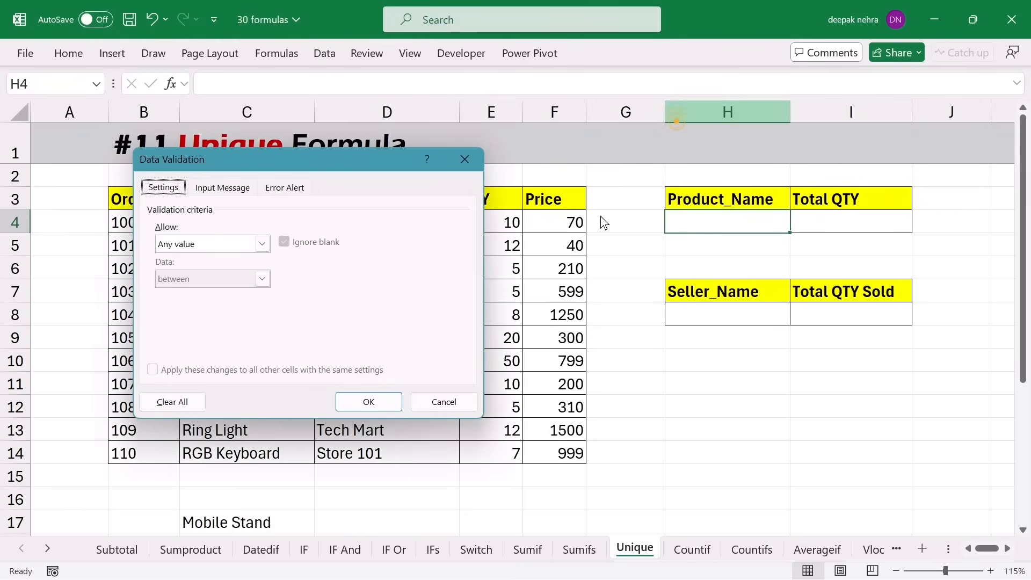
click(225, 244)
click(182, 299)
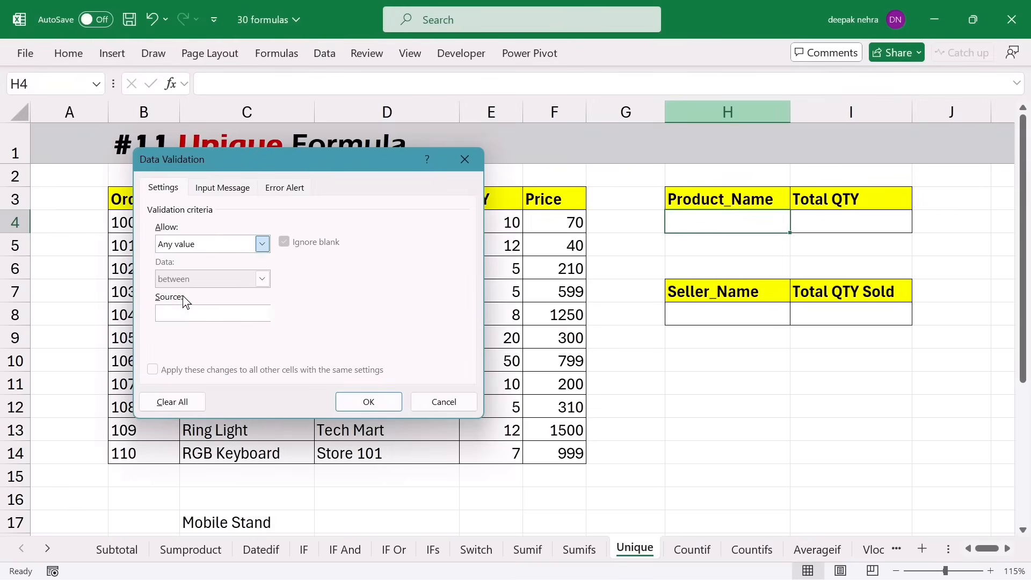
click(183, 313)
scroll(251, 402, down, 3)
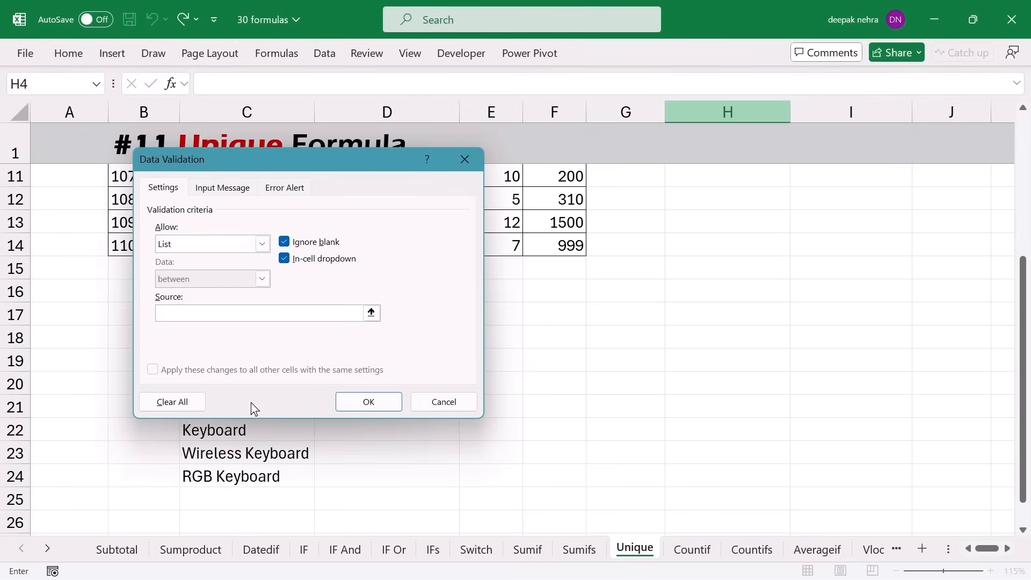
drag(188, 164, 368, 180)
click(199, 320)
drag(198, 320, 224, 482)
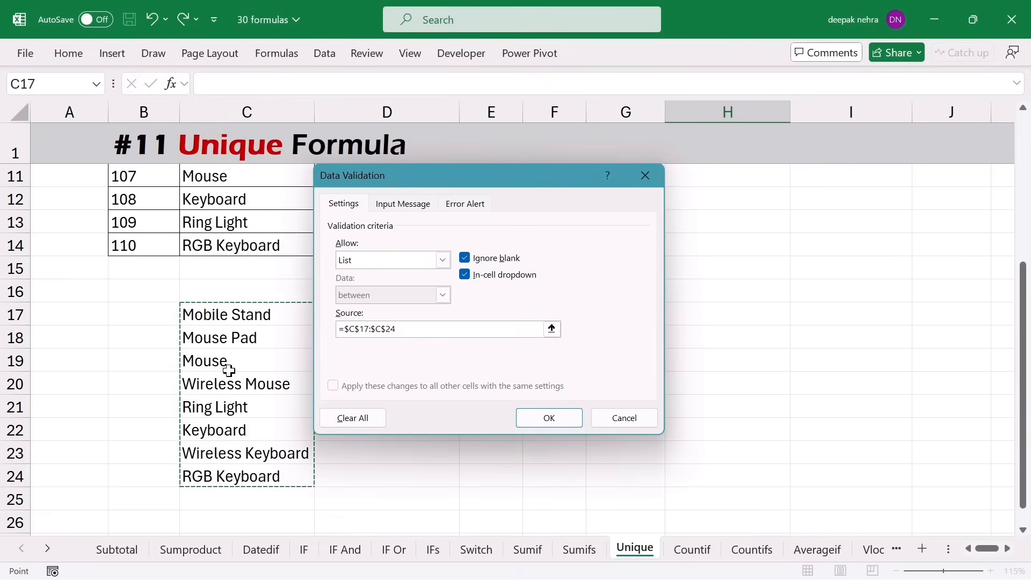
click(528, 424)
click(760, 339)
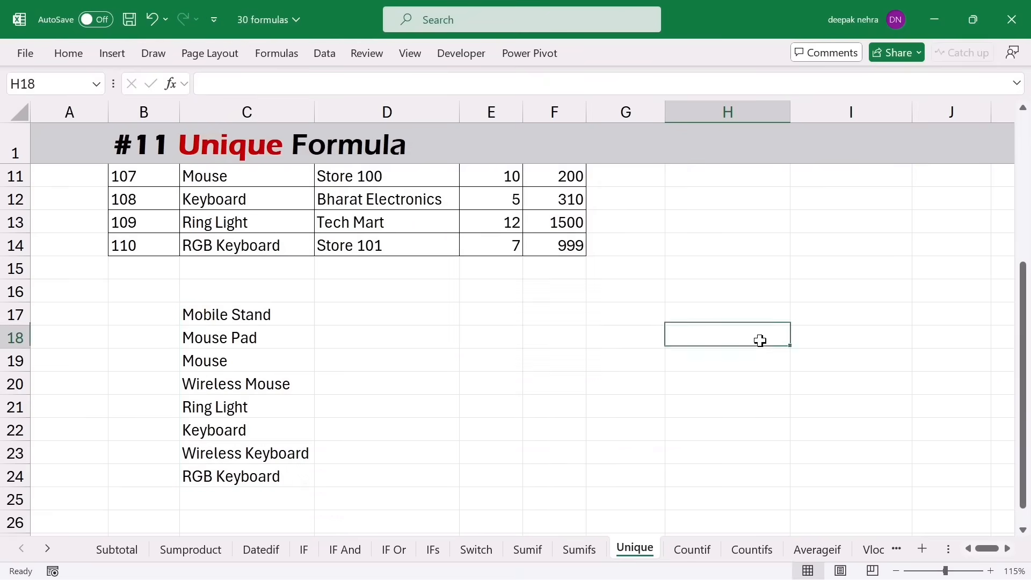
scroll(760, 340, up, 3)
click(750, 226)
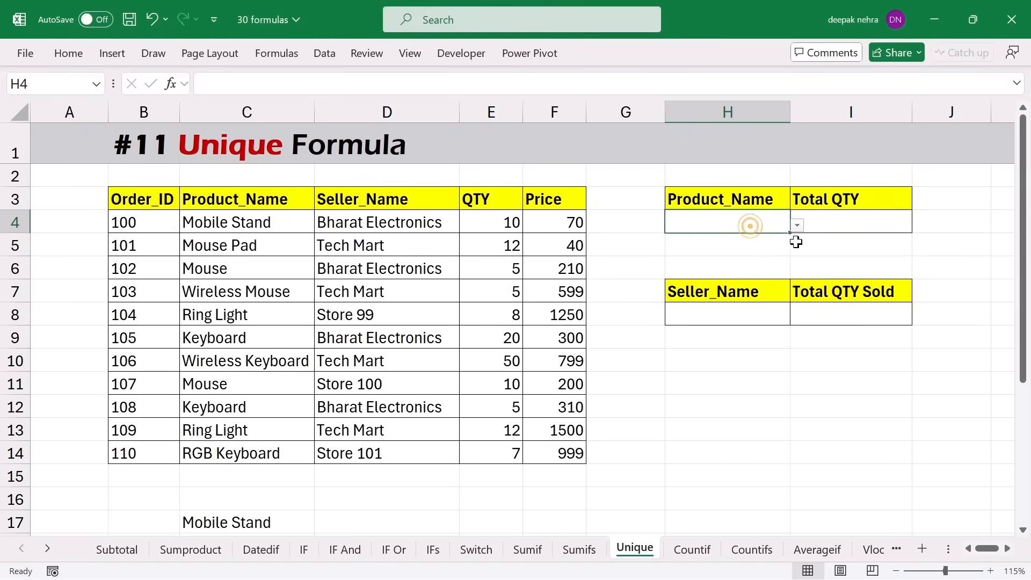
- Pick Ring Light from H4's product dropdown, then change it to Mouse
click(796, 226)
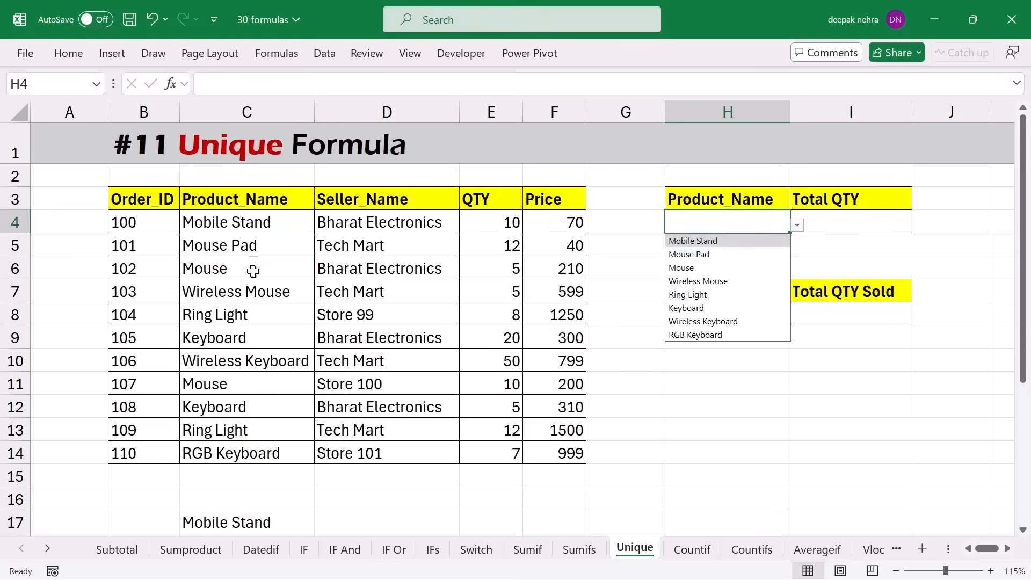
click(698, 295)
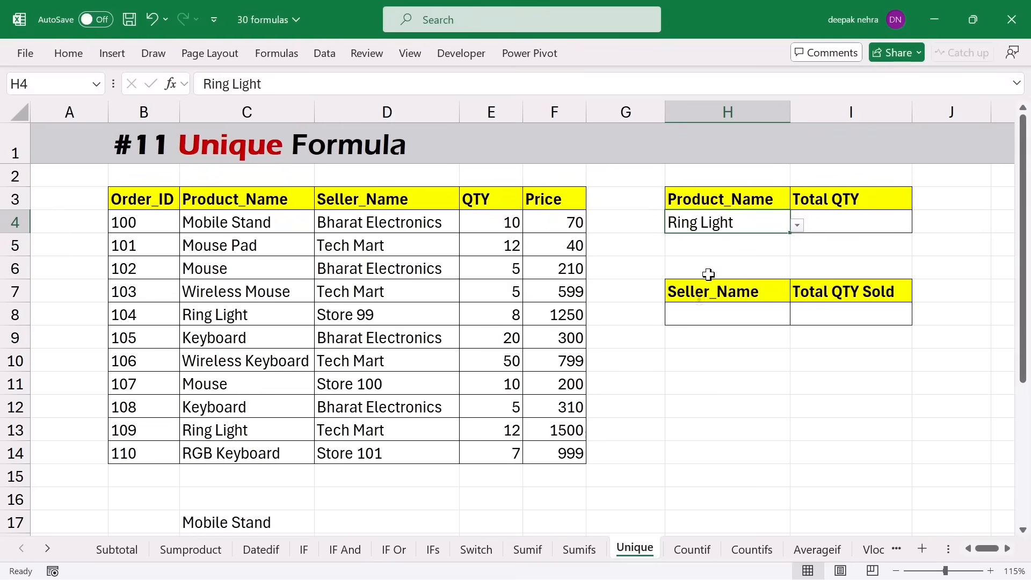
click(800, 226)
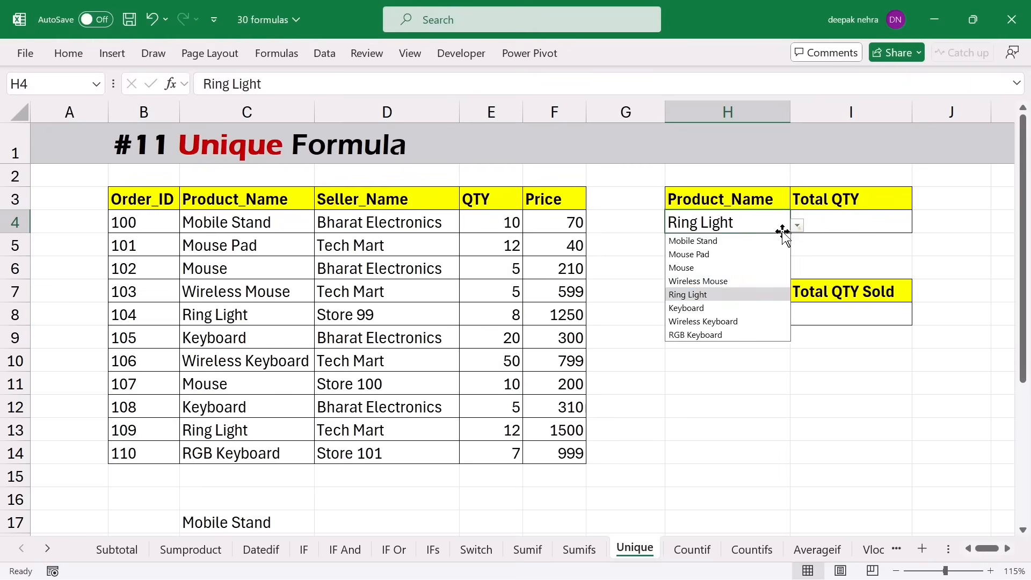
click(723, 268)
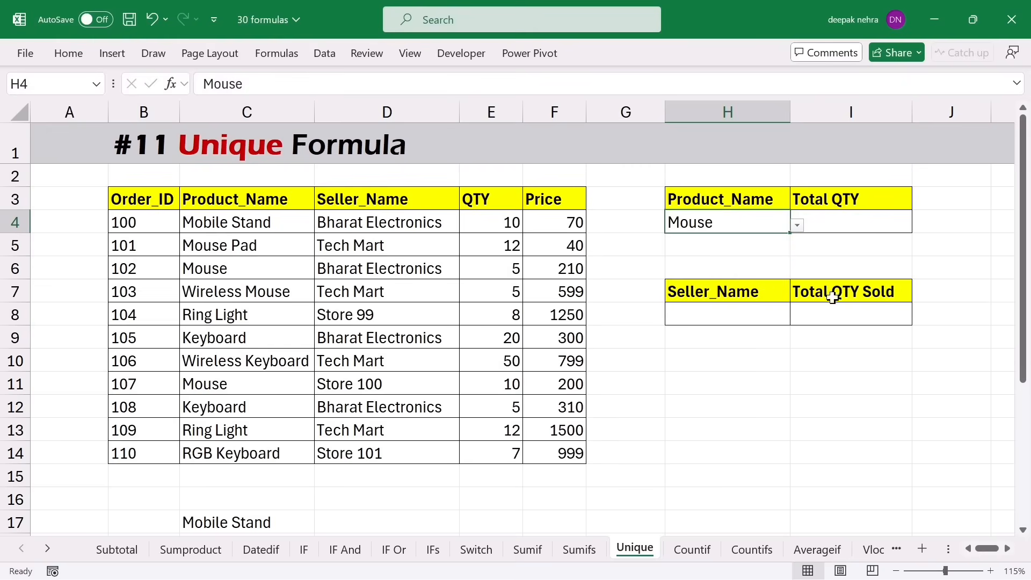
click(700, 315)
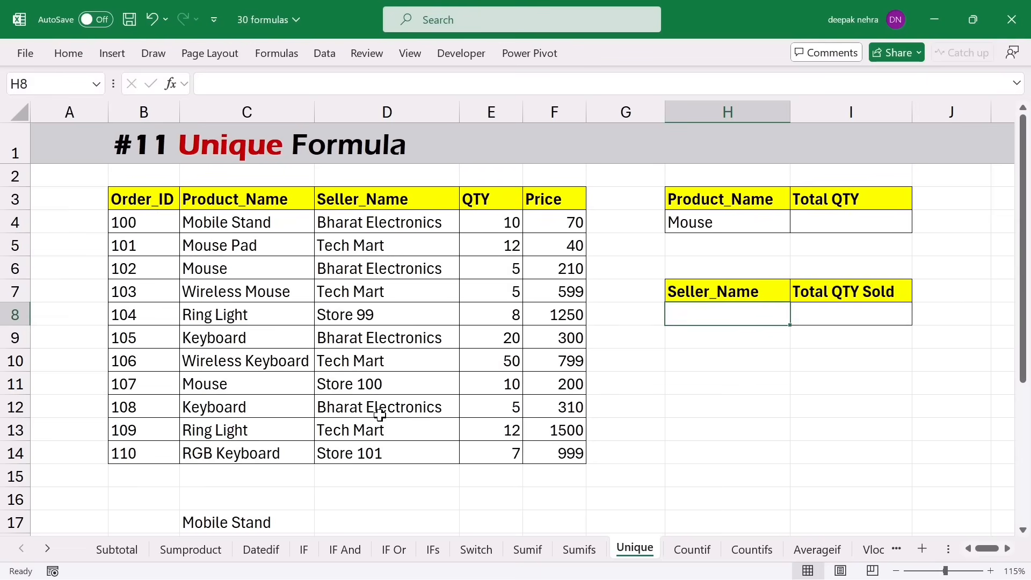
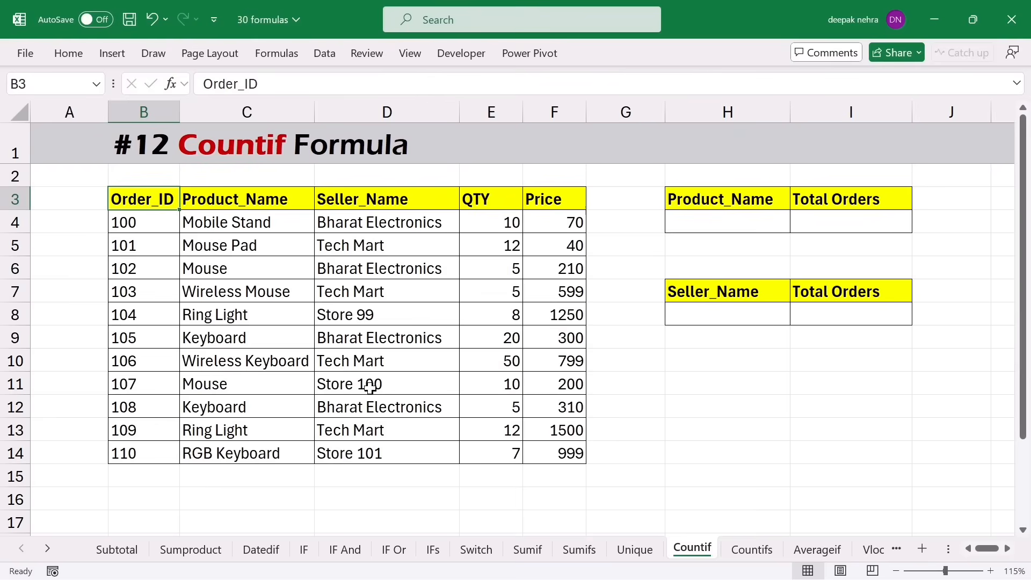
- Copy Mouse from the product list into the Product_Name lookup cell H4
click(720, 215)
click(253, 267)
key(ctrl+c)
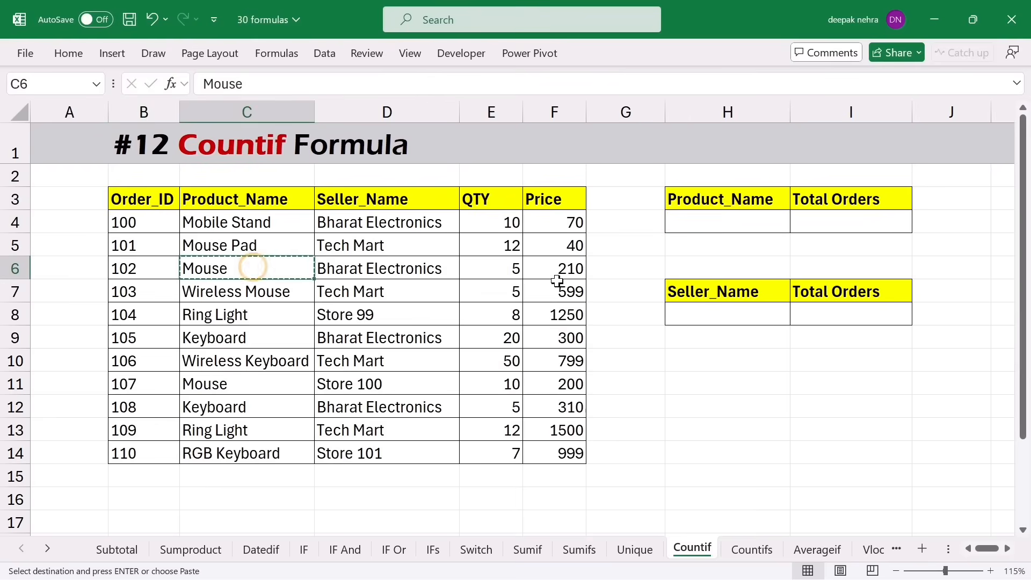
click(681, 226)
key(ctrl+v)
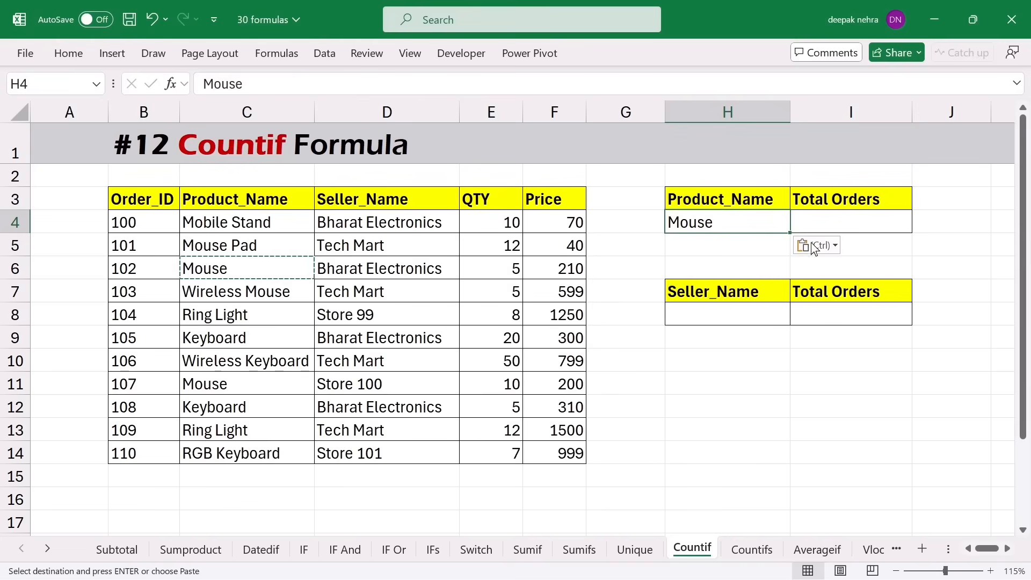
key(Escape)
- Enter =COUNTIF(C4:C14,H4) in I4 to count Mouse orders, returning 2
click(826, 220)
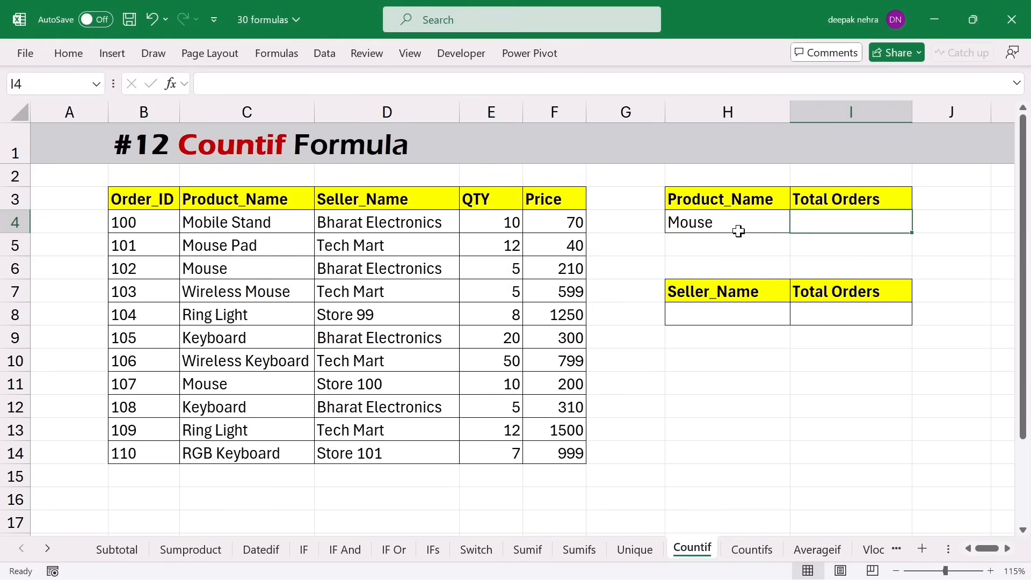
click(742, 221)
drag(237, 200, 244, 454)
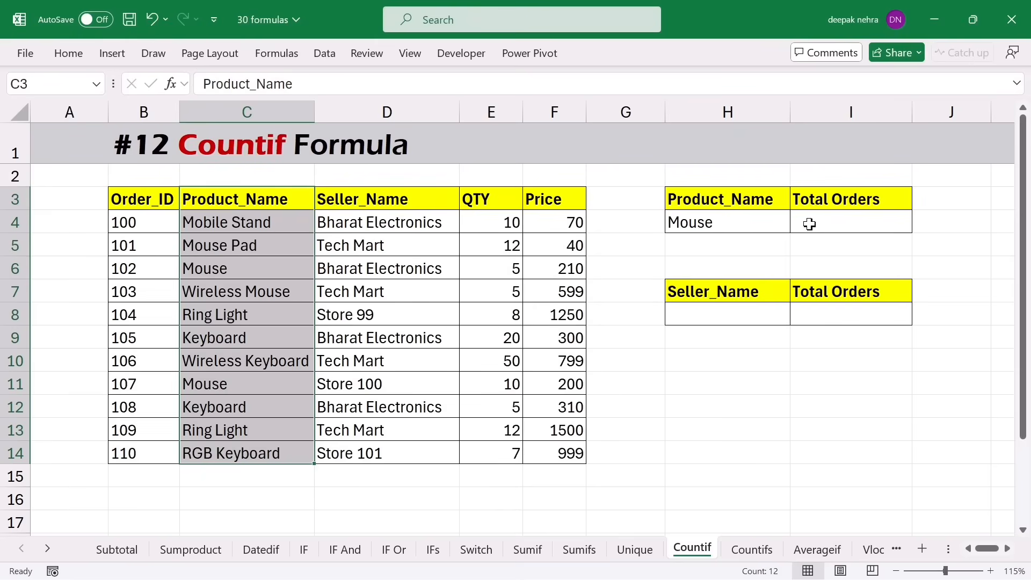
click(236, 266)
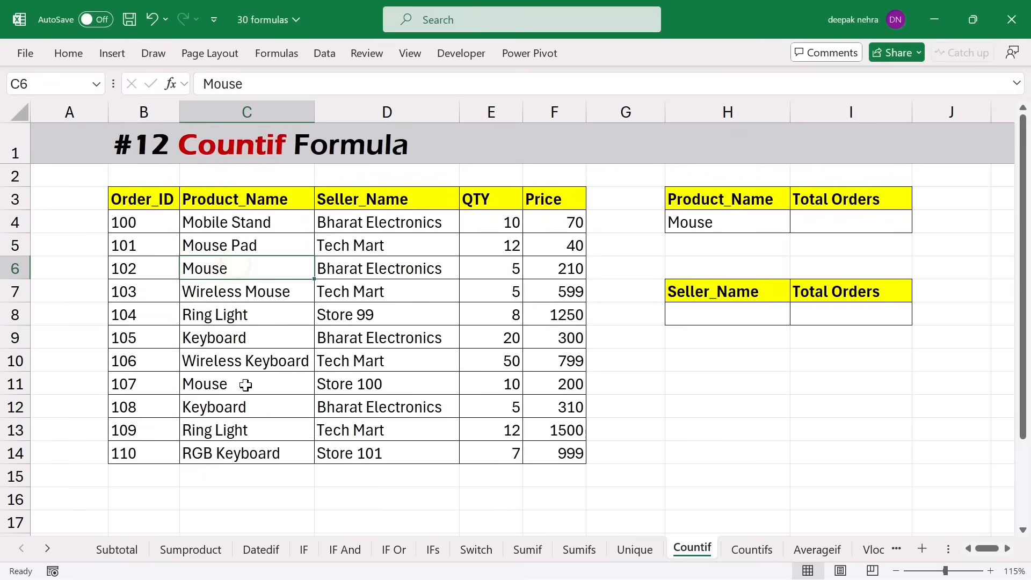
click(818, 224)
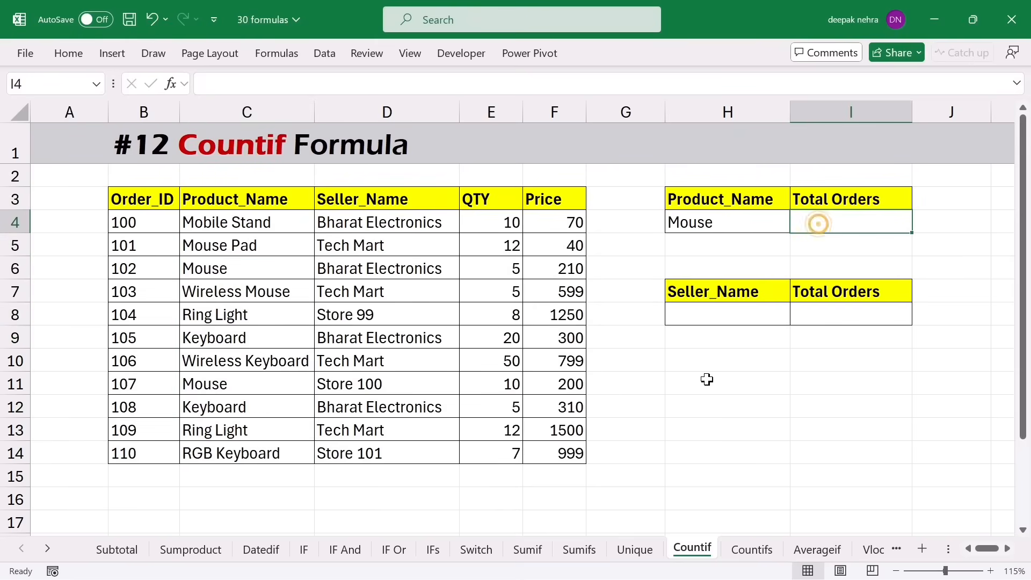
text(=cou)
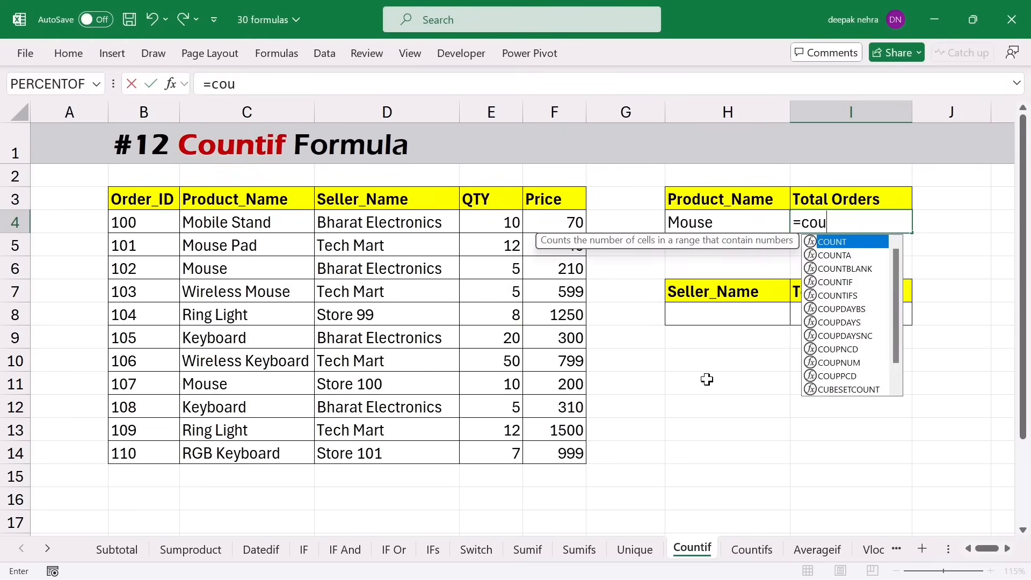
text(nti)
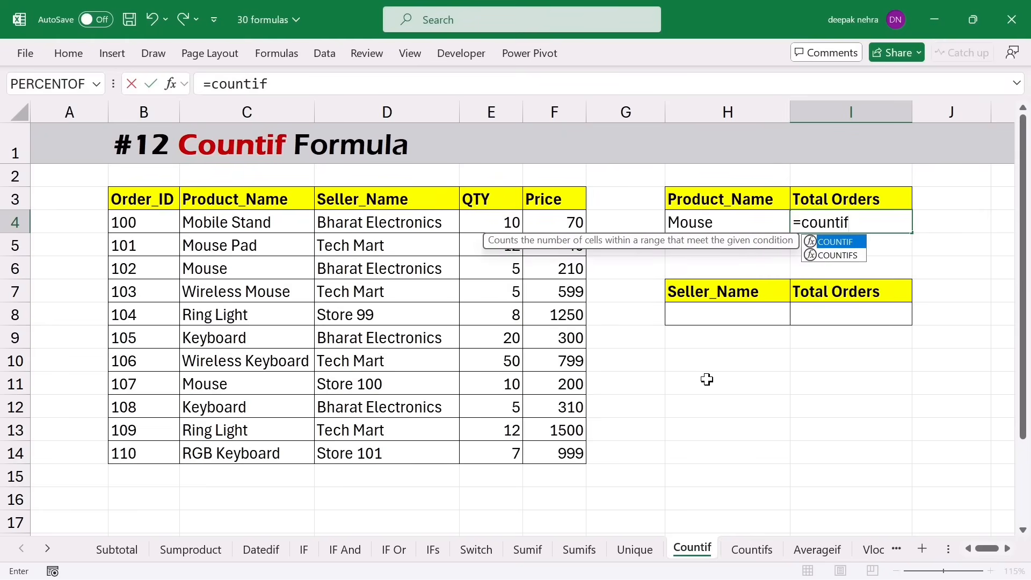
text(f)
key(Tab)
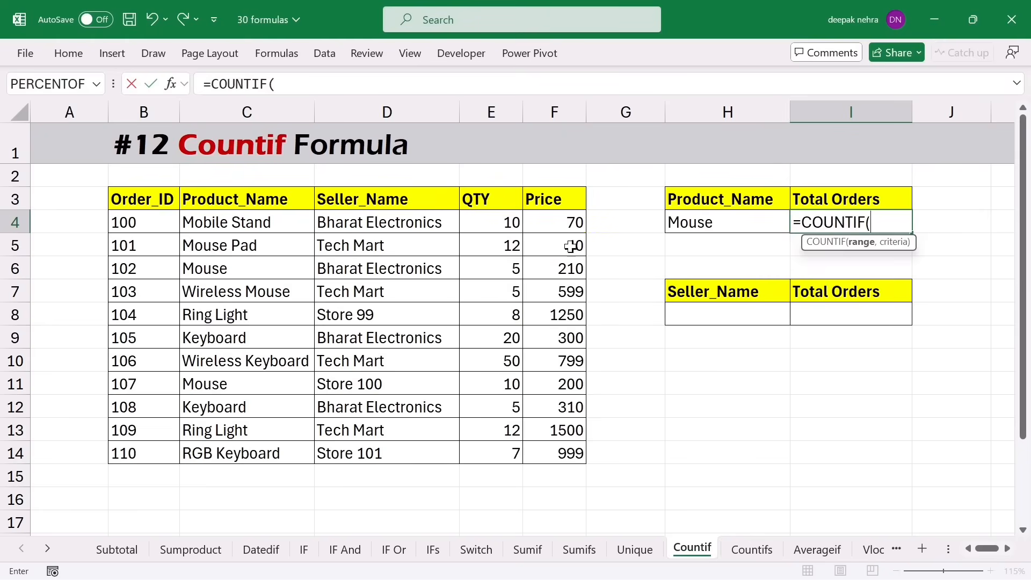
drag(284, 224, 276, 451)
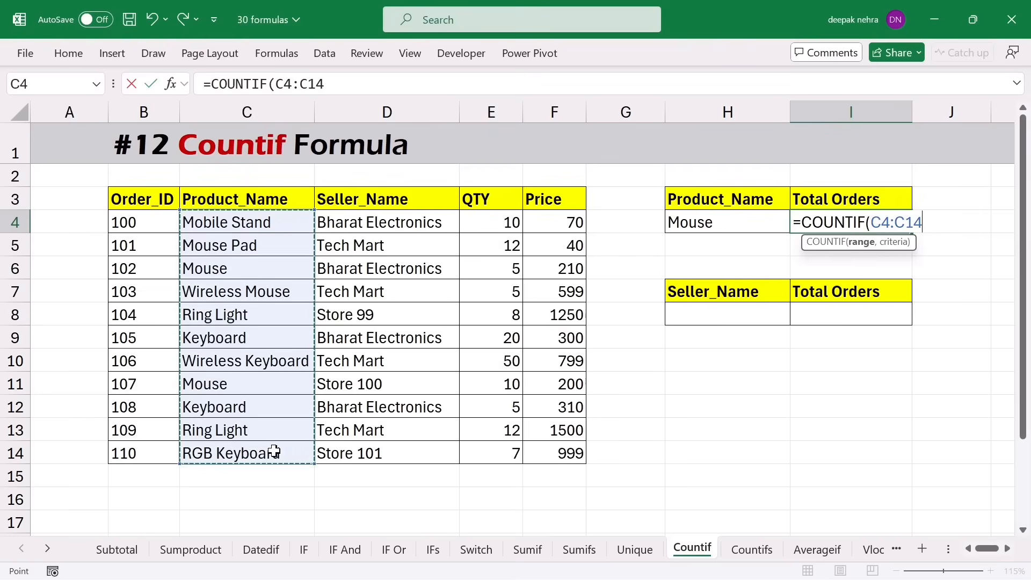
text(,)
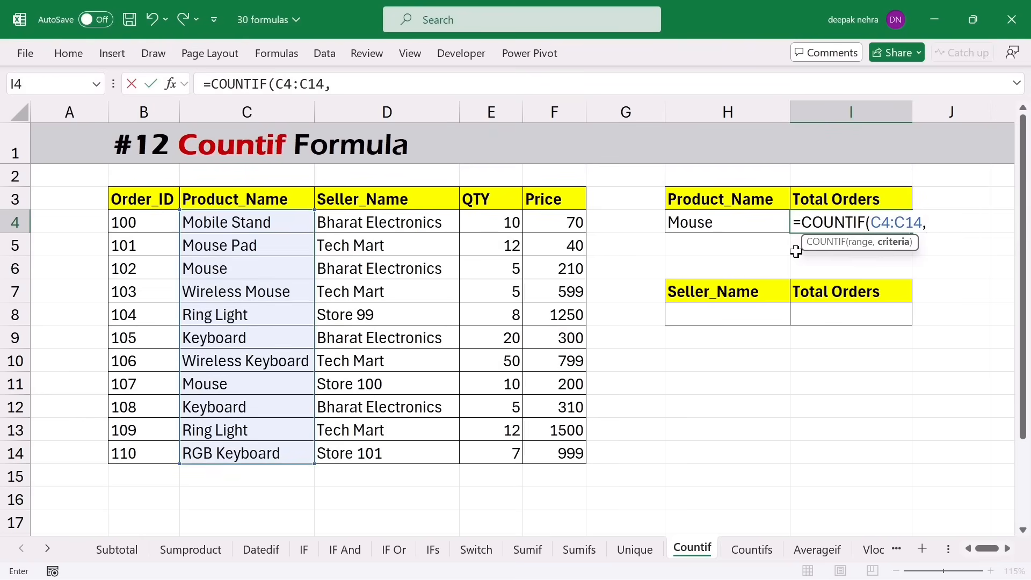
click(700, 226)
key(Return)
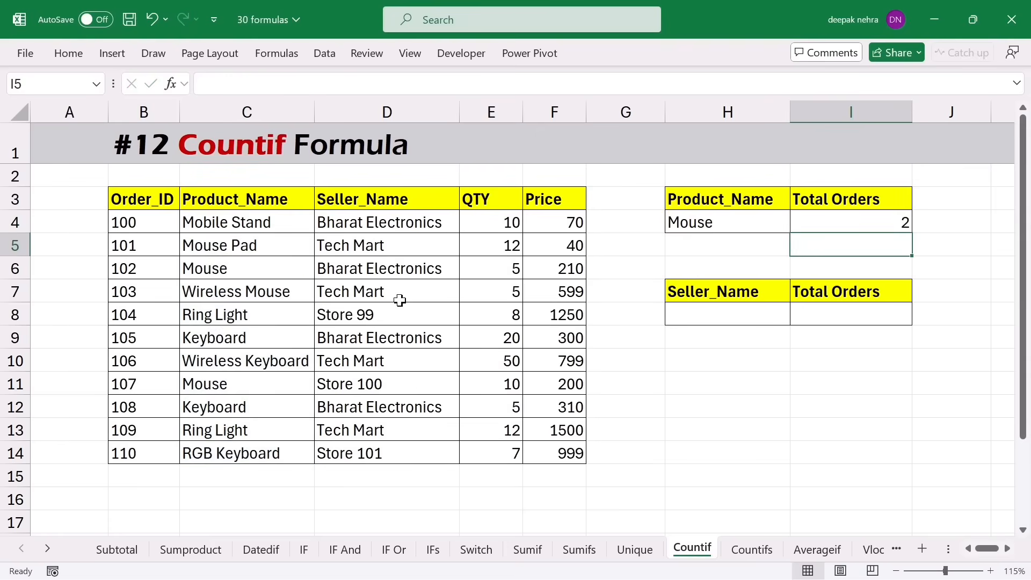
- Change the Product_Name lookup in H4 from Mouse to keyboard
click(228, 272)
click(225, 380)
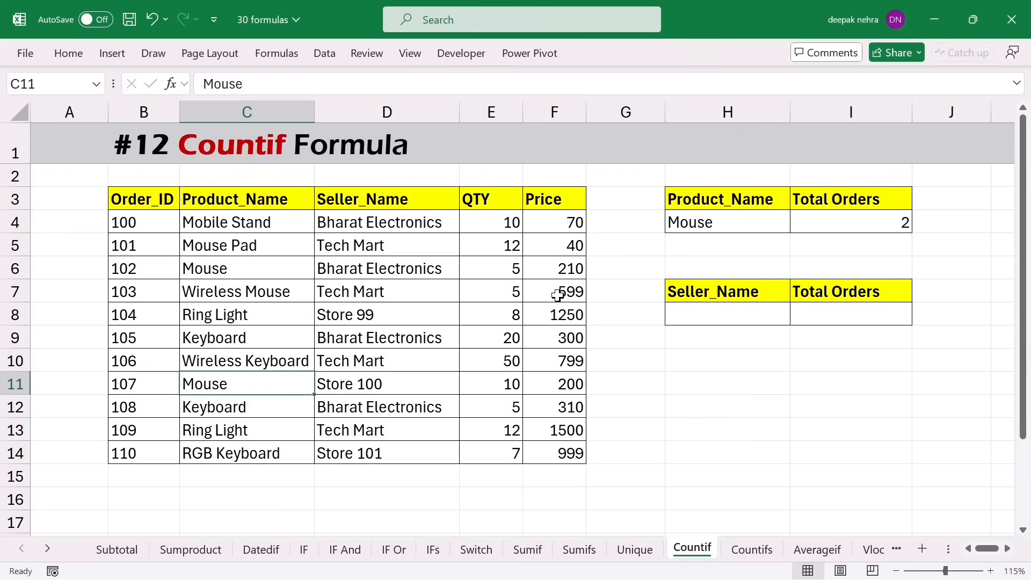
click(722, 223)
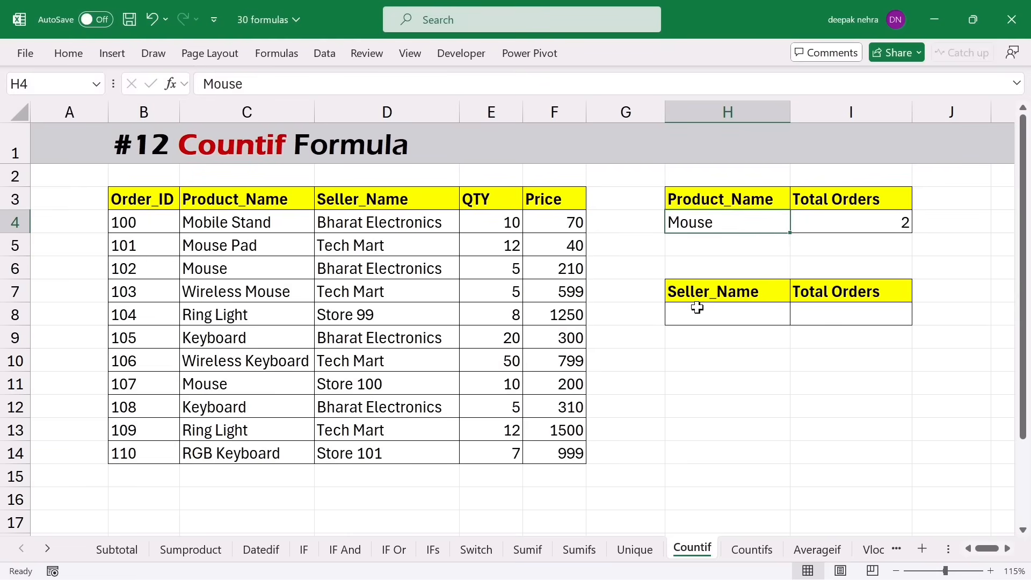
text(keyboard)
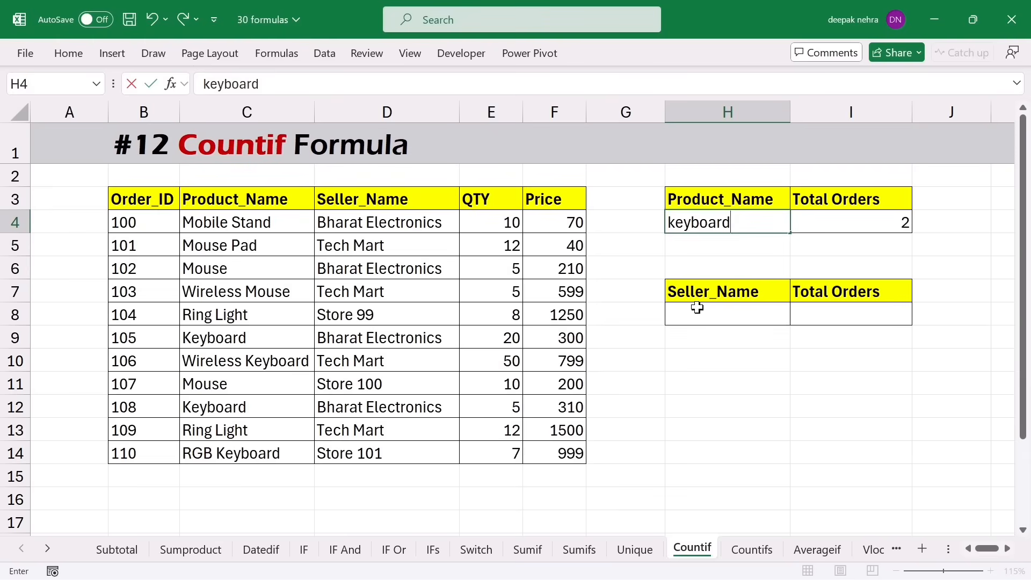
key(Return)
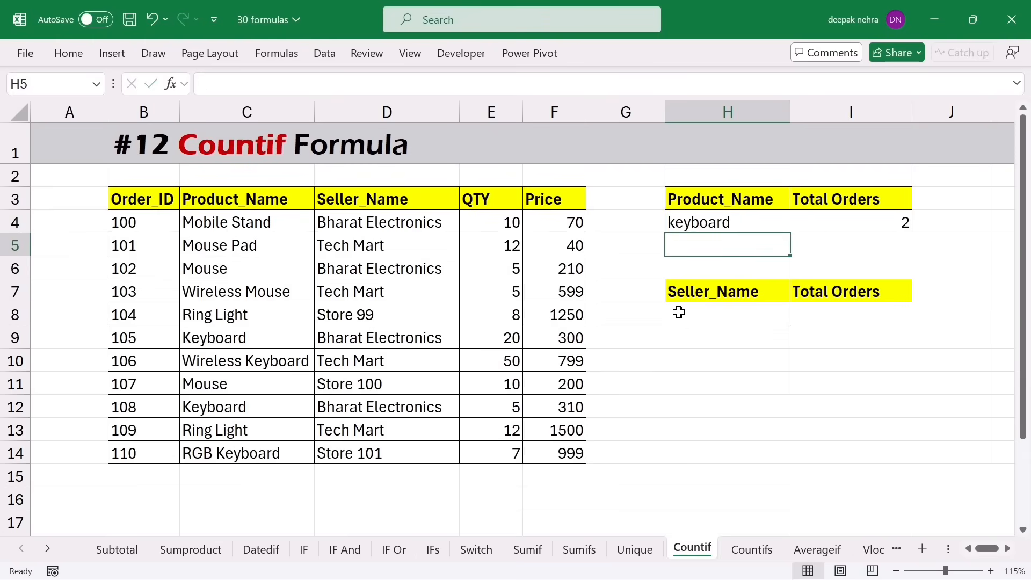
- Paste Keyboard from C12 over C10 and C8, raising the keyboard total to 4
drag(247, 347, 322, 338)
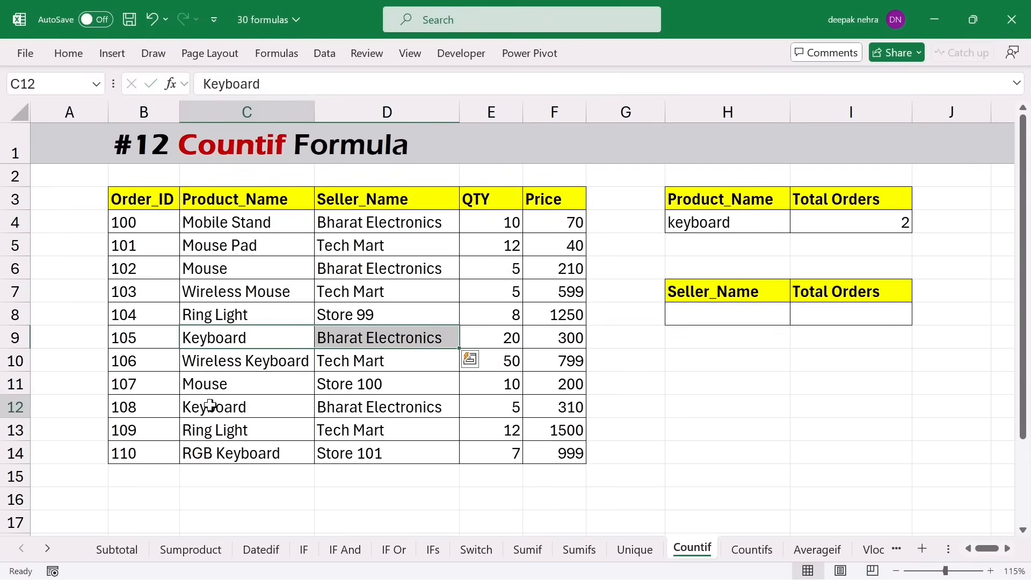
drag(212, 407, 333, 409)
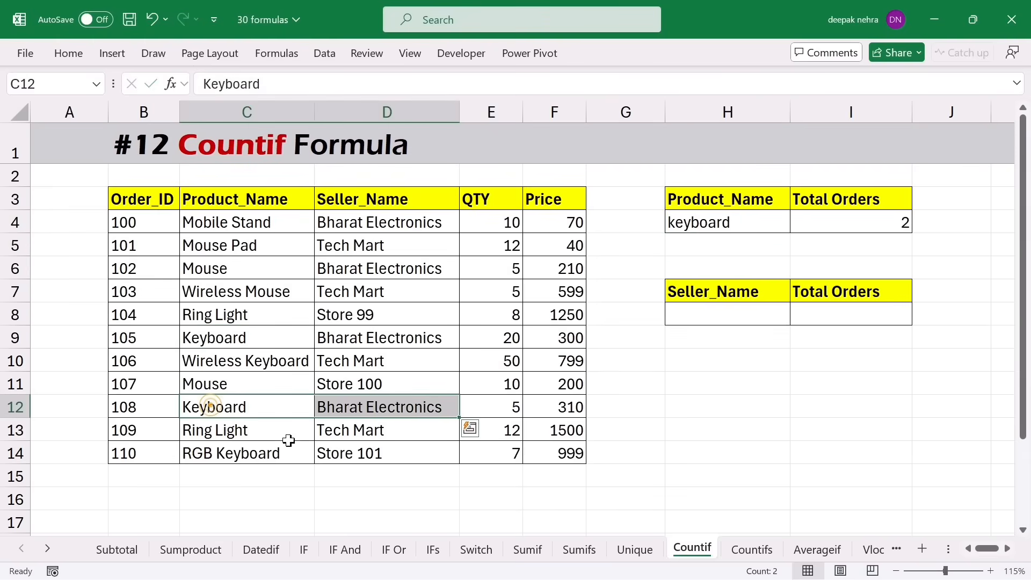
click(231, 404)
key(ctrl+c)
click(212, 359)
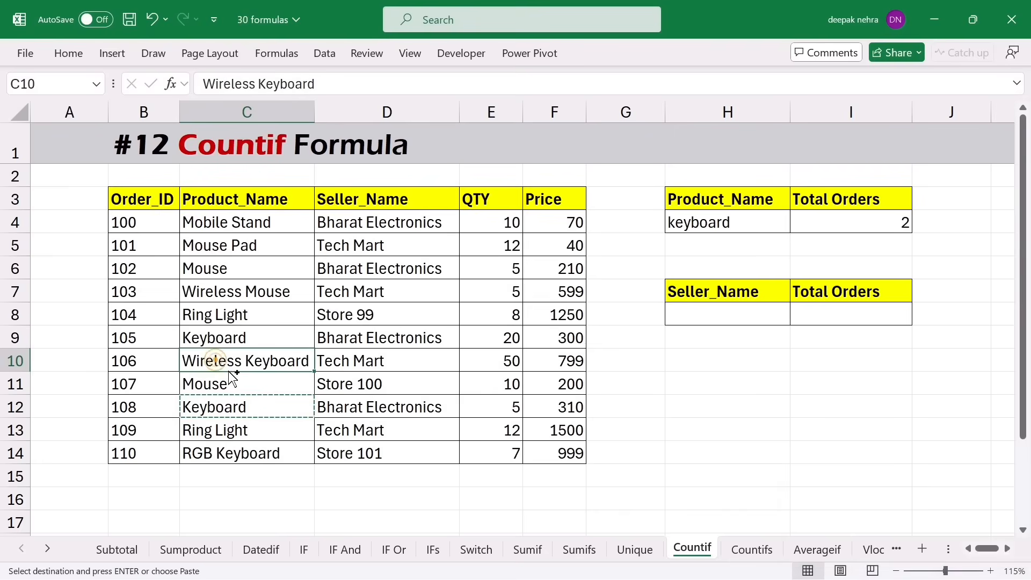
key(ctrl+v)
click(241, 333)
click(240, 318)
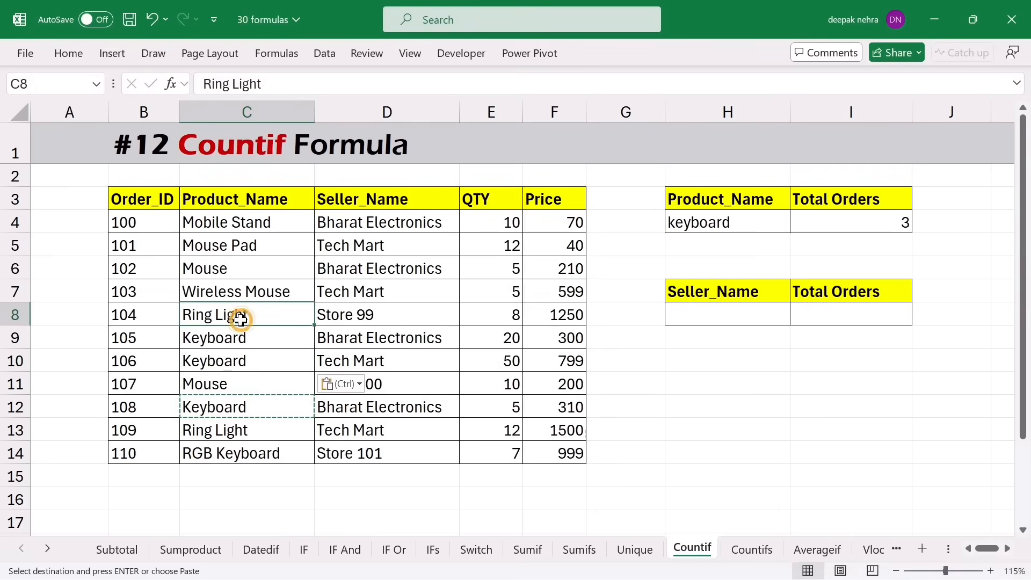
key(ctrl+v)
click(451, 404)
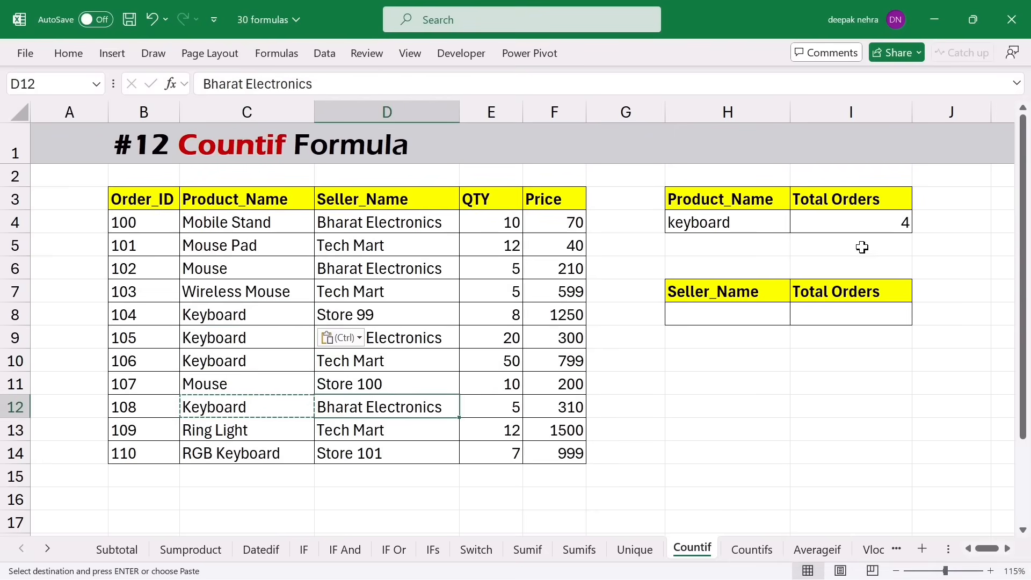
click(863, 226)
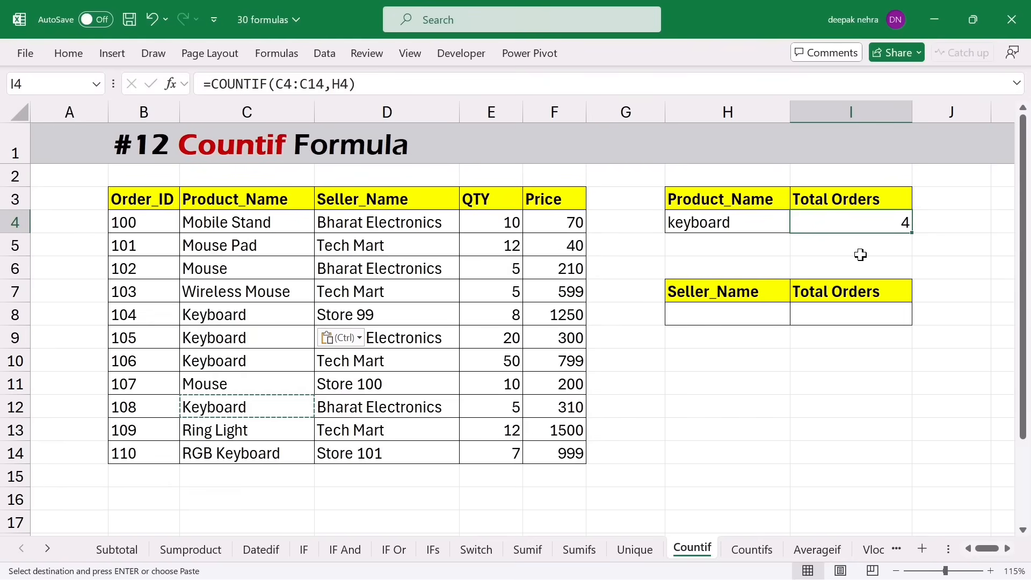
click(714, 317)
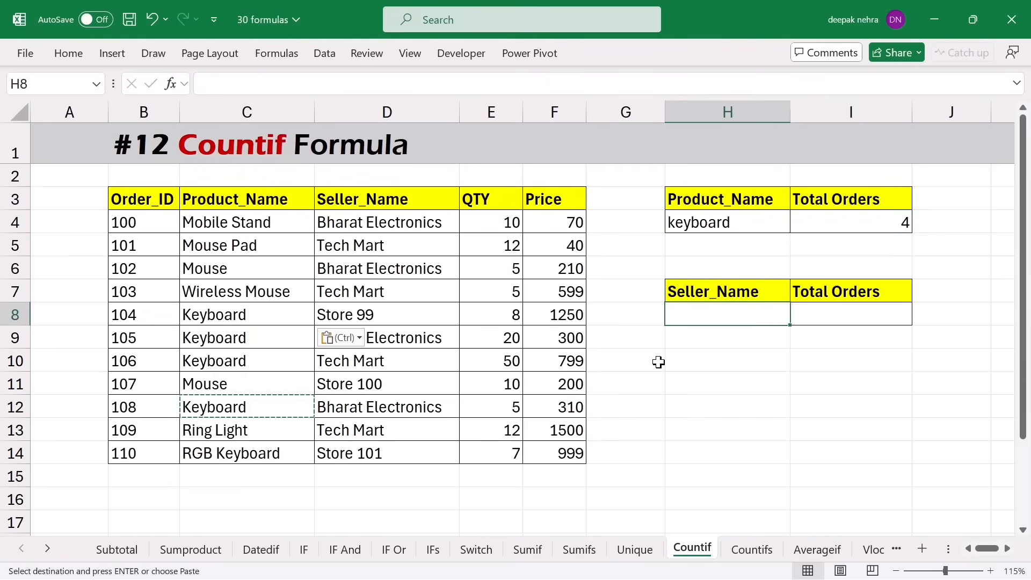
- Copy the seller Tech Mart from D5 into the Seller_Name lookup cell H8
click(376, 246)
key(ctrl+c)
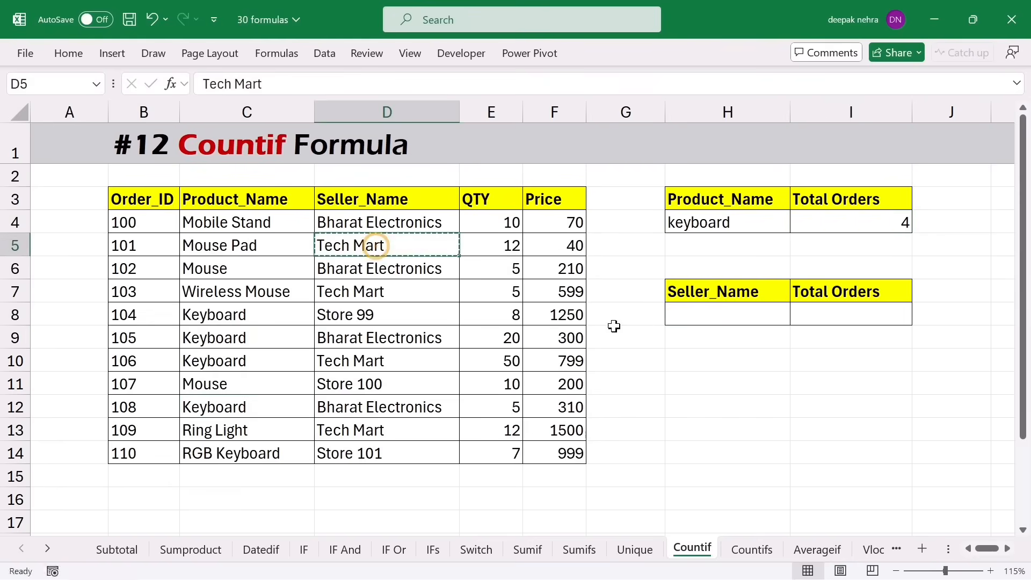
click(723, 320)
key(ctrl+v)
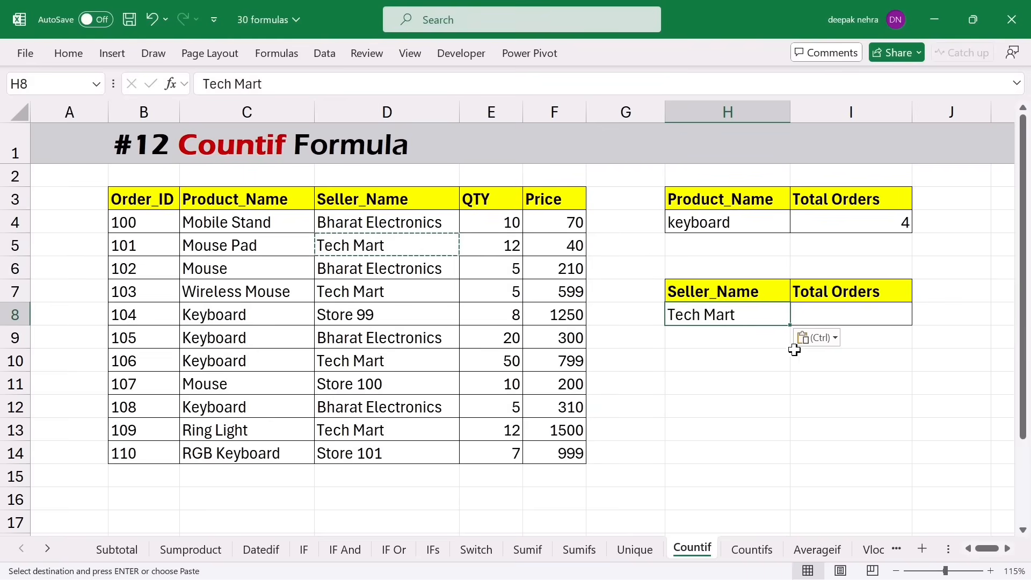
- Enter =COUNTIF(D4:D14,H8) in I8 to count Tech Mart's orders, returning 4
click(819, 320)
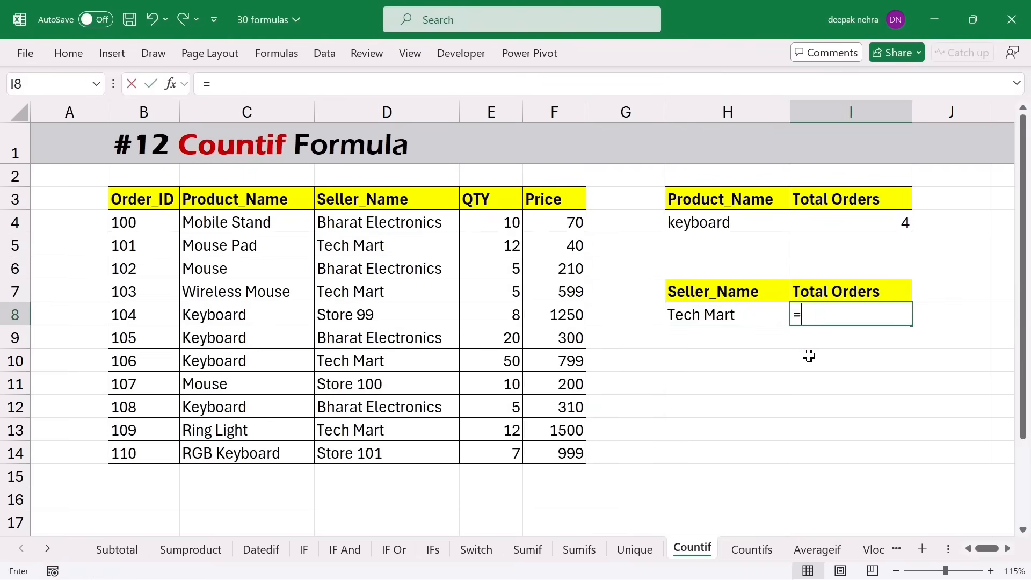
text(=countif)
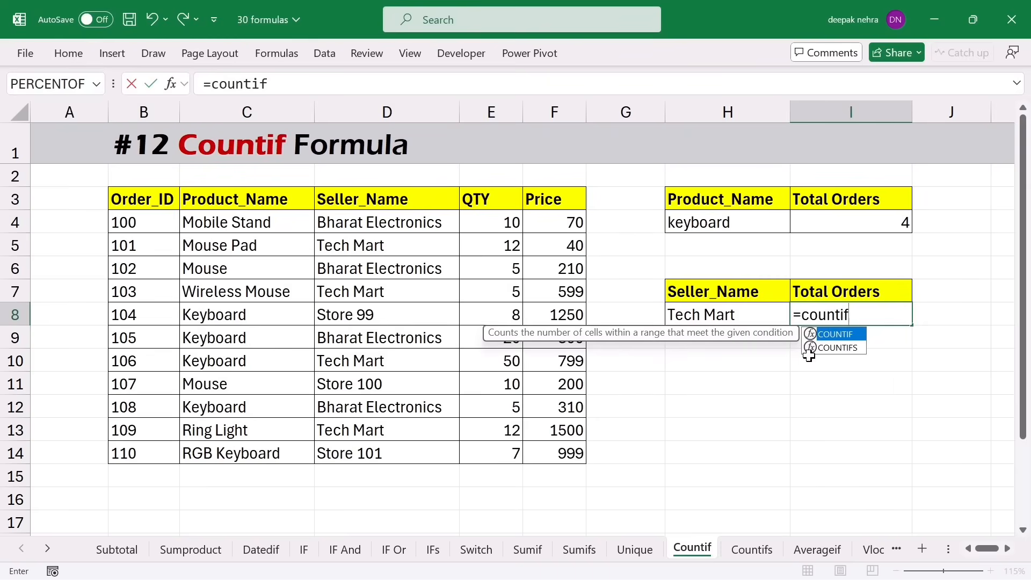
key(Tab)
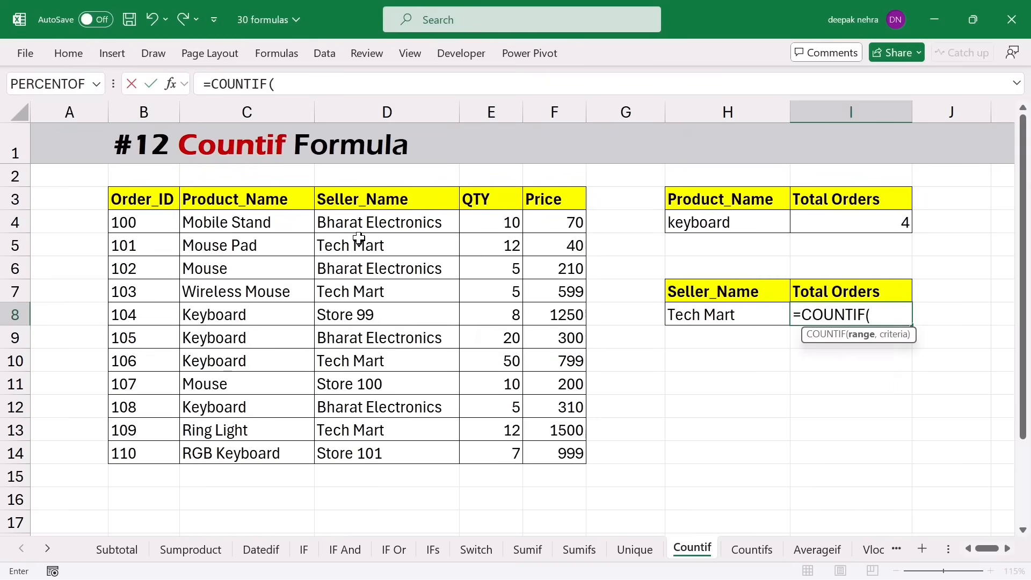
drag(359, 222, 363, 451)
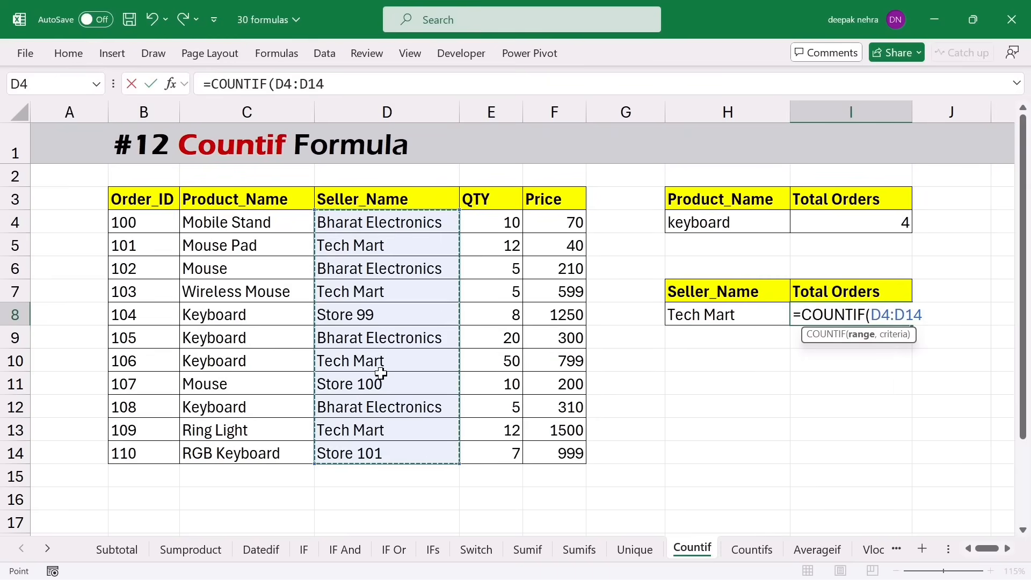
text(,)
click(685, 321)
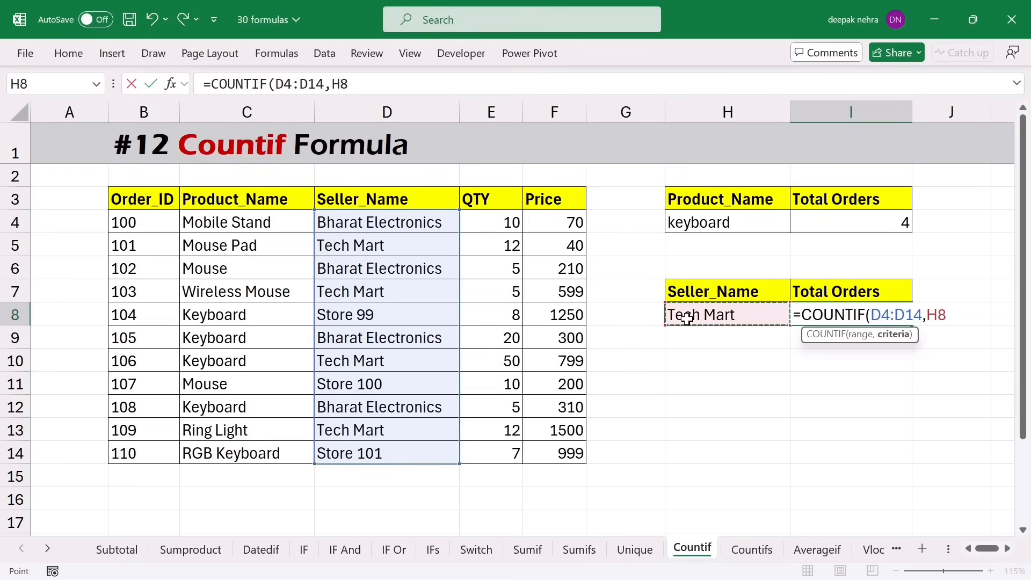
key(Return)
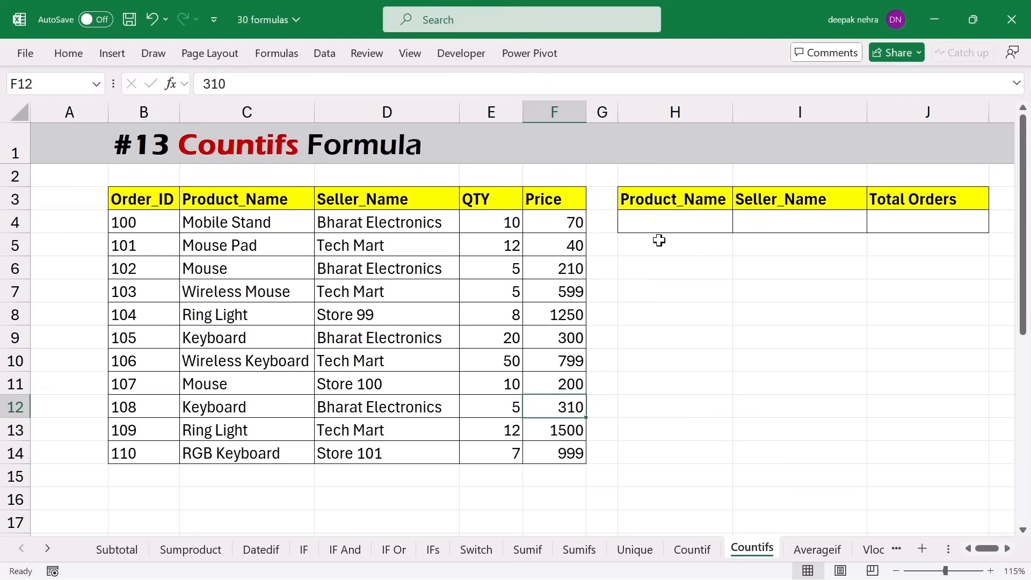
- Enter Mouse in H4 and Bharat Electronics in I4 as the criteria
click(652, 224)
text(M)
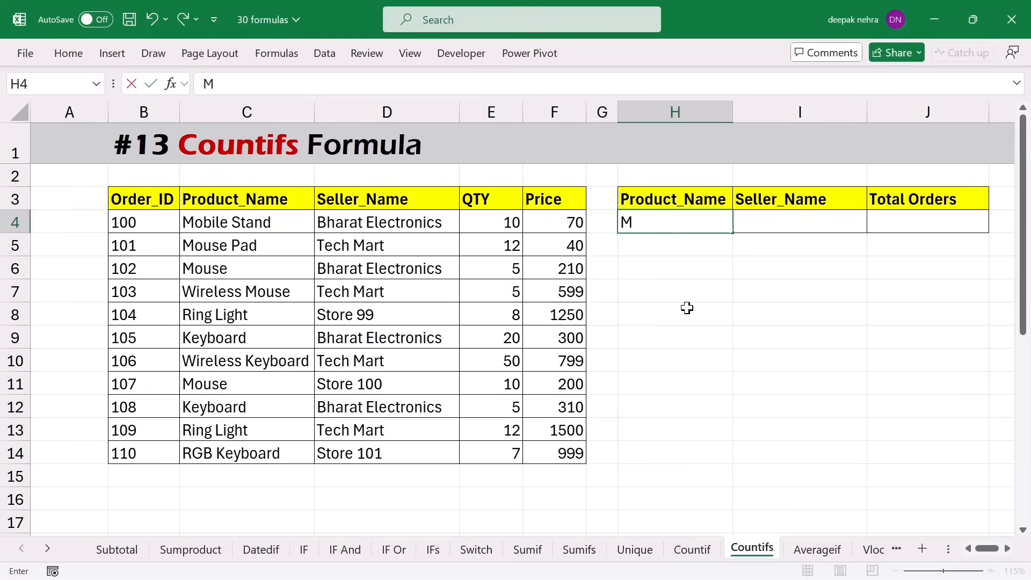
text(ouse)
key(Tab)
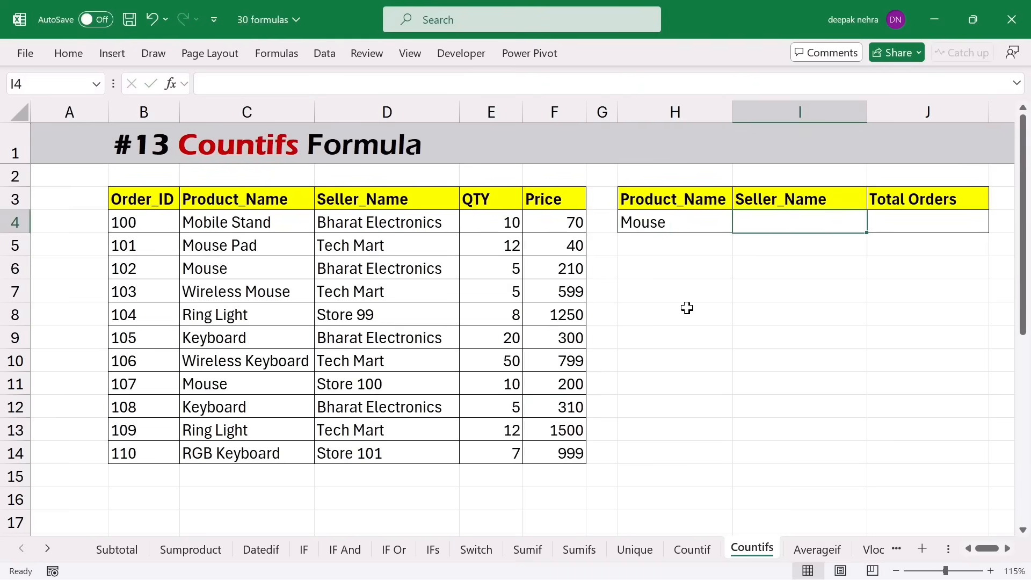
text(Bha)
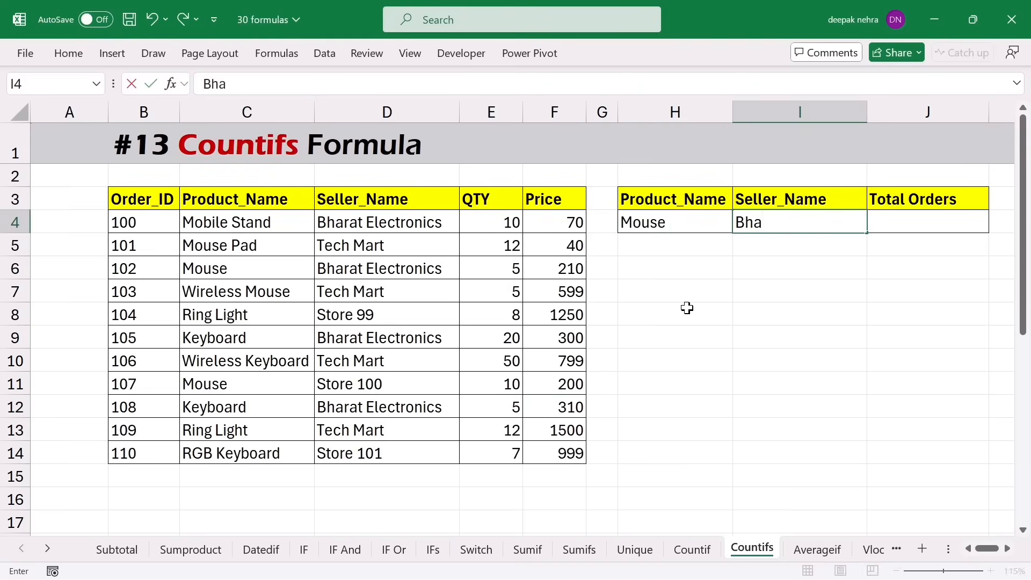
text(rat Electronics)
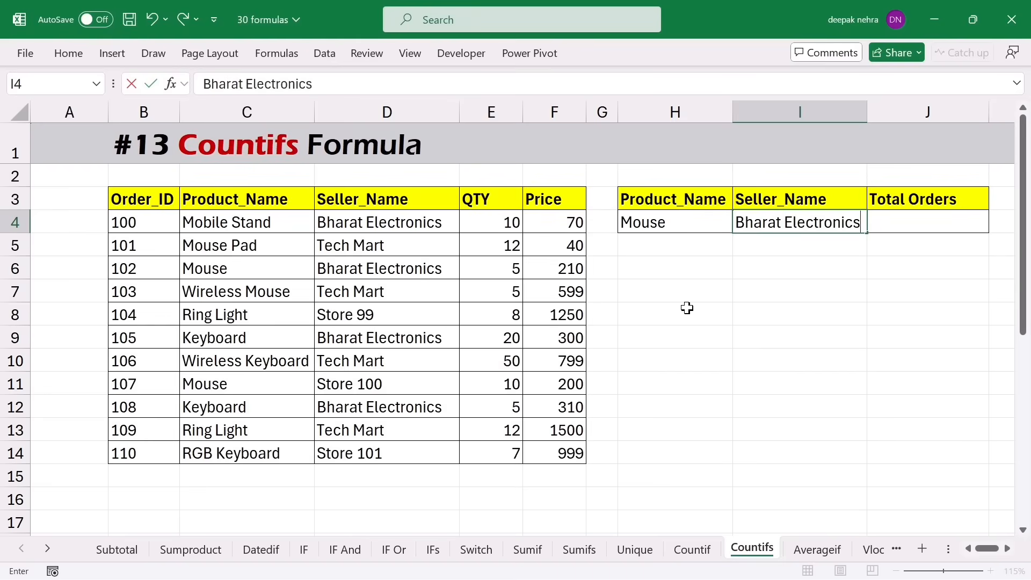
key(Tab)
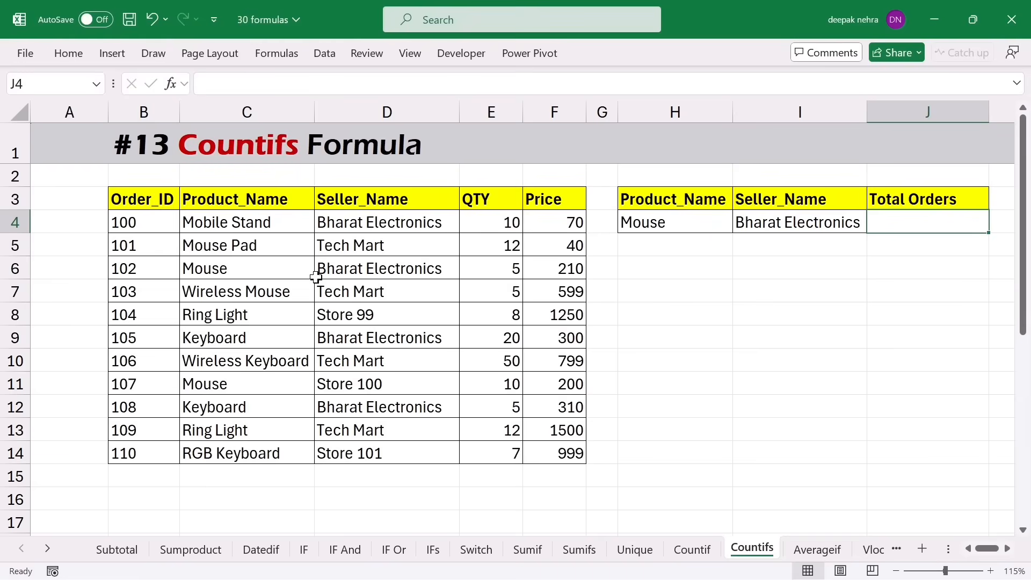
click(260, 244)
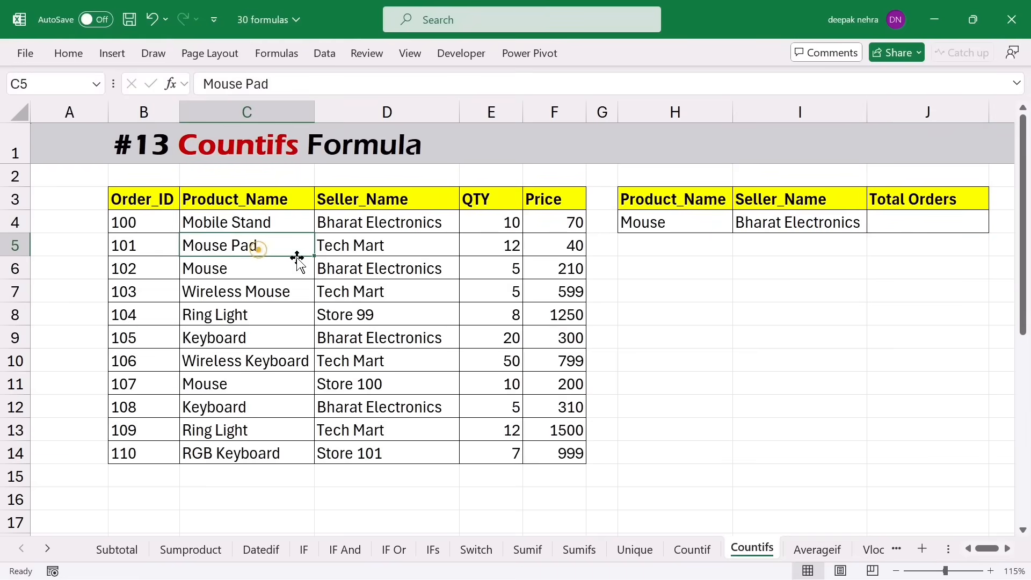
click(414, 226)
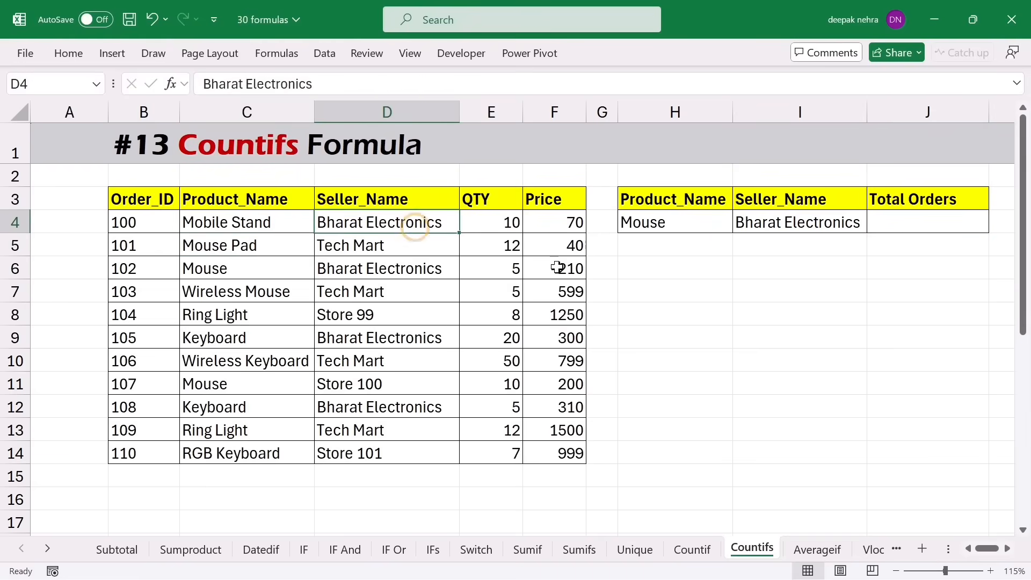
- Enter =COUNTIFS(C4:C14,H4,D4:D14,I4) in J4, returning 1
click(891, 225)
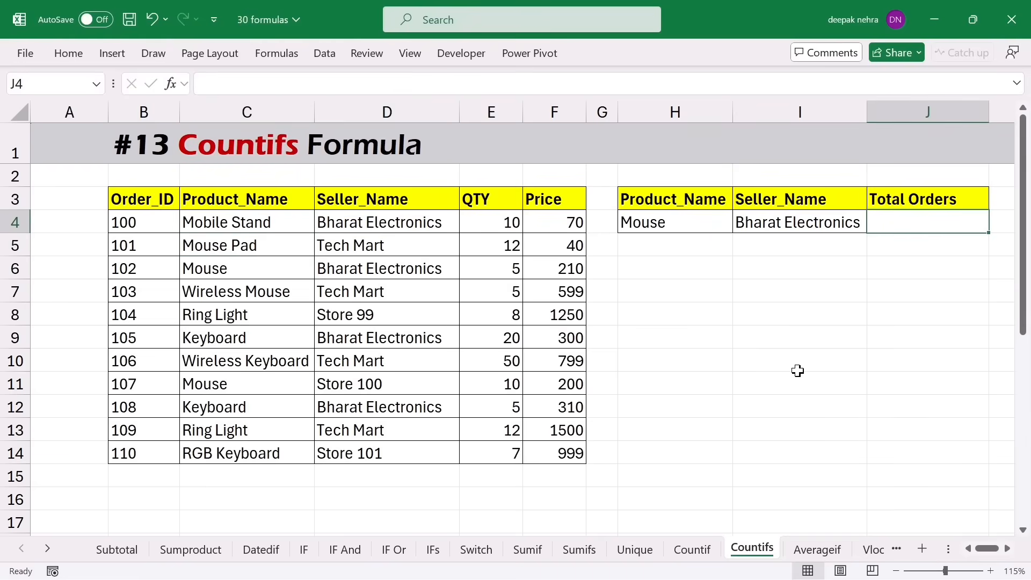
text(=)
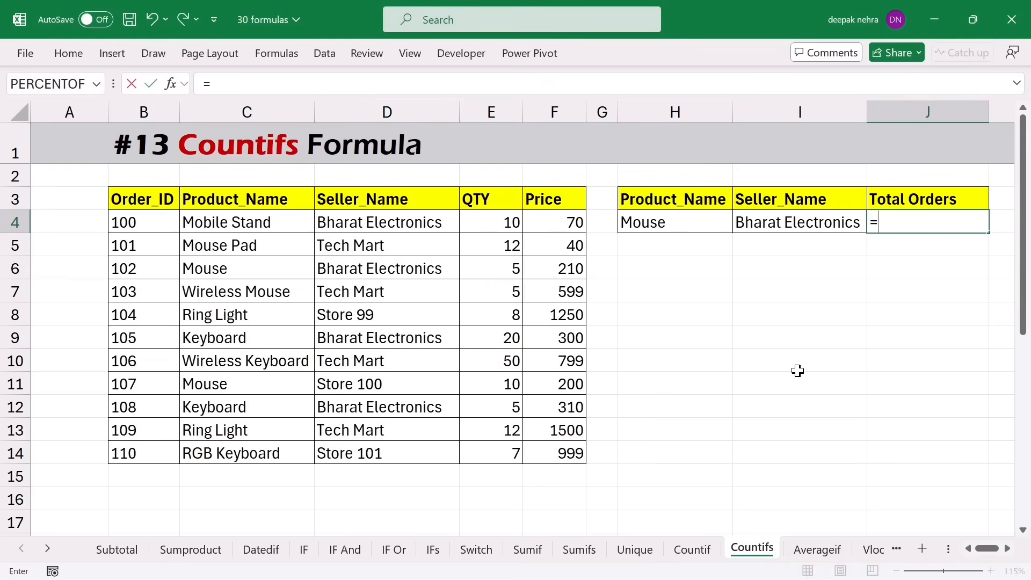
text(count)
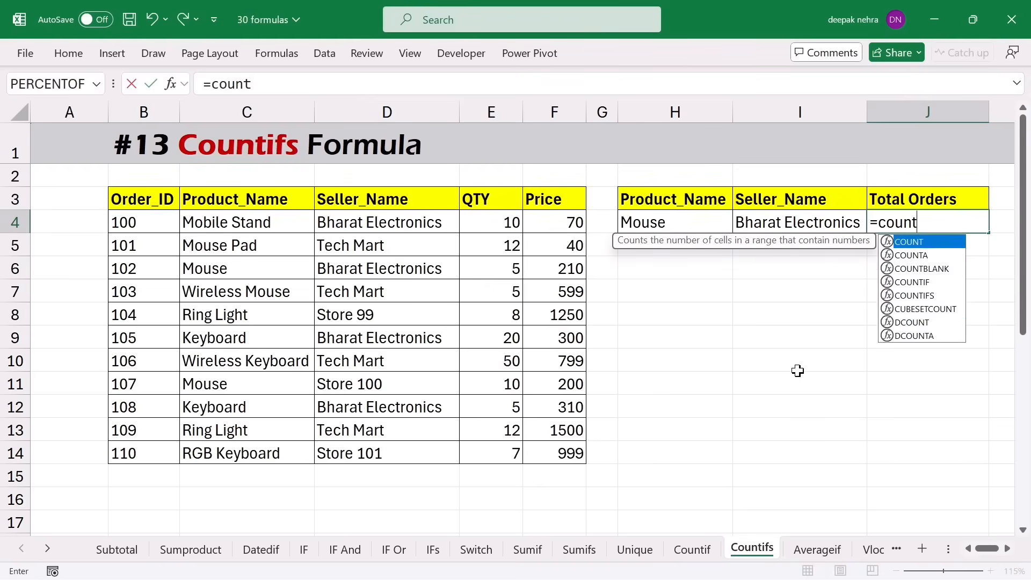
text(ifs)
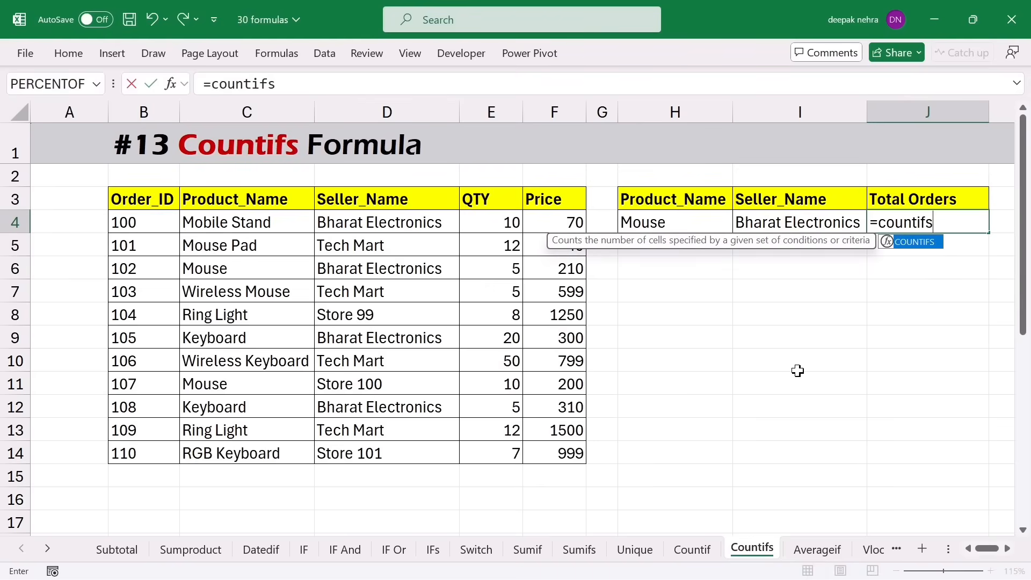
double_click(881, 246)
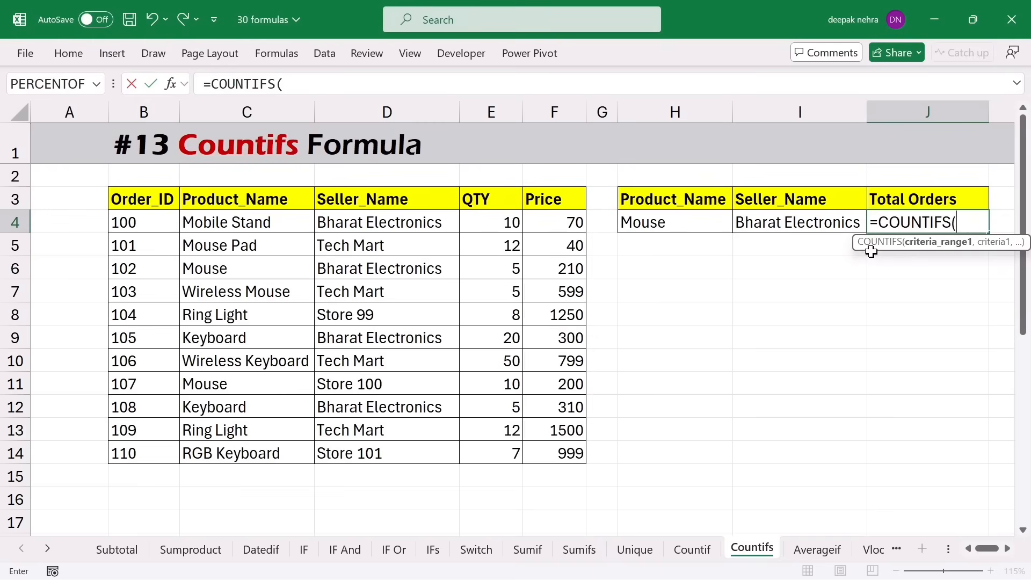
drag(740, 289, 725, 290)
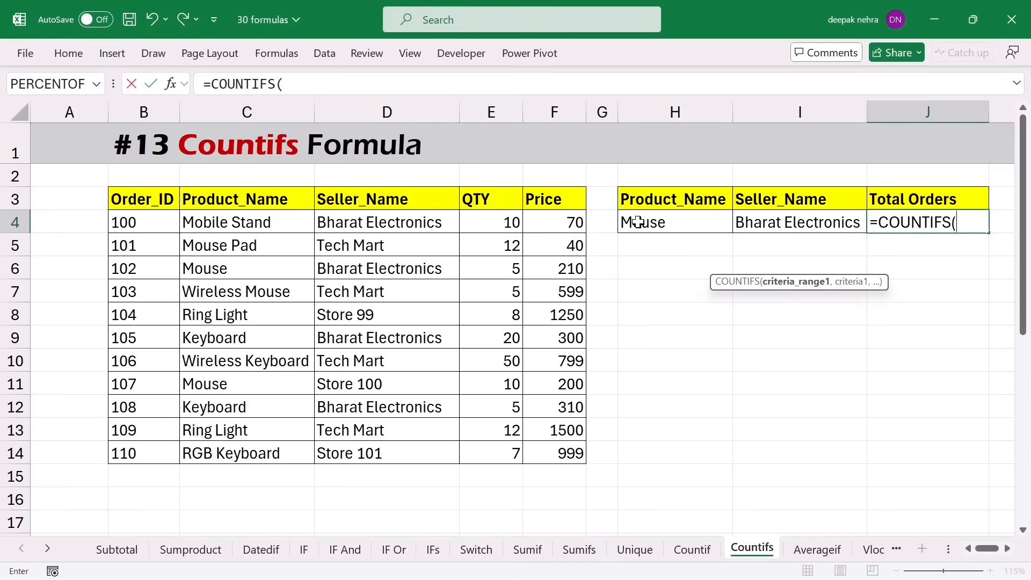
drag(288, 223, 263, 454)
text(,)
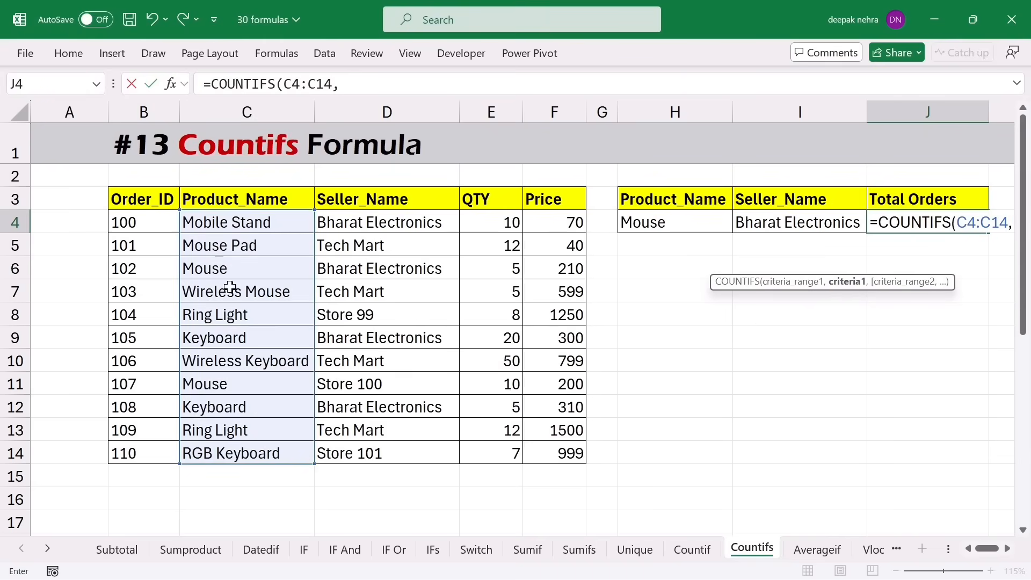
click(656, 224)
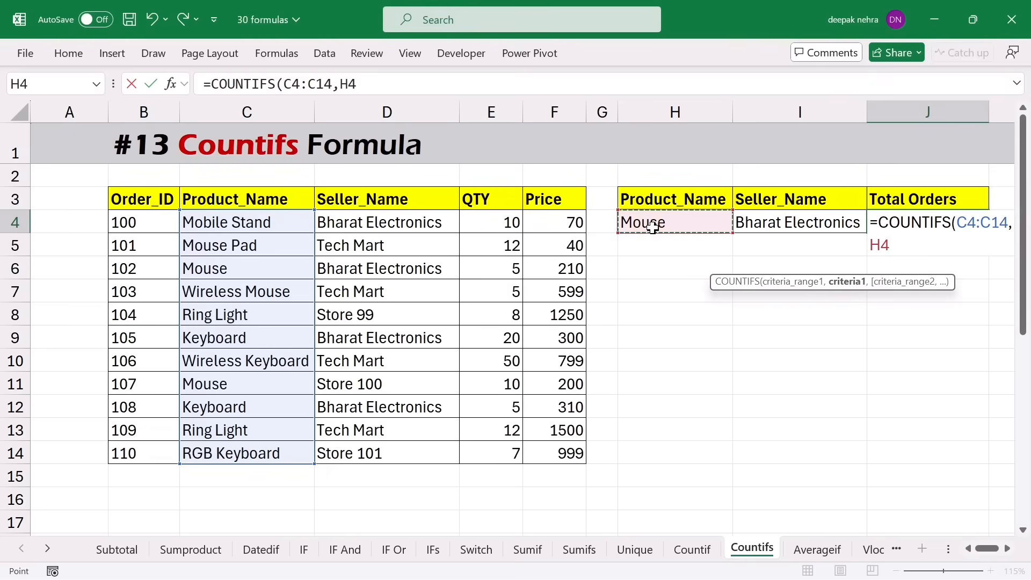
text(,)
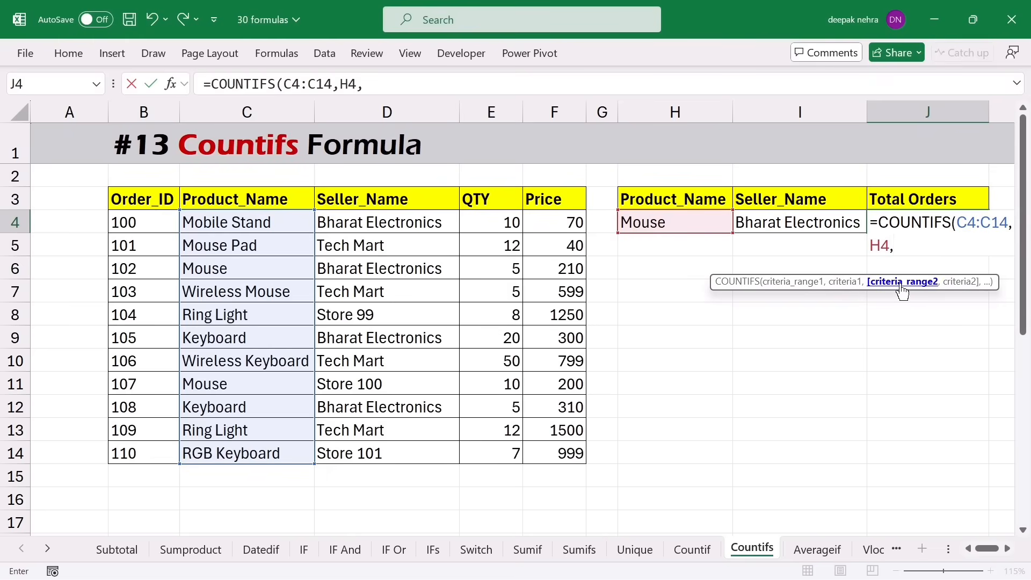
drag(407, 228, 401, 455)
text(,)
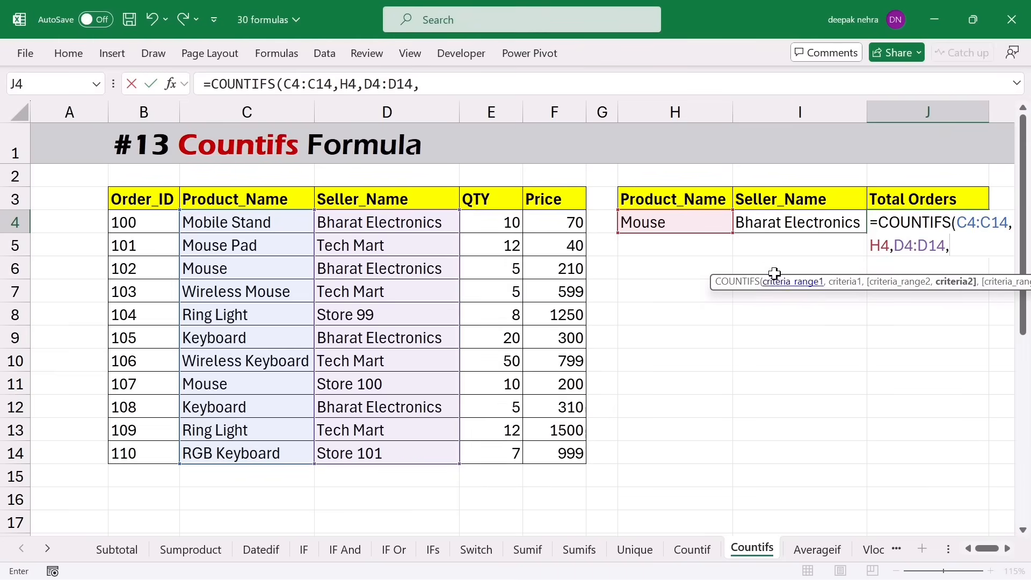
click(773, 229)
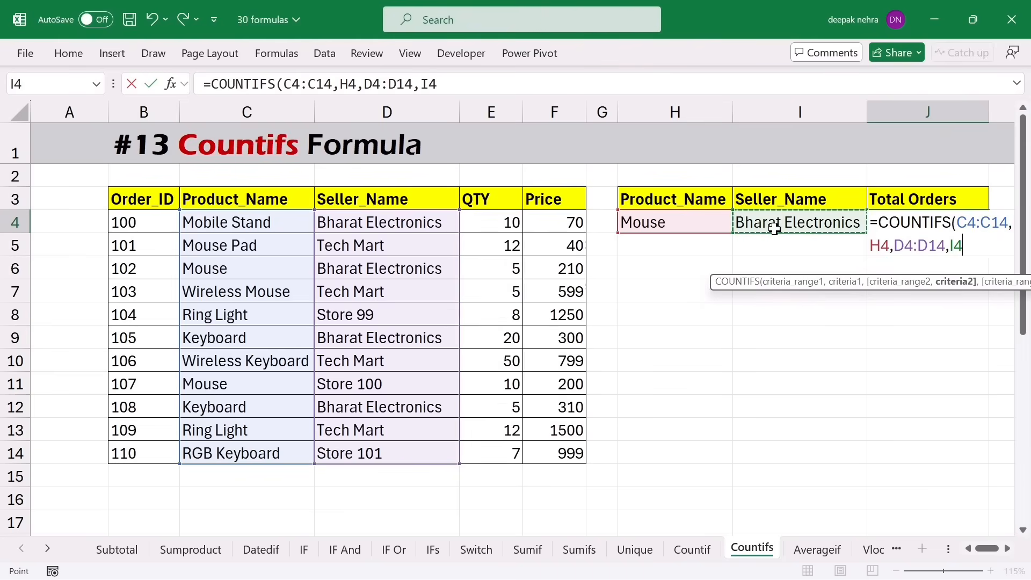
key(Return)
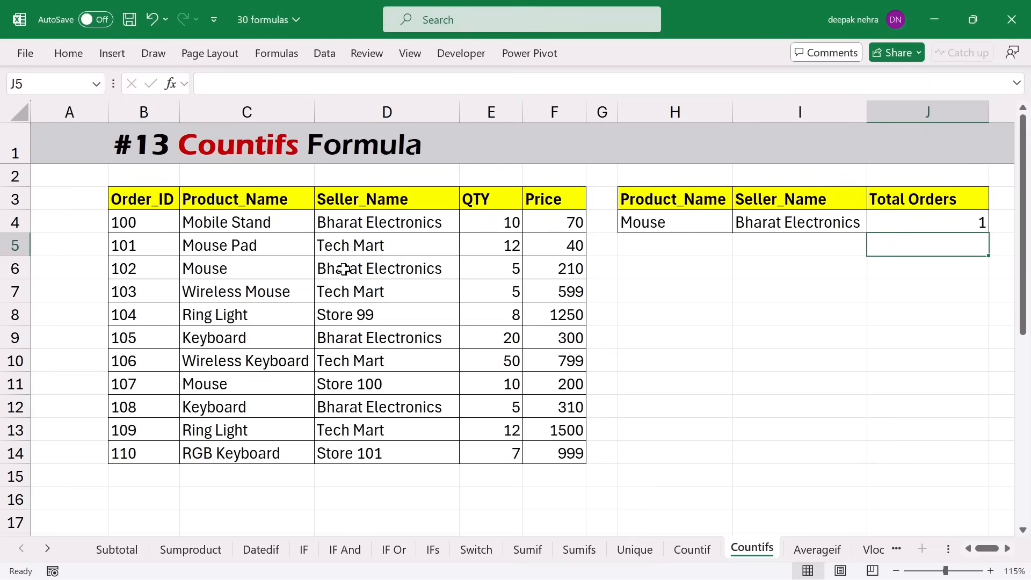
click(920, 216)
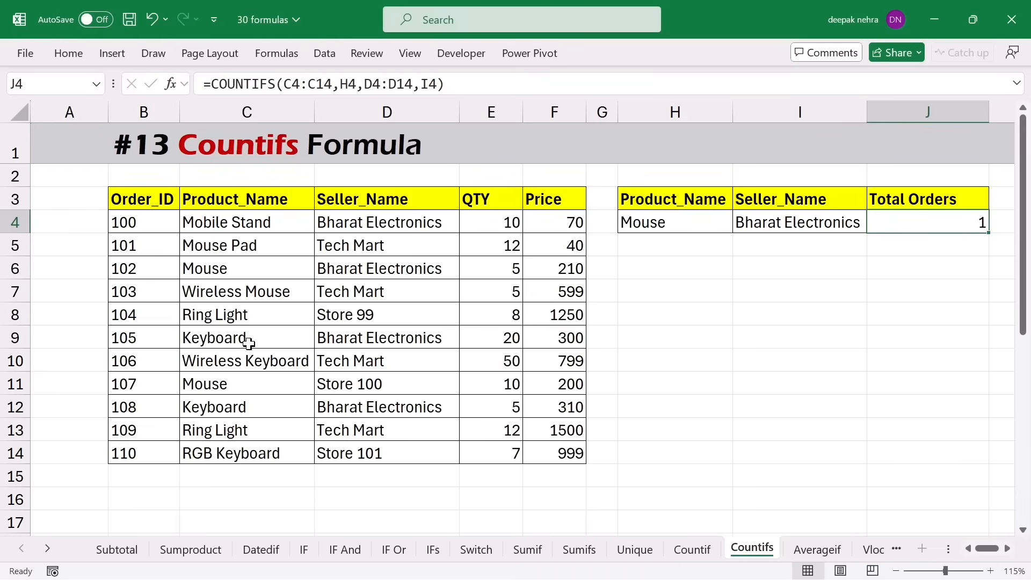
- Highlight row 6 as the single matching Mouse order, contrasting the other Mouse order from Store 100
click(233, 278)
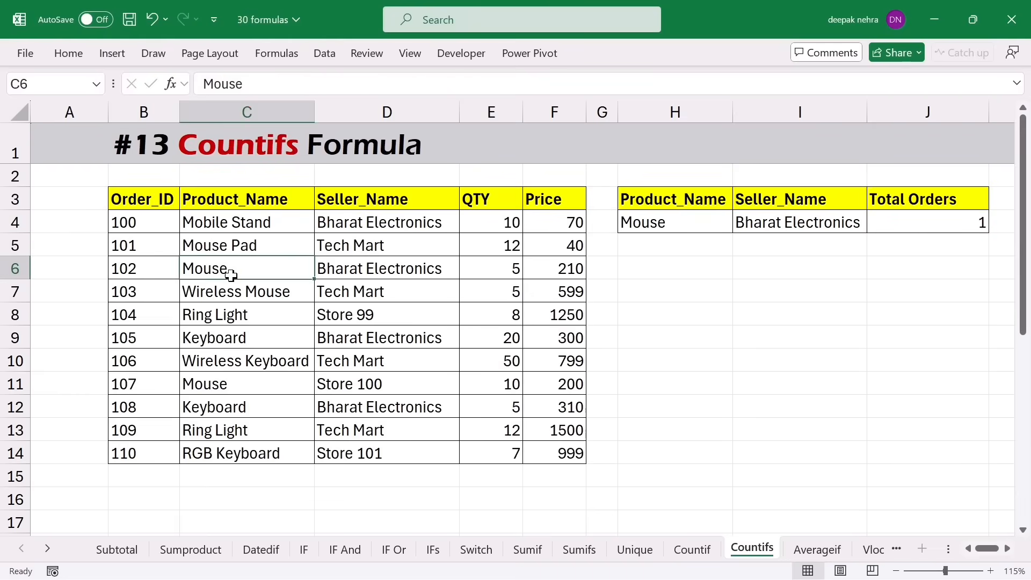
drag(237, 268, 360, 269)
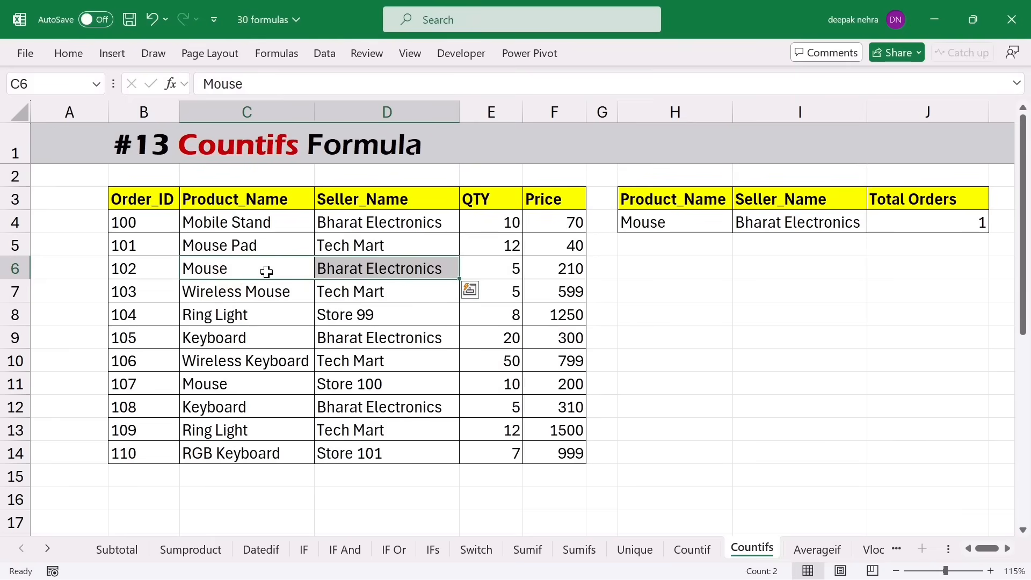
drag(255, 270, 342, 273)
click(340, 386)
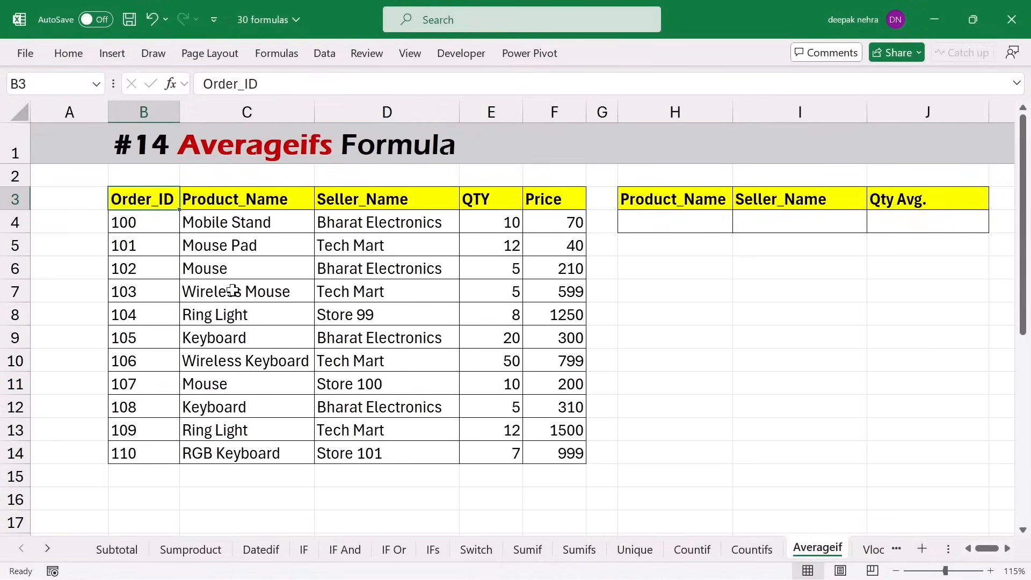
- Fill Mouse from C6 down into C7:C9
click(244, 271)
drag(314, 279, 317, 344)
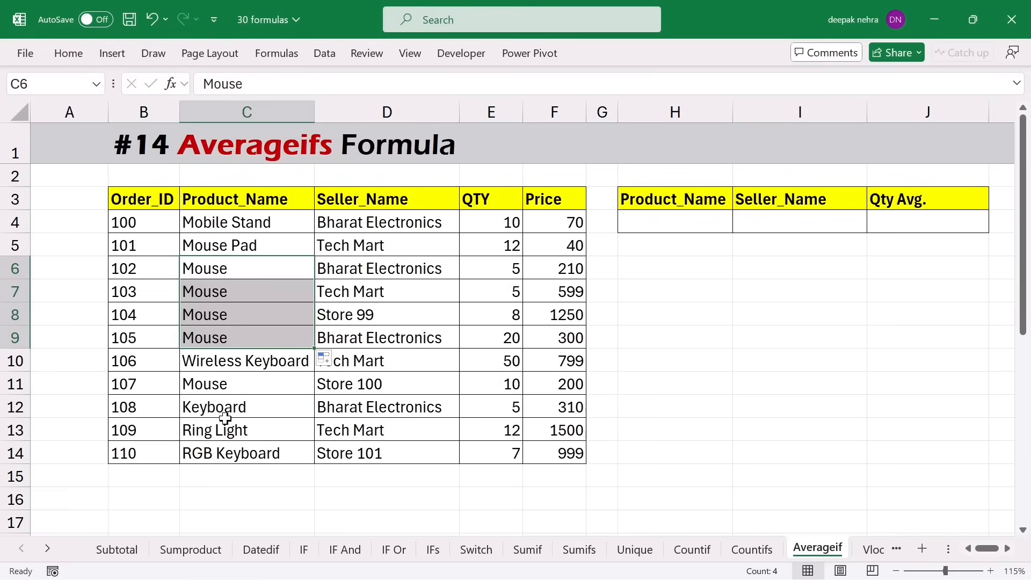
click(229, 223)
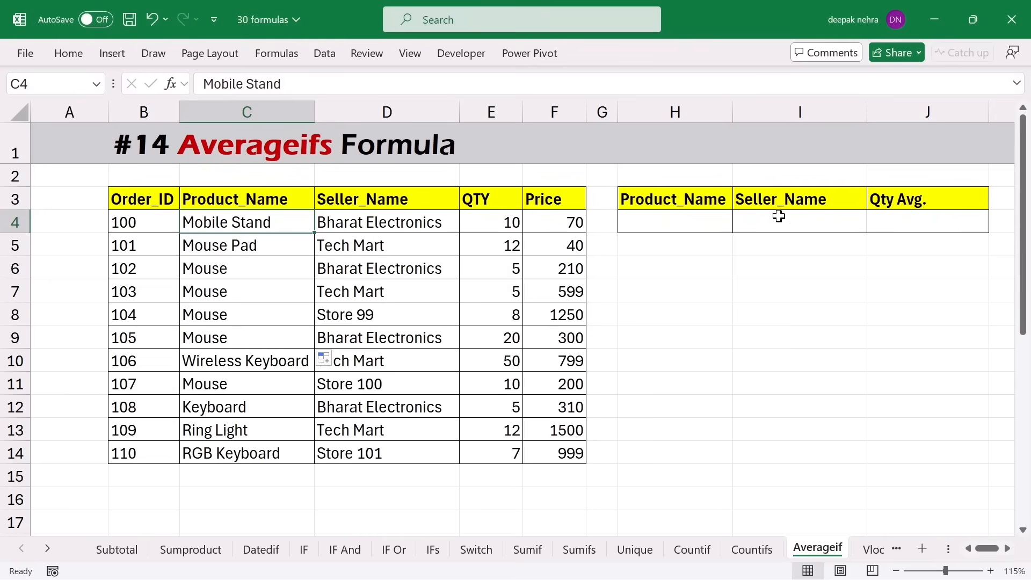
- Enter Mouse as the product criterion in H4
click(904, 198)
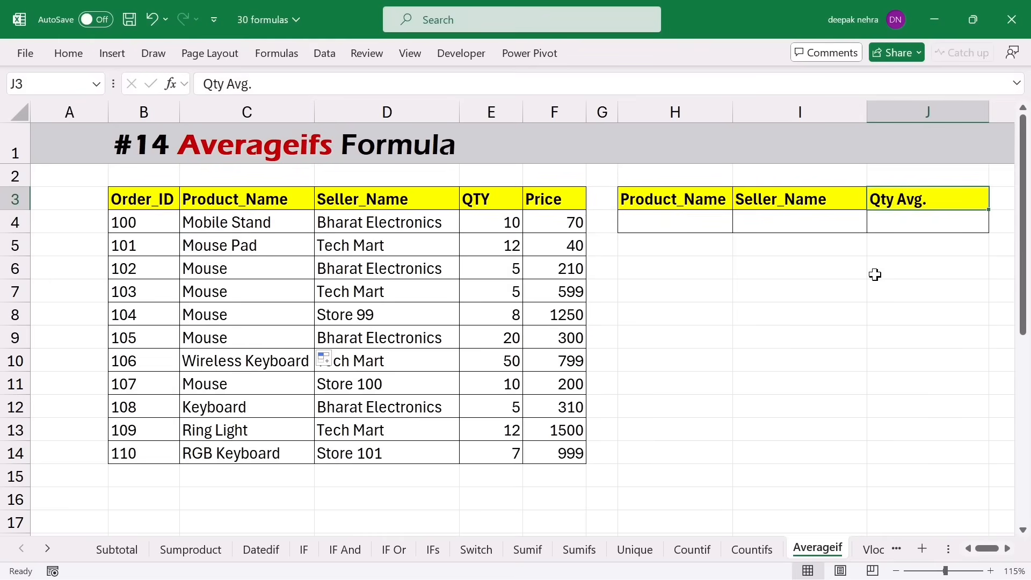
click(670, 228)
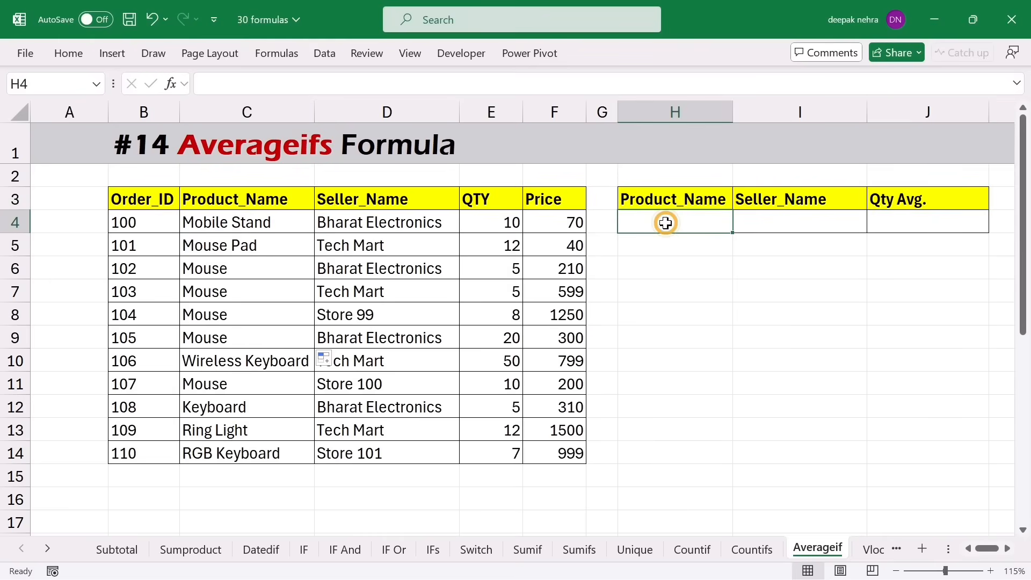
text(Mouse)
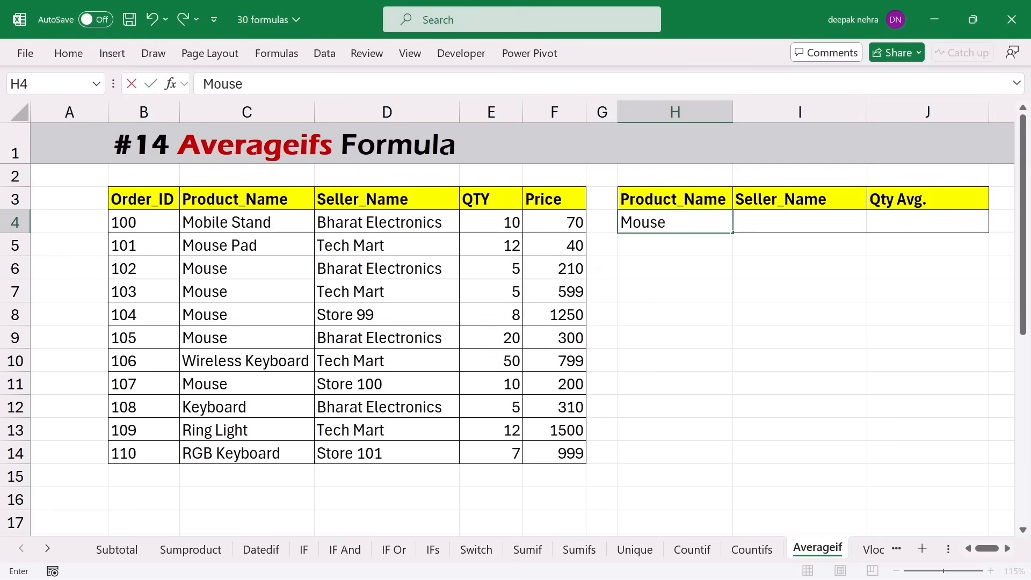
key(Tab)
key(Tab)
- Enter =AVERAGEIF(C4:C14,H4,E4:E14) in J4, giving Mouse an average quantity of 9.6
text(=)
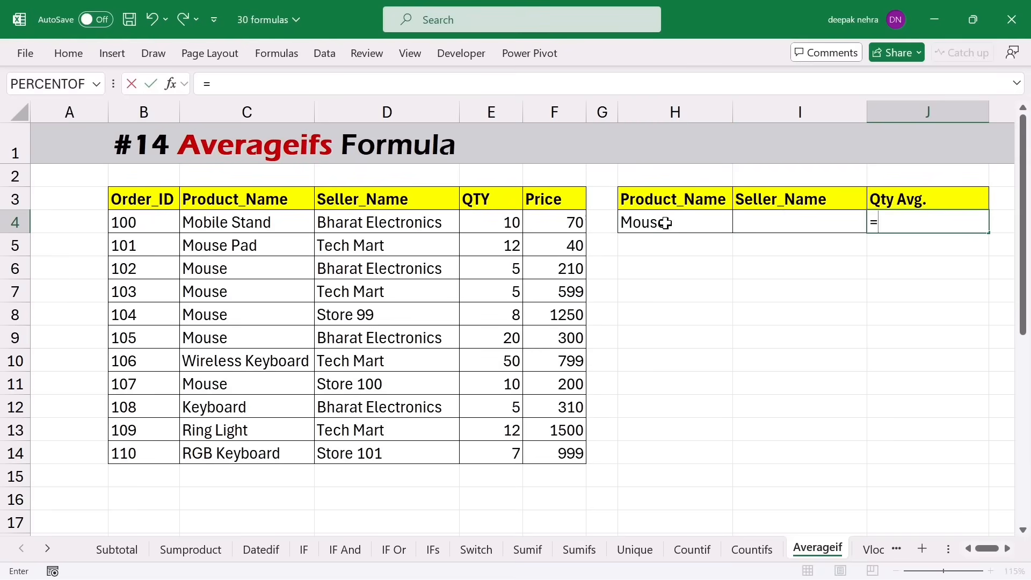
text(average)
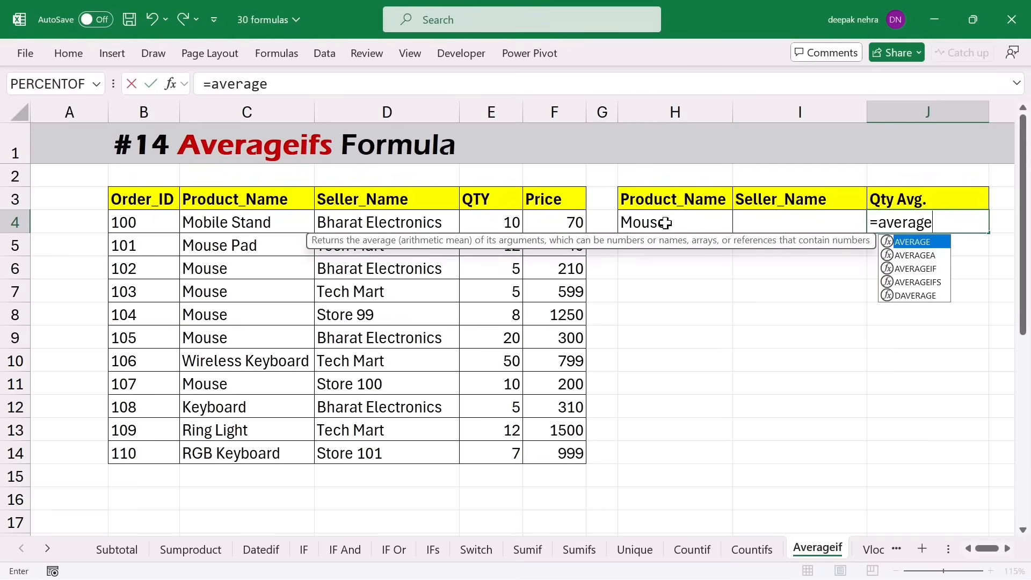
text(if)
key(Tab)
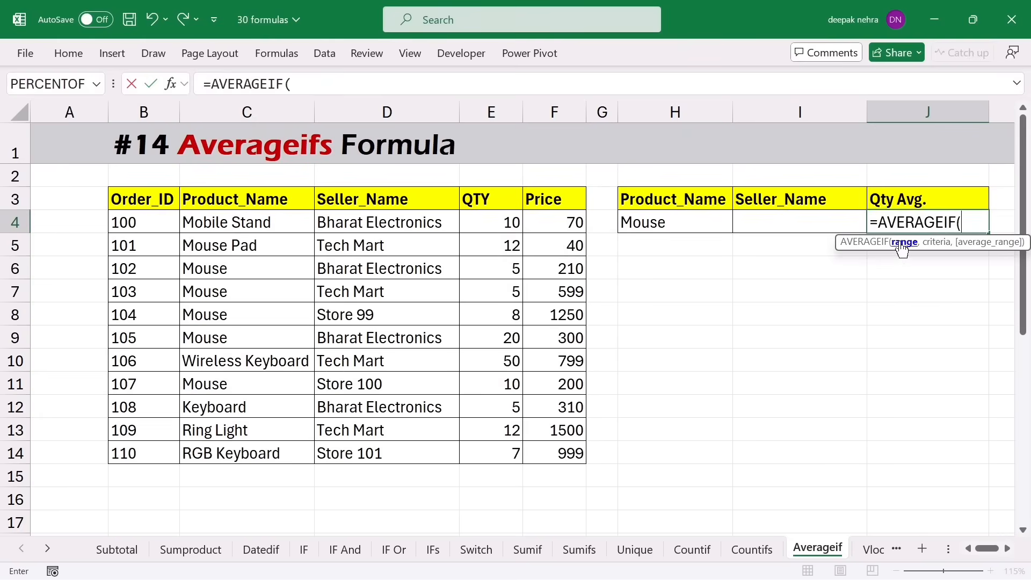
drag(251, 225, 241, 453)
text(,)
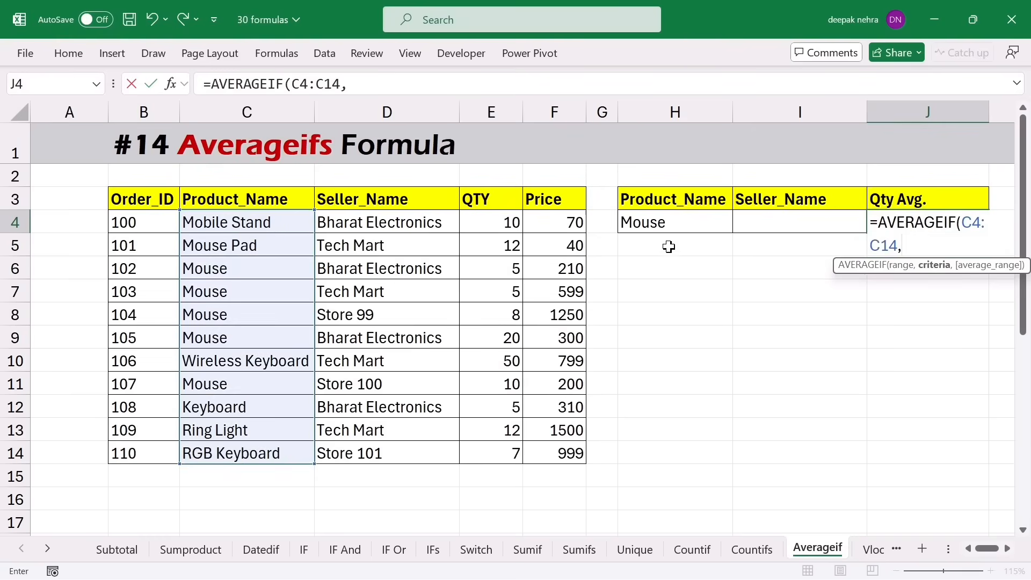
click(664, 222)
text(,)
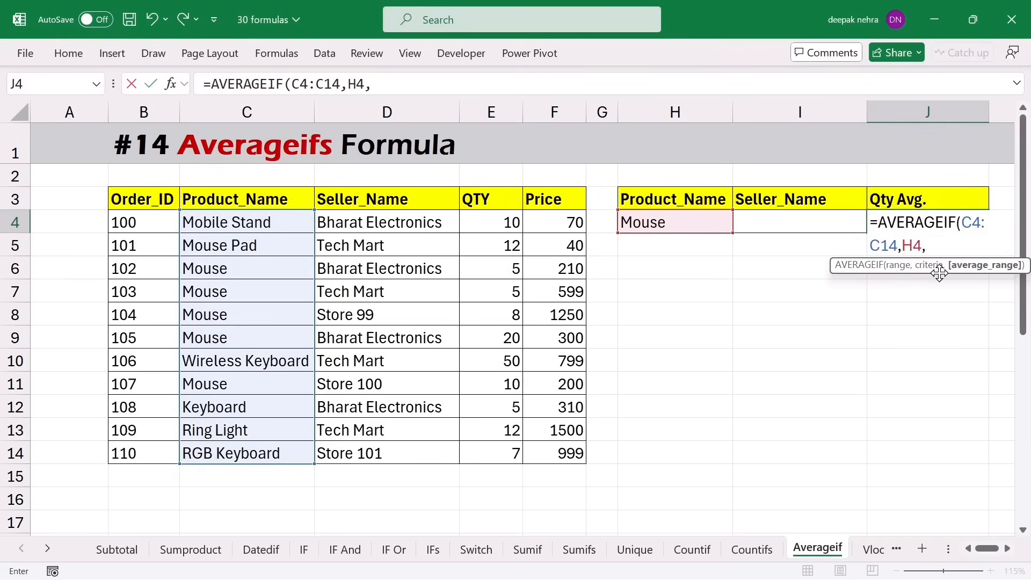
drag(498, 222, 490, 453)
key(Return)
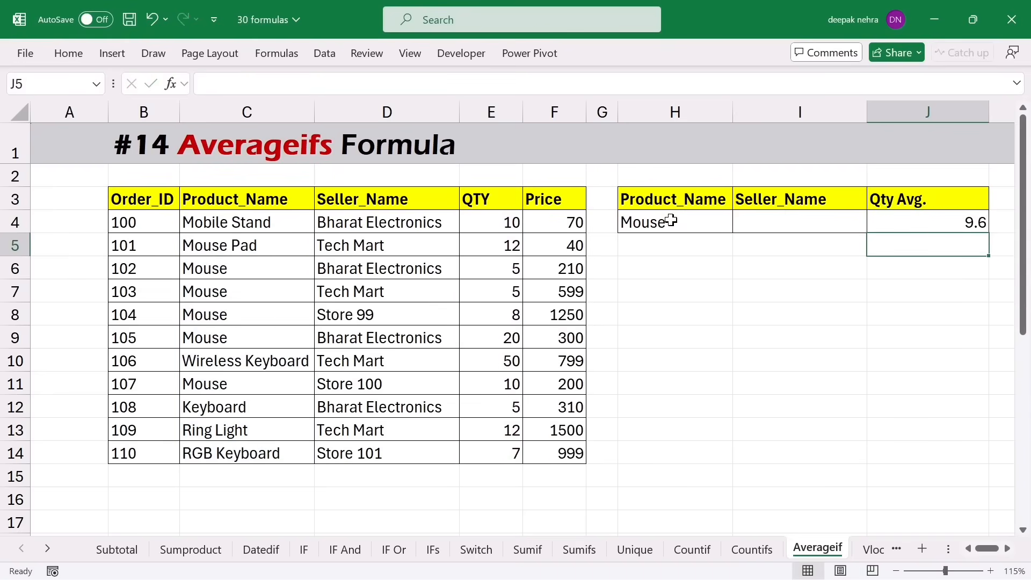
drag(235, 235, 236, 454)
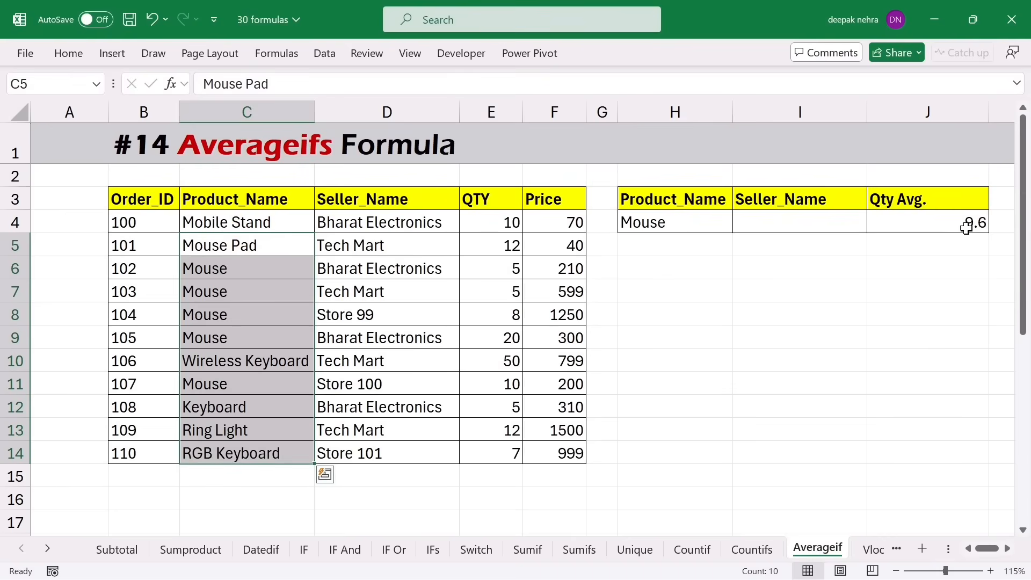
click(782, 221)
click(920, 224)
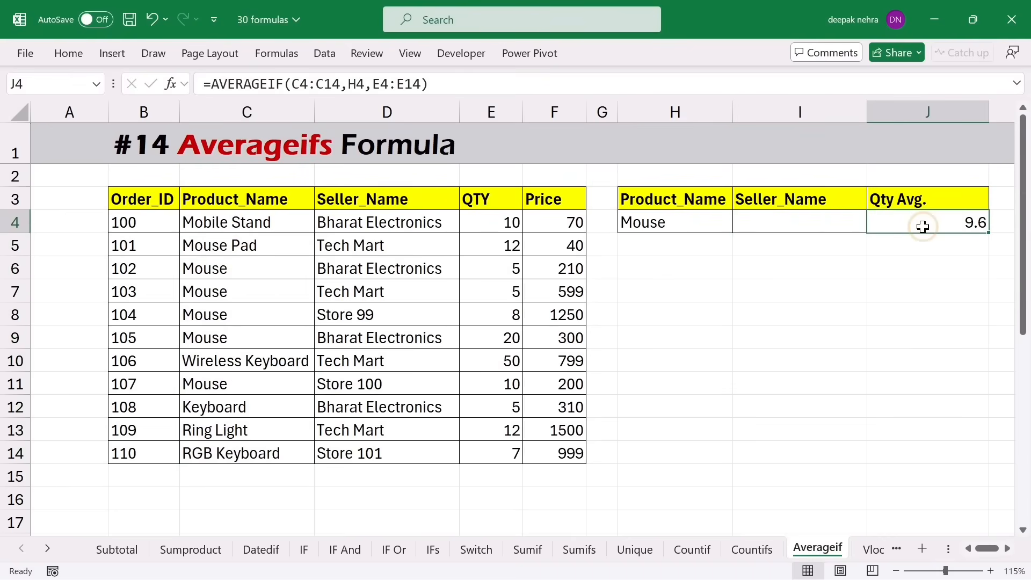
- Clear J4 and paste Bharat Electronics from D4 into the Seller_Name cell I4
key(Delete)
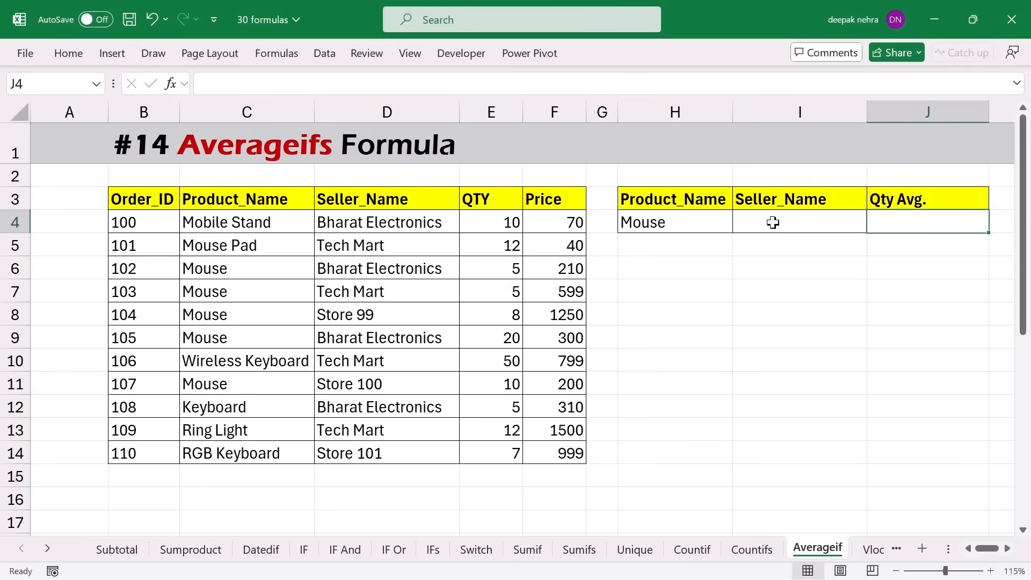
click(385, 230)
key(ctrl+c)
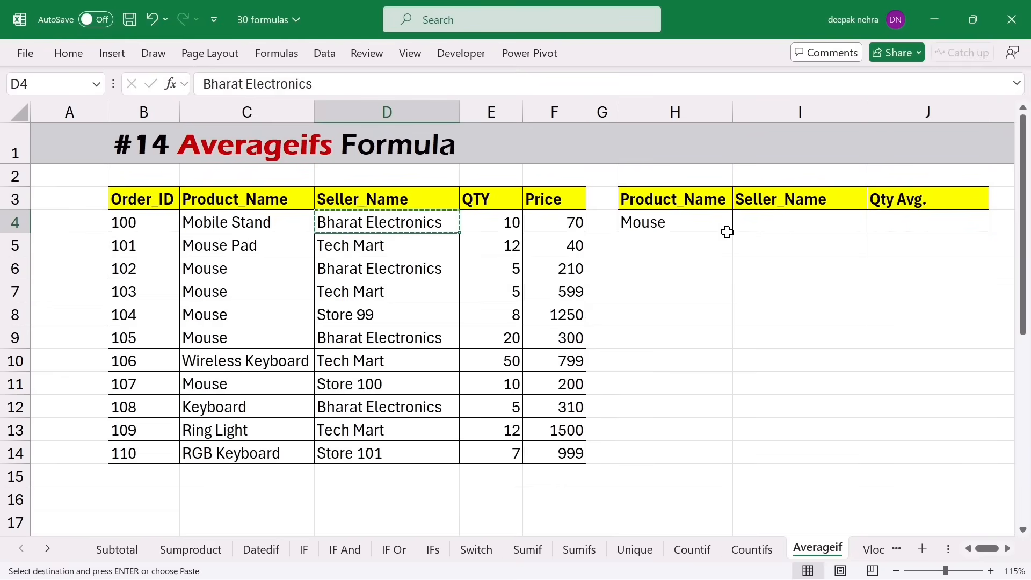
click(765, 224)
key(ctrl+v)
click(927, 225)
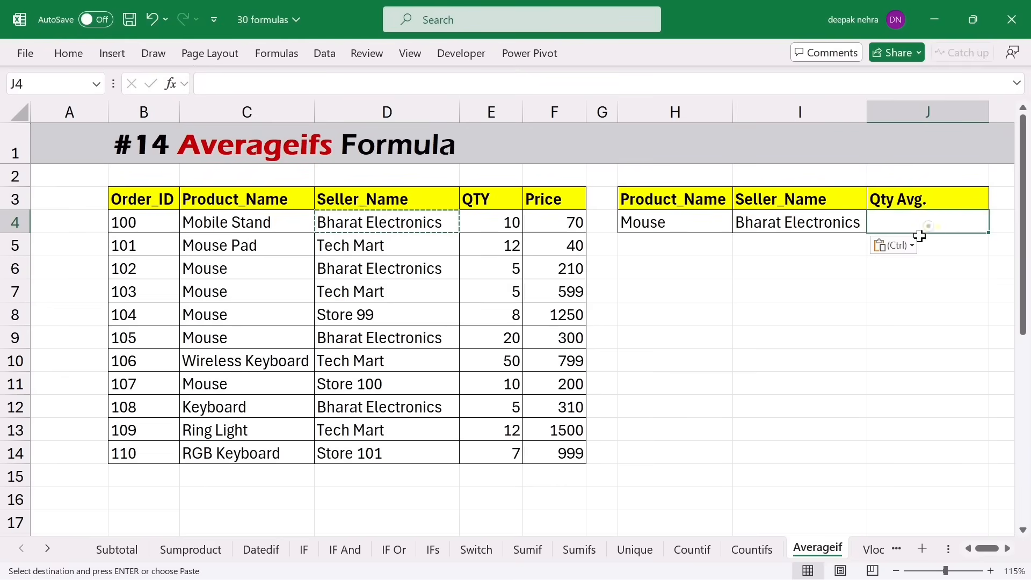
key(Escape)
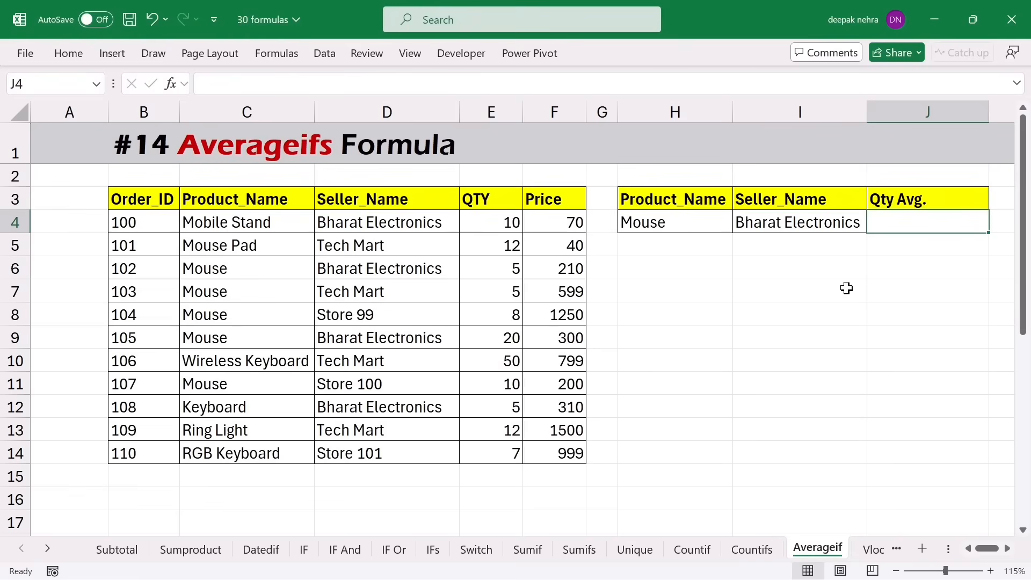
- Enter =AVERAGEIFS(E4:E14,C4:C14,H4,D4:D14,I4) in J4, showing 12.5
text(=)
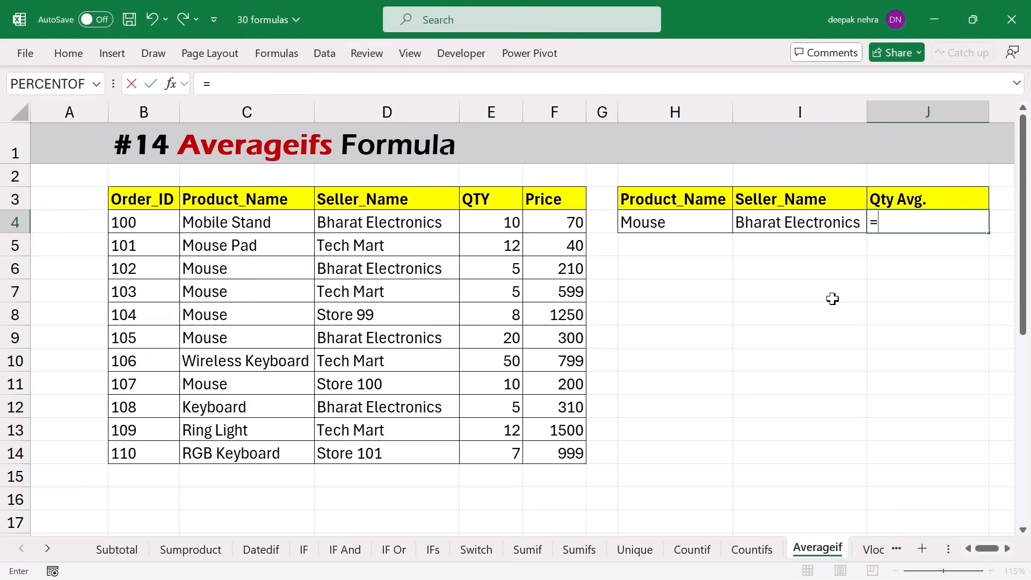
text(averag)
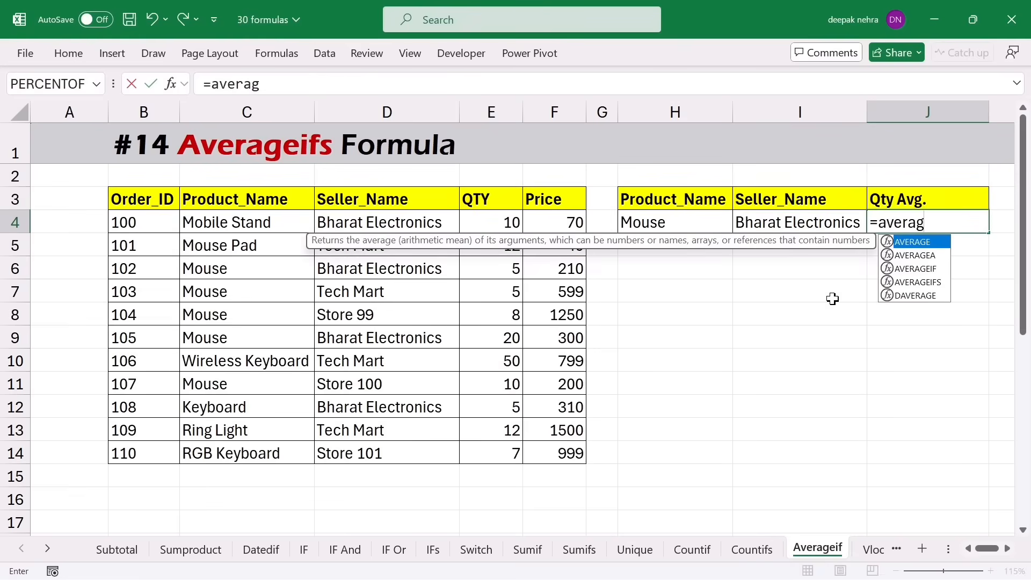
text(eifs()
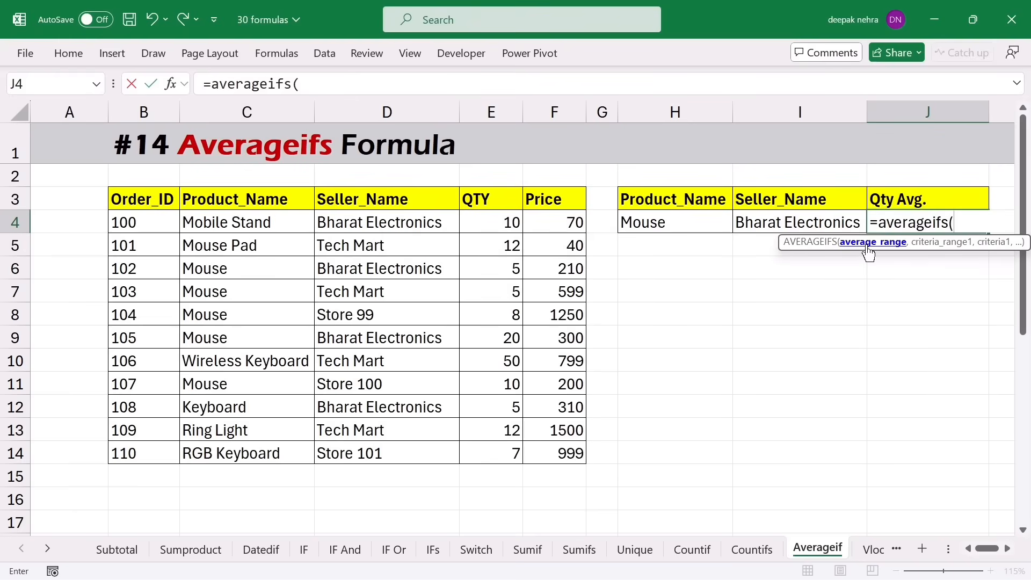
drag(483, 225, 491, 453)
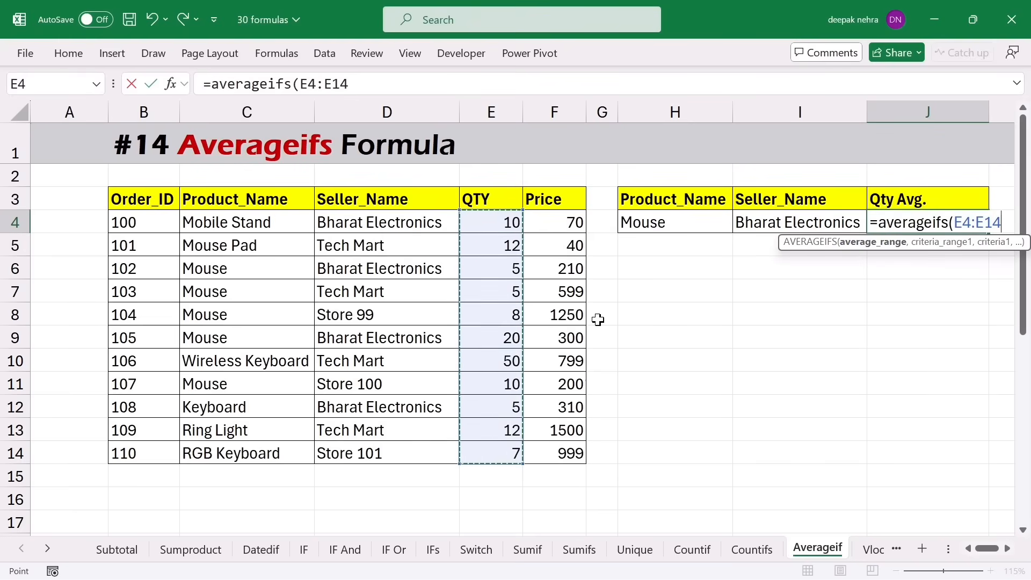
text(,)
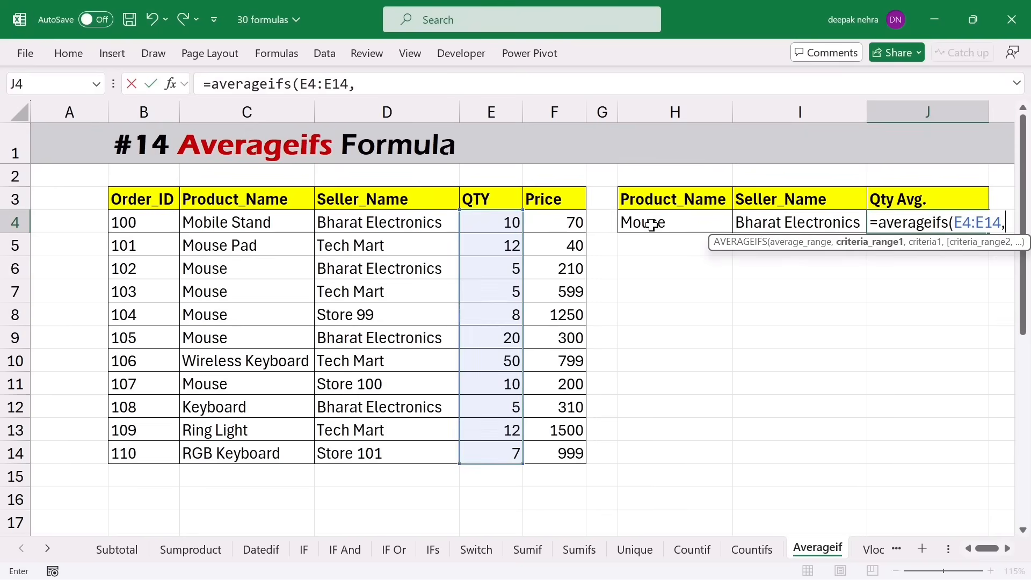
drag(240, 224, 244, 454)
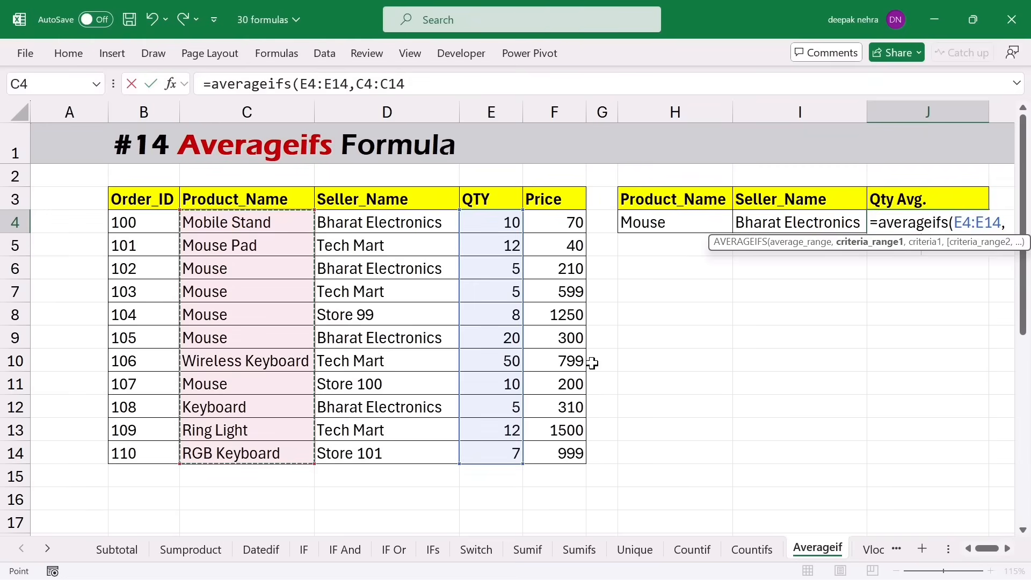
text(,)
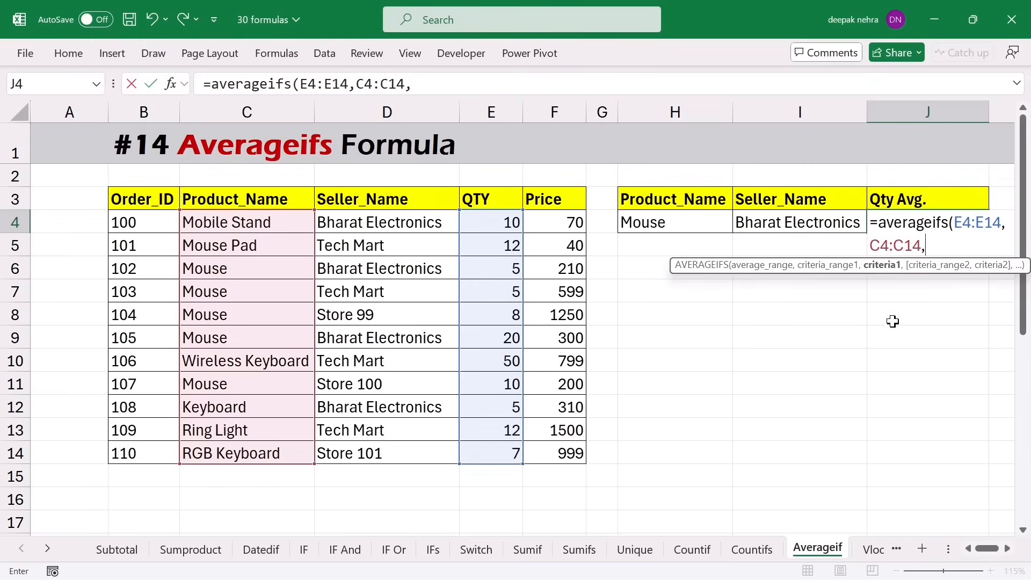
click(657, 223)
text(,)
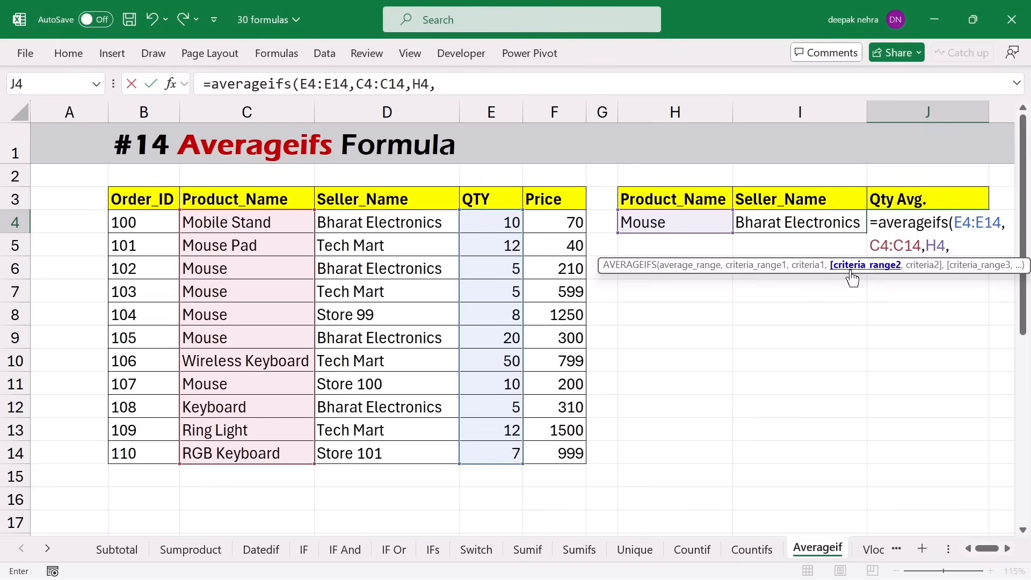
drag(393, 225, 405, 455)
text(,)
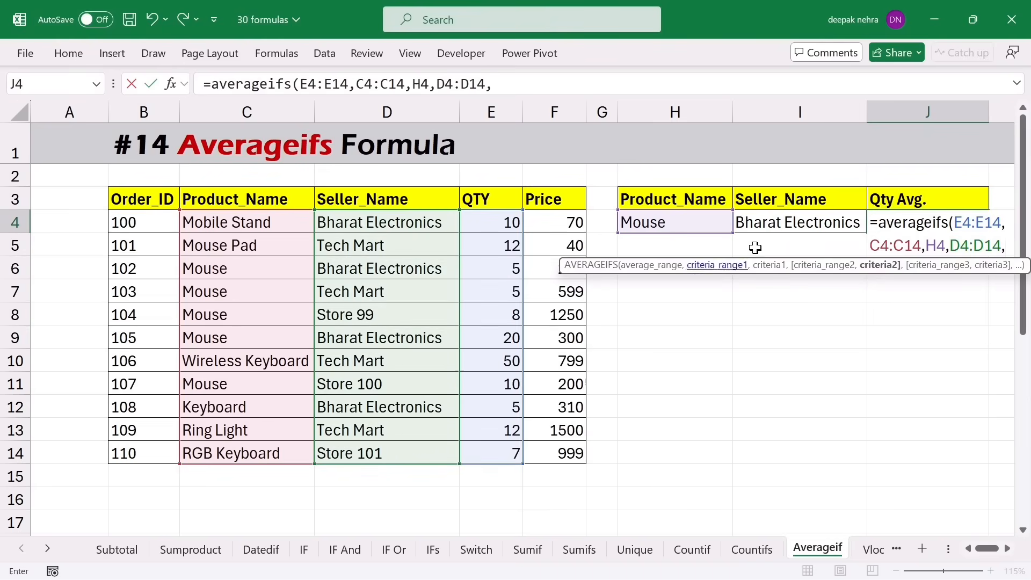
click(781, 223)
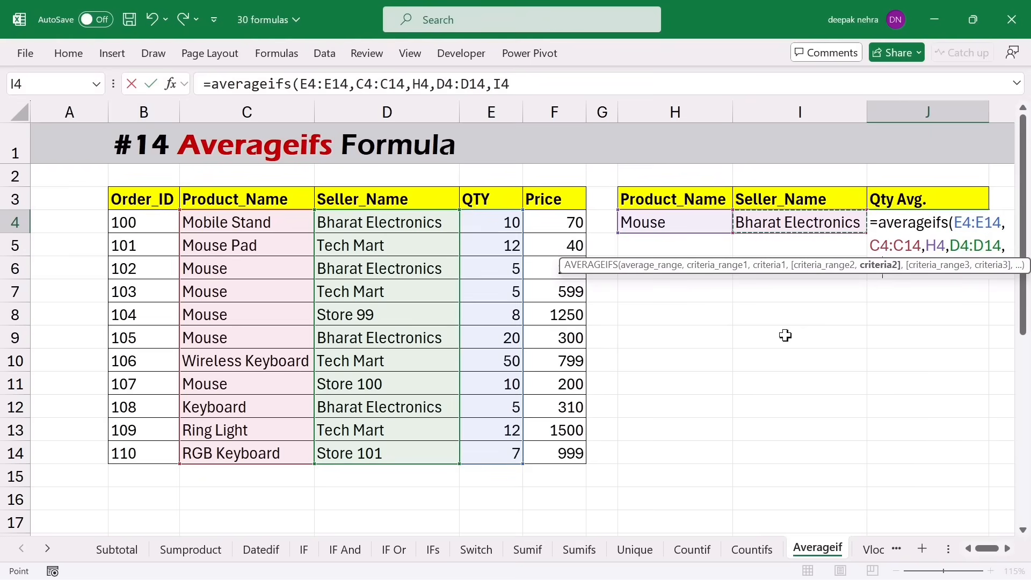
text())
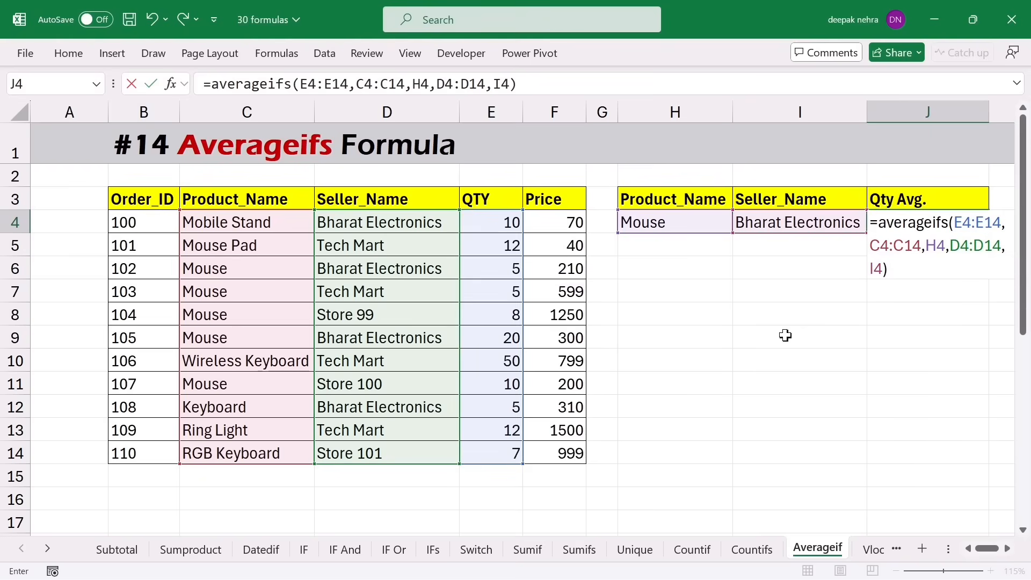
key(Return)
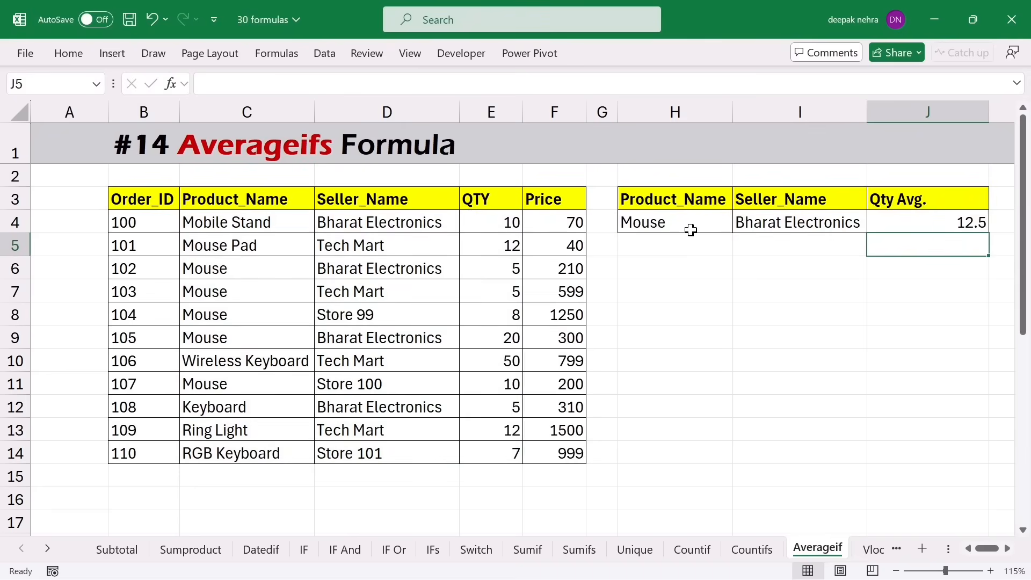
drag(696, 227, 815, 224)
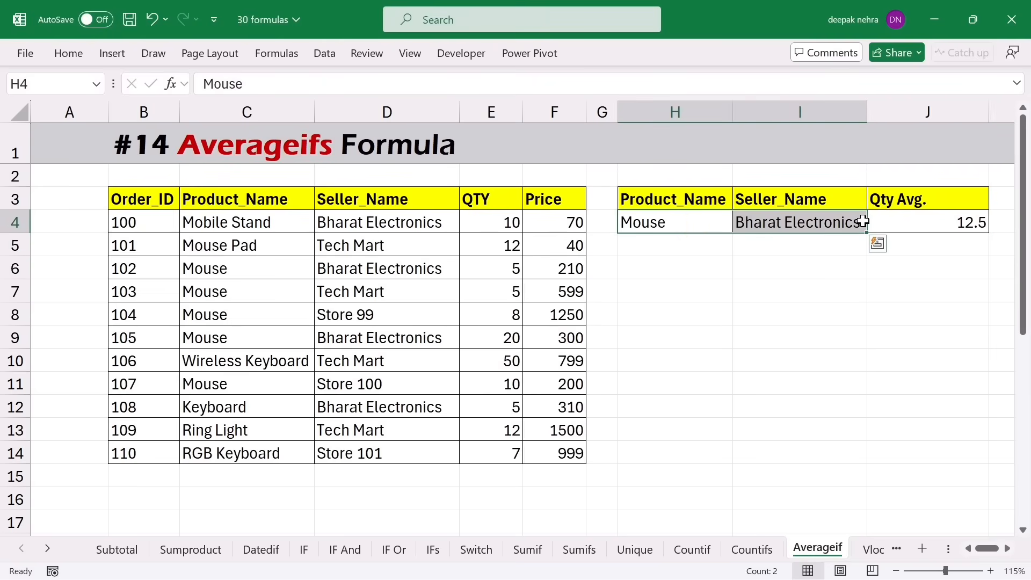
click(902, 223)
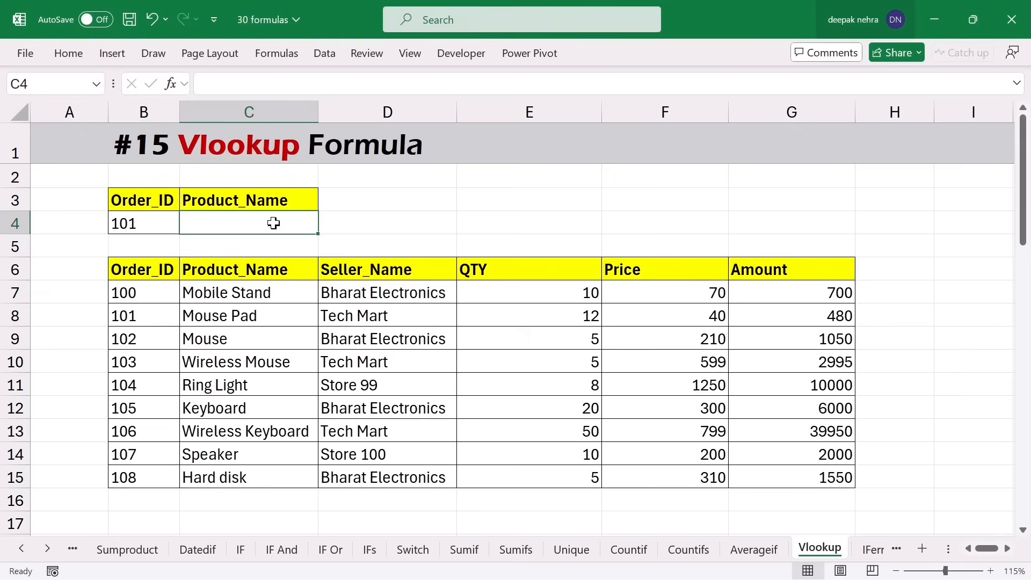
- Enter =VLOOKUP(B4,B6:G15,2,0) in C4 to return Mouse Pad for Order_ID 101
click(150, 225)
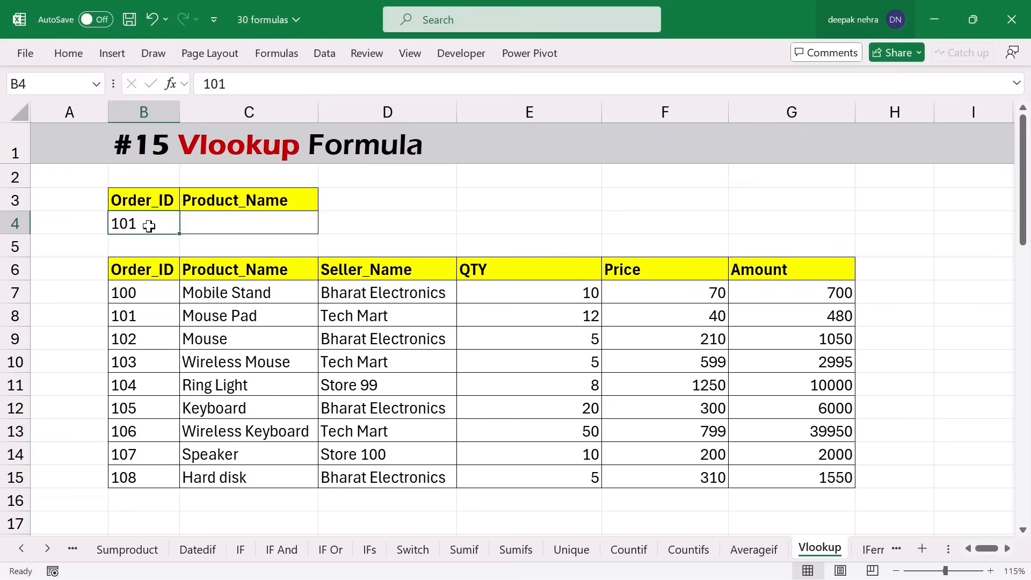
click(215, 222)
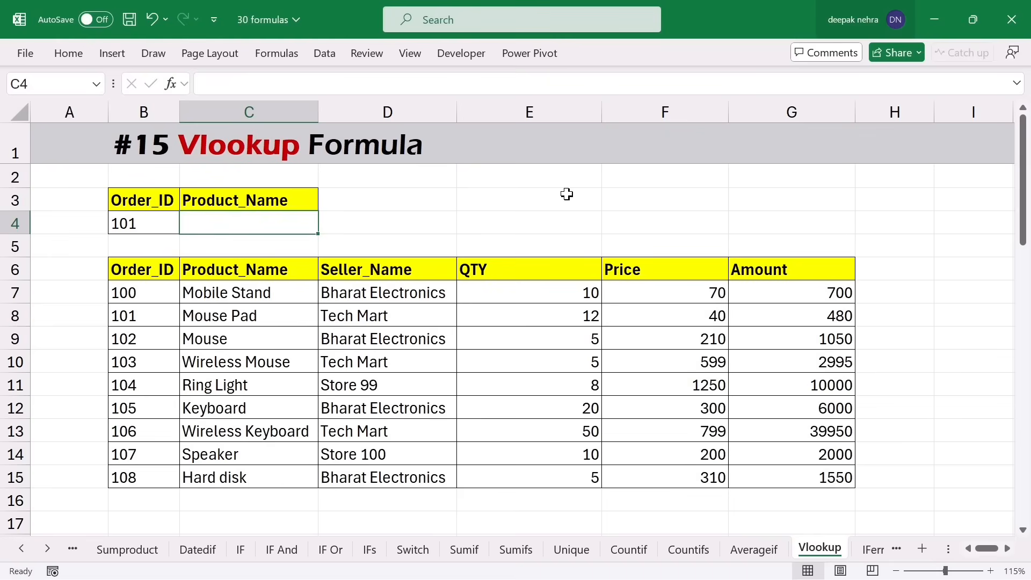
text(=vl)
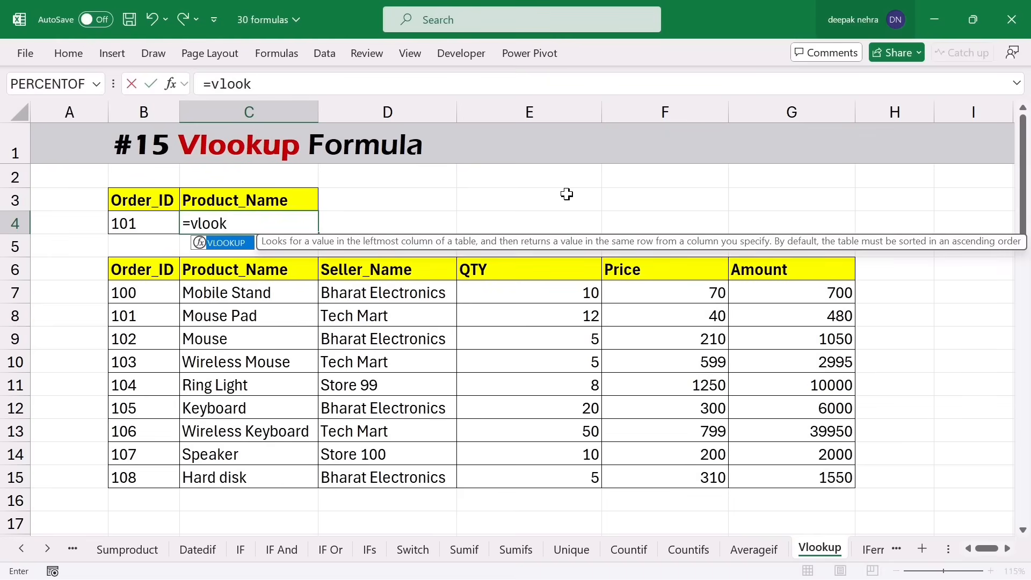
text(ook)
key(Tab)
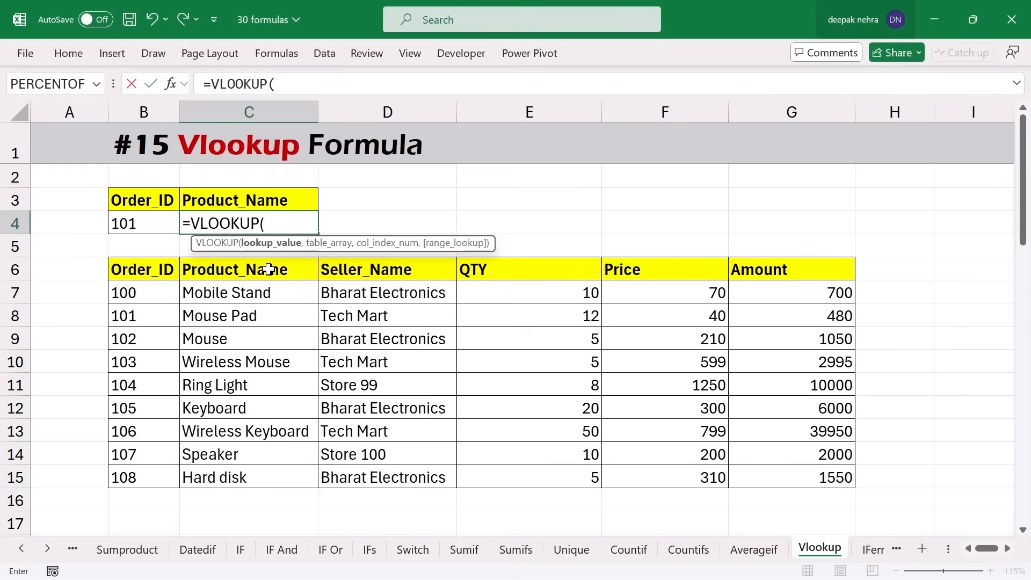
click(145, 223)
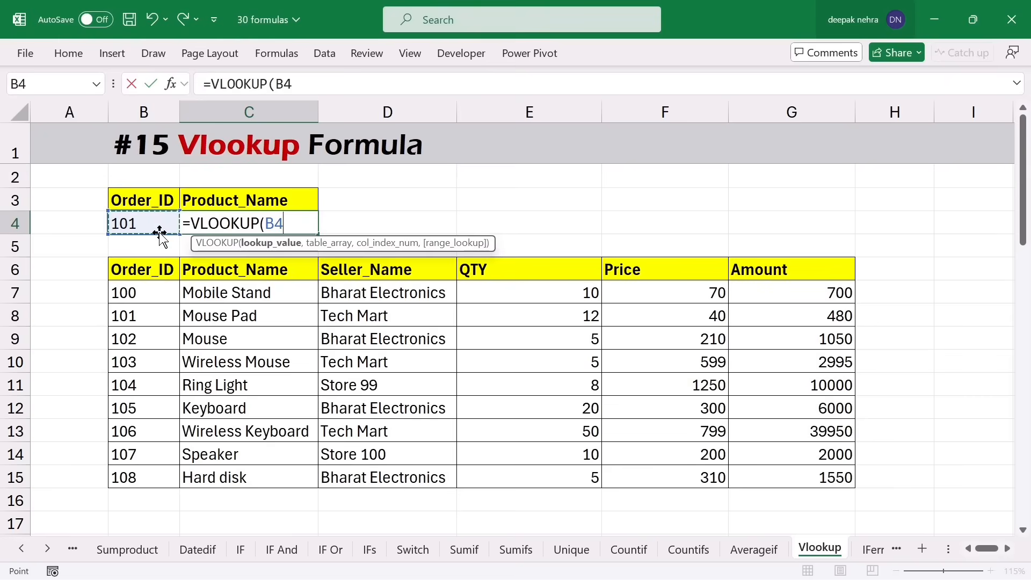
text(,)
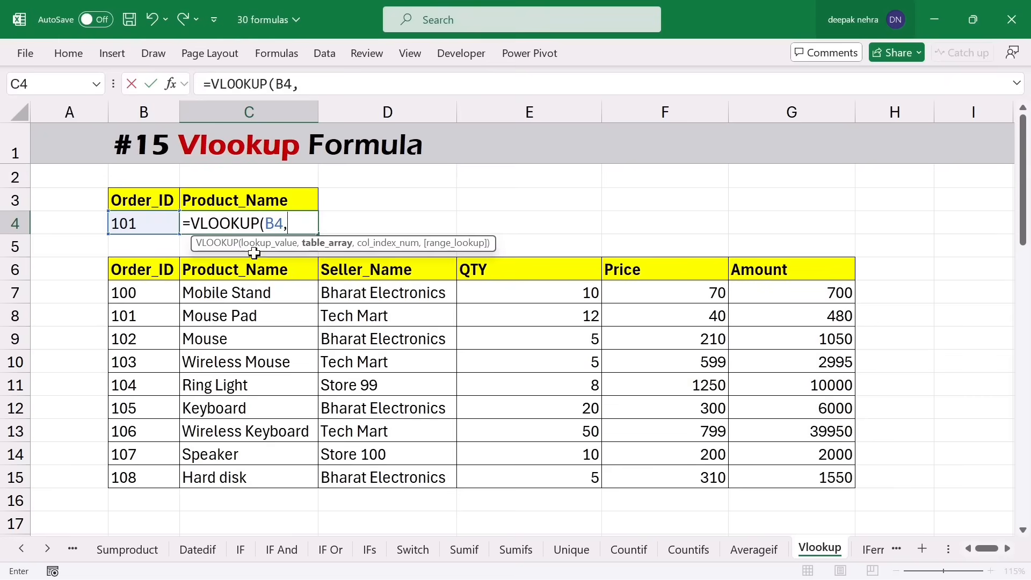
drag(118, 273, 785, 477)
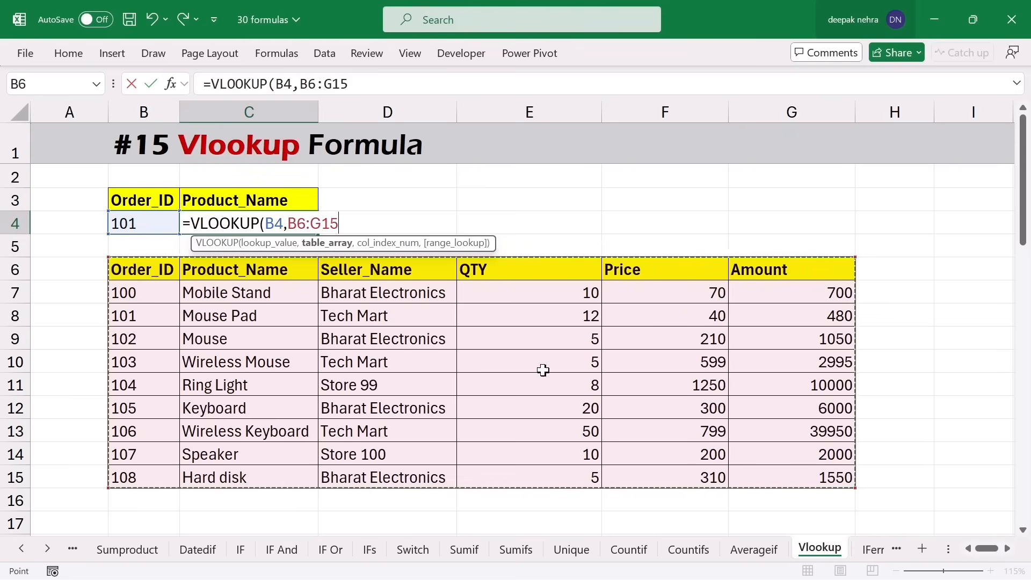
text(,)
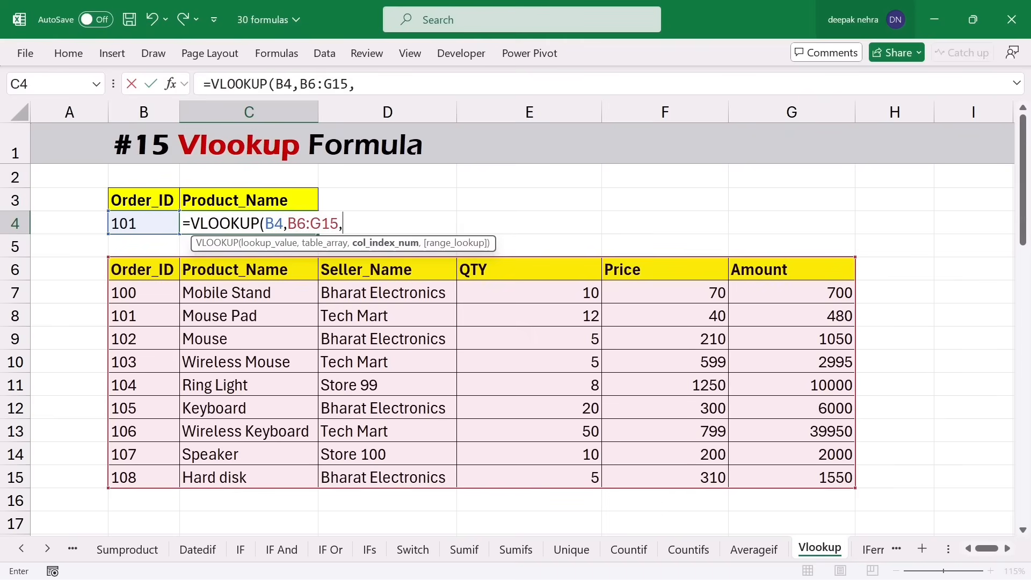
text(2,0)
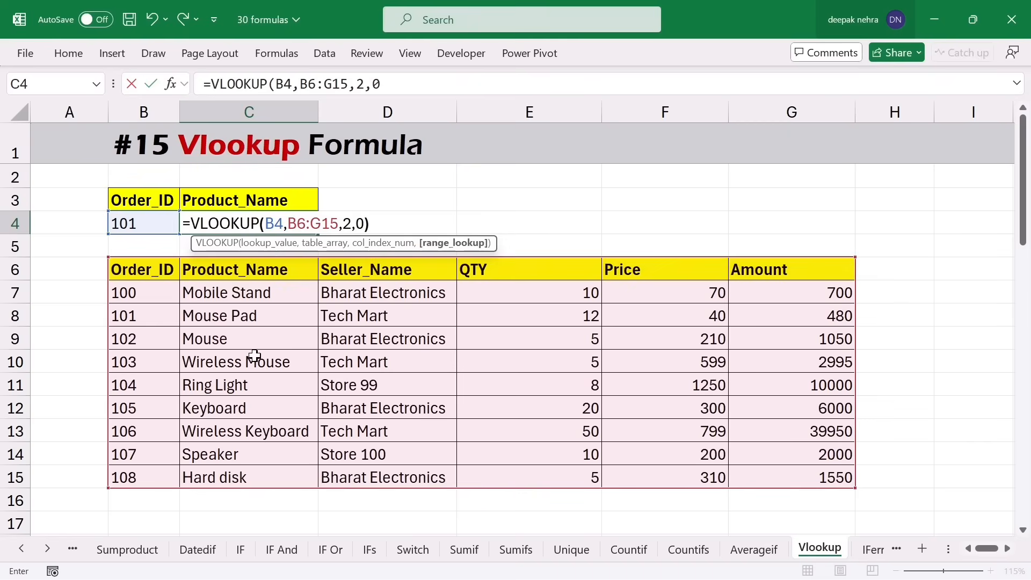
text())
key(Return)
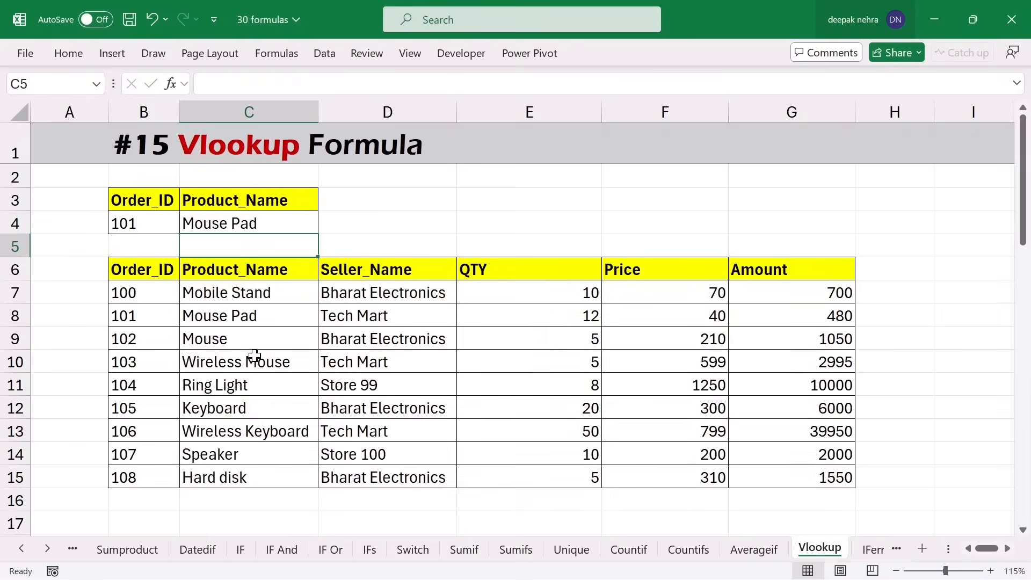
- Trace how the VLOOKUP matches order 101 to Mouse Pad in the table
click(288, 230)
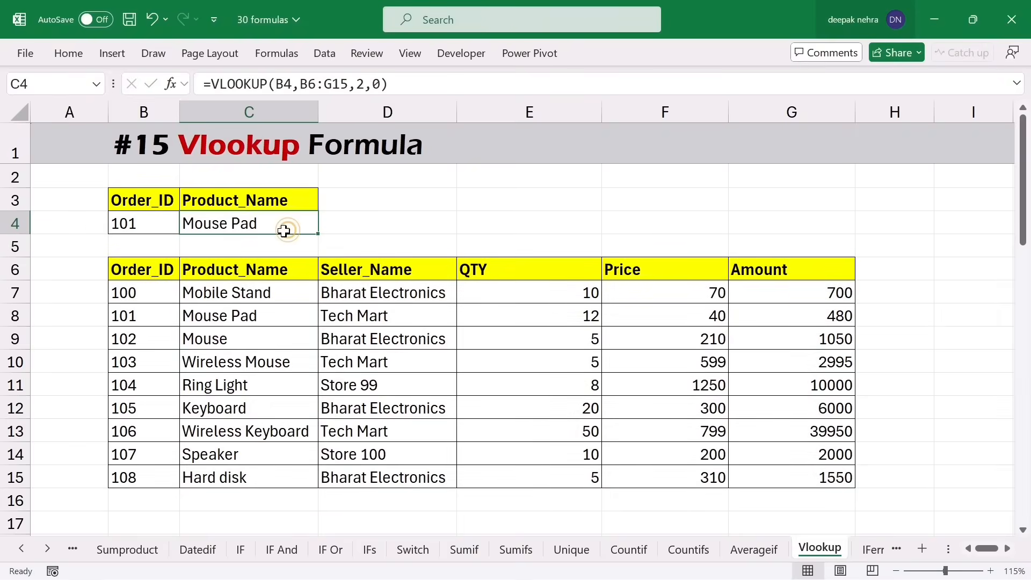
click(147, 227)
drag(143, 269, 150, 317)
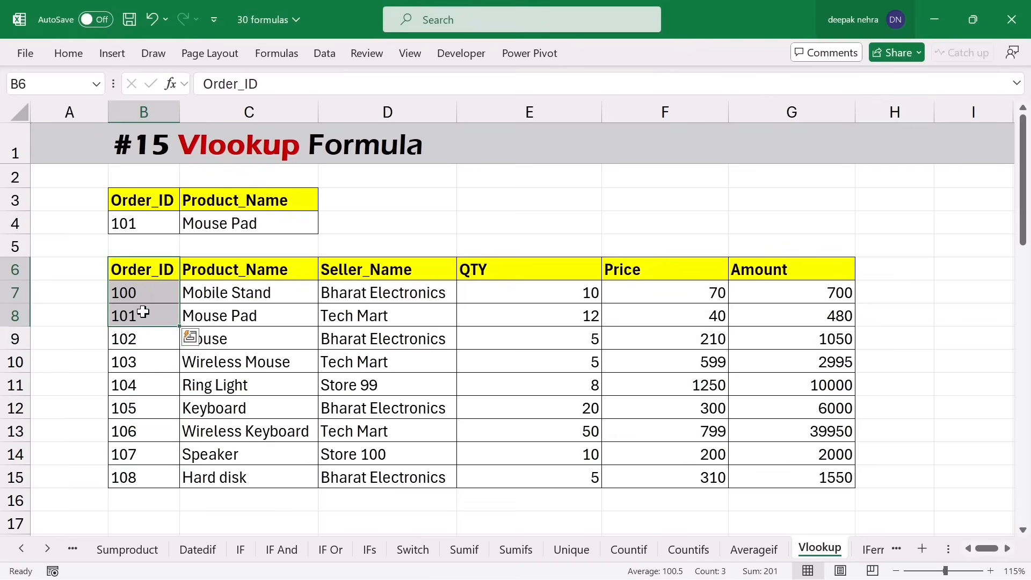
click(144, 318)
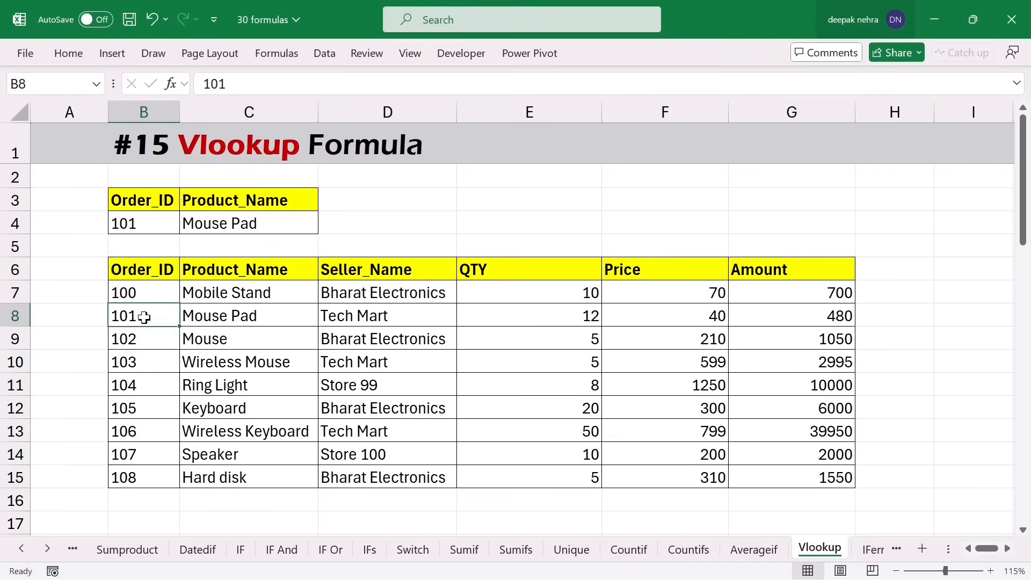
drag(126, 317, 265, 318)
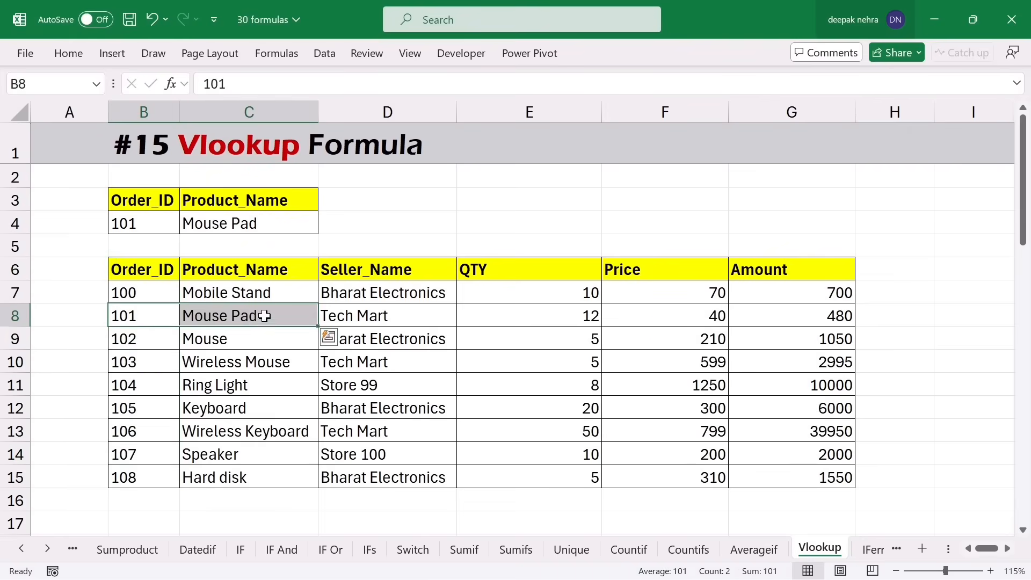
click(272, 315)
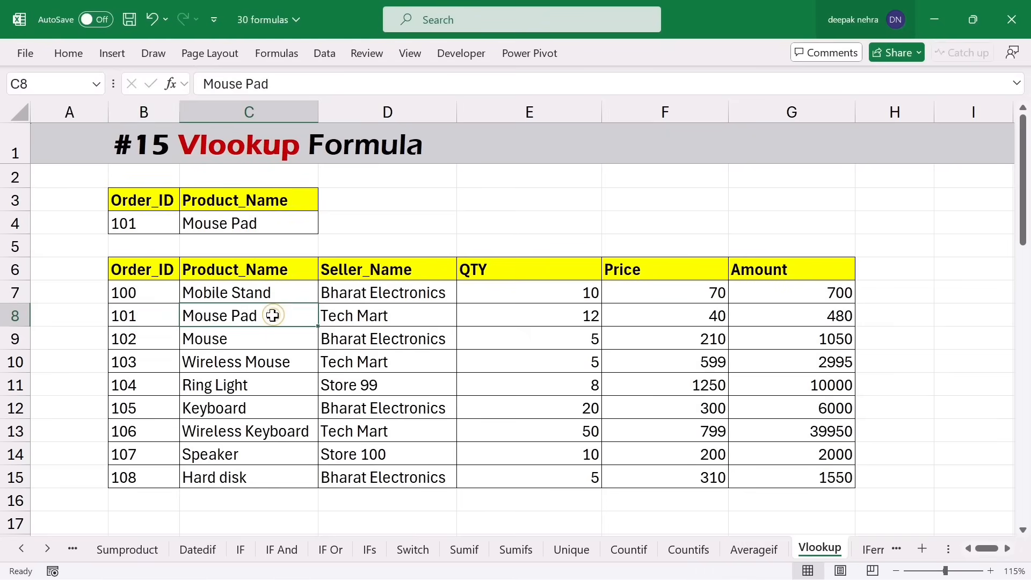
- Change the Order_ID in B4 to 106 and confirm C4 shows Wireless Keyboard
click(159, 226)
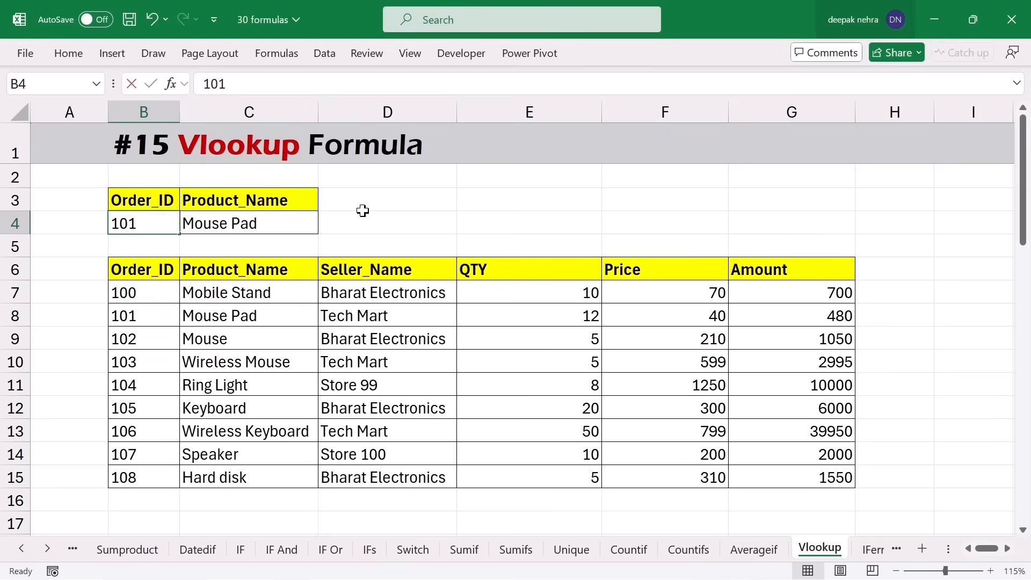
text(10)
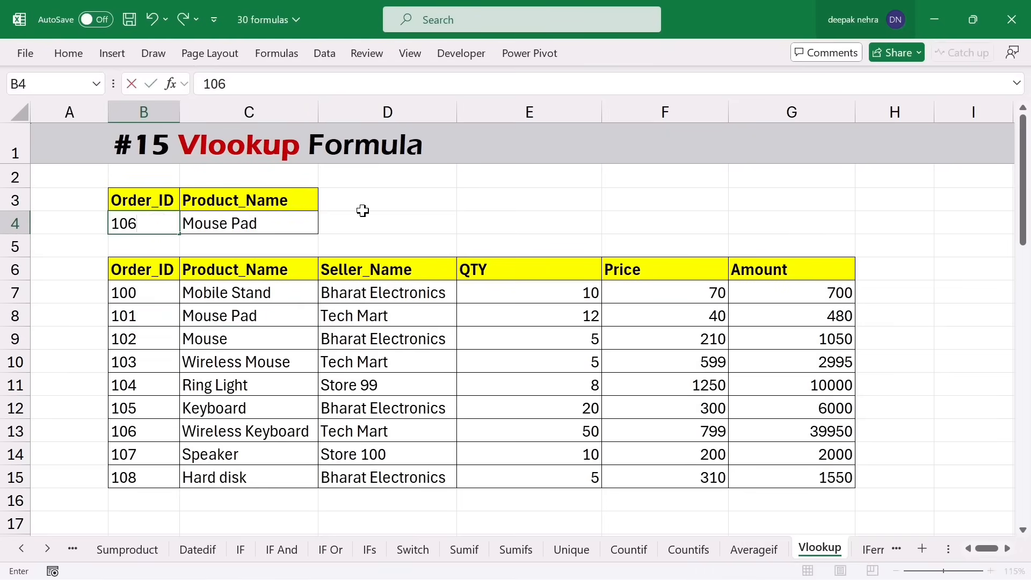
key(Return)
click(284, 223)
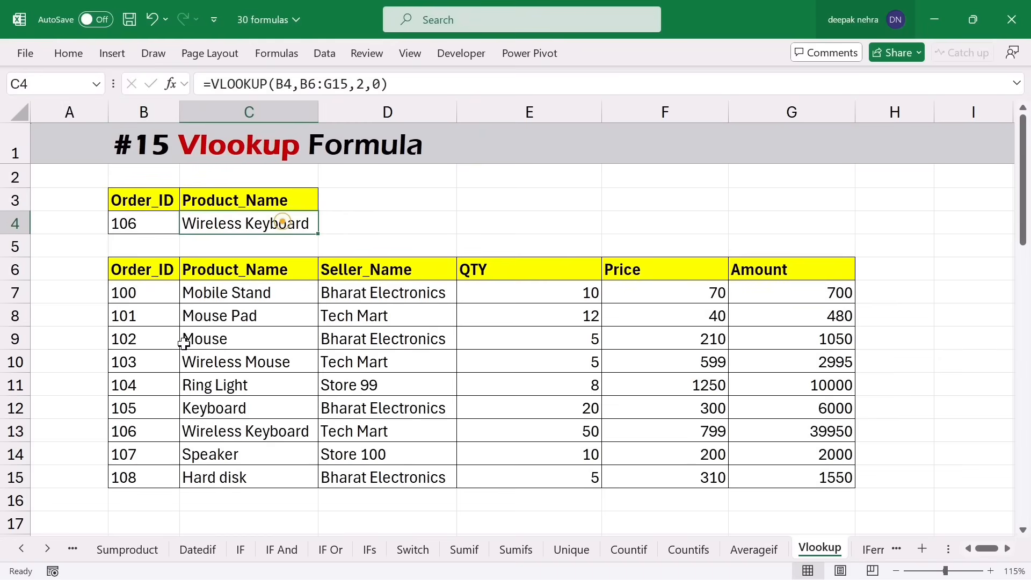
drag(137, 316, 253, 432)
click(253, 432)
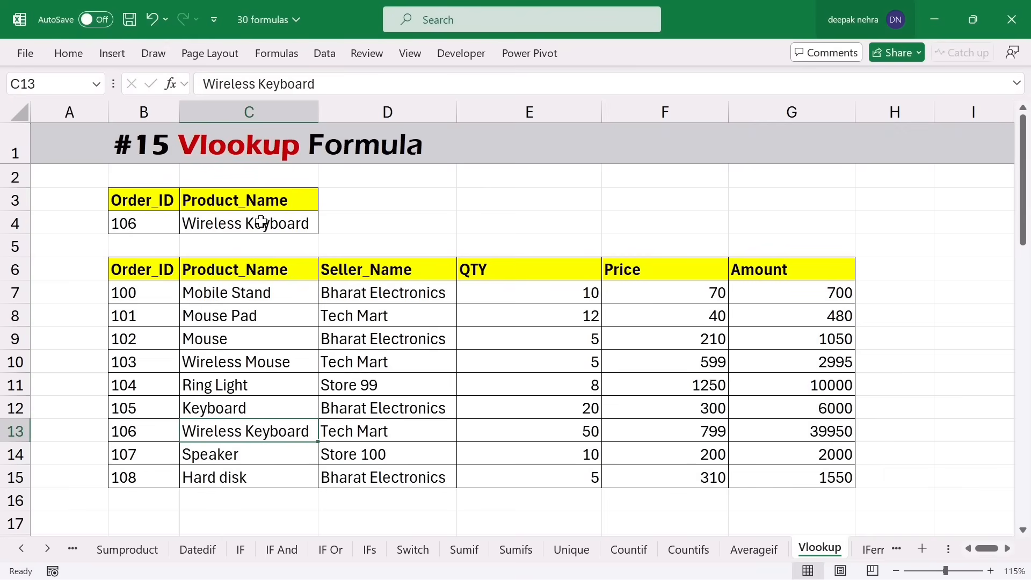
click(791, 269)
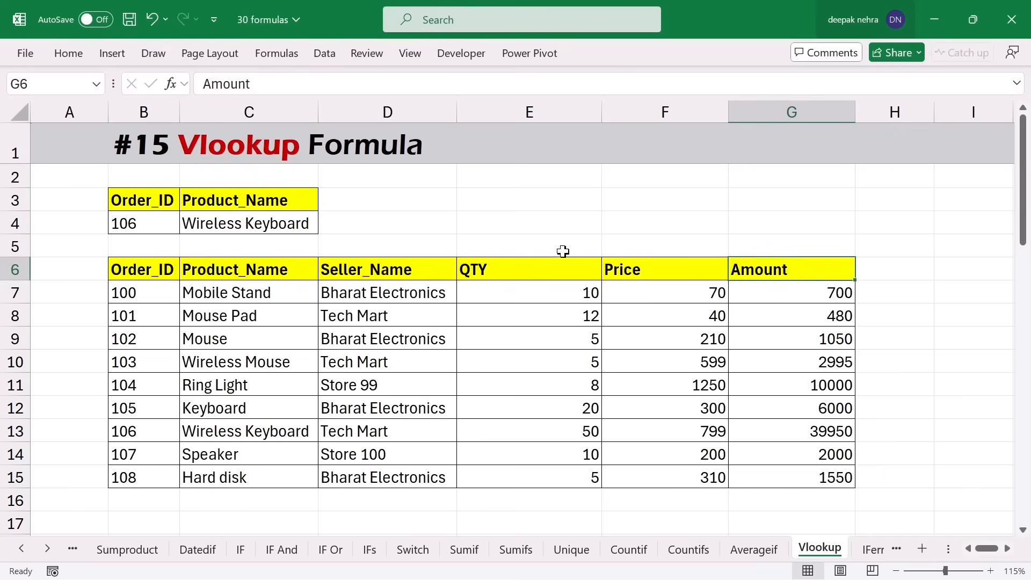
- Copy the Amount header into D3 beside Product_Name
key(ctrl+c)
click(358, 201)
key(ctrl+v)
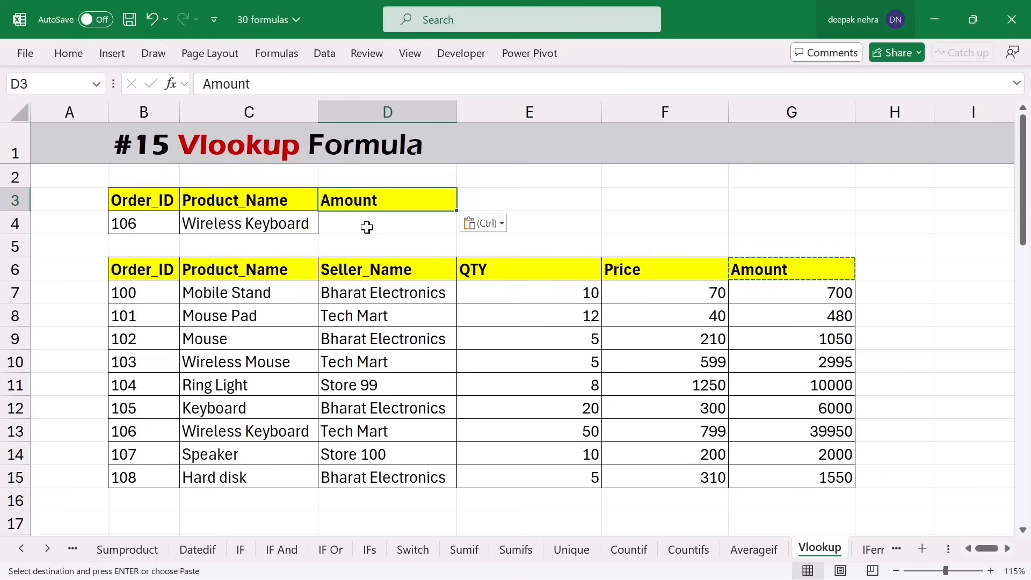
click(363, 221)
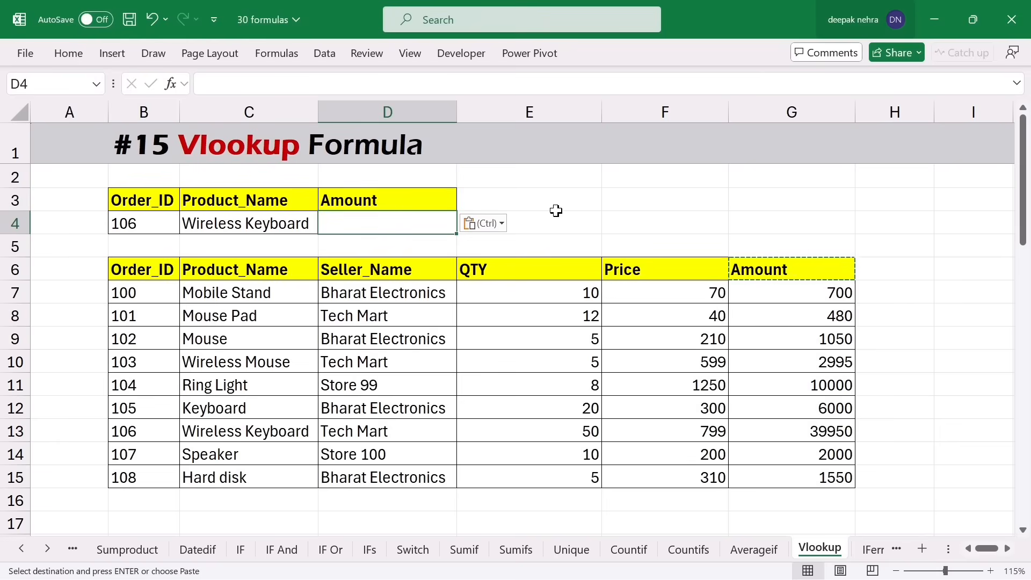
key(Escape)
- Enter =VLOOKUP(B4,B6:G15,6,0) in D4 to return the order's Amount
text(=vl)
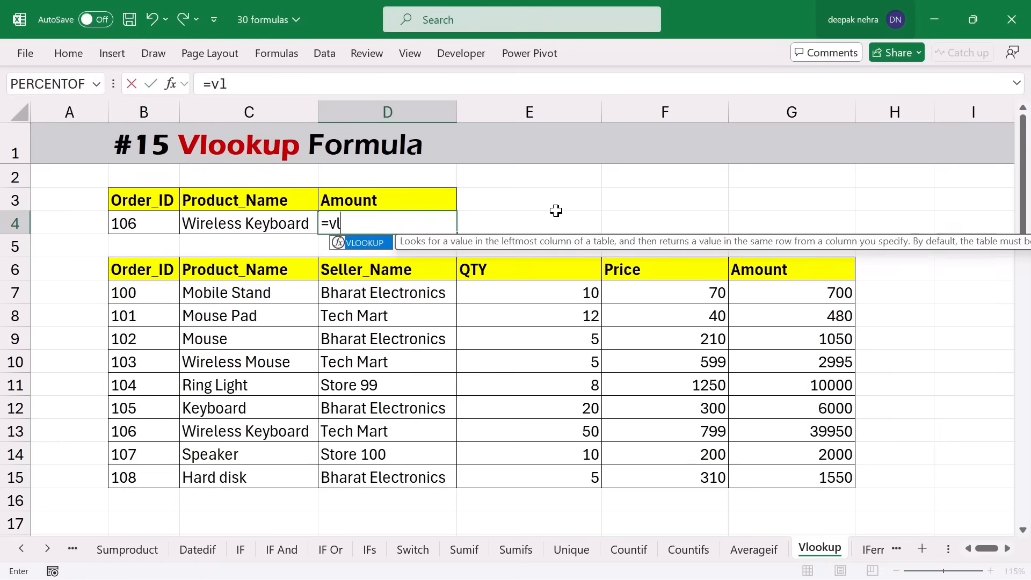
text(ook)
key(Tab)
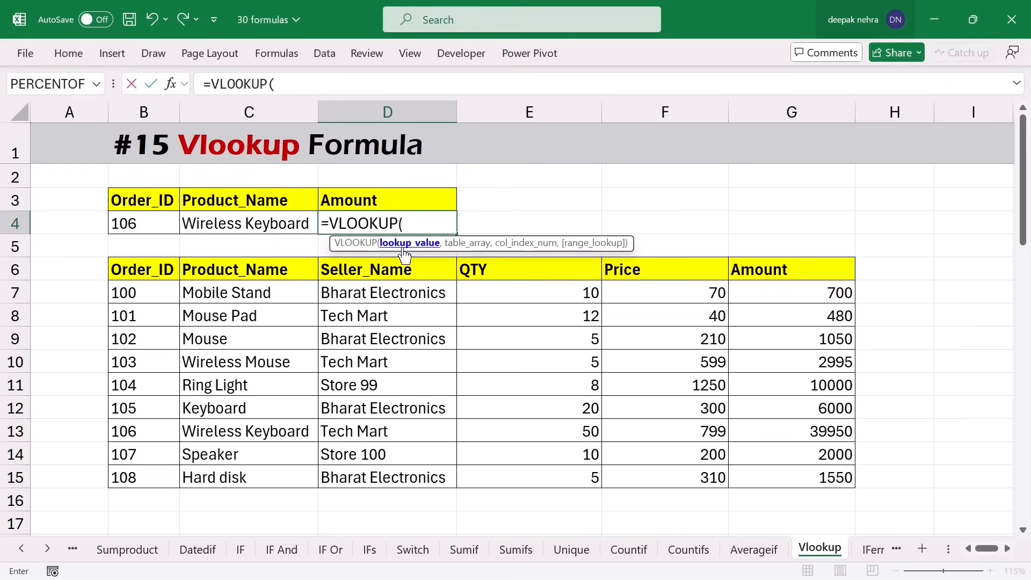
click(137, 229)
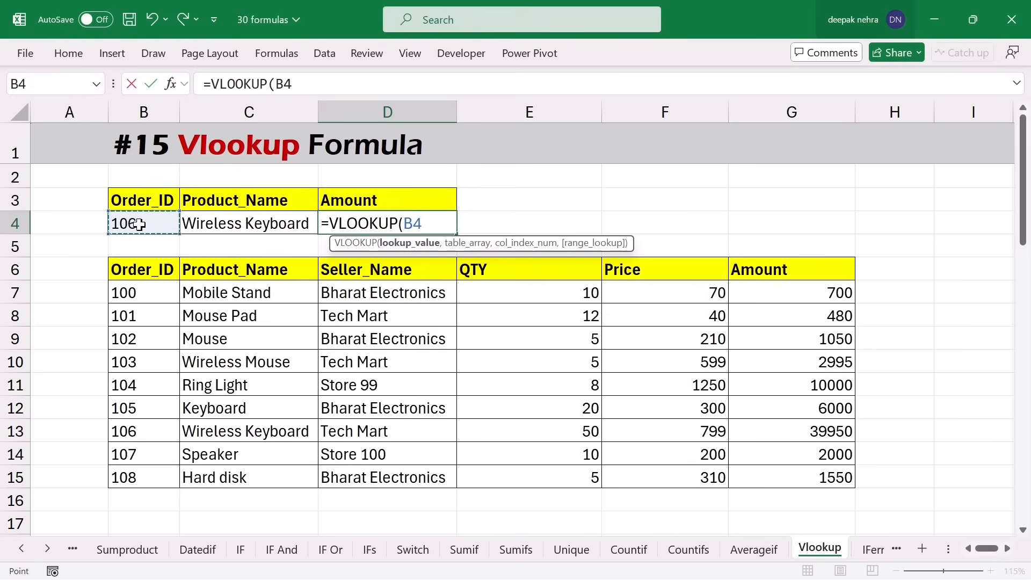
text(,)
drag(122, 269, 774, 478)
text(,)
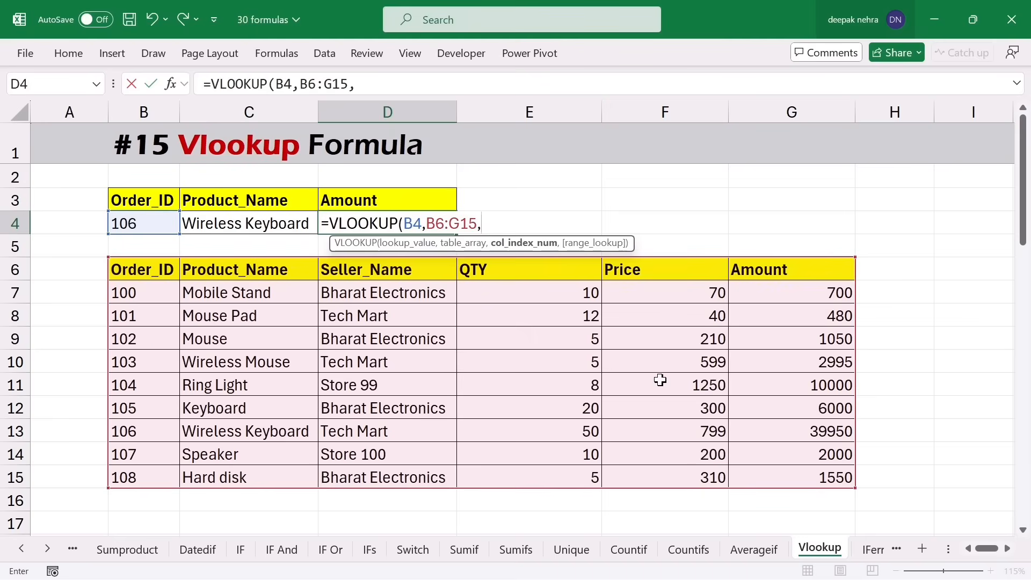
text(6,0)
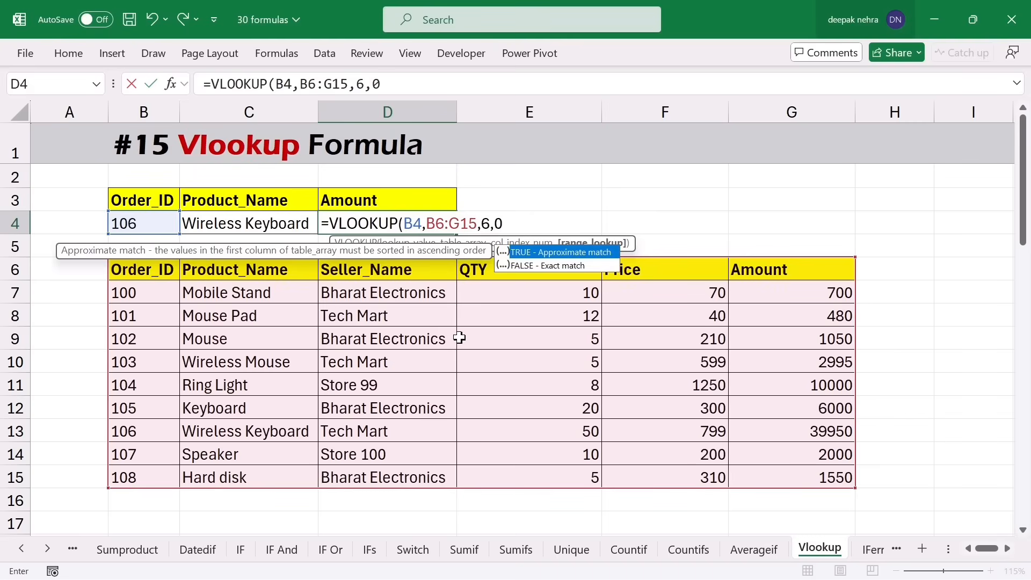
text())
key(Return)
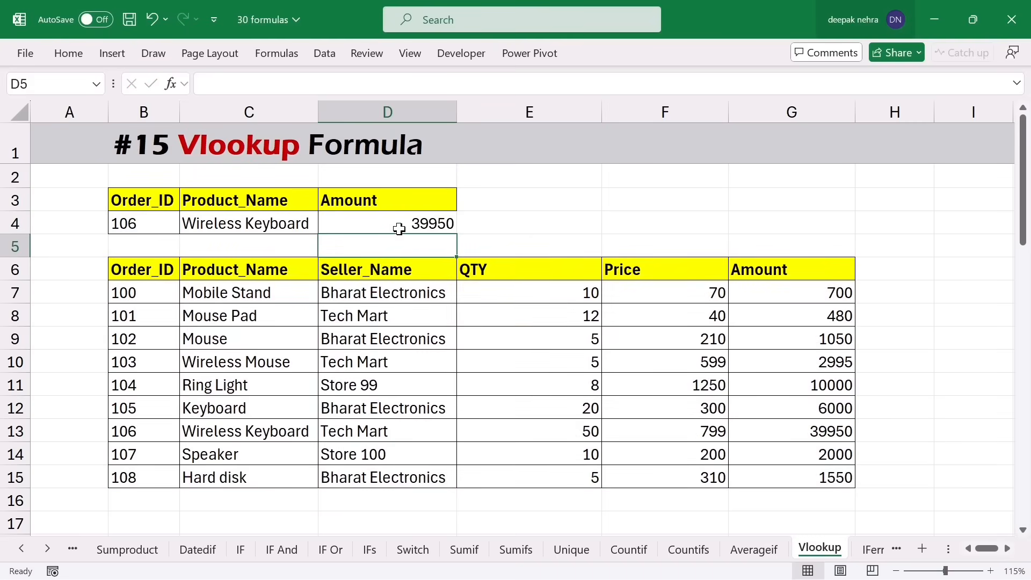
- Change the Order_ID in B4 to 104 and confirm Ring Light's amount of 10000
click(145, 227)
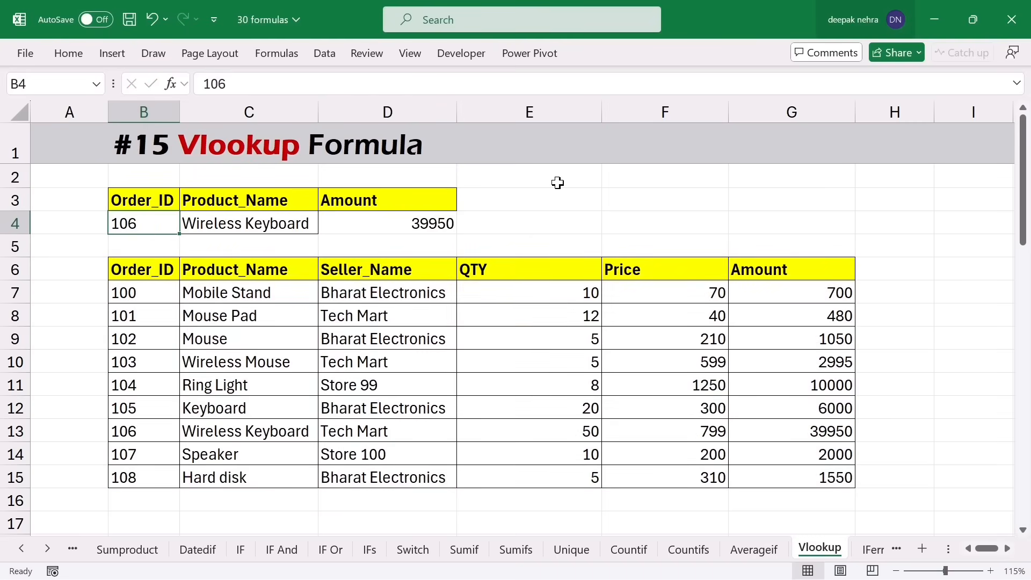
text(104)
key(Return)
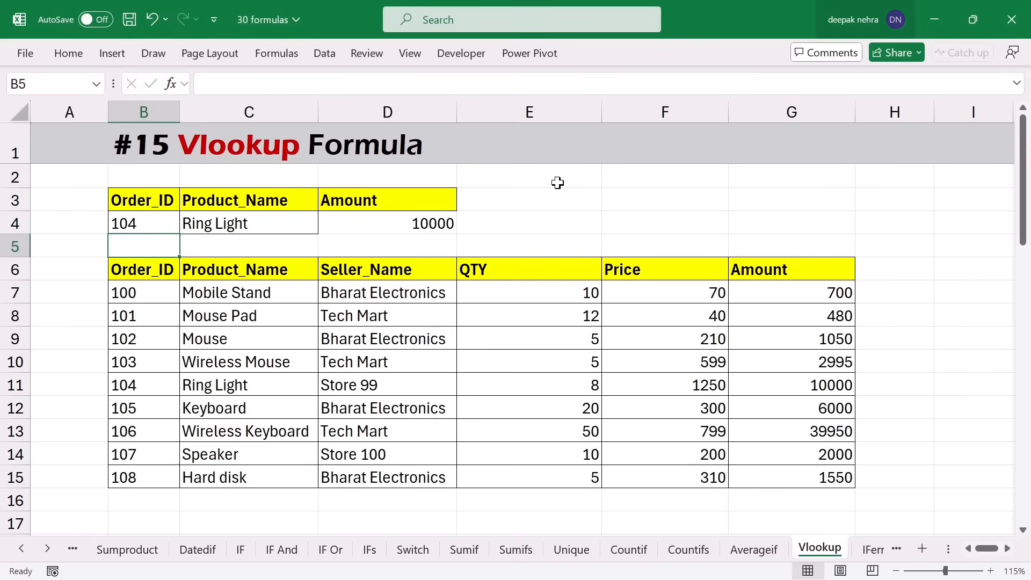
click(398, 223)
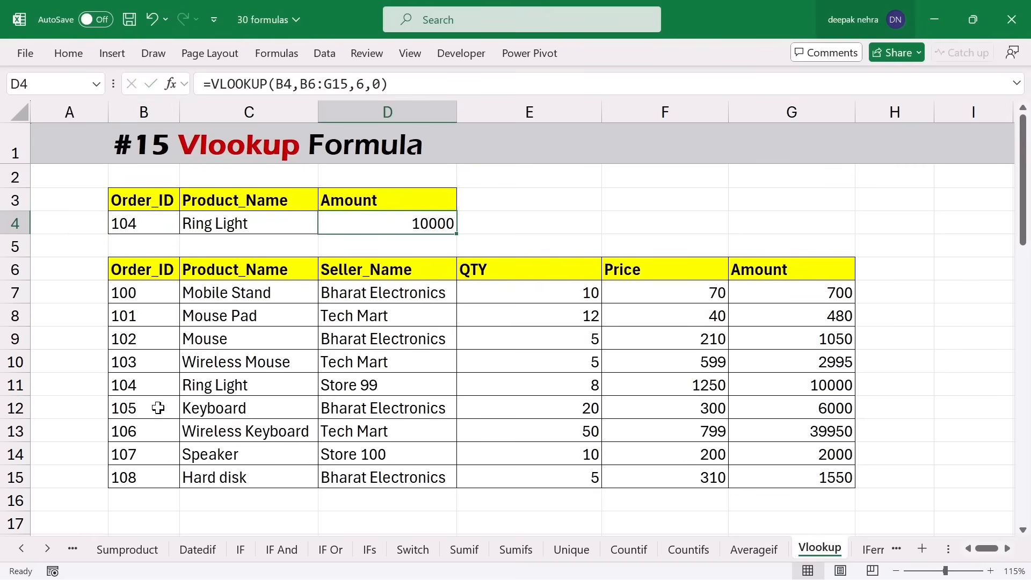
click(281, 387)
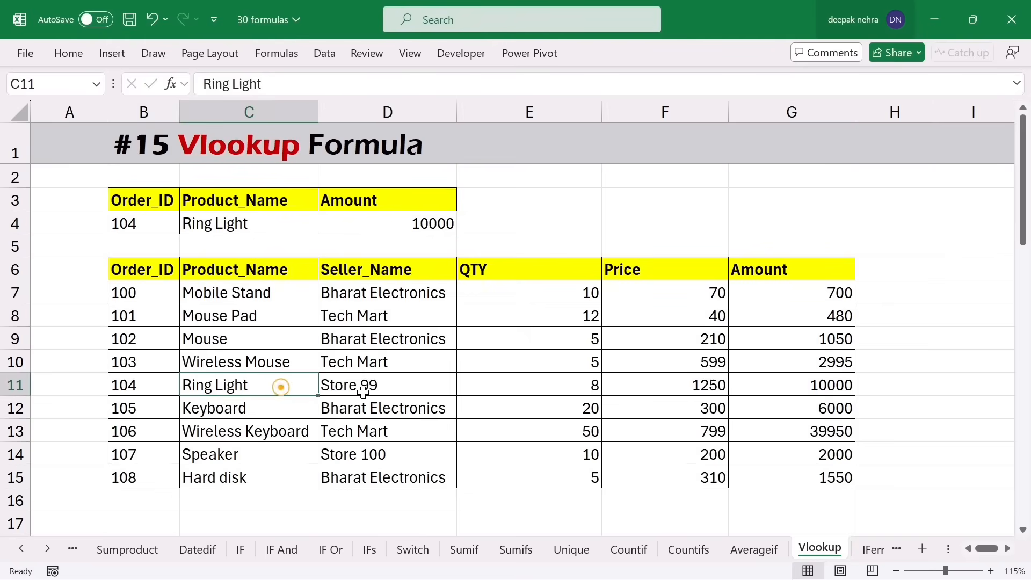
click(783, 385)
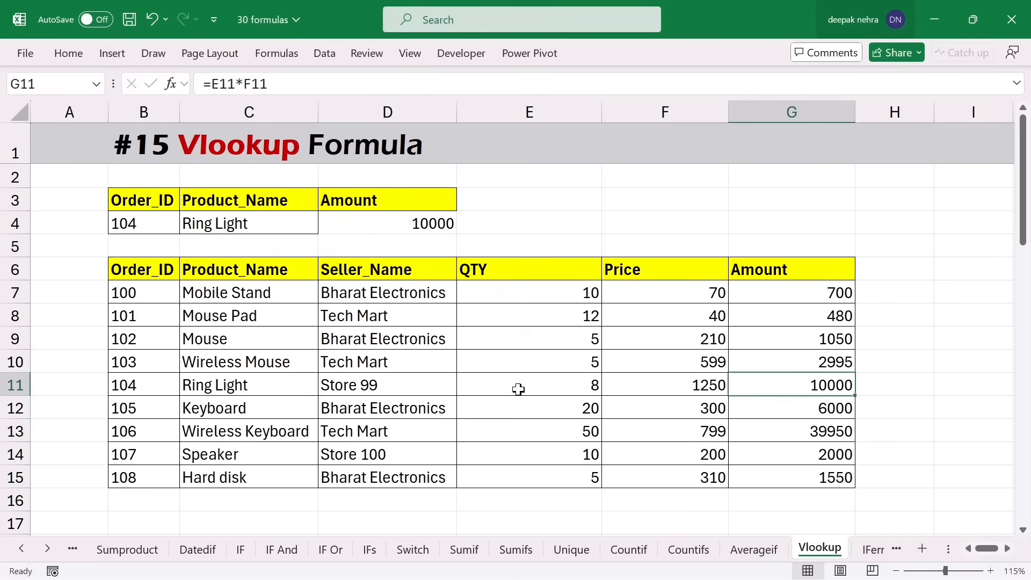
click(279, 323)
key(Page_Down)
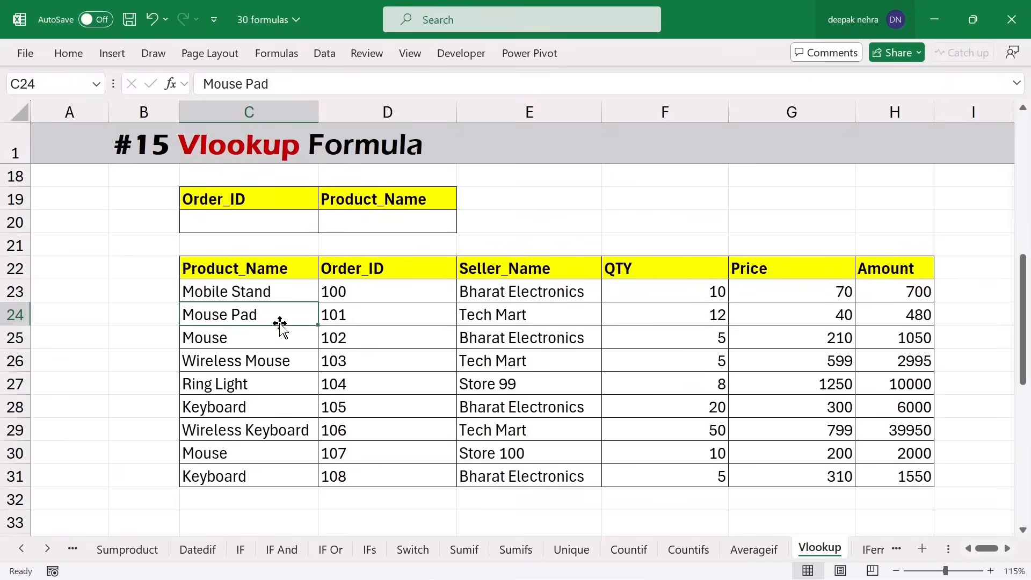
click(230, 217)
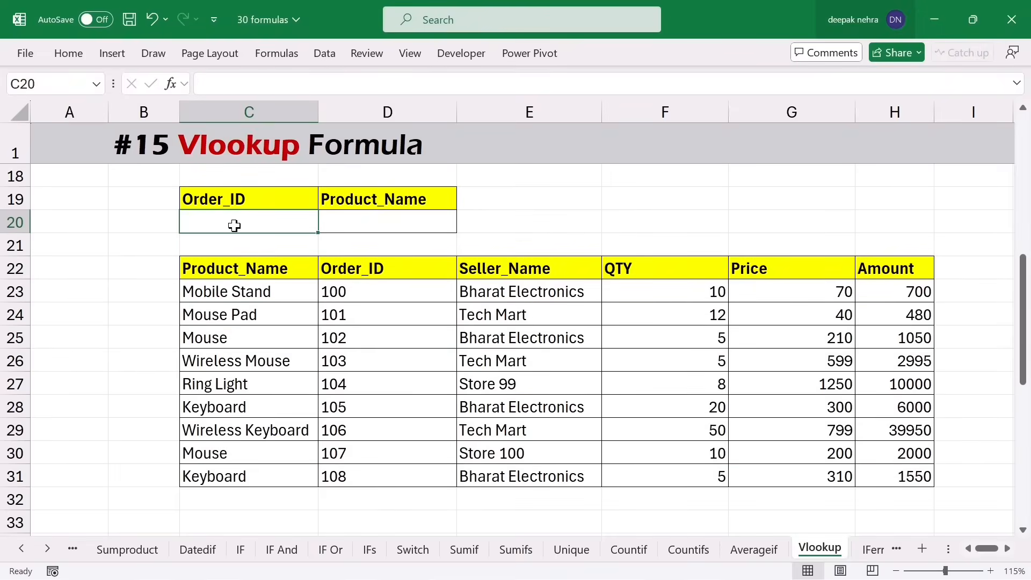
text(102)
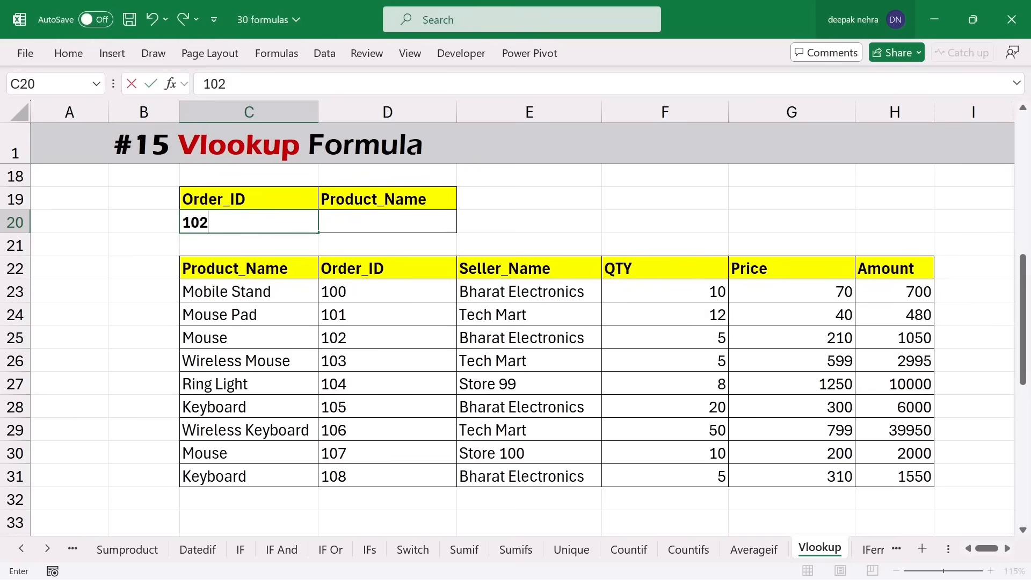
click(380, 226)
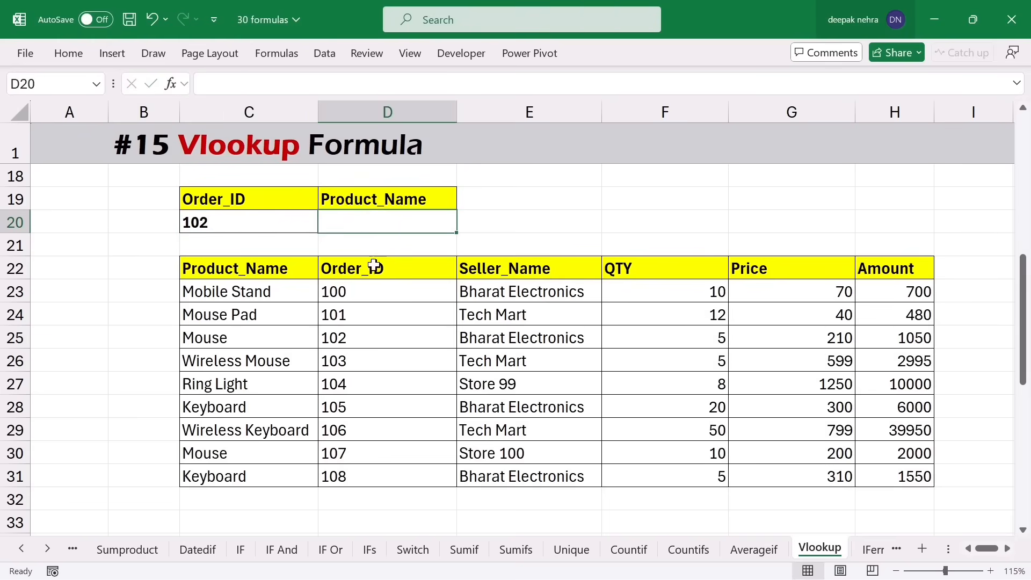
drag(371, 267, 365, 454)
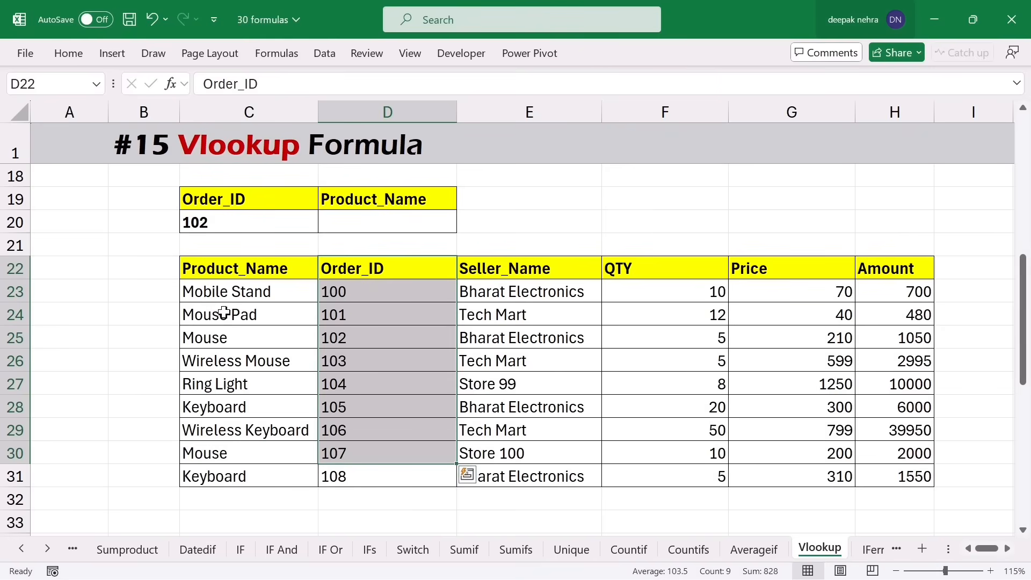
click(231, 225)
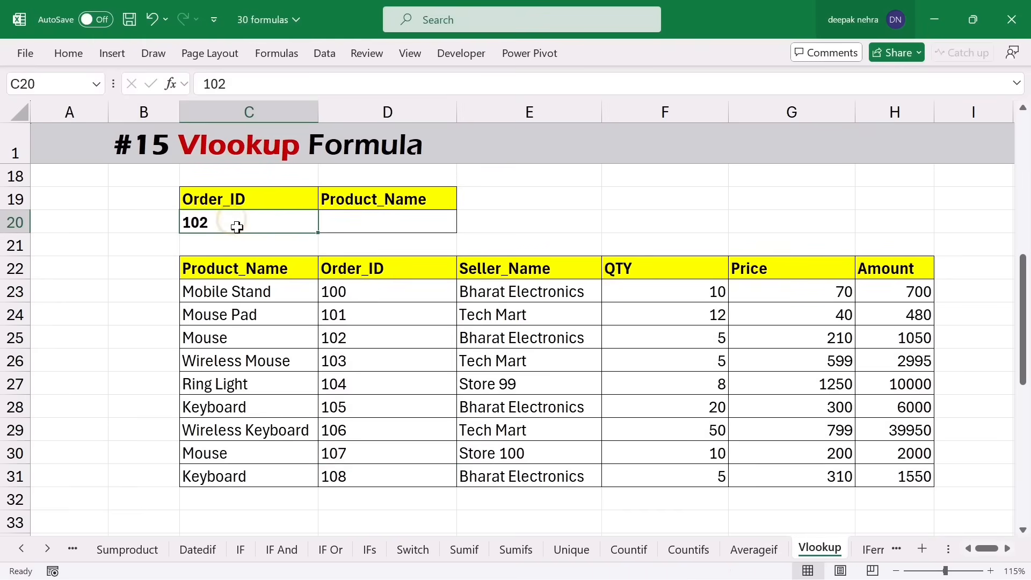
drag(393, 268, 388, 387)
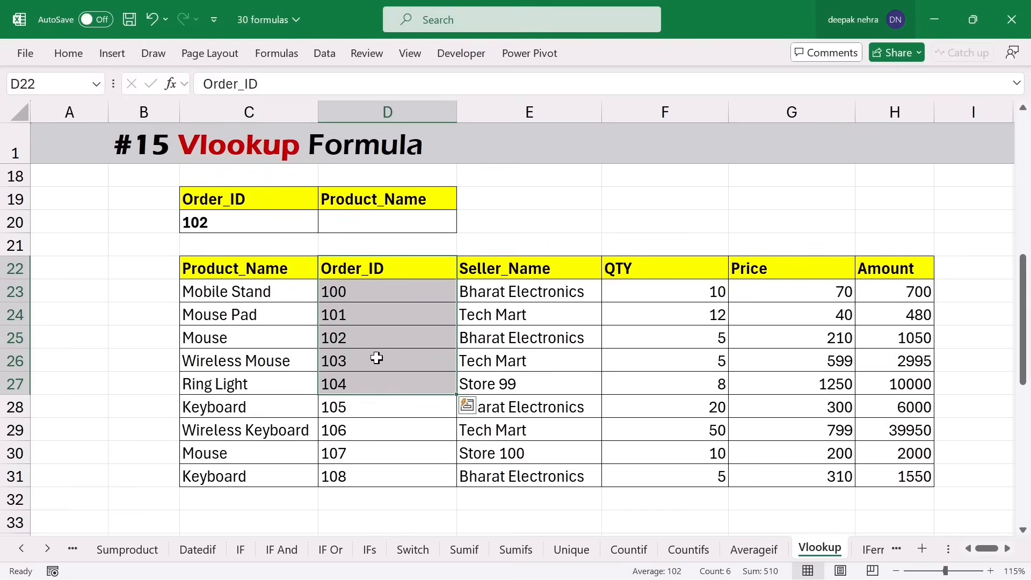
drag(211, 269, 875, 456)
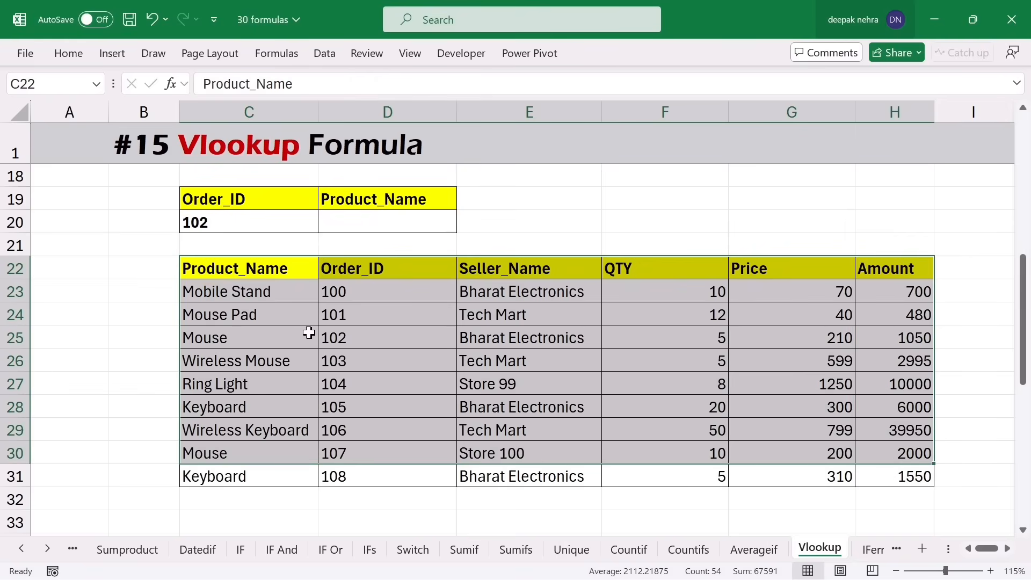
drag(376, 267, 382, 459)
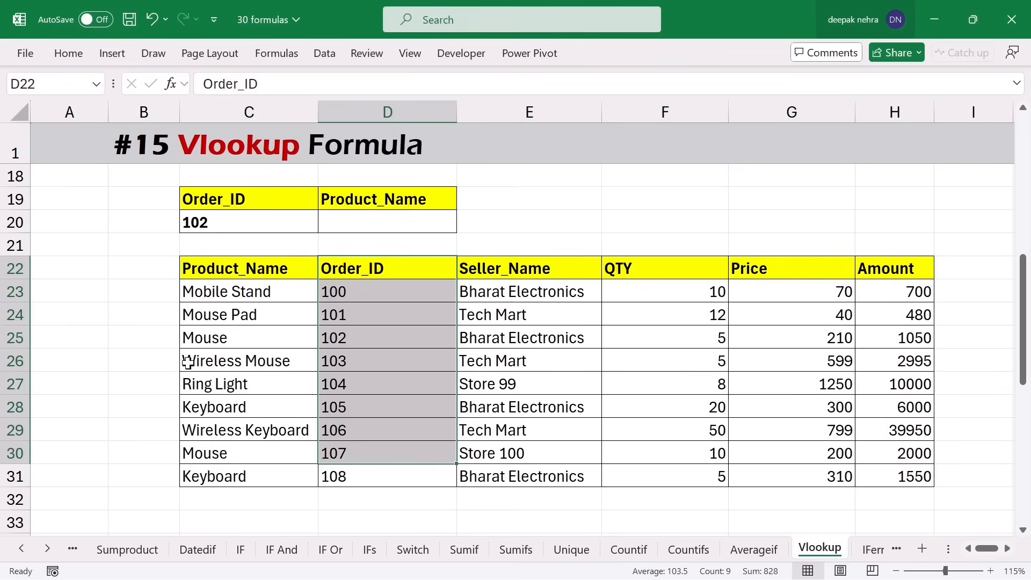
drag(333, 267, 866, 479)
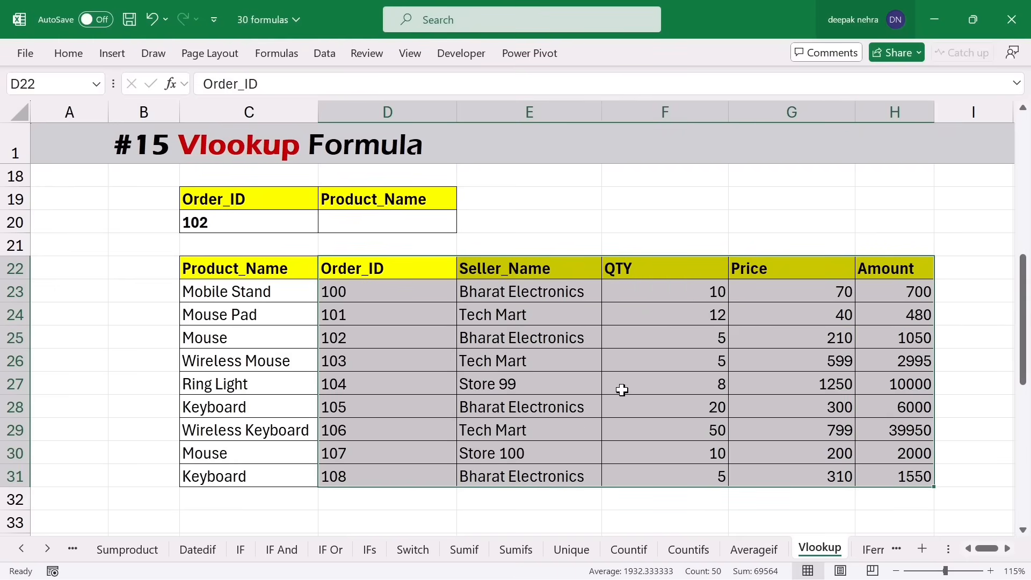
click(487, 270)
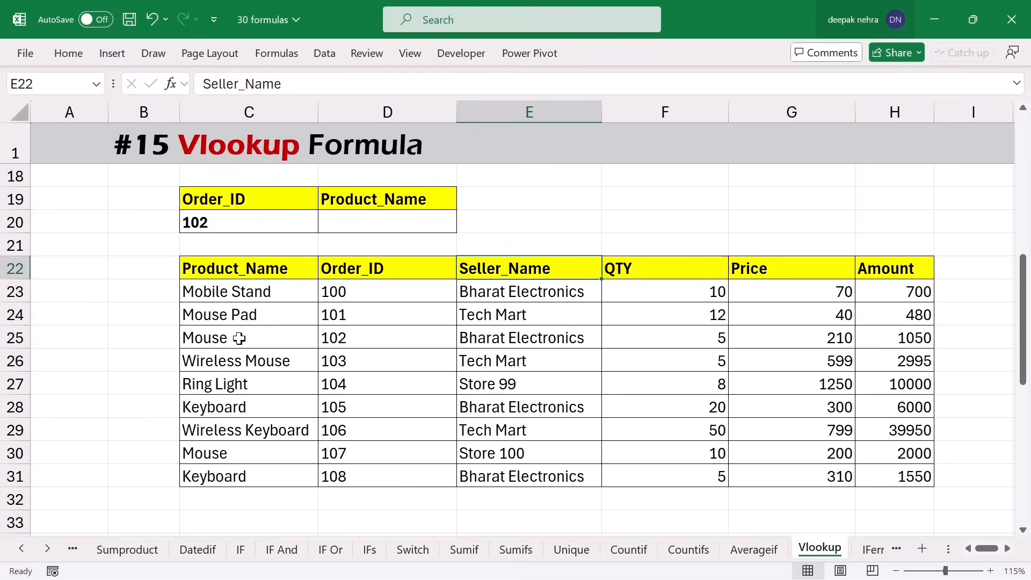
drag(380, 285, 361, 436)
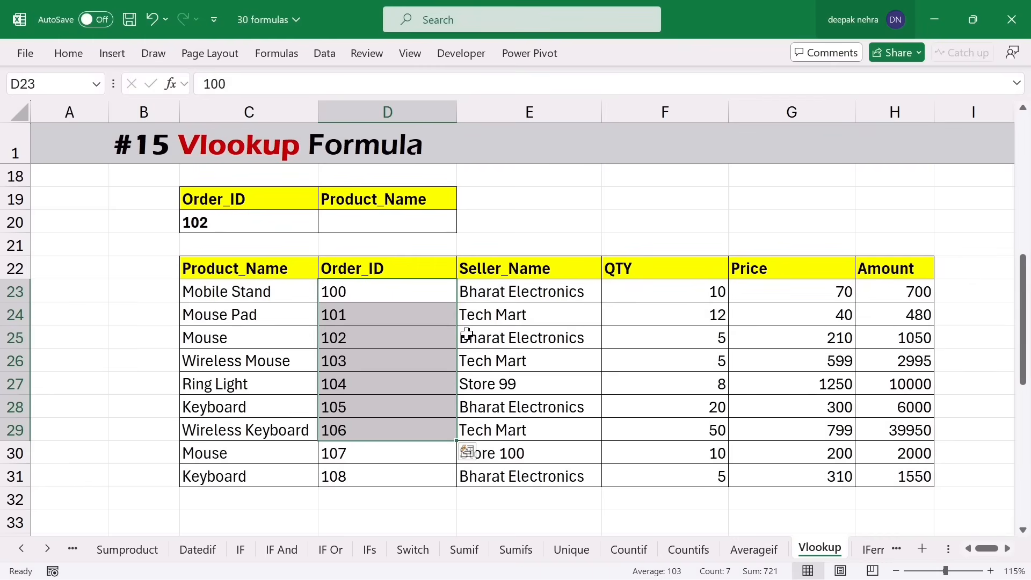
- Replace the Product_Name result heading in D19 with Seller_Name
click(505, 272)
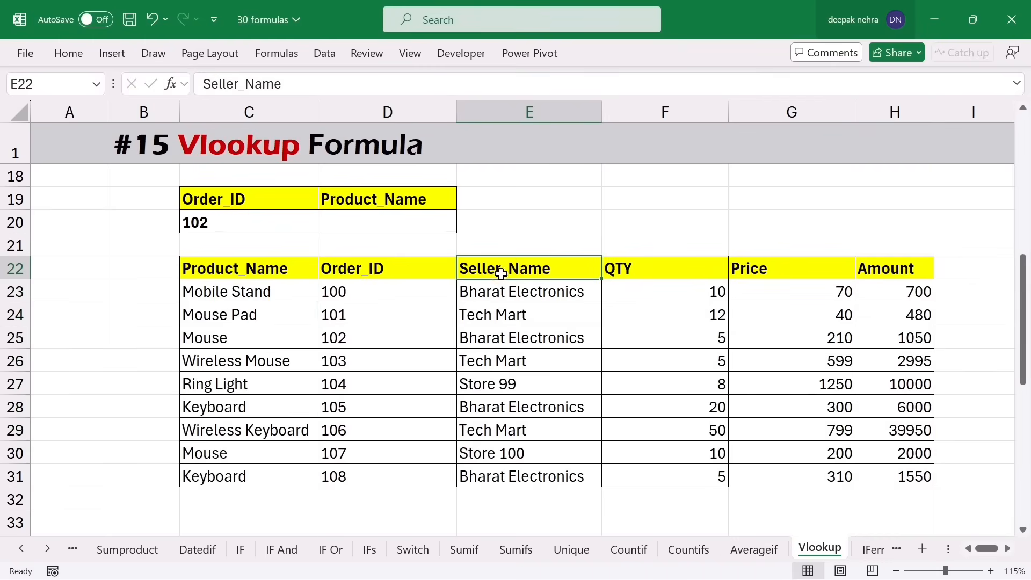
key(ctrl+c)
click(356, 202)
key(ctrl+v)
click(245, 222)
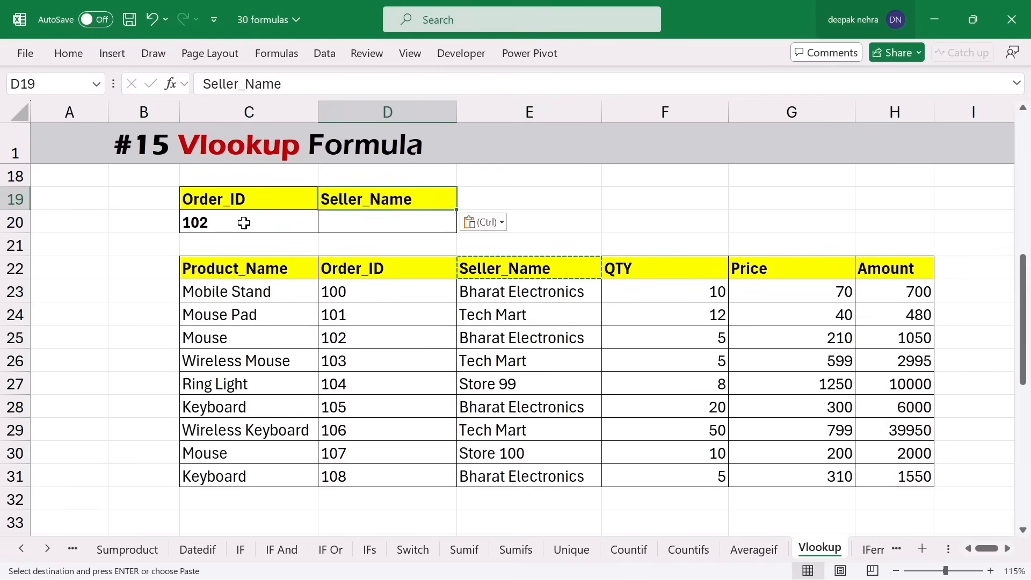
click(356, 224)
key(Escape)
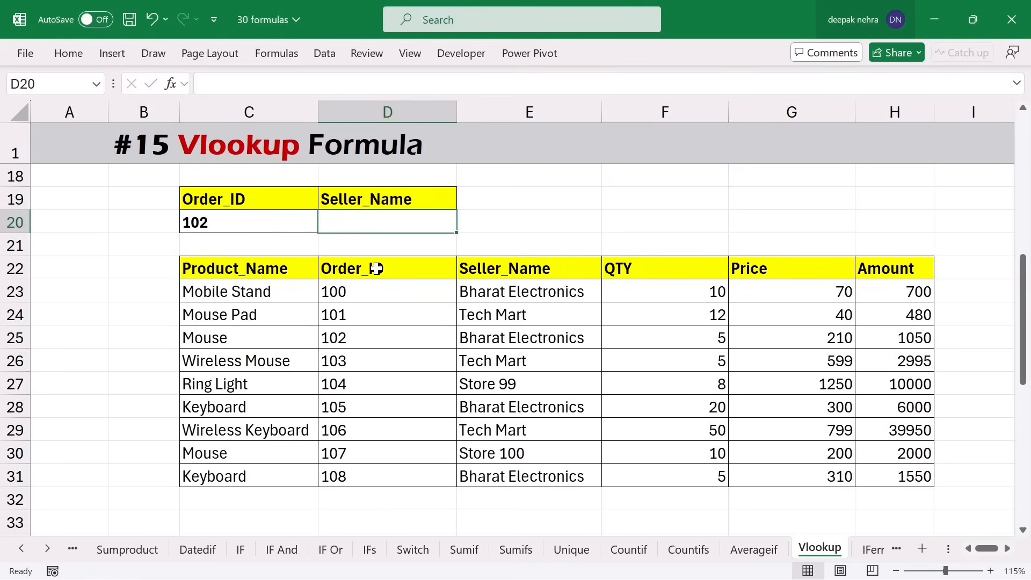
- Enter =VLOOKUP(C20,D22:H31,2,0) in D20 to return order 102's seller
drag(377, 271, 372, 430)
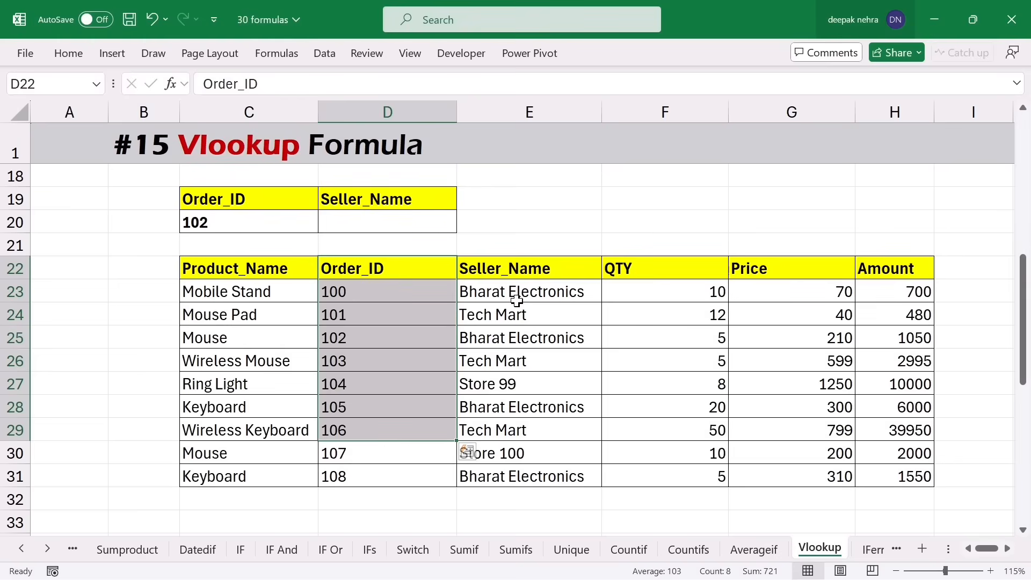
drag(529, 269, 536, 405)
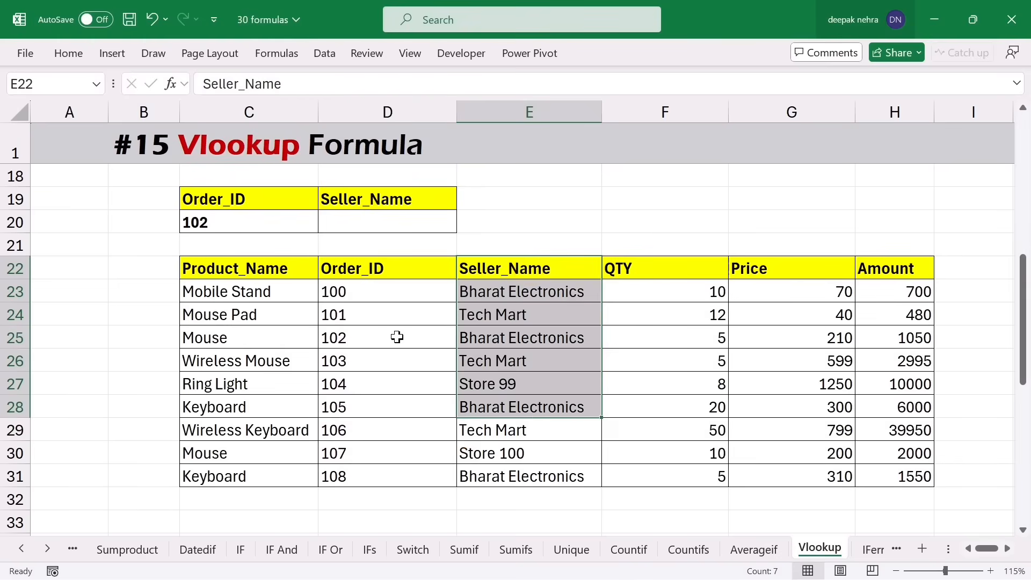
click(363, 226)
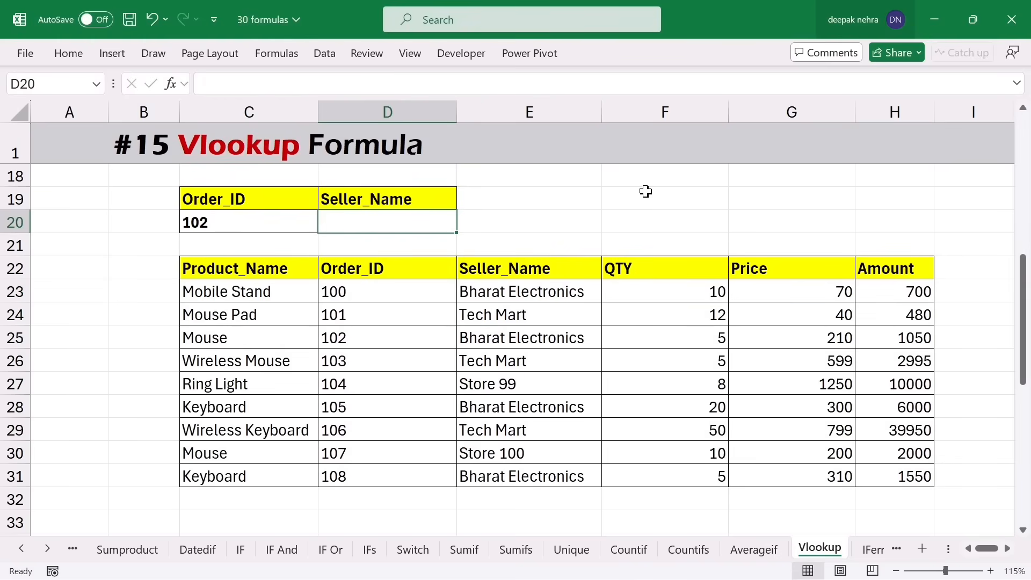
text(=vlook)
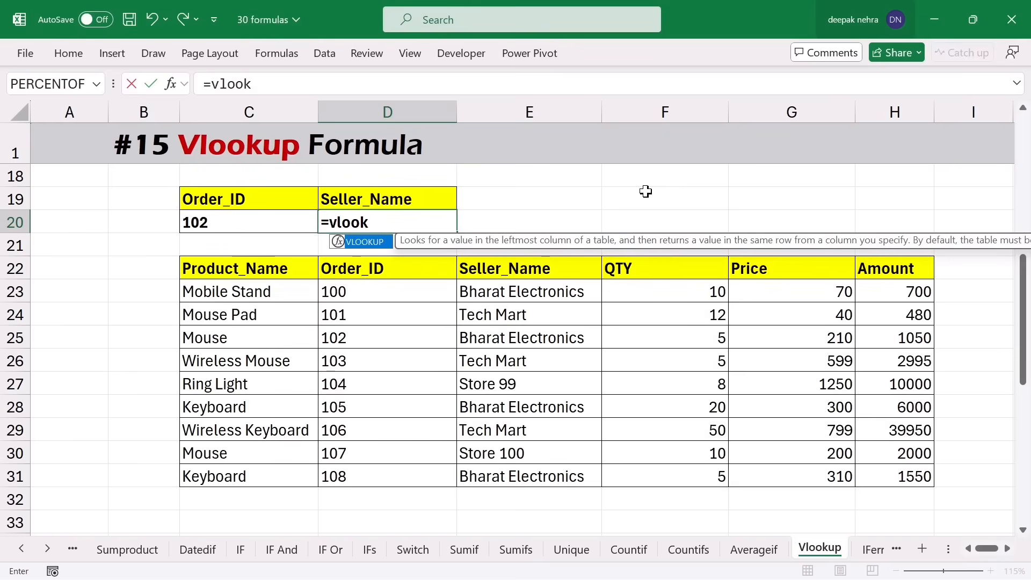
key(Tab)
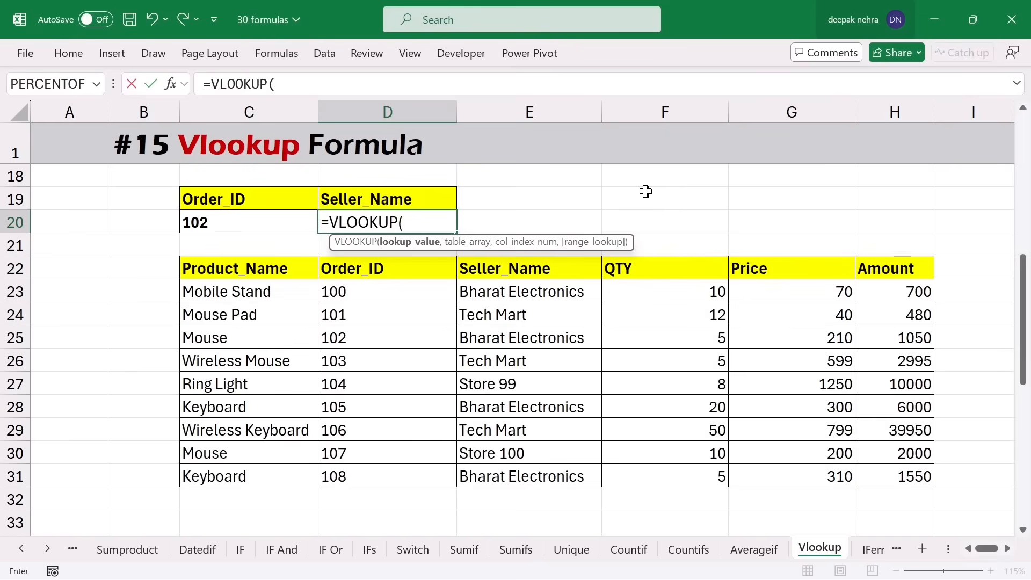
click(232, 223)
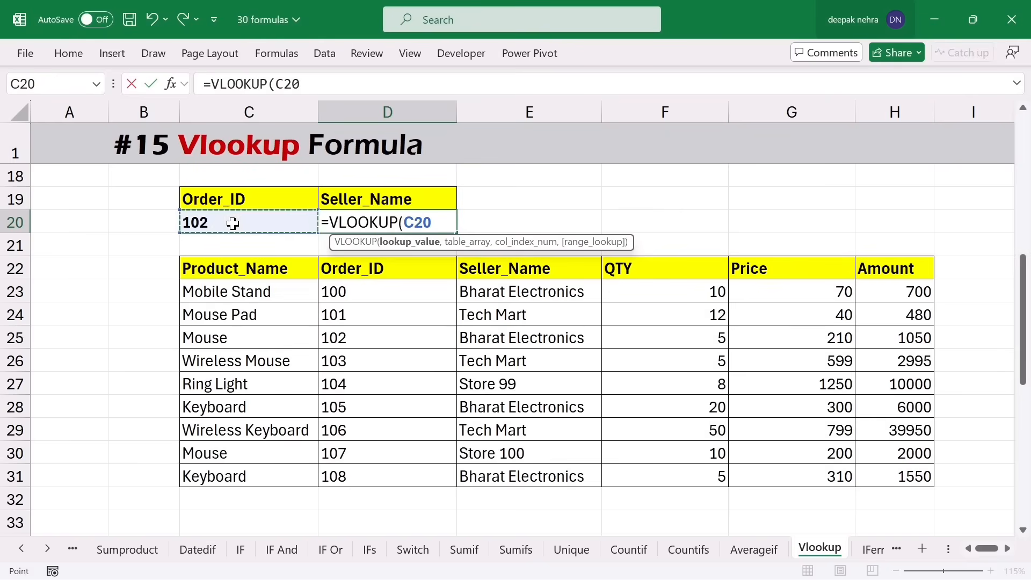
text(,)
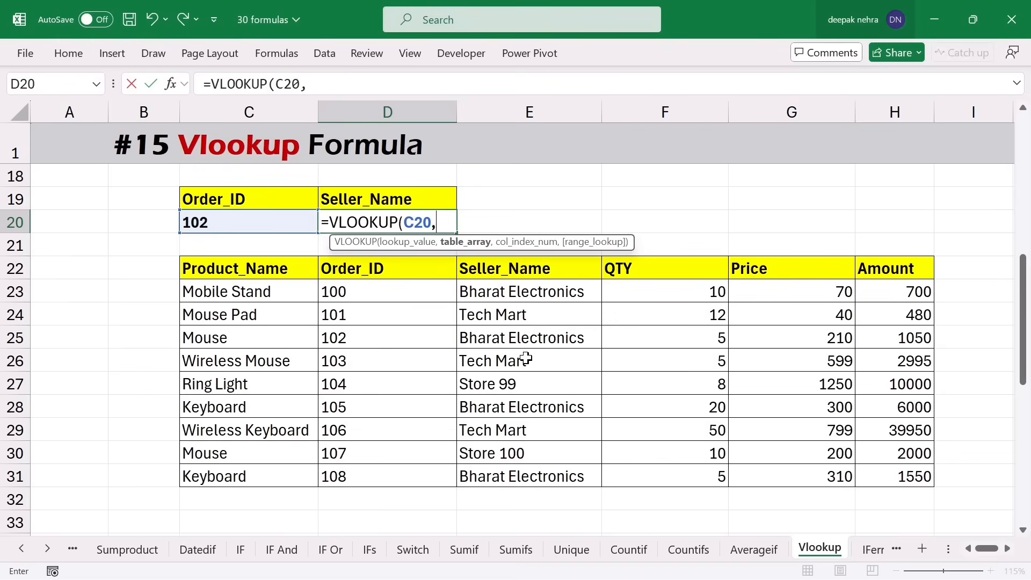
drag(375, 269, 870, 476)
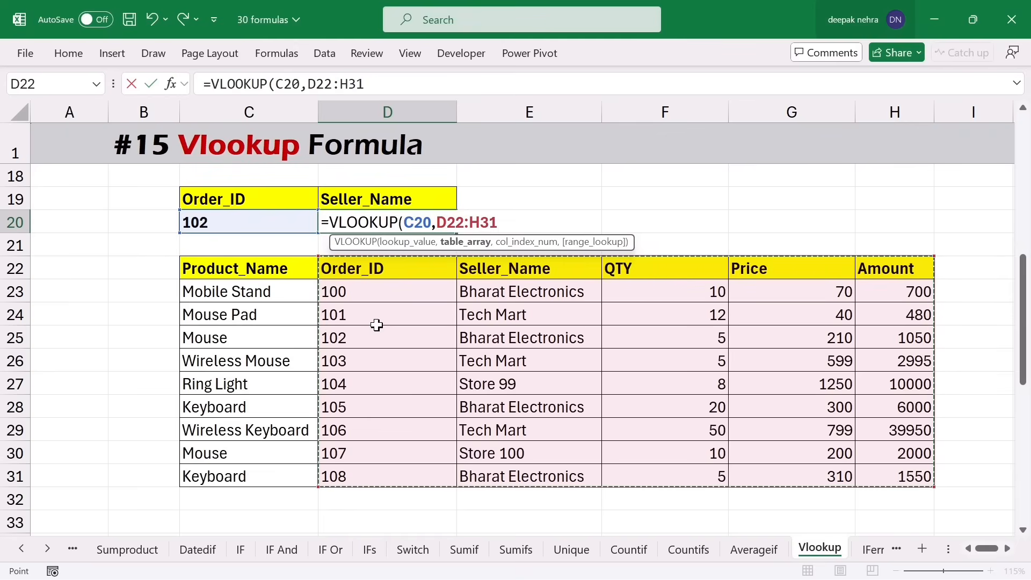
text(,2)
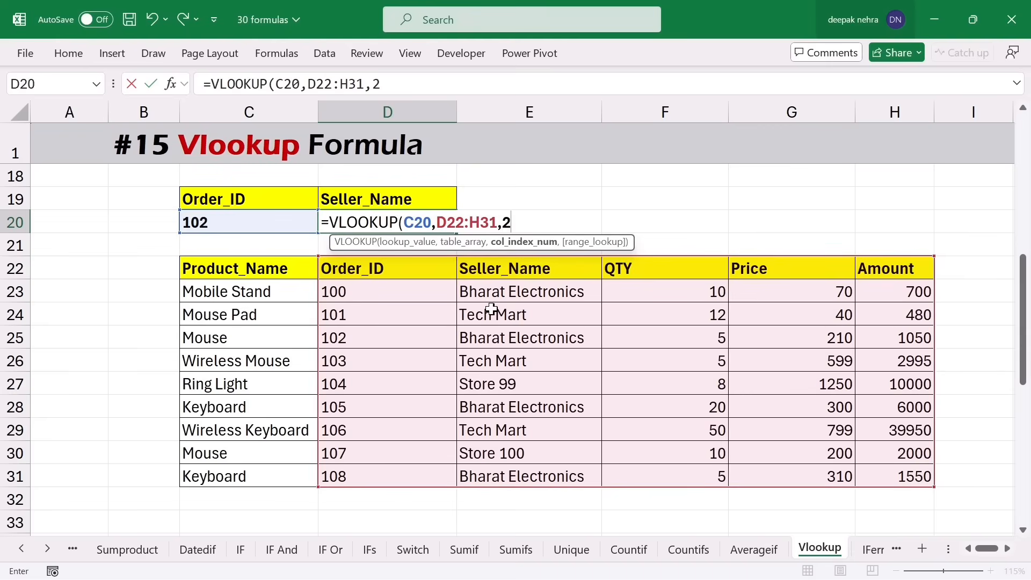
text(,0))
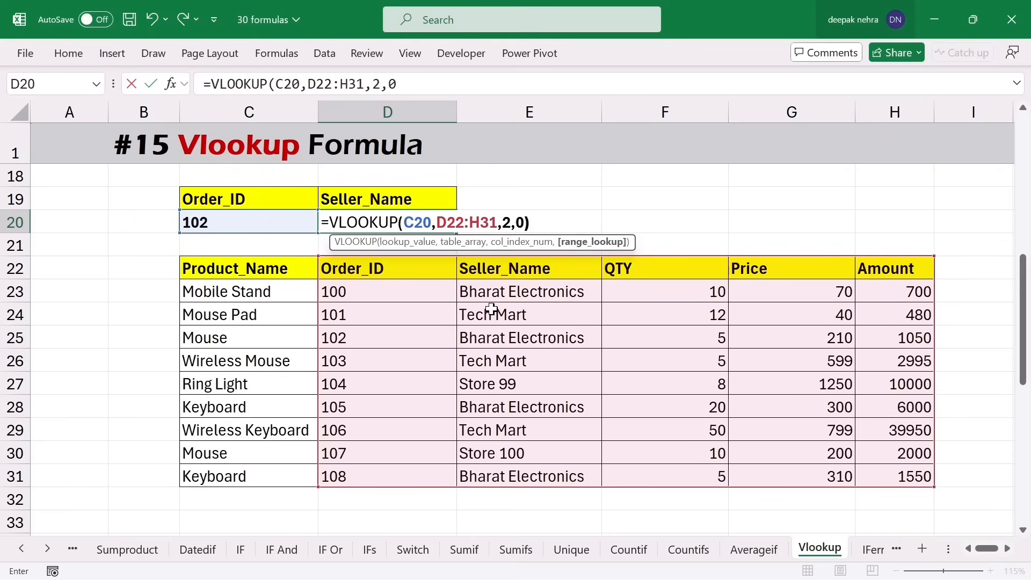
key(Return)
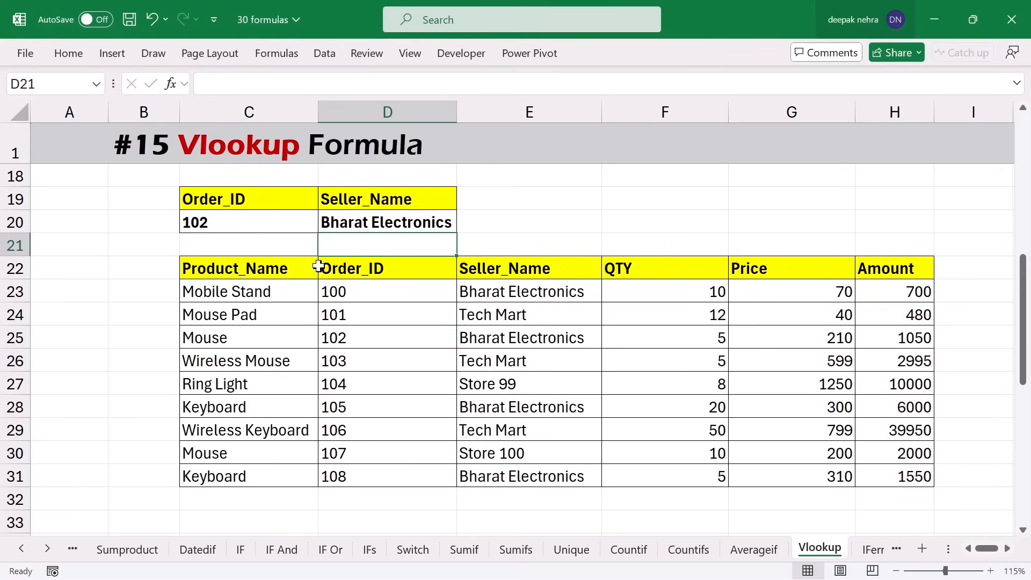
- Verify order 102 matches Bharat Electronics and scroll down to the next lookup table
drag(376, 299, 520, 340)
click(369, 336)
click(520, 341)
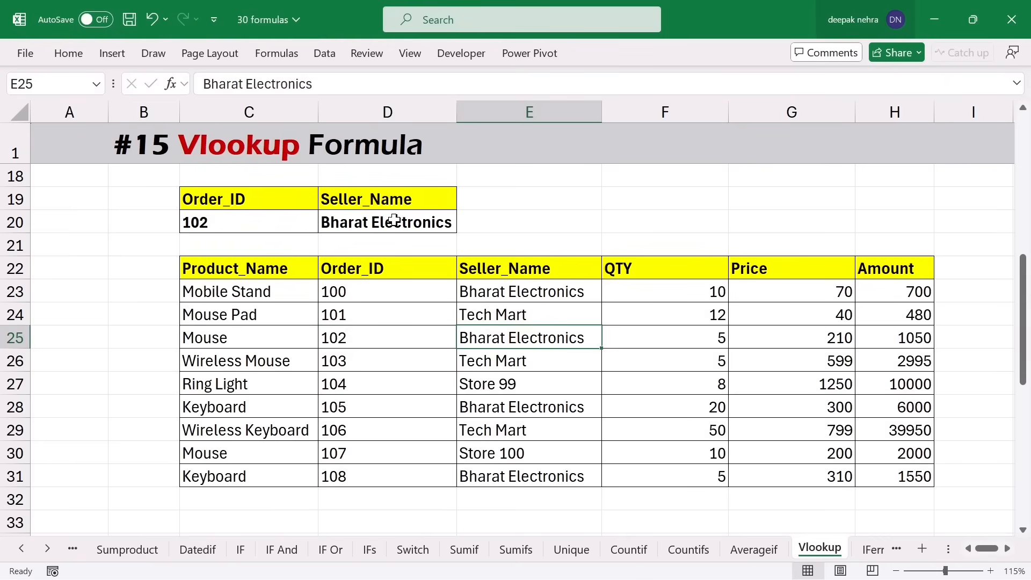
key(Page_Down)
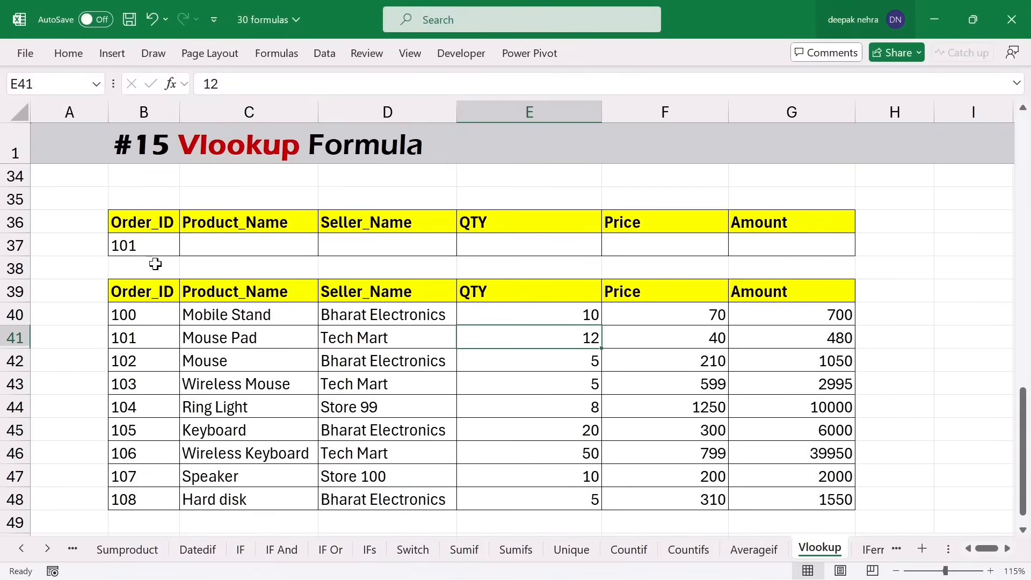
- Start a VLOOKUP in C37 with the absolute lookup value $B$37 for Order_ID 101
click(144, 247)
drag(239, 249, 775, 240)
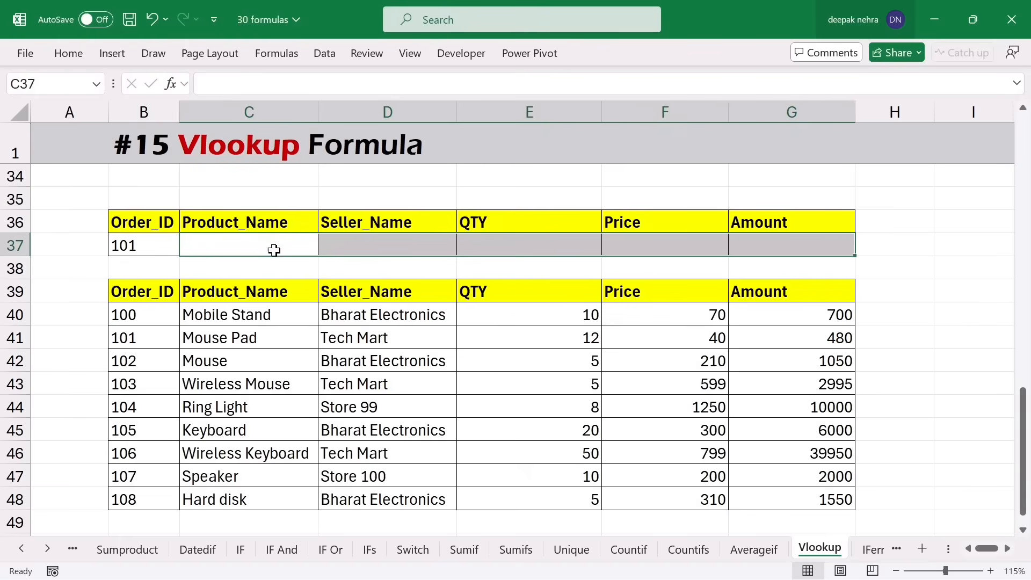
click(252, 244)
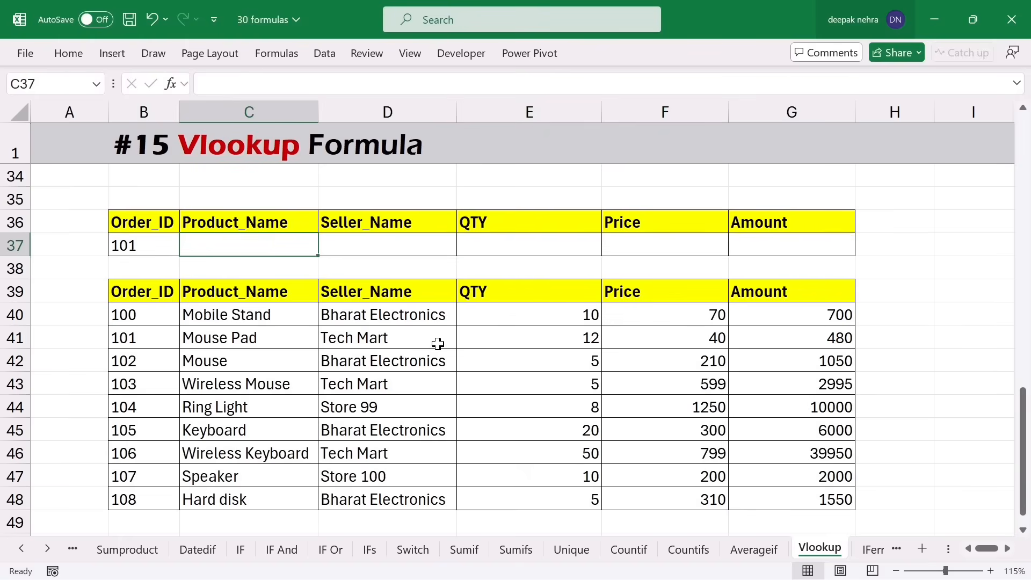
text(=vloo)
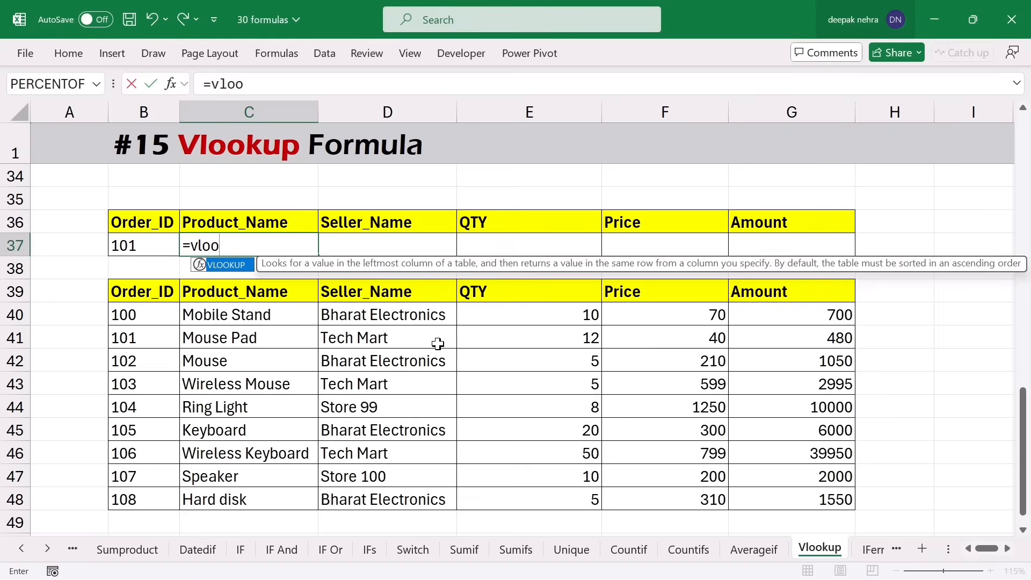
text(k)
key(Tab)
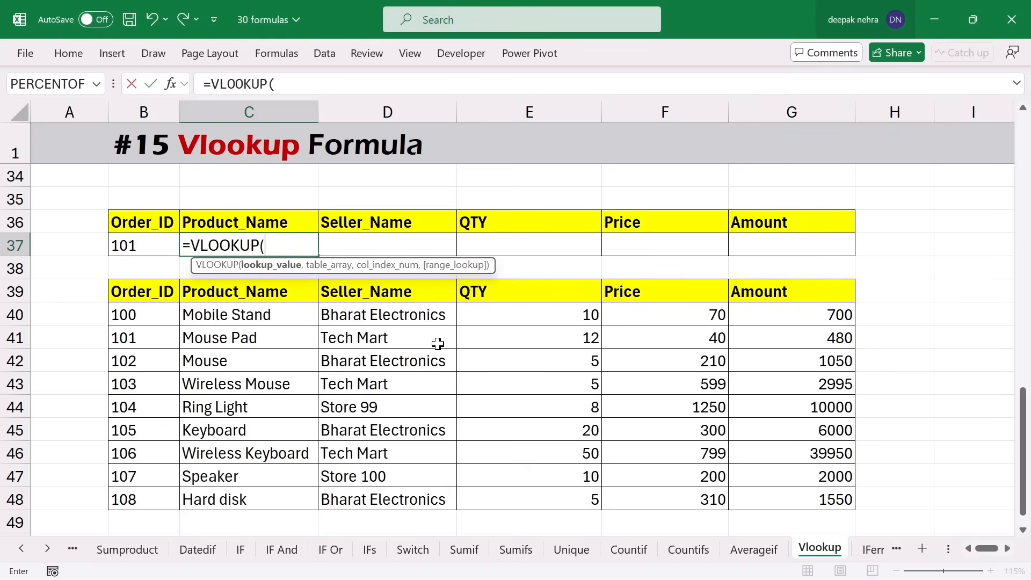
click(148, 245)
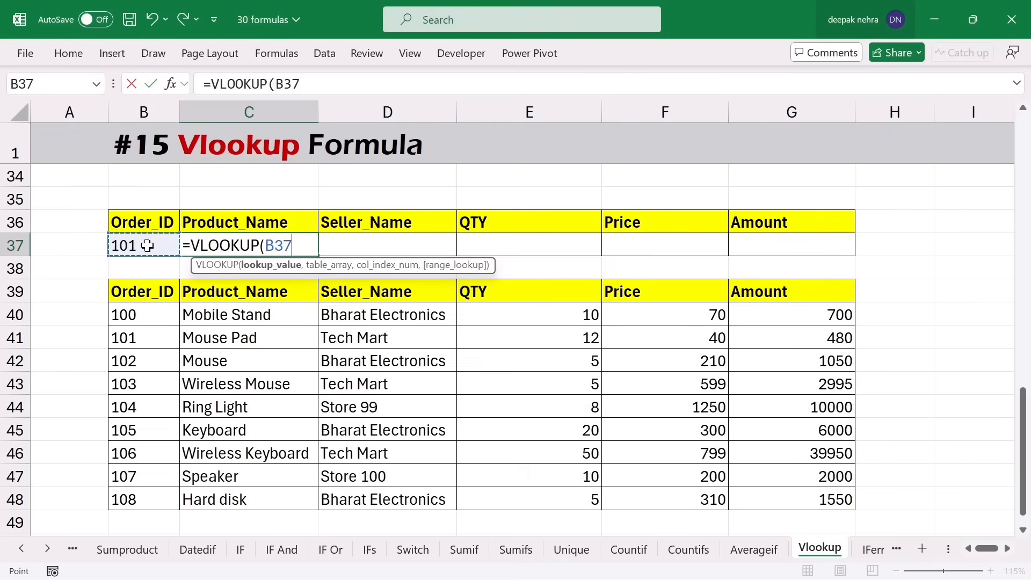
key(F4)
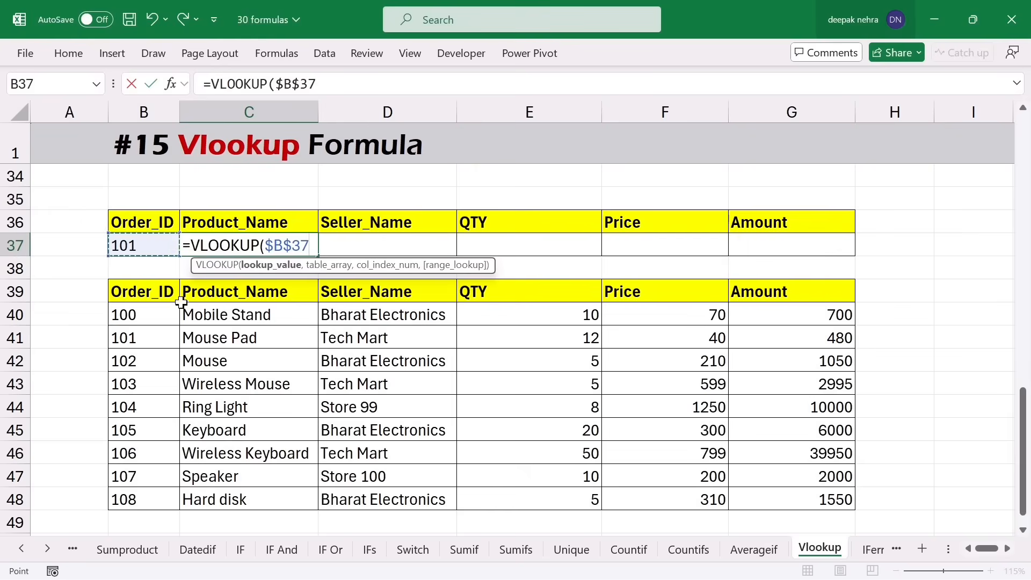
text(,)
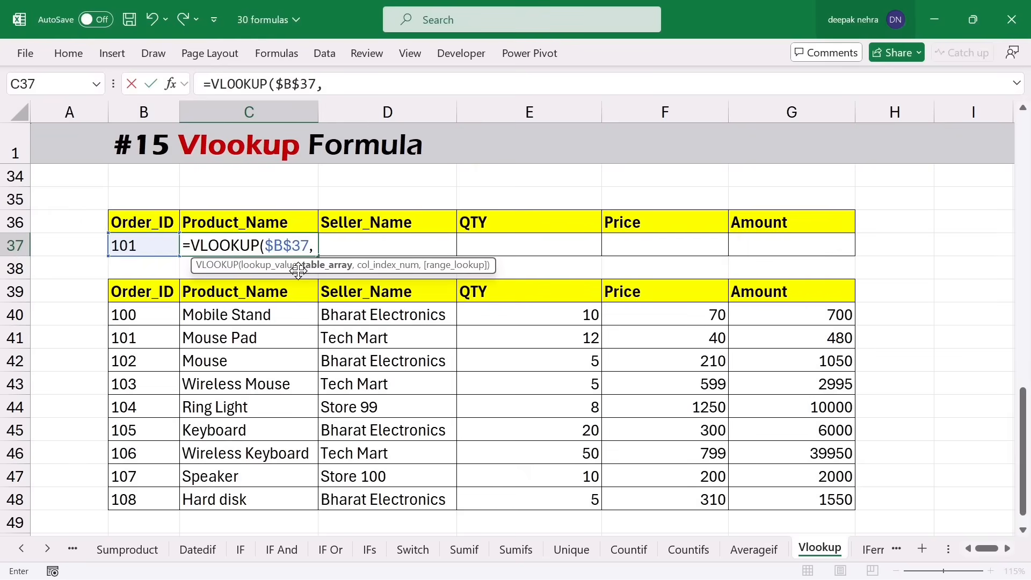
- Finish it with range $B$39:$G$48, column 2 and exact match, returning Mouse Pad
drag(144, 292, 838, 505)
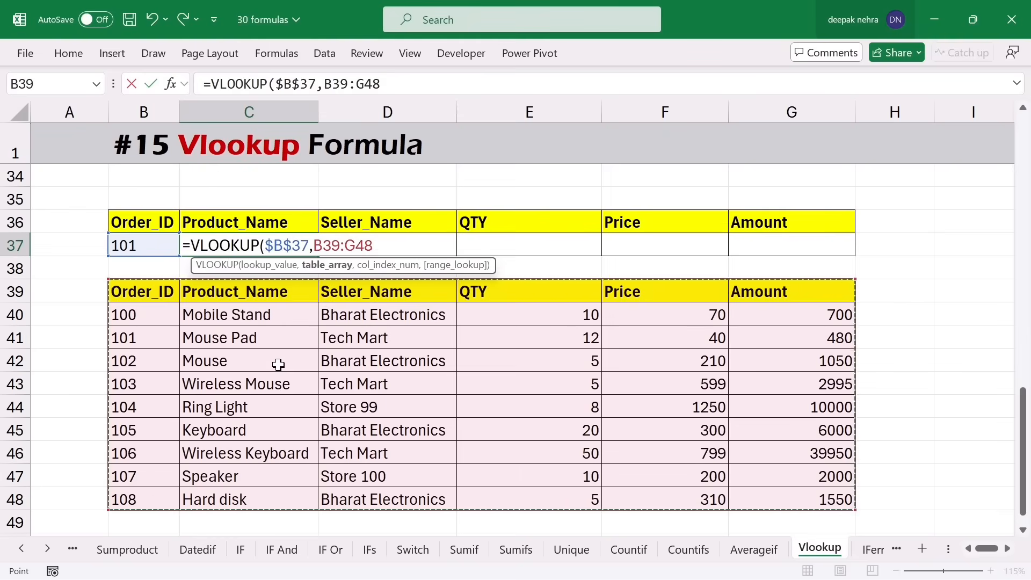
key(F4)
text(,2)
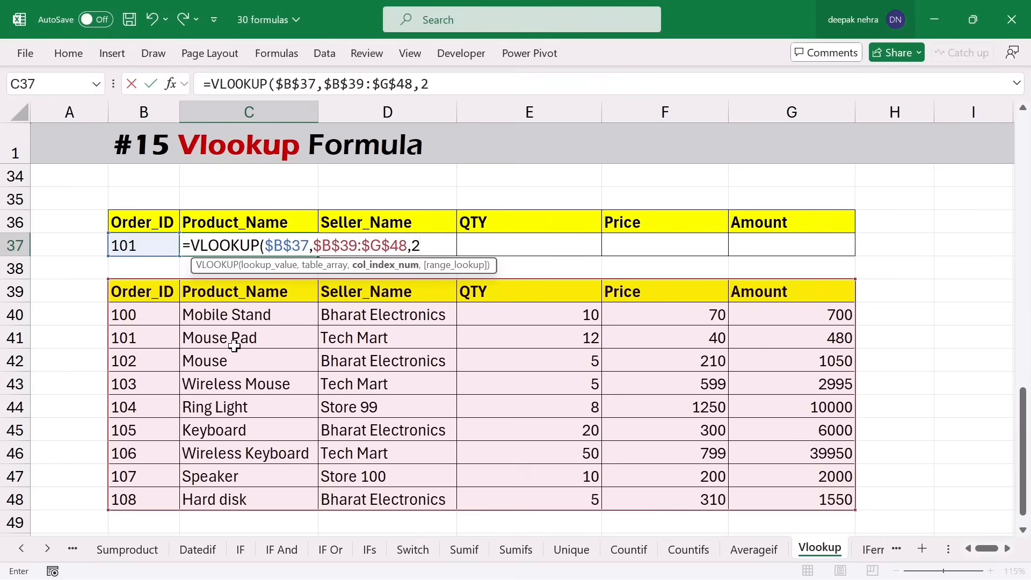
text(,0))
key(Return)
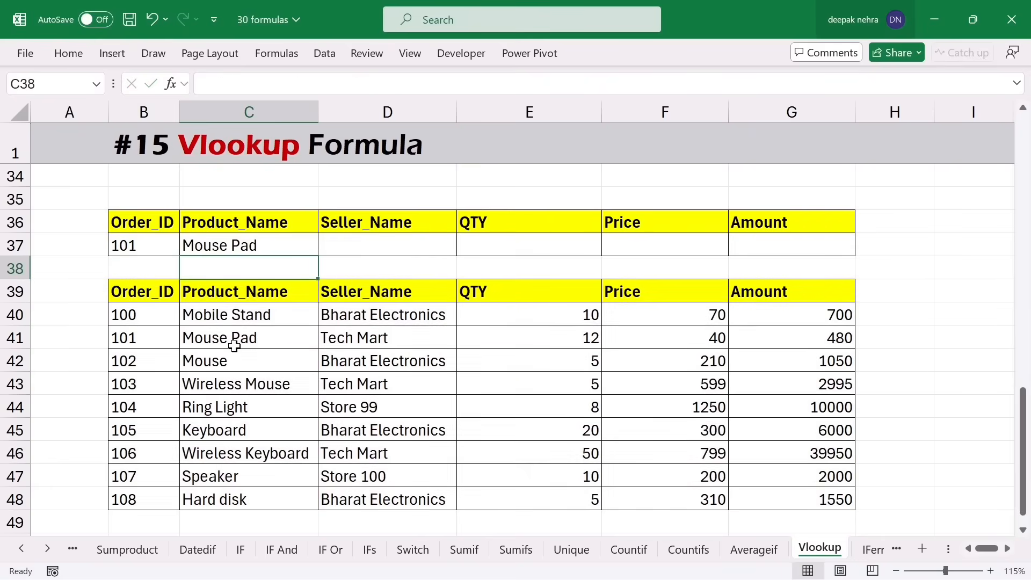
click(267, 246)
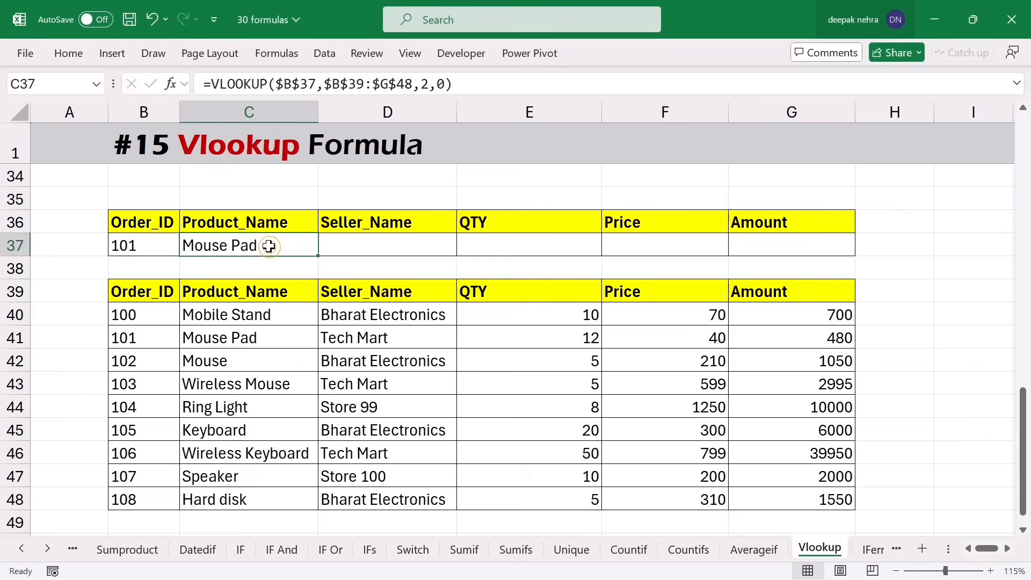
click(146, 249)
- Set B37 to order 102 and fill C37's lookup formula across to G37
text(102)
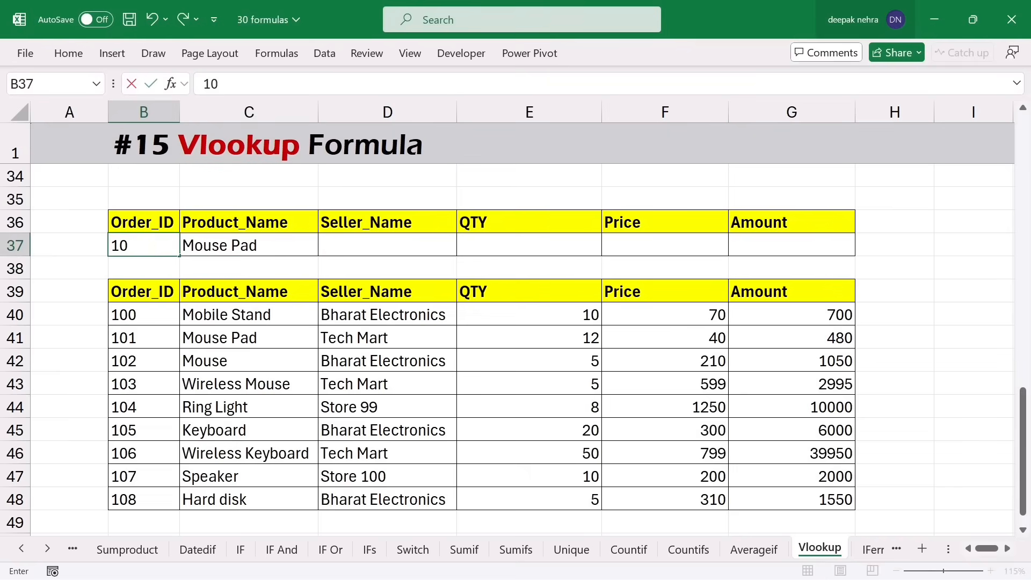
key(Return)
click(258, 239)
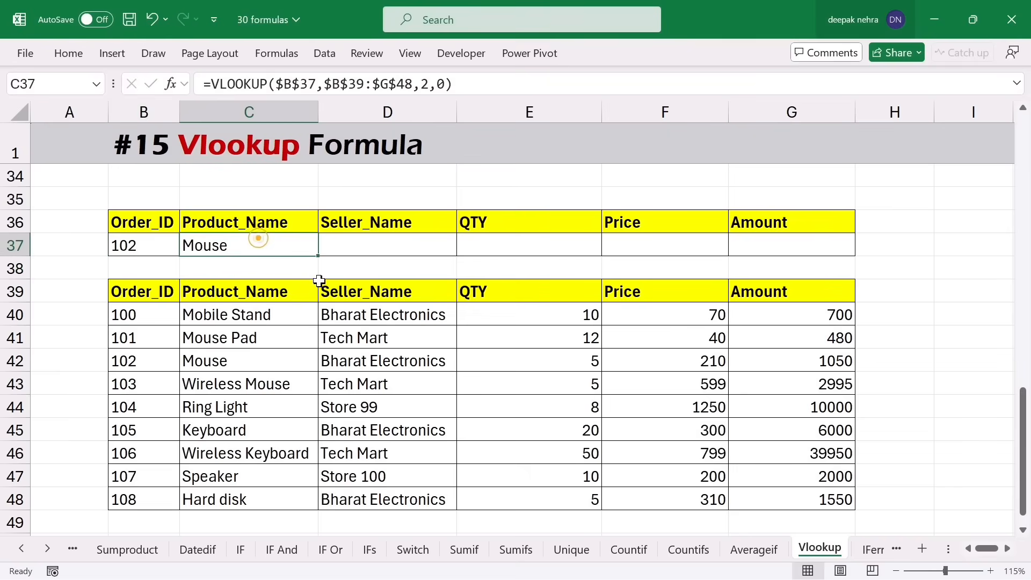
drag(318, 255, 816, 241)
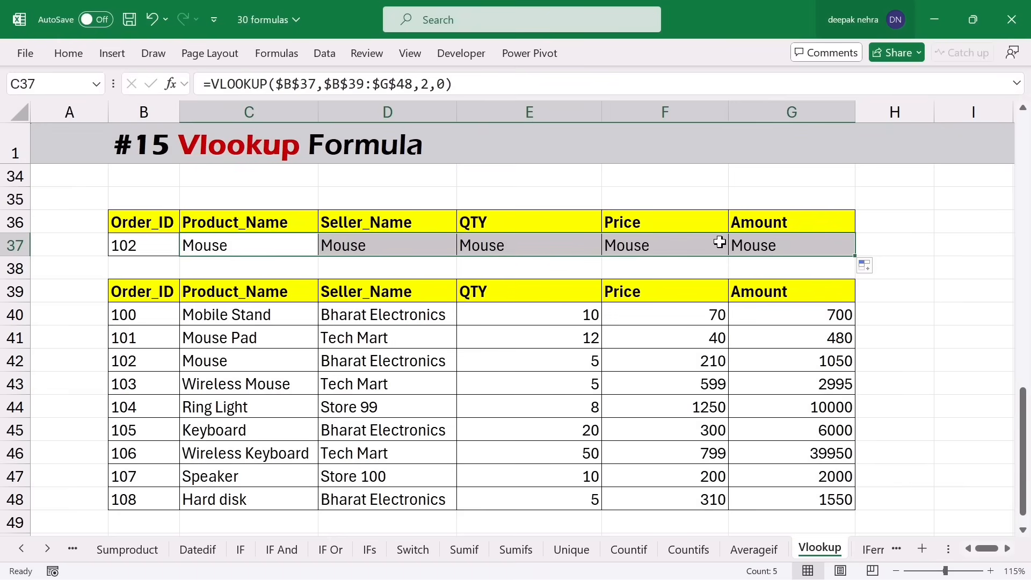
- Change the column index in D37's lookup to 3 for Seller_Name
double_click(408, 248)
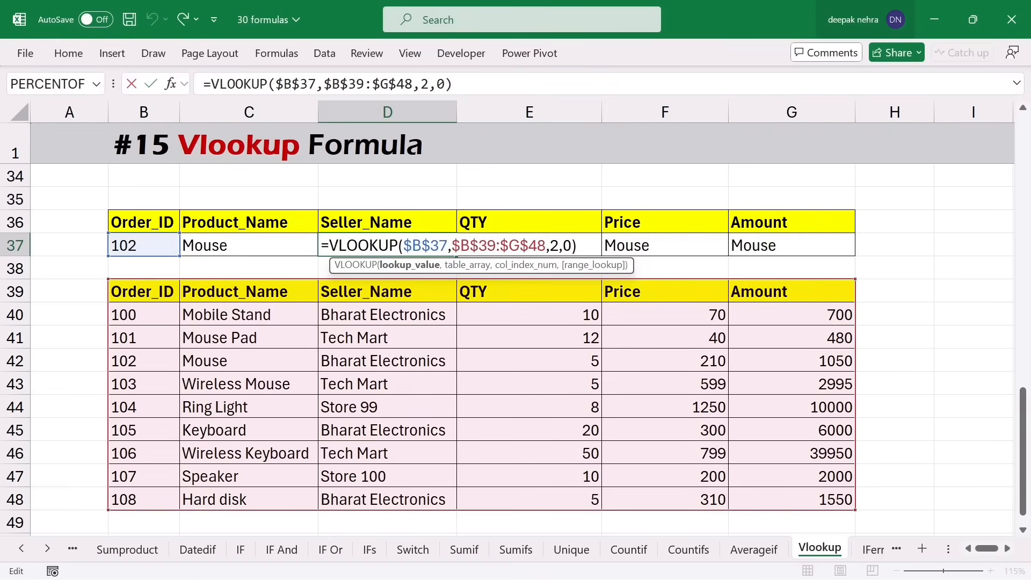
key(Return)
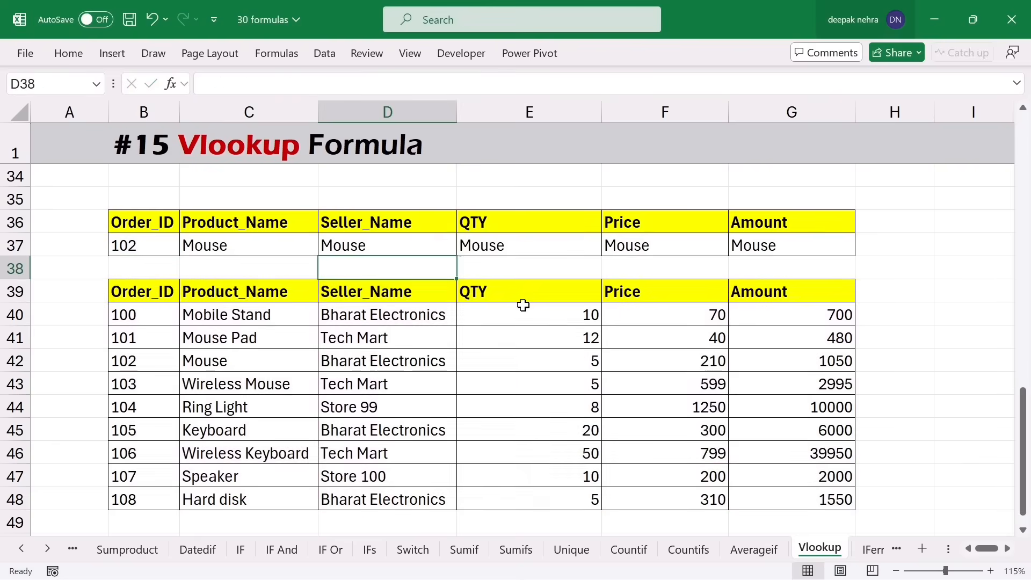
double_click(653, 250)
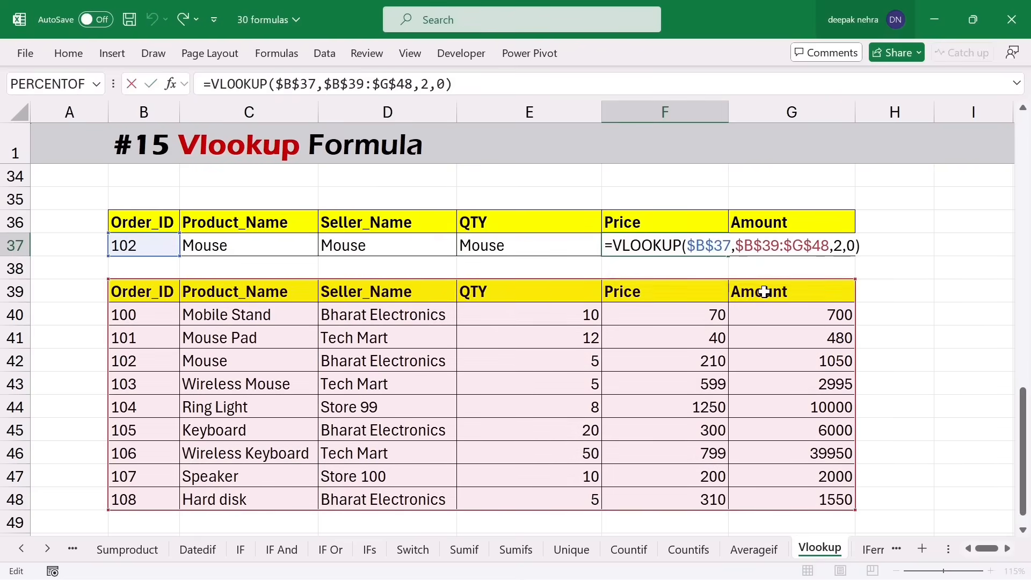
key(Return)
double_click(391, 246)
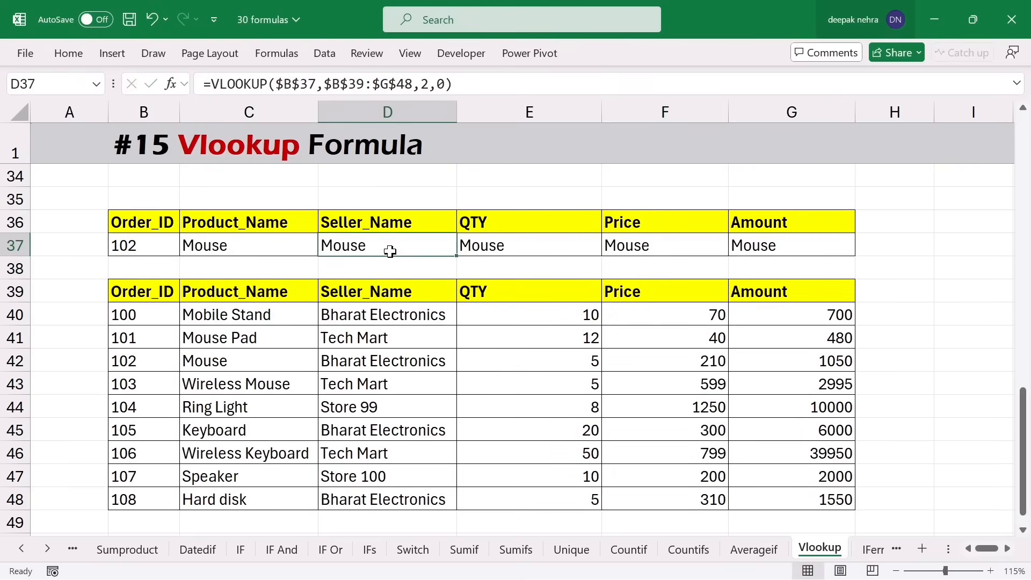
double_click(553, 246)
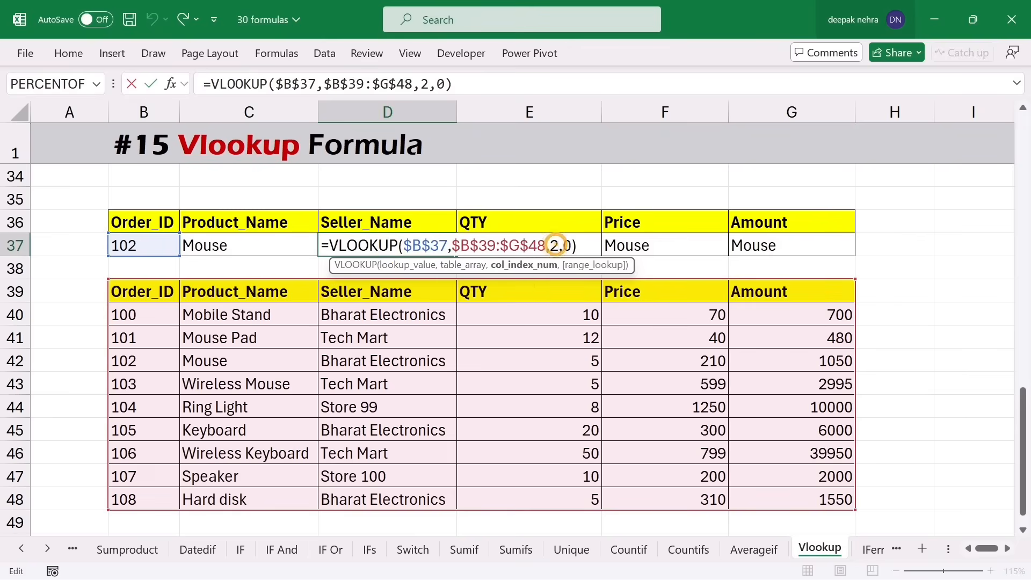
text(3)
key(Return)
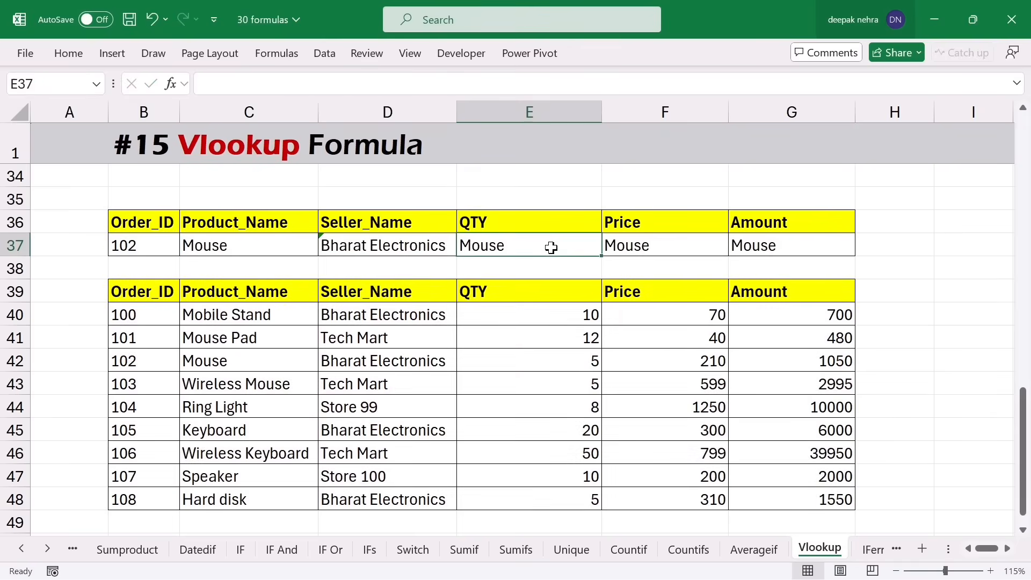
- Set the column index to 4 in E37 for QTY and 5 in F37 for Price
double_click(551, 246)
click(696, 265)
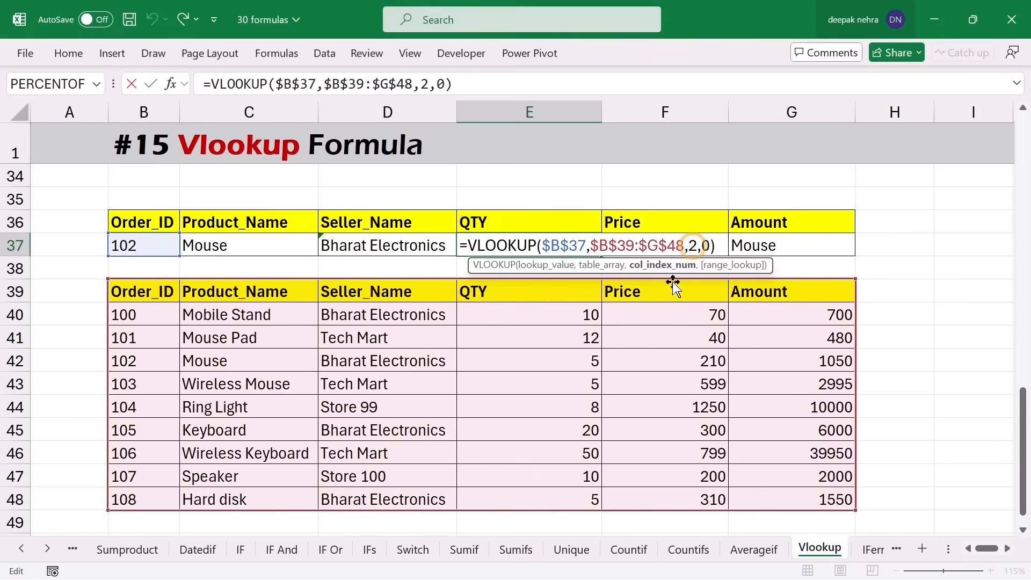
key(BackSpace)
text(4)
key(Return)
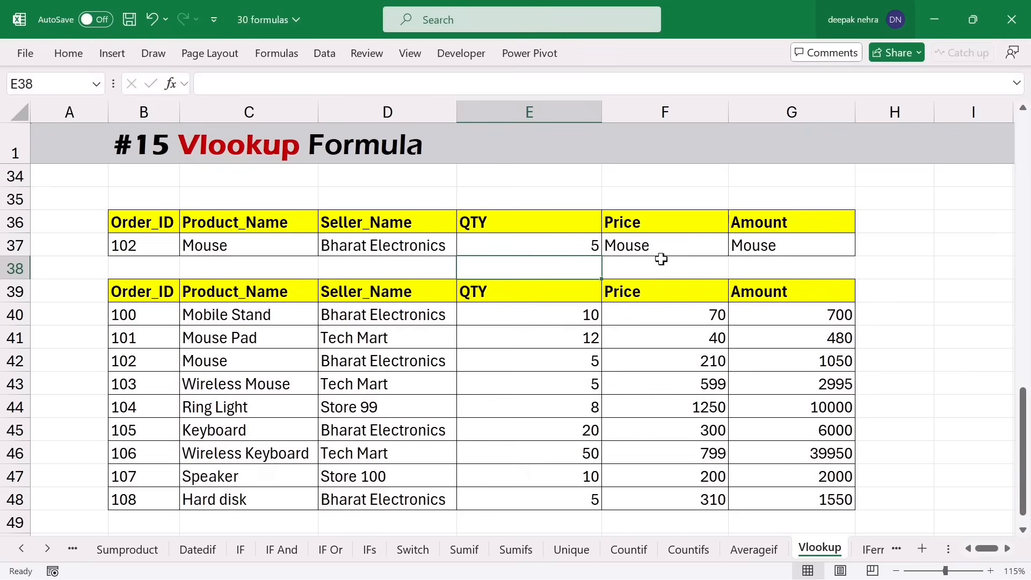
click(661, 246)
double_click(661, 245)
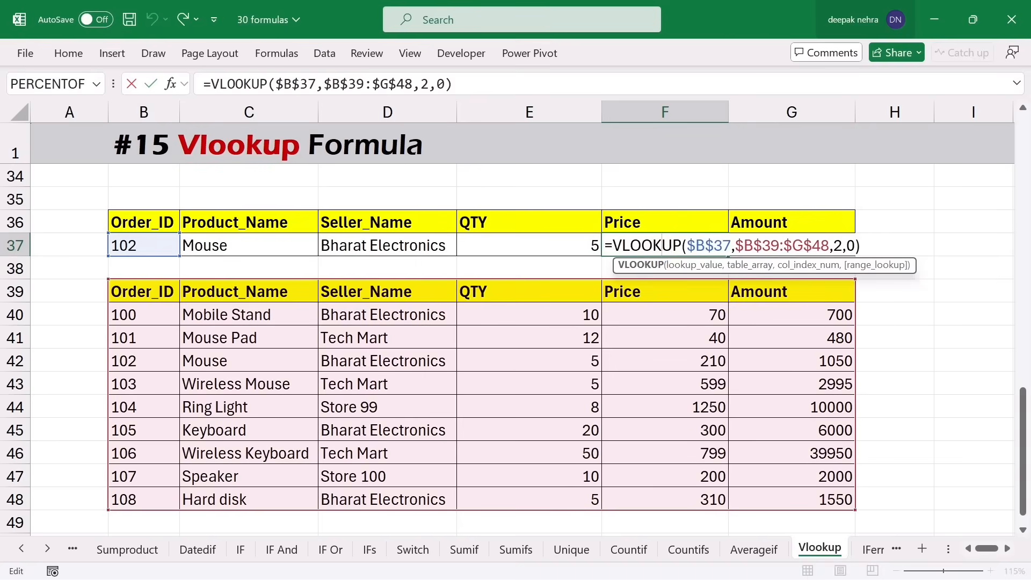
click(838, 246)
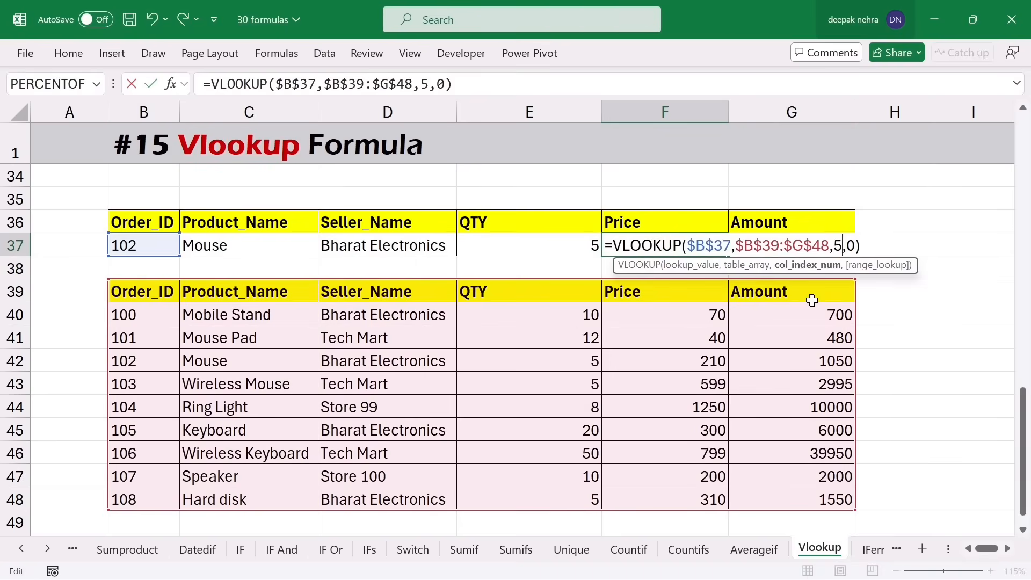
text(5)
key(Return)
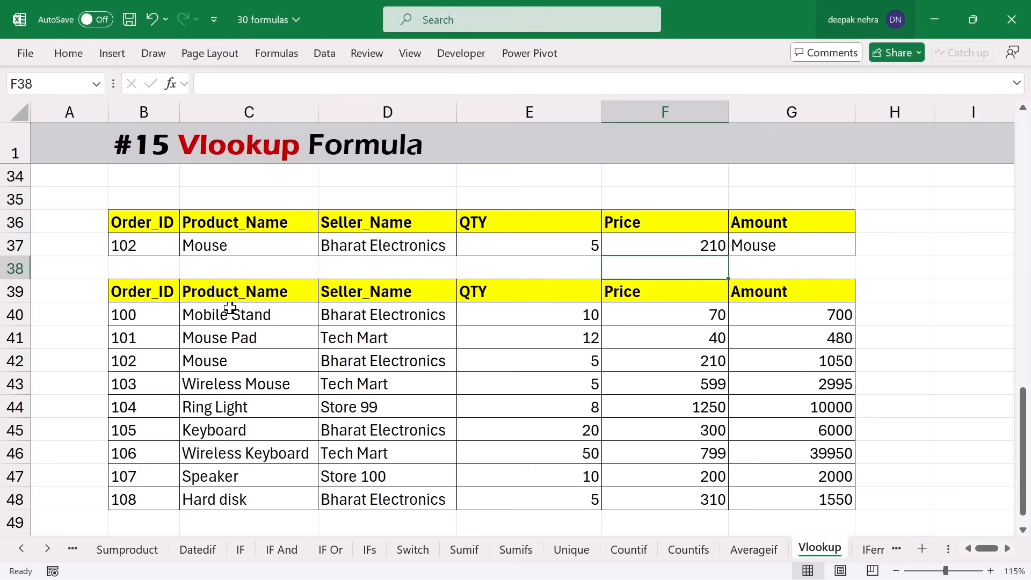
drag(396, 252, 765, 241)
- Clear D37:G37 and replace C37's fixed column index 2 with a COLUMNS function
key(Delete)
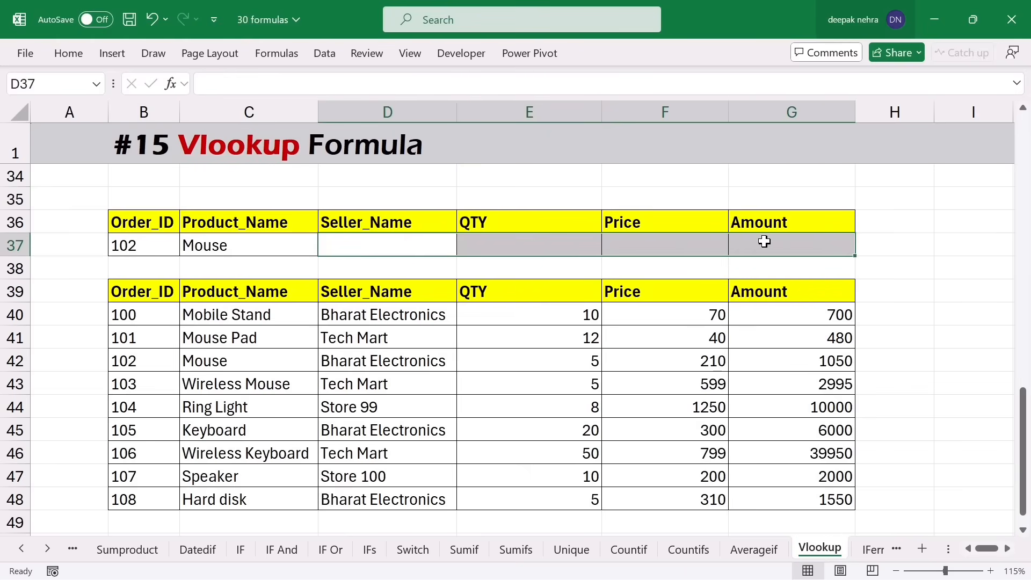
double_click(248, 244)
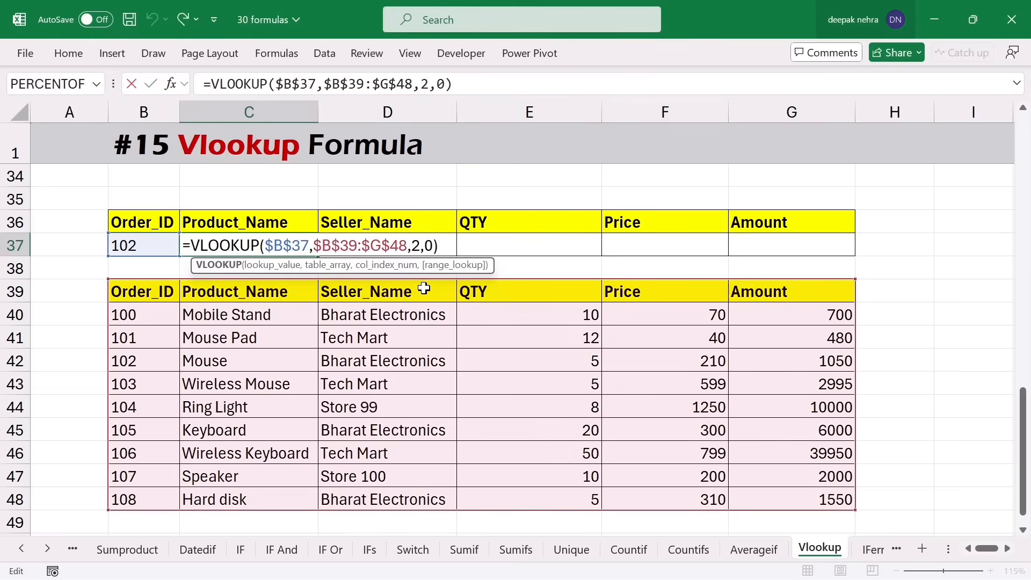
click(415, 245)
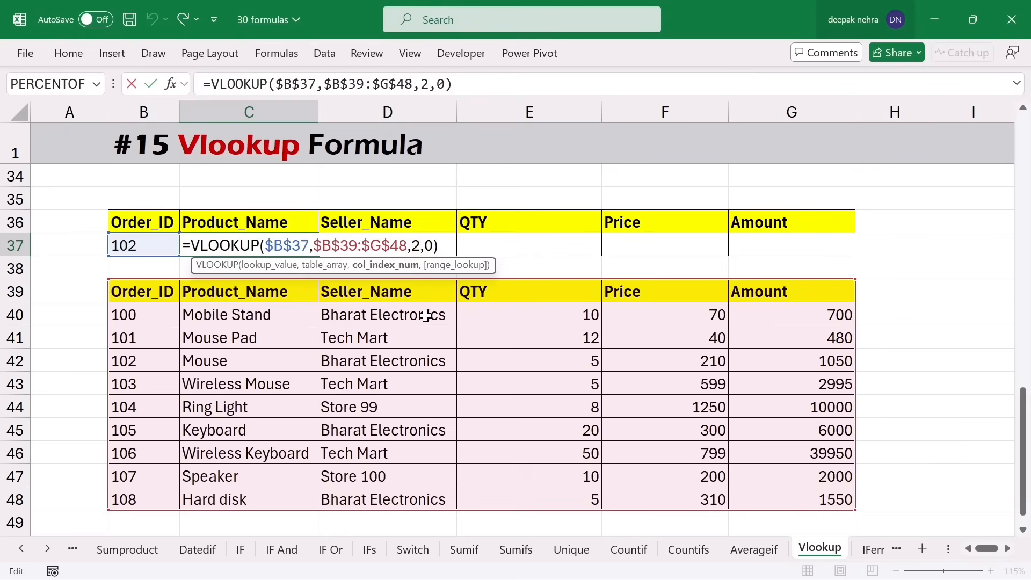
key(BackSpace)
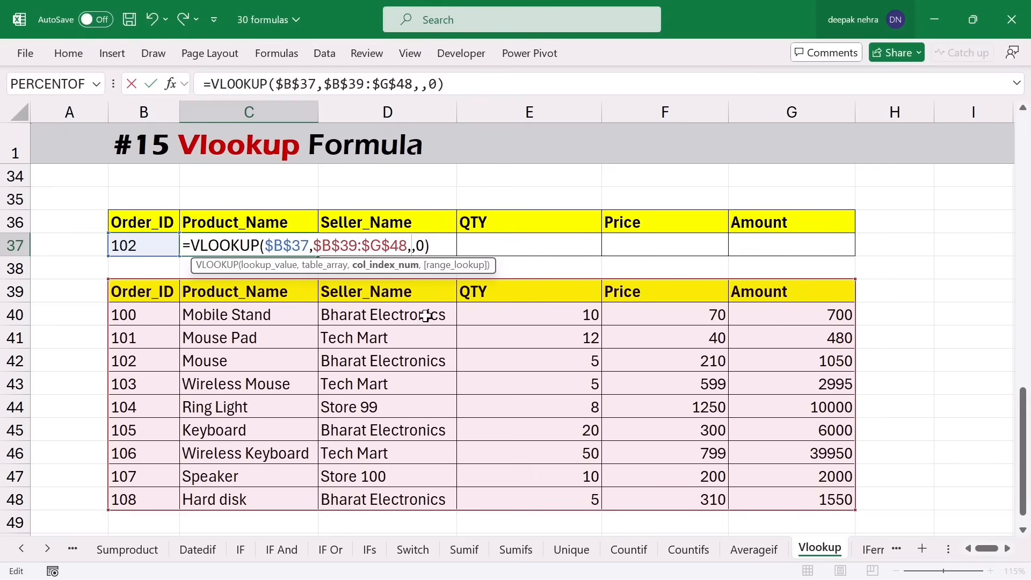
text(columns)
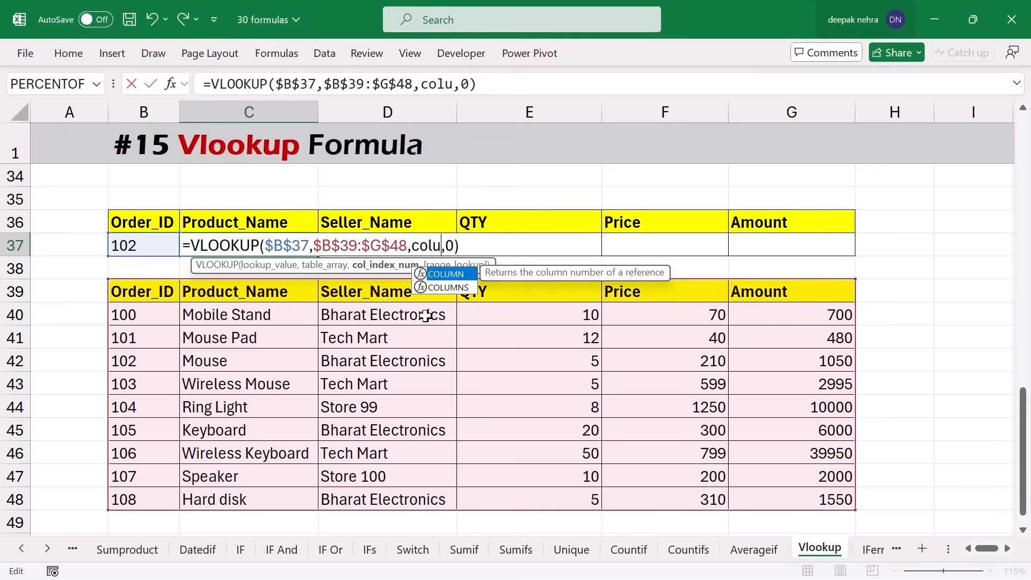
key(Tab)
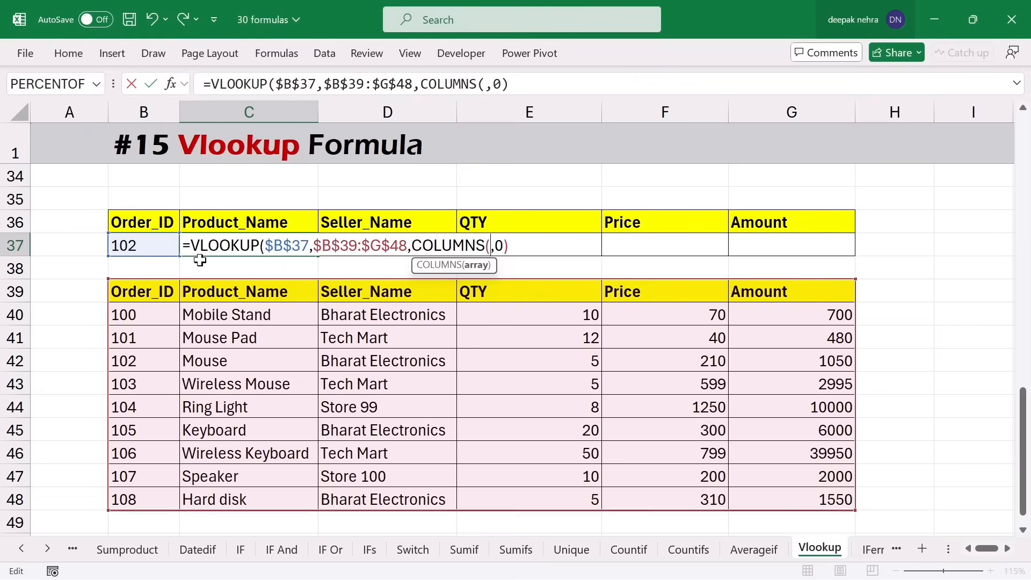
- Give COLUMNS the range $B$35:C35, with B35 locked as absolute
click(126, 198)
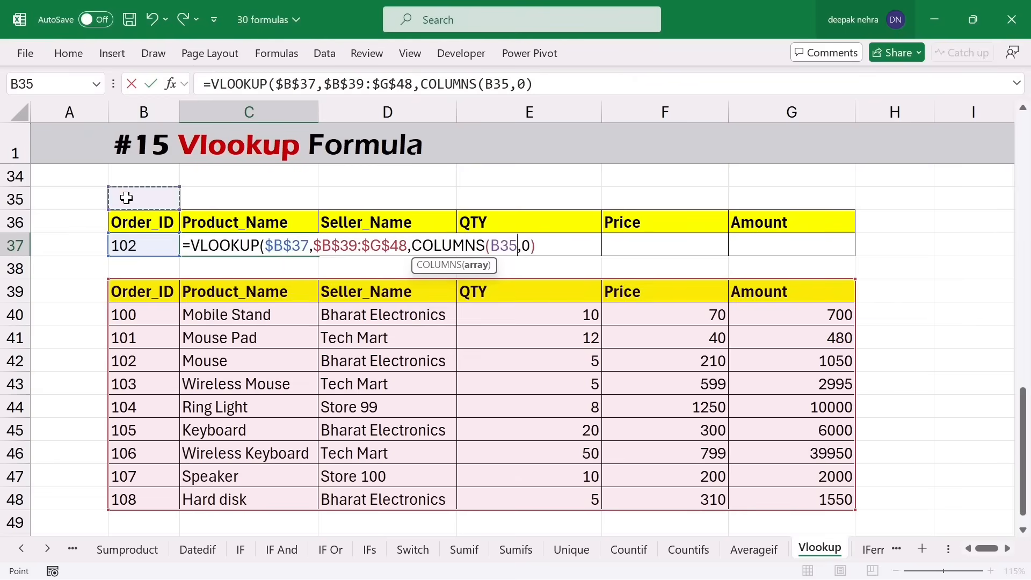
key(F8)
click(127, 198)
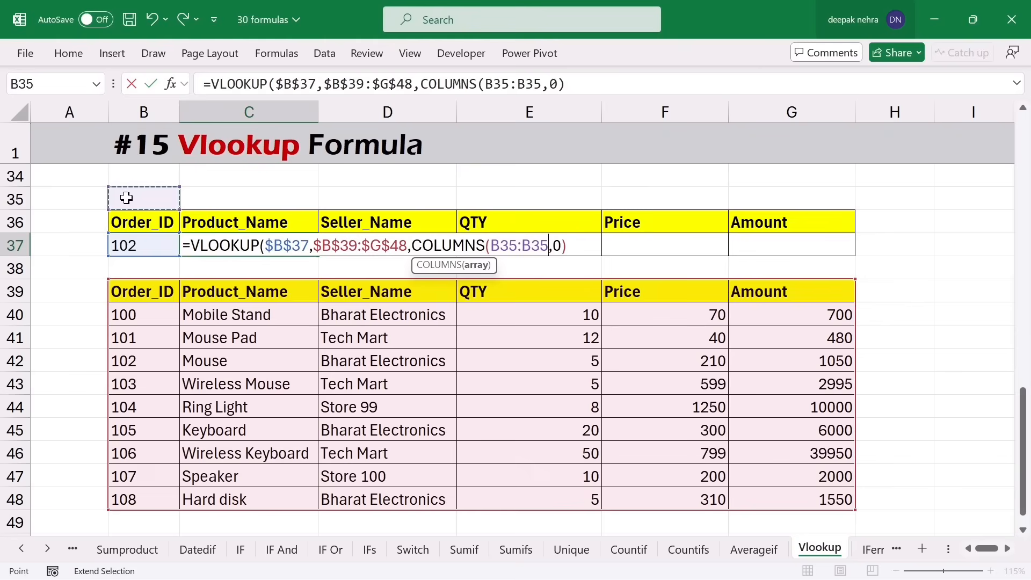
click(241, 200)
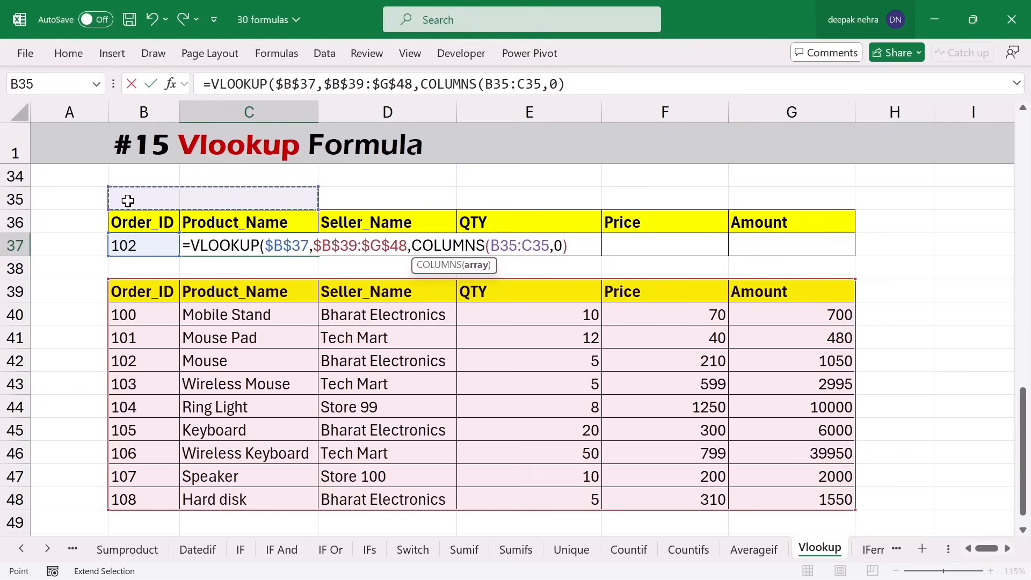
drag(549, 245, 508, 246)
click(495, 245)
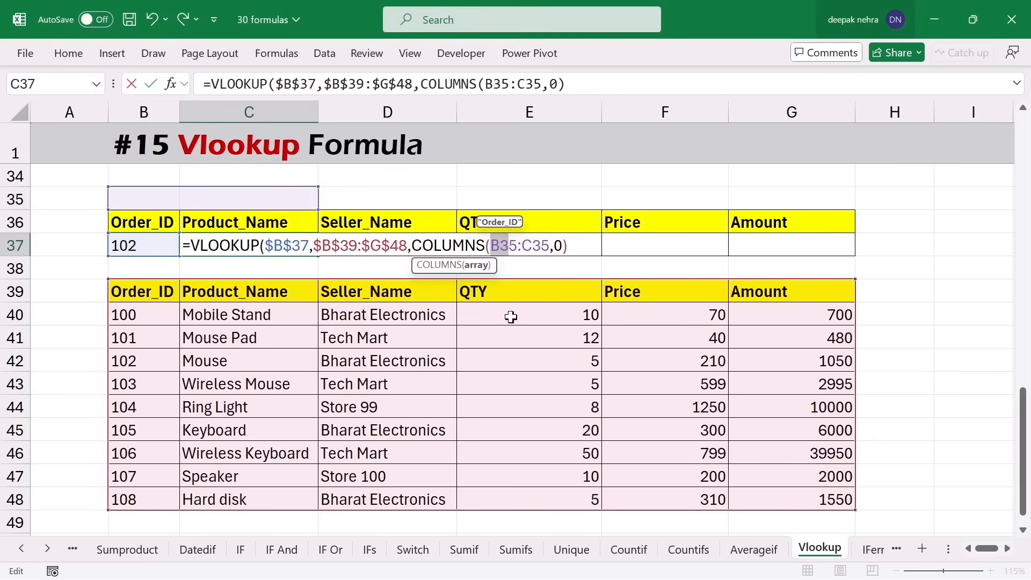
key(F4)
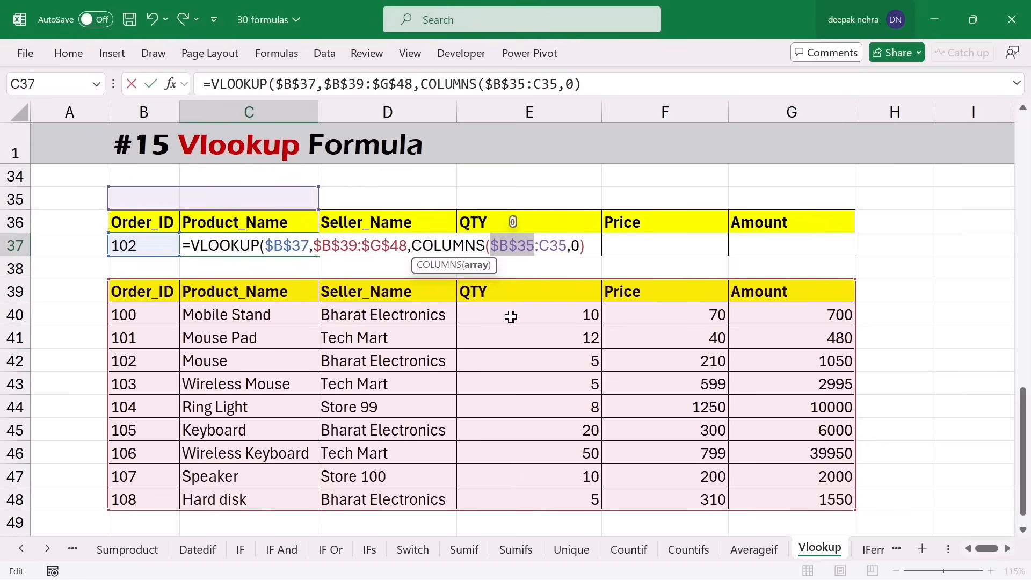
click(567, 245)
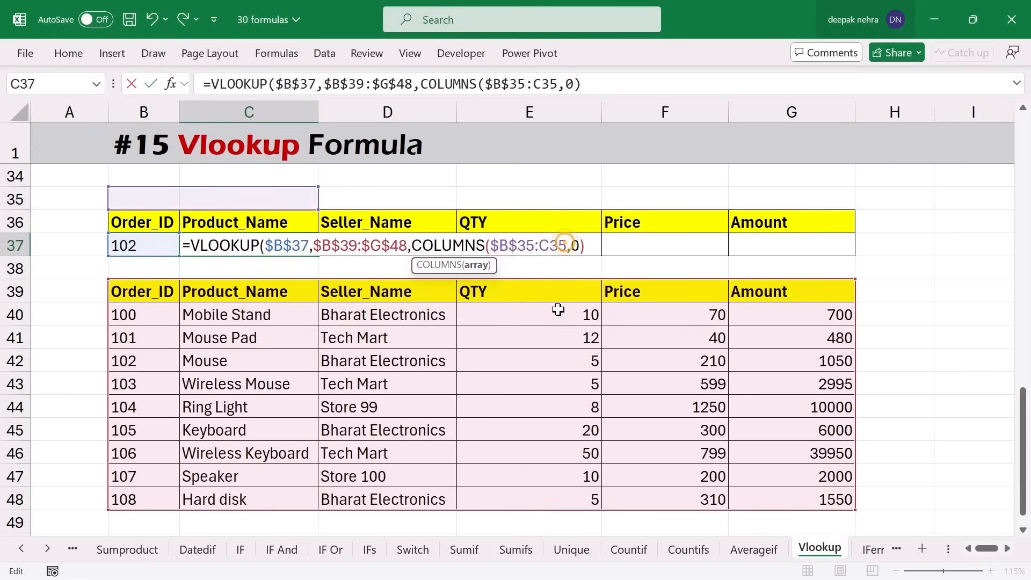
text())
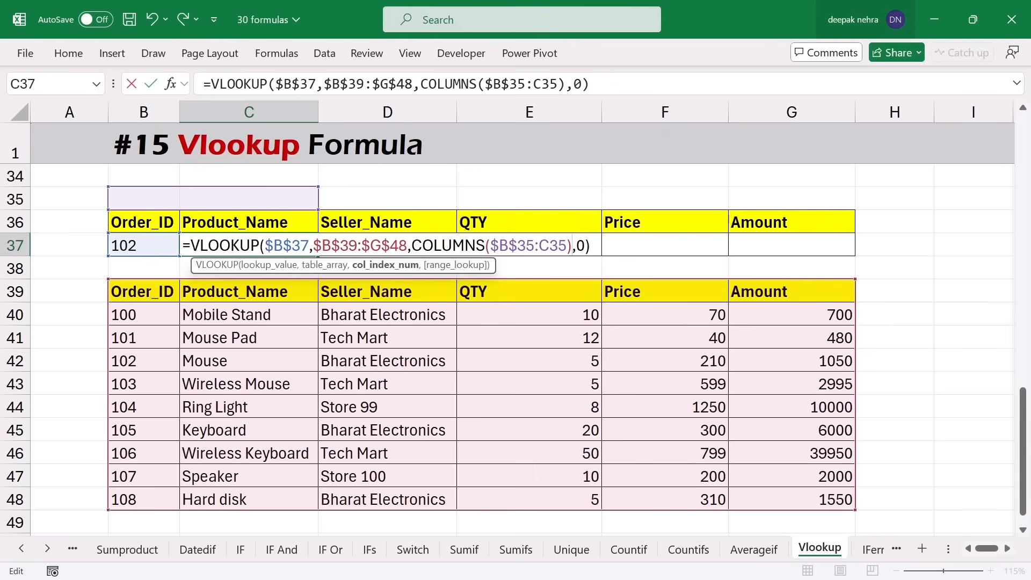
- Commit C37's COLUMNS-based lookup and fill it to G37, returning Bharat Electronics, 5, 210, 1050
click(500, 245)
key(Return)
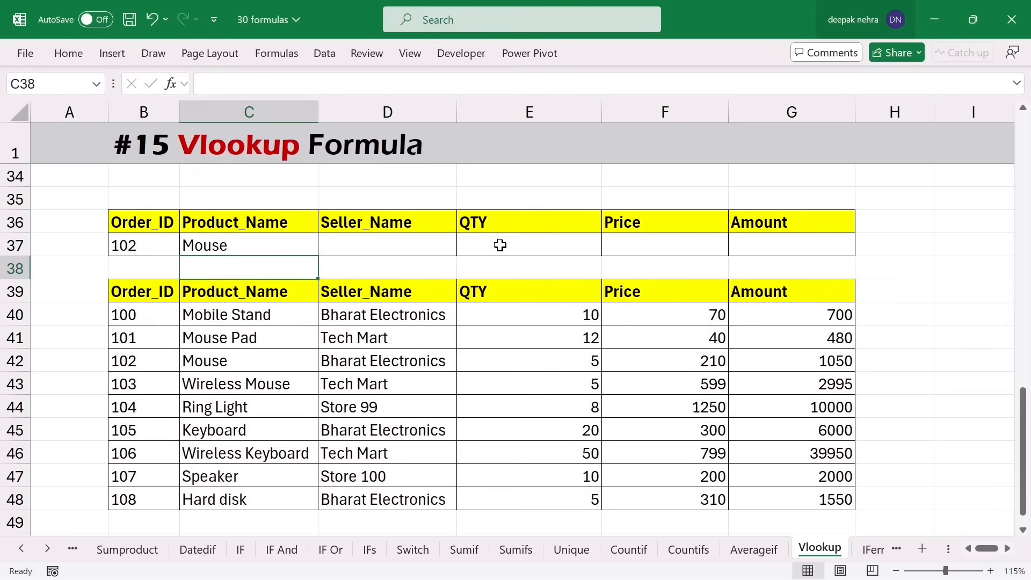
click(286, 249)
drag(316, 257, 407, 263)
click(420, 245)
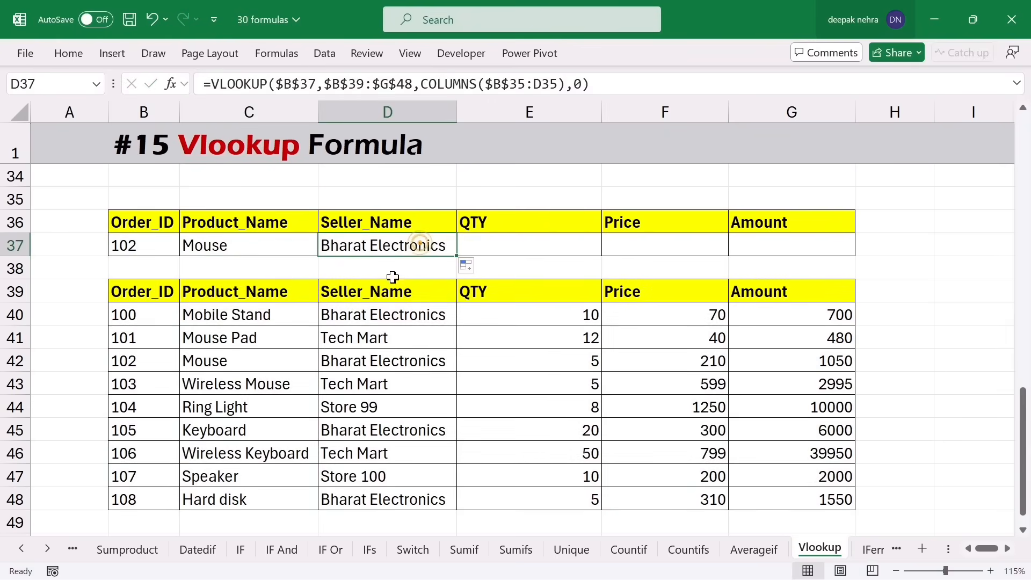
double_click(410, 246)
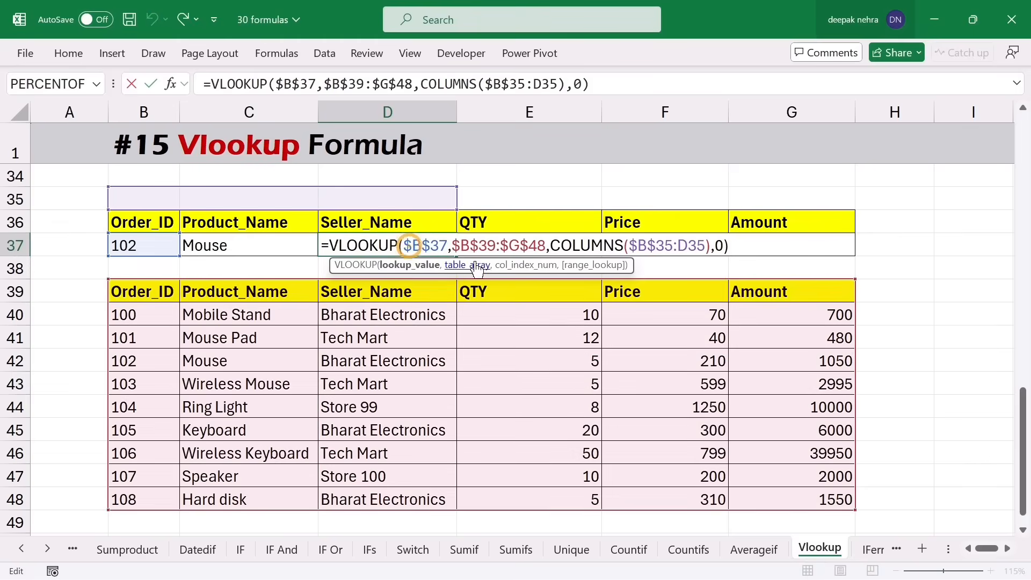
drag(591, 246, 628, 246)
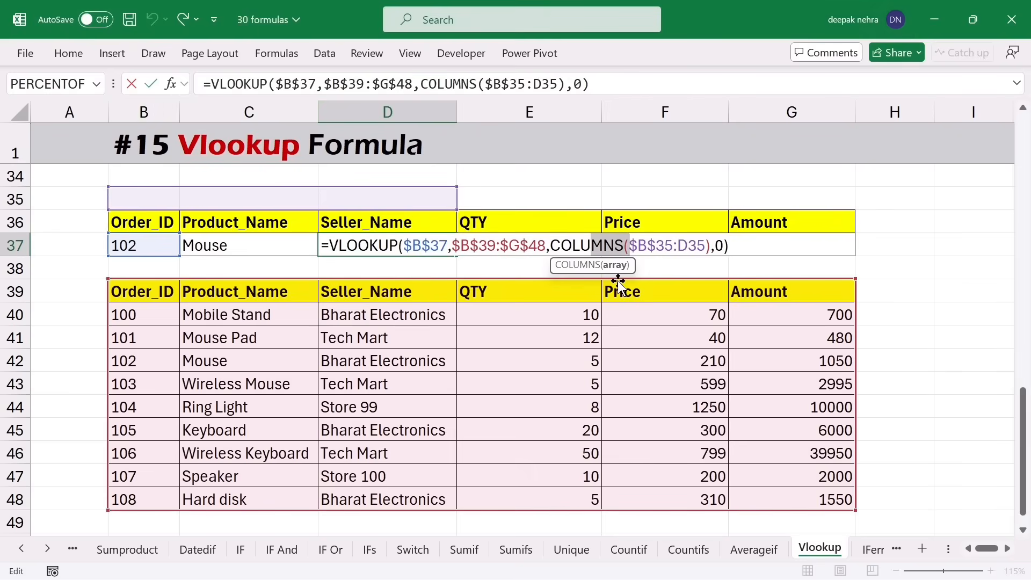
key(Return)
click(454, 249)
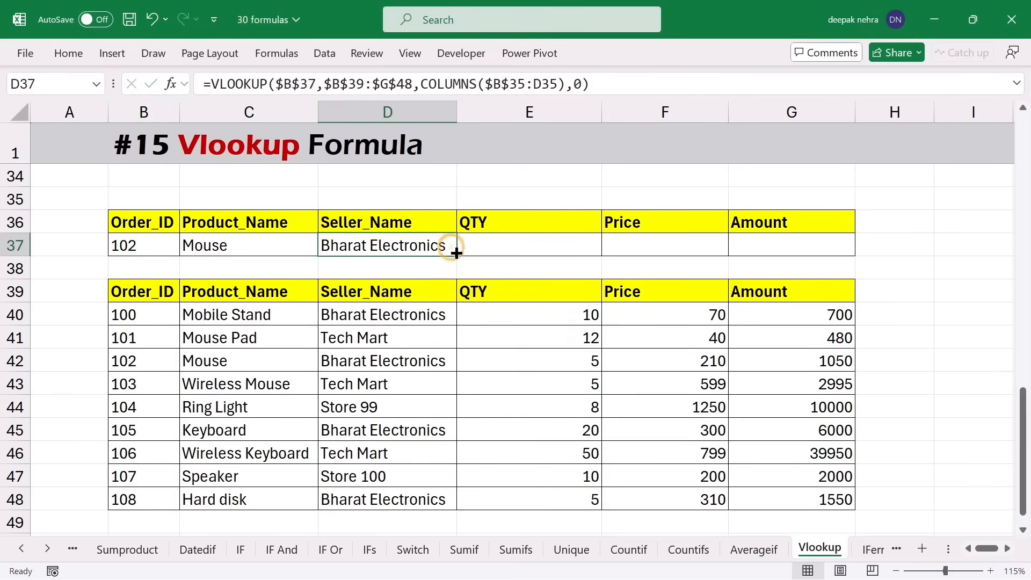
drag(456, 253, 780, 247)
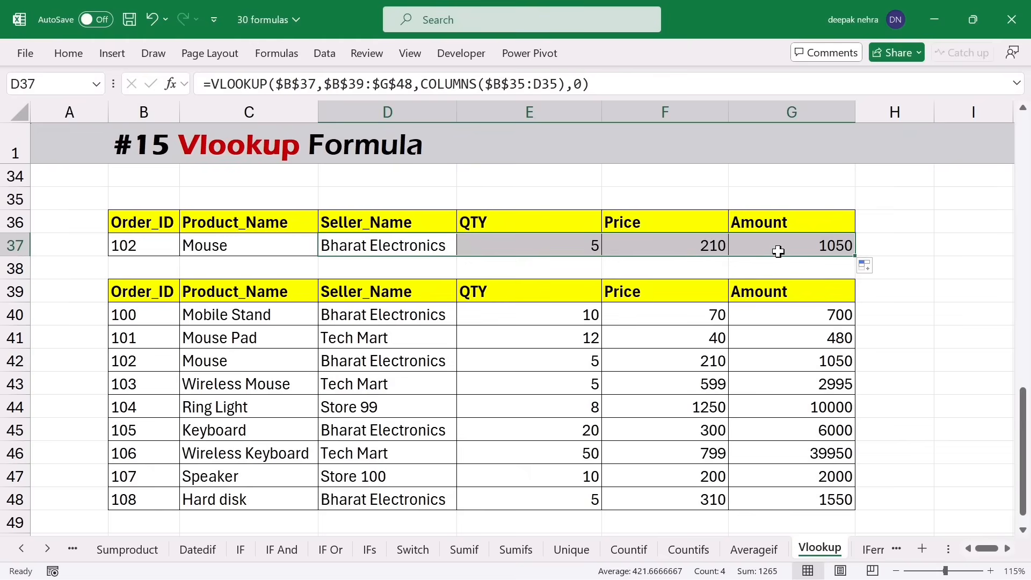
click(144, 245)
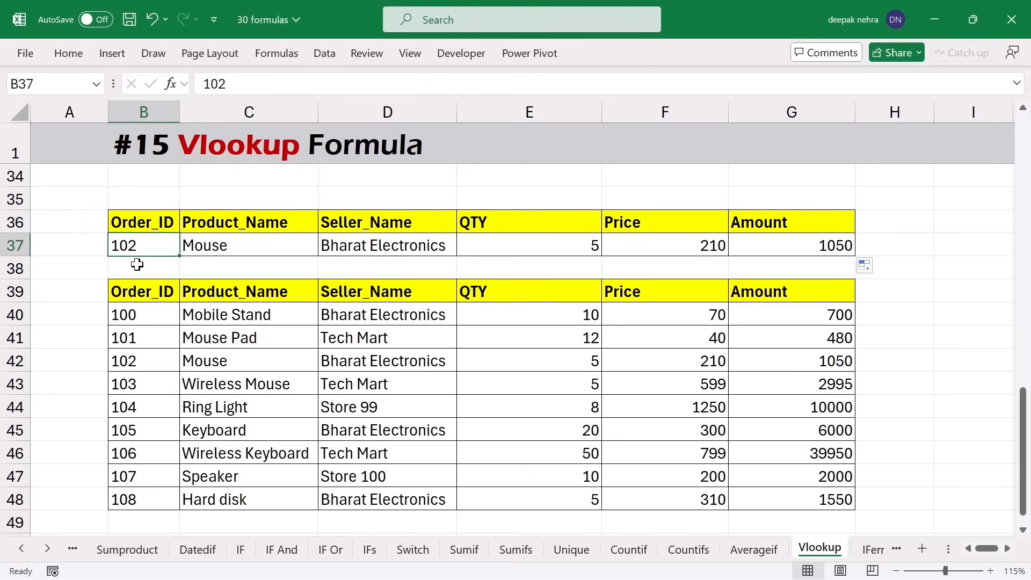
- Enter the absent order ID 111 in B37 to produce #N/A, then move to the IFerror sheet
text(111)
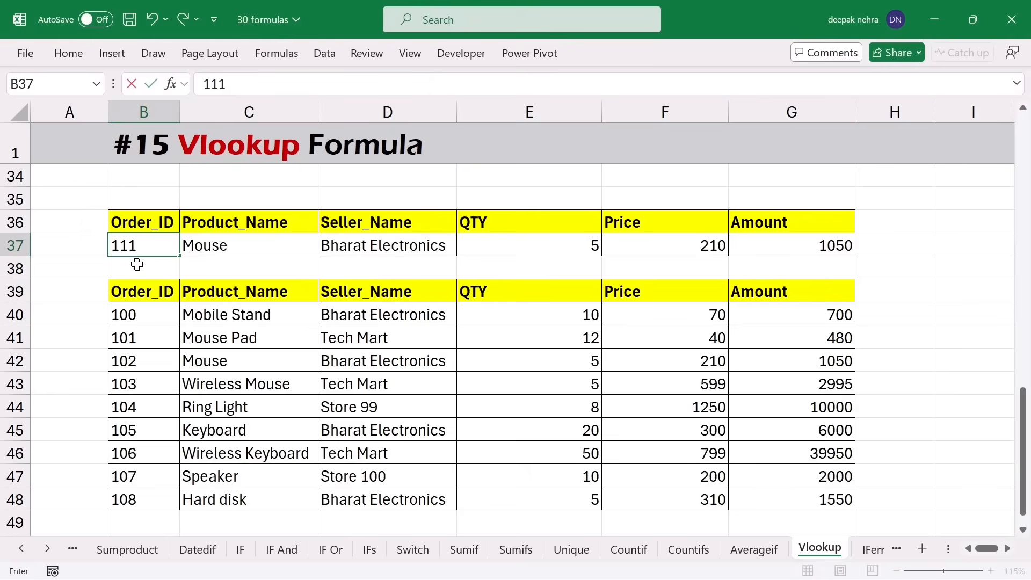
key(Return)
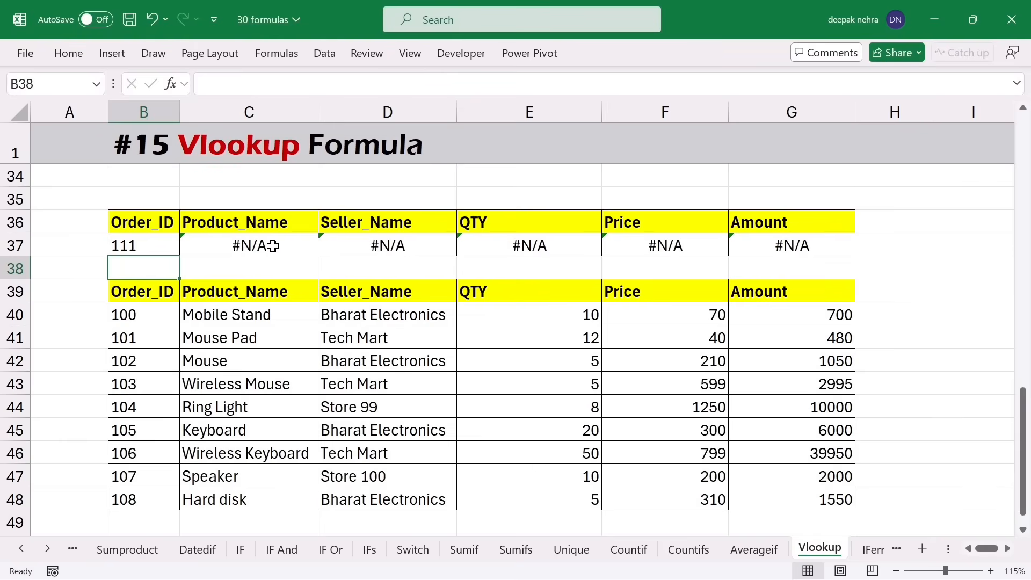
click(161, 250)
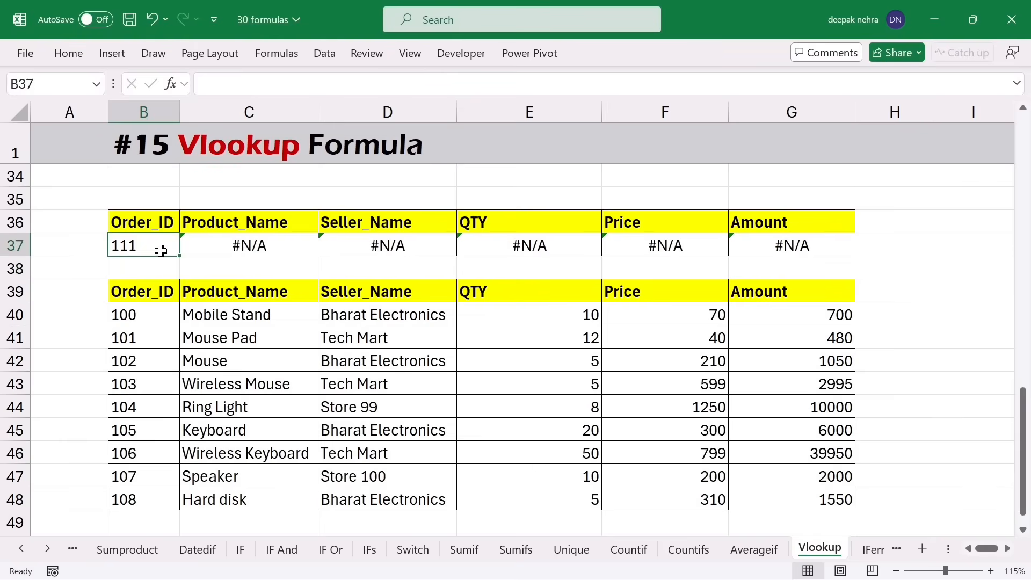
drag(153, 316, 149, 477)
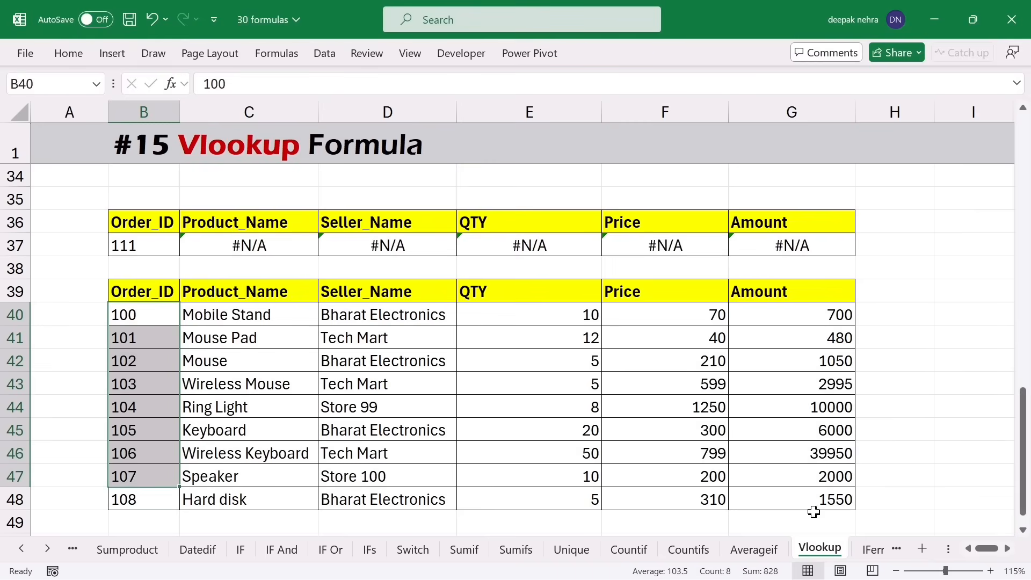
click(870, 549)
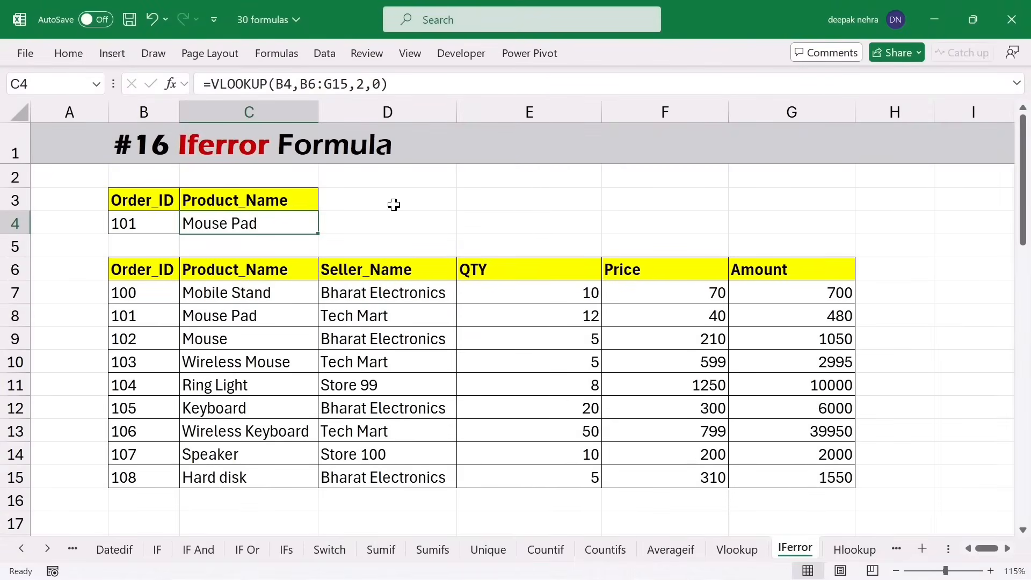
- Enter 111 as the Order_ID in B4, making C4's product lookup return #N/A
click(148, 223)
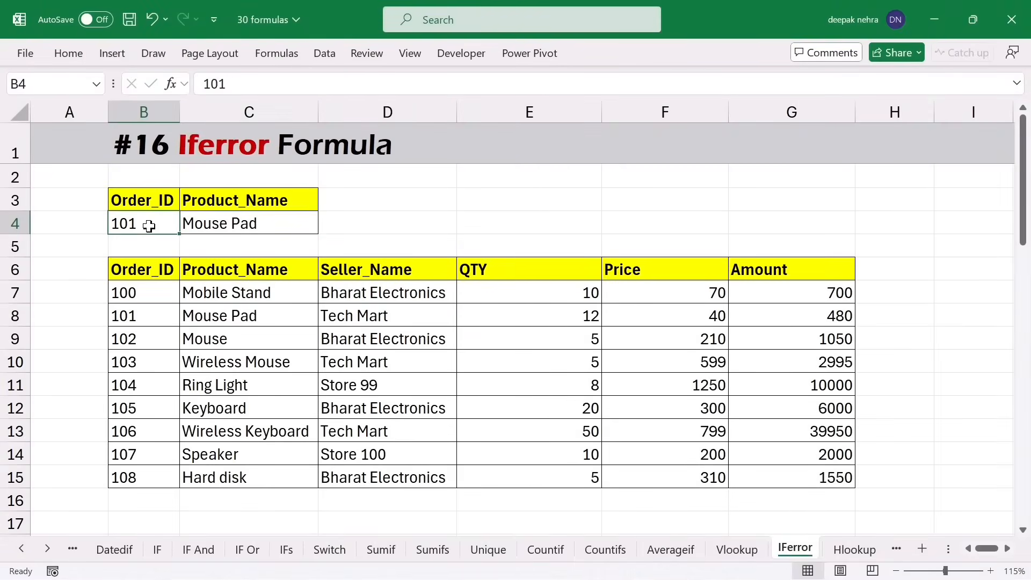
text(11)
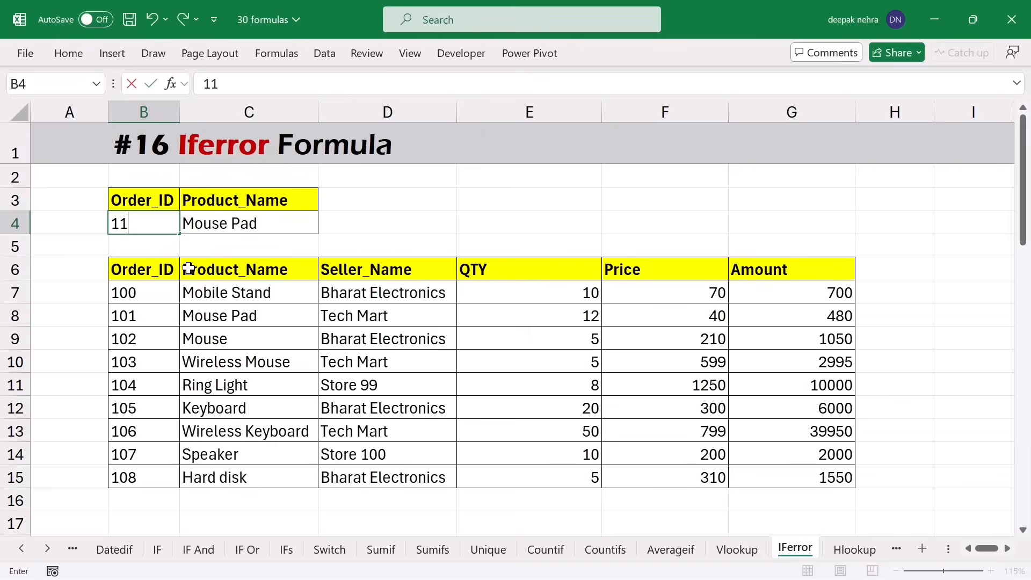
key(Return)
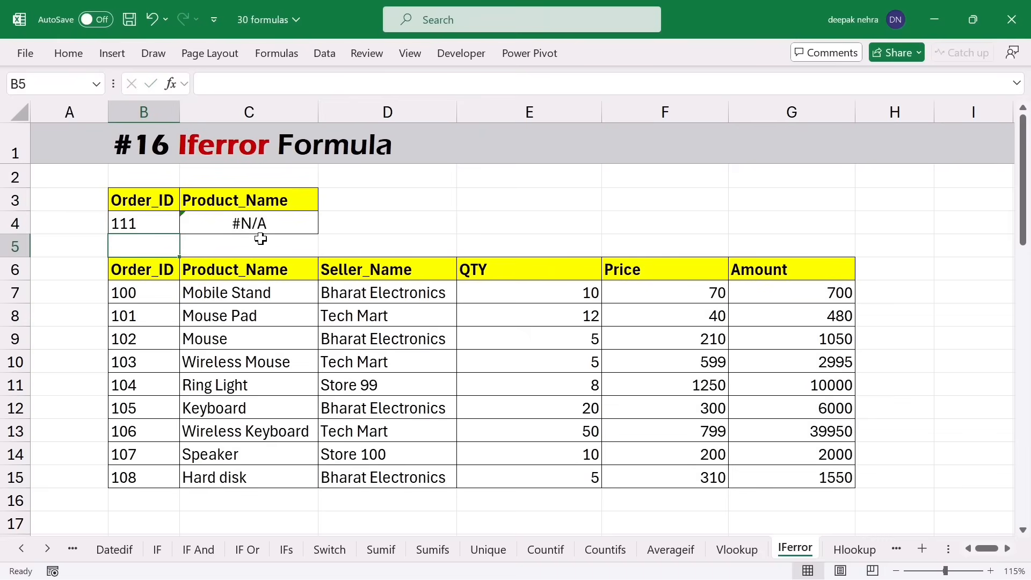
- Wrap C4's lookup as =IFERROR(VLOOKUP(B4,B6:G15,2,0),"Not Found")
double_click(298, 220)
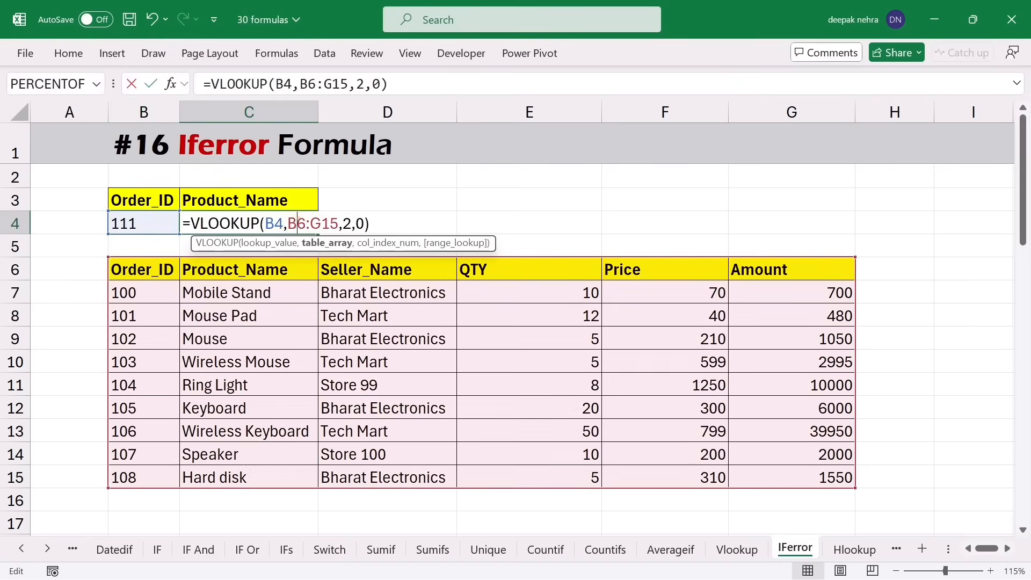
click(192, 223)
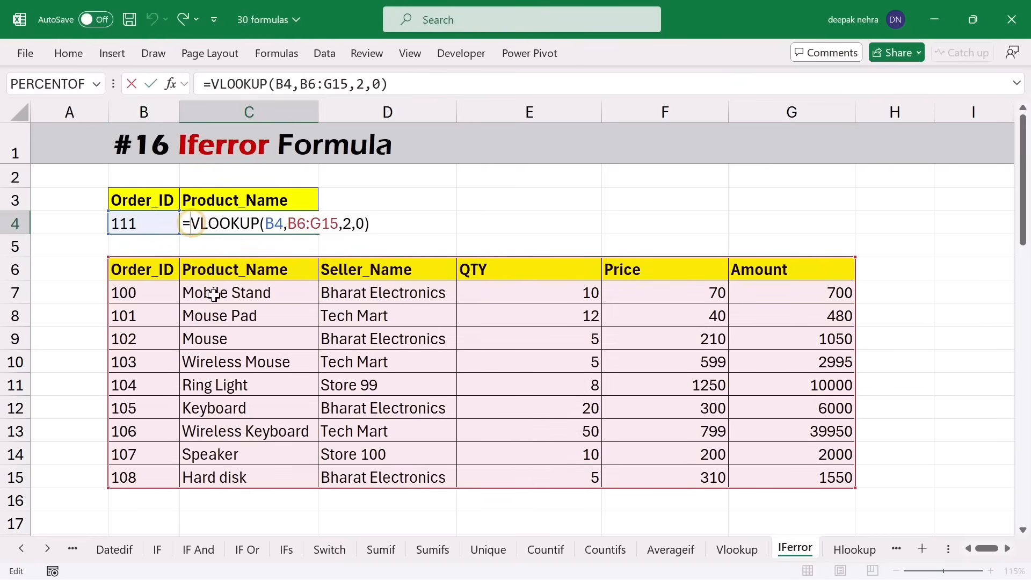
text(i)
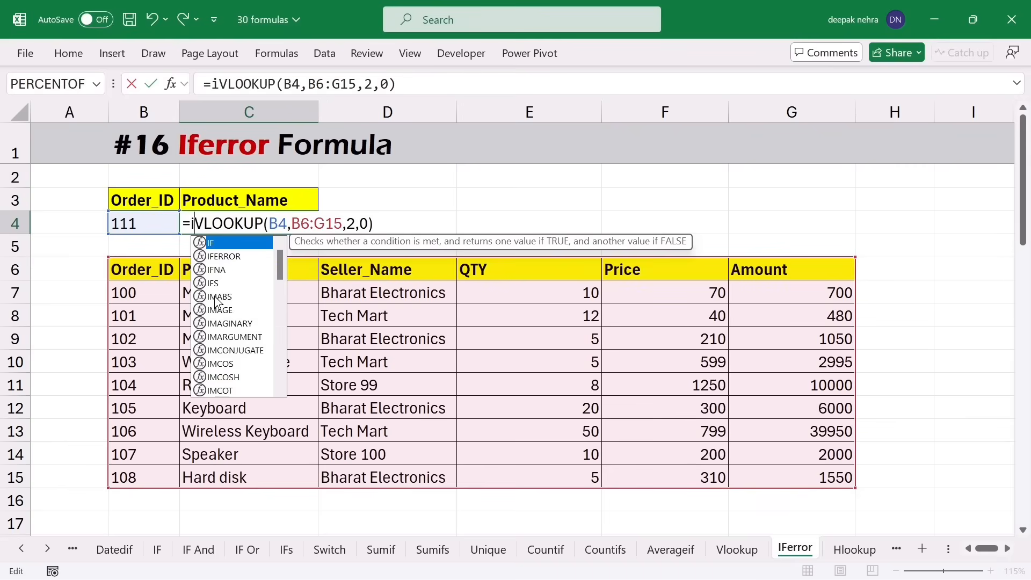
text(ferror)
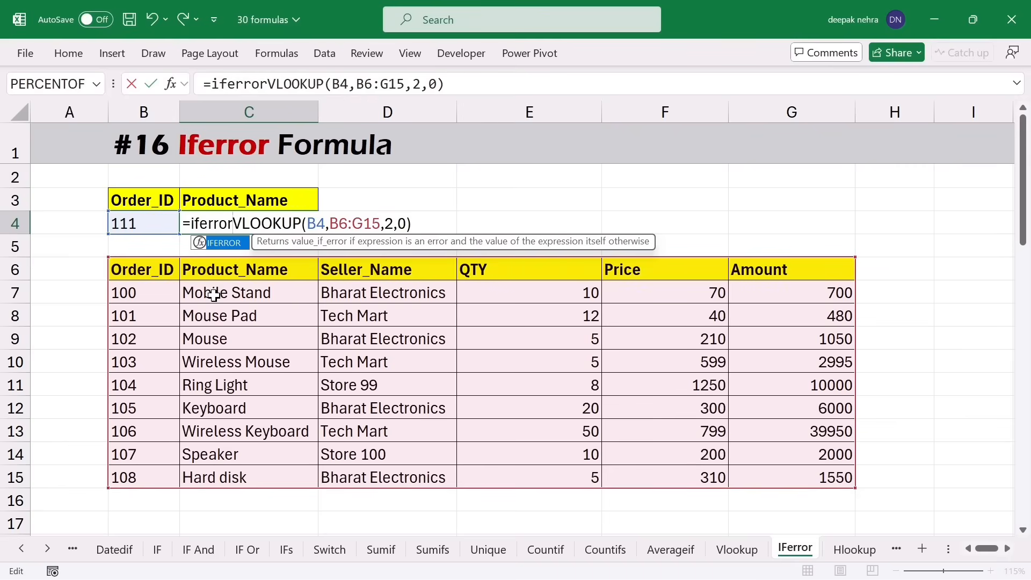
text(()
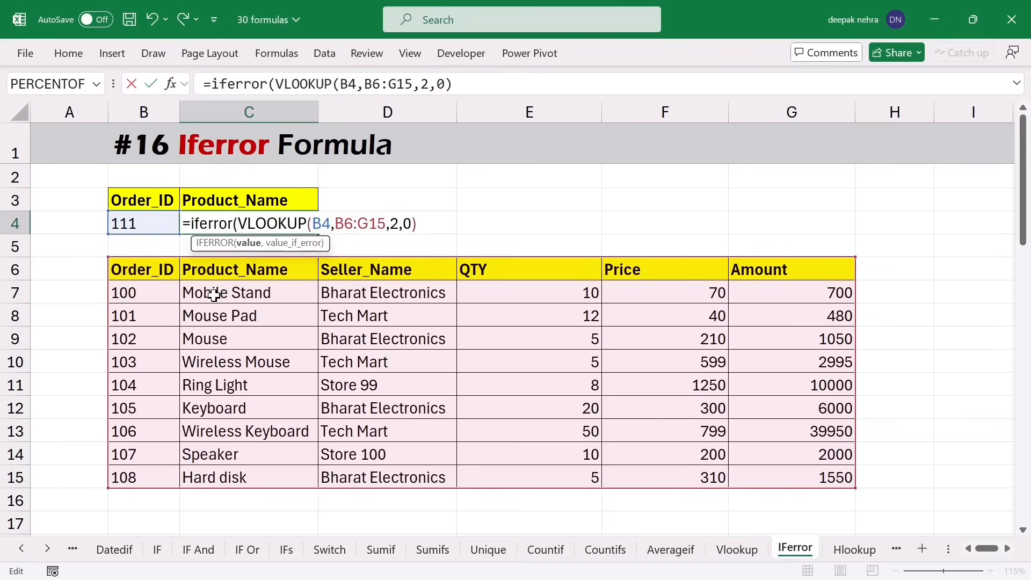
click(428, 219)
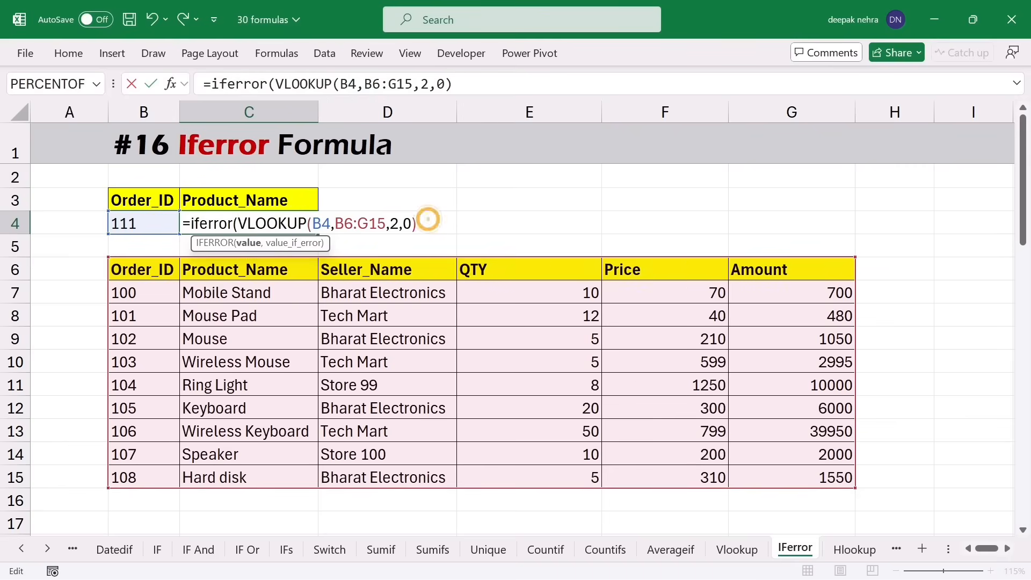
text(,"N)
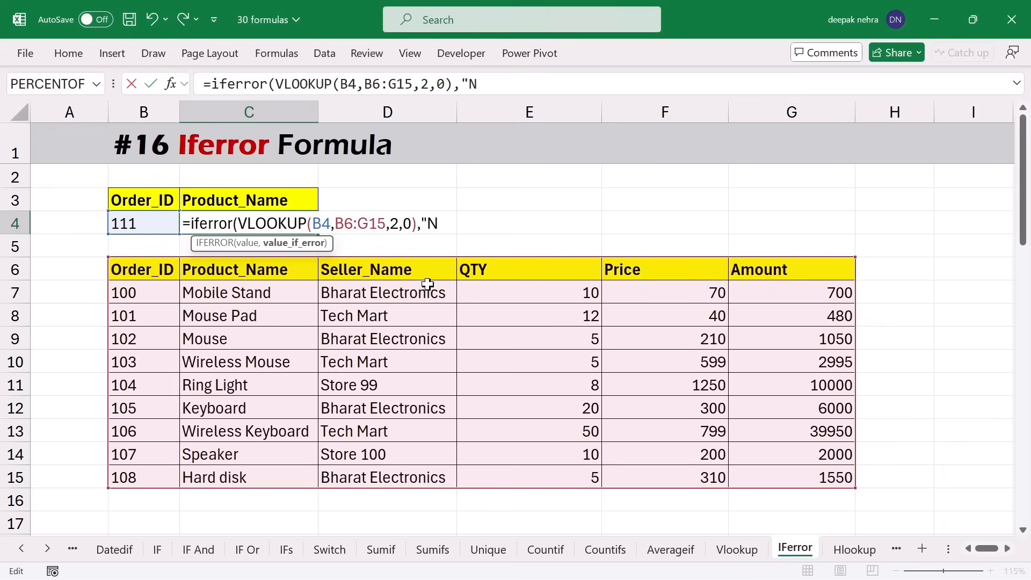
text(Found)
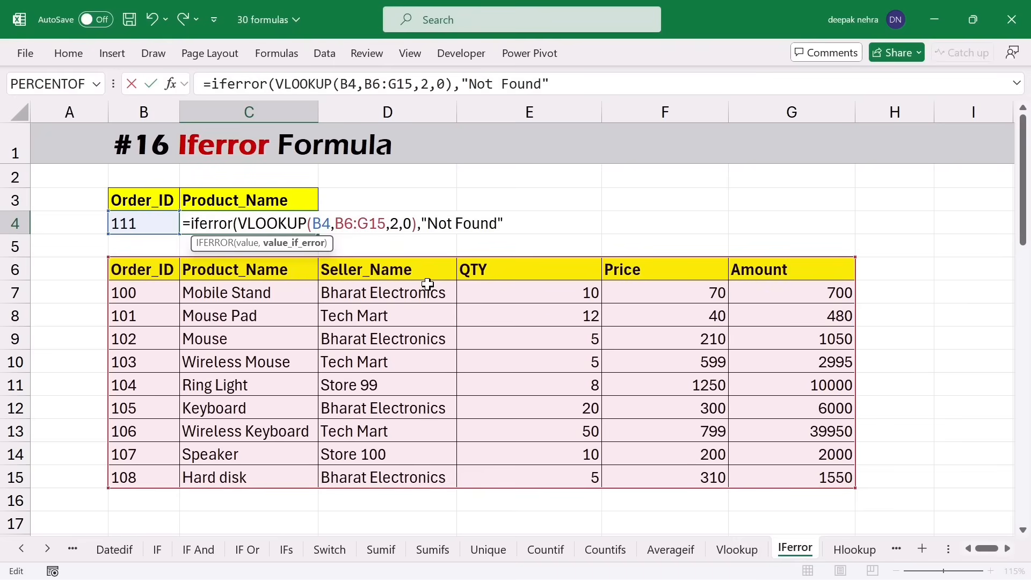
text())
key(Return)
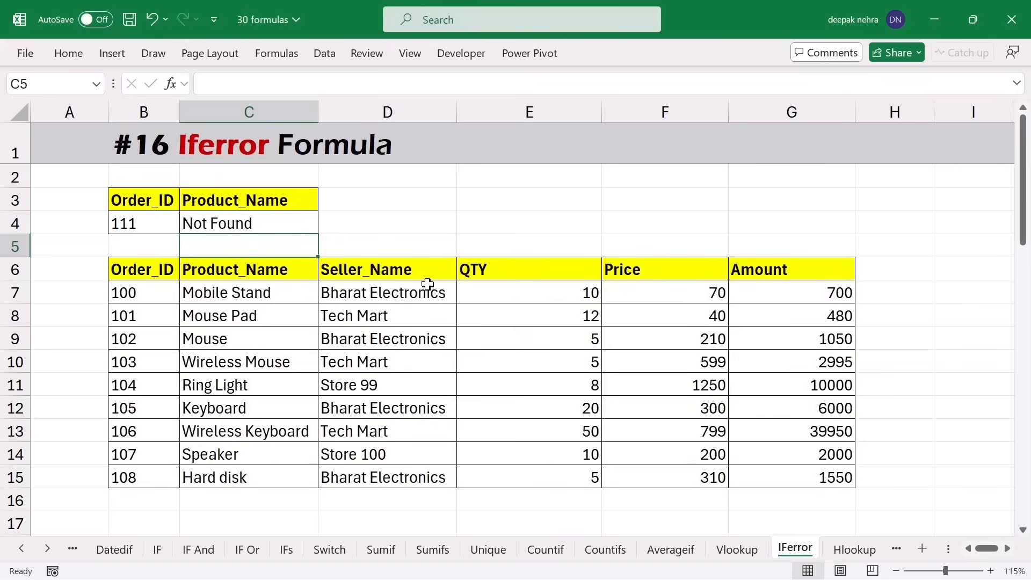
- Test the IFERROR lookup with Order_ID 101, then 111 to show Not Found
click(134, 222)
key(F2)
key(BackSpace)
key(BackSpace)
text(01)
key(Return)
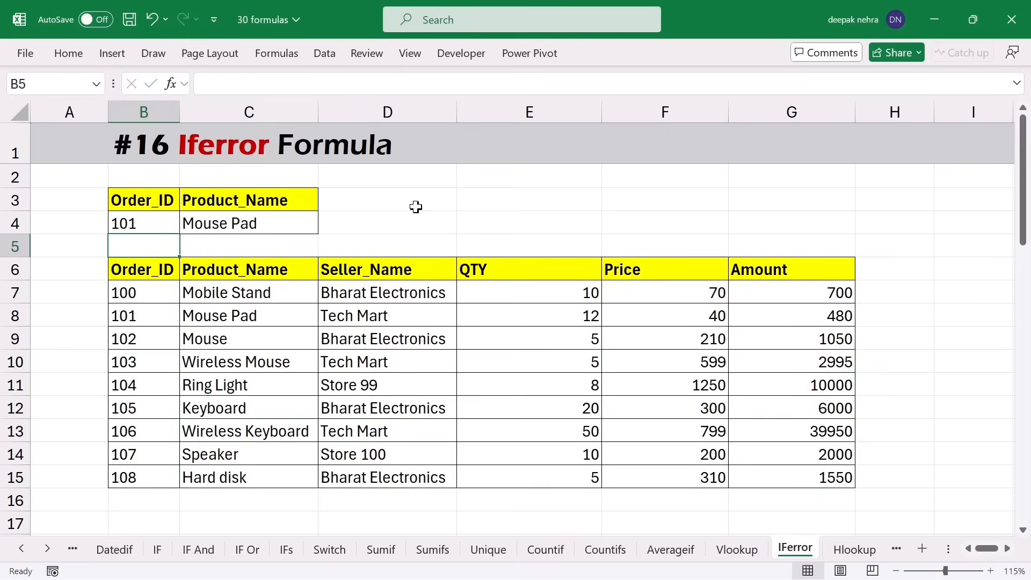
click(278, 223)
click(143, 316)
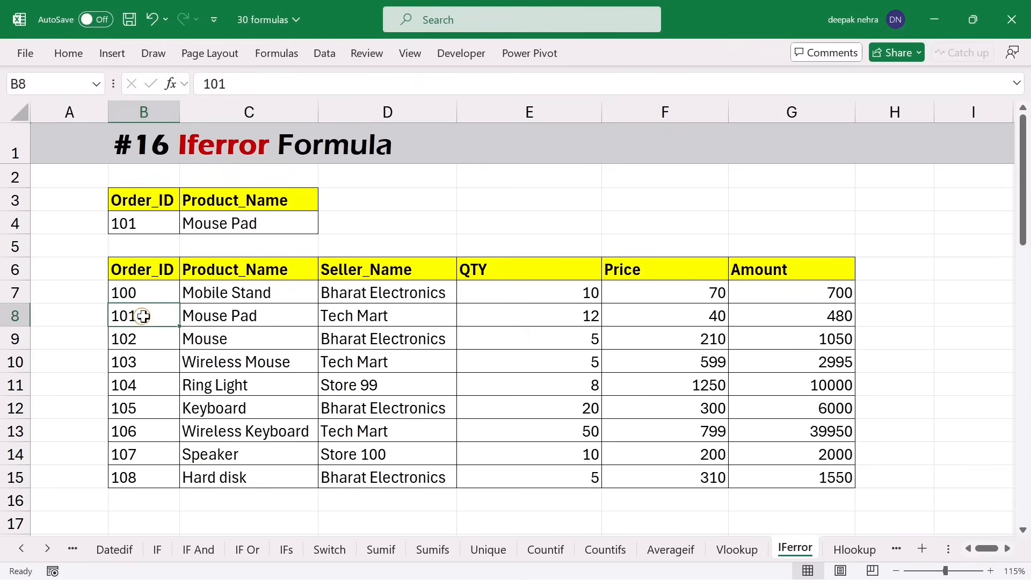
click(144, 222)
text(111)
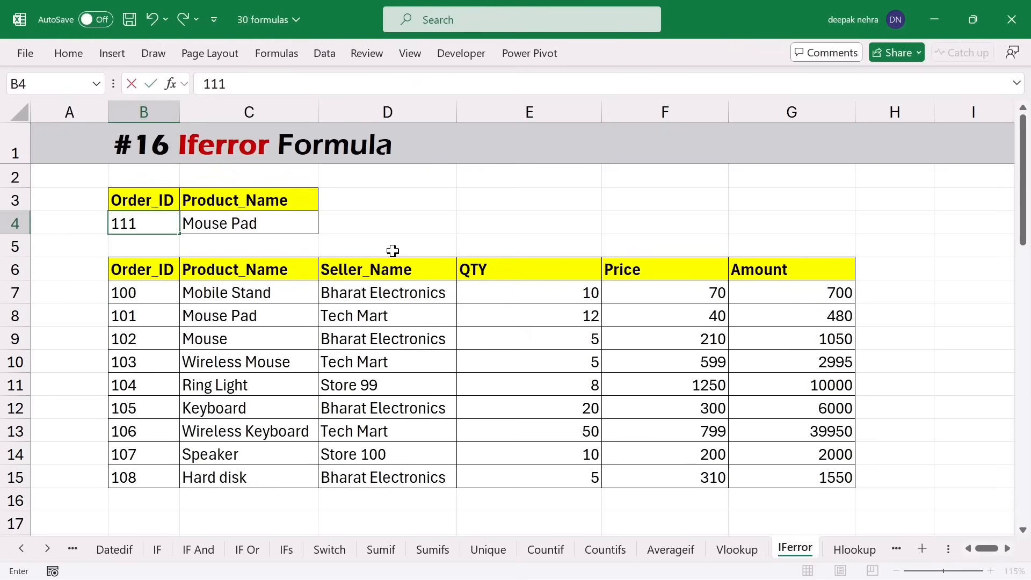
key(Return)
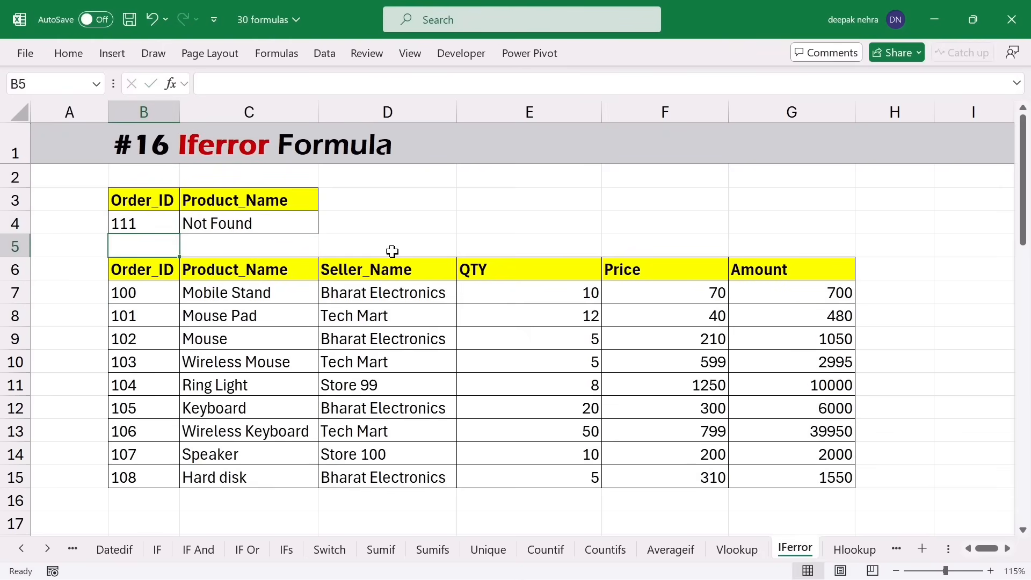
click(271, 227)
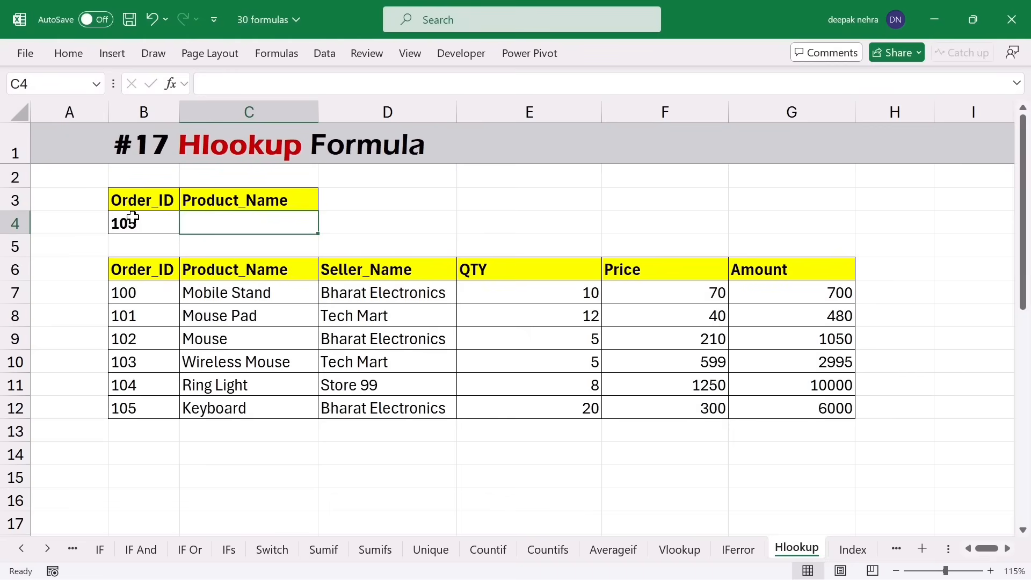
drag(143, 288, 137, 388)
drag(131, 338, 674, 336)
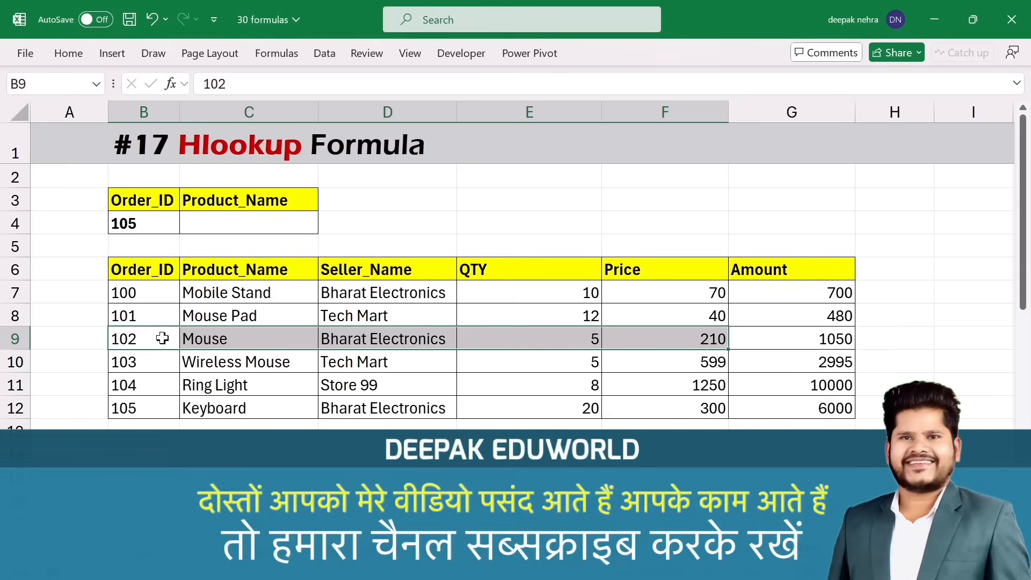
drag(136, 268, 508, 361)
click(507, 267)
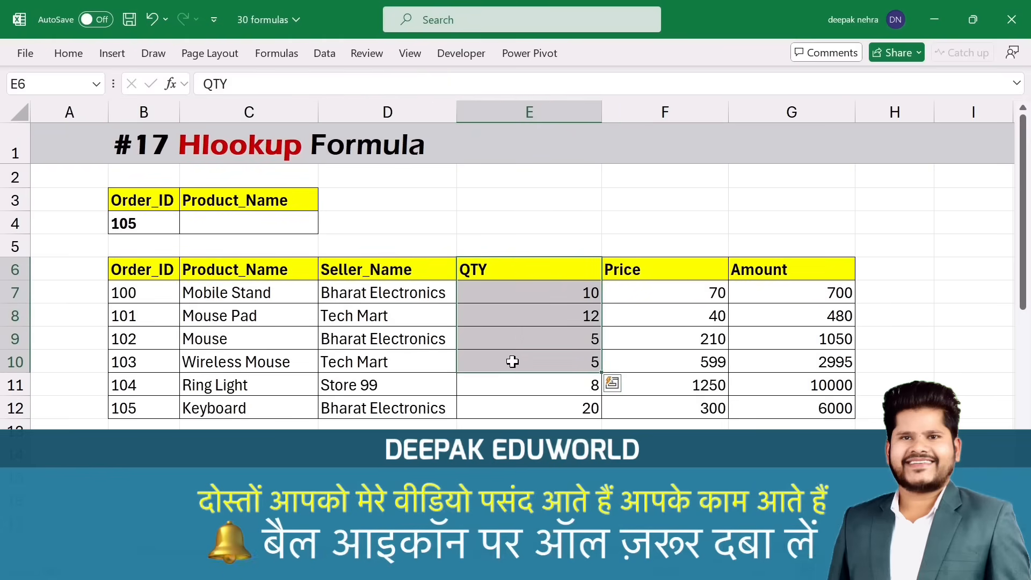
click(226, 225)
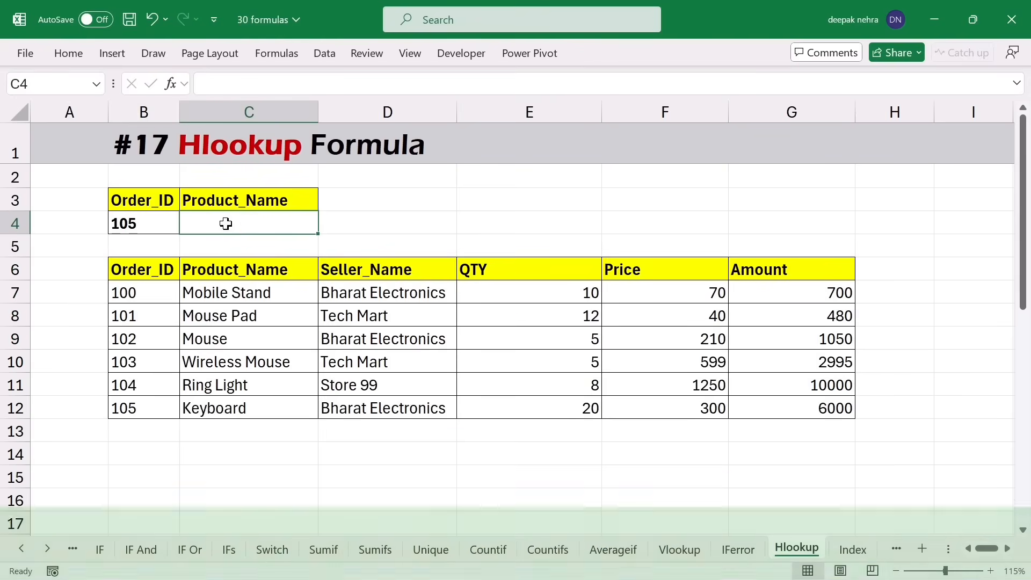
click(301, 203)
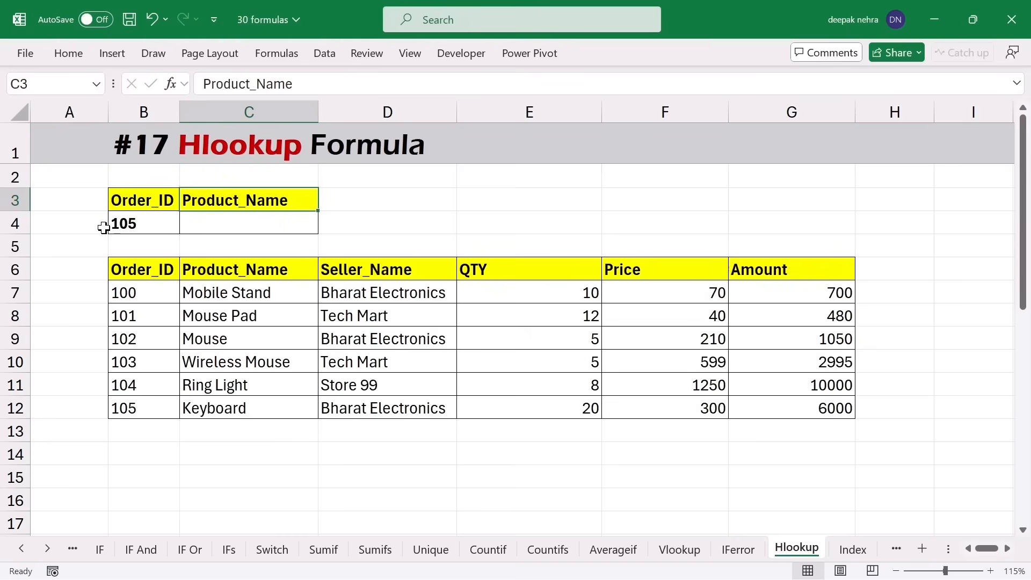
click(221, 222)
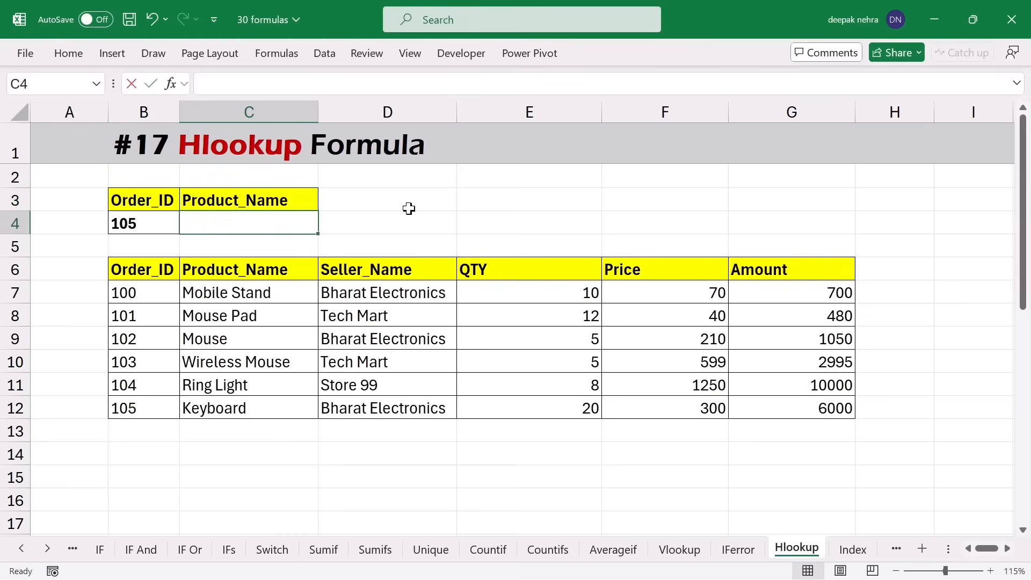
- Enter =HLOOKUP(C3,B6:G12,7,0) in C4 so it returns Keyboard for order 105
text(=hl)
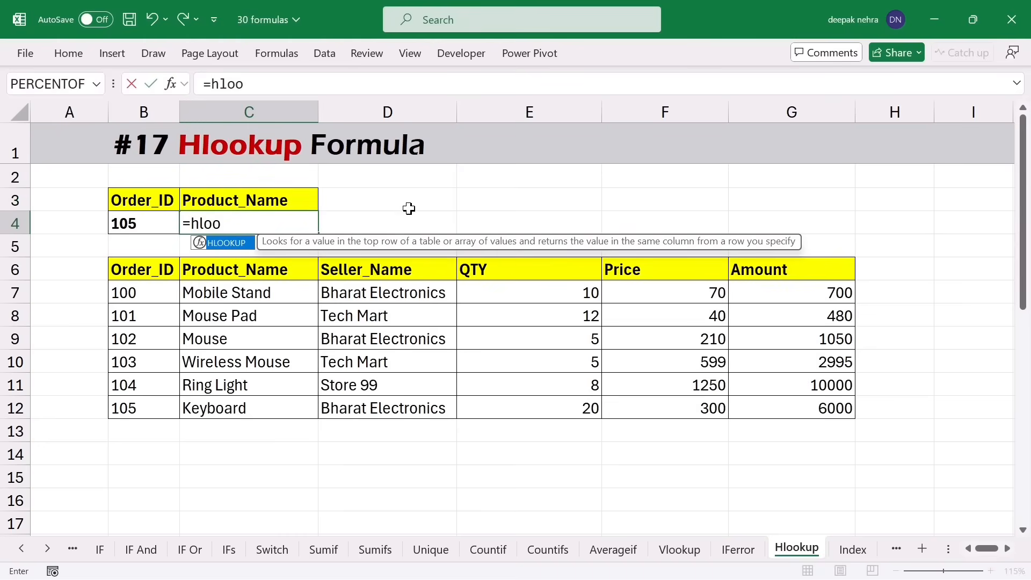
text(oo)
key(Tab)
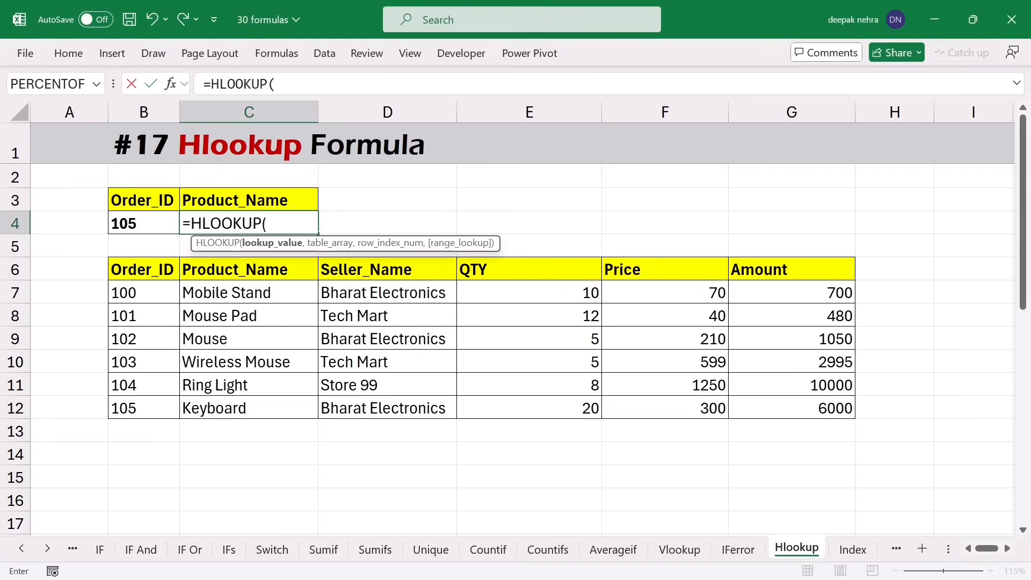
click(294, 198)
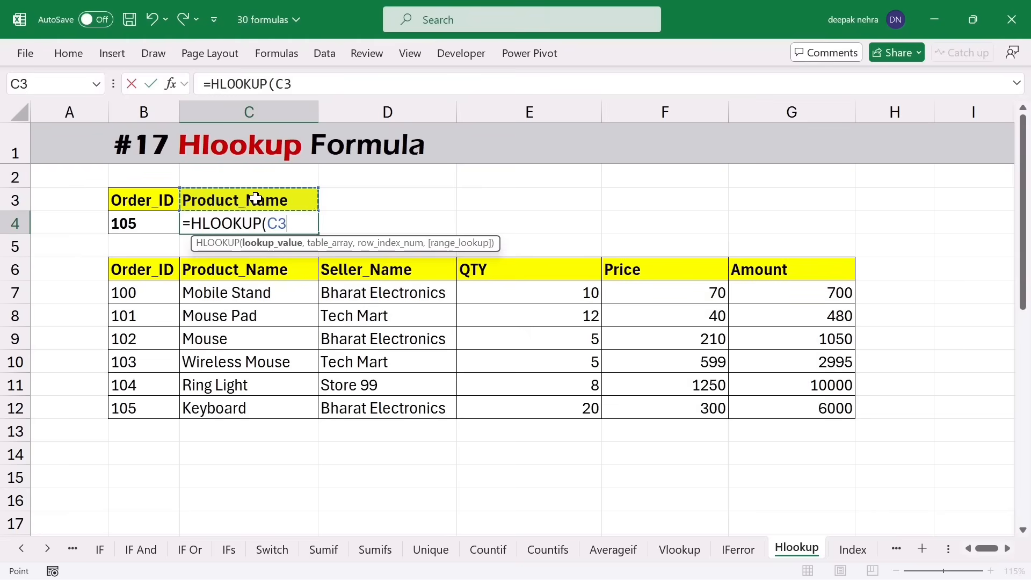
text(,)
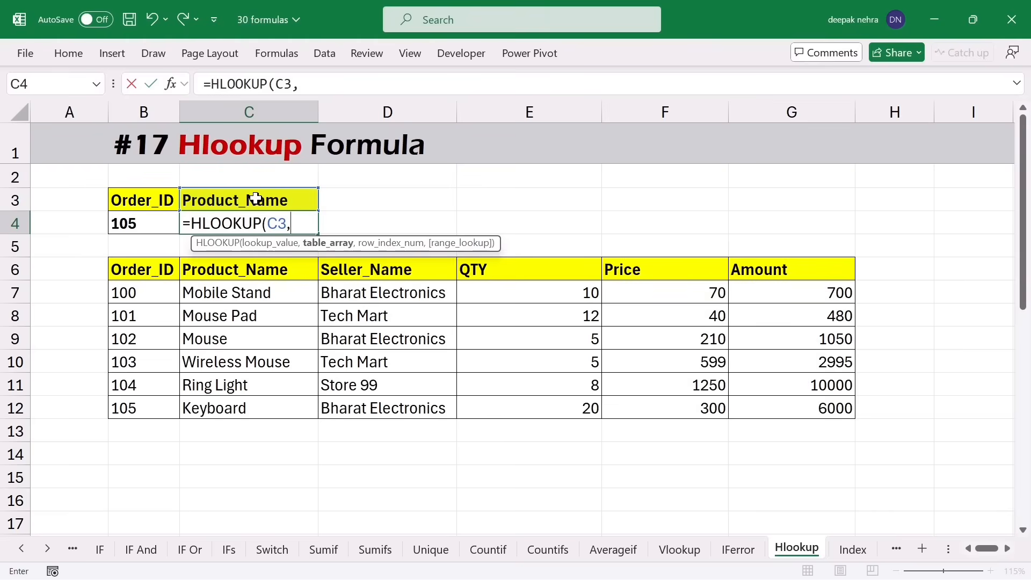
drag(140, 273, 770, 397)
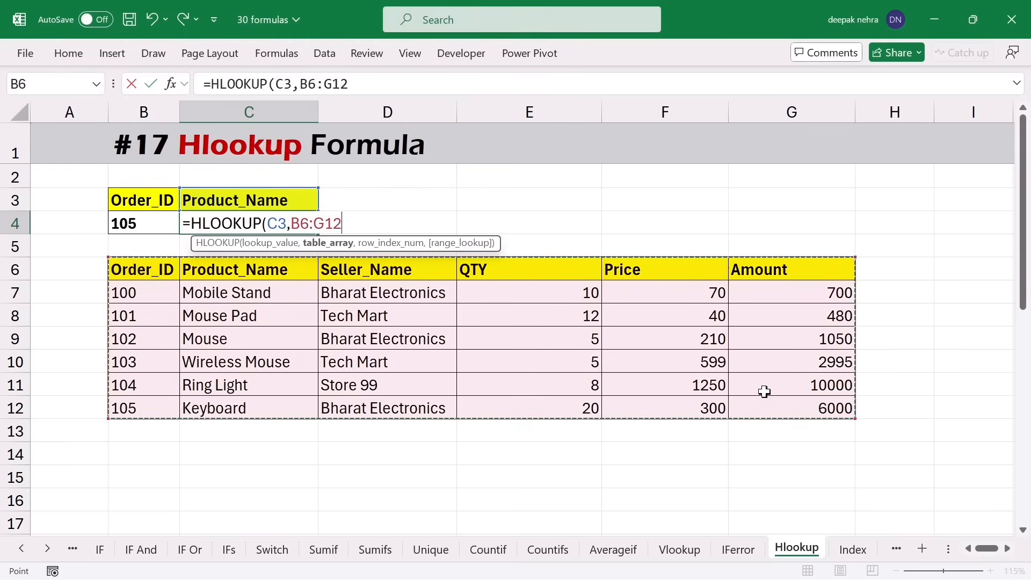
text(,)
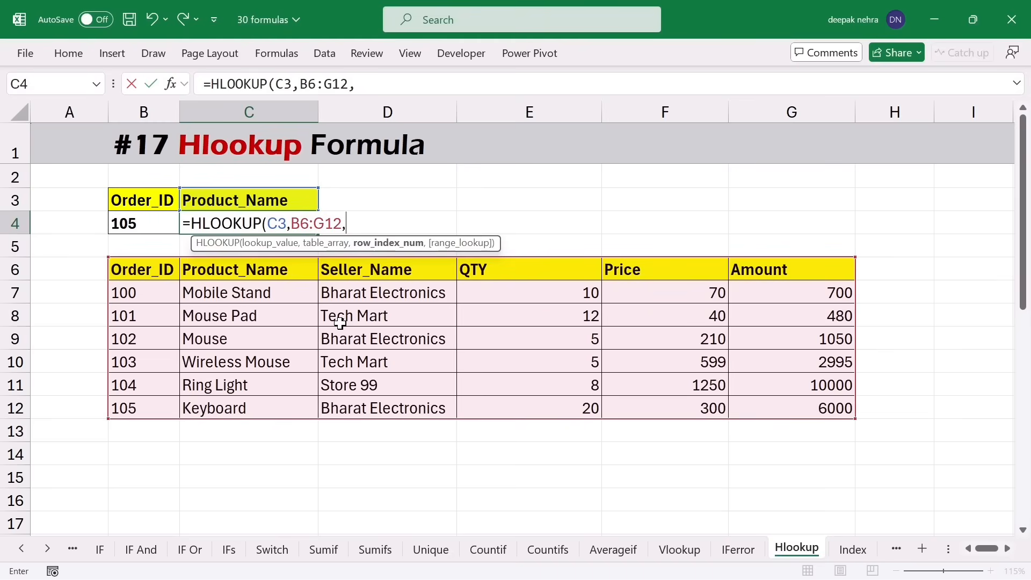
text(7,)
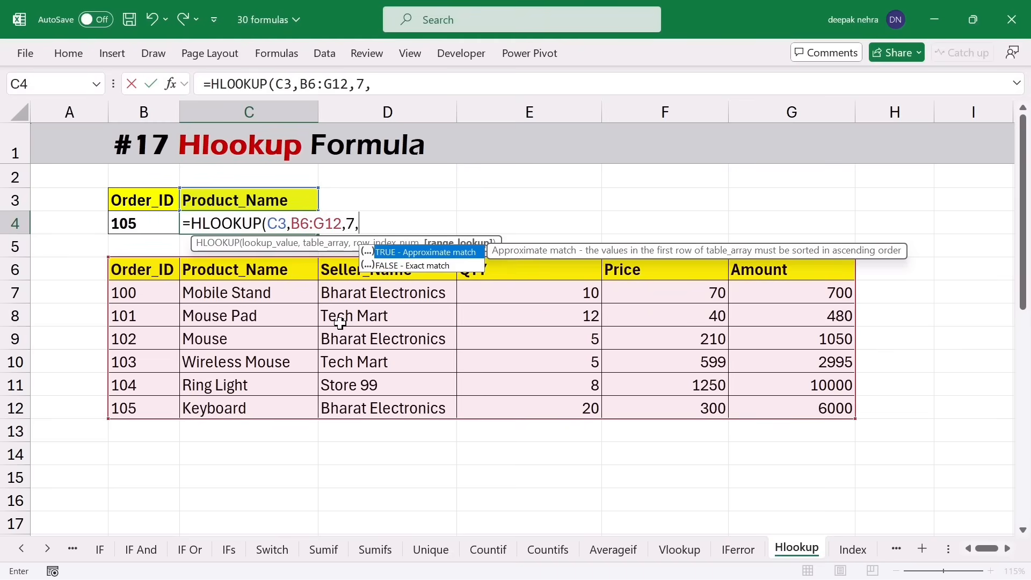
text(0))
key(Return)
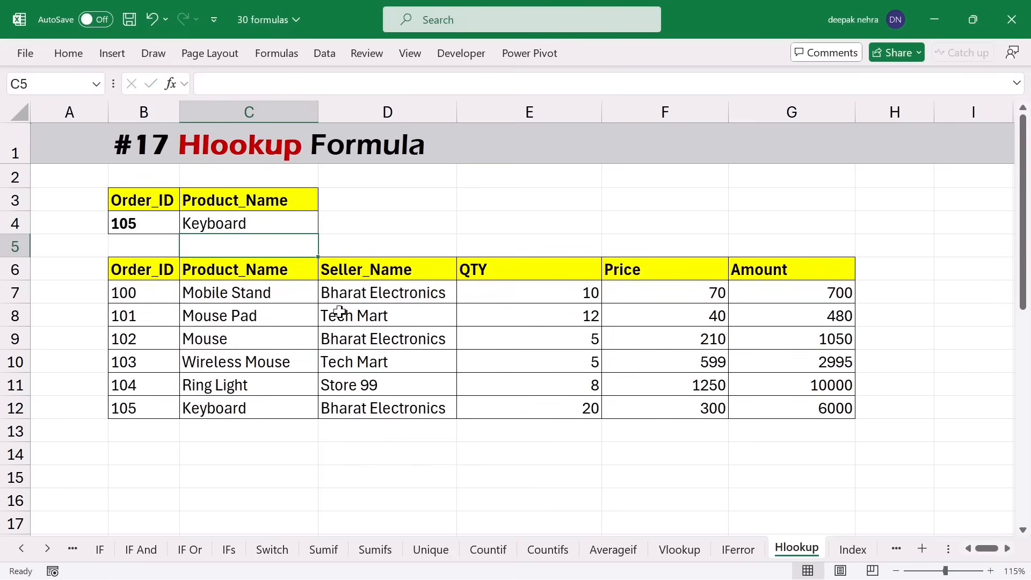
click(255, 203)
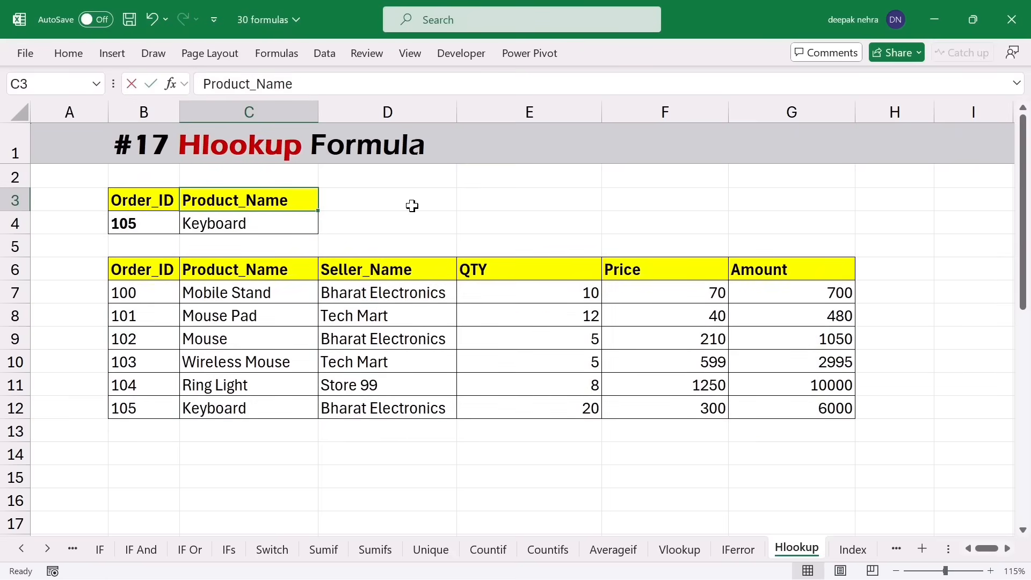
- Change C3 to 'price' and confirm C4 returns 300, matching order 105's price in F12
text(price)
key(Return)
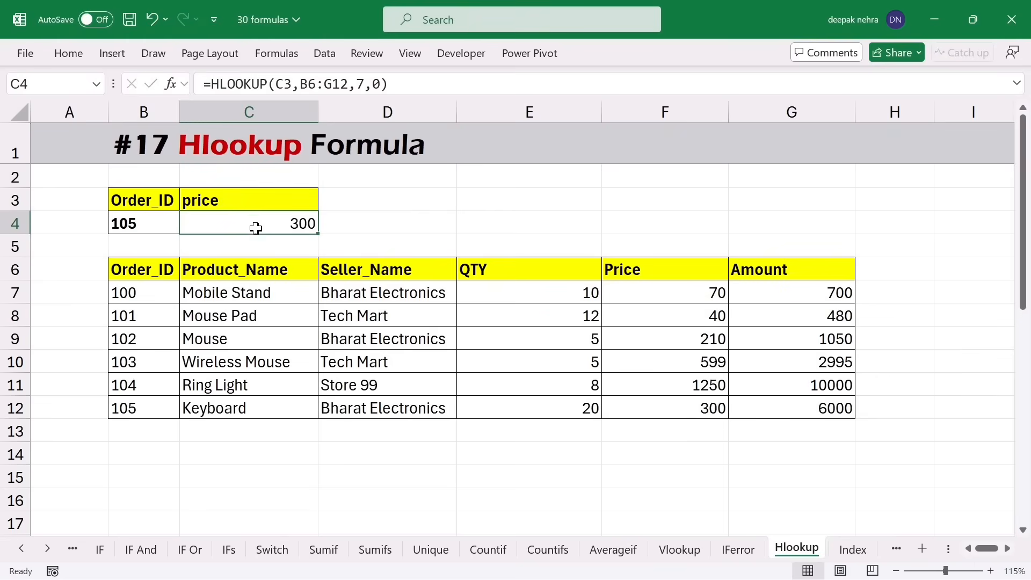
drag(126, 271, 761, 273)
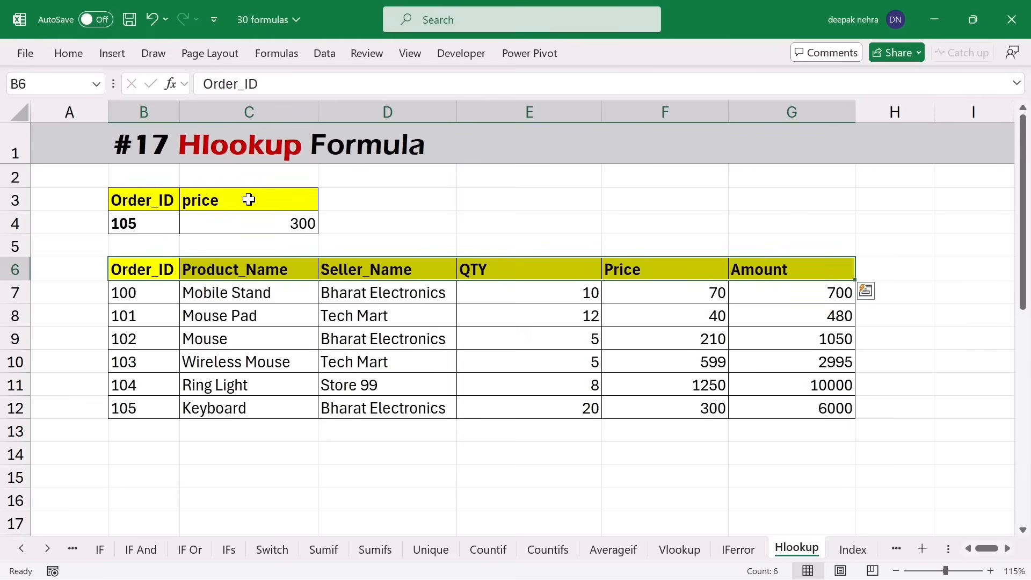
drag(198, 271, 640, 396)
click(675, 268)
click(639, 399)
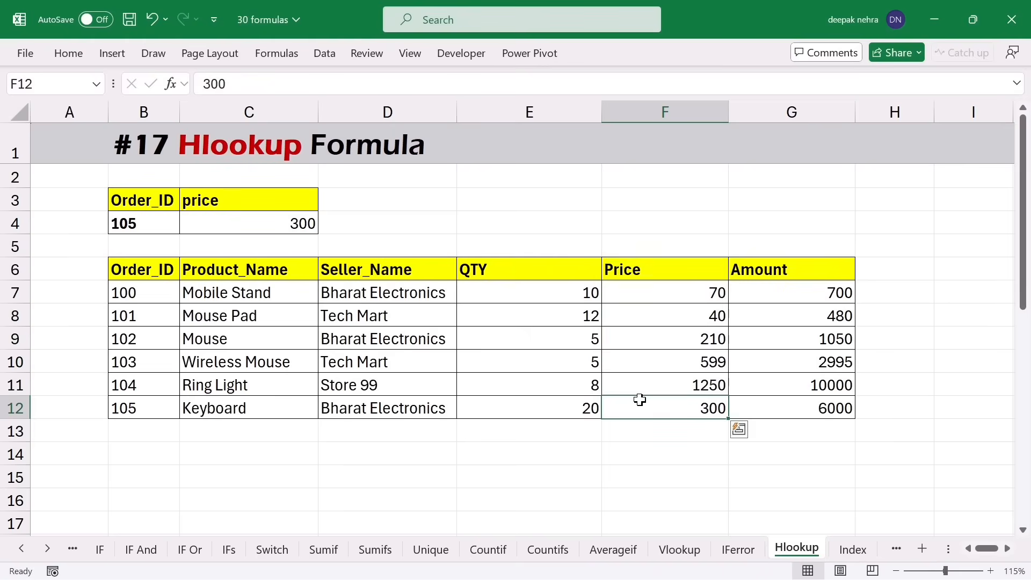
click(287, 230)
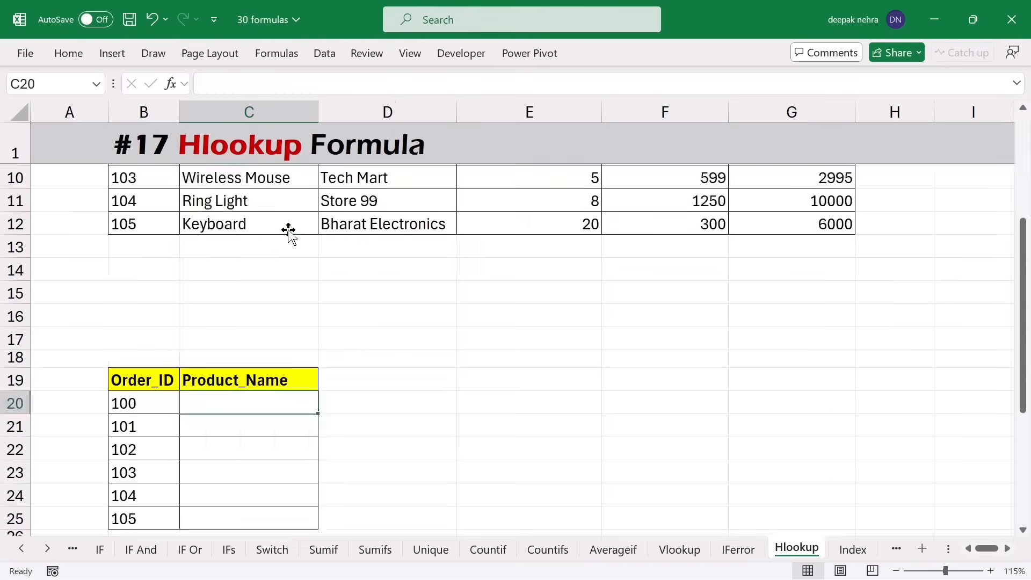
- Scroll to the second example and select C20, the first empty Product_Name cell for order 100
scroll(289, 230, down, 3)
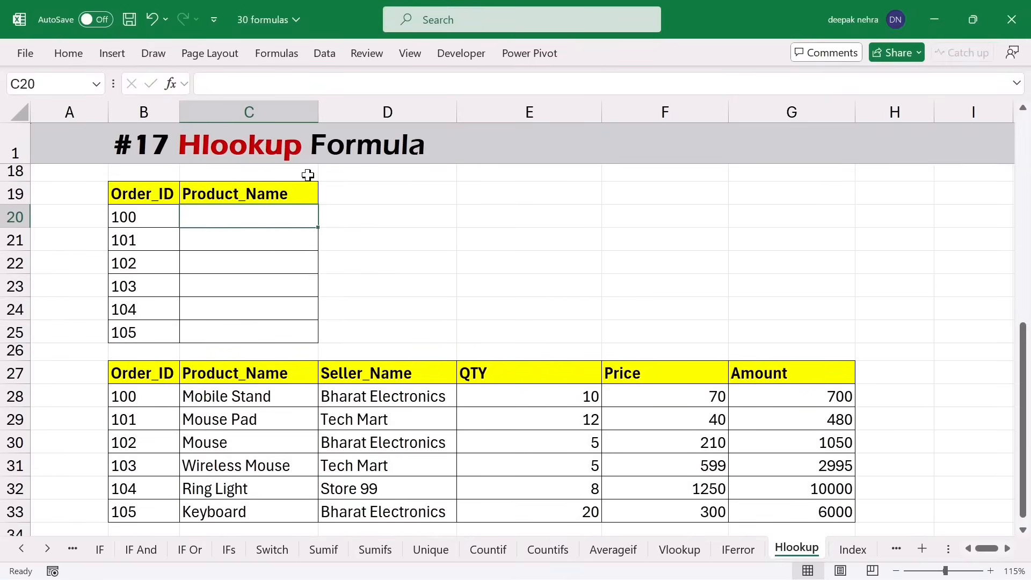
click(297, 193)
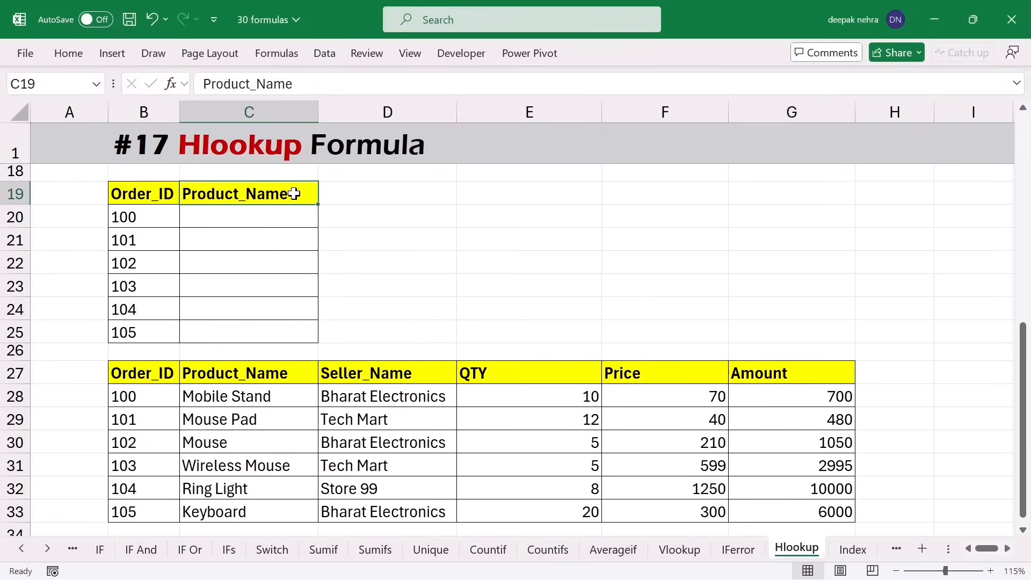
drag(174, 370, 472, 368)
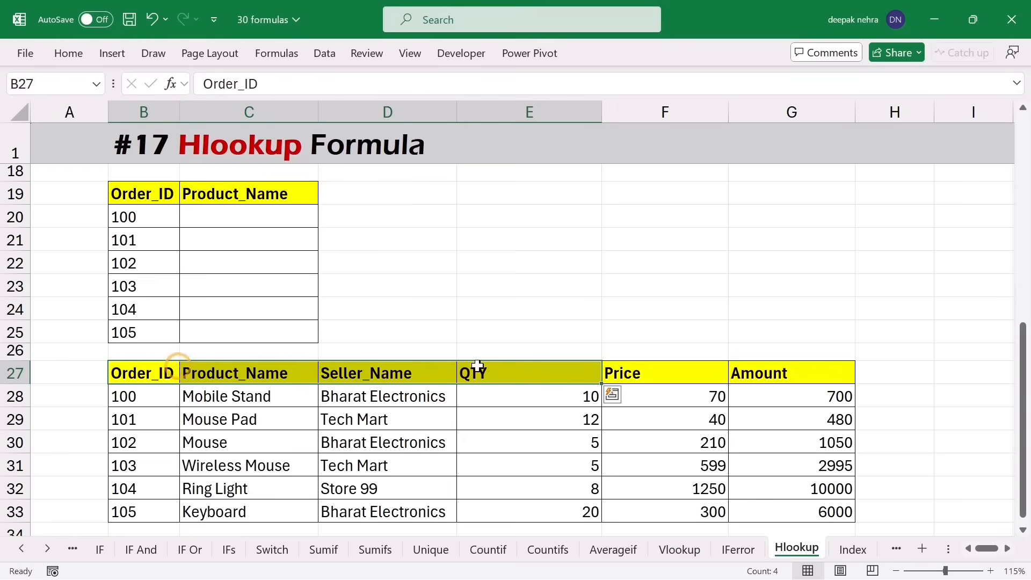
drag(224, 217, 230, 325)
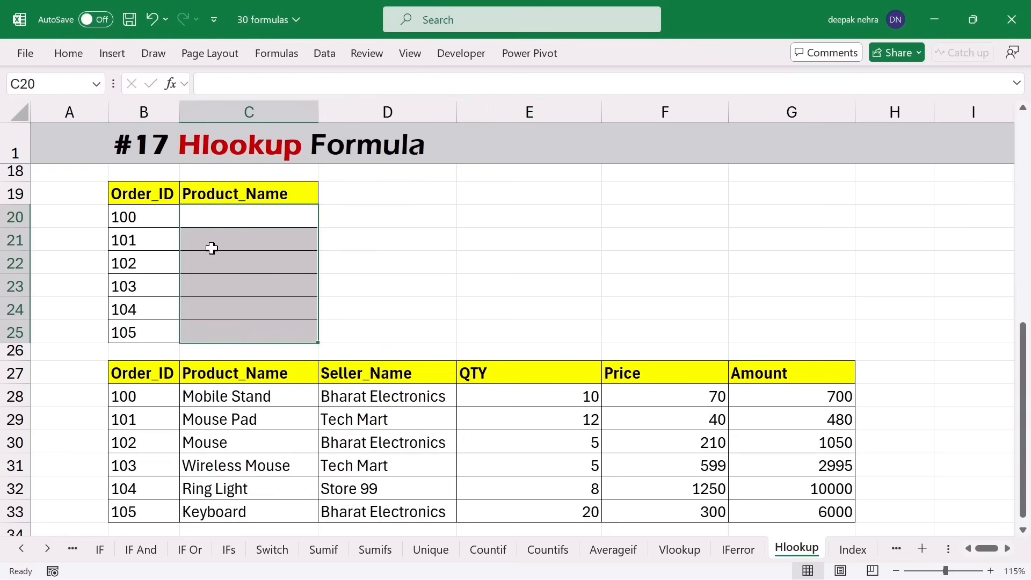
click(243, 218)
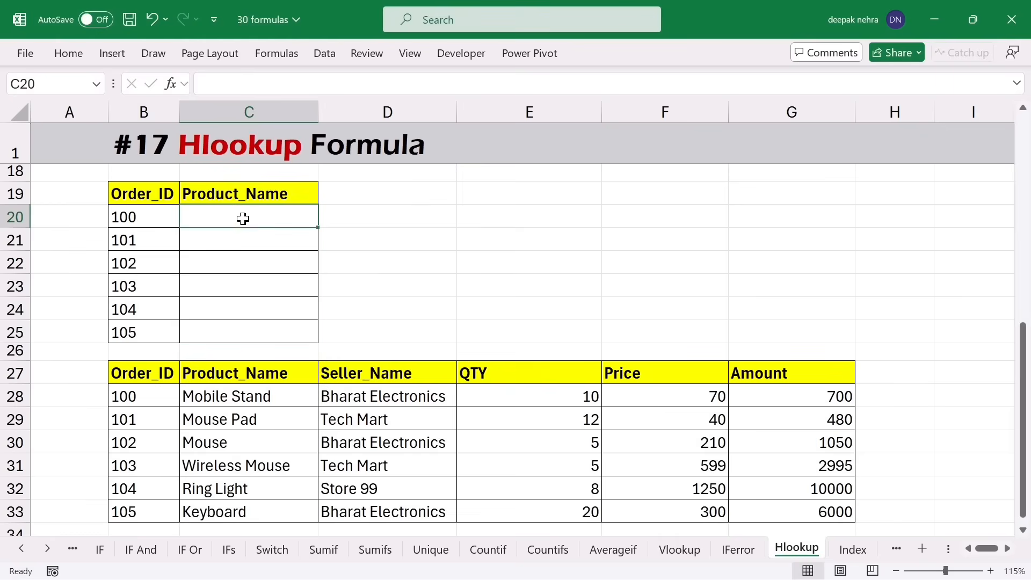
- Begin C20's formula as =HLOOKUP($C$19,$B$27:$G$33, with both references absolute
text(=)
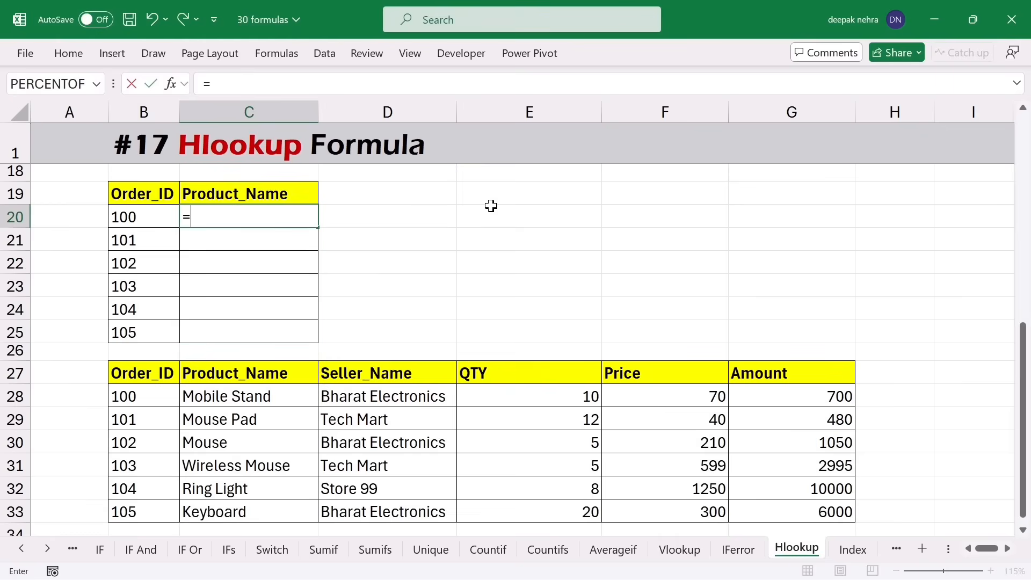
text(hlook)
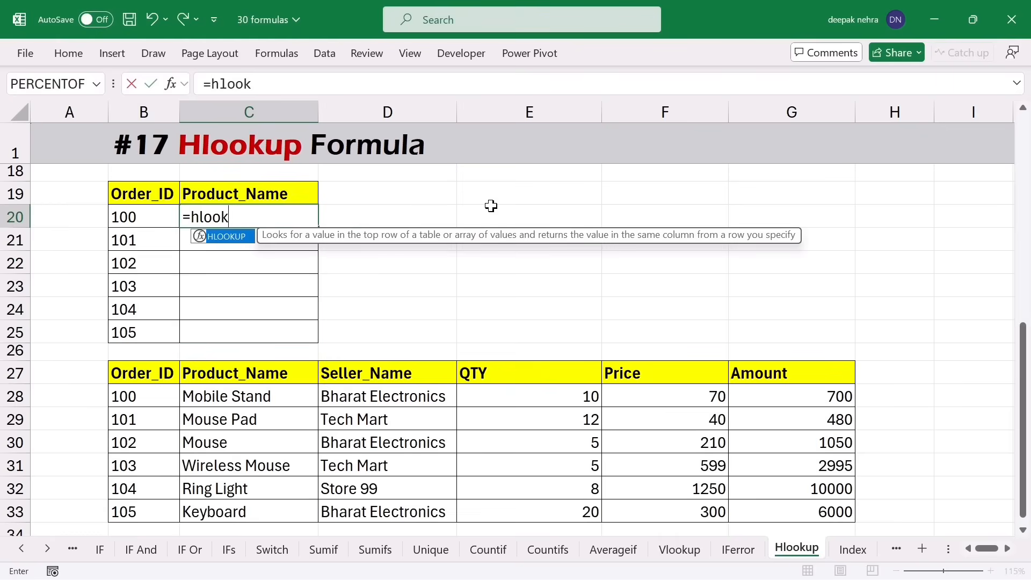
key(Tab)
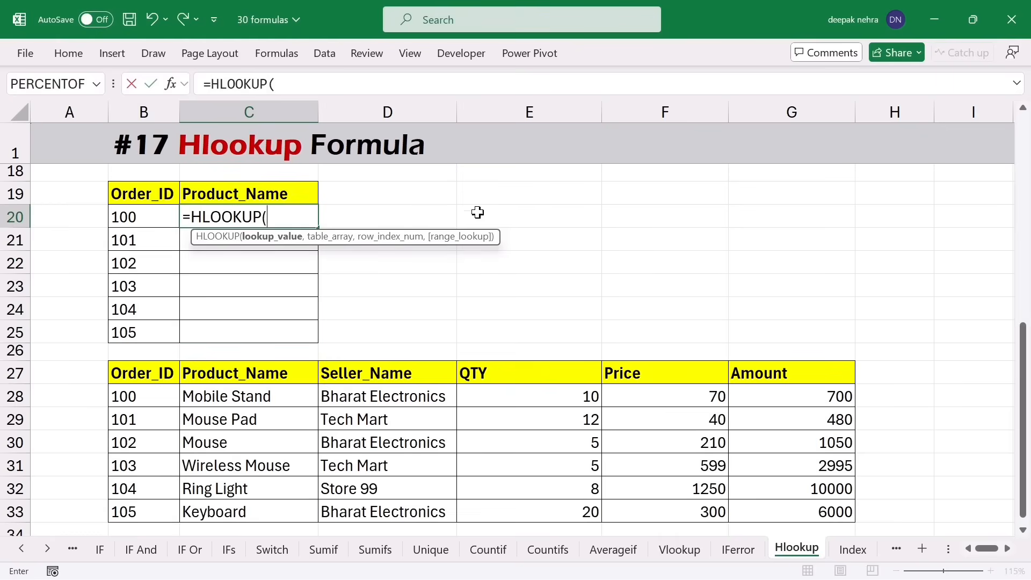
click(292, 194)
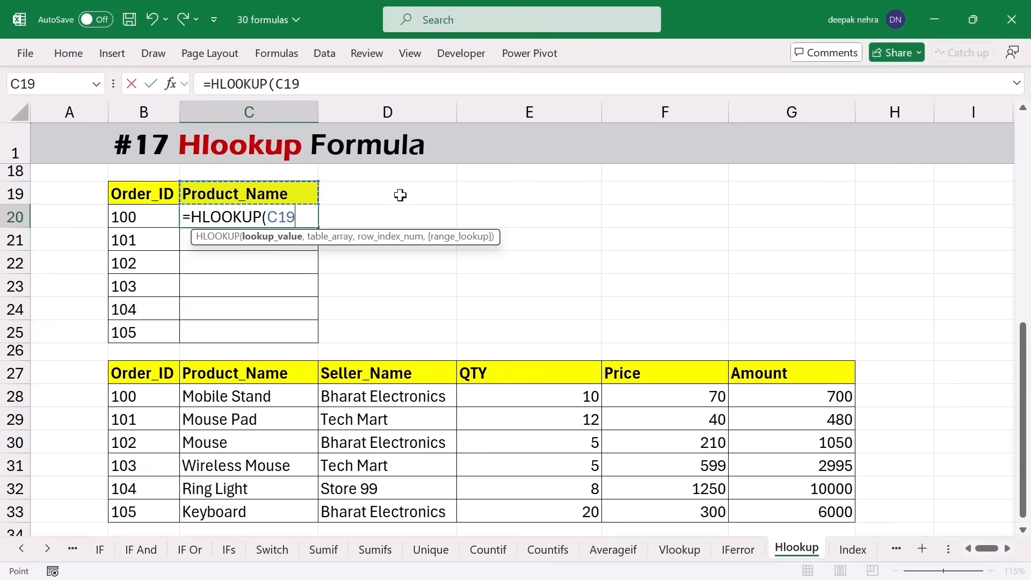
key(F4)
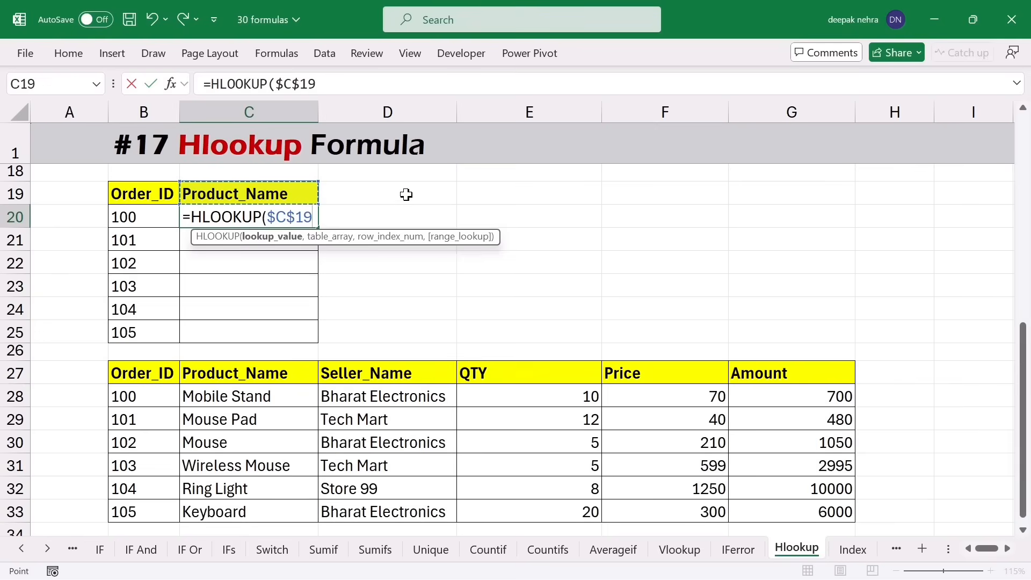
text(,)
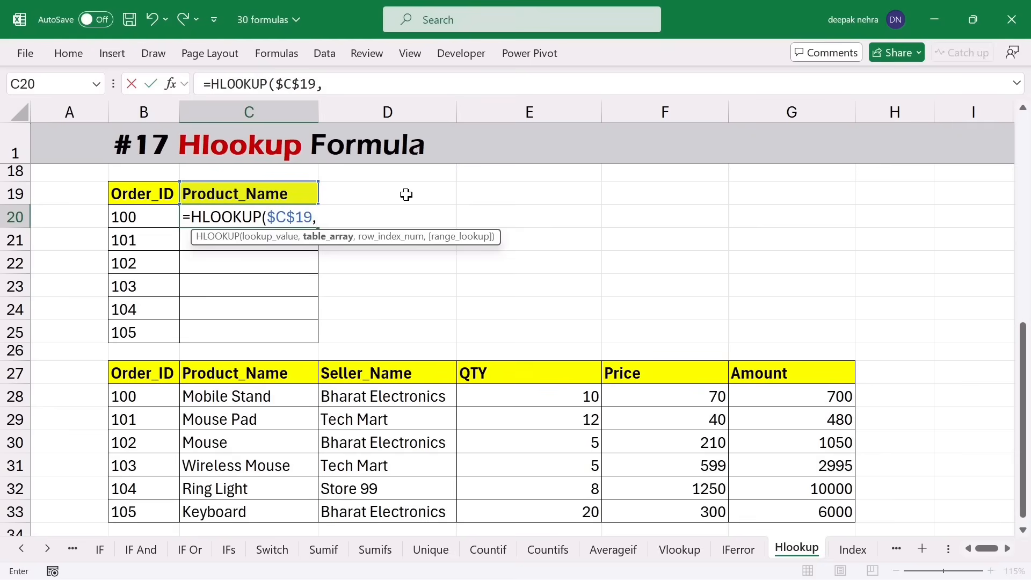
drag(149, 370, 755, 507)
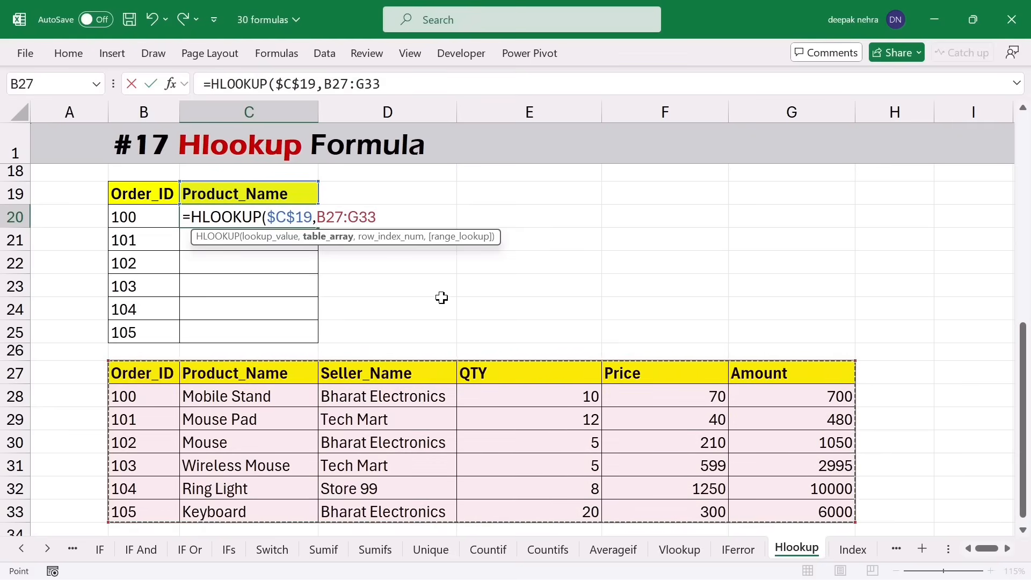
key(F4)
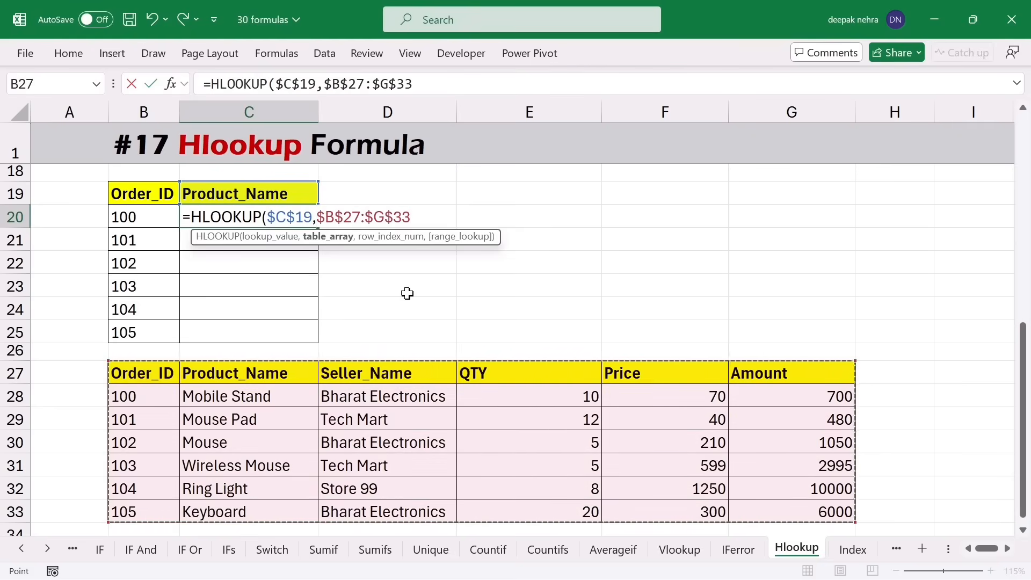
text(,2,0)
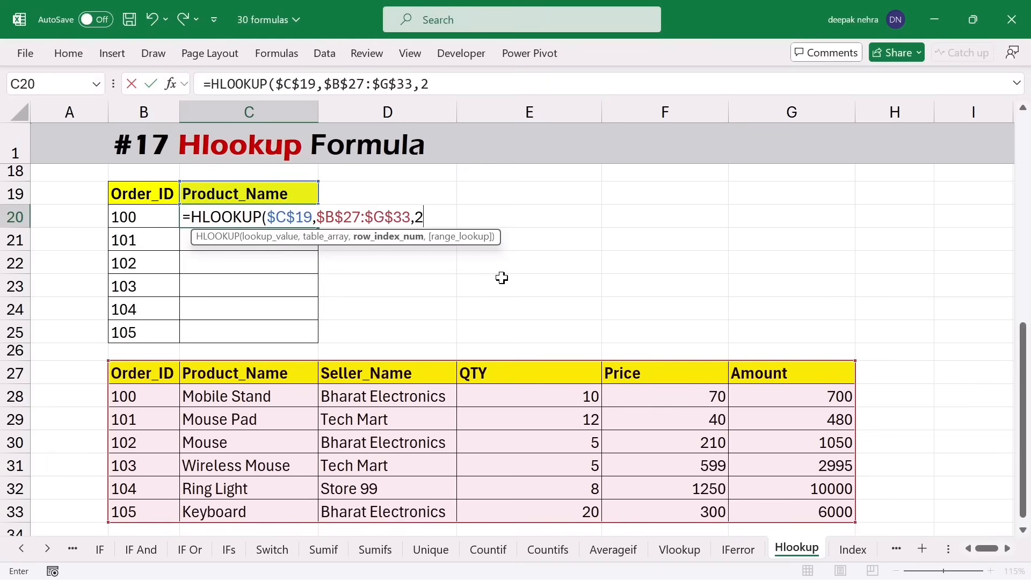
- Complete C20 as =HLOOKUP($C$19,$B$27:$G$33,2,0) returning Mobile Stand, and copy it down to C23
text(,0)
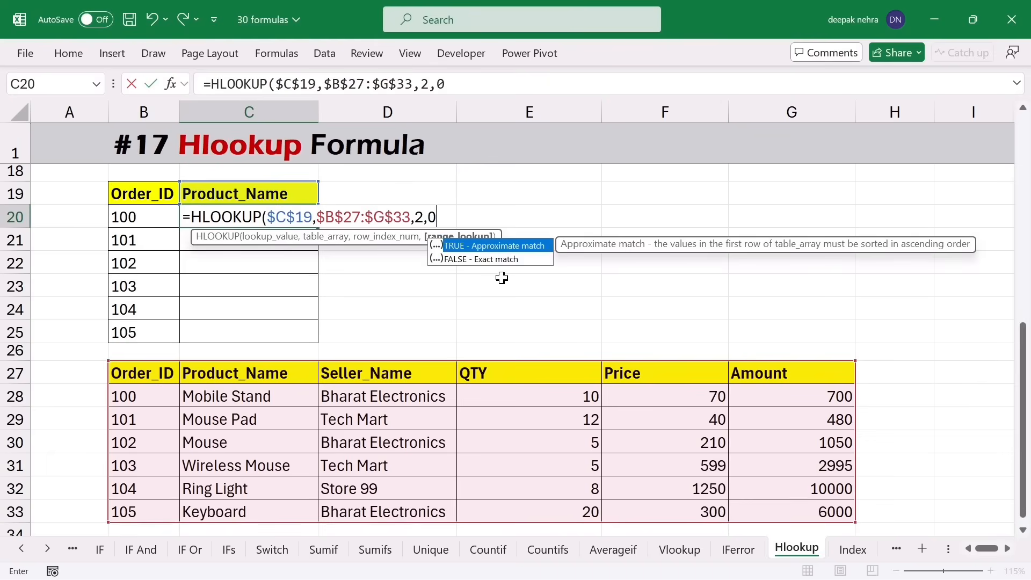
text())
key(Return)
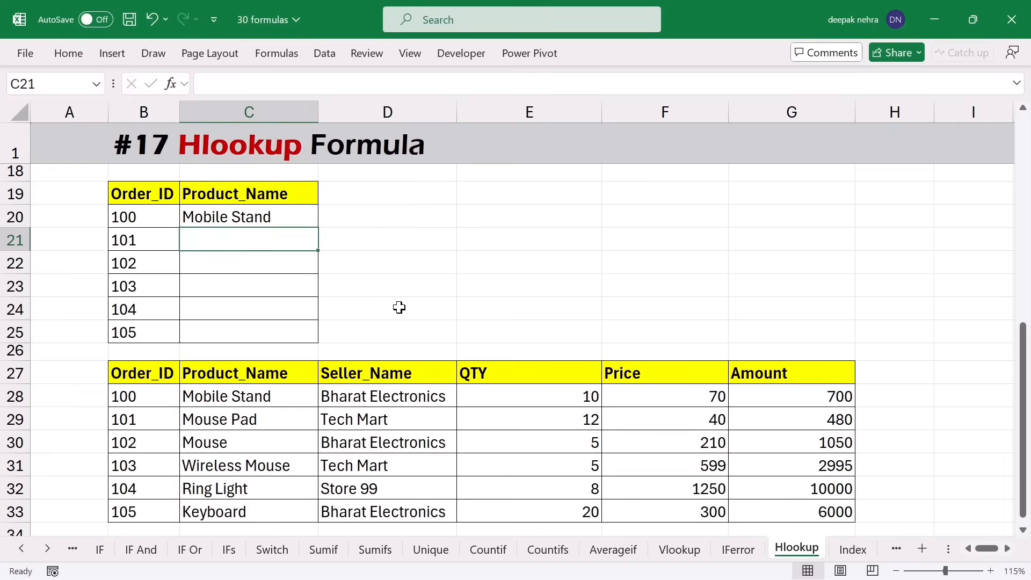
click(274, 393)
click(166, 397)
click(209, 396)
click(291, 210)
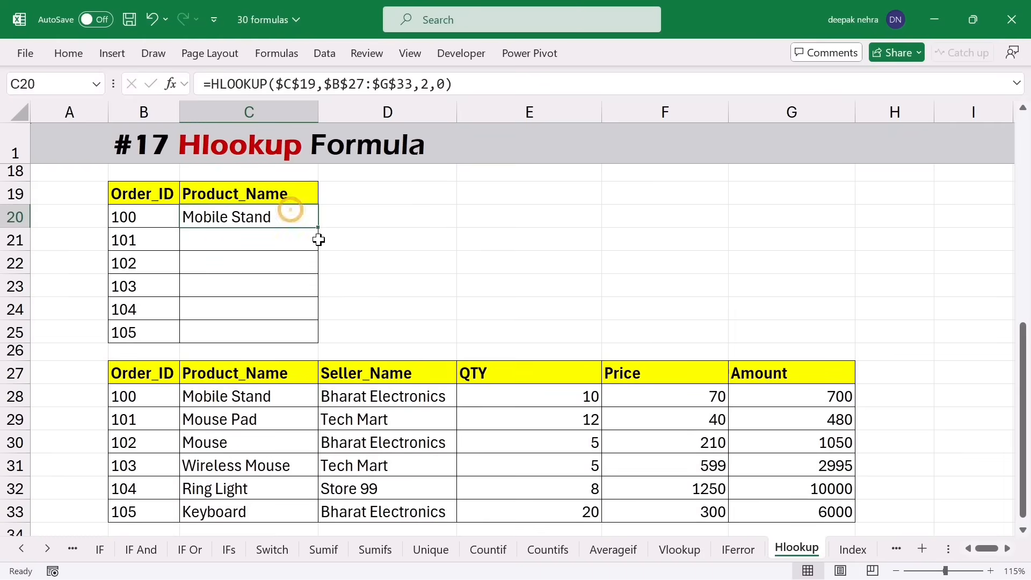
drag(318, 228, 314, 293)
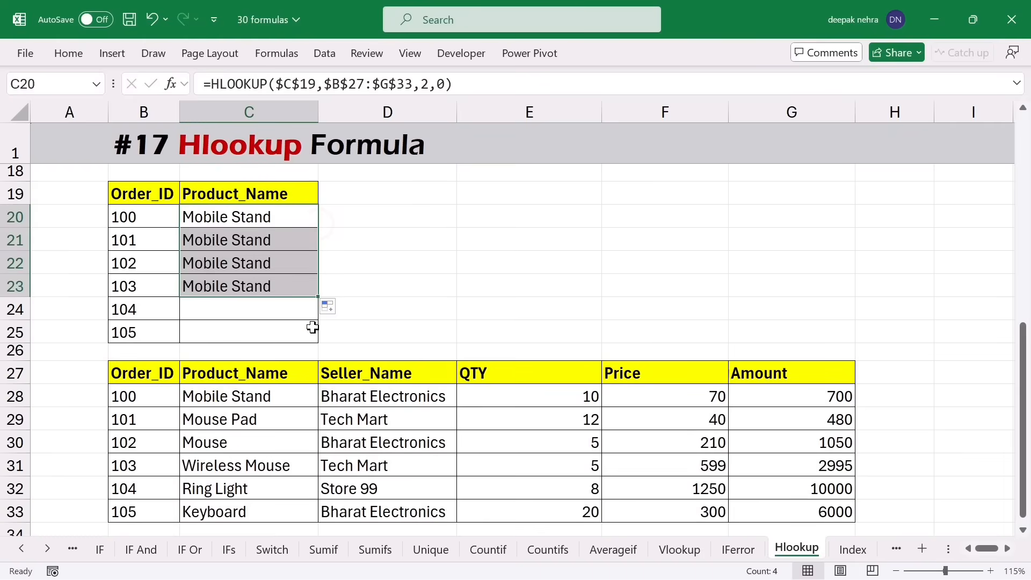
- Test row indexes 3 and 4 in C21 and C22 (Mouse Pad, Mouse), then clear C21:C24
double_click(253, 239)
click(422, 240)
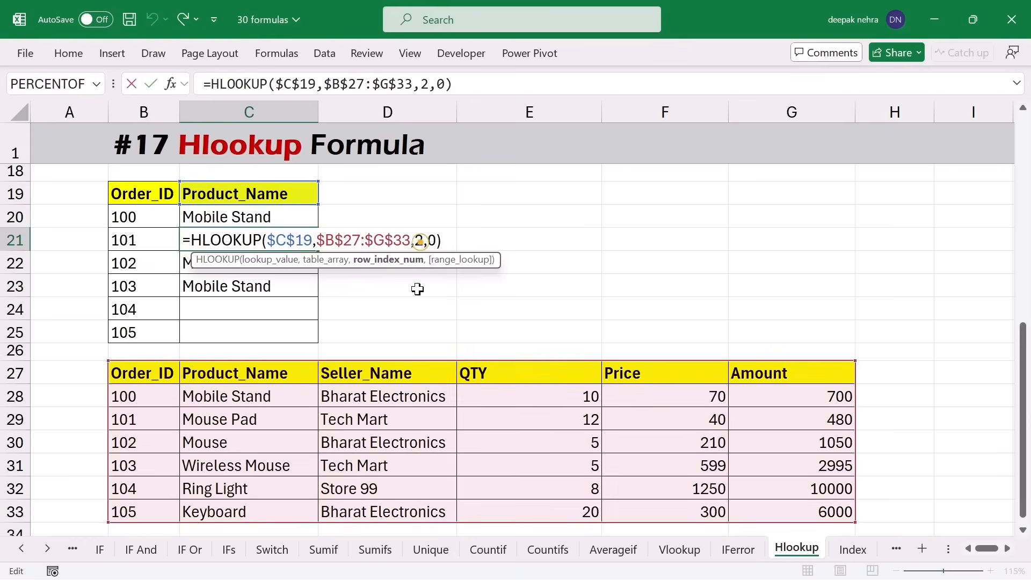
key(BackSpace)
text(3)
key(Return)
double_click(278, 265)
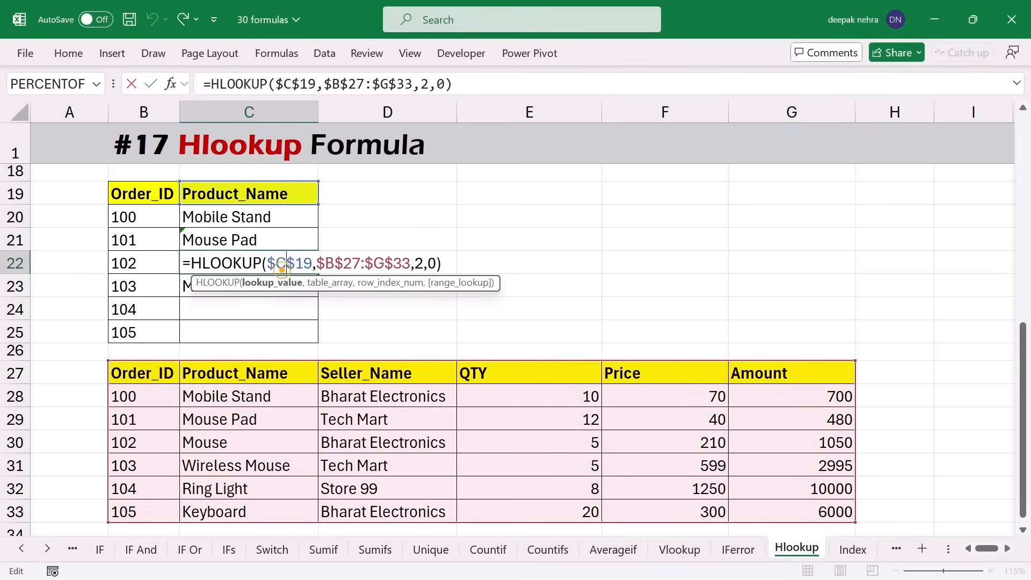
click(414, 263)
key(Delete)
text(4)
key(Return)
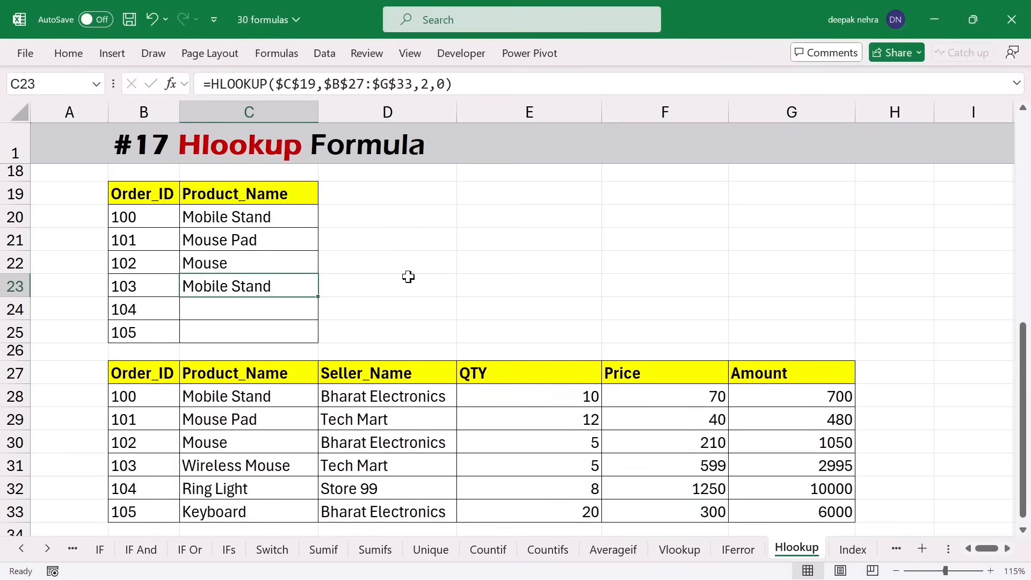
drag(264, 239, 263, 310)
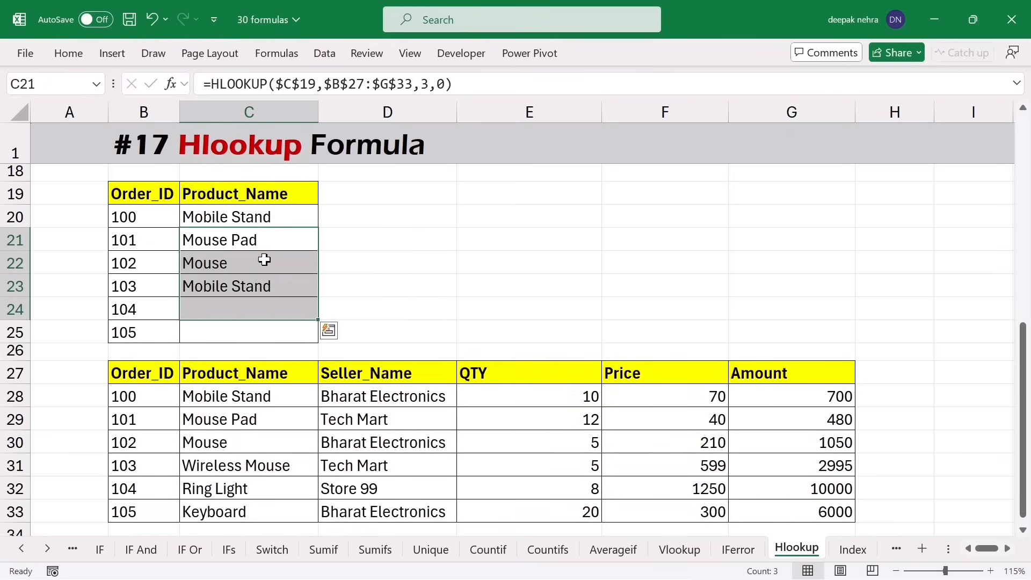
key(Delete)
- Replace C20's fixed row index 2 with ROWS($B$19:B20), keeping the Mobile Stand result
double_click(269, 217)
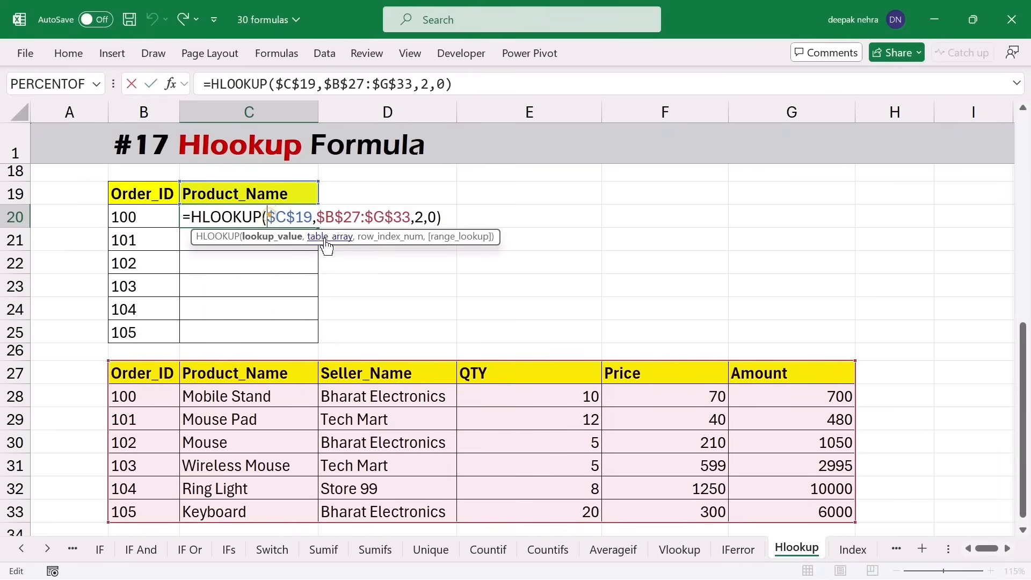
double_click(420, 217)
key(Delete)
text(rows)
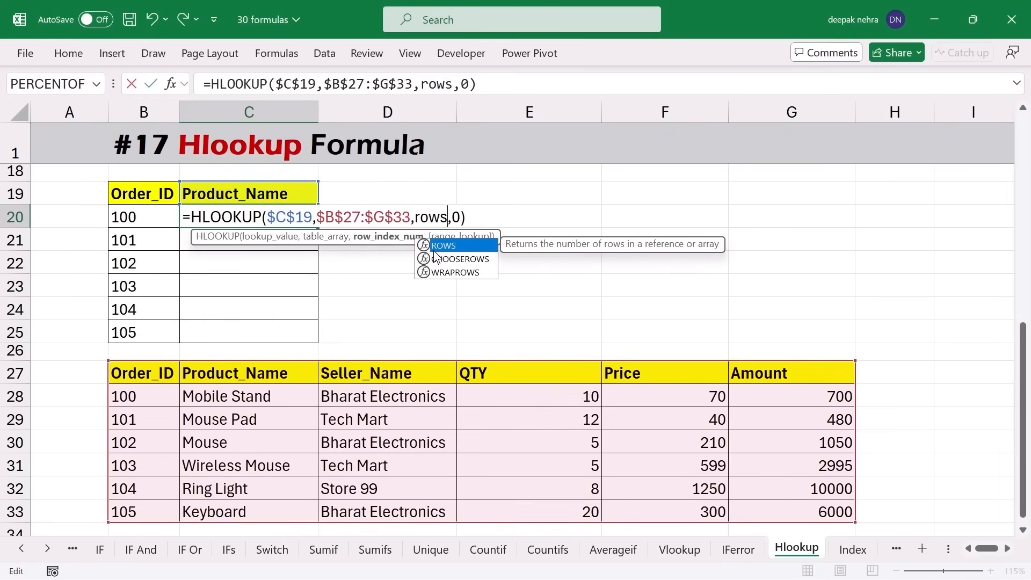
text(()
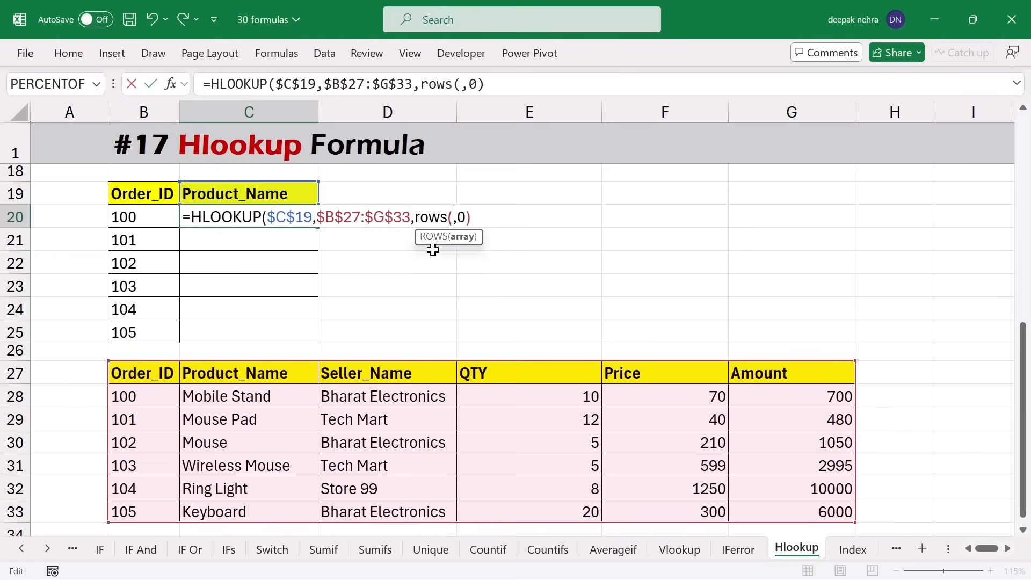
click(132, 194)
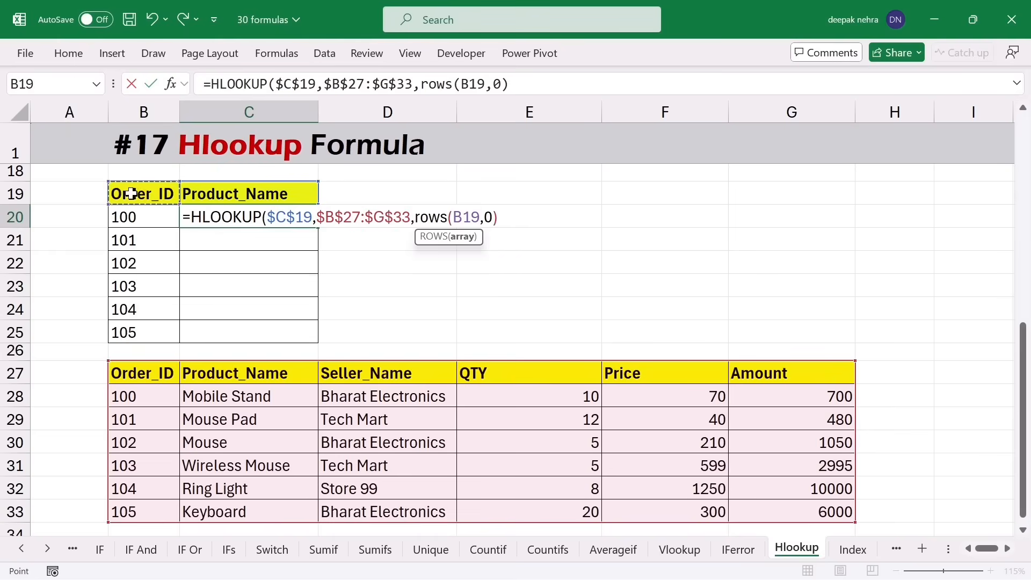
text(:)
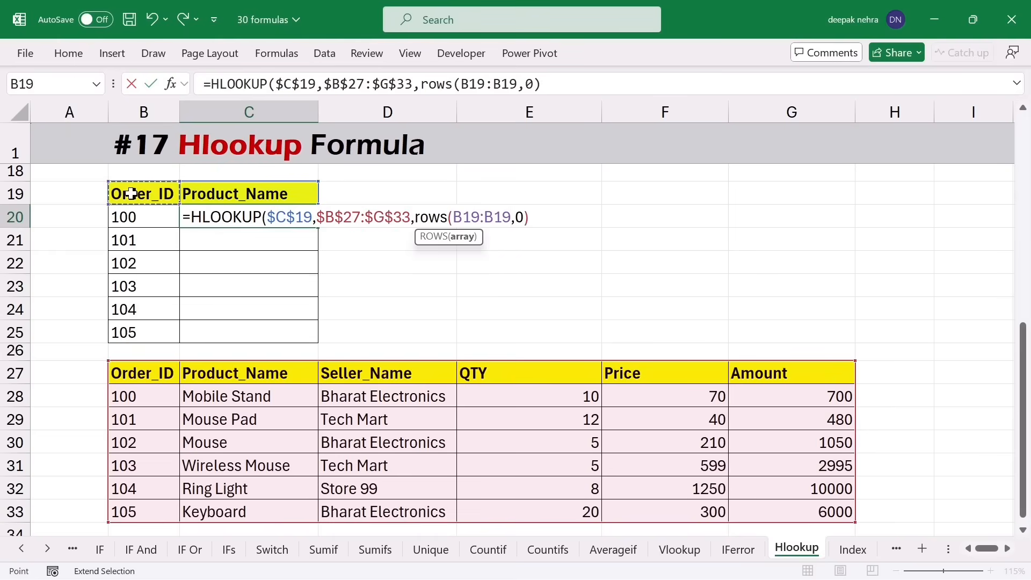
click(132, 216)
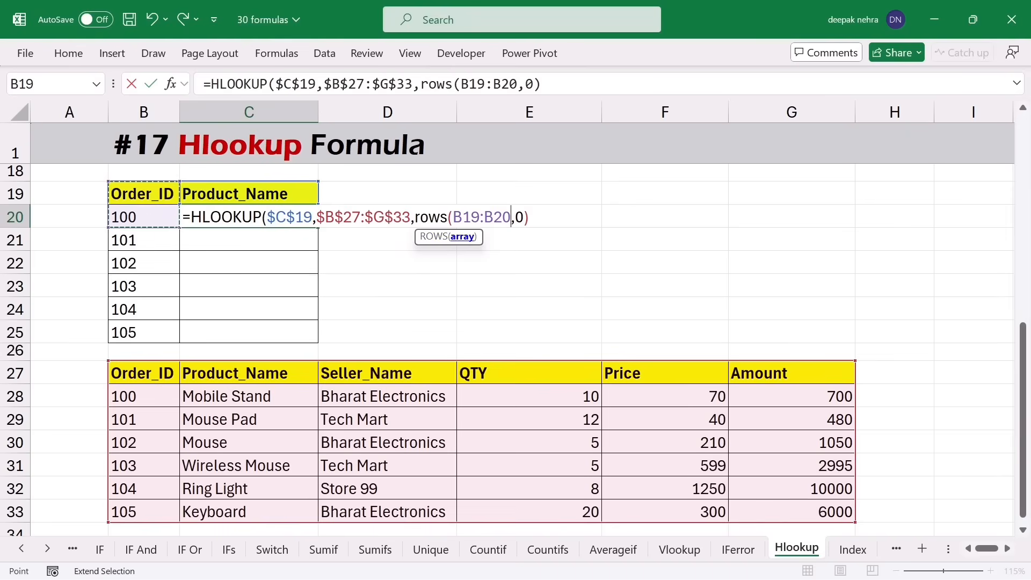
click(462, 236)
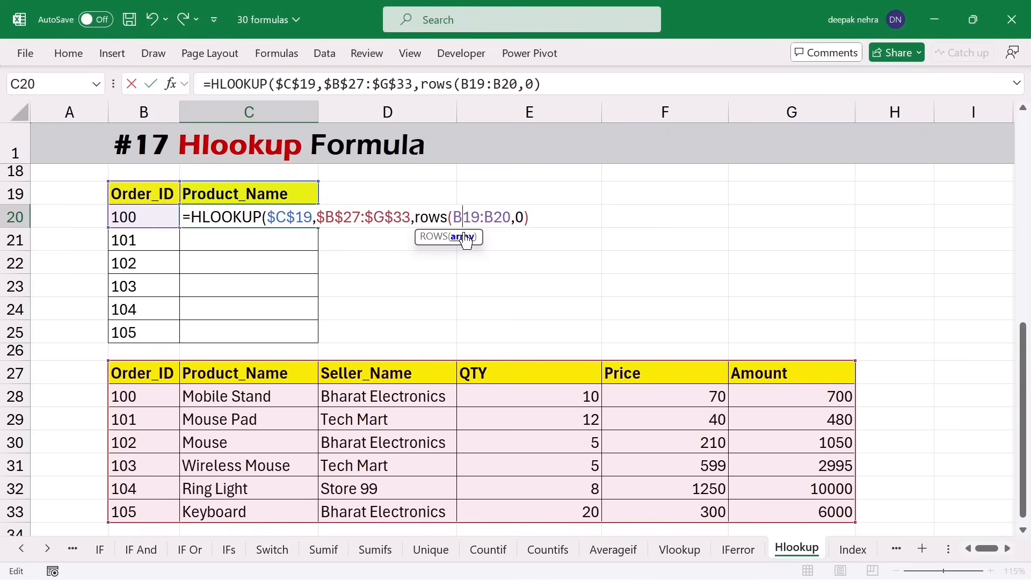
key(F4)
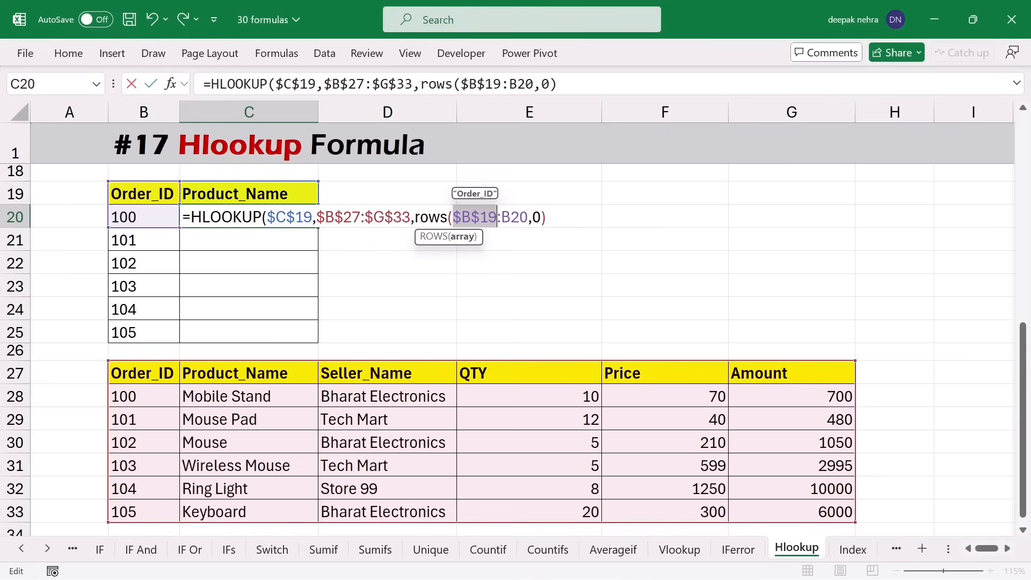
click(549, 216)
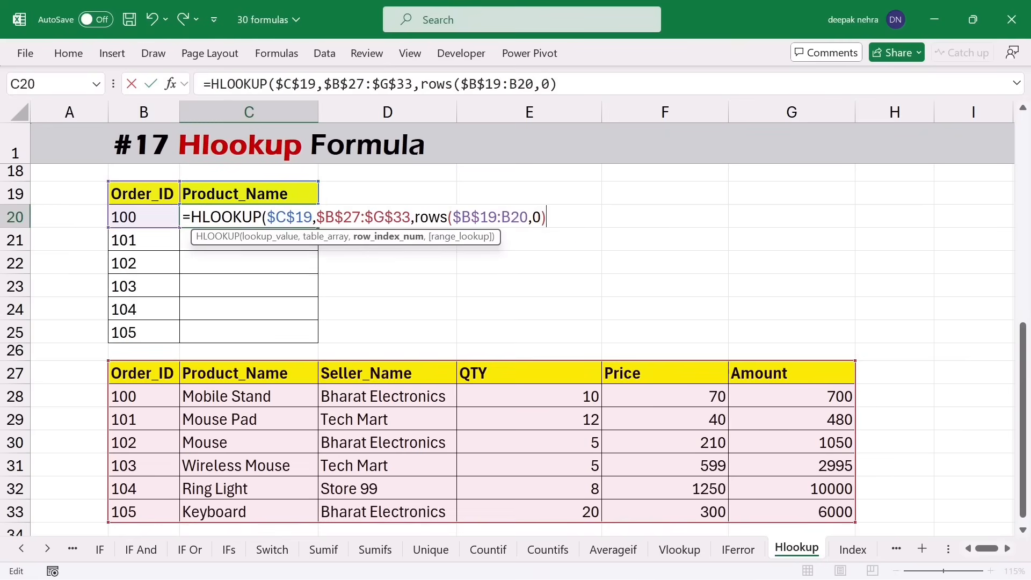
click(527, 219)
text())
key(Return)
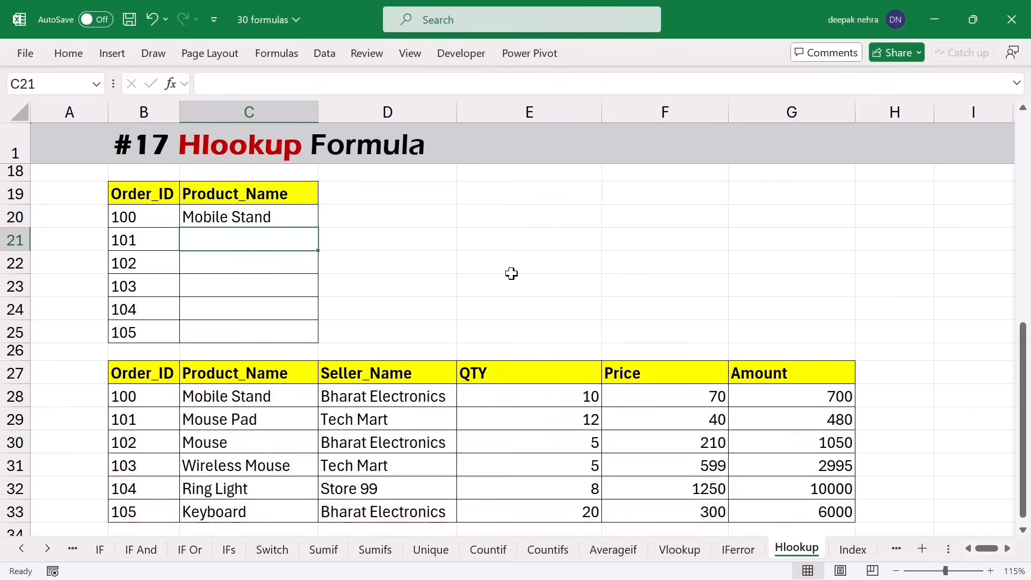
- Fill C20's HLOOKUP down to C25 and confirm C24 uses ROWS($B$19:B24)
click(282, 219)
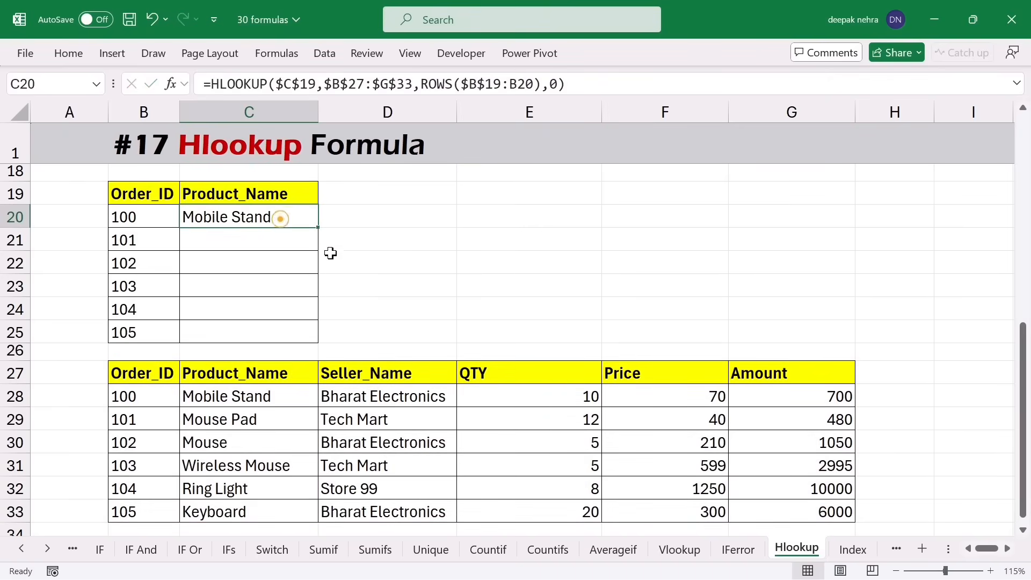
drag(317, 230, 309, 342)
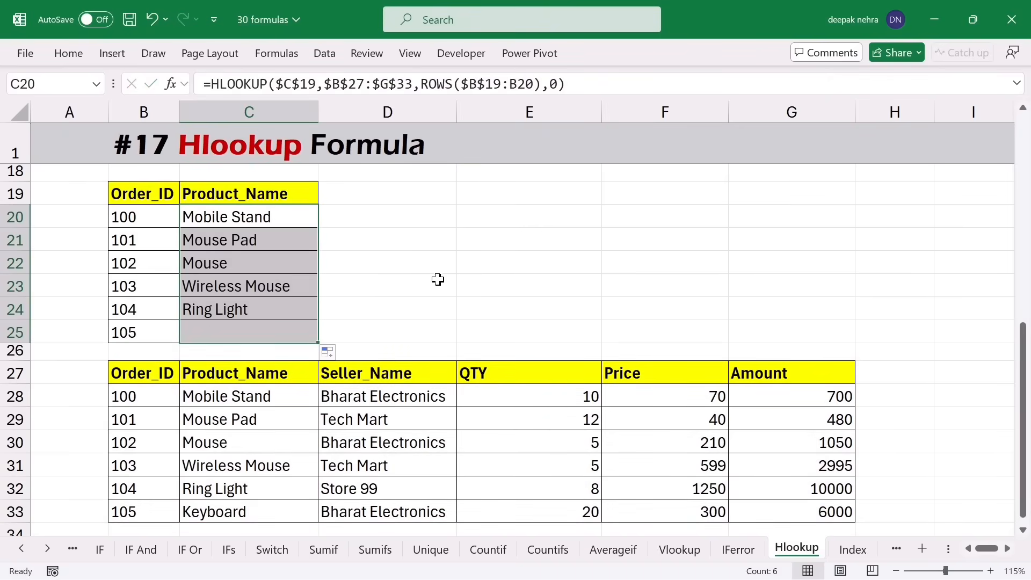
double_click(285, 307)
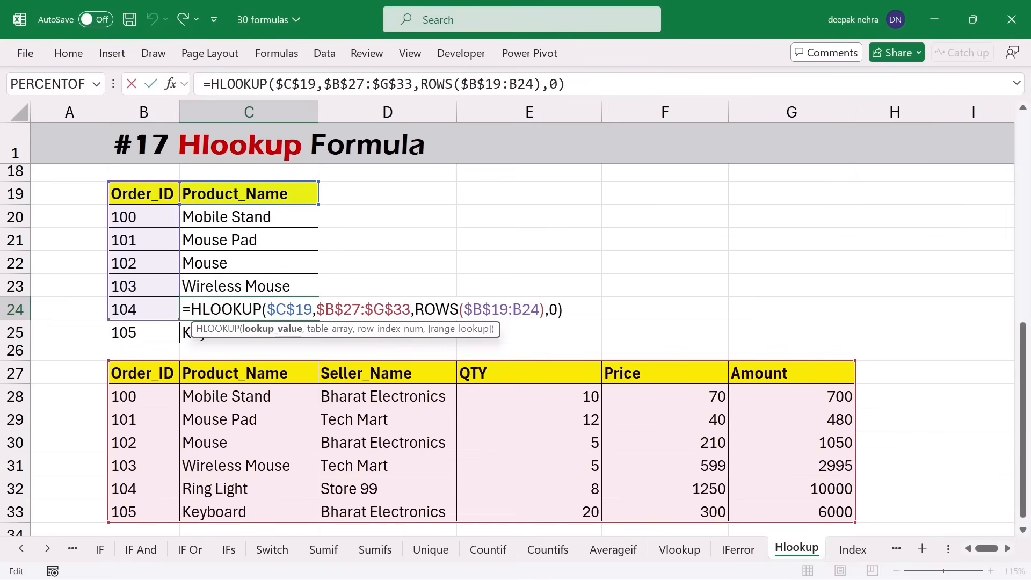
drag(473, 309, 530, 310)
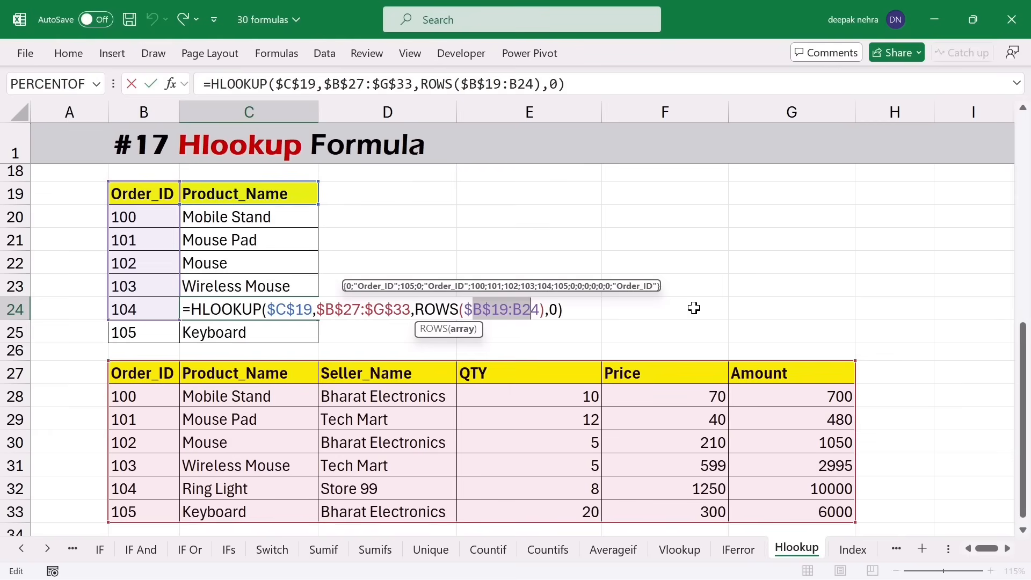
key(Return)
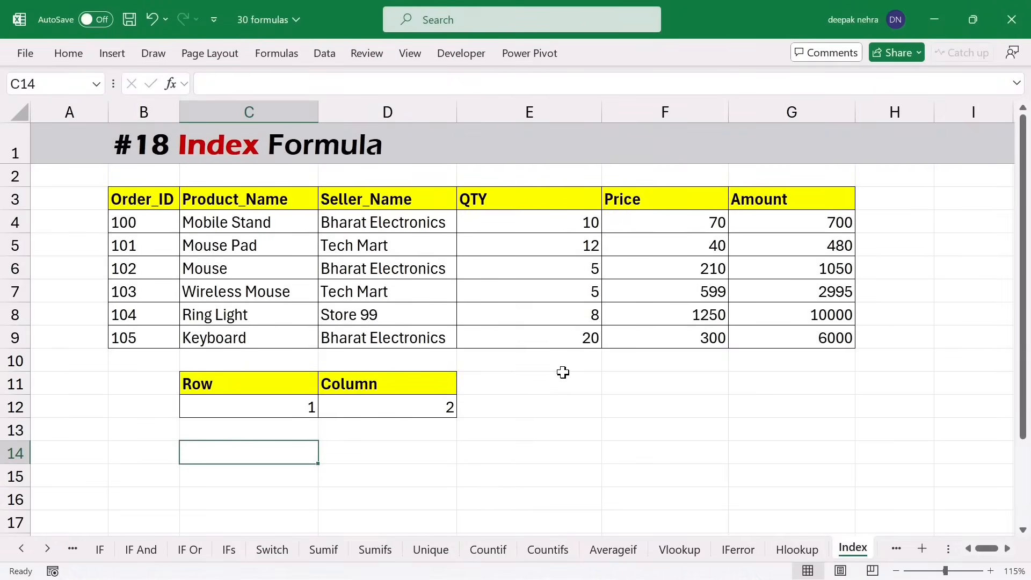
- Enter =INDEX(C3:C9,3) in C14, returning Mouse Pad from the Product_Name column
click(204, 454)
text(=)
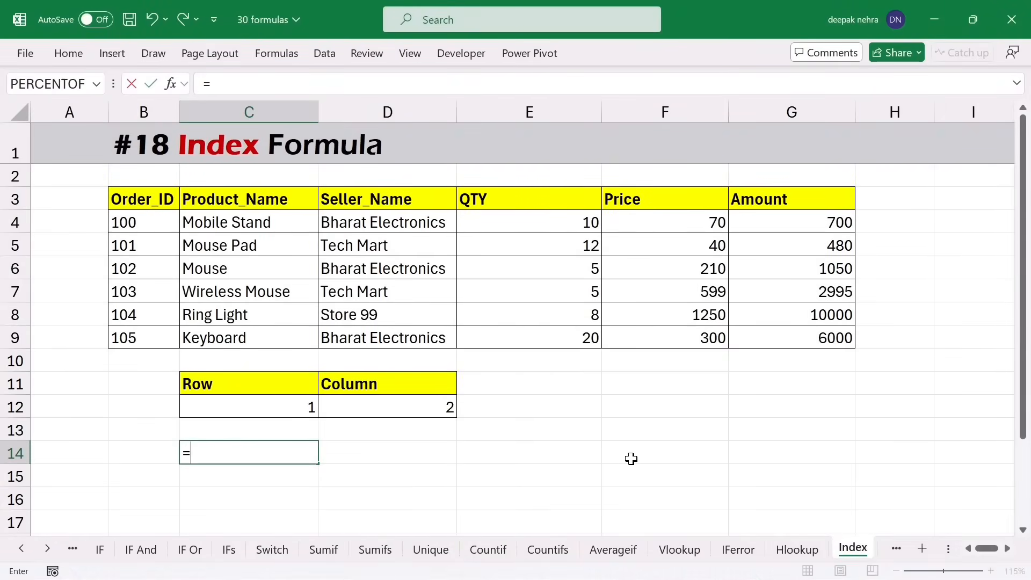
text(inde)
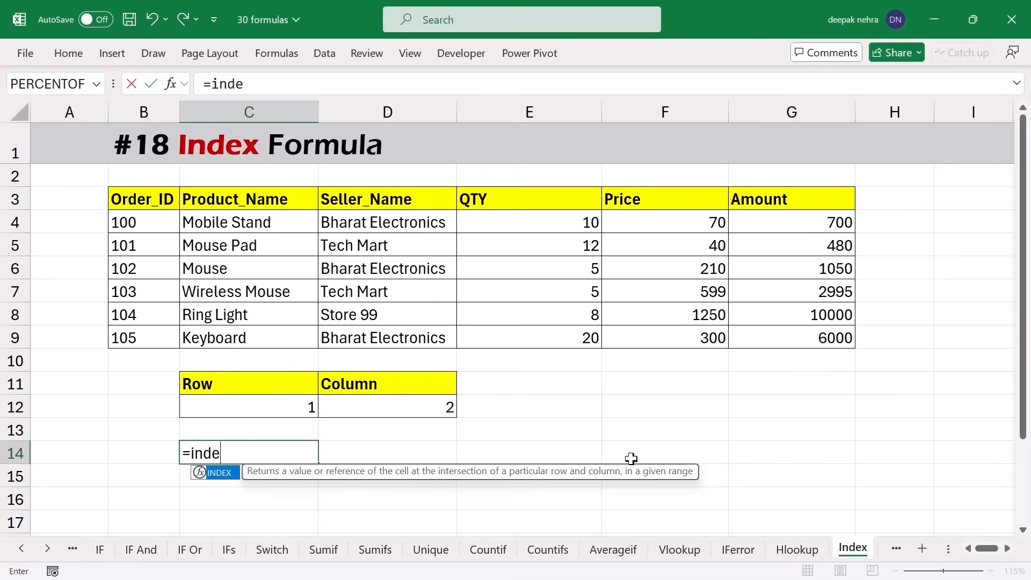
key(Tab)
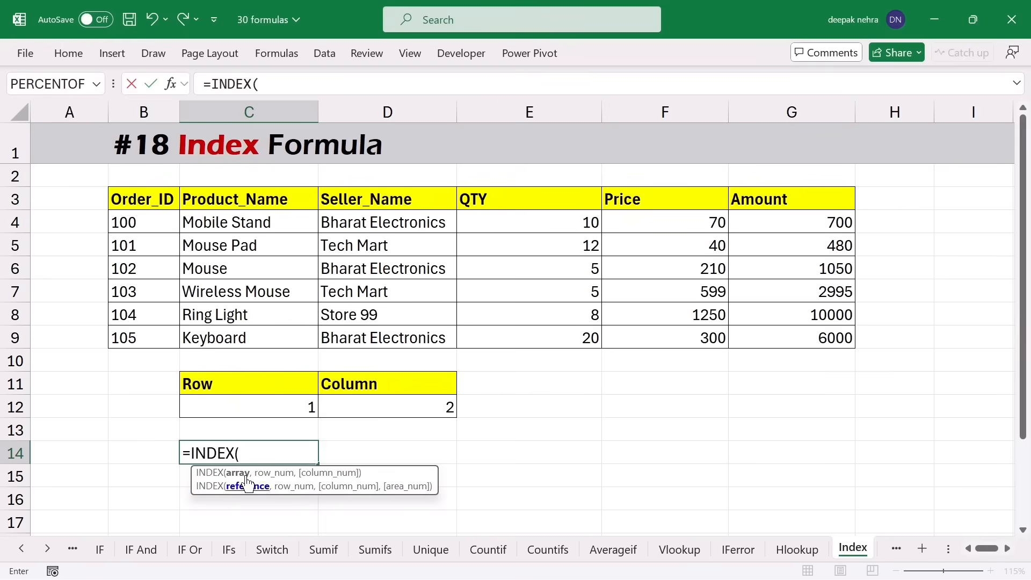
drag(128, 198, 135, 328)
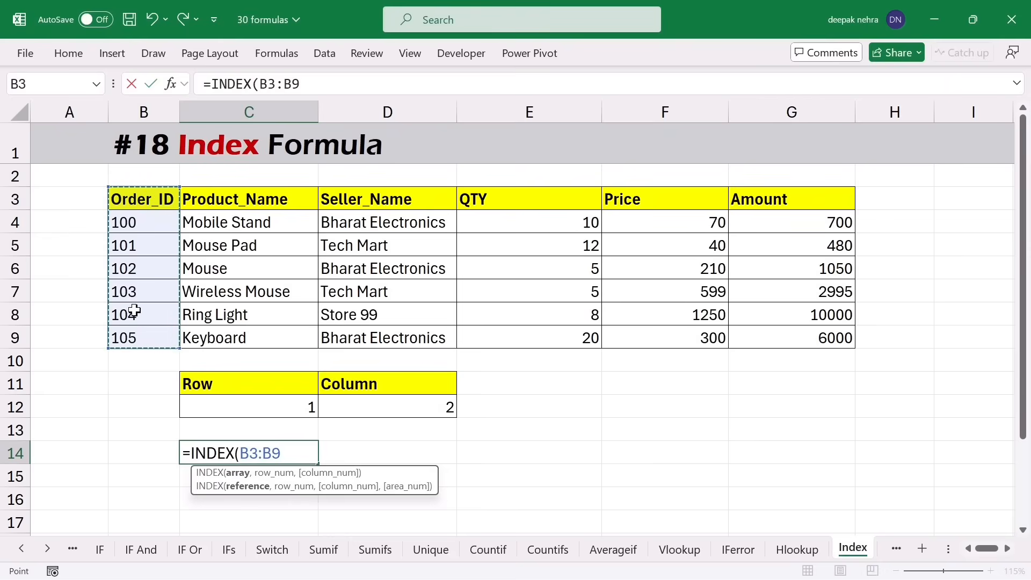
drag(121, 197, 426, 198)
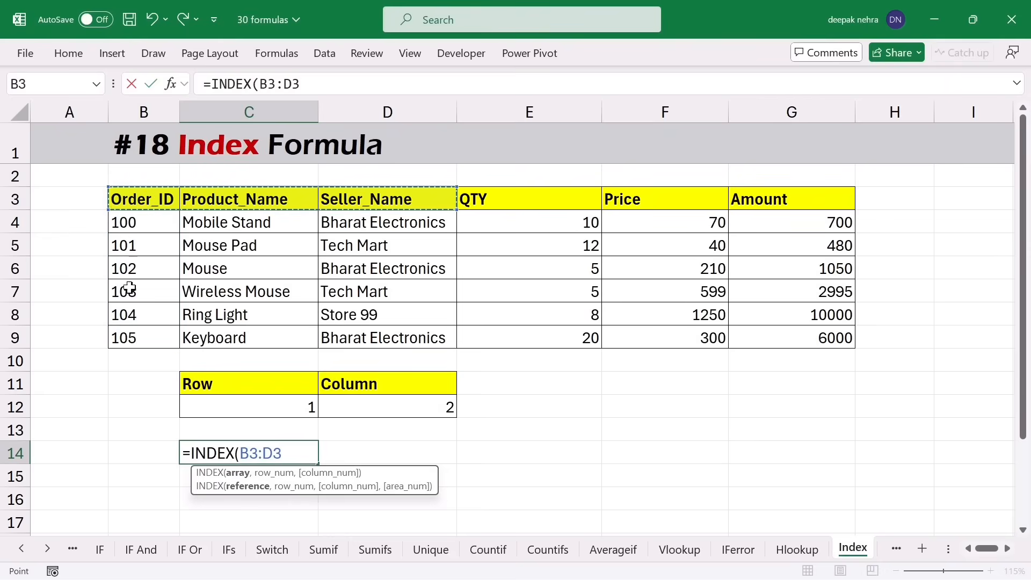
drag(135, 201, 846, 340)
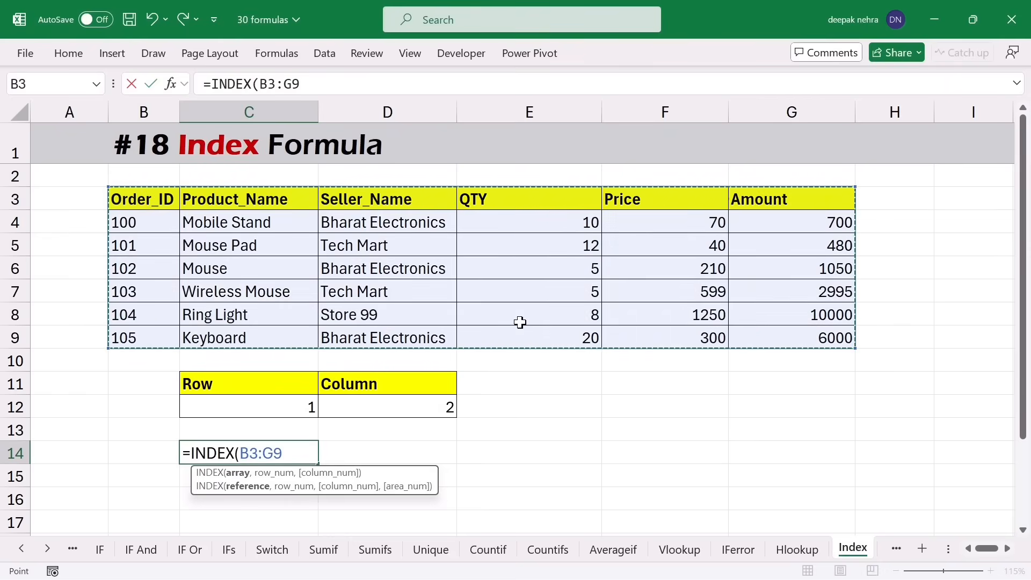
drag(252, 199, 252, 336)
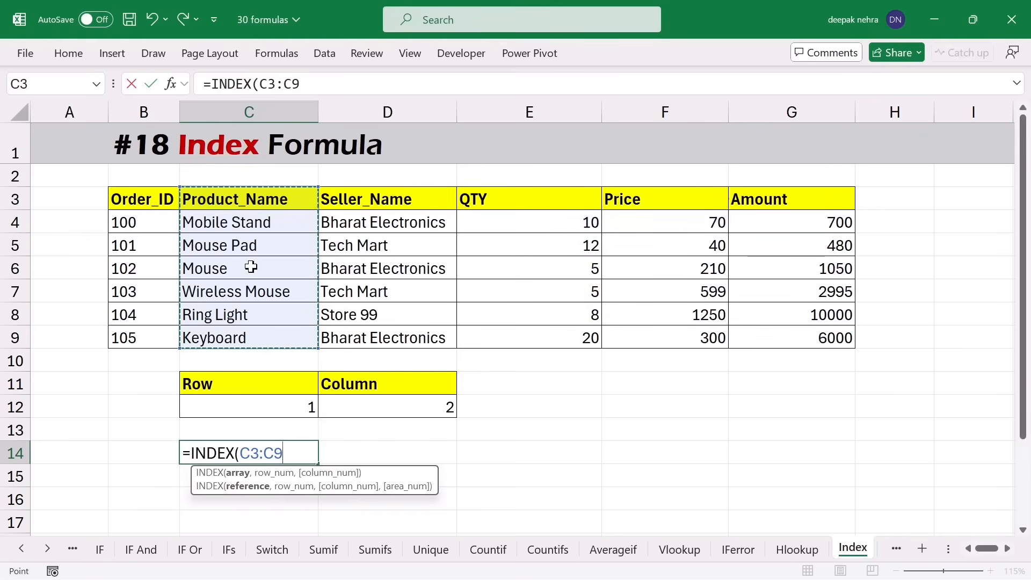
text(,)
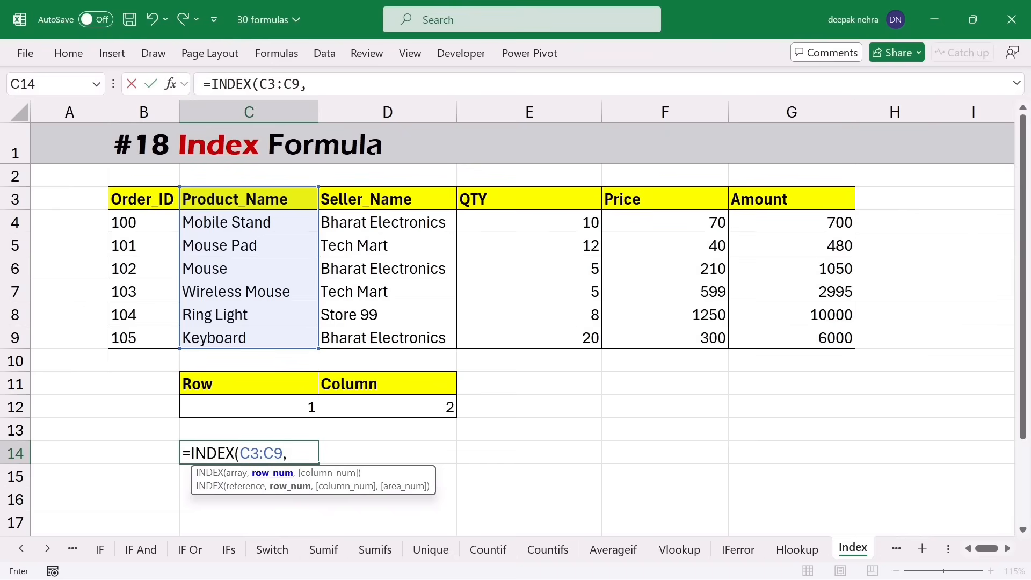
text(3))
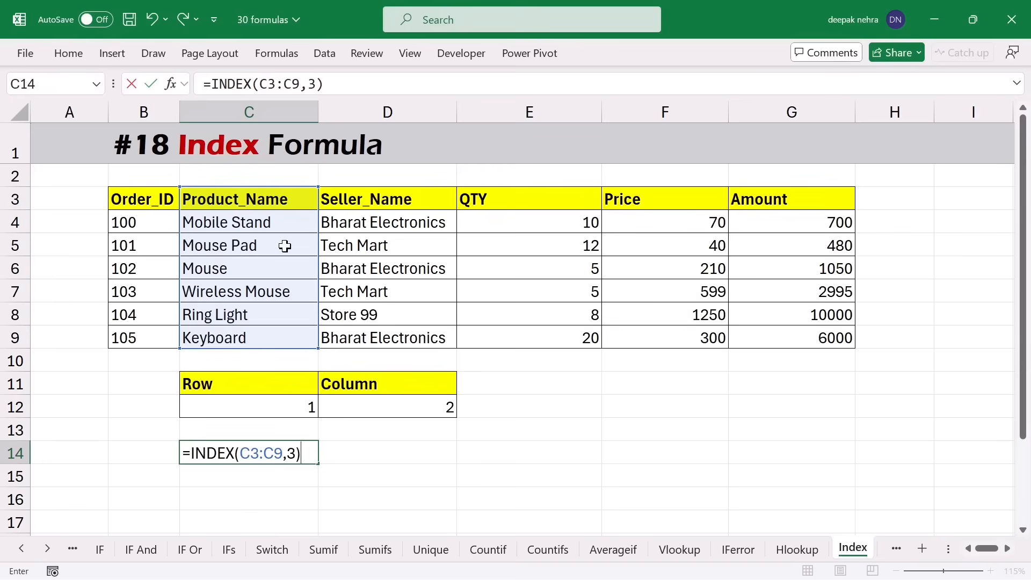
key(Return)
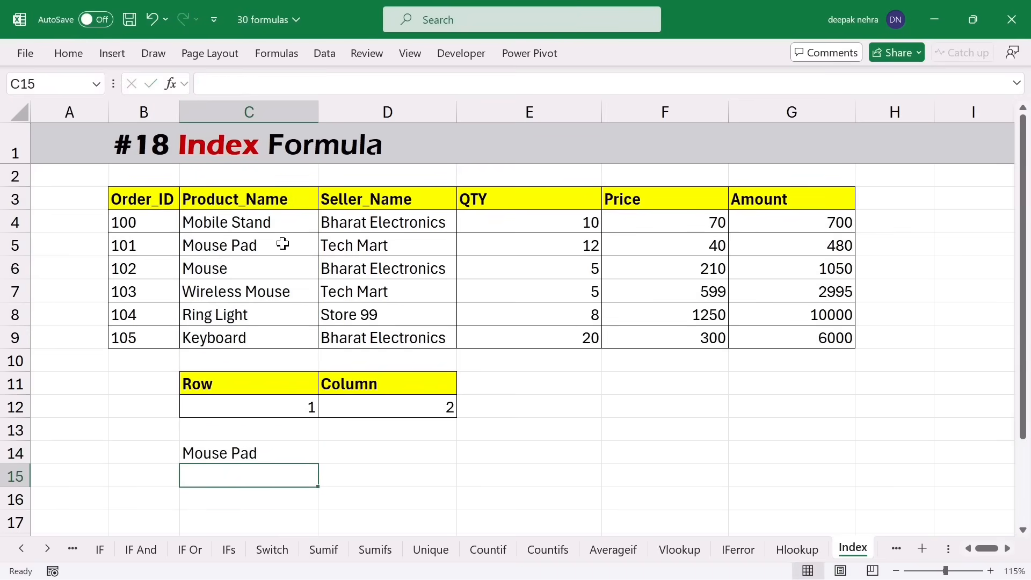
drag(253, 196, 242, 333)
click(277, 246)
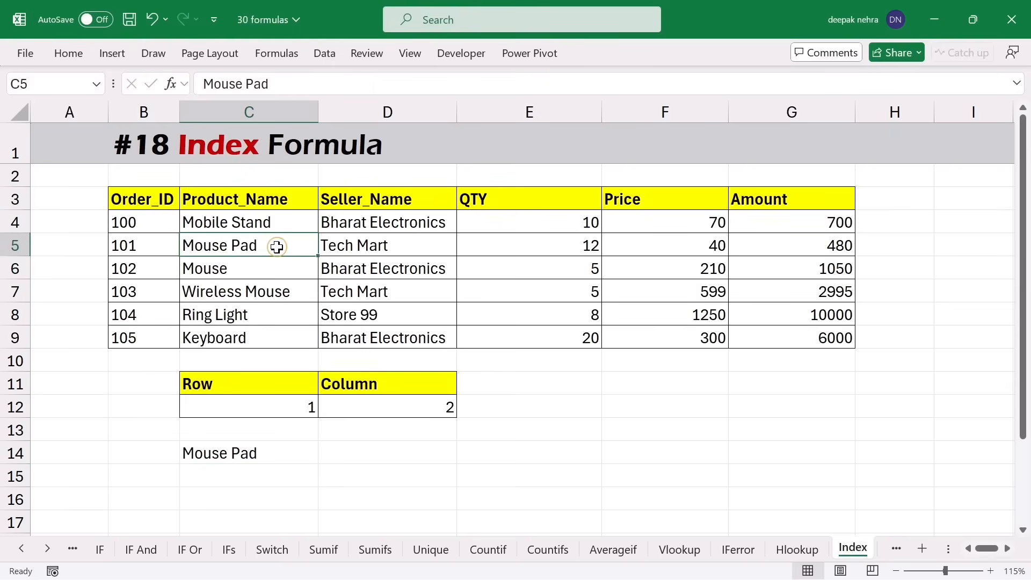
- Change C14's row number from 3 to 5 so it returns Wireless Mouse
double_click(245, 457)
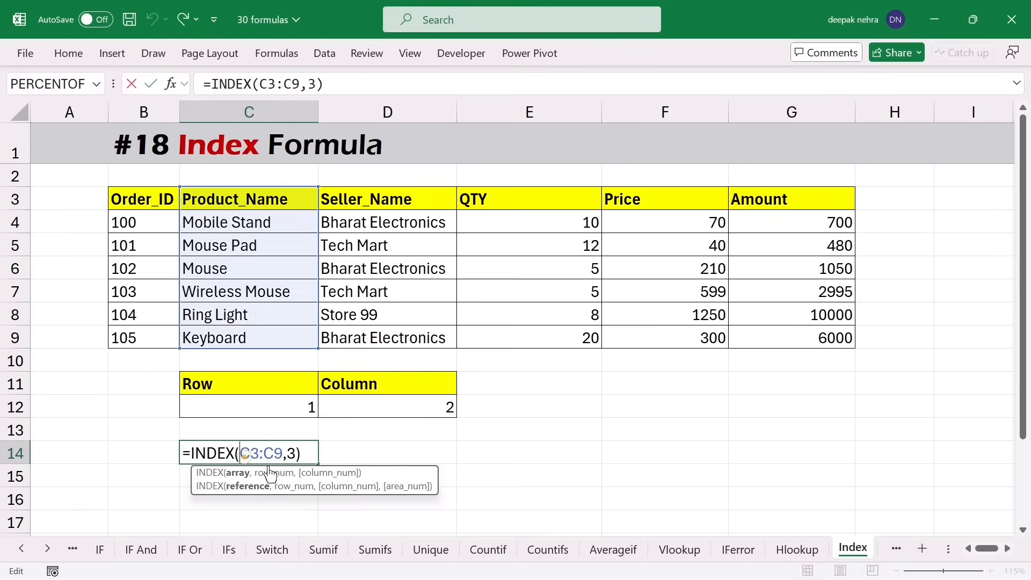
click(290, 486)
key(Delete)
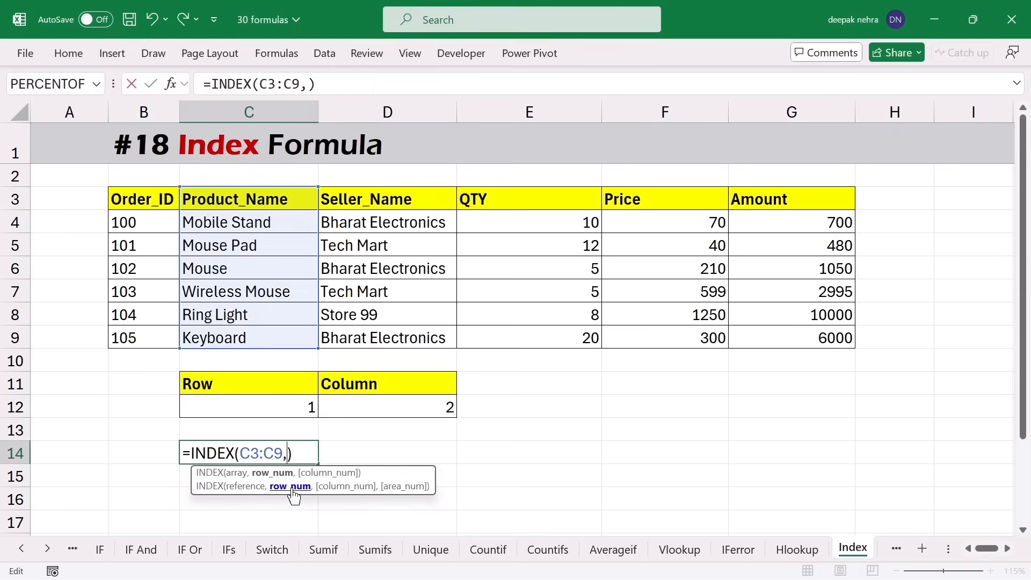
text(5)
key(Return)
drag(263, 215, 242, 335)
click(240, 301)
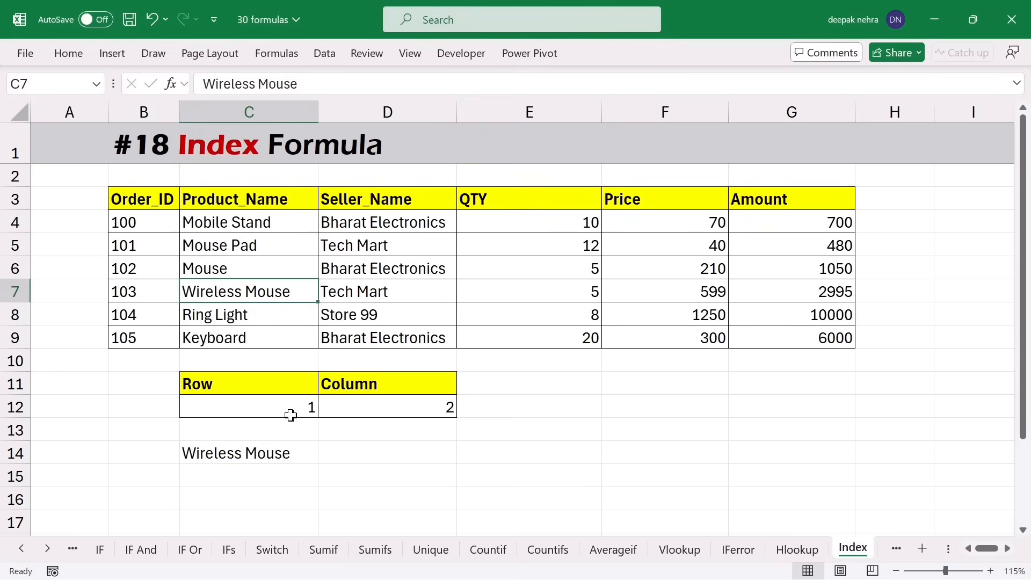
click(253, 458)
click(245, 476)
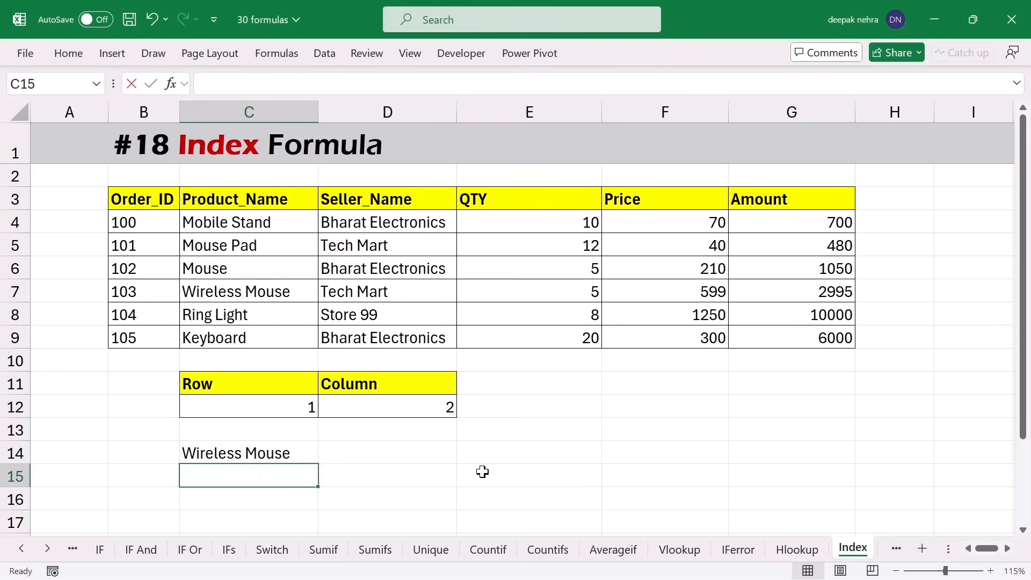
- Enter =INDEX(B3:G3,,3) in C15 to return the header Seller_Name
text(=inde)
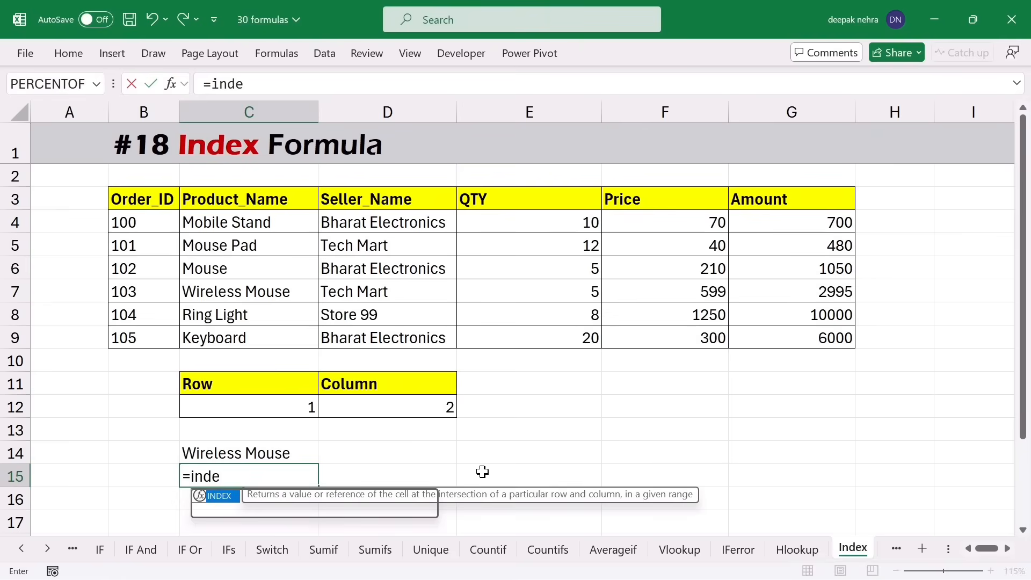
key(Tab)
drag(150, 201, 788, 202)
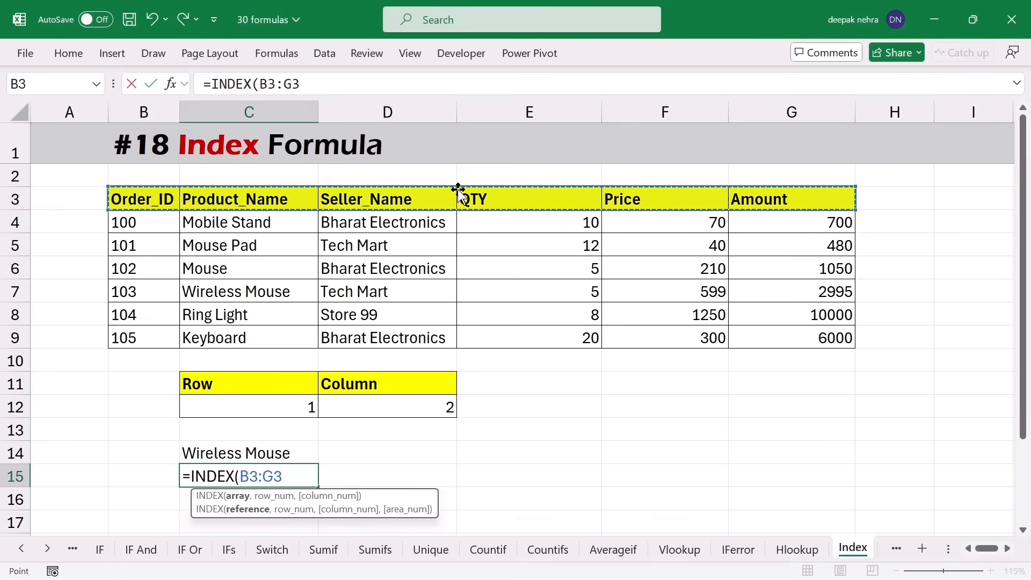
text(,)
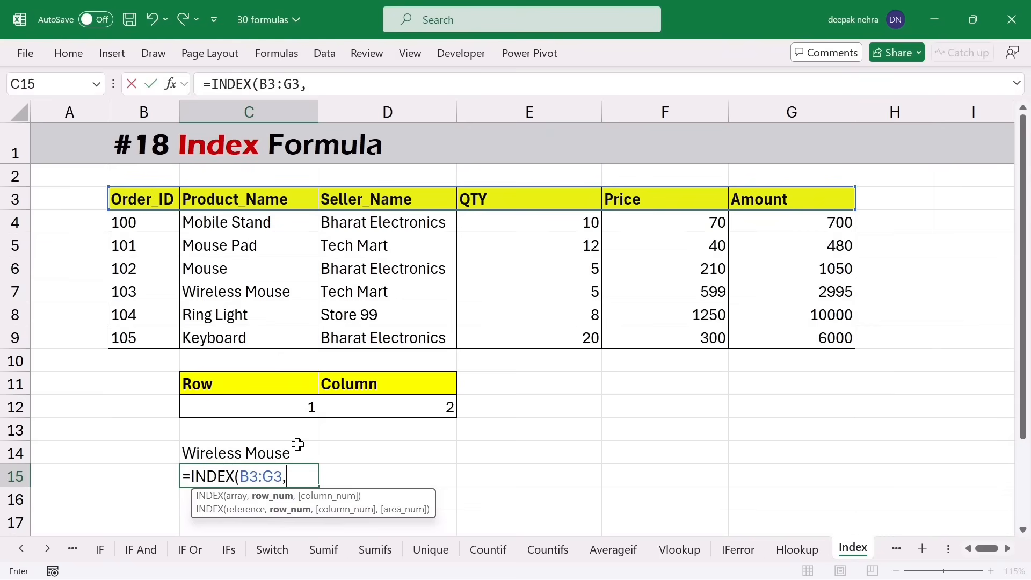
text(,)
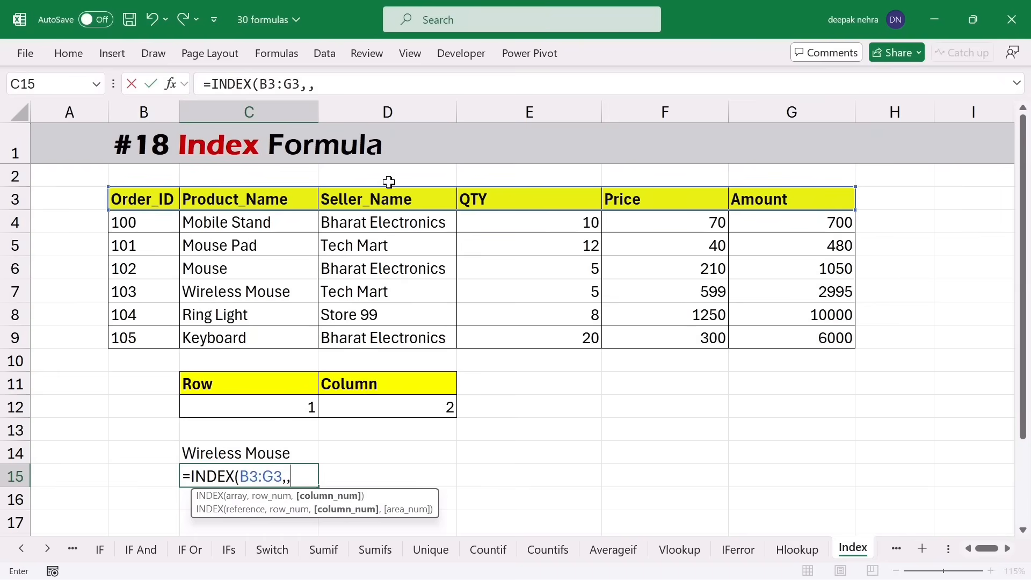
text(3)
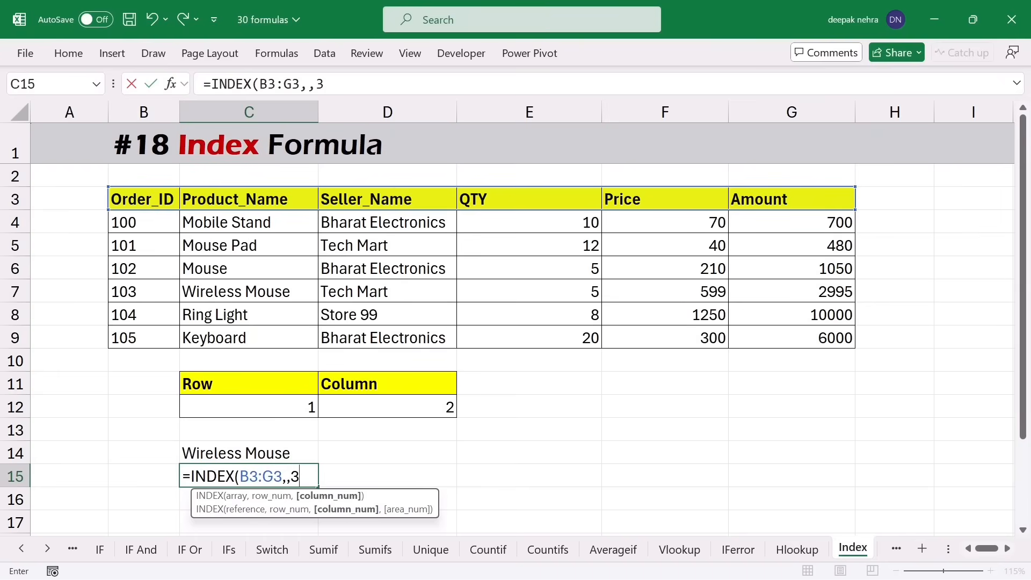
text())
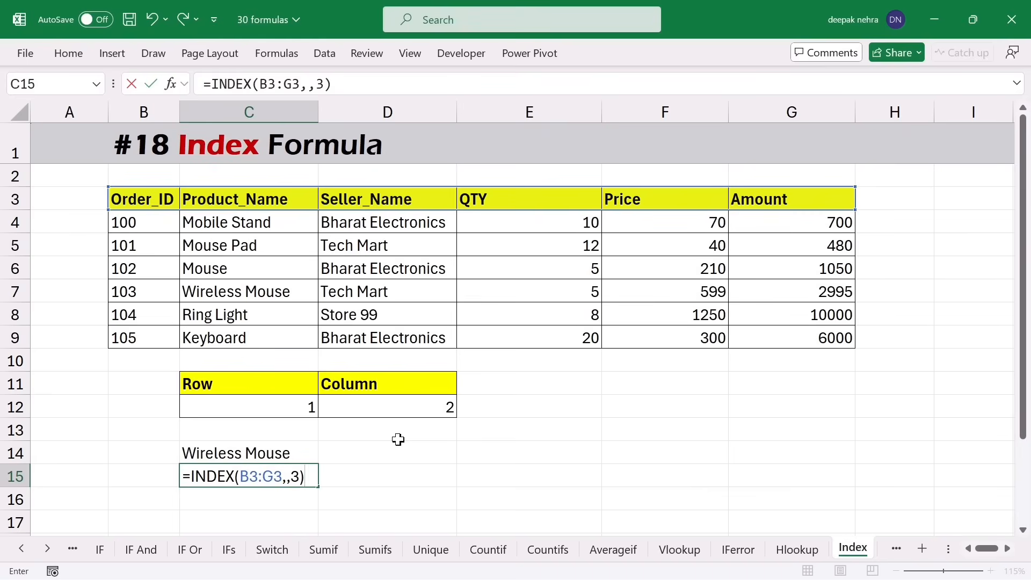
key(Return)
drag(134, 204, 740, 198)
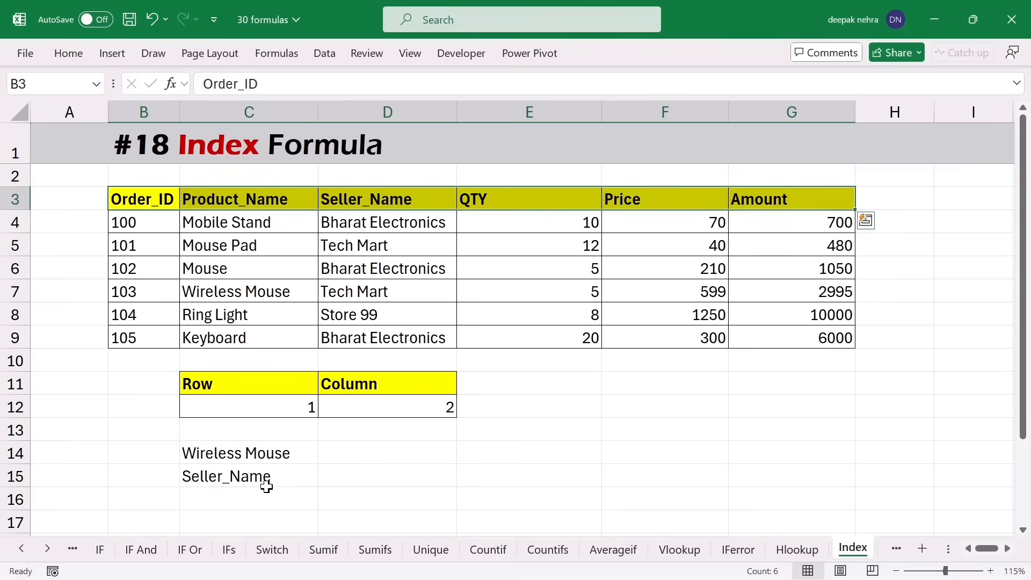
drag(220, 454, 265, 476)
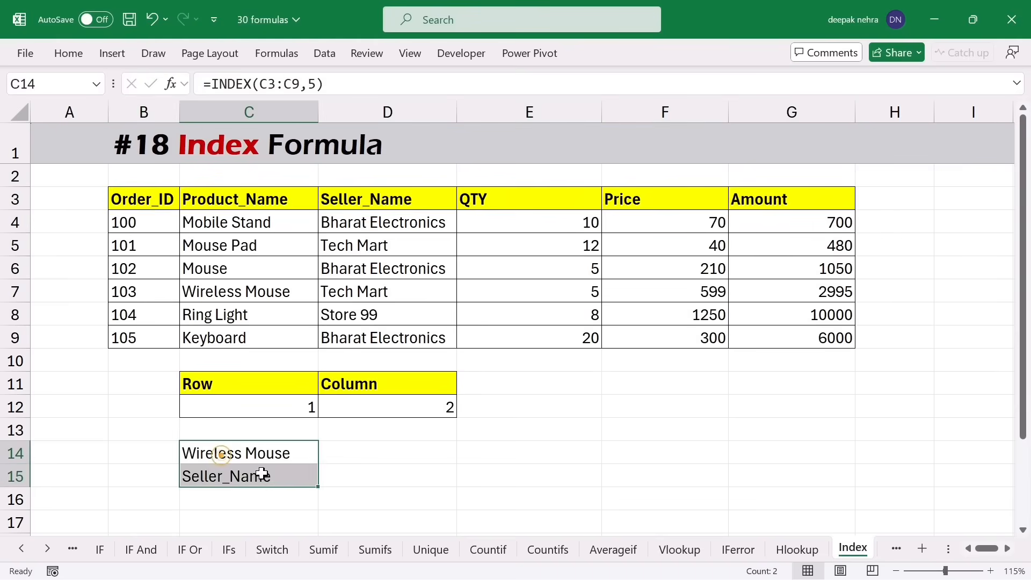
- Clear C14:C15 and enter =INDEX(B3:G9,3,3) in C14, returning Tech Mart
key(Delete)
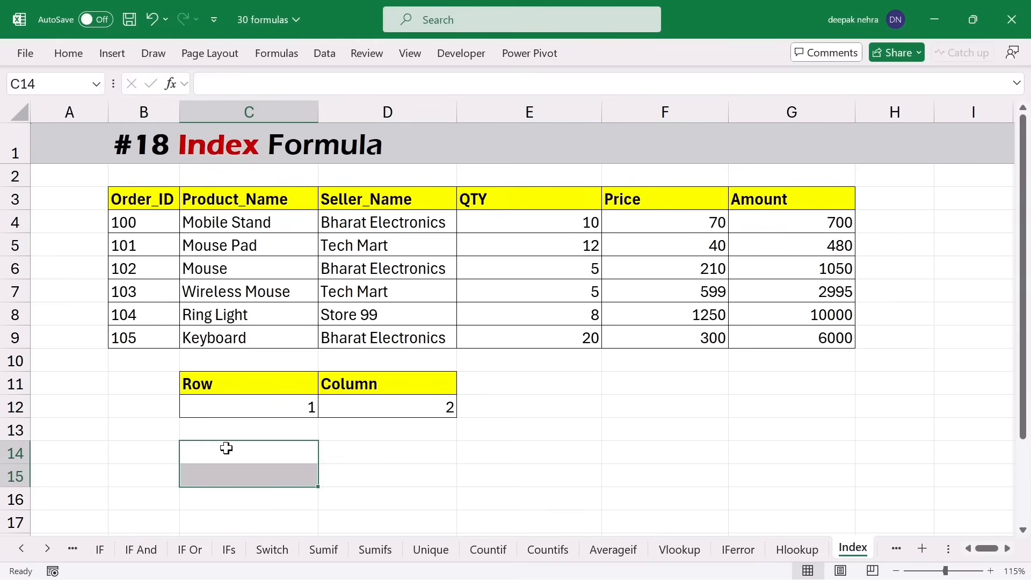
click(227, 448)
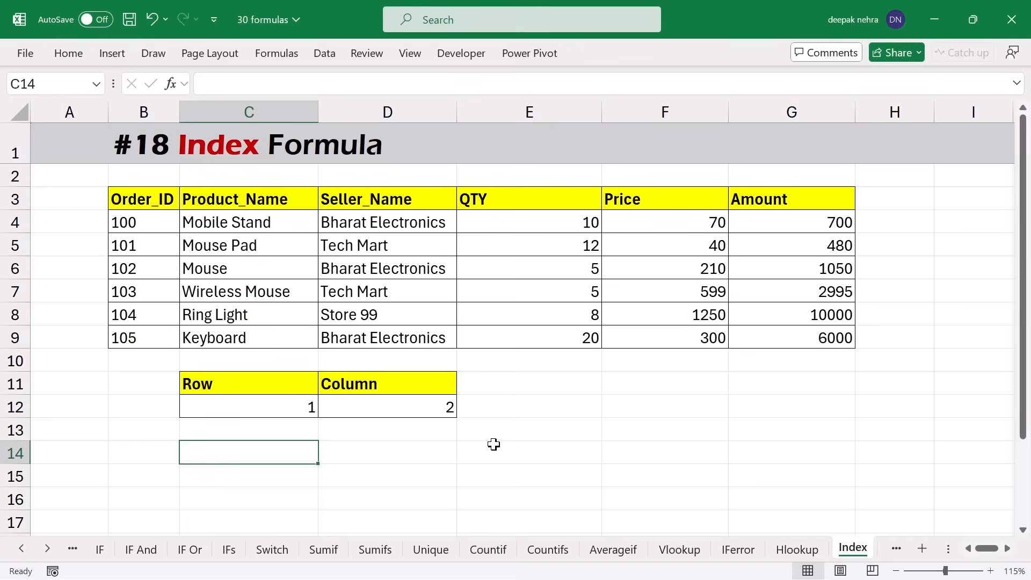
text(=inde)
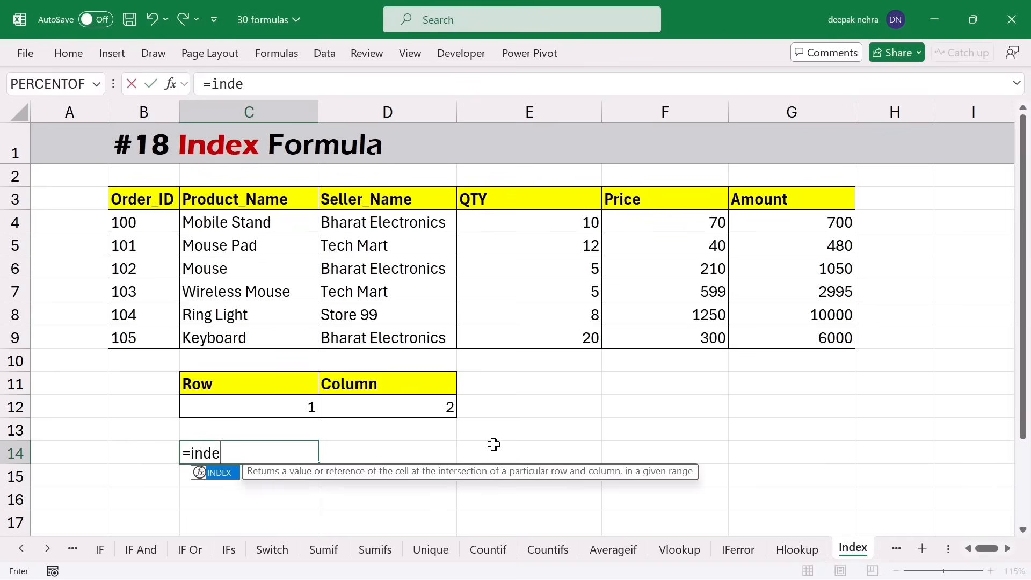
key(Tab)
drag(135, 197, 784, 332)
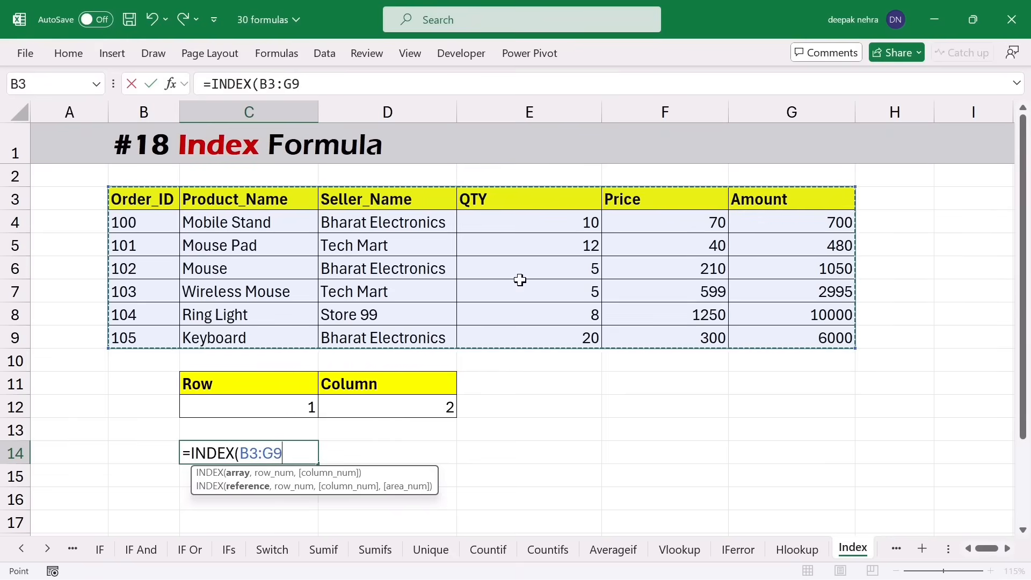
text(,)
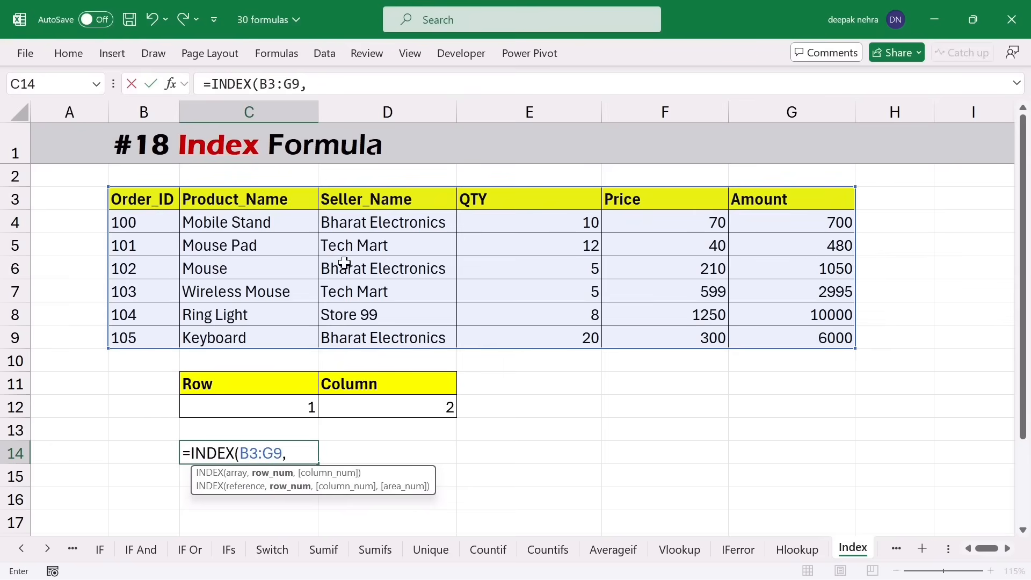
text(3,)
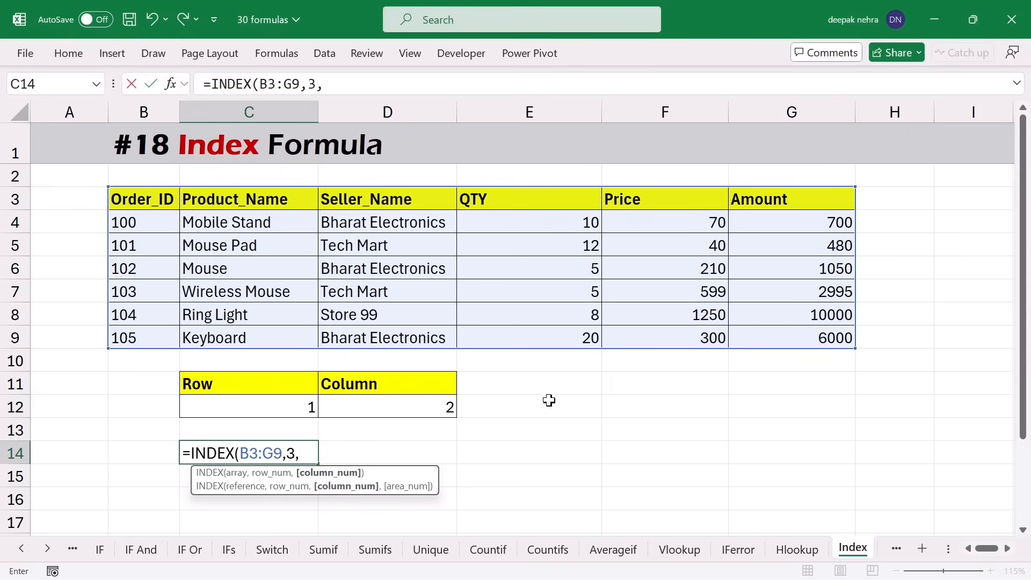
text(3))
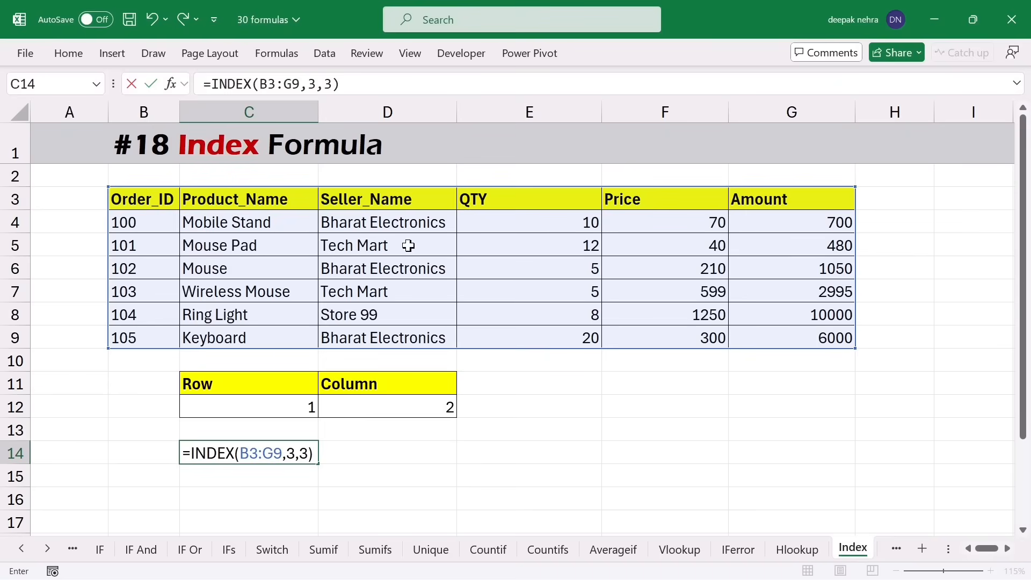
key(Return)
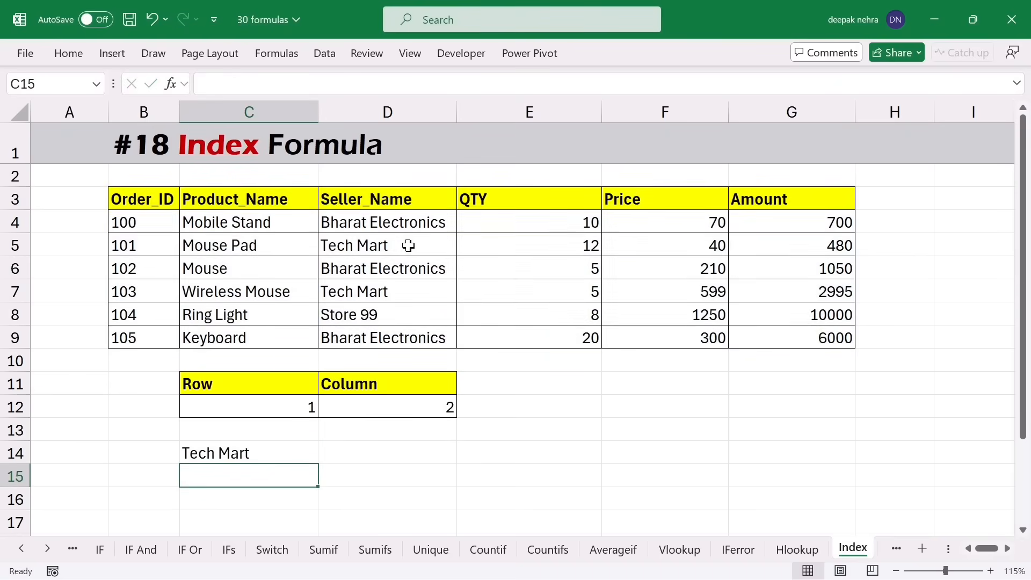
click(265, 453)
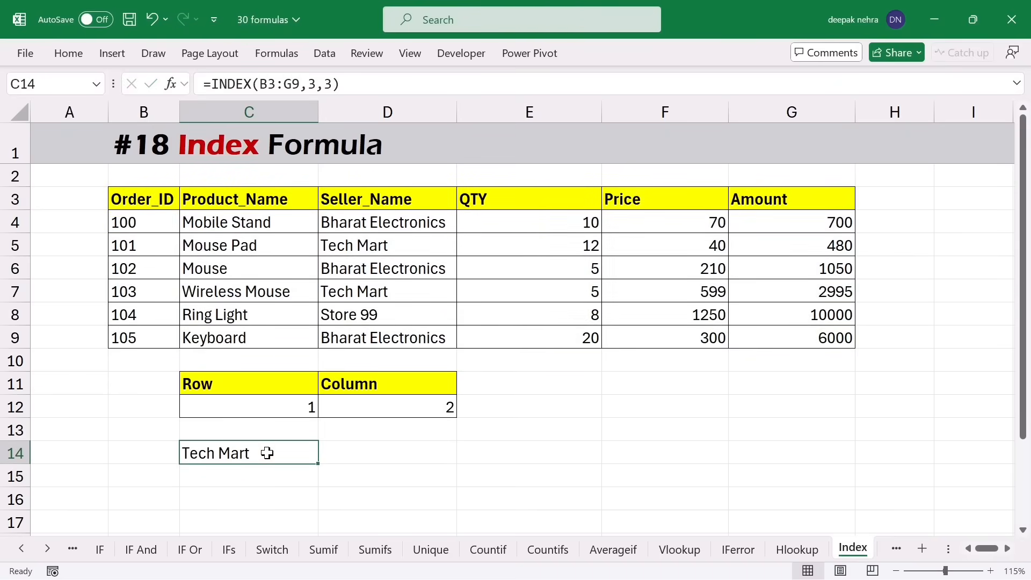
- Drop the column number from C14's INDEX so it returns the whole row B5:G5
click(287, 406)
click(368, 405)
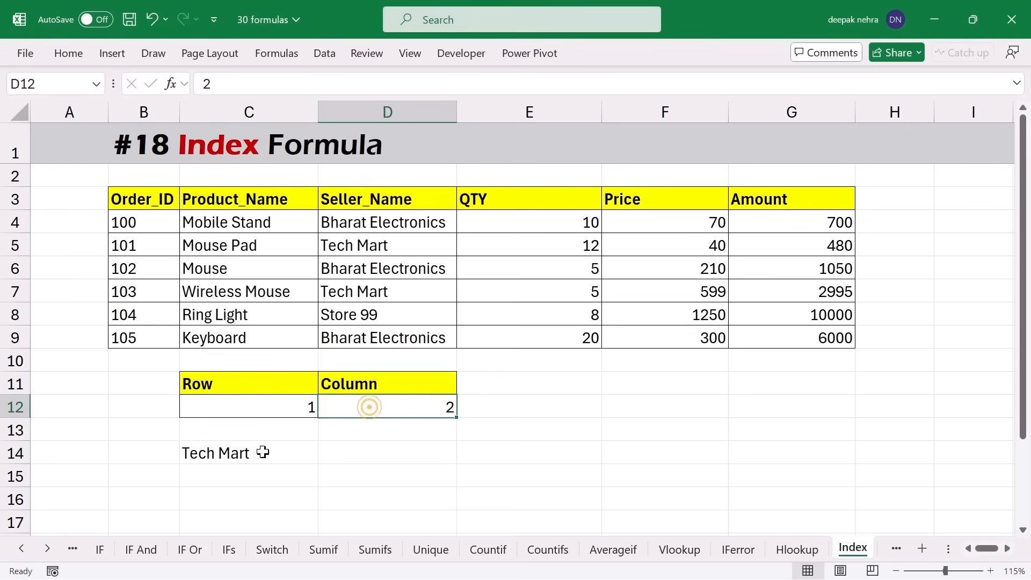
double_click(267, 451)
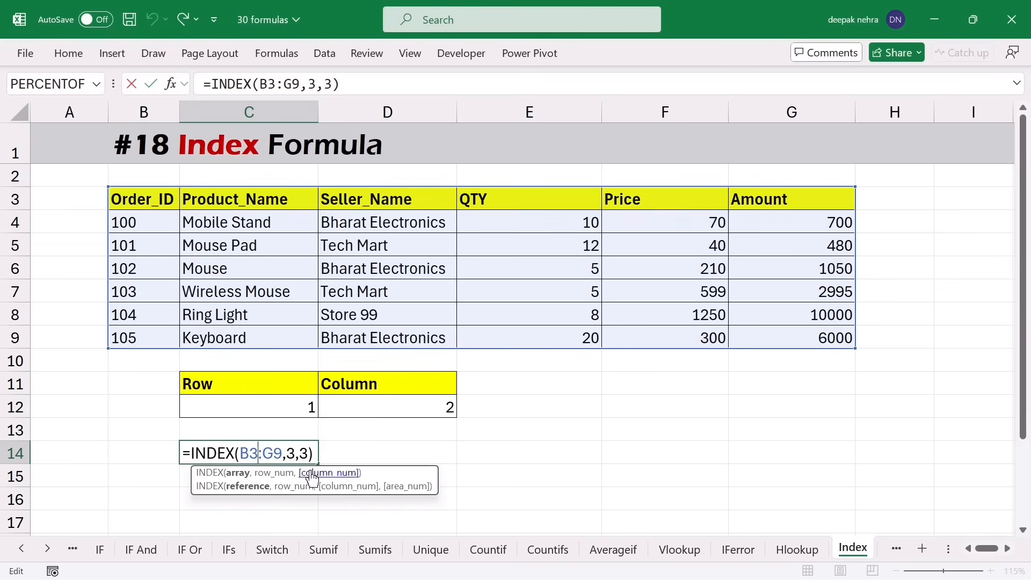
key(BackSpace)
key(BackSpace)
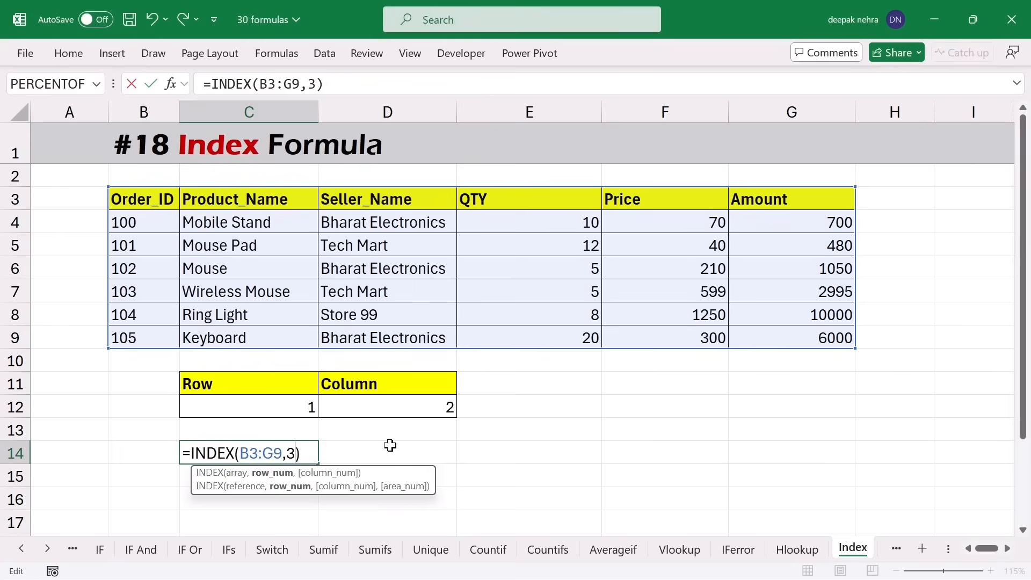
text(,)
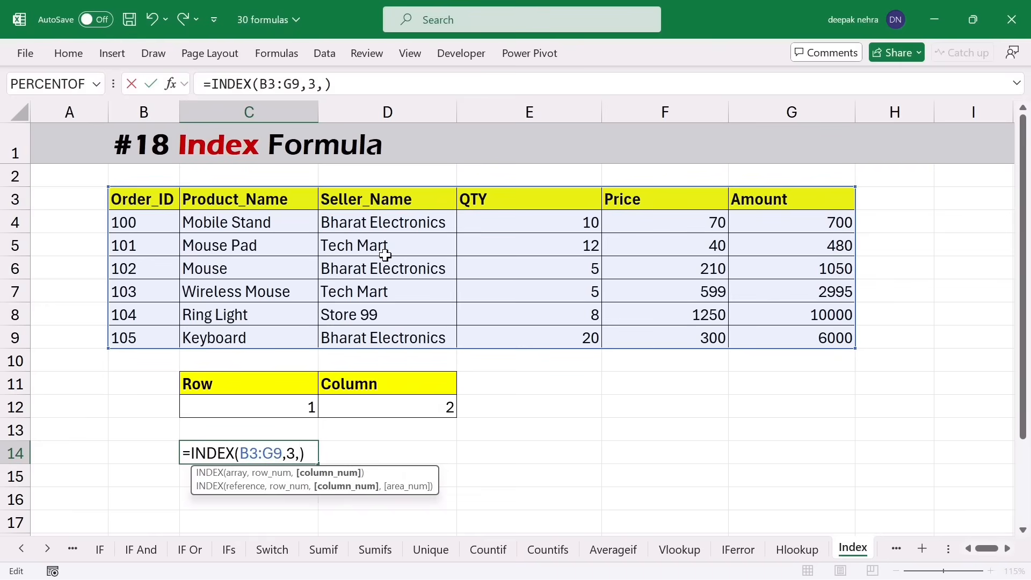
key(Return)
drag(302, 453, 795, 453)
drag(138, 245, 742, 236)
- Change C14's INDEX to use column 4 with no row number, returning the QTY column
double_click(266, 454)
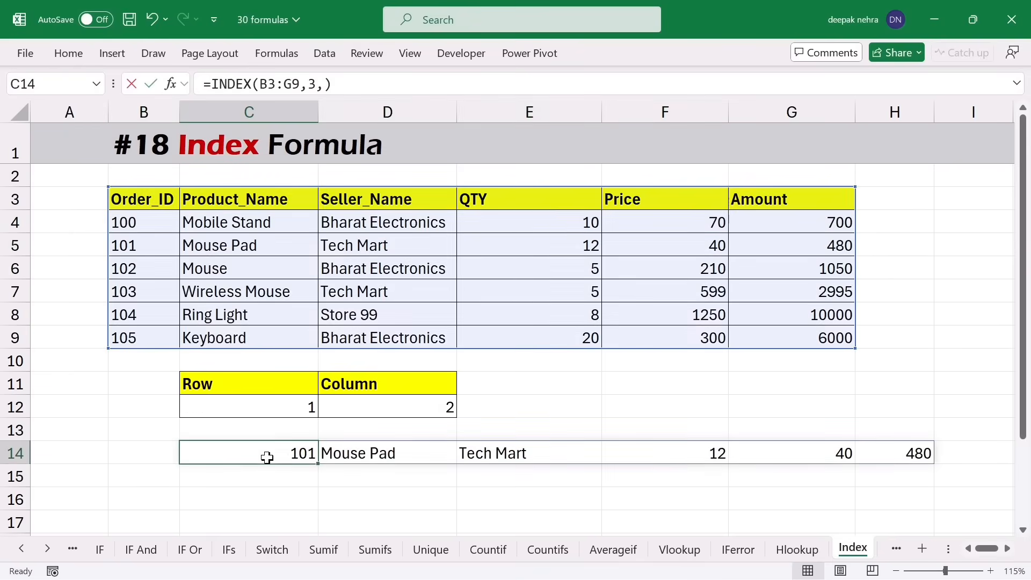
click(298, 454)
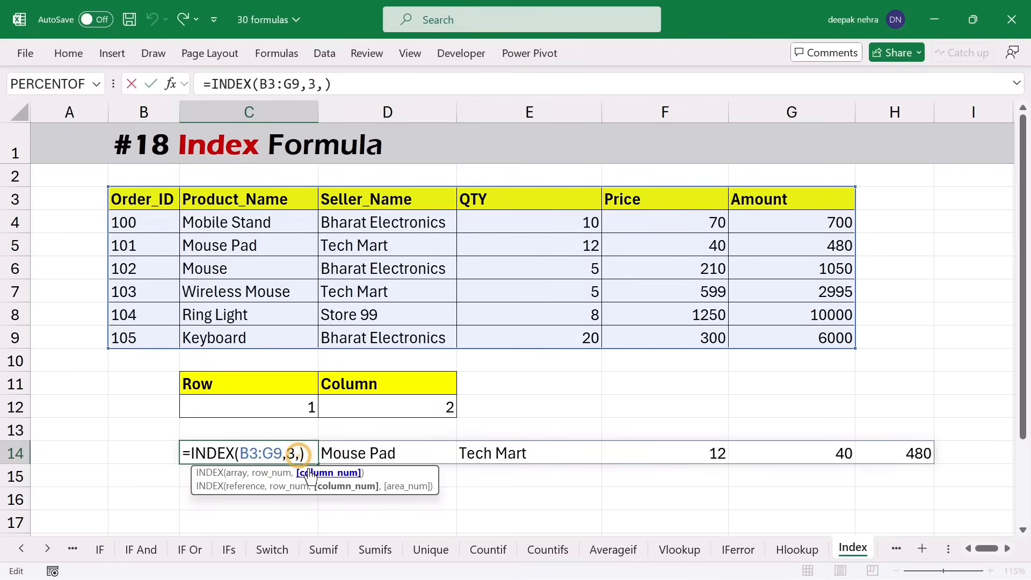
key(Delete)
key(BackSpace)
key(BackSpace)
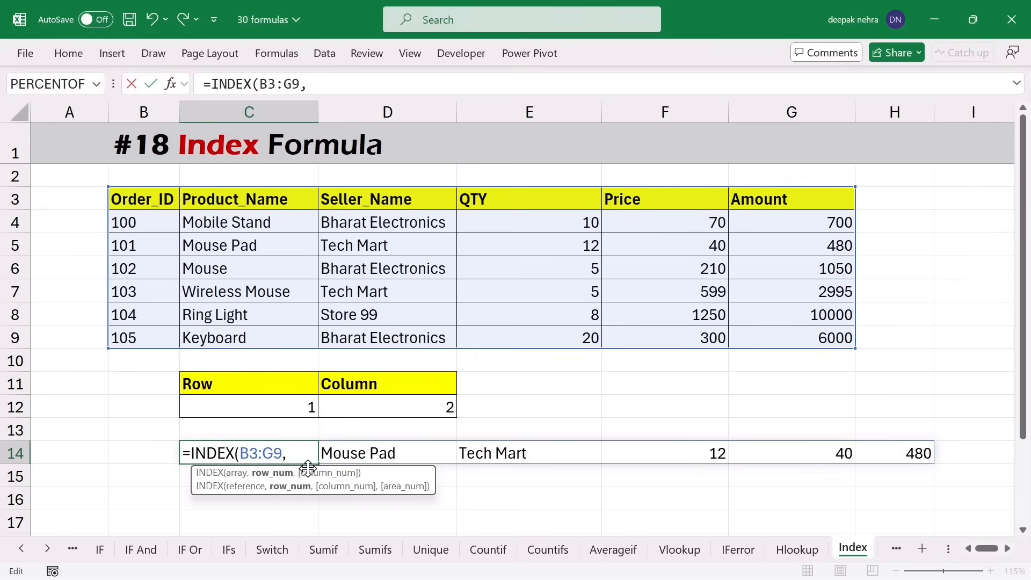
text(,)
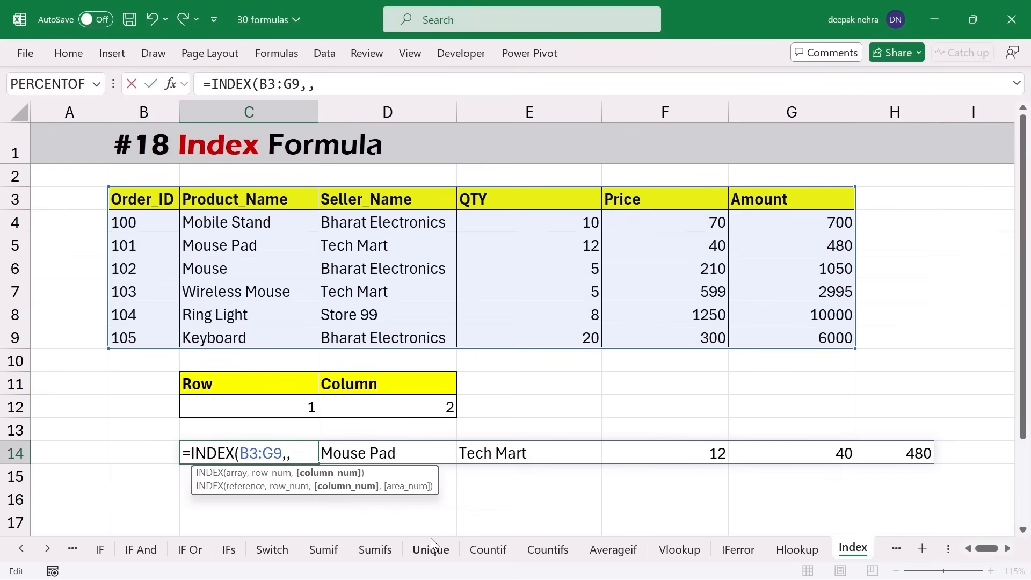
text(4))
key(Return)
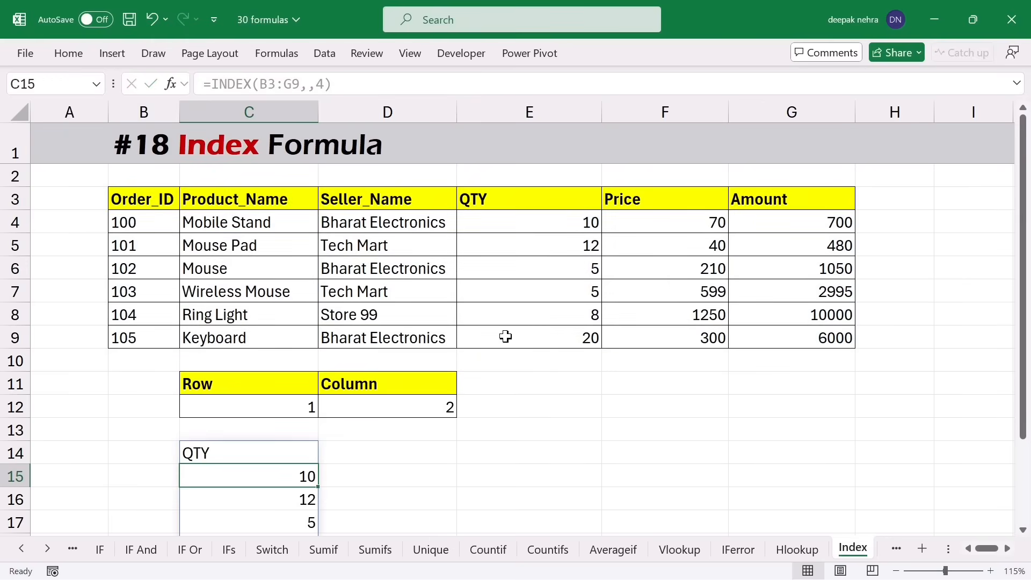
scroll(331, 485, down, 1)
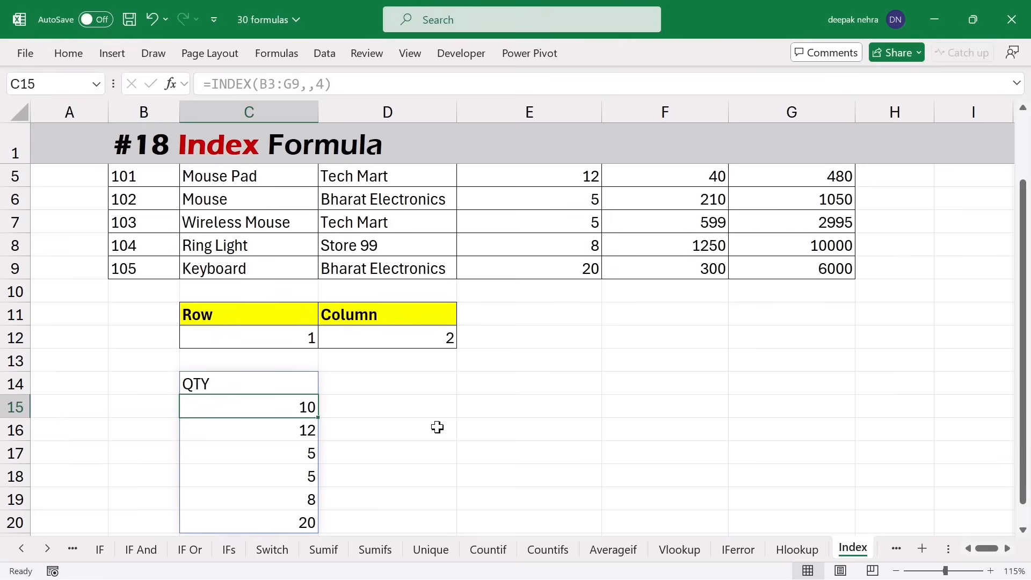
scroll(437, 427, up, 1)
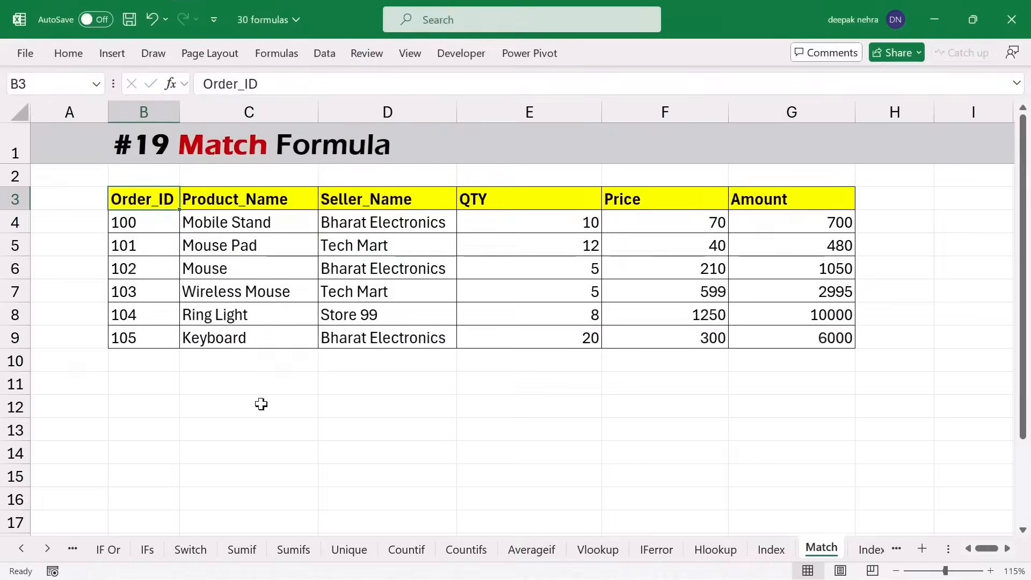
- Enter order ID 102 in B12 and =MATCH(B12,B3:B9,0) in C12
click(140, 406)
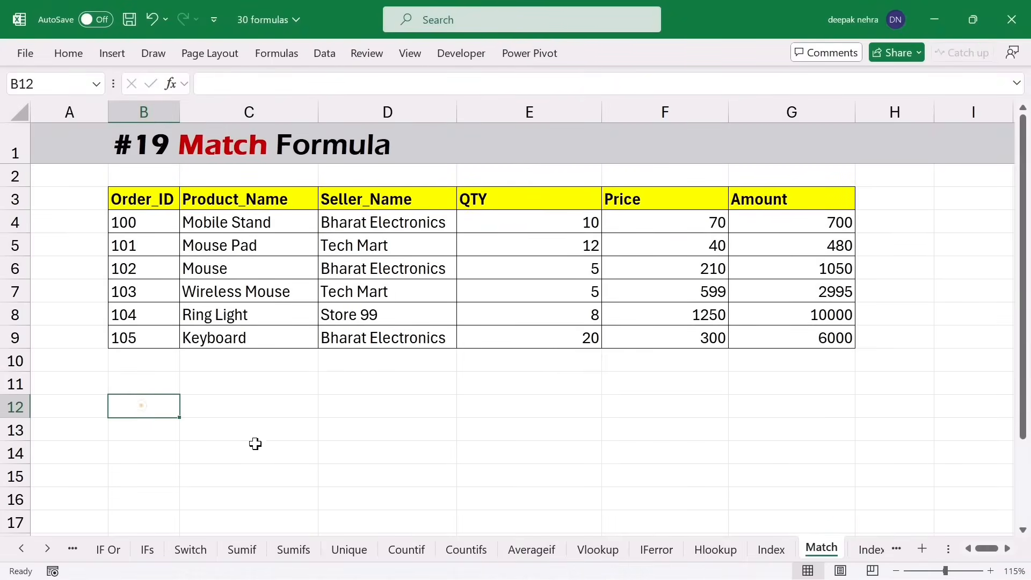
text(102)
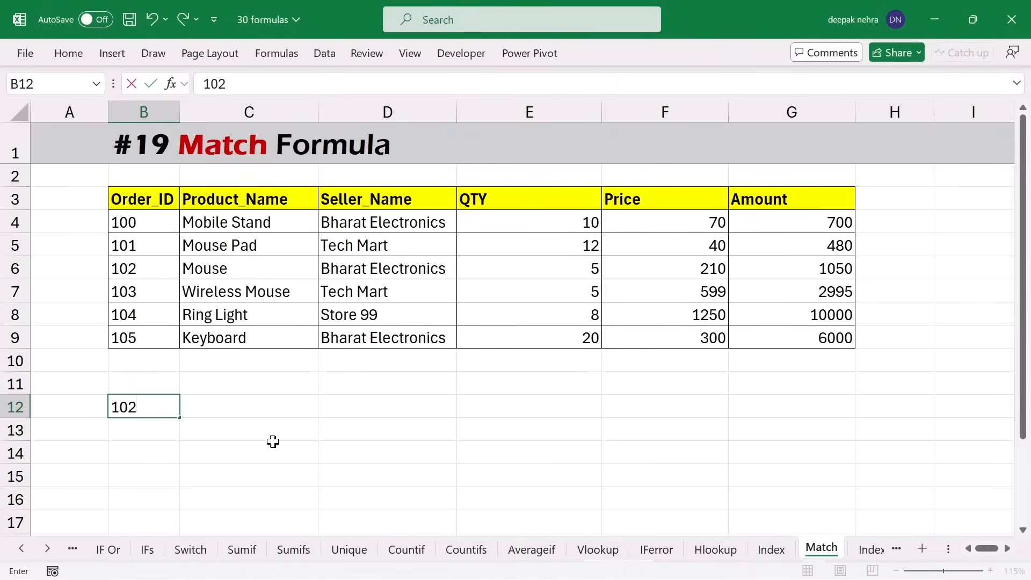
key(Tab)
text(=)
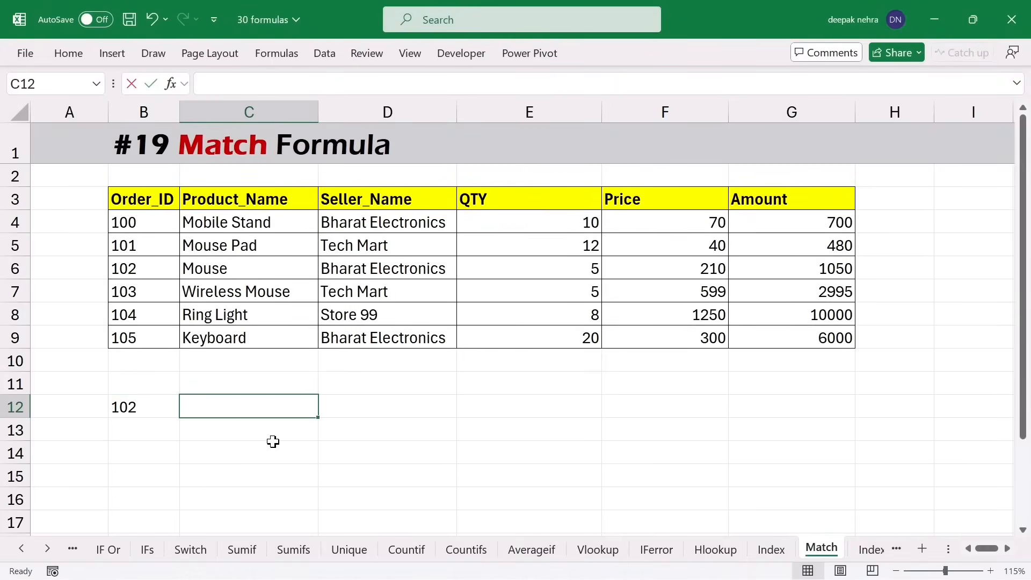
text(matc)
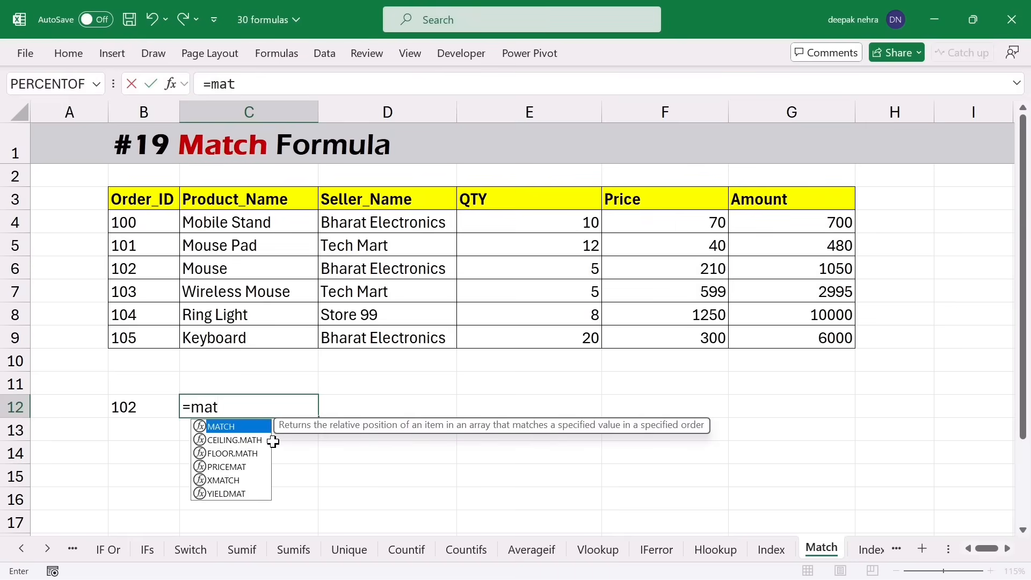
key(Tab)
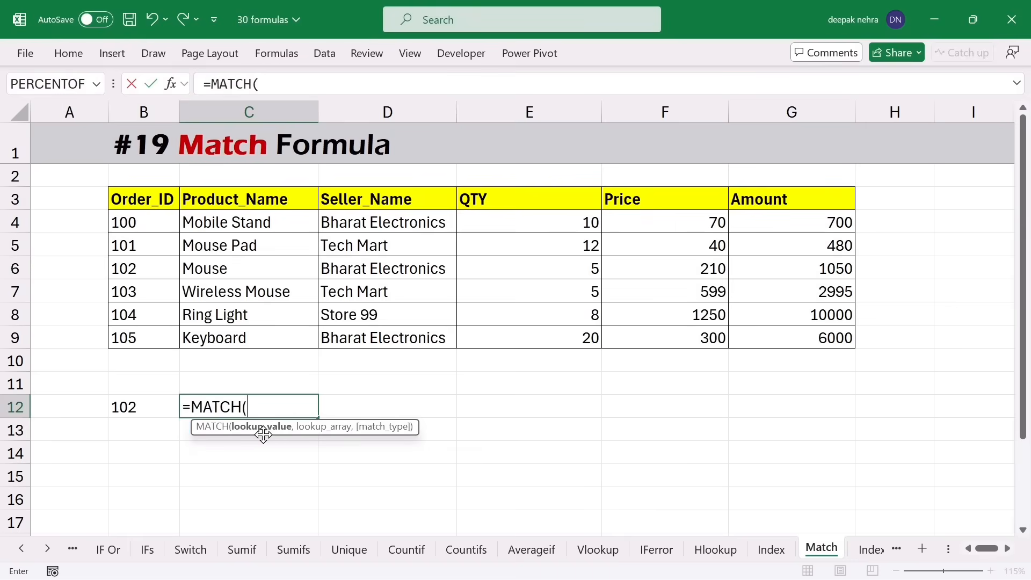
click(128, 402)
text(,)
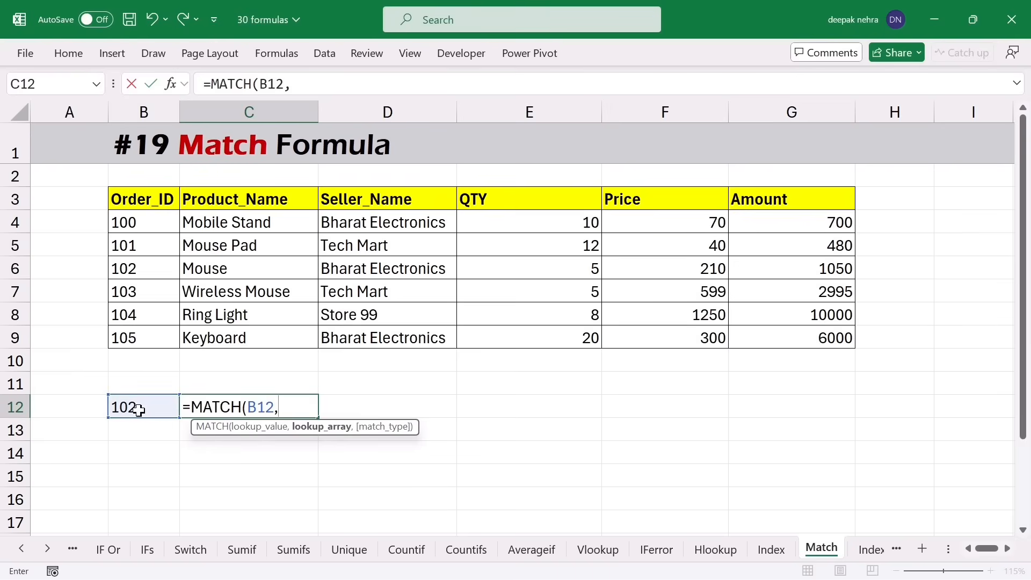
drag(131, 198, 128, 339)
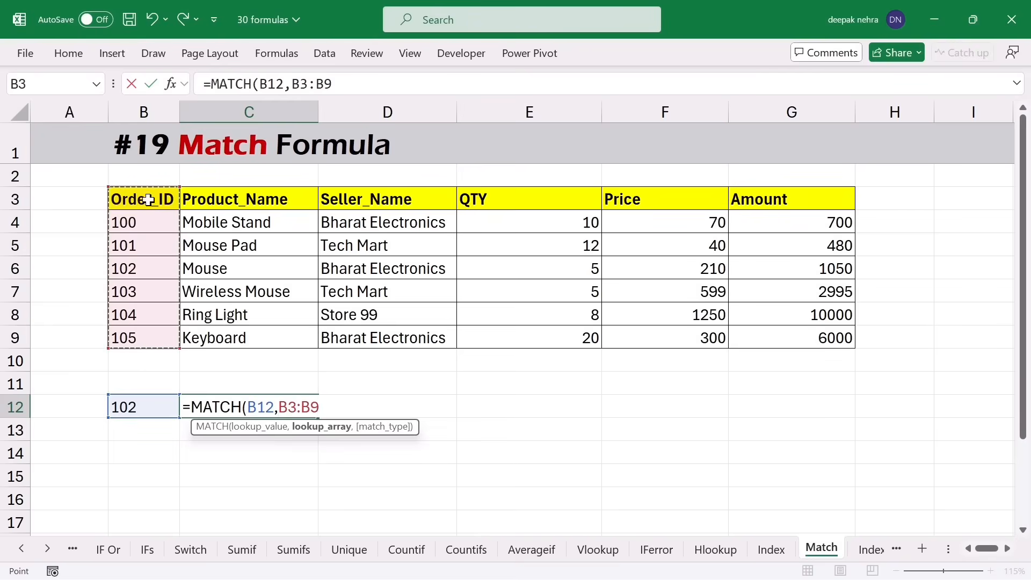
text(,)
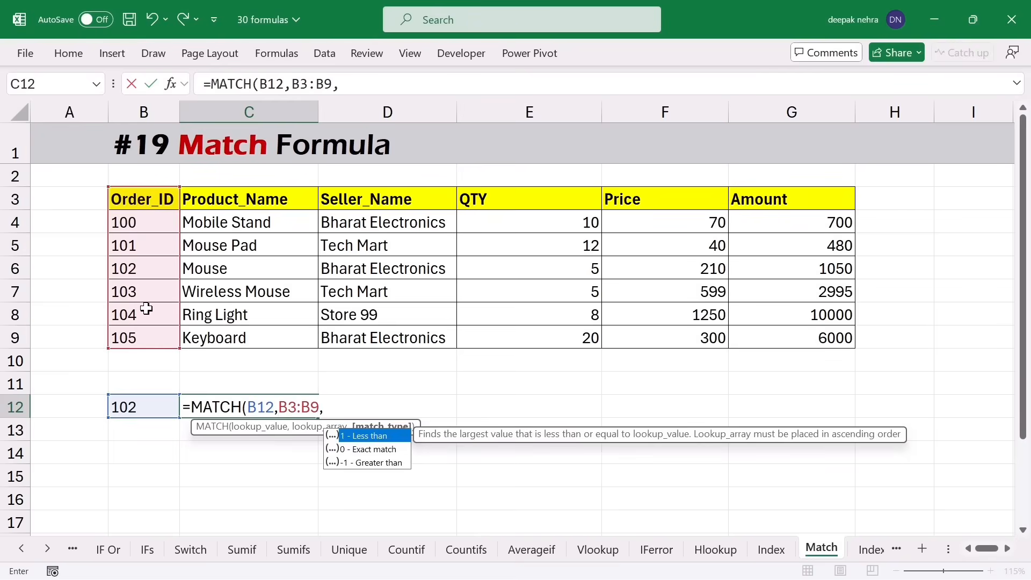
text(0))
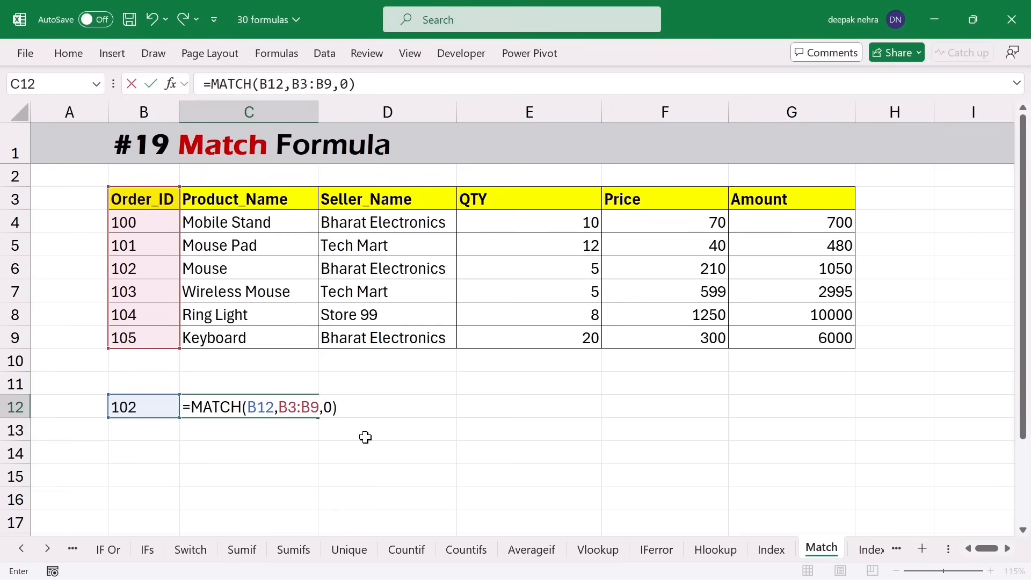
key(Return)
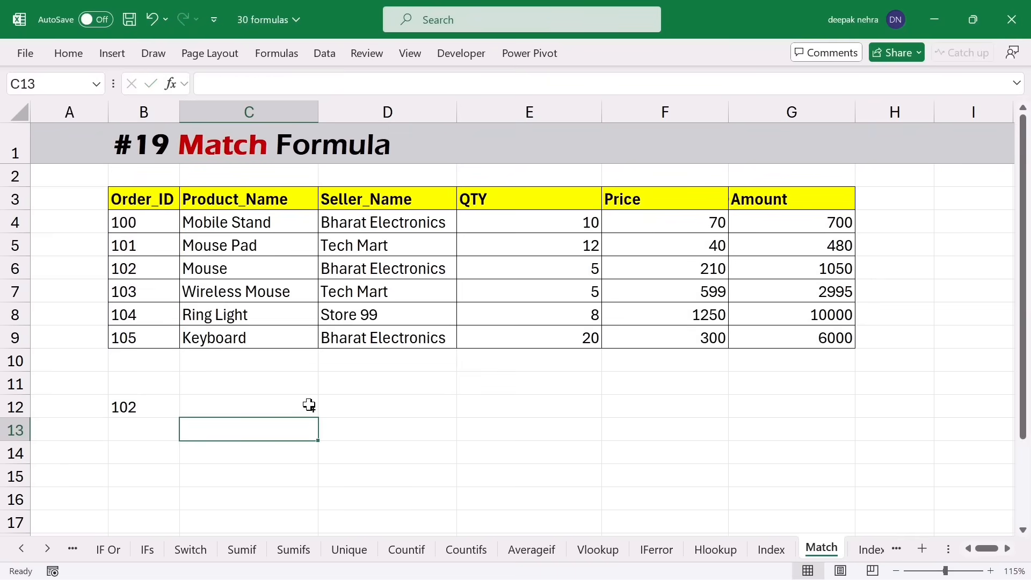
- Change B12 to order 105 so the MATCH in C12 returns 7
click(165, 411)
text(105)
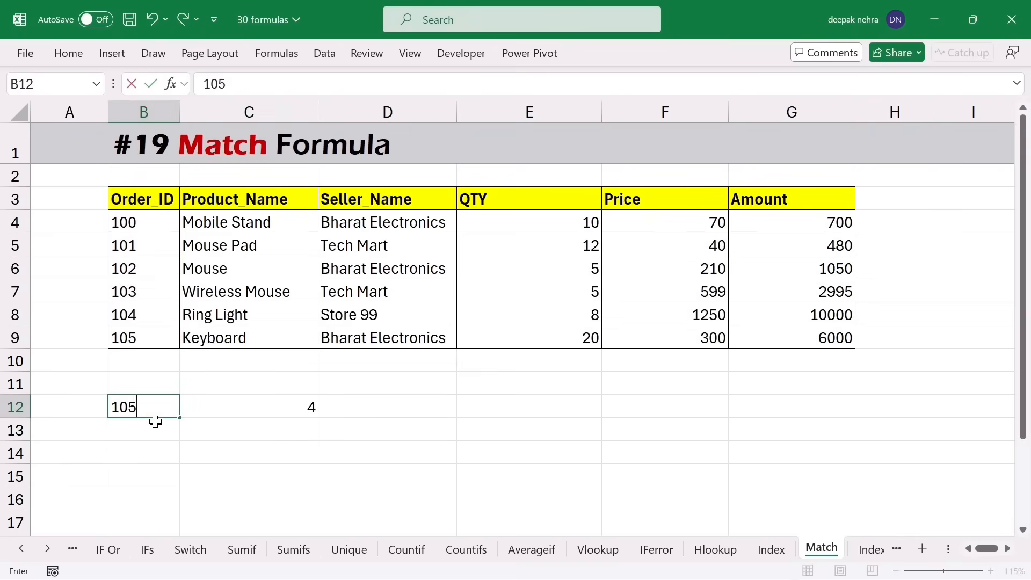
key(Return)
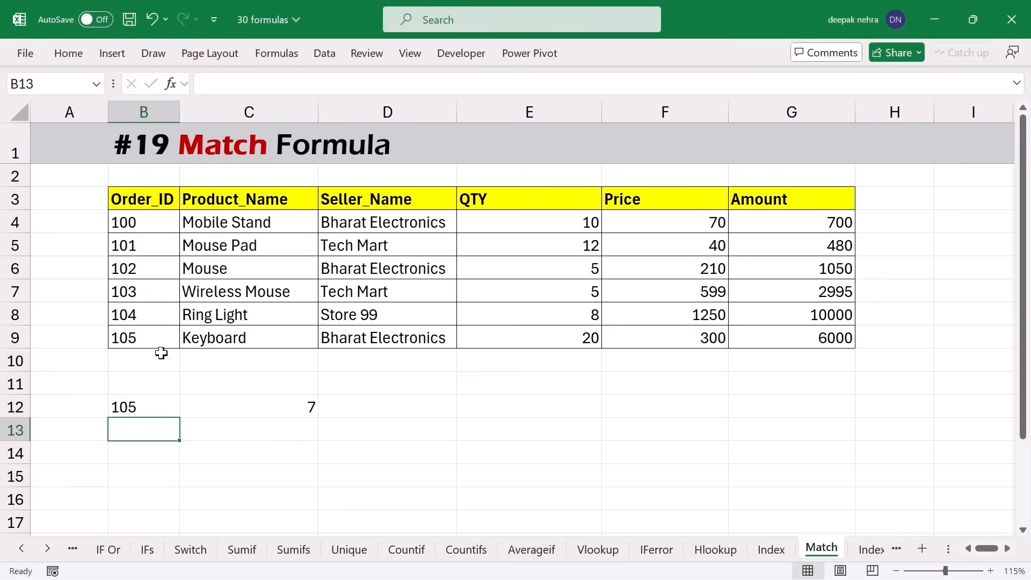
drag(135, 202, 134, 332)
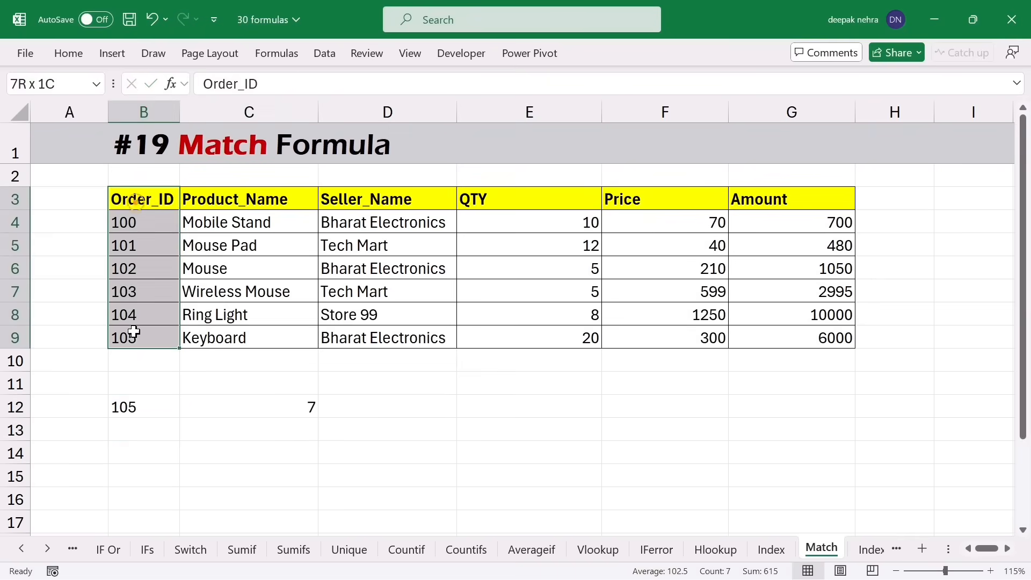
click(293, 412)
click(245, 432)
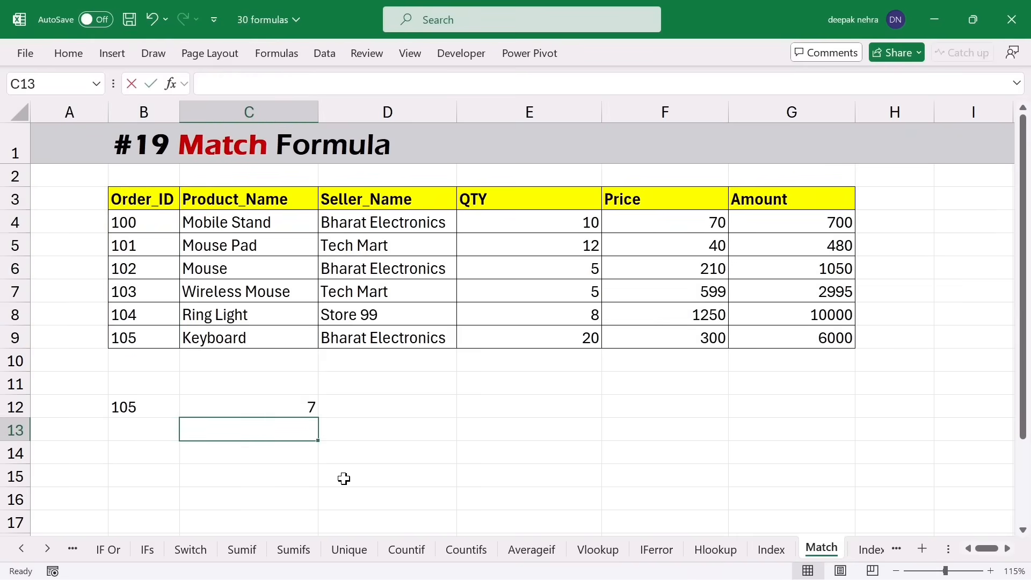
- Enter =MATCH(B13,B3:G3,0) in C13 to search the header row
text(=matc)
key(Tab)
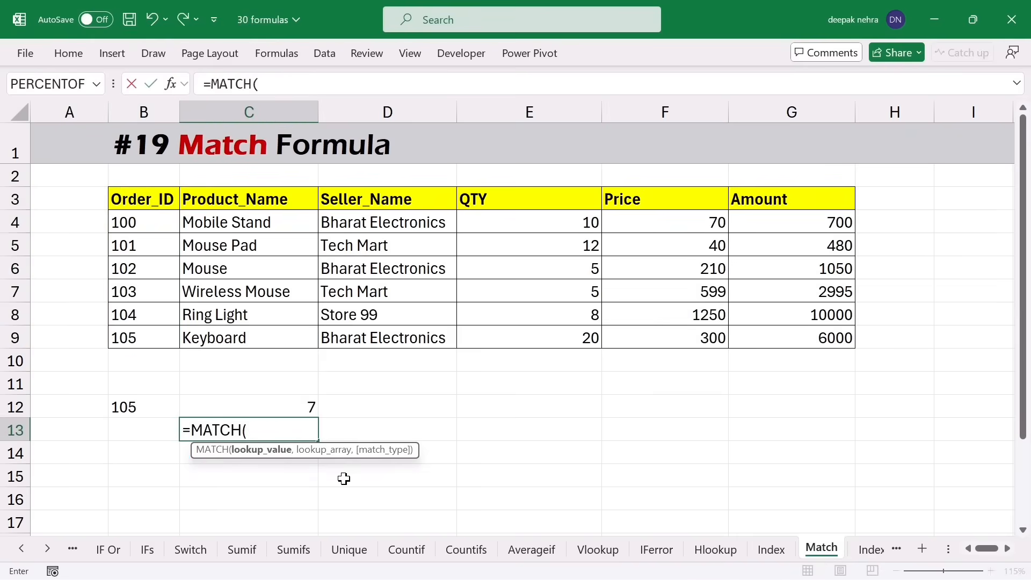
click(123, 437)
text(,)
drag(138, 200, 807, 199)
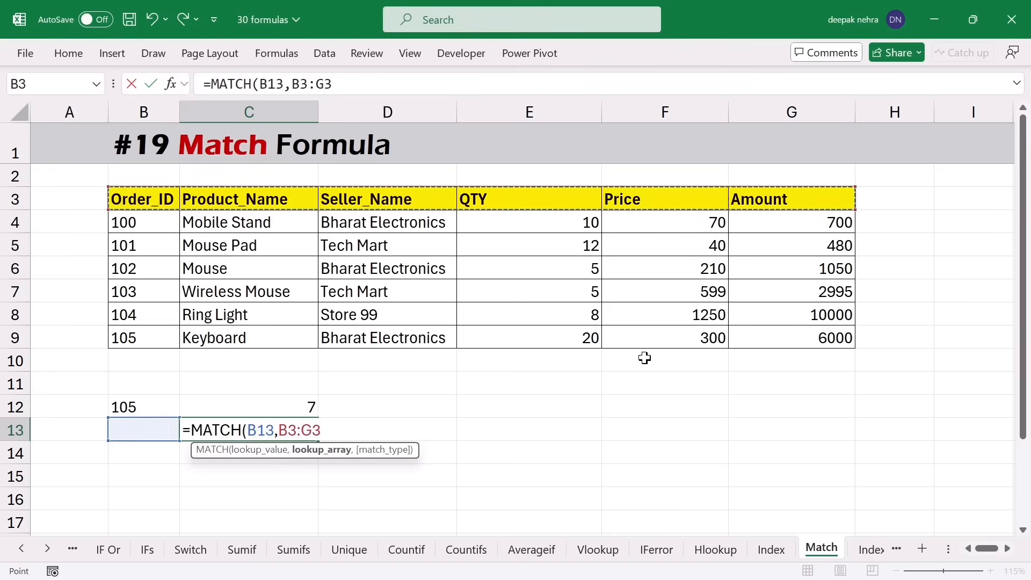
text(,0)
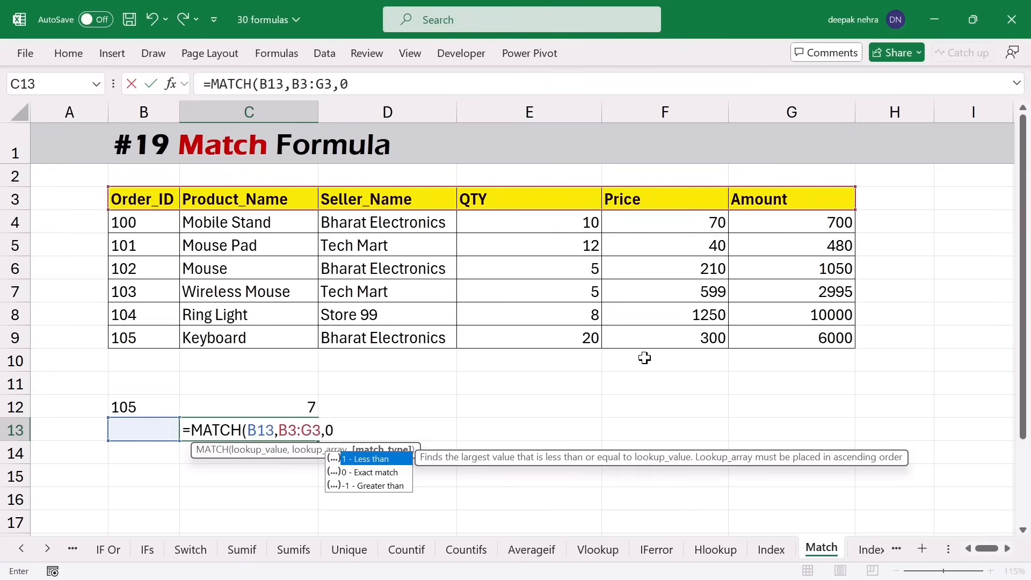
text())
key(Return)
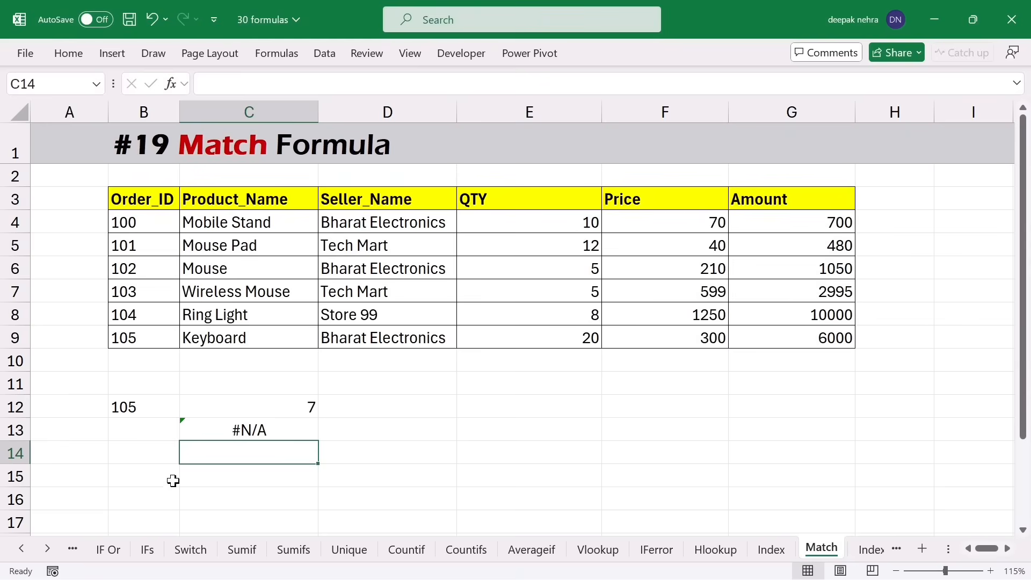
- Type qty in B13 so C13 returns position 4
click(136, 434)
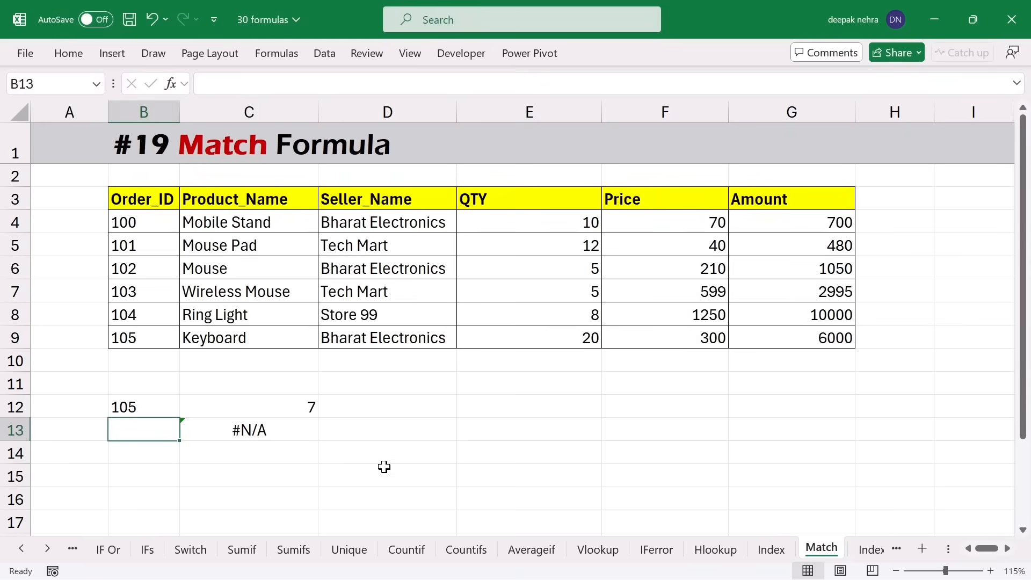
text(qty)
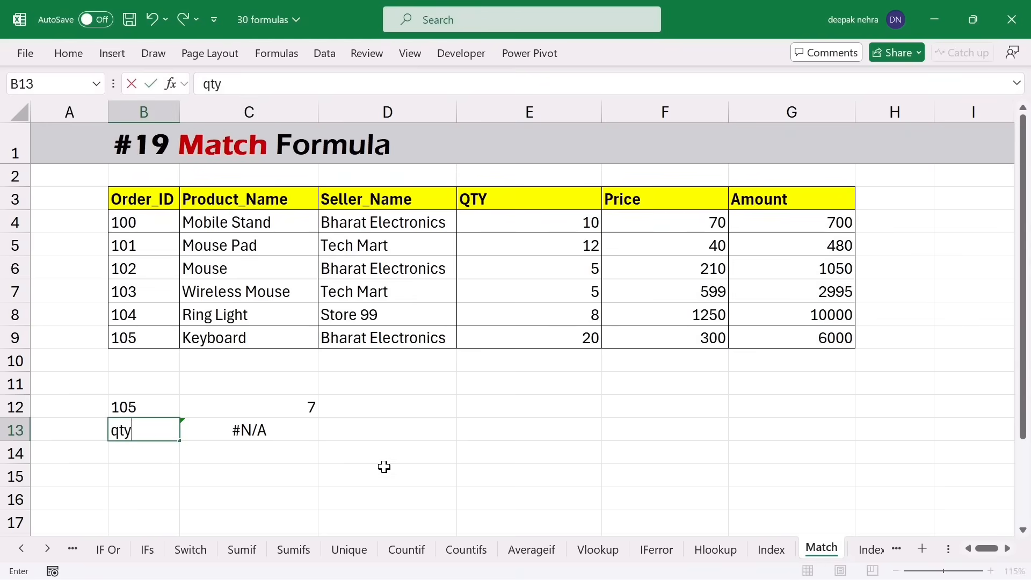
key(Return)
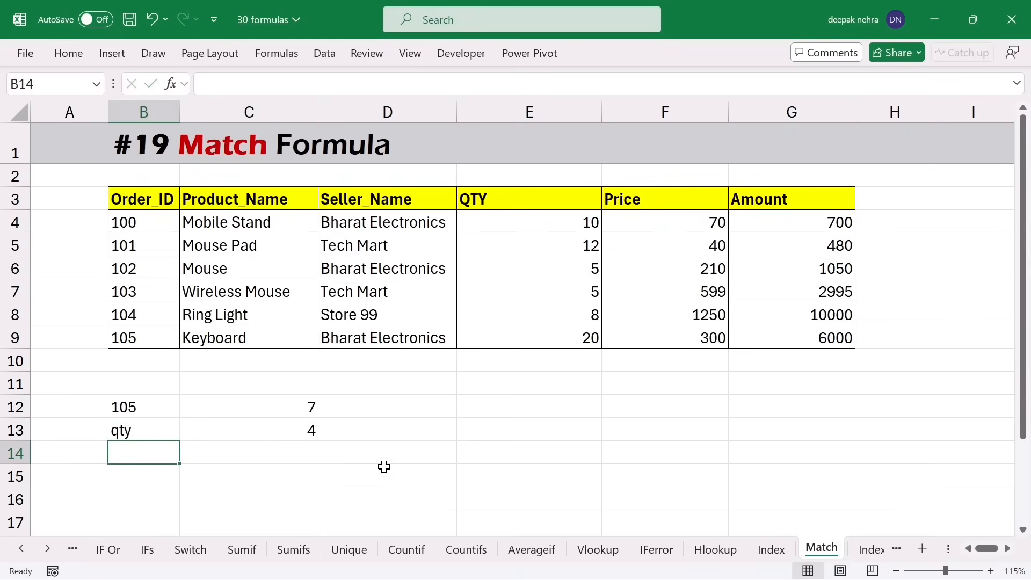
click(276, 434)
click(137, 435)
drag(134, 204, 773, 203)
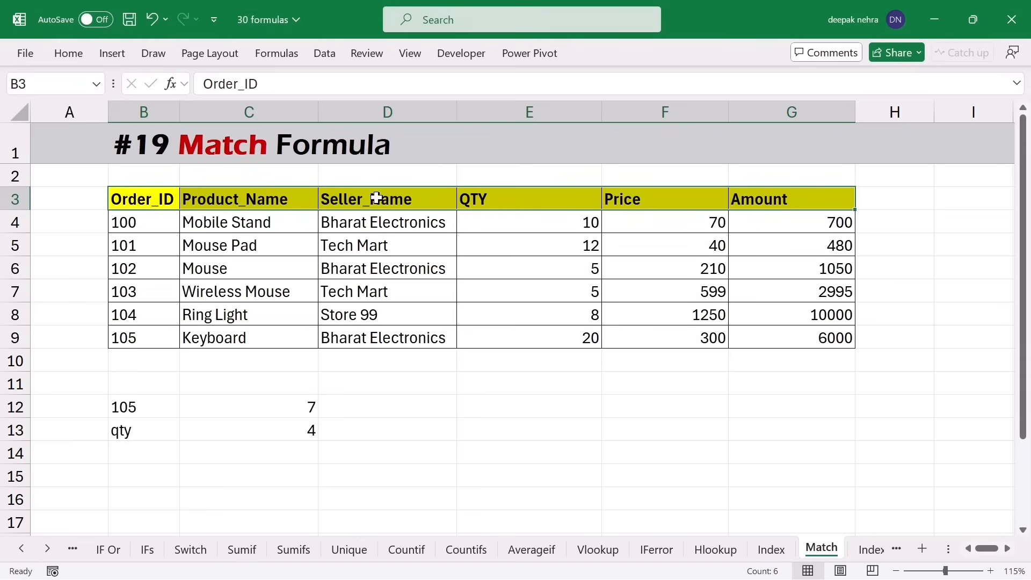
click(286, 432)
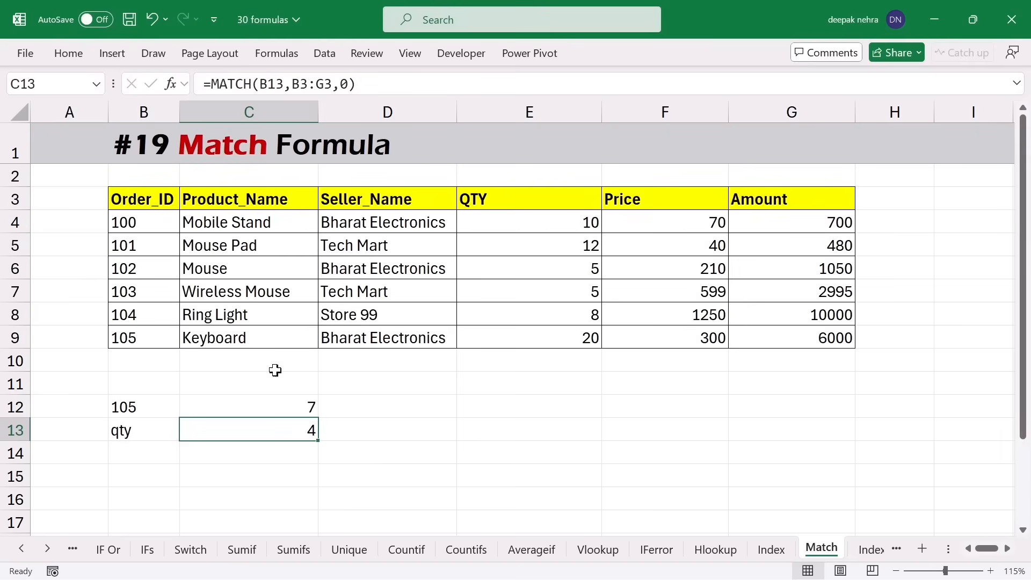
drag(156, 203, 151, 342)
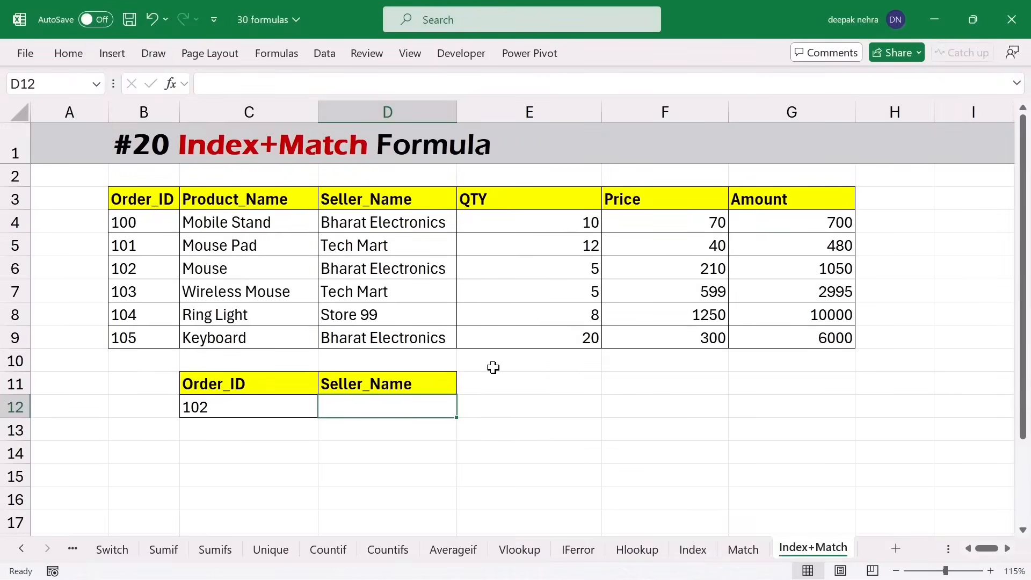
click(262, 404)
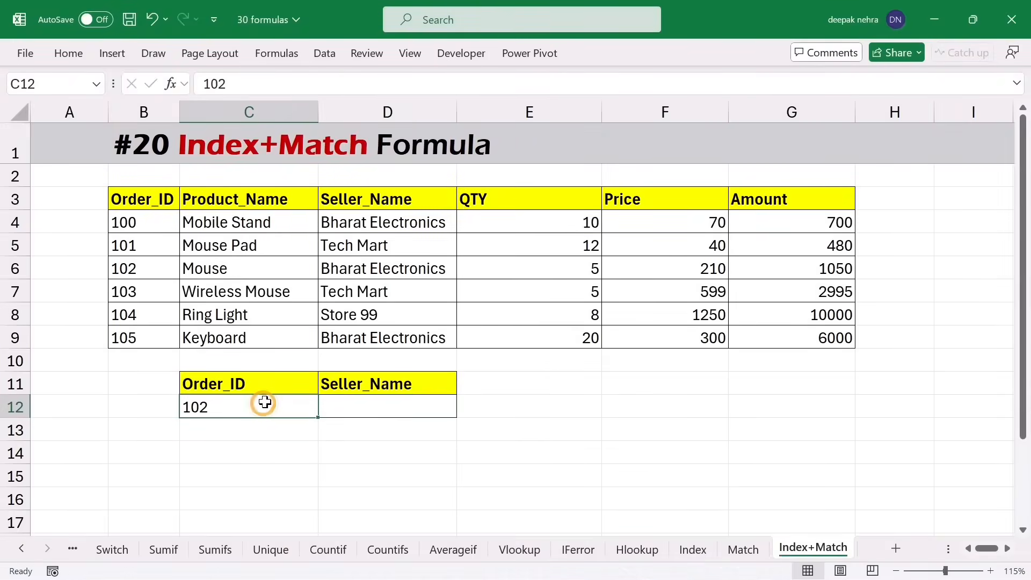
click(352, 406)
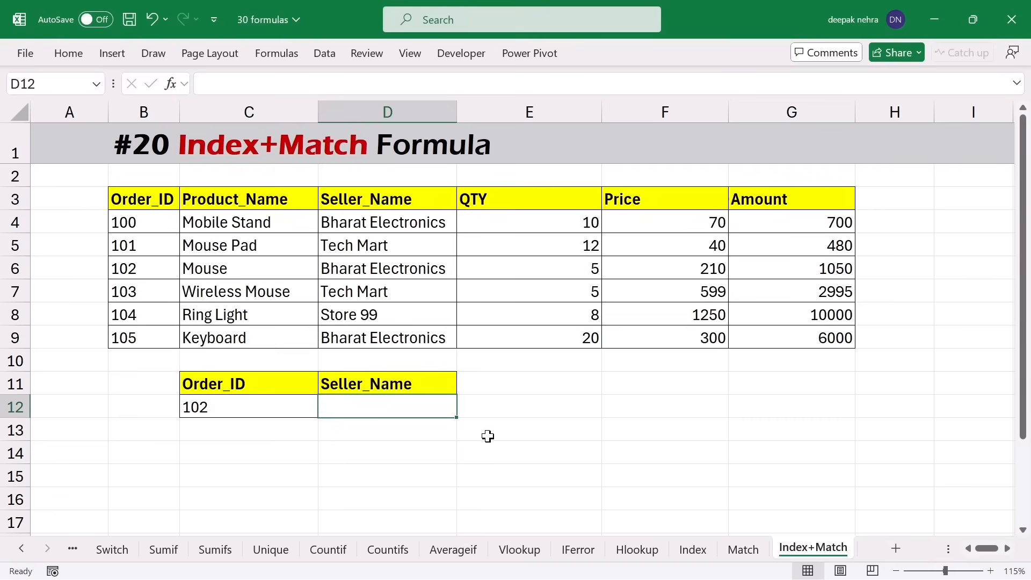
- Build =INDEX(D3:D9,MATCH(C12,B3:B9,0) in D12 with MATCH nested as the row number
text(=inde)
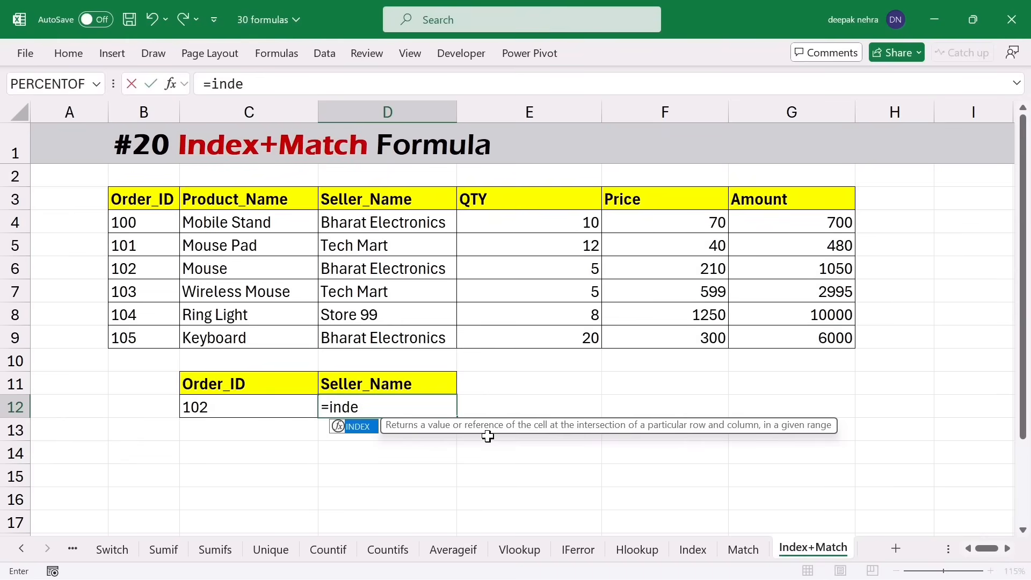
key(Tab)
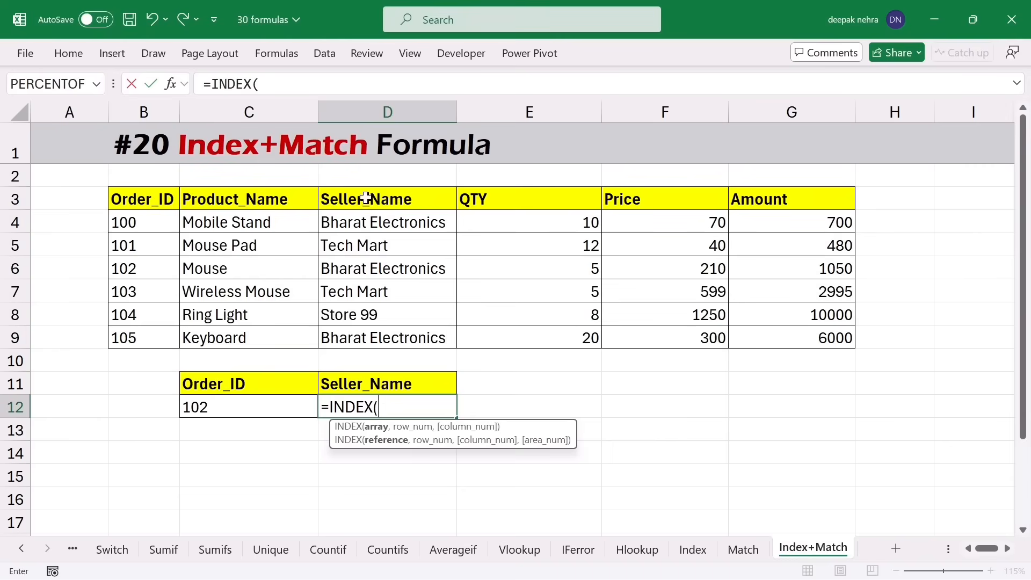
drag(365, 198, 376, 337)
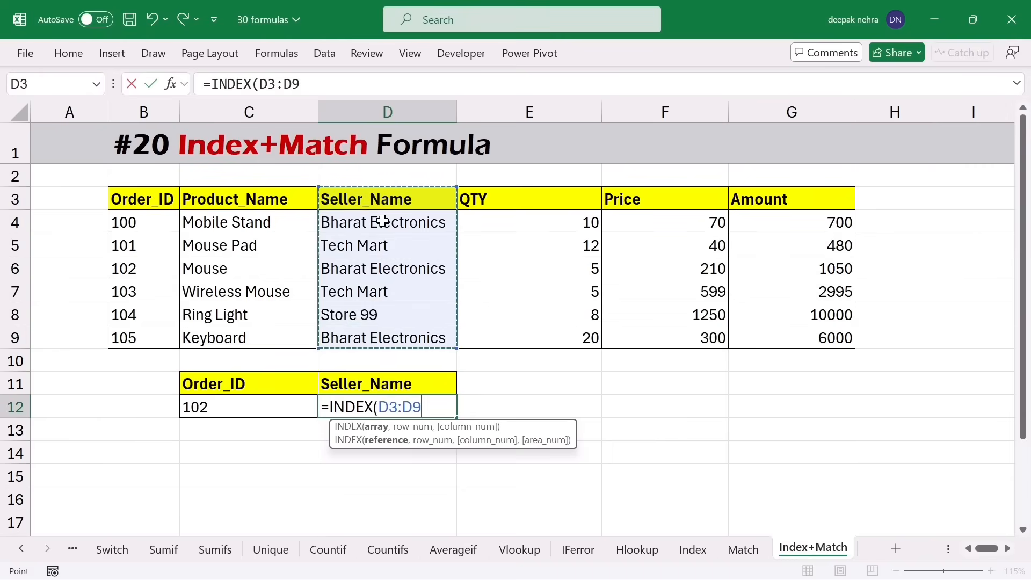
text(,)
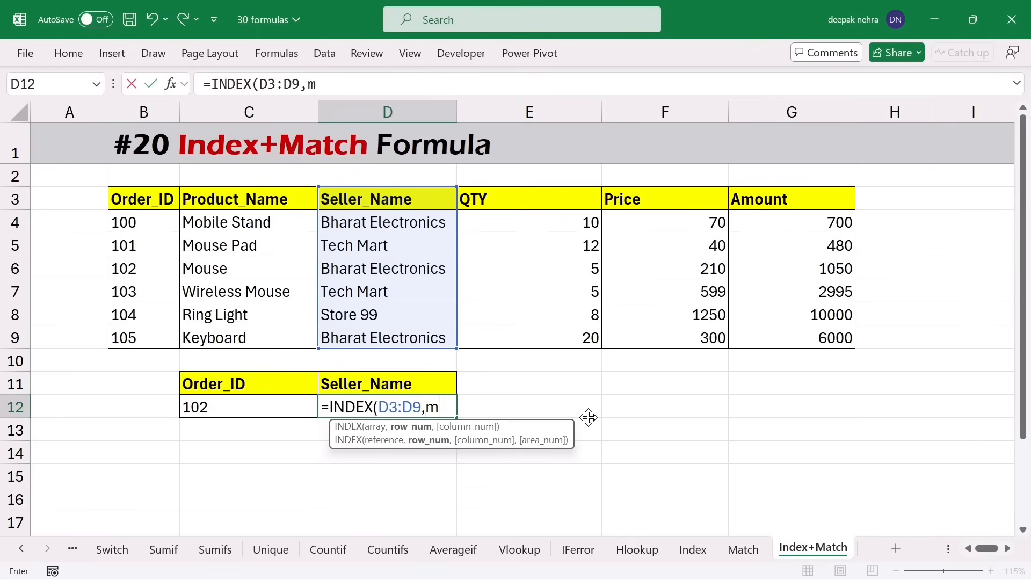
text(match)
key(Tab)
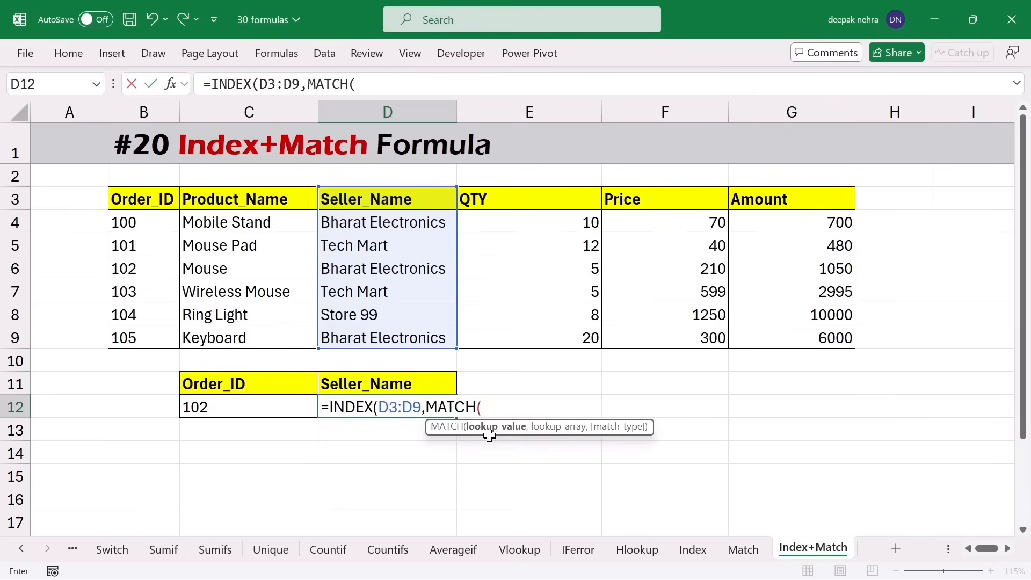
click(225, 403)
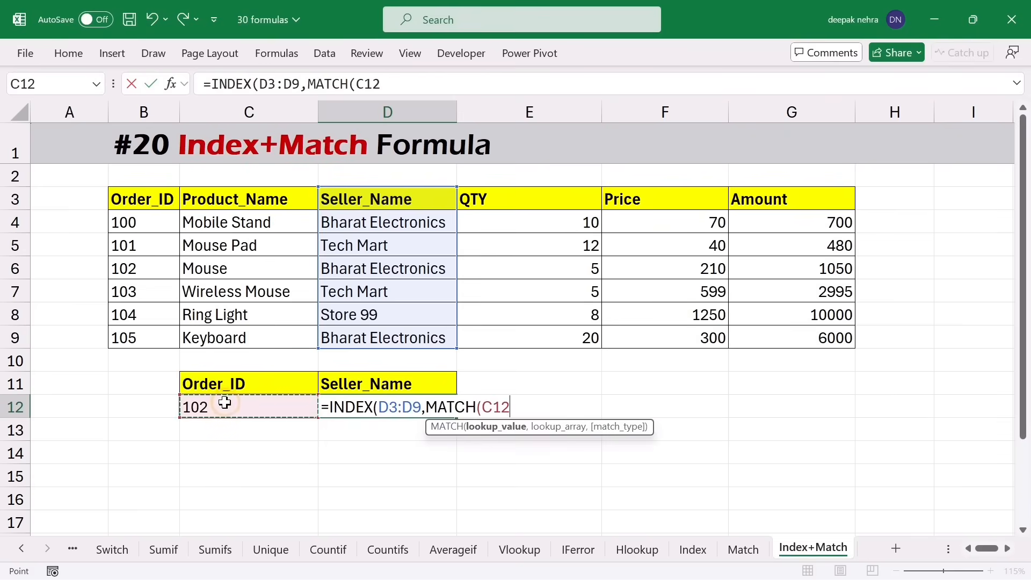
text(,)
drag(127, 211, 116, 330)
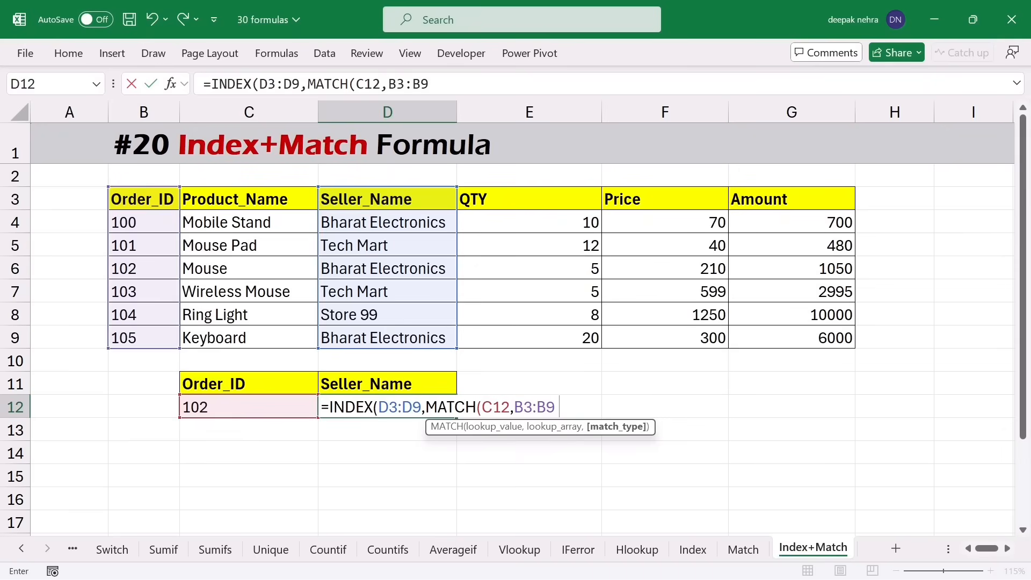
text(,0)
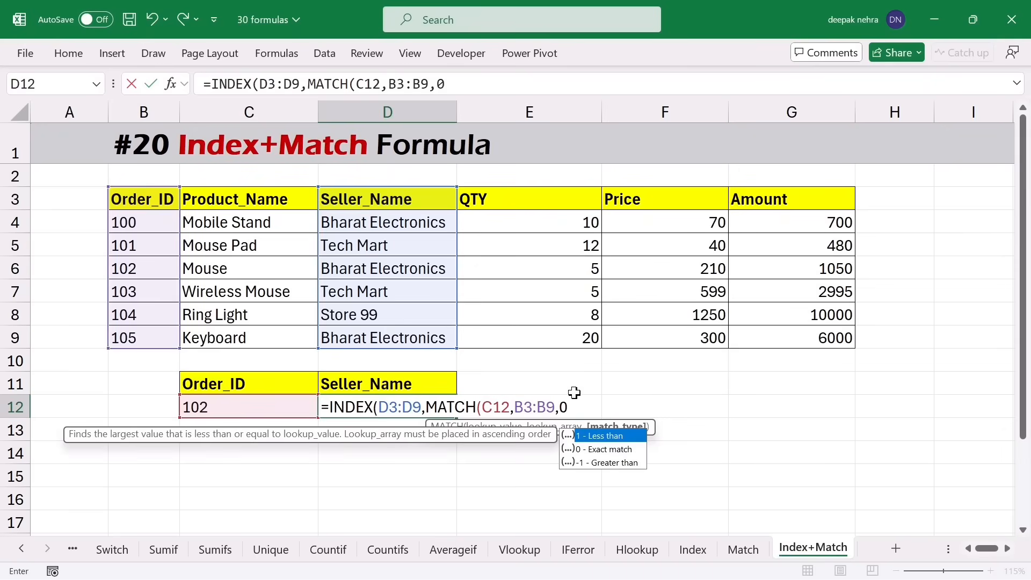
text())
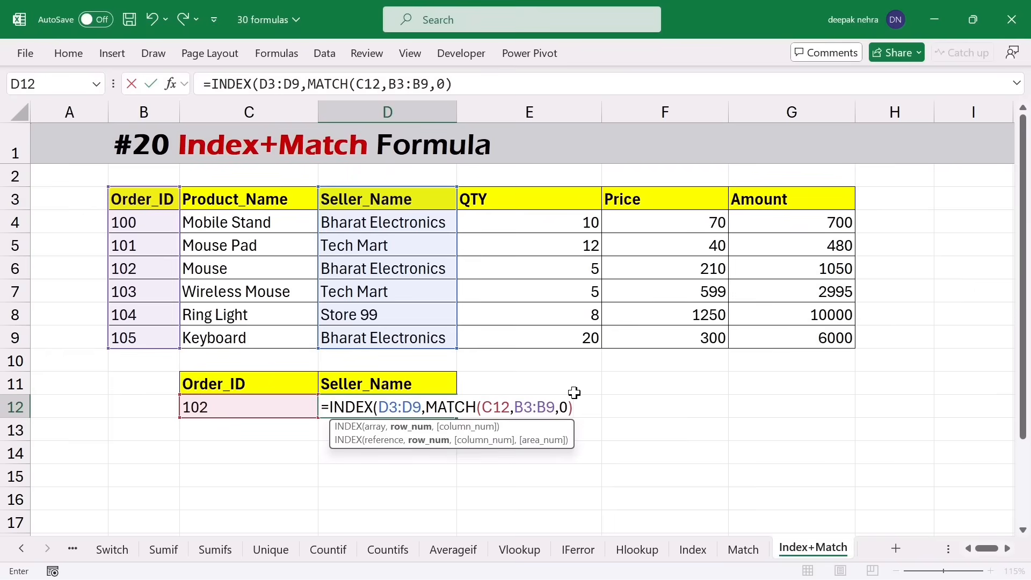
- Close D12's INDEX formula so it returns Bharat Electronics for order 102
click(438, 406)
drag(426, 407, 573, 407)
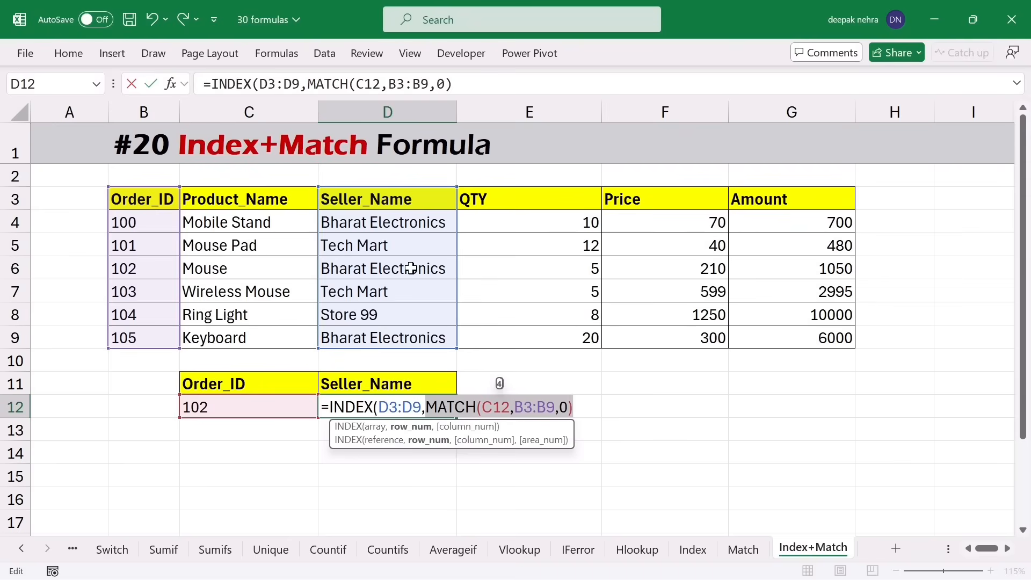
click(583, 408)
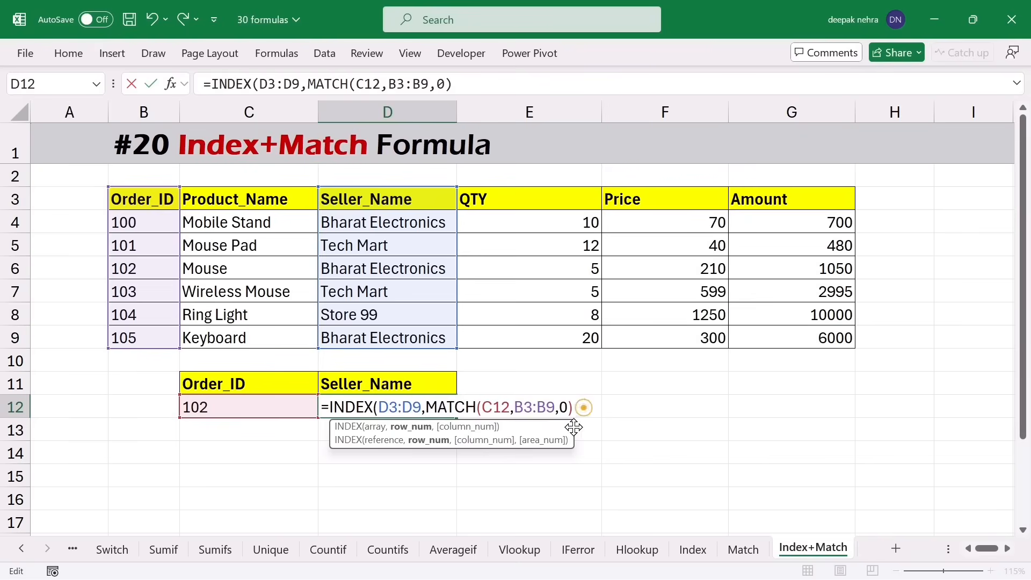
text())
key(Return)
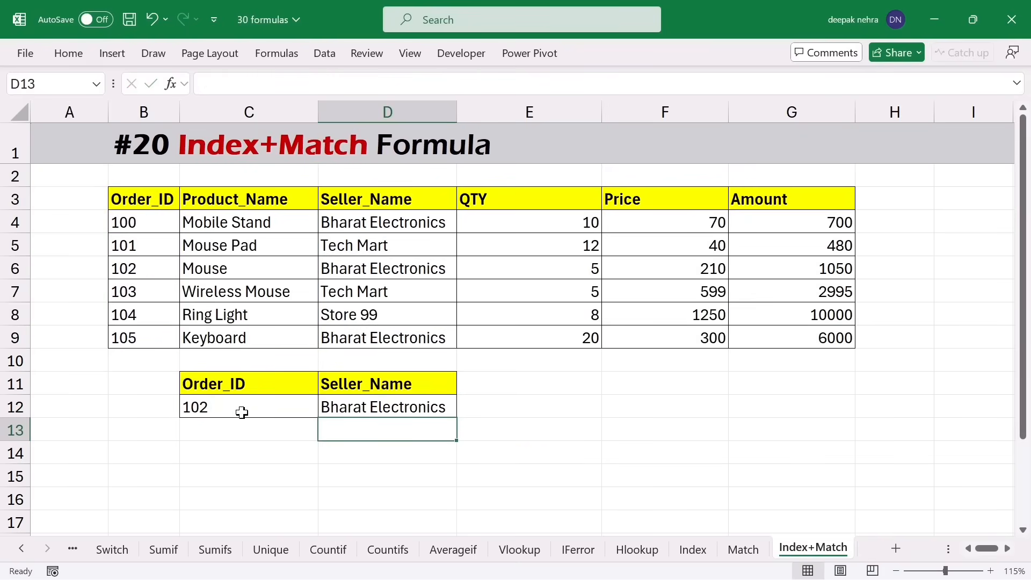
click(242, 412)
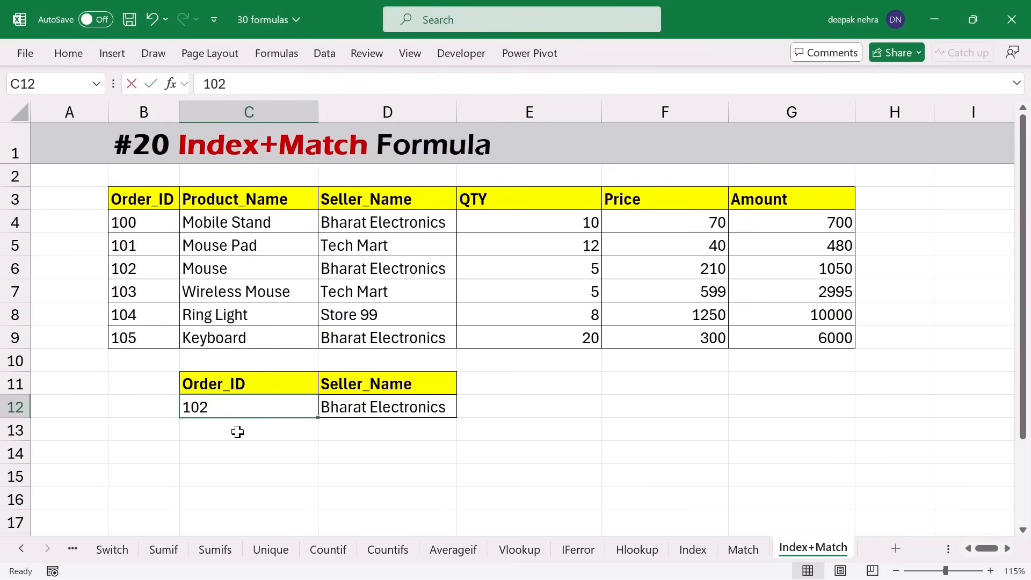
- Change the order ID in C12 to 104 and confirm the table row shows seller Store 99
text(104)
key(Return)
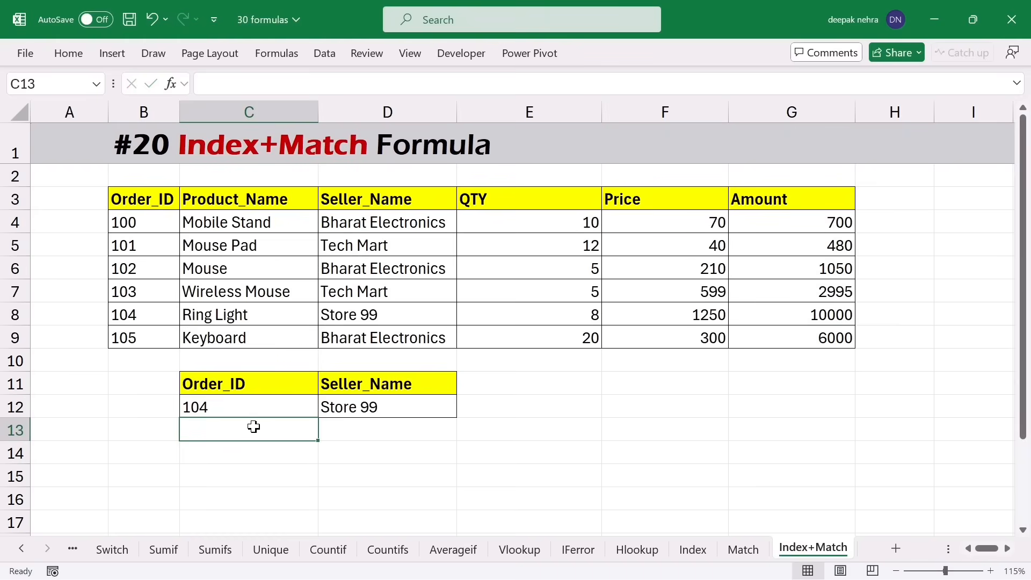
click(151, 315)
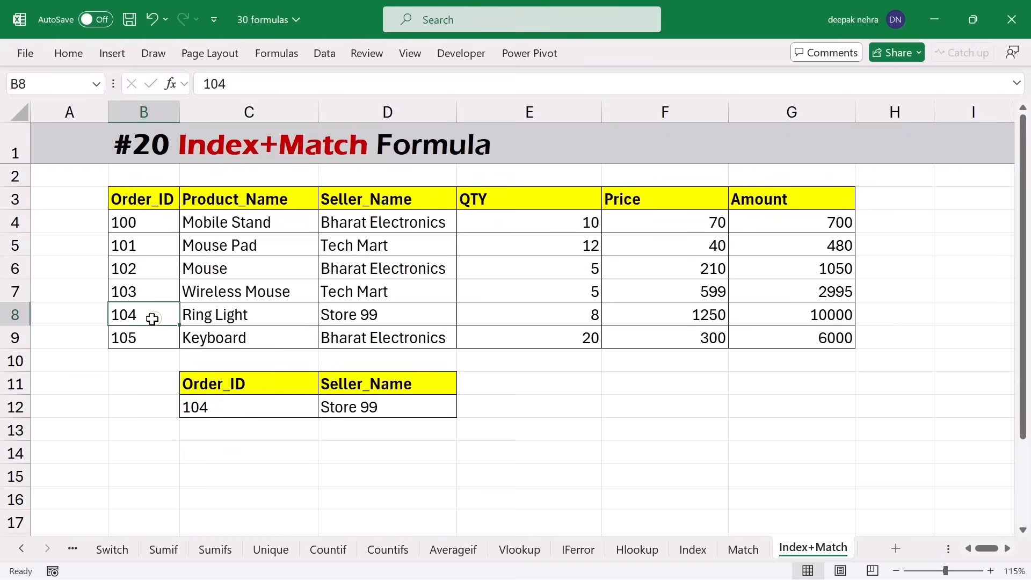
drag(150, 316, 373, 315)
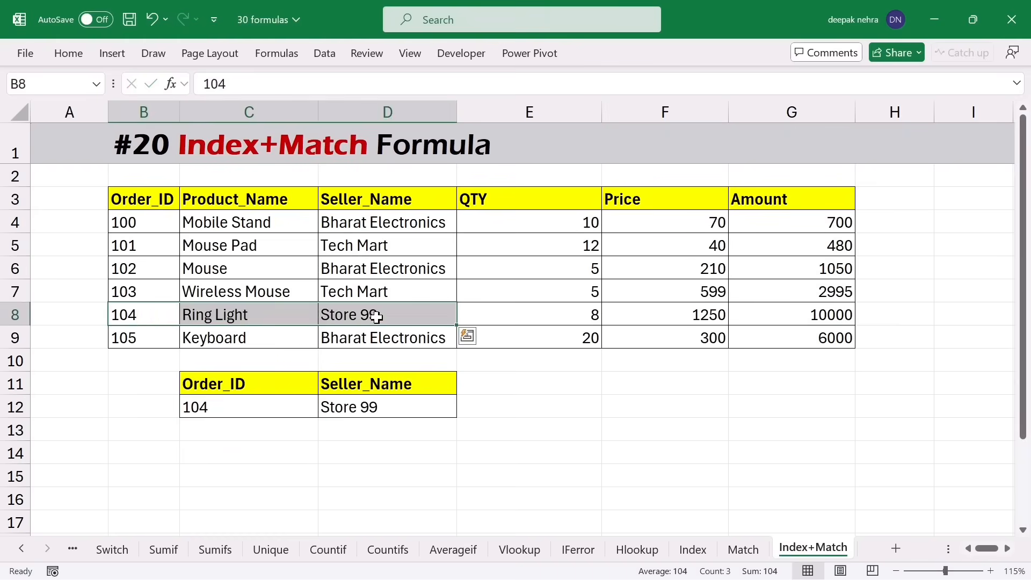
click(376, 315)
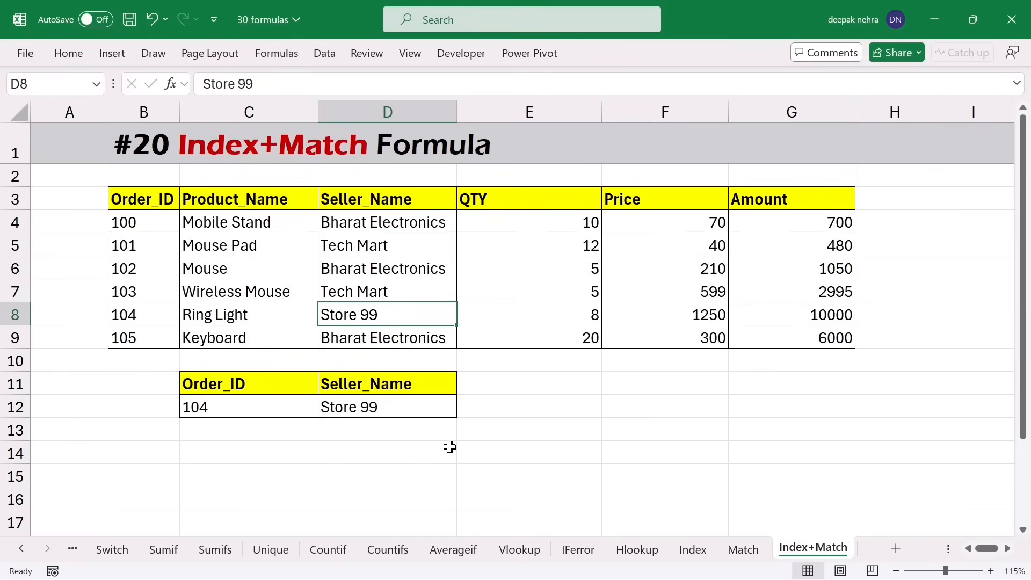
- Copy the Product_Name and Order_ID headers into C14 and D14
click(246, 204)
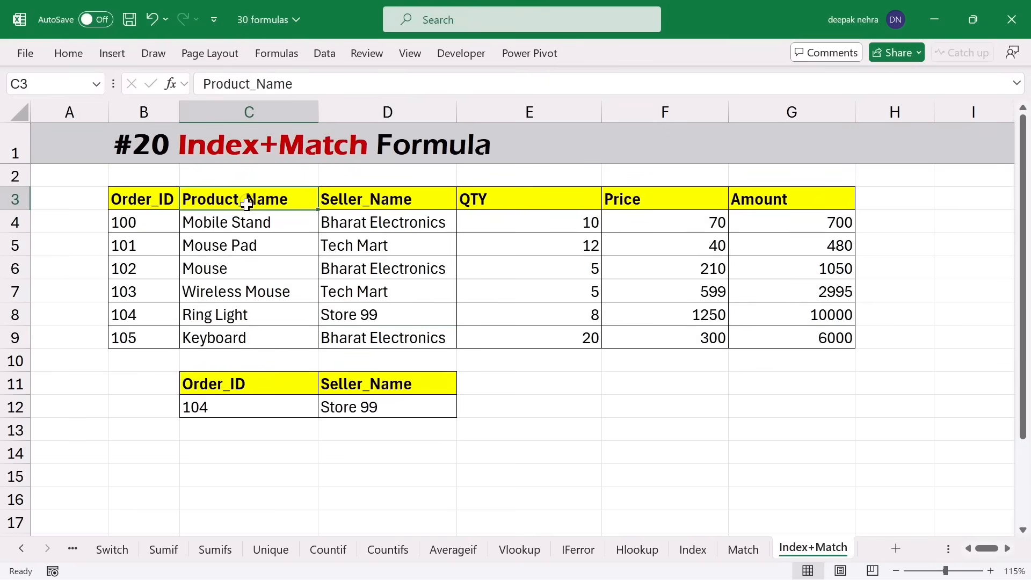
key(ctrl+c)
click(233, 432)
click(230, 450)
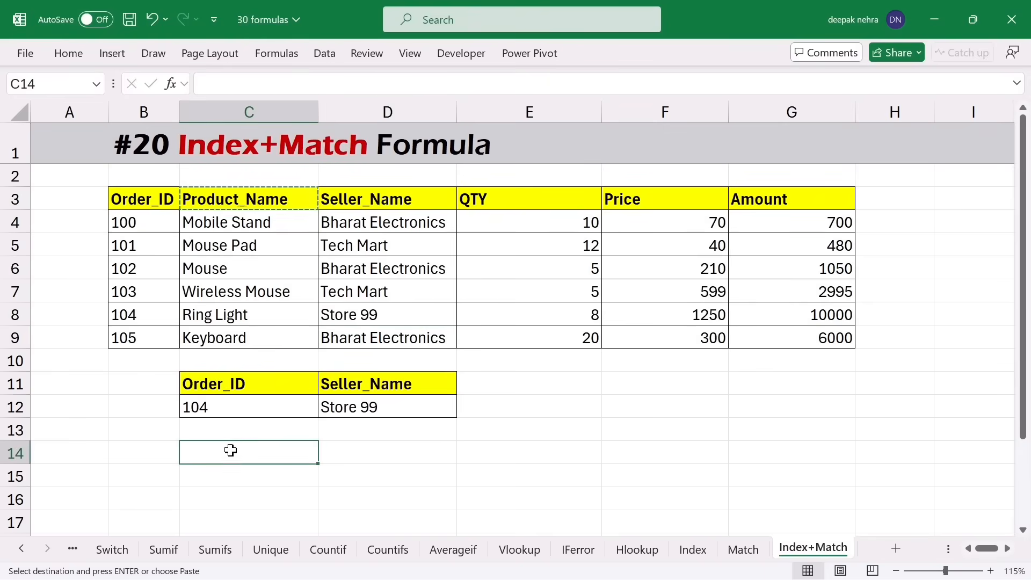
key(ctrl+v)
click(134, 194)
key(ctrl+c)
click(352, 453)
key(ctrl+v)
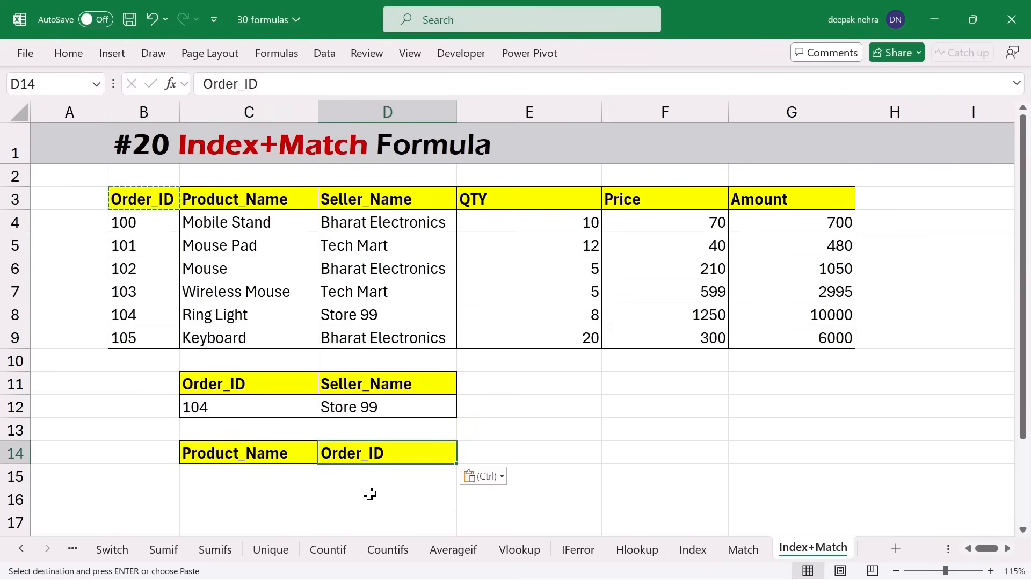
- Copy the product Mouse from C6 into C15 and select D15 for its lookup
click(236, 474)
click(232, 282)
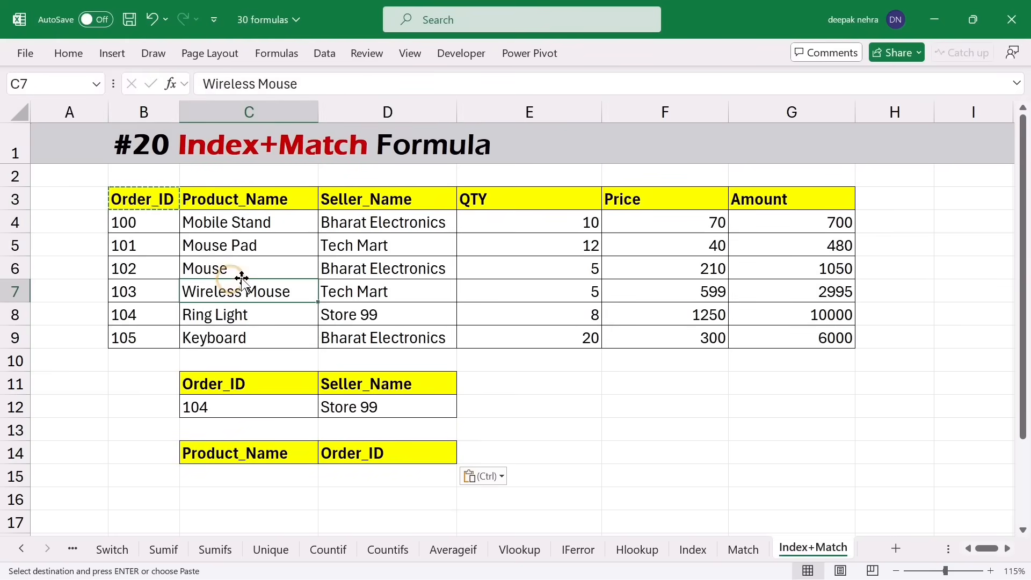
click(237, 269)
key(ctrl+c)
click(227, 470)
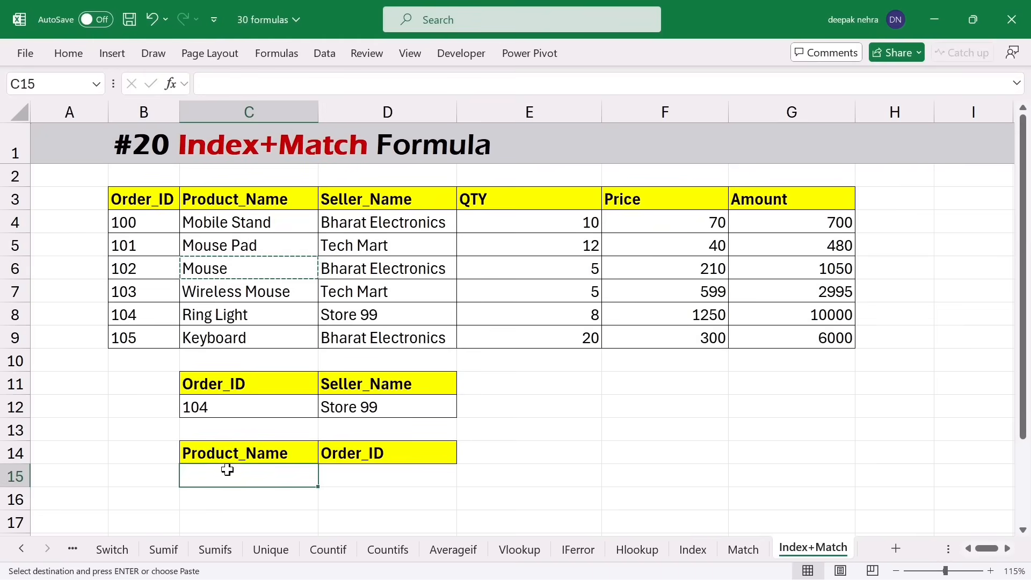
key(ctrl+v)
key(ctrl)
key(ctrl)
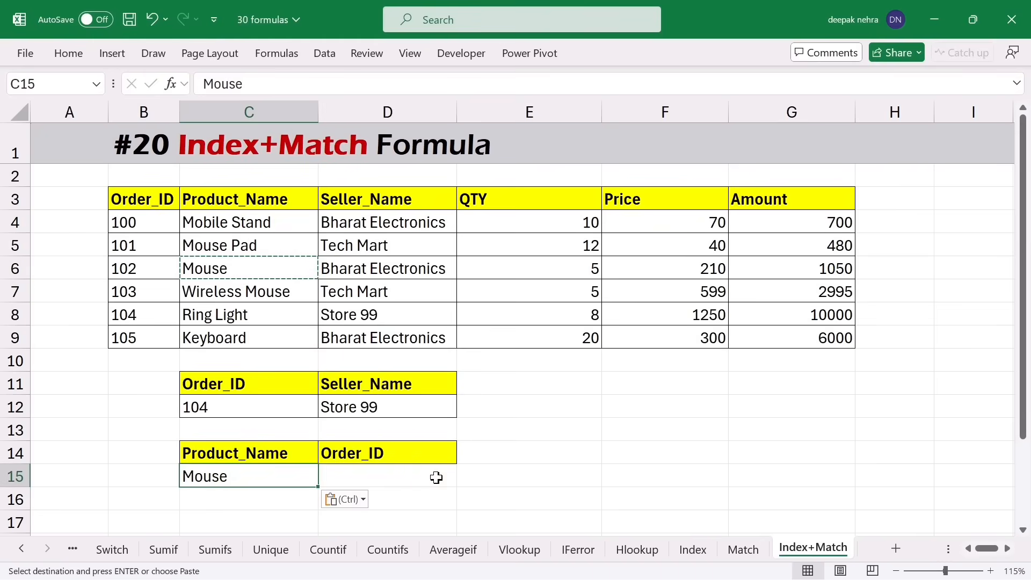
click(408, 477)
key(Escape)
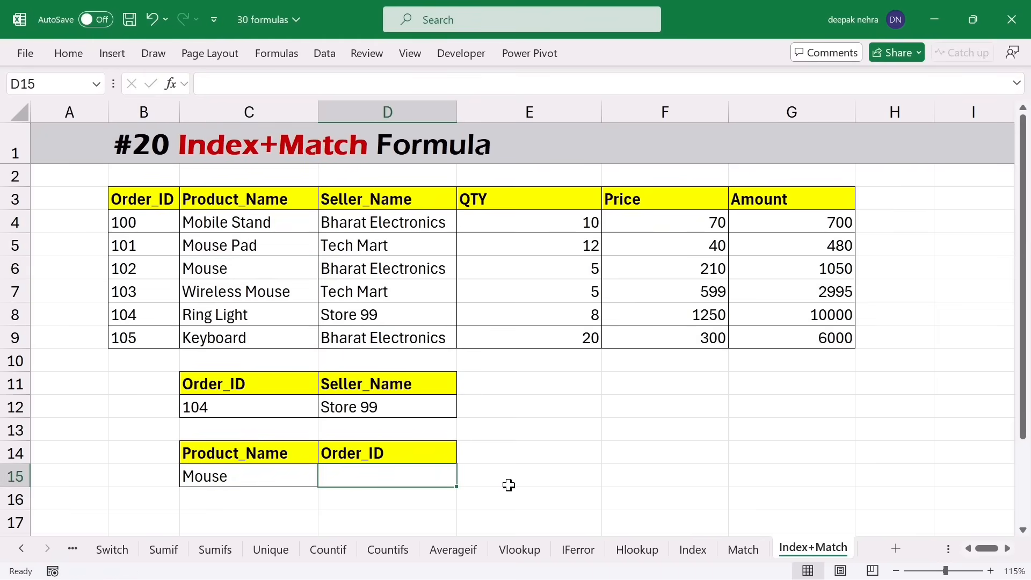
drag(246, 201, 241, 316)
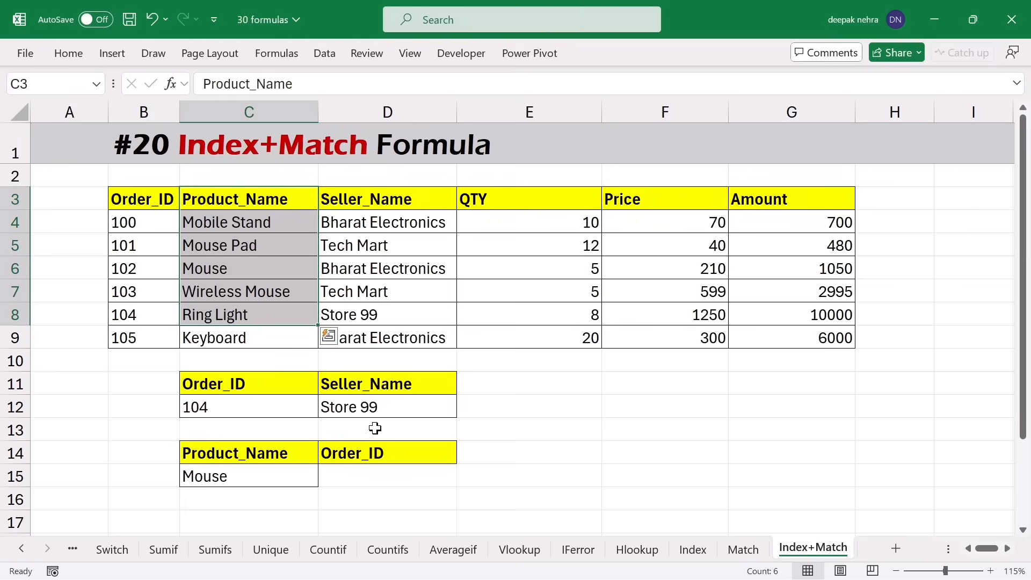
click(267, 265)
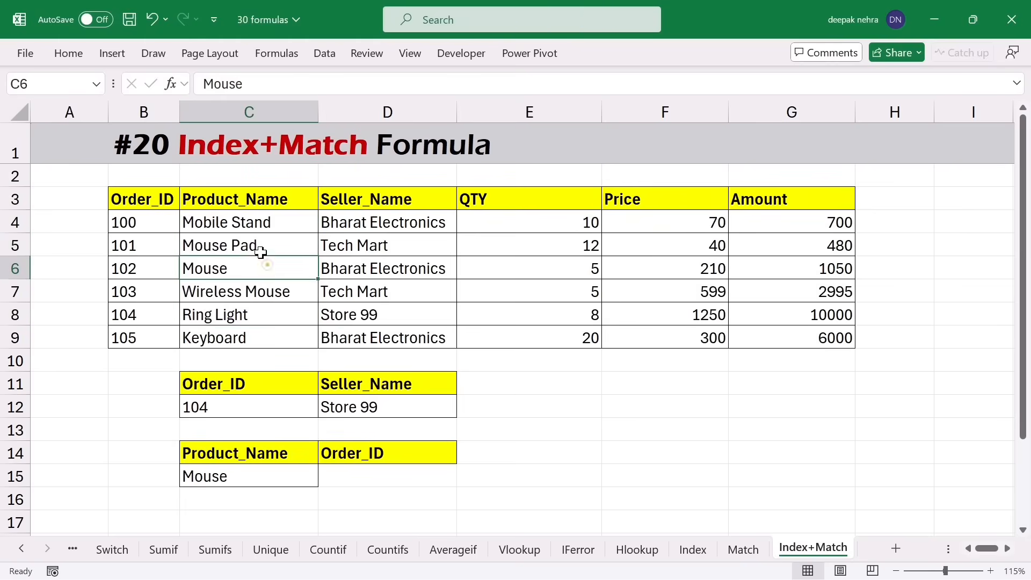
drag(246, 201, 686, 276)
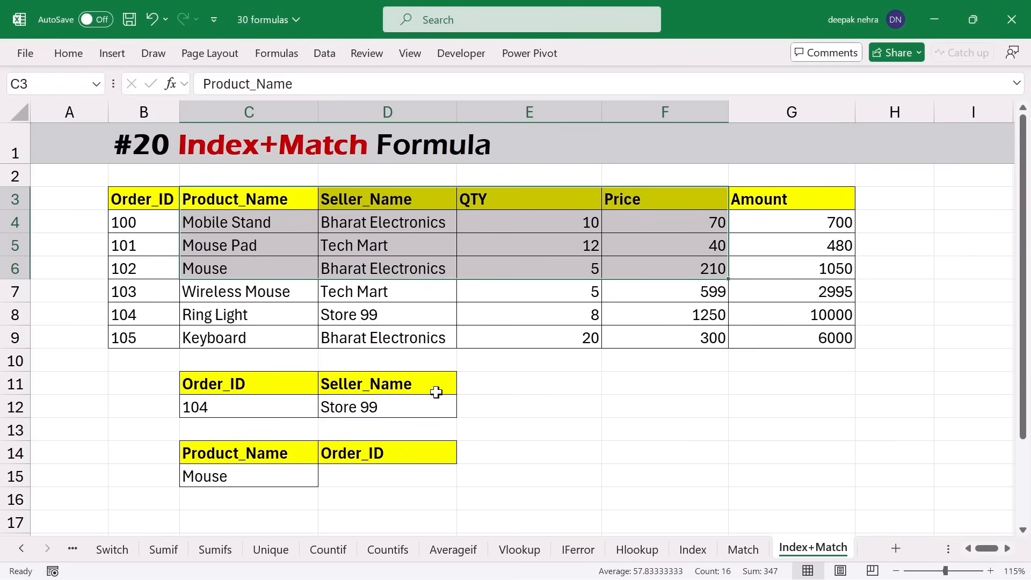
click(391, 475)
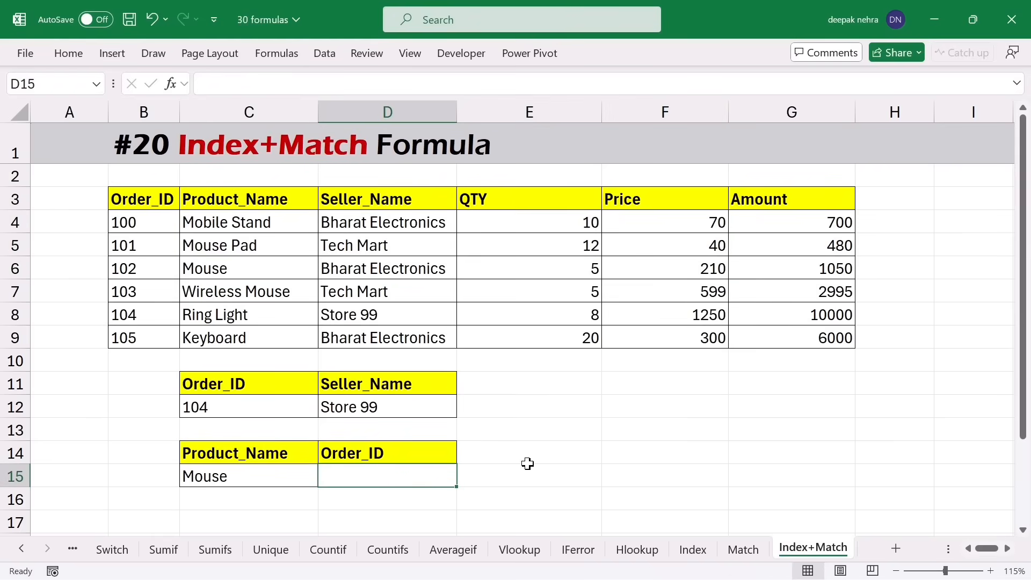
- Enter =INDEX(B3:B9,MATCH(C15,C3:C9,0)) in D15 to return Mouse's order ID 102
text(=inde)
key(Tab)
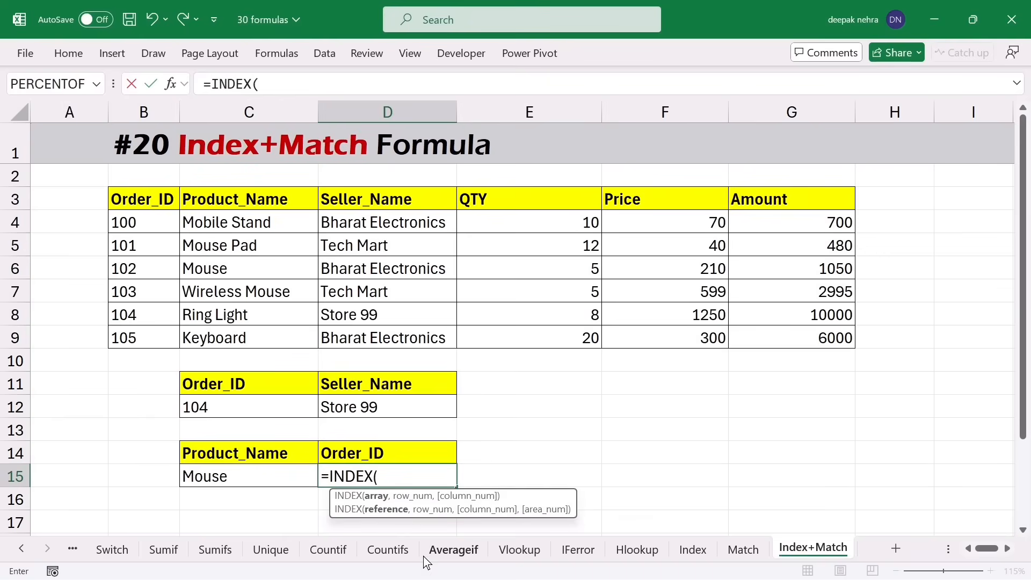
drag(129, 203, 138, 336)
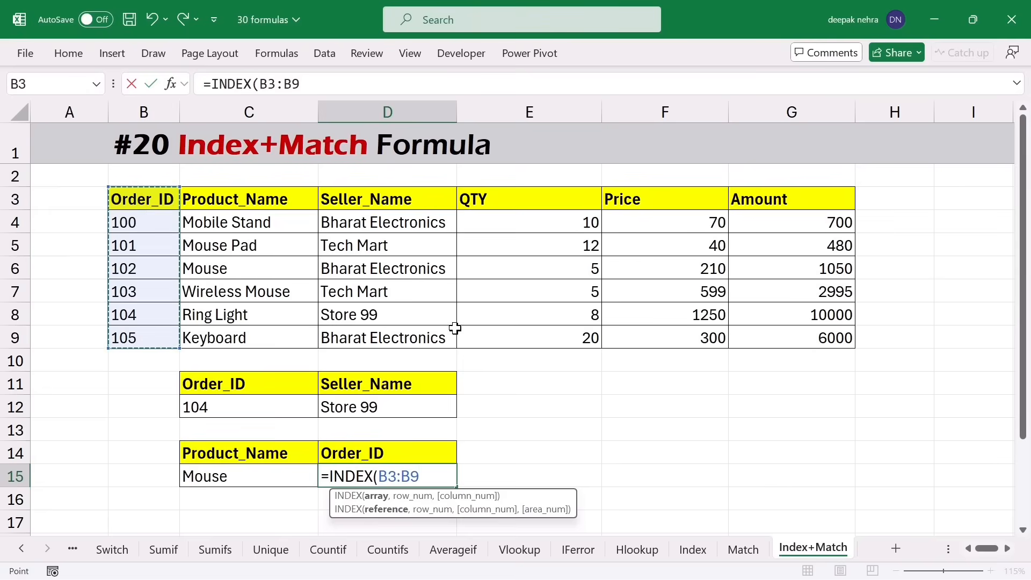
text(,)
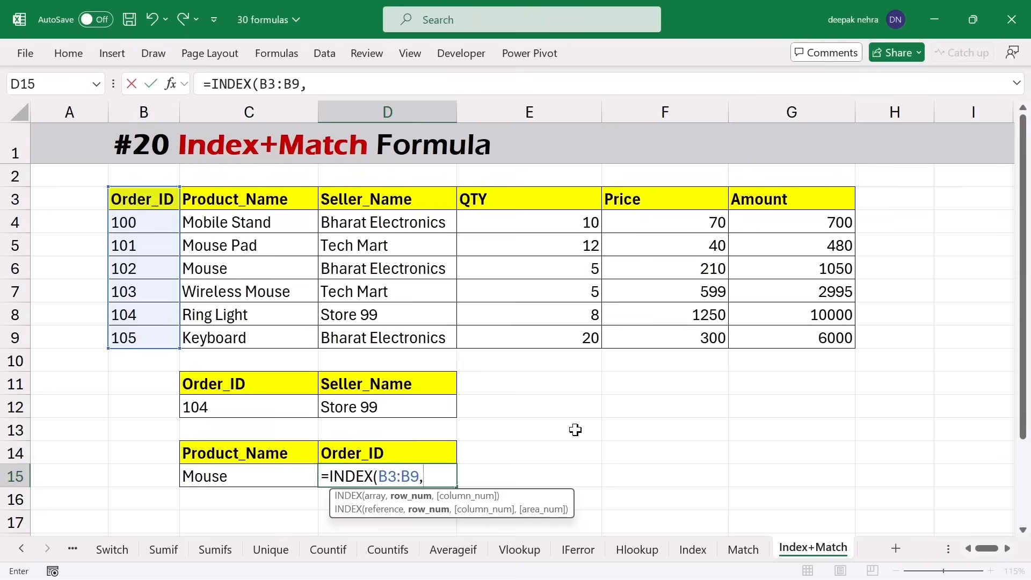
text(matc)
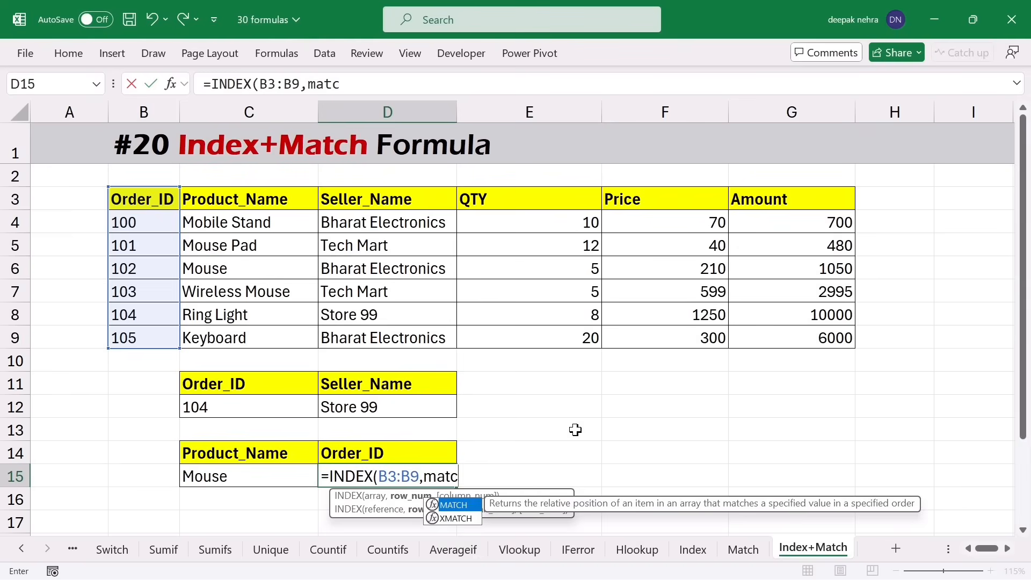
key(Tab)
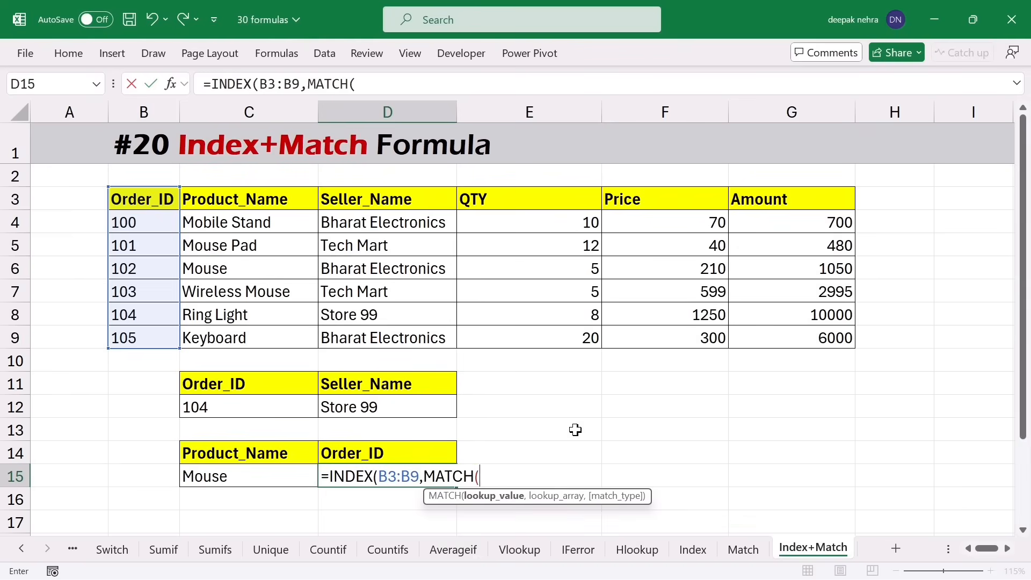
click(248, 478)
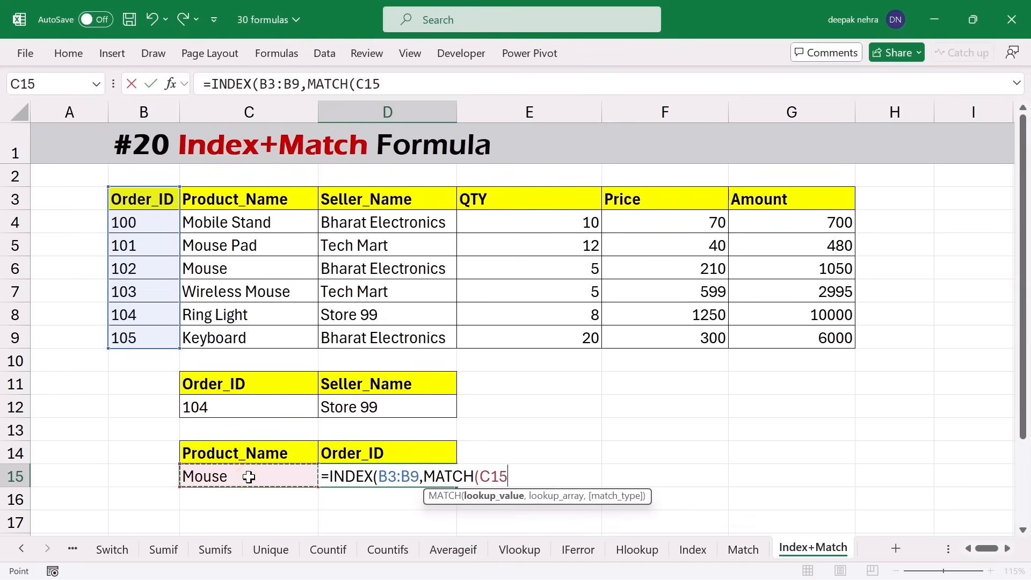
text(,)
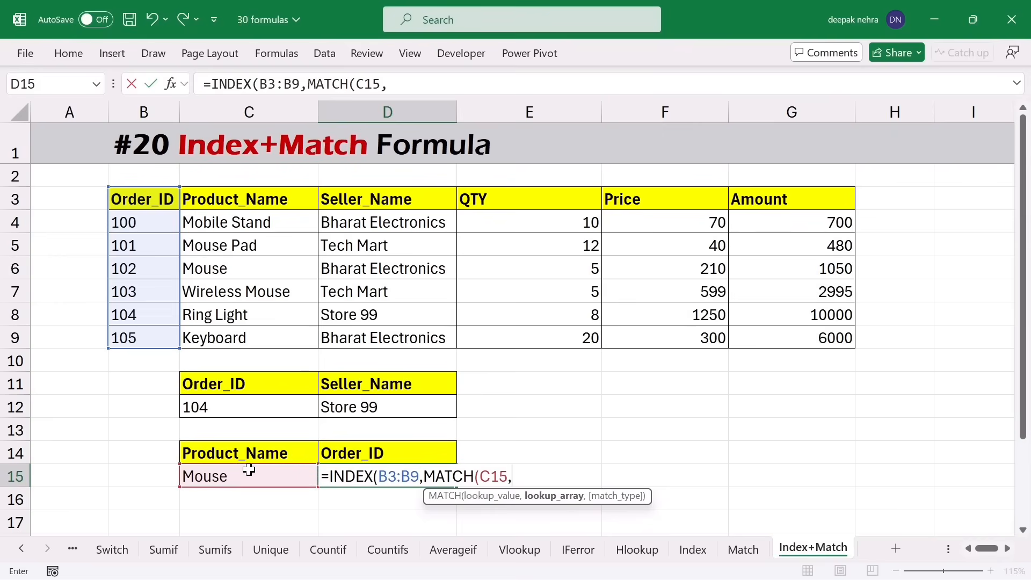
drag(256, 203, 253, 329)
text(,)
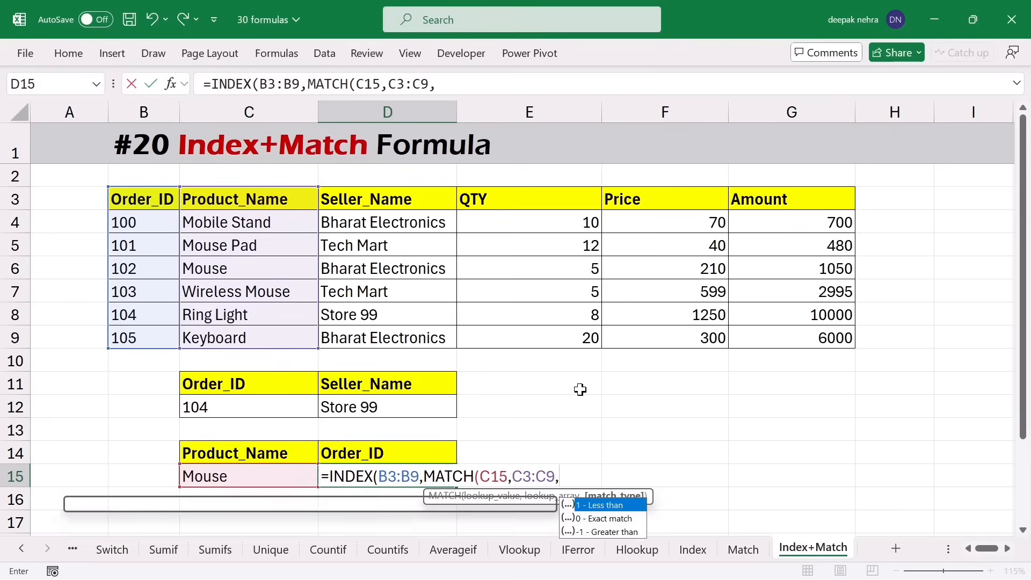
text(0)
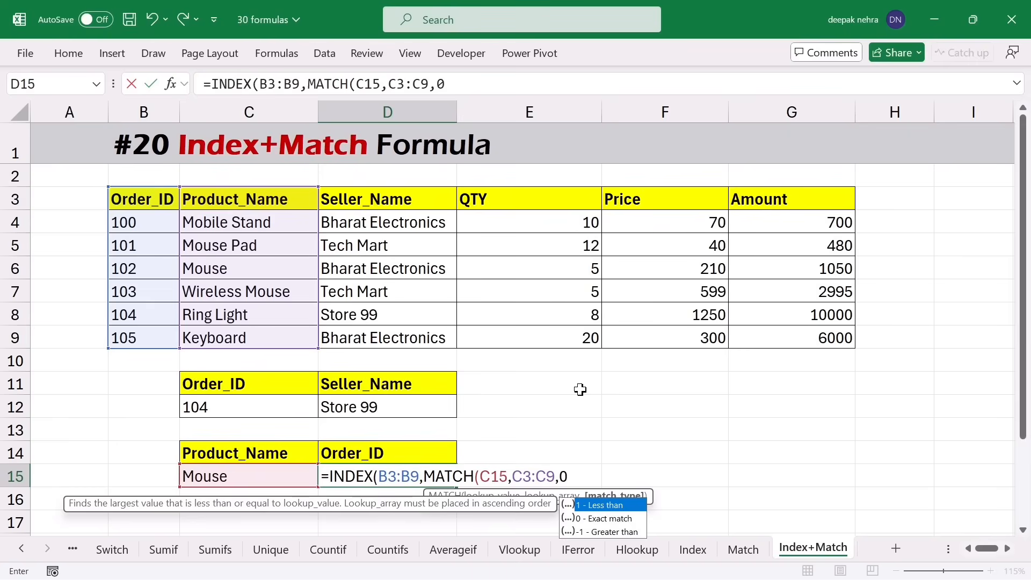
text()))
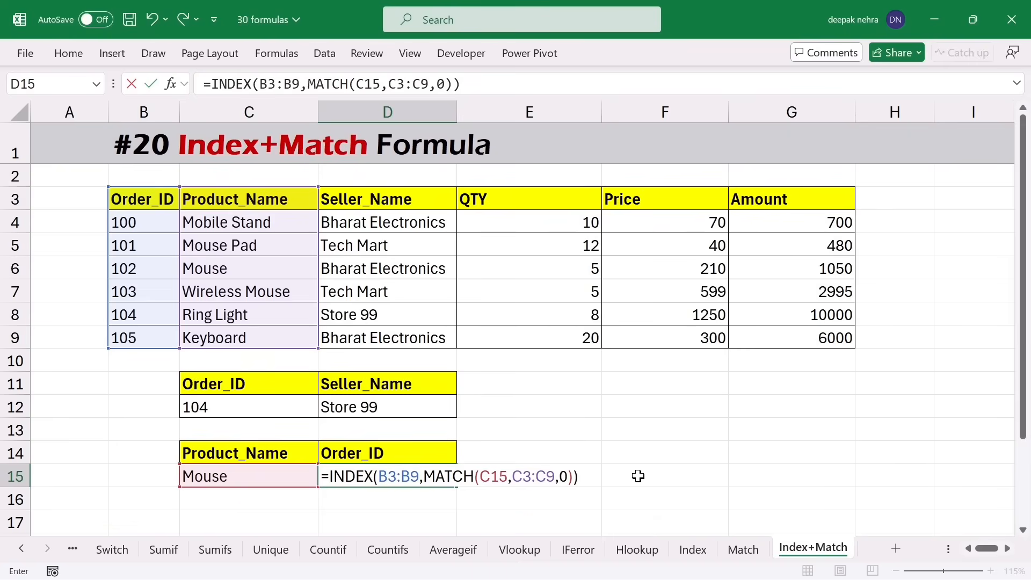
key(Return)
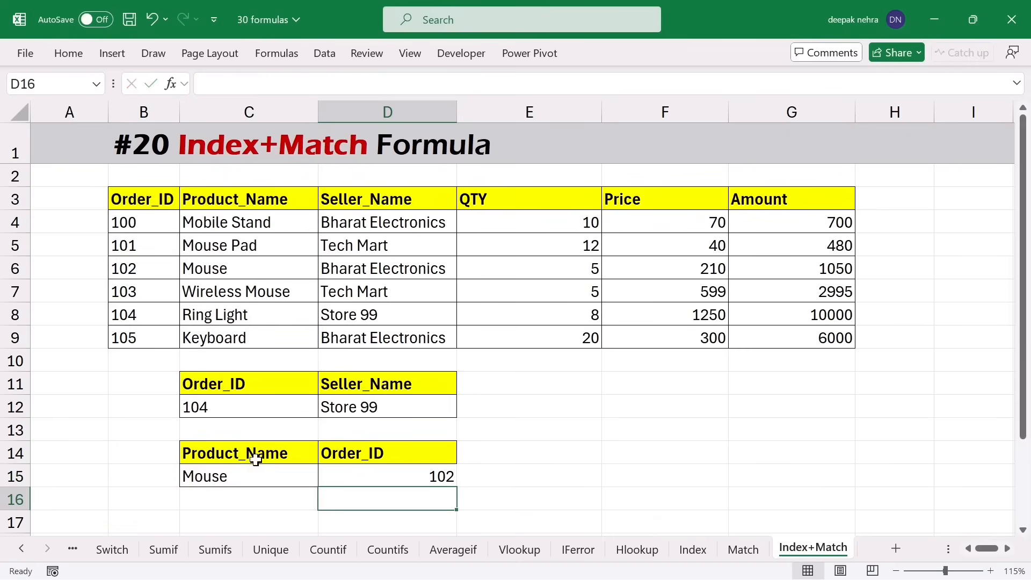
- Change the product in C15 to keyboard so D15 returns 105
click(251, 477)
text(keyboard)
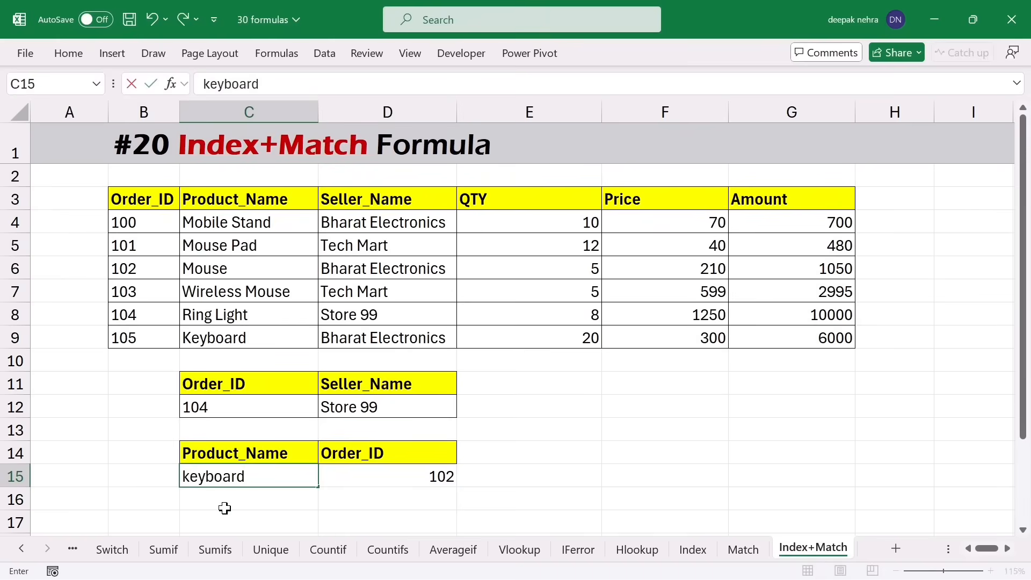
key(Return)
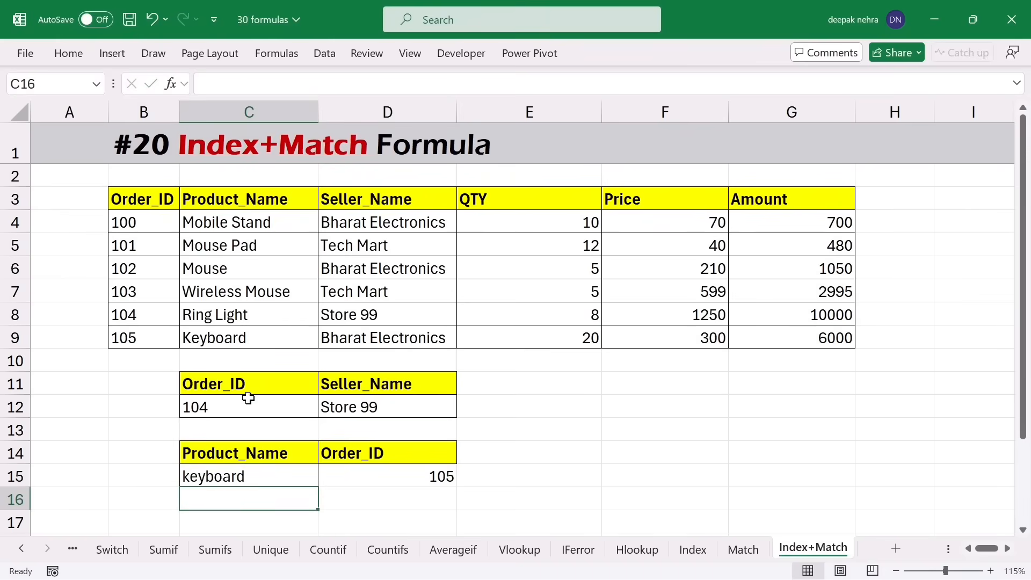
- Delete rows 14 and 15 containing the Product_Name/Order_ID lookup
drag(238, 235, 241, 337)
click(236, 337)
click(158, 334)
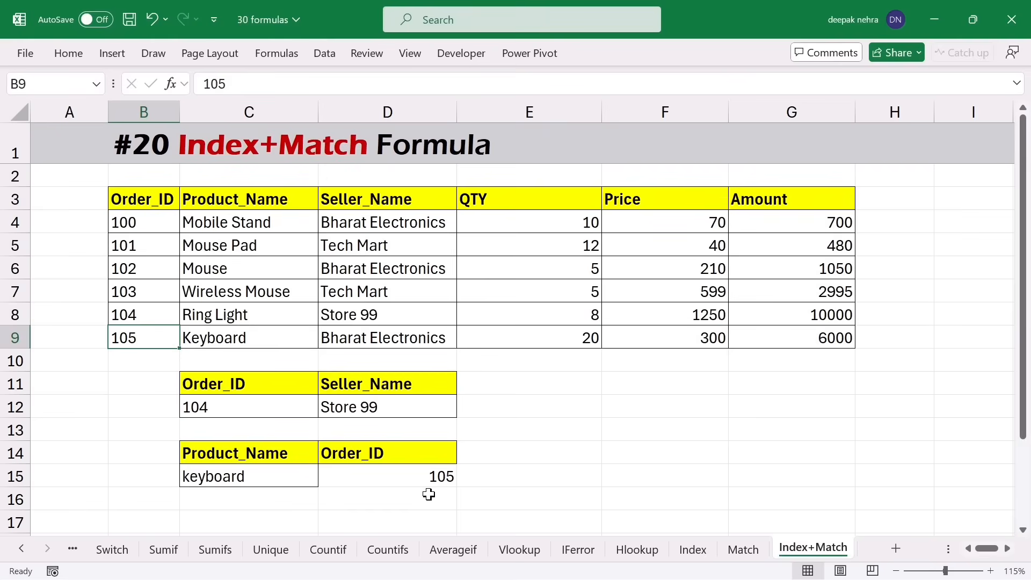
click(389, 483)
click(16, 455)
click(16, 476)
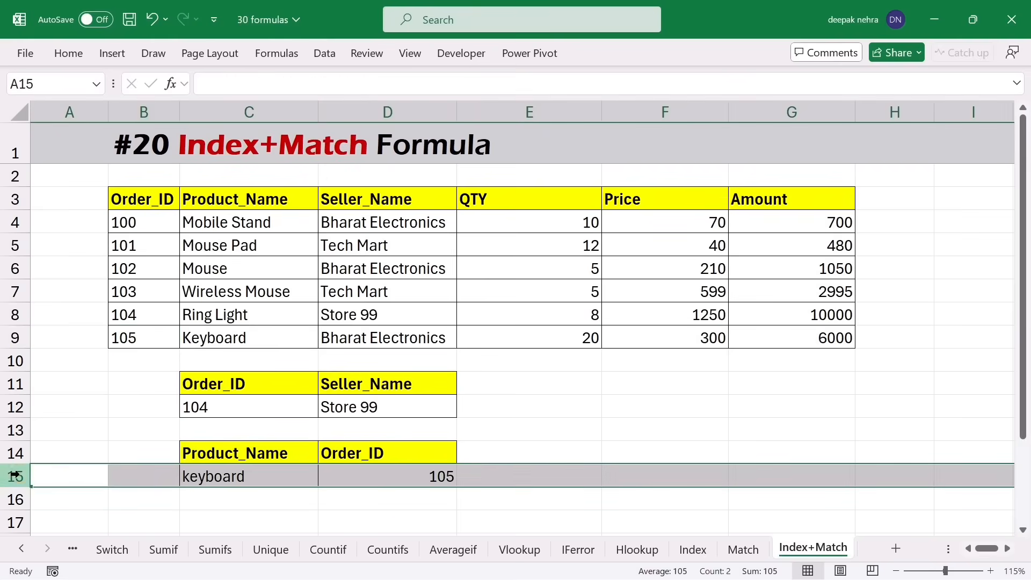
drag(16, 455, 16, 476)
right_click(16, 475)
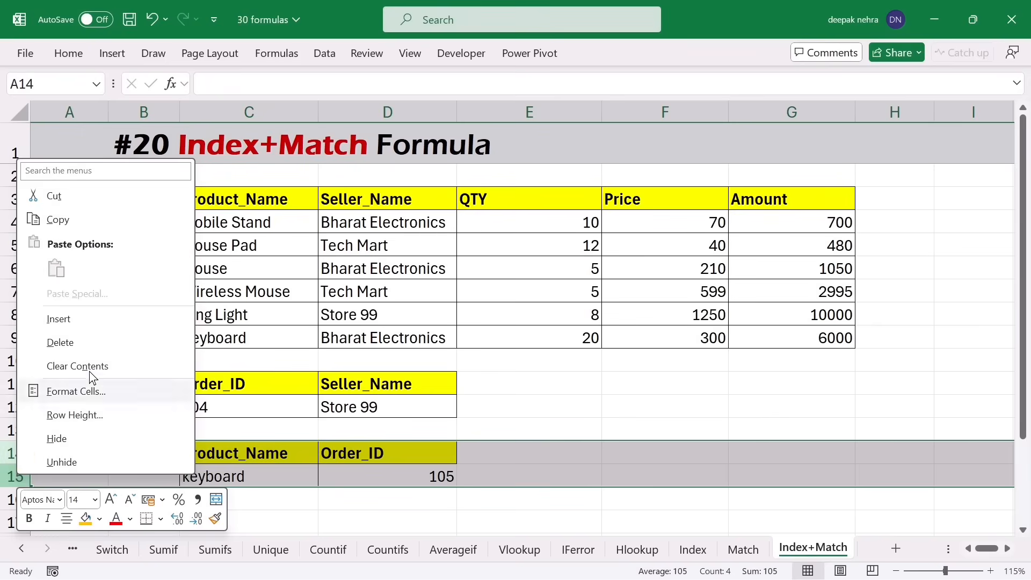
click(70, 345)
- Clear the seller lookup formula from D12
click(342, 409)
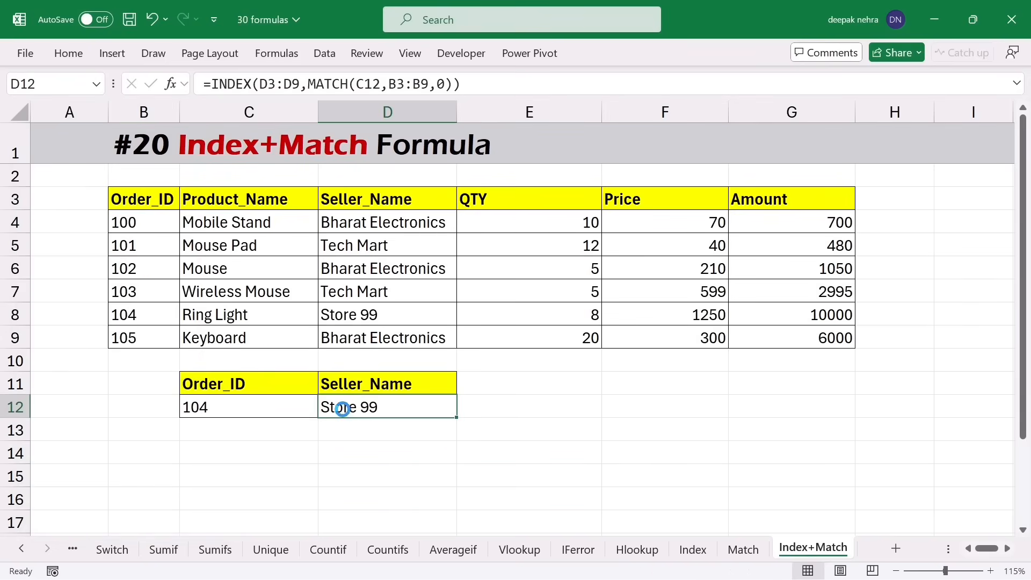
key(Delete)
click(370, 409)
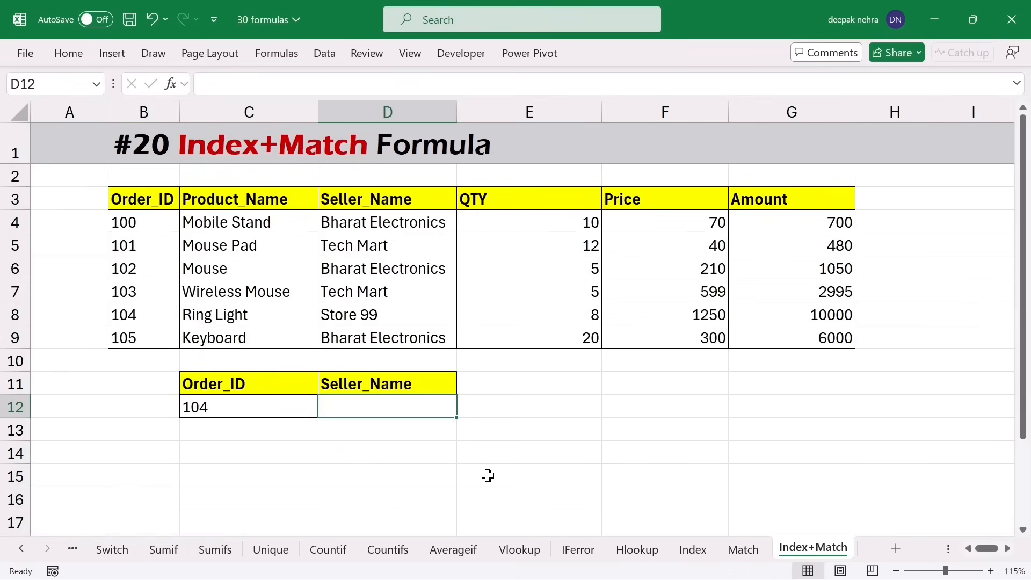
- Type =INDEX(B3:G9,MATCH(C12,B3:B9,0), in D12 to find the row by Order_ID
text(=)
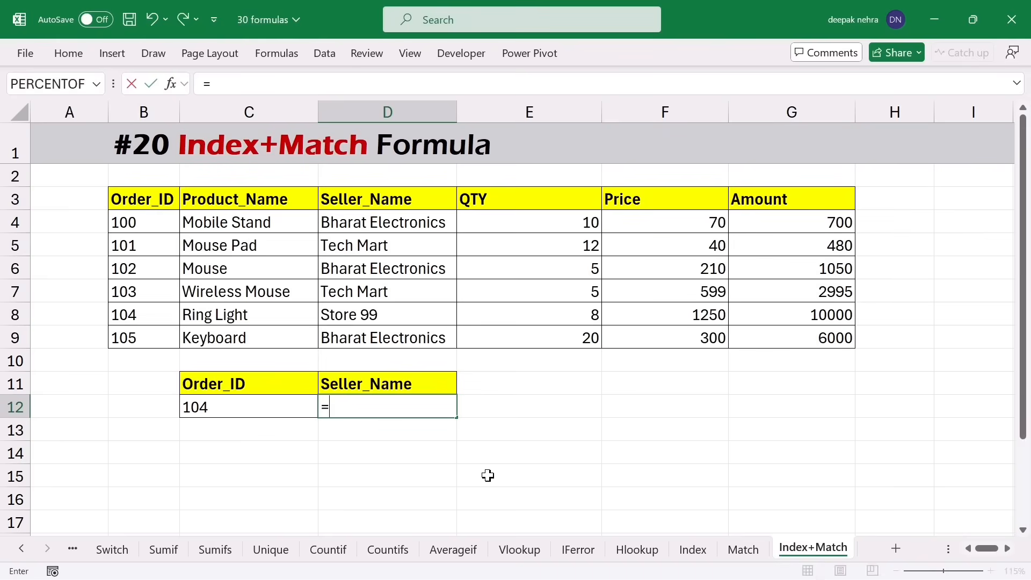
text(inde)
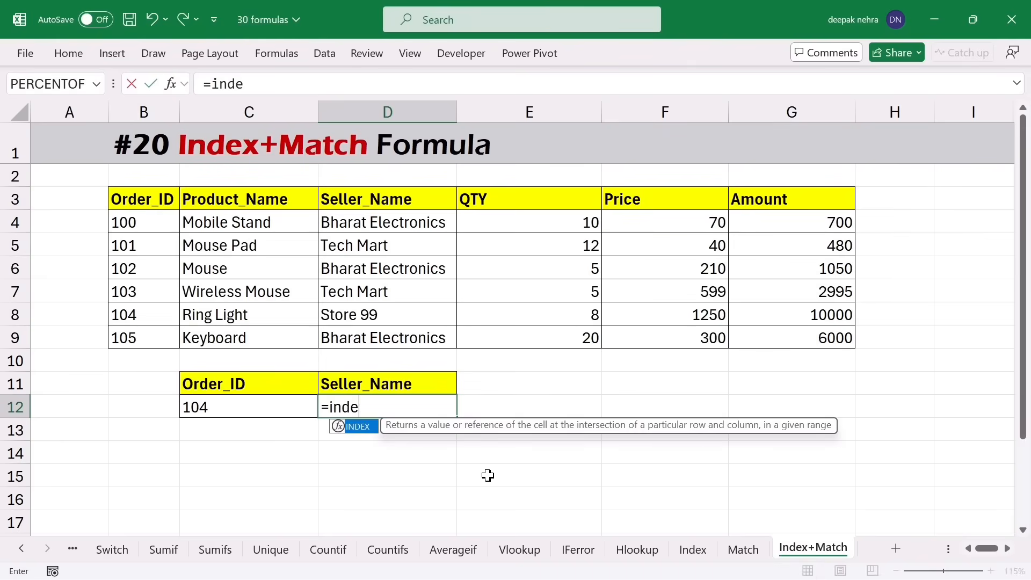
key(Tab)
drag(123, 202, 795, 341)
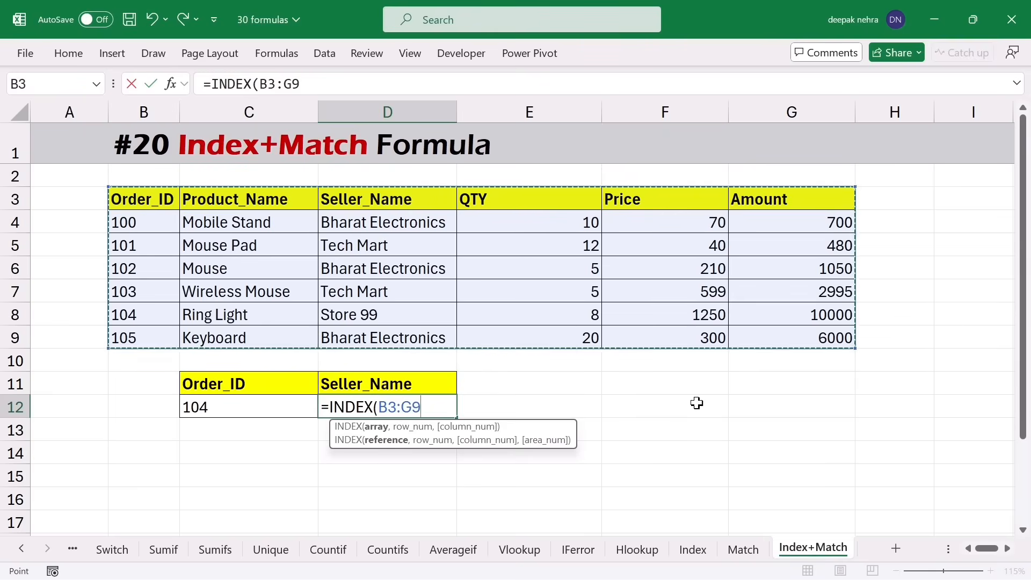
text(,)
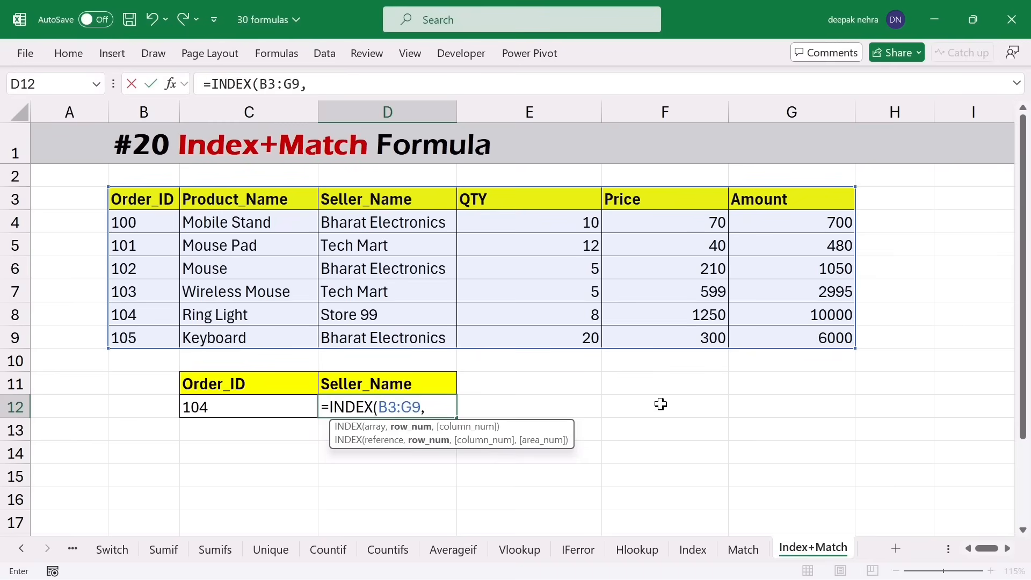
text(matc)
key(Tab)
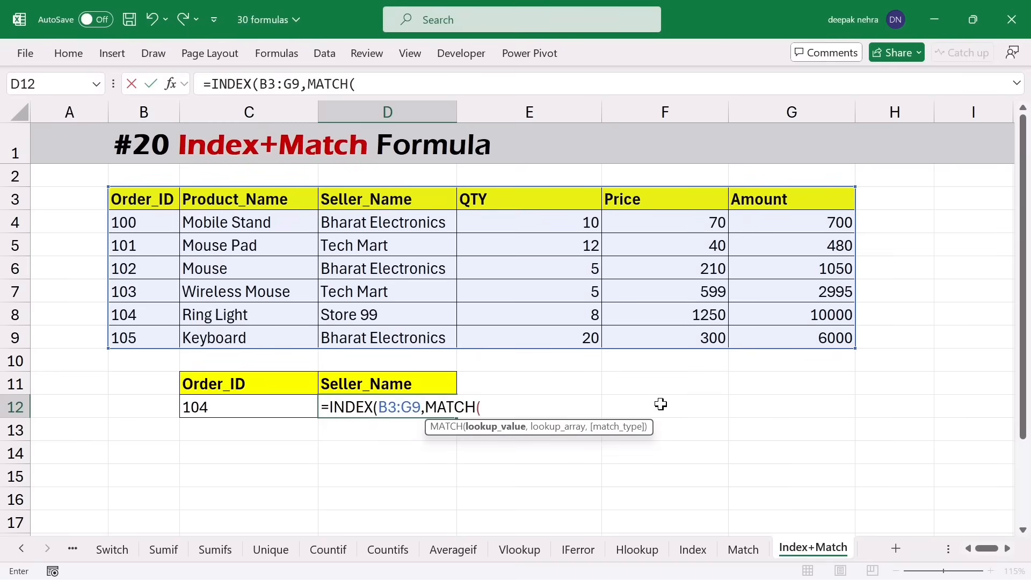
click(213, 408)
text(,)
drag(131, 200, 135, 335)
text(,0))
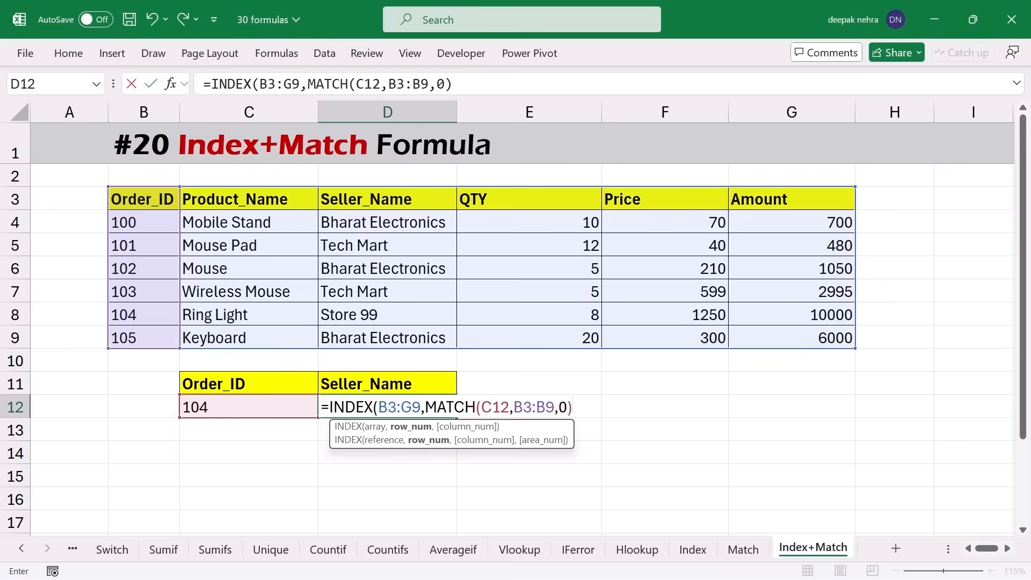
text(,)
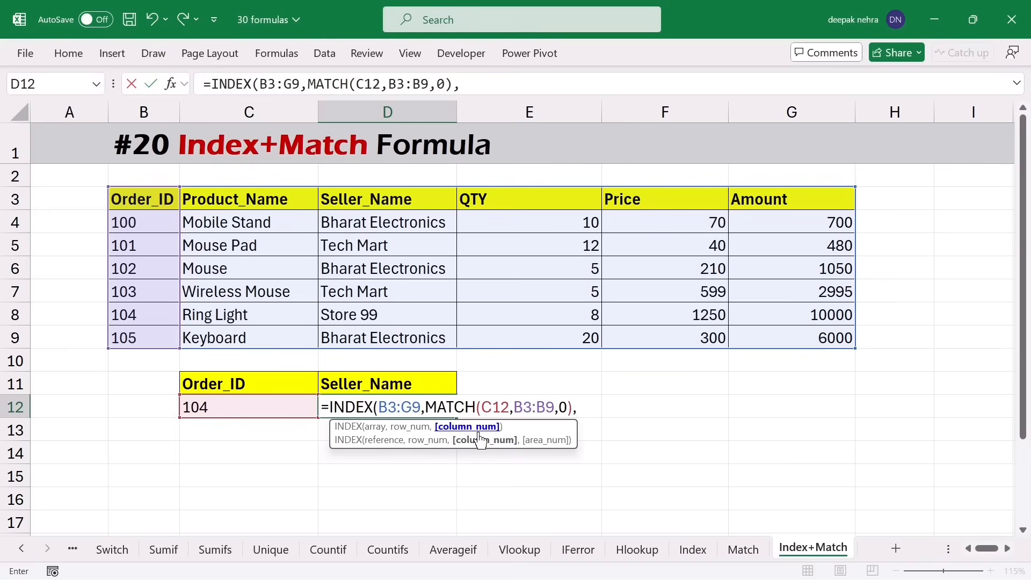
- Finish D12 with MATCH(D11,B3:G3,0) as the column index so it returns Store 99
text(match)
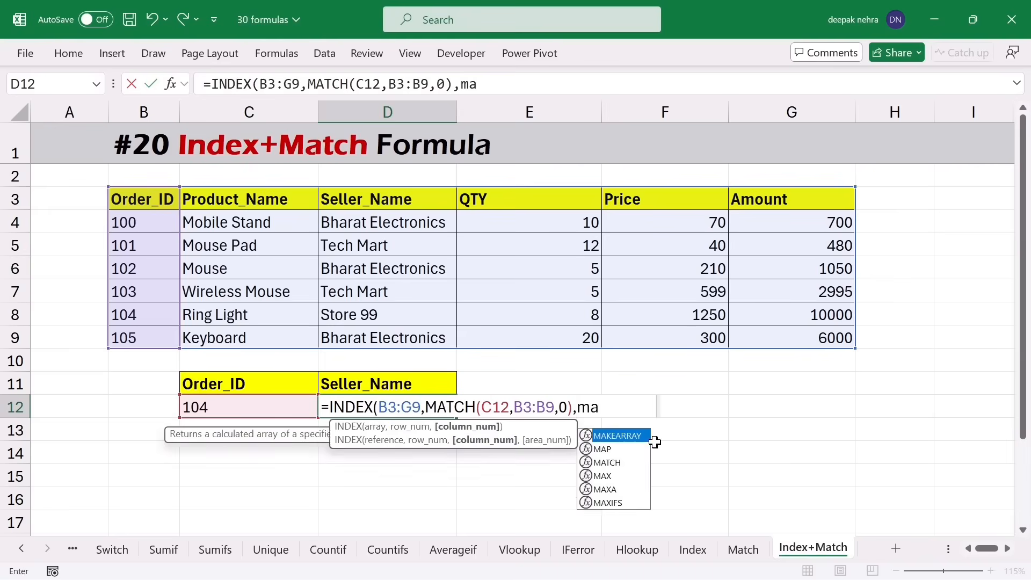
key(Tab)
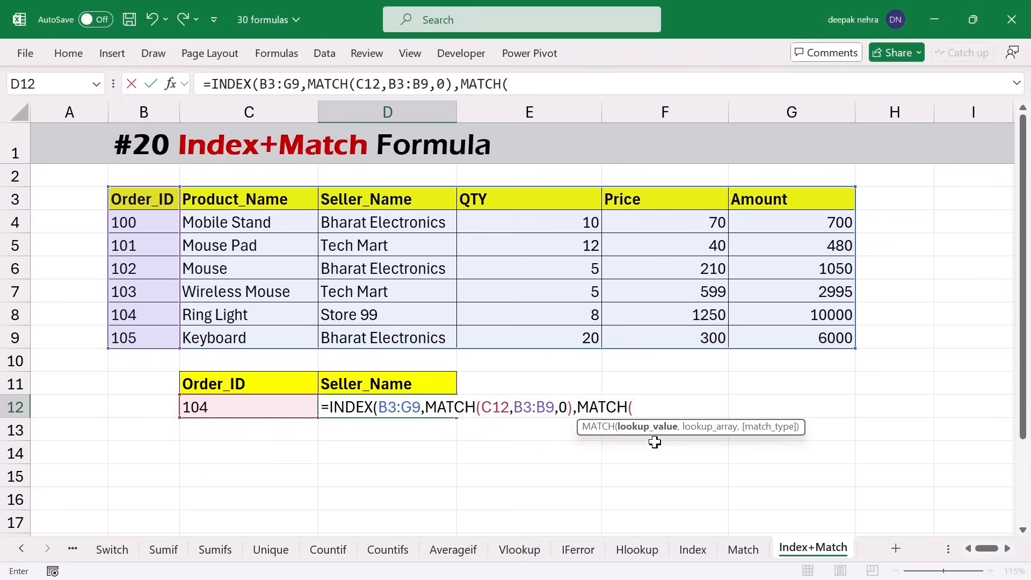
click(425, 382)
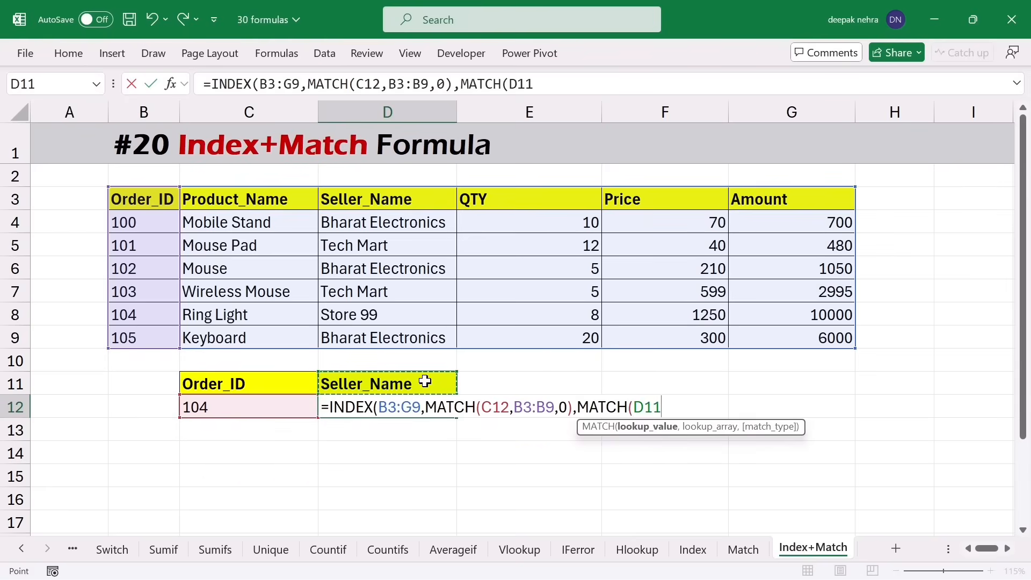
text(,)
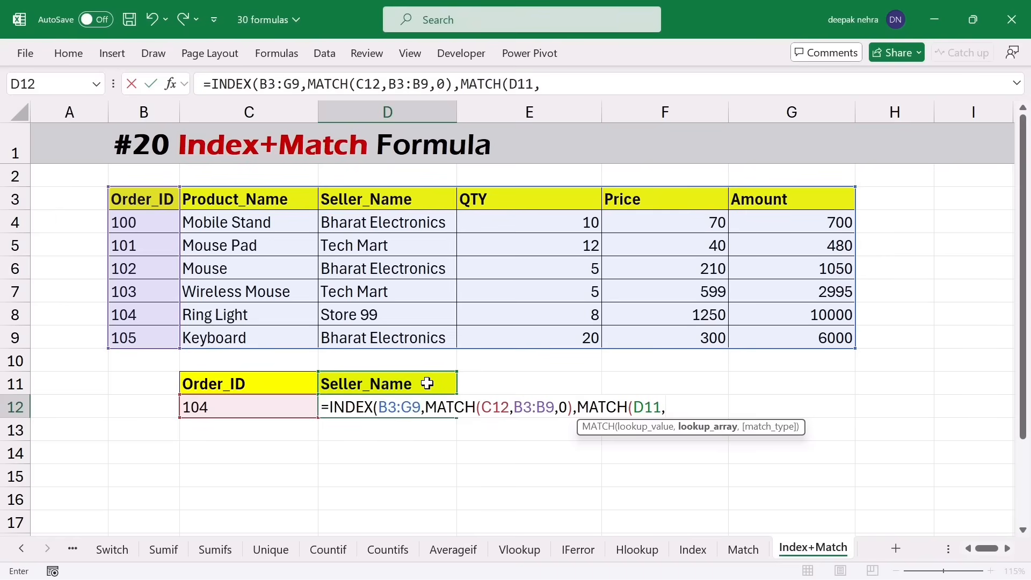
drag(145, 200, 763, 197)
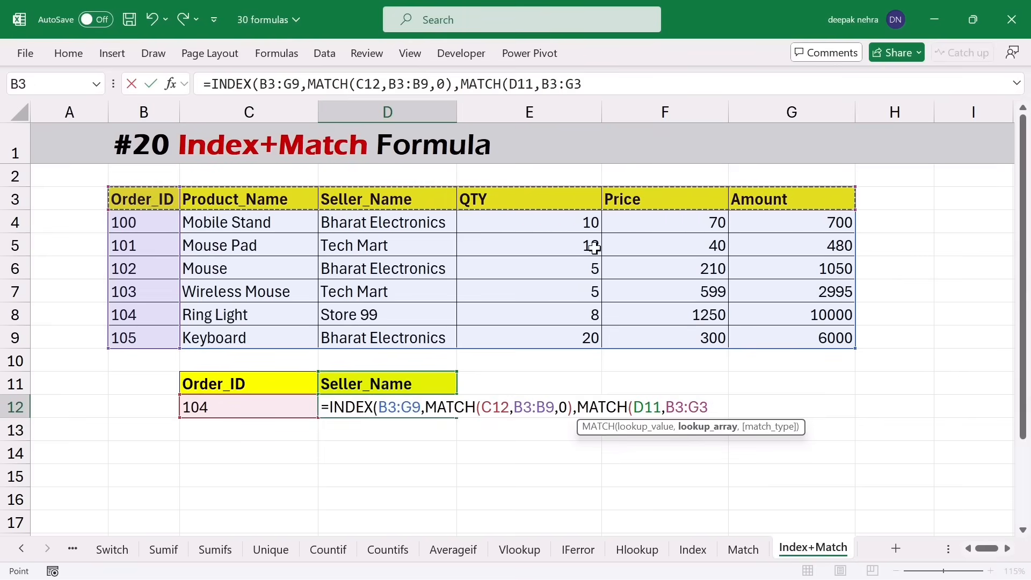
text(,0)
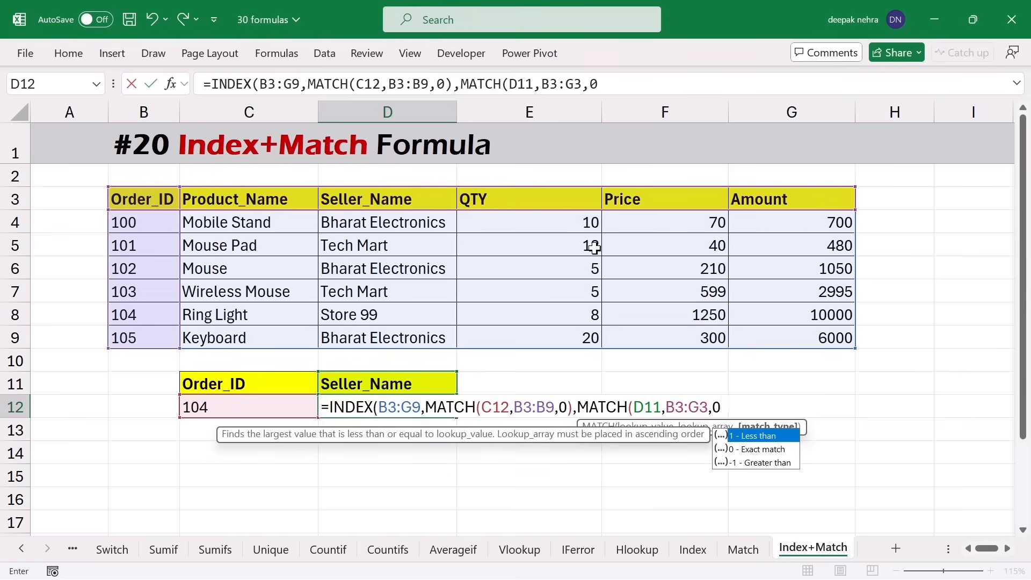
text())
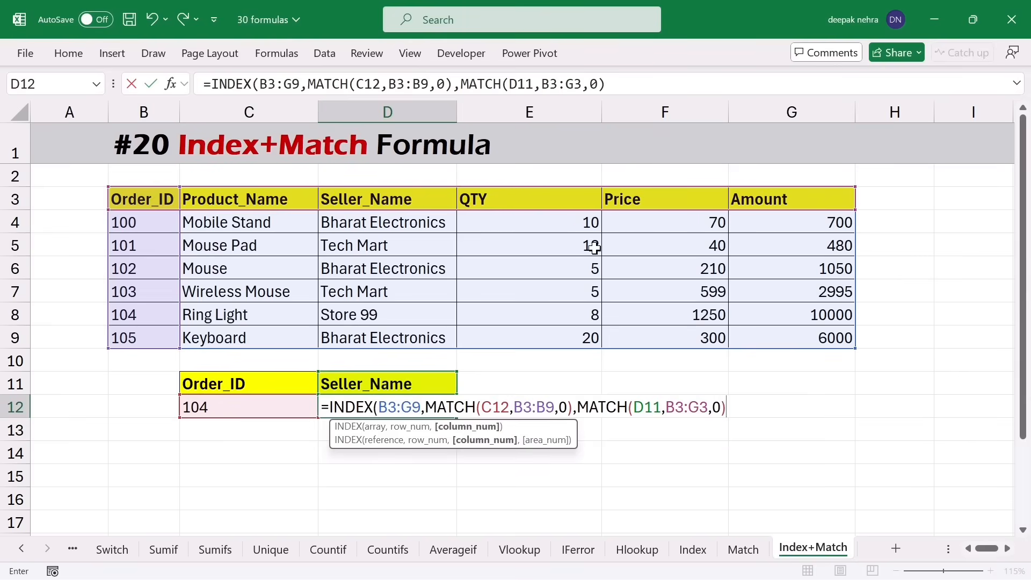
text())
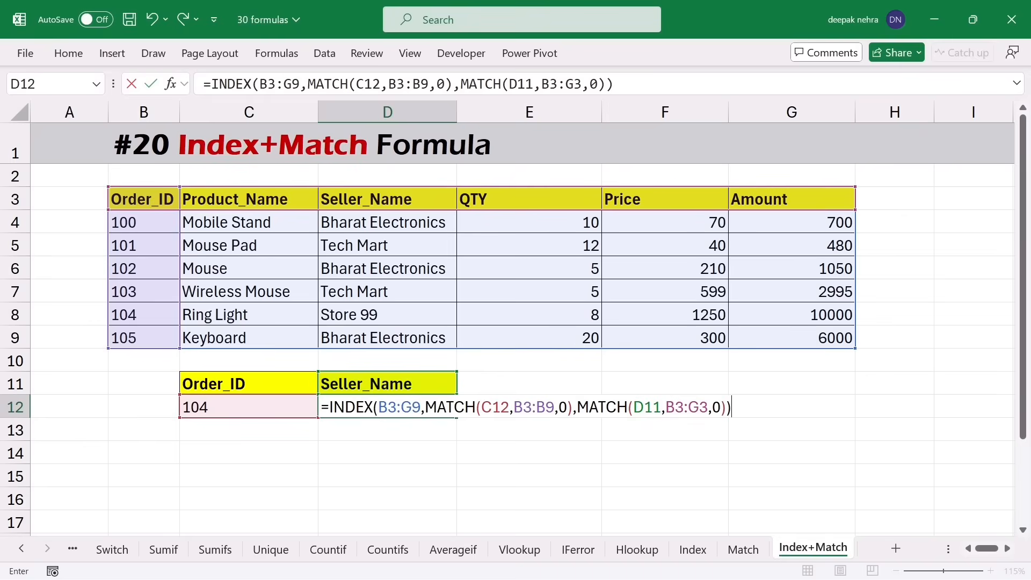
drag(599, 407, 699, 407)
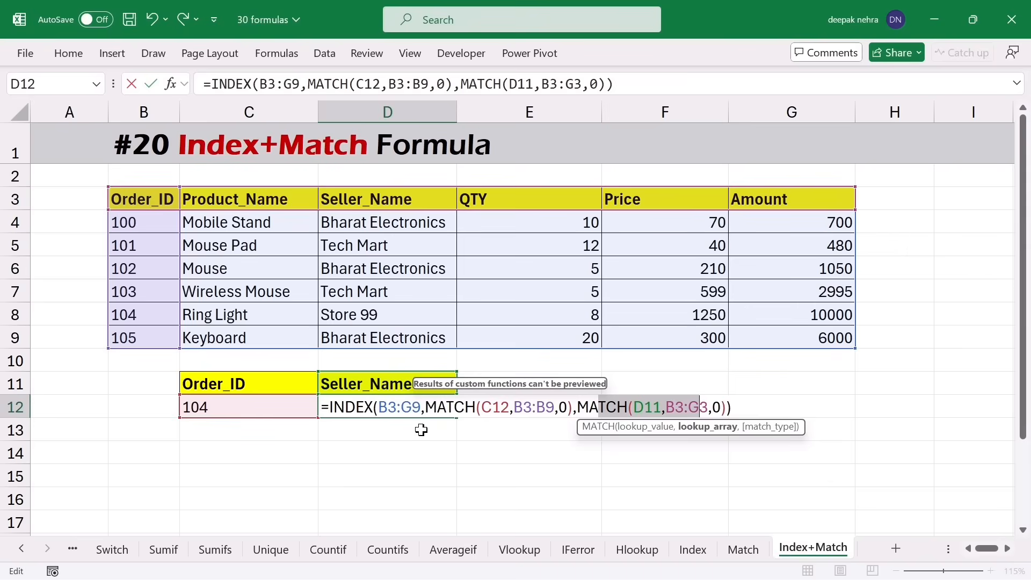
key(Return)
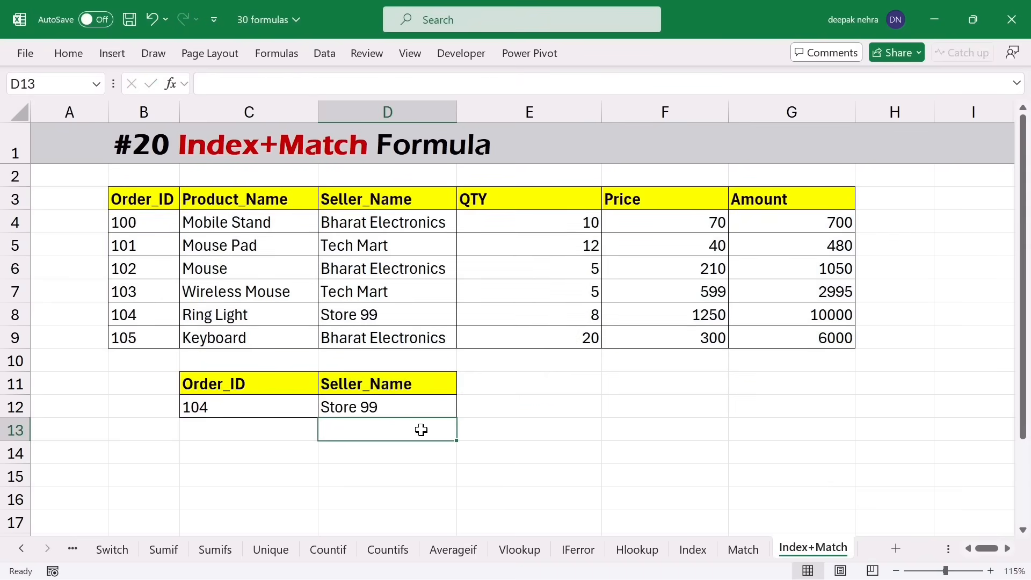
- Change the D11 header from Seller_Name to qty to test the column lookup
click(230, 410)
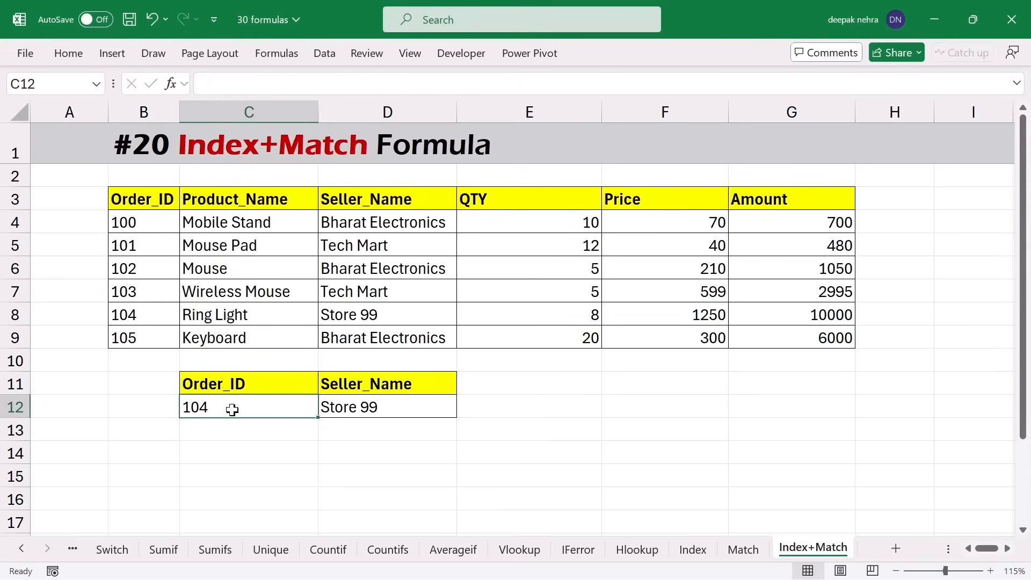
click(426, 384)
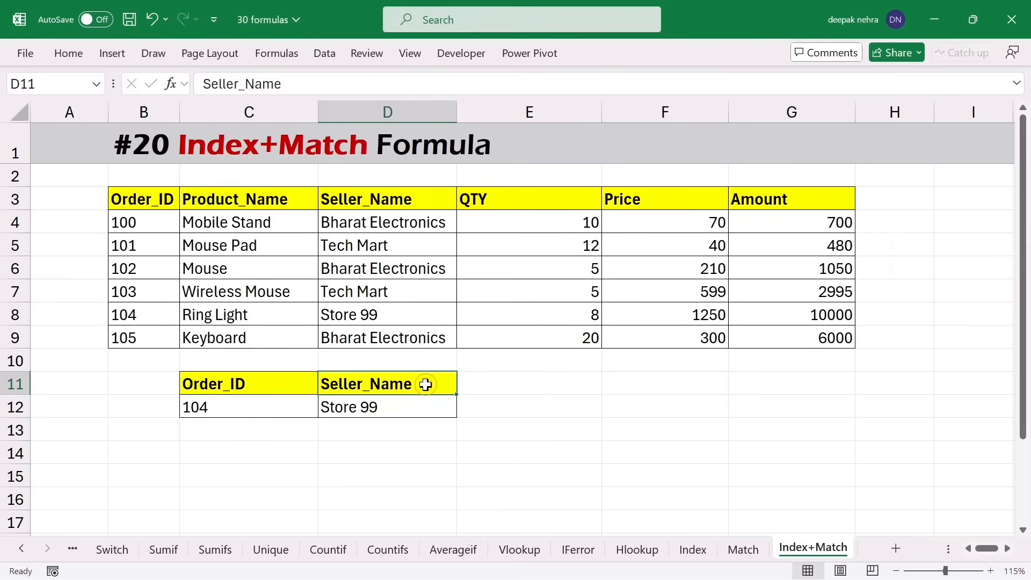
click(397, 406)
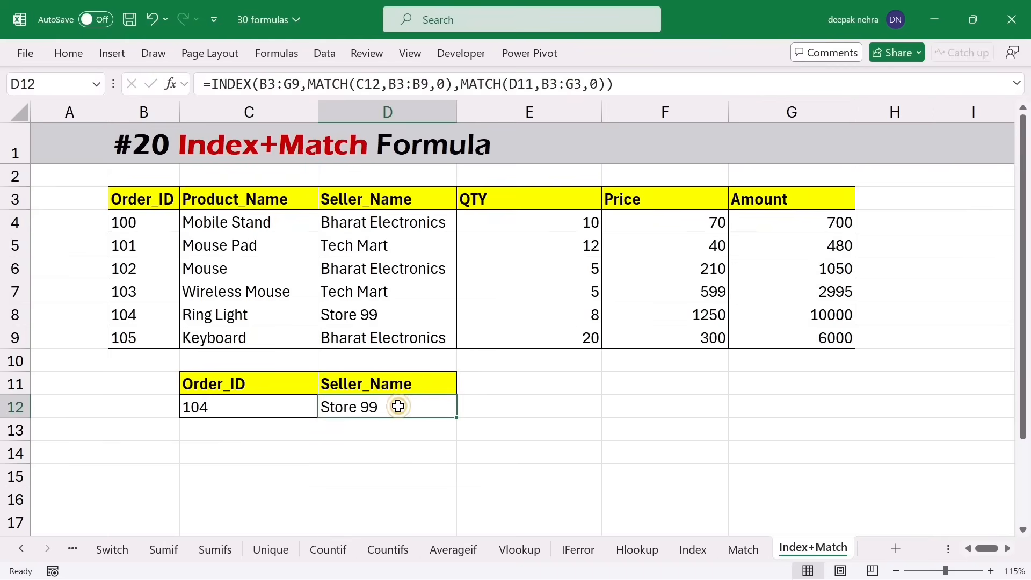
drag(119, 200, 358, 314)
click(141, 313)
click(389, 314)
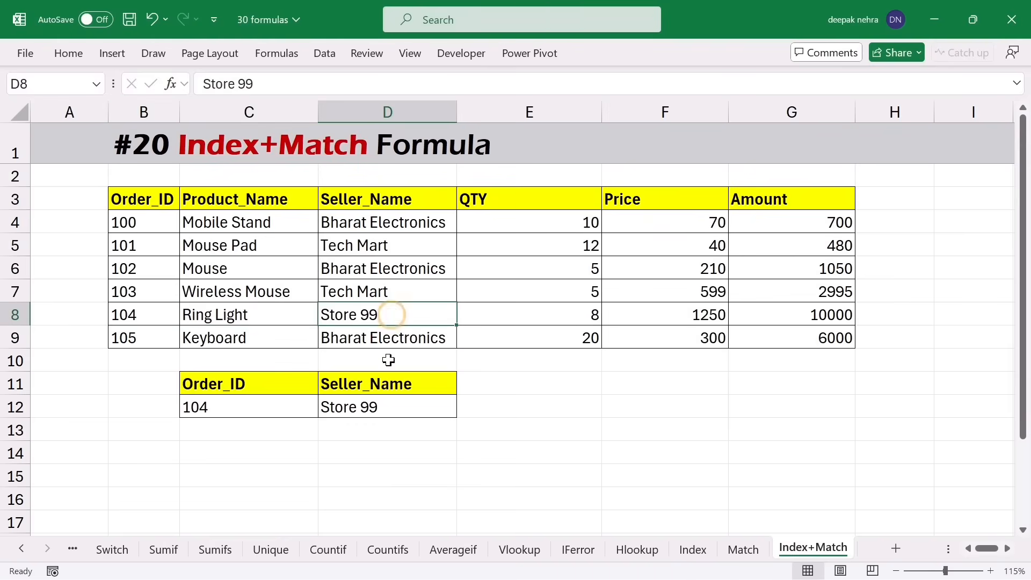
click(377, 385)
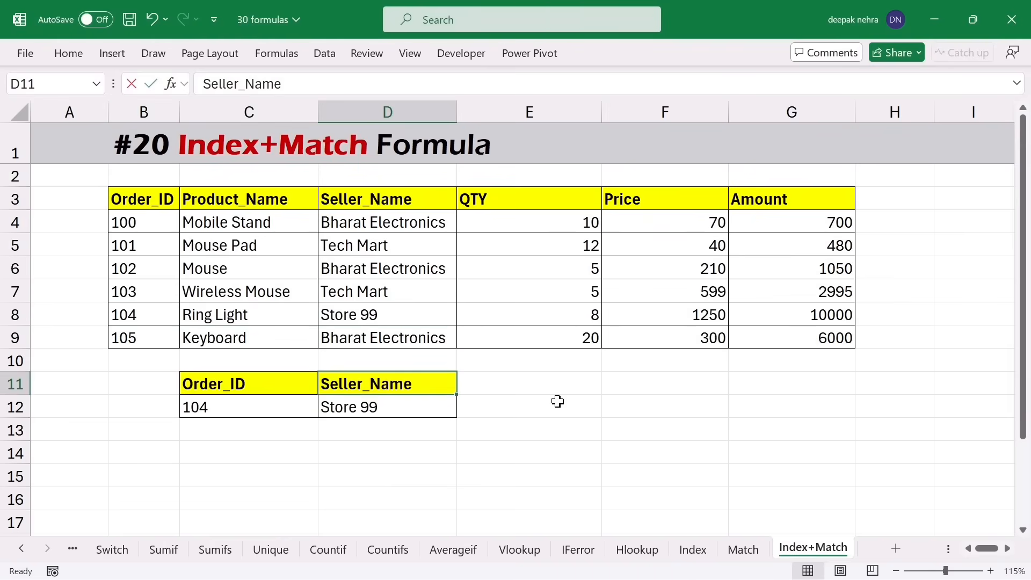
text(qty)
key(Return)
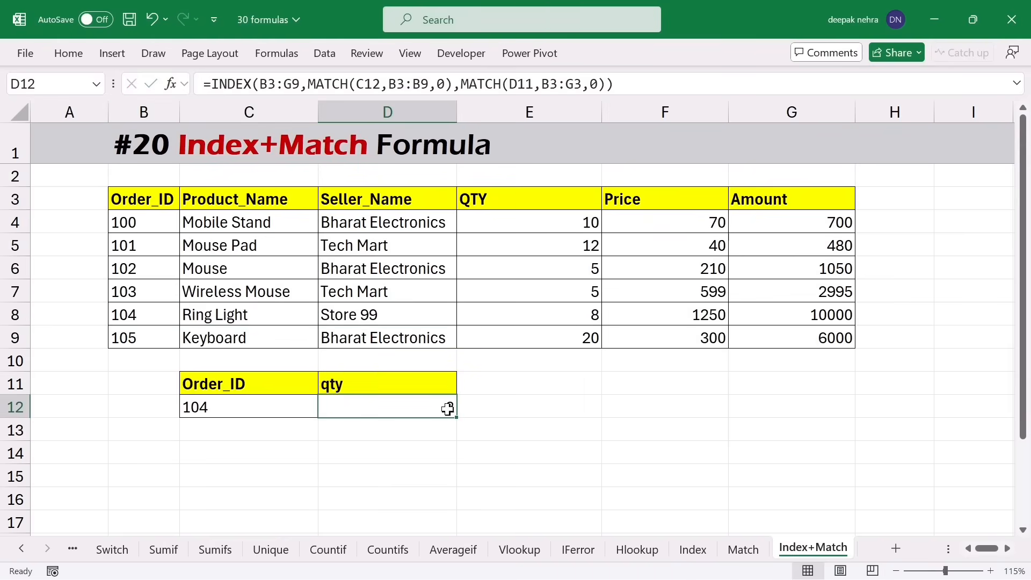
- Change the order ID in C12 to 102 so the lookup recalculates
click(220, 427)
click(141, 204)
drag(142, 204, 465, 317)
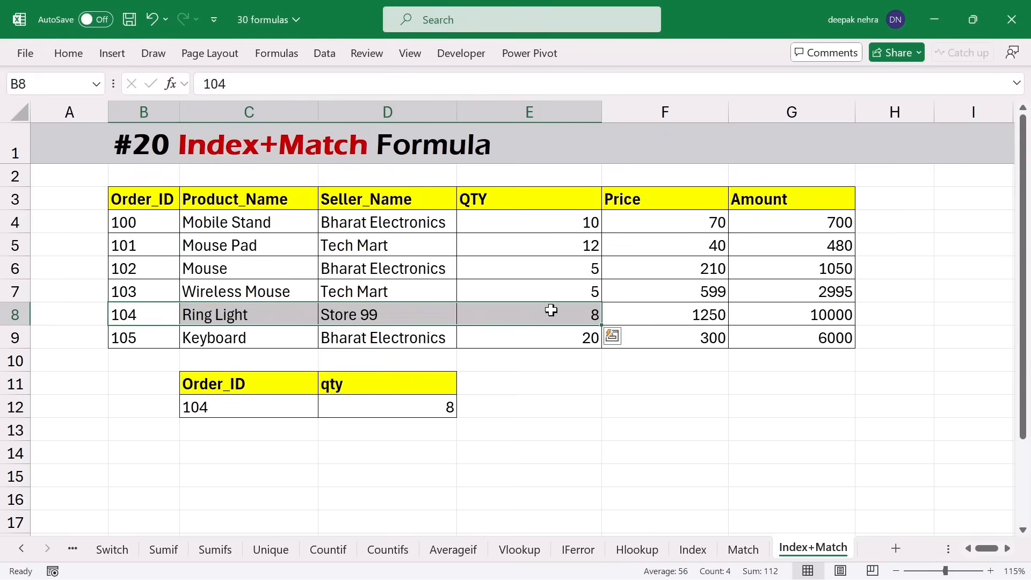
click(228, 414)
text(102)
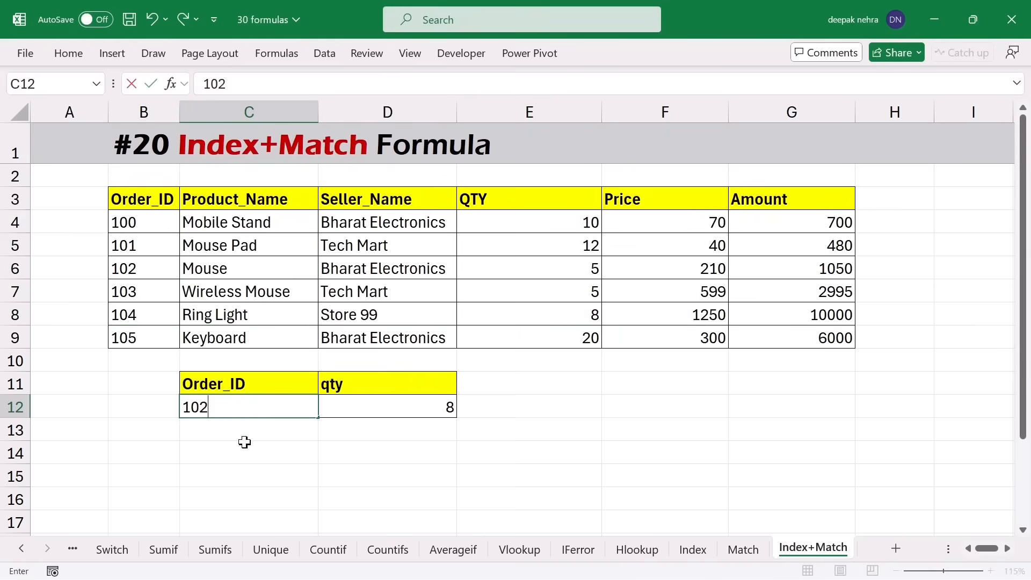
key(Return)
- Change the D11 header to price so D12 returns order 102's price of 210
click(342, 383)
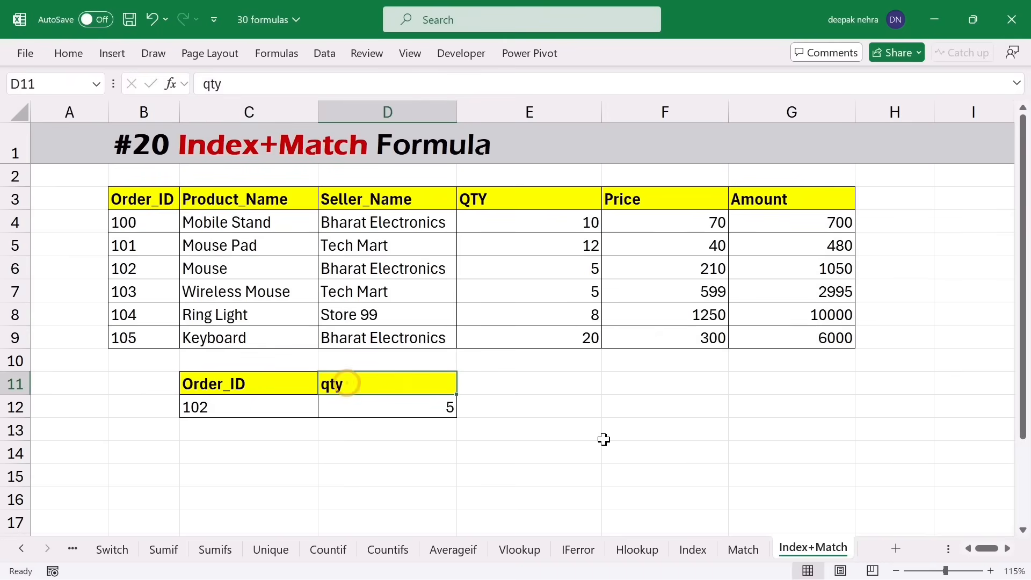
text(price)
key(Return)
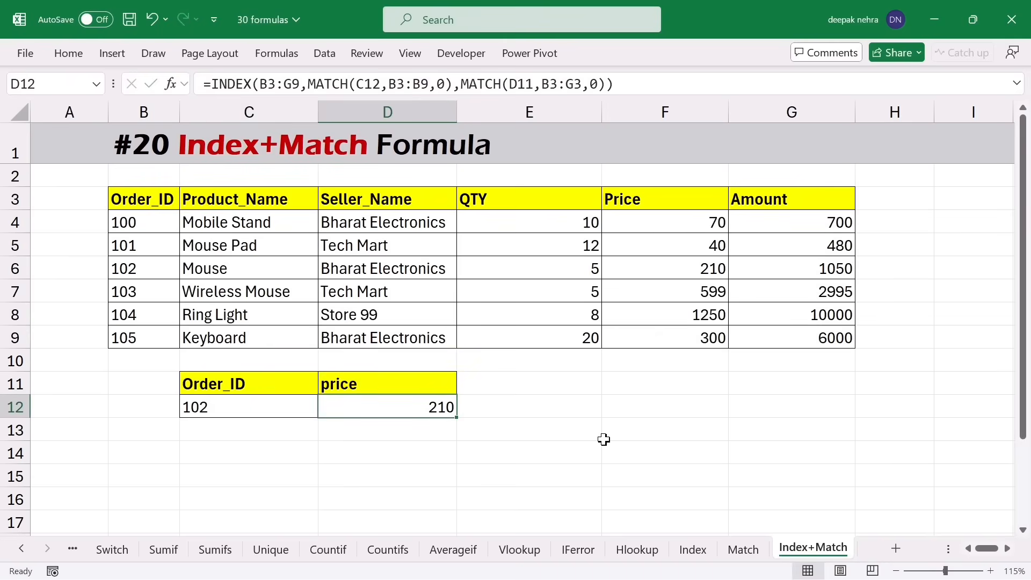
drag(146, 203, 674, 267)
click(686, 268)
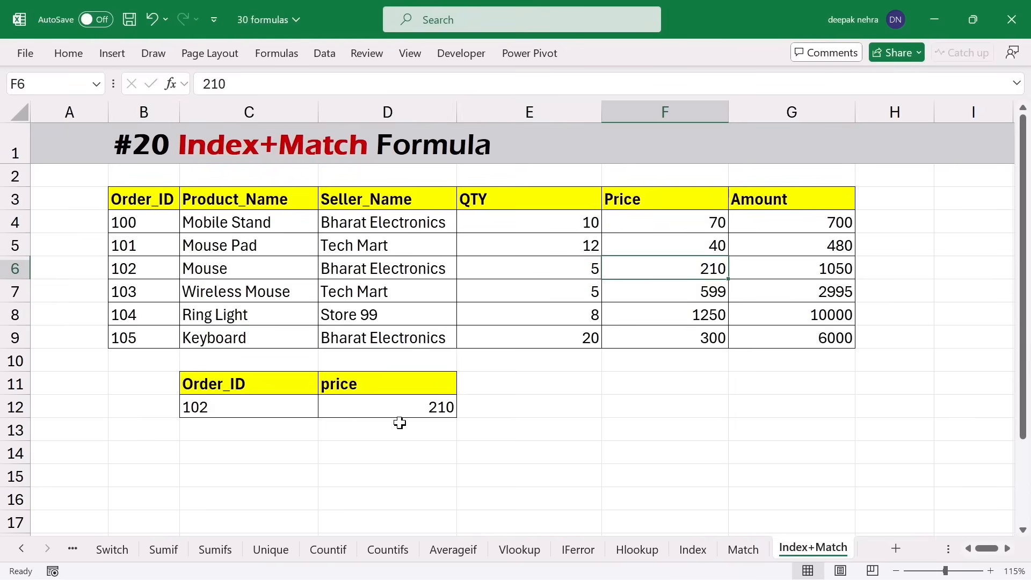
- Clear D12's lookup formula and select the header row B3:G3
click(410, 402)
key(Delete)
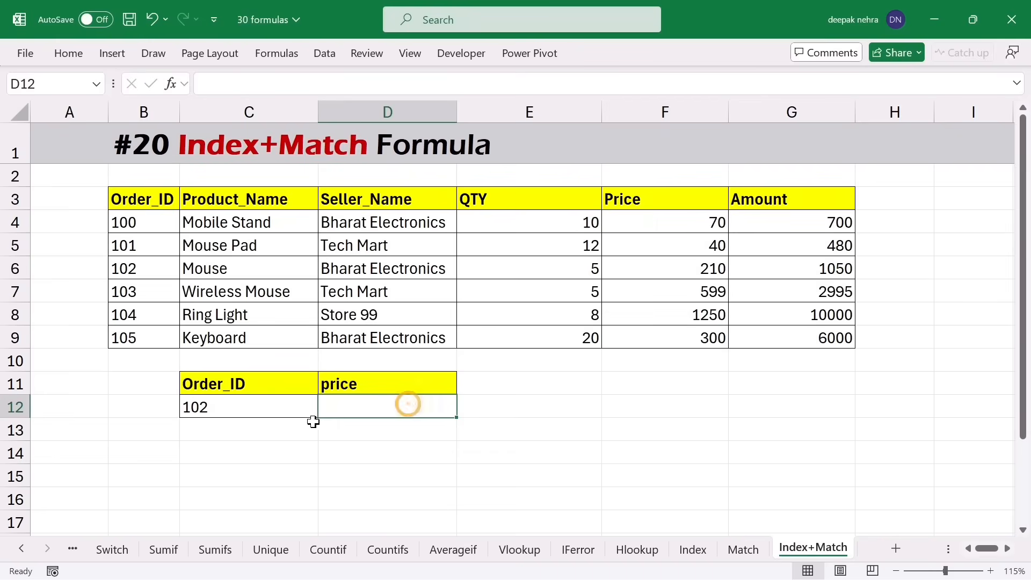
drag(144, 197, 794, 200)
- Paste the header row B3:G3 into row 14 starting at B14
key(ctrl+c)
click(138, 452)
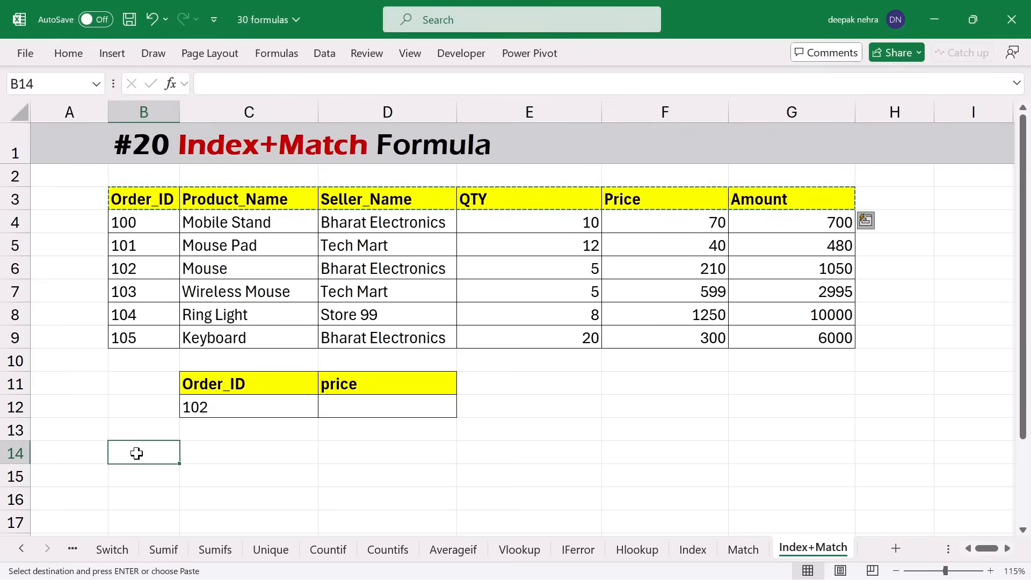
key(ctrl+v)
key(Escape)
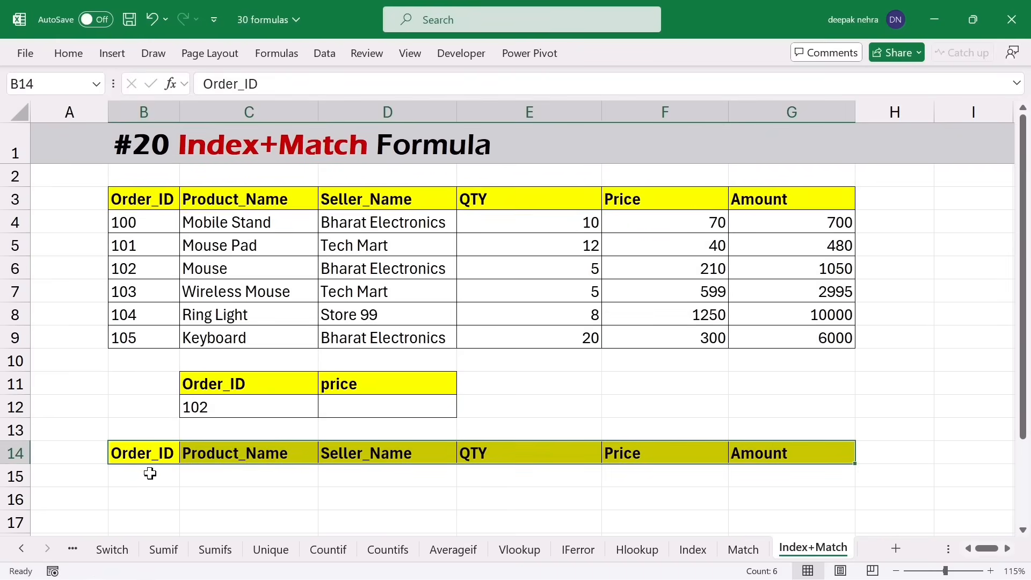
- Enter =INDEX(B3:G9,MATCH(C12,B3:B9,0),) in B15 to spill the order's full row
click(148, 472)
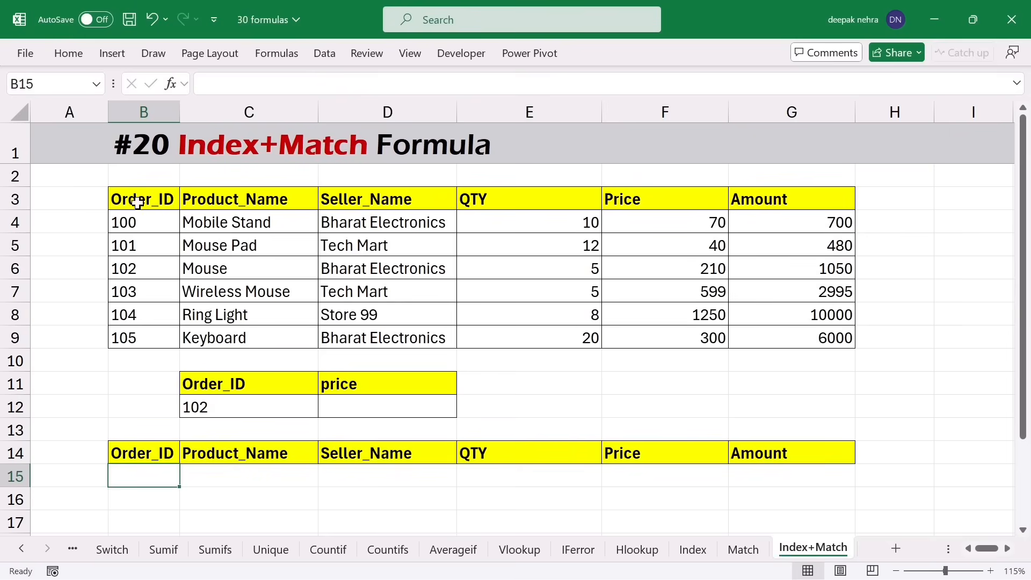
click(228, 409)
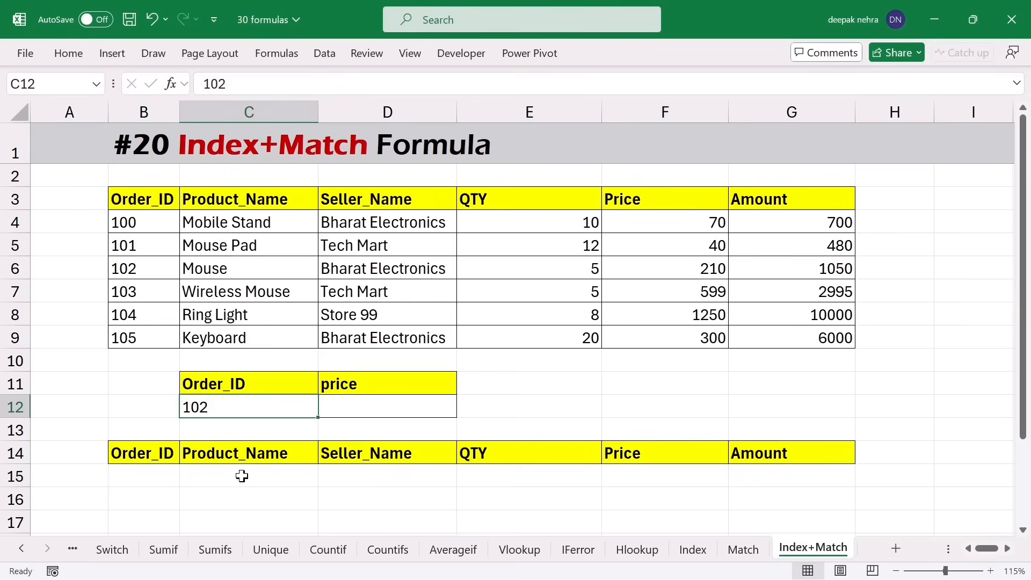
click(151, 472)
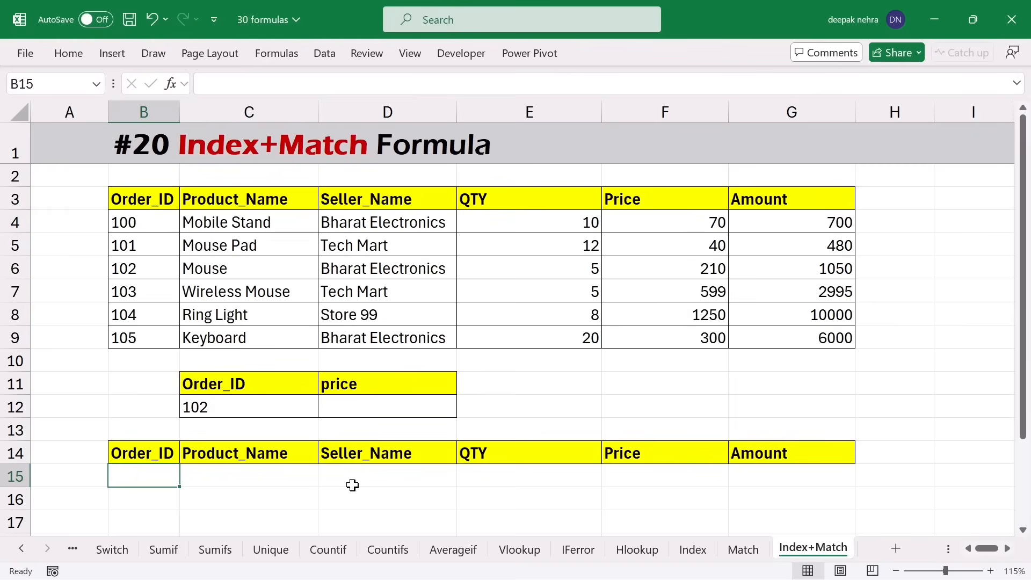
text(=inde)
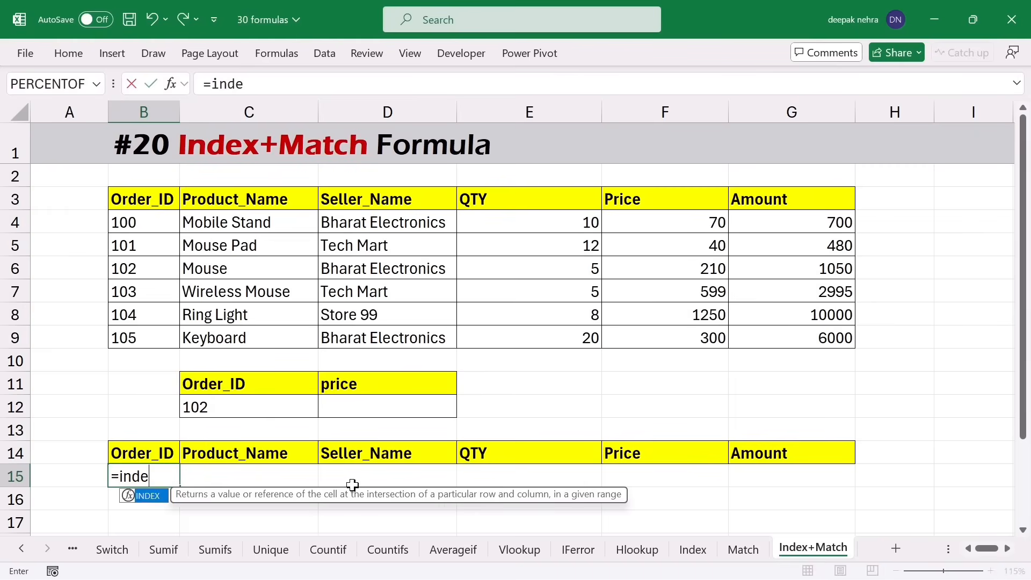
key(Tab)
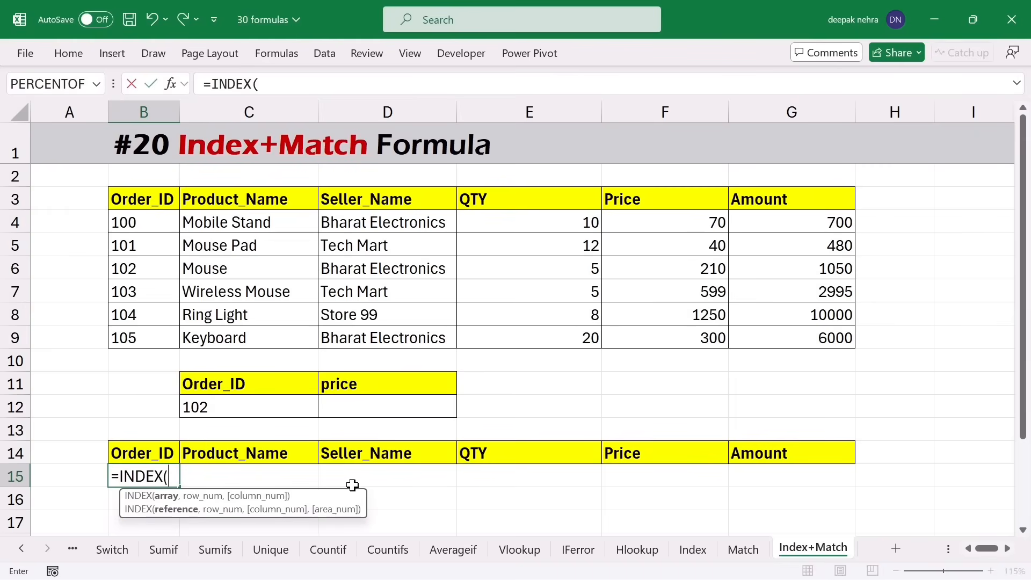
drag(119, 200, 773, 337)
text(,)
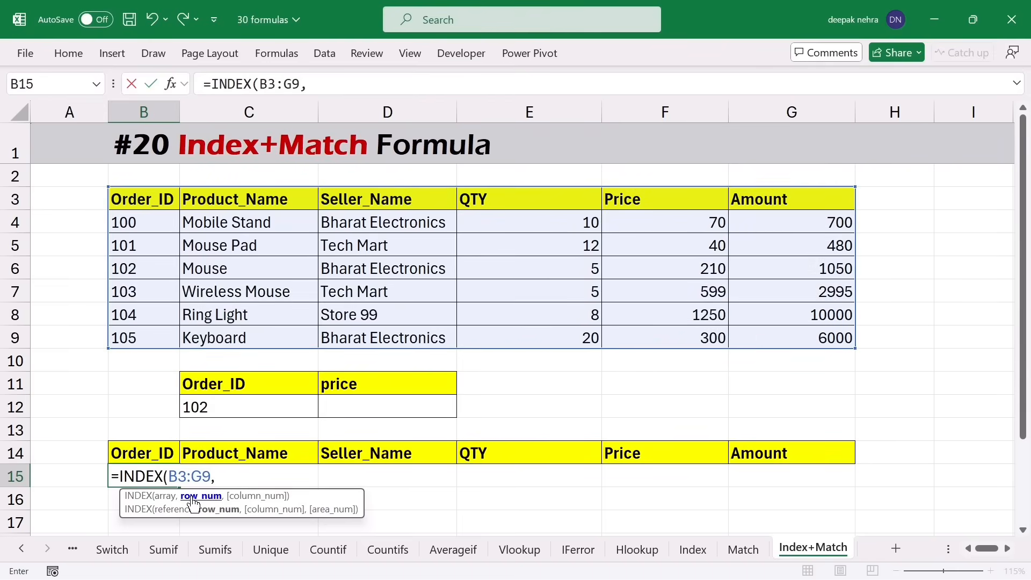
text(matc)
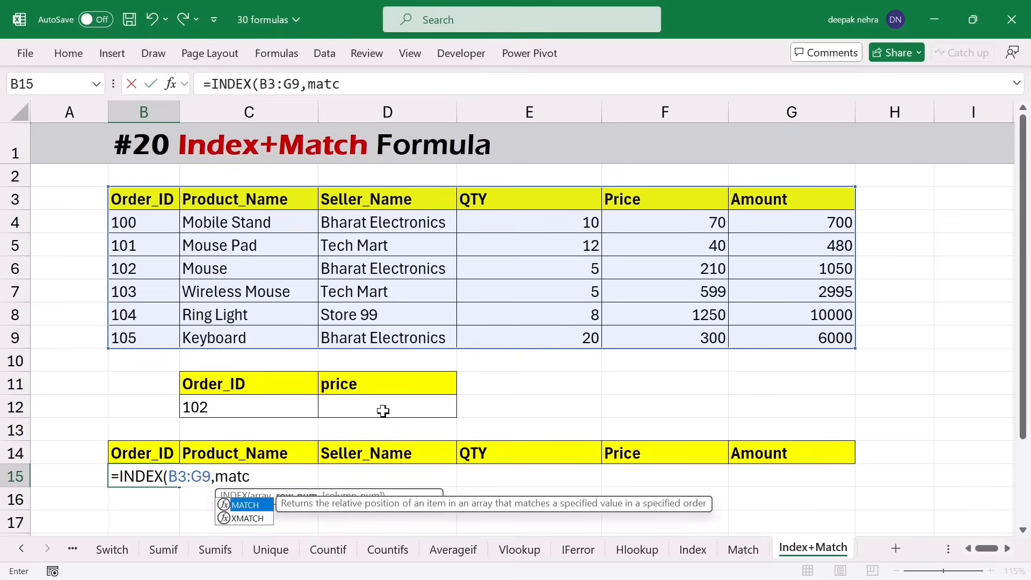
key(Tab)
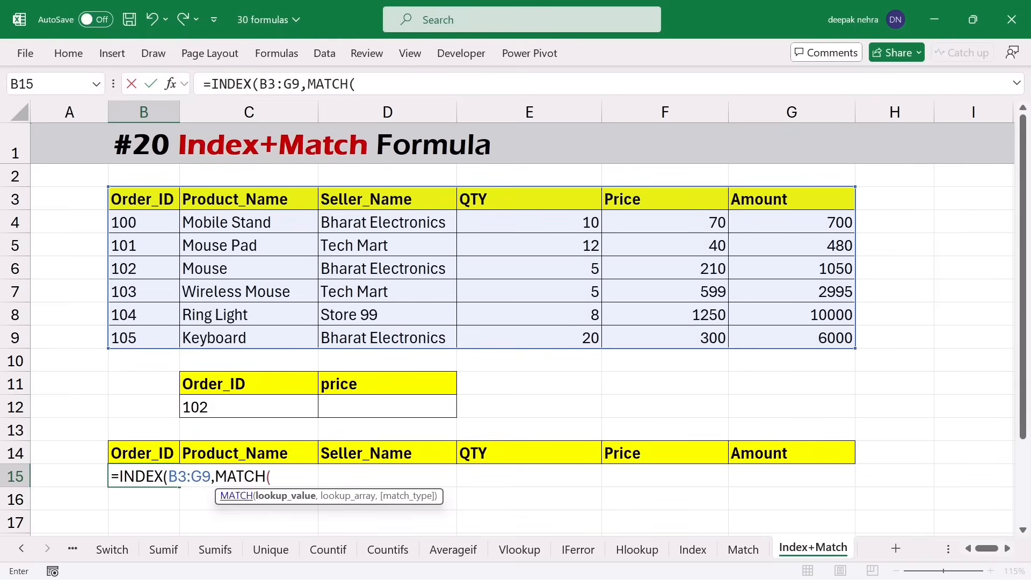
click(225, 410)
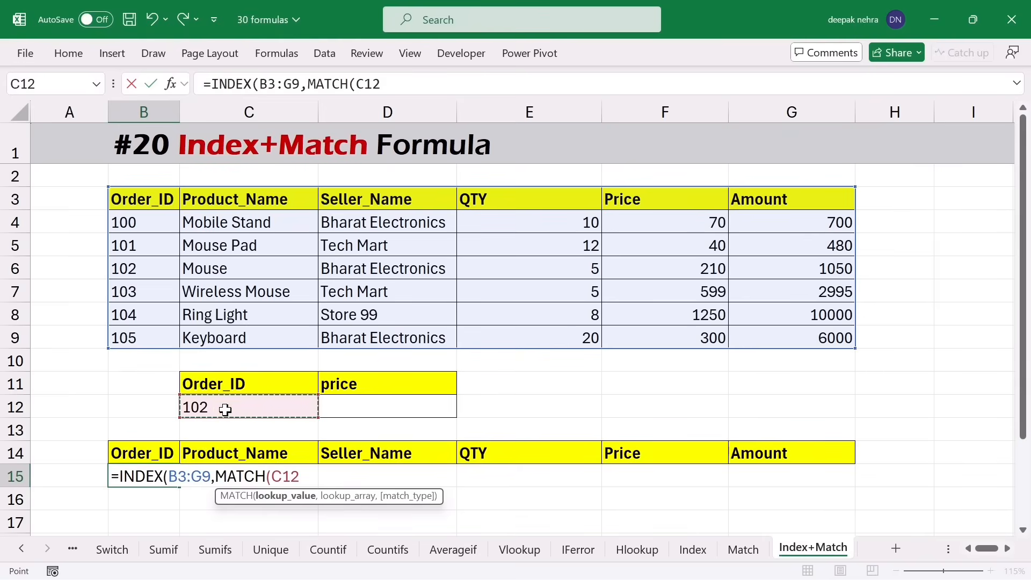
text(,)
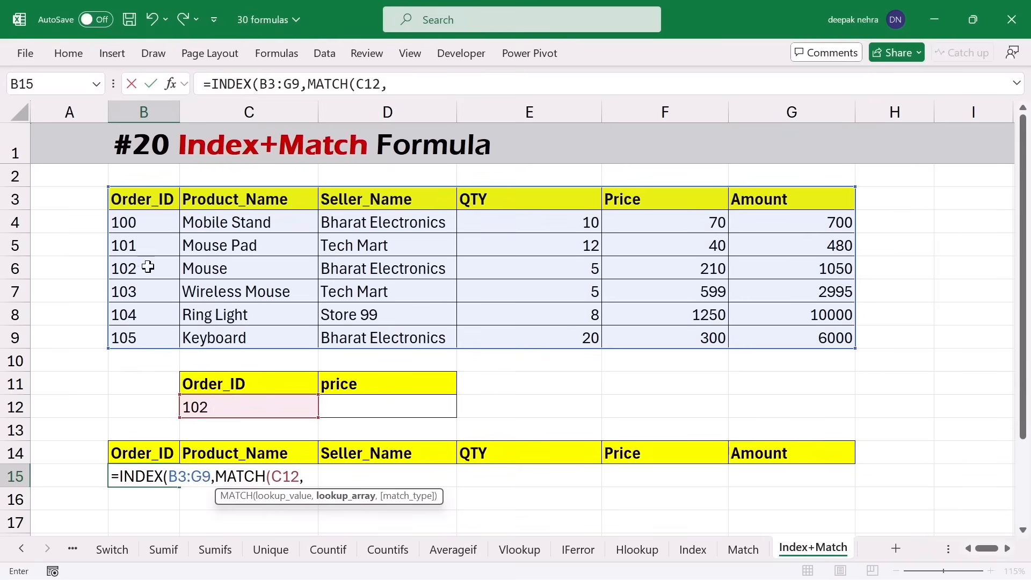
drag(138, 201, 133, 339)
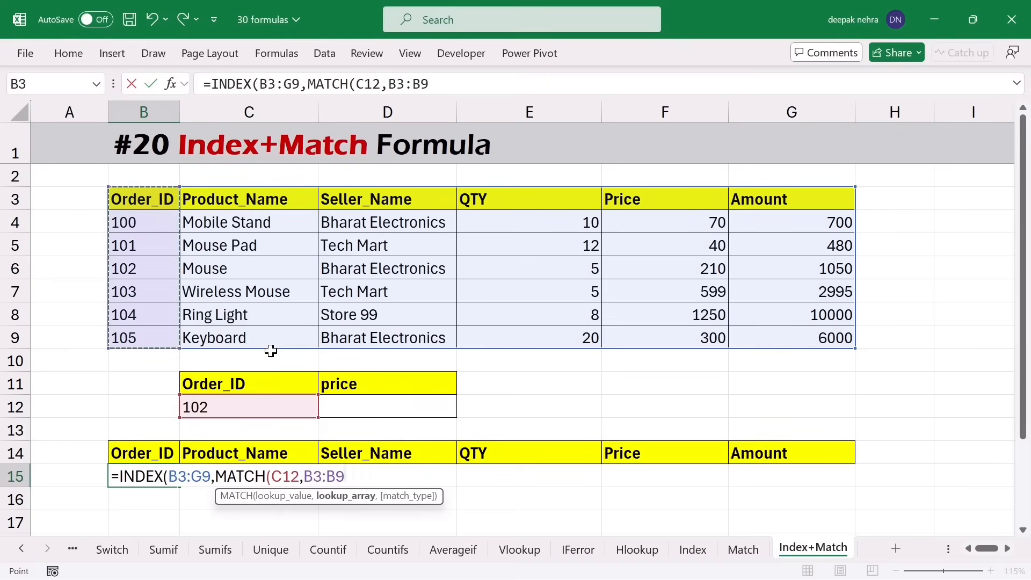
text(,0))
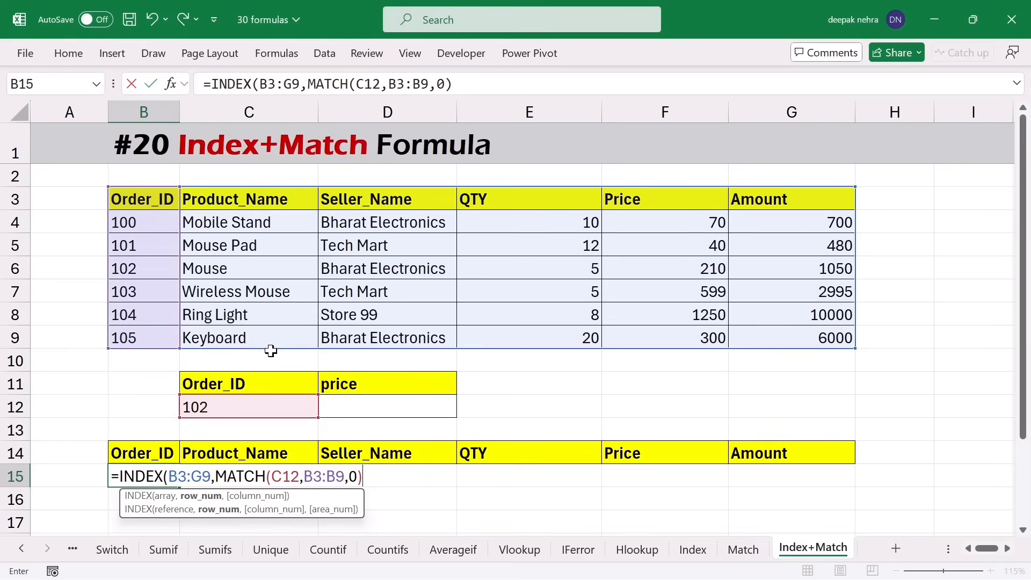
text(,)
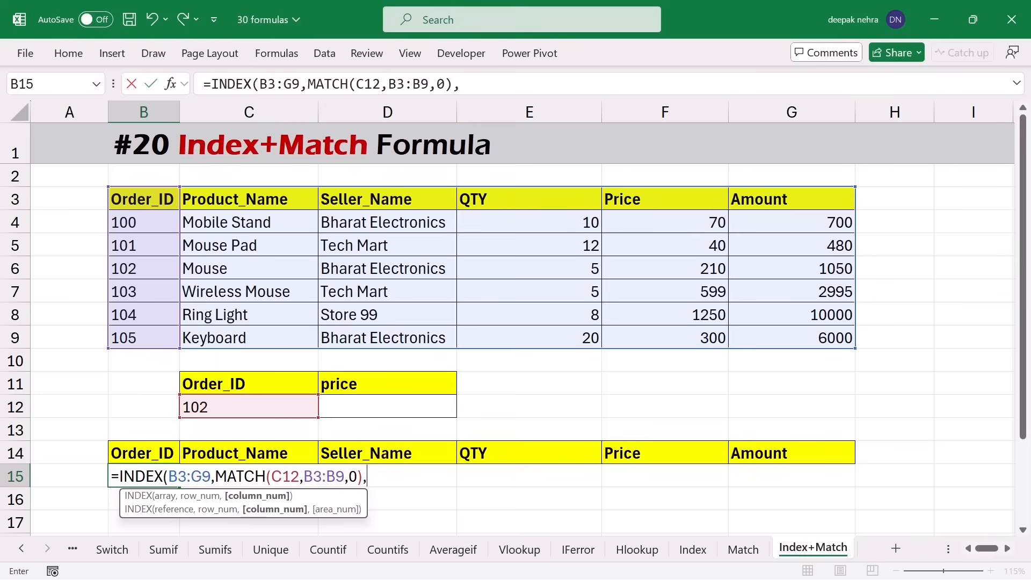
text())
key(Return)
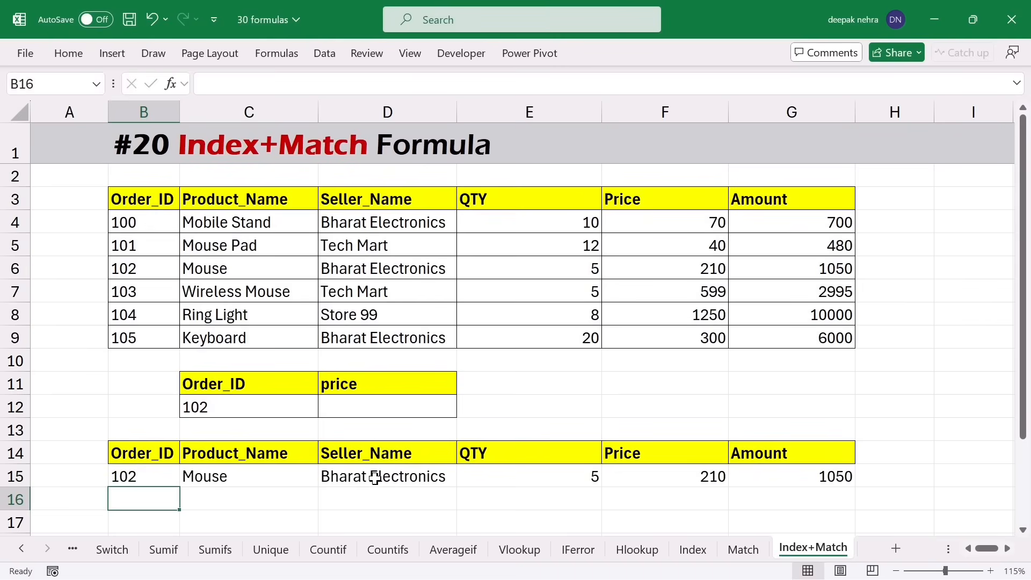
- Change C12's order ID to 104 so row 15 shows that order's record
drag(148, 480, 752, 476)
click(261, 403)
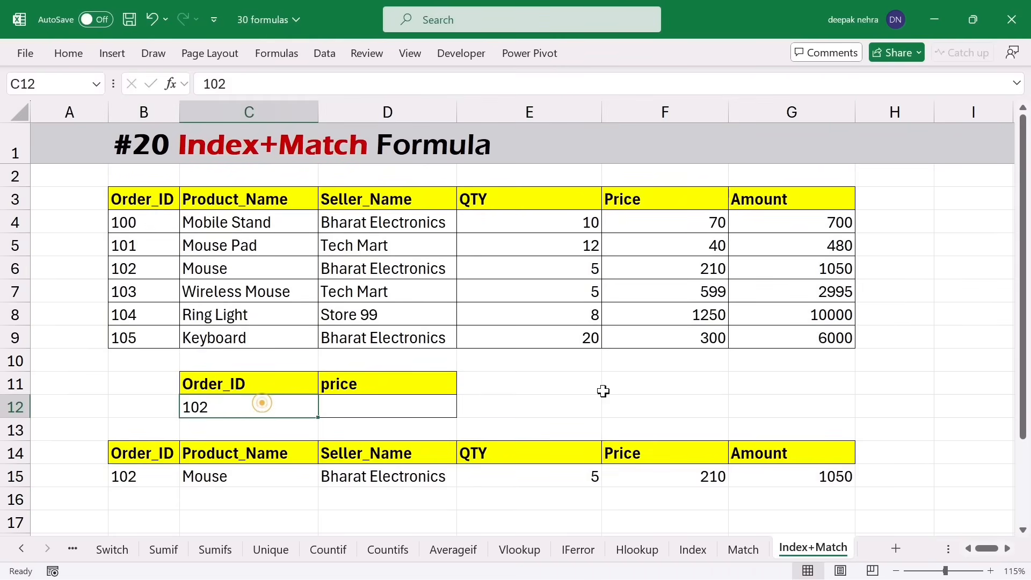
text(10)
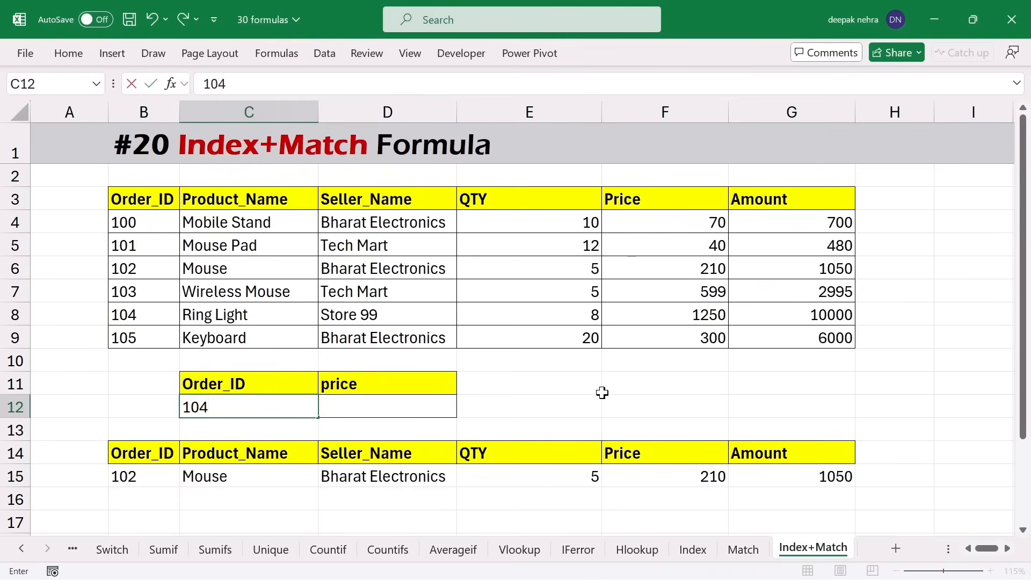
key(Return)
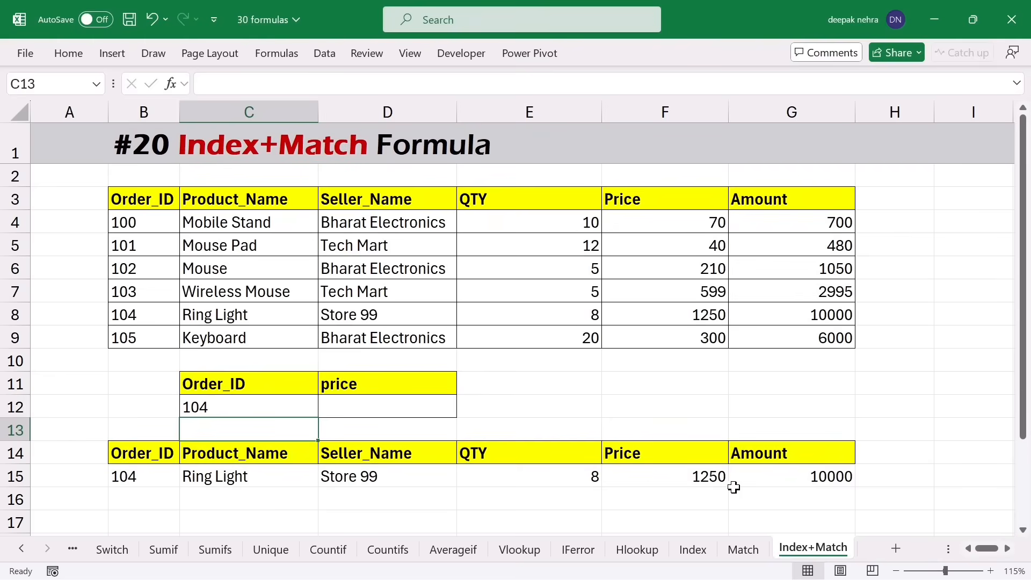
click(272, 412)
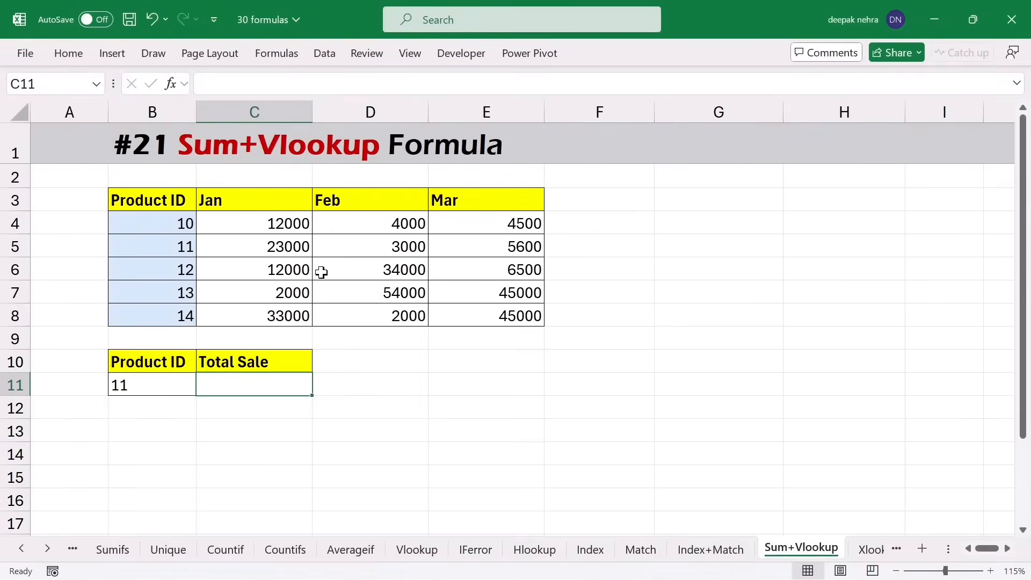
- Enter =VLOOKUP(B11,B3:E8,{2,3,4},0) in C11, spilling product 11's sales 23000, 3000, 5600
click(160, 379)
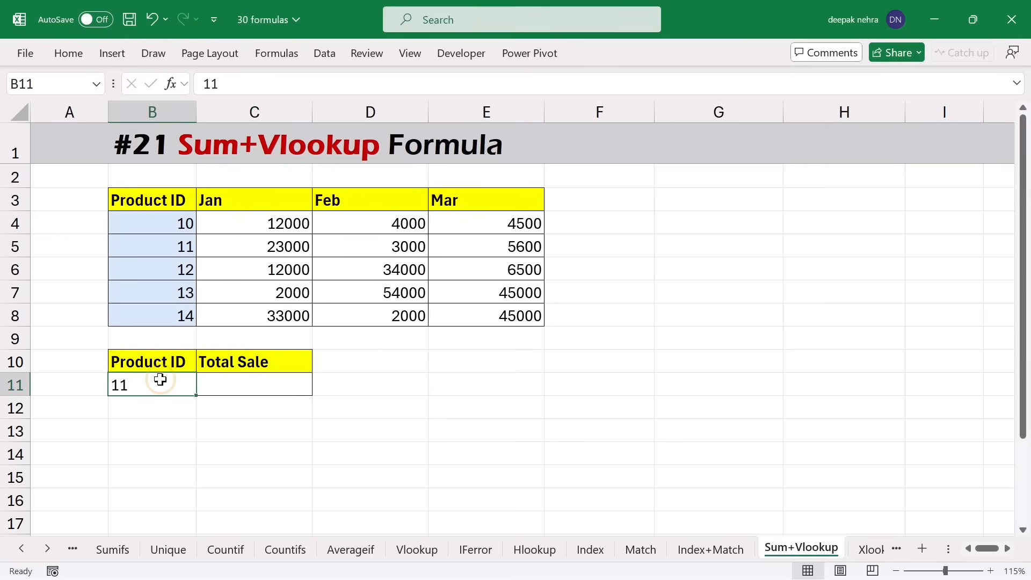
click(247, 383)
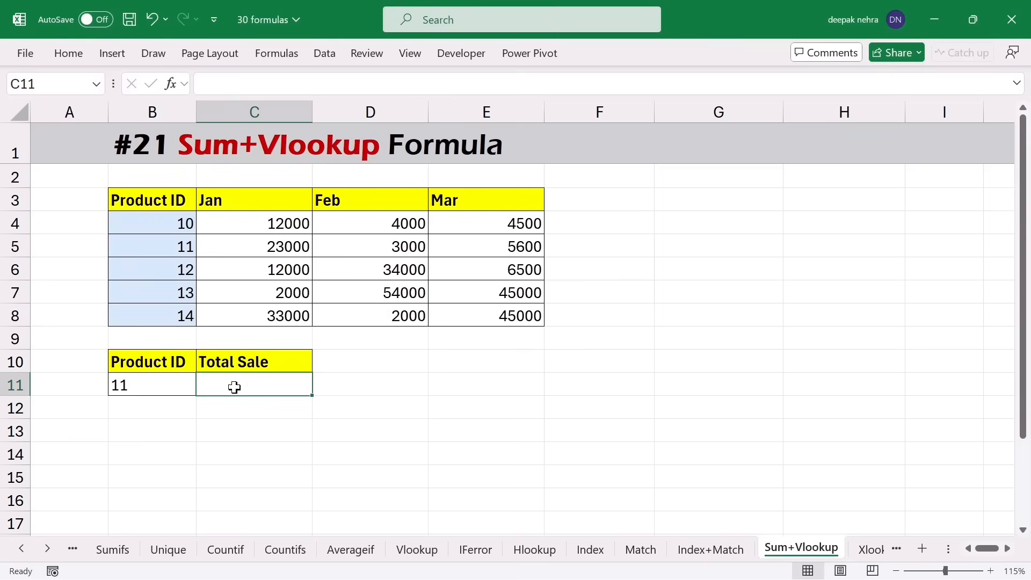
drag(280, 226, 450, 226)
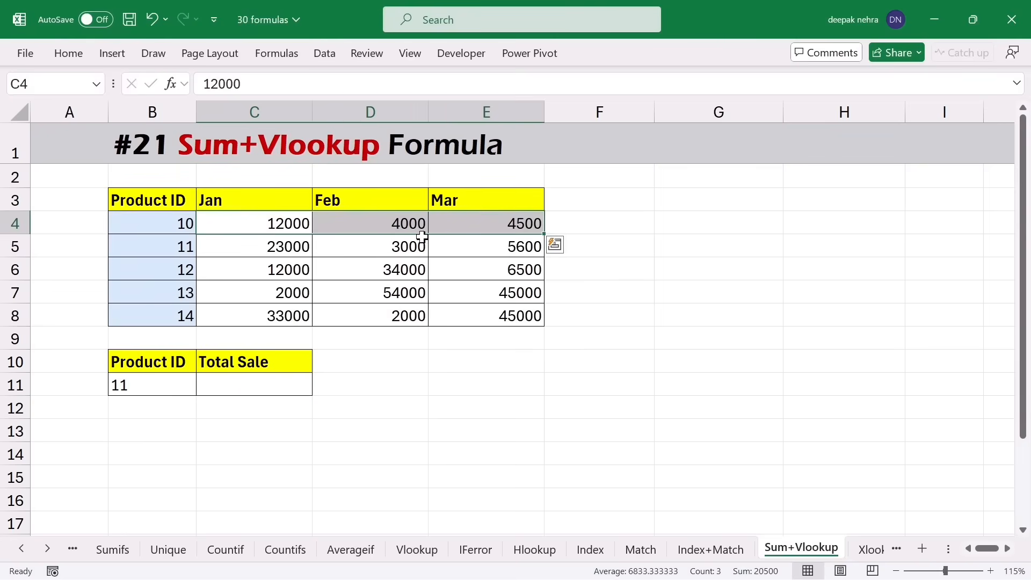
click(252, 377)
text(=vloo)
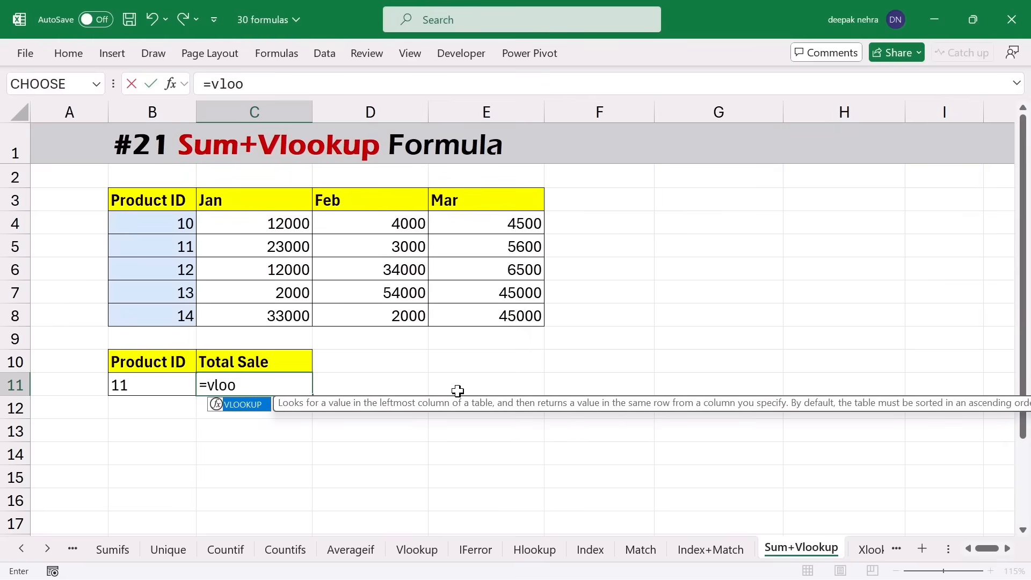
text(k)
key(Tab)
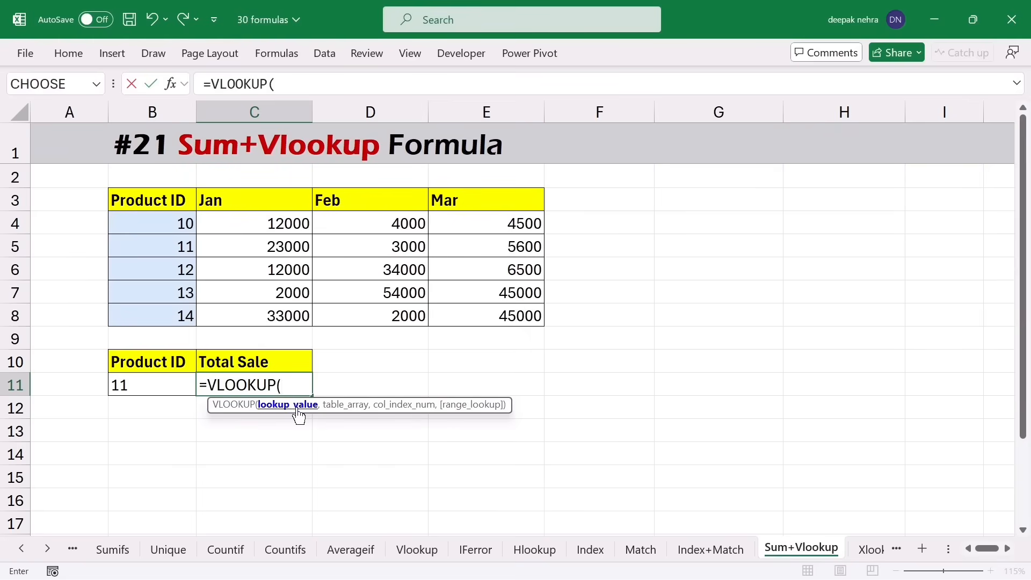
click(140, 386)
text(,)
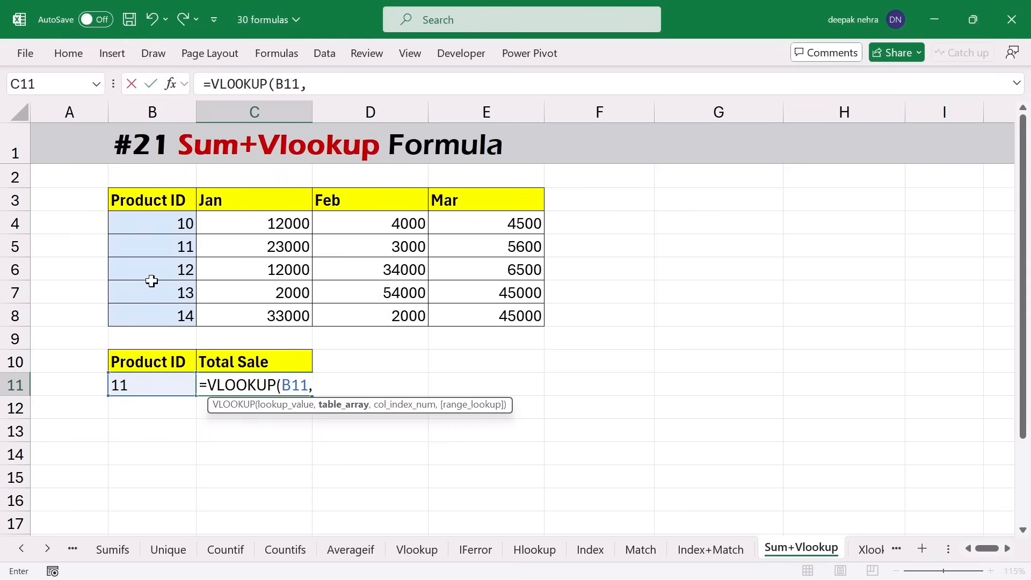
drag(152, 202, 466, 310)
text(,{)
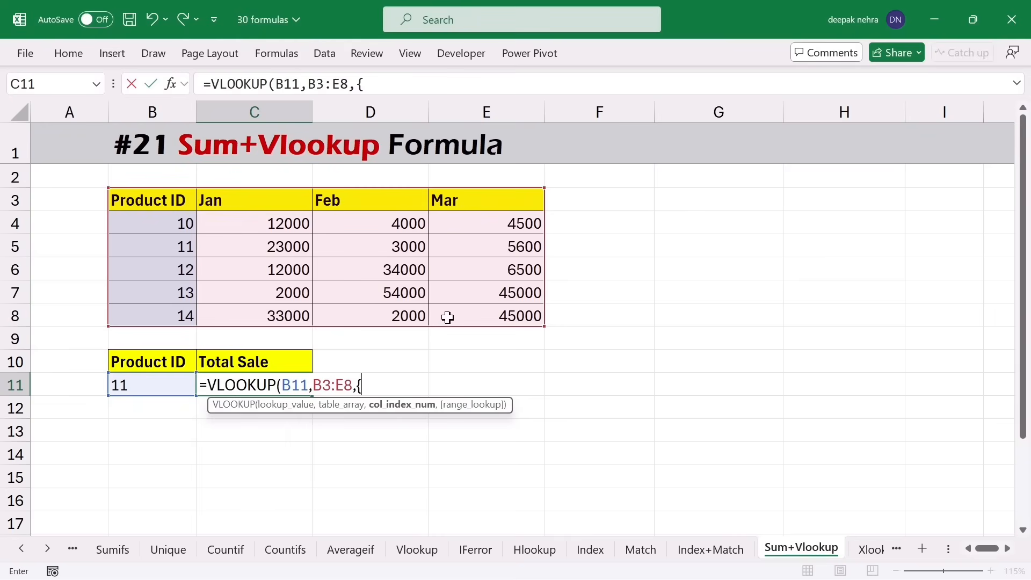
text(2,3,4)
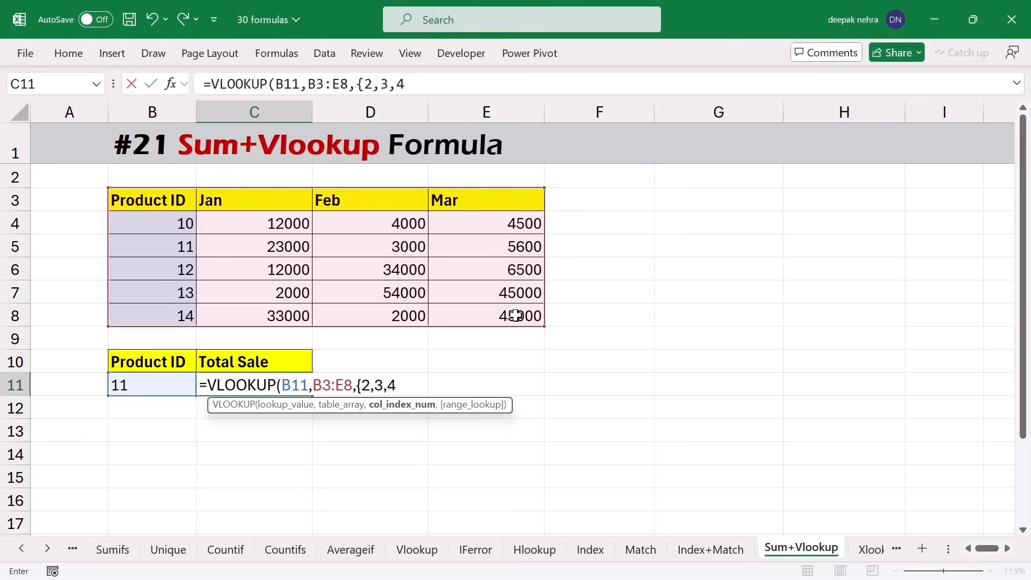
text(},0)
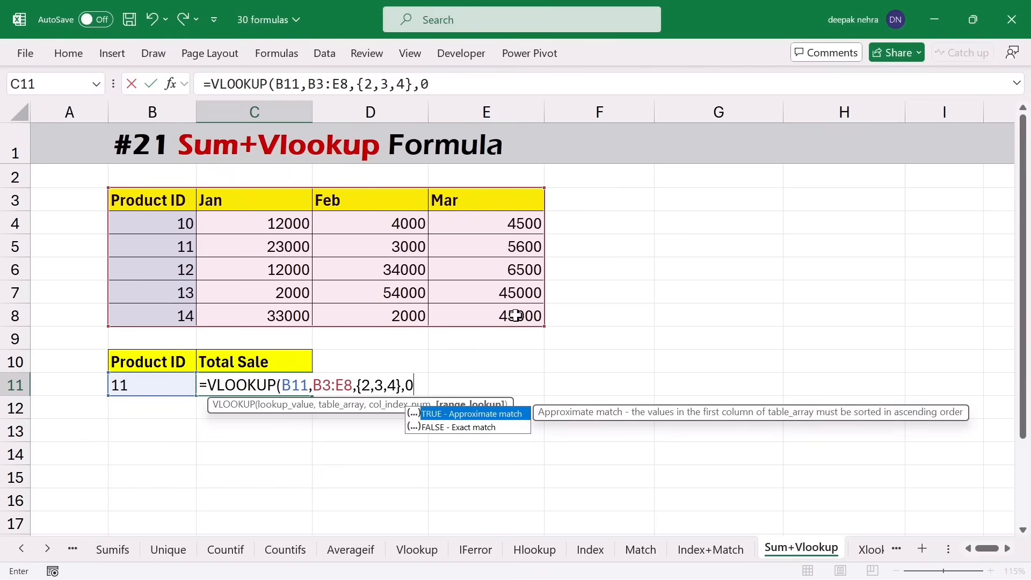
text())
key(Return)
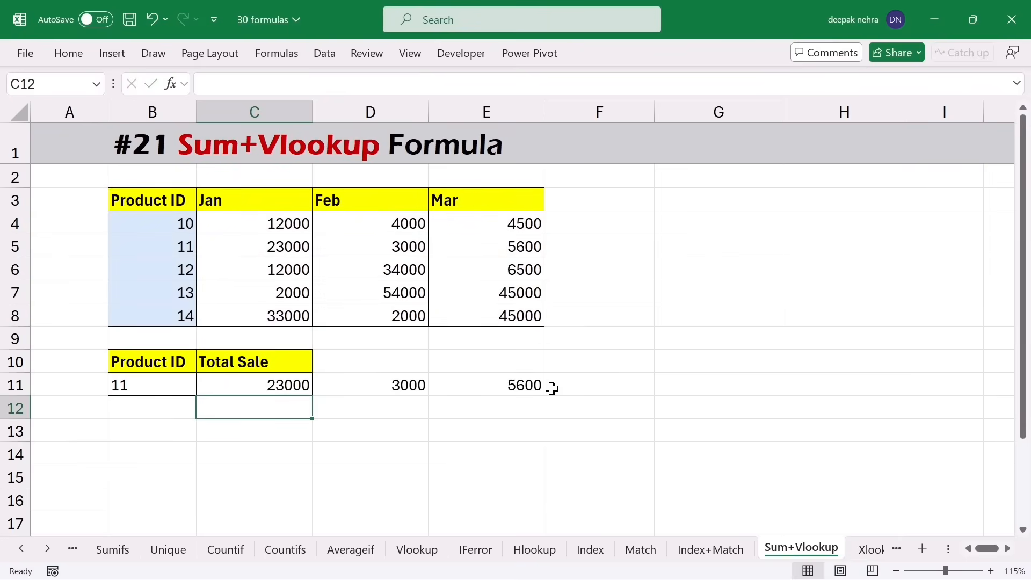
- Wrap C11's lookup as =SUM(VLOOKUP(B11,B3:E8,{2,3,4},0)) to total the three months
double_click(242, 385)
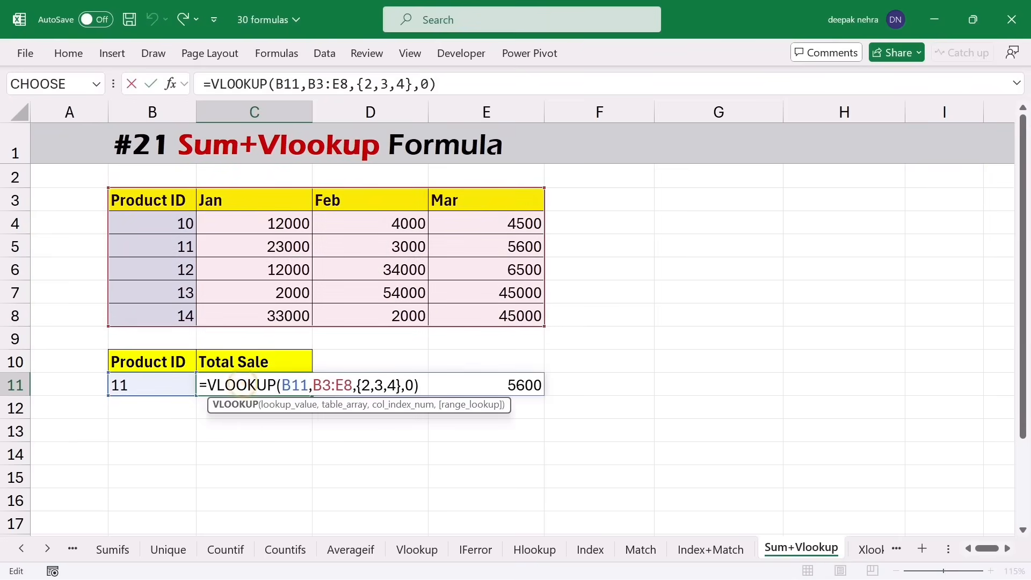
key(Home)
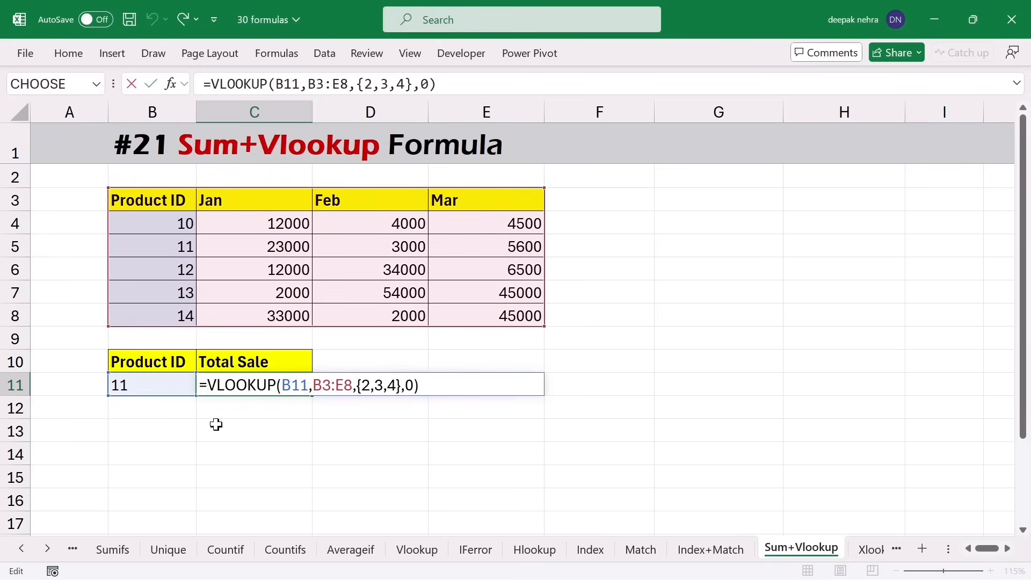
text(sum)
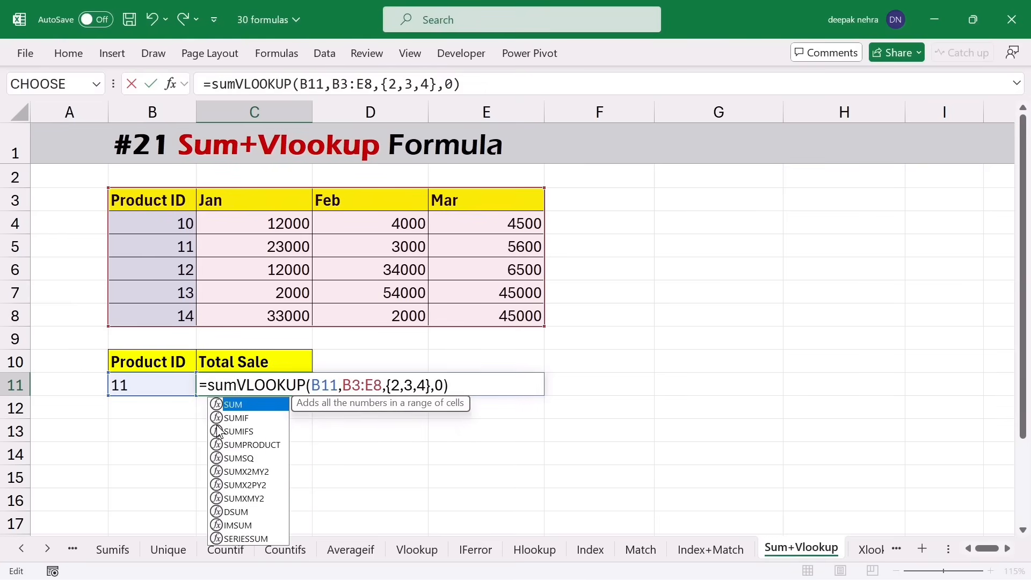
text(()
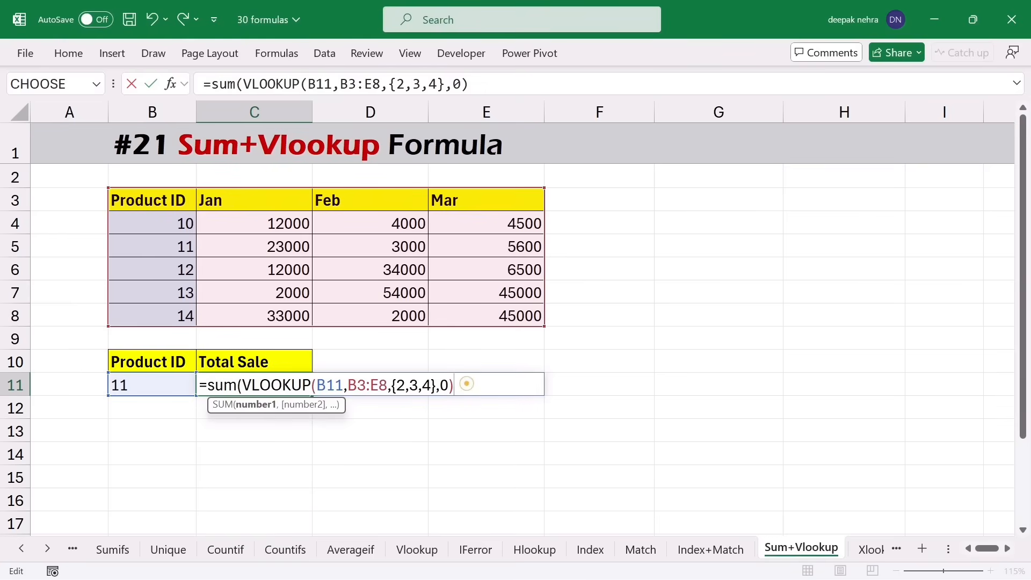
text())
key(Return)
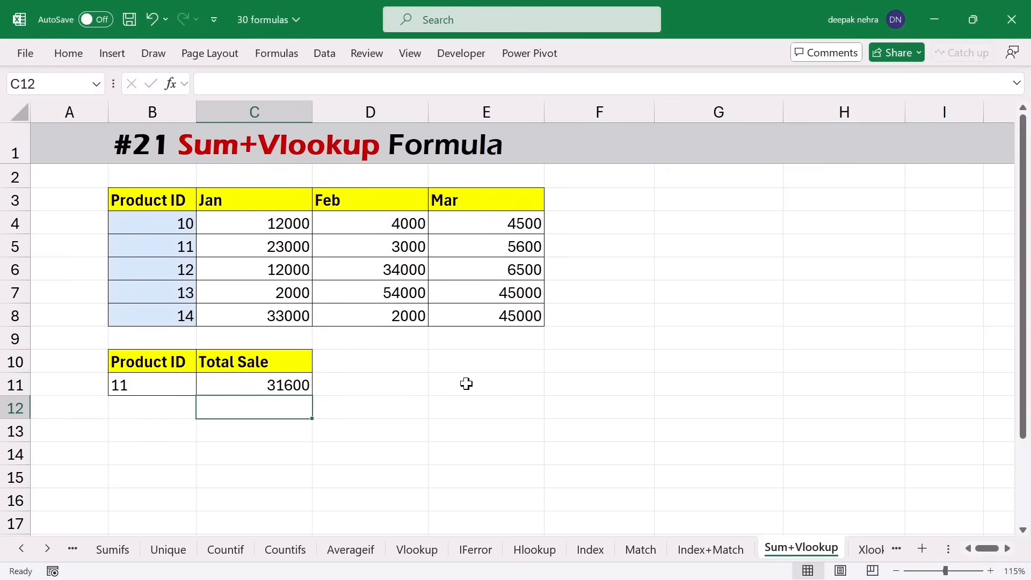
- Change the Product ID in B11 to 12 to update the summed total
click(151, 386)
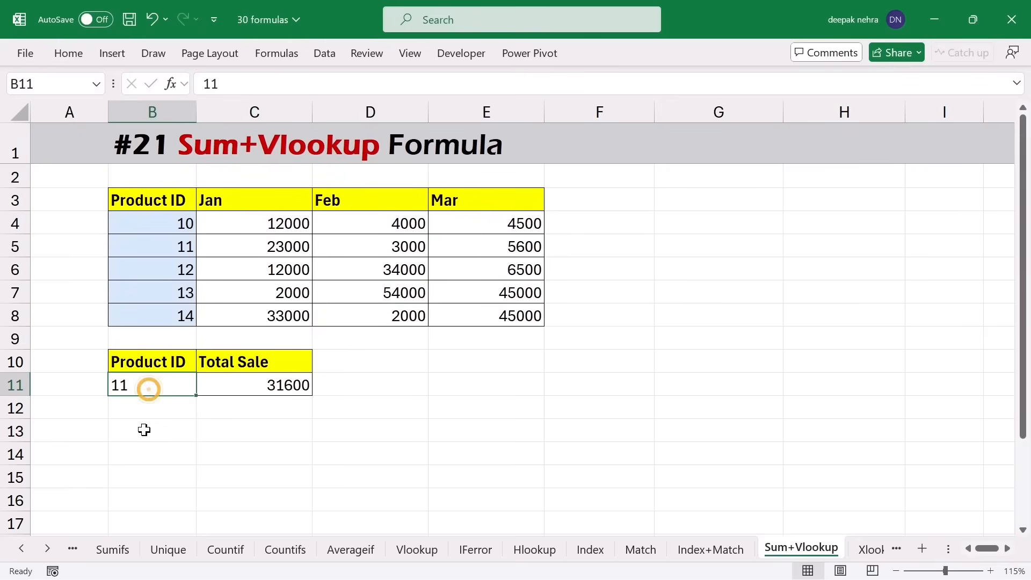
text(1)
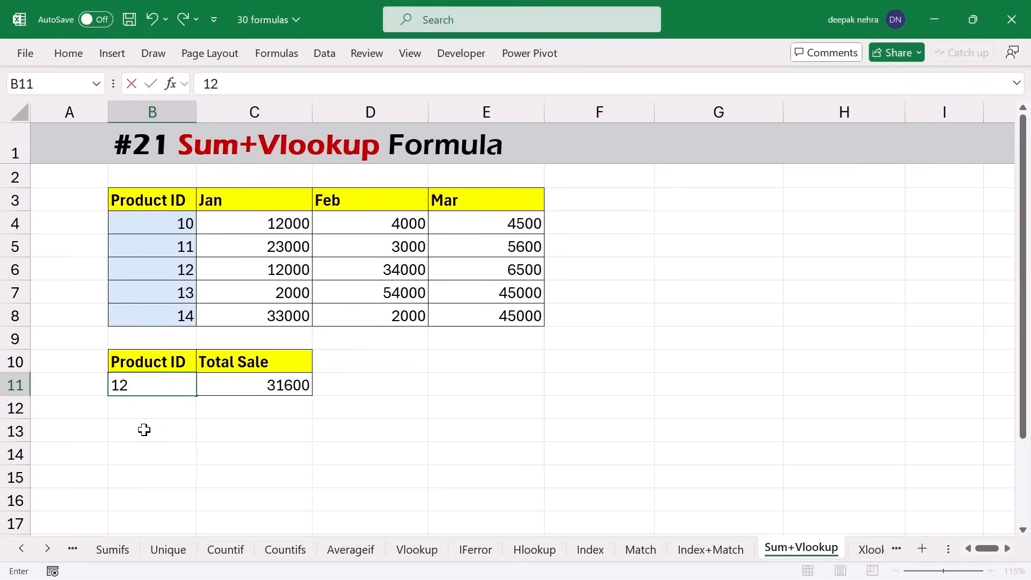
key(Return)
click(237, 389)
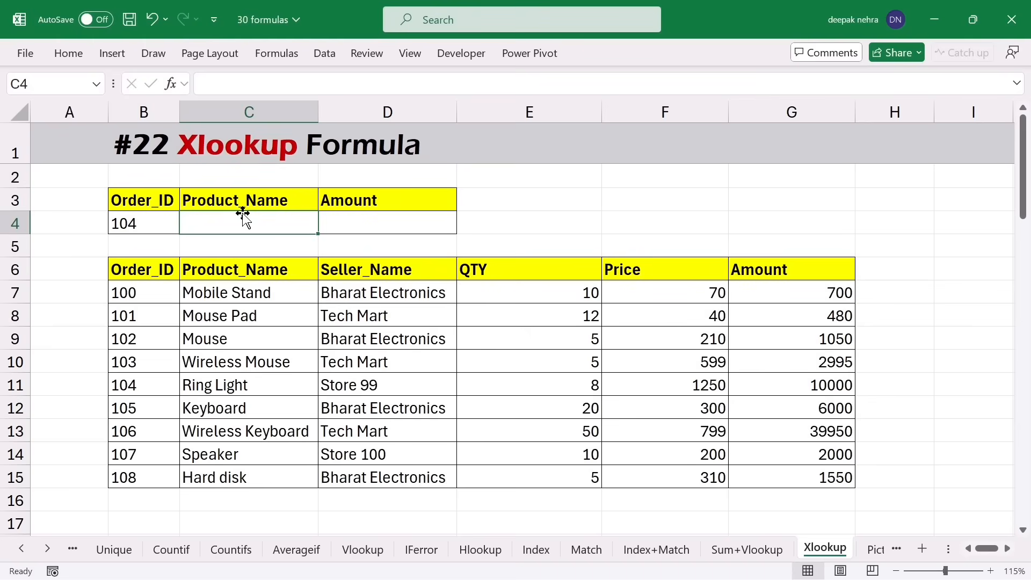
- Enter =XLOOKUP(B4,B6:B15,C6:C15) in C4 so order 104 returns Ring Light
click(140, 226)
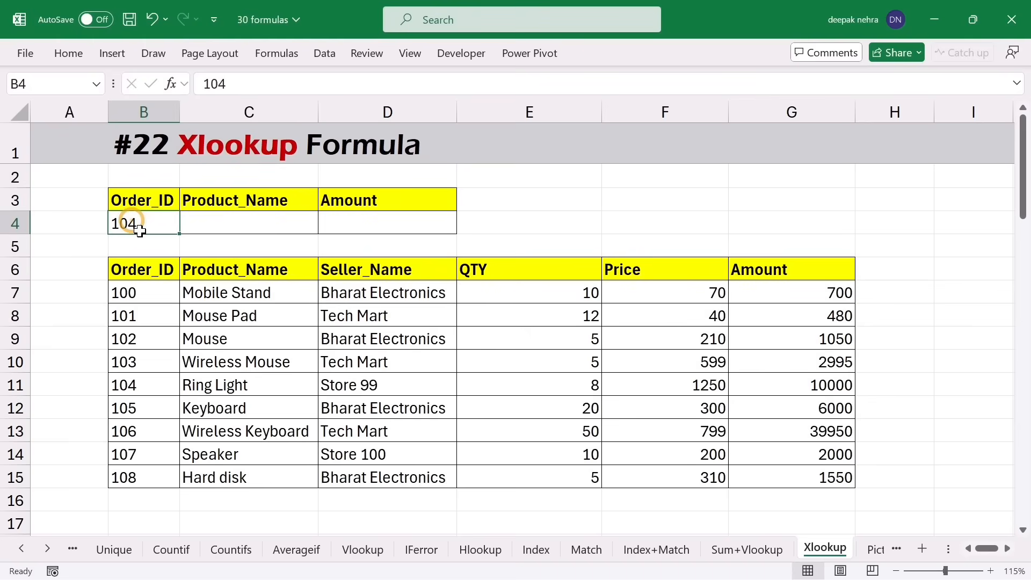
drag(151, 295, 156, 401)
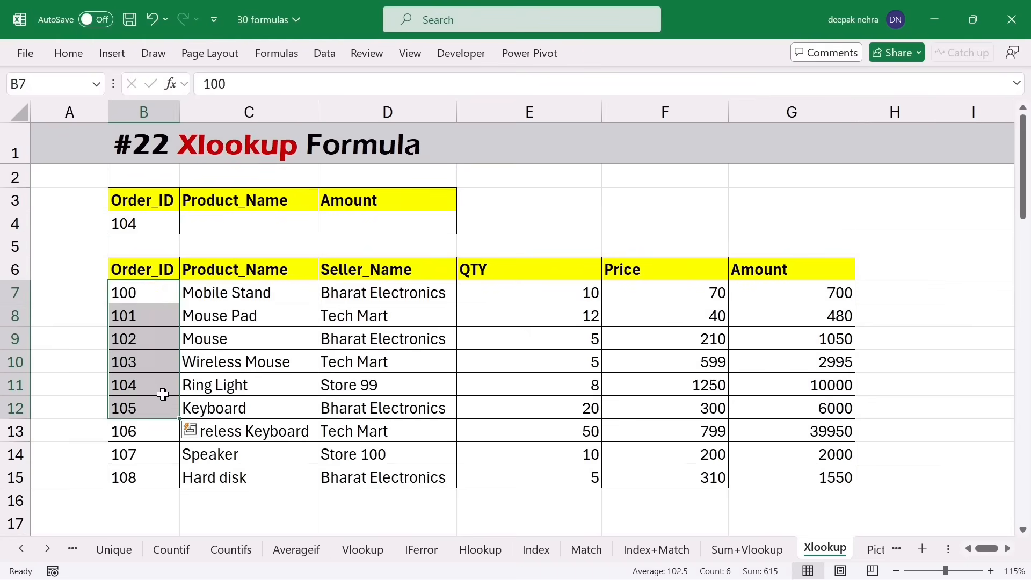
click(242, 224)
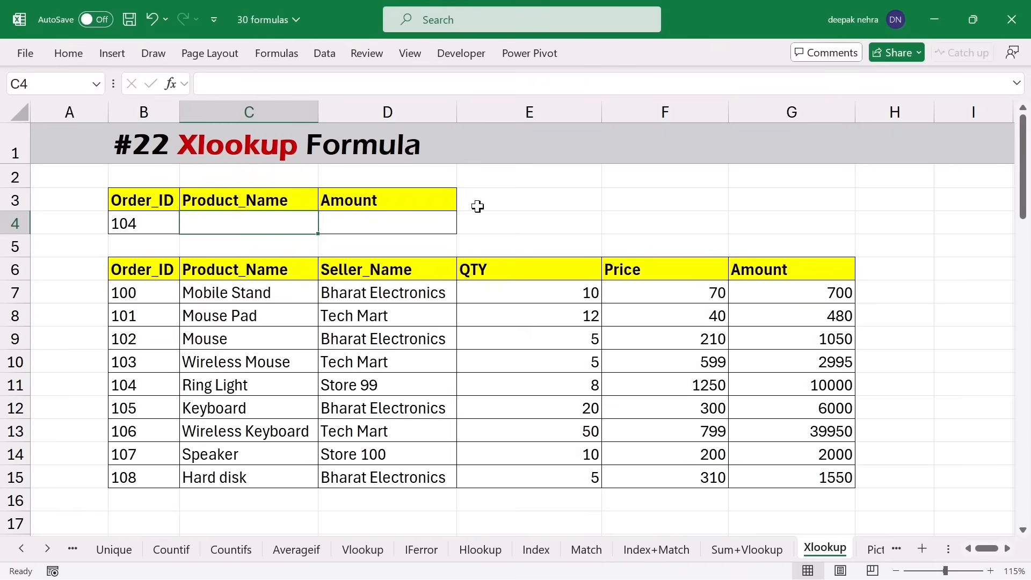
text(=xl)
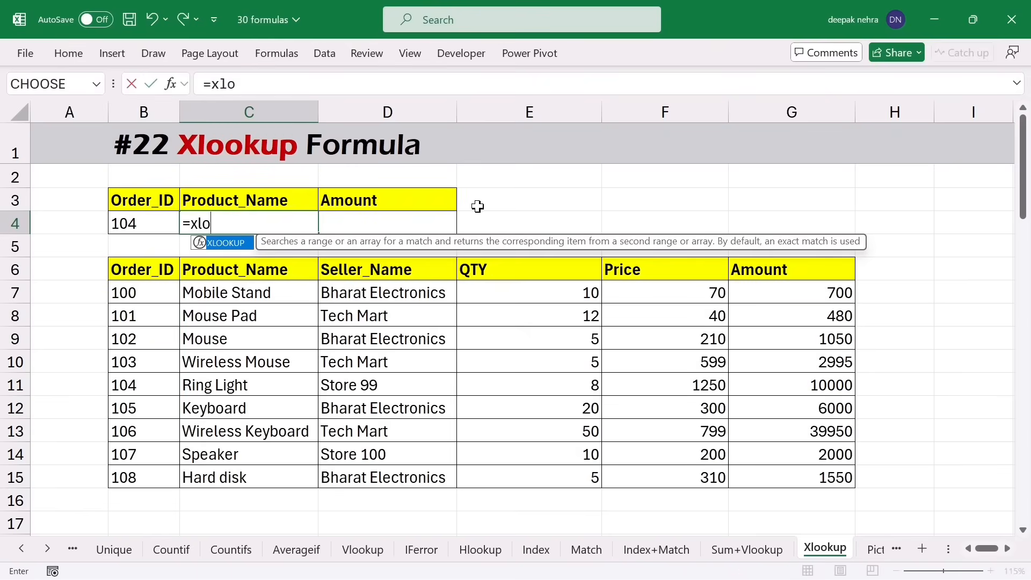
text(o)
key(Tab)
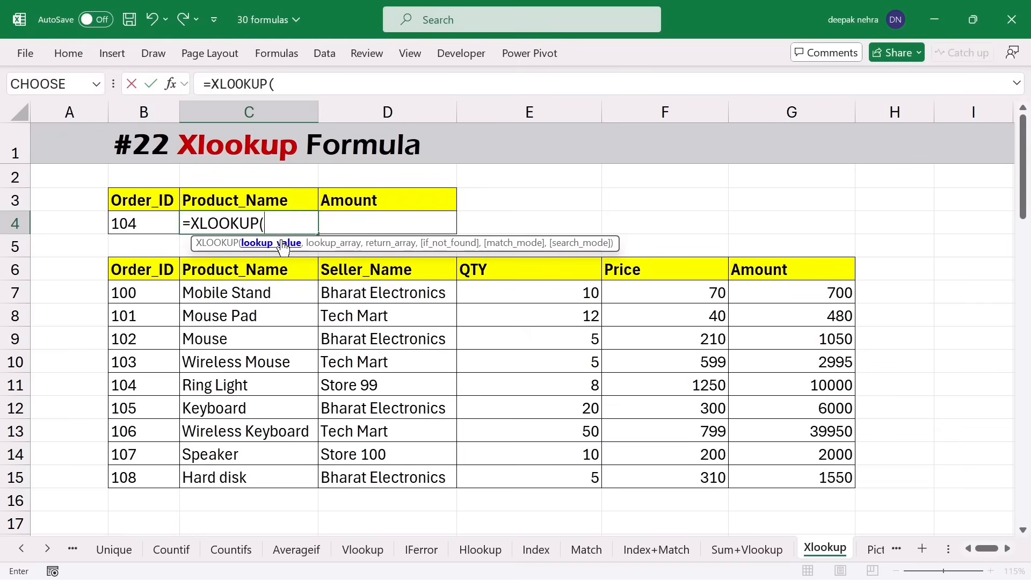
click(148, 222)
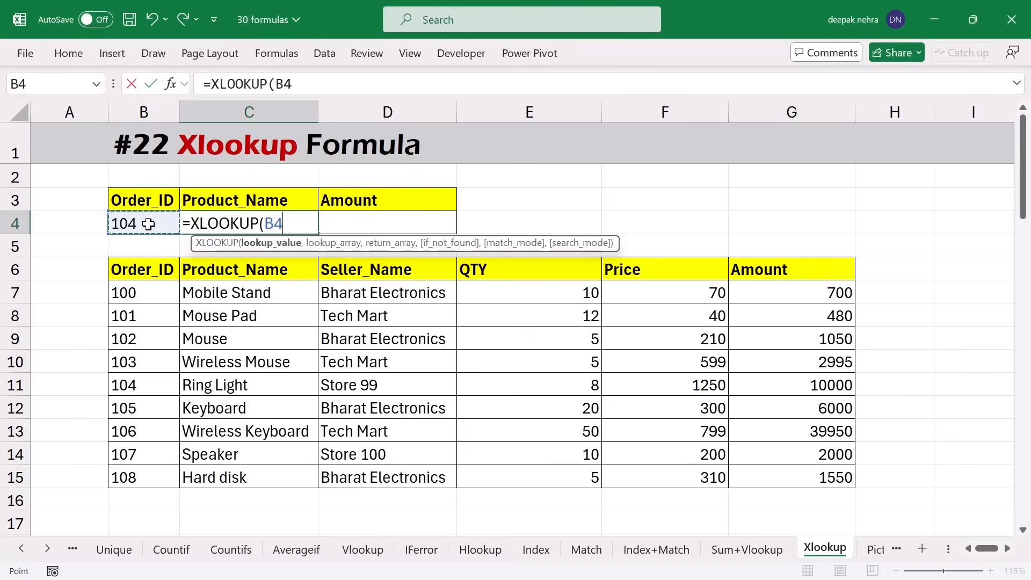
text(,)
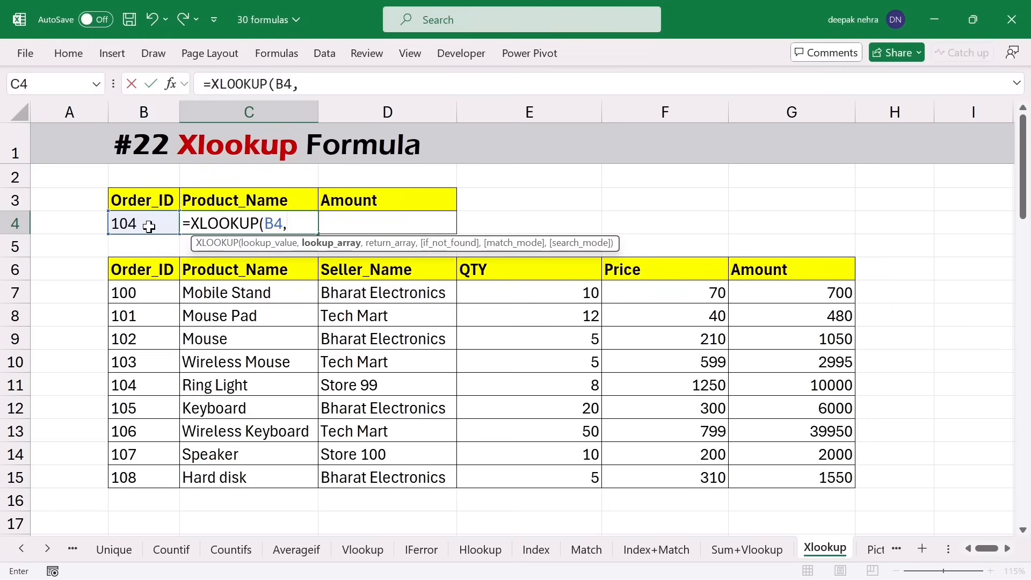
drag(138, 269, 141, 477)
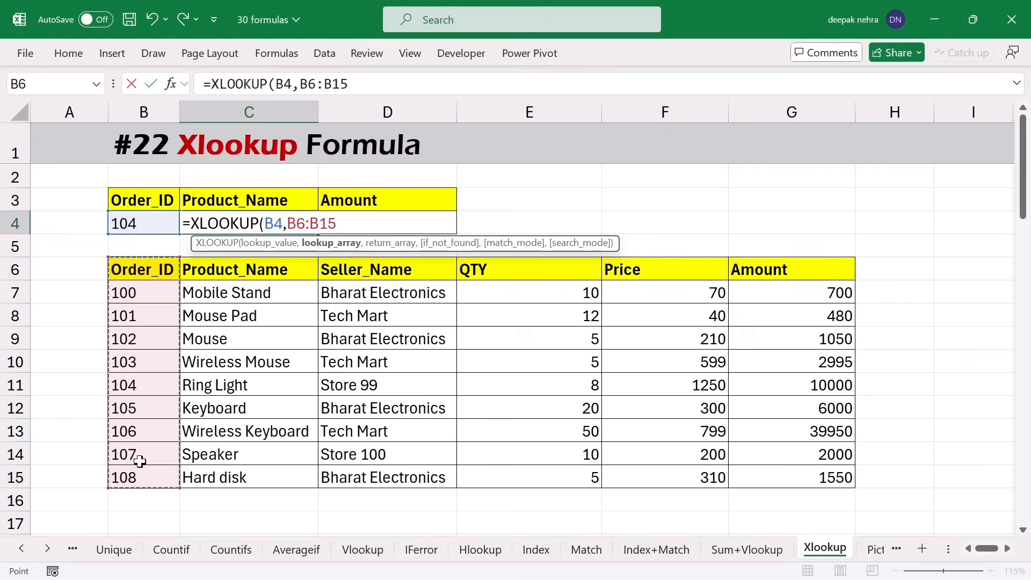
text(,)
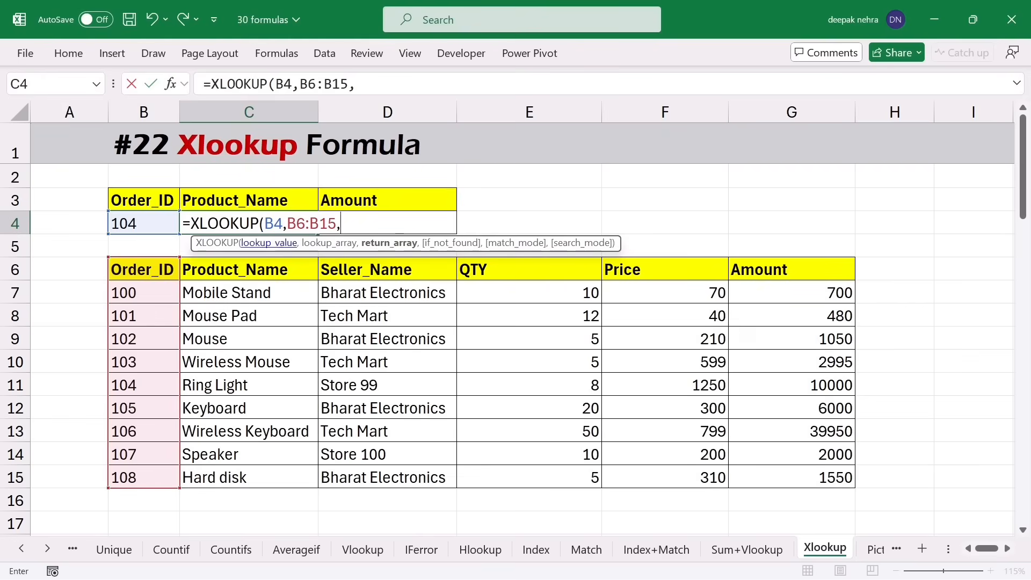
drag(243, 268, 231, 480)
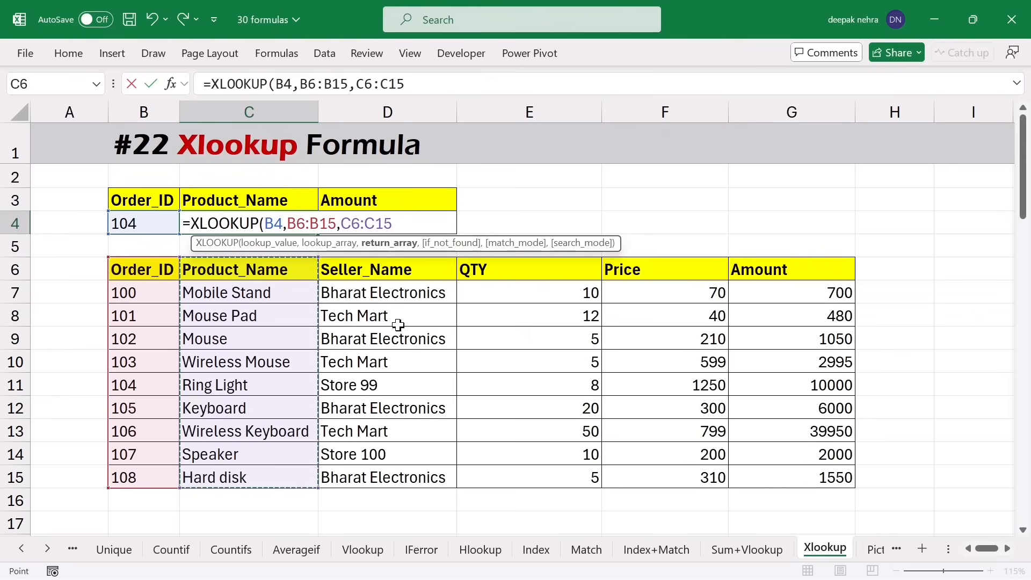
text())
key(Return)
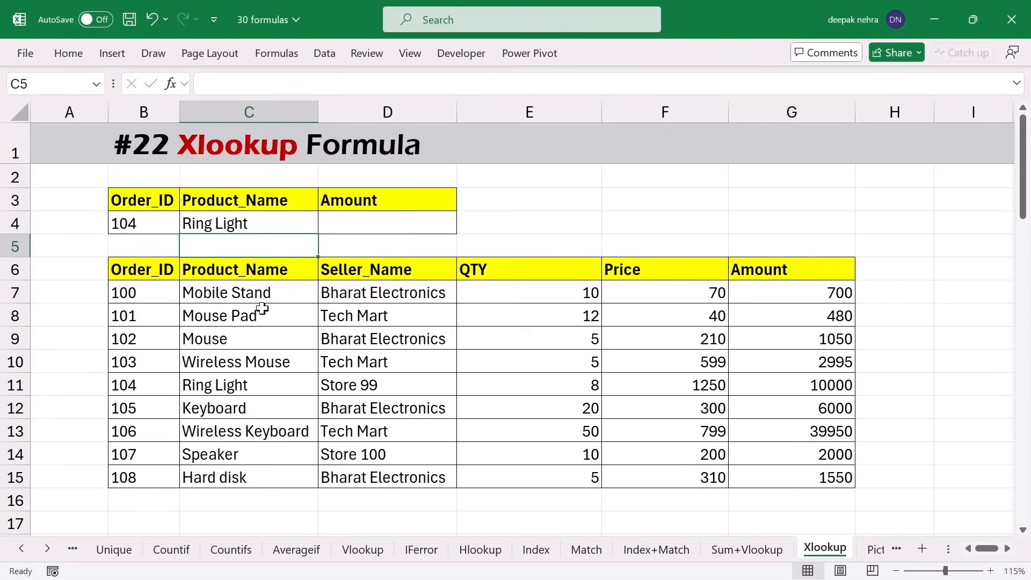
- Locate order 104 and its Ring Light product in the source table
drag(147, 292, 237, 382)
click(148, 385)
click(252, 385)
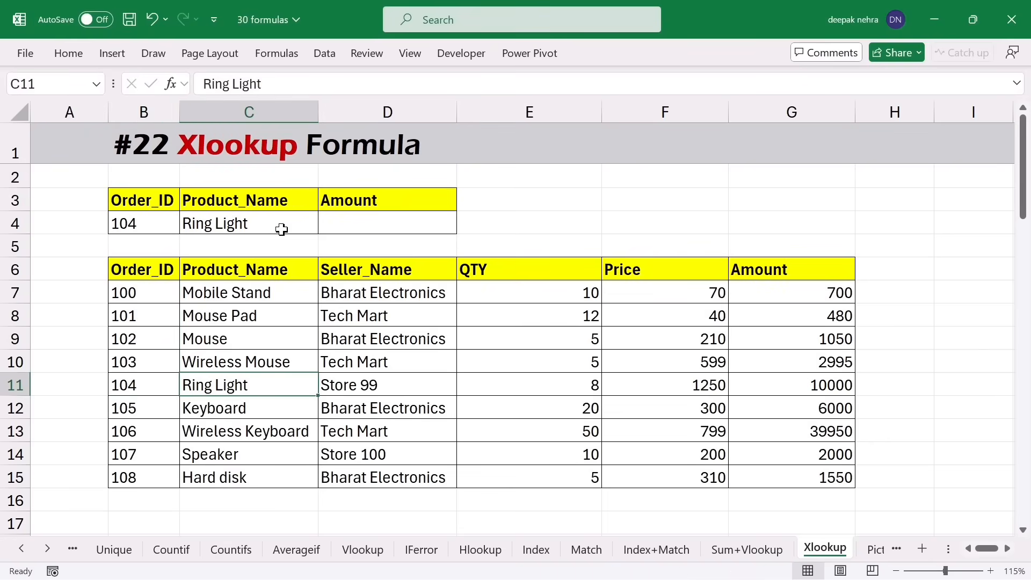
- Enter =XLOOKUP(B4,B6:B15,G6:G15) in D4 to return the amount 10000
click(346, 223)
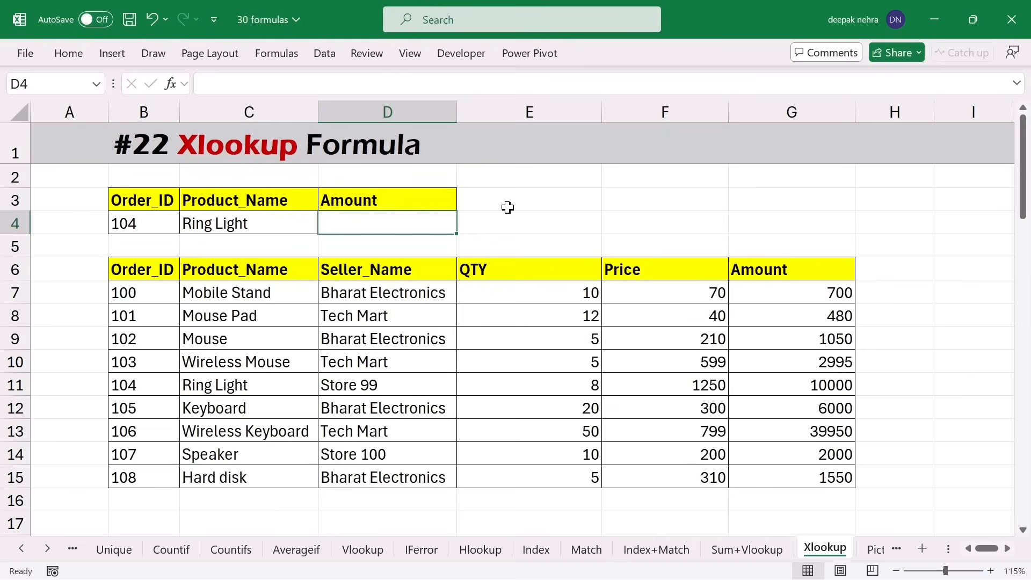
text(=)
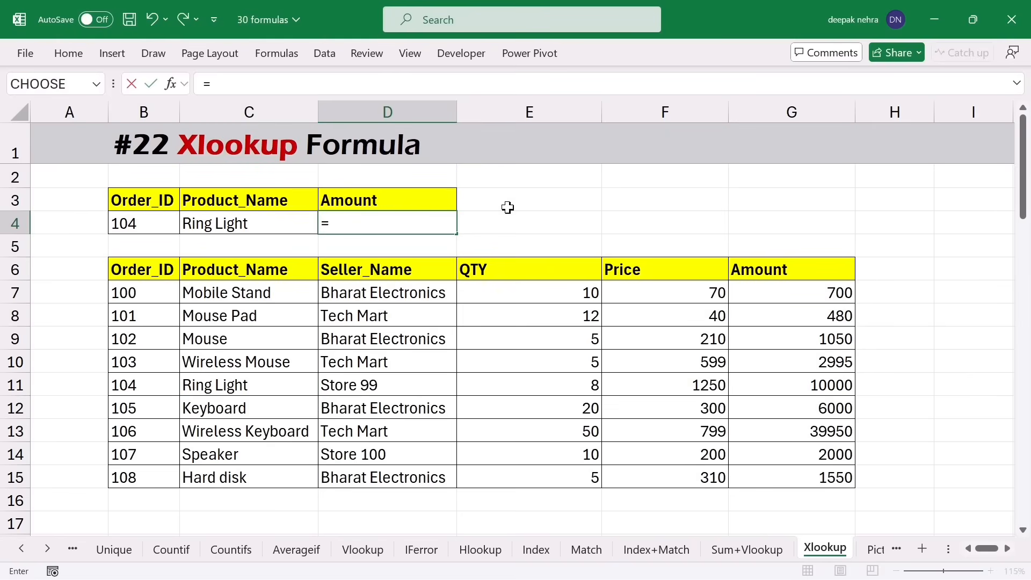
text(xloo)
key(Tab)
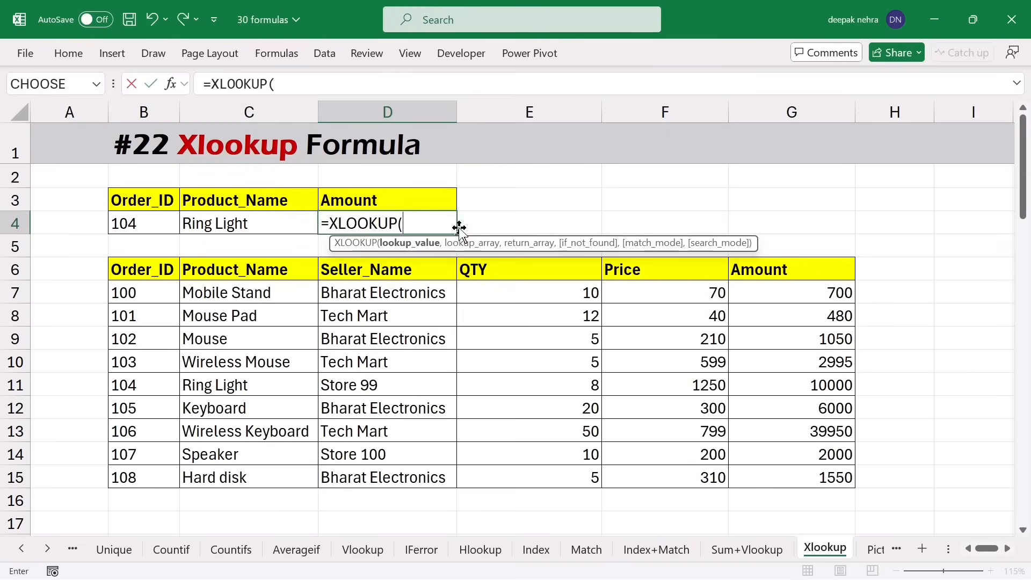
click(137, 224)
text(,)
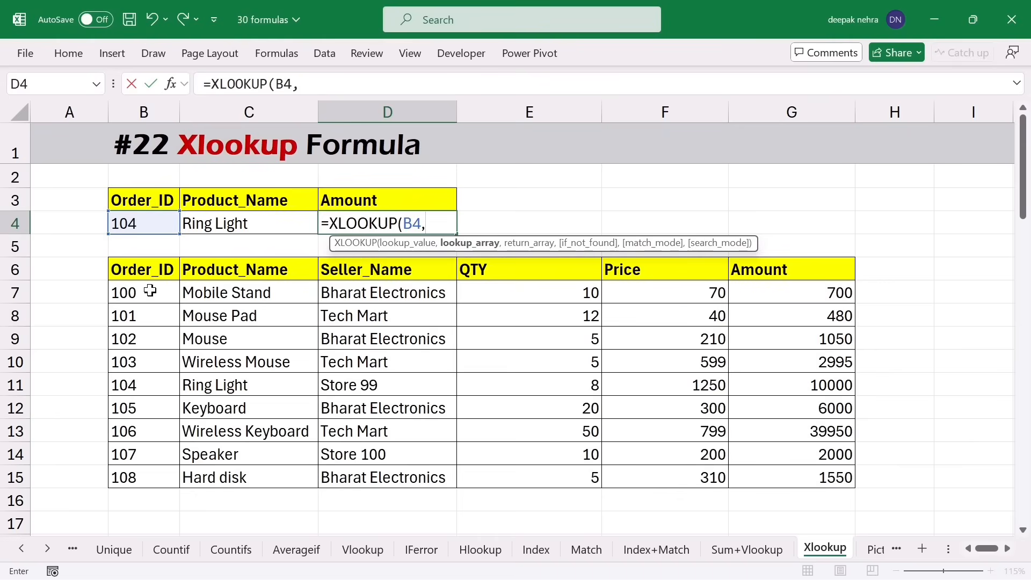
drag(140, 273, 159, 478)
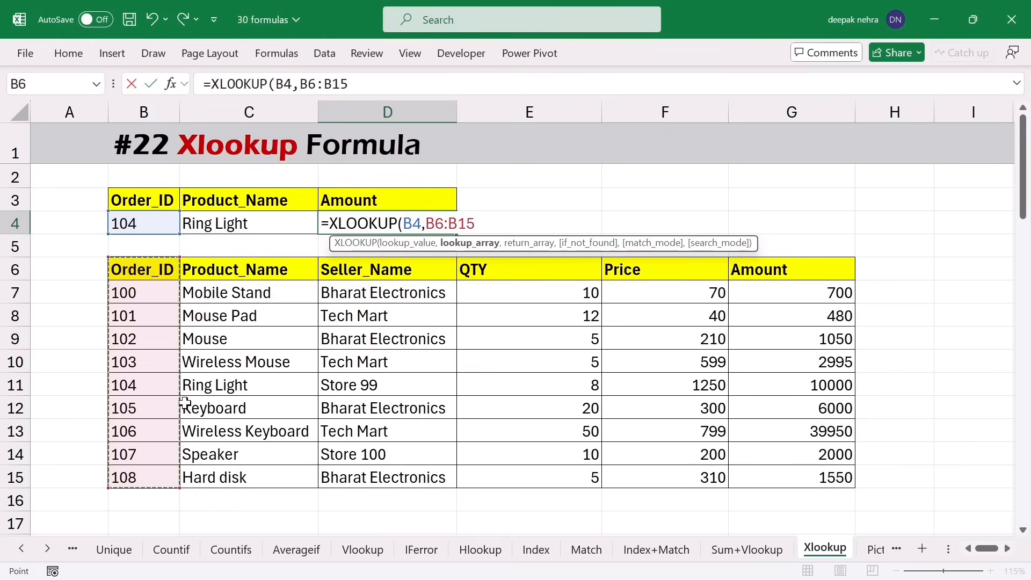
text(,)
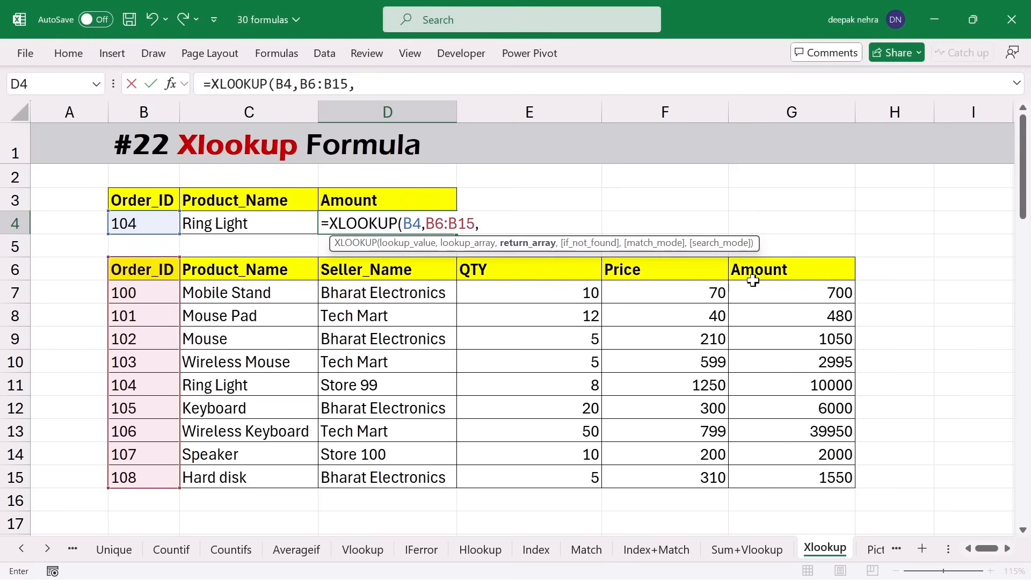
drag(759, 272, 759, 479)
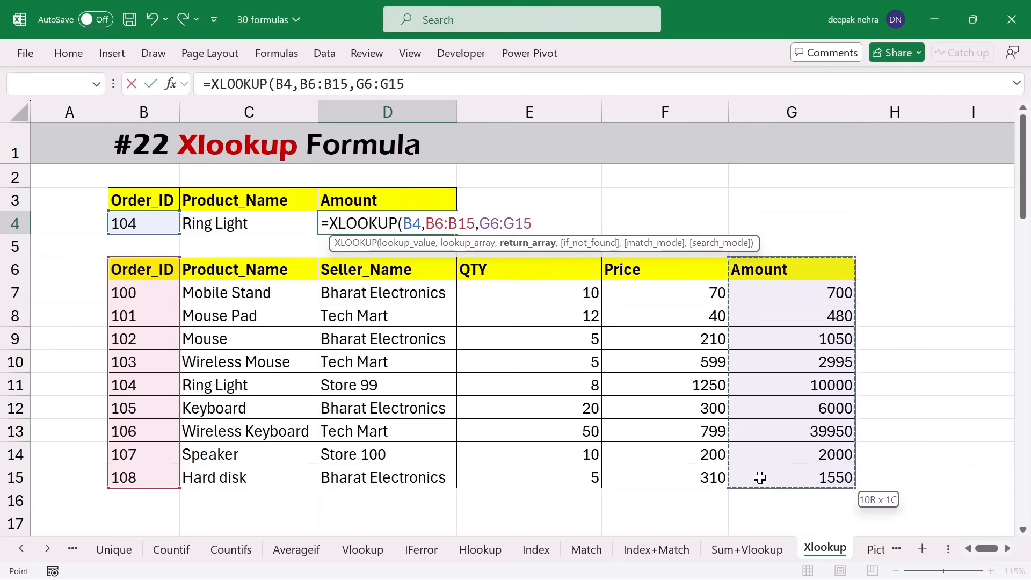
key(Return)
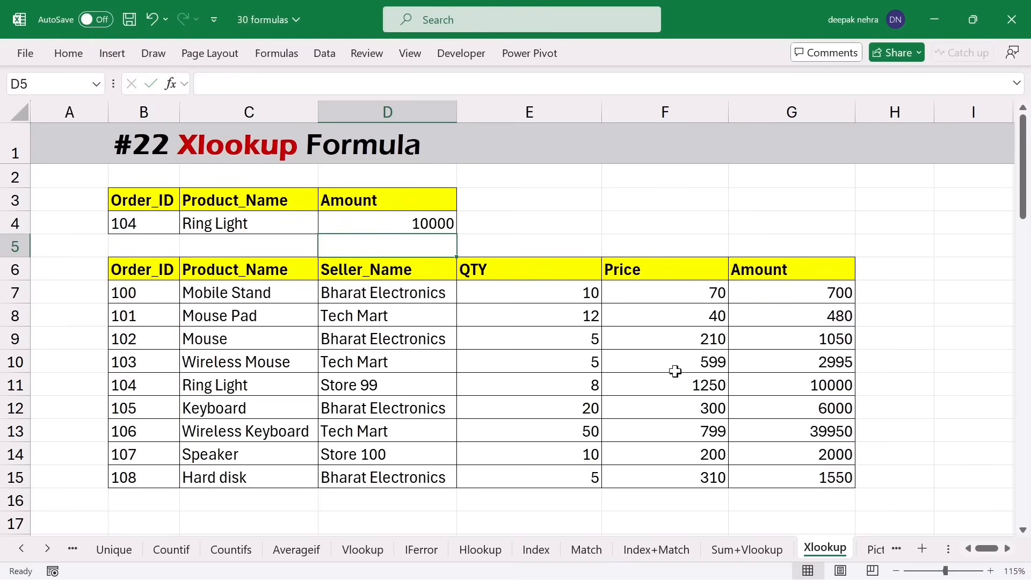
click(397, 220)
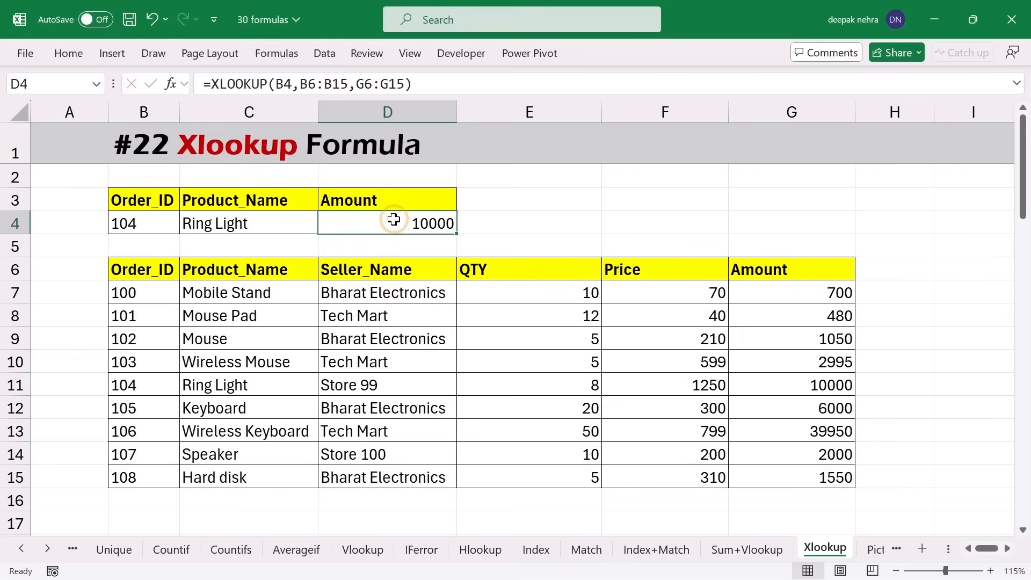
- Clear the D4 amount result and change the order ID in B4 to 111
key(Delete)
click(277, 225)
double_click(277, 226)
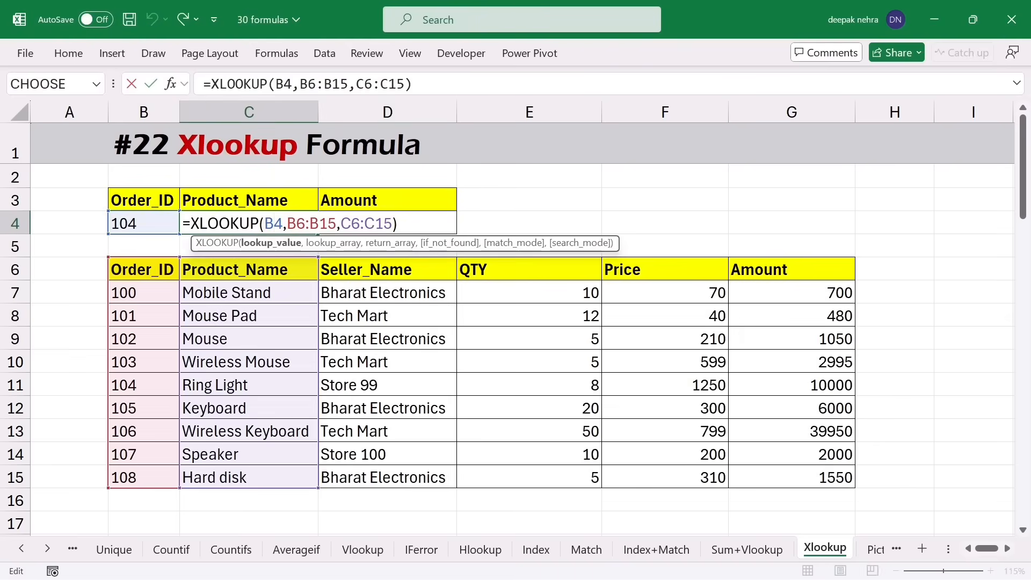
click(138, 223)
text(11)
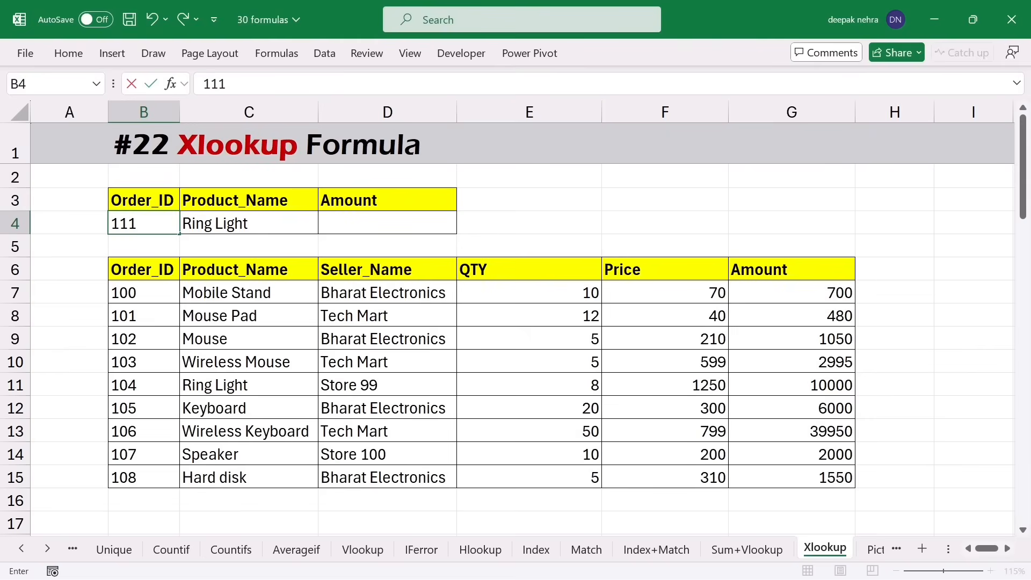
text(1)
key(Return)
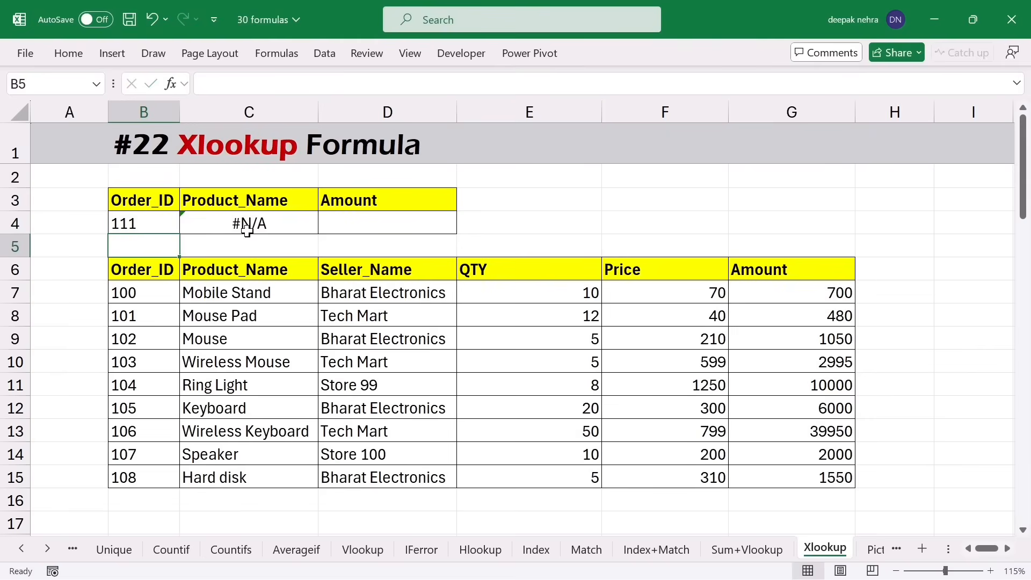
- Add "Not Found" as the not-found text to C4's XLOOKUP formula
double_click(286, 225)
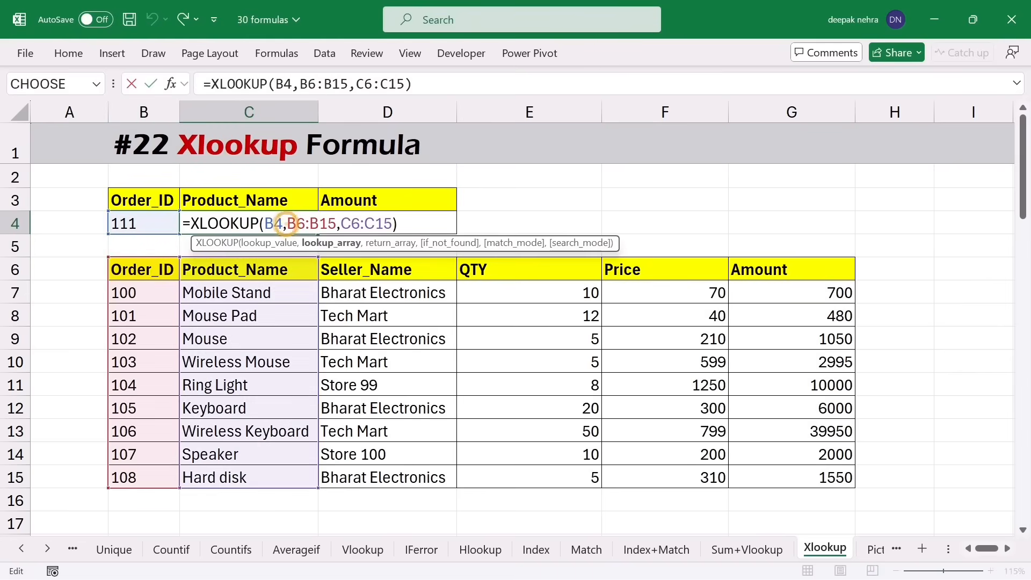
click(408, 223)
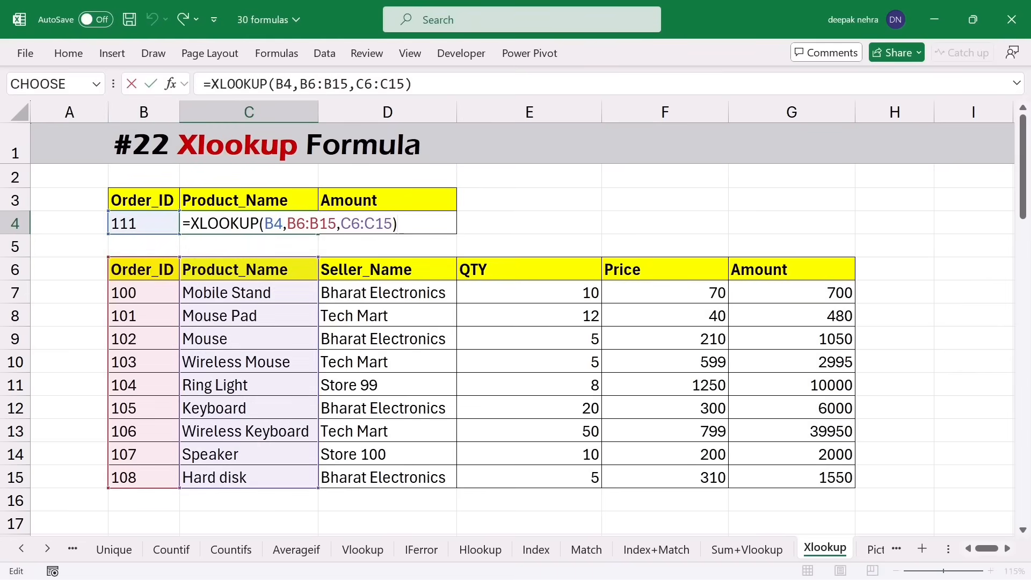
key(BackSpace)
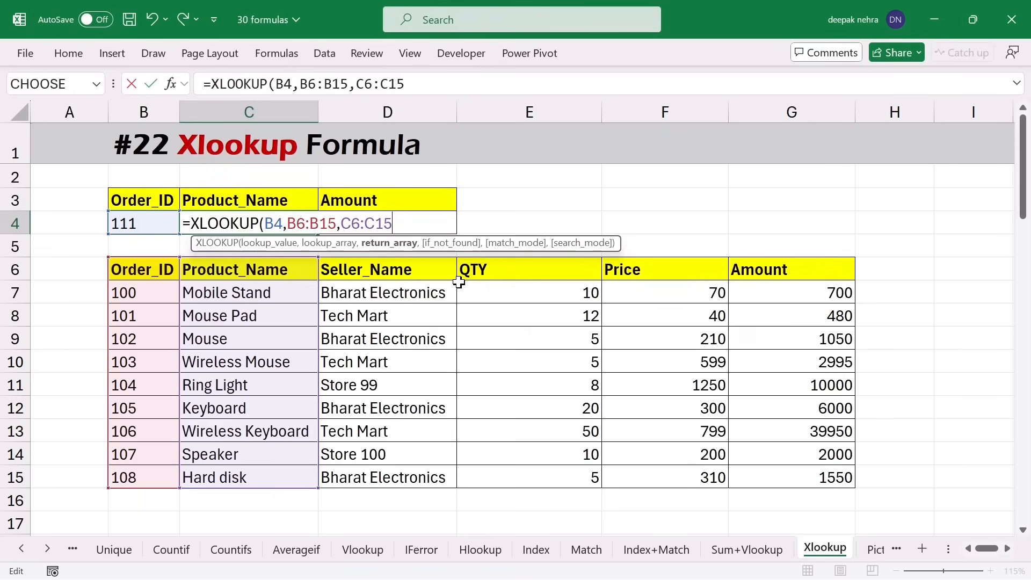
text(,)
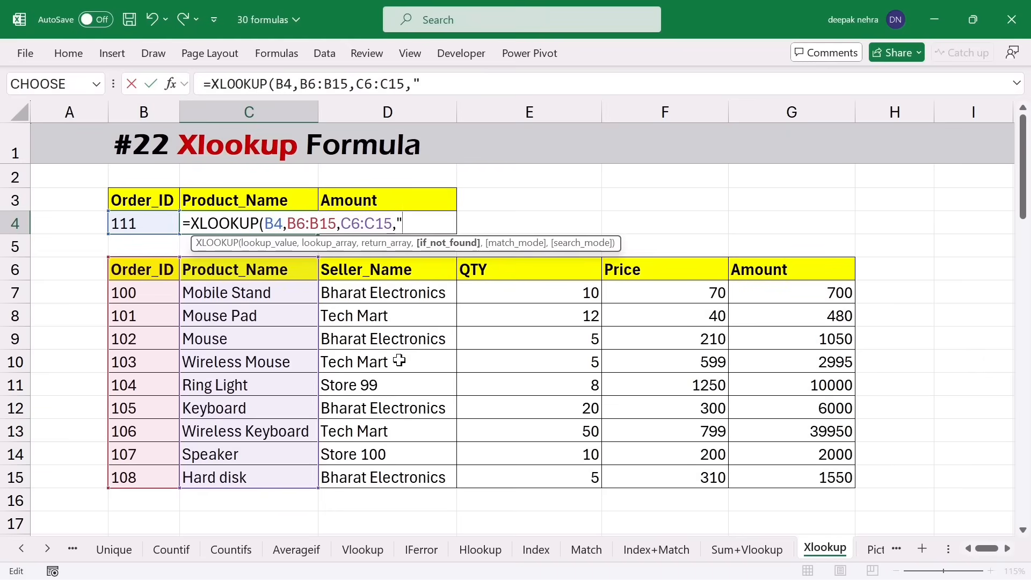
text(Not Found)
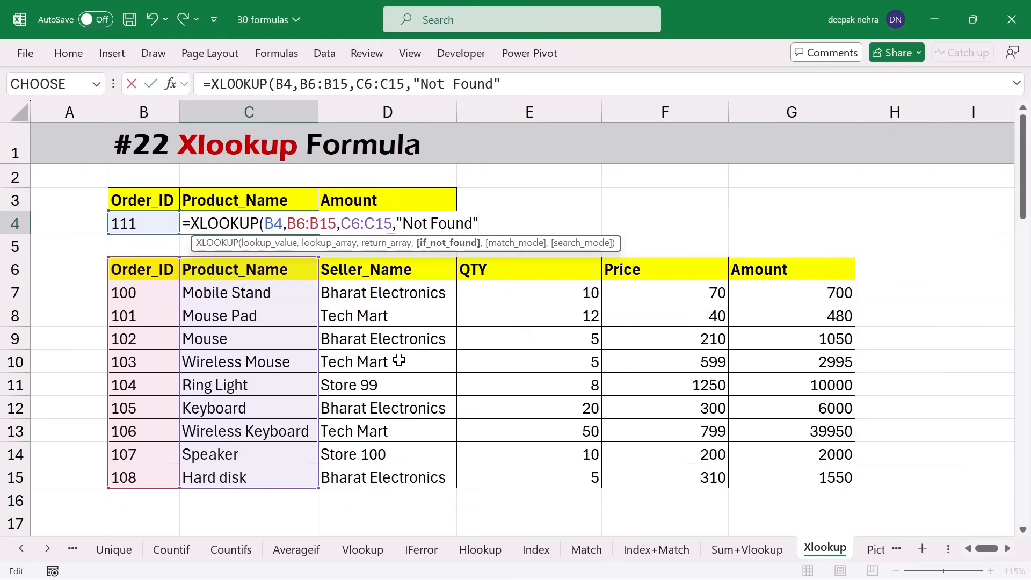
text("))
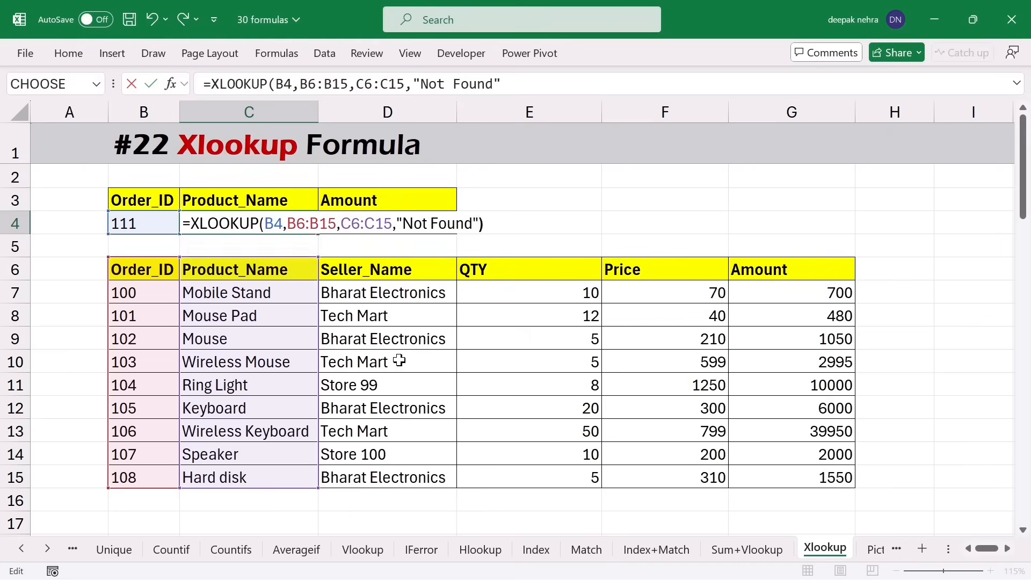
key(Return)
- Change the order ID in B4 to 101
click(123, 225)
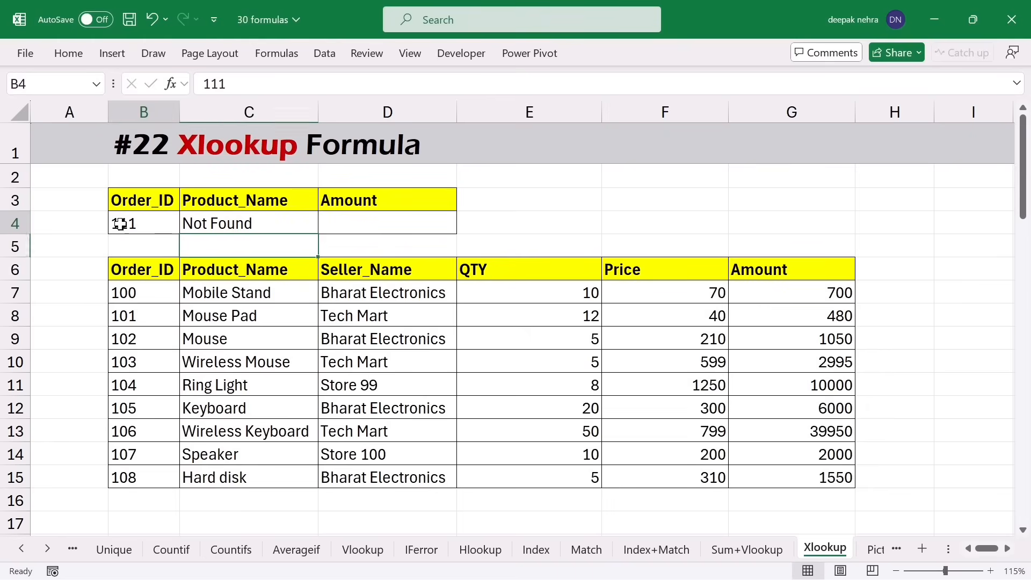
text(101)
key(Return)
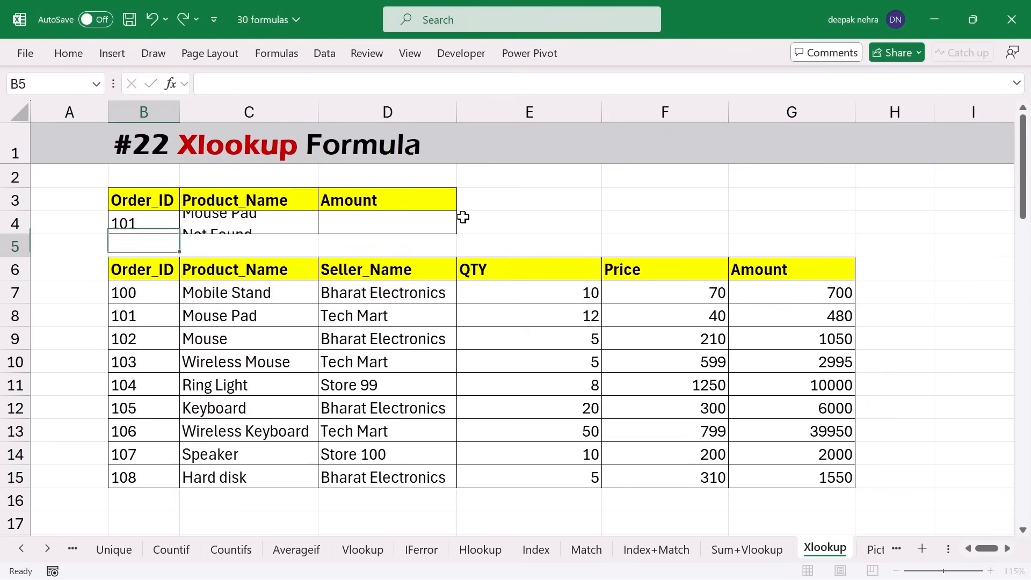
- Set C4's XLOOKUP match mode to -1, exact match or next smaller item
click(242, 219)
key(F2)
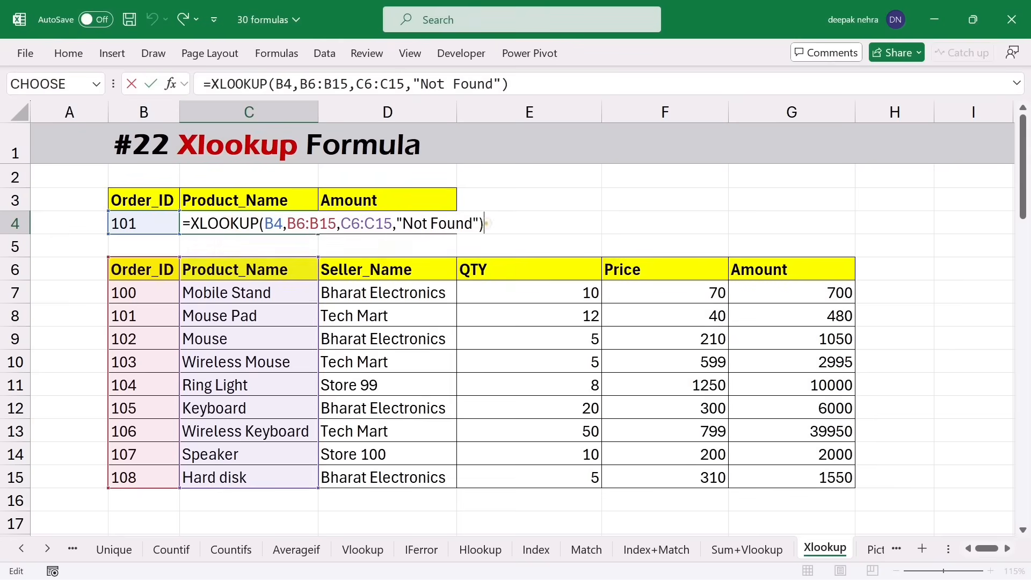
key(BackSpace)
text(,)
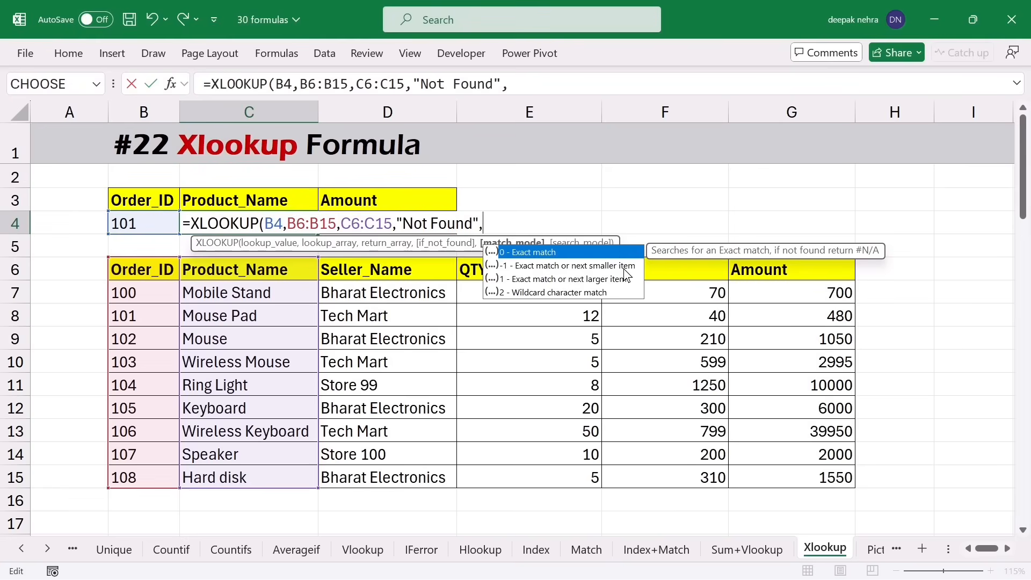
click(543, 269)
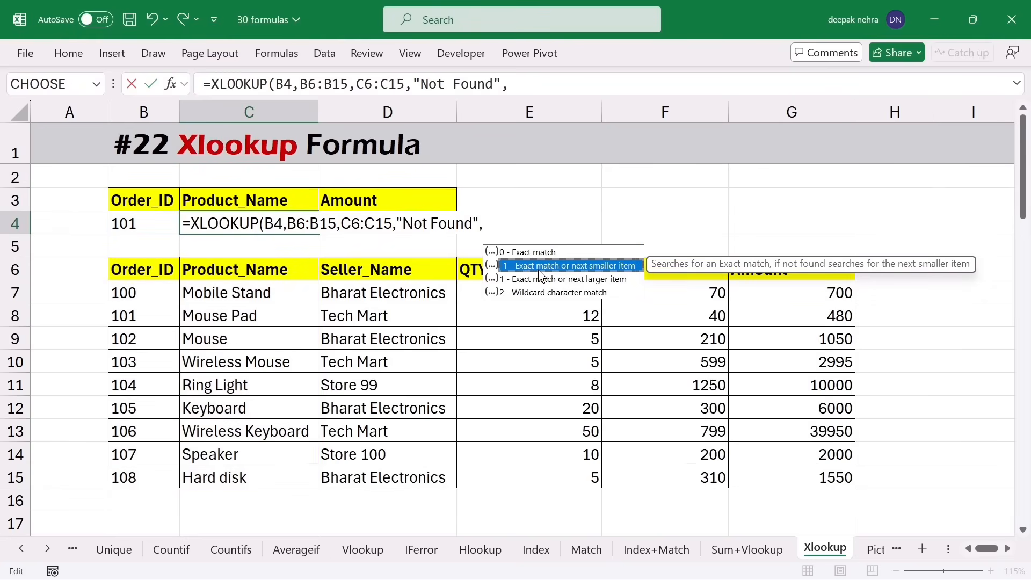
double_click(539, 272)
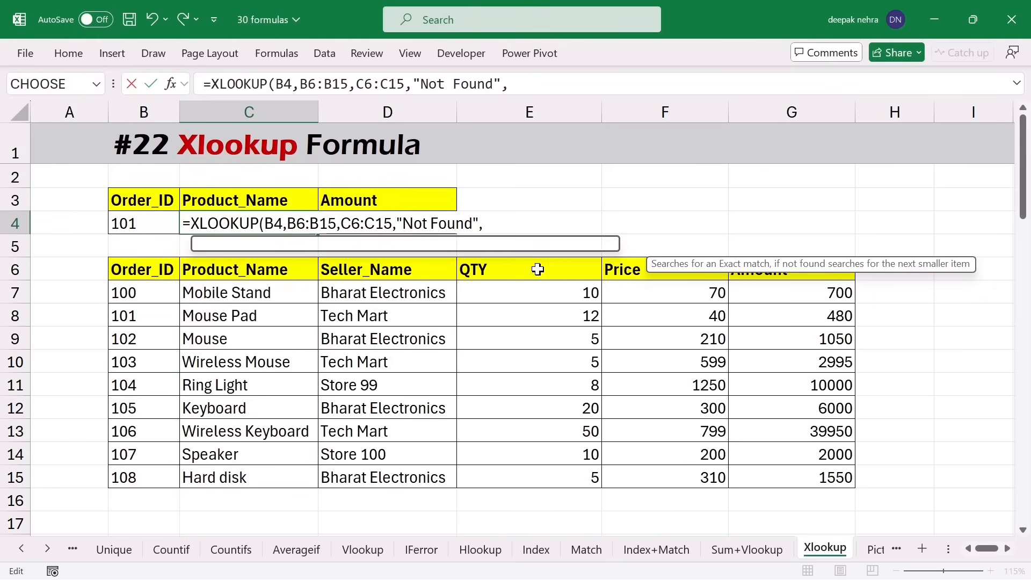
key(Return)
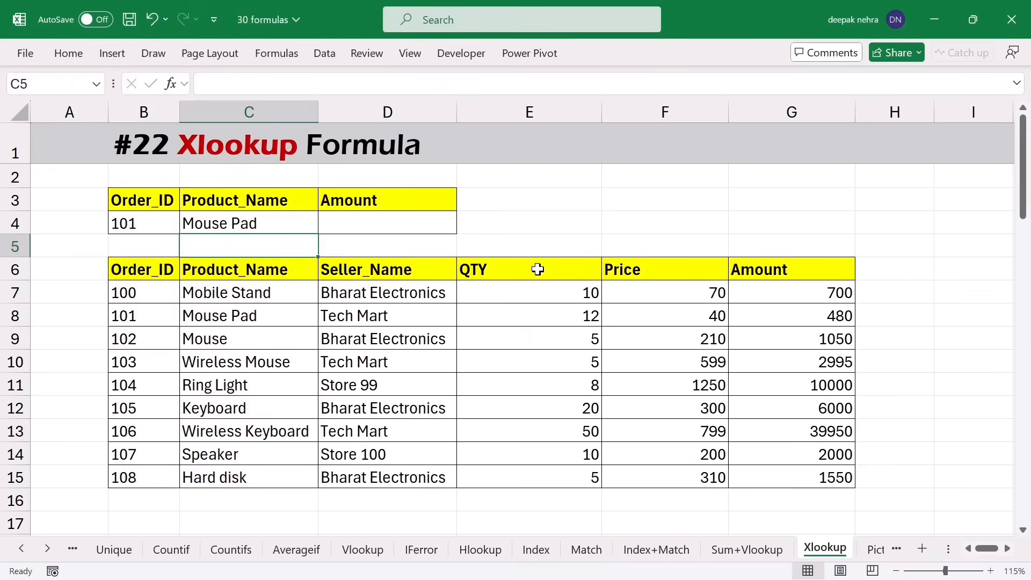
- Delete order ID 101 from B8 and check that Mobile Stand is returned
click(145, 225)
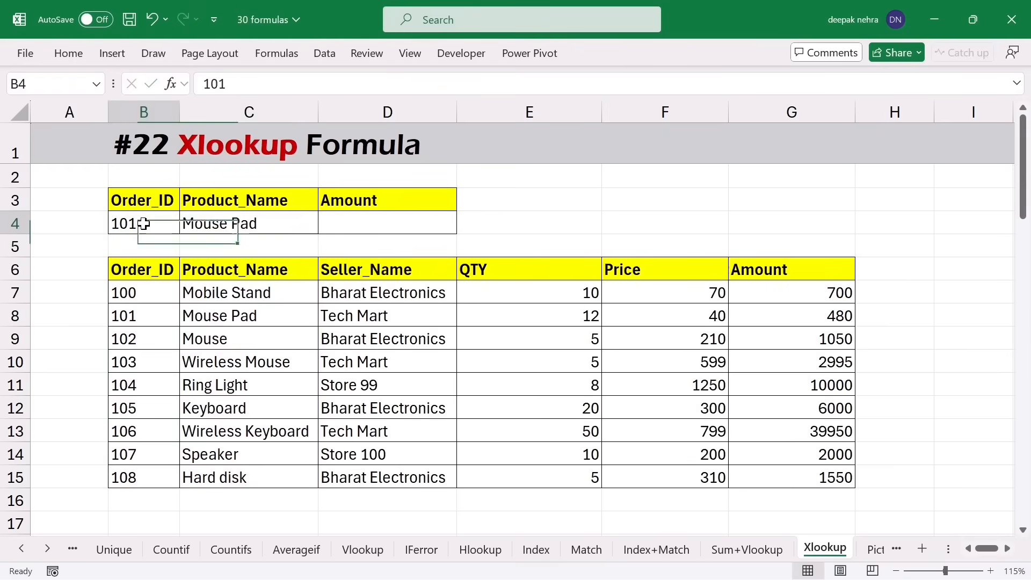
drag(135, 290, 139, 424)
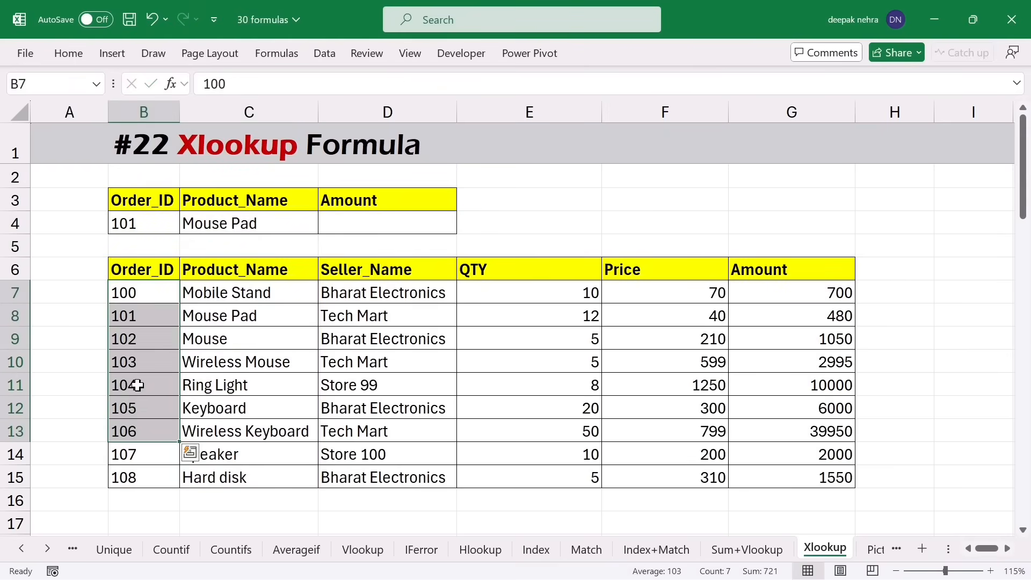
click(141, 321)
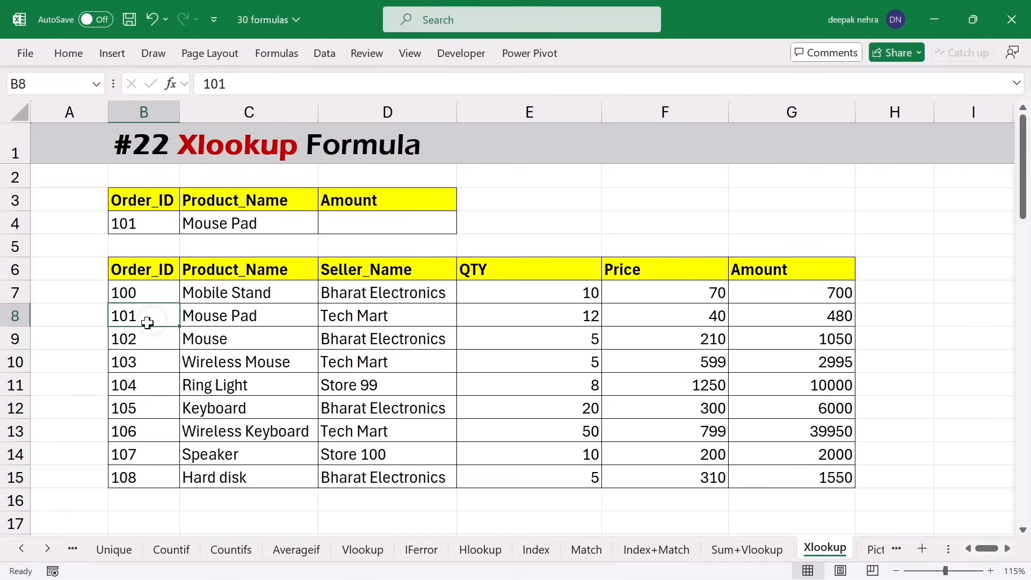
key(Delete)
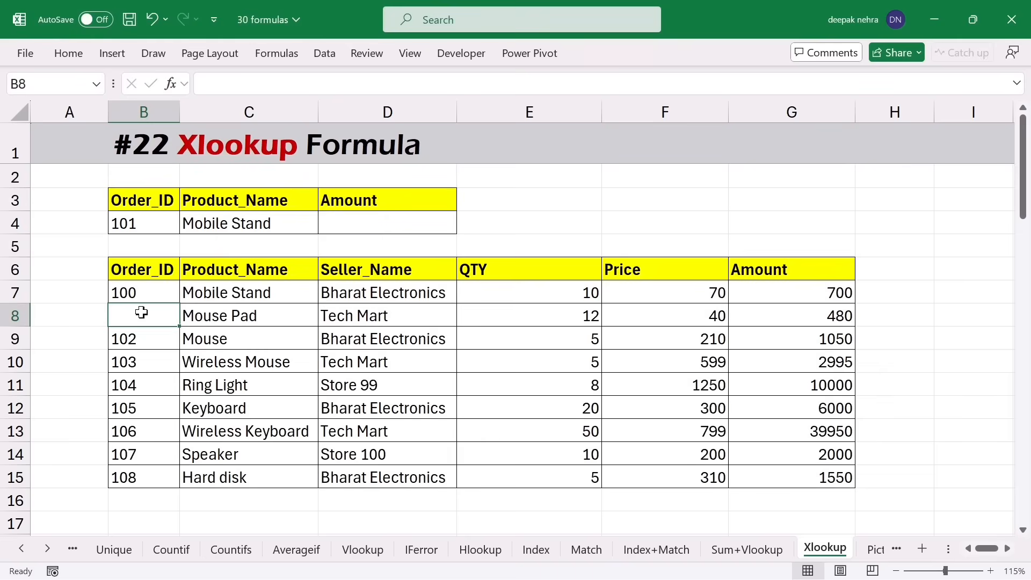
click(149, 293)
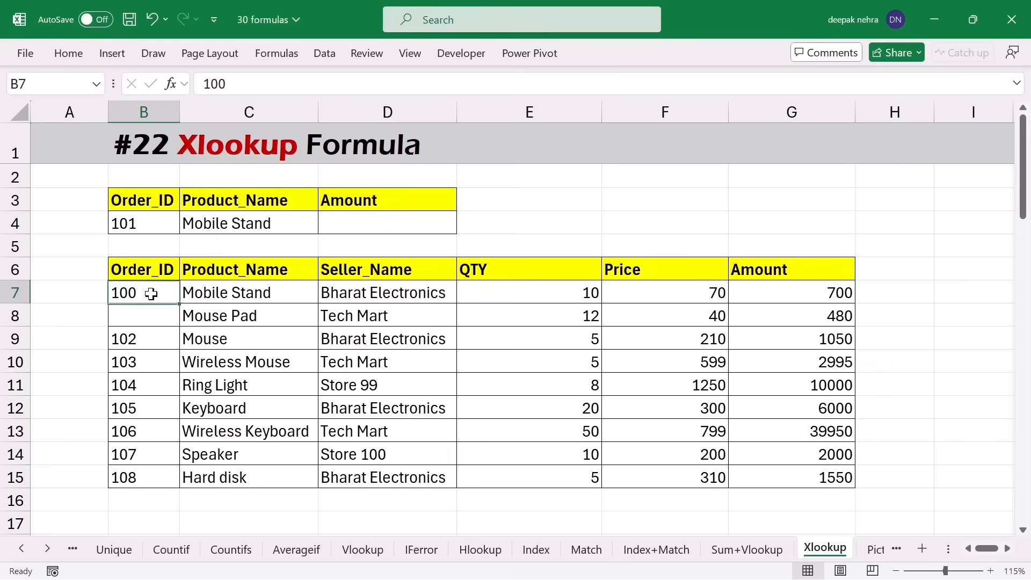
click(199, 294)
- Start a sixth, search-mode argument in C4's XLOOKUP formula
click(270, 220)
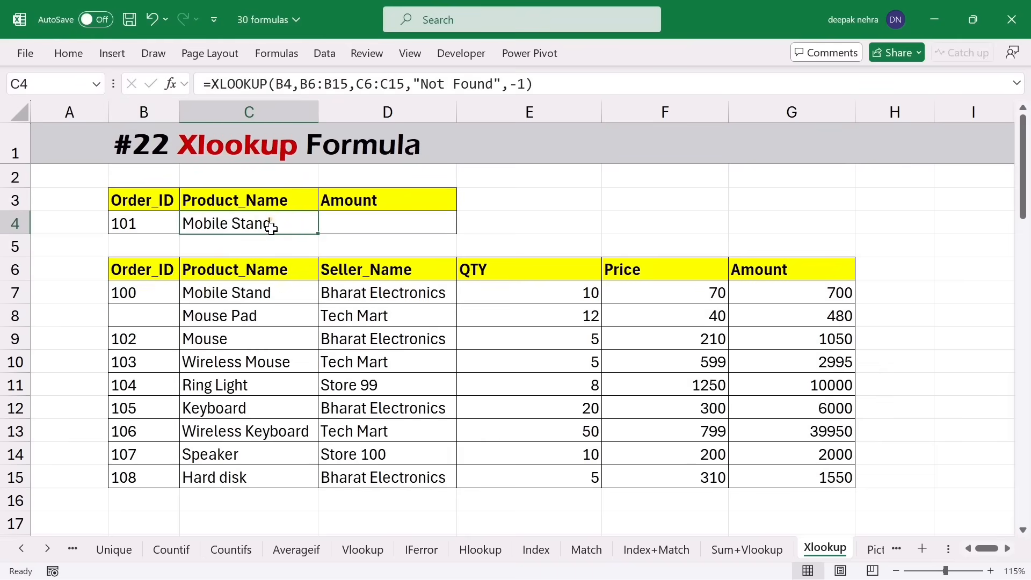
double_click(279, 225)
click(497, 223)
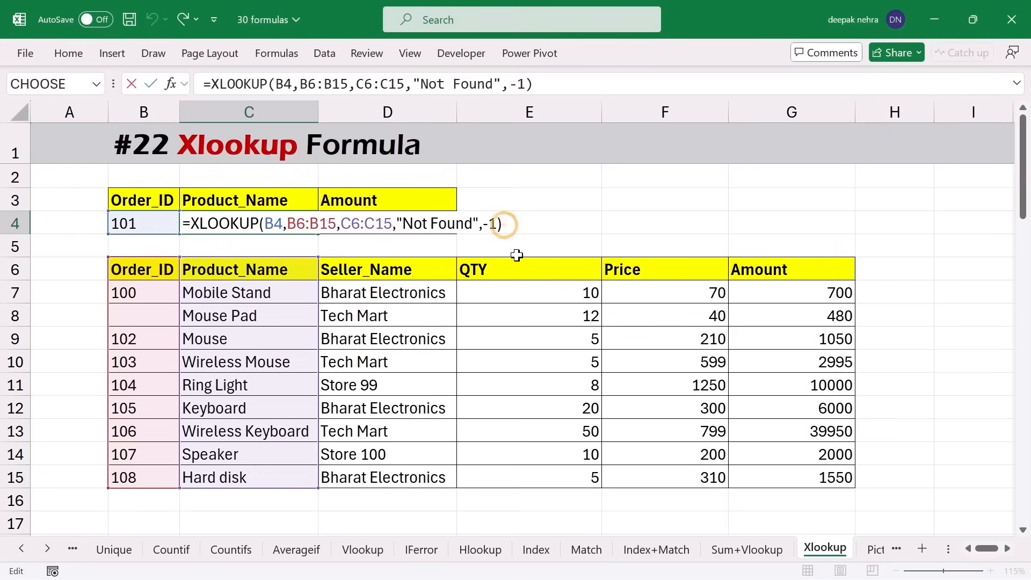
key(BackSpace)
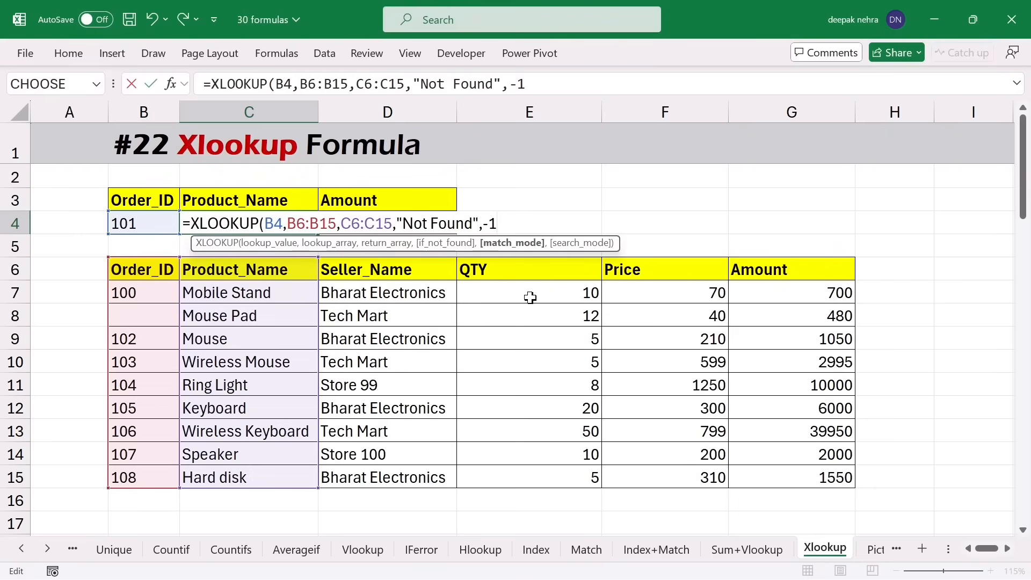
text(,)
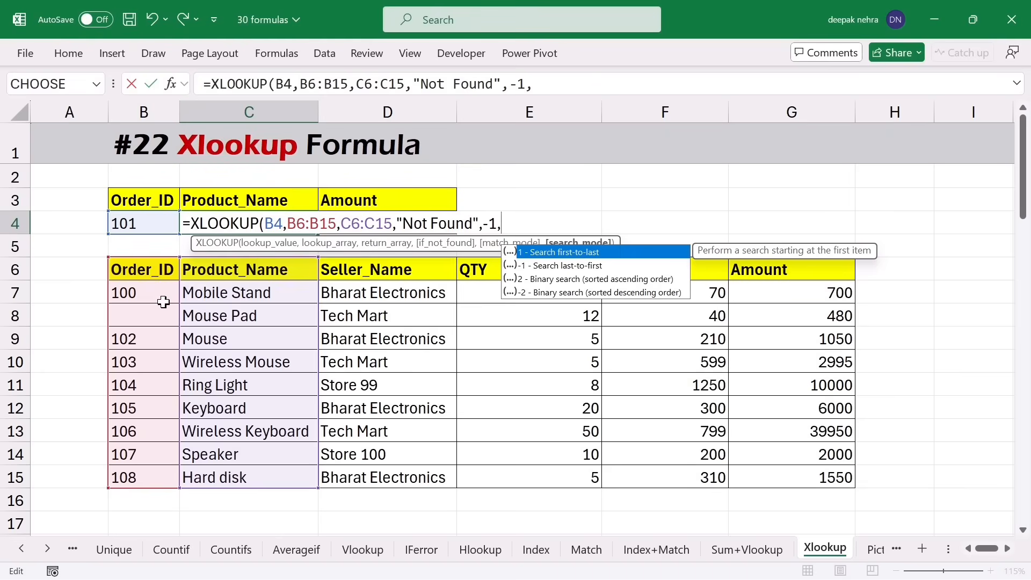
- Complete C4's XLOOKUP with search mode -1 (last-to-first), returning Not Found for 101
key(BackSpace)
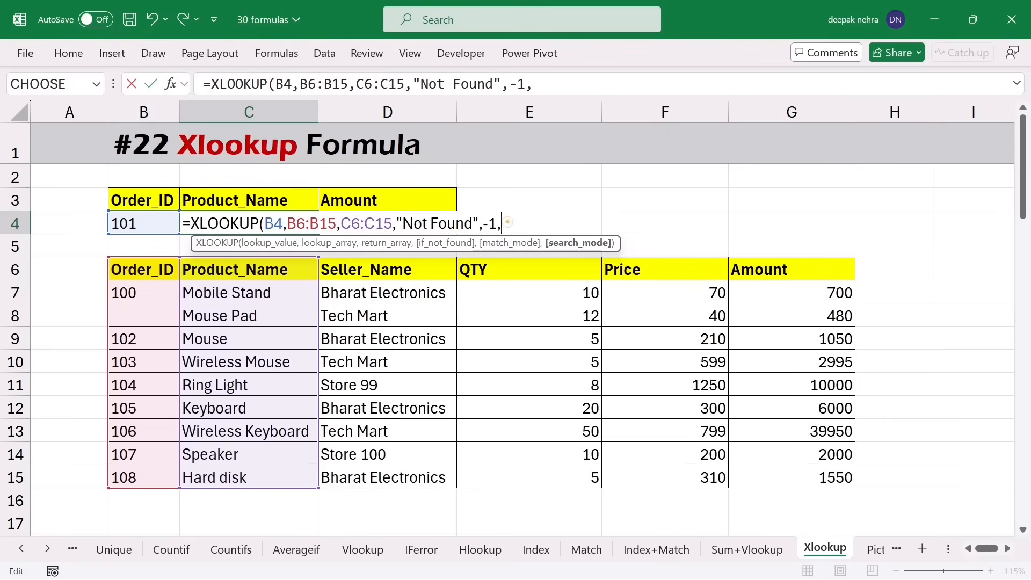
key(BackSpace)
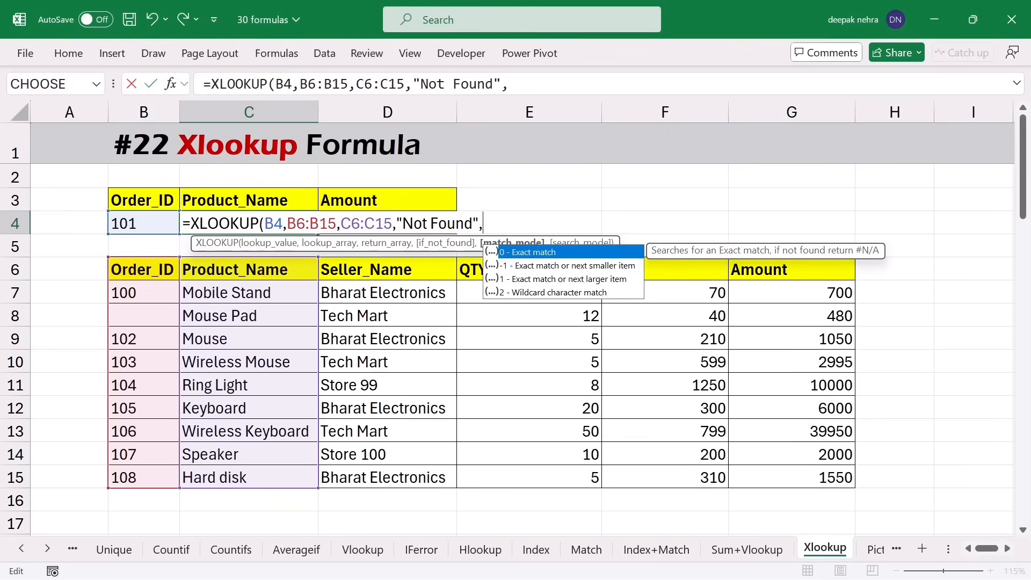
text(,)
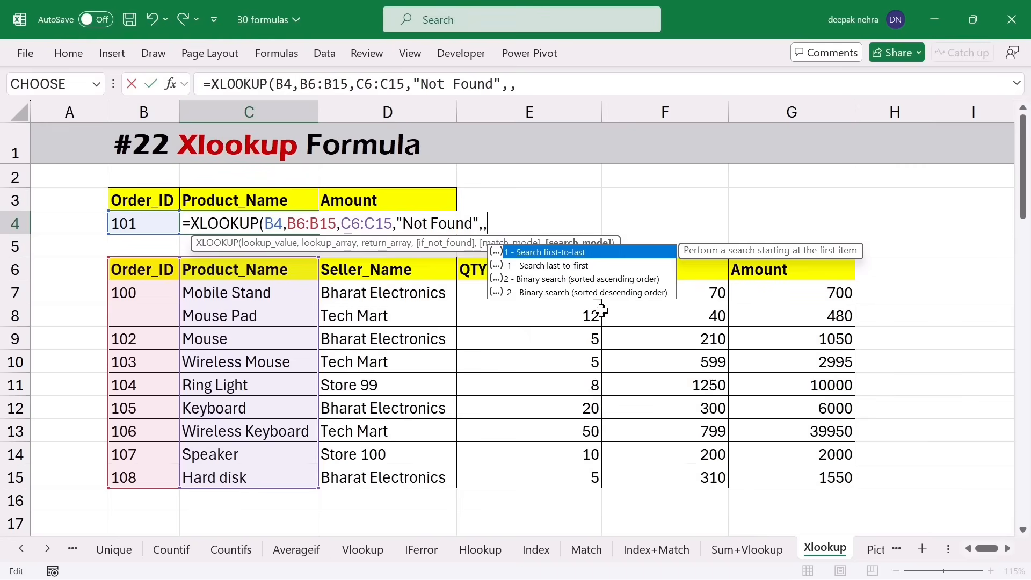
double_click(536, 266)
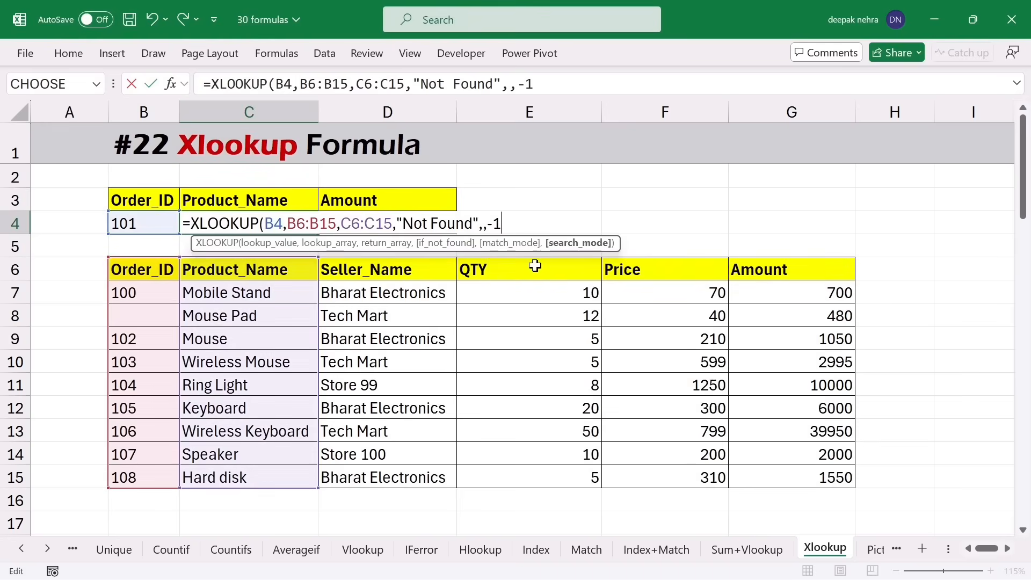
text())
key(Return)
- Review the lower Order_ID values and select Mouse Pad's empty Order_ID cell
drag(150, 479, 149, 361)
click(152, 226)
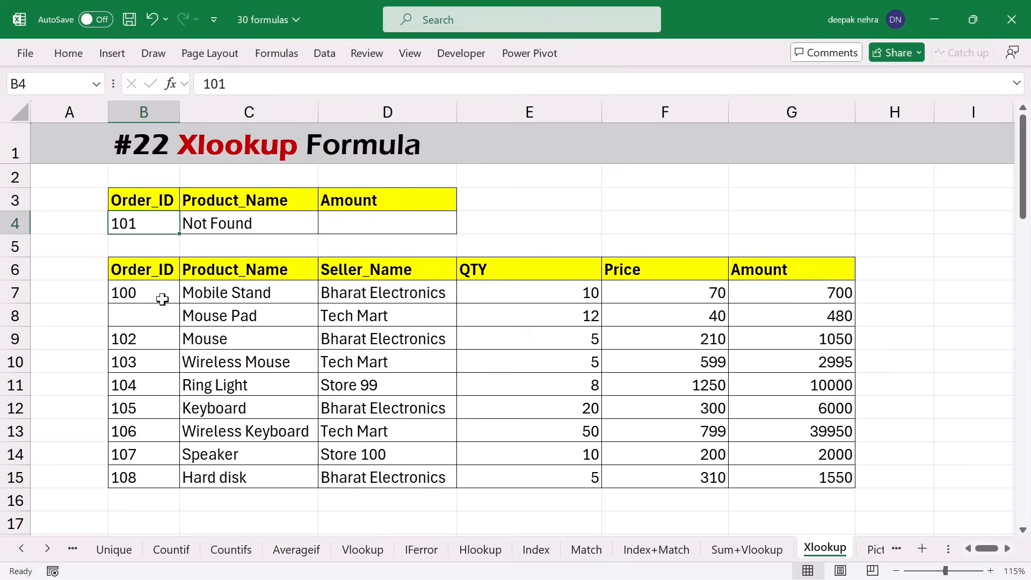
click(146, 317)
- Enter Order_ID 101 for both Mouse Pad in B8 and Speaker in B14
text(101)
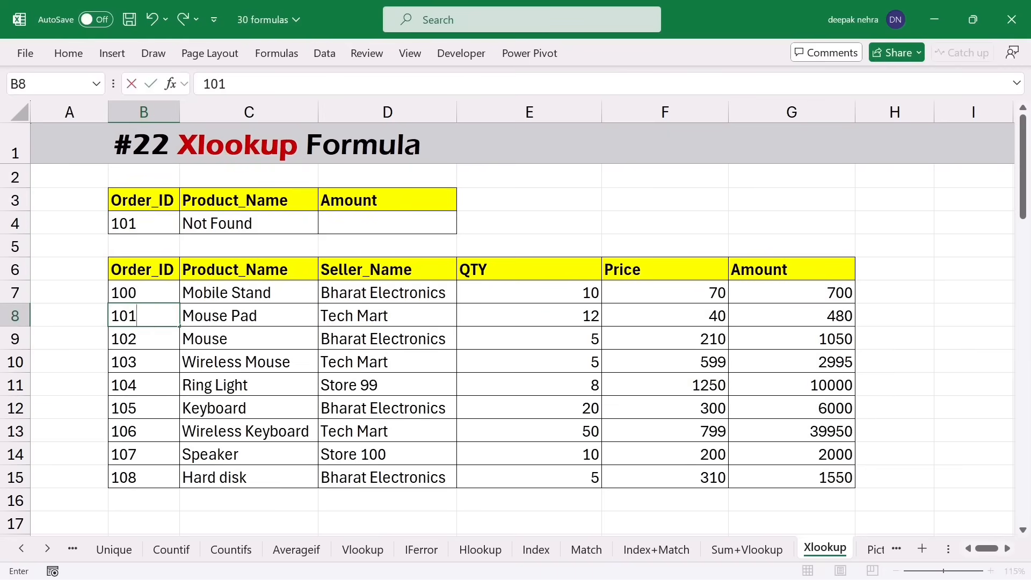
key(Return)
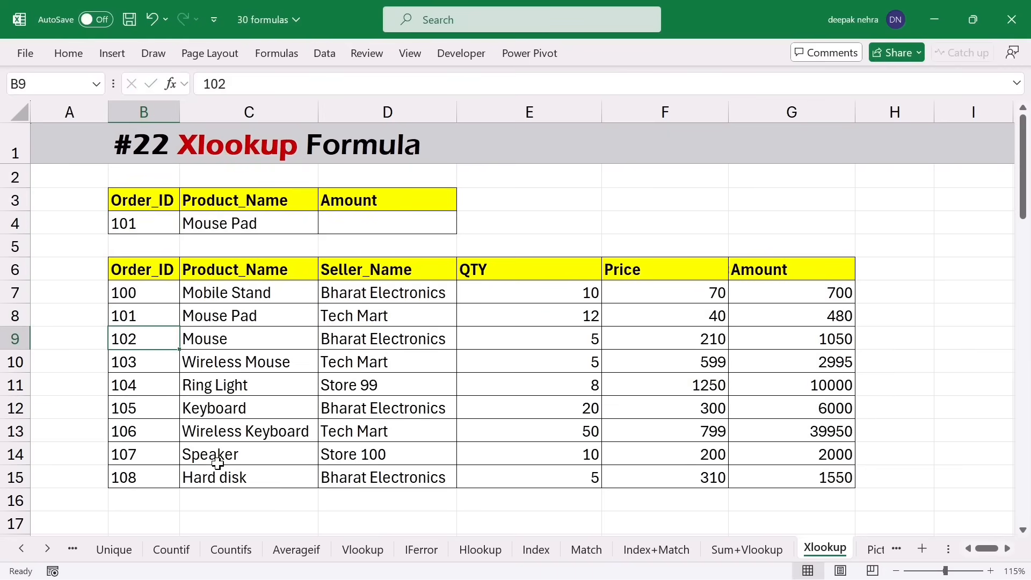
click(148, 458)
text(10)
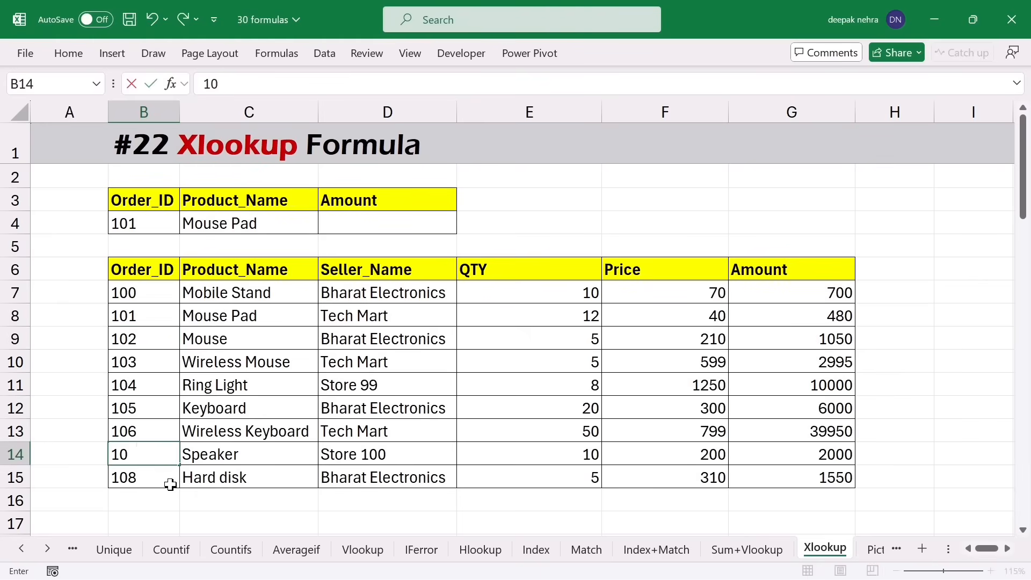
key(Return)
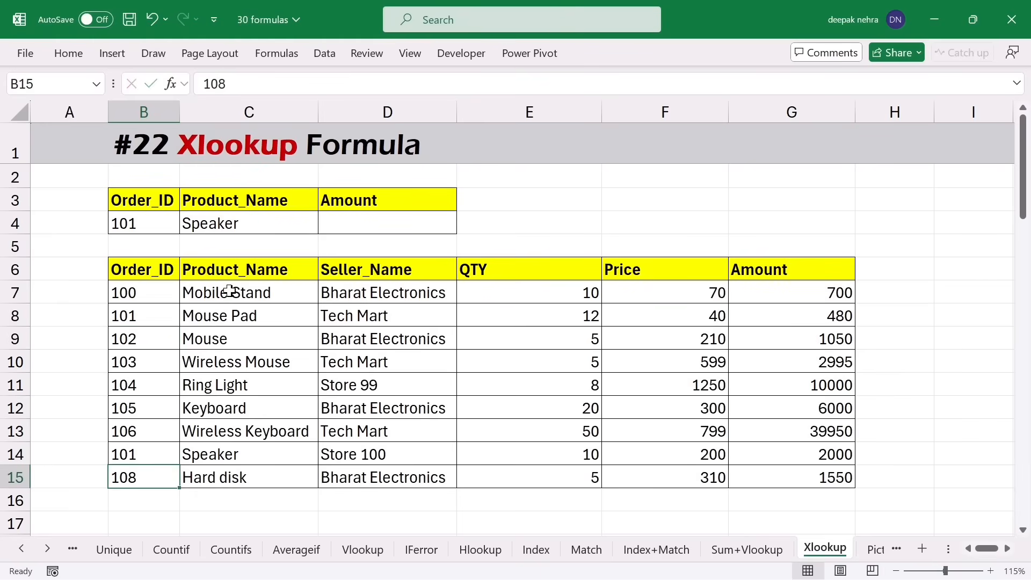
- Confirm C4 returns Speaker, the last match for 101, then page down to the next example
click(245, 225)
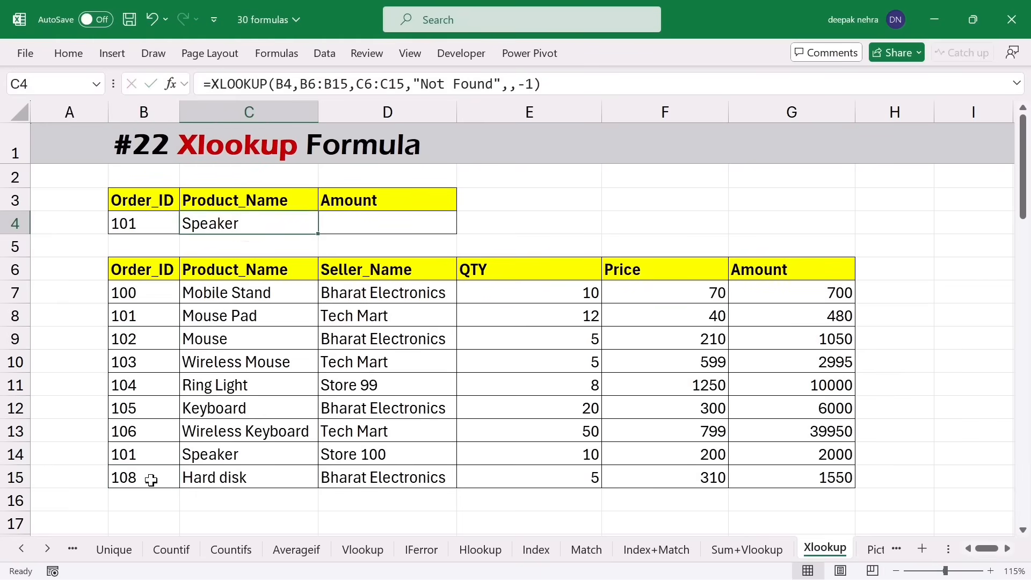
drag(151, 480, 145, 361)
drag(137, 480, 148, 461)
click(149, 454)
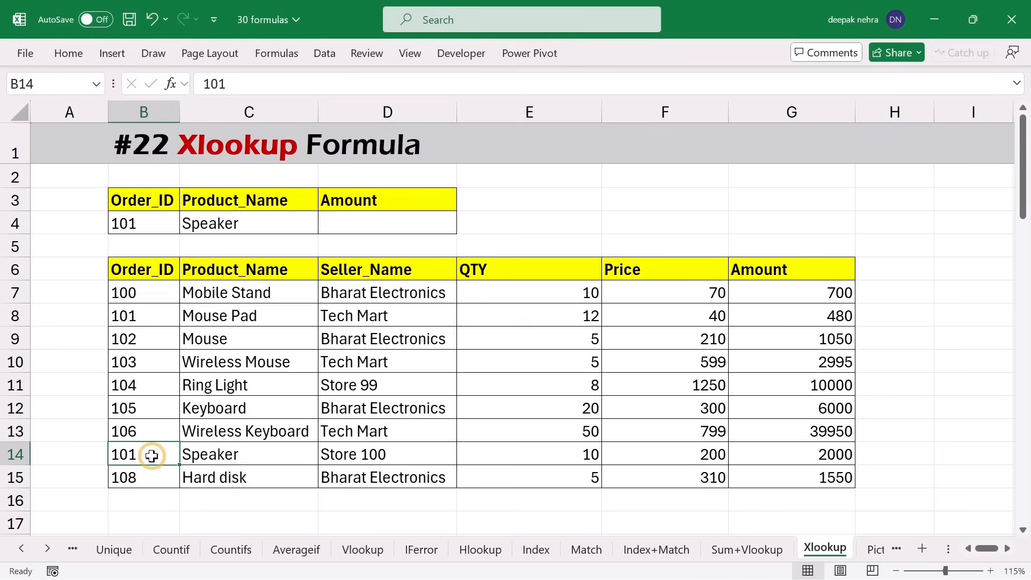
click(240, 460)
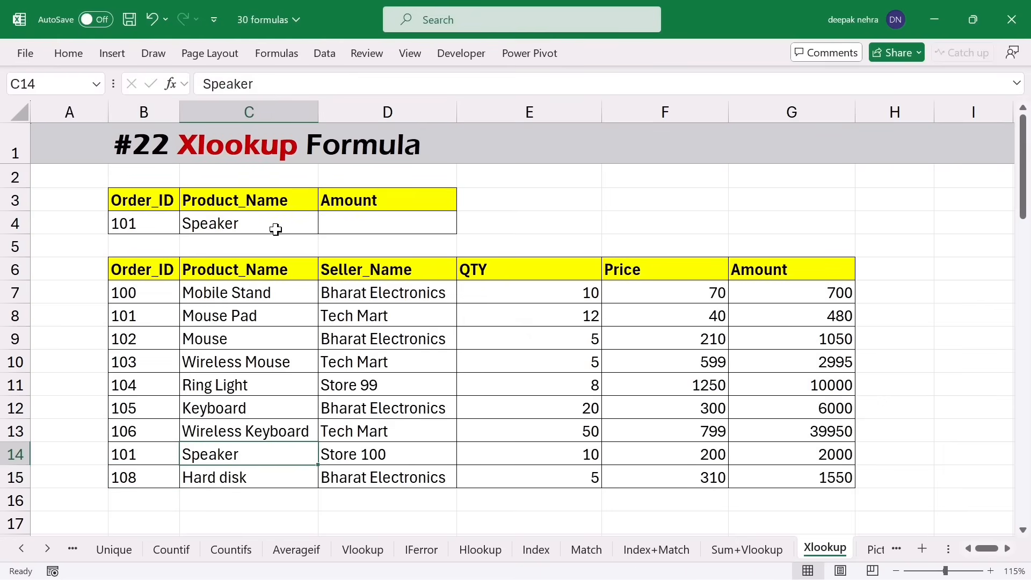
key(Page_Down)
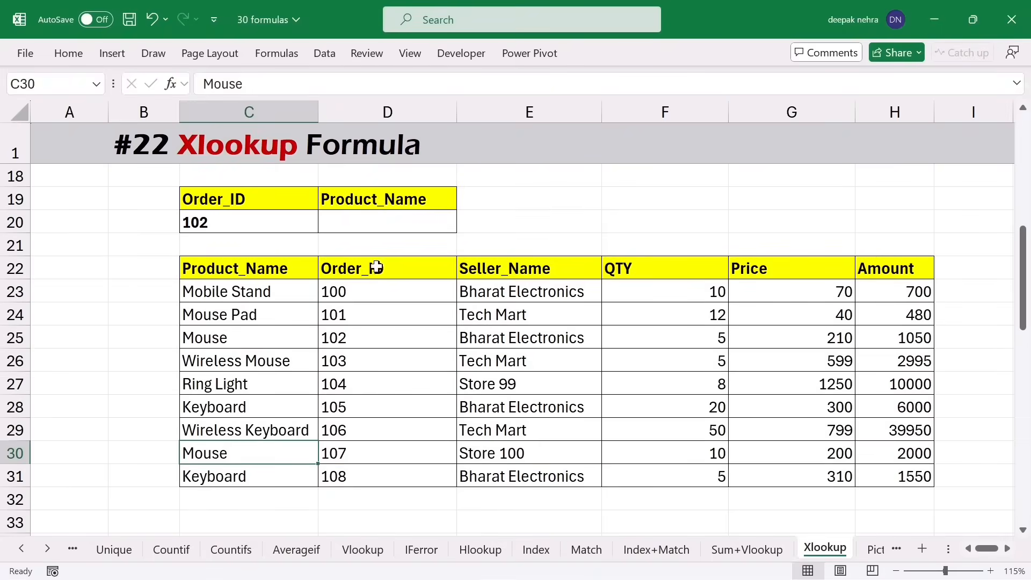
- Review lookup Order_ID 102 in C20, result cell D20, and the table's Order_ID column
click(250, 225)
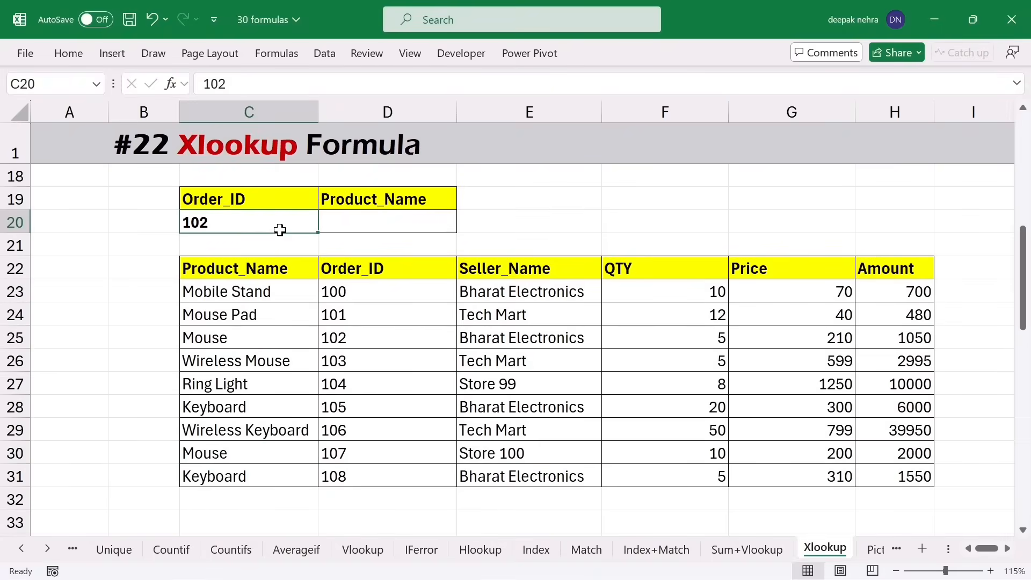
click(386, 225)
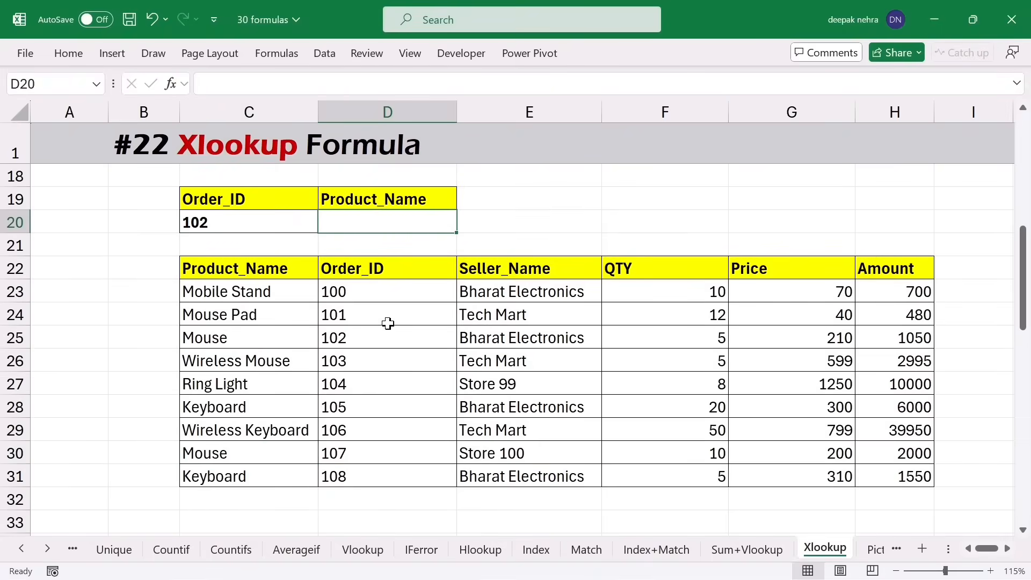
click(393, 279)
drag(393, 279, 392, 462)
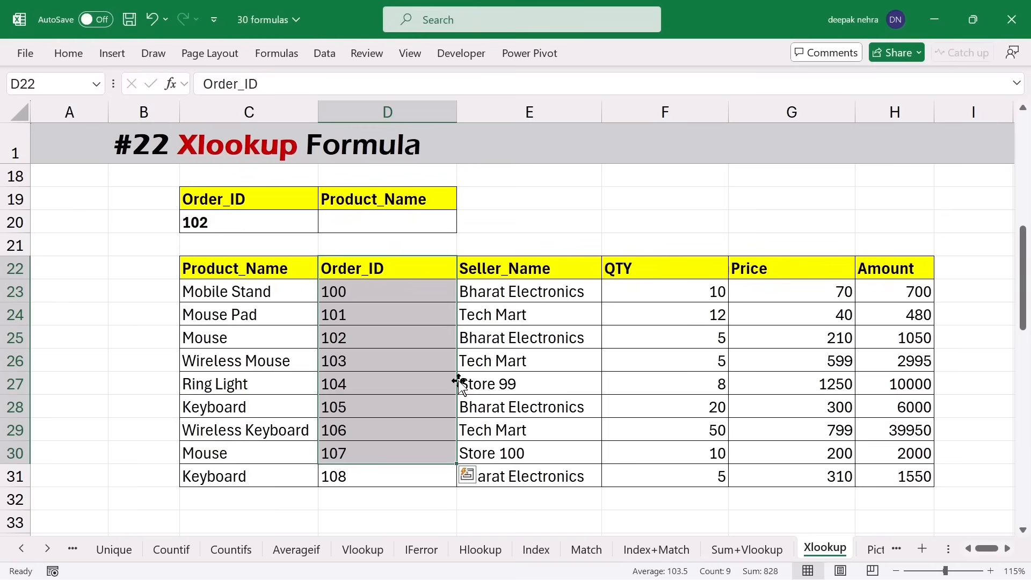
- Enter =XLOOKUP(C20,D22:D31,C22:C31) in D20 to return the Product_Name
click(392, 225)
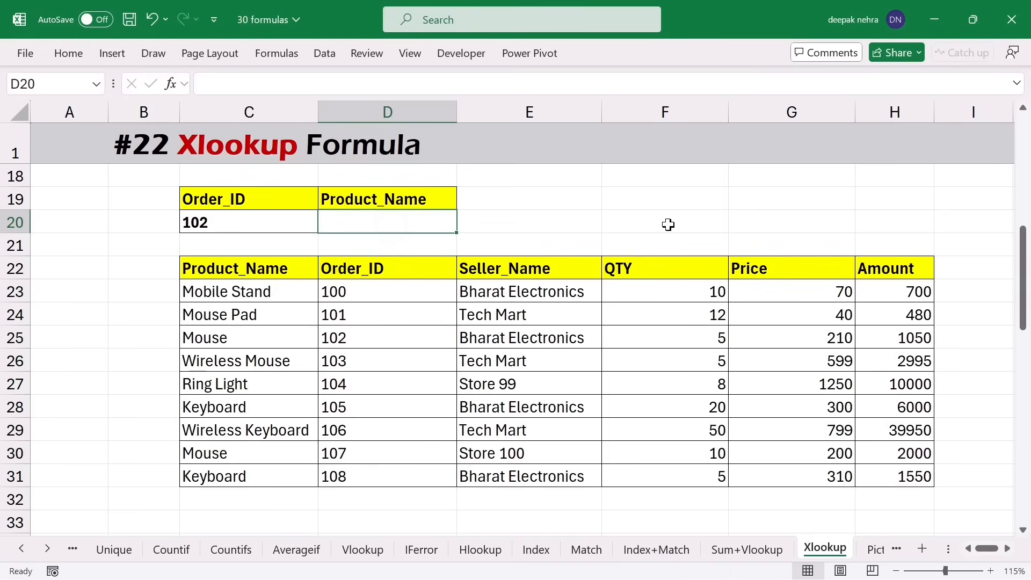
text(=)
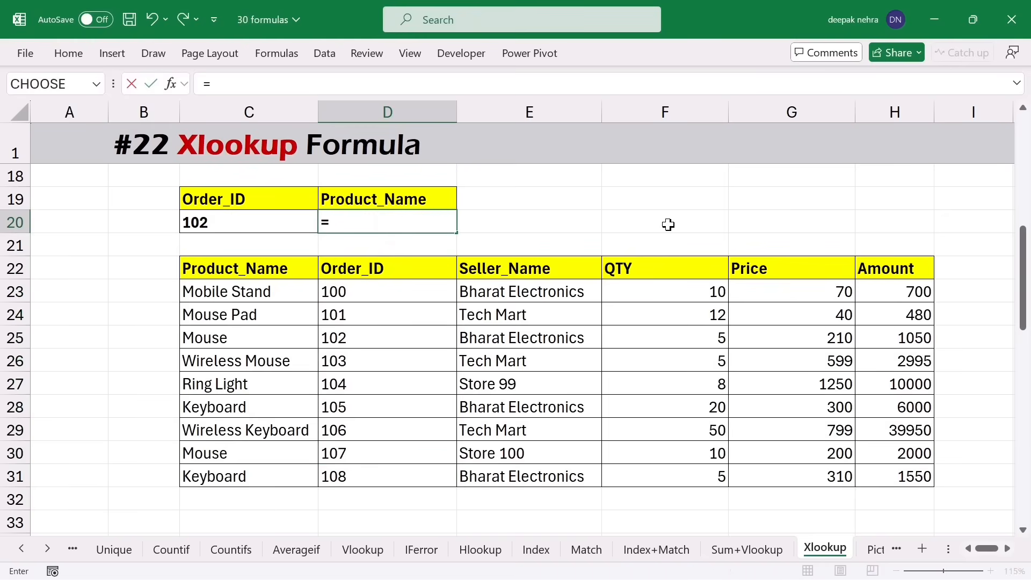
text(xloo)
key(Tab)
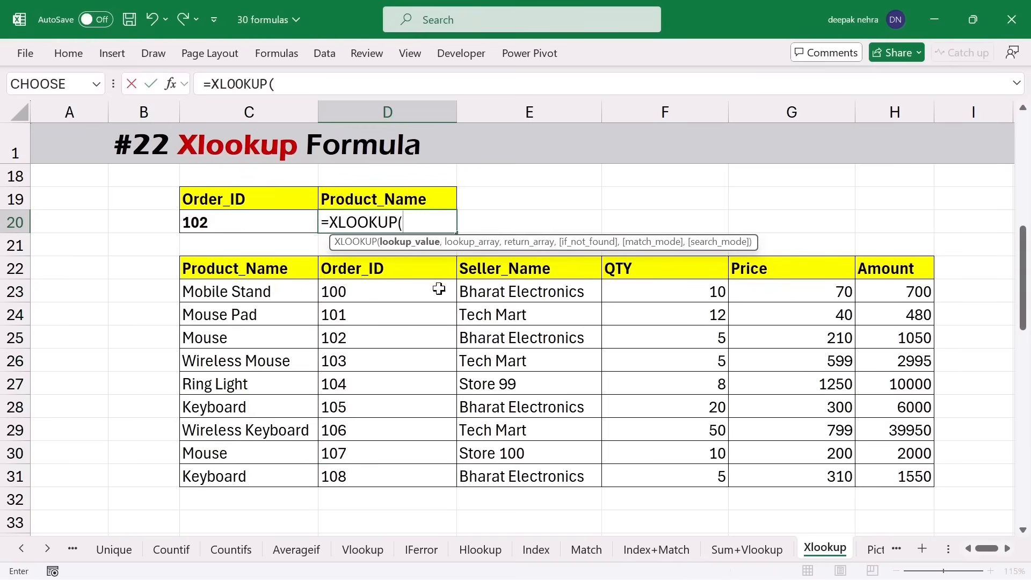
click(263, 228)
text(,)
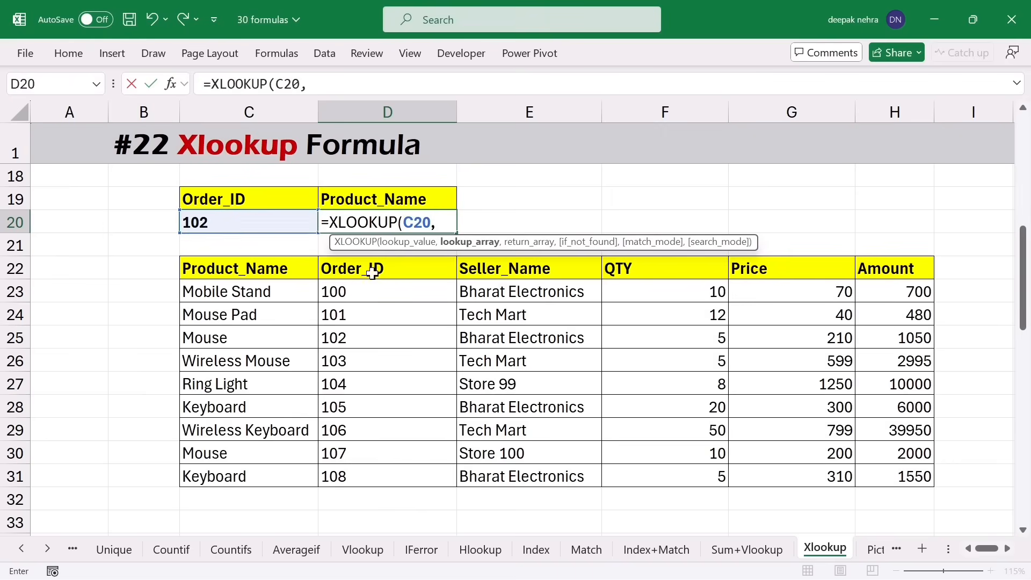
drag(388, 272, 387, 473)
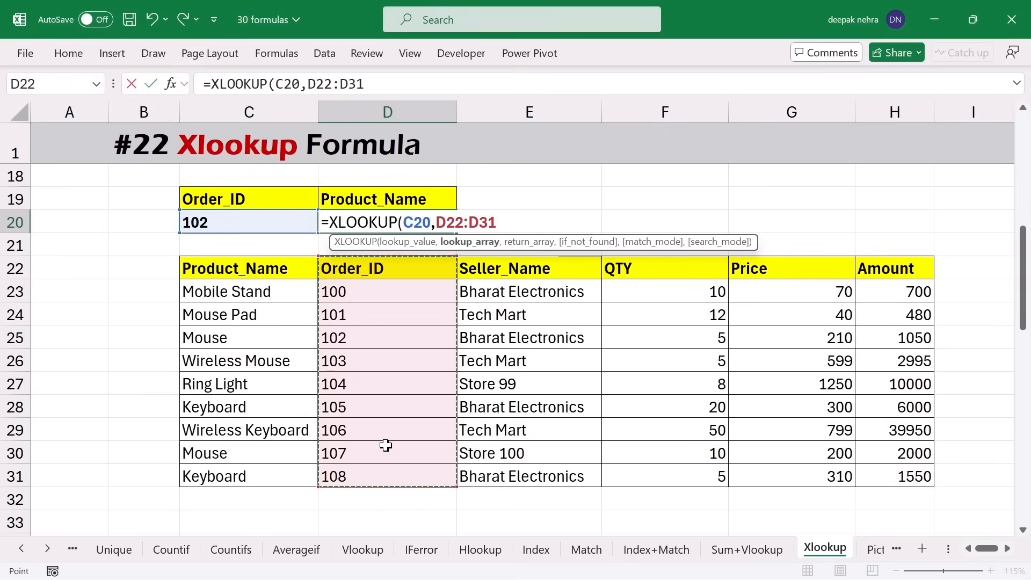
text(,)
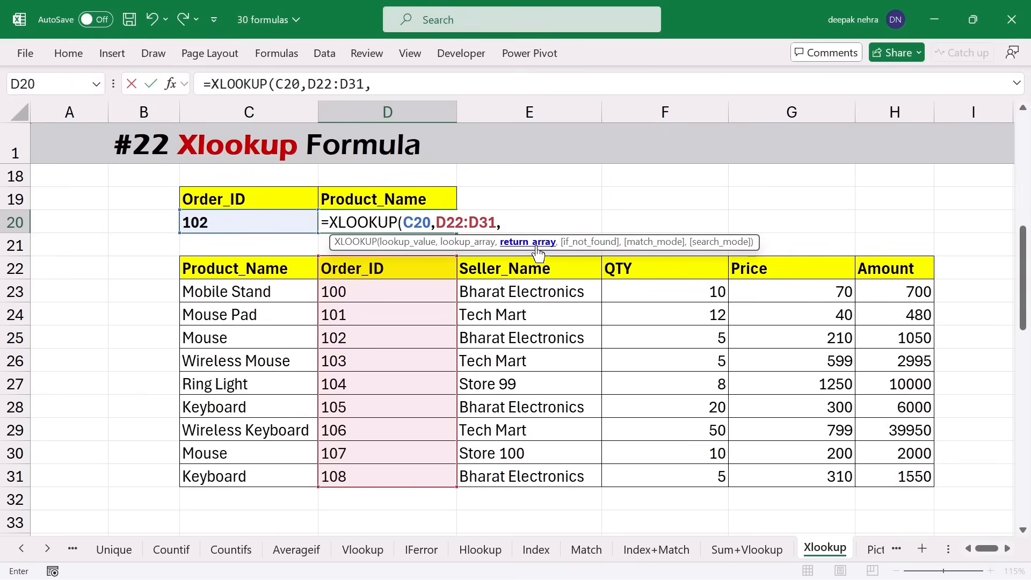
drag(250, 269, 253, 468)
key(Return)
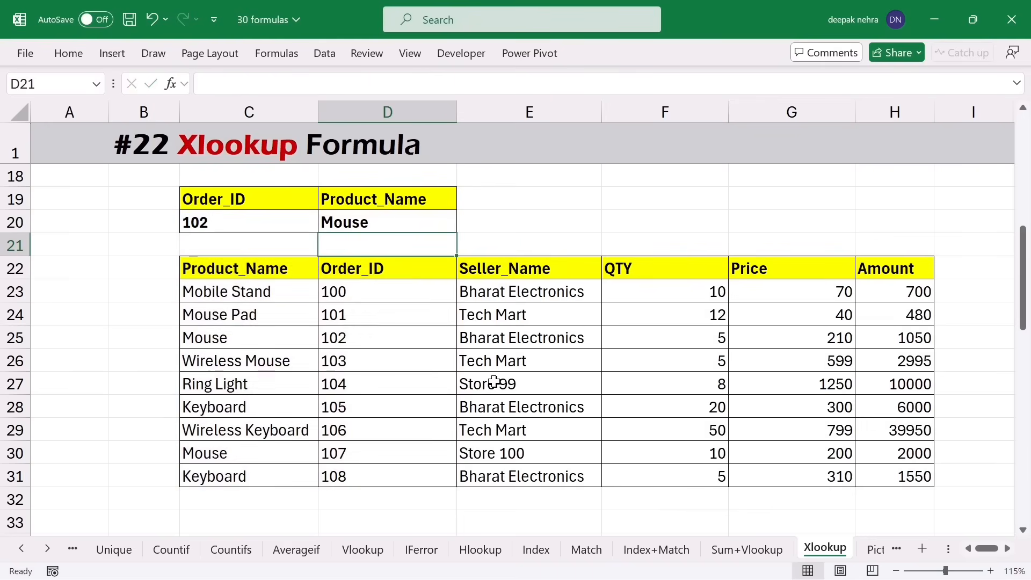
- Change C20 to 104 so D20 shows Ring Light, then page down to the next example
click(234, 228)
text(10)
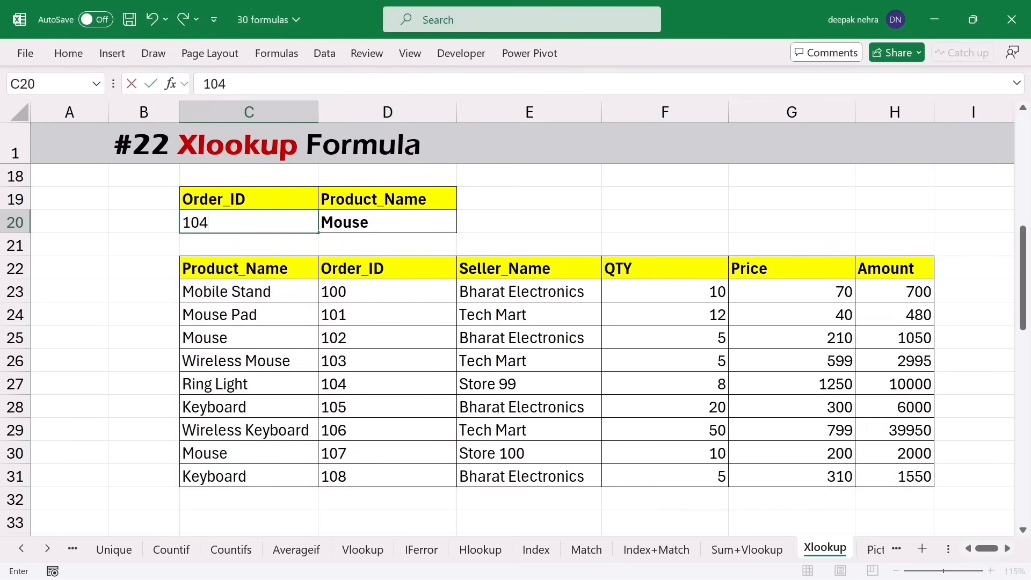
text(4)
key(Return)
click(407, 223)
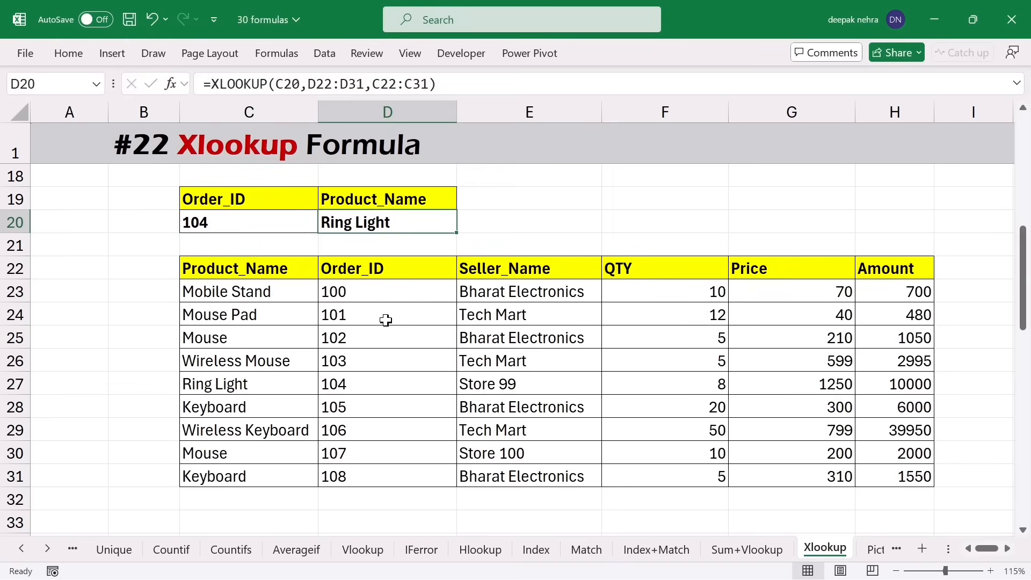
drag(388, 270, 384, 477)
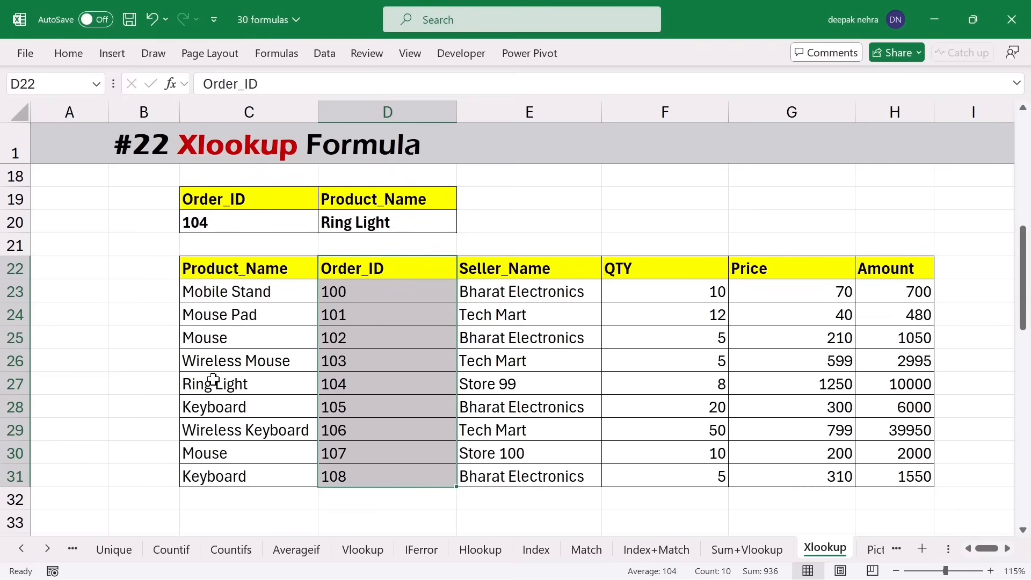
click(557, 375)
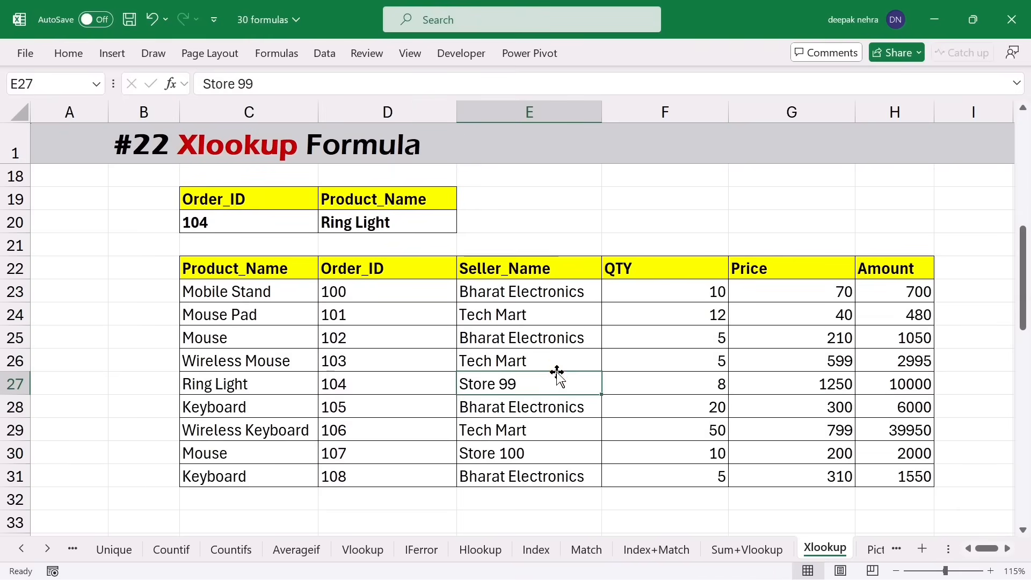
key(Page_Down)
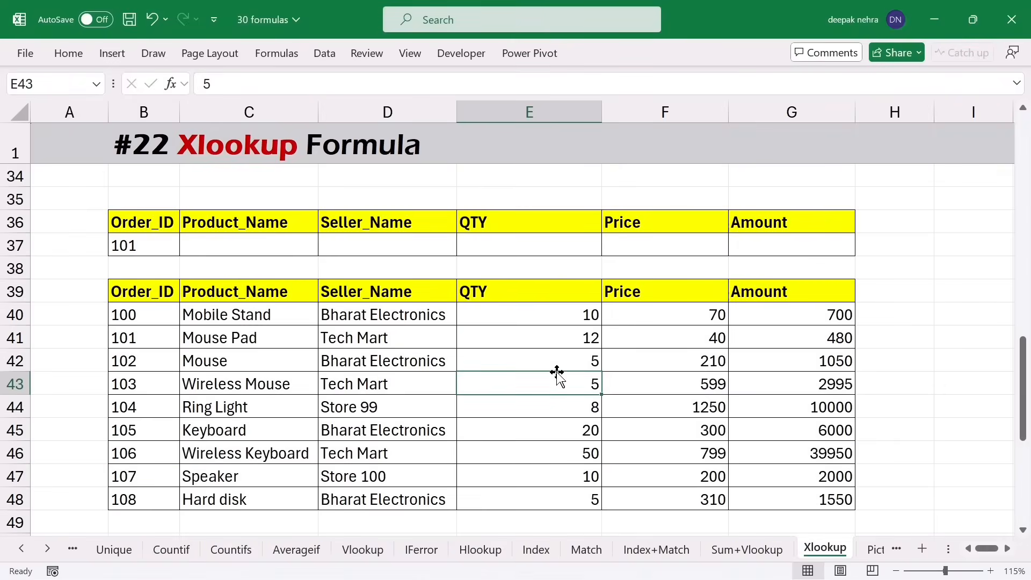
- Start an XLOOKUP in C37 with the locked lookup value $B$37 (order 101)
click(129, 246)
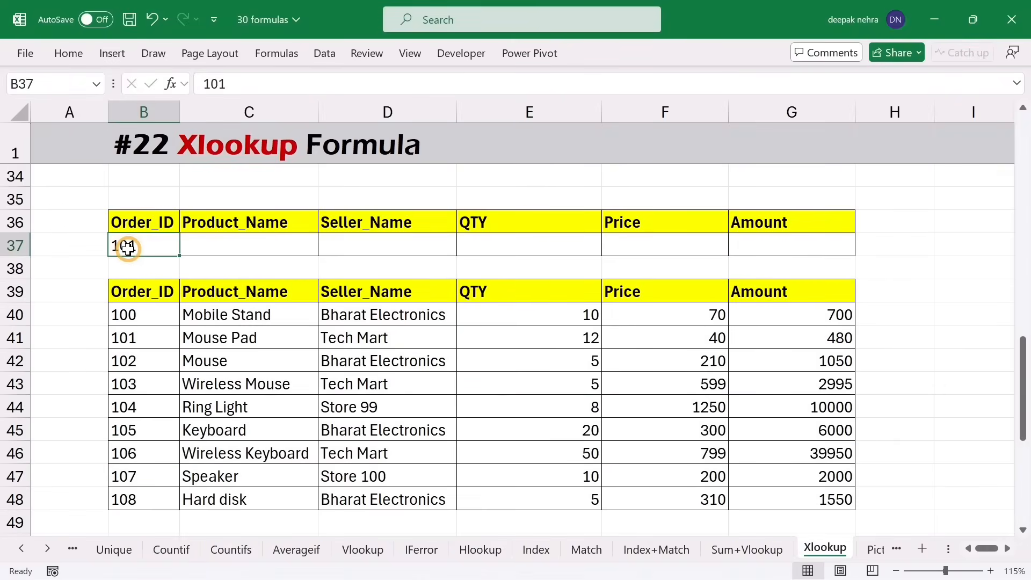
drag(209, 249, 756, 247)
click(298, 243)
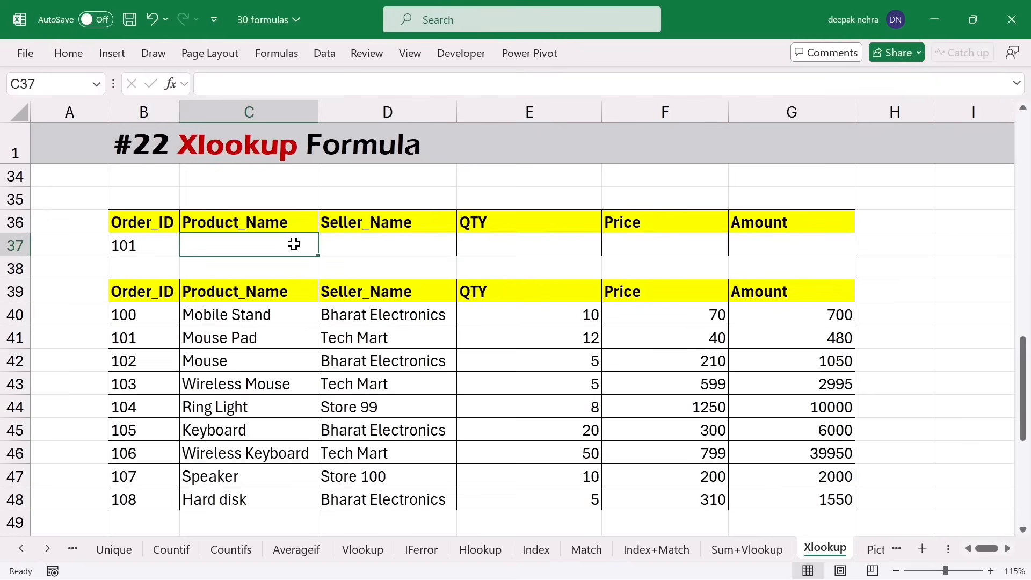
text(=)
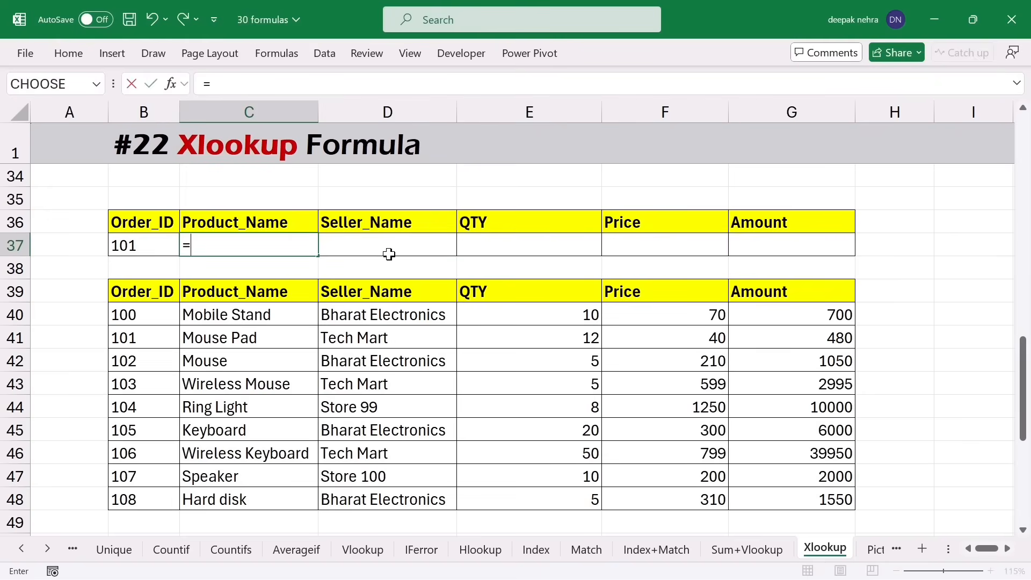
text(xlooku)
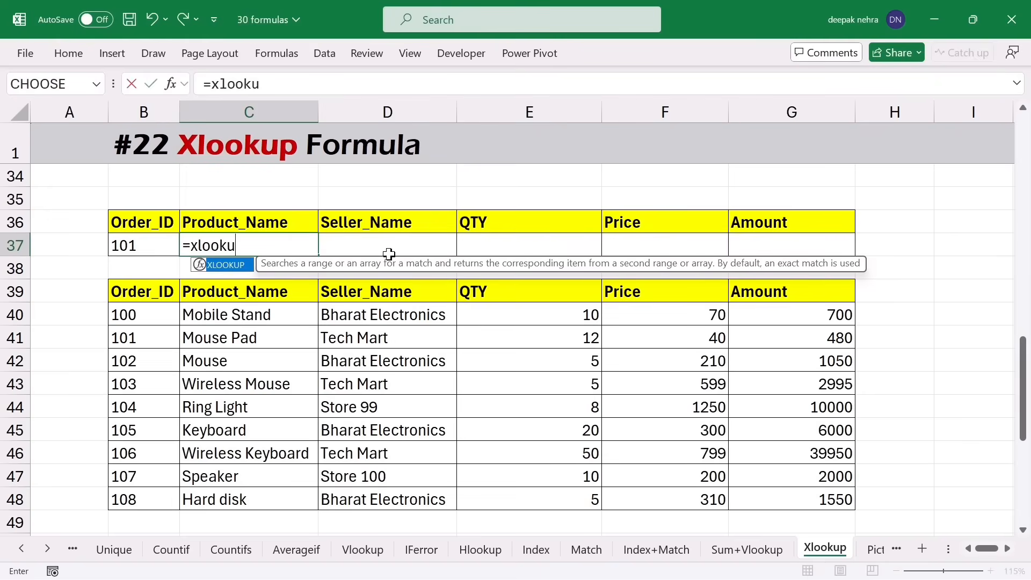
text(k)
key(Tab)
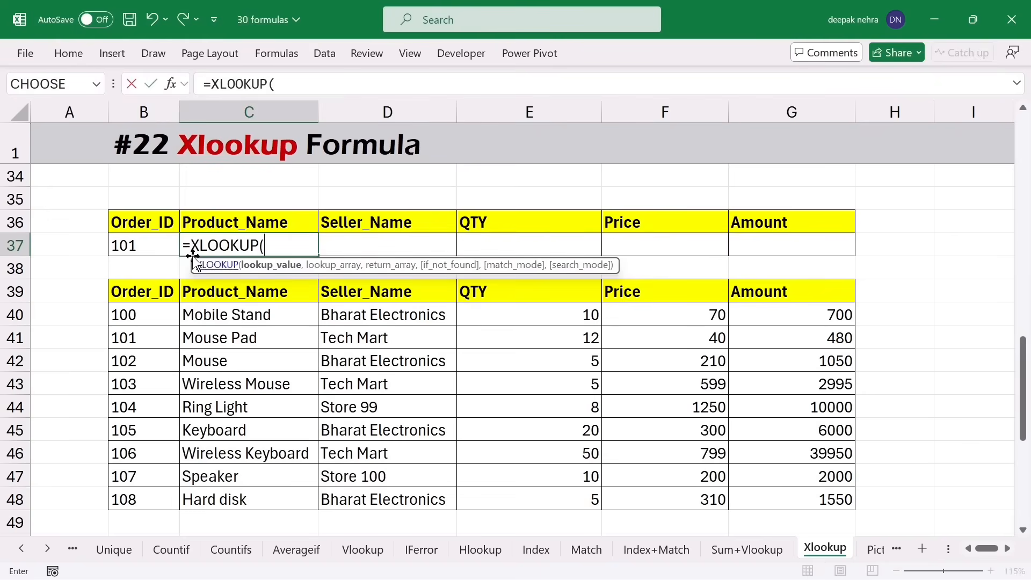
click(143, 229)
click(138, 244)
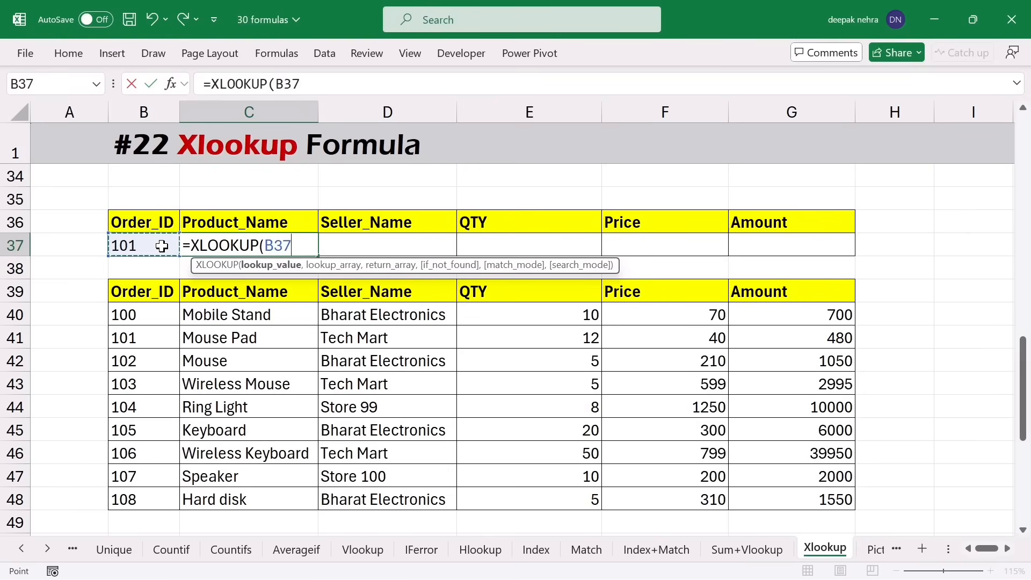
key(F4)
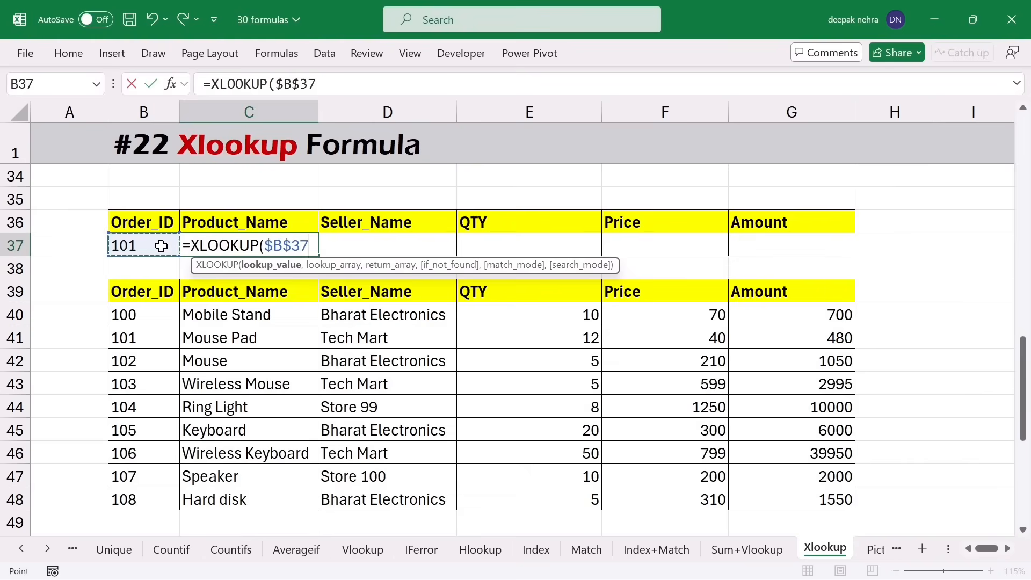
- Complete it with lookup range $B$39:$B$48 and return range C39:C48
text(,)
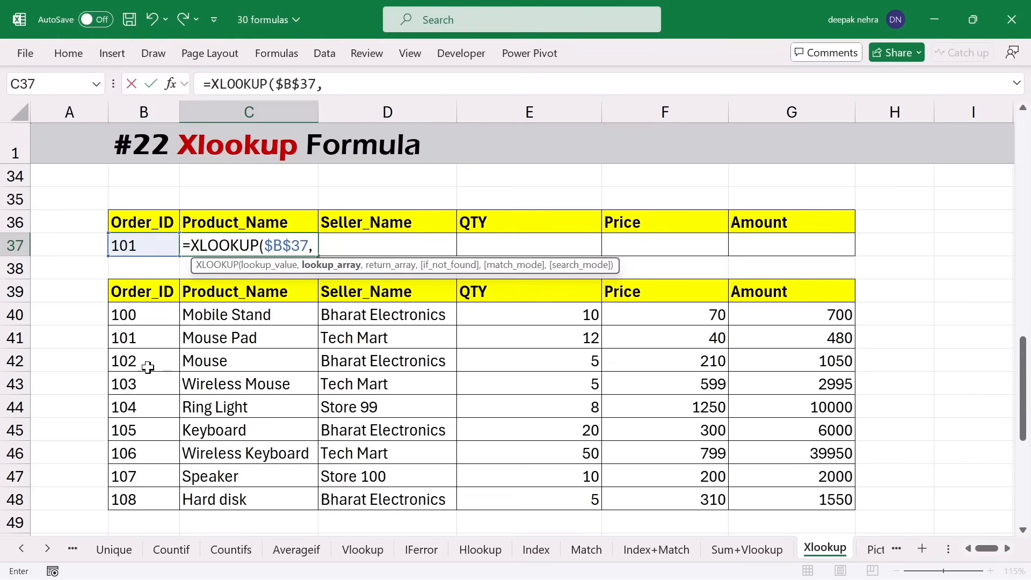
drag(119, 296, 129, 496)
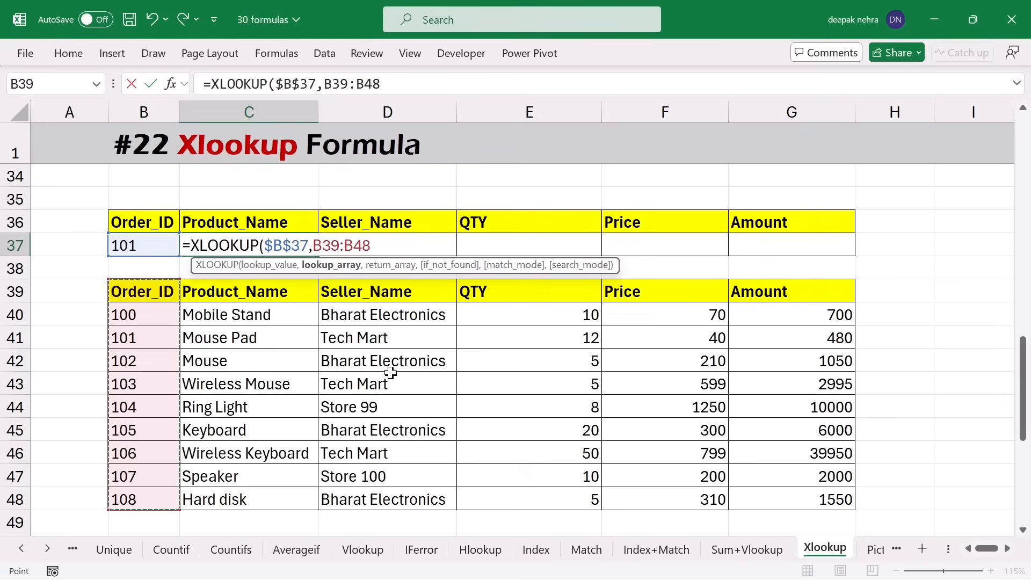
key(F4)
text(,)
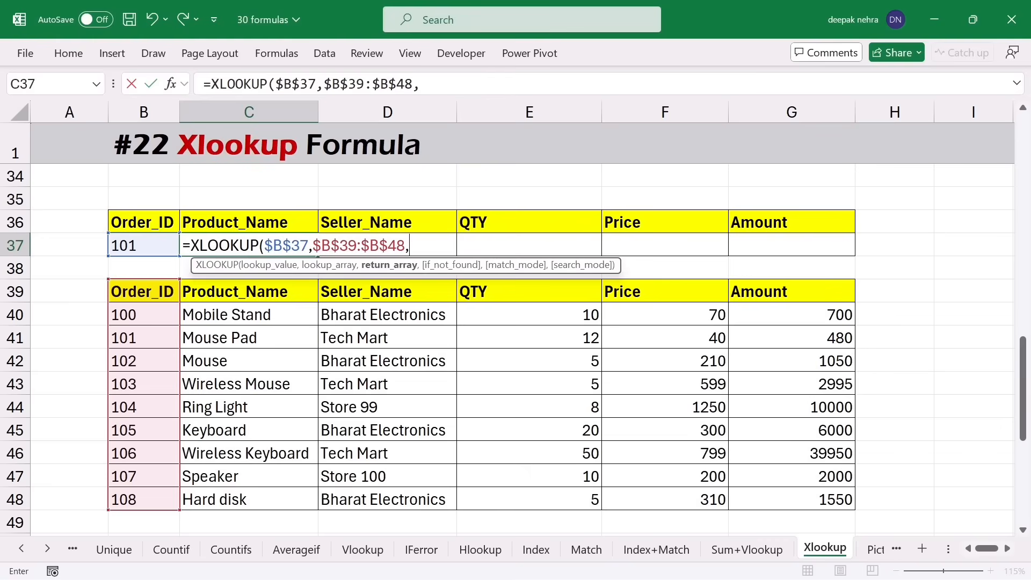
drag(232, 298, 231, 499)
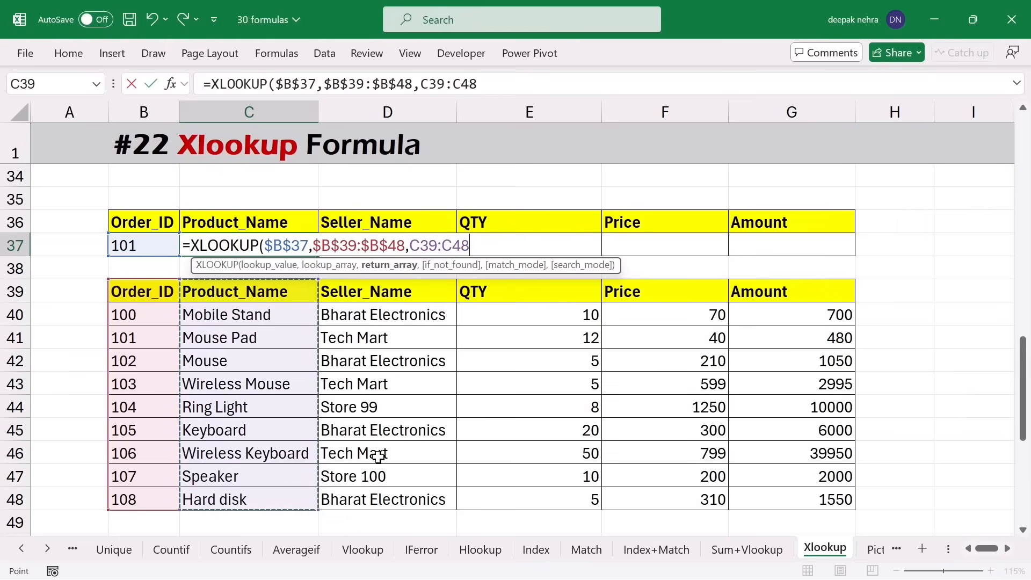
key(Return)
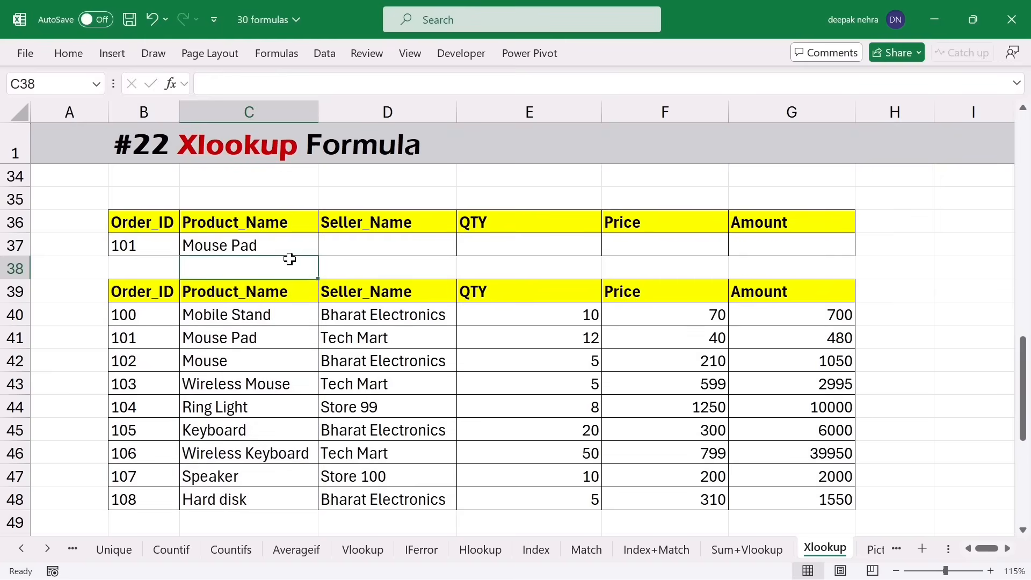
- Fill C37's formula right to G37, giving Mouse Pad, Tech Mart, 12, 40, 480
click(278, 246)
drag(318, 260, 800, 260)
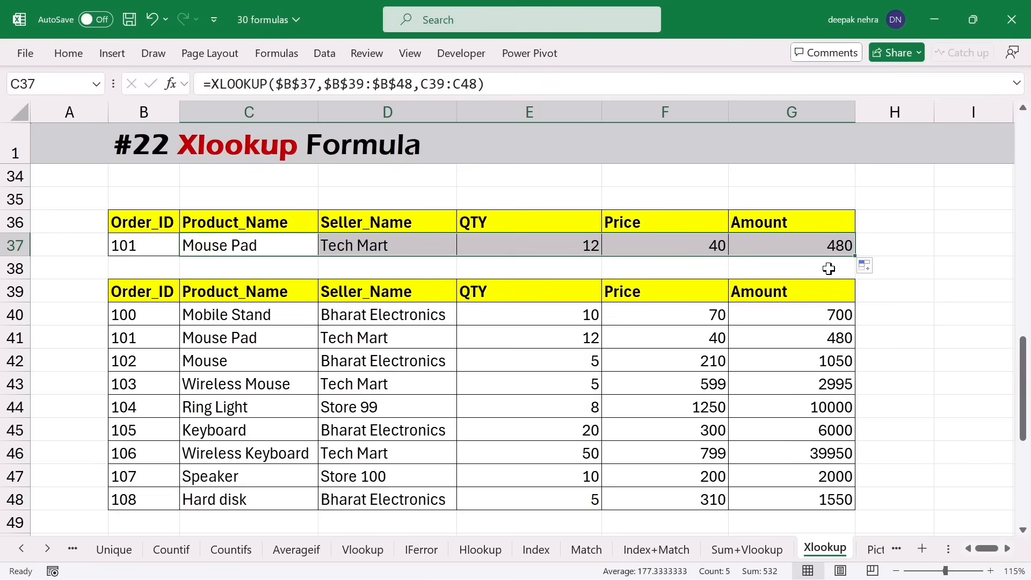
click(762, 247)
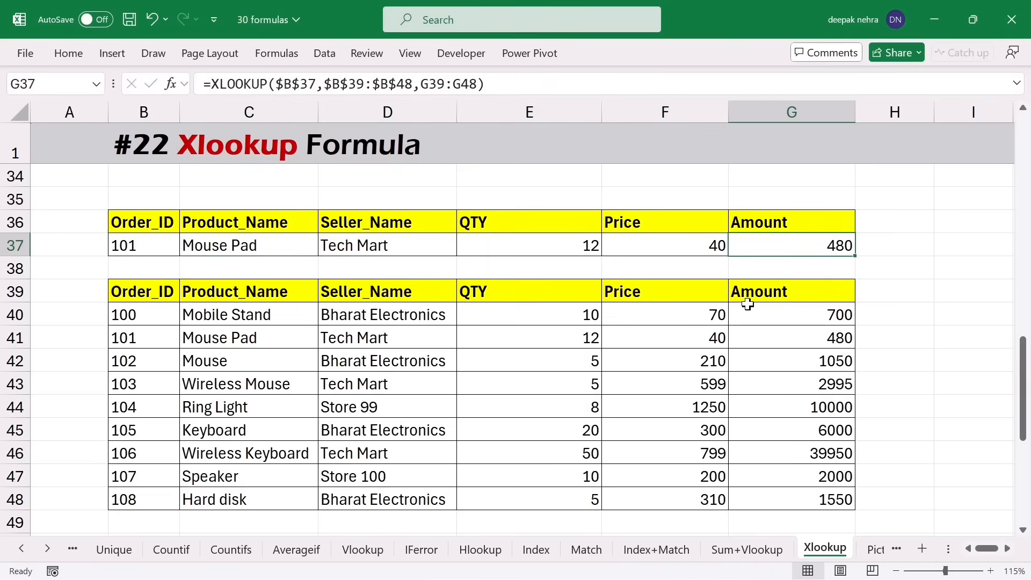
key(Page_Down)
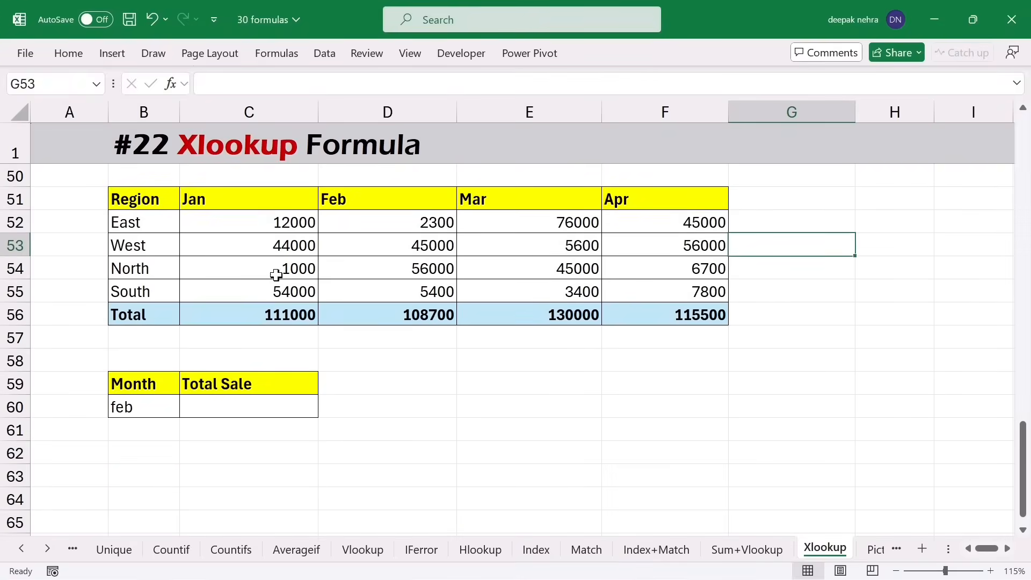
- Review the regional sales table's month headers, Total row, and the month in B60
drag(153, 223, 150, 264)
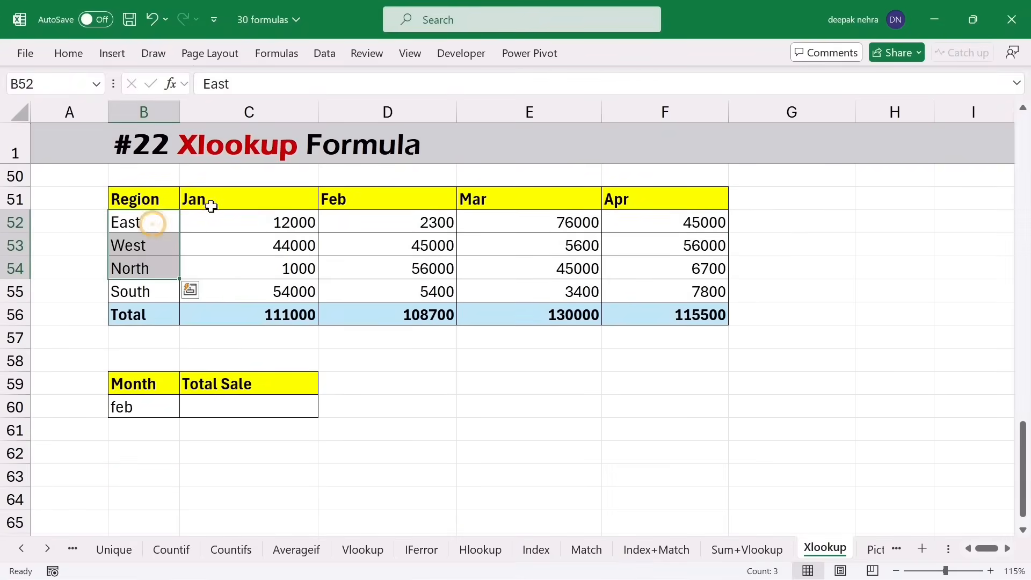
click(231, 206)
click(385, 206)
click(521, 205)
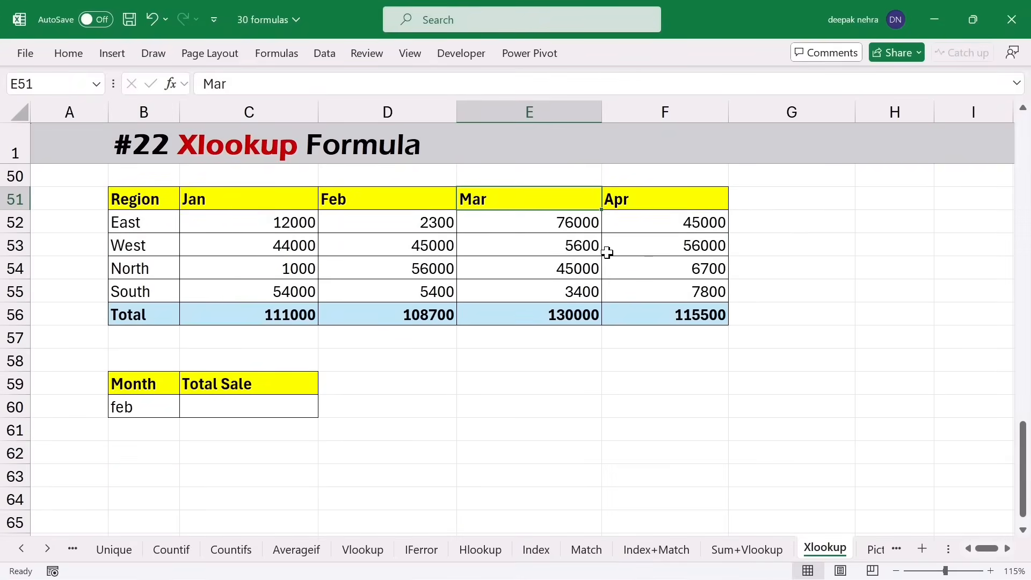
click(137, 315)
drag(269, 313, 655, 316)
click(145, 407)
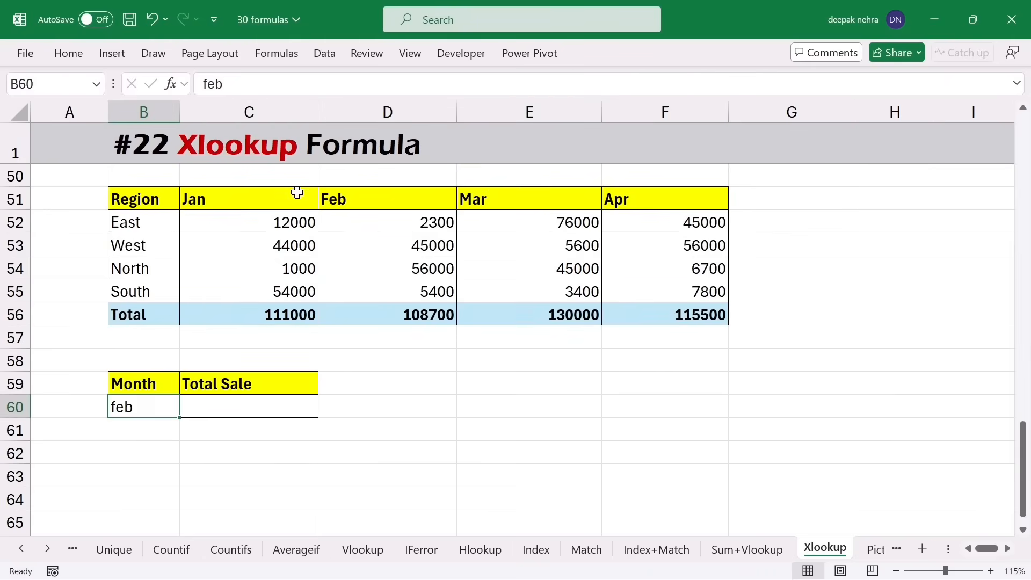
- Enter =XLOOKUP(B60,B51:F51,B56:F56) in C60 to return Feb's total sale
click(276, 392)
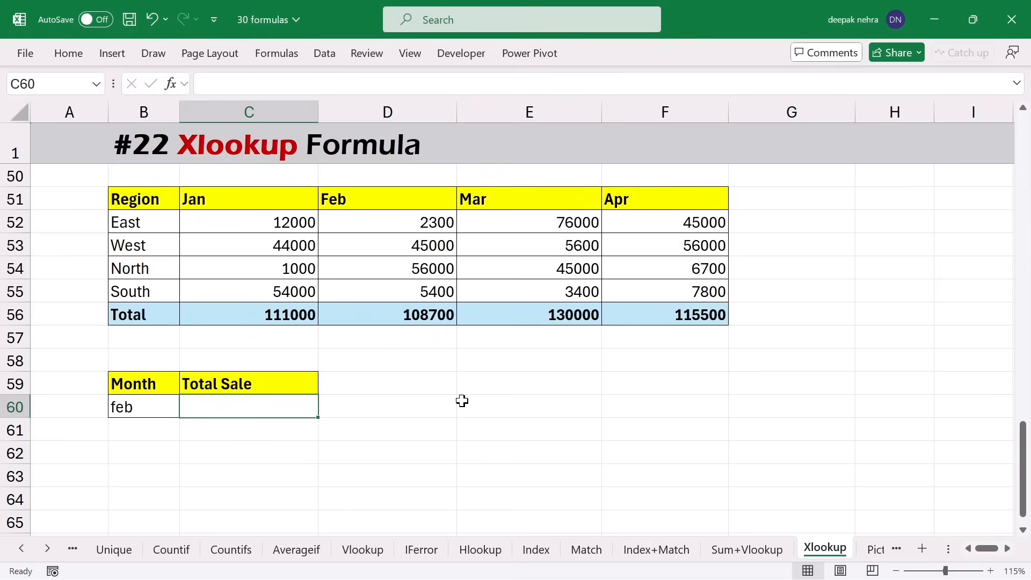
text(=xloo)
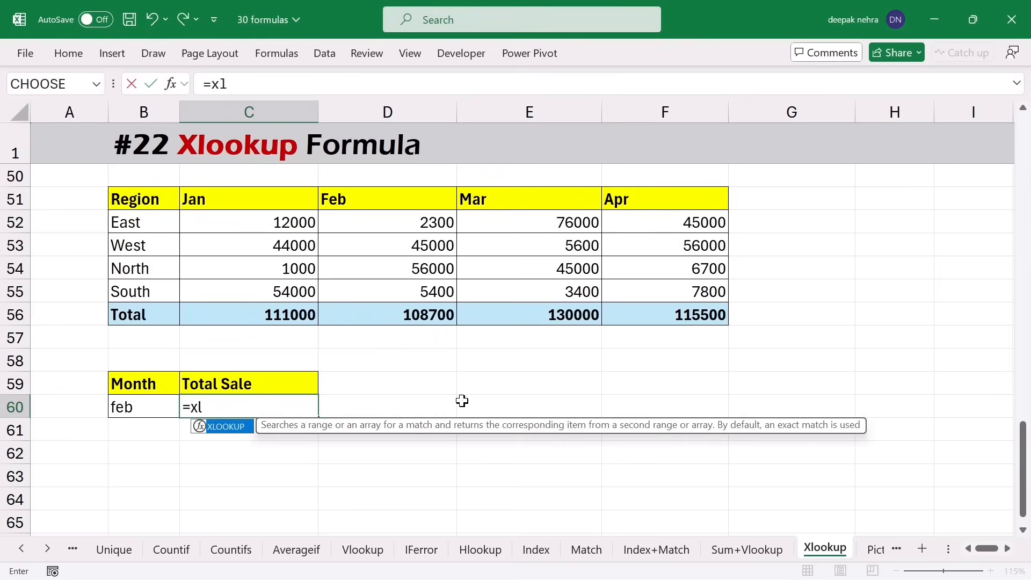
key(Tab)
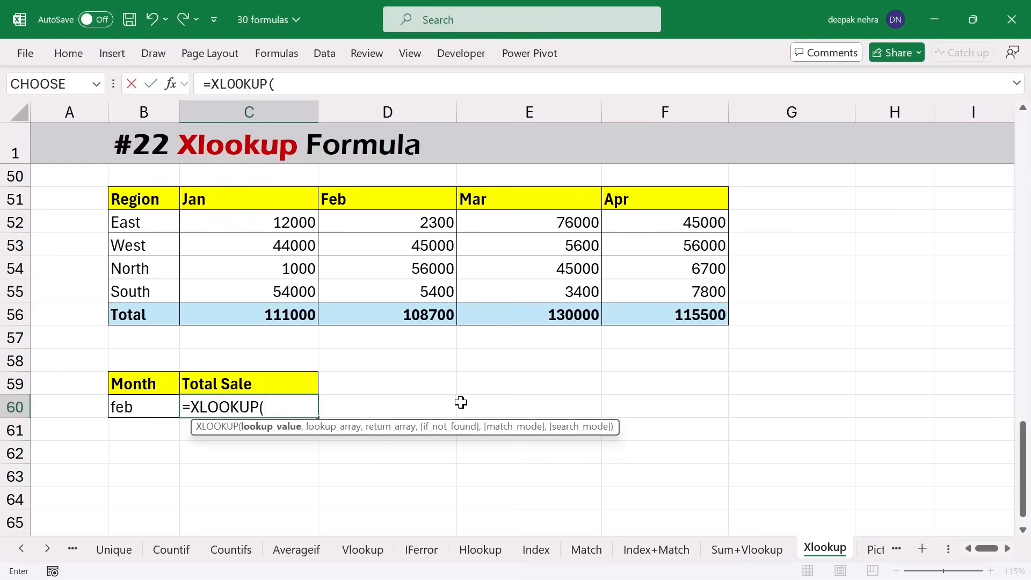
click(145, 406)
text(,)
drag(127, 200, 621, 203)
text(,)
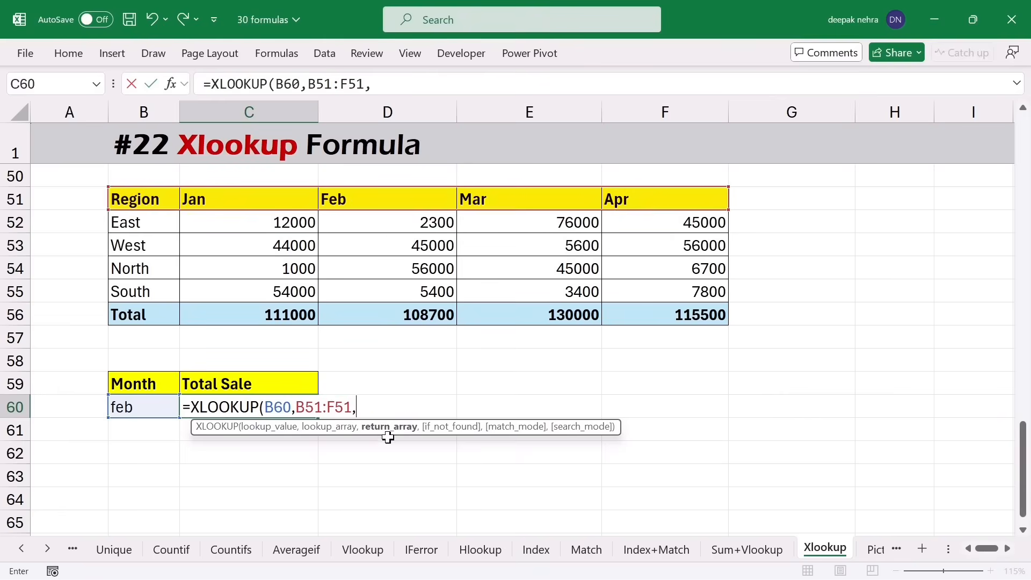
drag(146, 312, 639, 313)
key(Return)
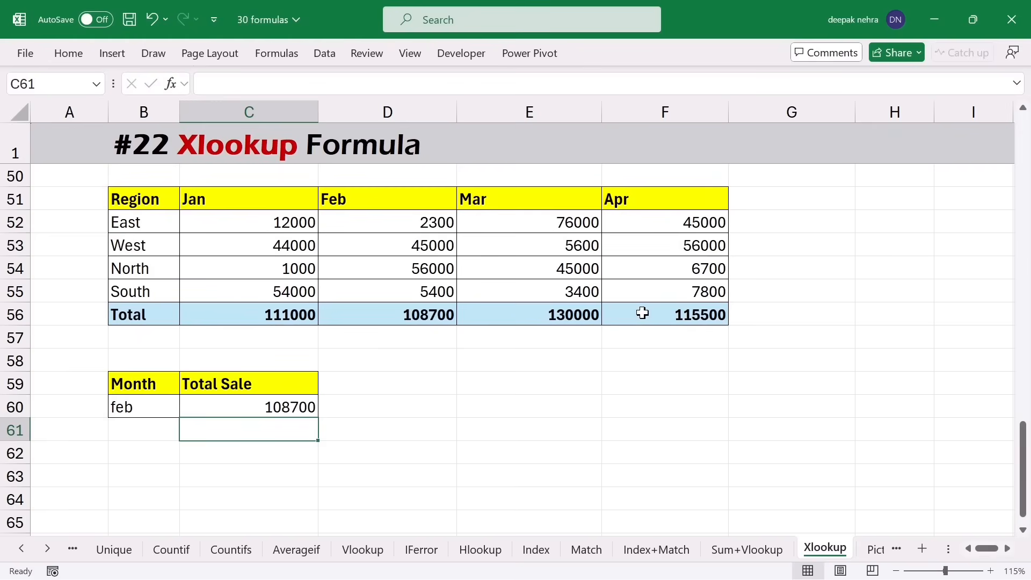
- Change B60 from feb to mar and confirm C60 shows the Mar total 130000
click(127, 423)
click(350, 198)
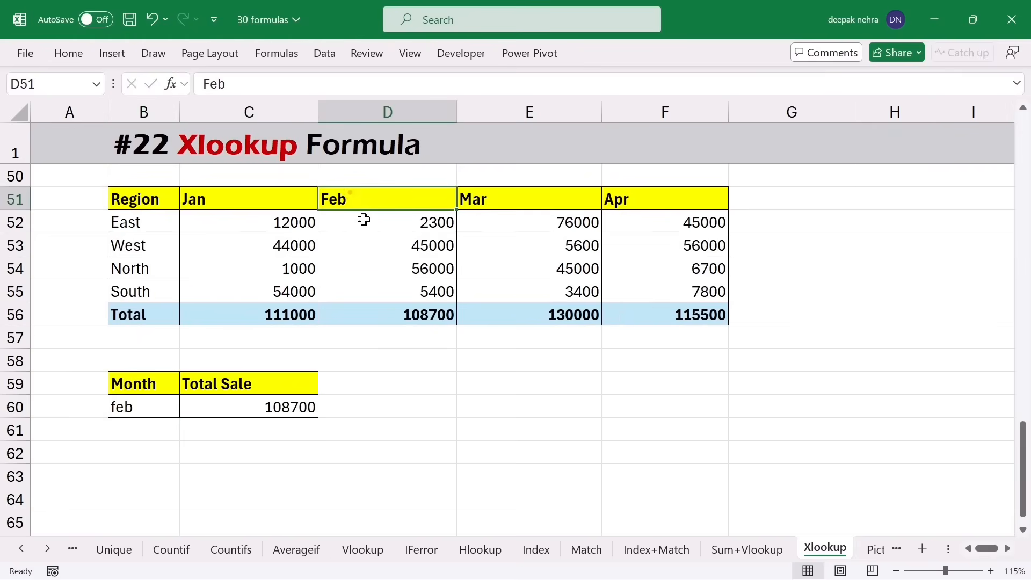
click(396, 315)
click(141, 412)
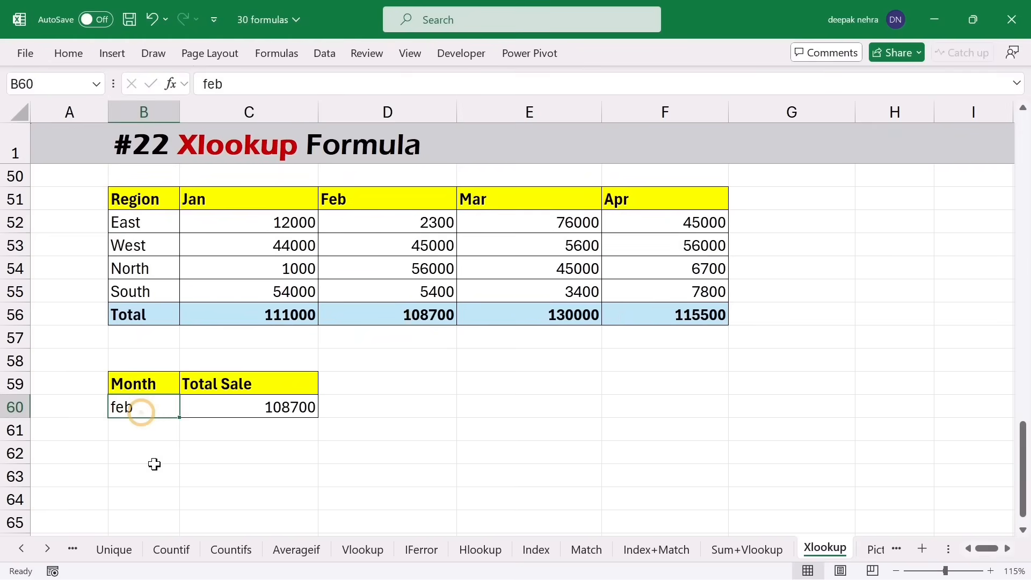
text(mar)
key(Return)
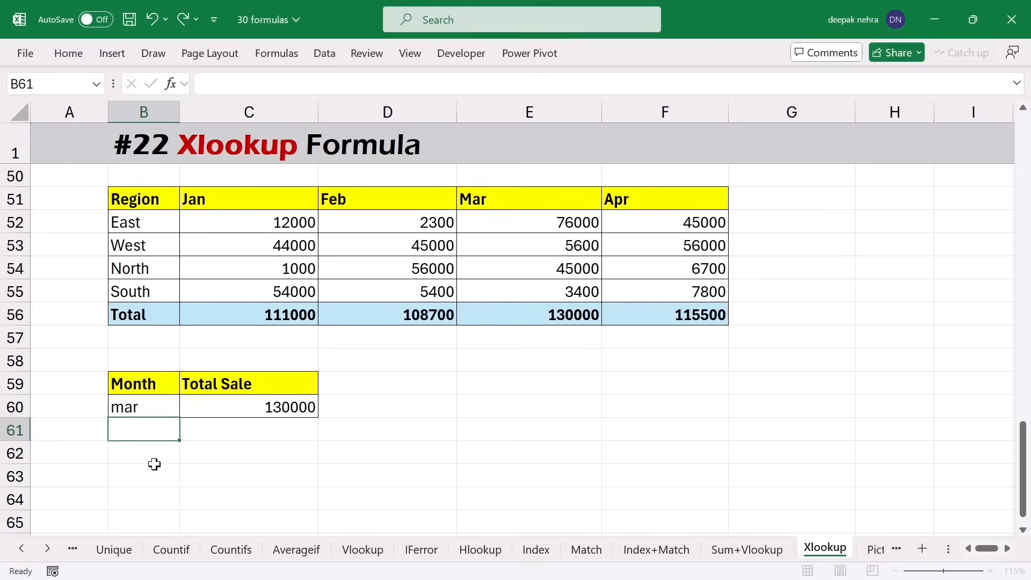
click(532, 316)
click(259, 407)
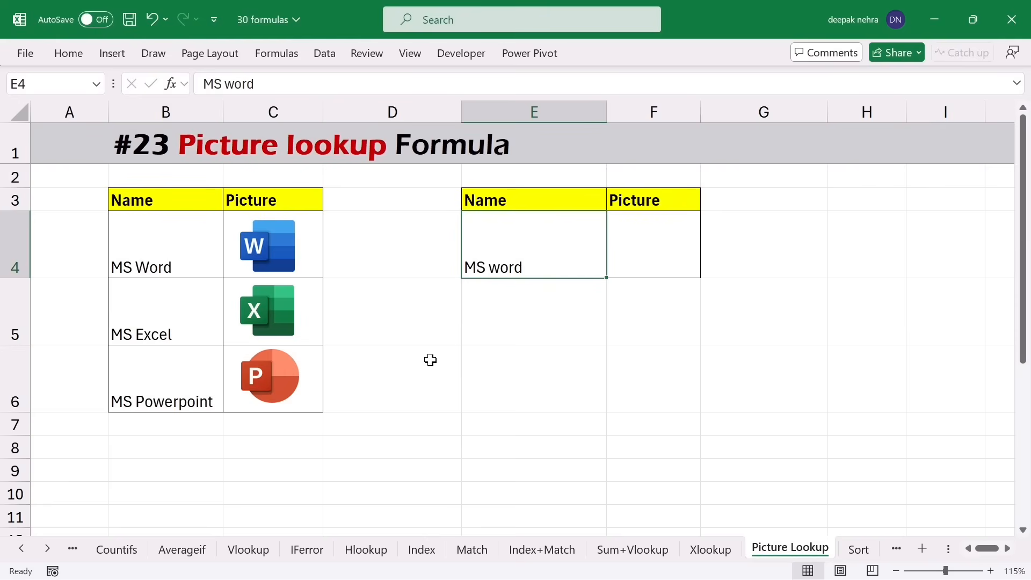
- Start an XLOOKUP in E6 with the locked lookup value $E$4
click(510, 364)
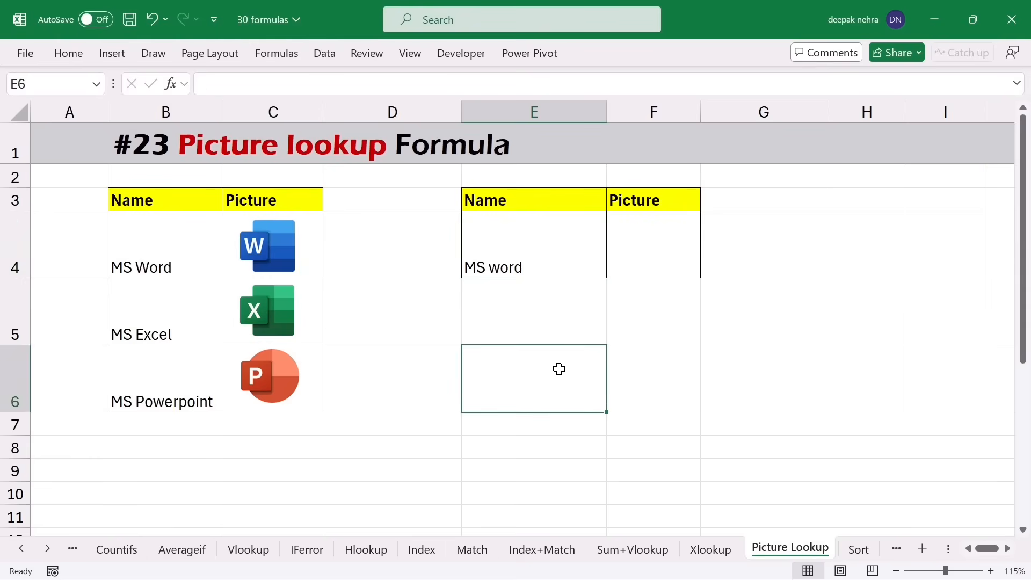
text(=)
key(Escape)
text(=xlook)
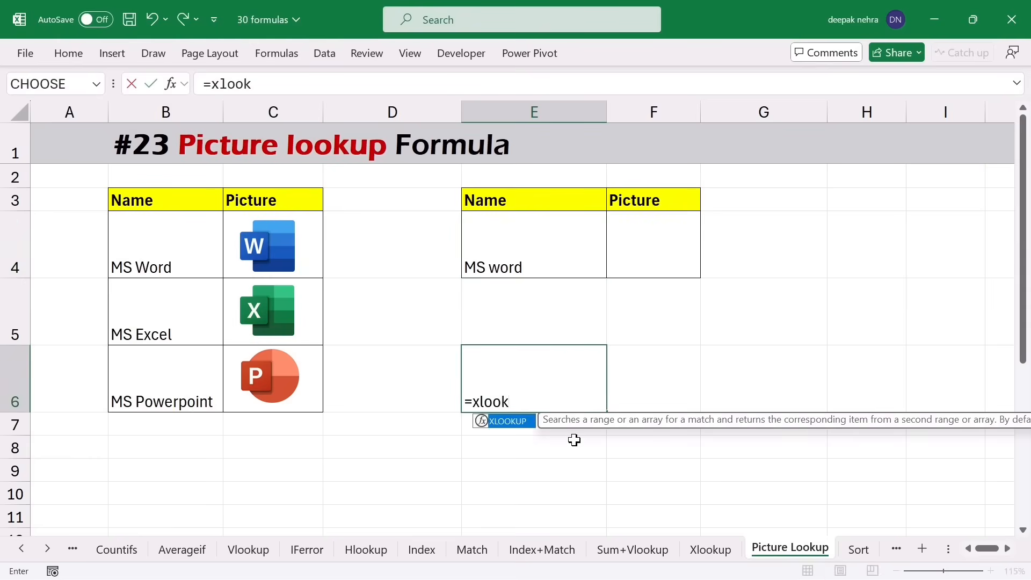
key(Tab)
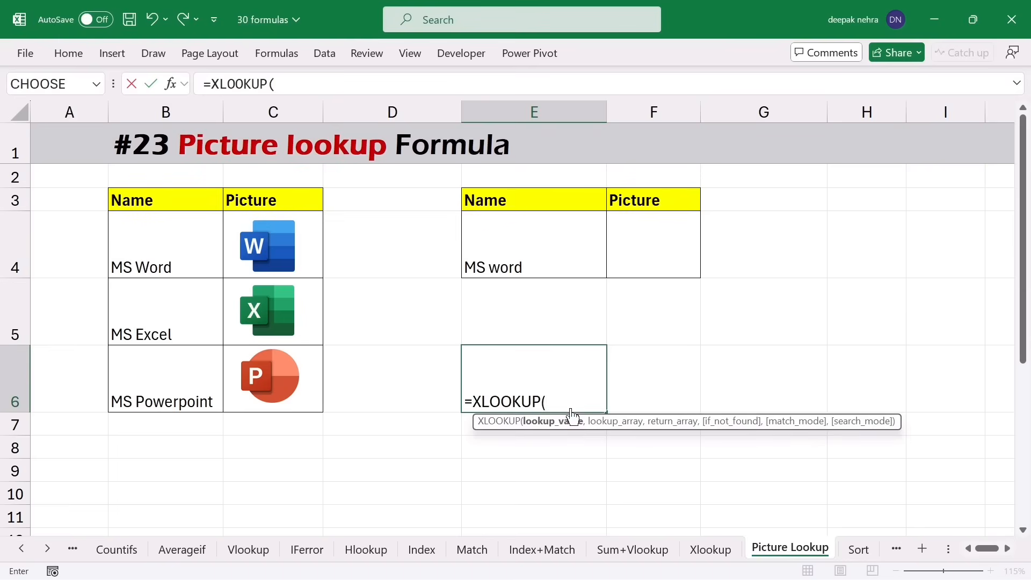
click(526, 246)
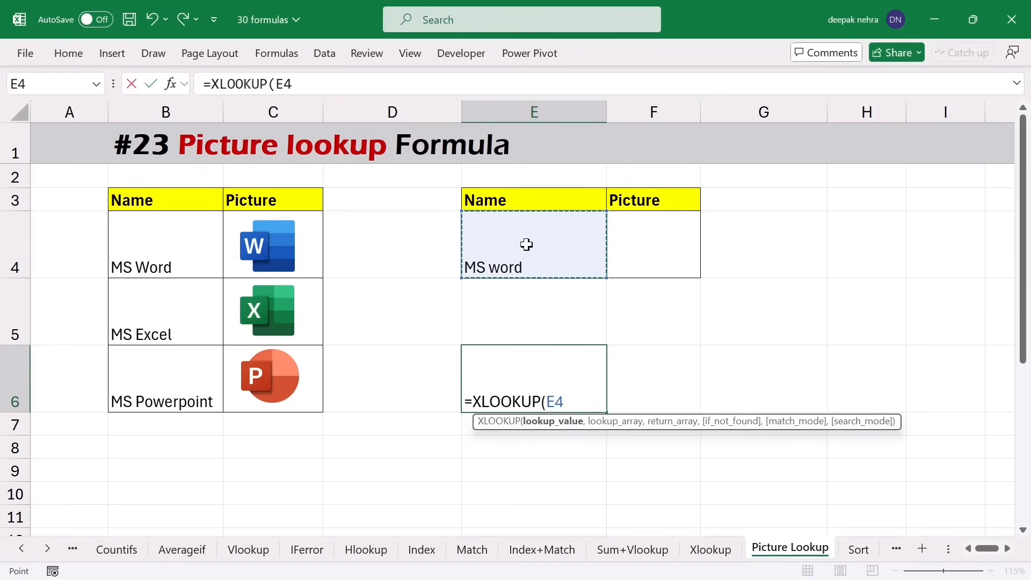
key(F4)
text(,)
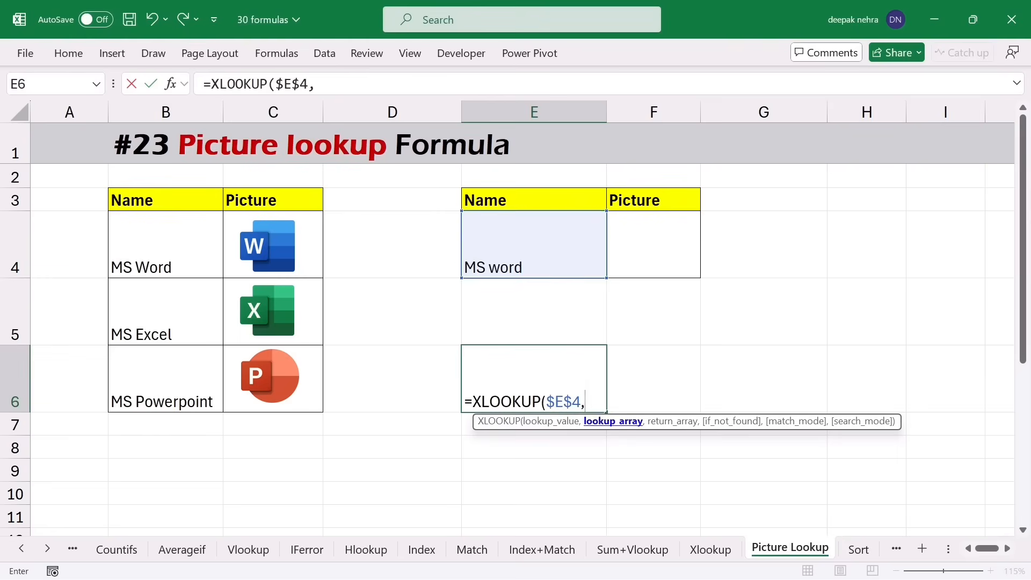
- Finish it with ranges $B$4:$B$6 and $C$4:$C$6, then select E6's formula text
drag(152, 230, 153, 370)
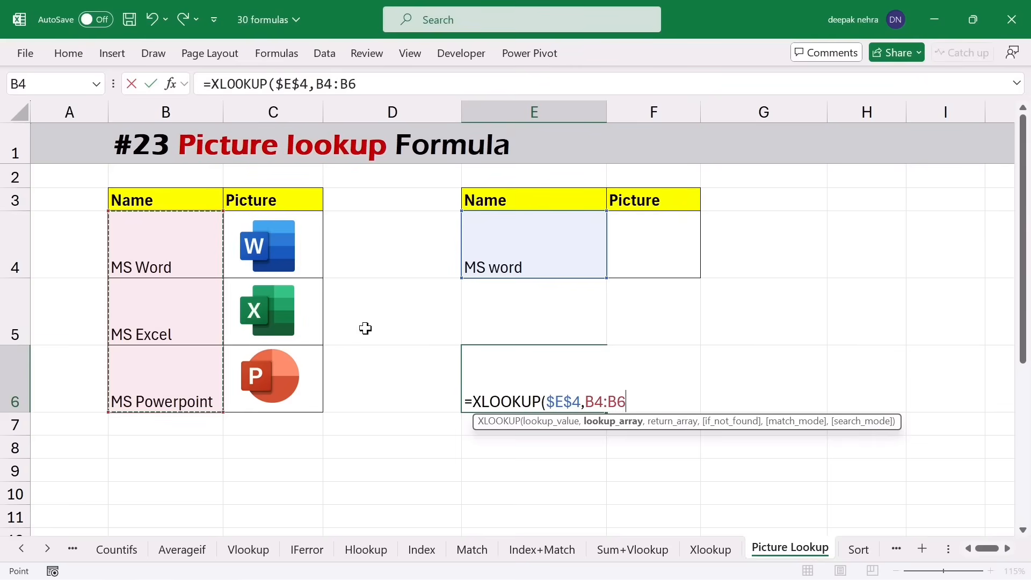
key(F4)
text(,)
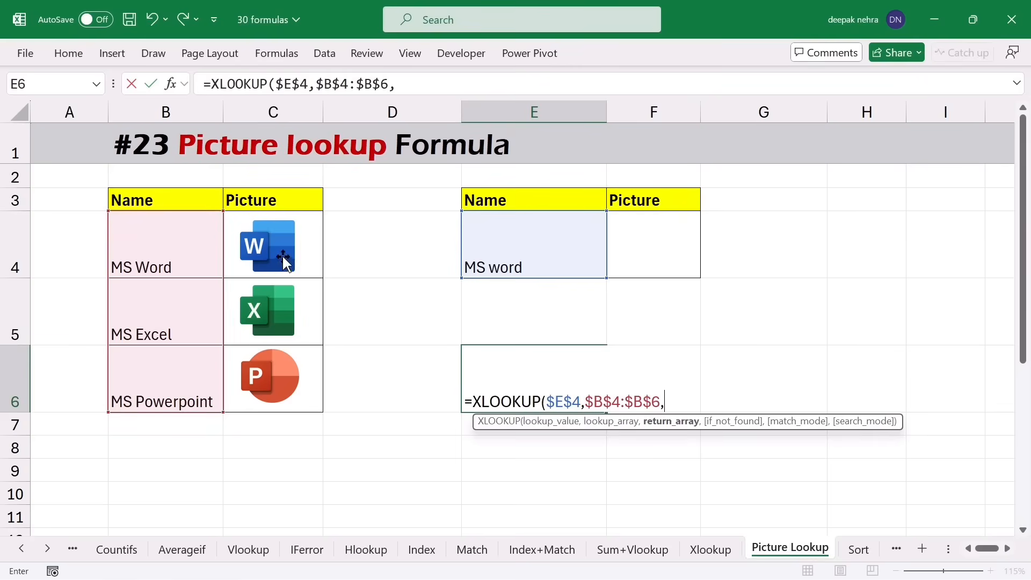
click(320, 237)
drag(322, 292, 309, 389)
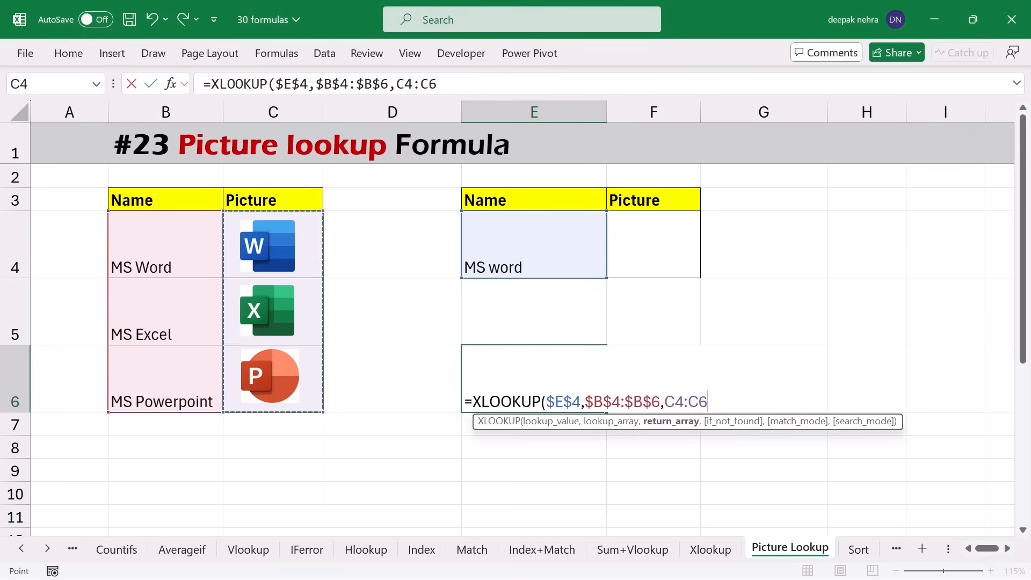
key(F4)
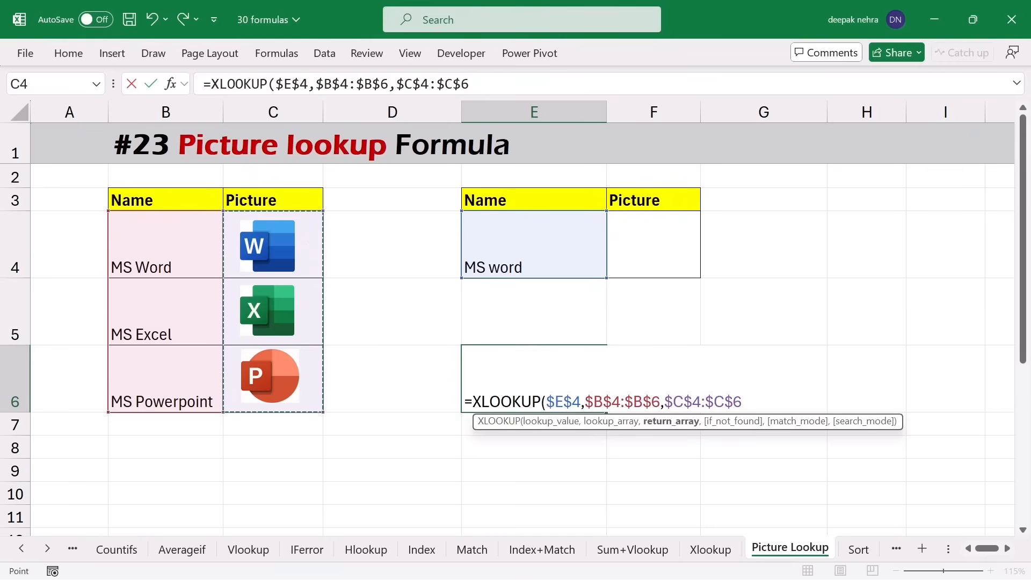
text())
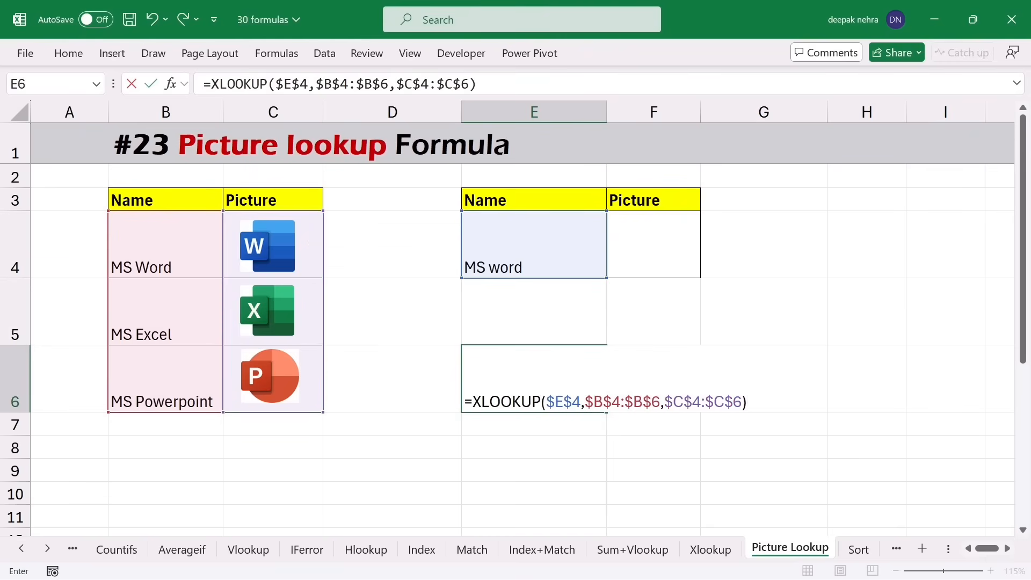
key(Return)
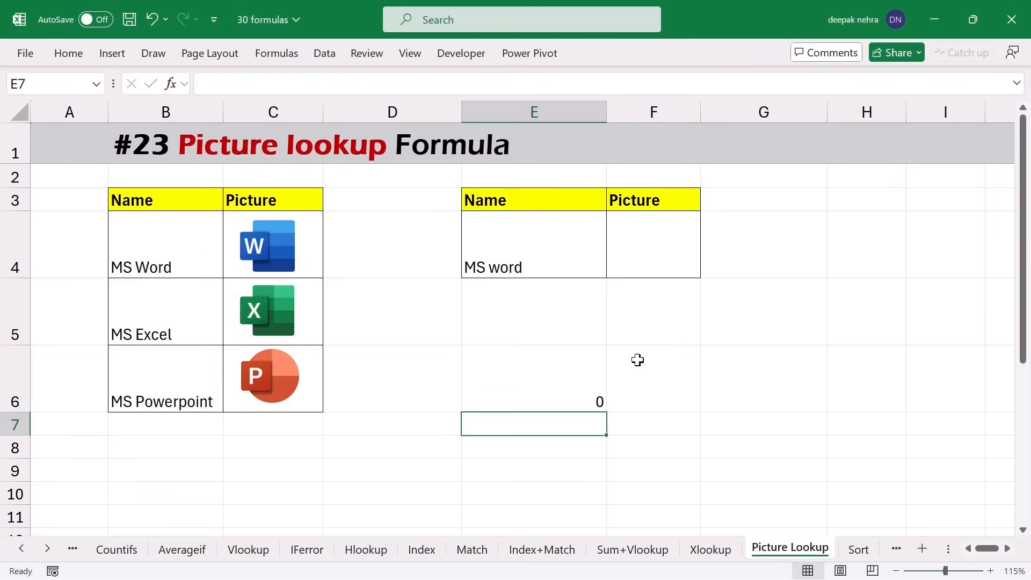
double_click(511, 385)
drag(465, 399, 747, 401)
- Copy E6's formula and define the name abcd referring to =XLOOKUP($E$4,$B$4:$B$6,$C$4:$C$6)
key(ctrl+c)
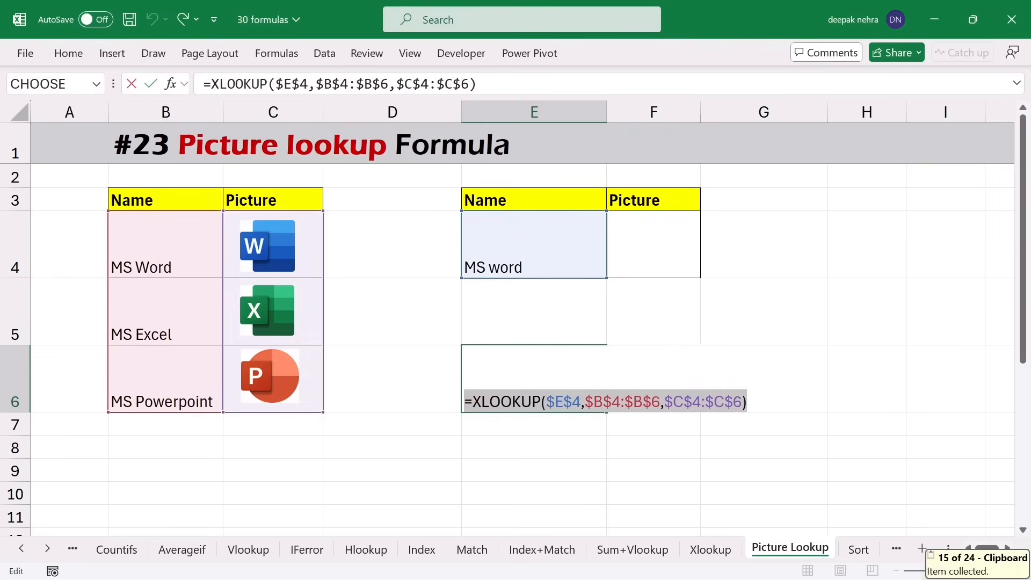
key(Escape)
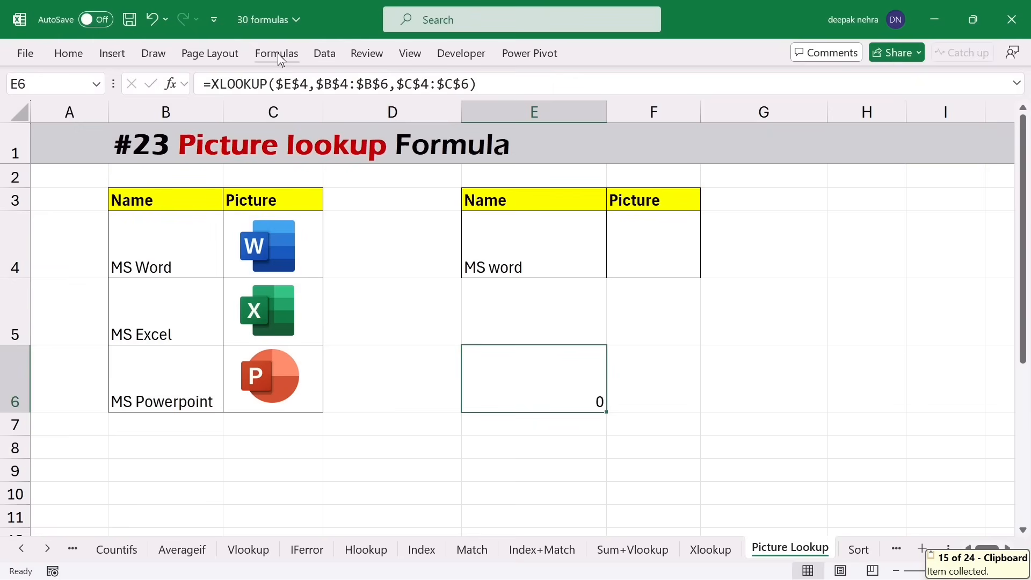
click(278, 53)
click(532, 80)
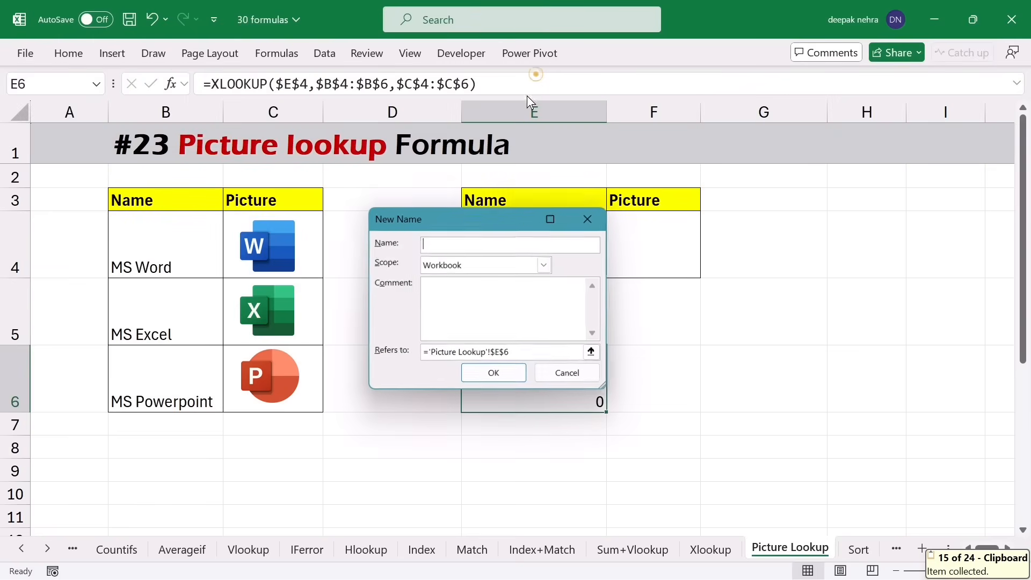
click(459, 242)
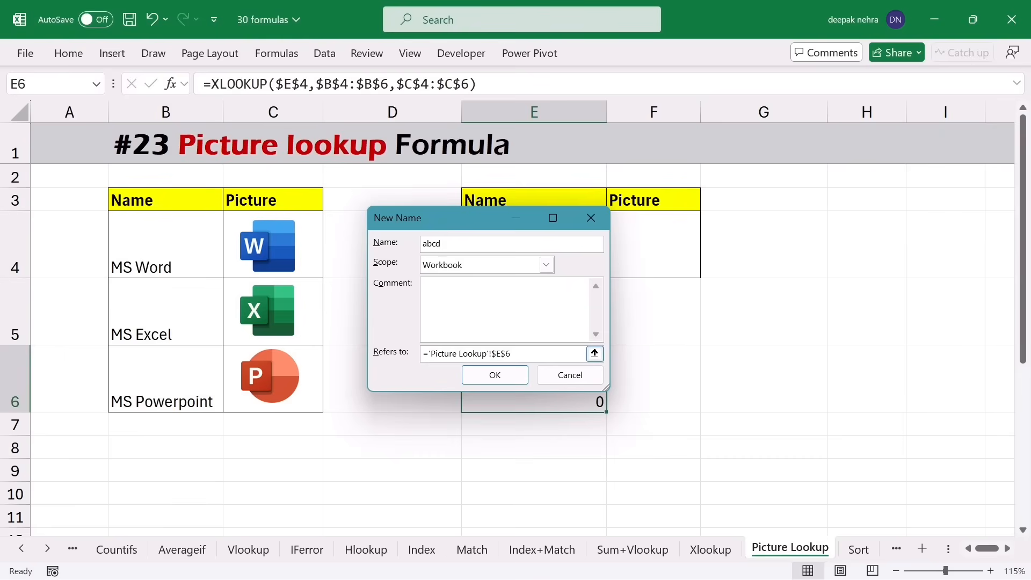
click(526, 352)
key(ctrl+v)
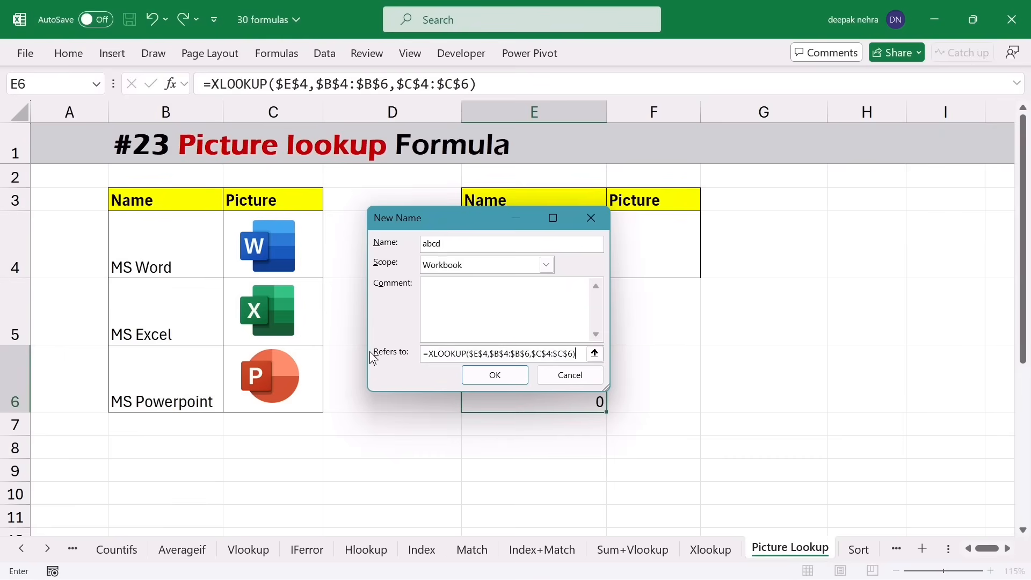
click(473, 378)
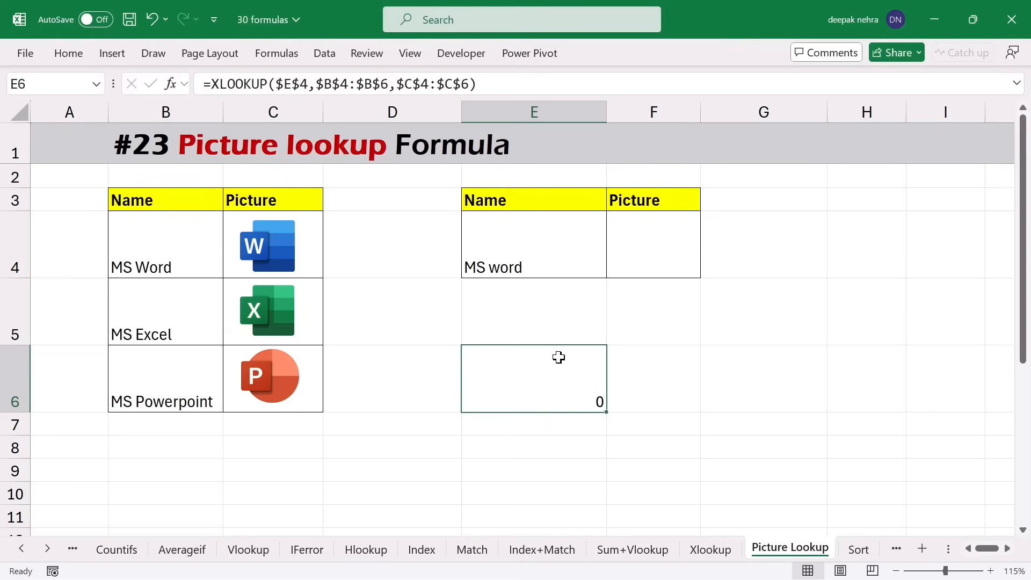
- Copy the Word icon from C4 and paste it into F4
click(279, 250)
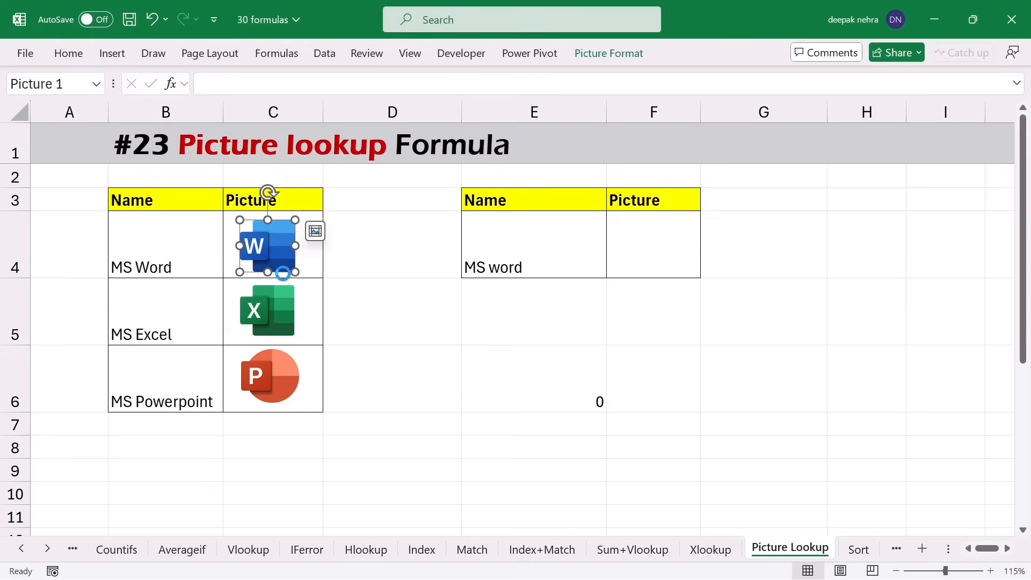
key(ctrl+c)
click(632, 247)
key(ctrl+v)
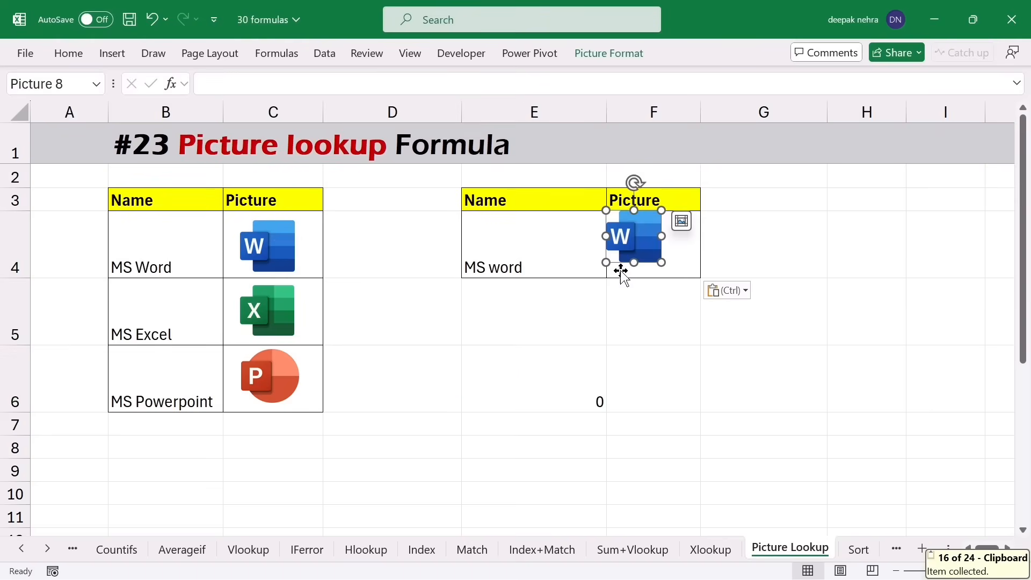
drag(638, 236, 652, 238)
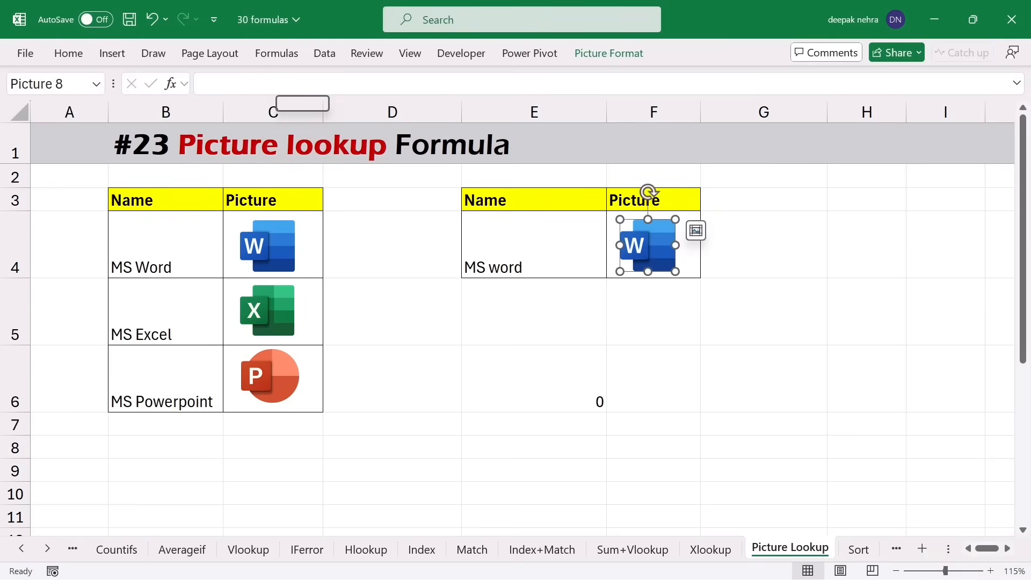
- Link the pasted picture in F4 to the name with =abcd
click(284, 85)
text(=abcd)
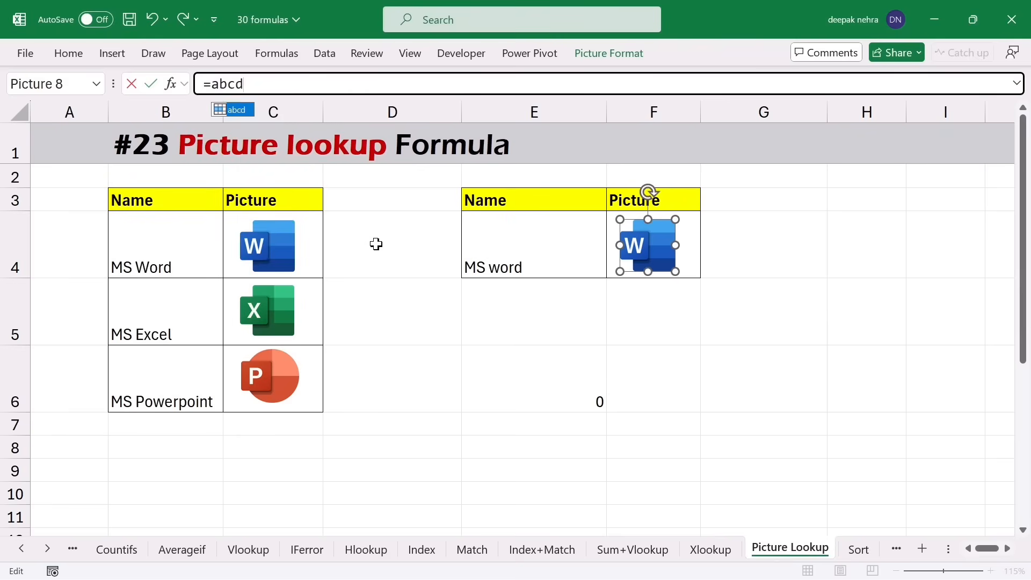
key(Escape)
key(Return)
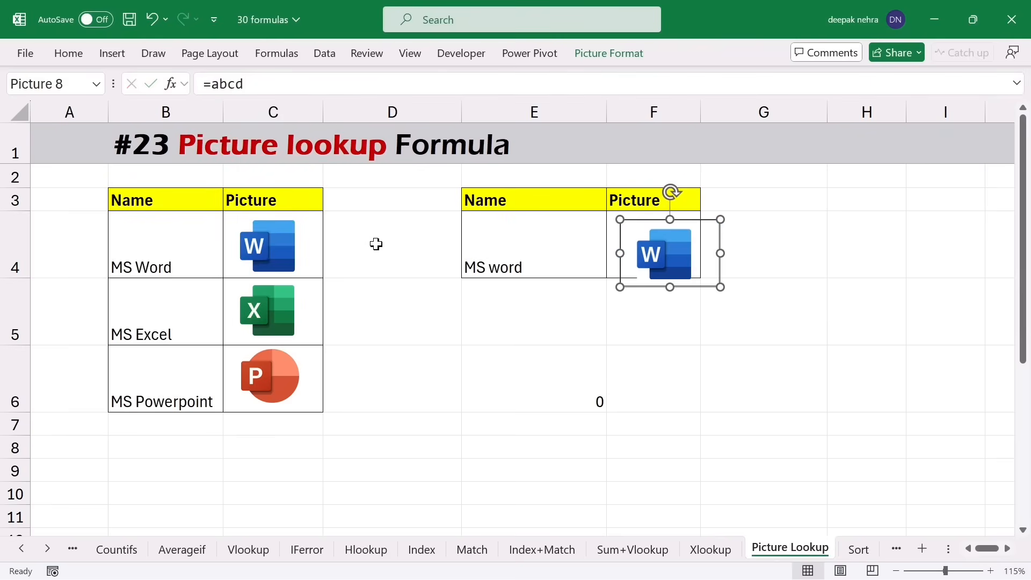
click(569, 311)
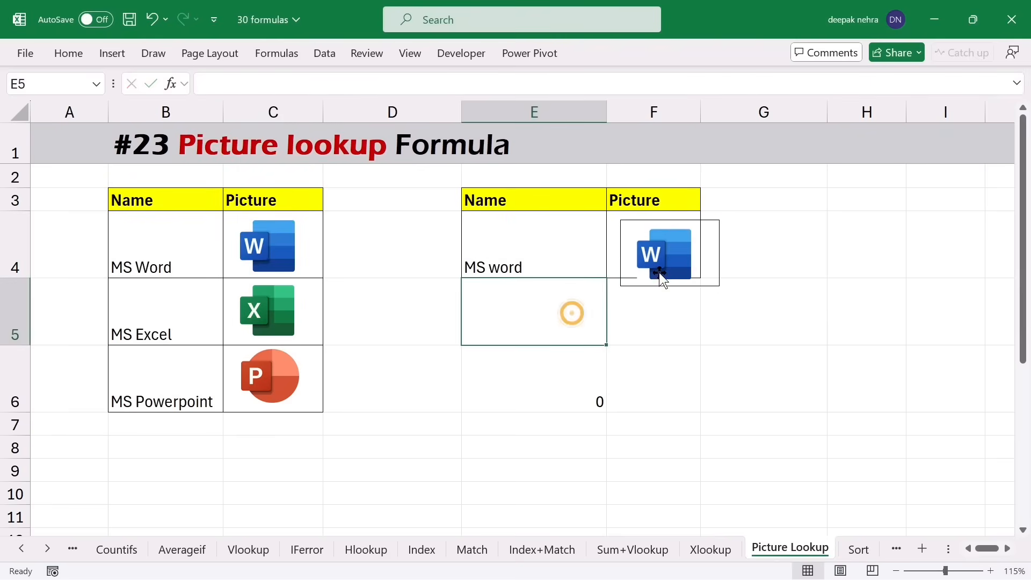
click(663, 256)
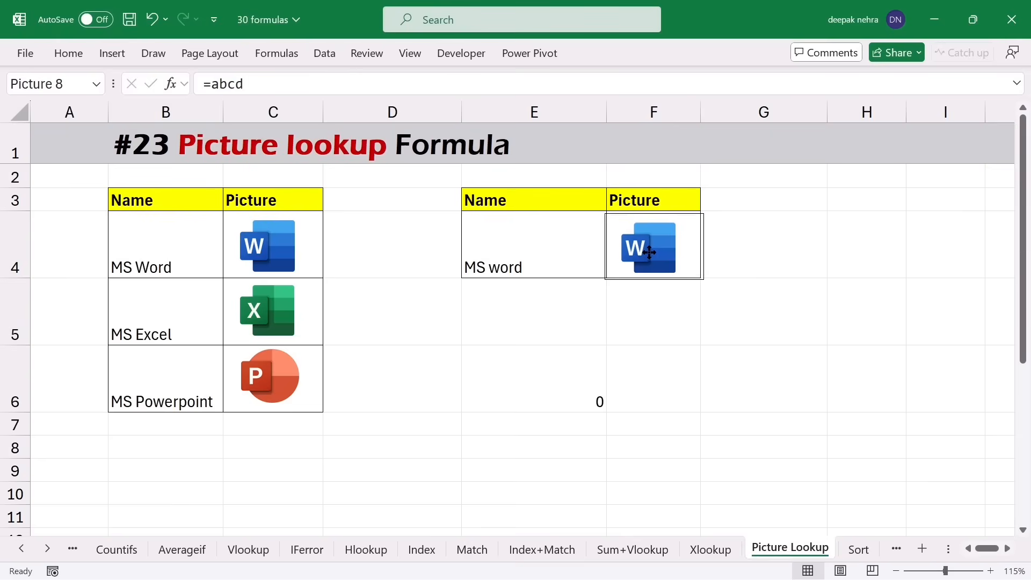
click(521, 328)
- Test the picture by setting E4 to MS Excel, then MS Powerpoint
click(525, 263)
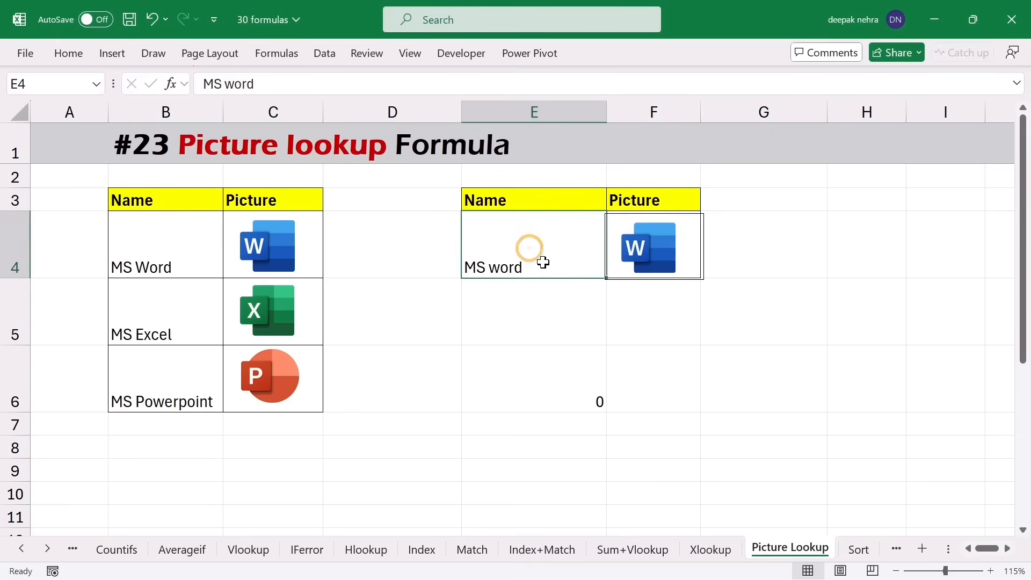
text(MS Excel)
key(Return)
click(541, 256)
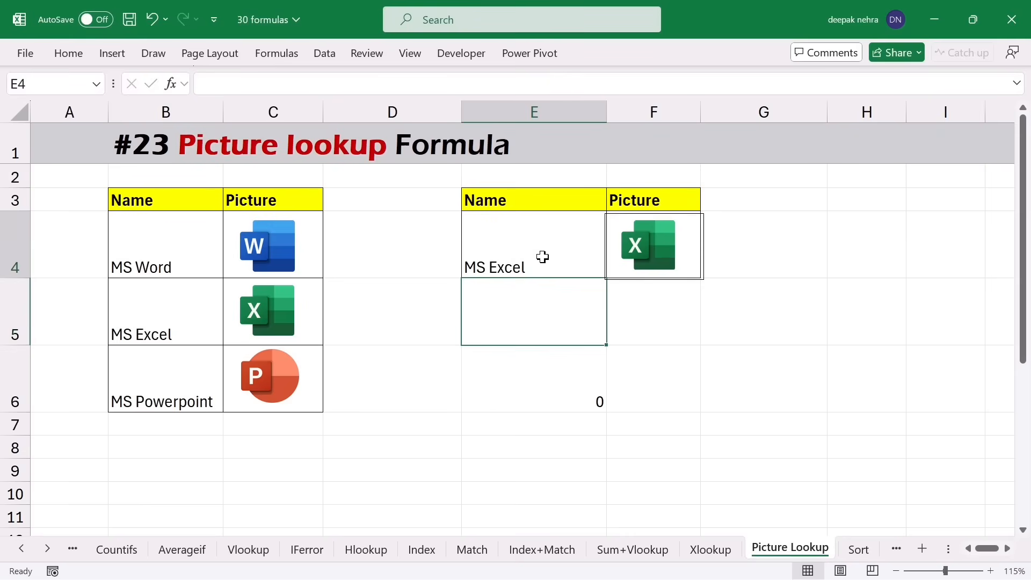
click(134, 403)
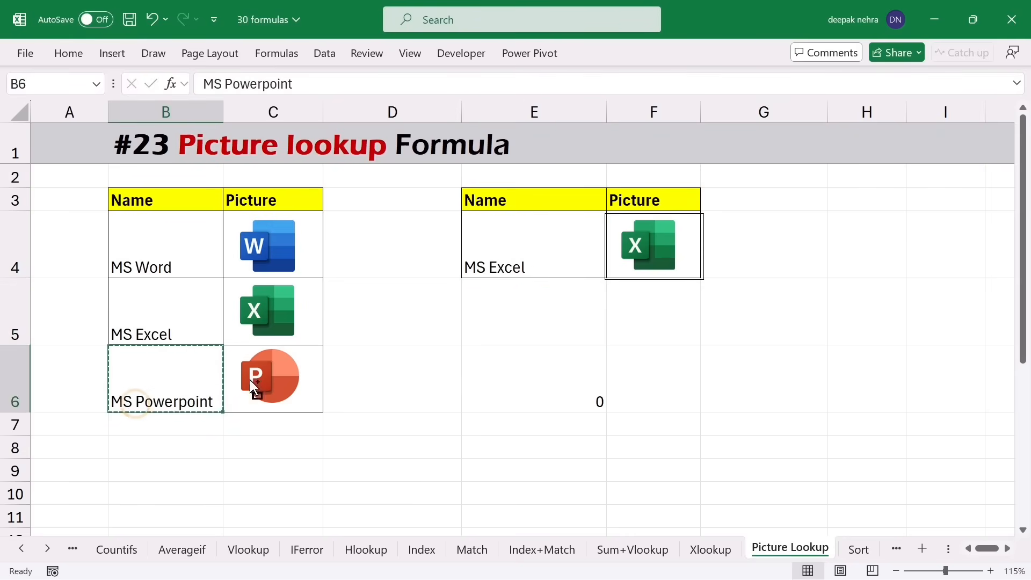
key(ctrl+c)
click(493, 256)
key(ctrl+v)
click(511, 357)
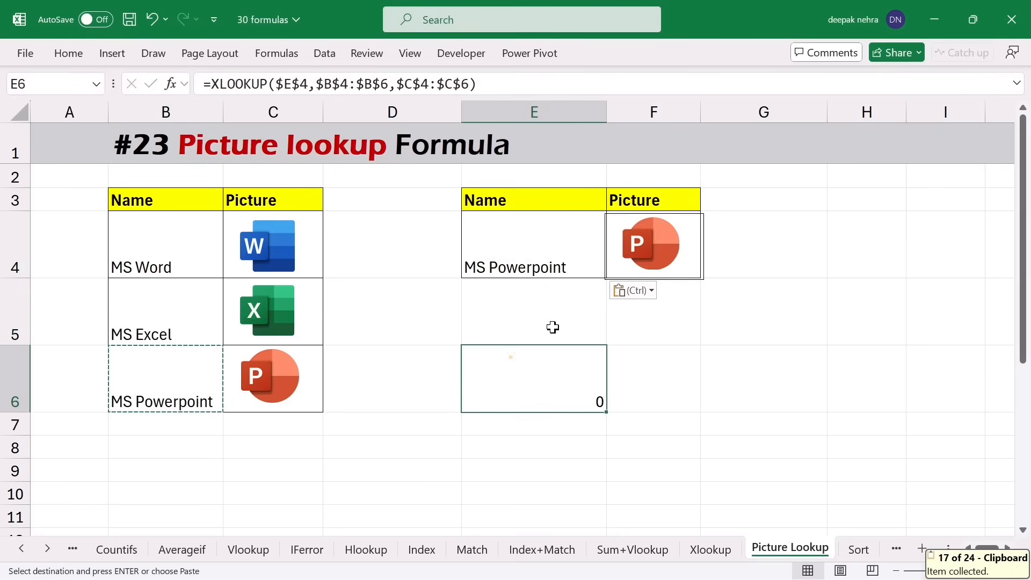
key(Escape)
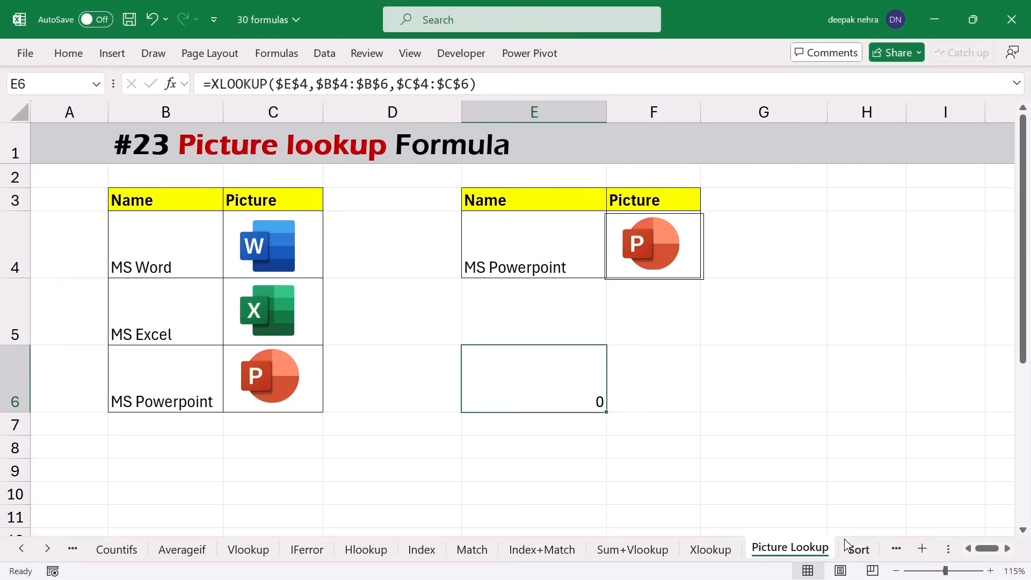
click(859, 549)
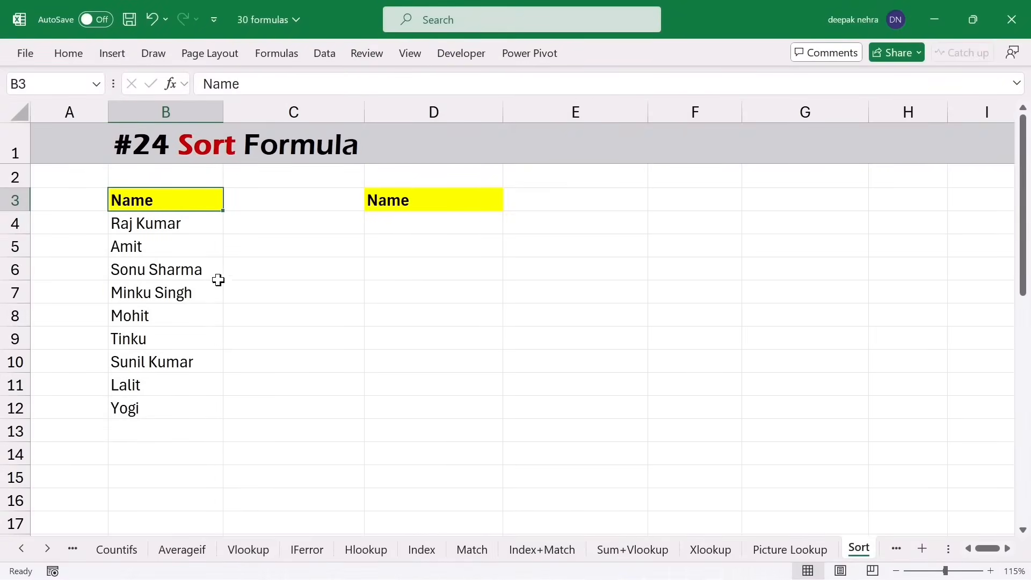
- Enter =SORT(B4:B12) in D4 to list the names from column B
drag(200, 228, 182, 405)
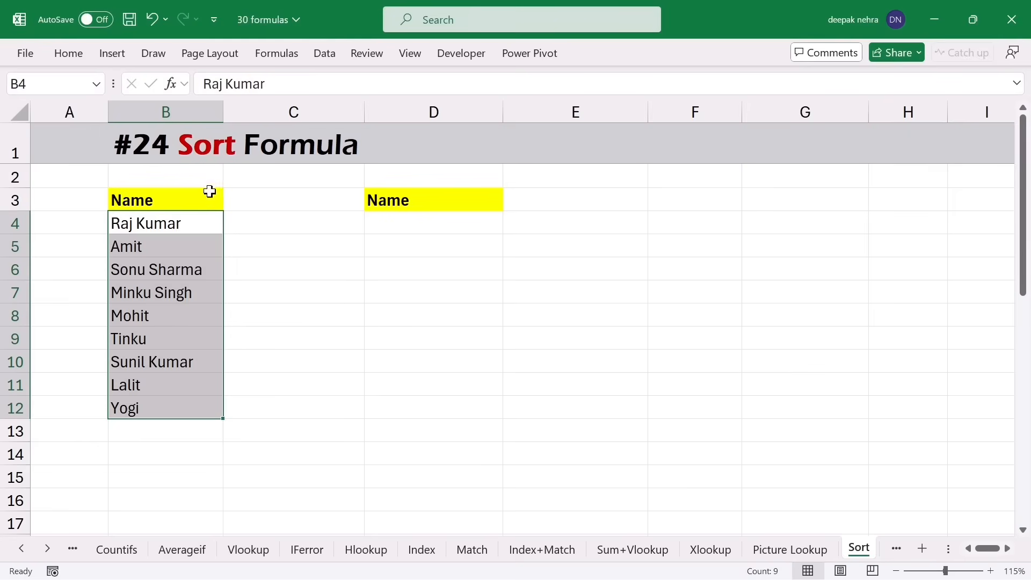
click(408, 228)
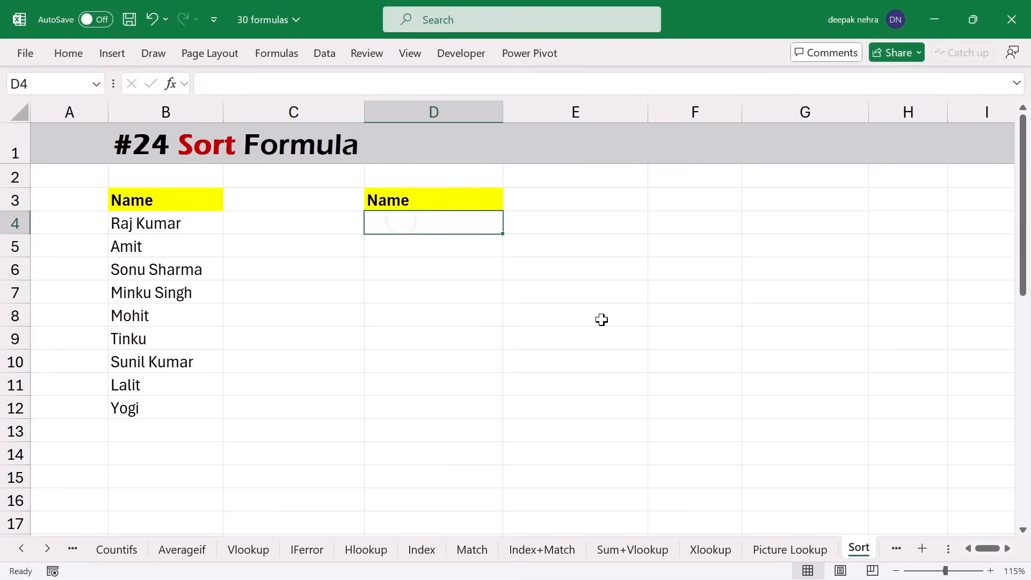
text(=s)
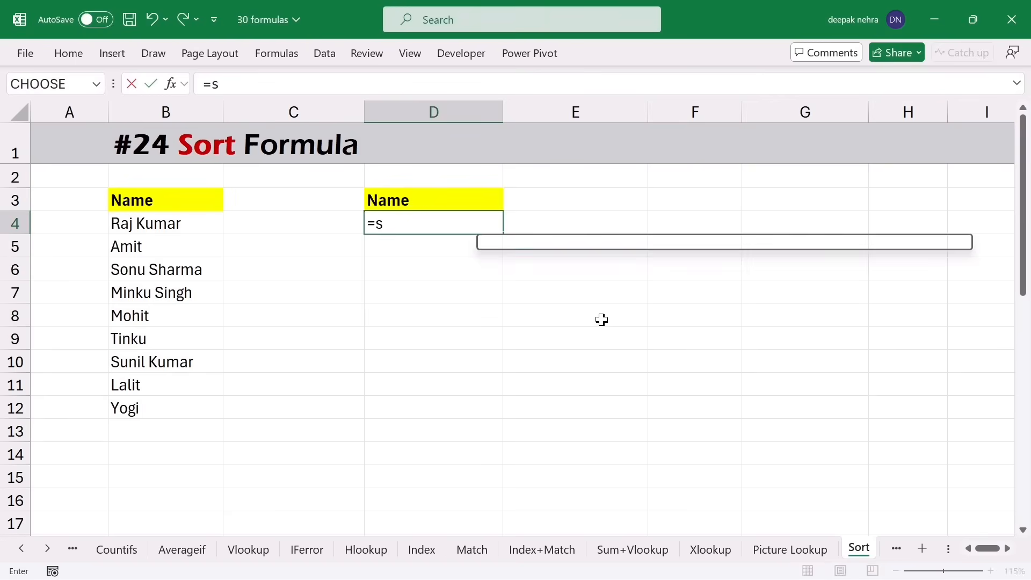
text(or)
key(Tab)
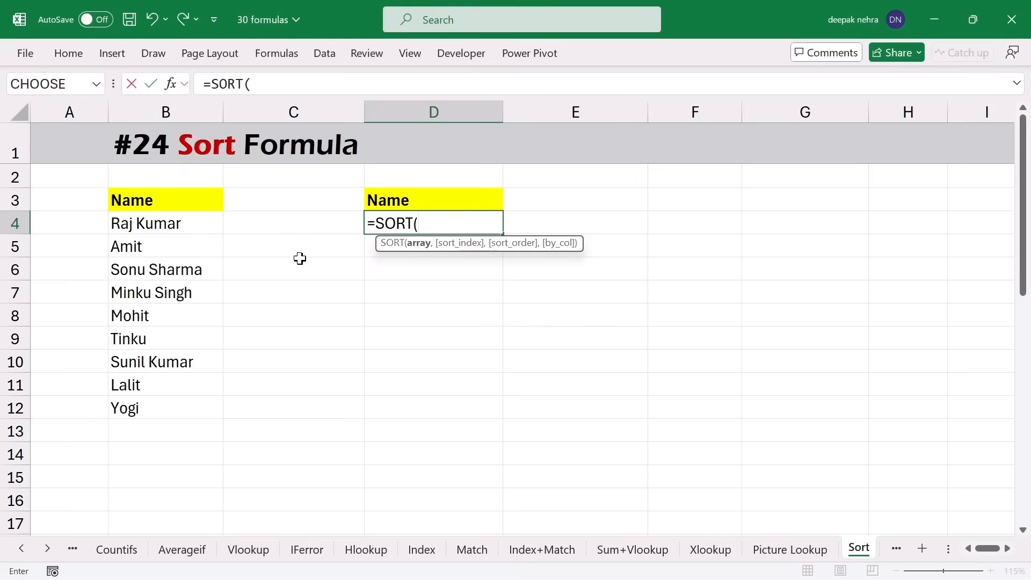
drag(159, 221, 158, 403)
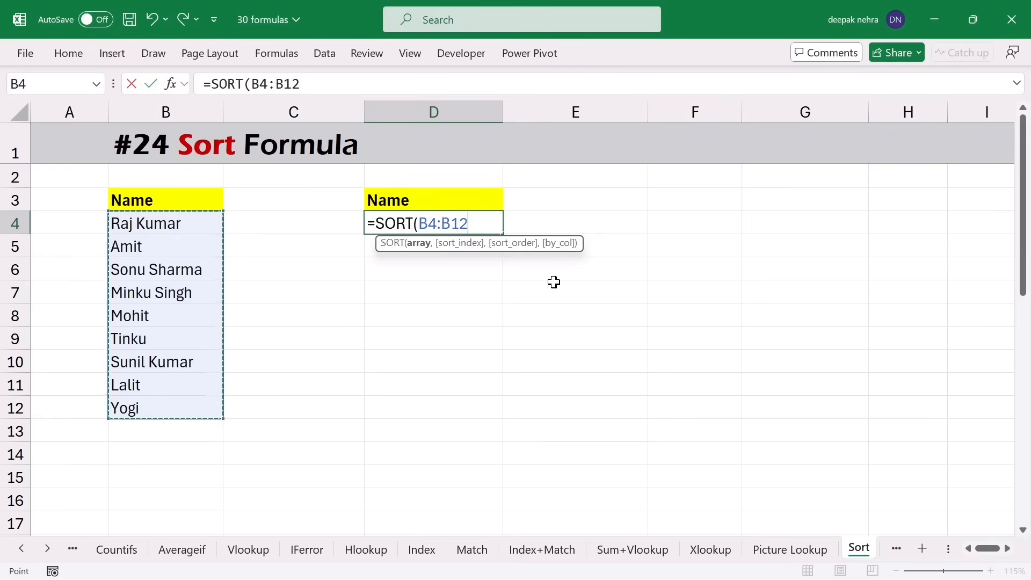
text())
key(Return)
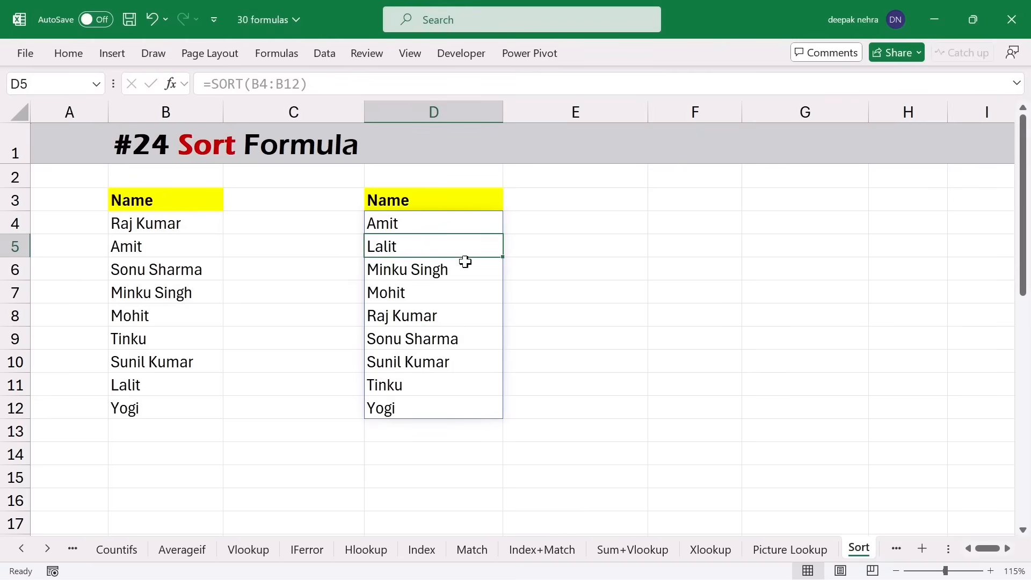
- Change D4 to =SORT(B4:B12,,-1) so the names run descending, Yogi to Amit
double_click(432, 226)
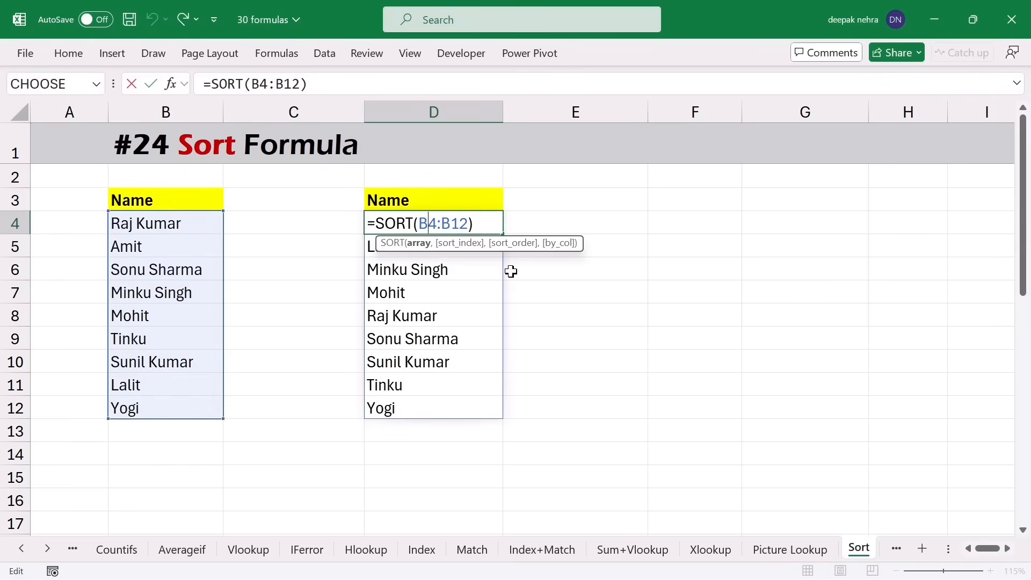
key(Return)
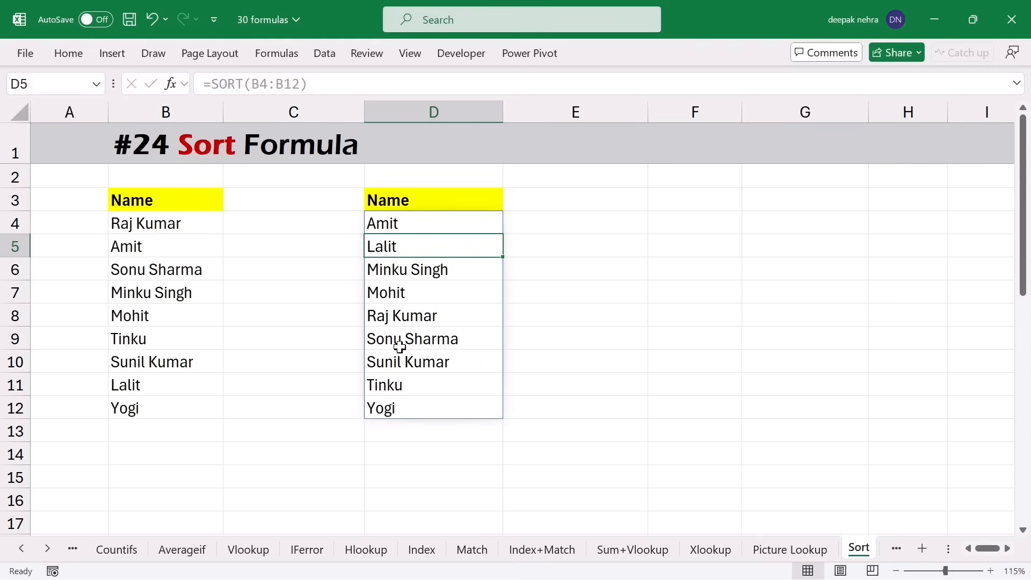
double_click(421, 221)
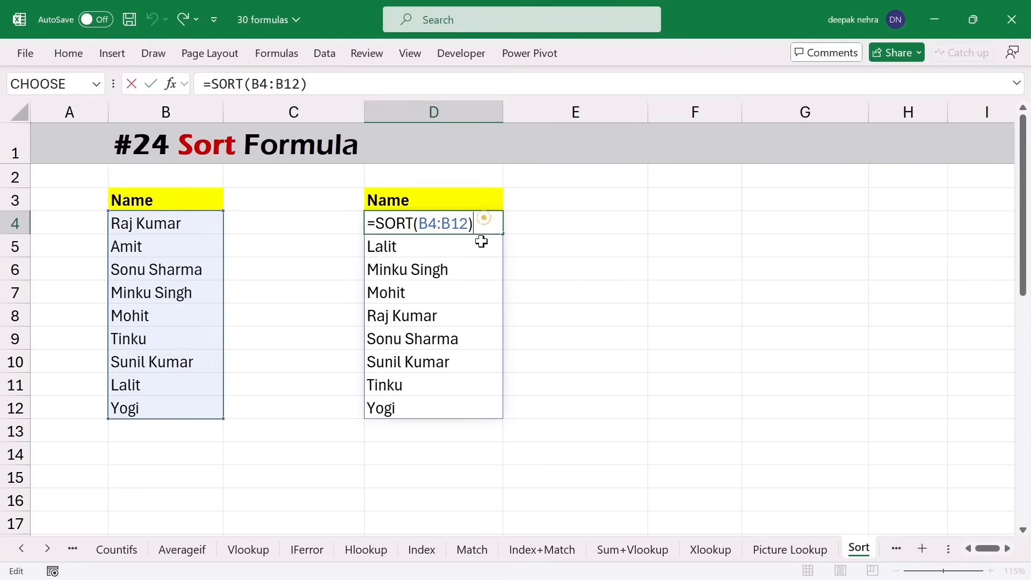
key(BackSpace)
text(,)
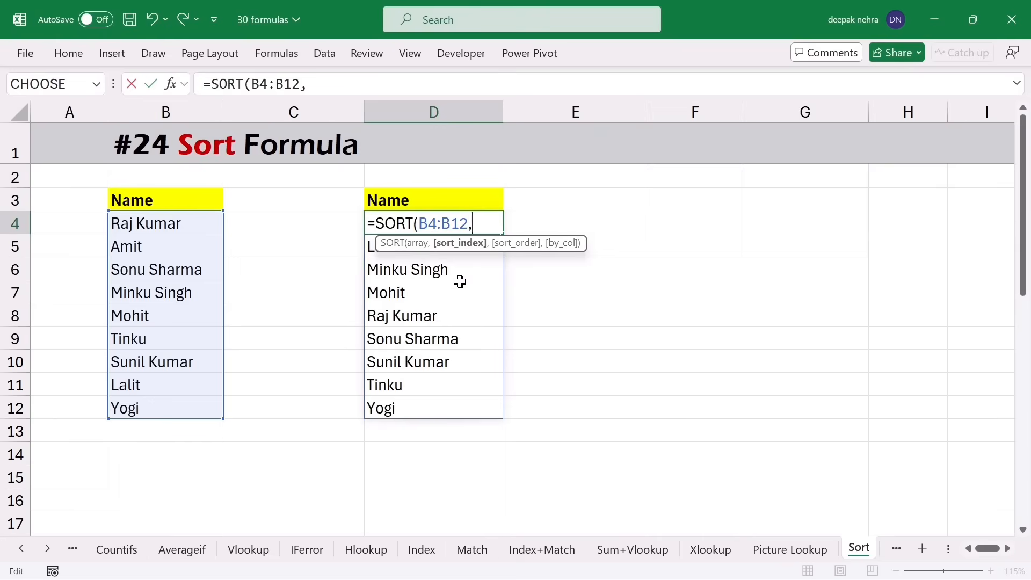
text(,)
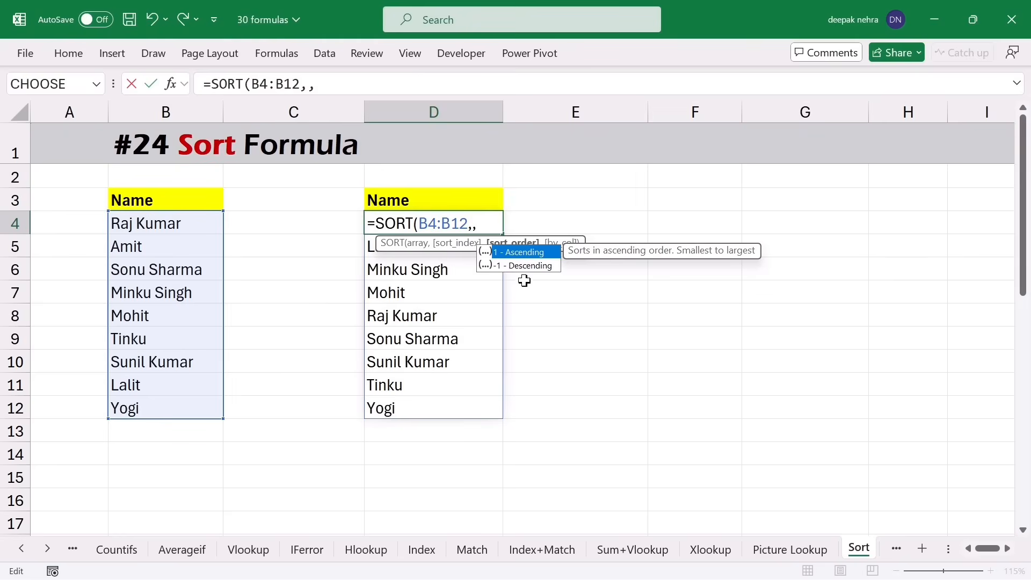
click(518, 264)
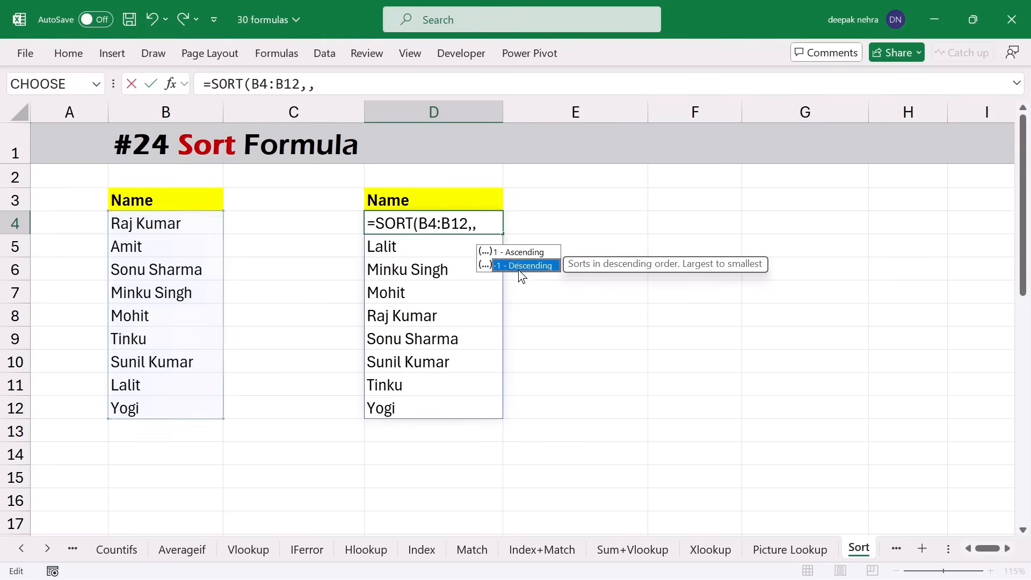
key(Tab)
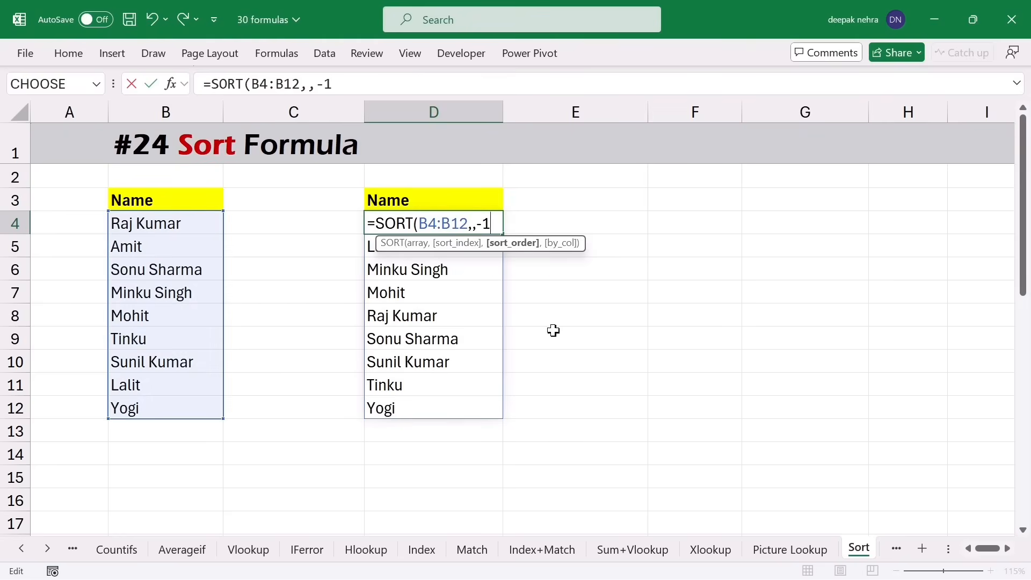
key(Return)
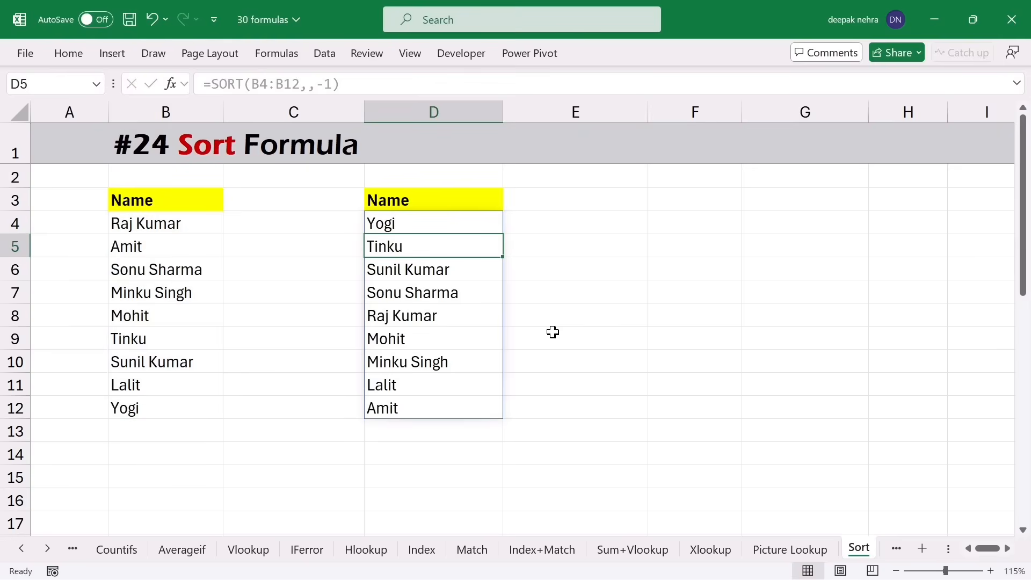
click(395, 408)
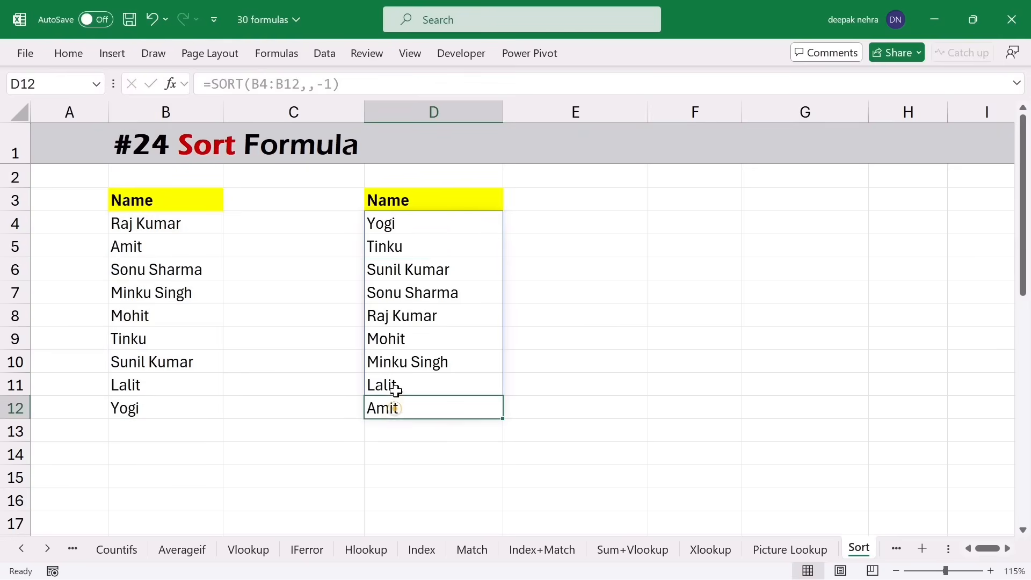
click(403, 223)
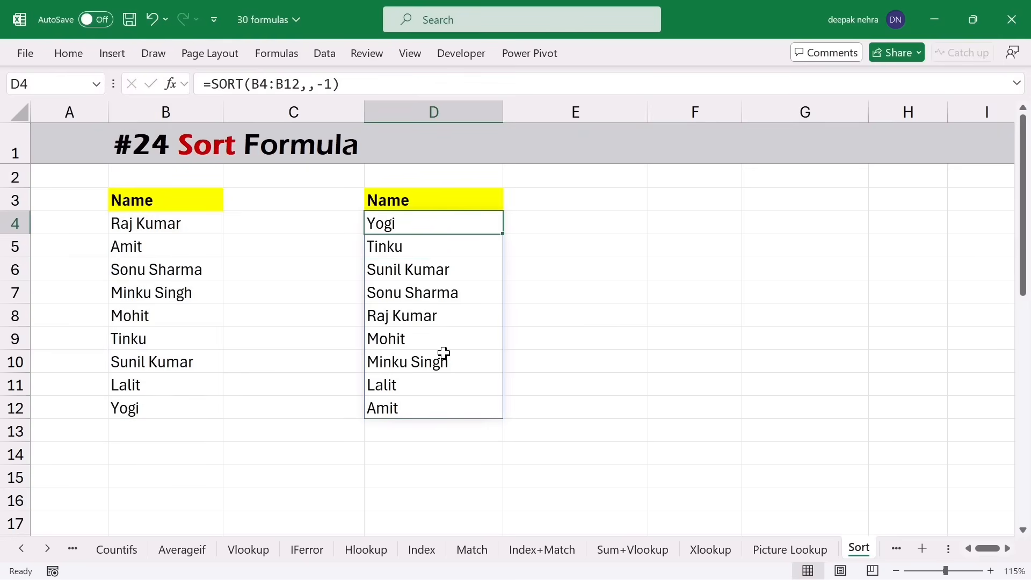
key(Page_Down)
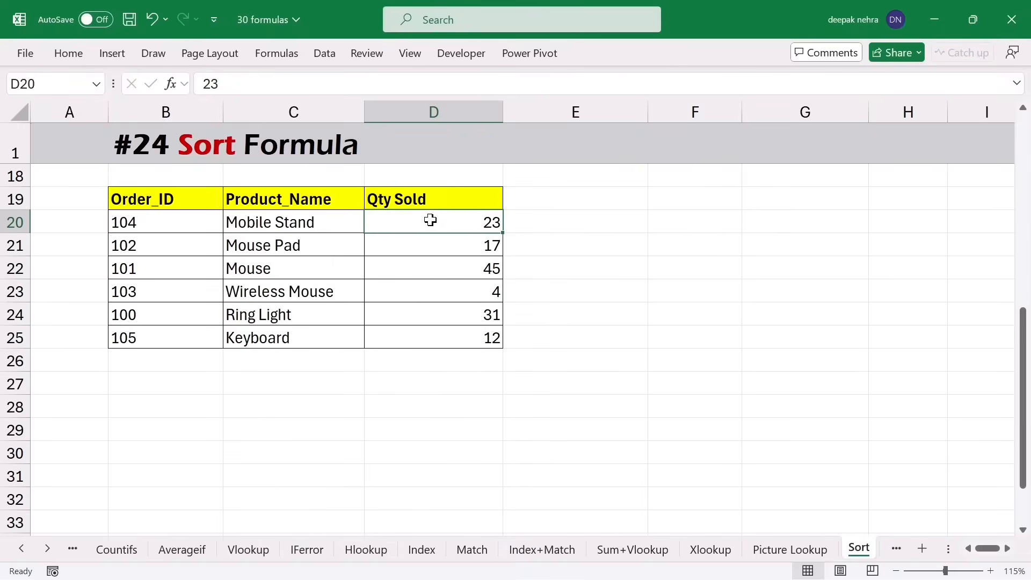
- Copy the order table's header row B19:D19 to row 27
drag(168, 200, 421, 193)
key(ctrl+c)
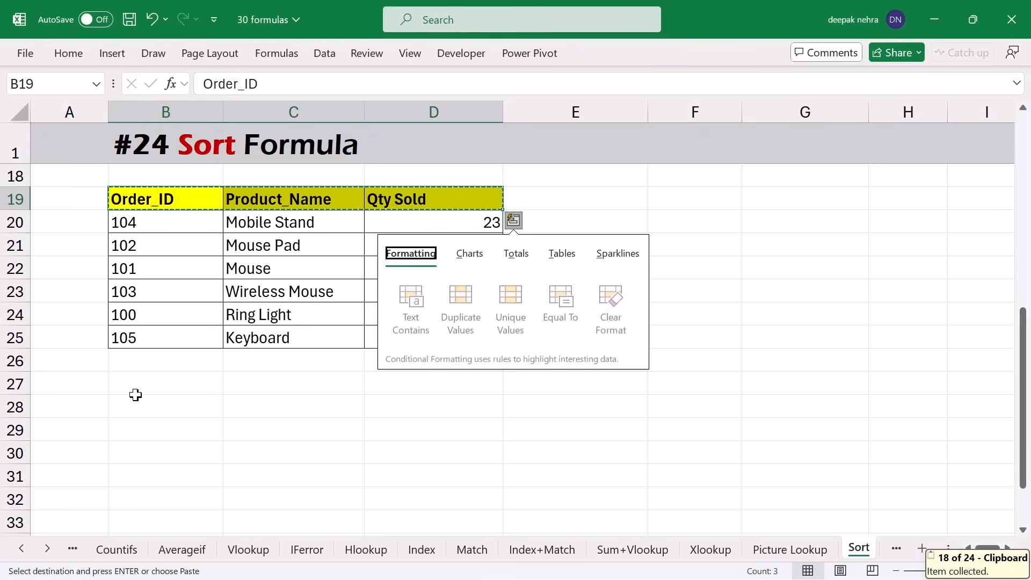
click(140, 384)
key(ctrl+v)
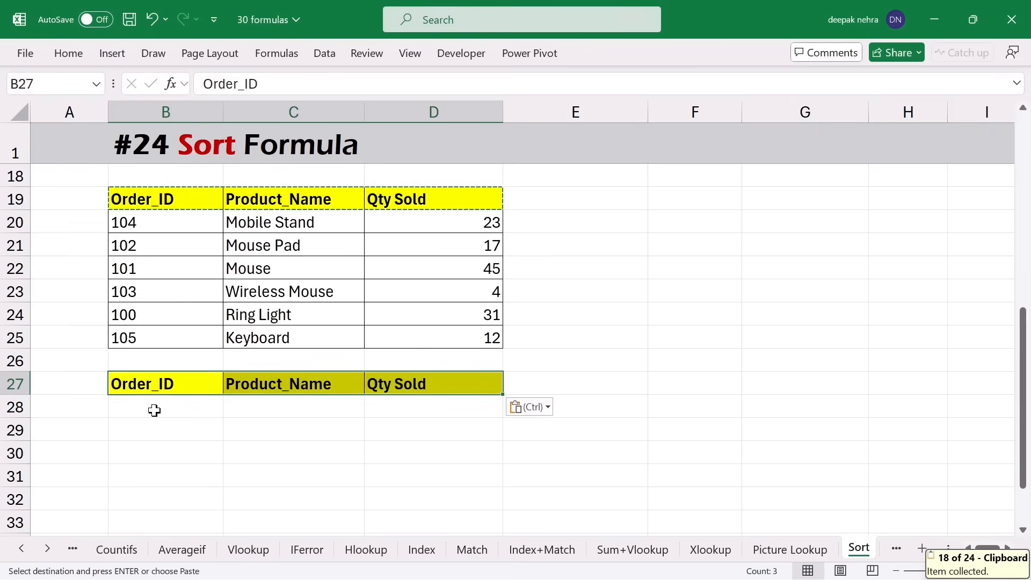
- Enter =SORT(B20:D25) in B28 to list the orders by Order_ID, 100 to 105
click(152, 408)
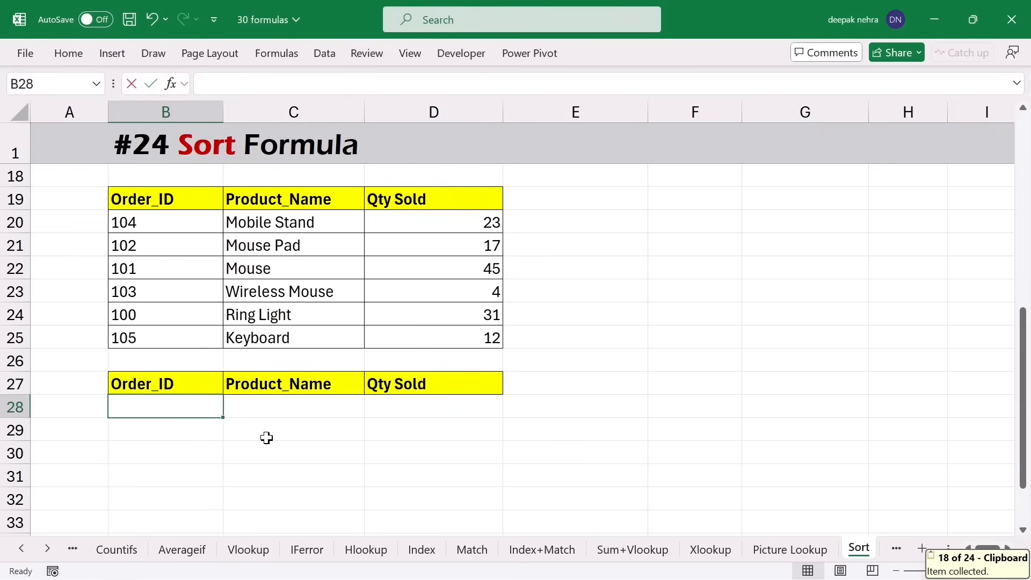
text(=sort)
key(Tab)
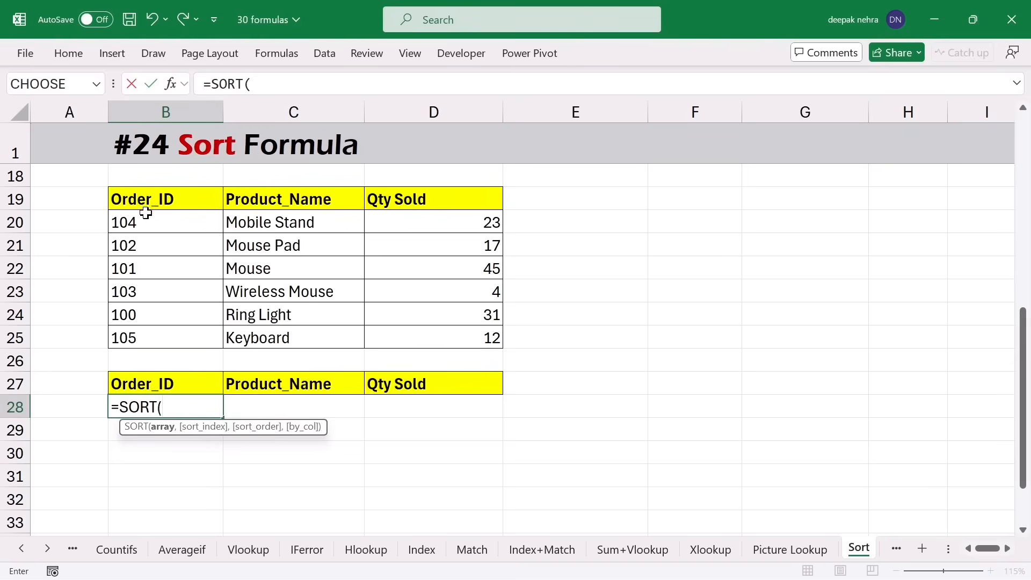
drag(142, 219, 496, 339)
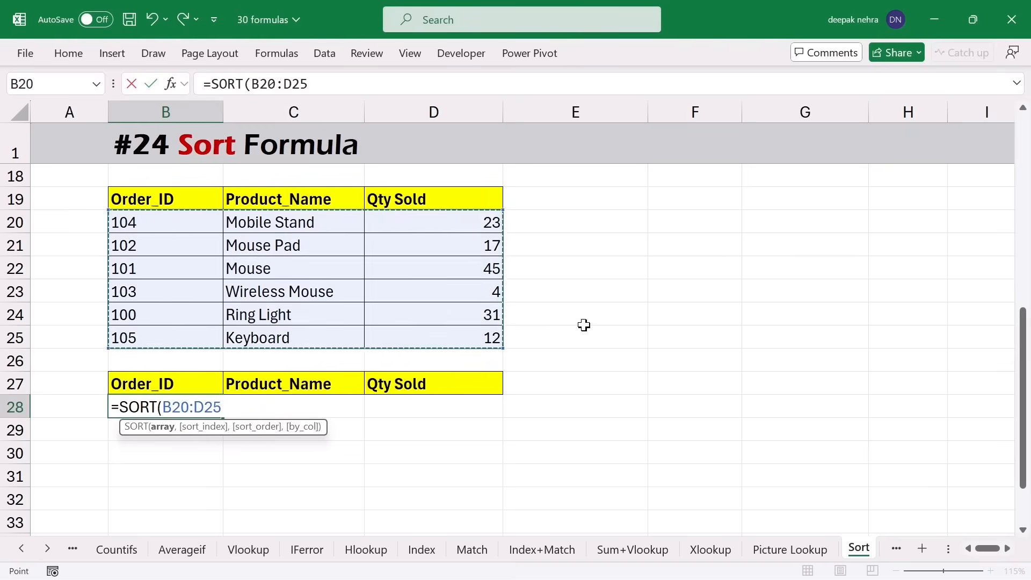
key(Return)
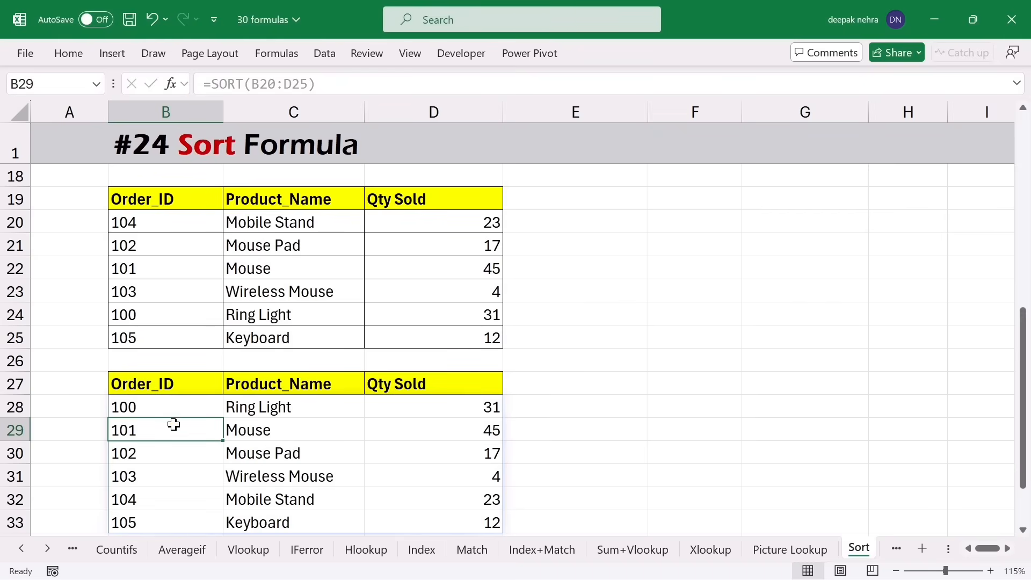
drag(172, 407, 168, 523)
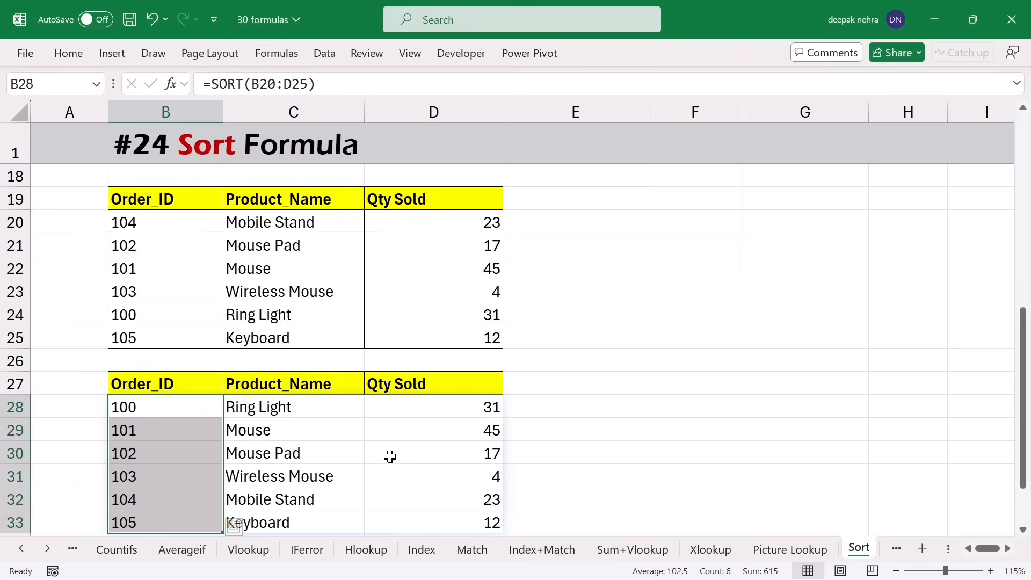
drag(176, 222, 432, 336)
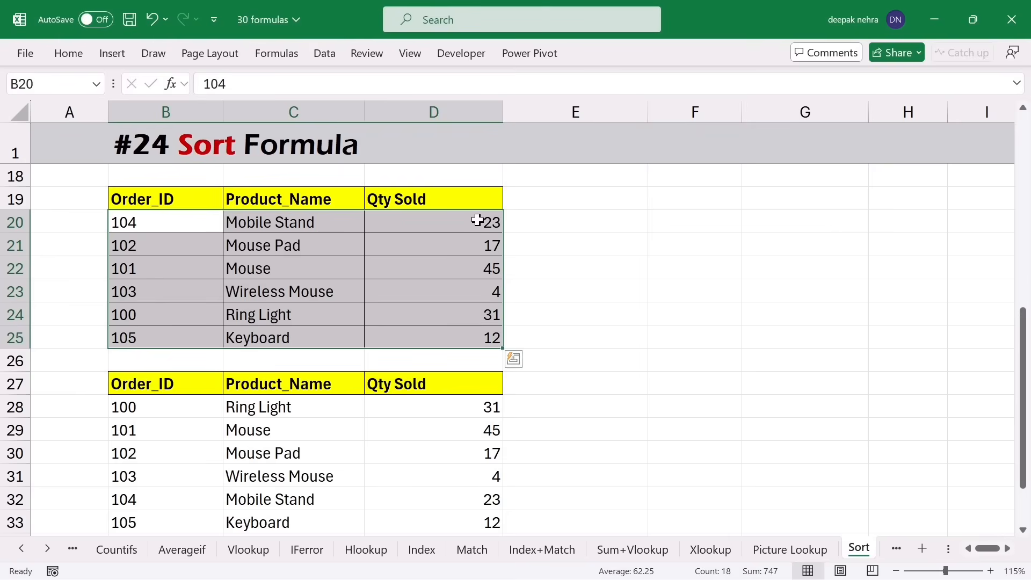
- Edit B28 to =SORT(B20:D25,3) so the copy sorts by Qty Sold
click(154, 409)
double_click(155, 409)
click(237, 407)
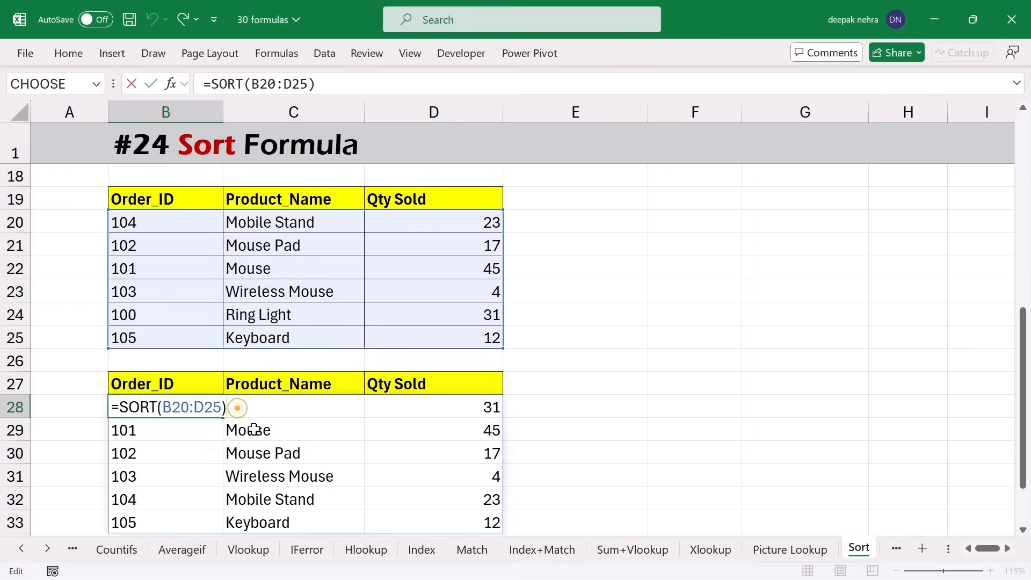
key(BackSpace)
text(,3)
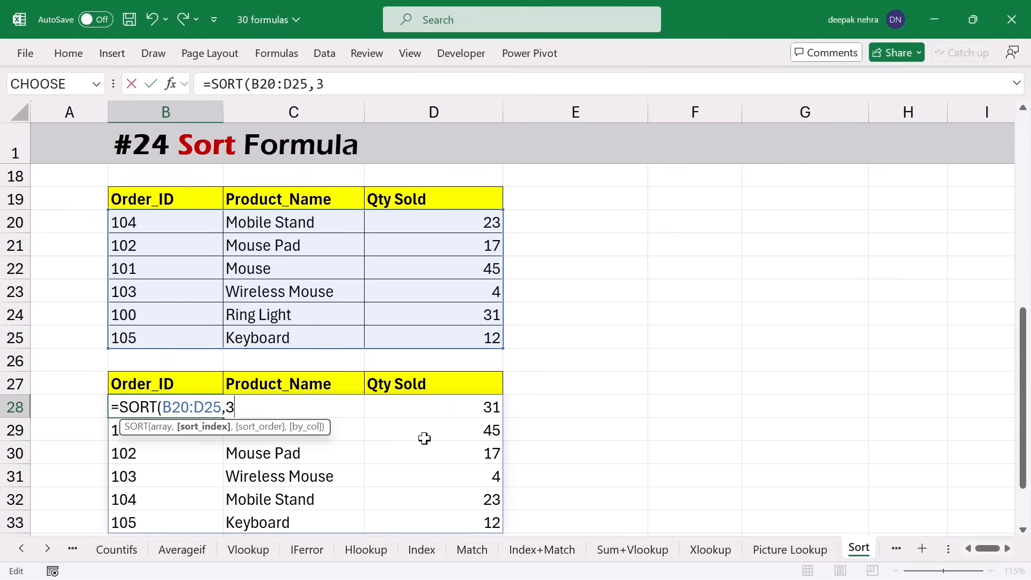
text())
key(Return)
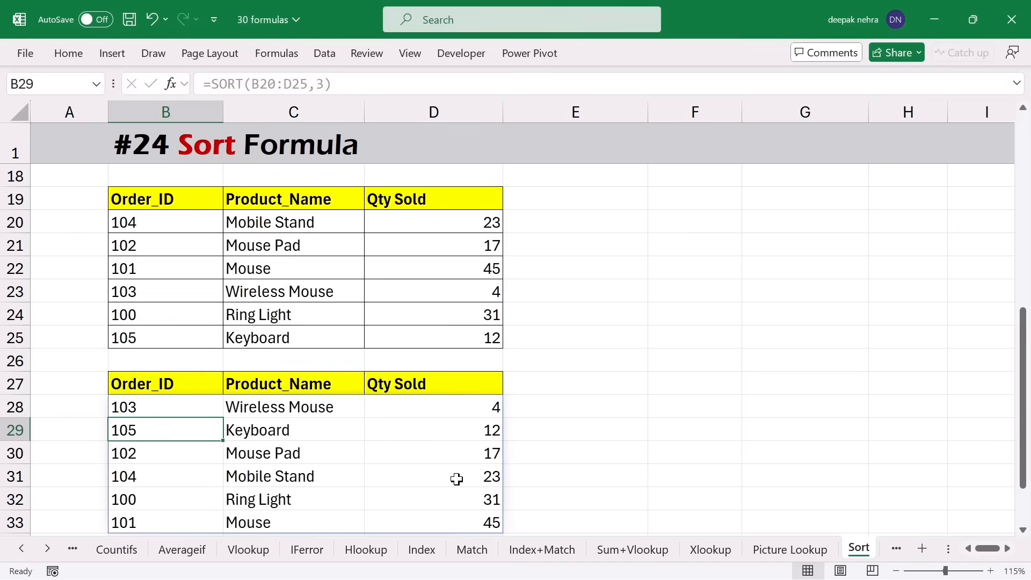
click(467, 413)
click(456, 456)
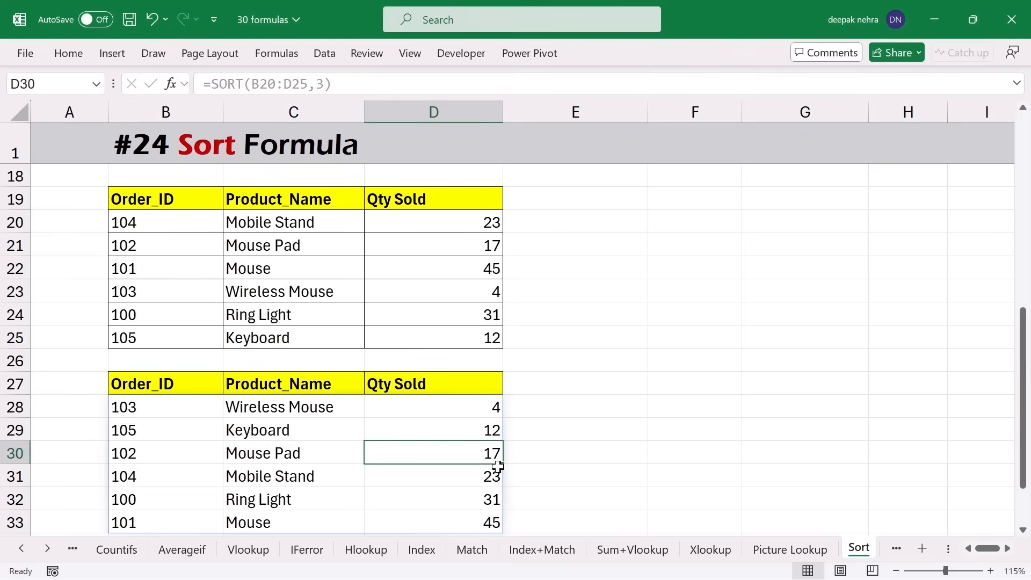
- Make it =SORT(B20:D25,3,-1) so Qty Sold runs descending, 45 down to 4
click(170, 406)
double_click(170, 406)
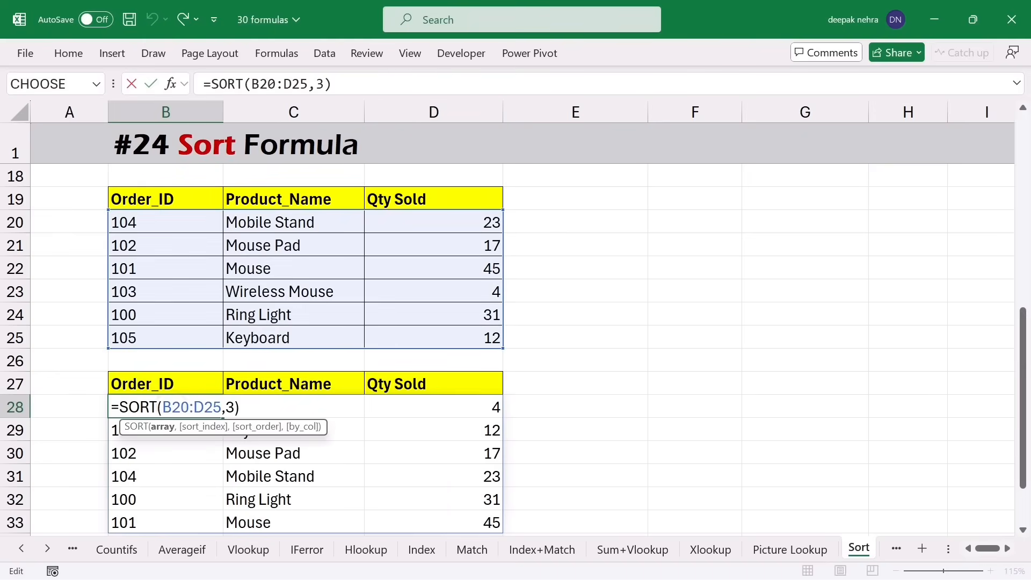
click(245, 409)
key(BackSpace)
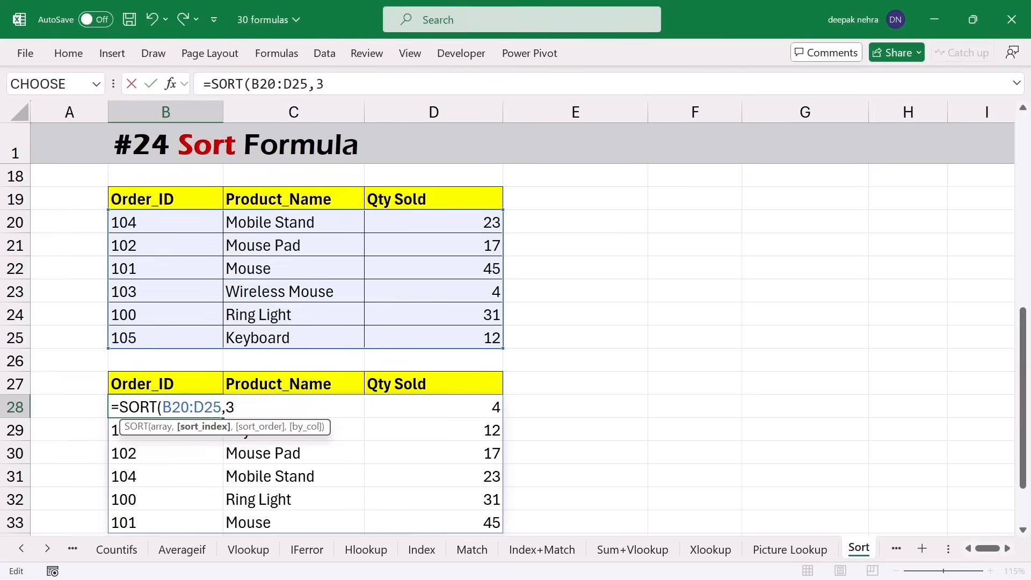
text(,)
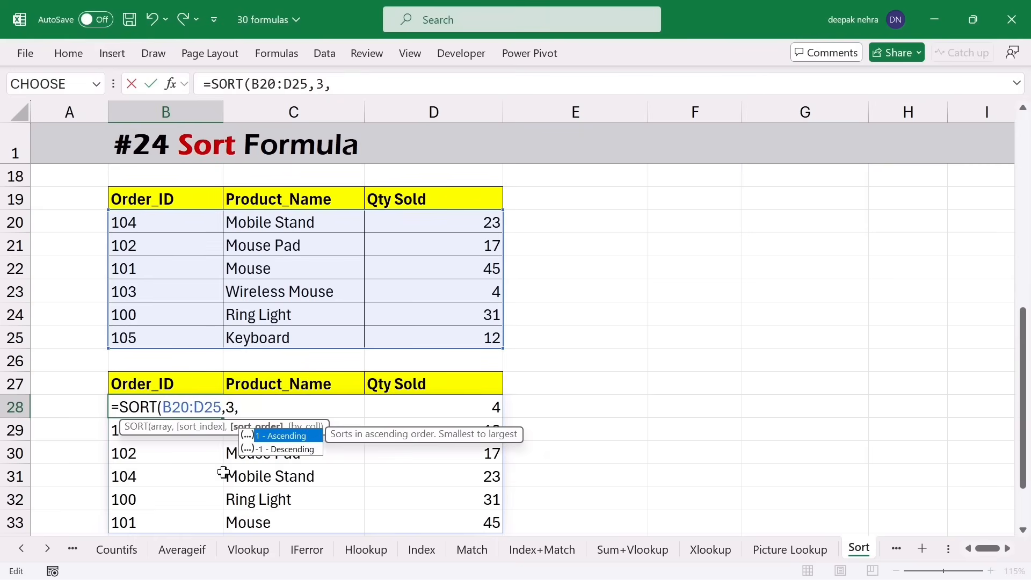
click(276, 451)
double_click(276, 451)
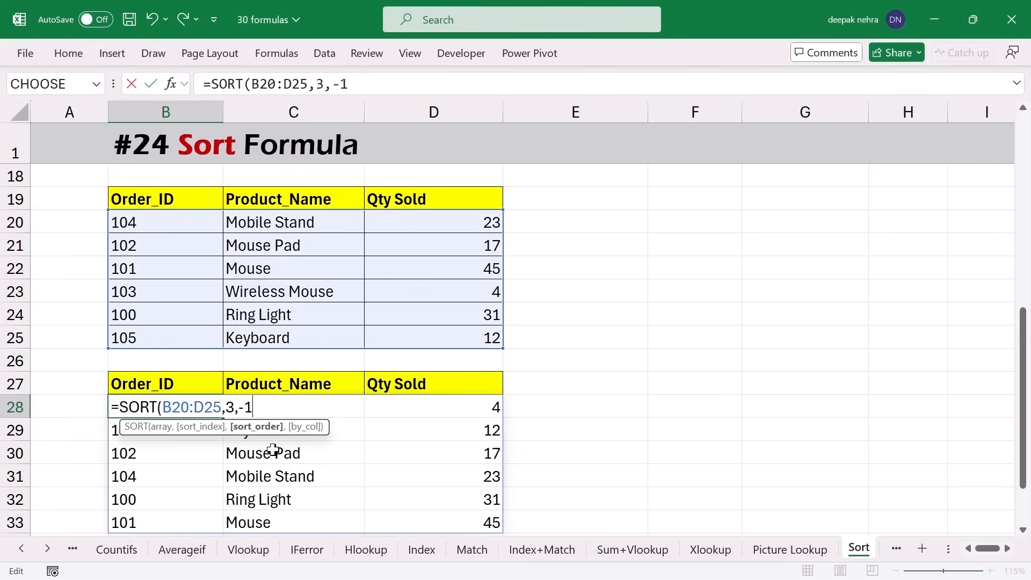
text())
key(Return)
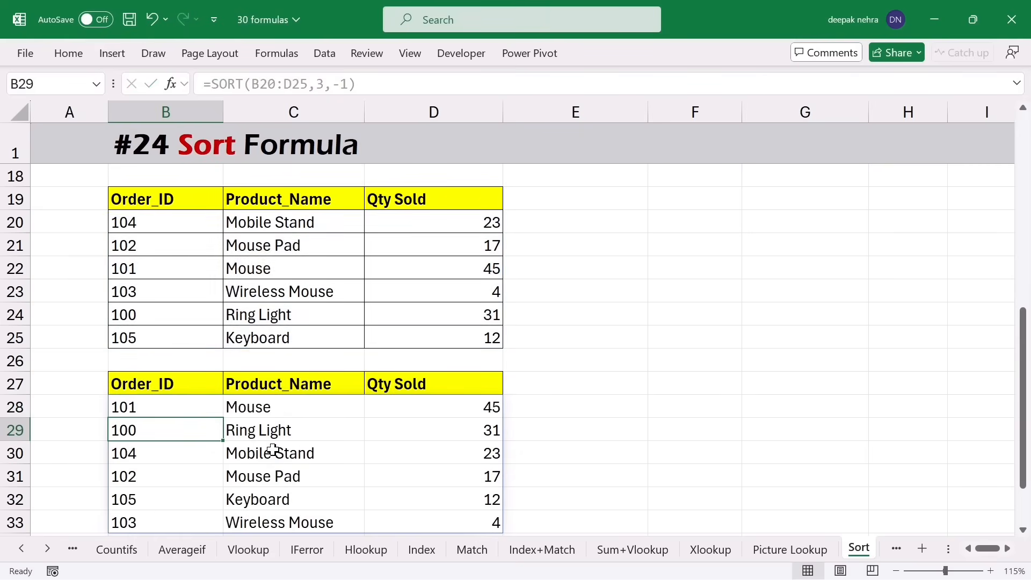
click(469, 465)
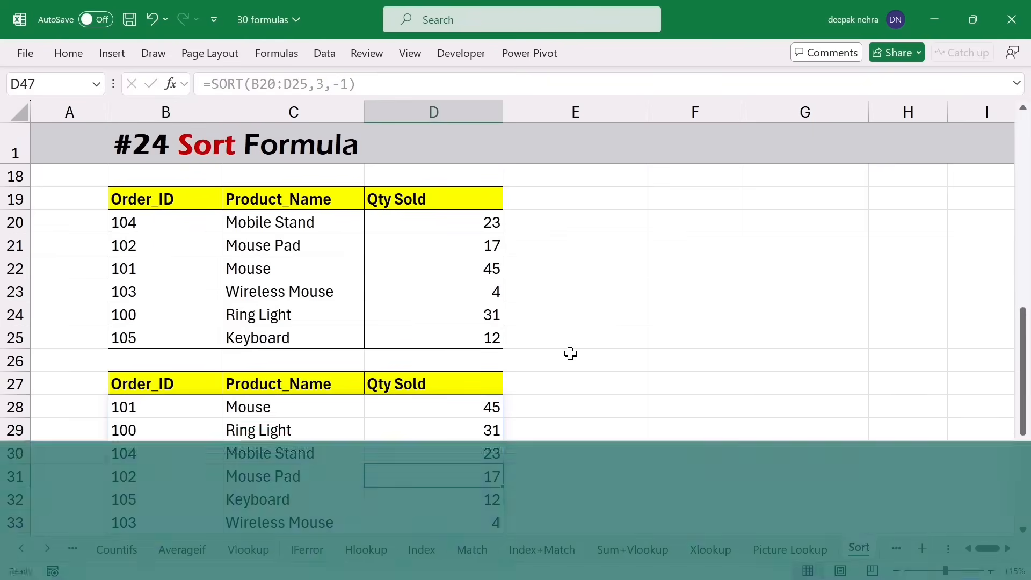
scroll(570, 354, down, 5)
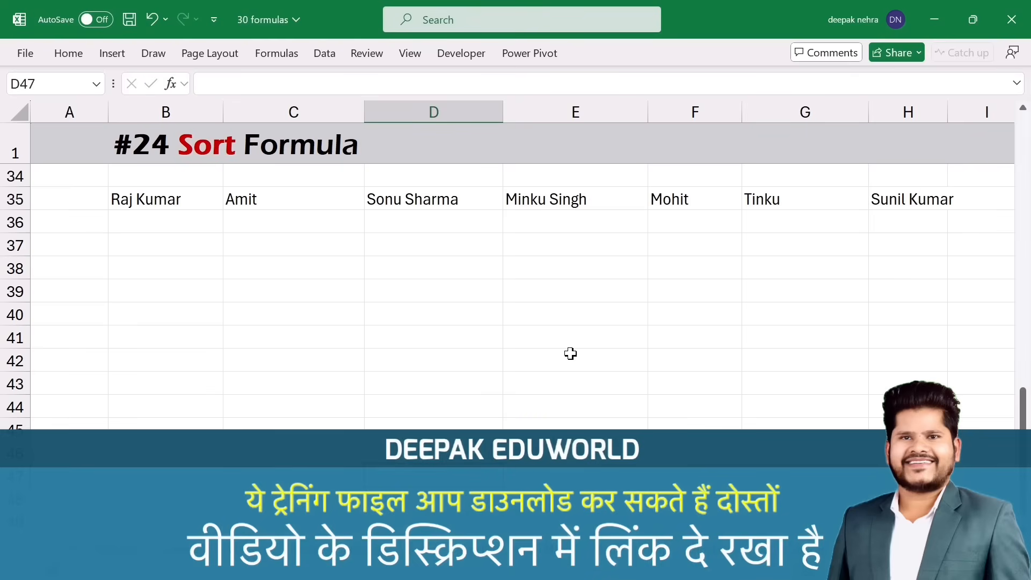
click(193, 207)
click(272, 198)
click(166, 202)
click(280, 201)
click(409, 200)
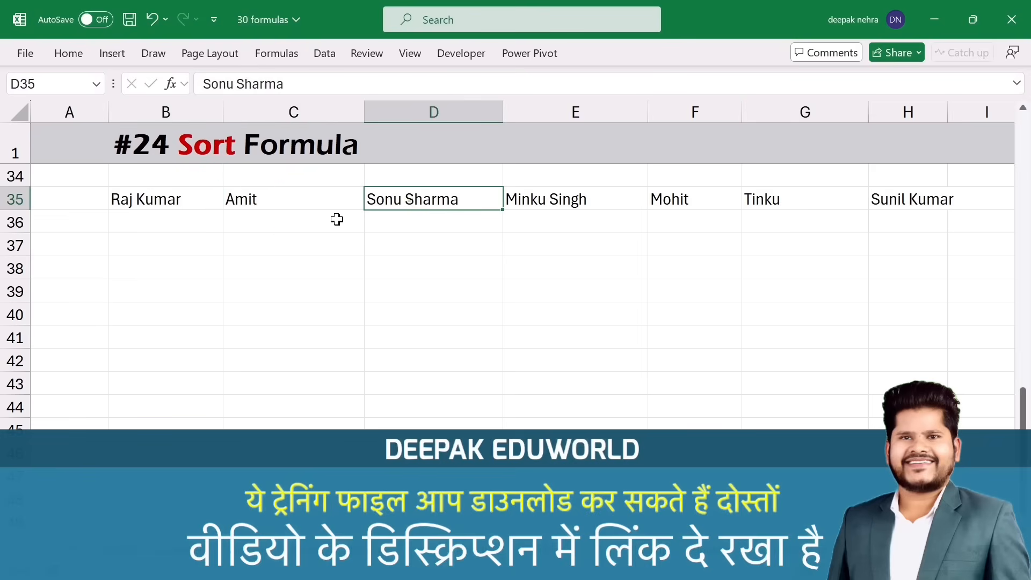
click(162, 246)
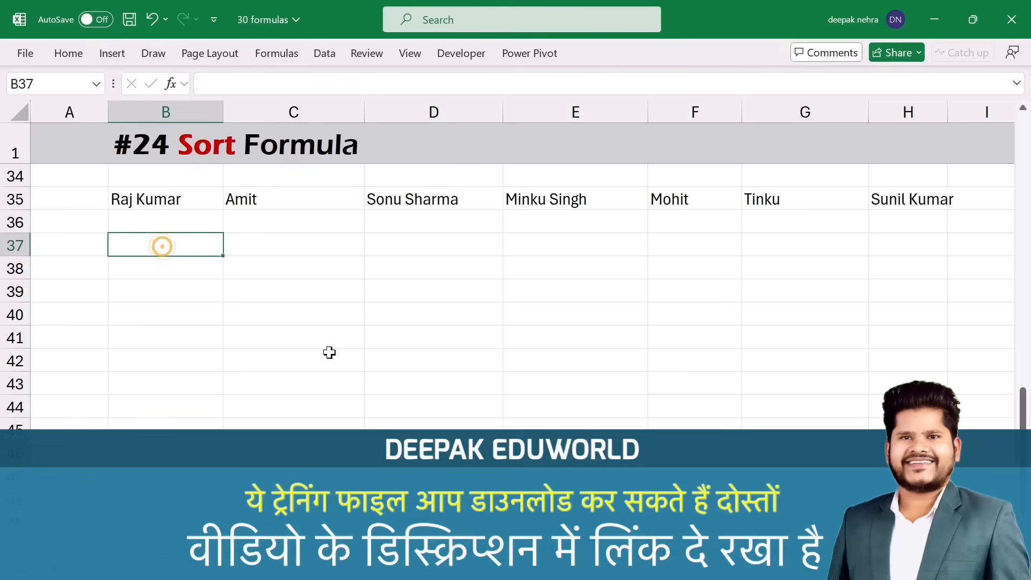
drag(143, 262, 156, 424)
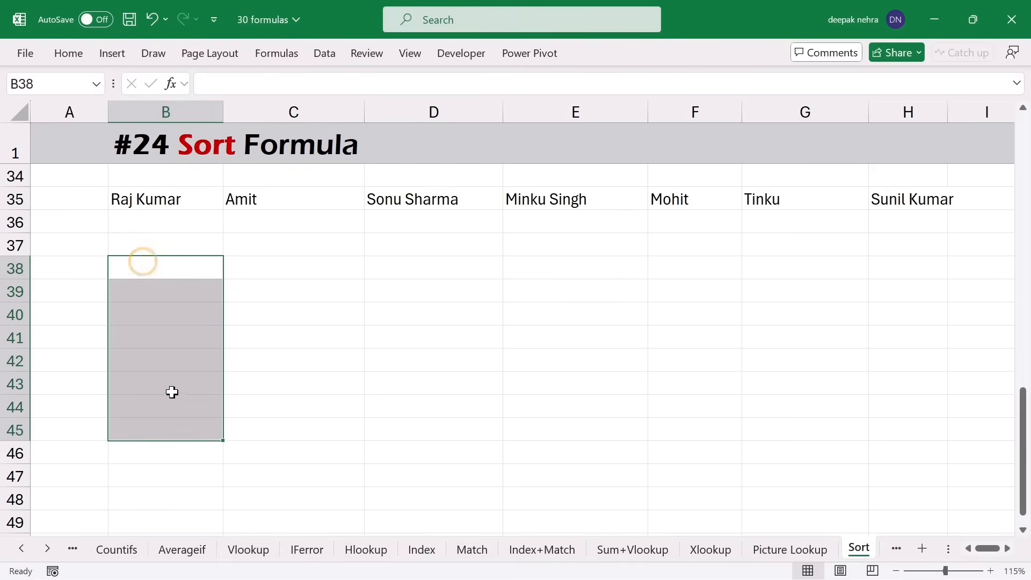
click(174, 318)
click(171, 336)
click(159, 273)
click(154, 309)
click(153, 329)
click(153, 379)
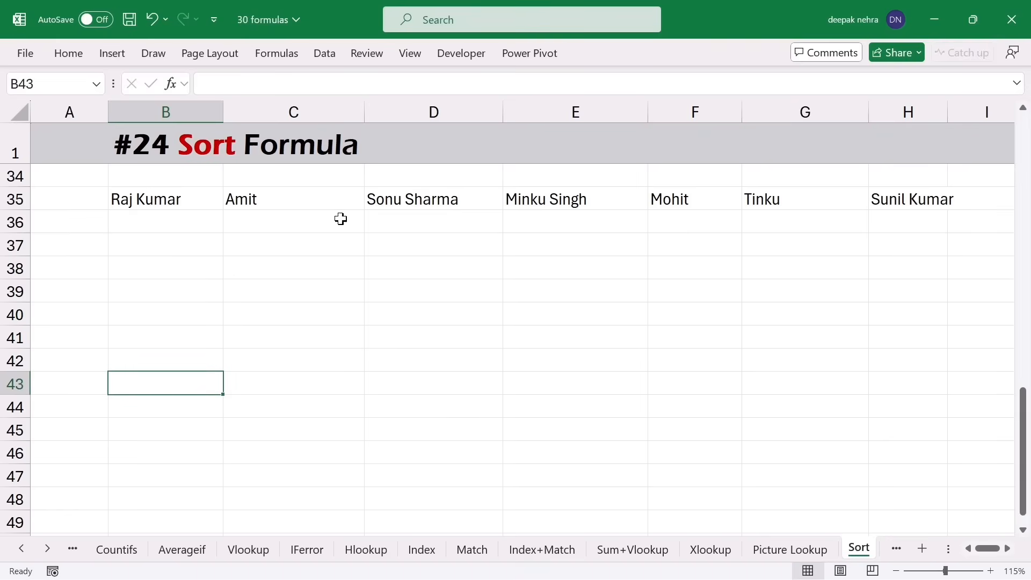
- Enter =SORT(B35:H35,,,TRUE) in B37 to sort the names across columns, Amit to Tinku
click(163, 247)
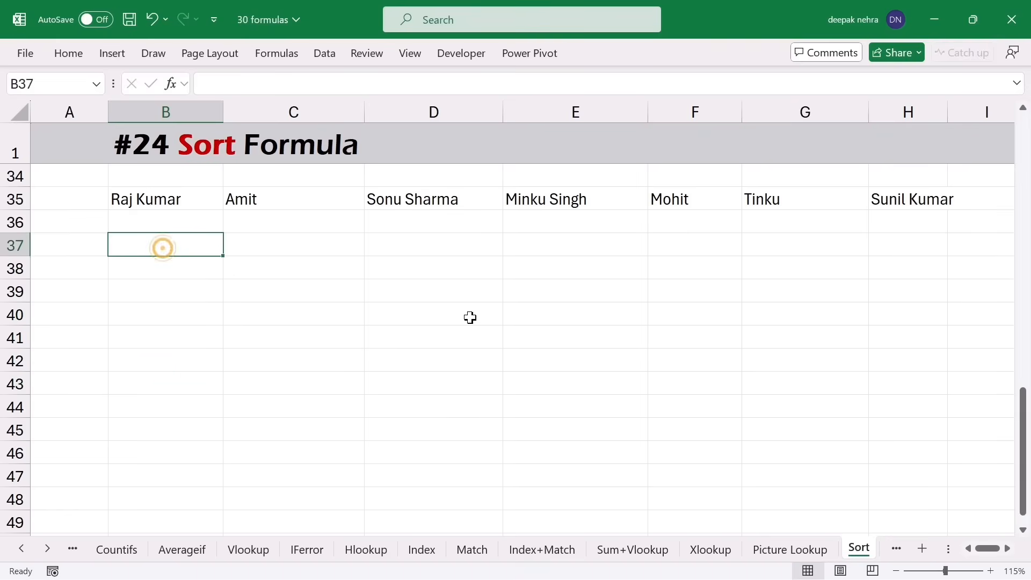
text(=so)
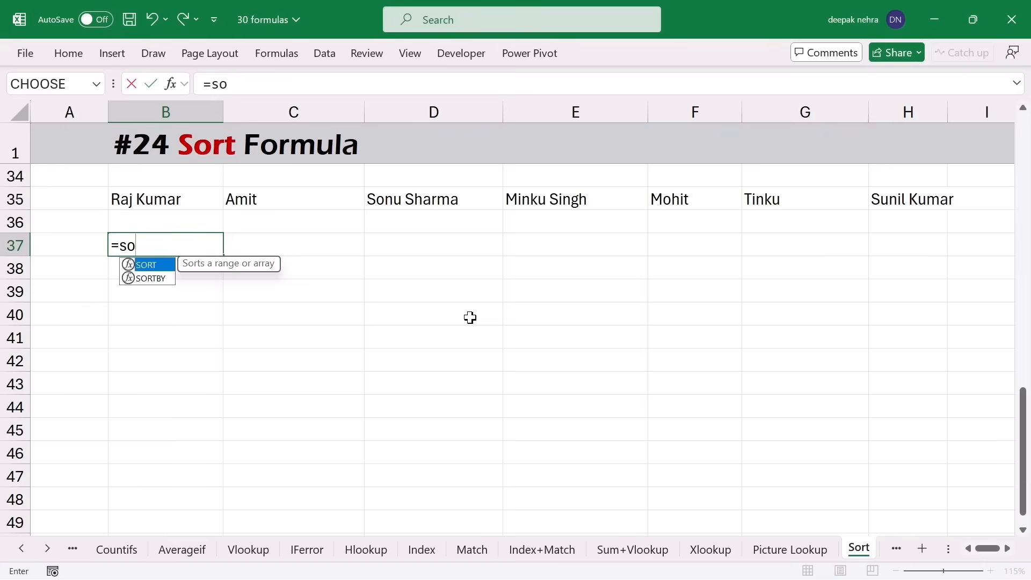
text(rt)
key(Tab)
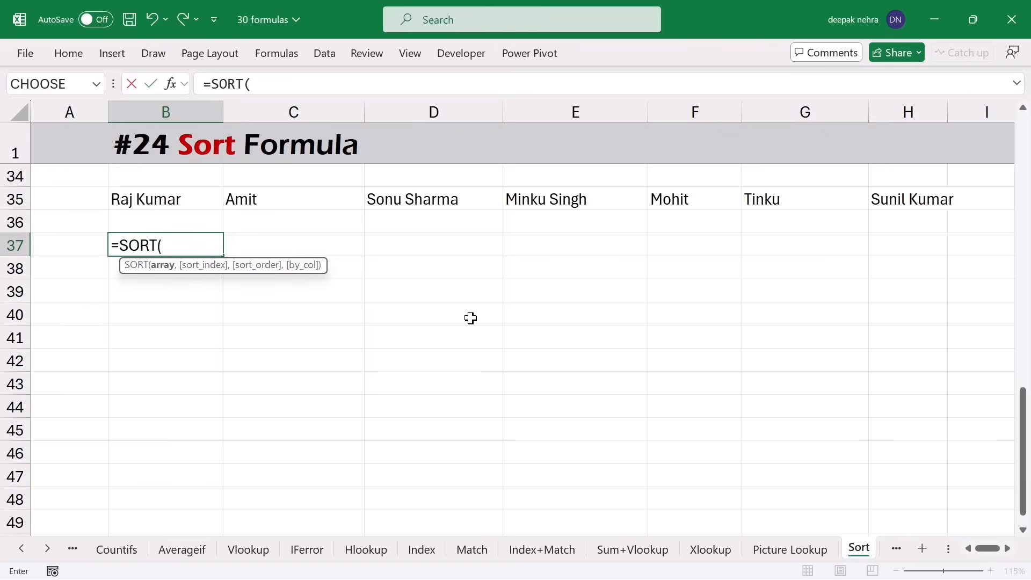
drag(145, 200, 878, 197)
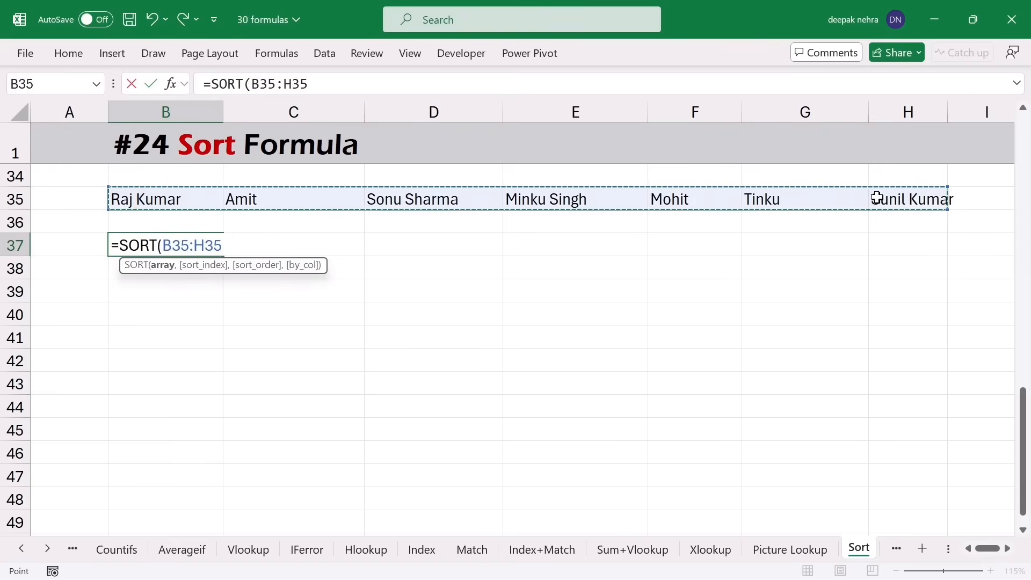
text(,)
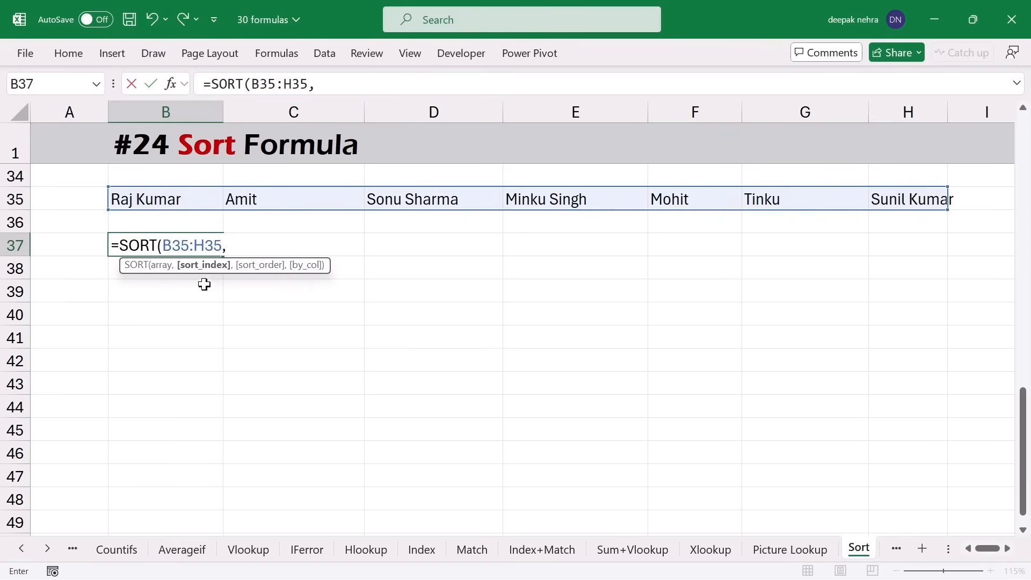
text(,)
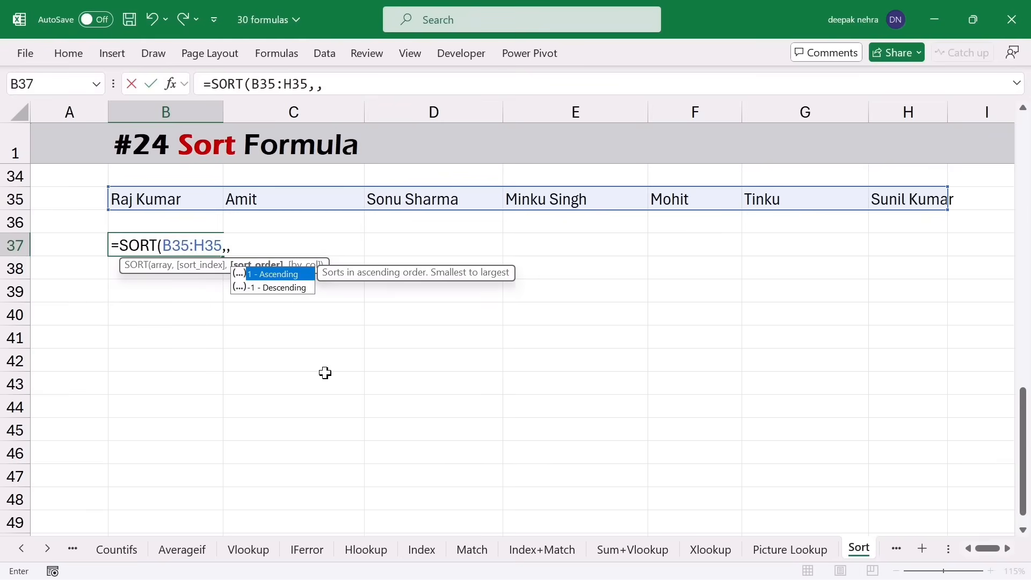
text(,)
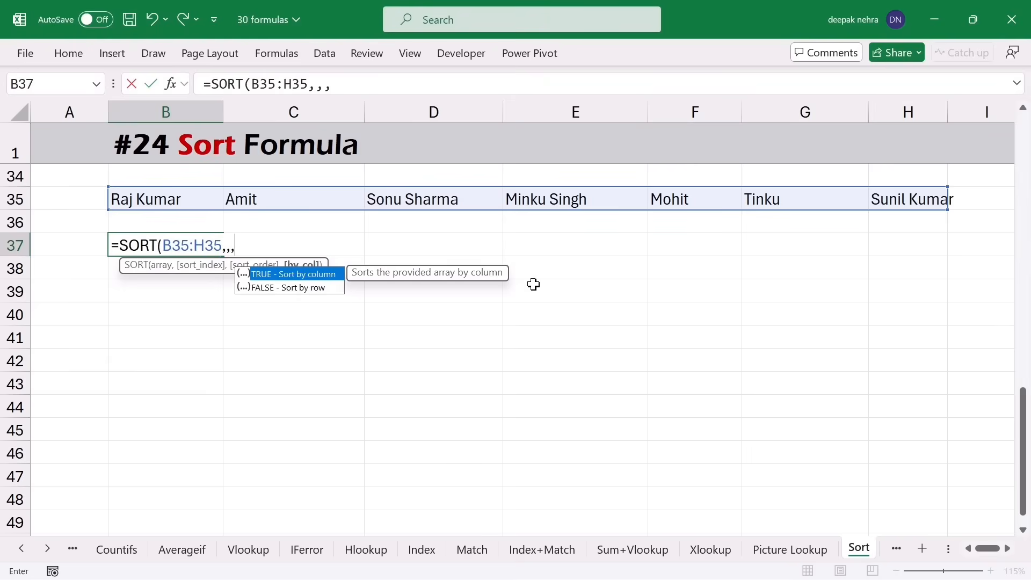
key(Tab)
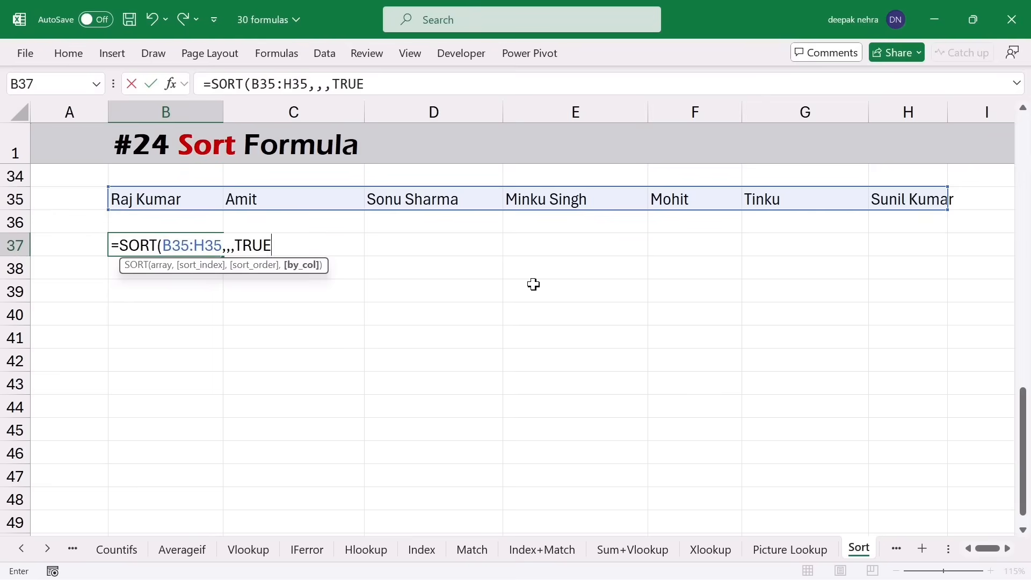
text())
key(Return)
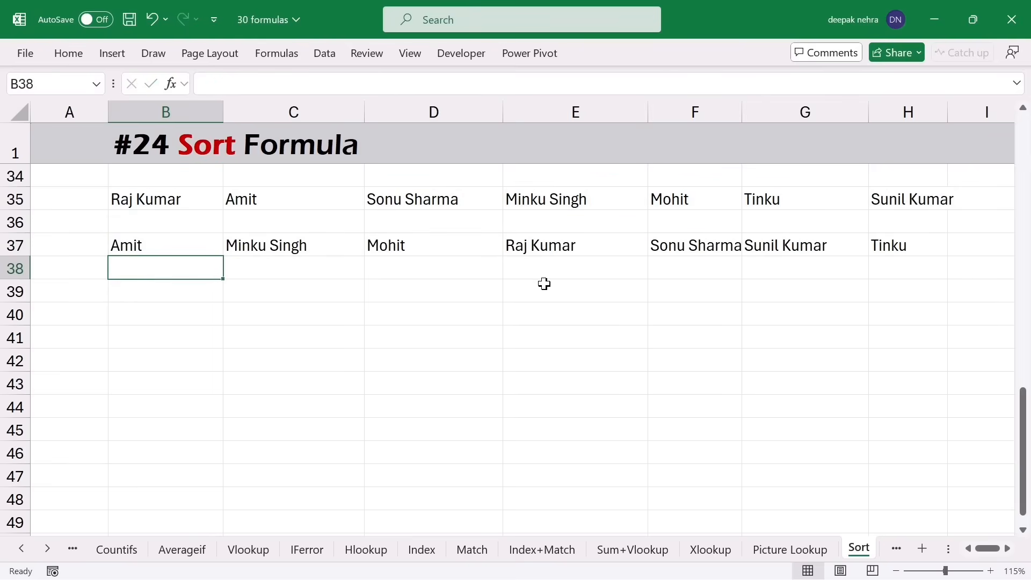
drag(192, 202, 913, 201)
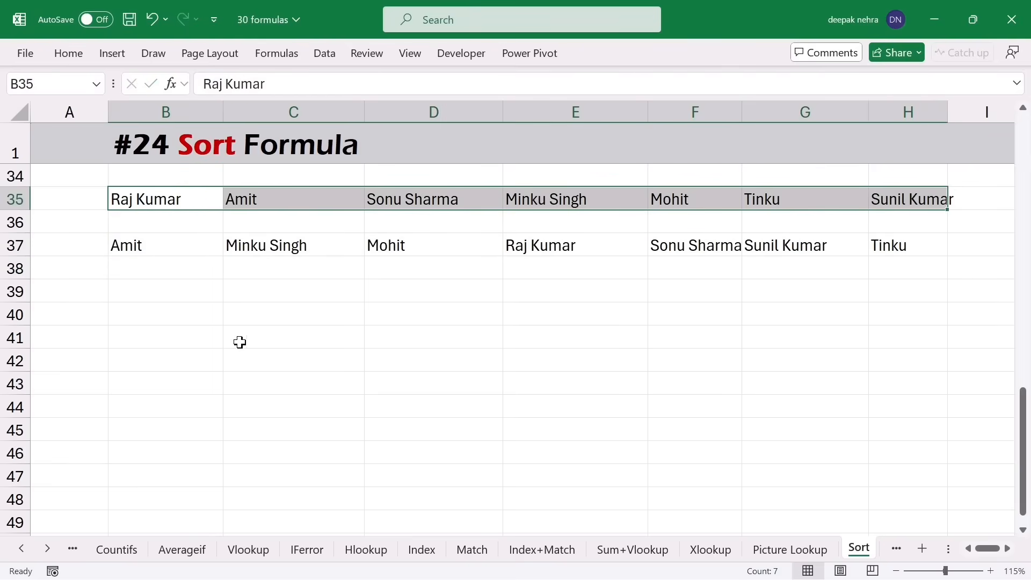
drag(175, 252, 773, 245)
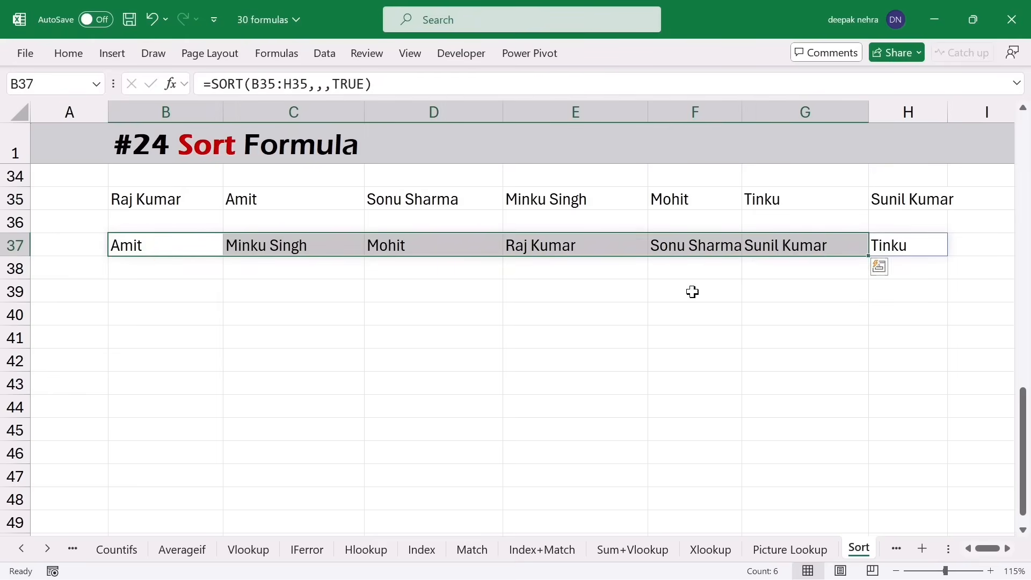
click(538, 352)
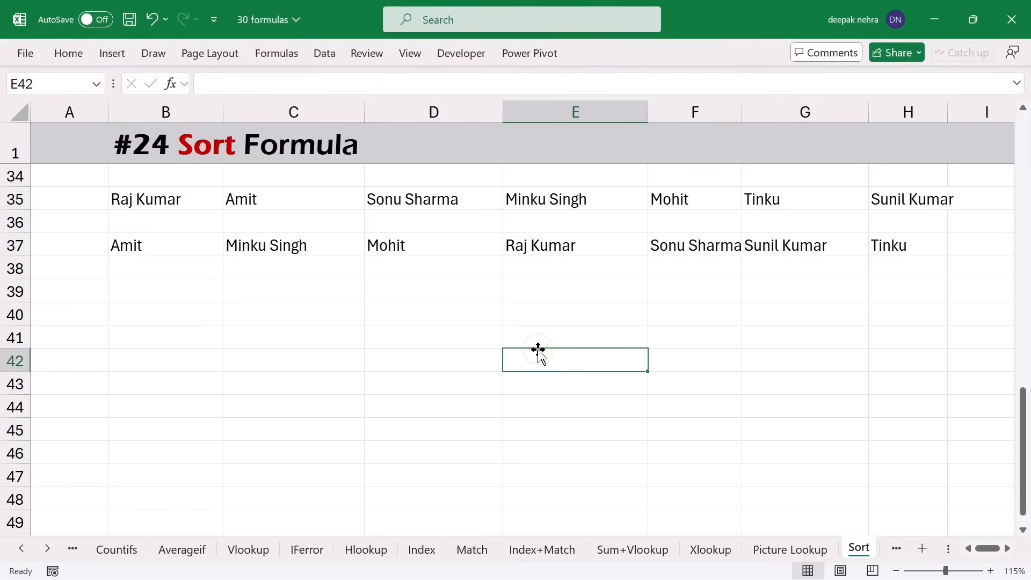
- Go to the Filter sheet and review the Mouse entries among column C's products
click(891, 549)
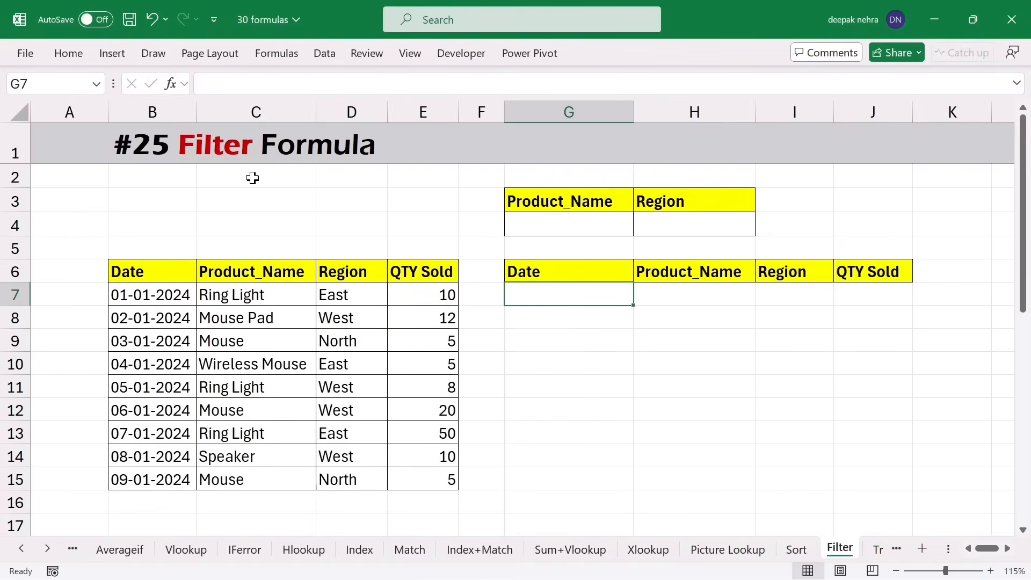
click(551, 229)
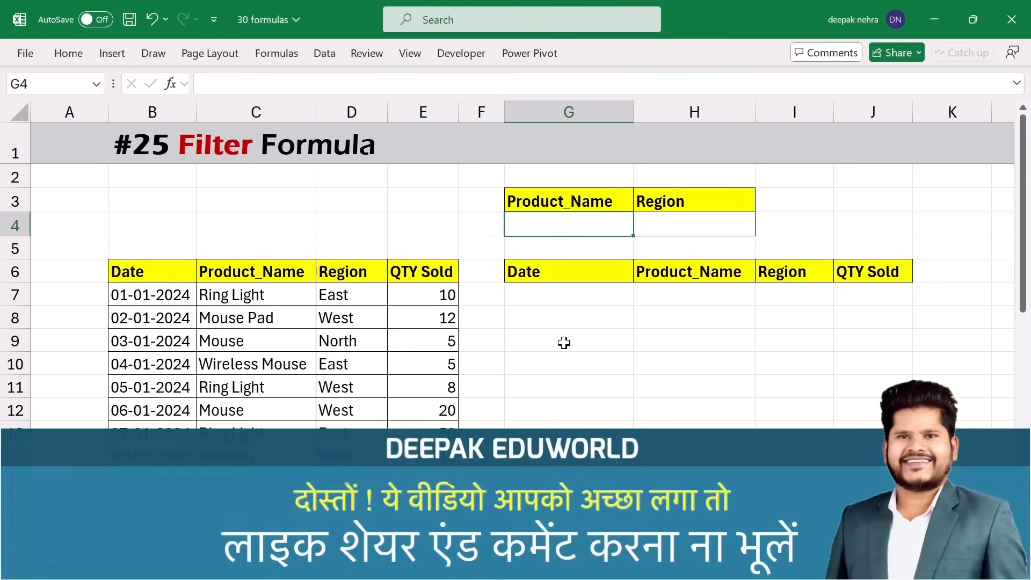
drag(240, 271, 240, 340)
click(237, 337)
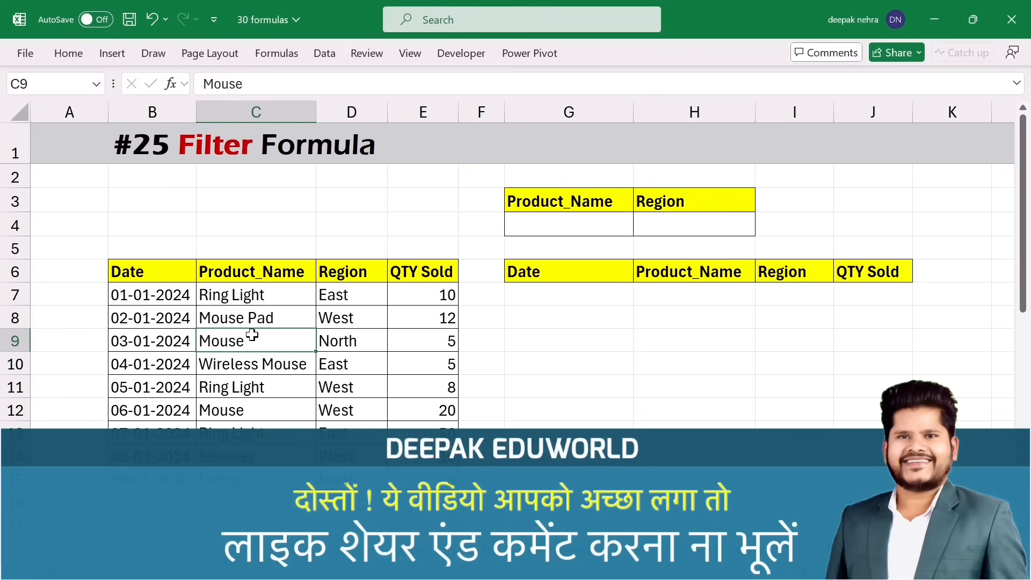
click(253, 301)
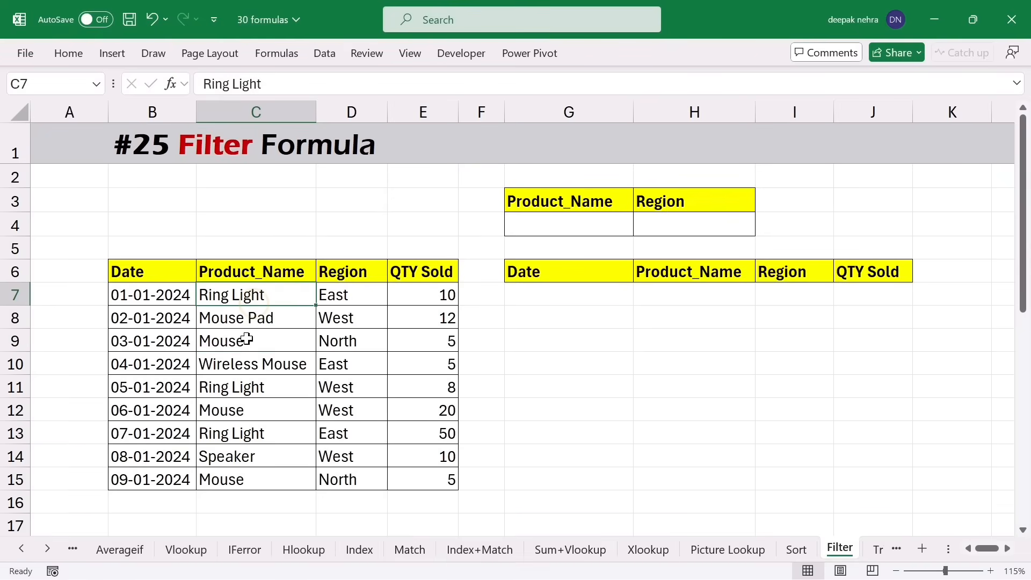
click(252, 339)
click(252, 409)
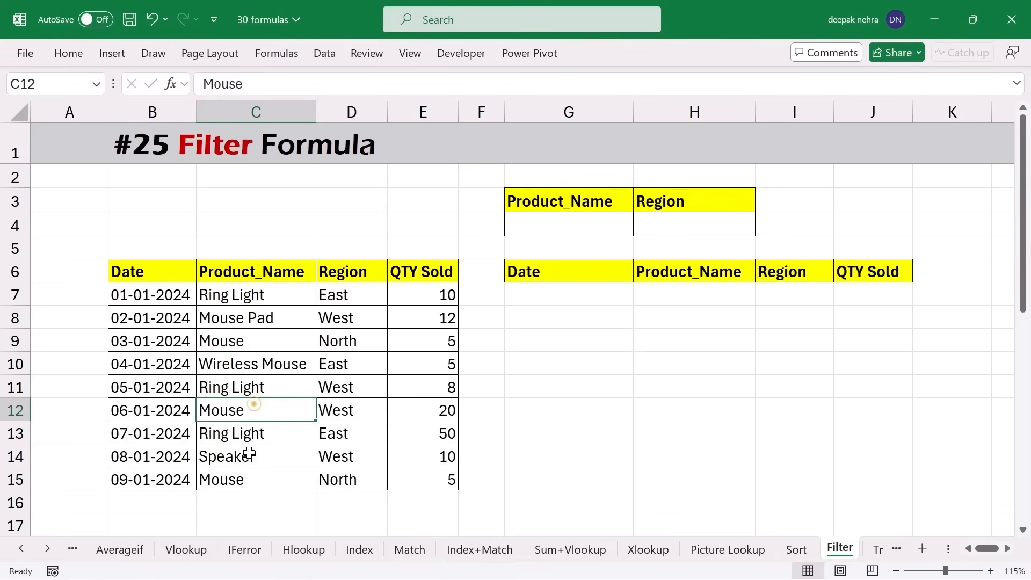
click(247, 476)
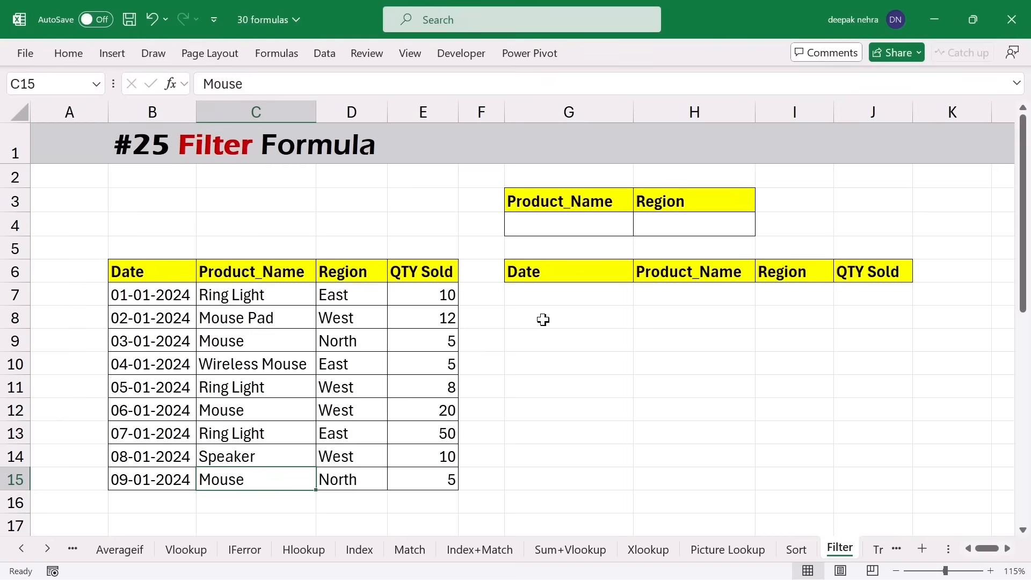
- Type mouse in G4 and enter =FILTER(B6:E15,C6:C15=G4) in G7
click(541, 228)
text(mouse)
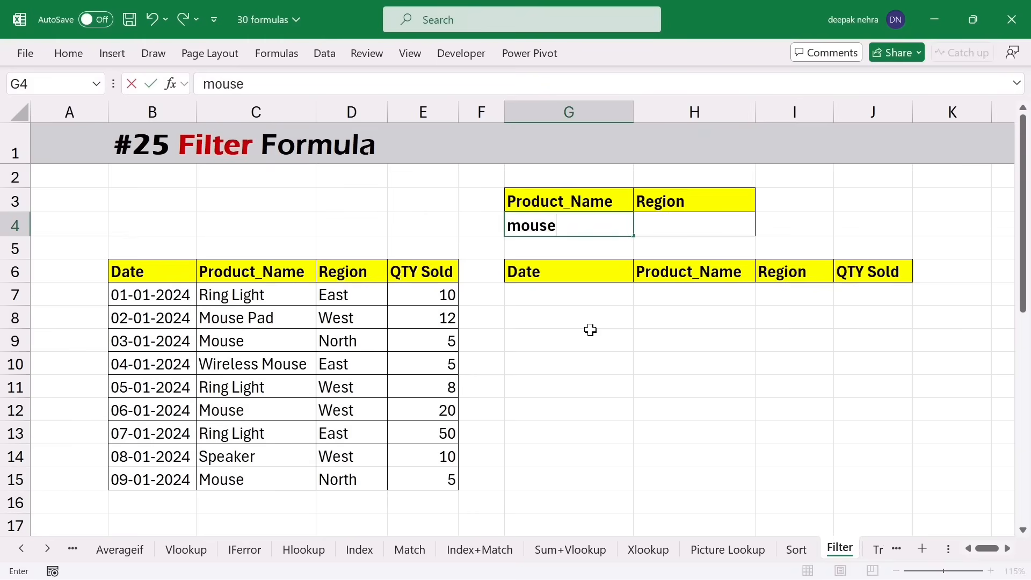
click(538, 296)
text(=)
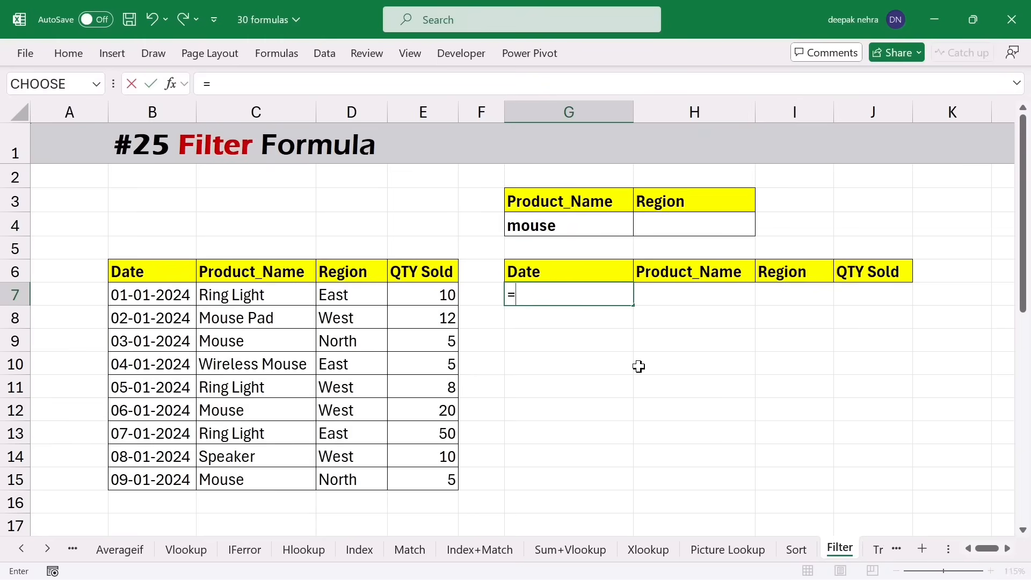
text(filter)
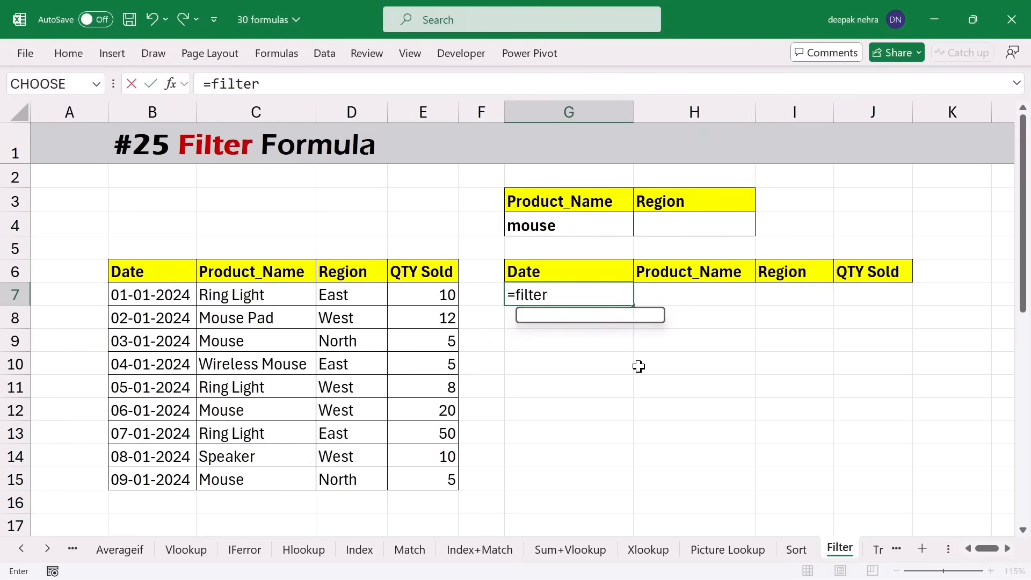
key(Tab)
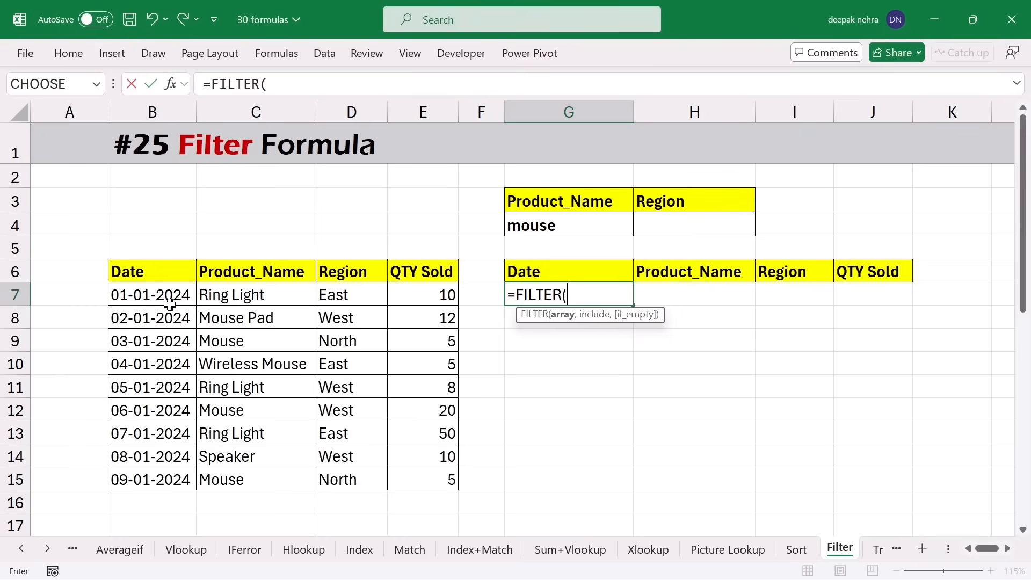
drag(140, 273, 414, 472)
text(,)
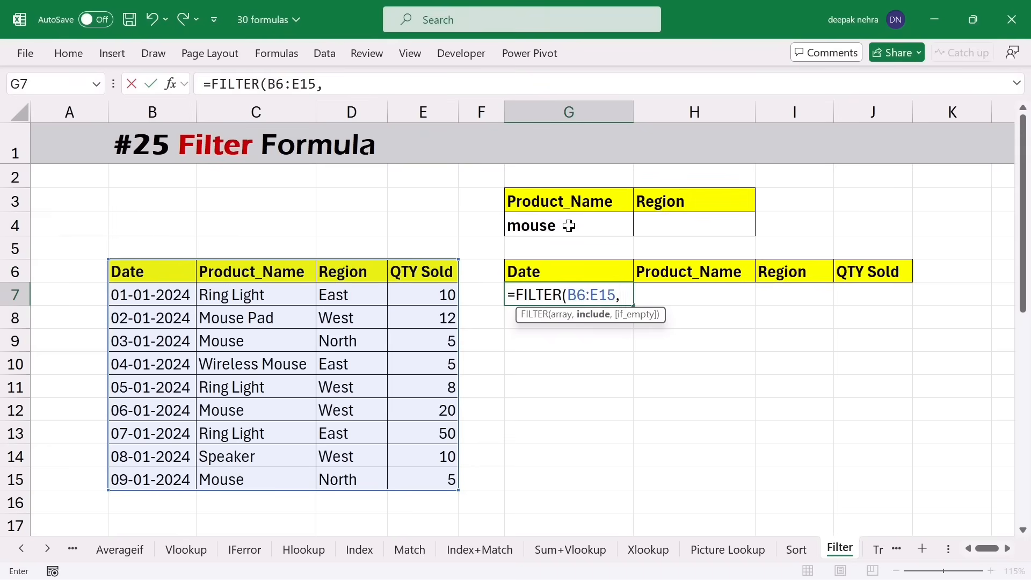
drag(265, 272, 263, 476)
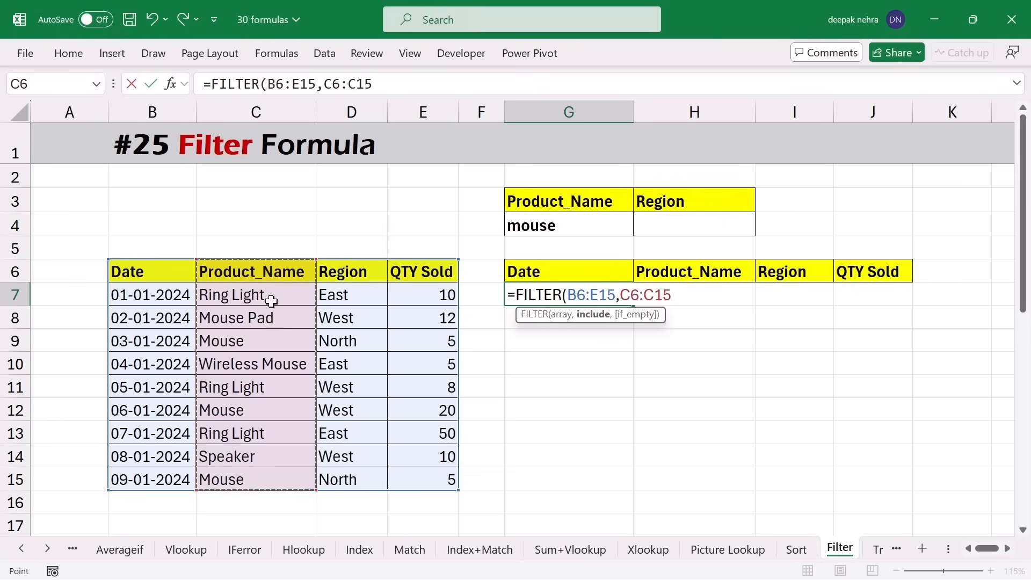
text(=)
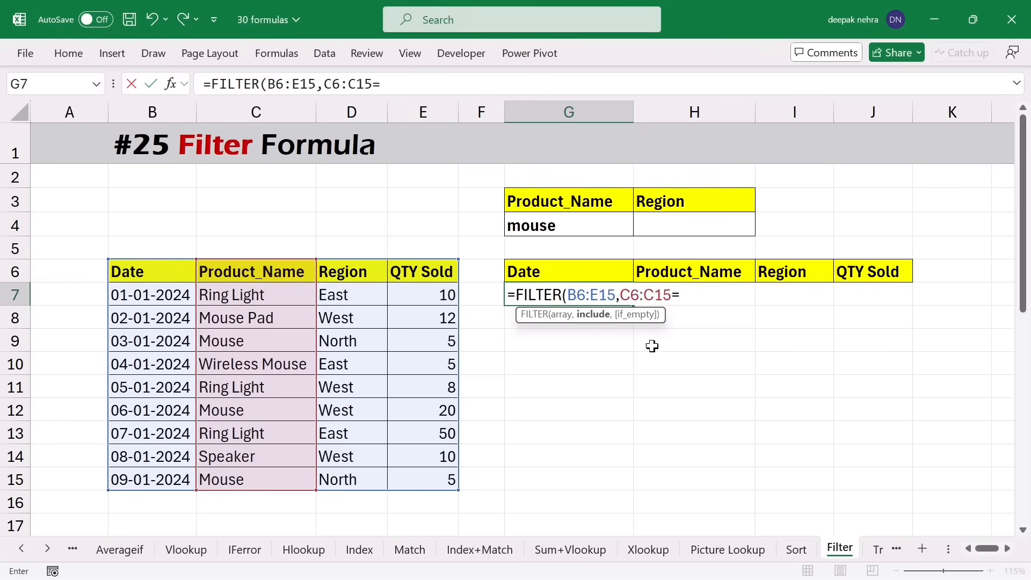
click(547, 236)
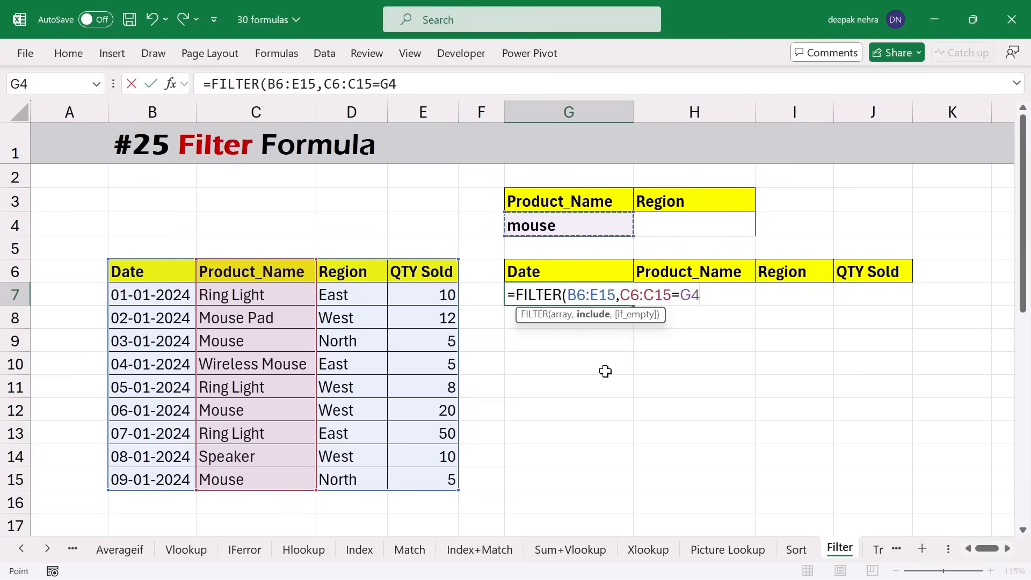
key(Return)
drag(699, 292, 701, 341)
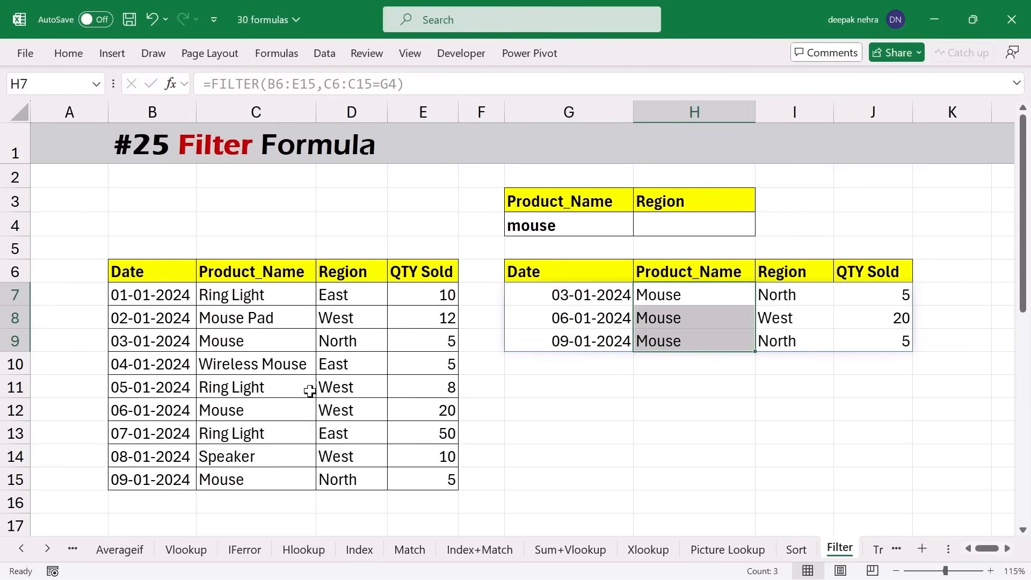
- Set G4 to ring light so the Ring Light rows appear, and enter east in H4
click(573, 227)
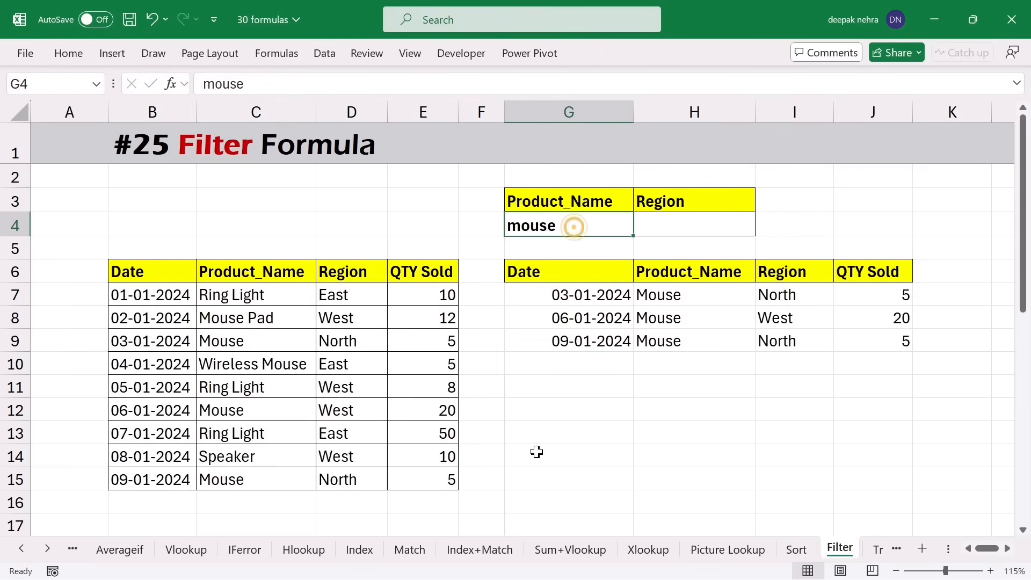
text(ring)
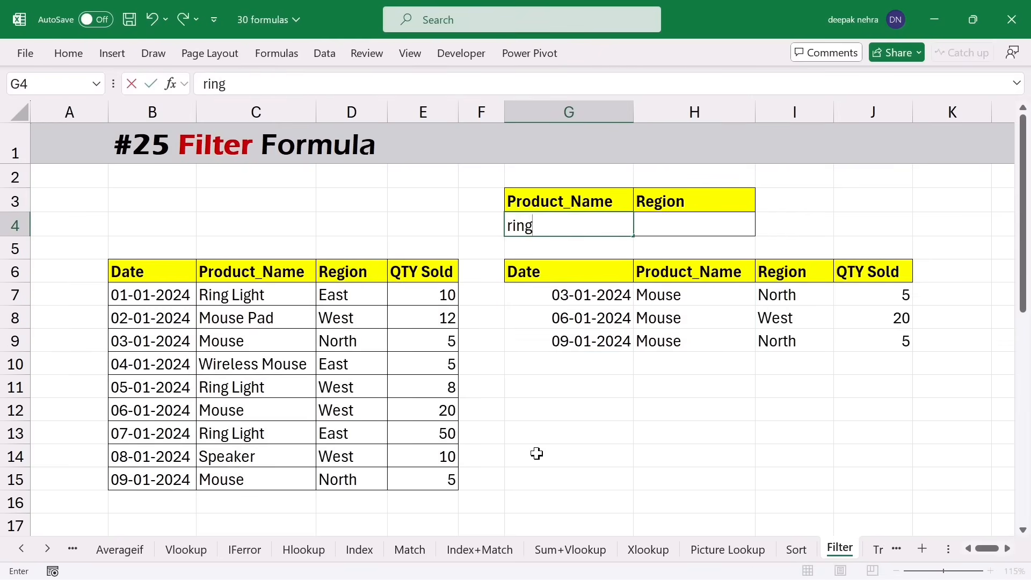
text( light)
key(Return)
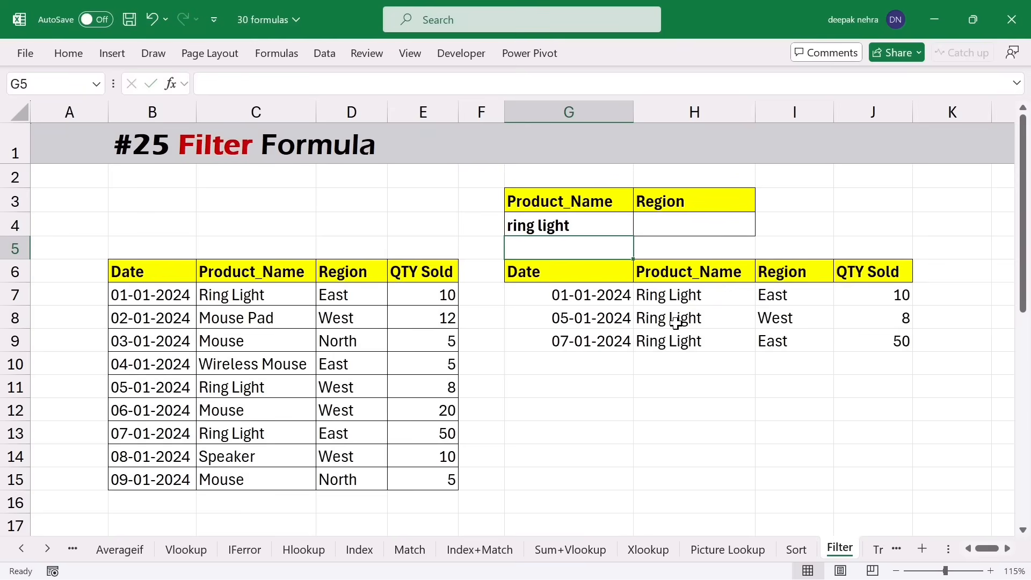
click(666, 226)
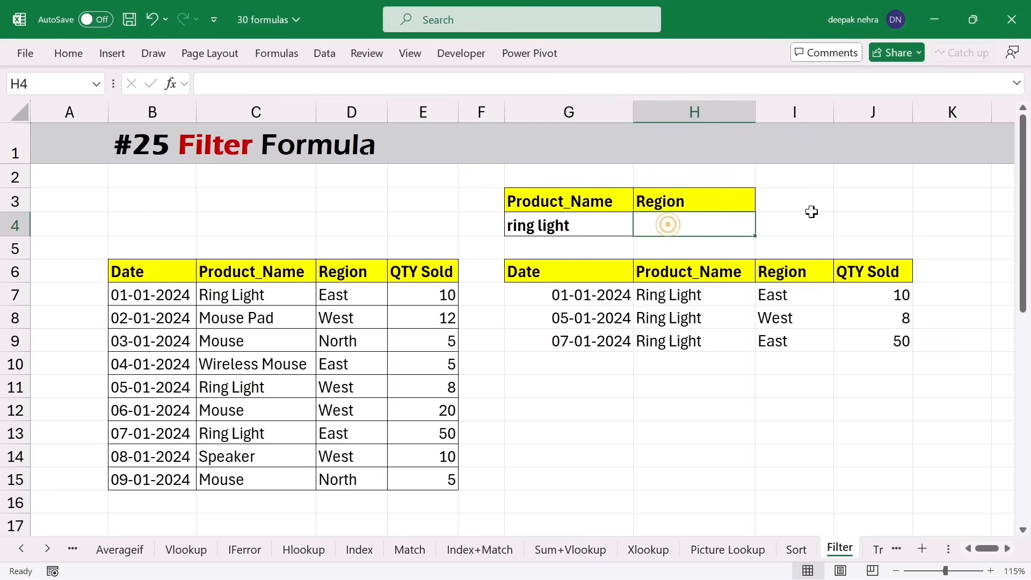
text(east)
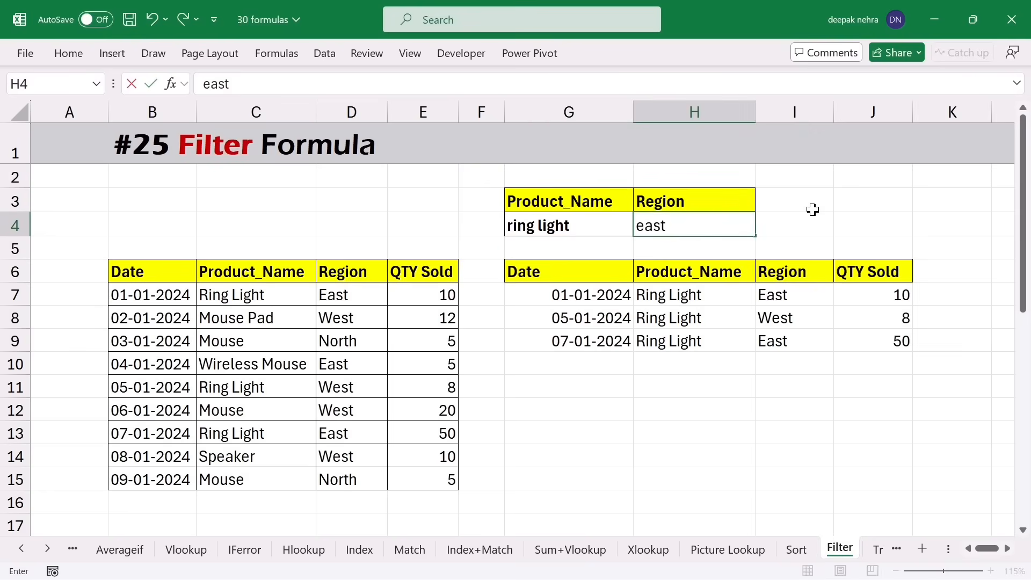
key(Return)
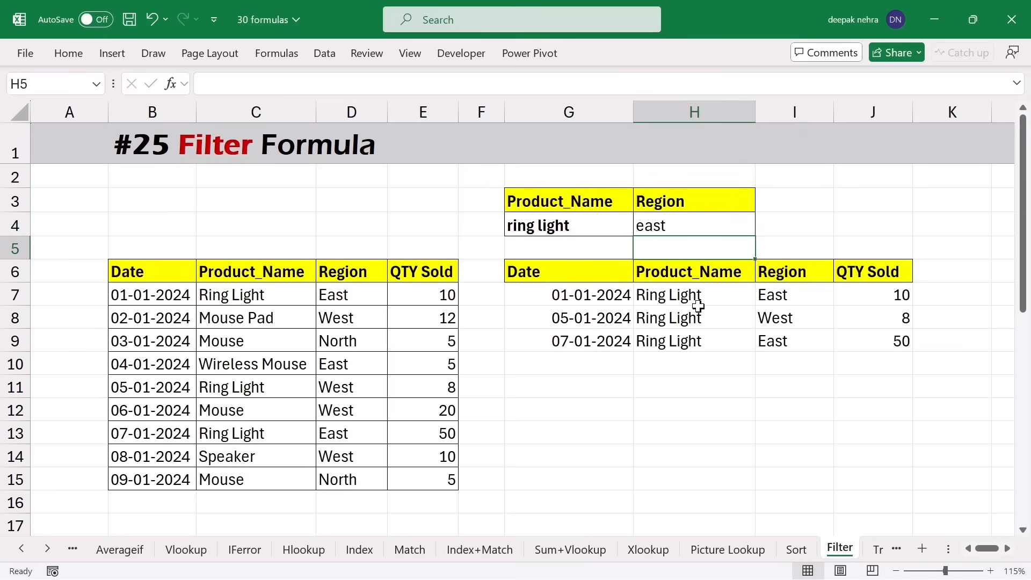
drag(546, 297, 842, 357)
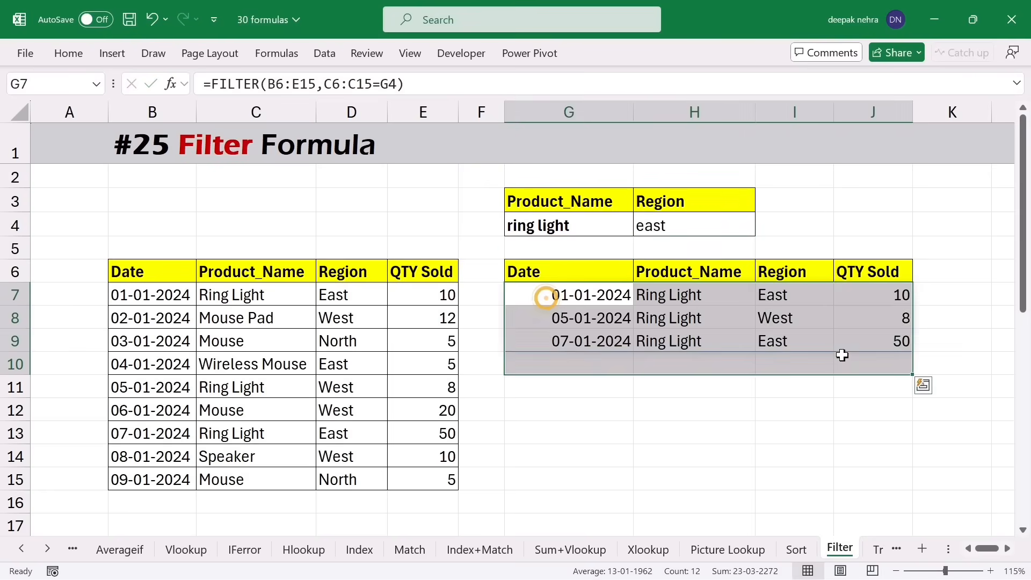
- Clear G7 and start a new FILTER on B6:E15 with the condition (C6:C15=G4)
key(Delete)
click(567, 305)
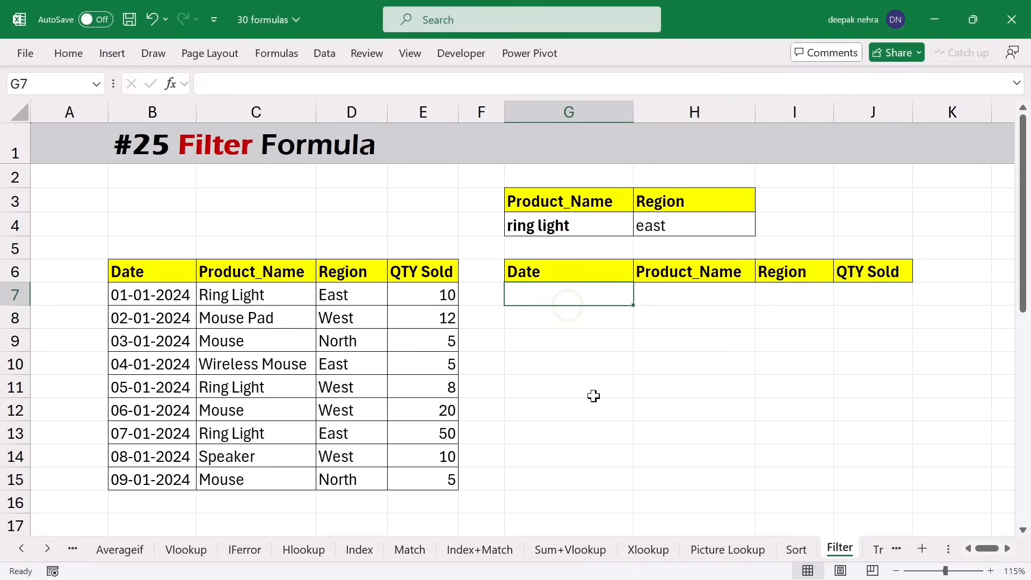
text(=filter)
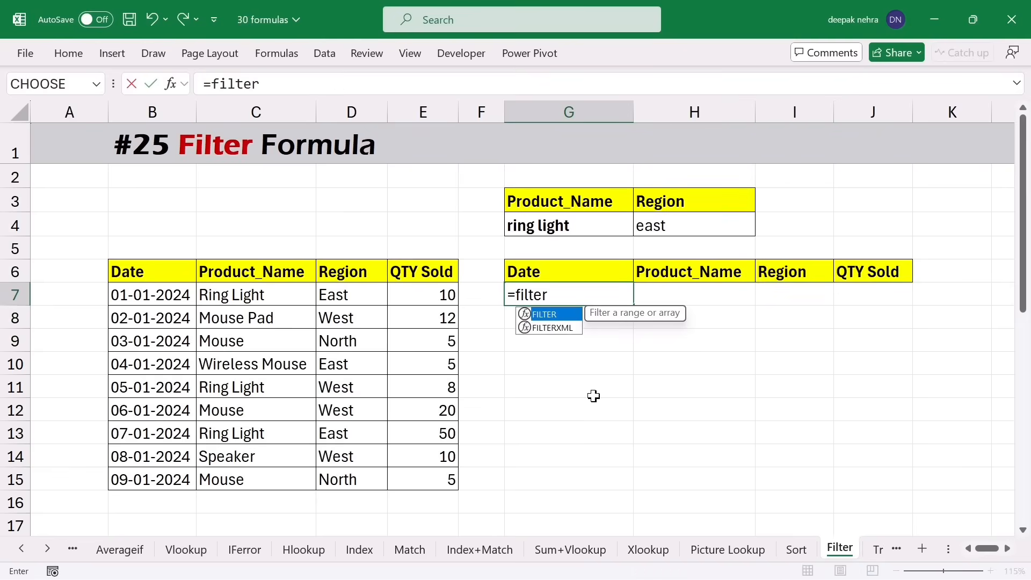
key(Tab)
drag(155, 272, 410, 474)
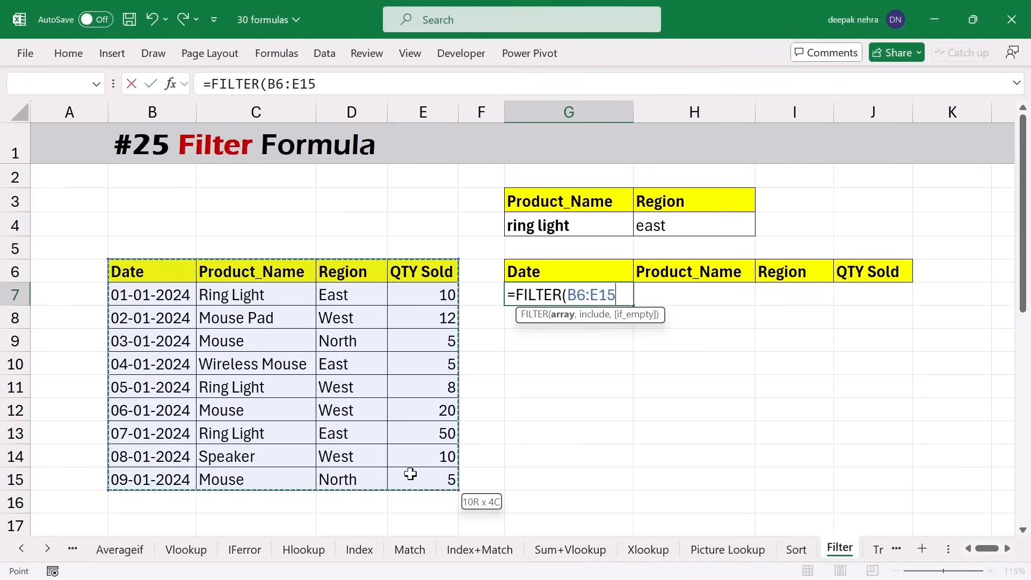
text(,()
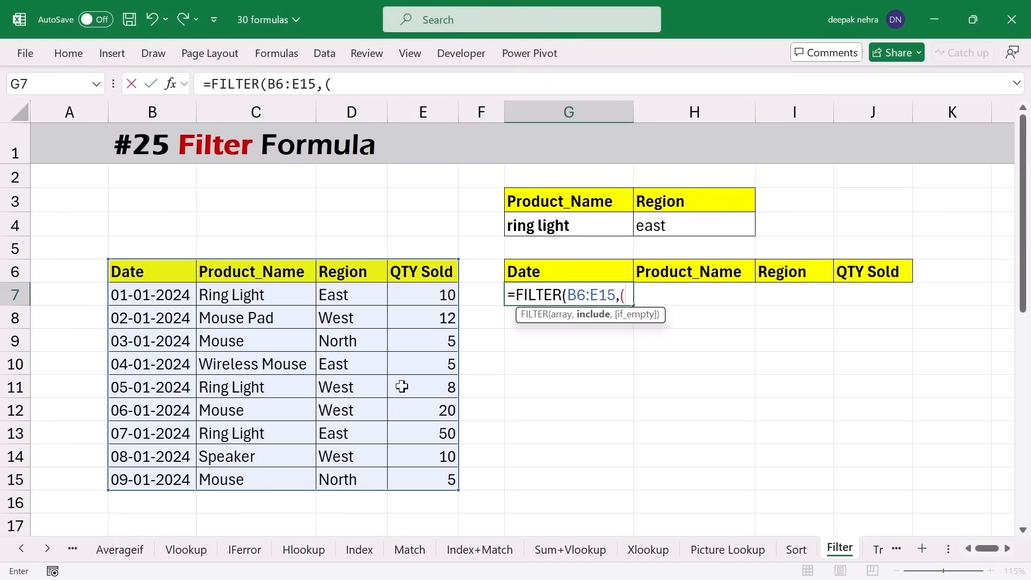
drag(223, 275, 266, 485)
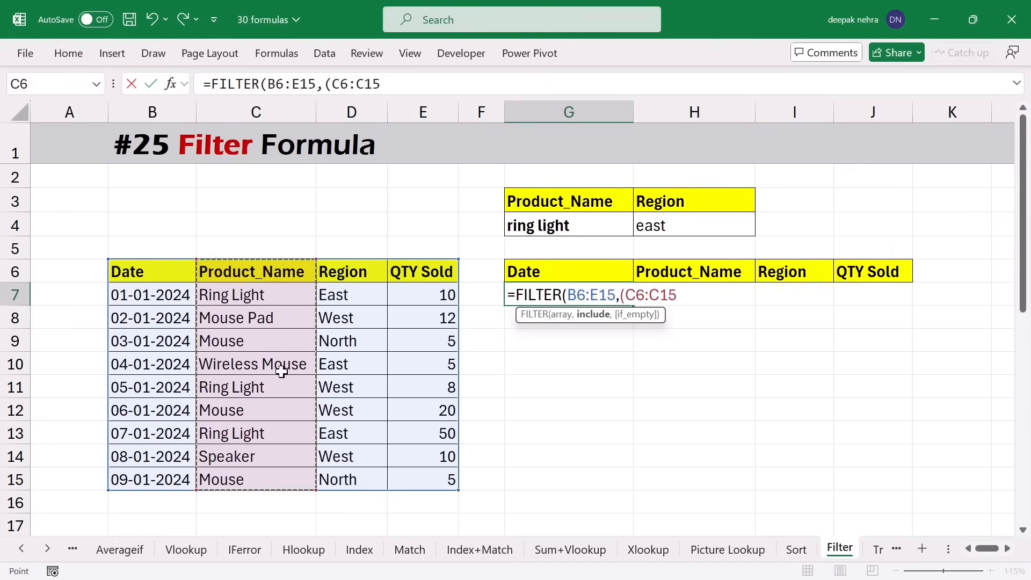
text(=)
click(551, 227)
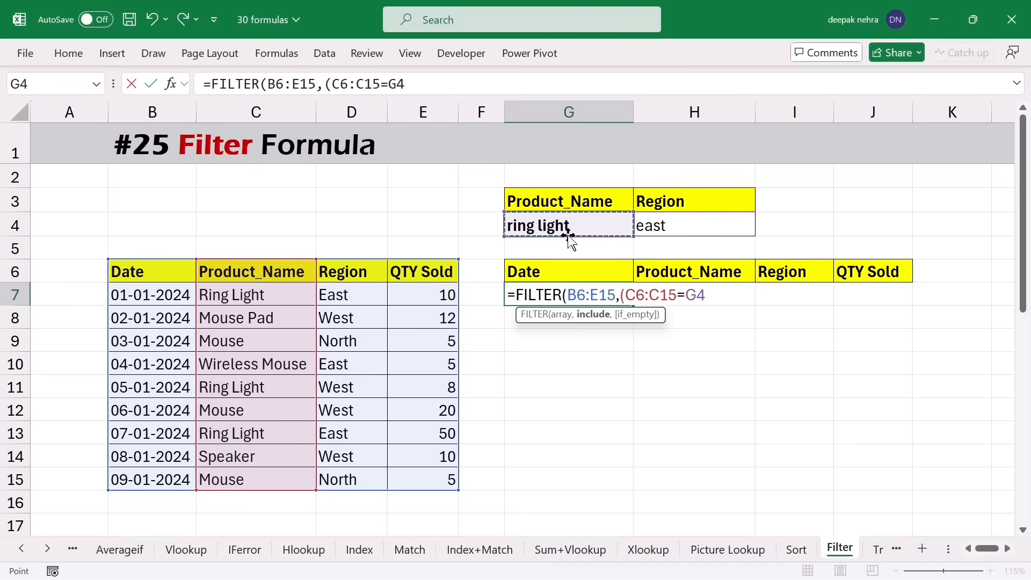
text())
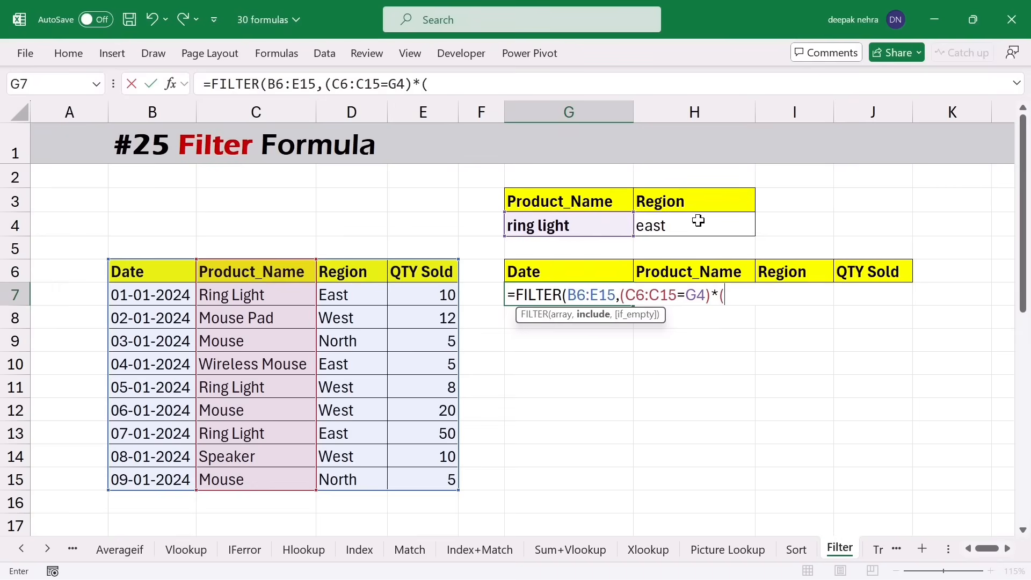
- Add the region condition *(D6:D15=H4) and enter it, leaving two Ring Light East rows
text(*()
click(355, 277)
drag(355, 277, 346, 478)
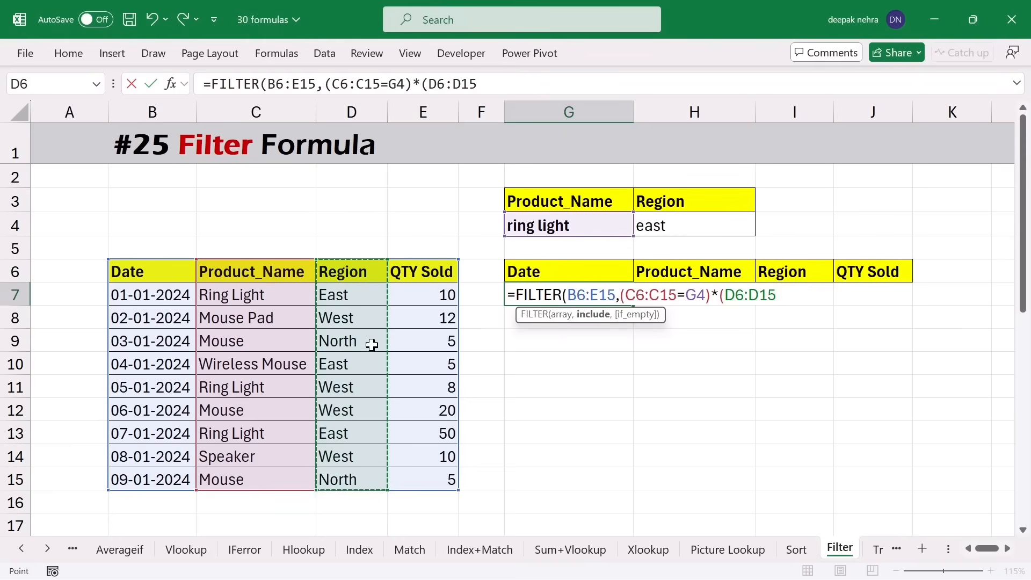
text(=)
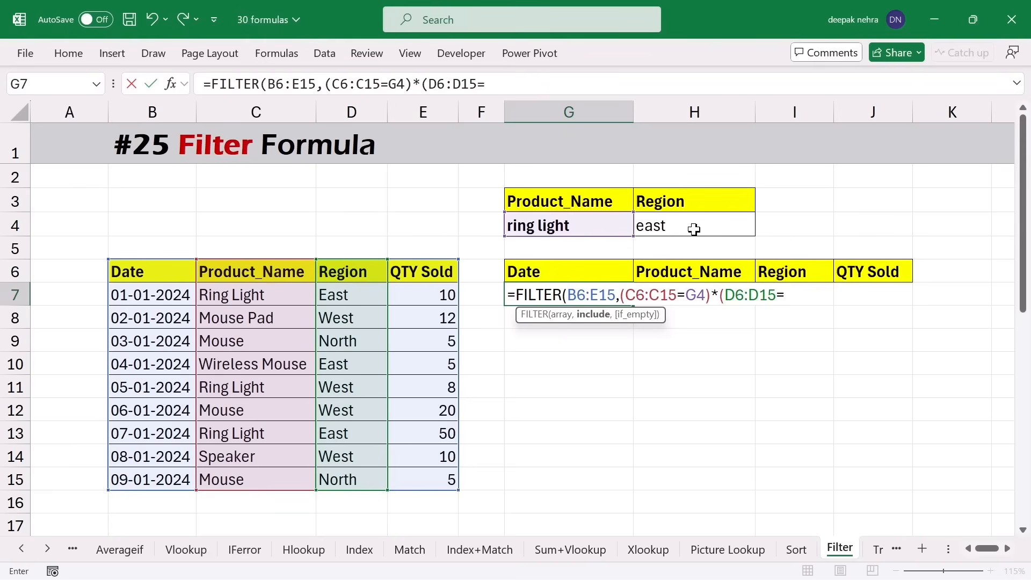
click(695, 229)
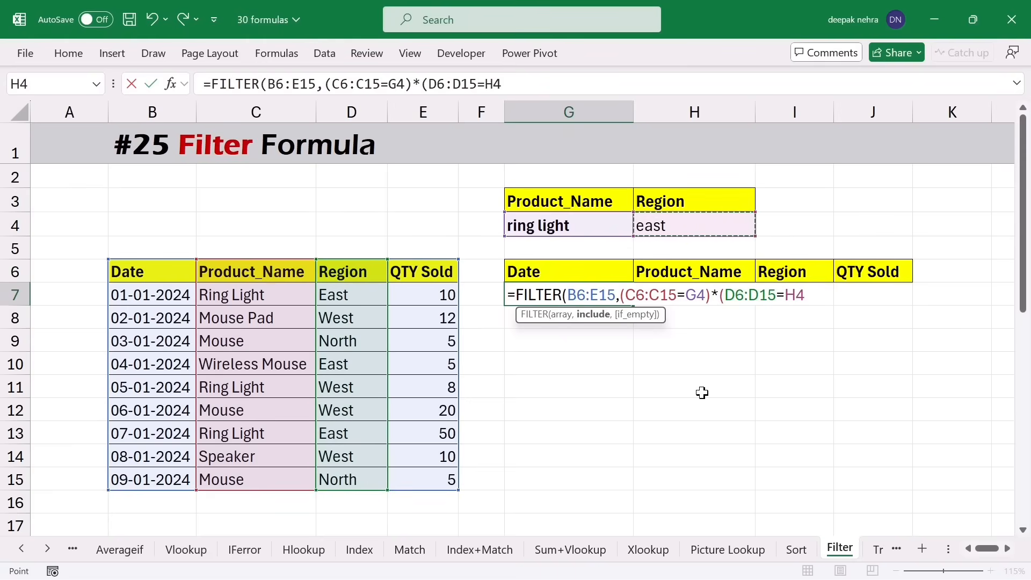
text())
text())
key(Return)
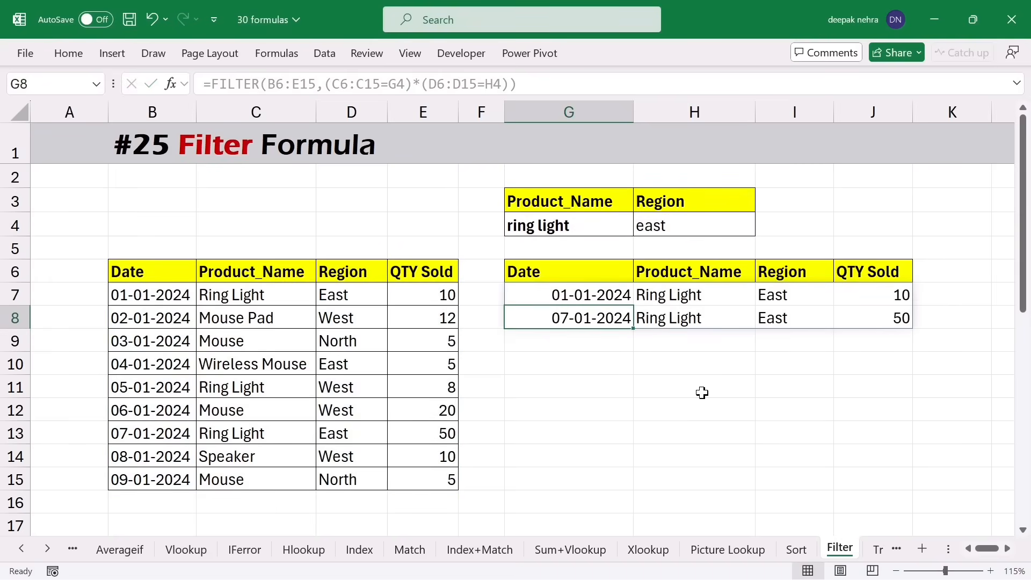
- Change the region in H4 from east to north, which turns G7's result into #CALC!
click(595, 230)
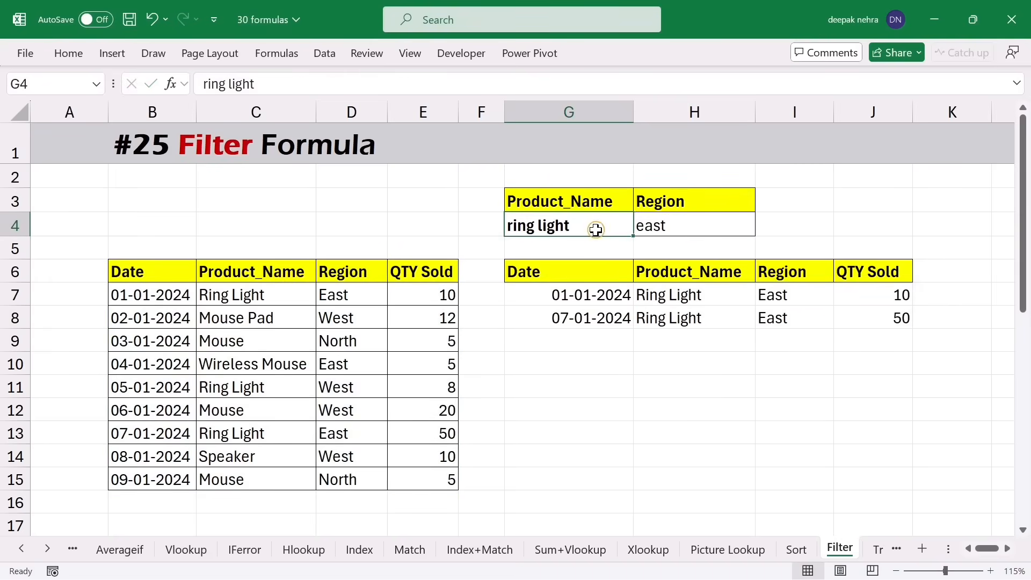
click(697, 225)
drag(699, 294, 761, 326)
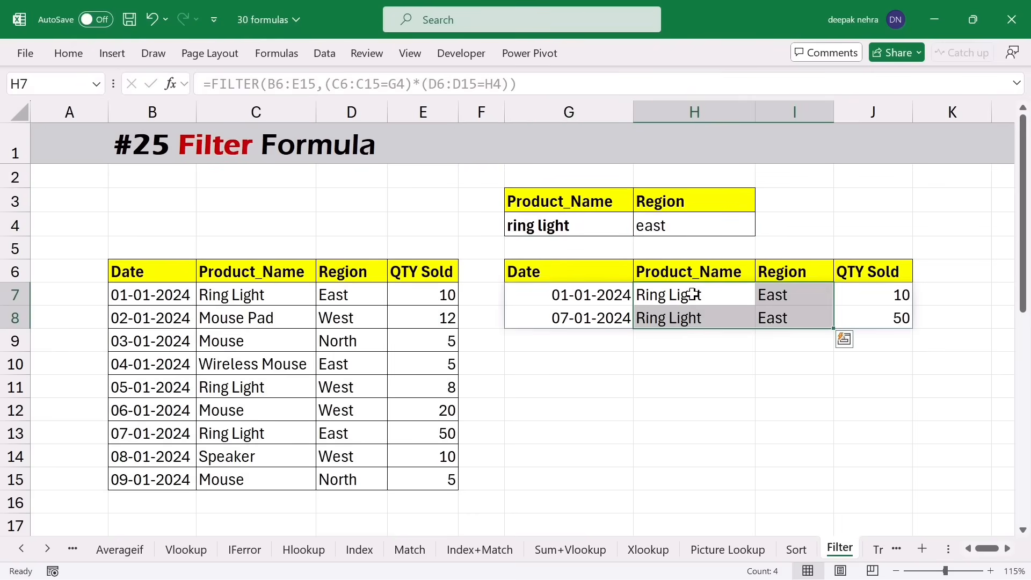
click(686, 232)
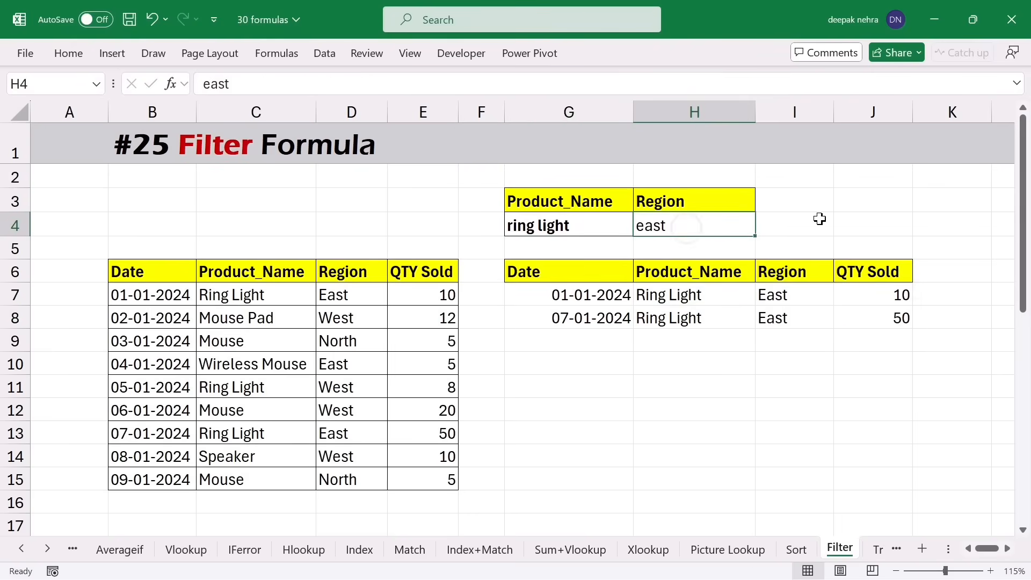
text(north)
key(Return)
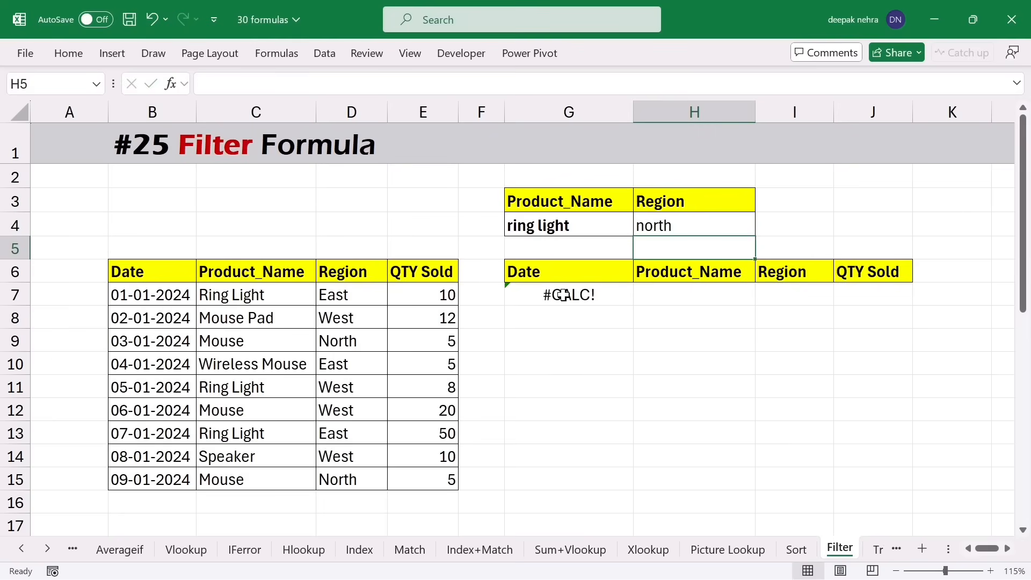
- Add "Not Found" as the FILTER formula's if-empty argument in G7
double_click(509, 296)
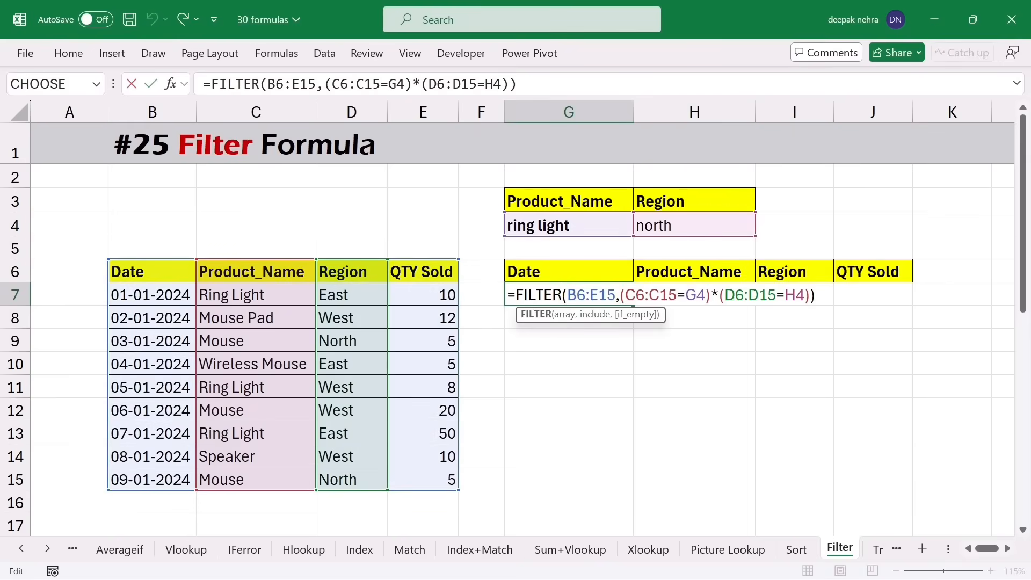
key(End)
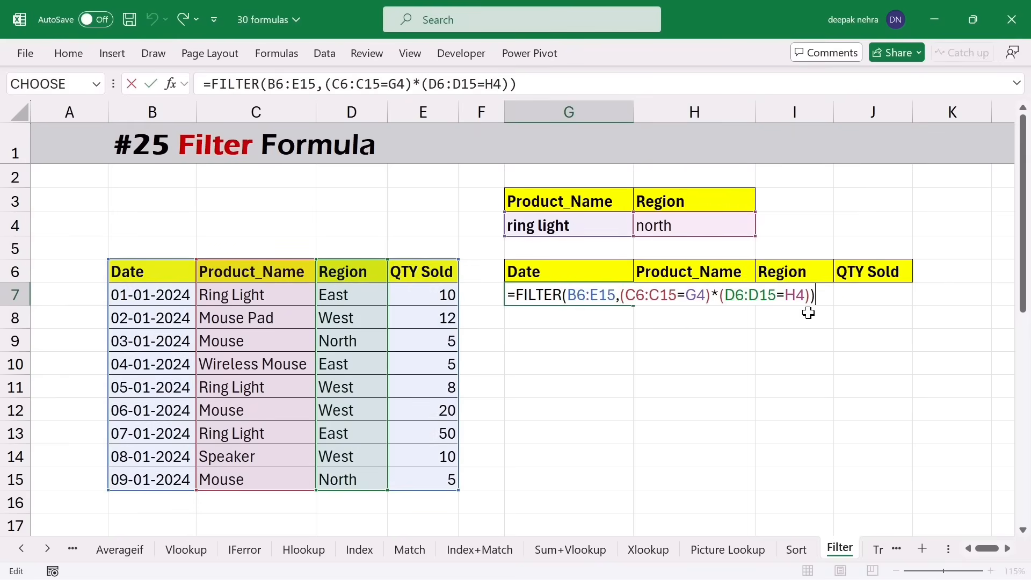
key(BackSpace)
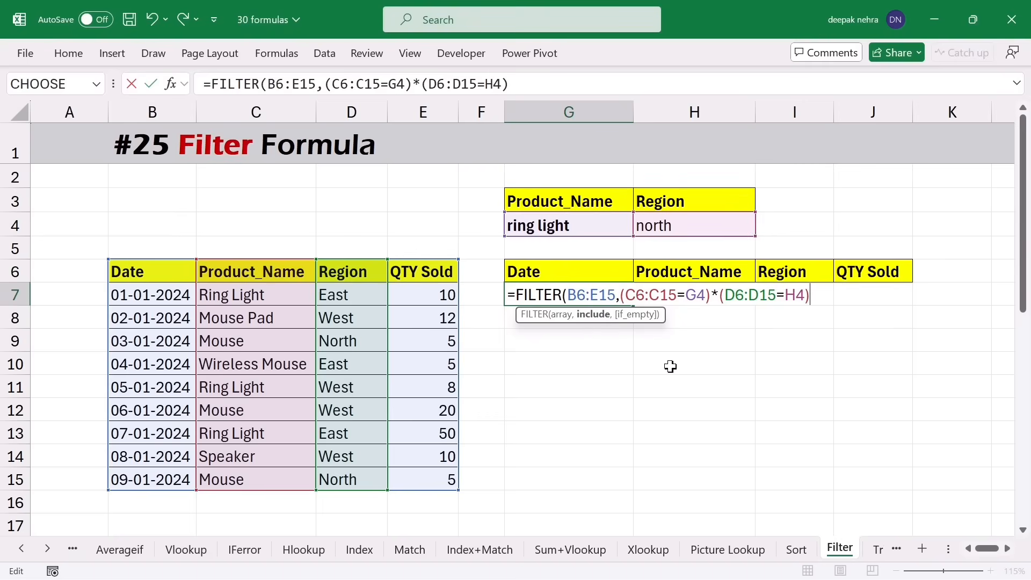
text(,)
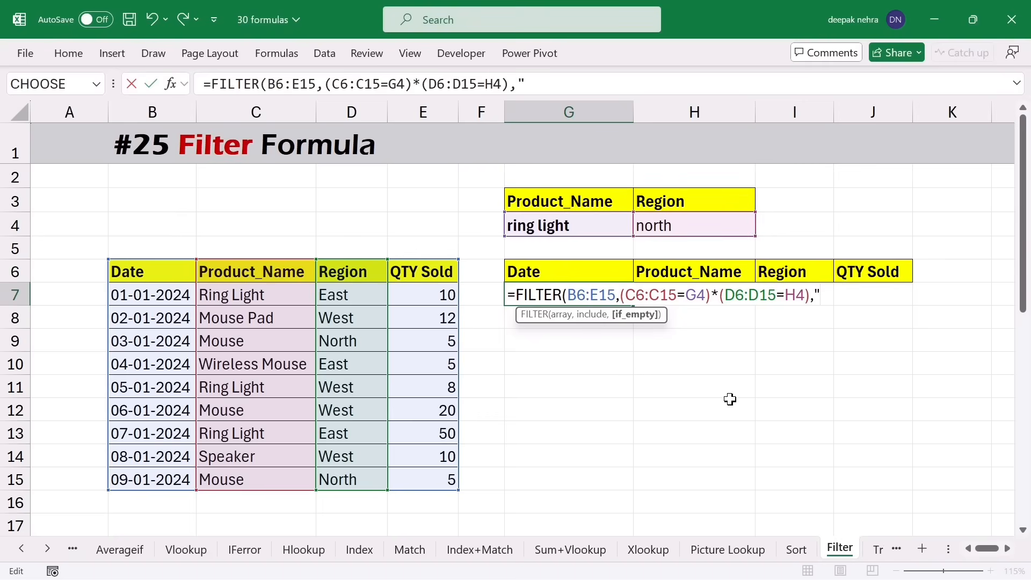
text("Not Found"))
key(Return)
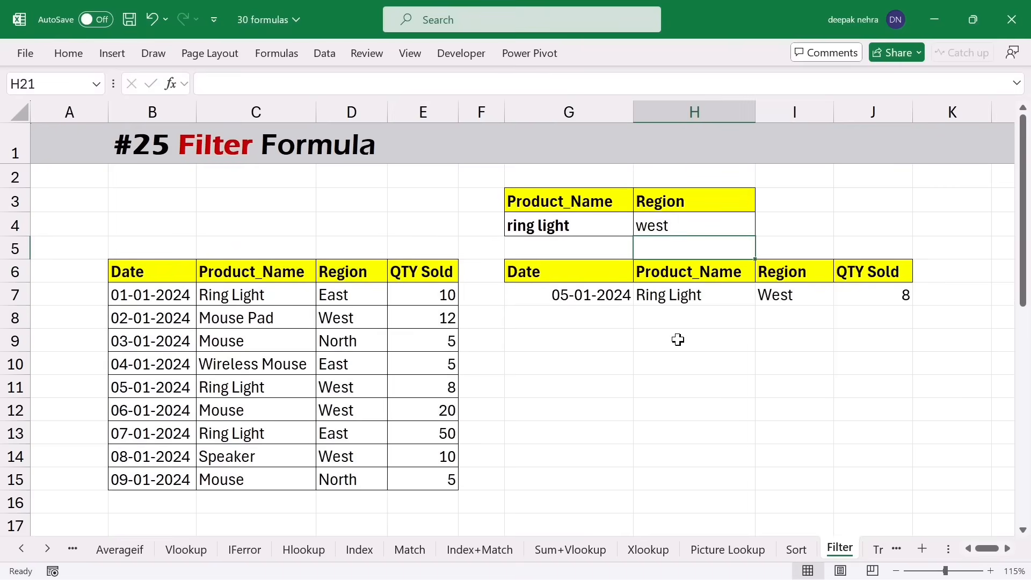
scroll(678, 339, down, 5)
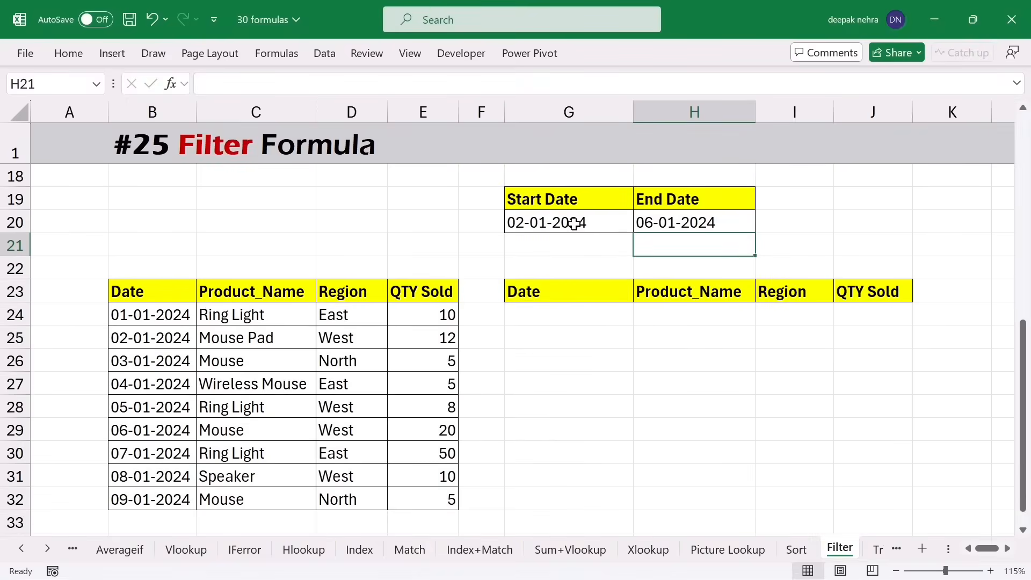
- Start a FILTER in G24 on B23:E32 that keeps dates after the start date in G20
click(575, 230)
click(687, 225)
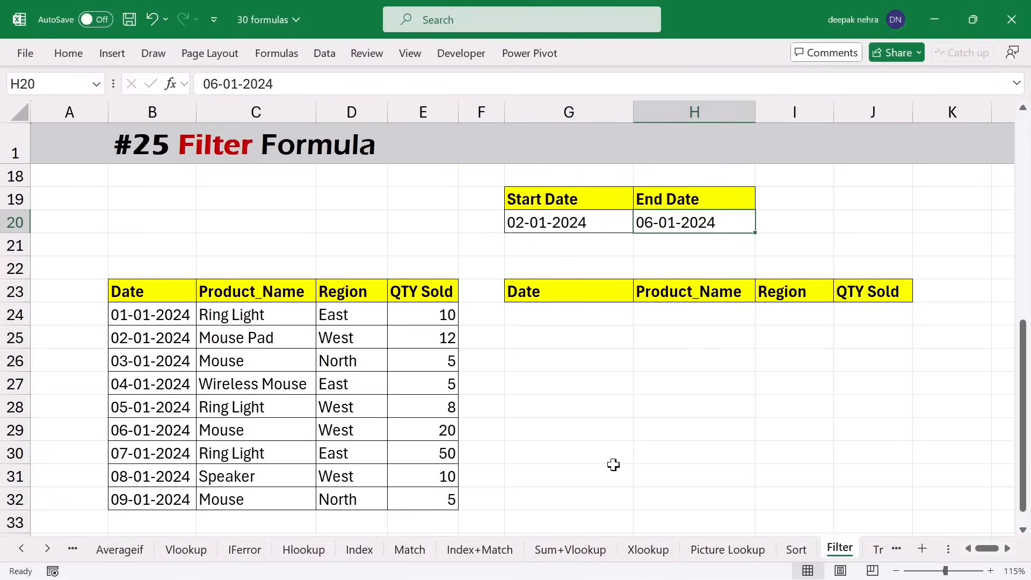
click(549, 315)
text(=)
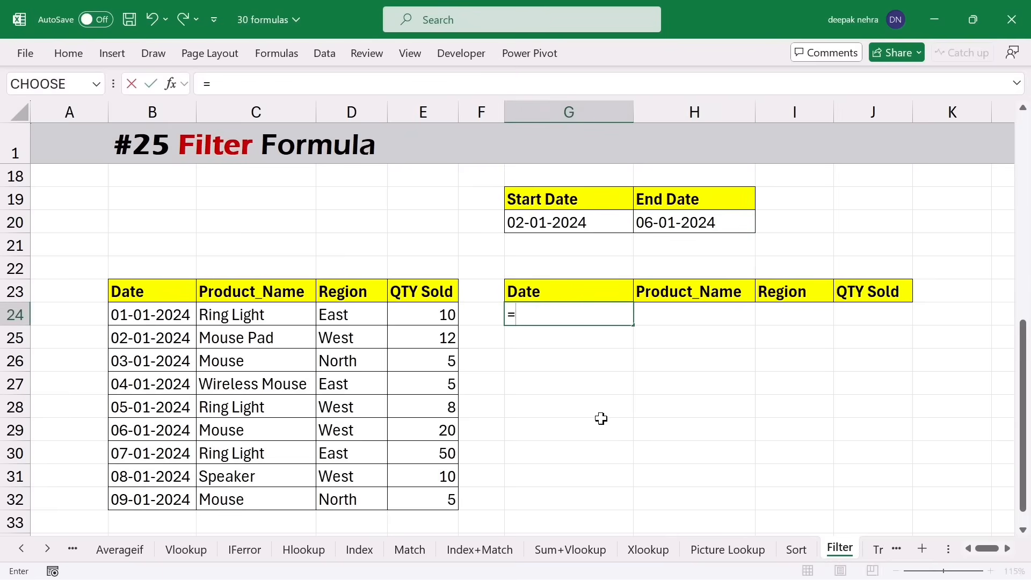
text(fil)
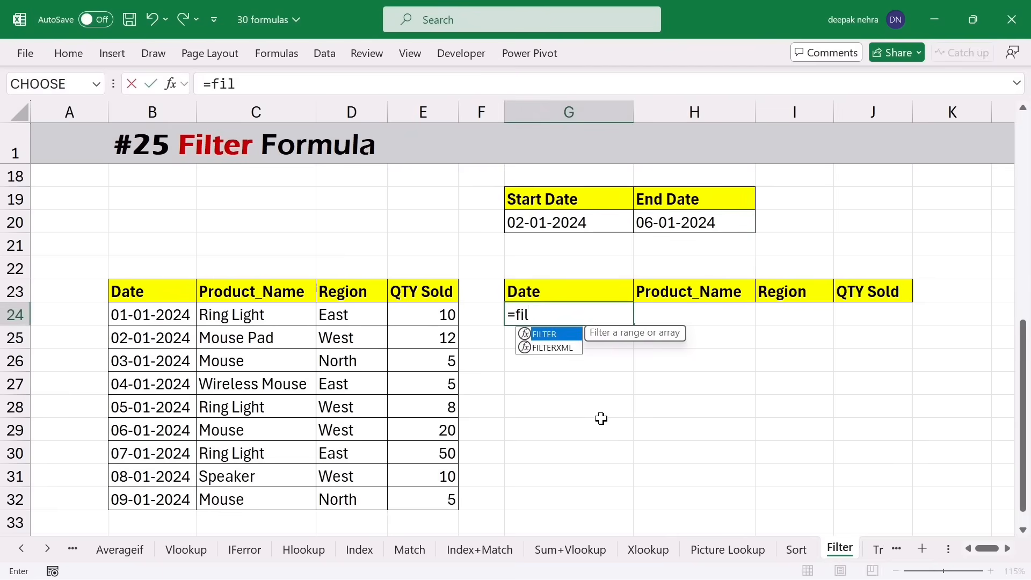
key(Tab)
drag(126, 292, 423, 494)
text(,)
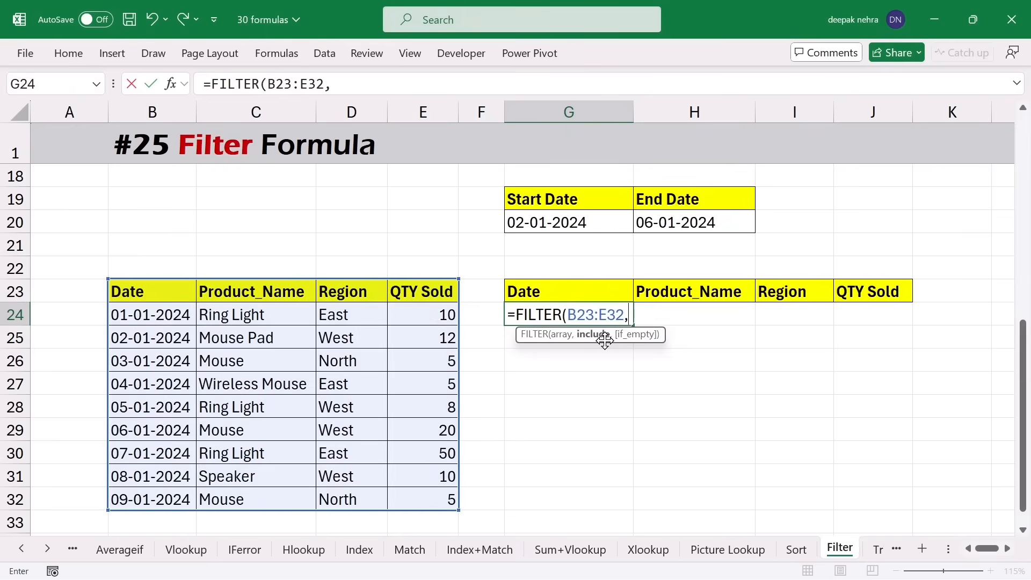
text(()
drag(142, 295, 133, 492)
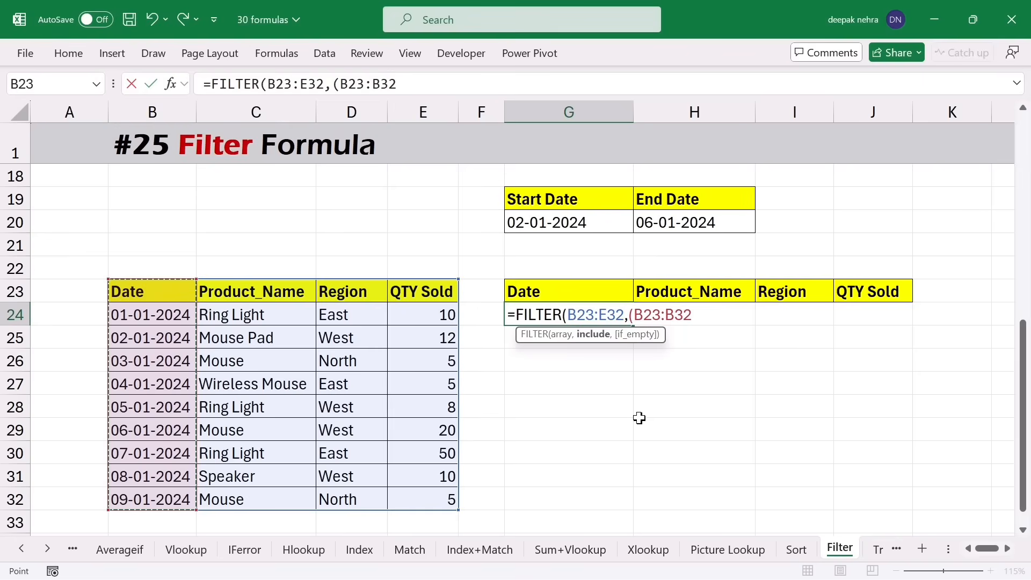
text(>=)
click(569, 222)
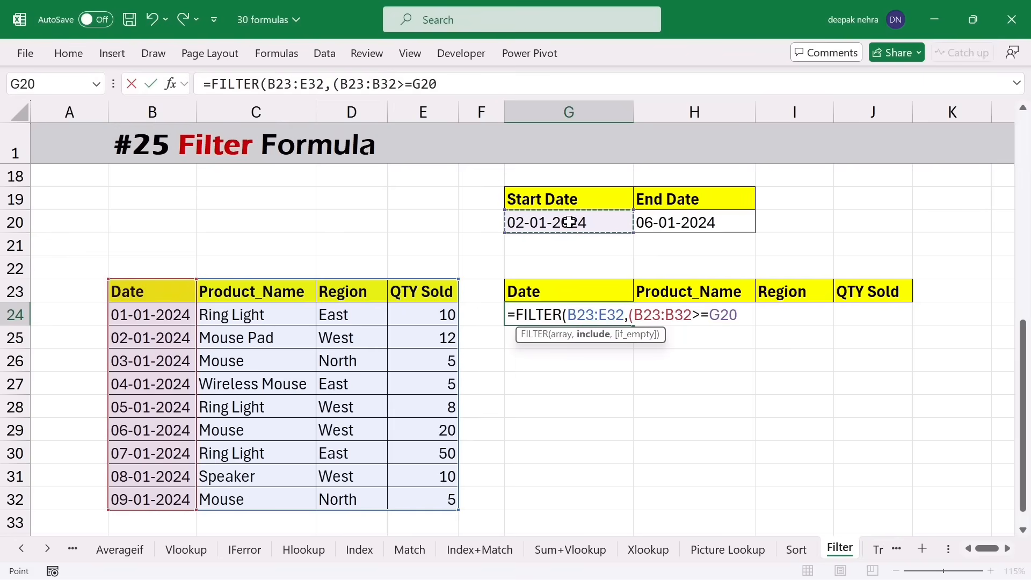
text()*()
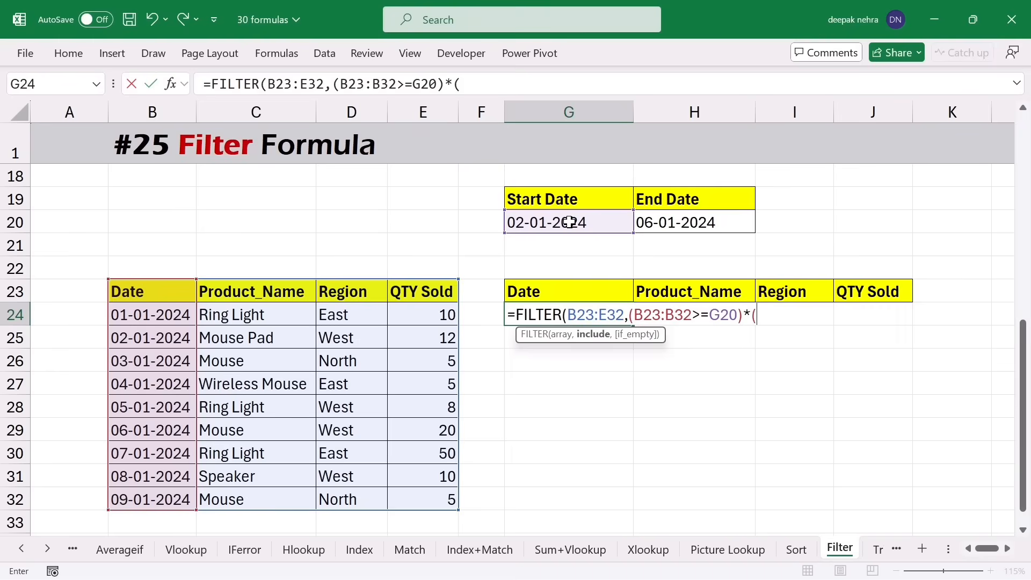
- Add the condition for dates before the end date in H20, completing the date-range FILTER
drag(156, 295, 153, 497)
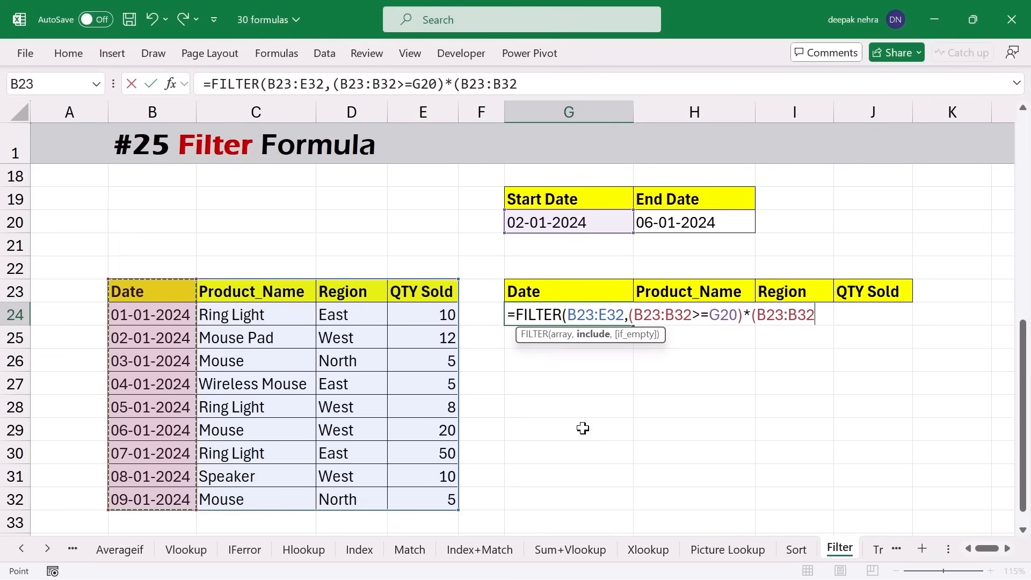
text(<=)
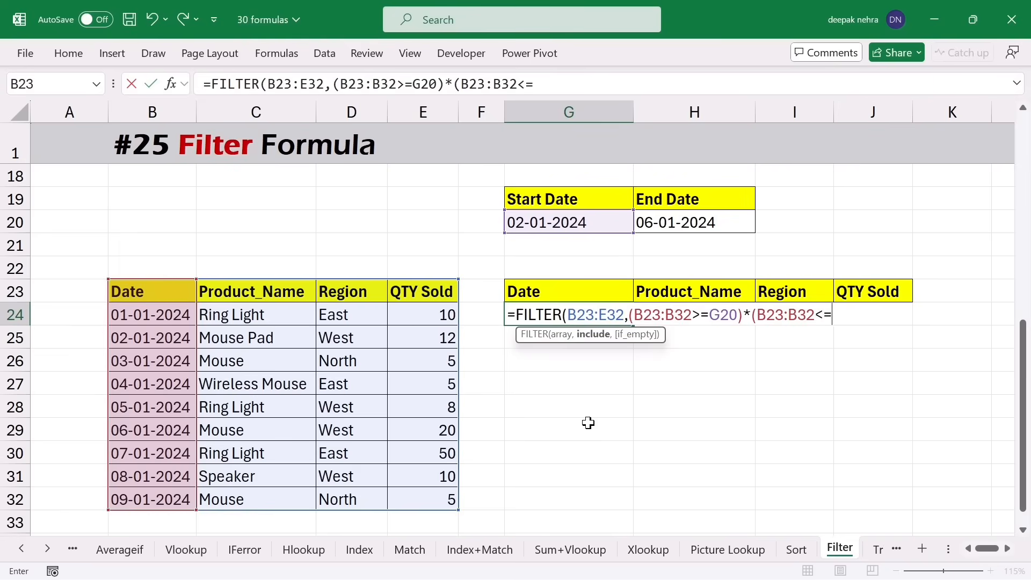
click(716, 220)
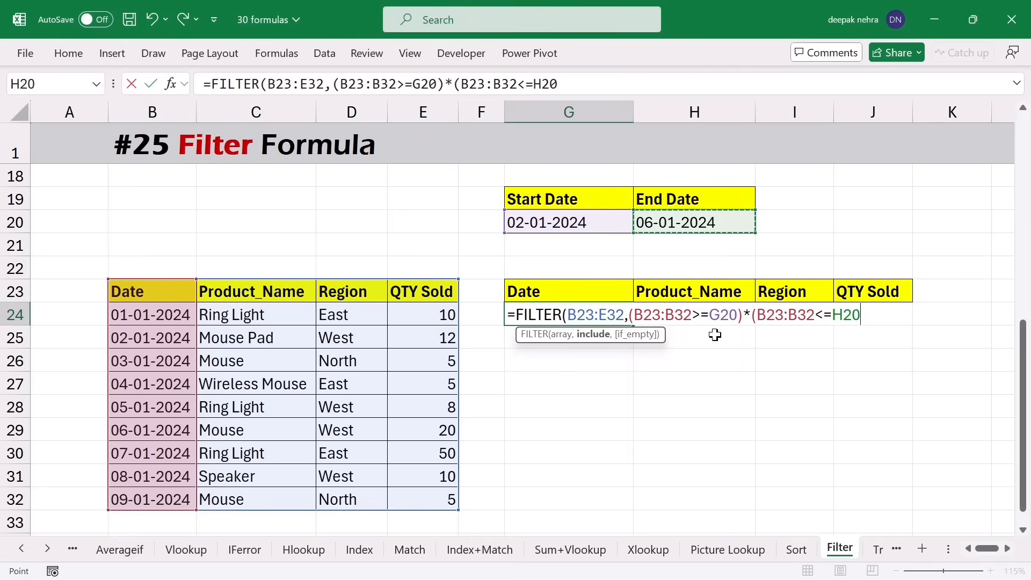
text()))
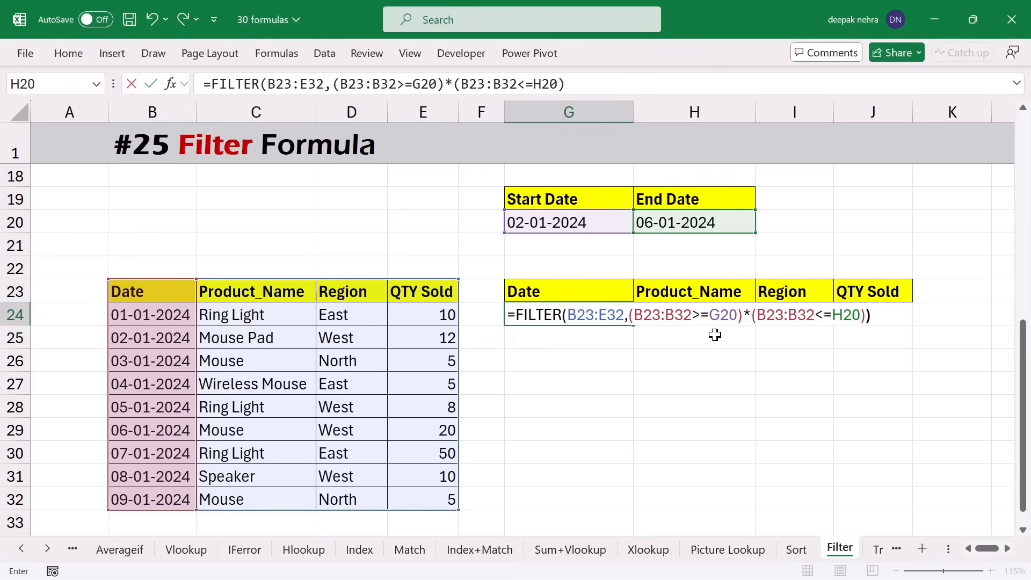
key(Return)
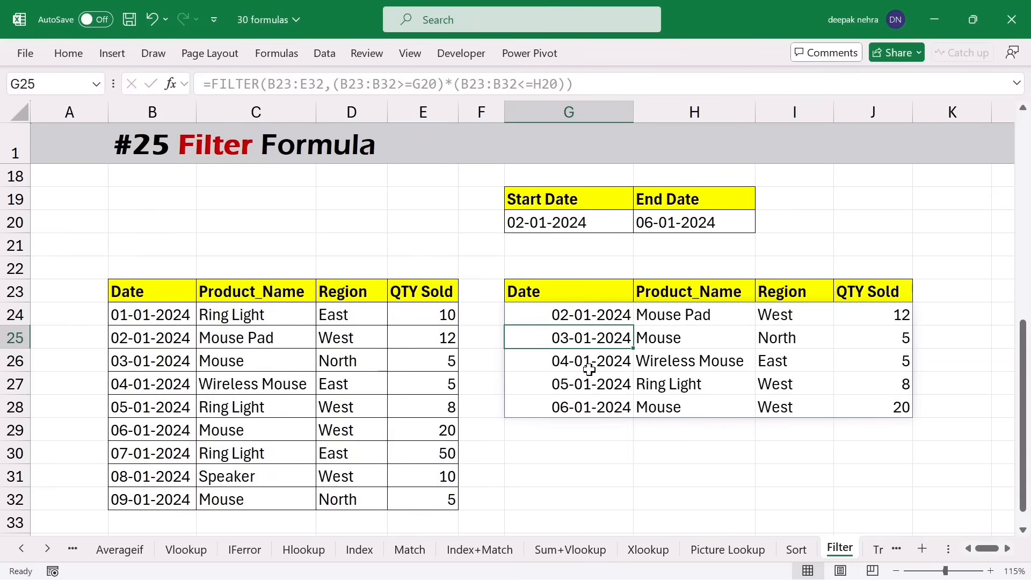
- Change the end date in H20 to 04-01-2024, then move to the Trim sheet
double_click(652, 223)
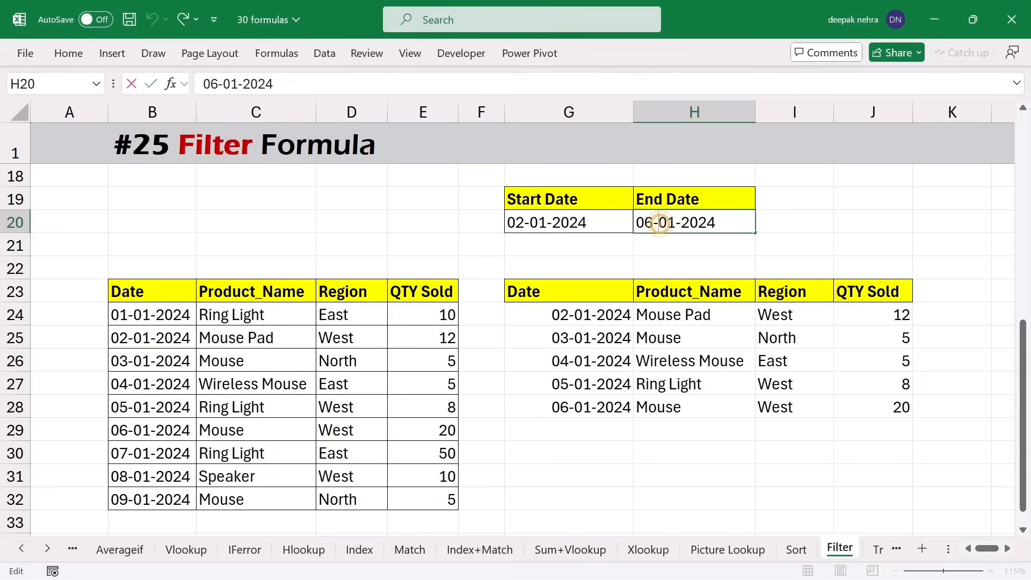
key(BackSpace)
text(4)
key(Return)
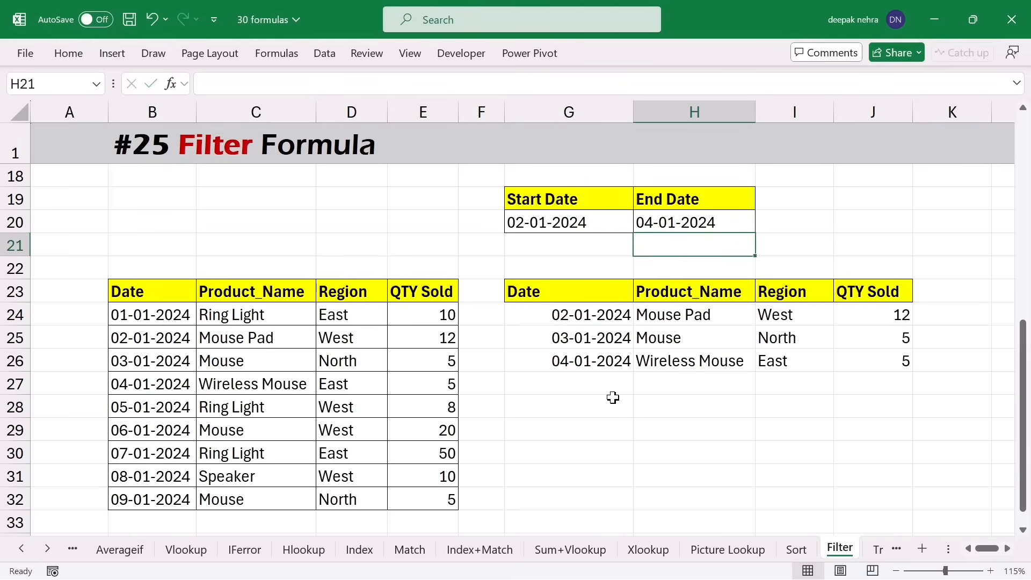
key(ctrl+Page_Down)
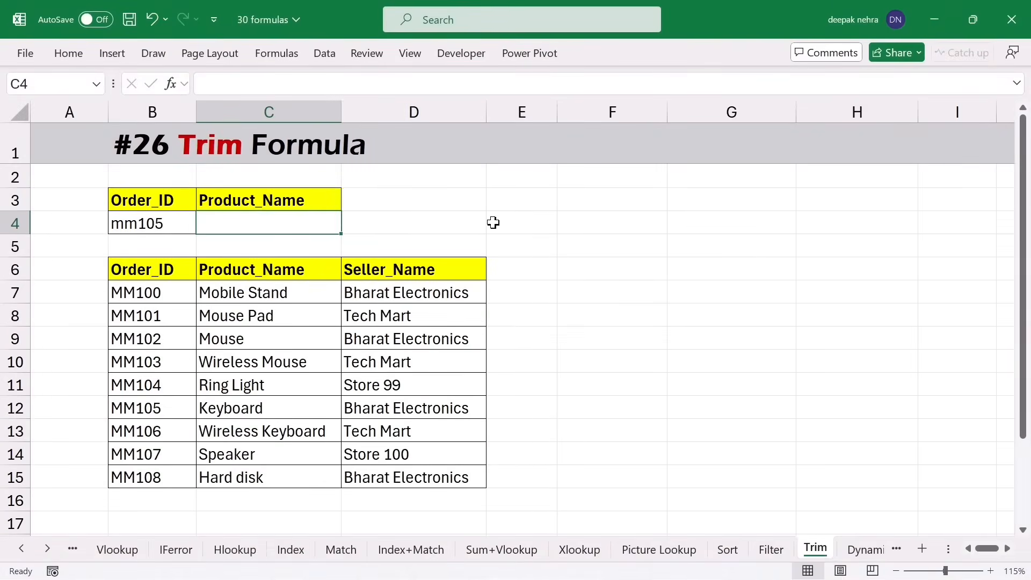
- Enter =VLOOKUP(B4,B6:D15,2,0) in C4 to look up the product for B4's Order_ID
click(167, 221)
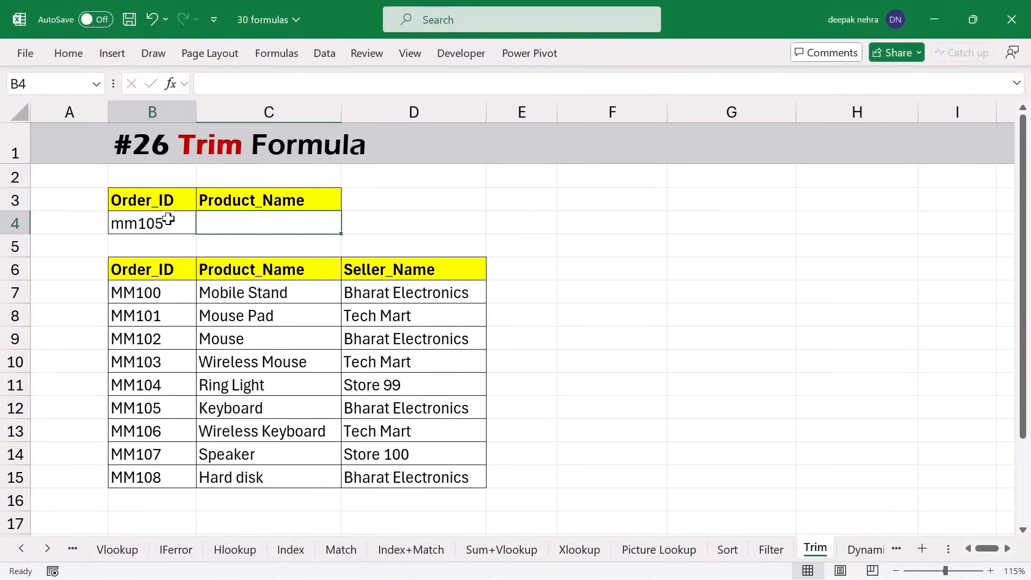
click(249, 221)
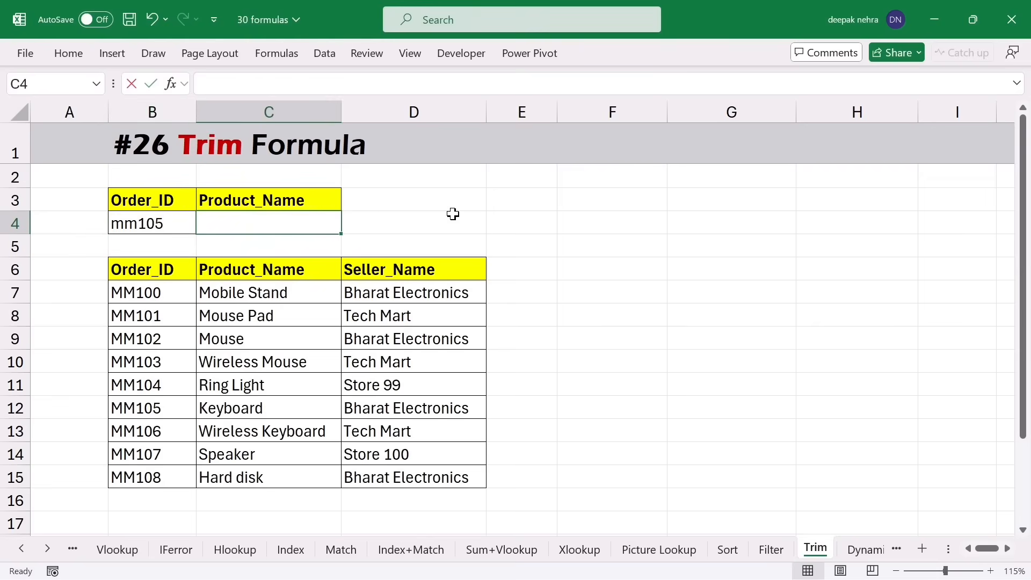
text(=VLOOKUP()
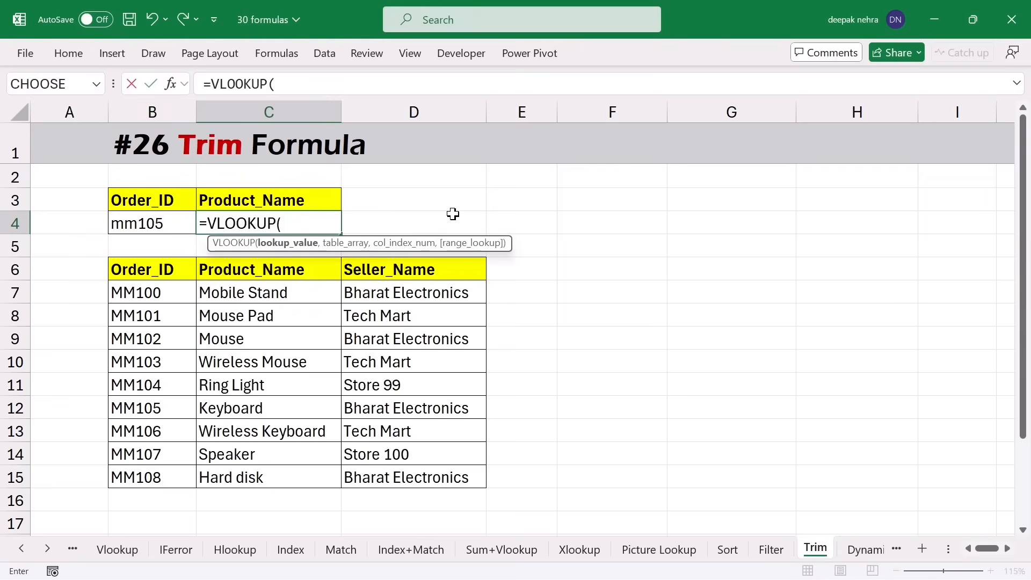
click(155, 220)
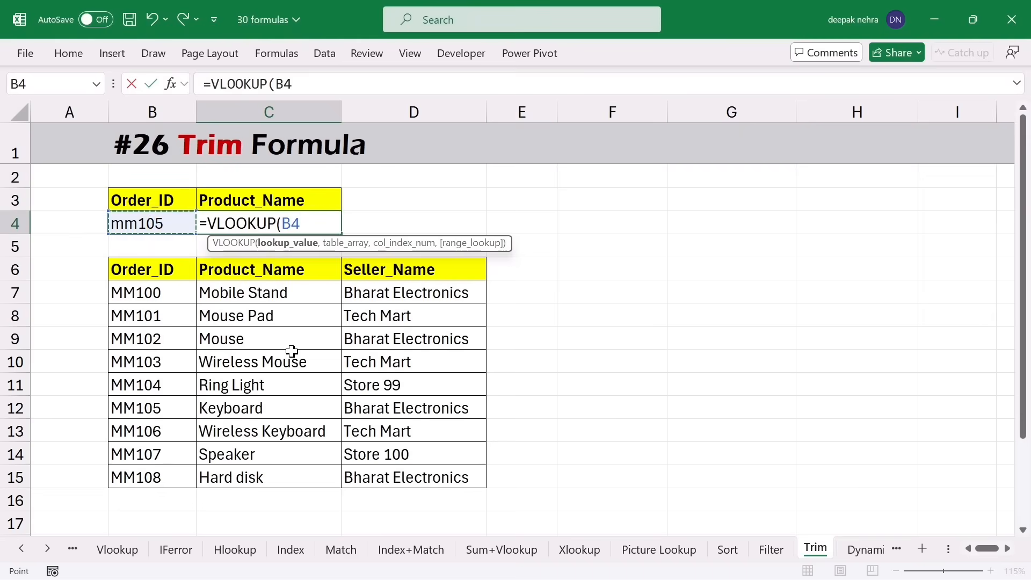
text(,)
drag(138, 267, 423, 470)
text(,)
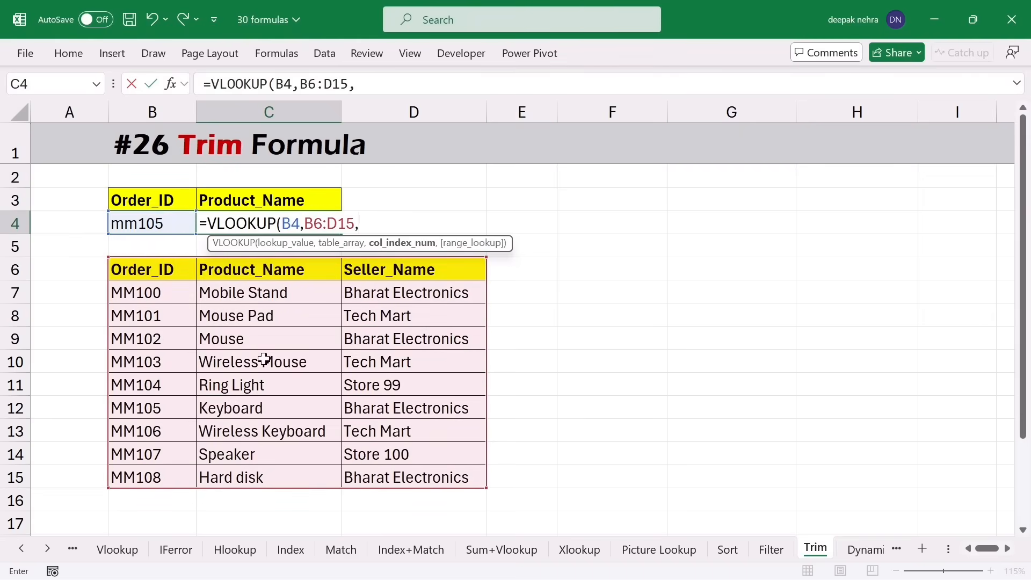
text(2,0))
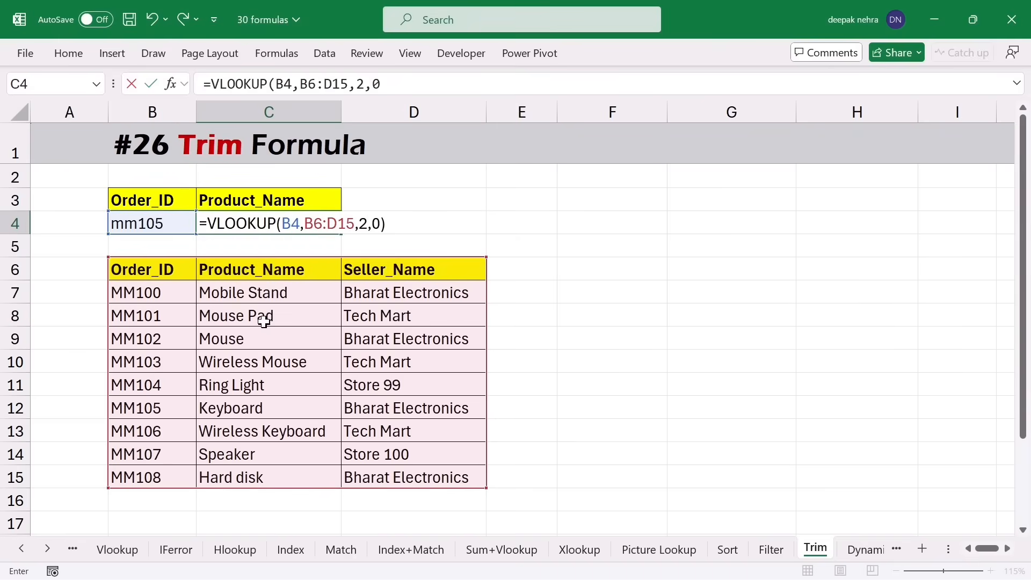
key(Return)
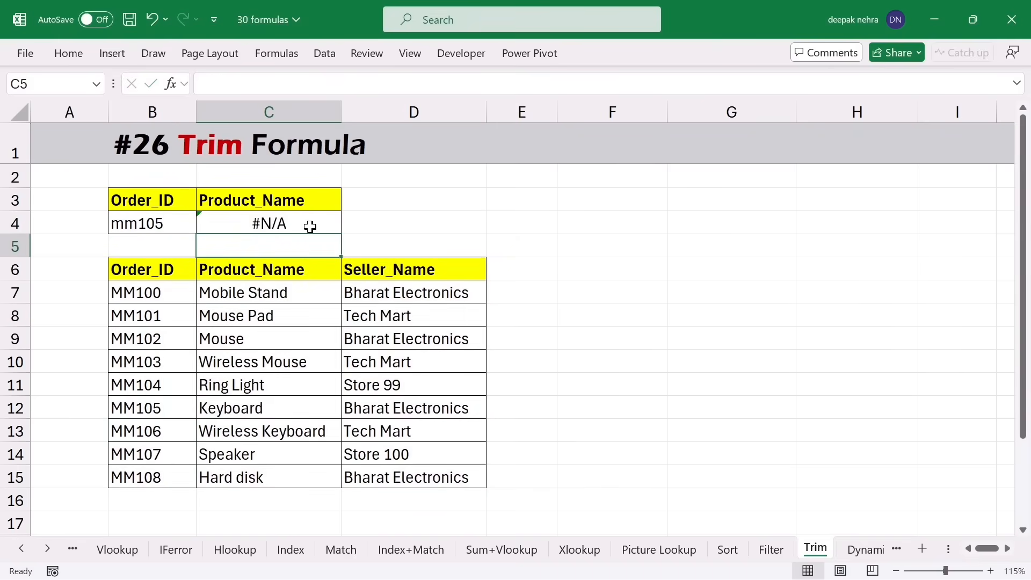
- Compare B4 with the table's MM105 entry, then change B4 to mm102, returning Mouse
click(153, 228)
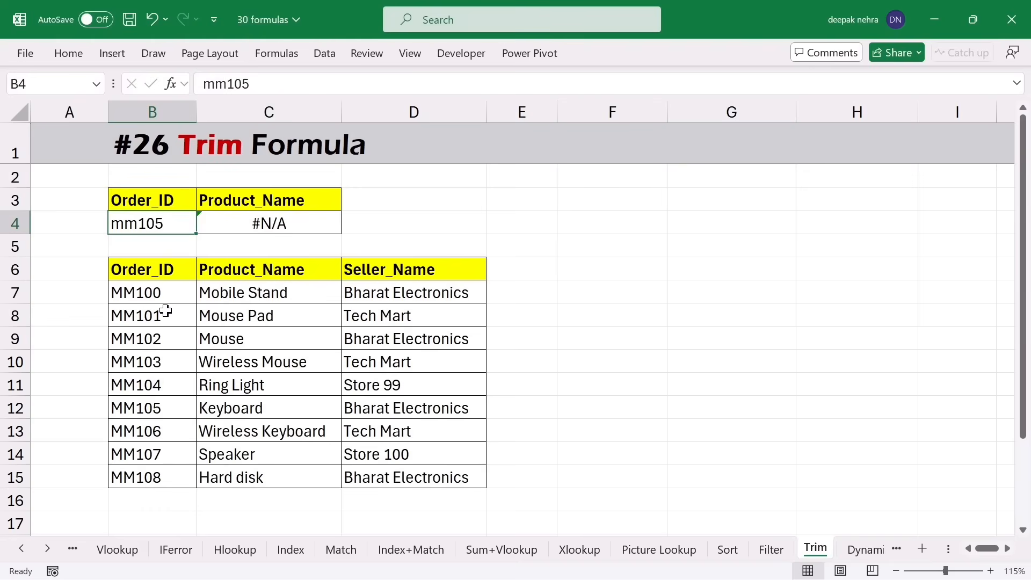
click(170, 411)
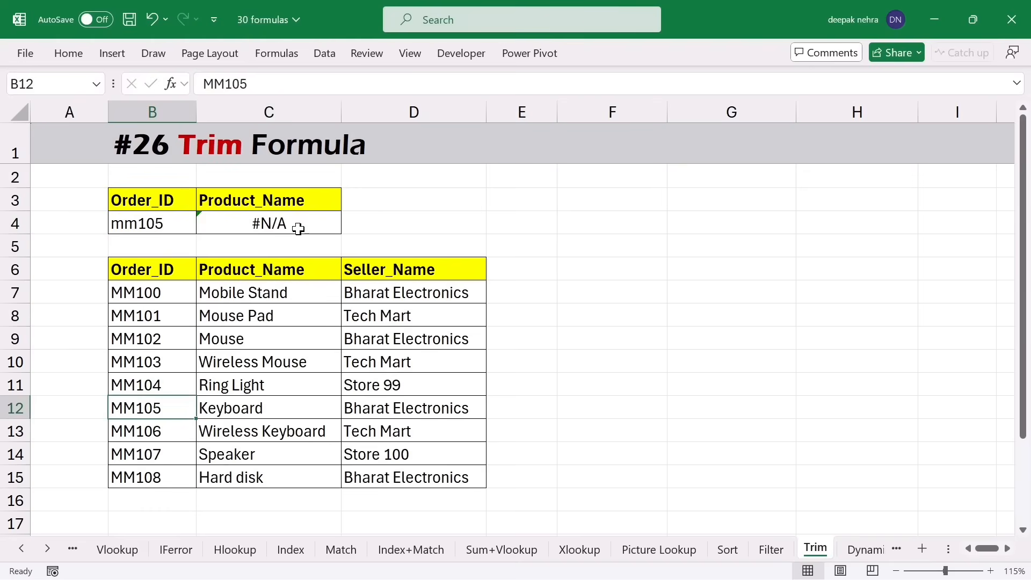
click(179, 217)
double_click(179, 218)
key(BackSpace)
text(2)
key(Return)
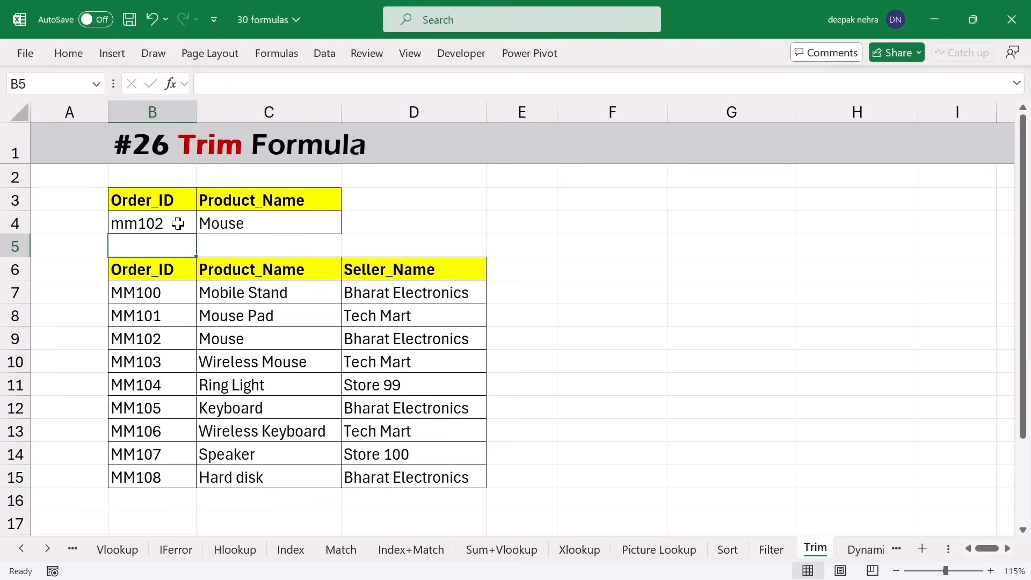
- Try mm107 (Speaker) and mm108 in B4; mm108 returns #N/A despite MM108 in B15
double_click(177, 225)
key(BackSpace)
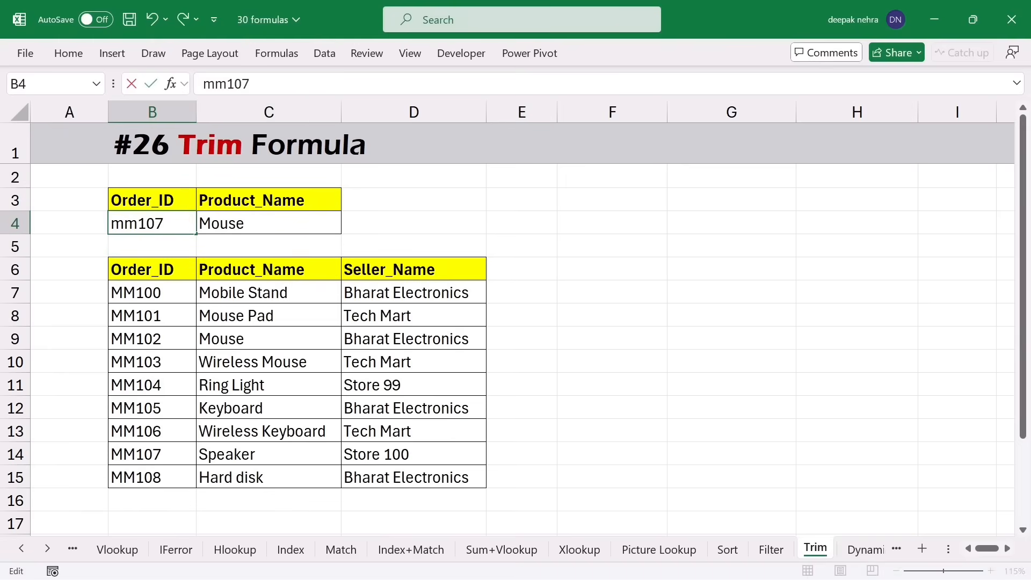
text(7)
key(Return)
double_click(178, 222)
key(BackSpace)
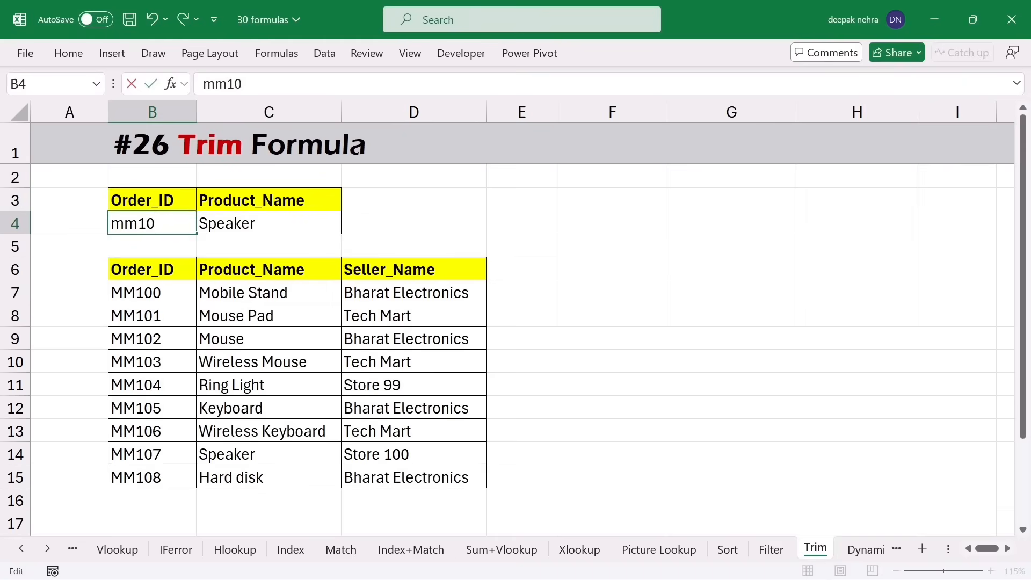
key(Return)
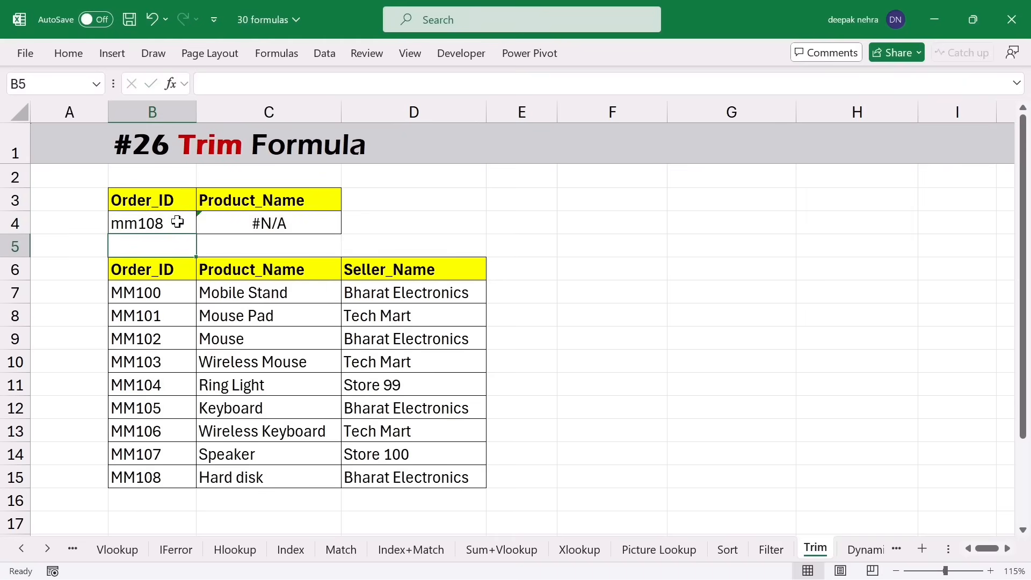
click(162, 478)
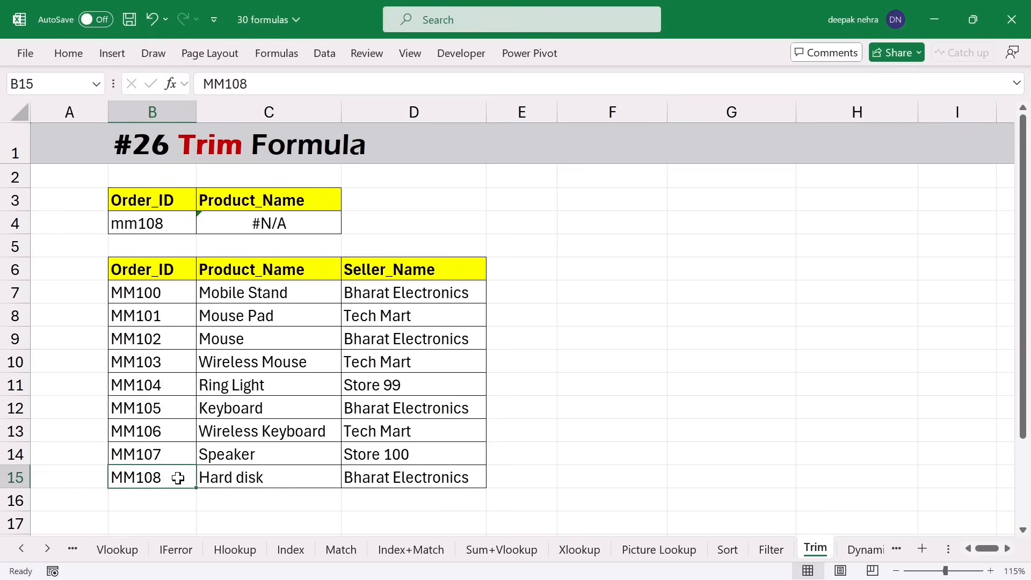
double_click(161, 478)
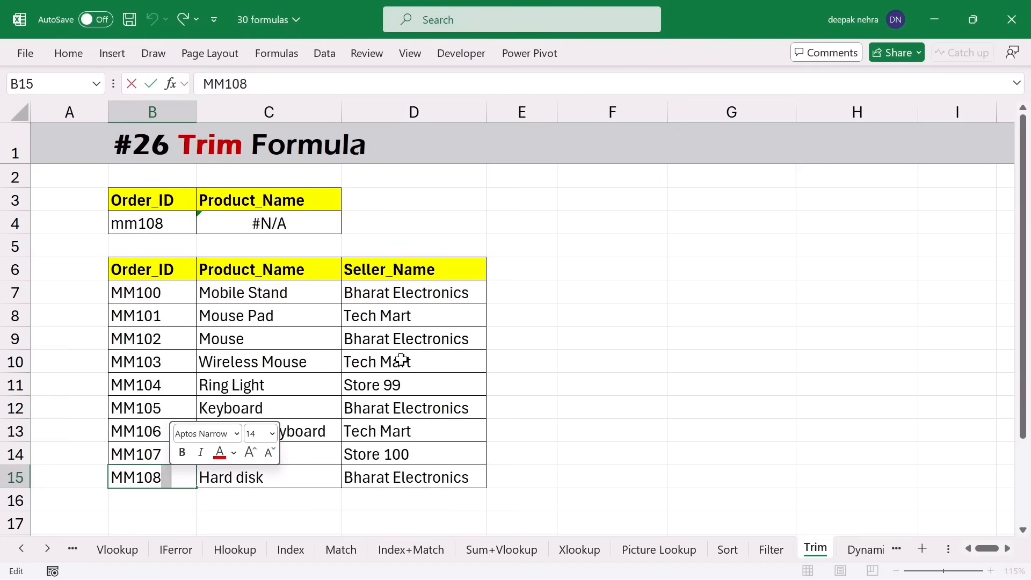
click(575, 291)
click(580, 264)
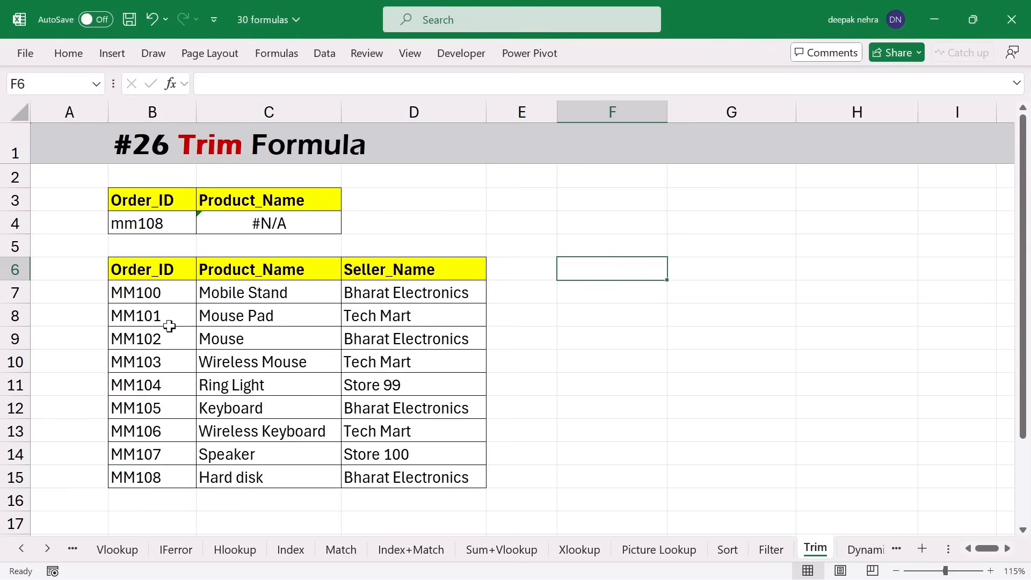
click(177, 379)
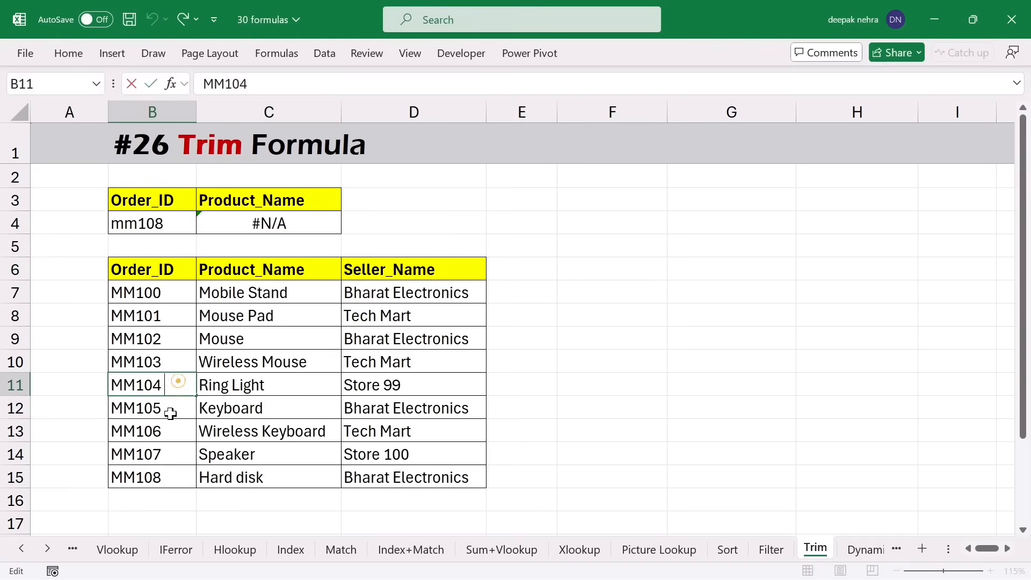
double_click(179, 402)
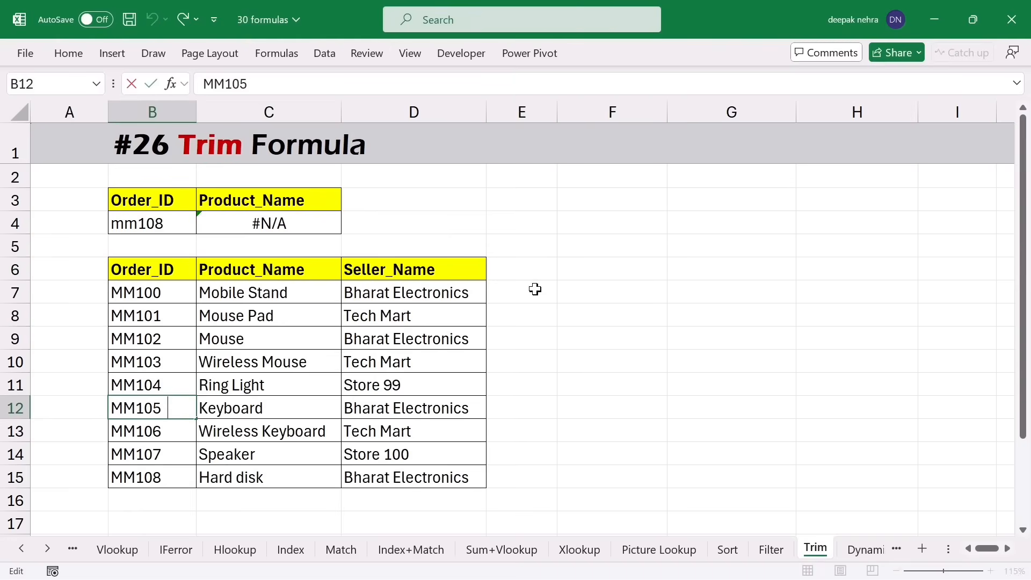
click(587, 269)
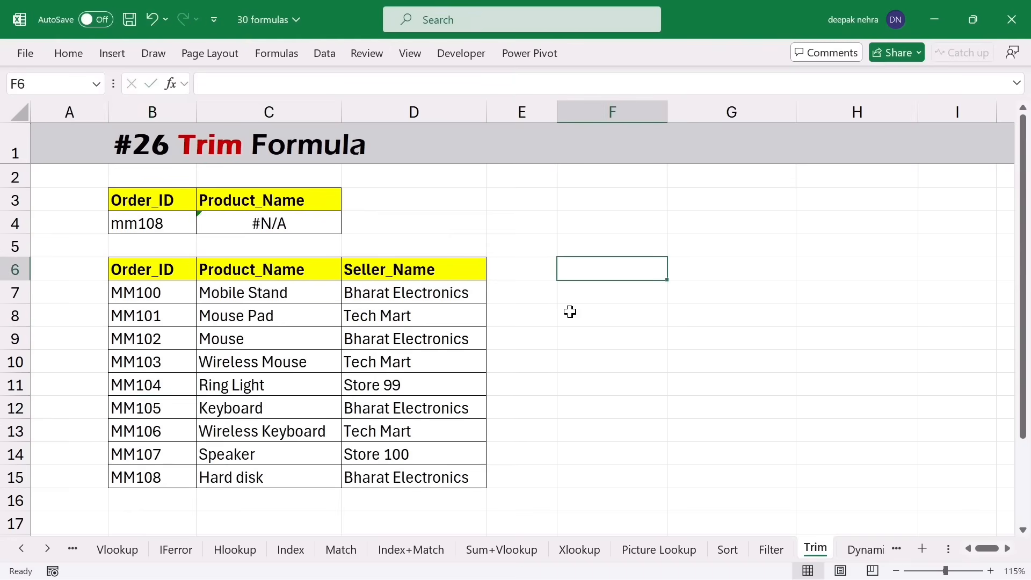
key(Down)
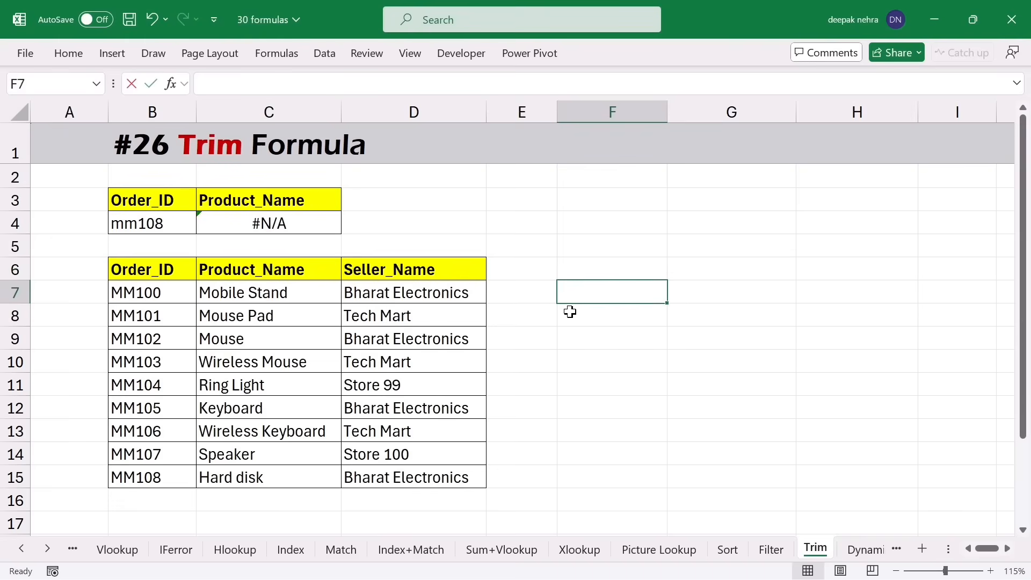
- Fill F7:F15 with =TRIM of the Order_IDs in B7:B15
text(=trim)
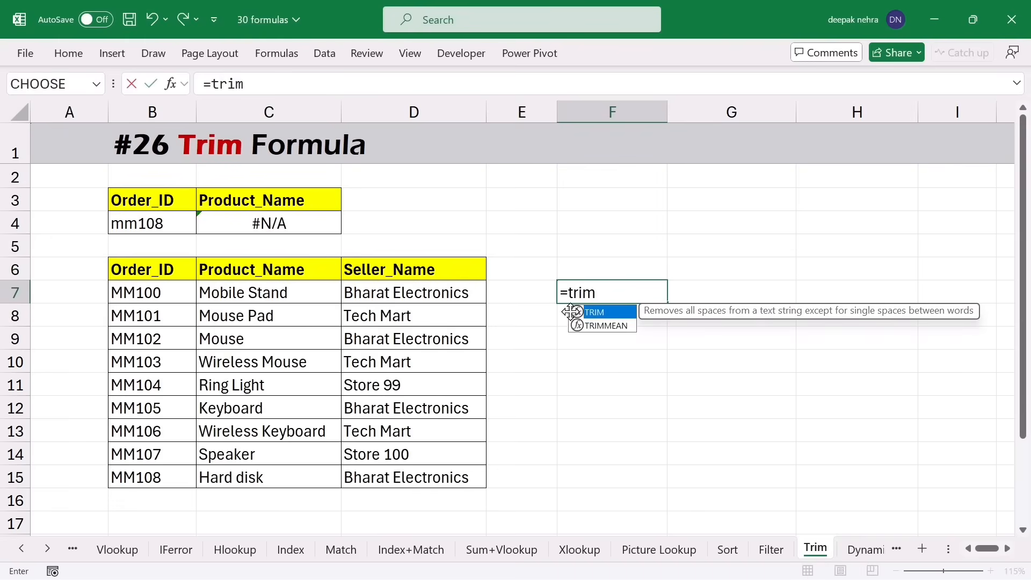
double_click(572, 312)
drag(167, 297, 165, 479)
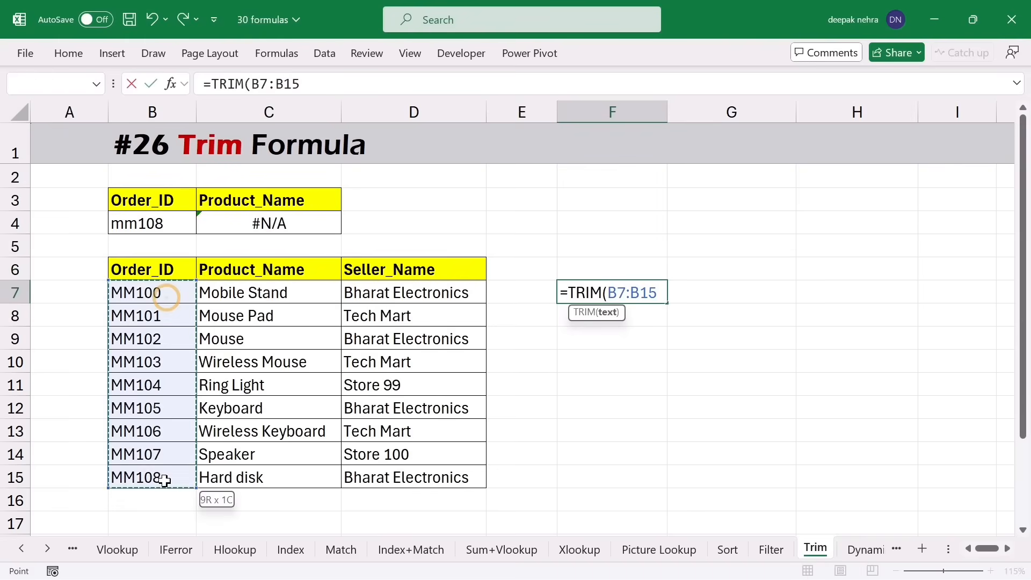
key(Return)
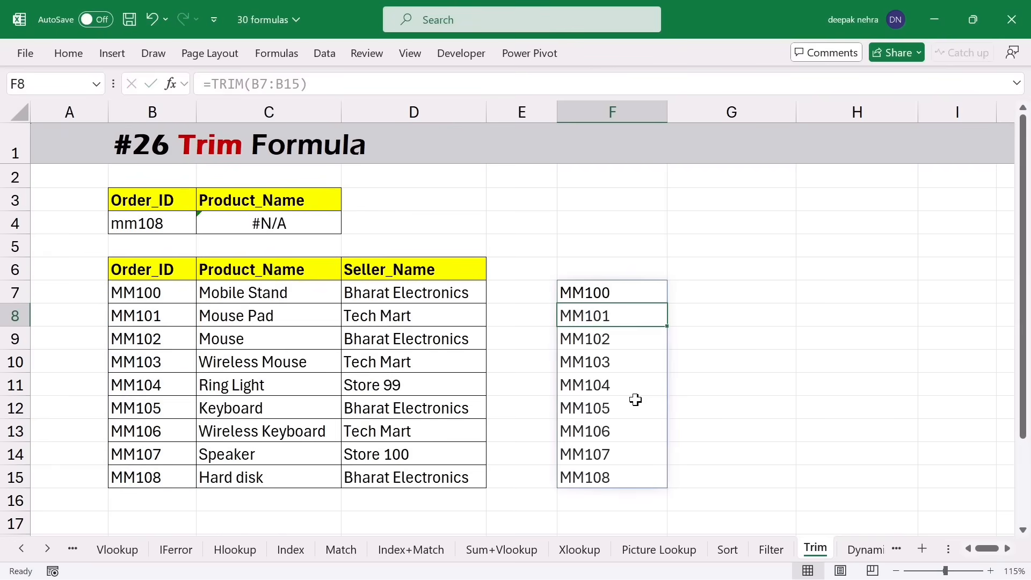
- Paste the cleaned IDs from column F over B7:B15 as values only
drag(618, 292, 588, 477)
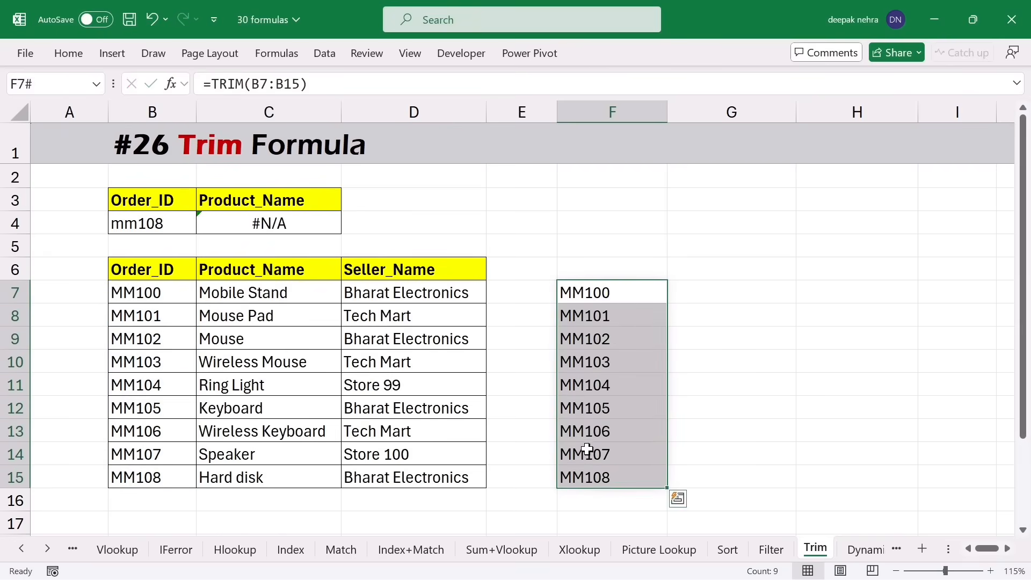
key(ctrl+c)
drag(161, 288, 153, 475)
right_click(156, 351)
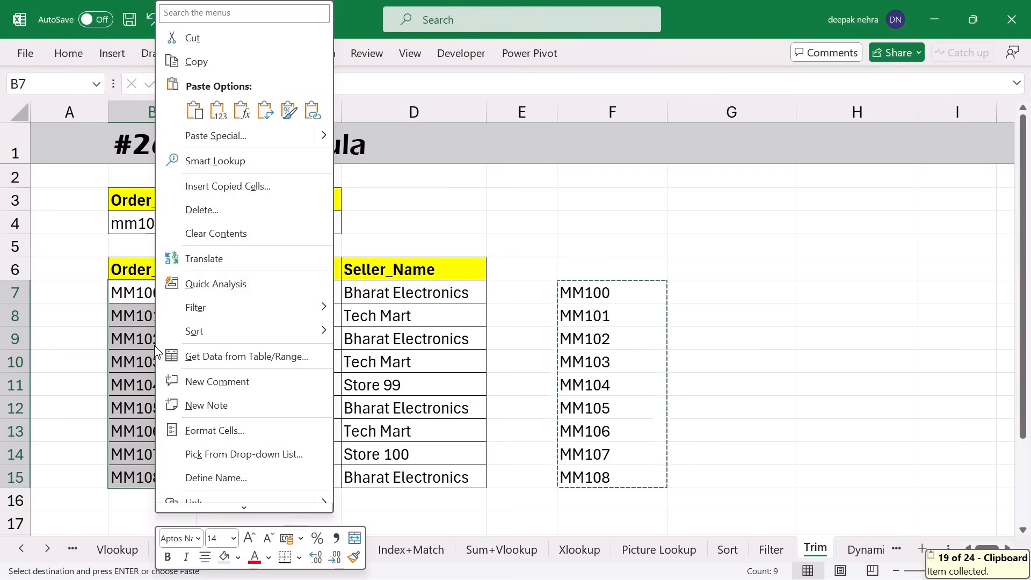
click(229, 136)
click(86, 99)
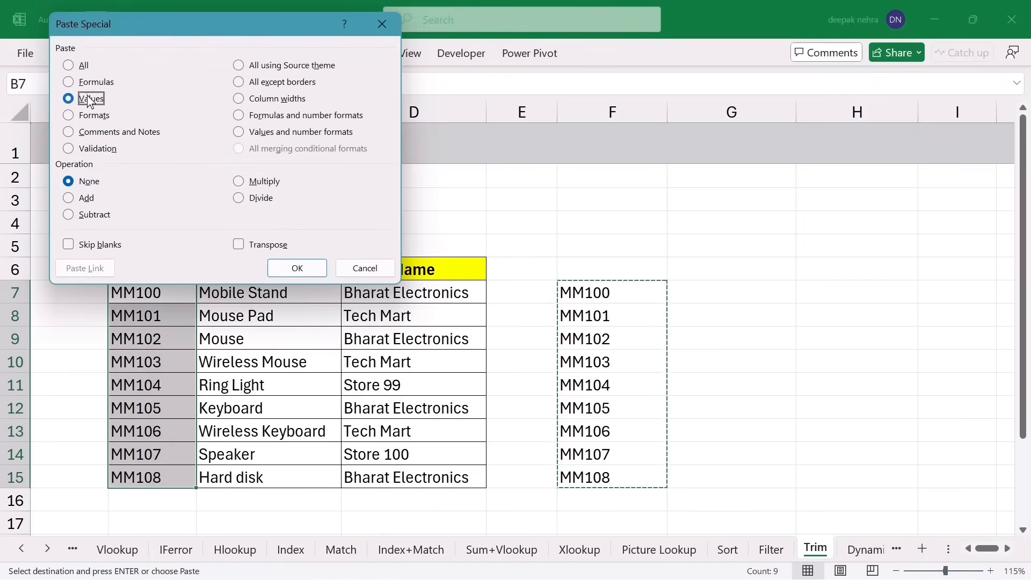
click(277, 268)
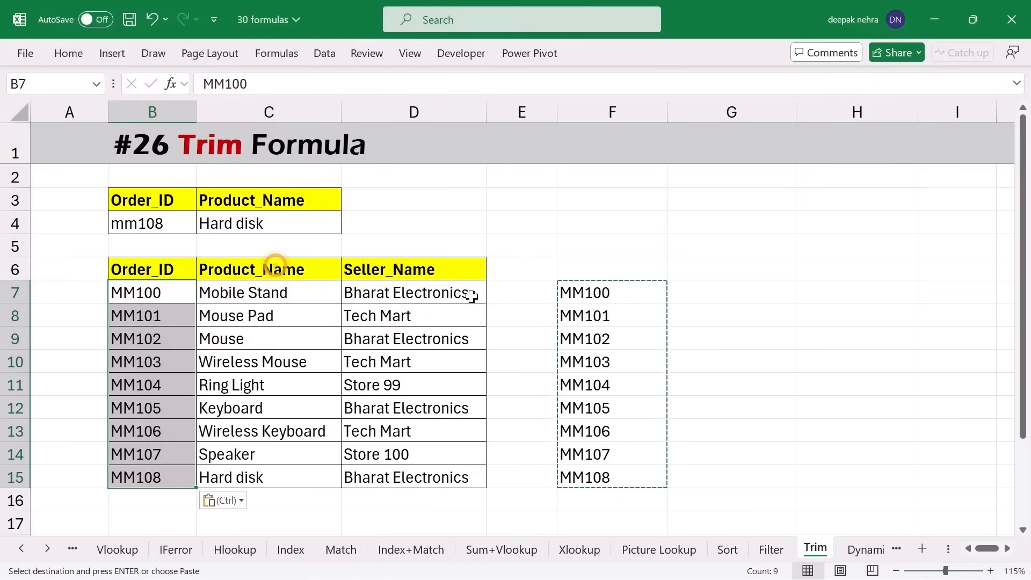
- Delete the helper column F holding the TRIM results
click(657, 359)
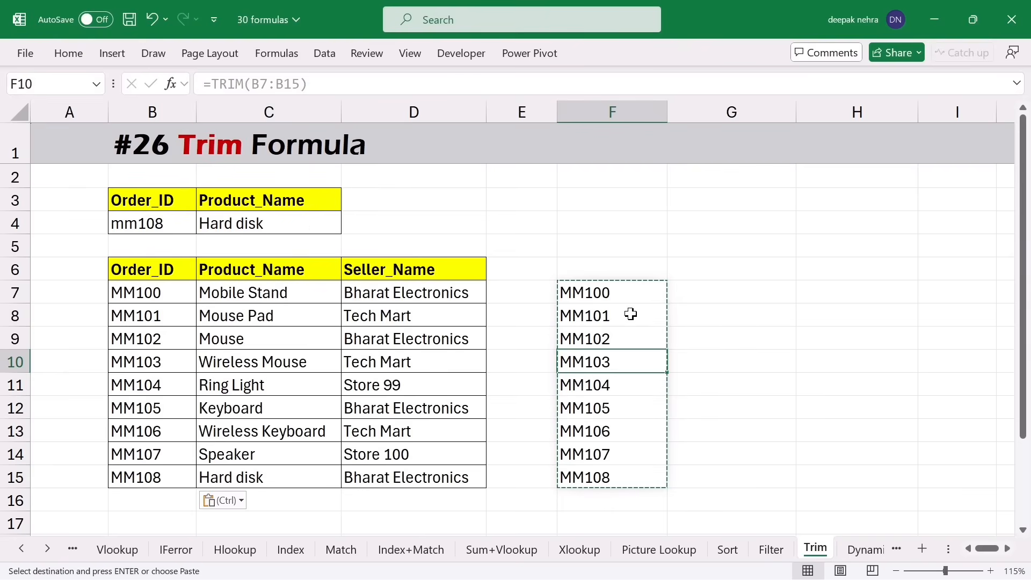
click(595, 112)
right_click(595, 112)
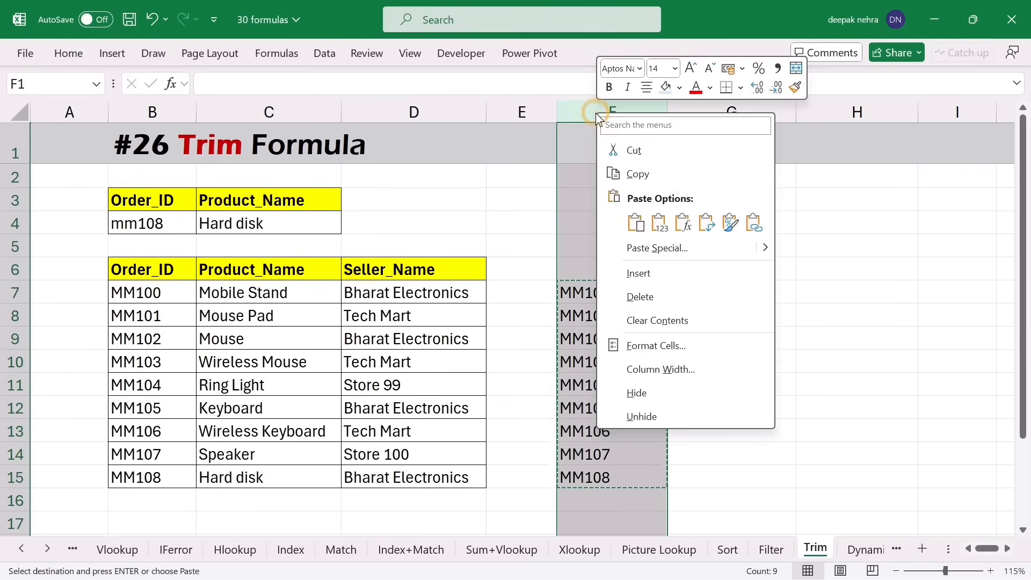
click(642, 296)
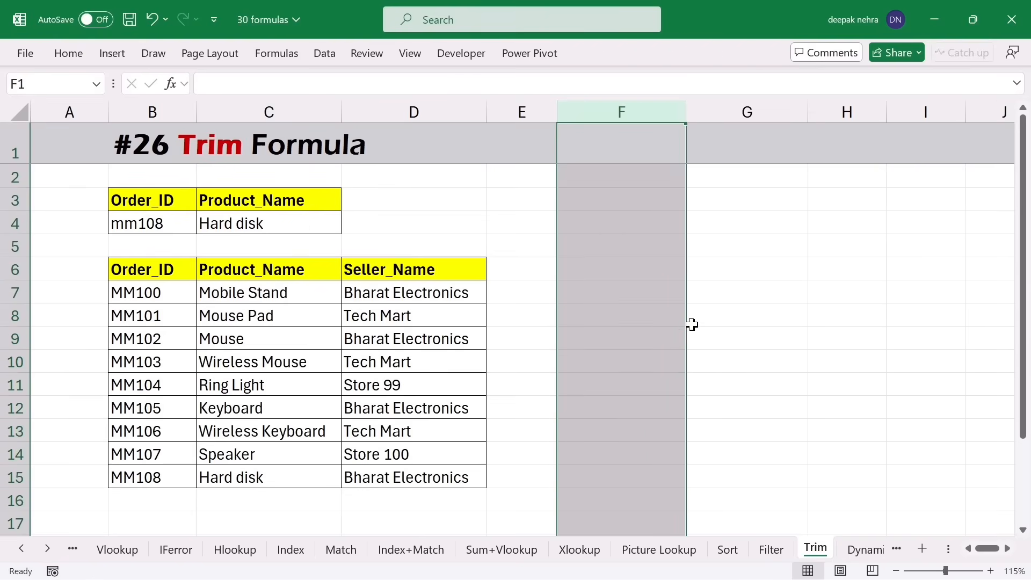
- Copy the Order_ID header from B6 into F6
click(154, 267)
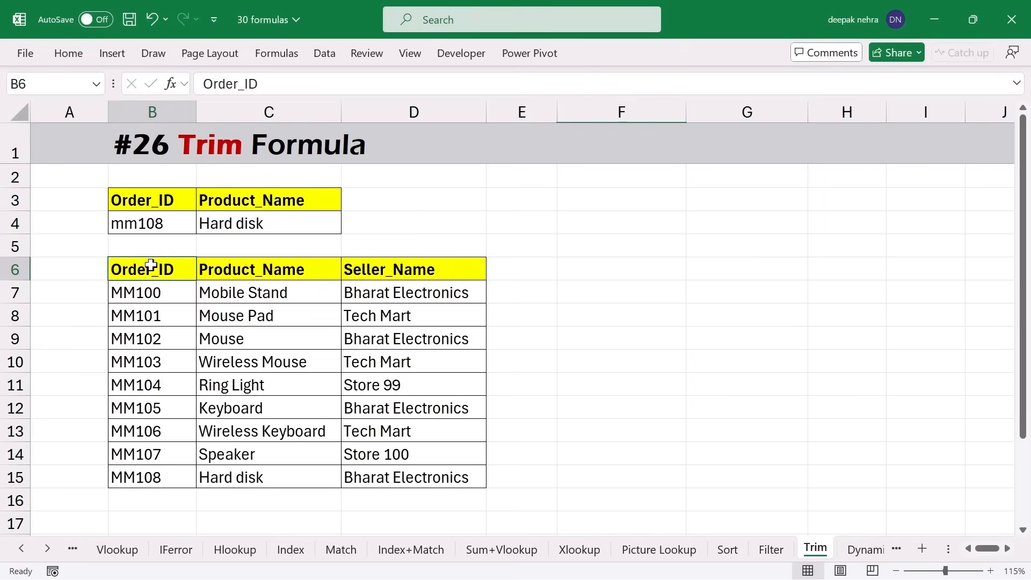
key(ctrl+c)
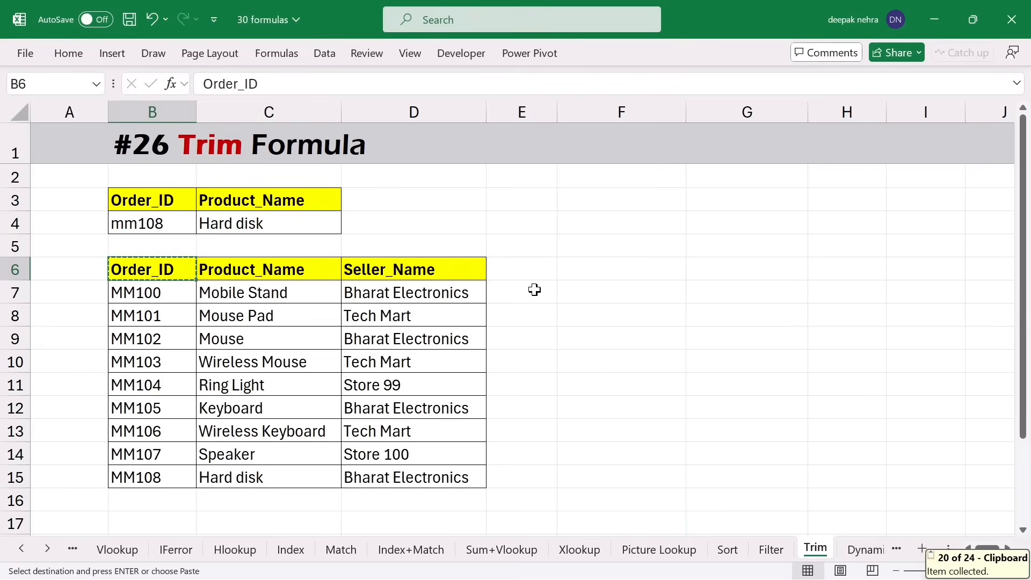
click(615, 267)
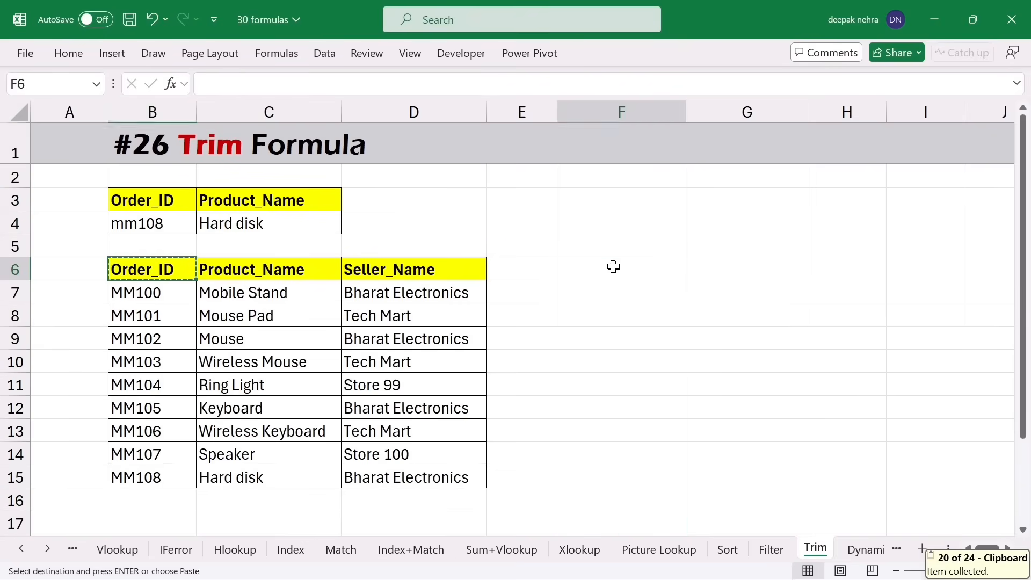
key(ctrl+v)
- Select the empty entry range F7:F15 beneath the new header
drag(590, 294, 587, 477)
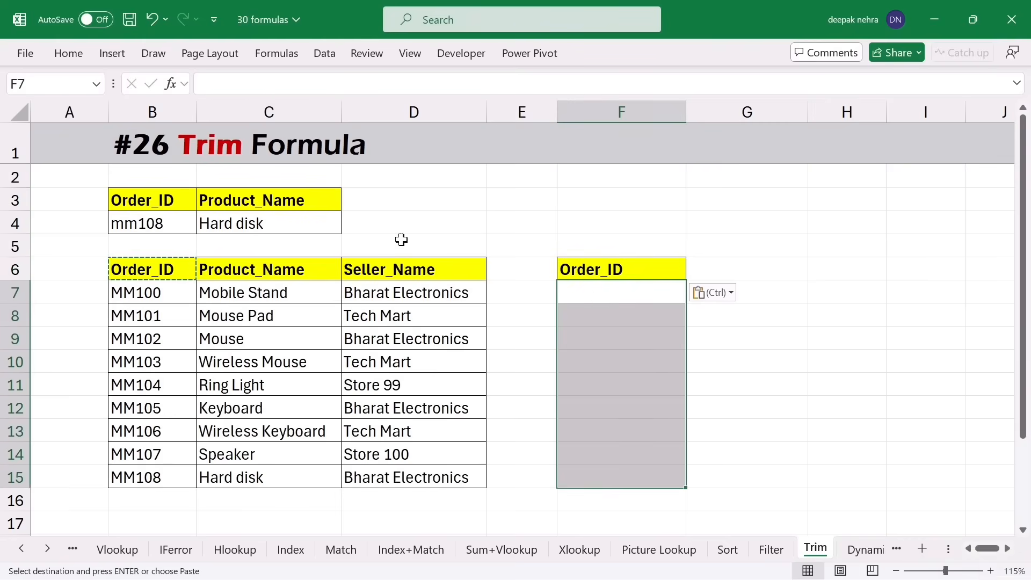
click(68, 59)
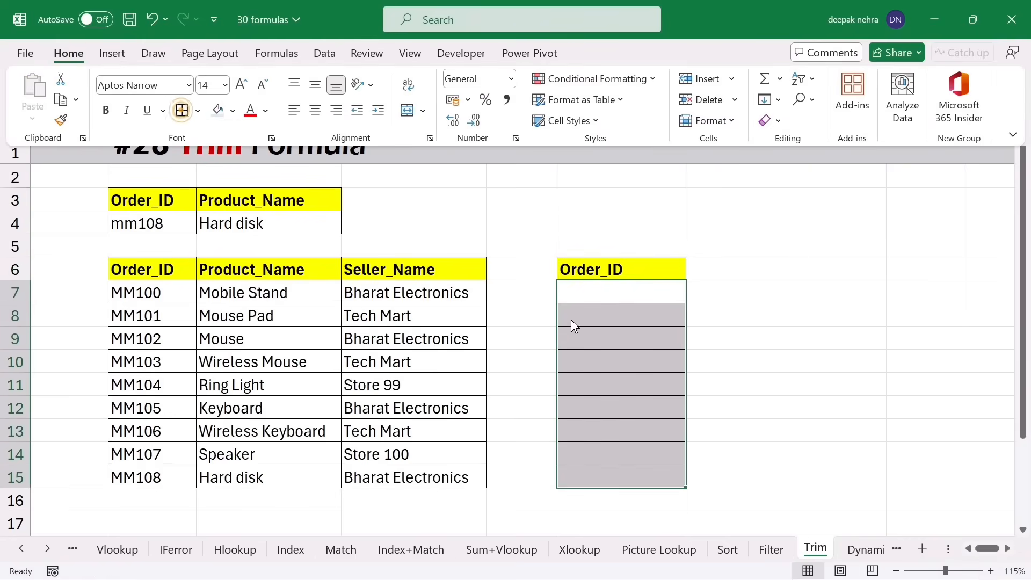
click(602, 299)
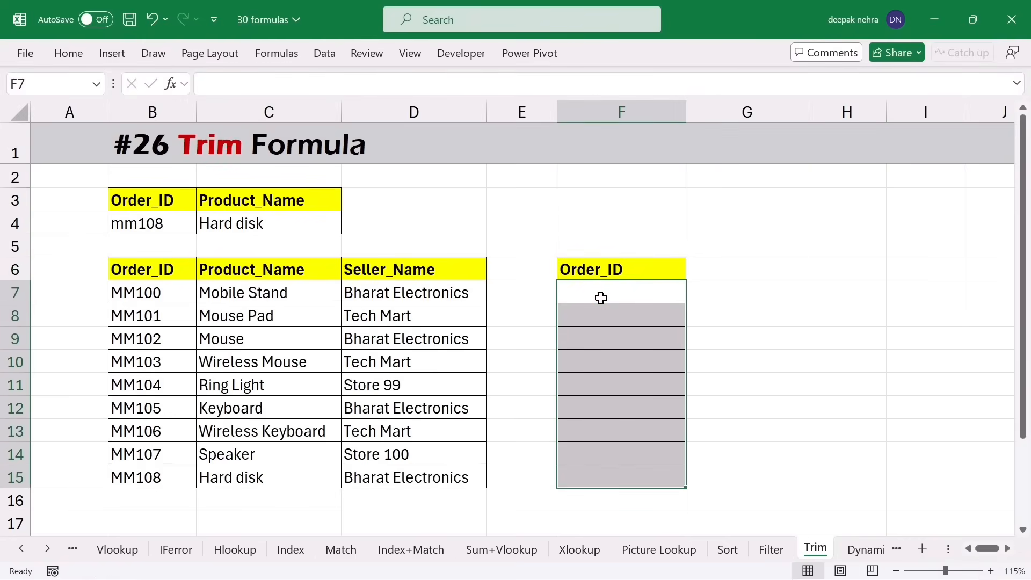
click(589, 336)
drag(589, 292, 589, 477)
click(326, 54)
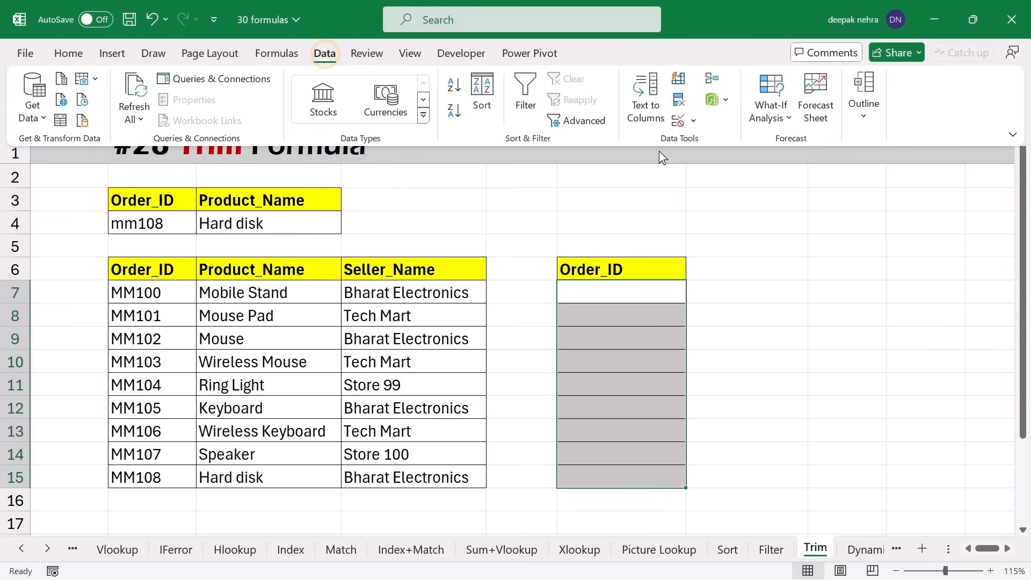
- Apply a Custom data validation rule =F7=TRIM(F7) to F7:F15
click(669, 125)
click(289, 267)
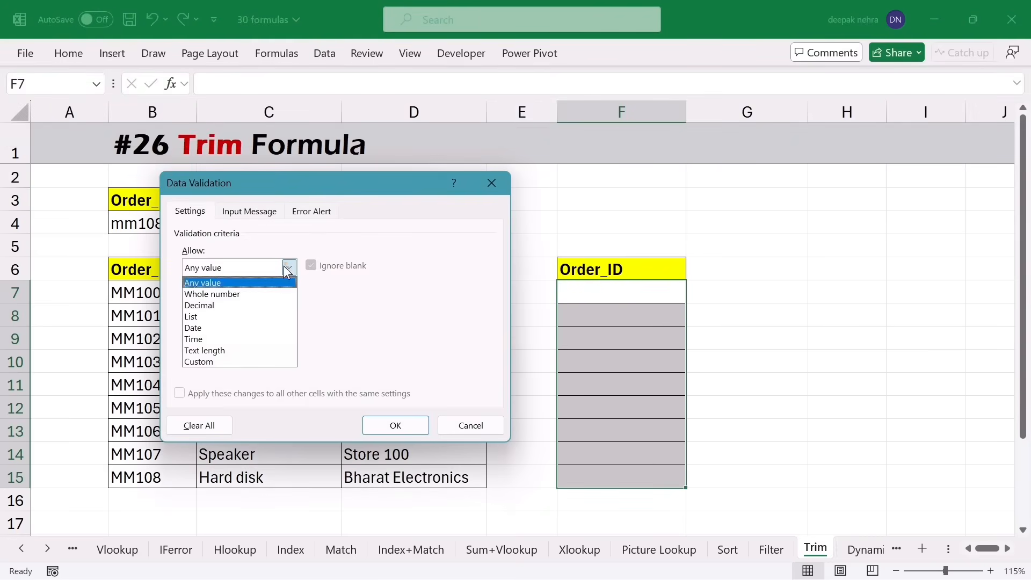
click(224, 360)
click(227, 336)
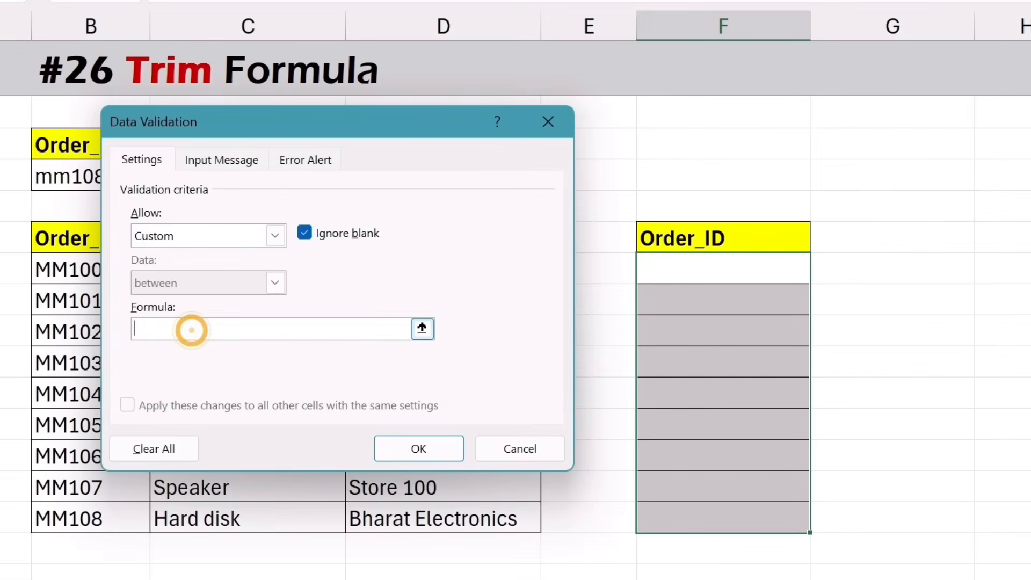
text(=)
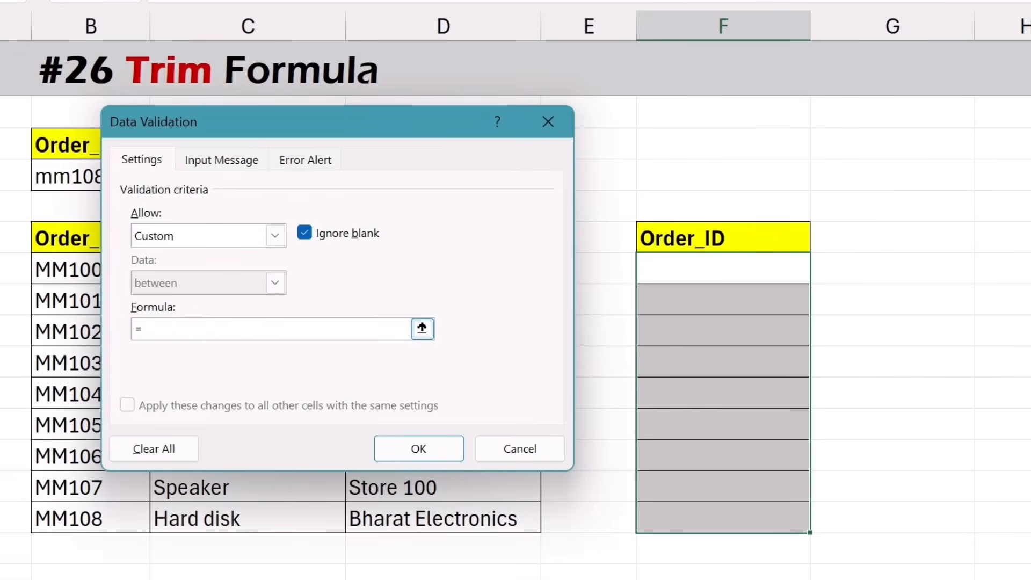
click(666, 268)
text(=trim)
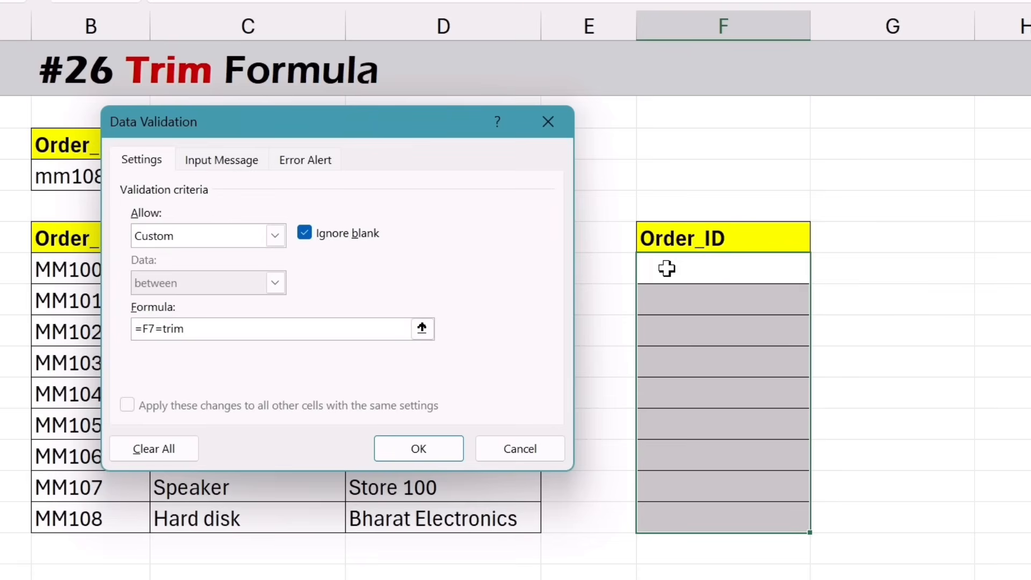
text(()
click(666, 267)
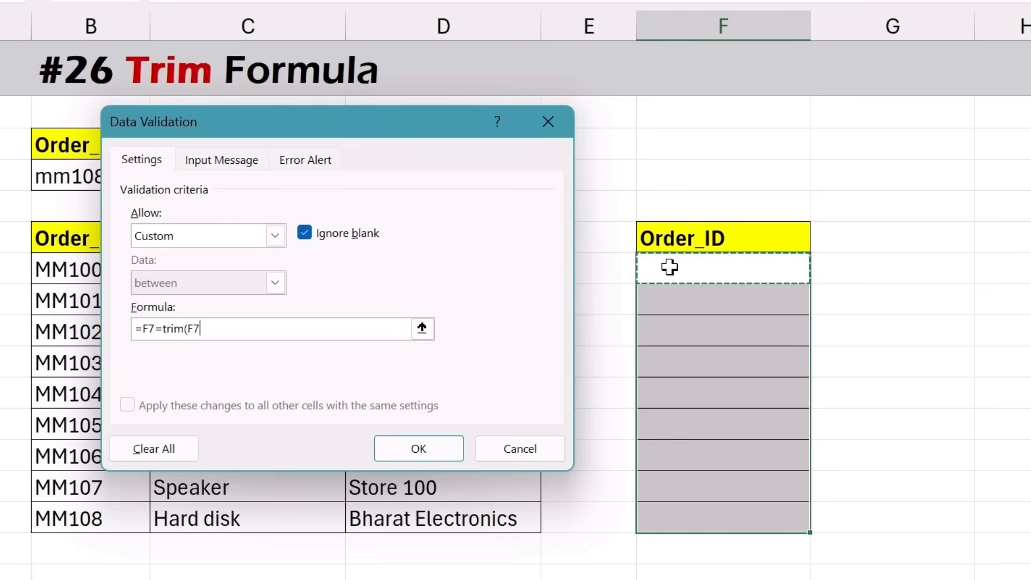
text())
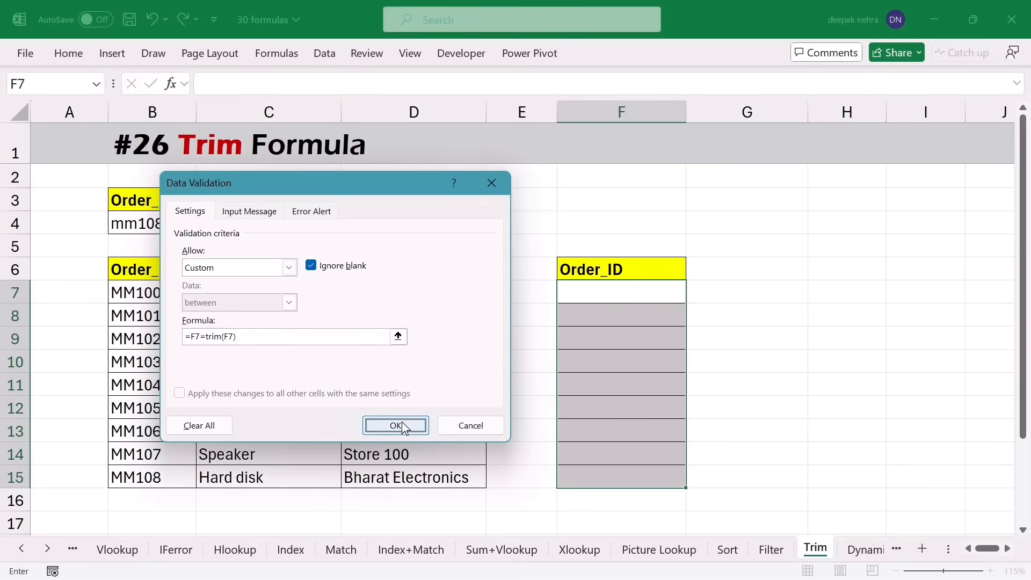
click(402, 421)
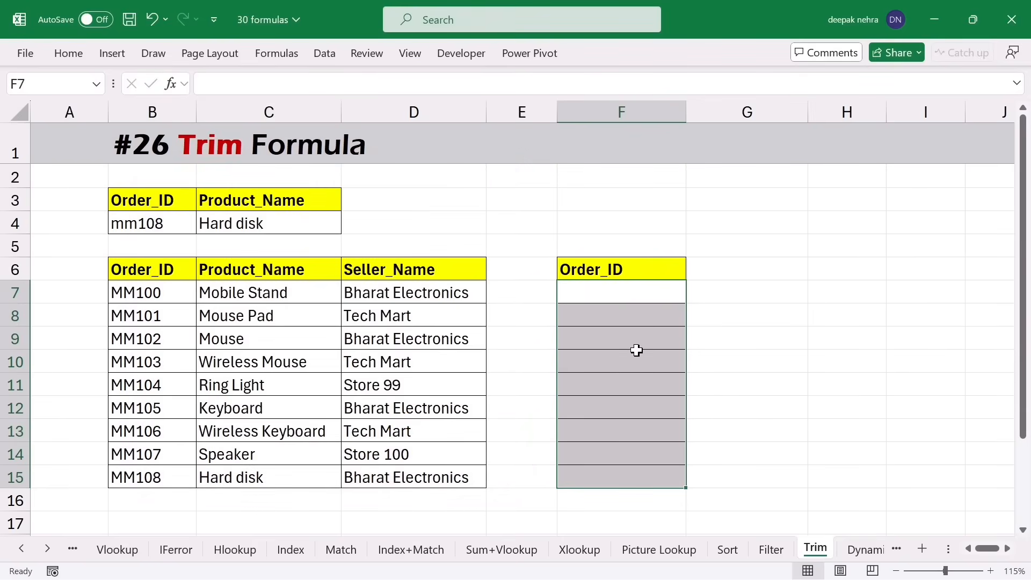
- Test the rule with mm343 in F8, dismiss the refusal, then type 34345656
click(612, 338)
click(606, 319)
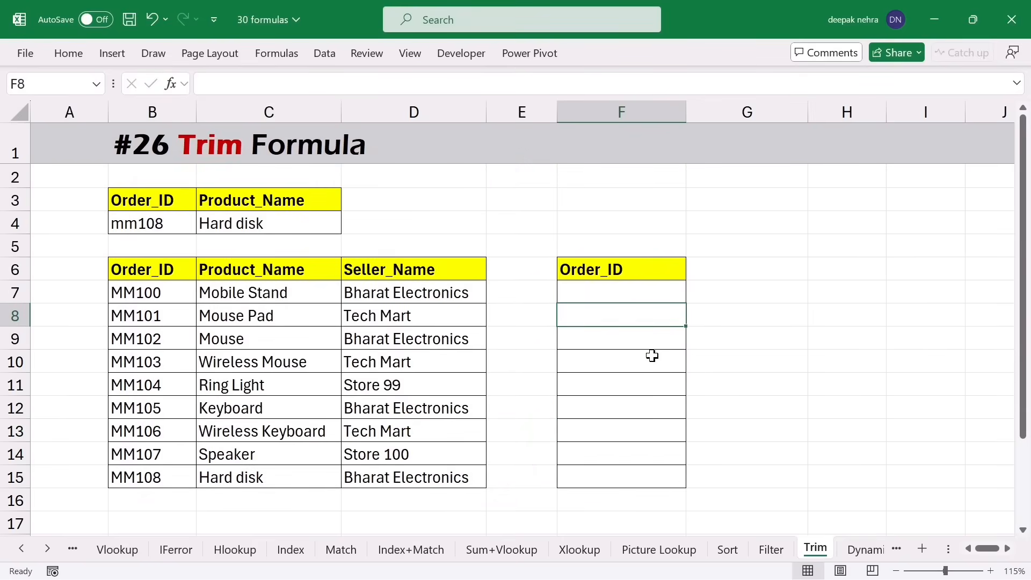
text(mm343)
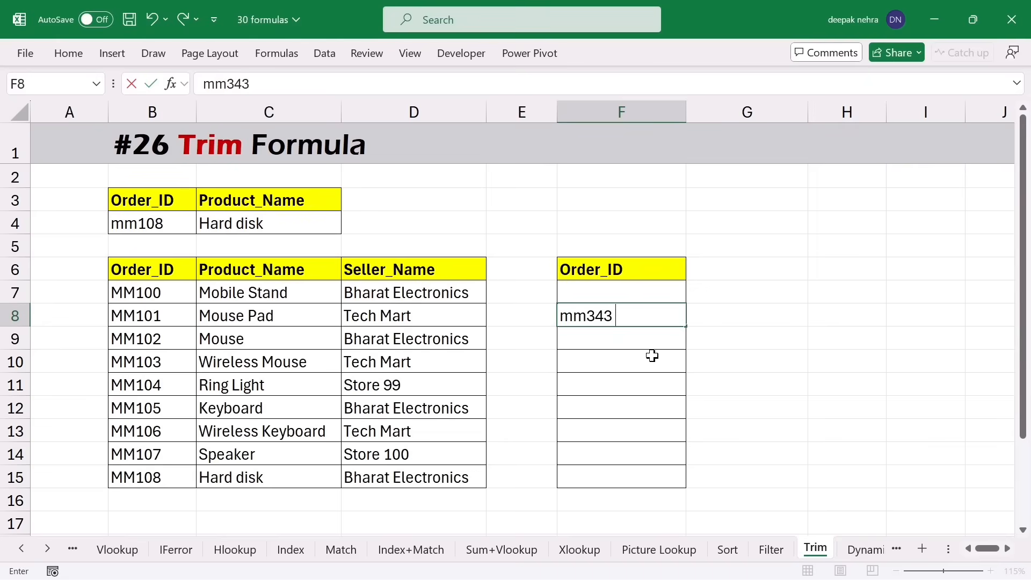
key(Return)
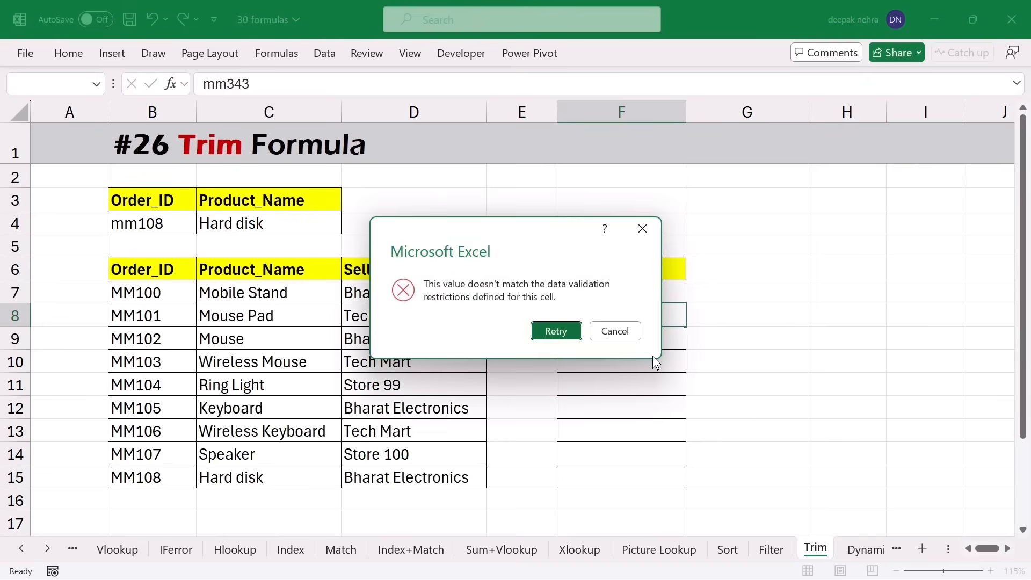
click(644, 230)
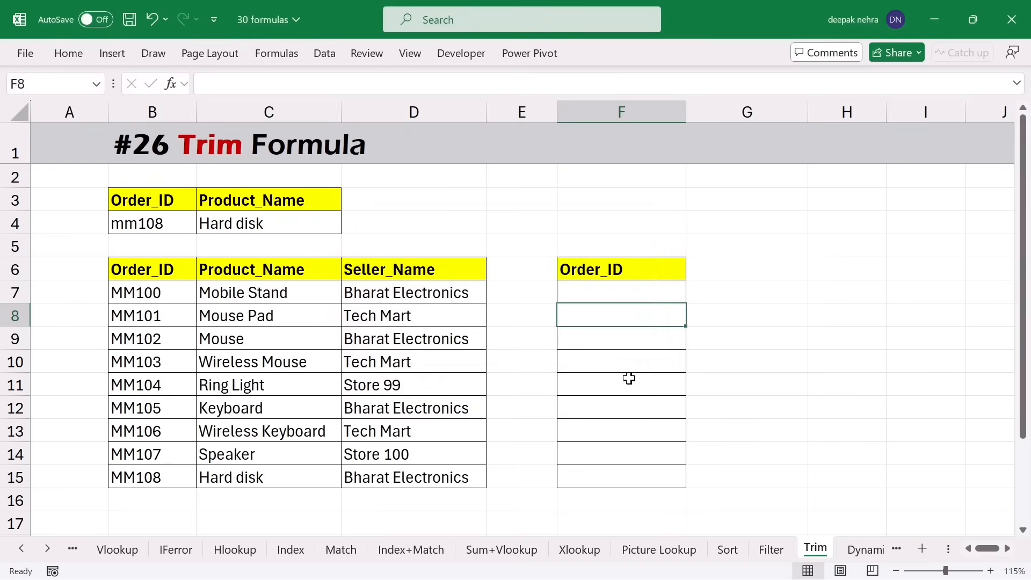
text(34345656)
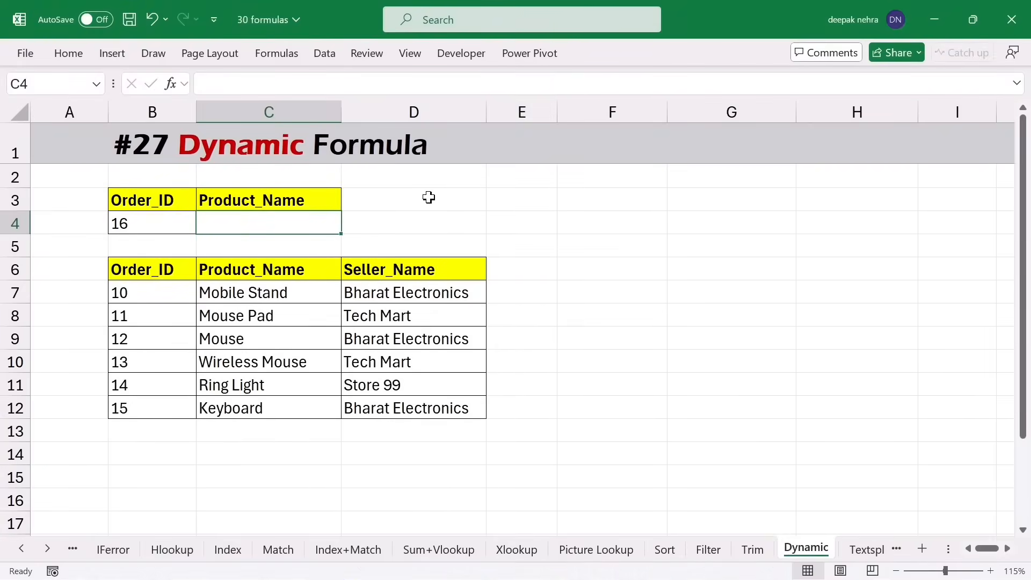
- On the Dynamic sheet, enter =VLOOKUP(B4,B6:D12,2,0) in C4
drag(145, 270, 160, 405)
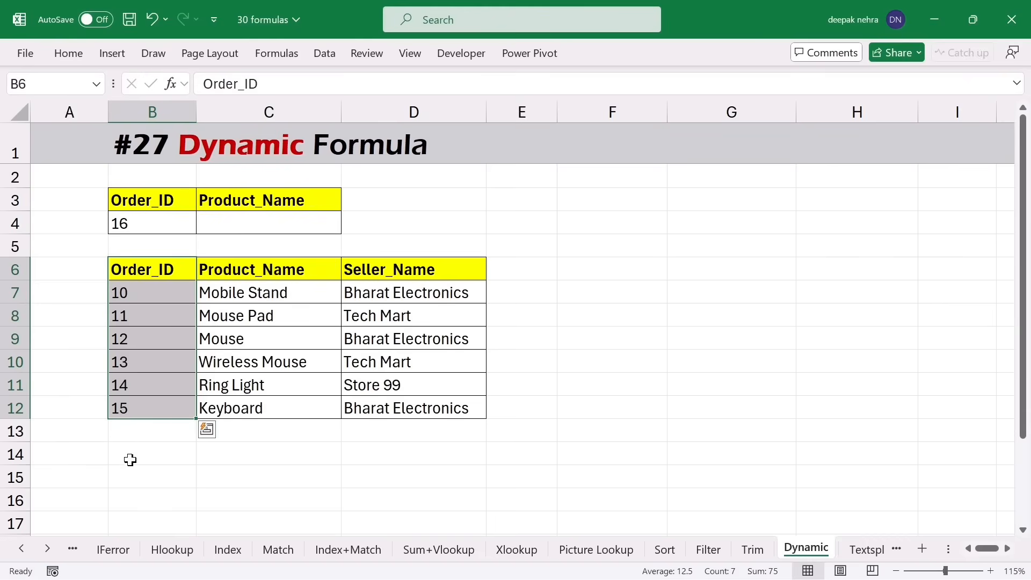
click(254, 228)
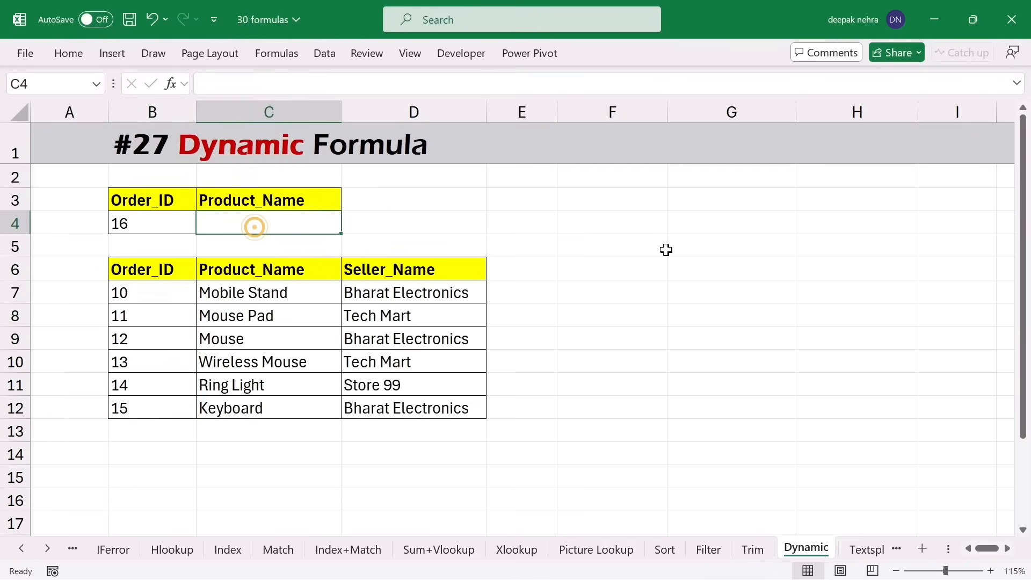
text(=vlo)
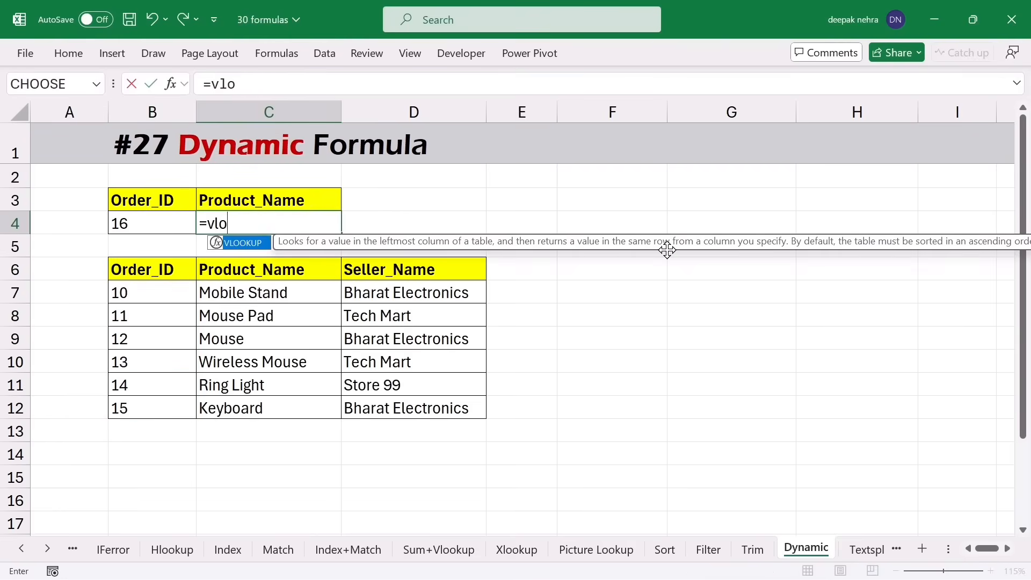
key(Tab)
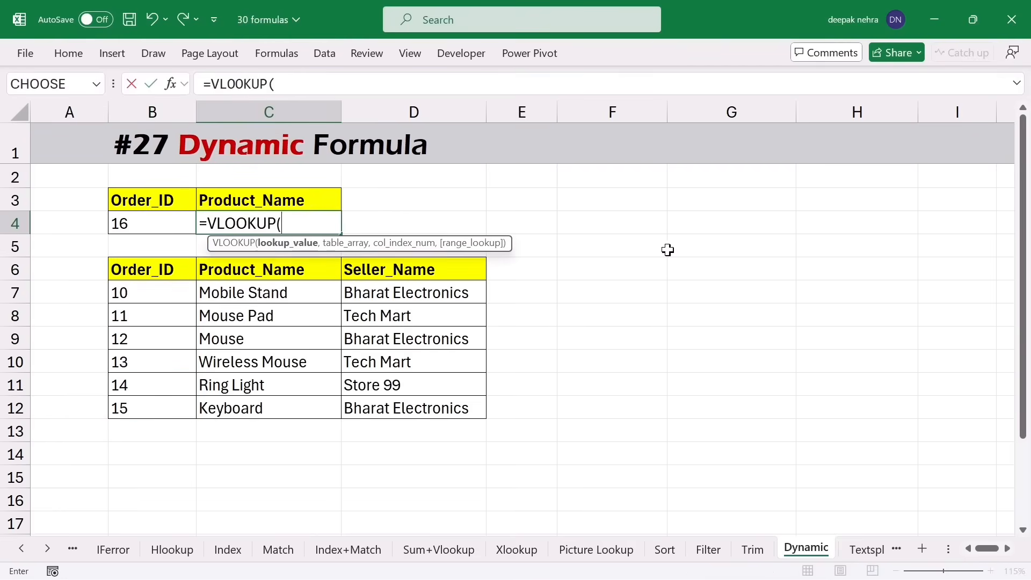
click(167, 226)
text(,)
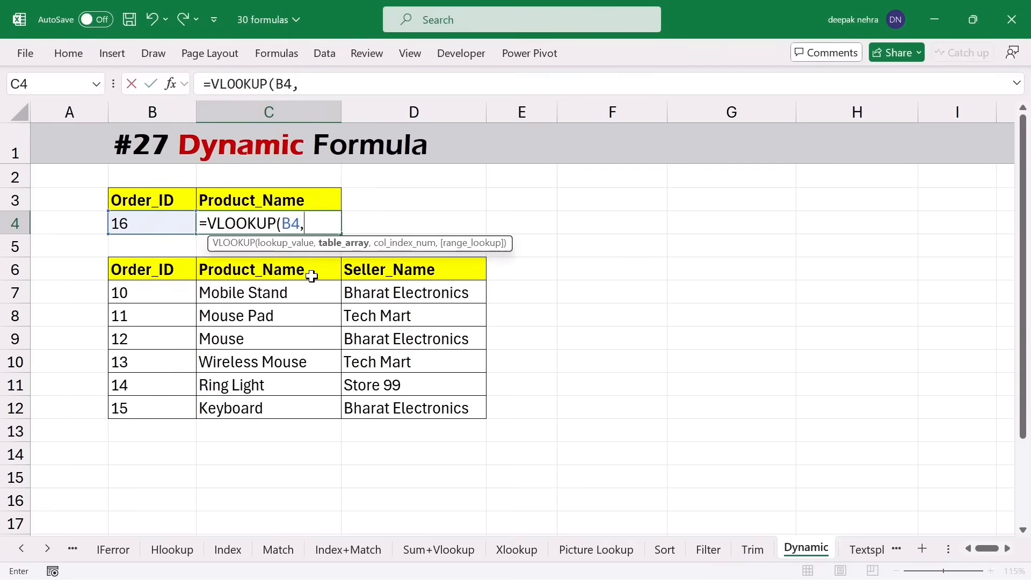
drag(165, 274, 394, 408)
text(,)
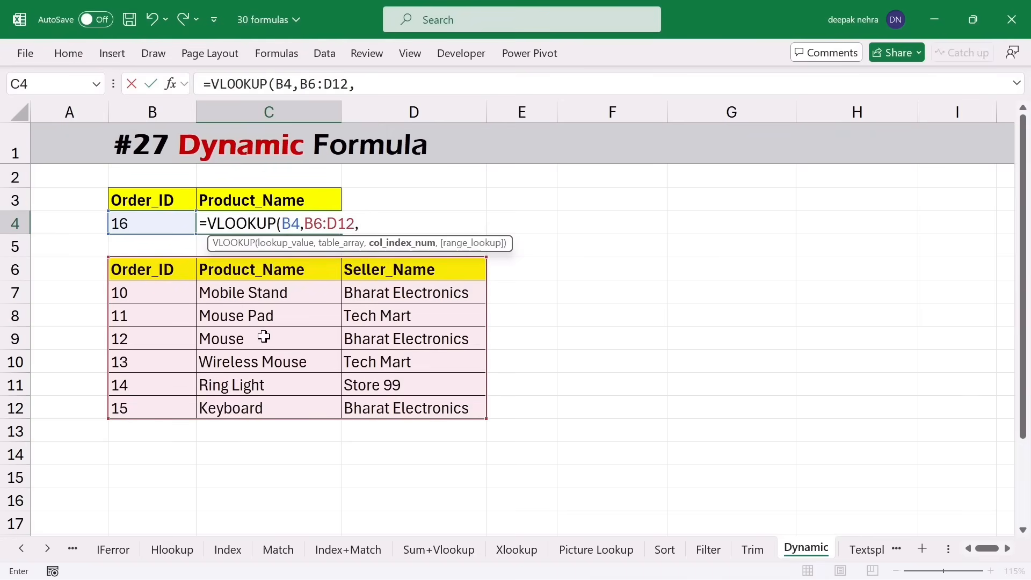
text(2,0)
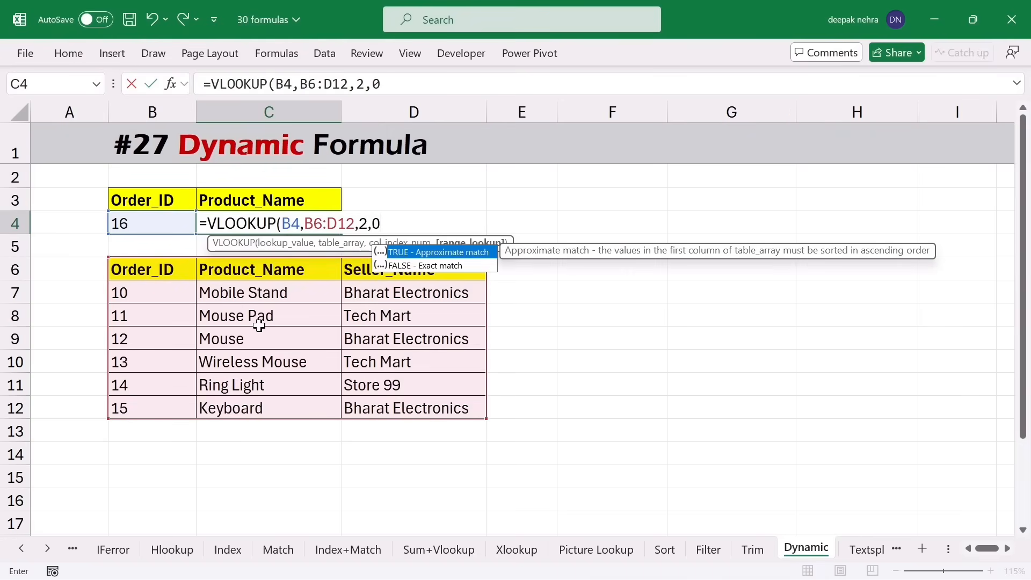
text())
key(Return)
- Change B4's Order_ID to 11 so C4 returns Mouse Pad
click(138, 230)
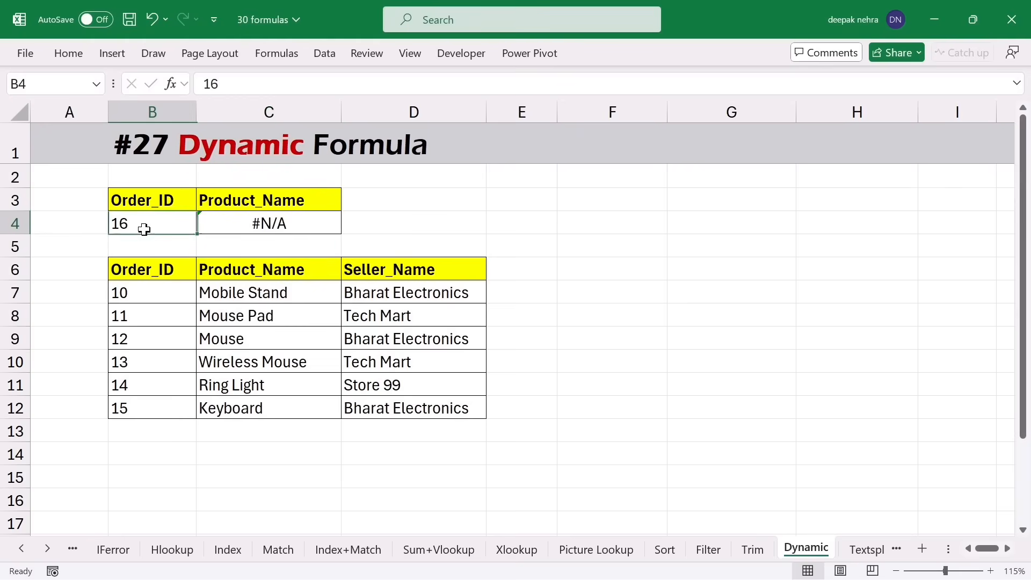
text(11)
click(565, 267)
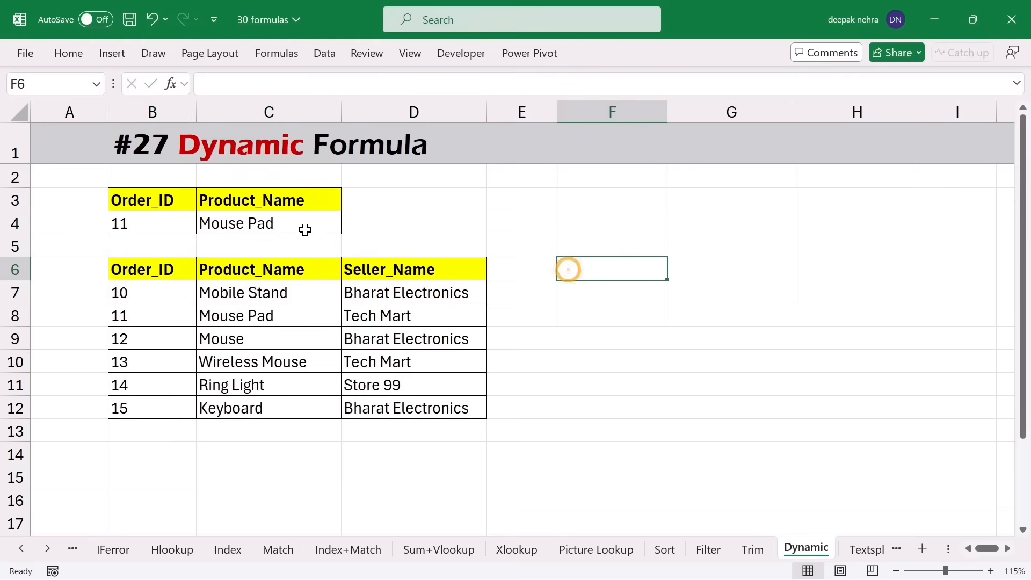
- Add a new row 13 with Order_ID 16, product dfd and seller dfd
click(156, 436)
text(16)
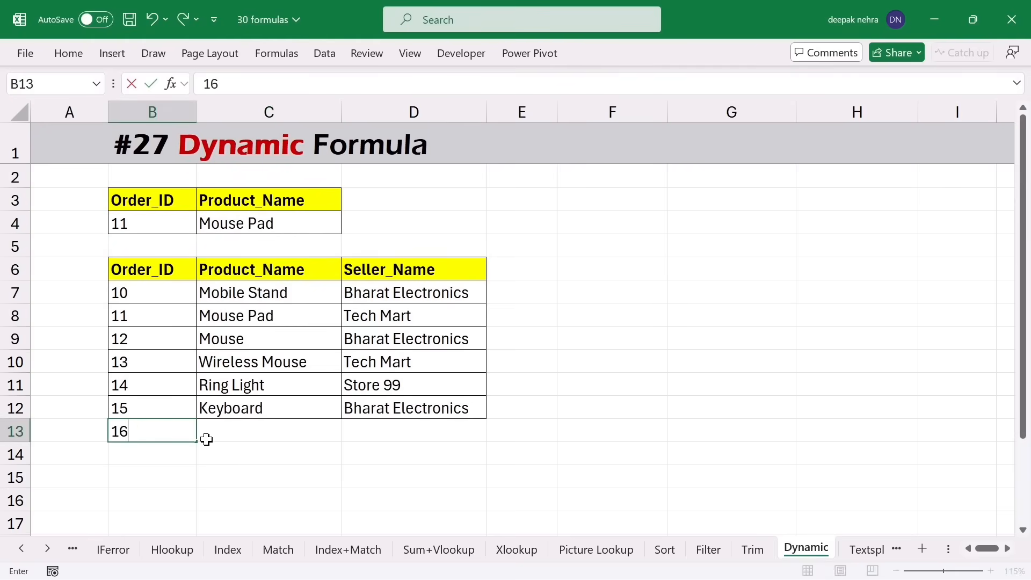
click(206, 439)
text(dfd)
key(Tab)
text(dfd)
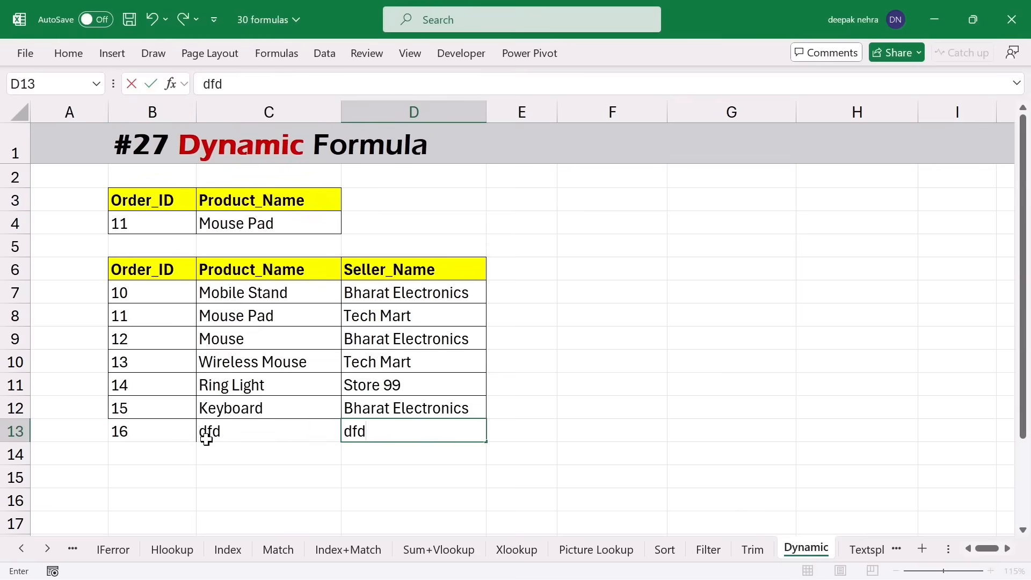
key(Tab)
- Set B4 to 16 and inspect C4's formula, whose B6:D12 range misses the new row
click(171, 217)
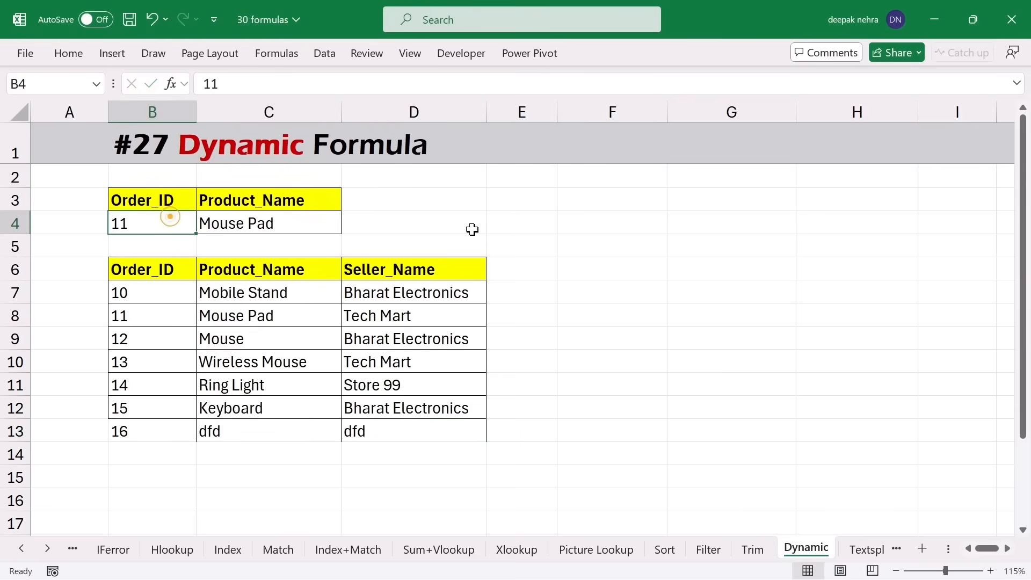
text(1)
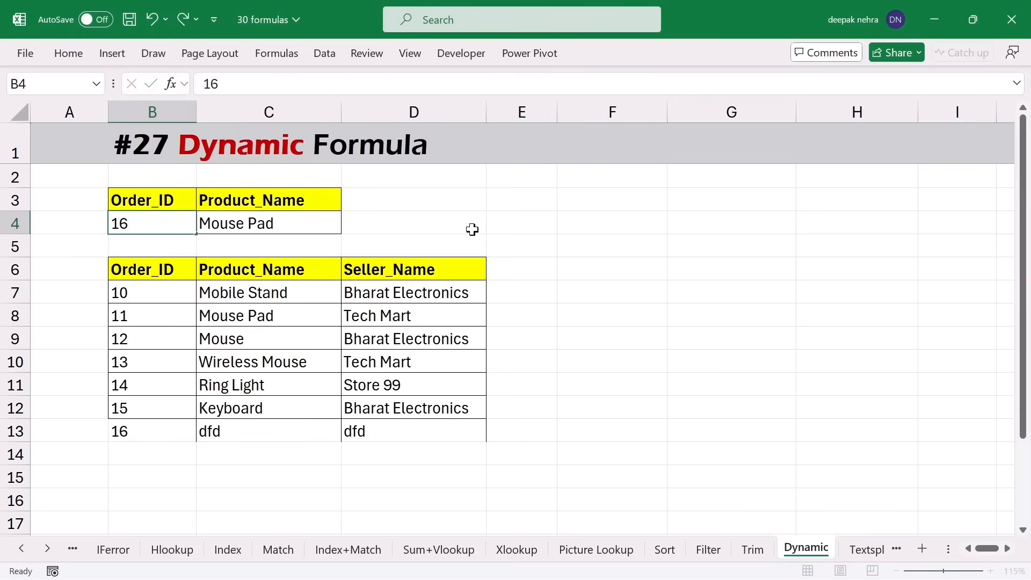
key(Return)
click(306, 223)
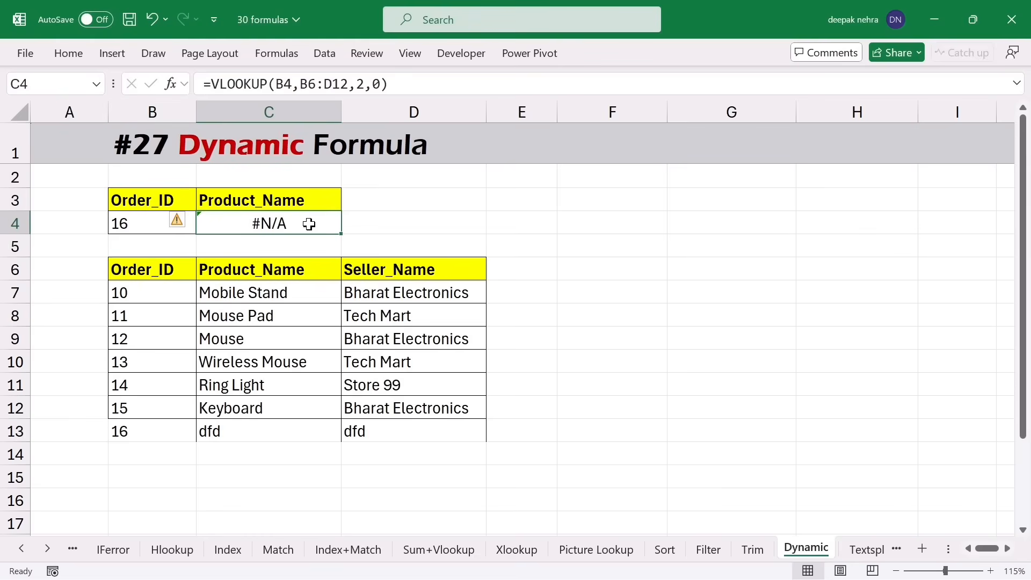
drag(138, 428, 345, 433)
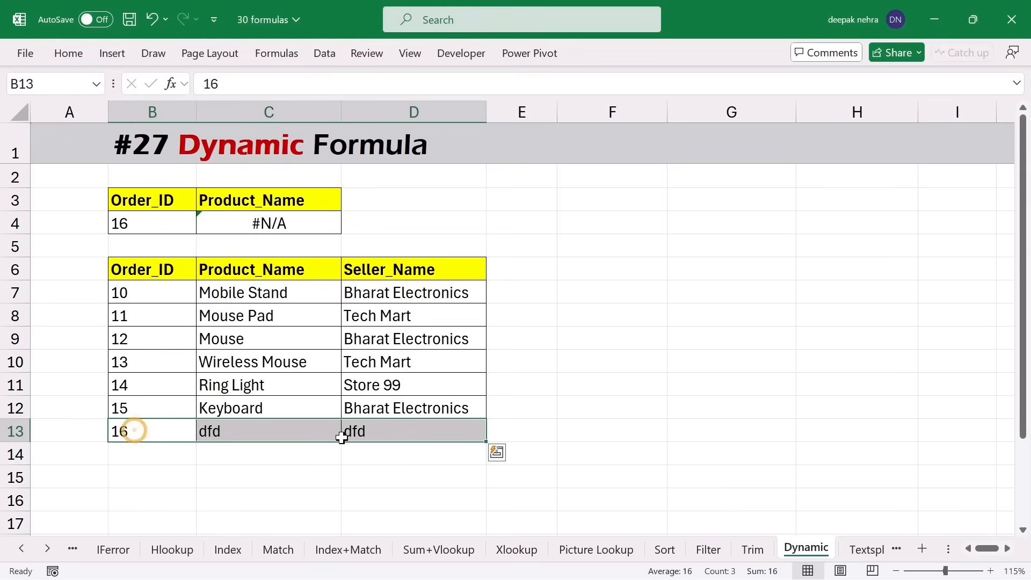
click(504, 366)
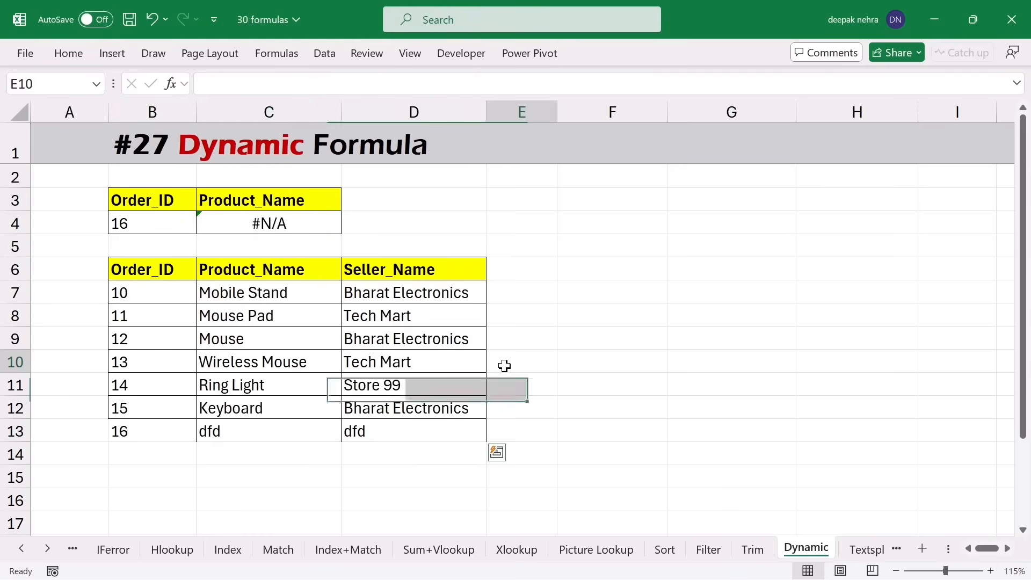
double_click(256, 223)
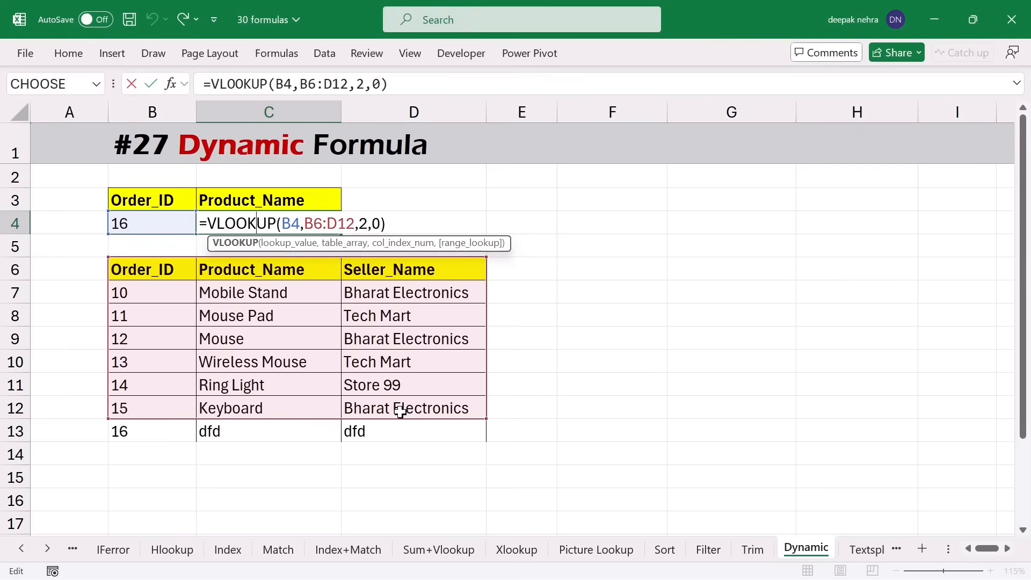
key(ctrl+Return)
- Delete the dfd test row 13
right_click(29, 438)
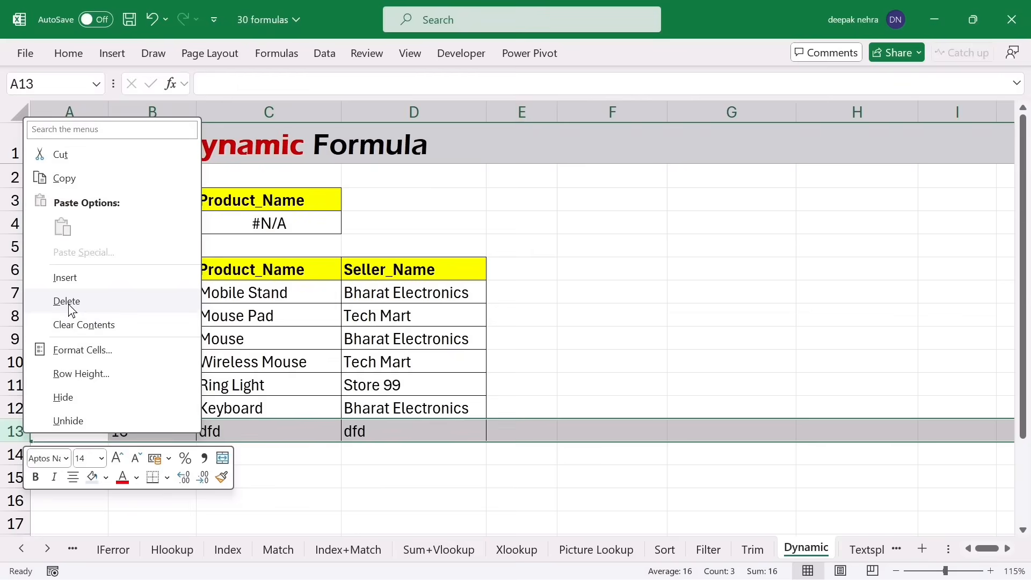
click(69, 305)
click(476, 370)
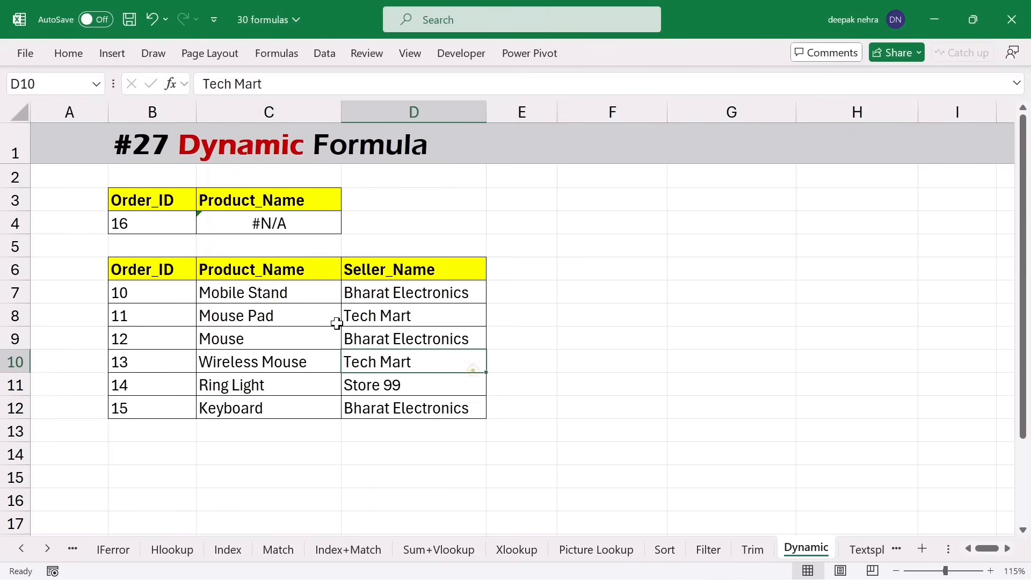
- Convert B6:D12 into a table with headers and a light style, then clear C4
click(146, 270)
drag(146, 270, 360, 403)
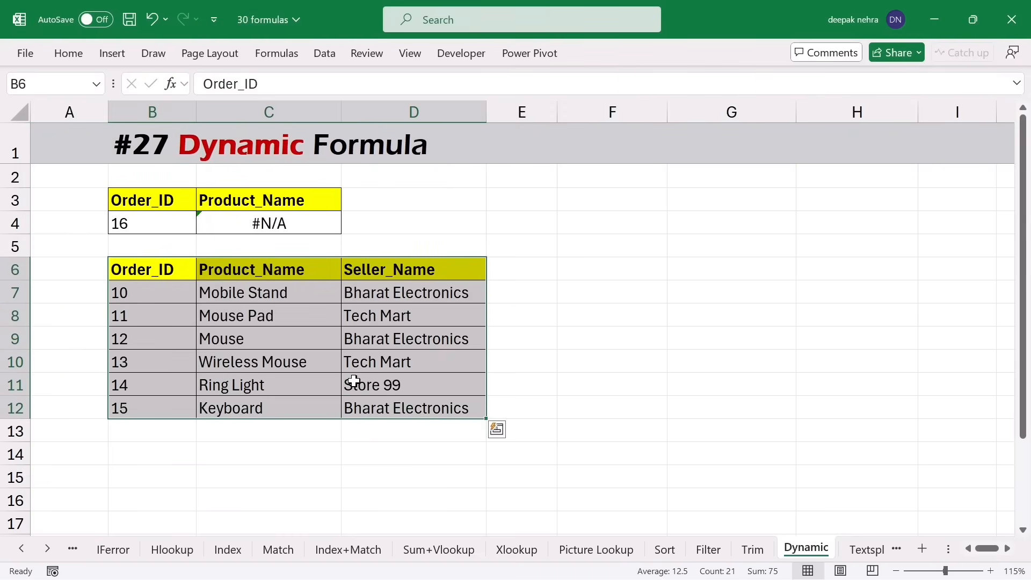
key(ctrl+t)
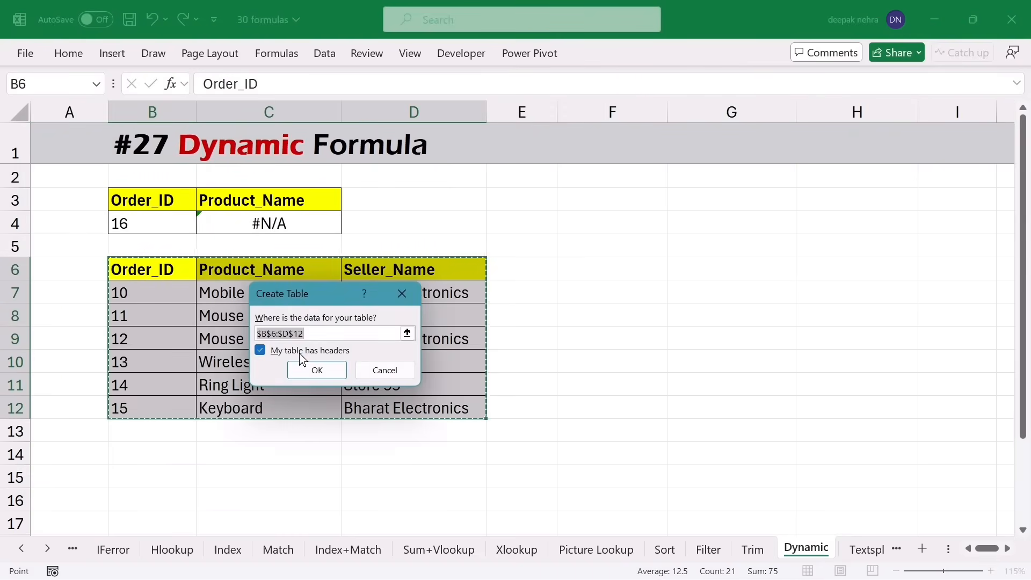
click(316, 370)
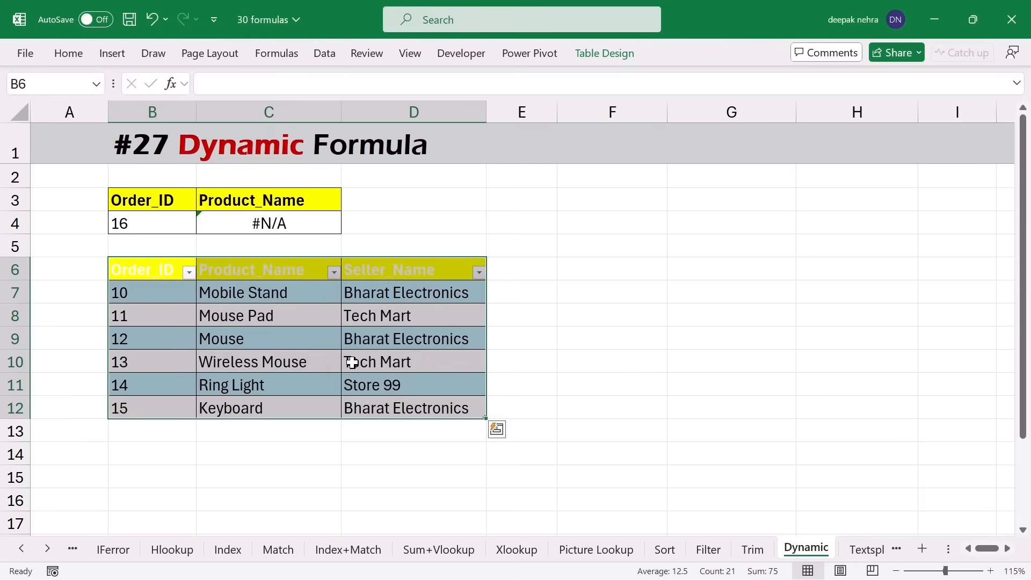
click(593, 53)
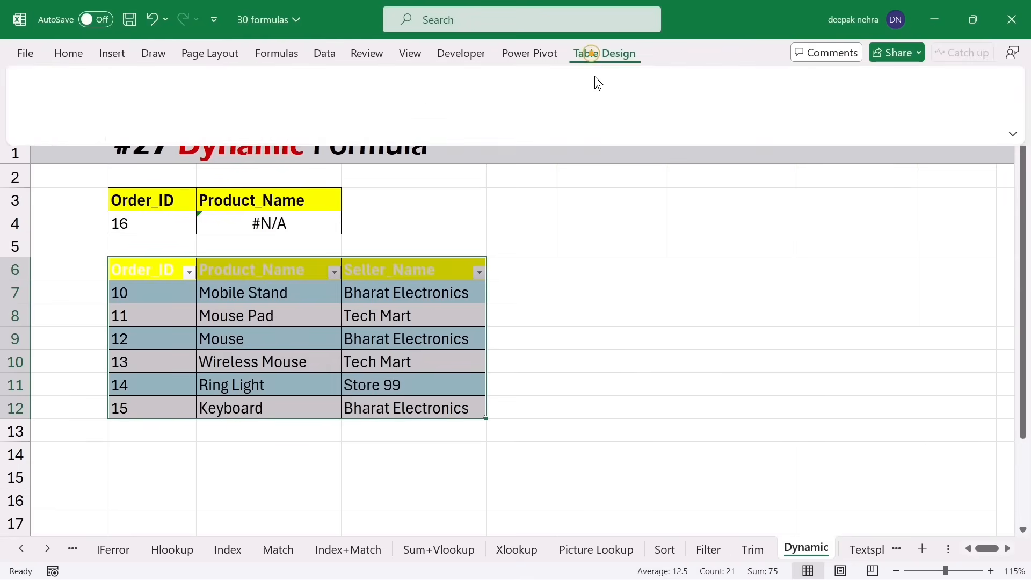
click(967, 127)
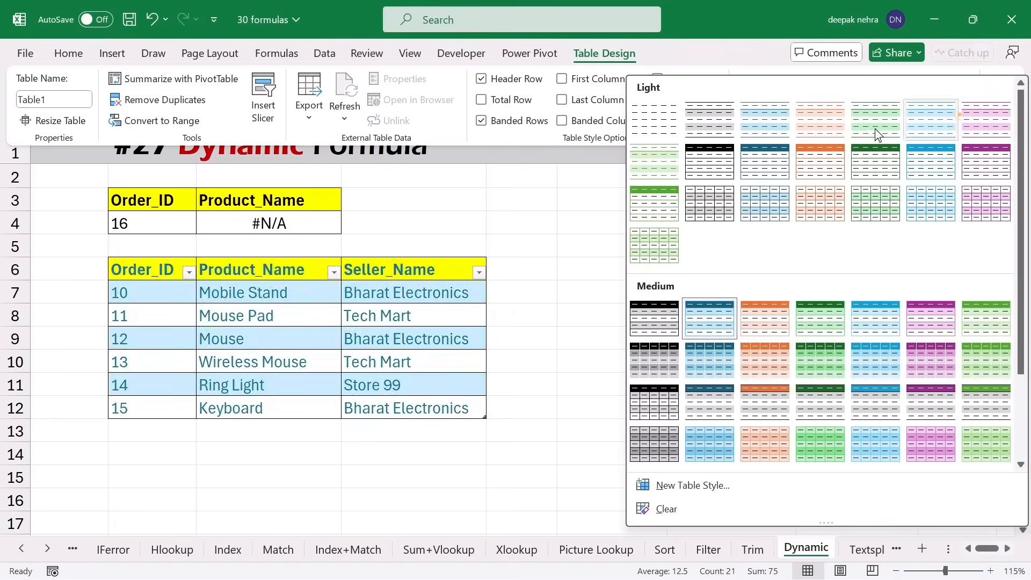
click(652, 131)
click(273, 217)
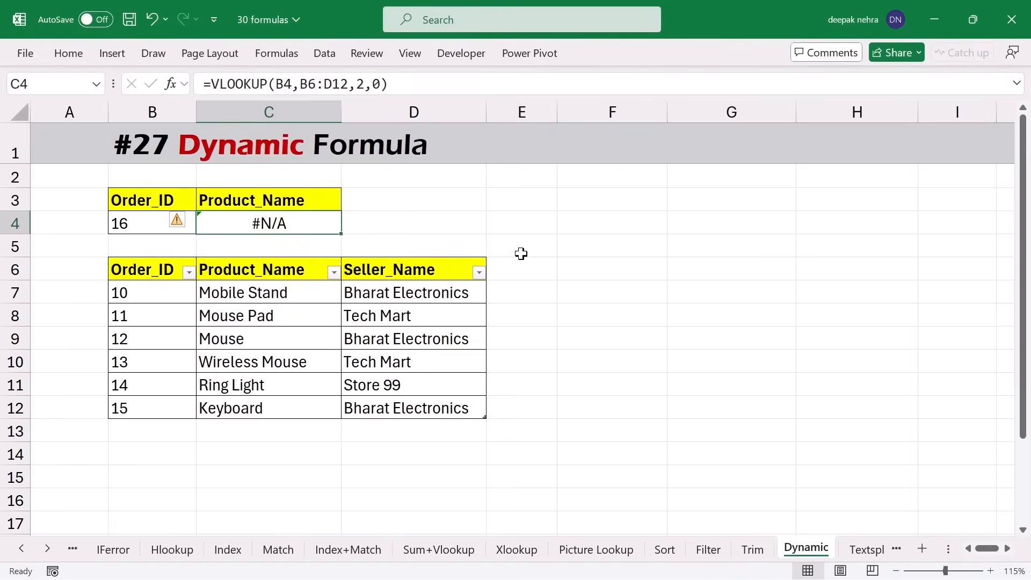
key(Delete)
- Enter =VLOOKUP(B4,Table1[#All],2,0) in C4 and test it with Order_ID 12
text(=)
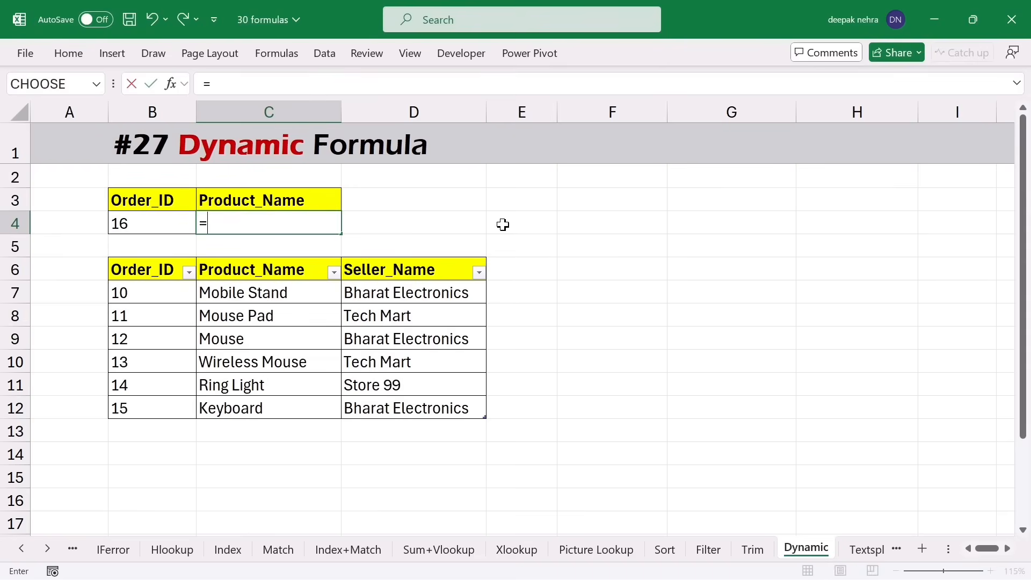
text(vloo)
key(Tab)
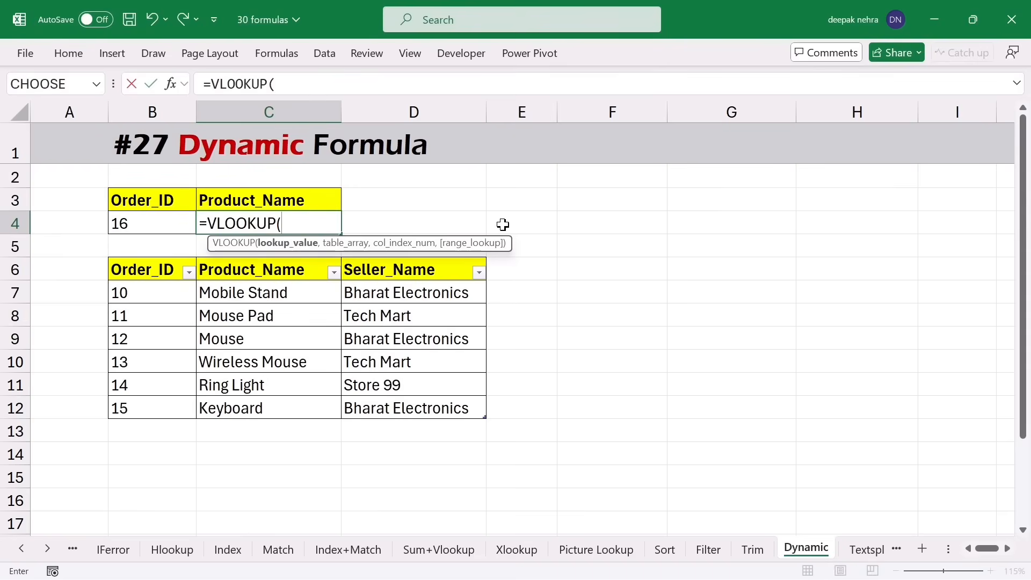
click(151, 229)
text(,)
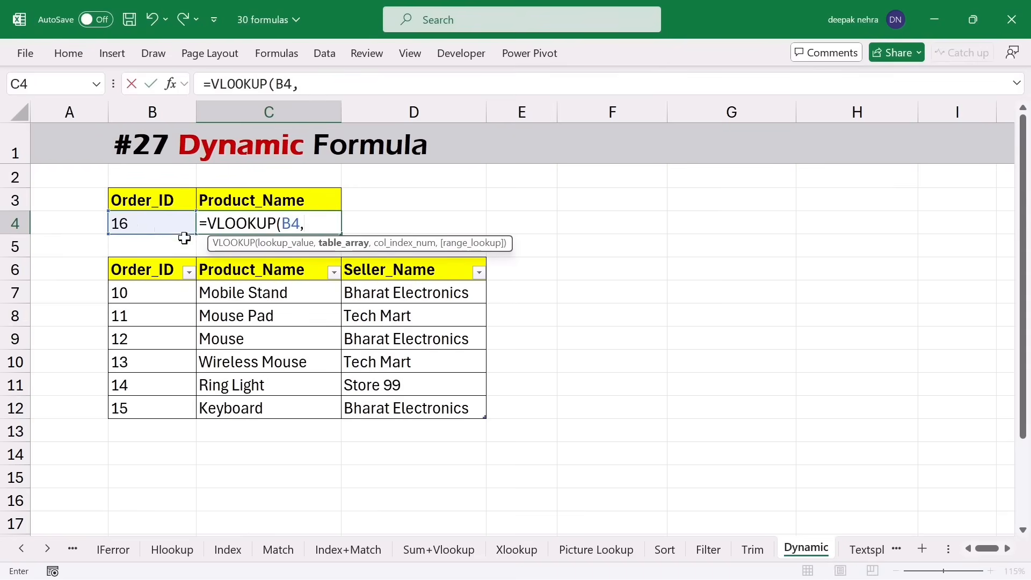
drag(154, 274, 375, 404)
text(,2)
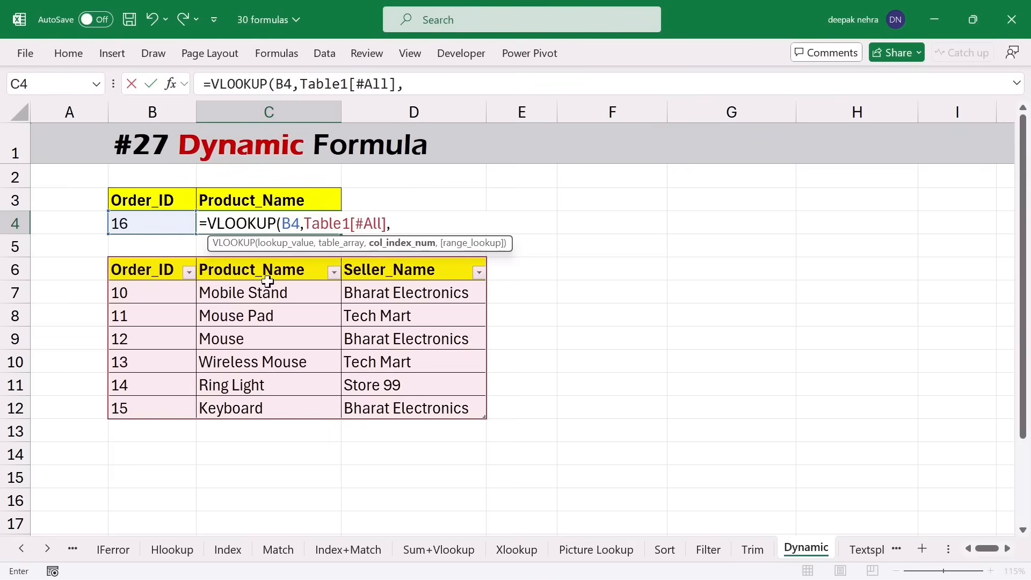
text(,0))
key(Return)
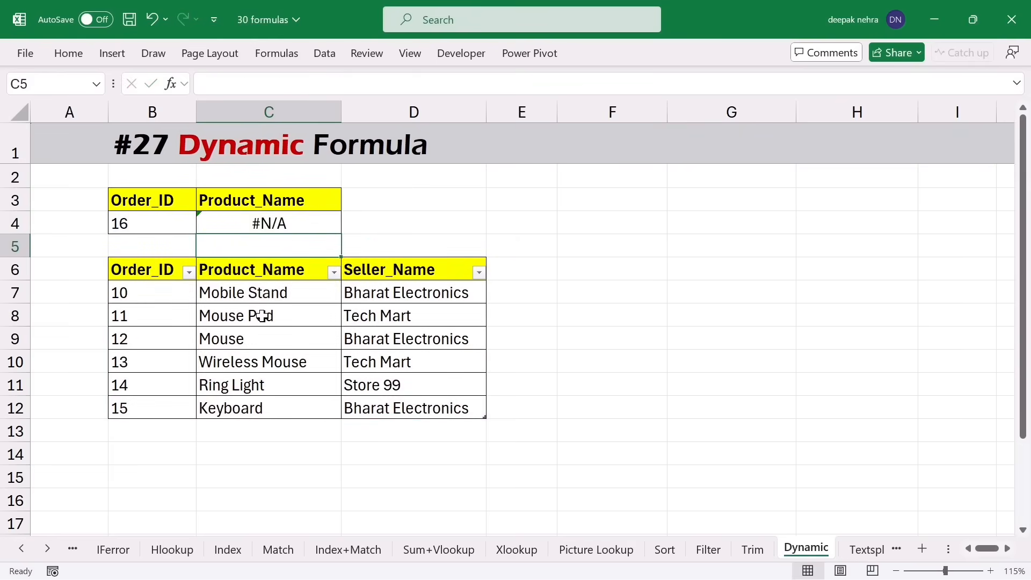
click(155, 223)
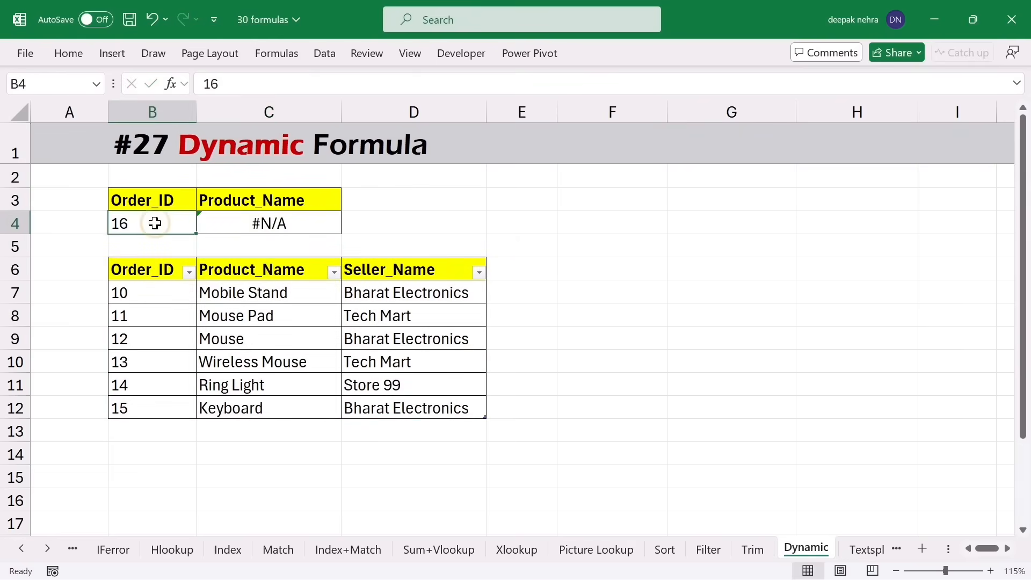
text(12)
click(370, 229)
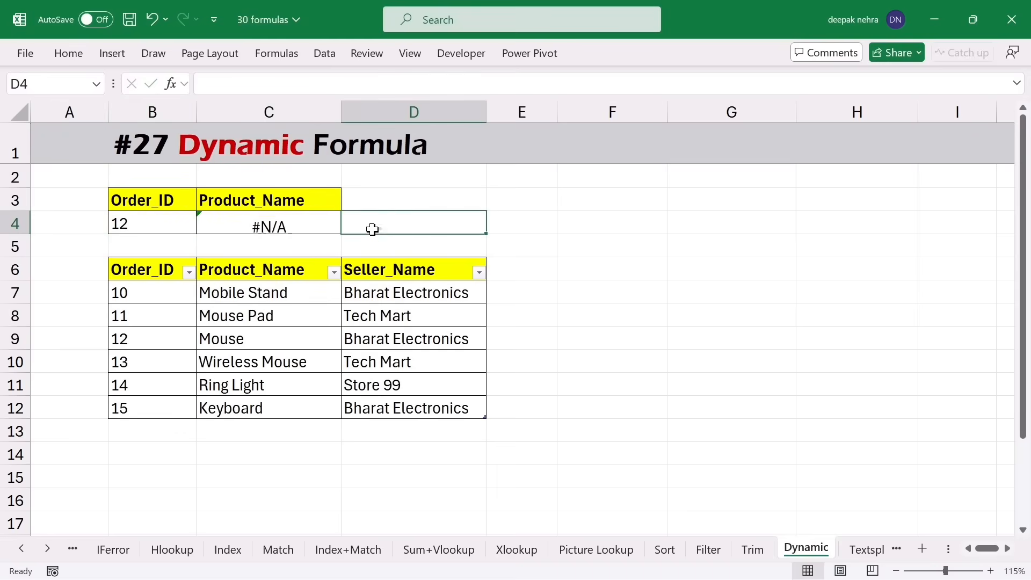
- Add order 16 (fgf, cbgf) below the table and set B4 to 16, returning fgf
click(155, 433)
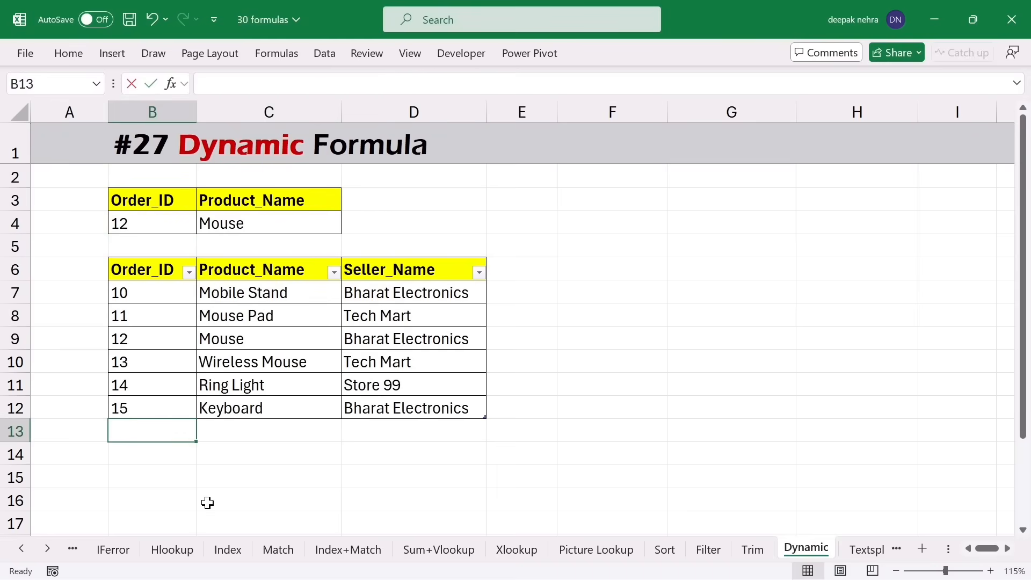
text(1)
key(Tab)
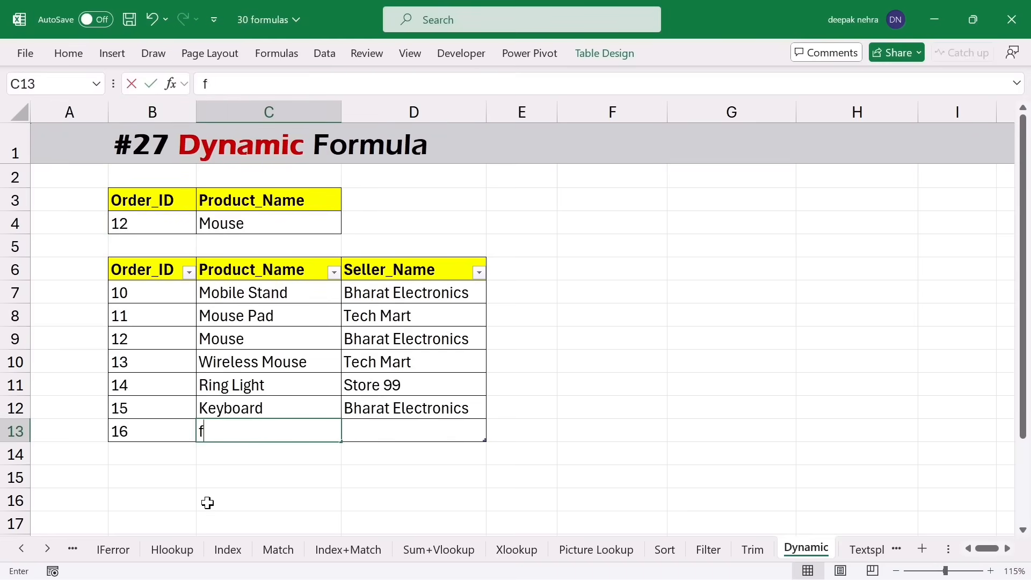
text(fgf)
key(Tab)
text(cbgf)
key(Tab)
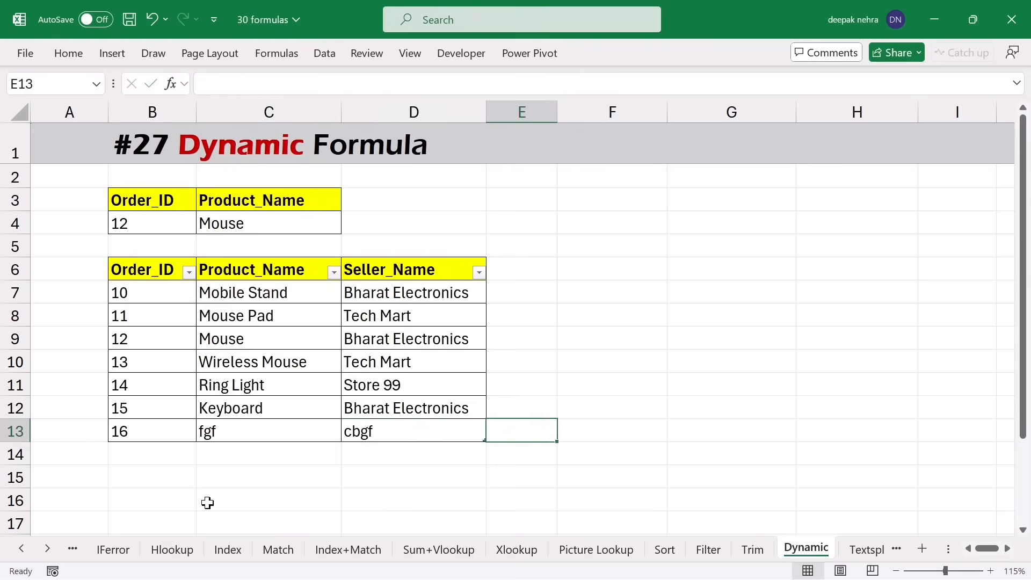
click(127, 232)
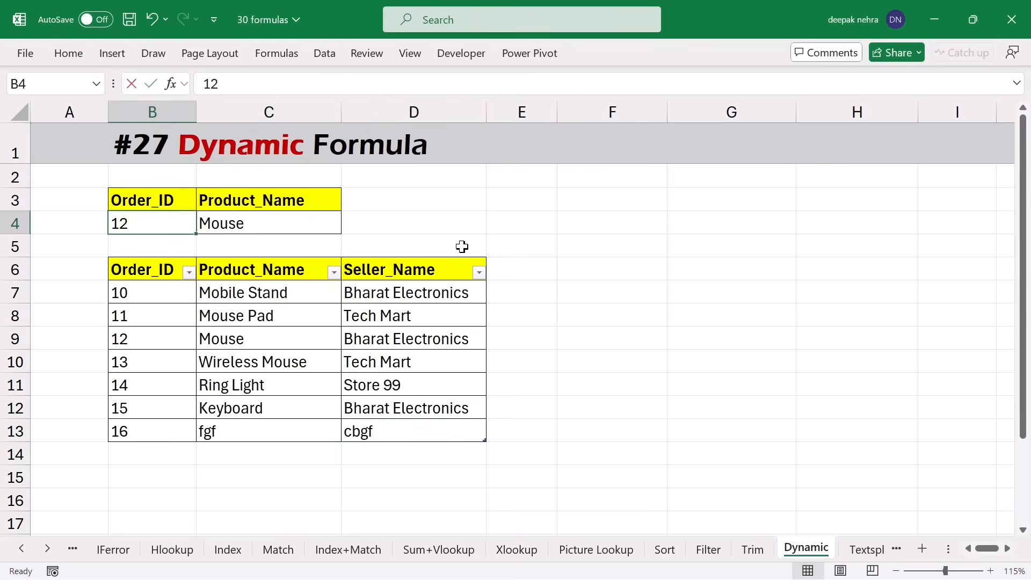
text(1)
key(Return)
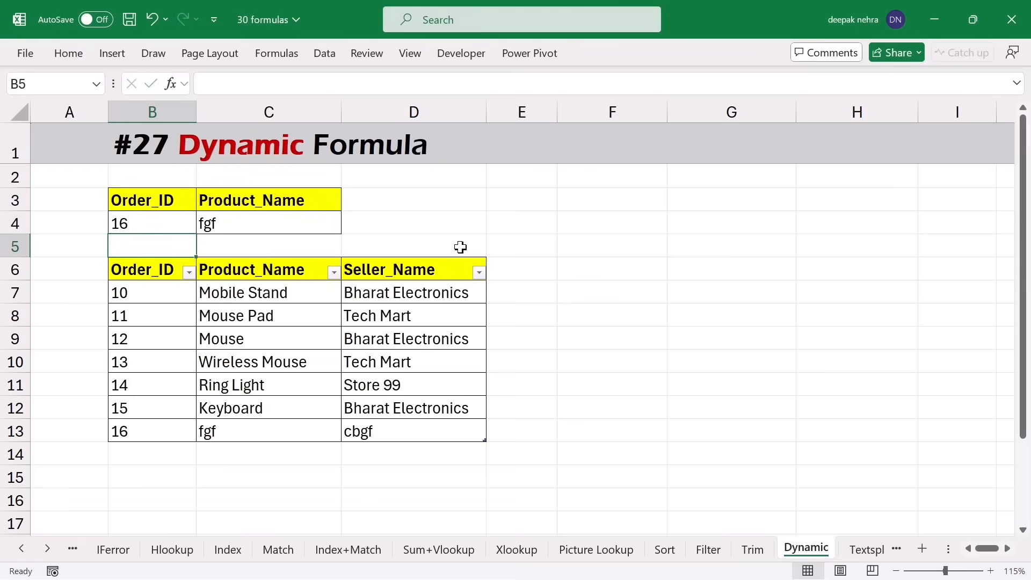
click(274, 226)
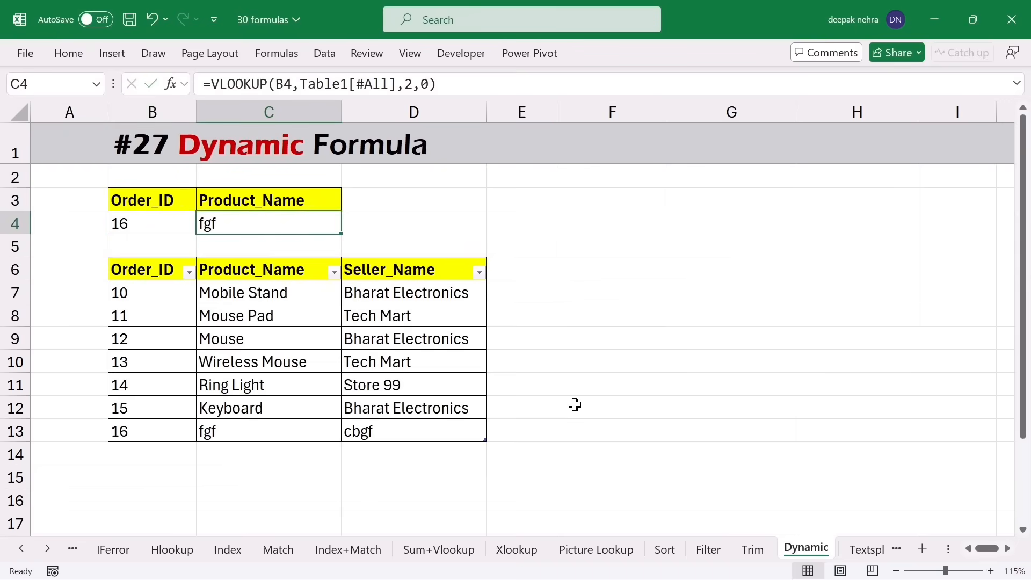
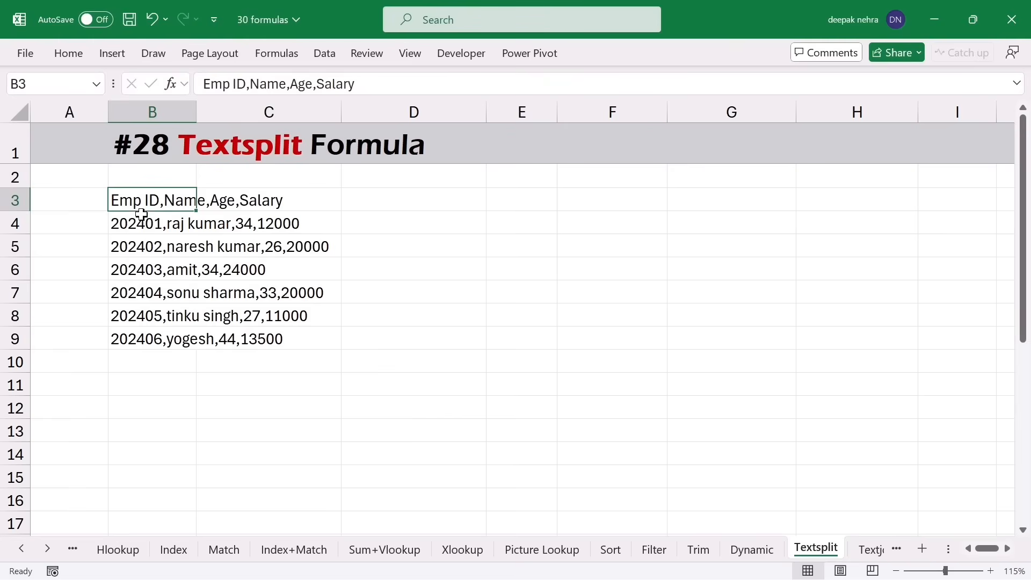
- Split B3's comma-joined employee row across D3:G3 with a TEXTSPLIT formula in D3
key(shift+Down)
key(shift+Down)
key(shift+Down)
key(shift+Down)
key(shift+Down)
key(shift+Down)
key(shift+Down)
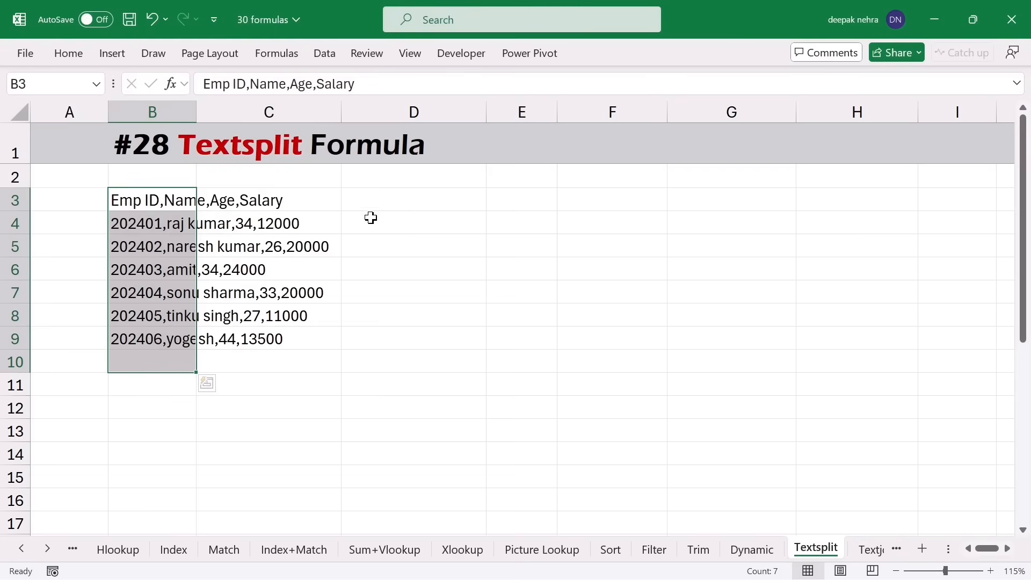
click(415, 208)
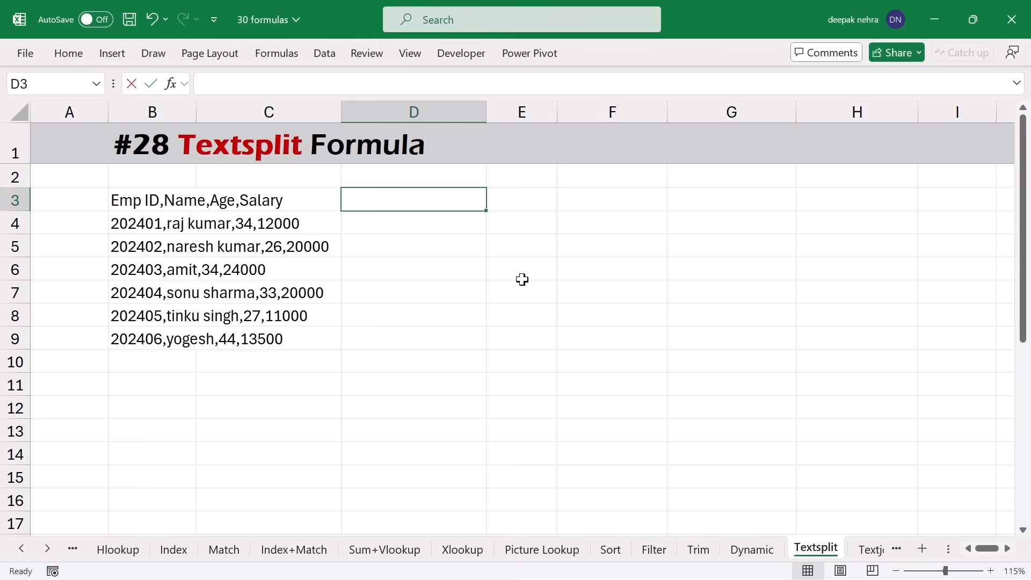
text(=texts)
key(Tab)
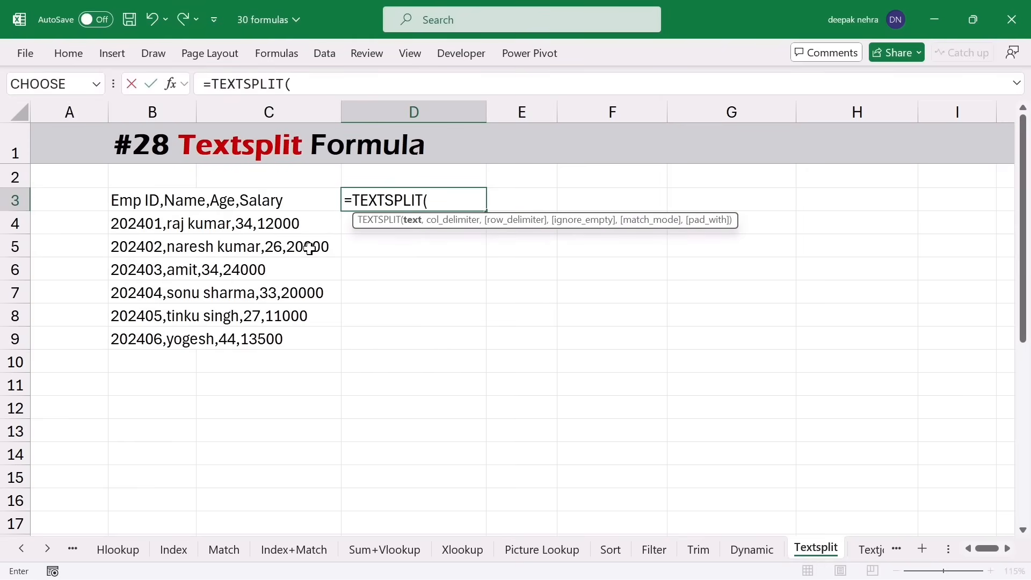
click(129, 203)
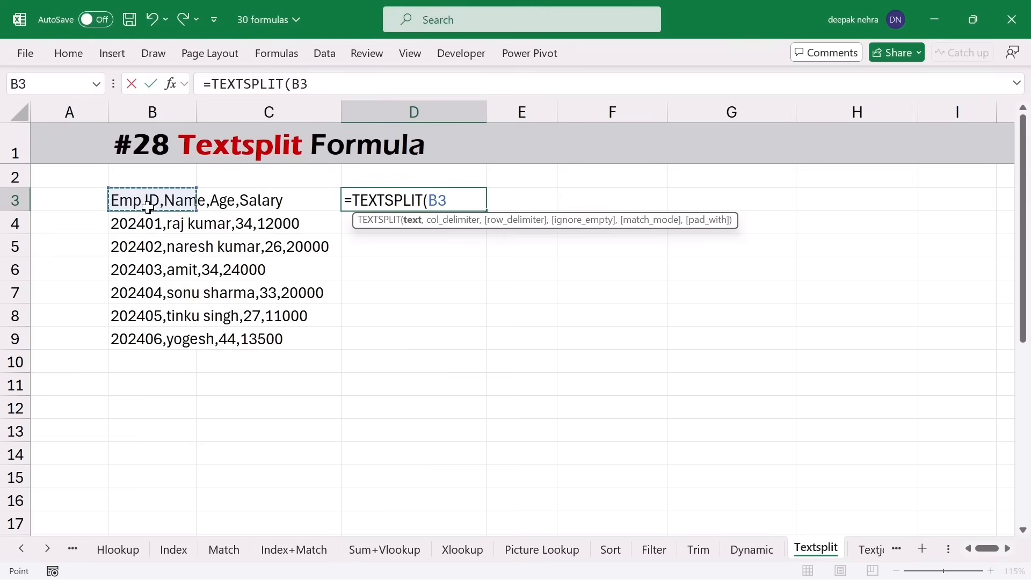
text(,",)
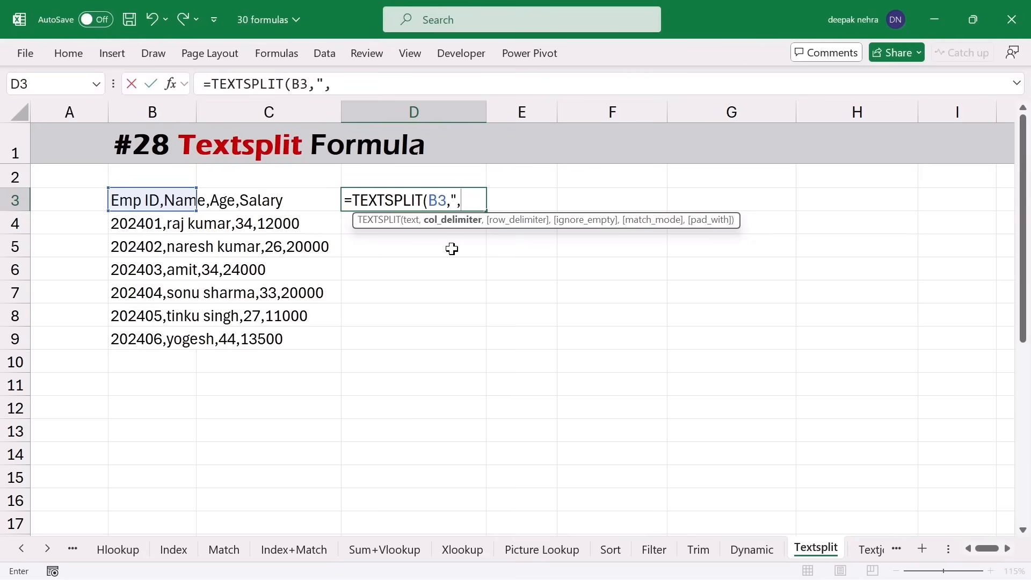
key(ctrl+Return)
key(shift+Up)
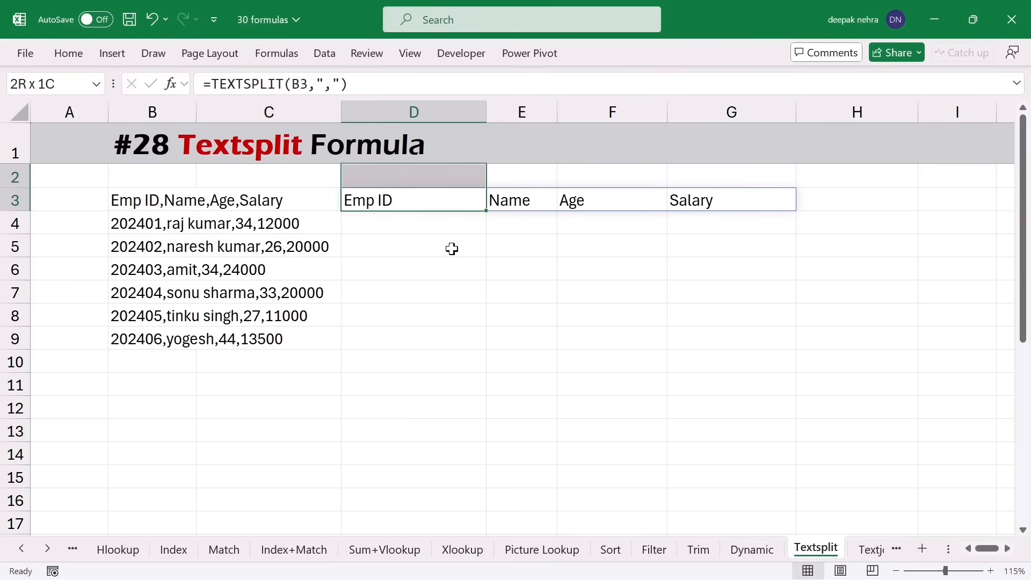
- Fill the TEXTSPLIT formula down to row 9, then delete the split results in D3:G10
click(433, 199)
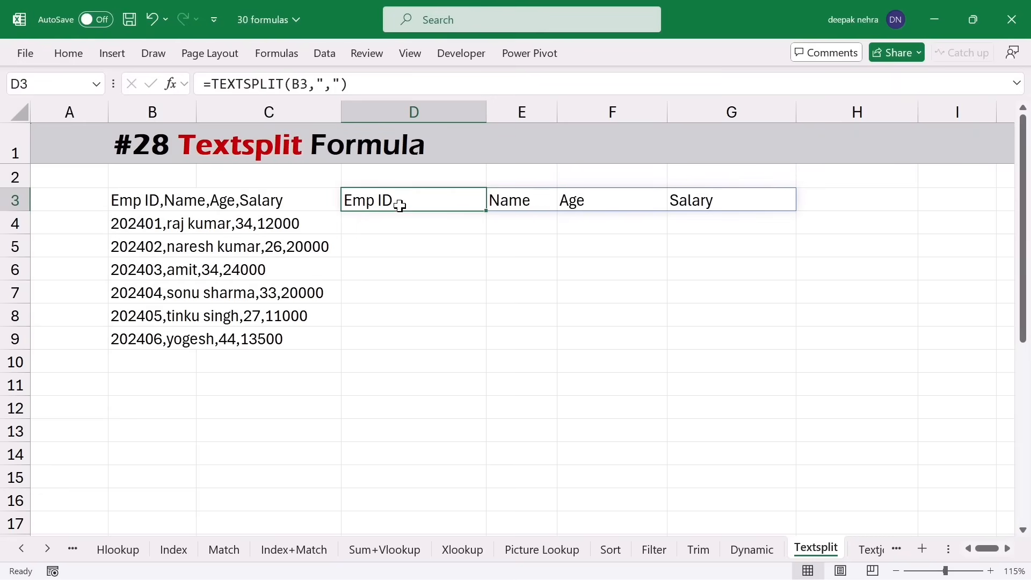
drag(488, 211, 486, 349)
click(680, 383)
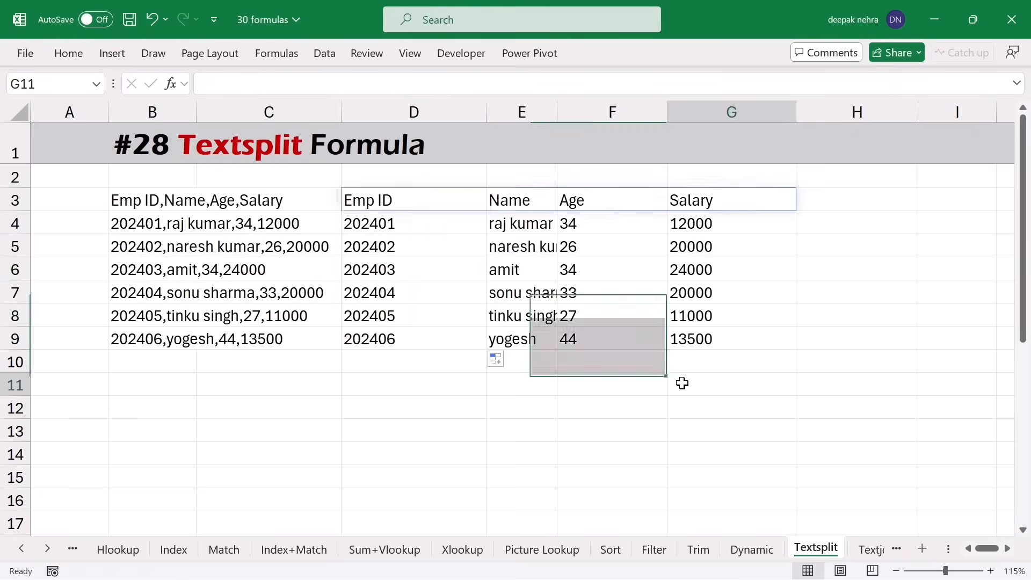
drag(408, 189, 709, 360)
key(Delete)
- Split B3:B9 at commas into separate columns using Data > Text to Columns
drag(120, 202, 143, 305)
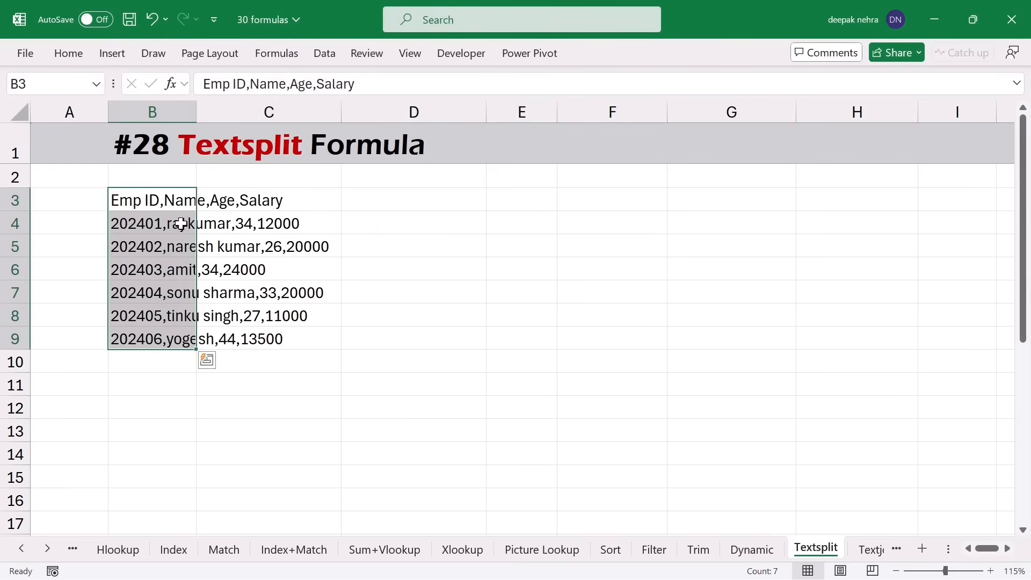
click(318, 56)
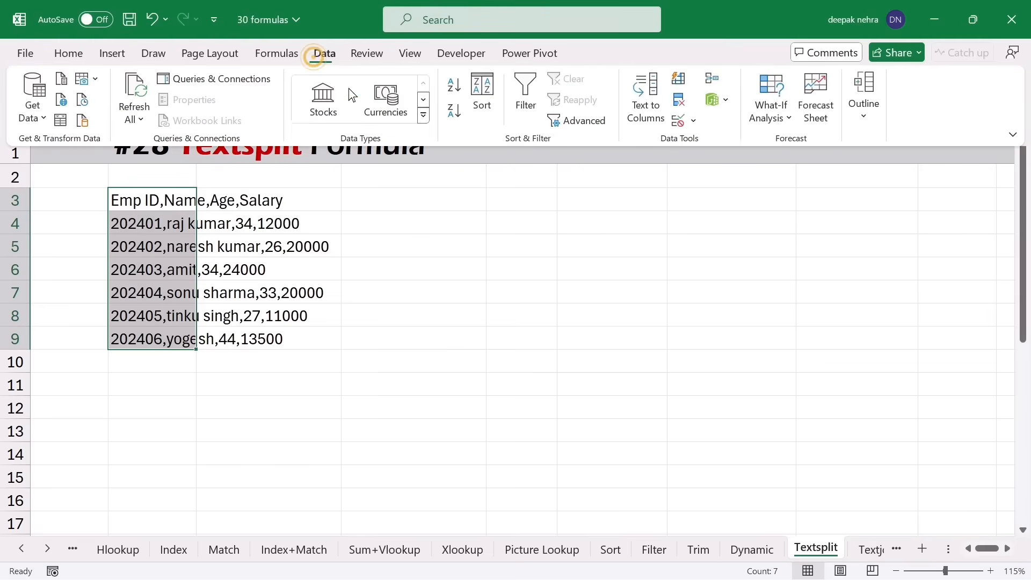
click(643, 113)
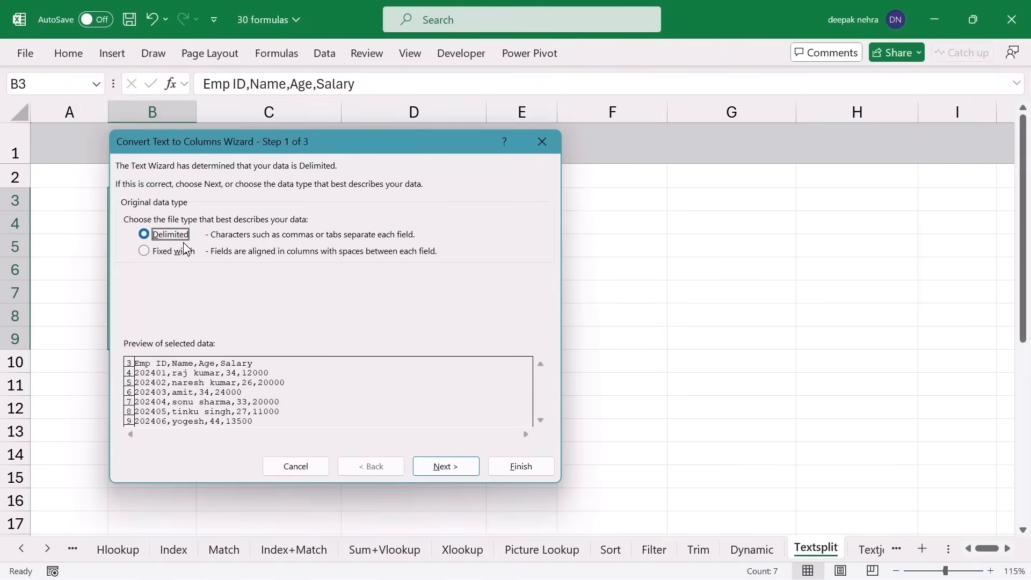
click(443, 466)
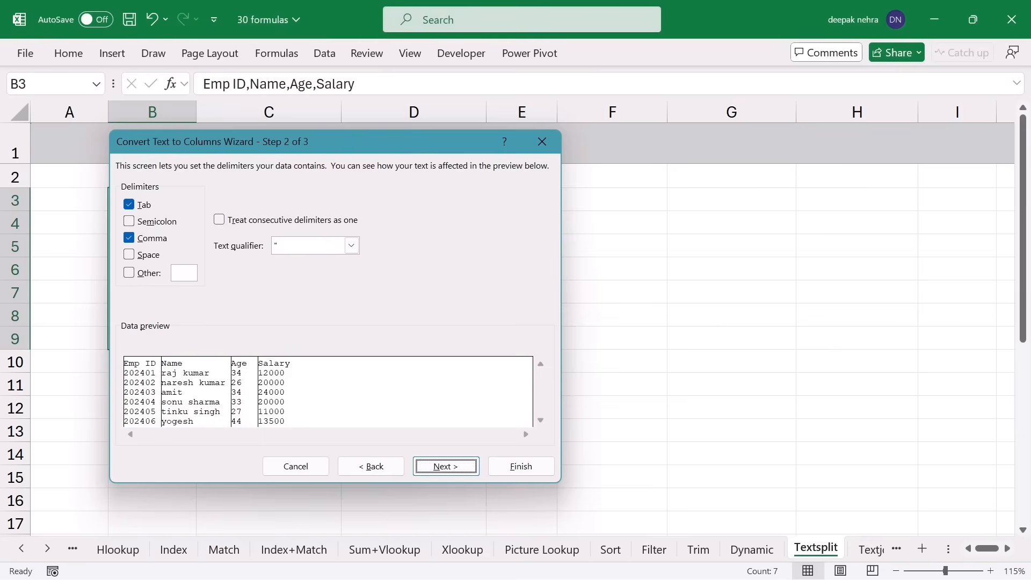
click(521, 466)
drag(138, 201, 166, 295)
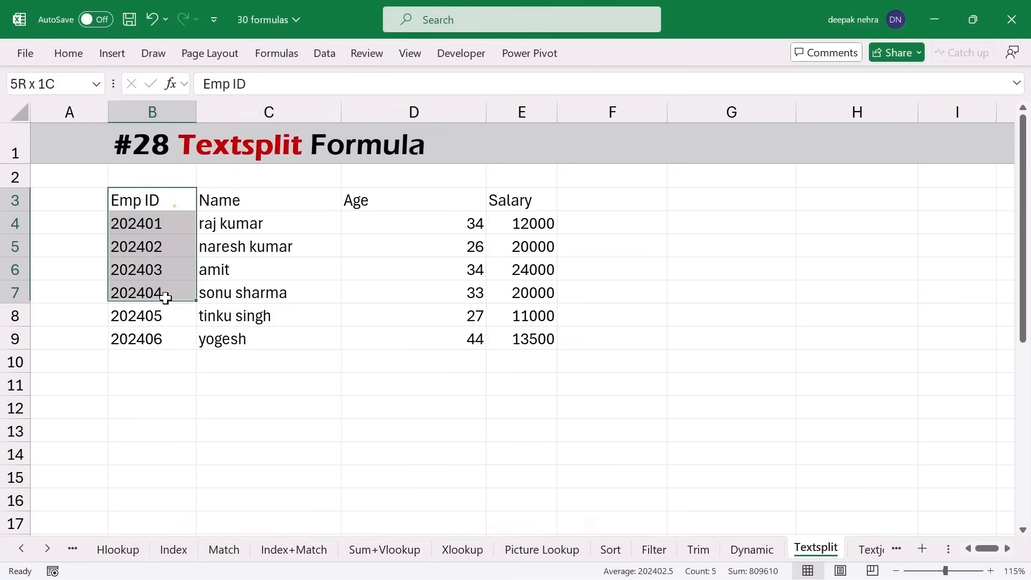
drag(228, 226, 231, 341)
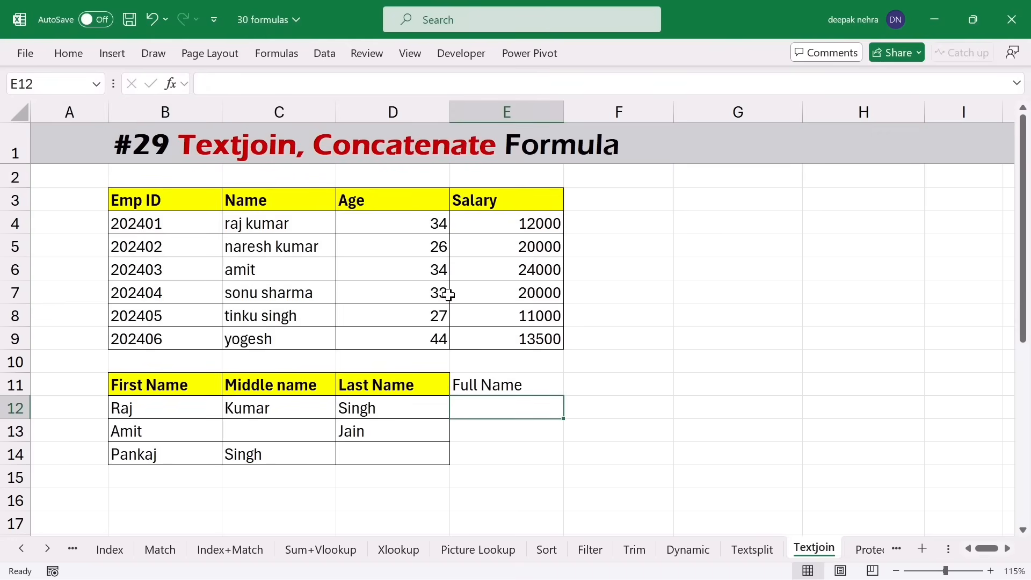
- Review the first, middle and last name columns in rows 12–14 before choosing E12
click(158, 411)
drag(158, 411, 161, 454)
drag(280, 408, 286, 454)
drag(369, 406, 408, 430)
click(487, 409)
click(177, 409)
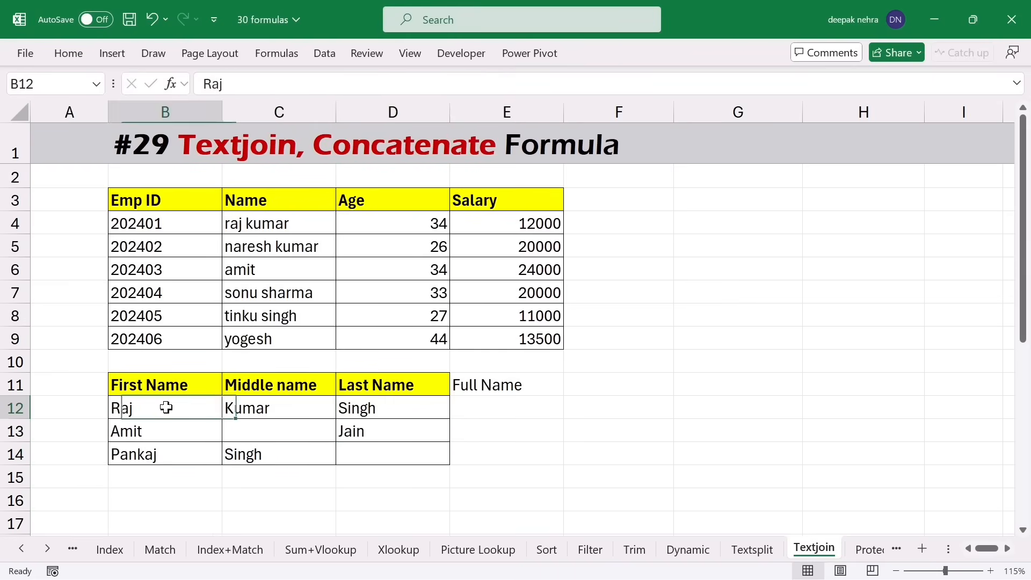
click(247, 404)
click(348, 409)
click(476, 408)
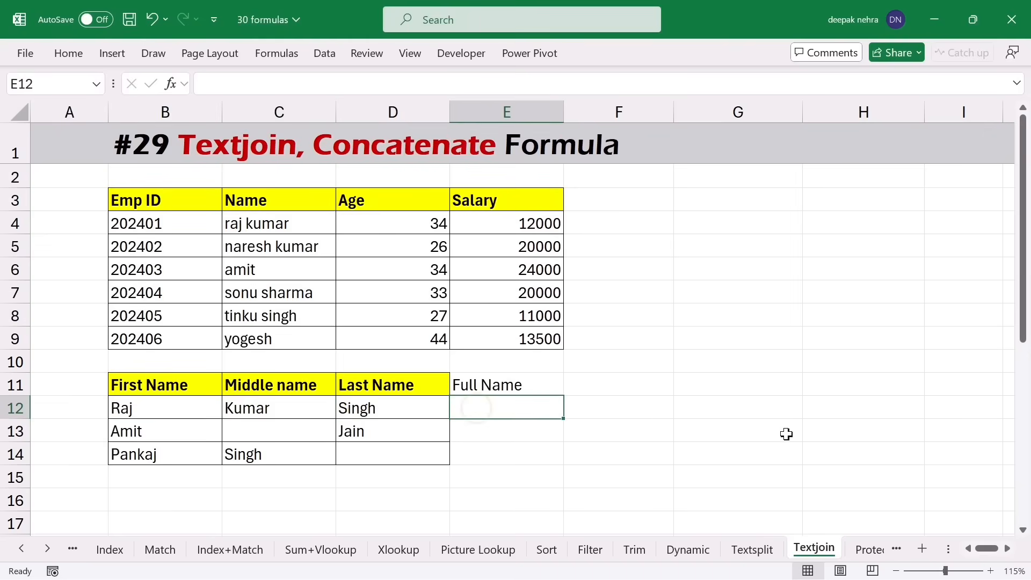
- Enter =TEXTJOIN(" ",TRUE,B12:D12) in E12 and fill it down to E14
text(=)
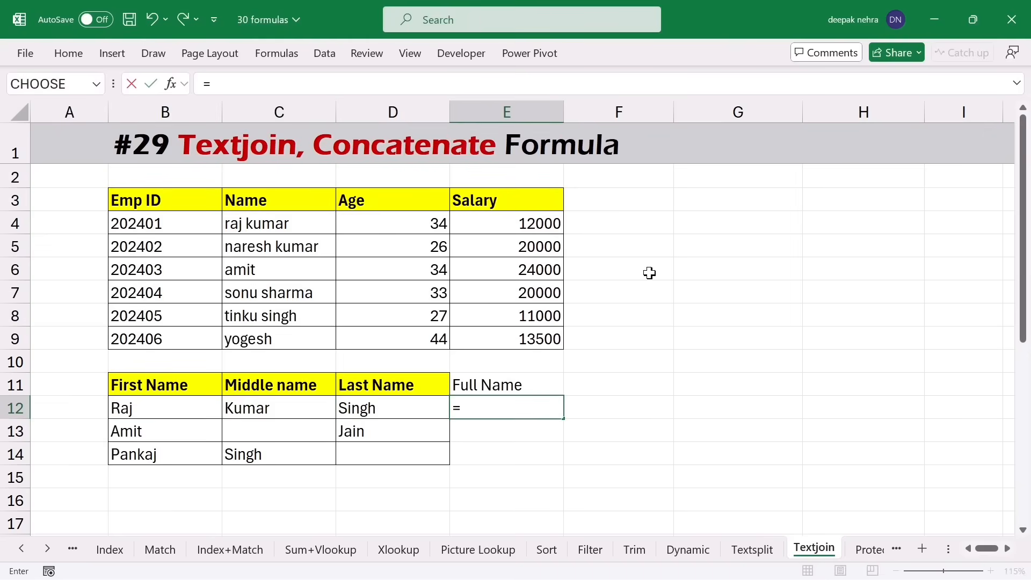
text(text)
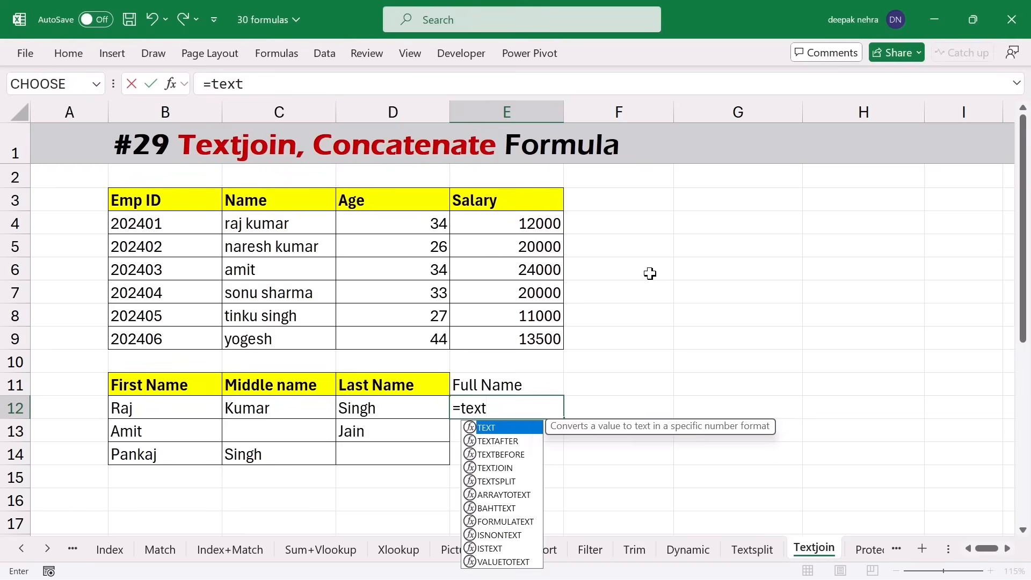
text(j)
key(Tab)
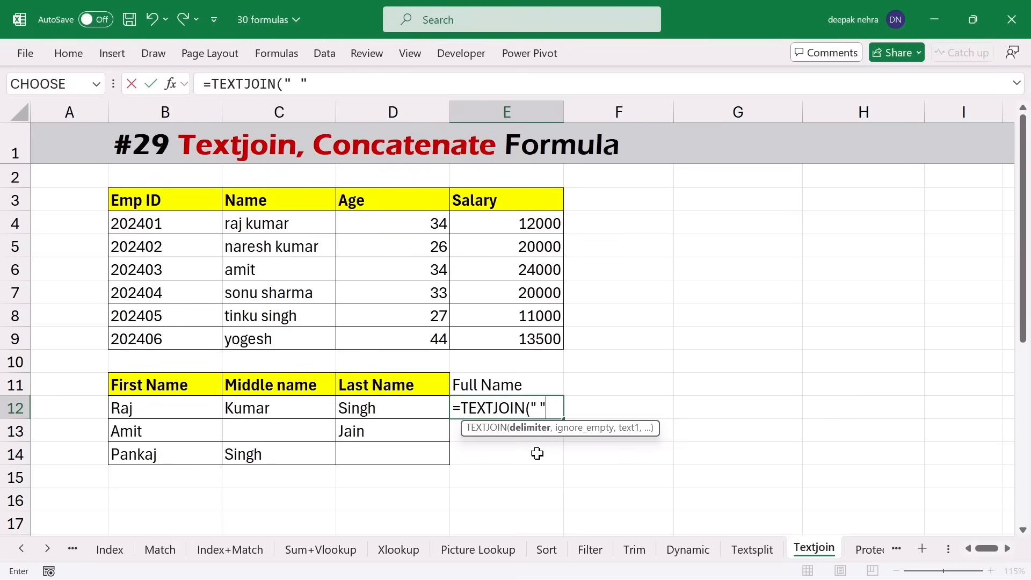
text(,)
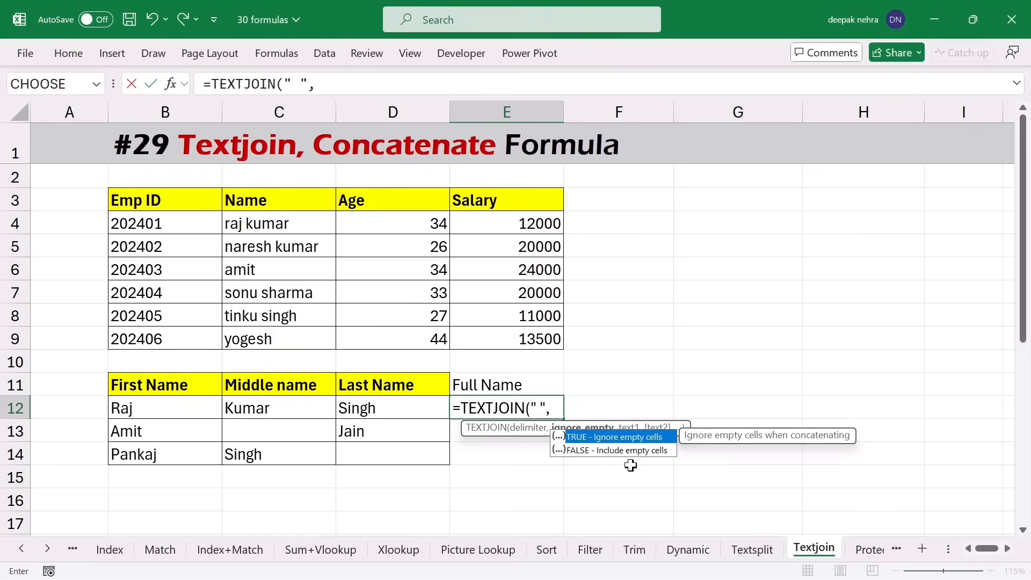
key(Tab)
text(,)
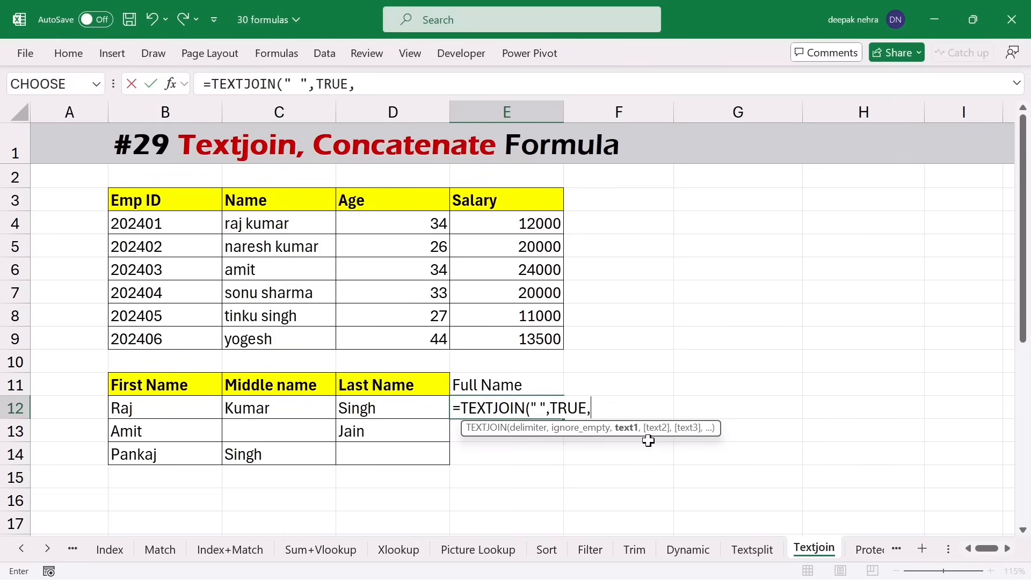
drag(152, 408, 353, 409)
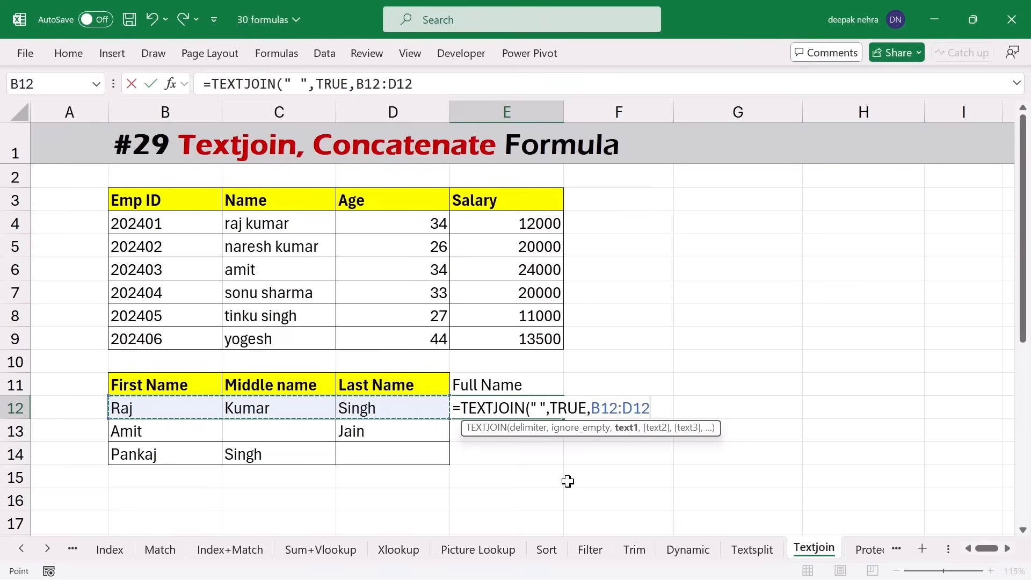
text())
key(Return)
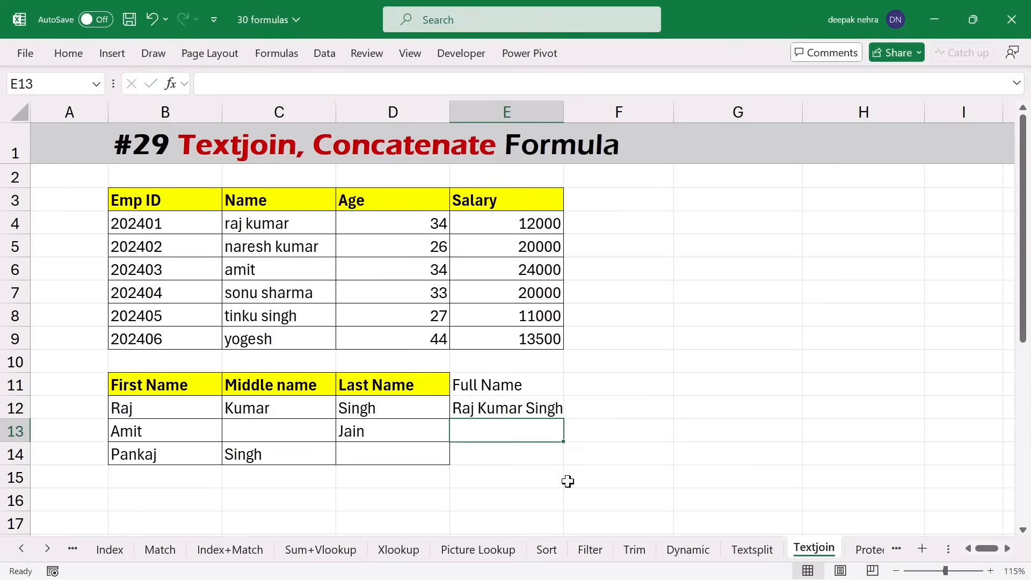
click(536, 404)
drag(563, 419, 561, 461)
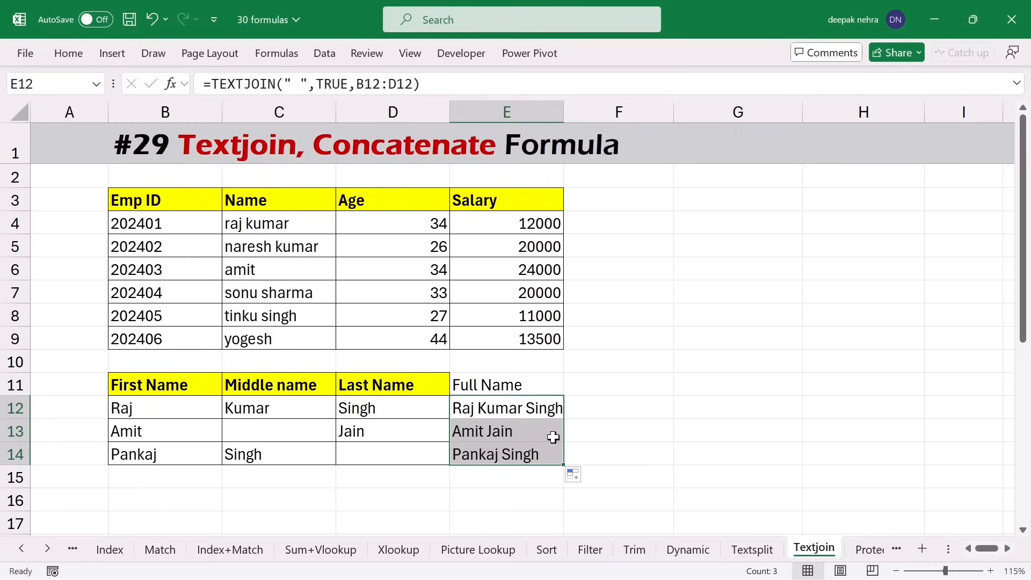
- Enter =TEXTJOIN(",",TRUE,B4:E4) in F4 to join the first employee's values
drag(141, 225, 489, 236)
click(621, 225)
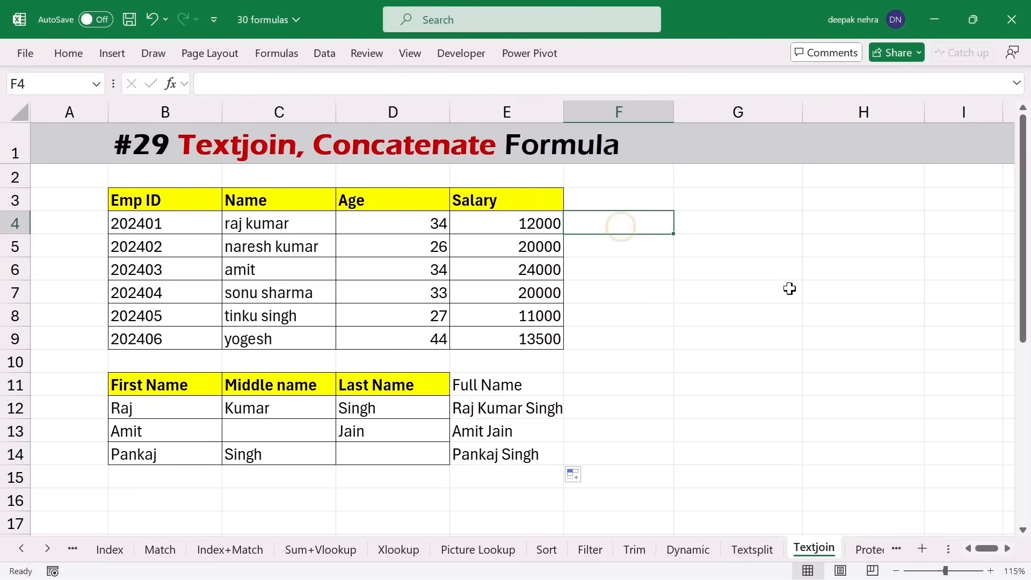
text(=textj)
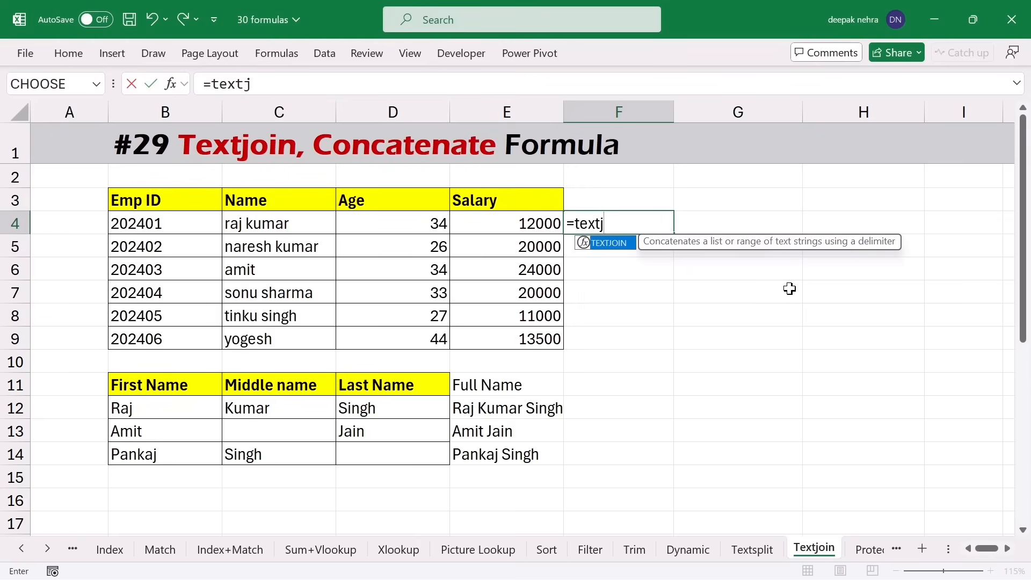
key(Tab)
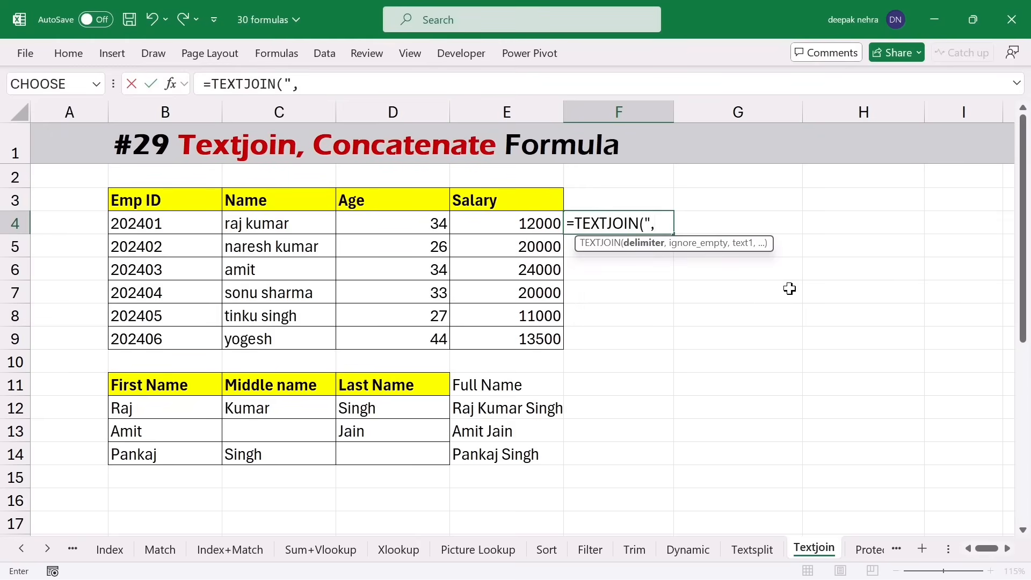
text(",",)
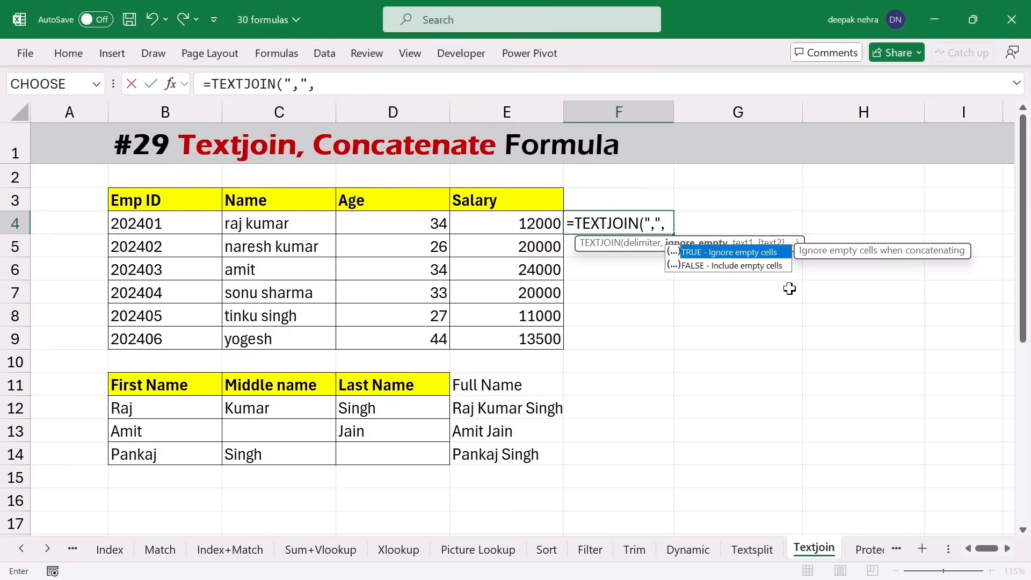
key(Tab)
text(,)
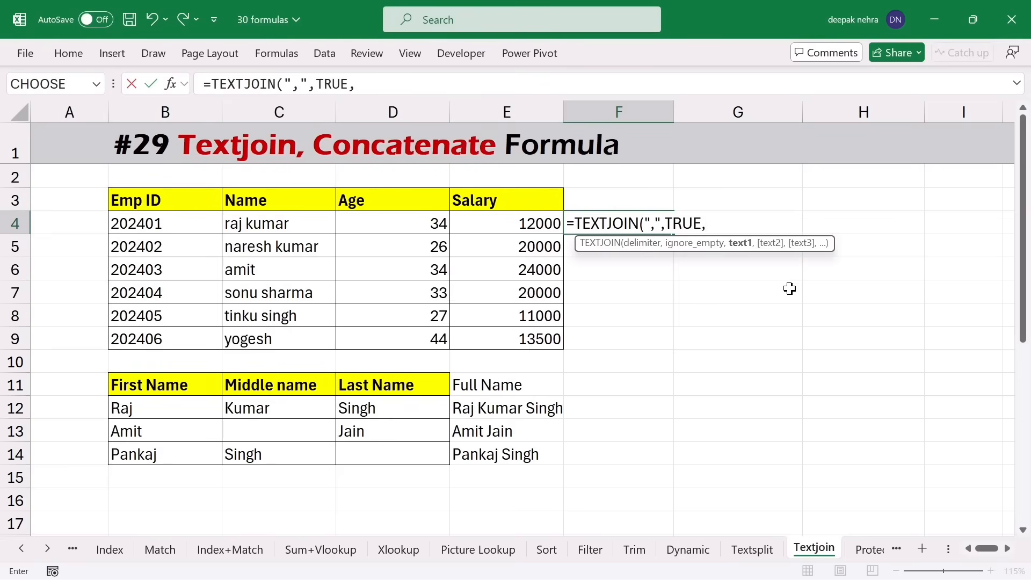
drag(156, 223, 537, 228)
key(Return)
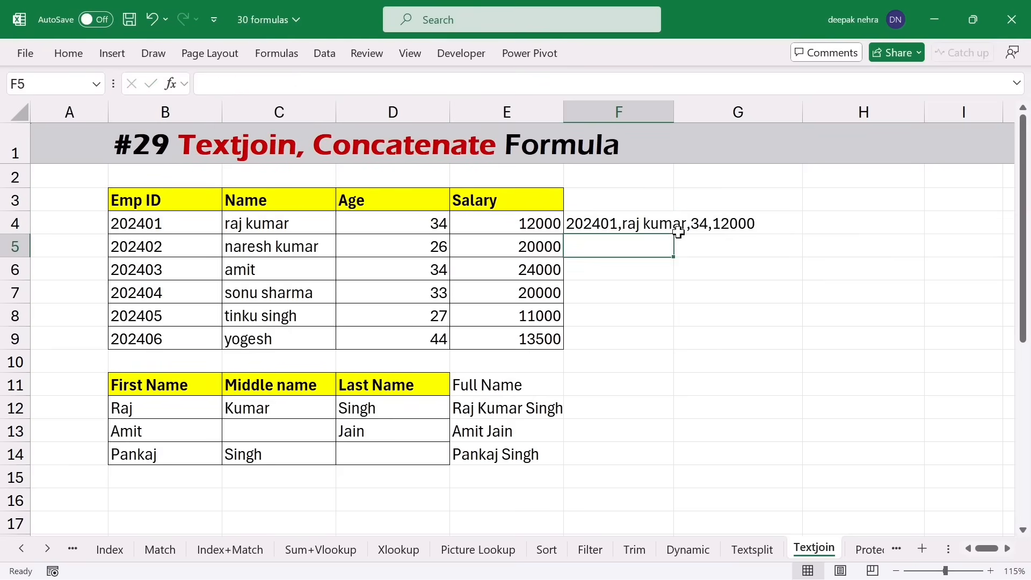
- Fill the F4 formula down to F9, then delete the joined results in column F
click(670, 228)
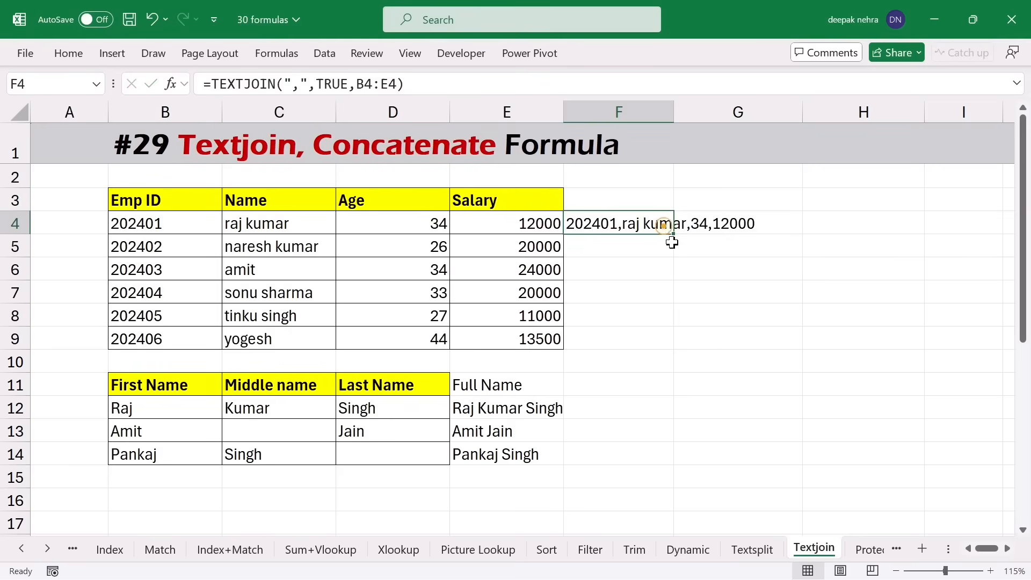
drag(672, 235, 666, 348)
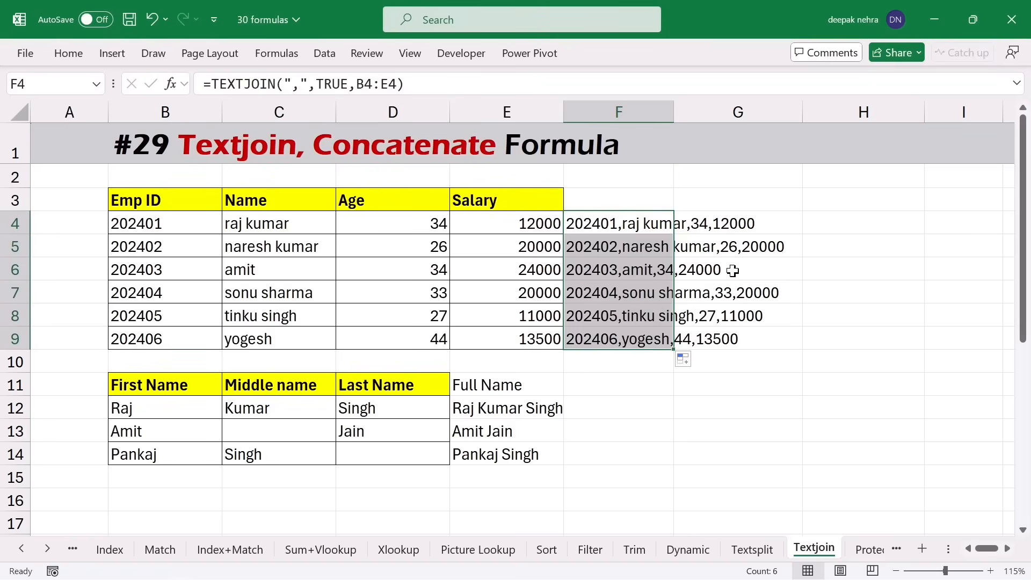
click(634, 365)
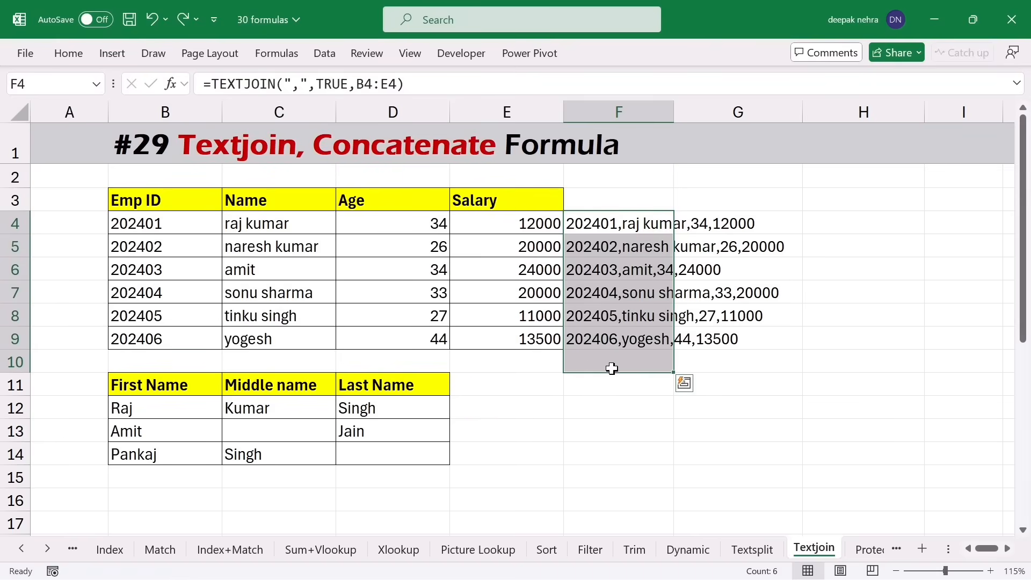
key(Delete)
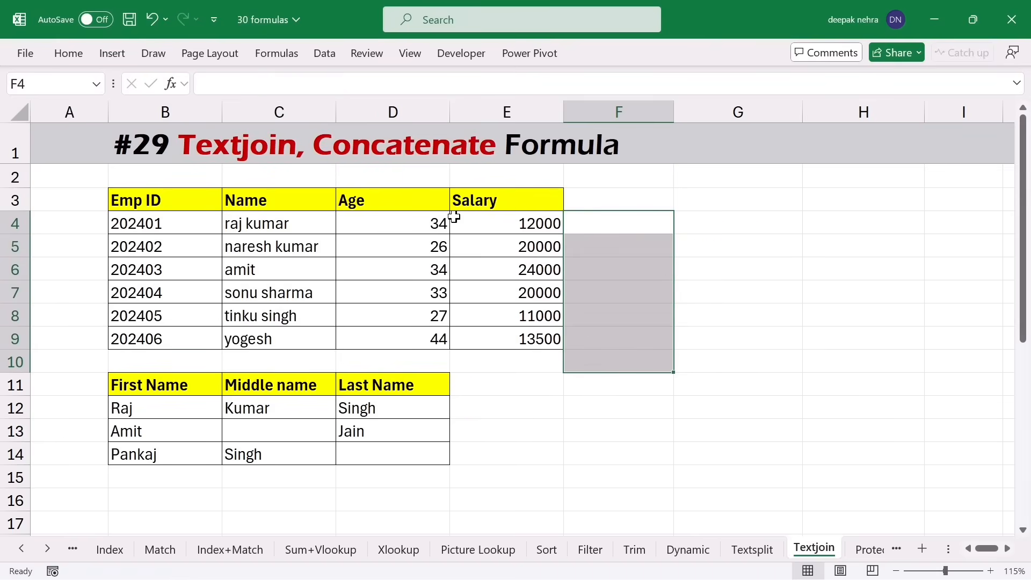
- Enter =CONCATENATE(B12:D12) in E12 and inspect the names it spills across row 12
click(478, 406)
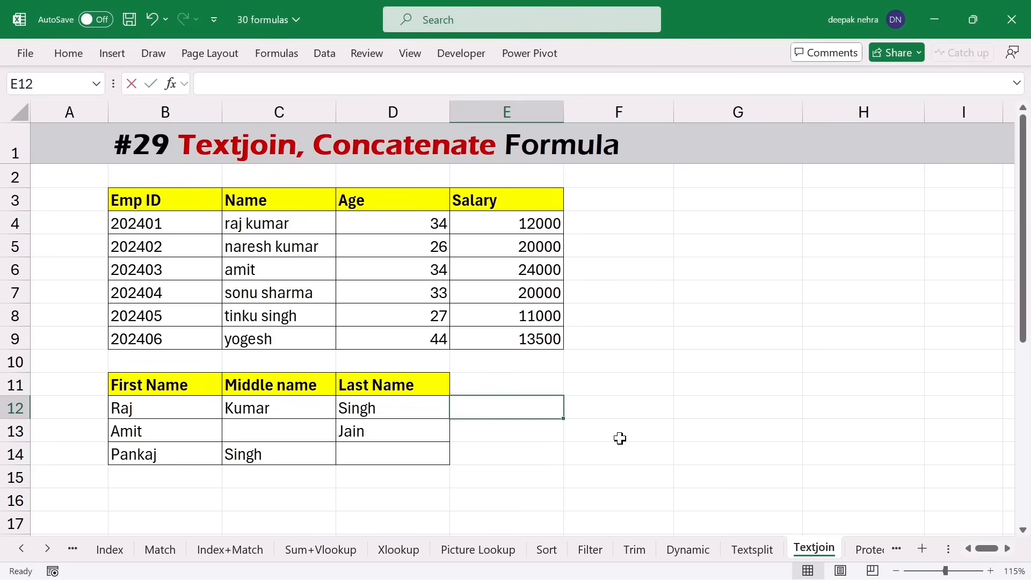
text(=conca)
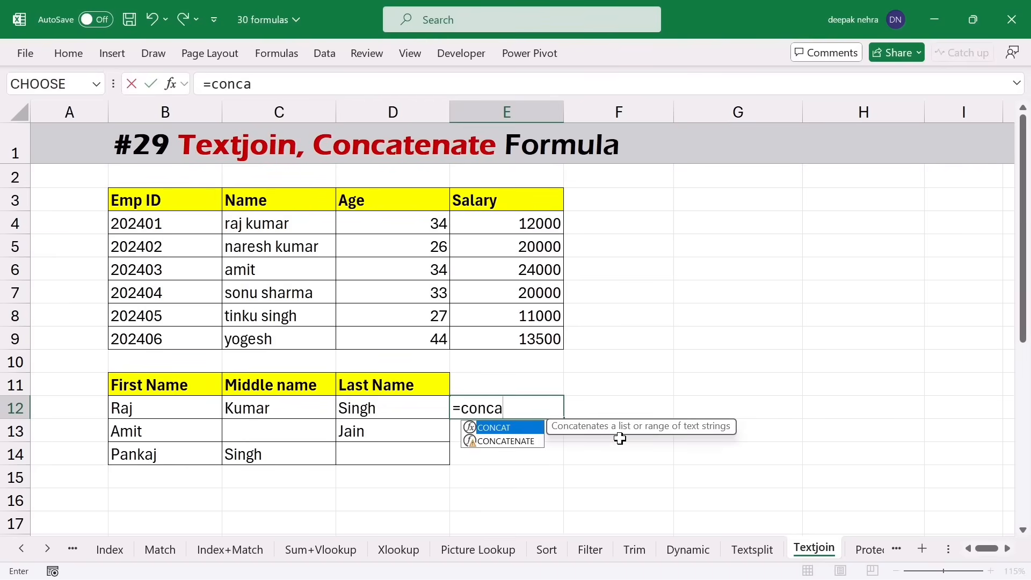
key(Down)
key(Tab)
drag(194, 411, 392, 411)
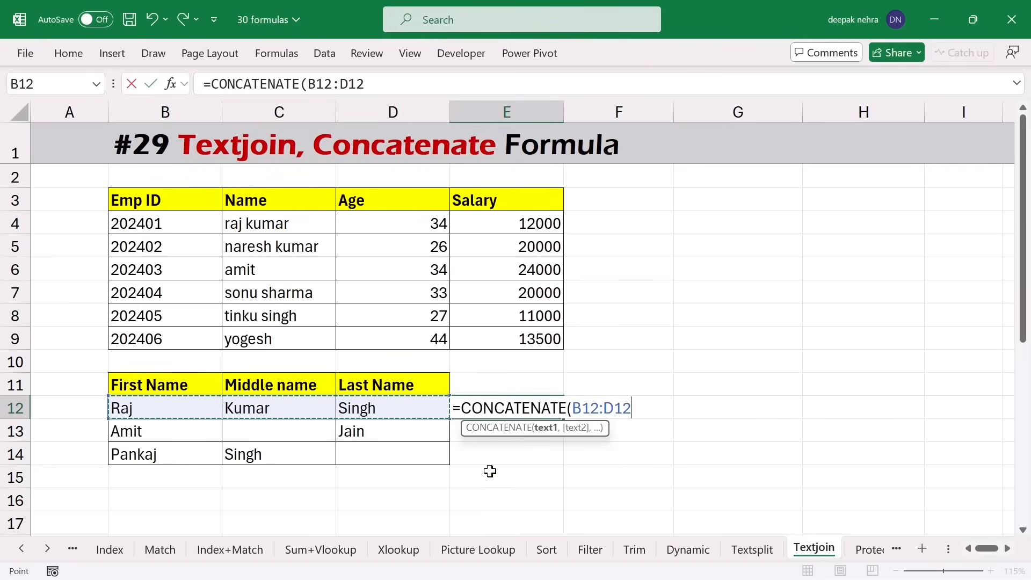
text())
key(Return)
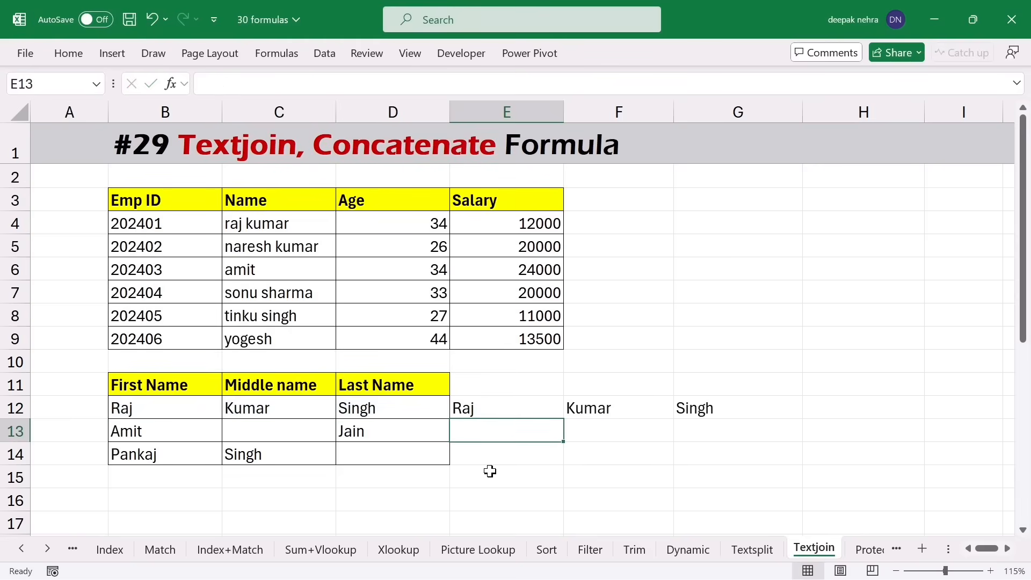
click(531, 411)
click(617, 409)
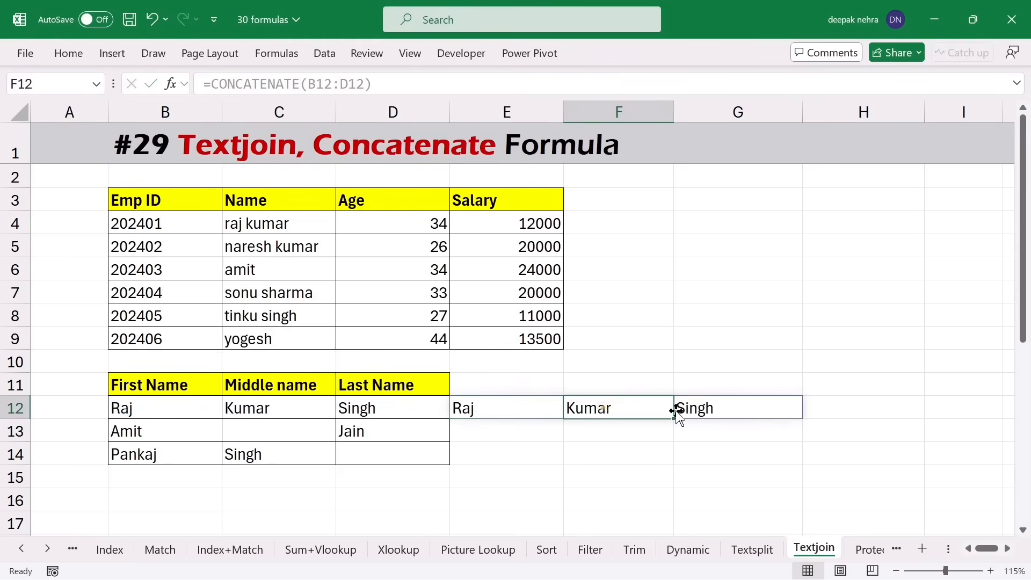
click(698, 411)
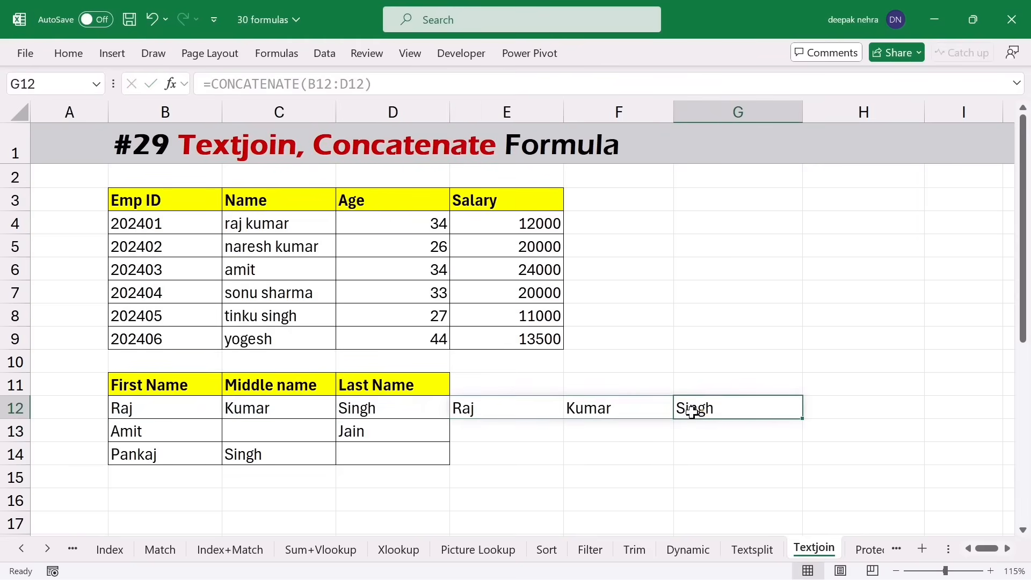
- Rewrite E12 as =CONCATENATE(B12," ",C12," ",D12) to join the names with spaces
click(488, 408)
double_click(488, 408)
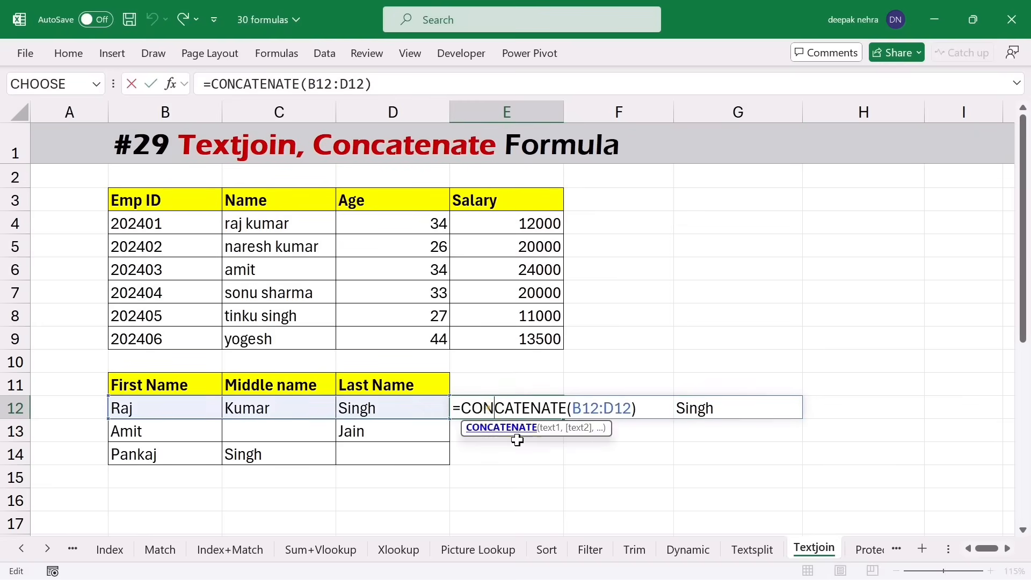
key(End)
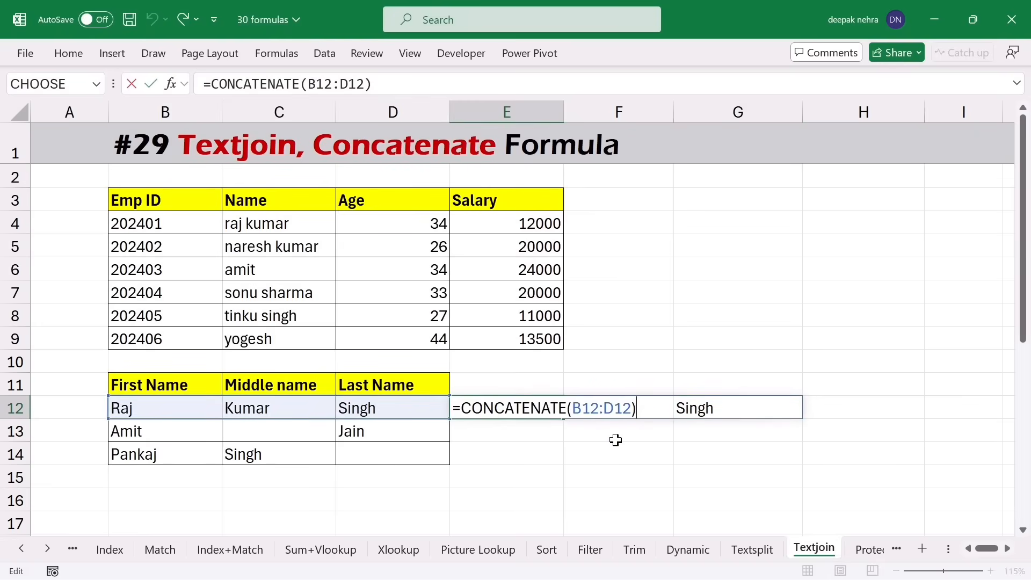
key(BackSpace)
key(BackSpace)
key(BackSpace)
key(BackSpace)
key(BackSpace)
key(BackSpace)
key(BackSpace)
key(BackSpace)
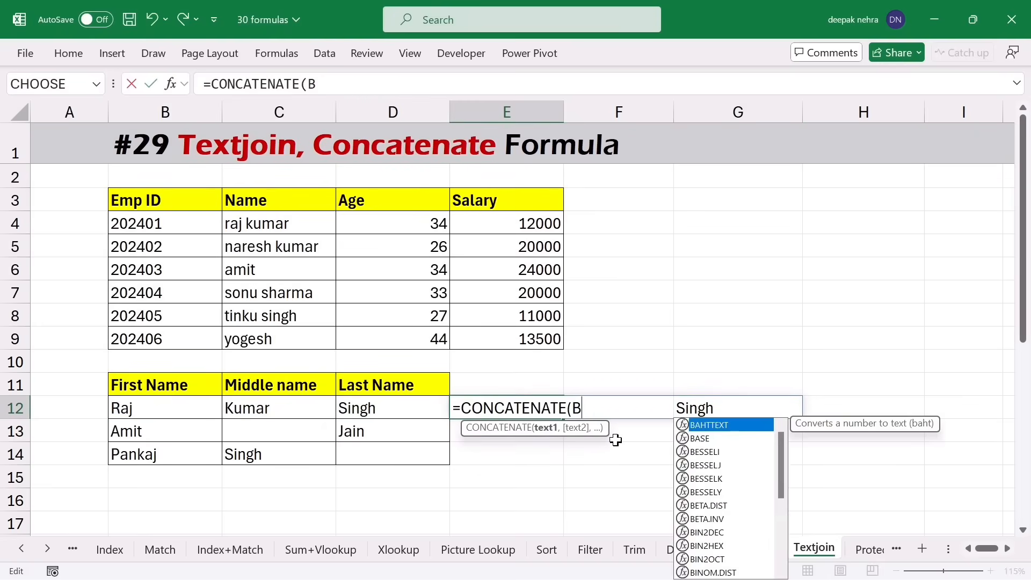
click(159, 413)
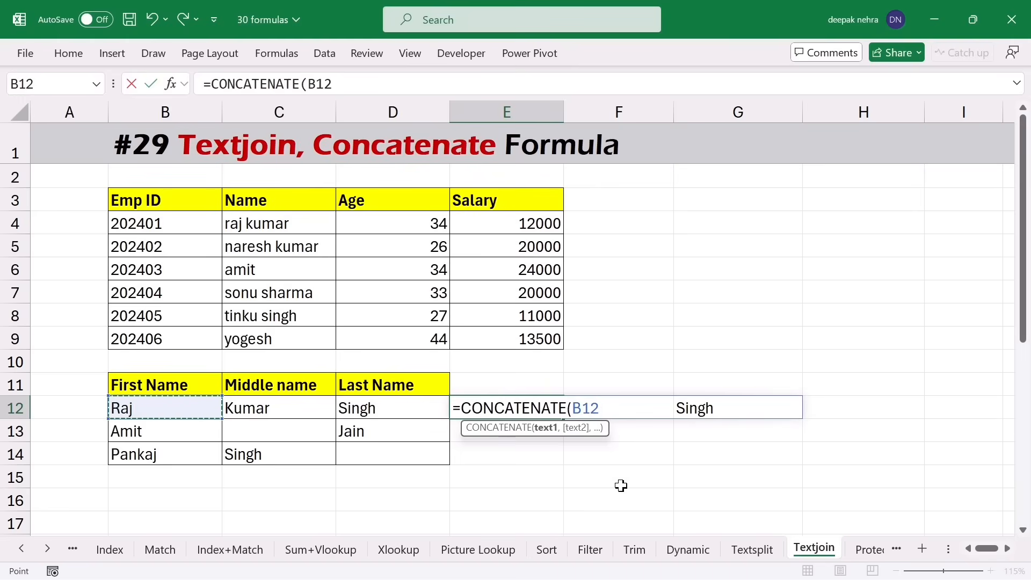
text(,)
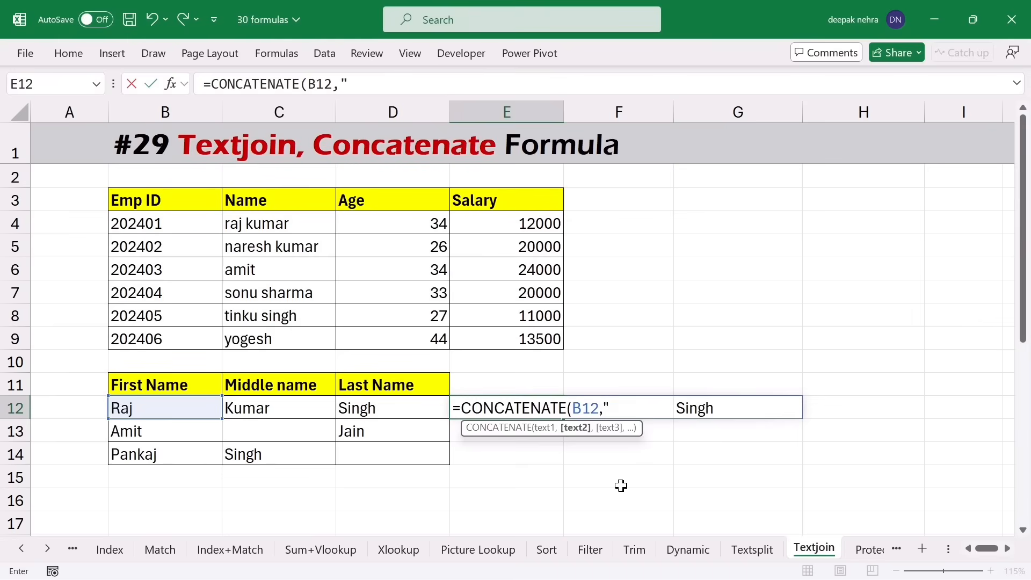
text(" ",)
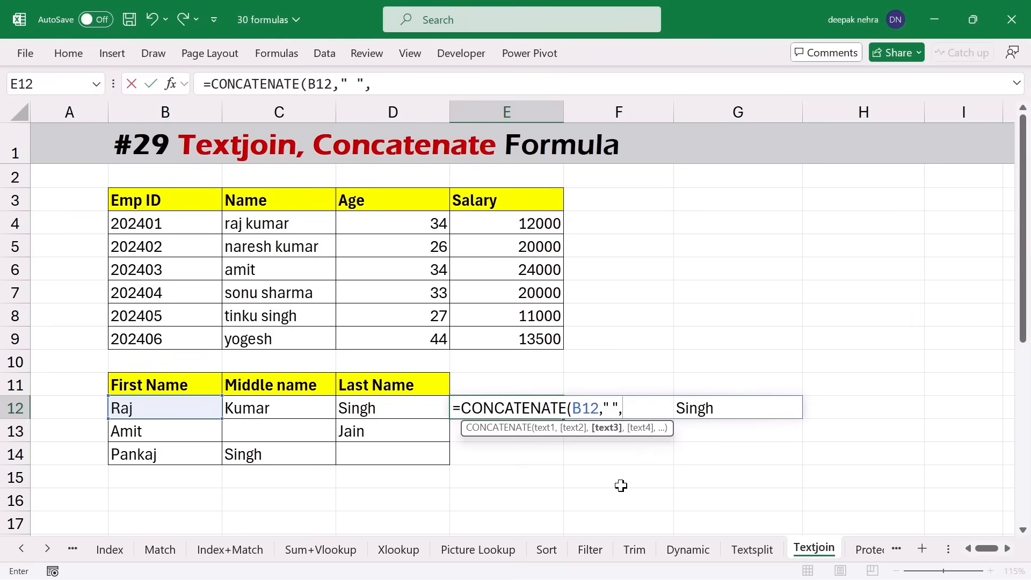
click(277, 411)
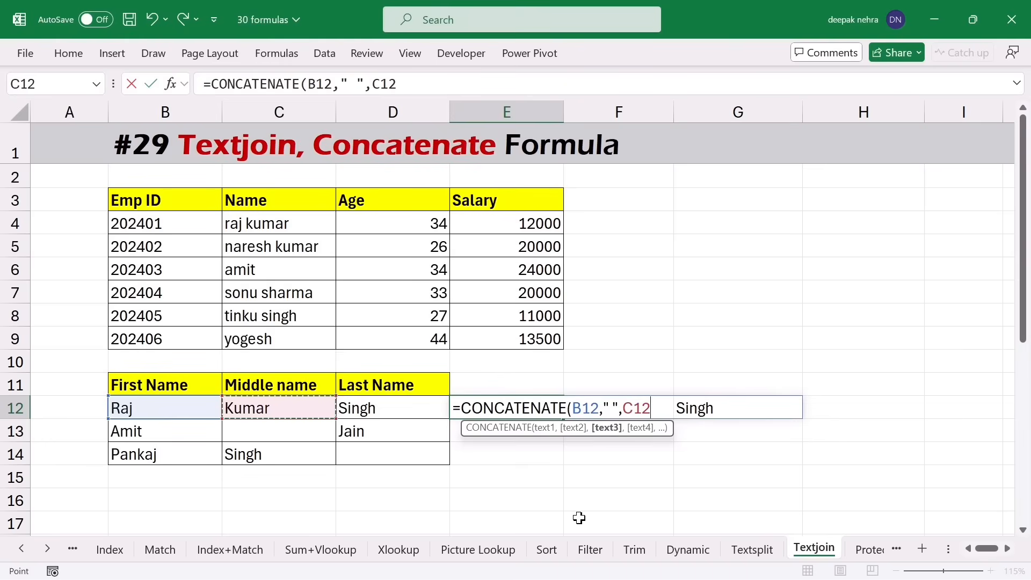
text(," ",)
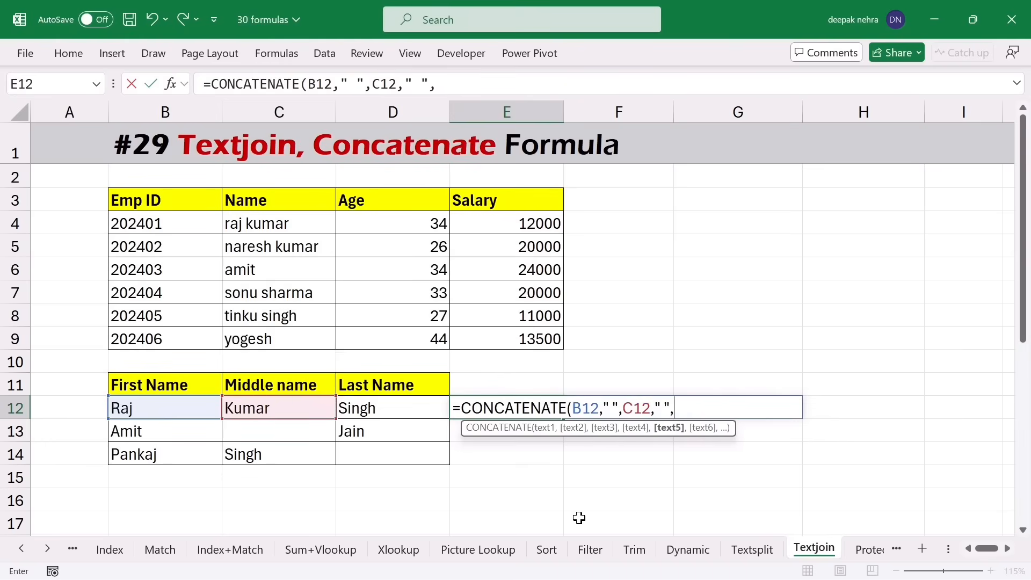
click(393, 412)
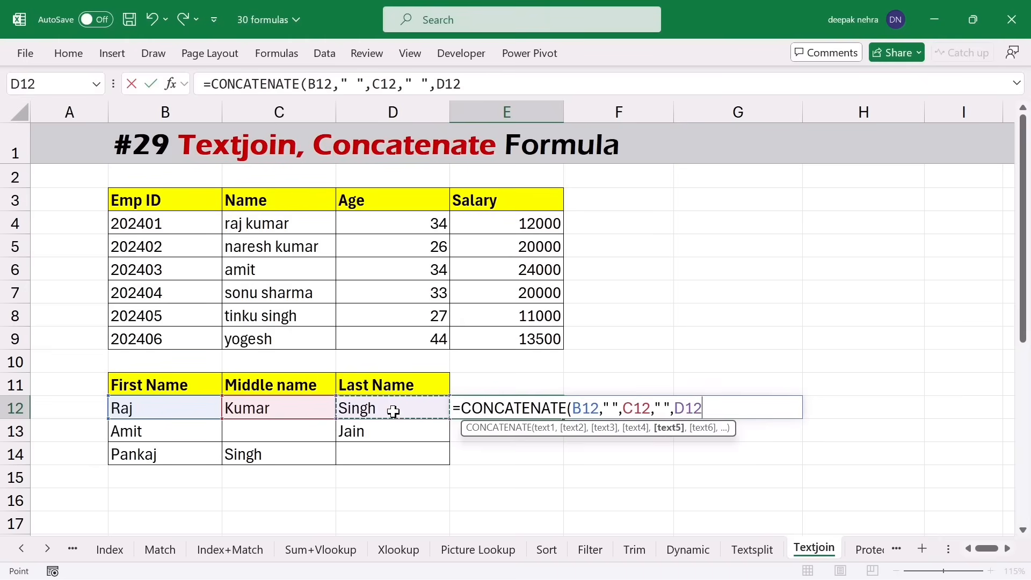
text())
key(Return)
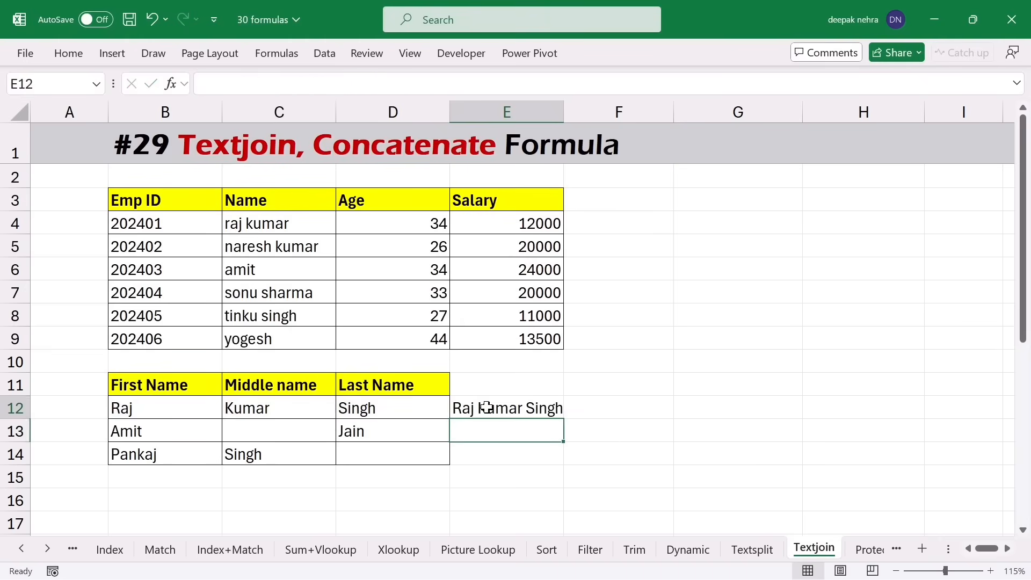
- Fill the E12 full name formula down to E14
click(486, 407)
click(566, 420)
click(558, 415)
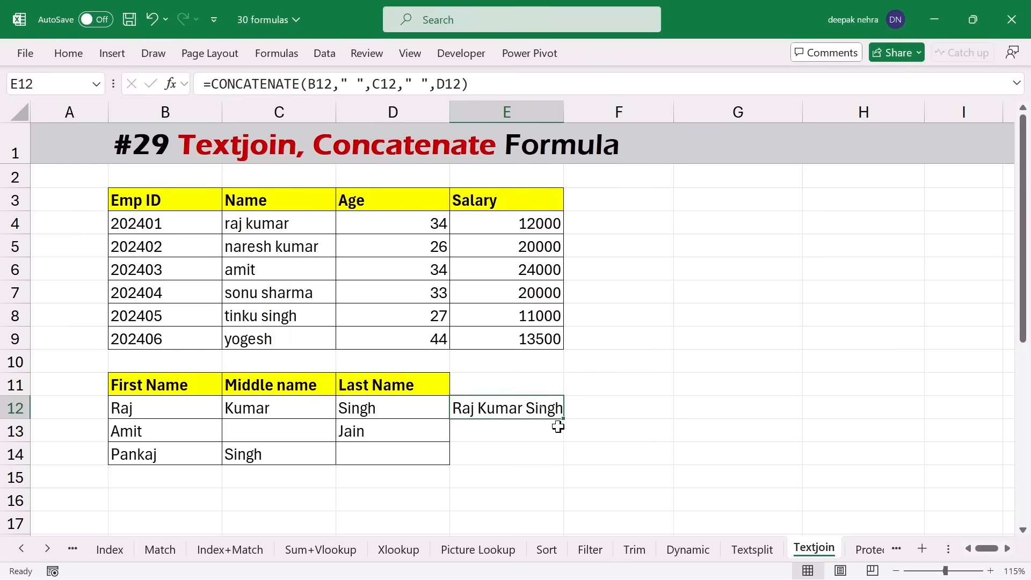
drag(561, 419, 558, 451)
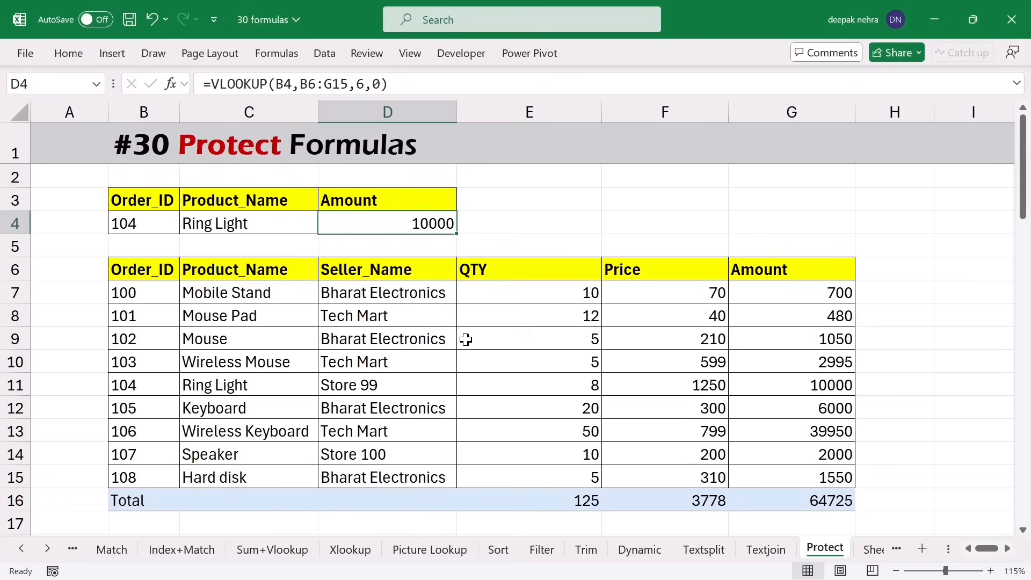
- Select the whole Protect sheet and toggle Lock Cell off for all cells via Home > Format
click(518, 244)
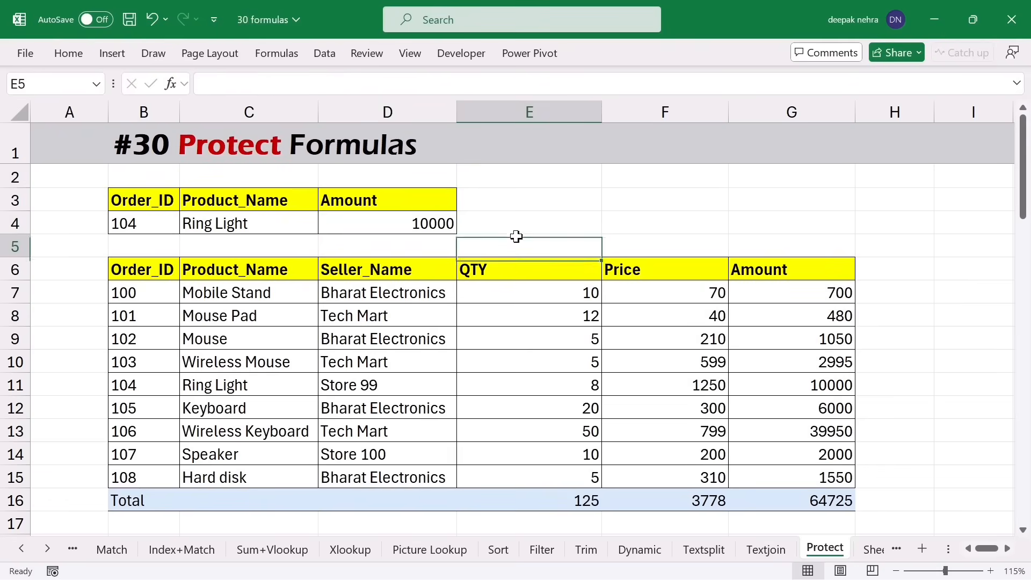
click(15, 110)
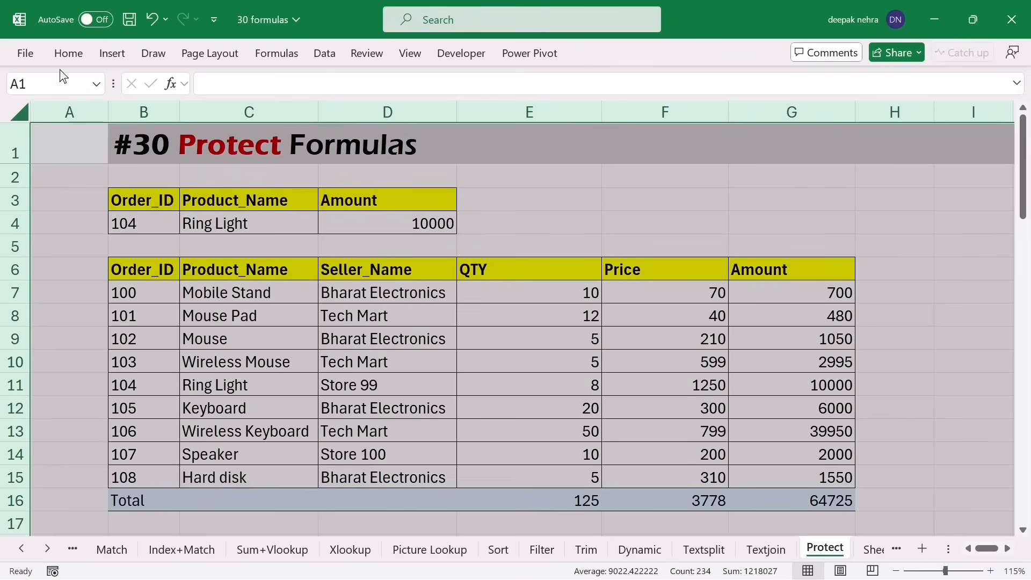
click(68, 52)
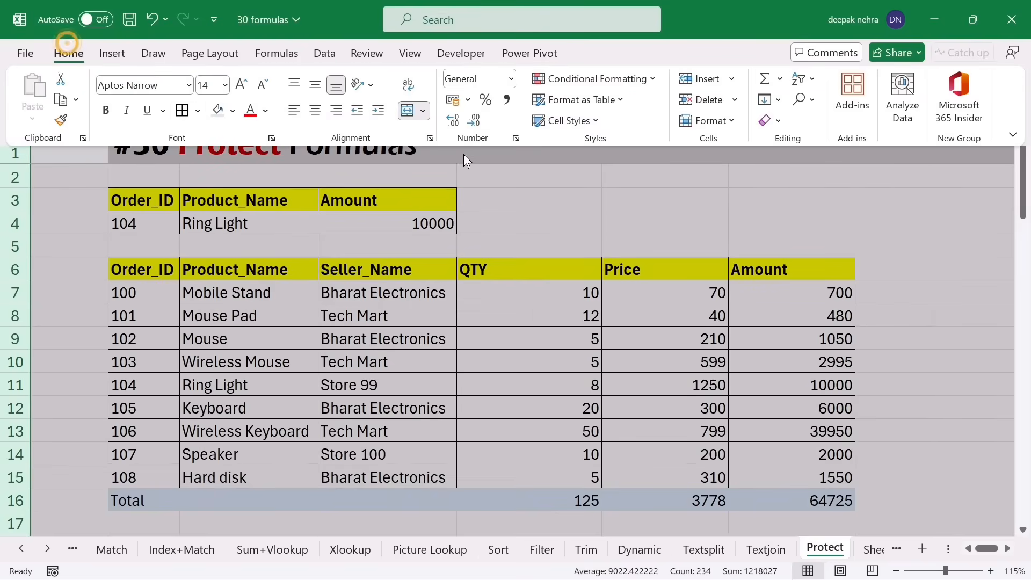
click(714, 121)
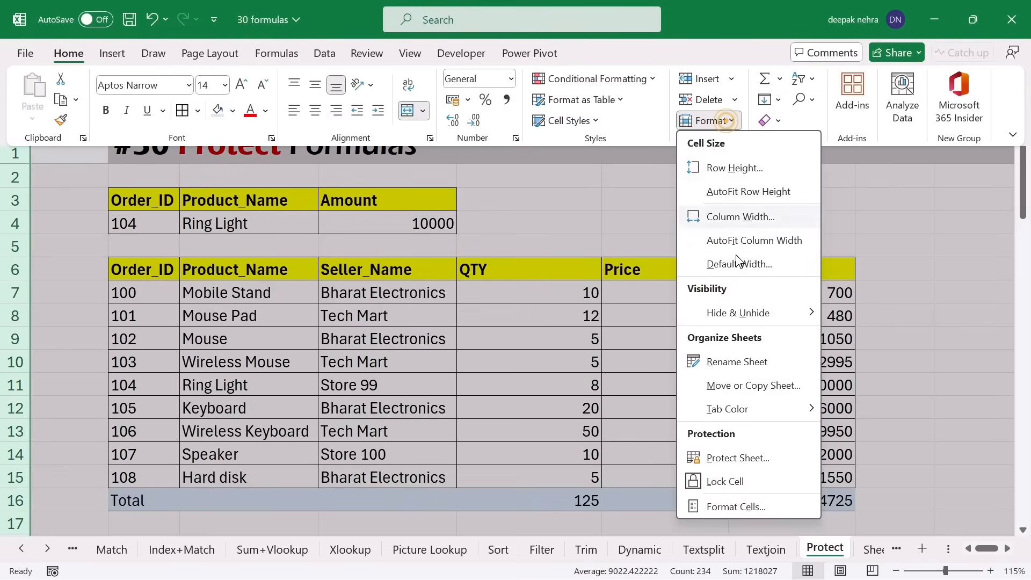
click(697, 481)
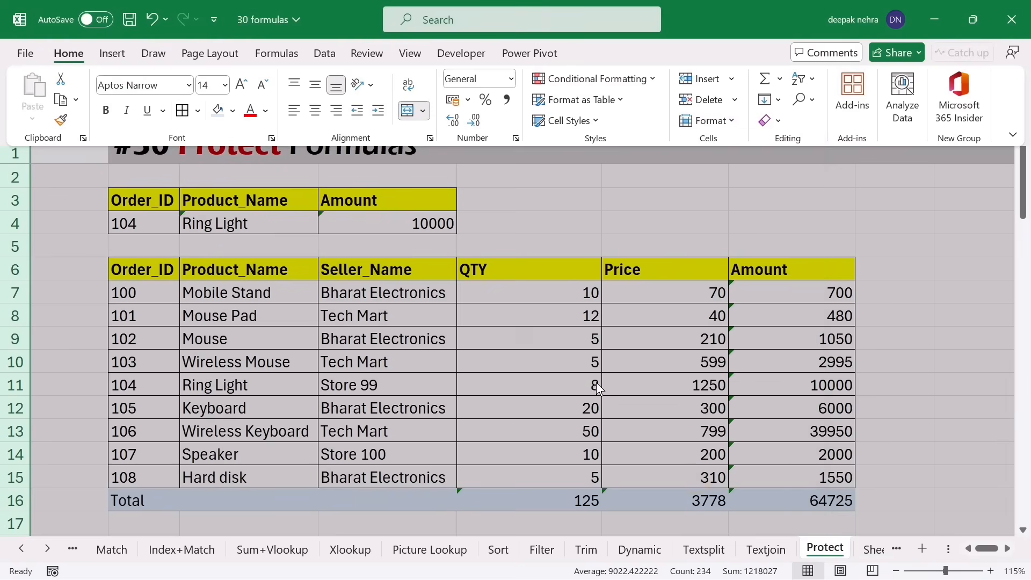
click(541, 350)
click(540, 351)
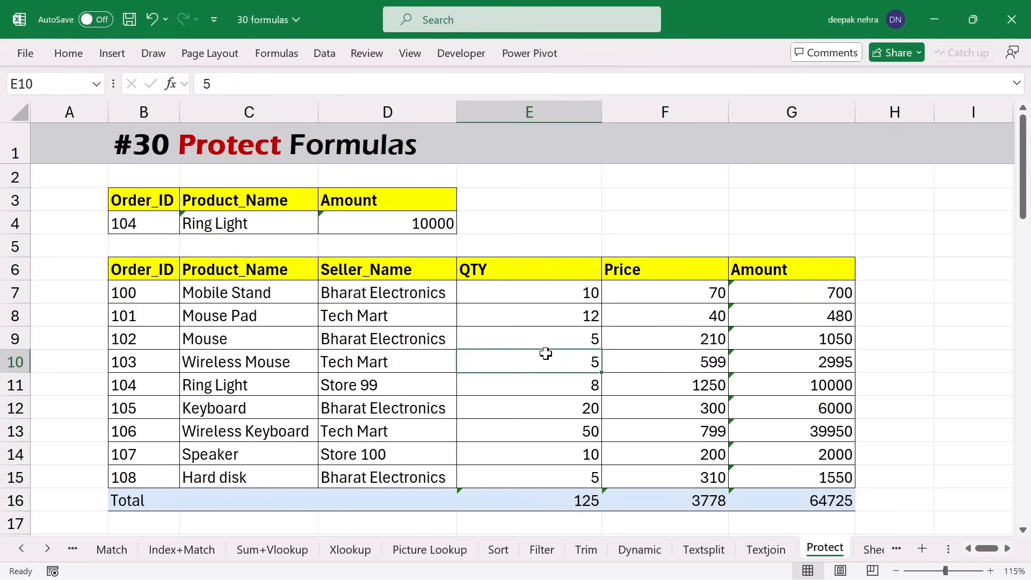
- Select all formula cells with Go To Special > Formulas and lock them
key(F5)
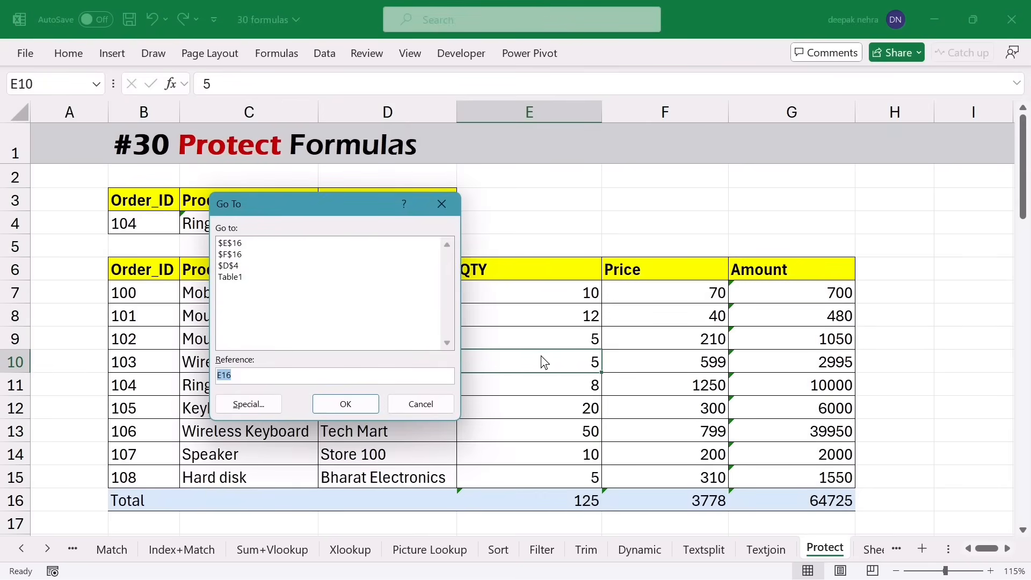
click(246, 407)
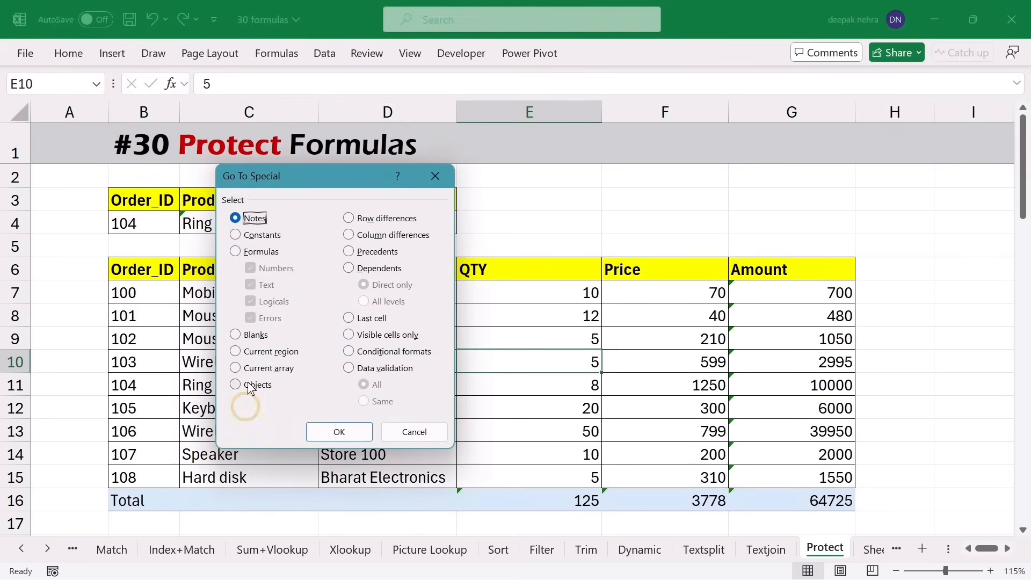
click(251, 254)
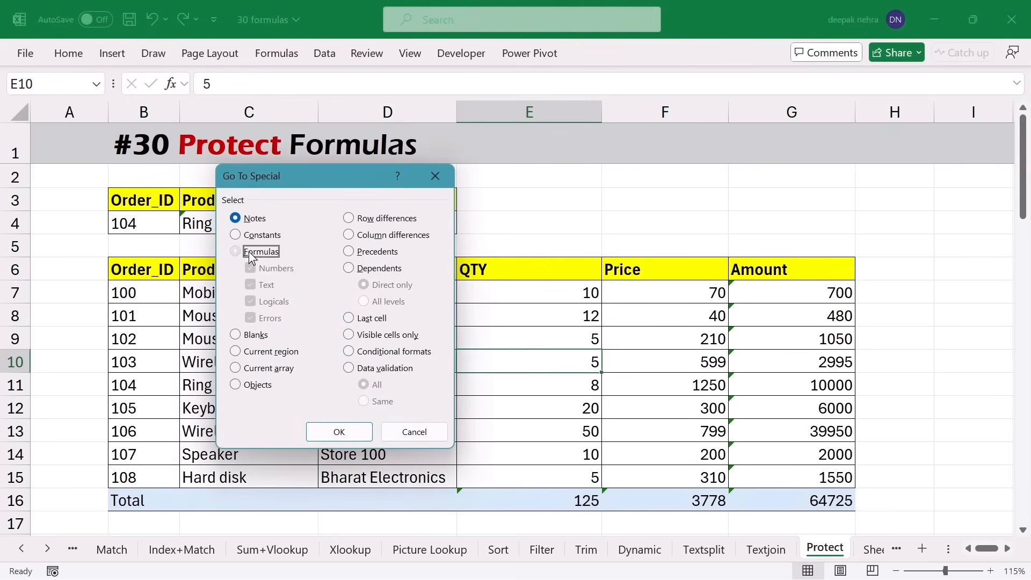
click(347, 425)
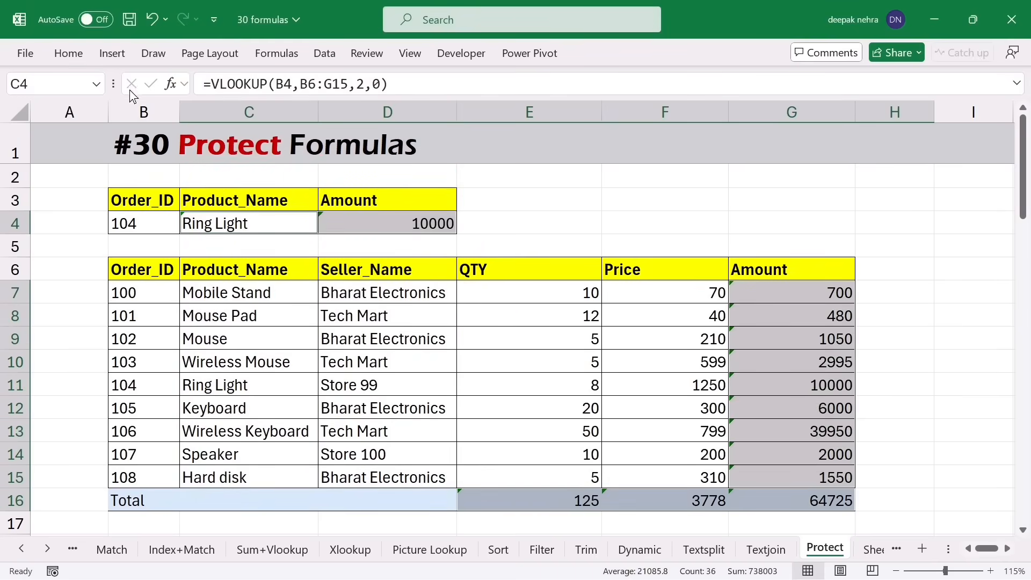
click(64, 53)
click(733, 119)
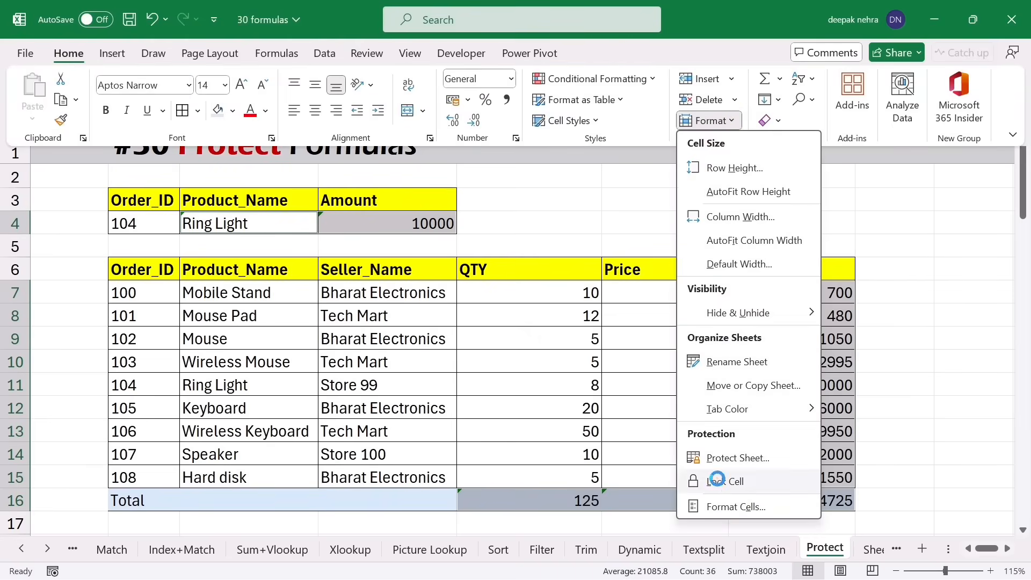
click(720, 481)
- Protect the sheet with a confirmed password, then try editing the Amount formula in G9
click(387, 316)
click(68, 53)
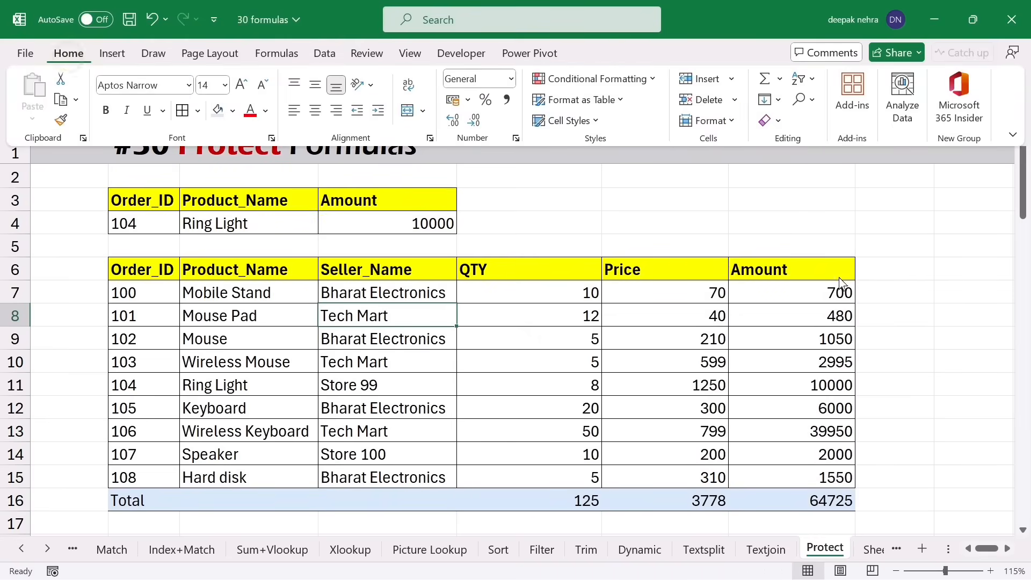
click(733, 122)
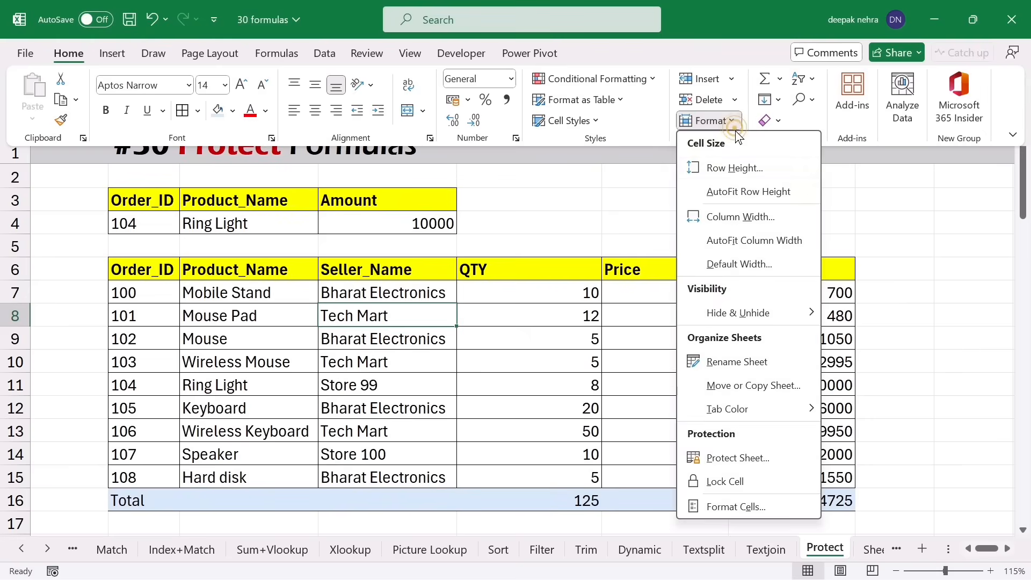
click(727, 458)
text(123)
key(Return)
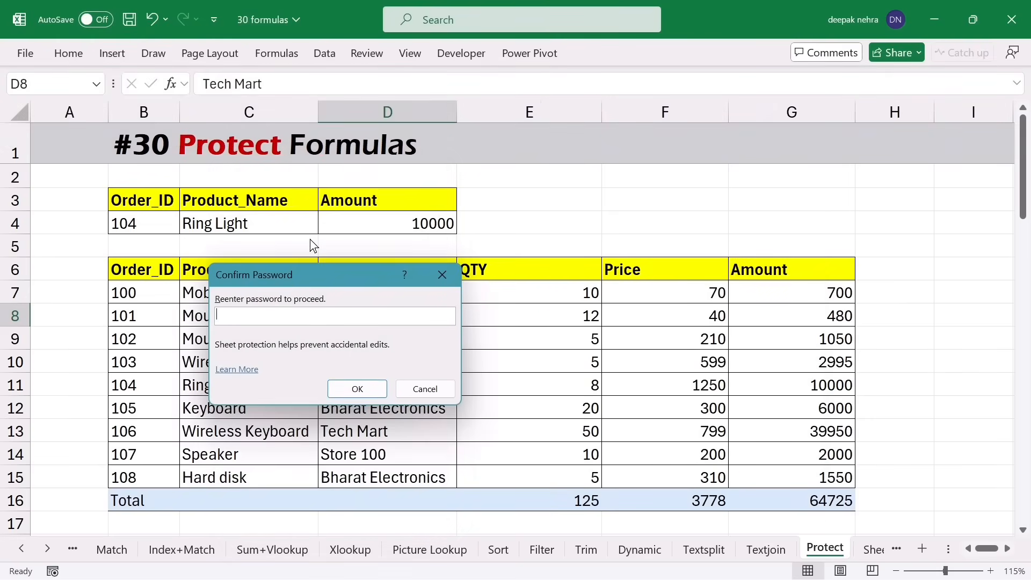
text(123)
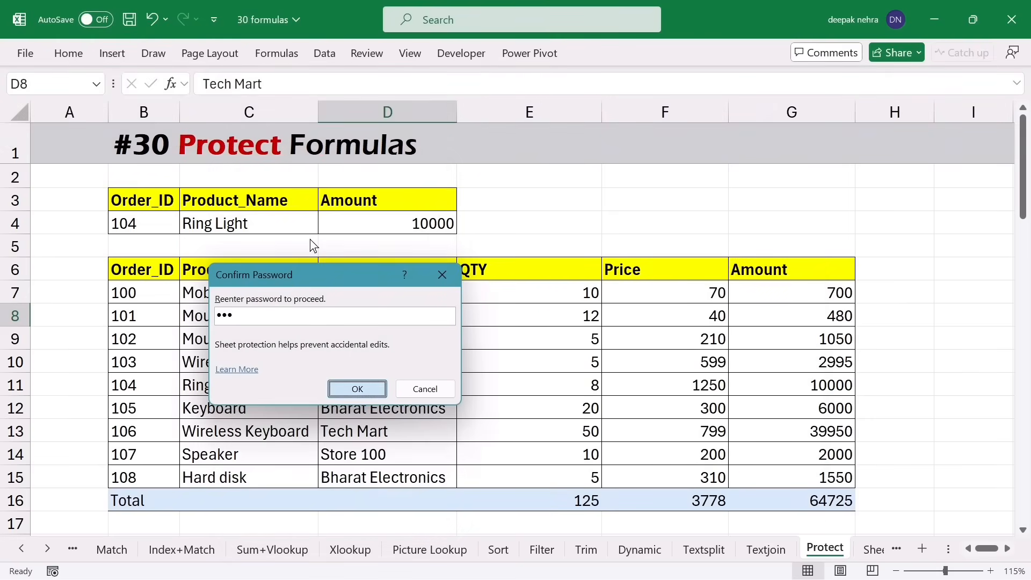
key(Return)
click(755, 345)
double_click(755, 345)
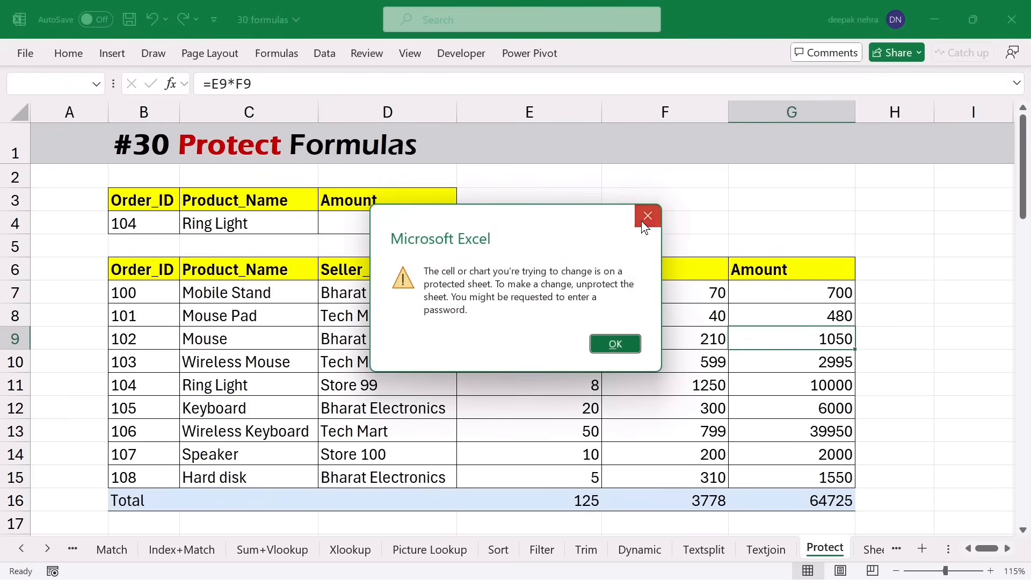
- Dismiss the warning and type test entries fgh, fgh and gh into unlocked cells F4, E3 and G3
click(641, 220)
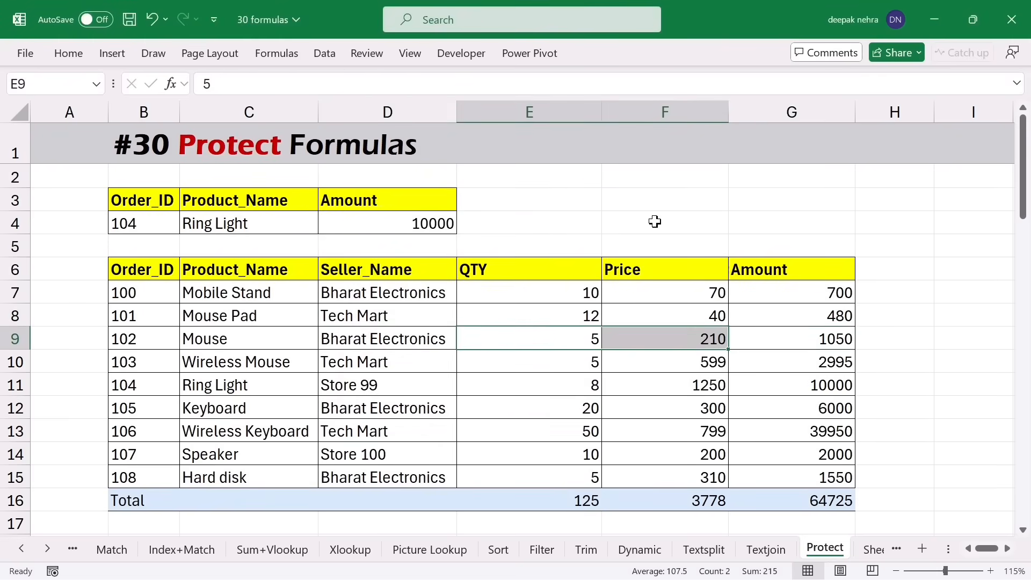
click(655, 221)
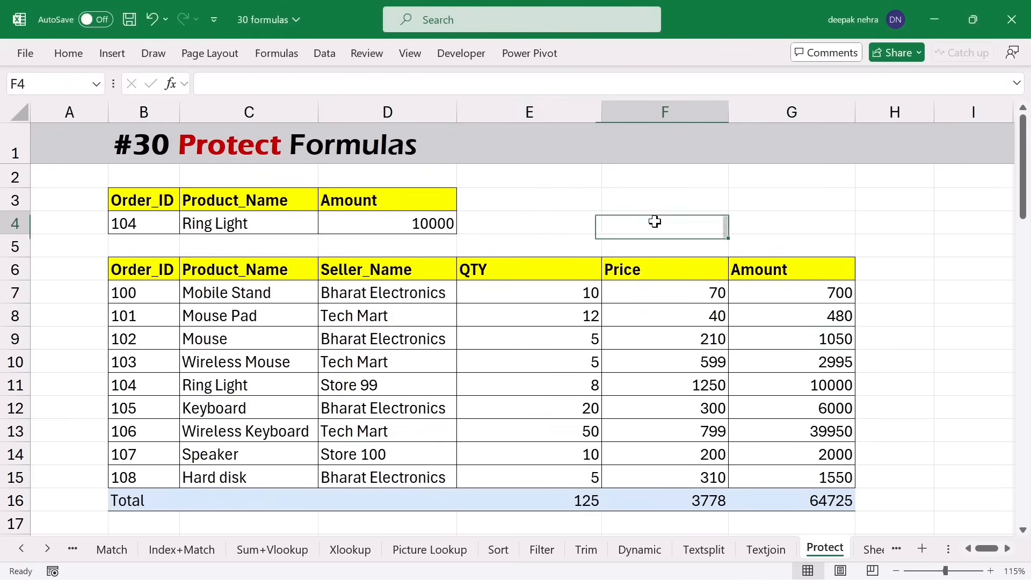
text(fgh)
click(596, 202)
text(fgh)
click(736, 194)
text(gh)
key(Return)
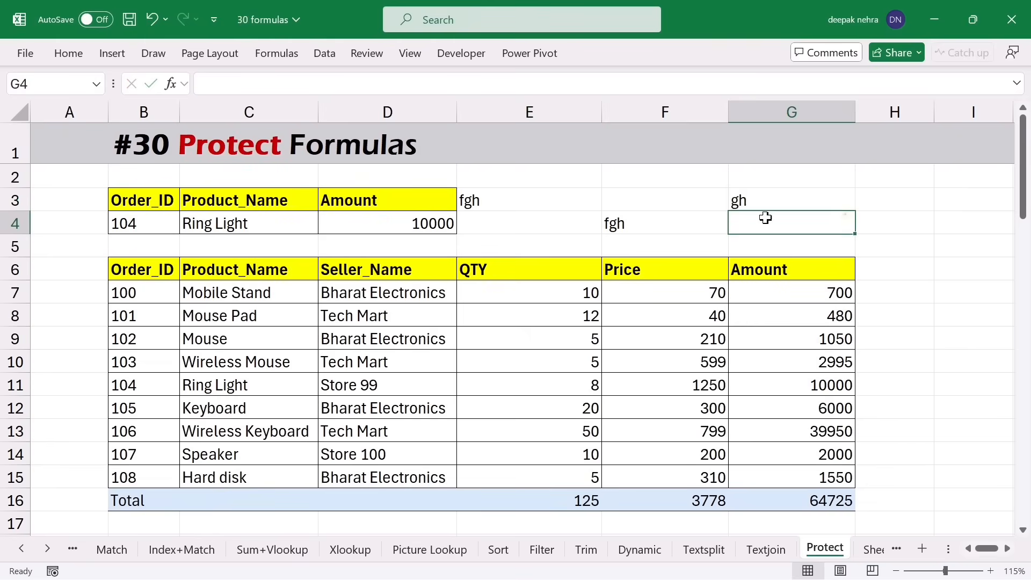
click(650, 214)
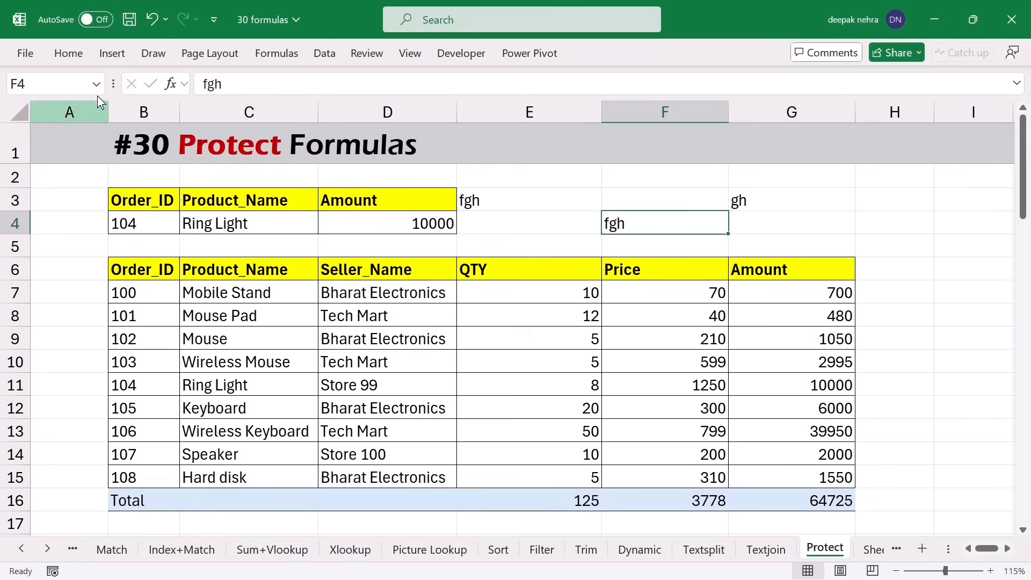
- Unprotect the sheet with its password and open D4's VLOOKUP formula for editing
click(74, 53)
click(729, 124)
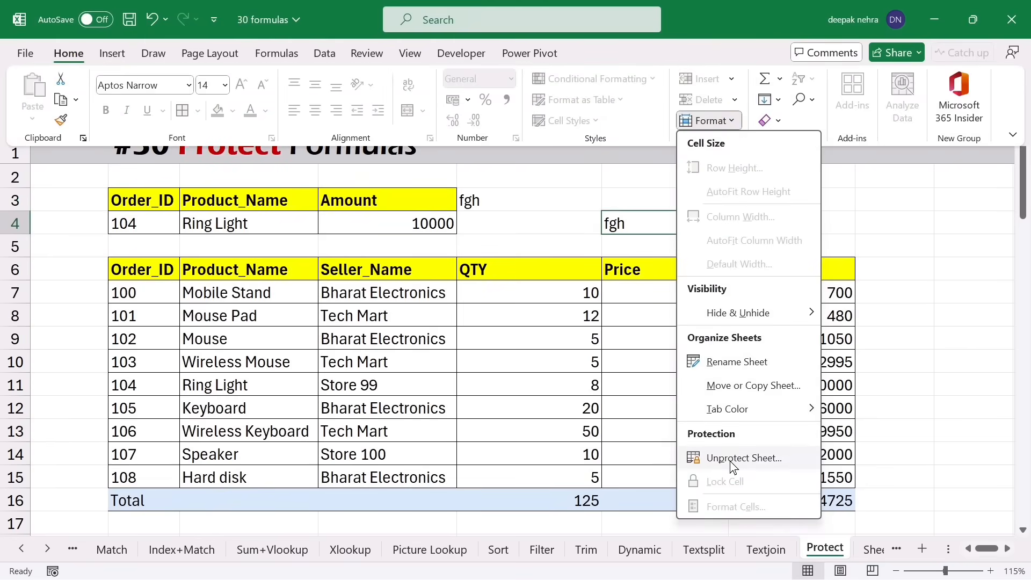
click(730, 460)
text(1)
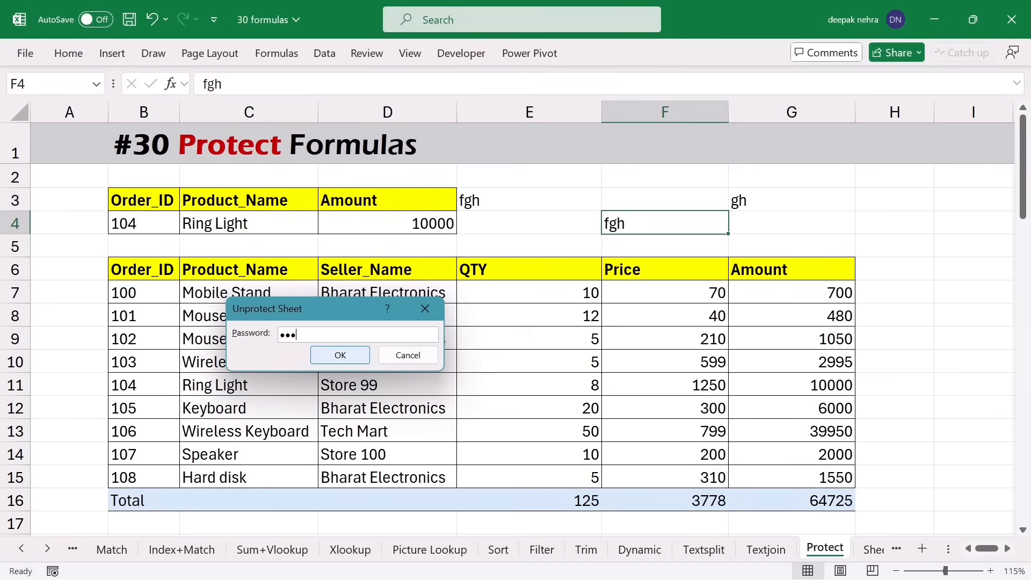
text(23)
click(349, 355)
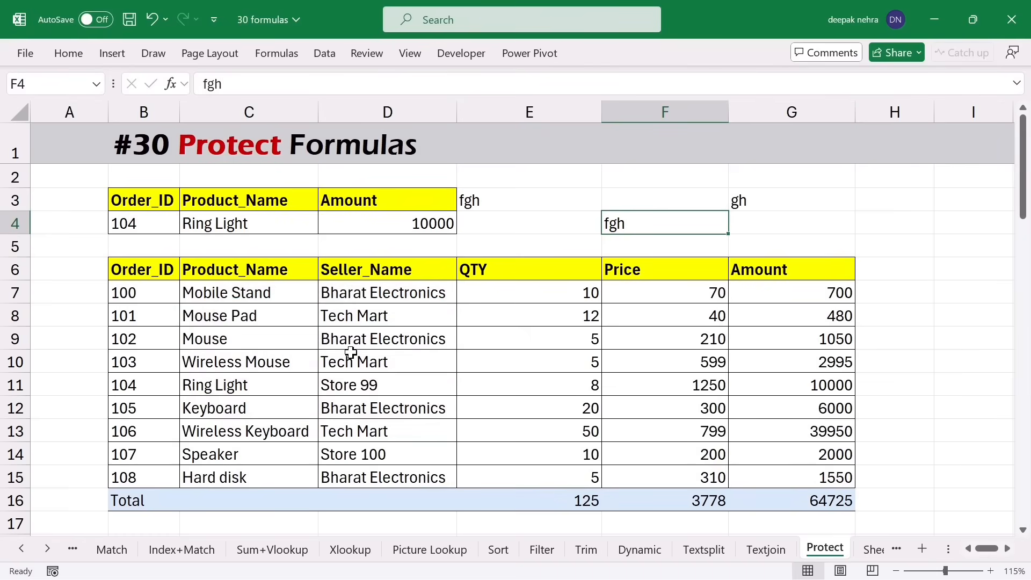
click(445, 225)
double_click(445, 226)
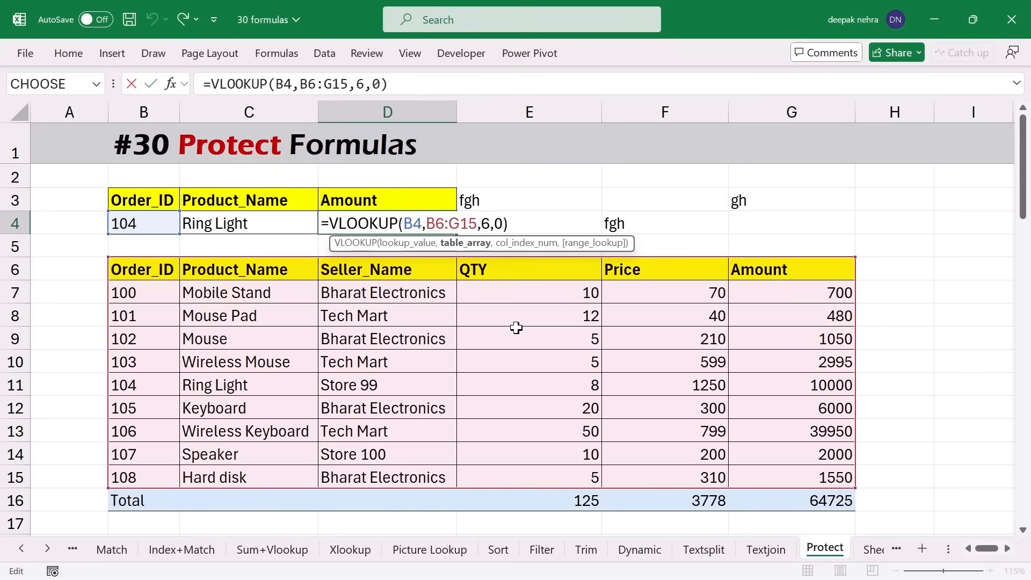